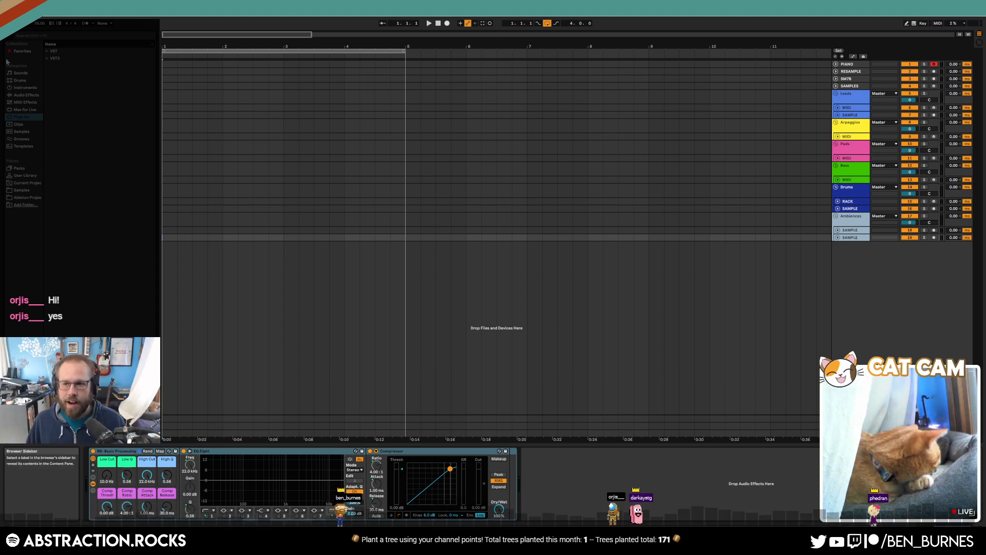
Unfold the RACK track in the Drums group and place the insert marker at the start of its lane.
left_click(600, 150)
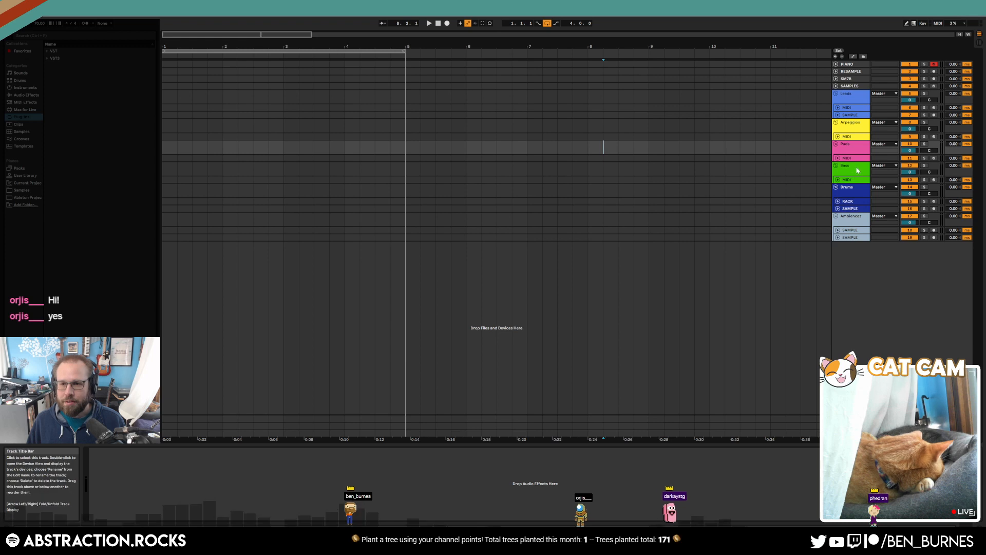
left_click(837, 203)
left_click(838, 201)
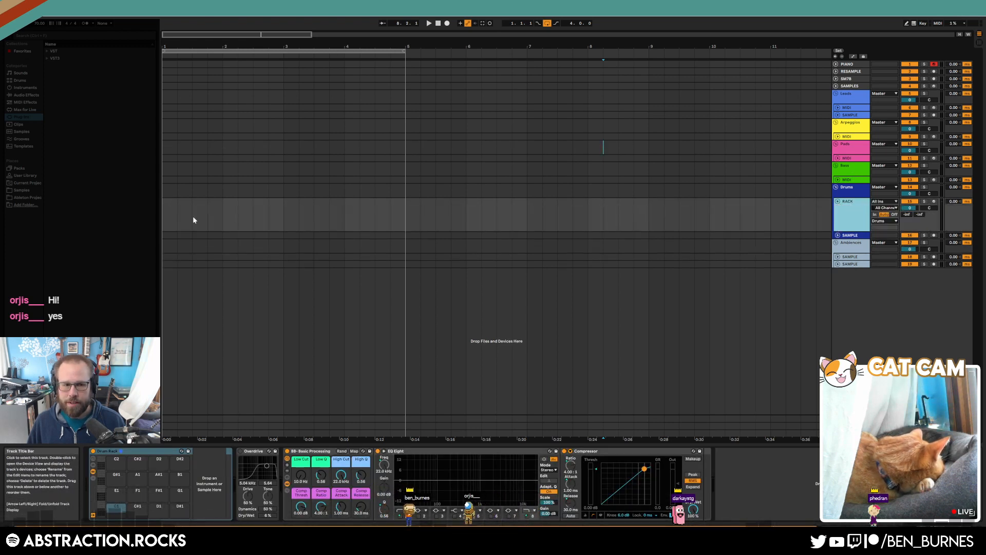
left_click(167, 209)
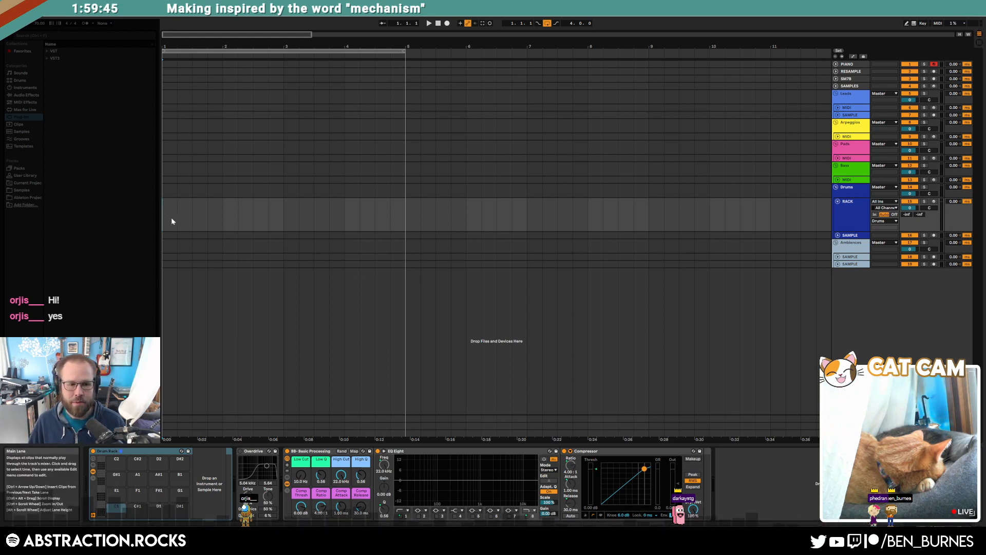
Open the Vengeance Minimal House folder under Misc Multipacks > Vengeance Packs in the Samples location.
left_click(25, 191)
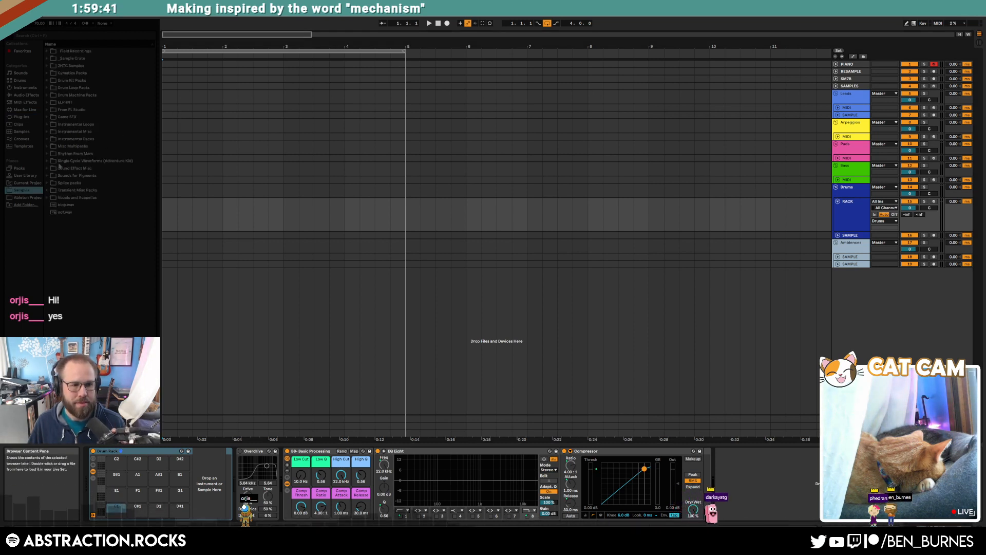
left_click(47, 146)
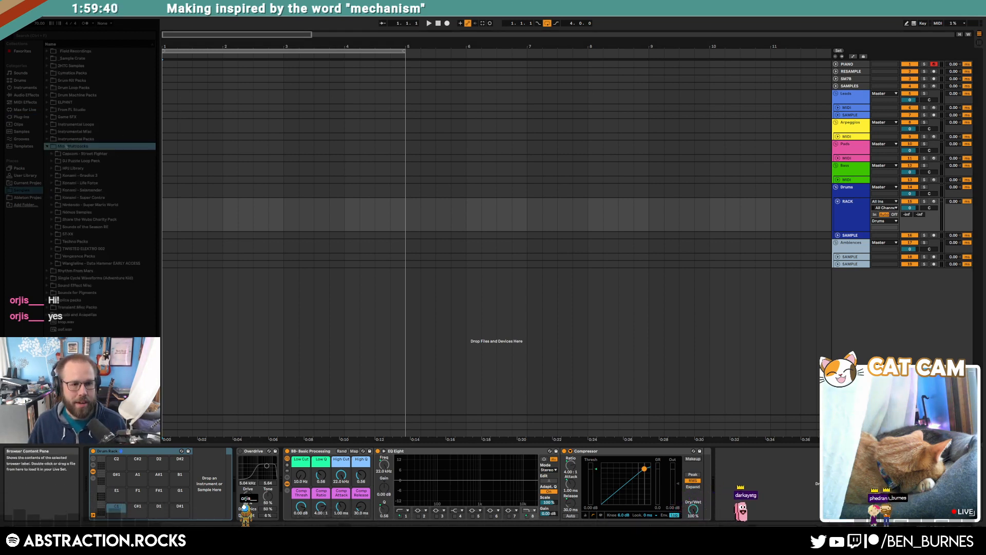
left_click(52, 256)
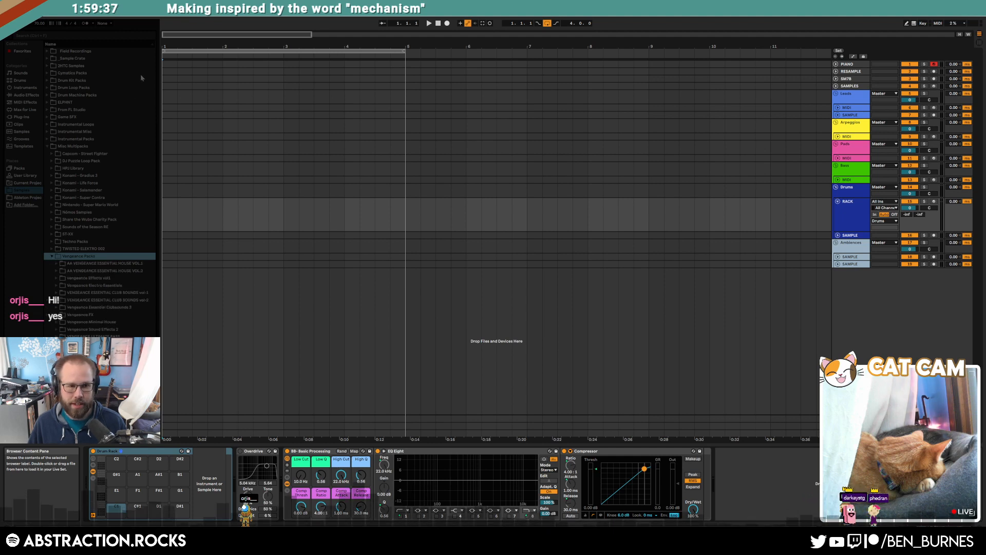
left_click(55, 323)
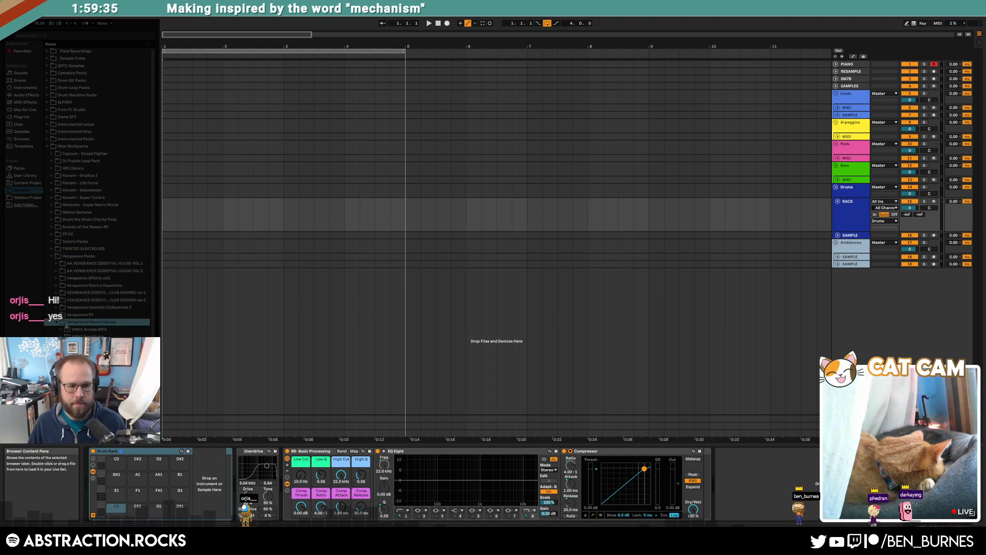
scroll(67, 318, "down", 2)
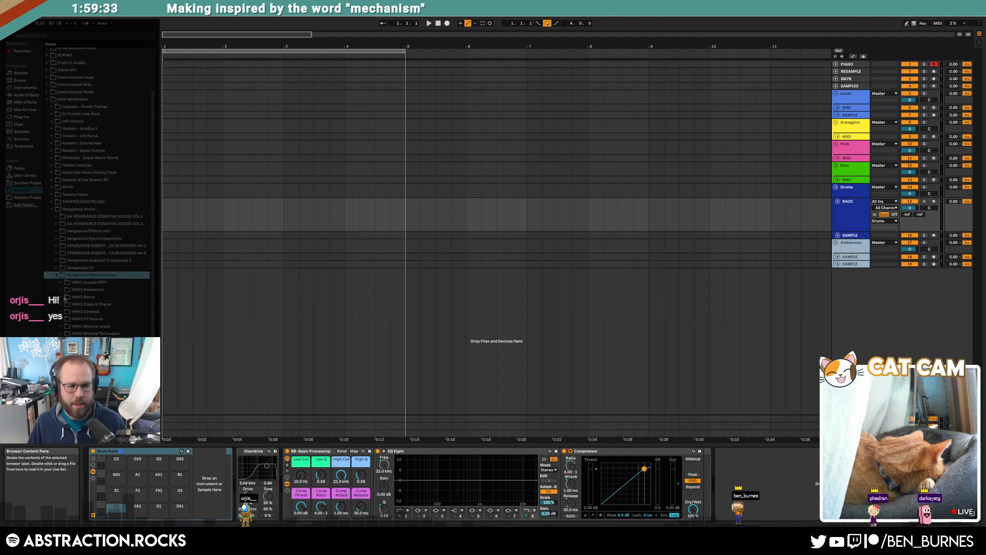
Load the VMH1 Bassdrums 076 sample onto drum pad C1 and enable its filter with the cutoff at about 5.06 kHz.
left_click(60, 289)
left_click_drag(155, 79, 156, 201)
left_click(102, 212)
left_click_drag(97, 291, 116, 507)
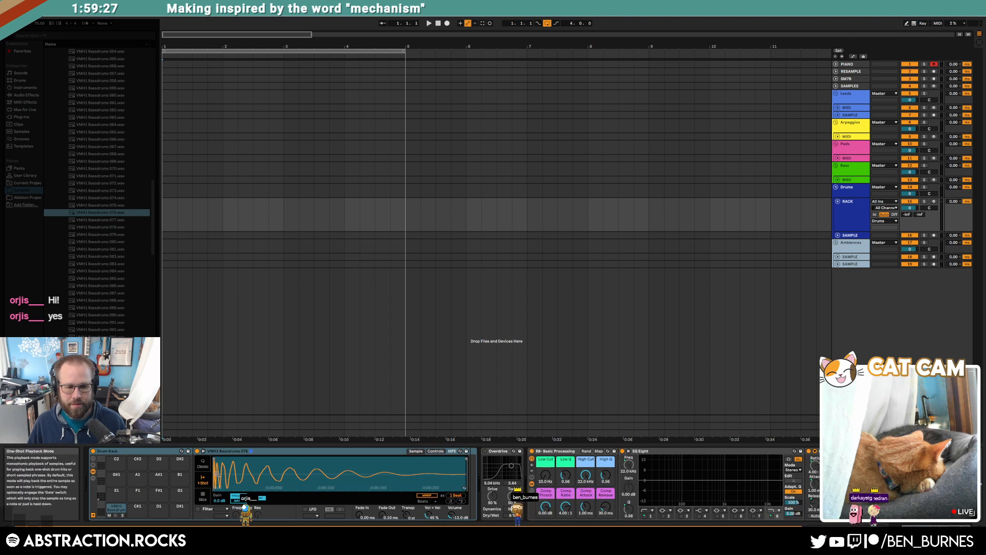
left_click(199, 508)
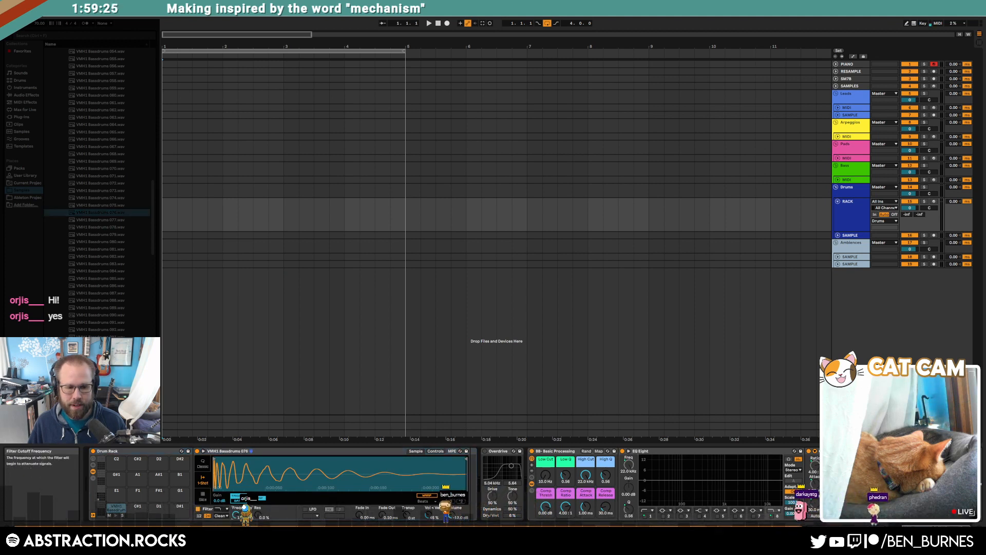
left_click(115, 515)
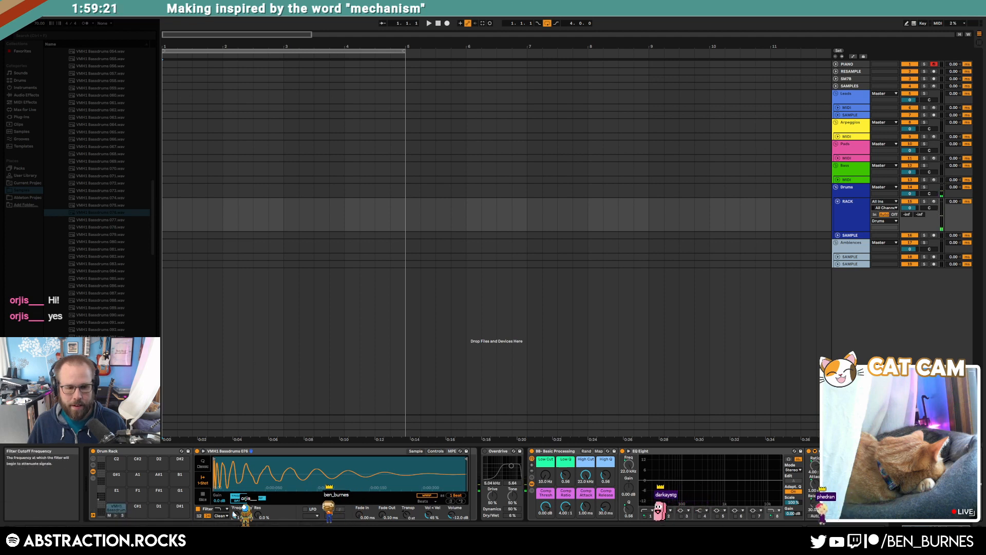
Create a one-bar MIDI clip at bar 1 of the RACK track and add a kick note on each of the four beats.
left_click_drag(162, 218, 223, 221)
key("super+shift+m")
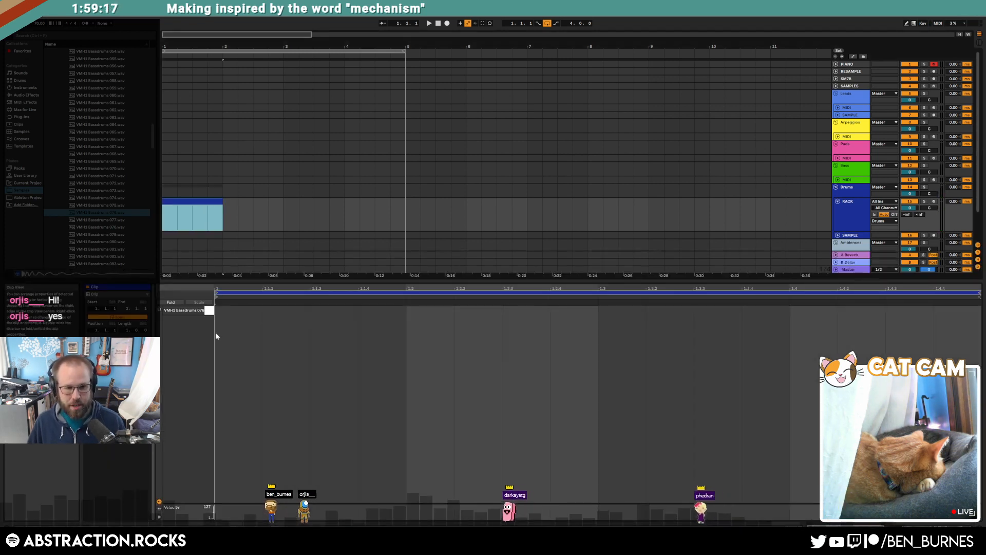
double_click(224, 311)
double_click(414, 310)
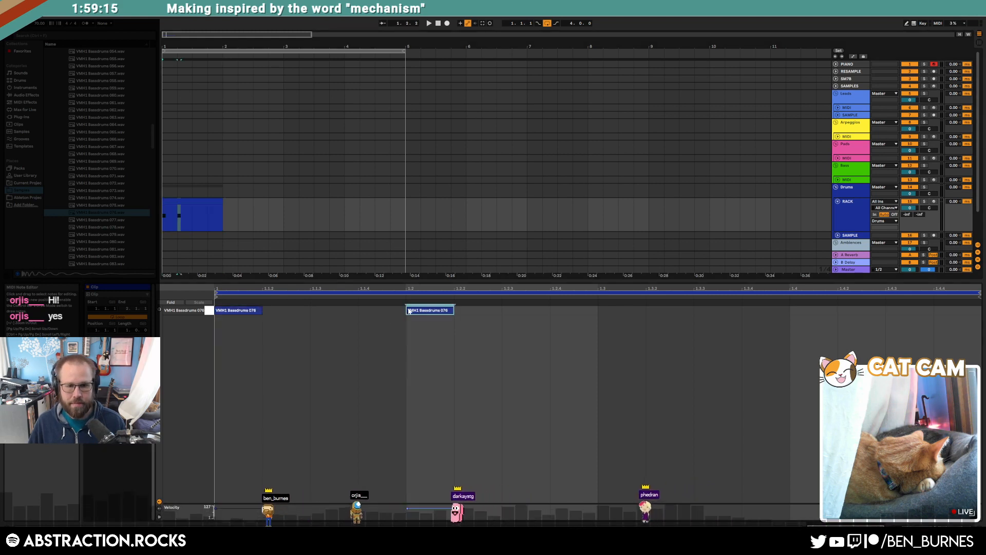
double_click(607, 312)
double_click(809, 311)
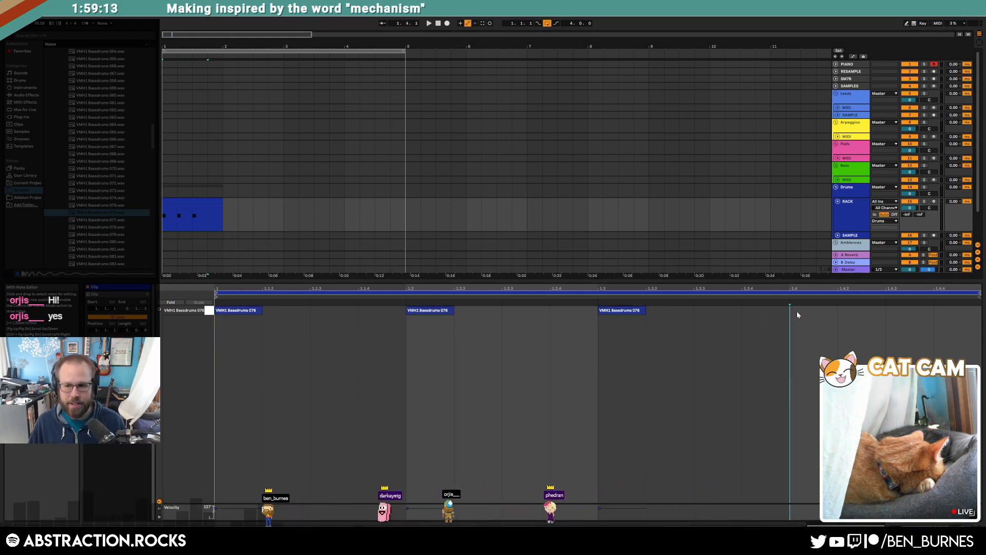
Extend the kick clip's pattern to four bars, ending at bar 5, and return to the track's devices.
left_click_drag(222, 215, 410, 215)
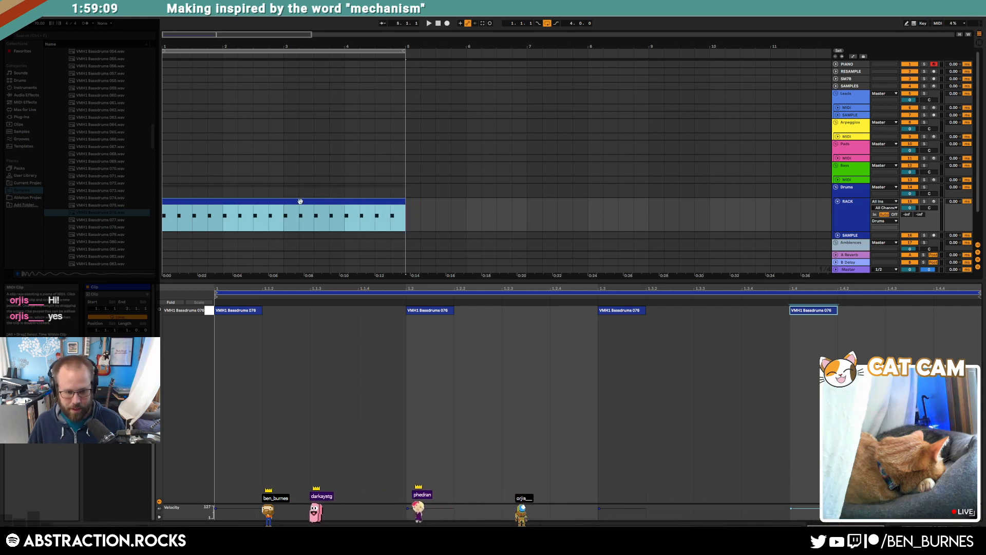
key("shift+Tab")
Close the Misc Multipacks folders and look inside the Drum Kit Packs and _Sample Crate folders.
scroll(97, 206, "up", 20)
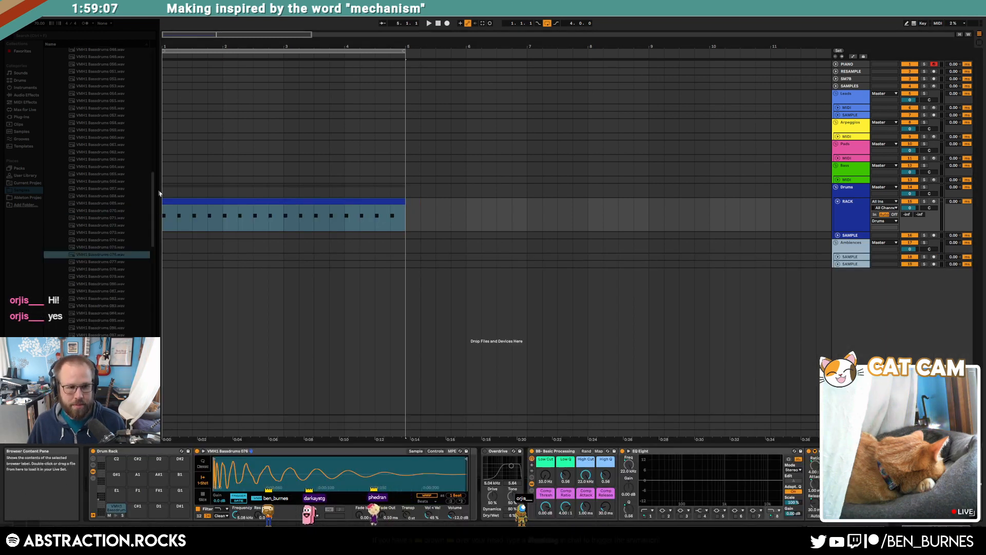
left_click(55, 238)
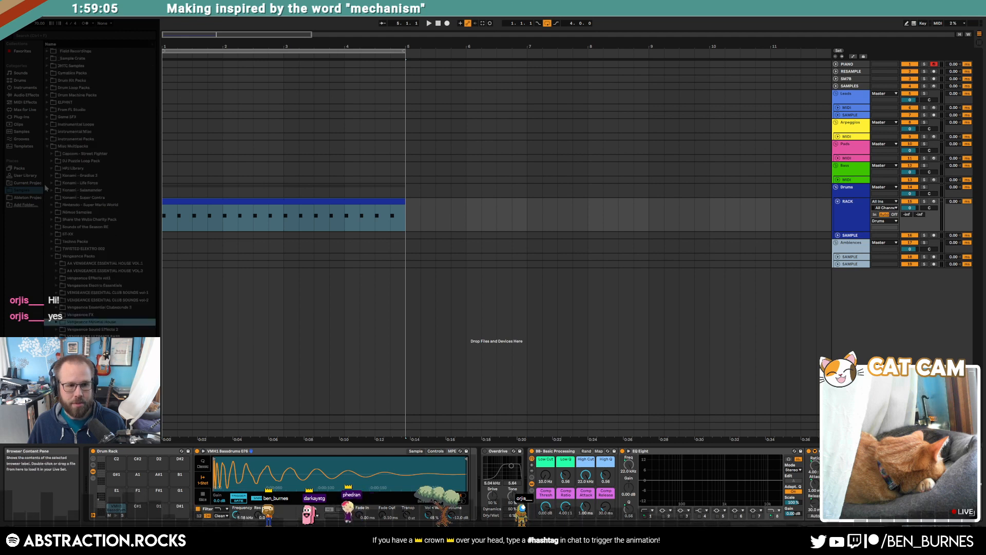
left_click(48, 147)
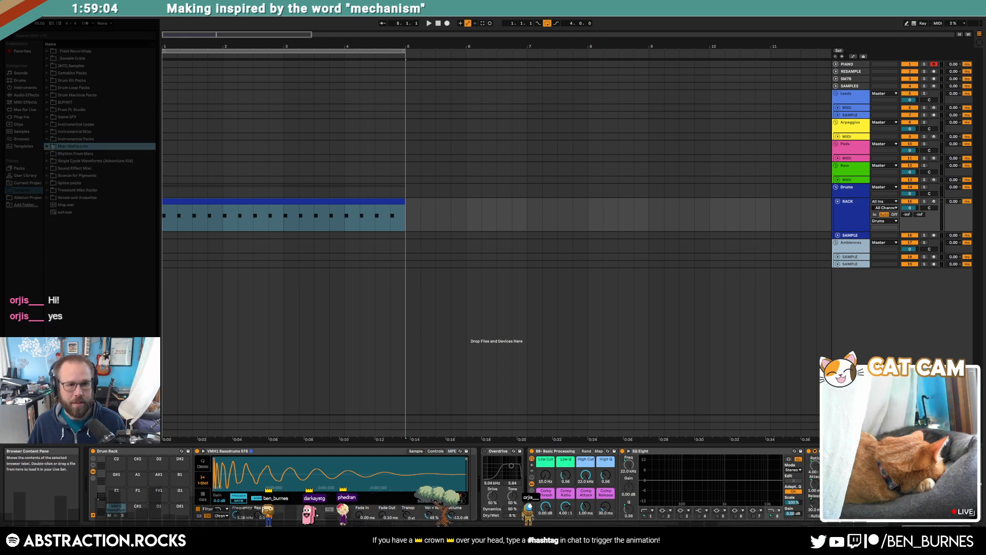
left_click(47, 82)
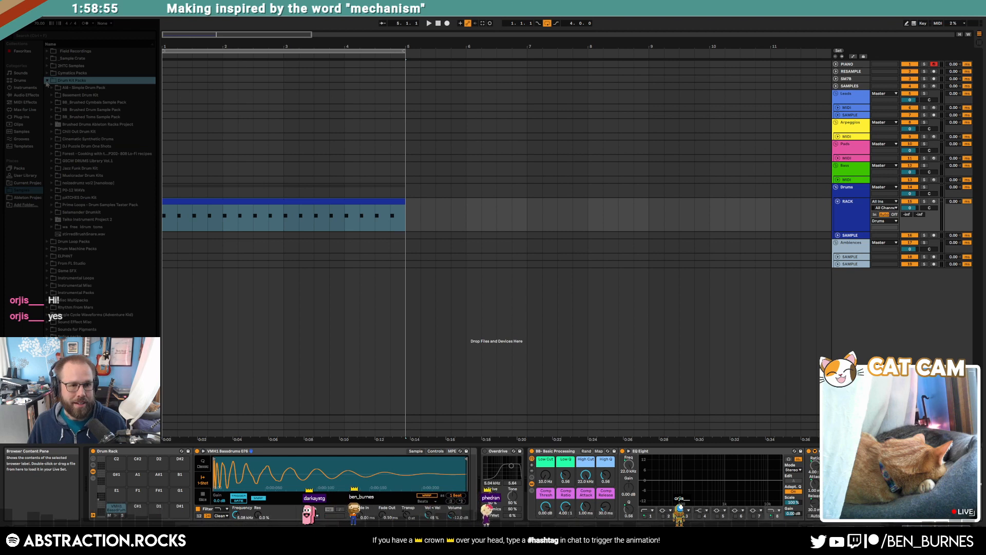
left_click(47, 81)
left_click(47, 59)
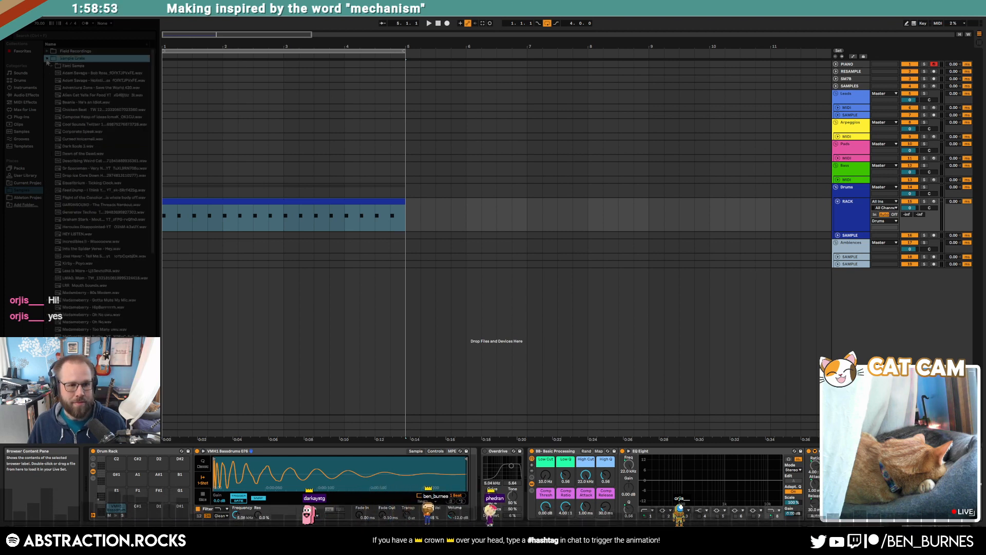
Open the Basement Sounds Pack folder under Field Recordings > Transients.
left_click(47, 51)
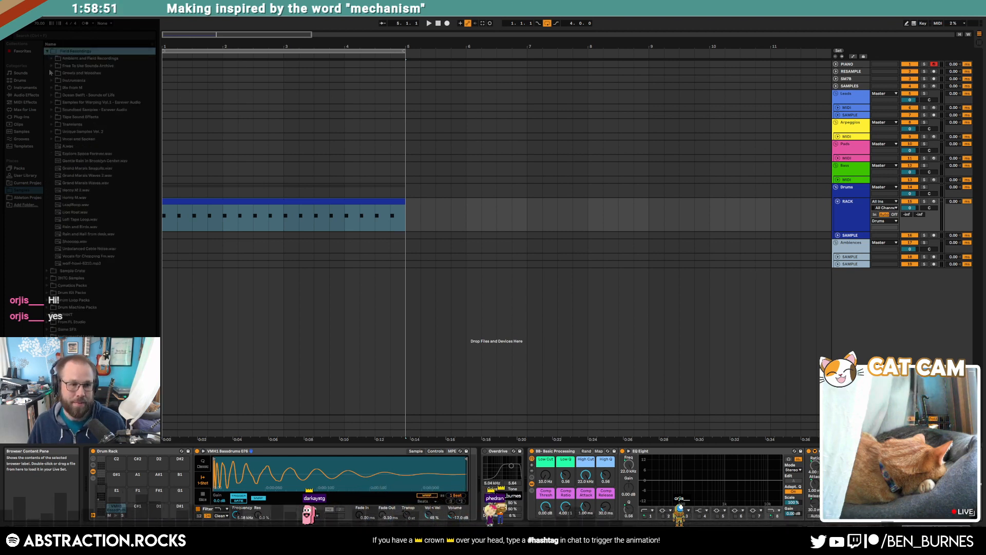
left_click(51, 124)
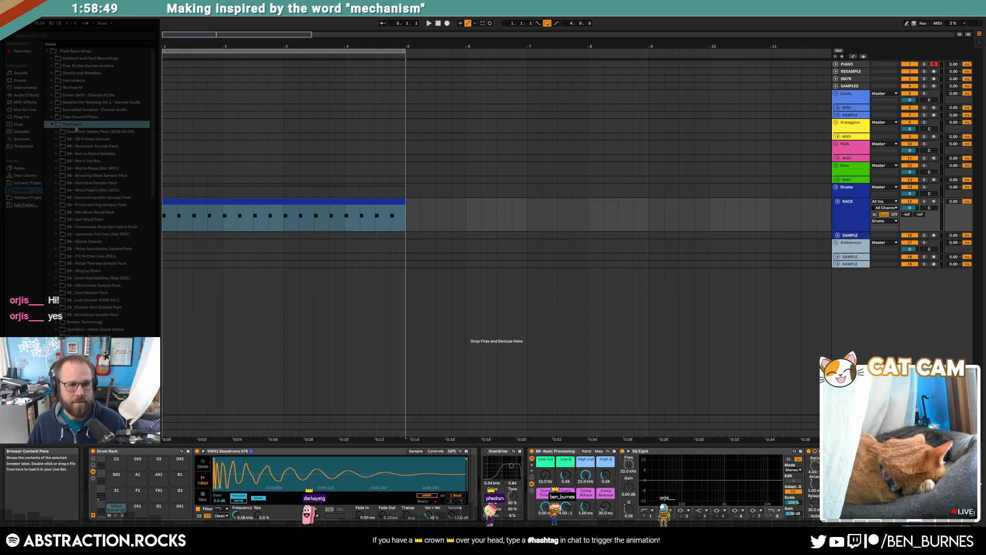
left_click(57, 147)
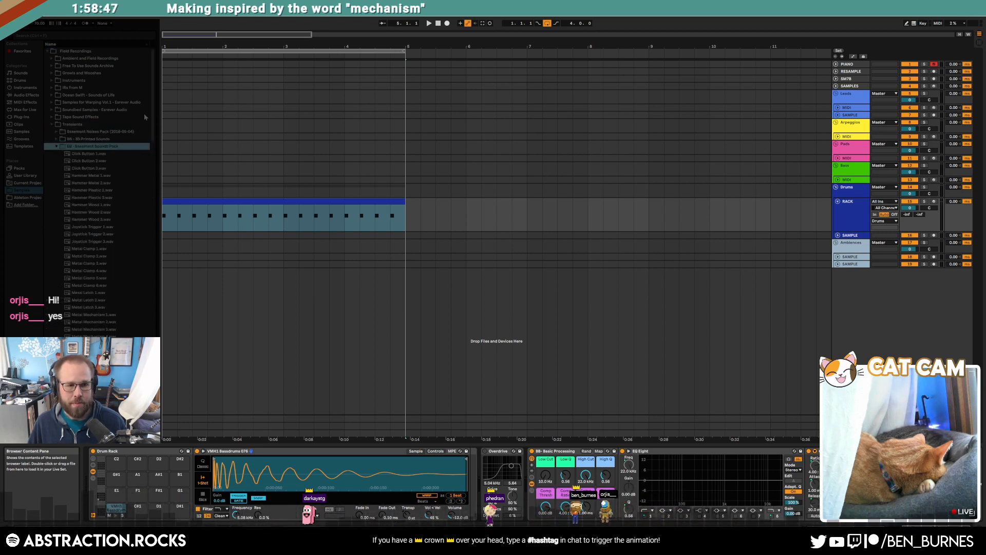
Audition the metal and joystick sounds in the Basement Sounds Pack and load Metal Mechanism 5 onto drum pad G#1.
left_click_drag(153, 114, 158, 143)
left_click(92, 134)
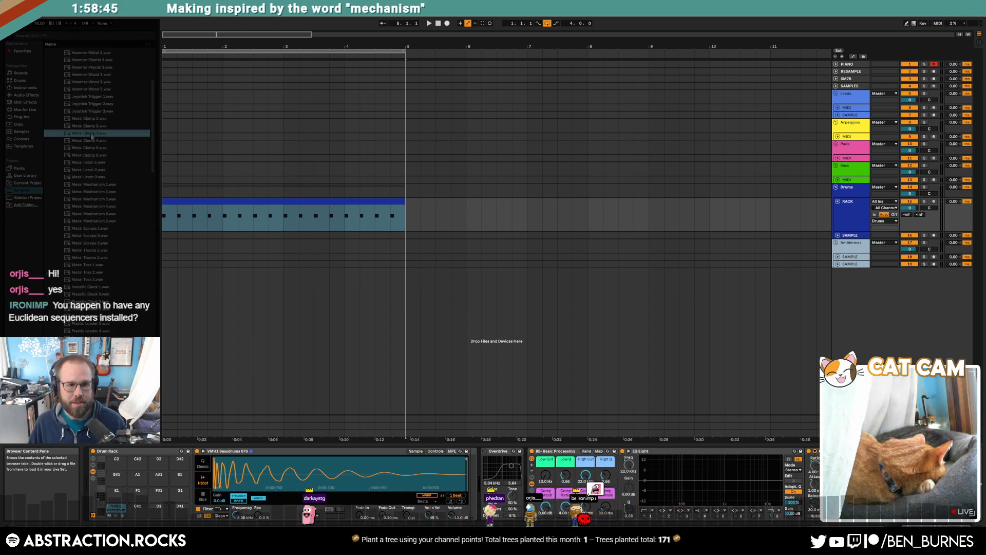
left_click(103, 98)
left_click(117, 75)
left_click(100, 215)
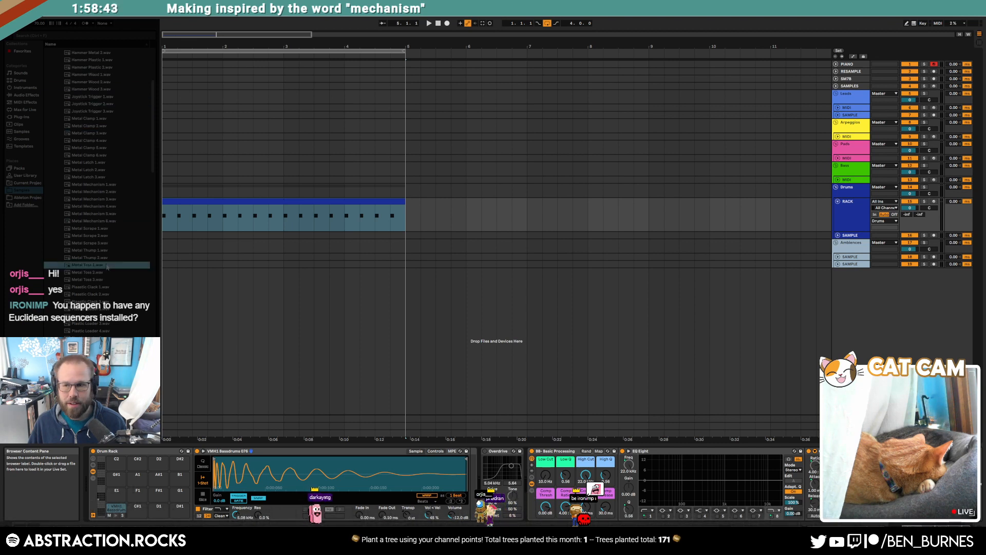
left_click(107, 265)
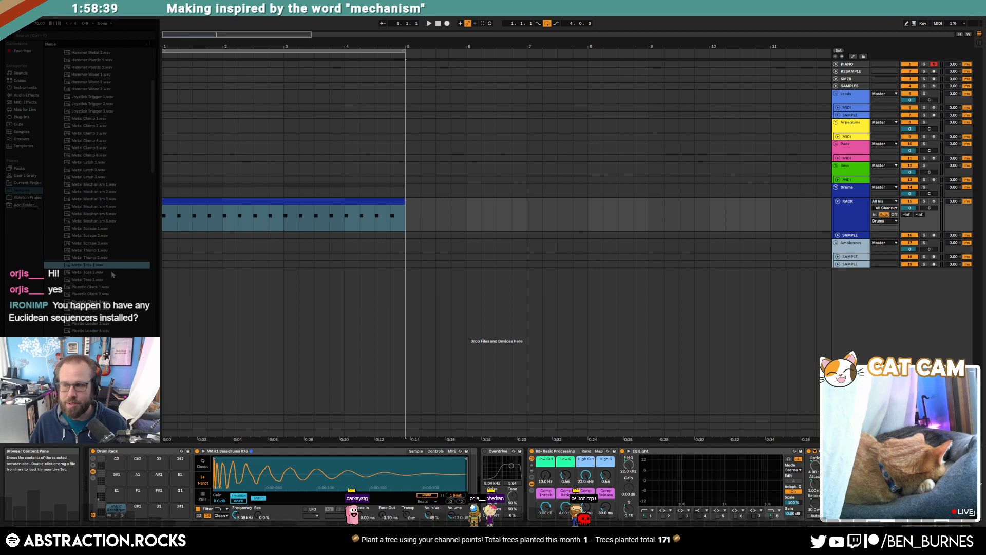
left_click(115, 192)
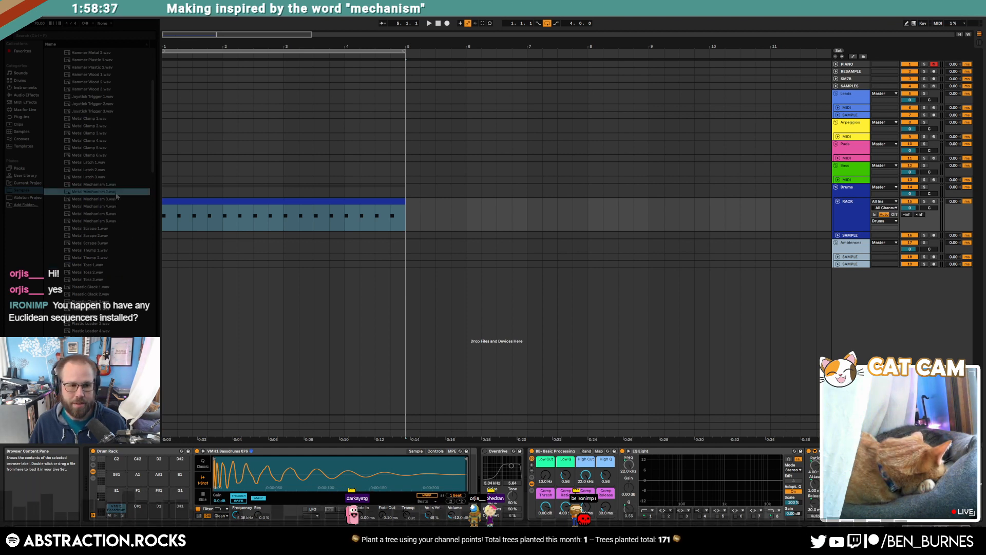
left_click(126, 221)
left_click(118, 214)
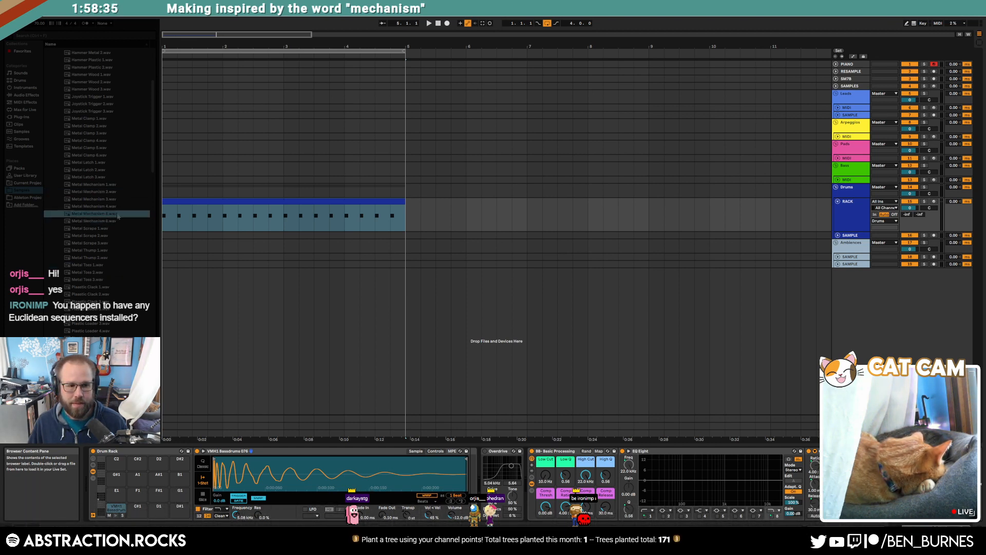
left_click_drag(104, 215, 117, 476)
Audition the Plastic Clack and Metal Toss sounds and load Metal Toss 1 onto drum pad A1.
left_click(109, 288)
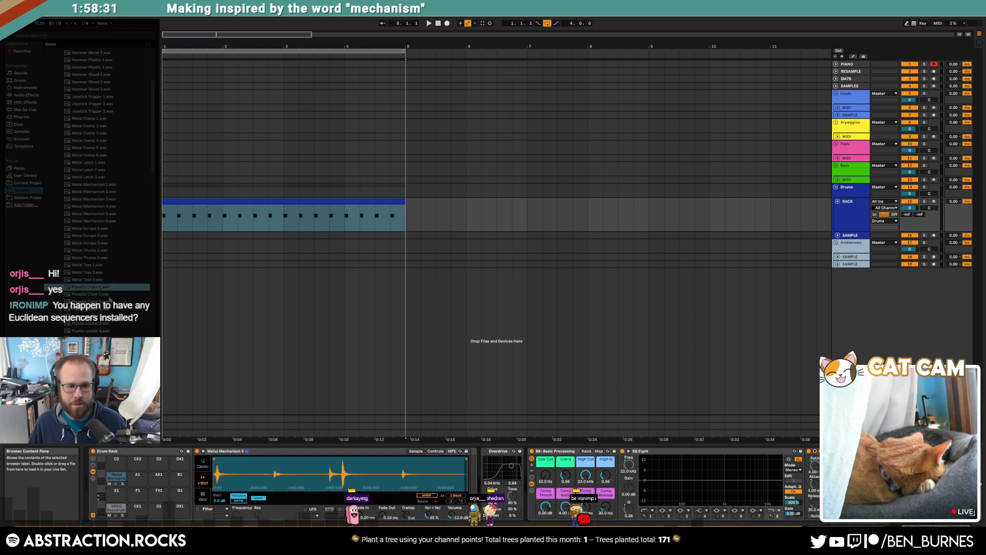
left_click(109, 302)
left_click(108, 272)
left_click(108, 266)
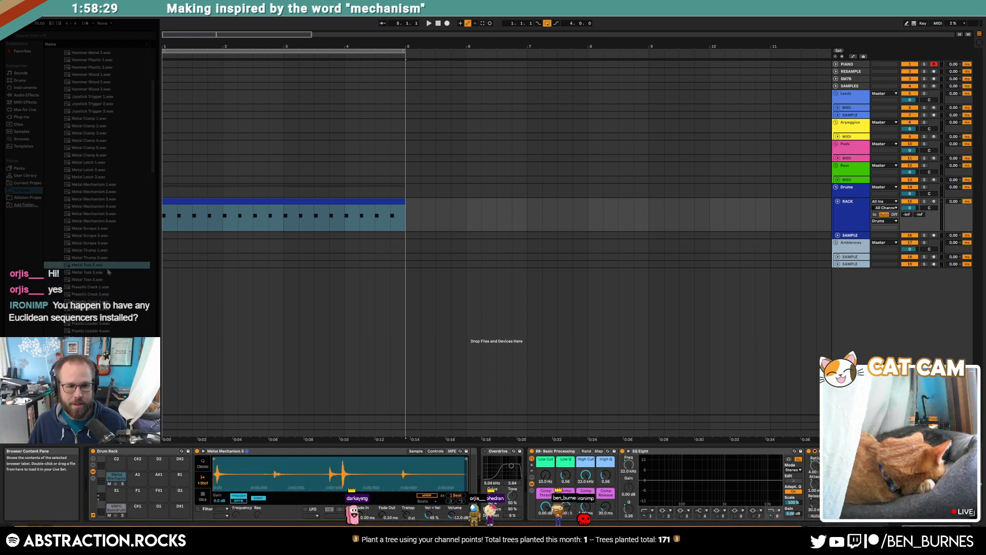
left_click_drag(107, 266, 139, 482)
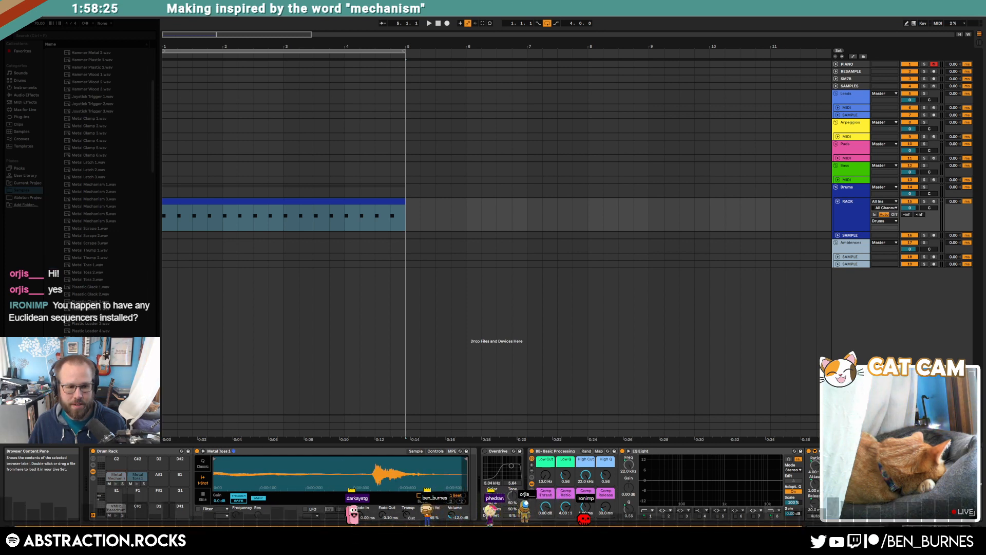
Find a Snap sample further down the Basement Sounds Pack and load it onto drum pad A#1.
scroll(88, 190, "down", 3)
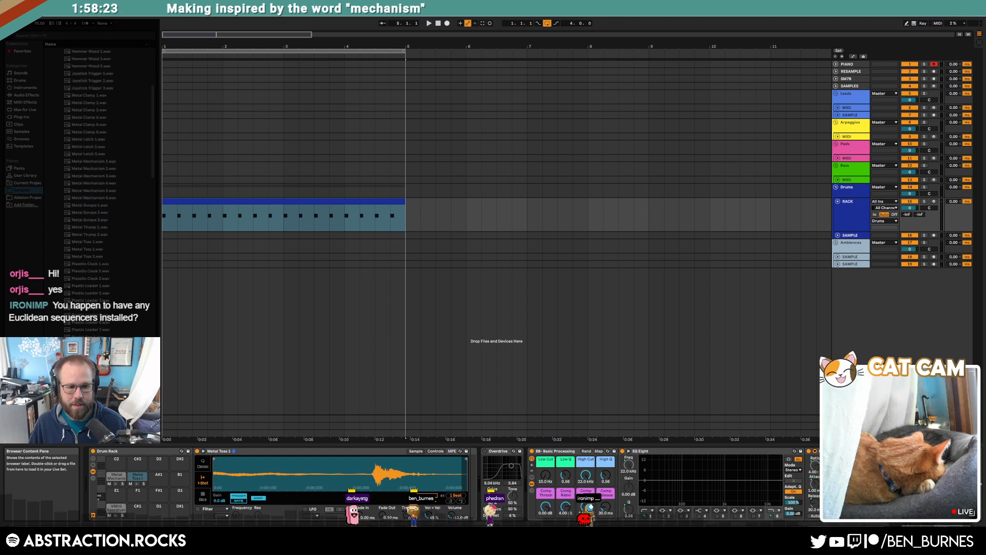
scroll(87, 190, "down", 5)
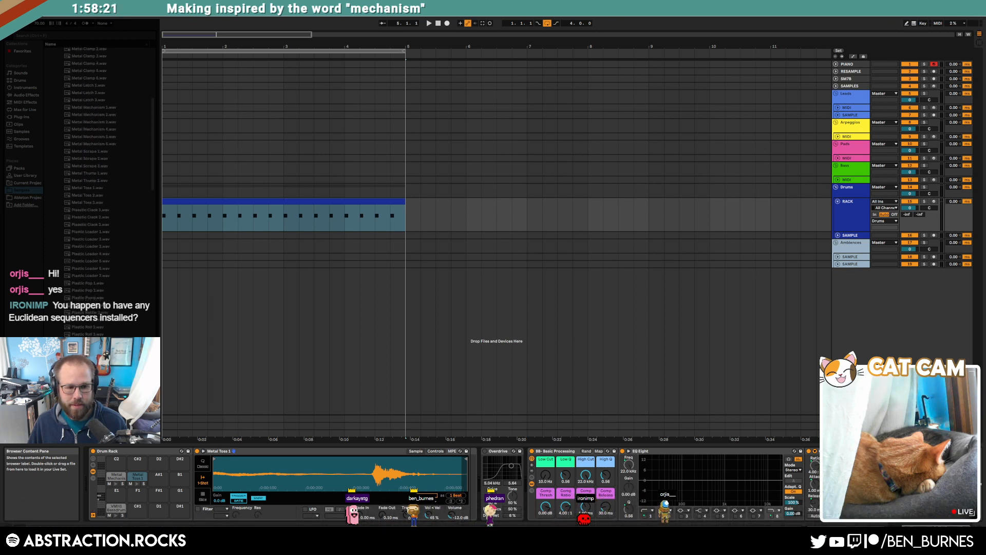
scroll(87, 190, "down", 7)
scroll(88, 190, "down", 4)
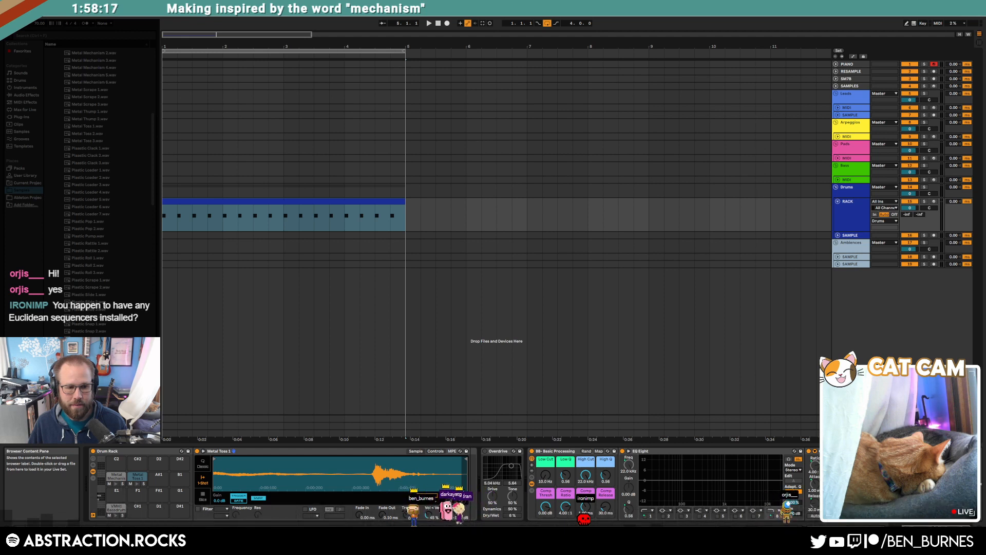
left_click_drag(87, 385, 159, 479)
scroll(92, 257, "down", 1)
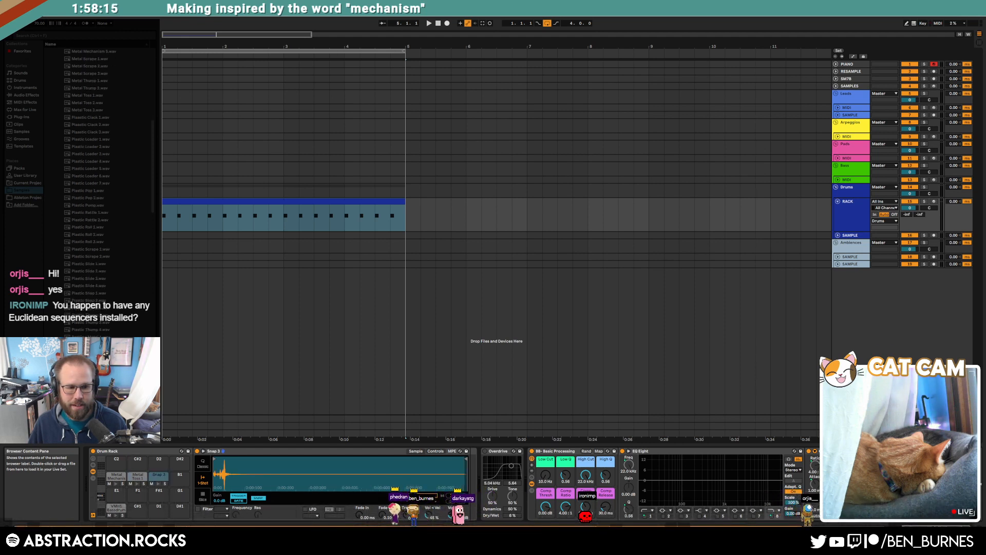
Browse the Basement Sounds Pack, audition Hammer Wood 2, and load it onto drum pad B1.
scroll(87, 190, "down", 3)
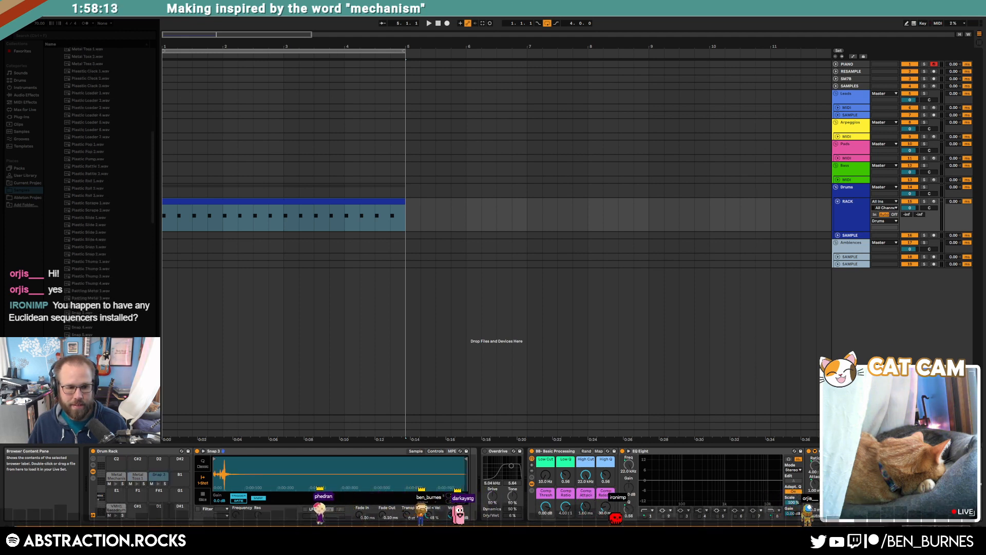
scroll(107, 332, "up", 10)
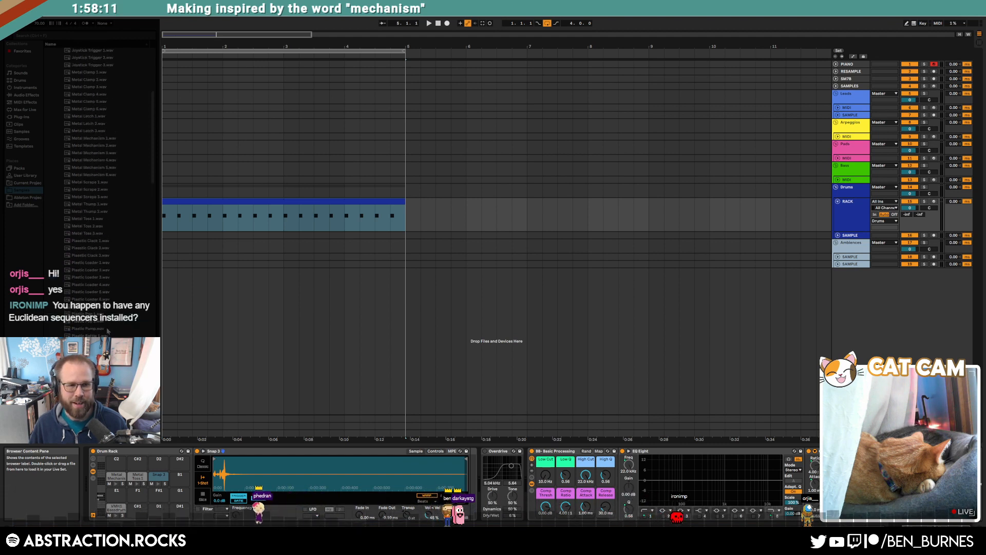
scroll(108, 332, "up", 5)
left_click(98, 120)
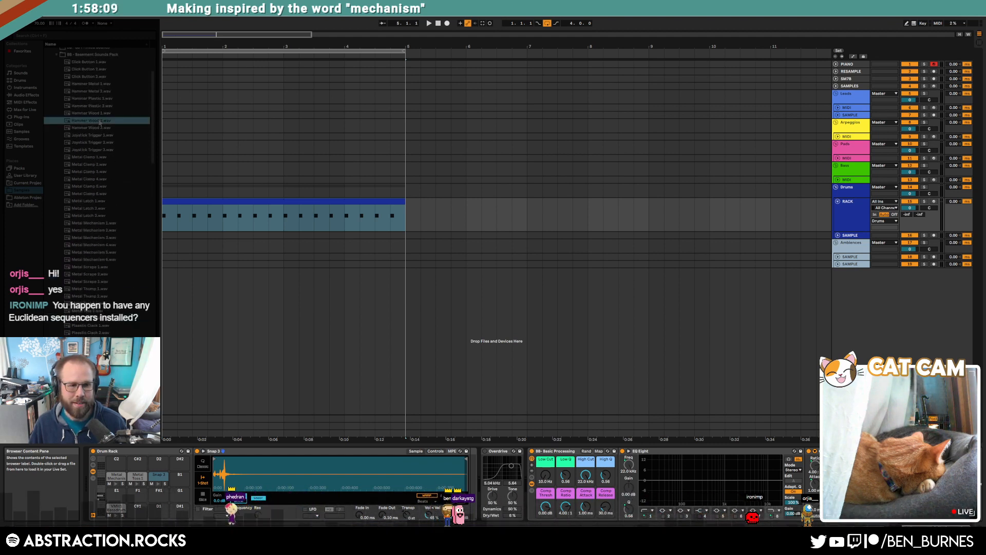
left_click_drag(91, 207, 179, 477)
Load Click Button 2 onto drum pad C2 and Click Button 3 onto drum pad C#2.
left_click(92, 69)
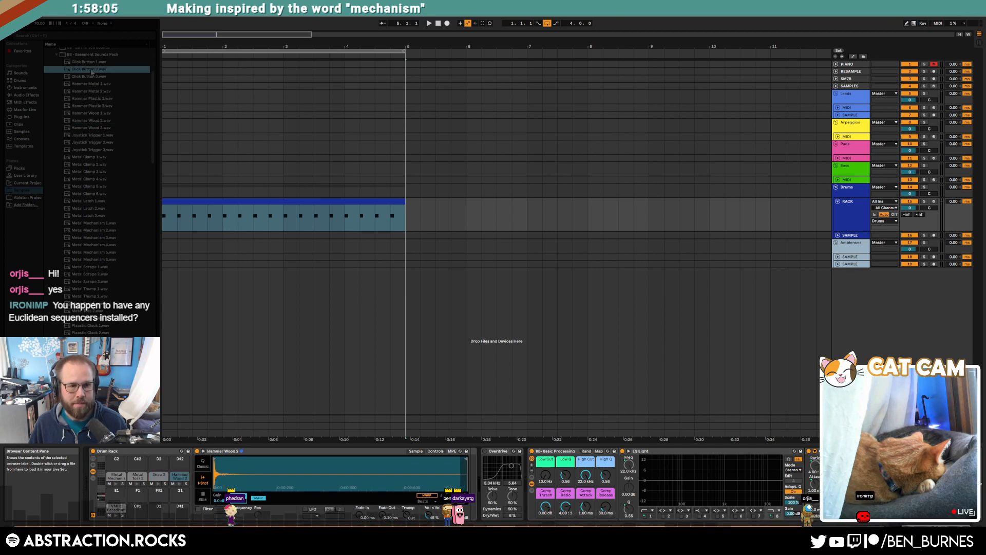
left_click_drag(236, 293, 134, 472)
key("Down")
Load Metal Clamp 6 onto drum pad D2, and after auditioning the scrapes and thumps, load Metal Thump 1 onto D#2.
left_click(93, 194)
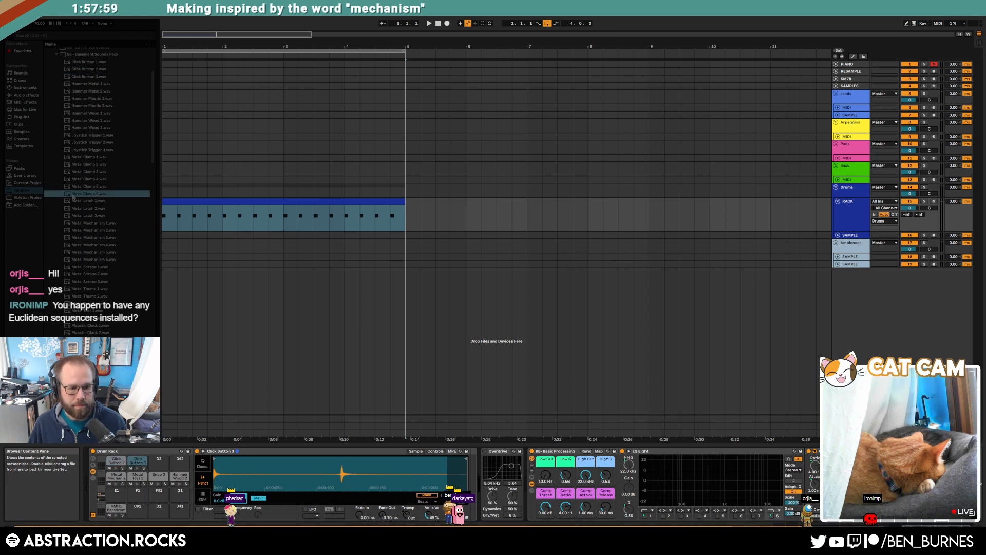
left_click_drag(93, 193, 159, 460)
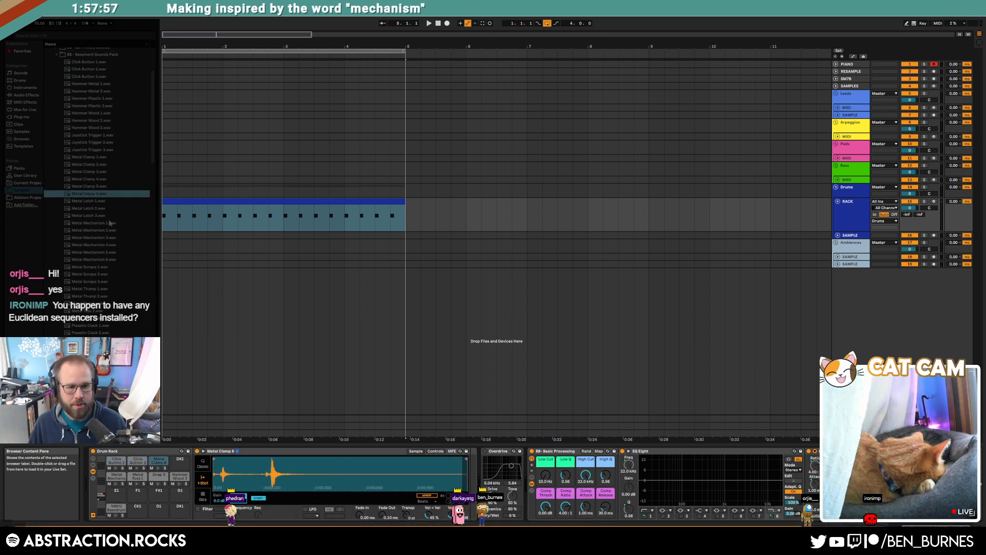
left_click(100, 276)
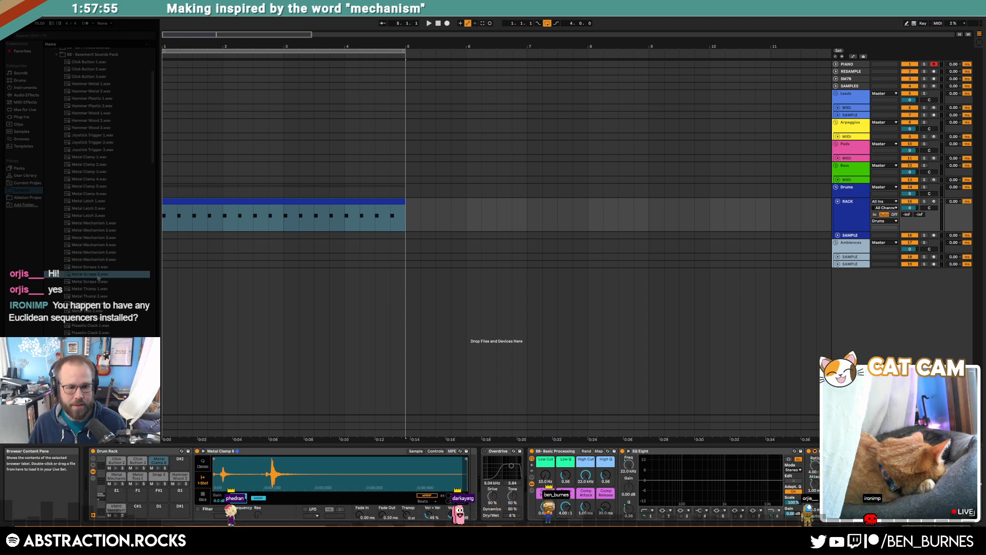
left_click(101, 289)
left_click(100, 295)
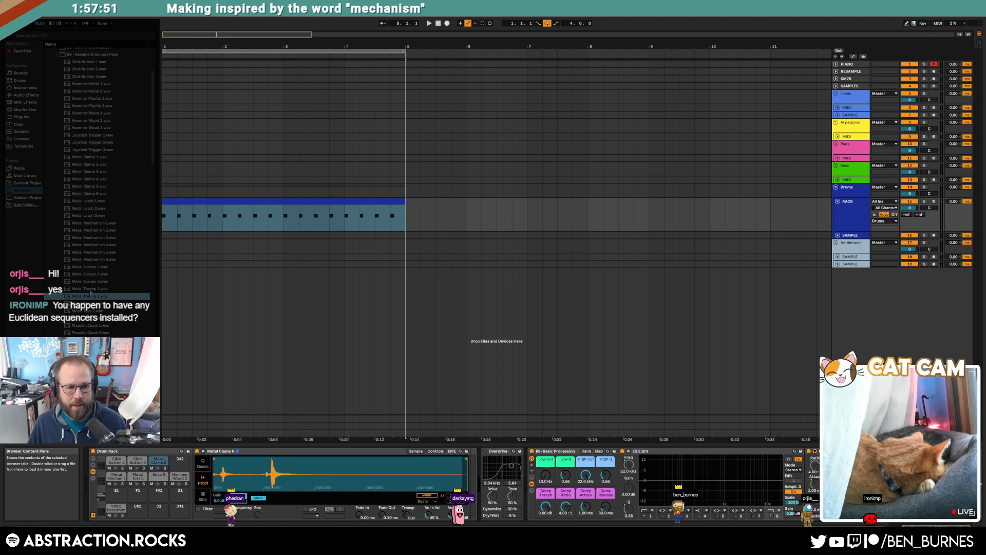
left_click_drag(97, 290, 175, 465)
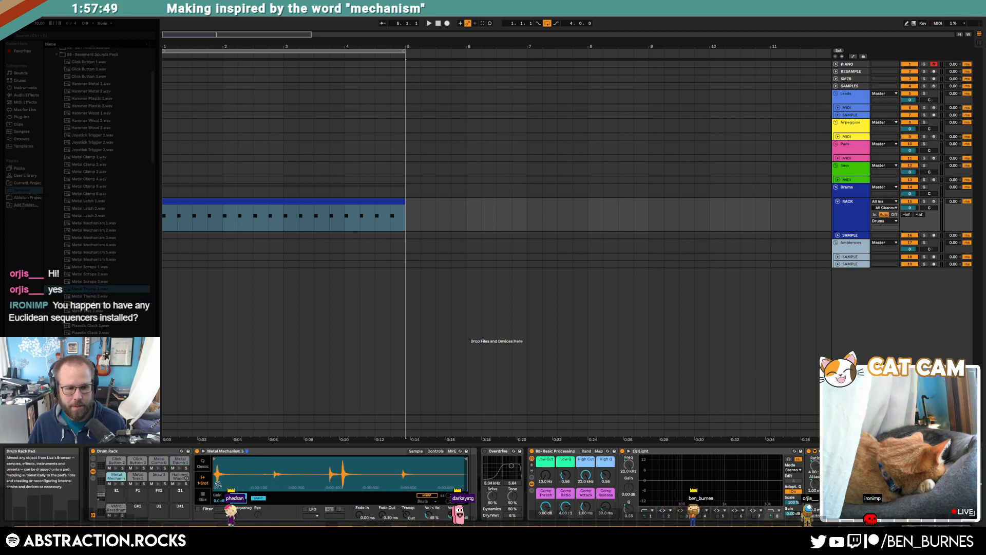
Trim Metal Mechanism 5 on pad G#1 to its loudest hit and Metal Toss 1 on A1 to its loud burst, with short fade-outs.
left_click_drag(234, 463, 343, 461)
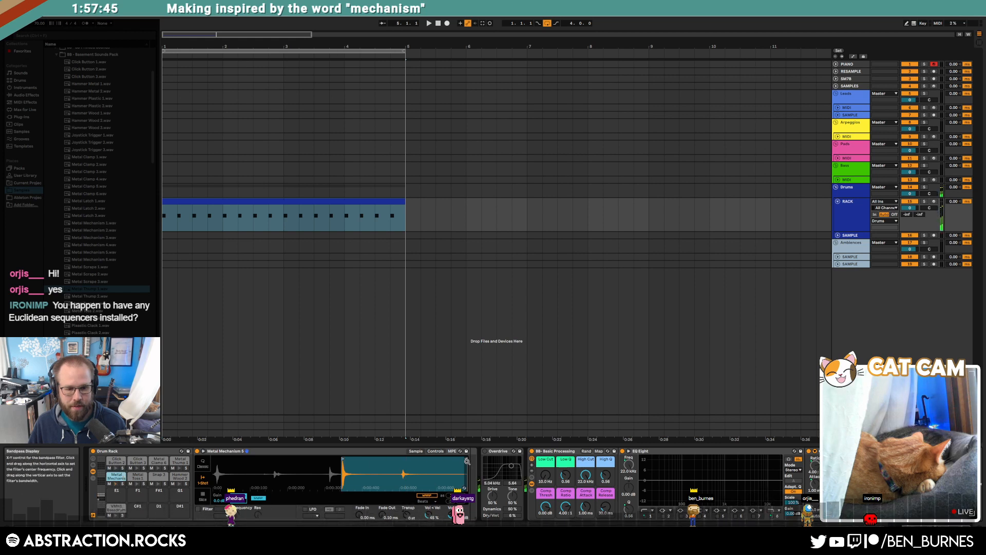
left_click_drag(466, 460, 368, 470)
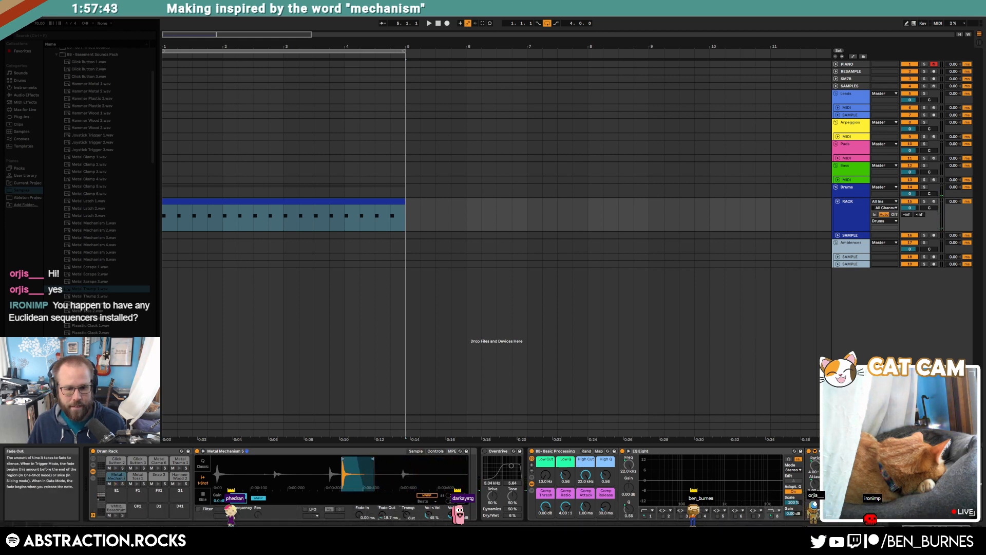
left_click(133, 476)
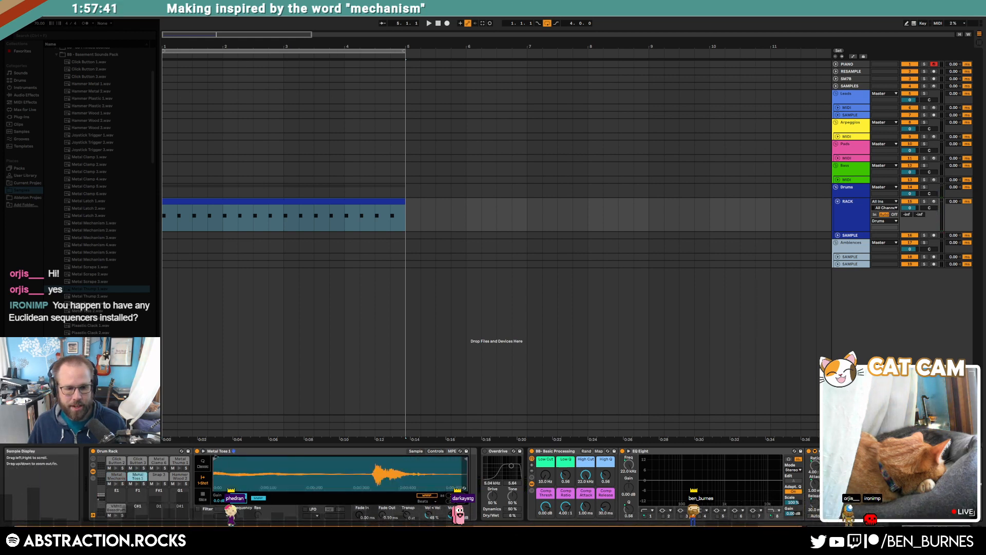
left_click_drag(383, 470, 390, 470)
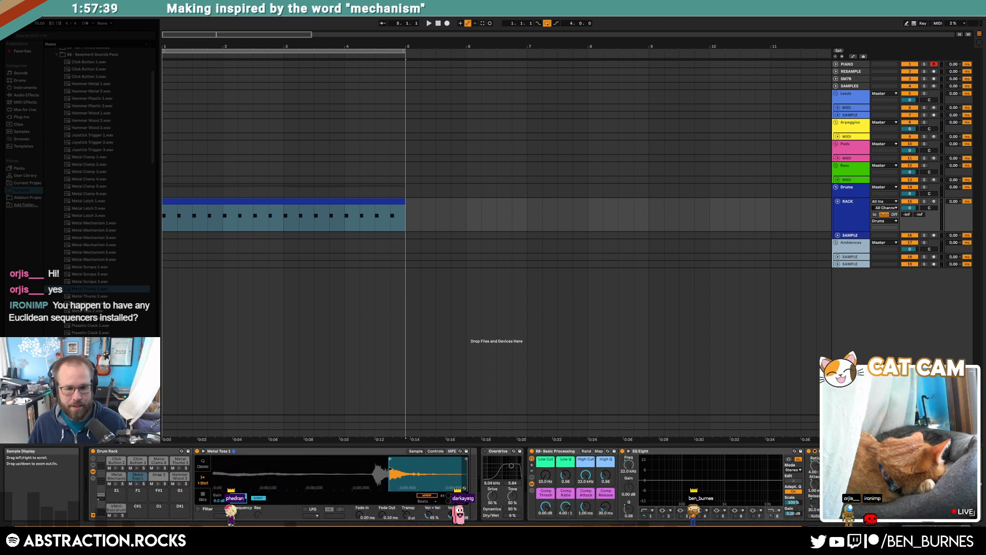
left_click(137, 484)
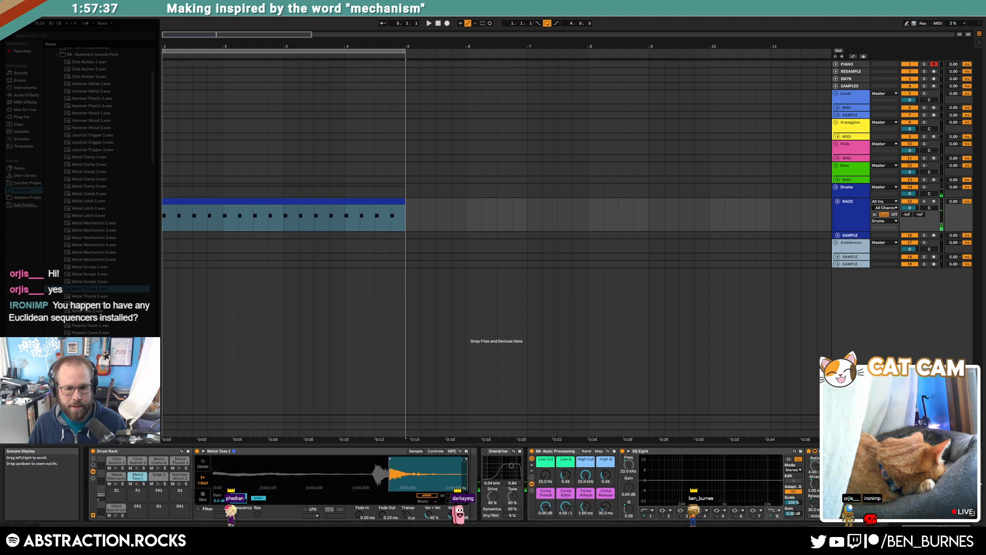
left_click_drag(466, 460, 421, 459)
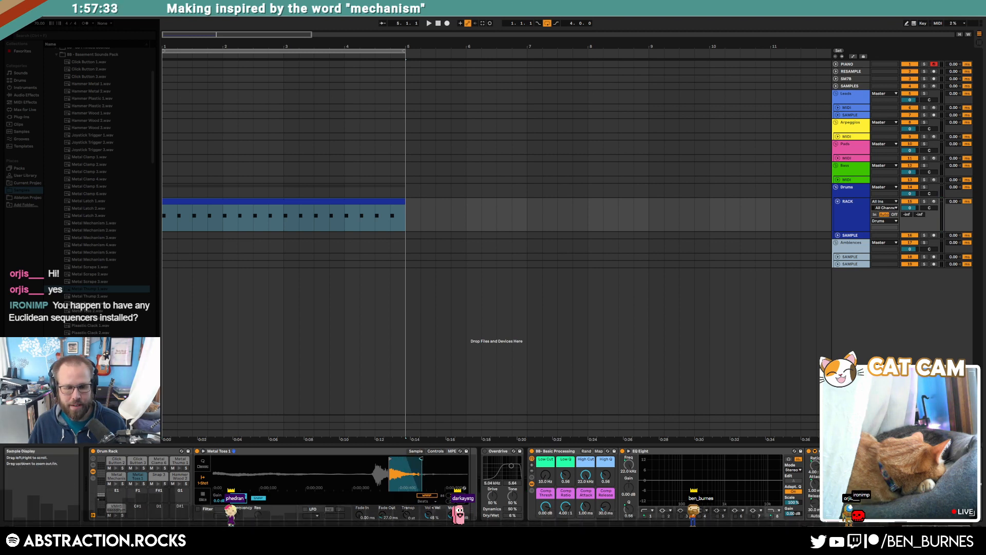
Audition the Snap sample on pad A#1 and shorten it to just its opening transient.
left_click(162, 478)
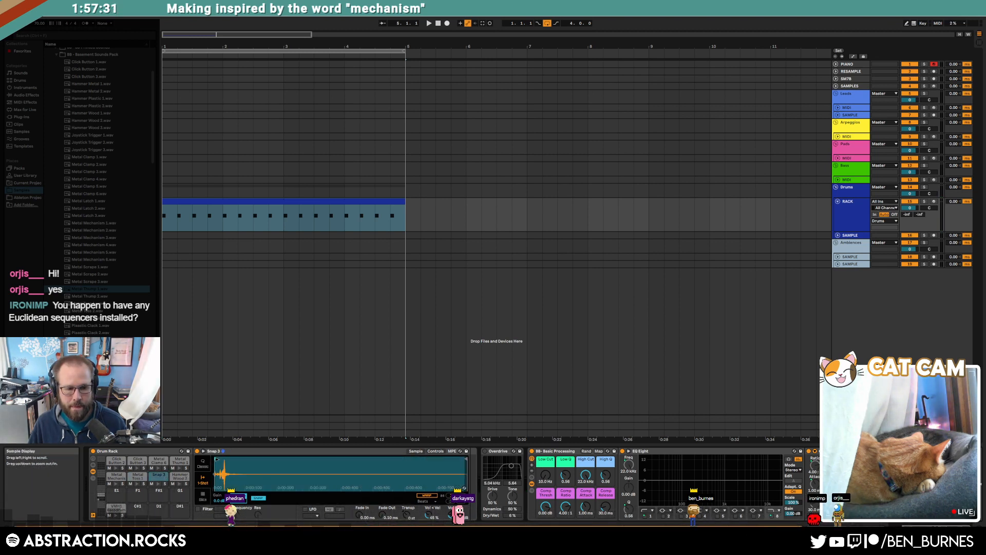
left_click(159, 484)
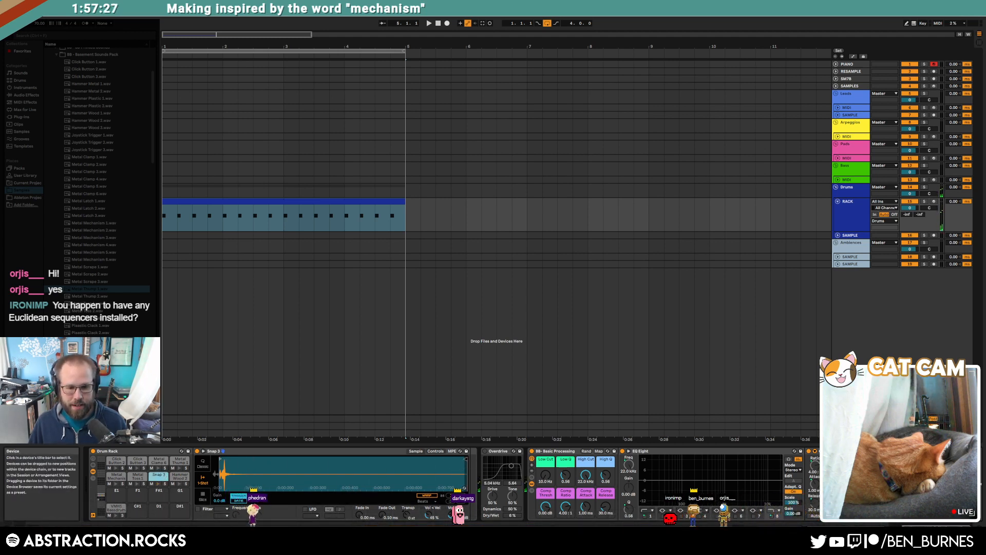
left_click_drag(468, 461, 255, 462)
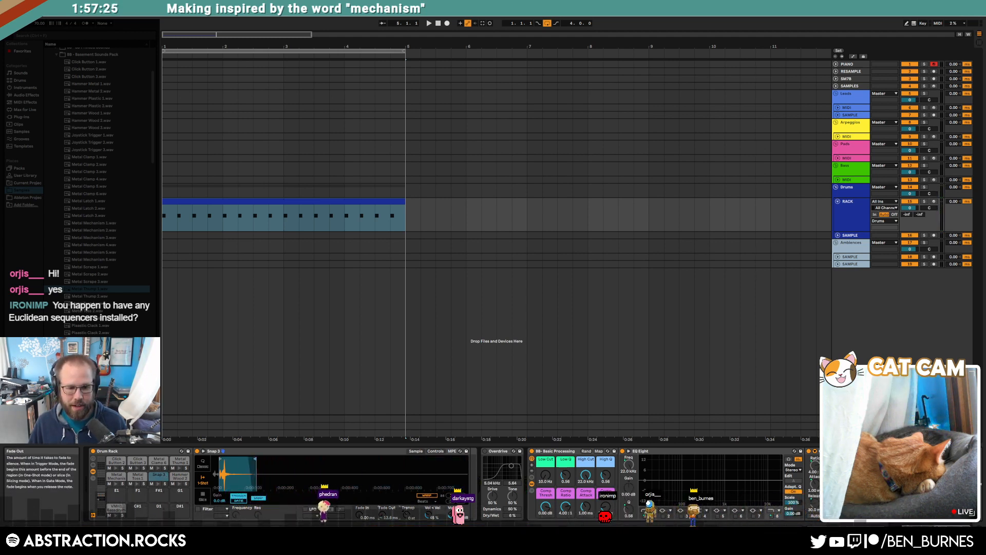
Shorten the Hammer Wood 2 sample on pad B1 to its initial strike and adjust its fade-out.
left_click(175, 478)
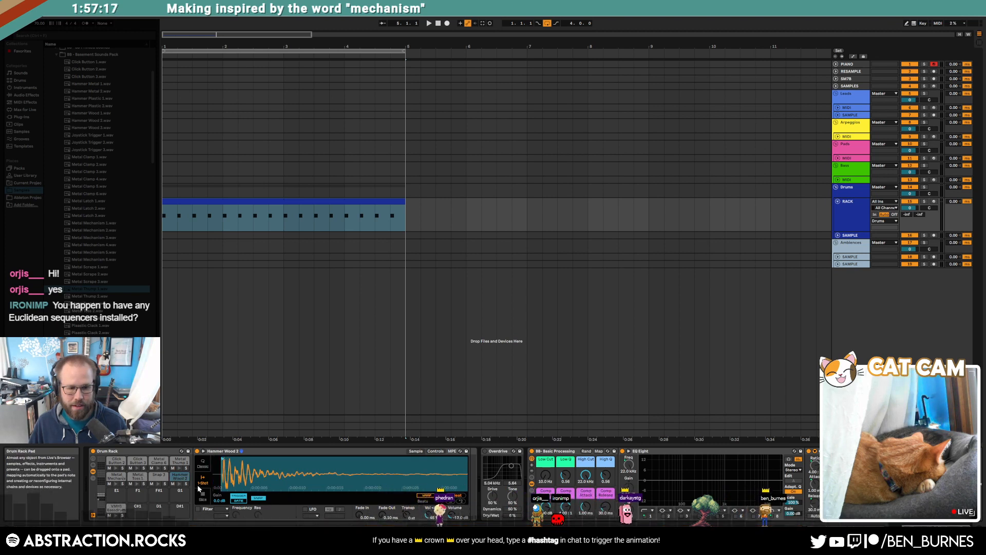
left_click_drag(308, 478, 307, 452)
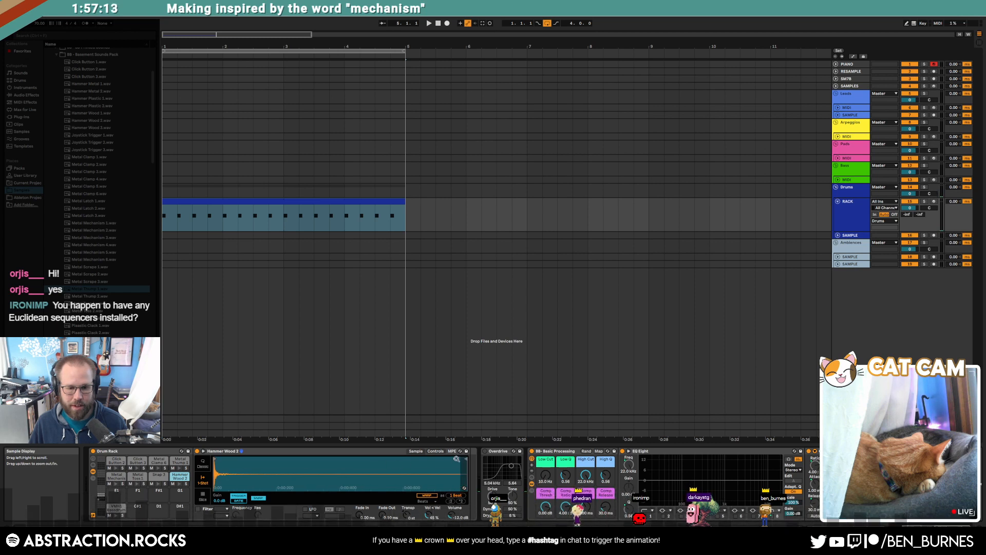
left_click_drag(462, 459, 262, 459)
left_click_drag(382, 515, 381, 519)
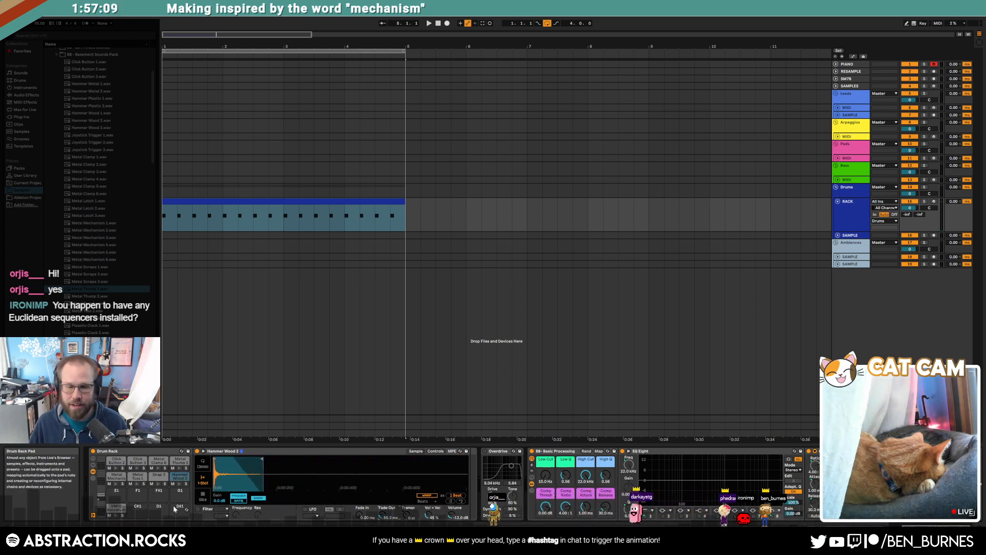
left_click_drag(261, 458, 232, 455)
left_click_drag(383, 515, 382, 507)
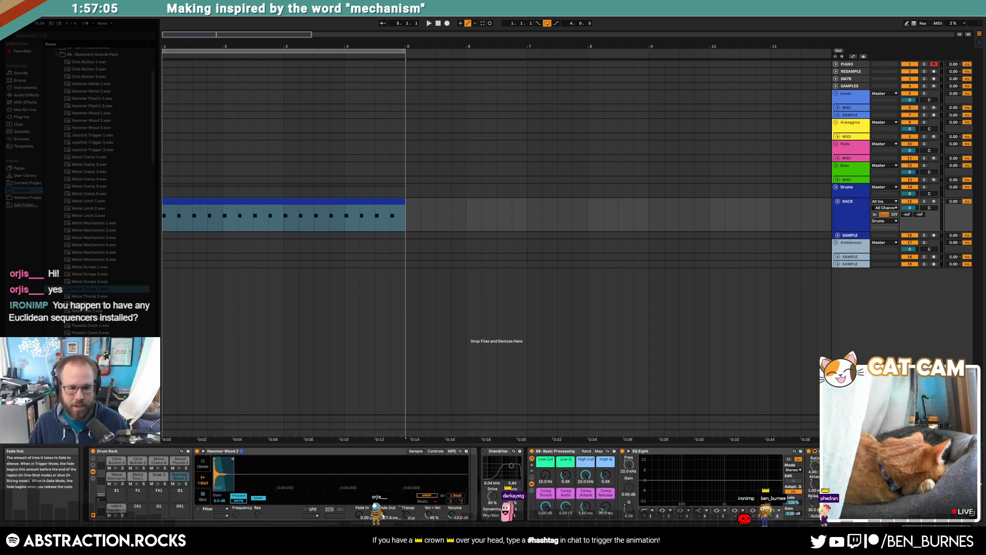
Trim the end of Metal Thump 1 on pad D#2 so only the first hit plays, and lengthen its fade-out.
left_click(178, 461)
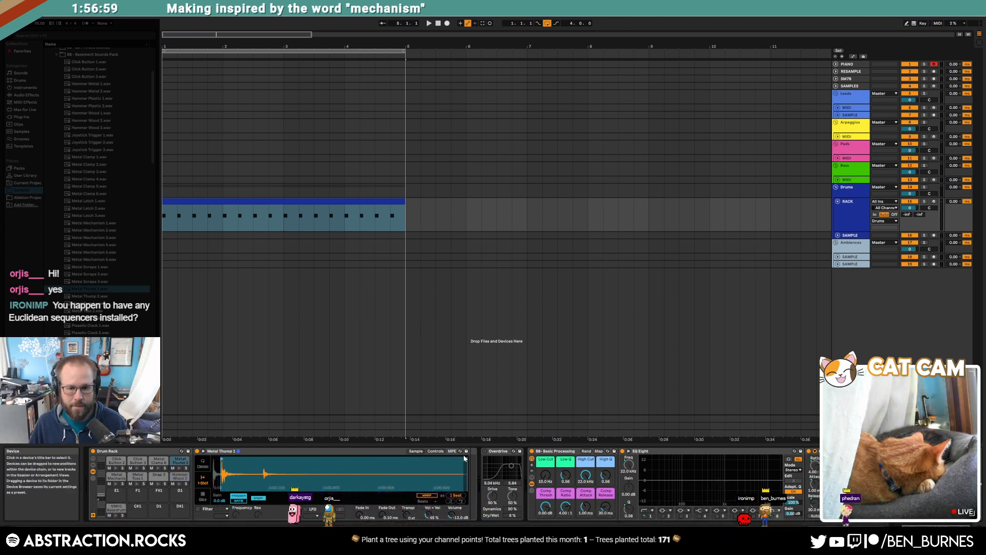
left_click_drag(463, 458, 262, 481)
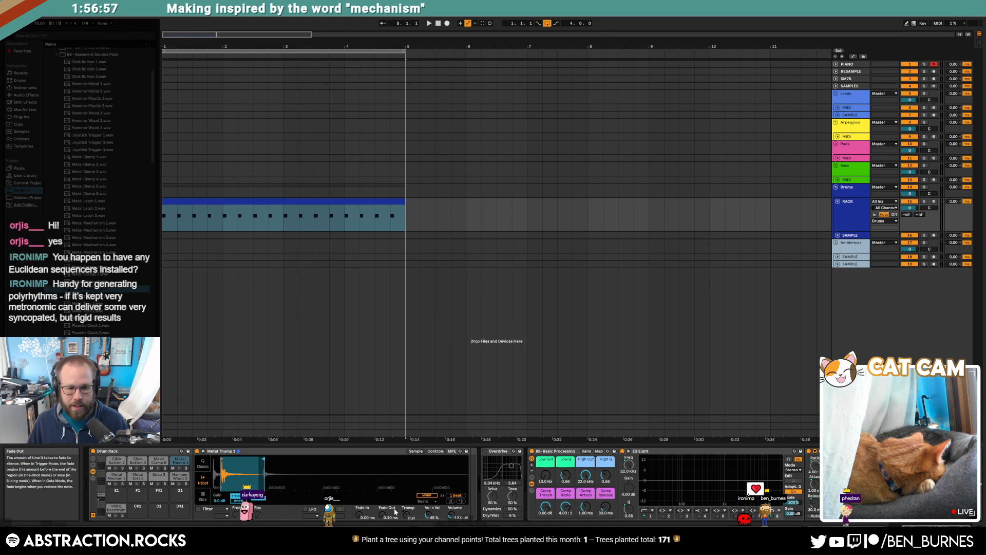
left_click_drag(381, 515, 381, 507)
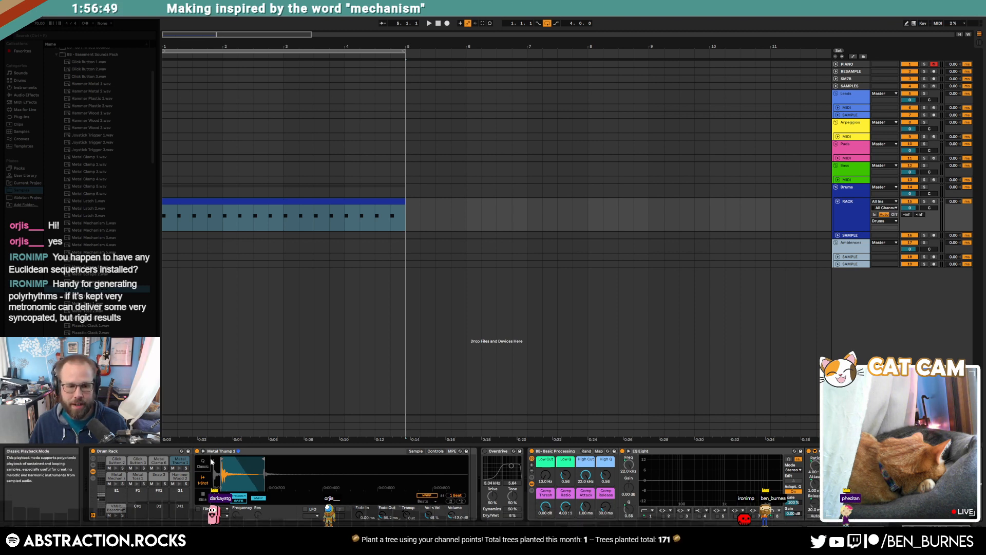
Trim the end of Metal Clamp 6 on pad D2 just before its second hit and lengthen its fade-out.
left_click(160, 467)
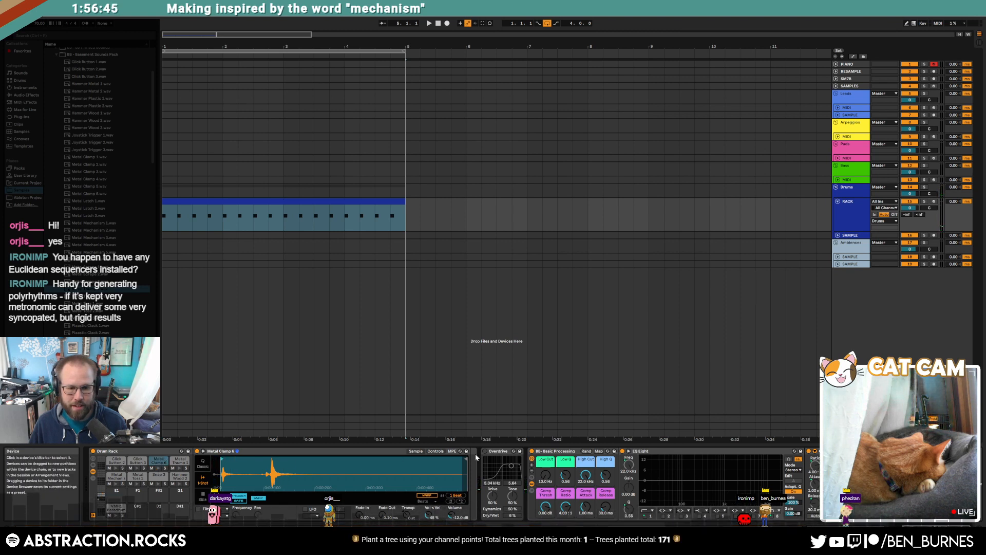
left_click_drag(465, 458, 270, 466)
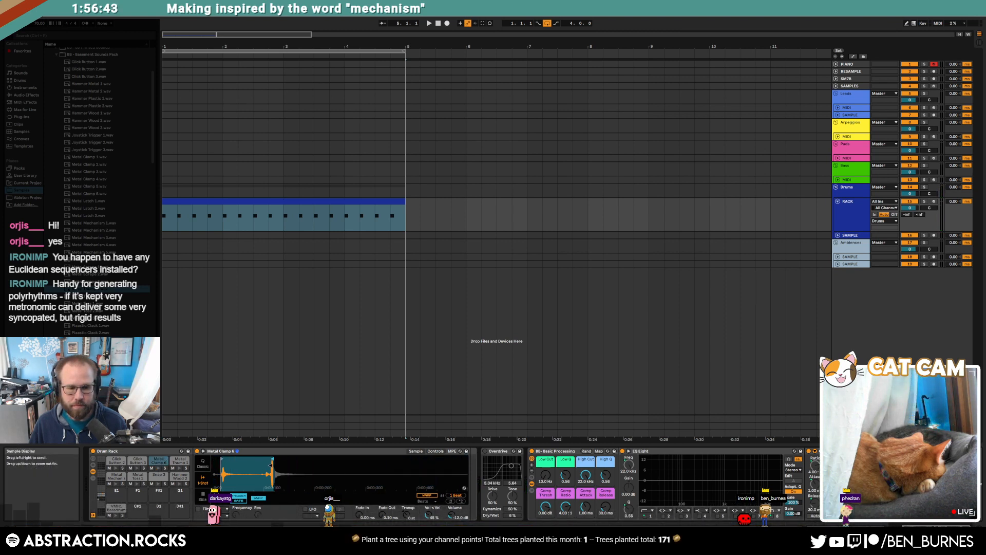
left_click_drag(382, 514, 382, 495)
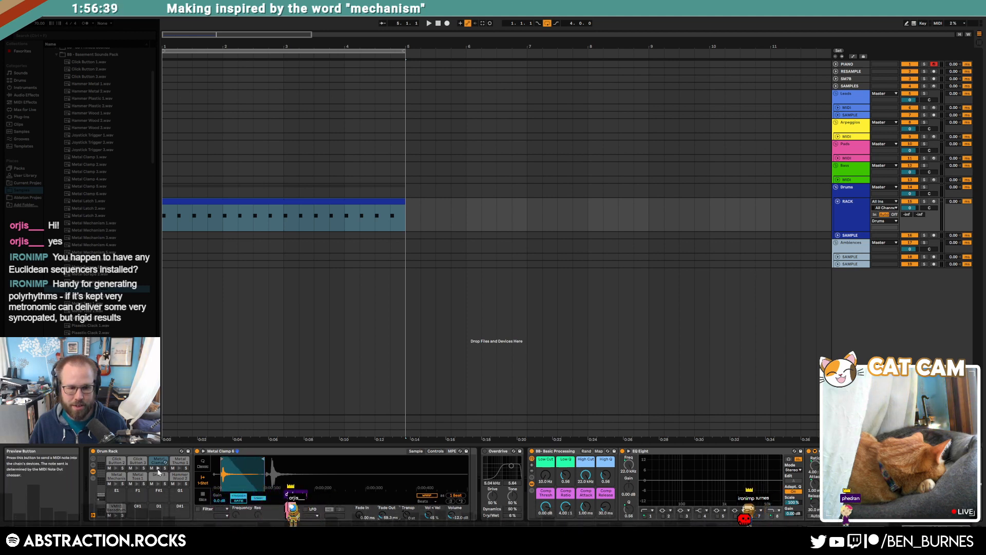
Trim Click Button 3 on pad C#2 to its second click only and lengthen its fade-out.
left_click(136, 464)
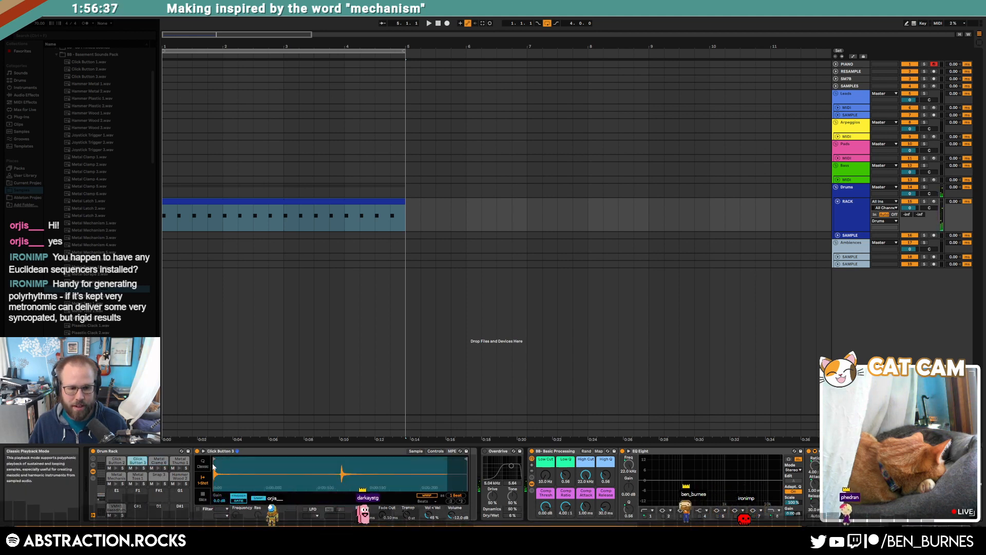
left_click_drag(215, 458, 342, 464)
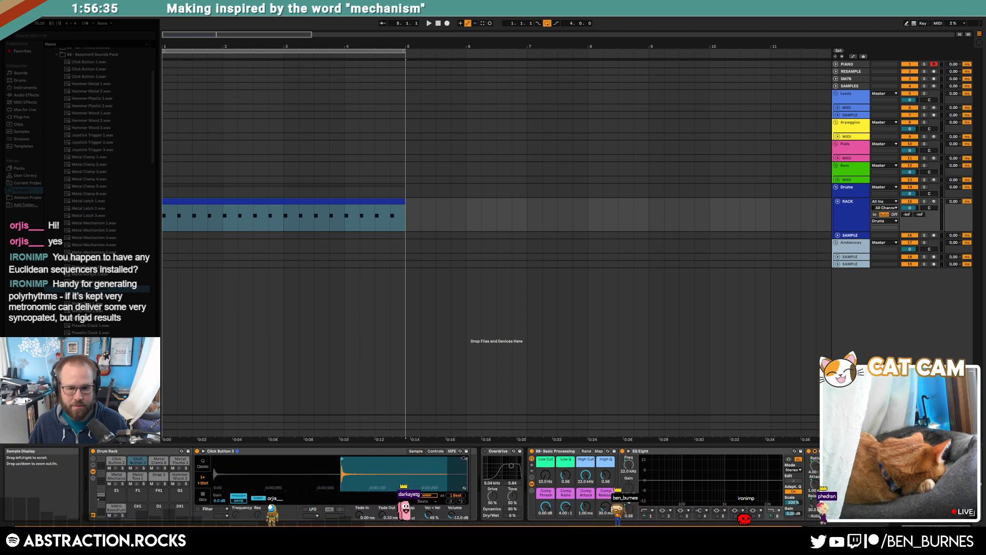
left_click_drag(465, 459, 382, 458)
left_click_drag(392, 511, 391, 496)
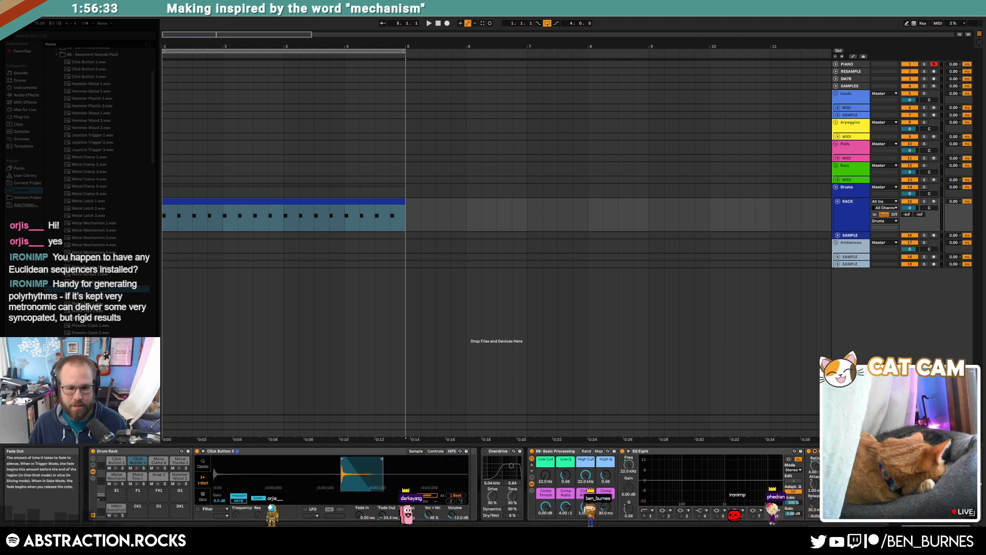
Trim Click Button 2 on pad C2 to its second click with a longer fade-out, audition it, and show the Drum Rack's chain list.
left_click(116, 461)
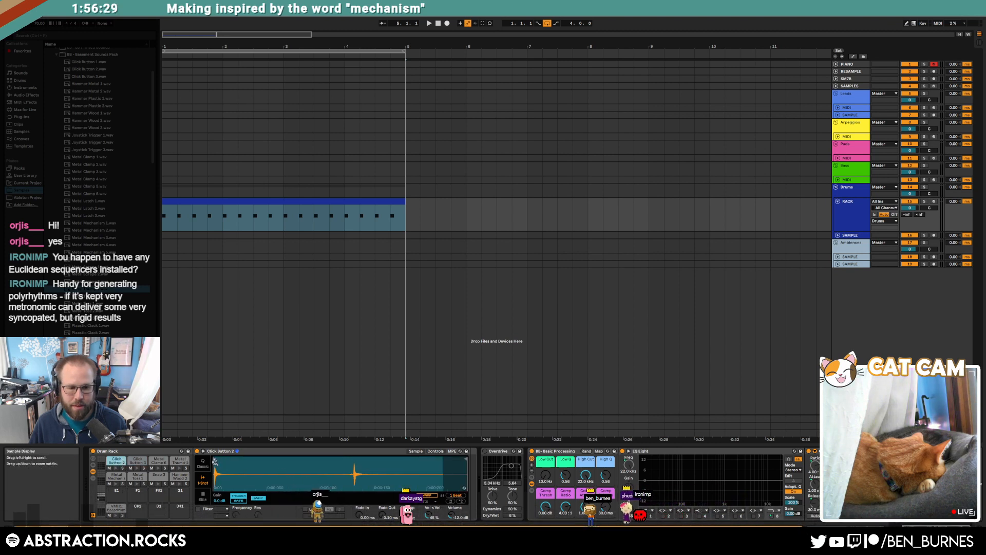
left_click_drag(214, 458, 343, 458)
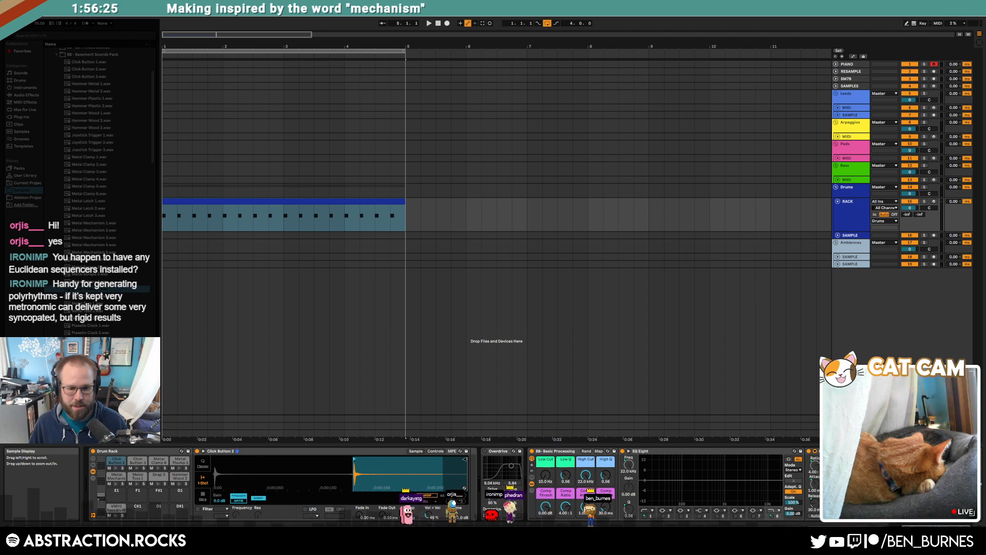
left_click_drag(465, 459, 385, 459)
left_click_drag(383, 514, 383, 493)
left_click(115, 468)
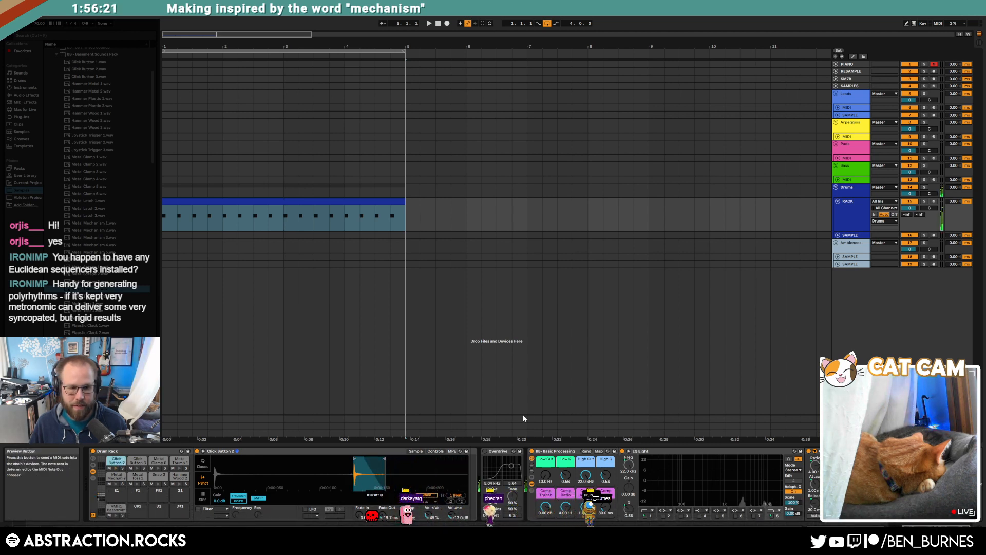
left_click(93, 476)
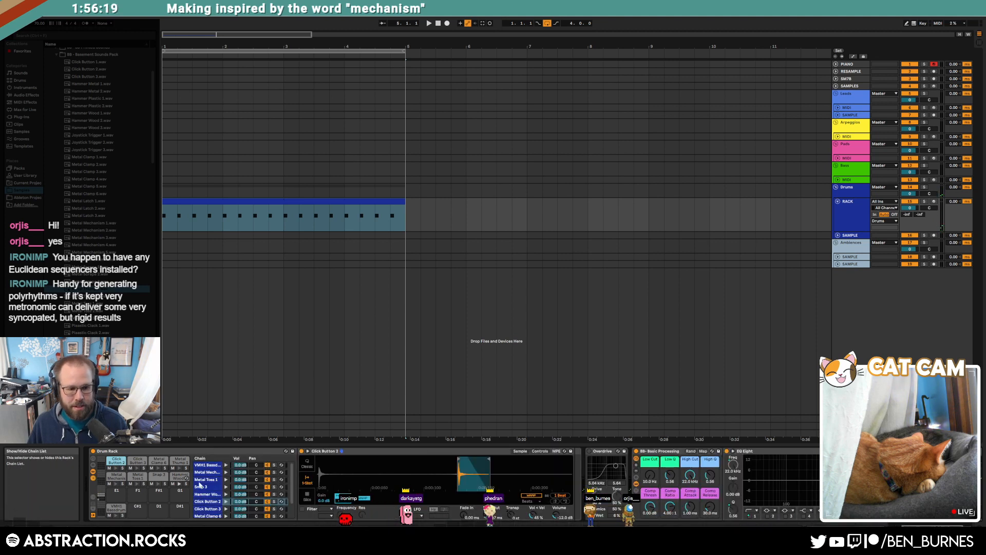
Pan the mechanical sample chains of the drum rack to individual stereo positions.
left_click_drag(256, 472, 257, 507)
scroll(260, 510, "down", 1)
In the first RACK clip, add Metal Toss 1, Click Button 2, Snap 3 after kick one and Metal Clamp 6, Metal Thump 1, Hammer Wood 2 after kick two.
double_click(257, 208)
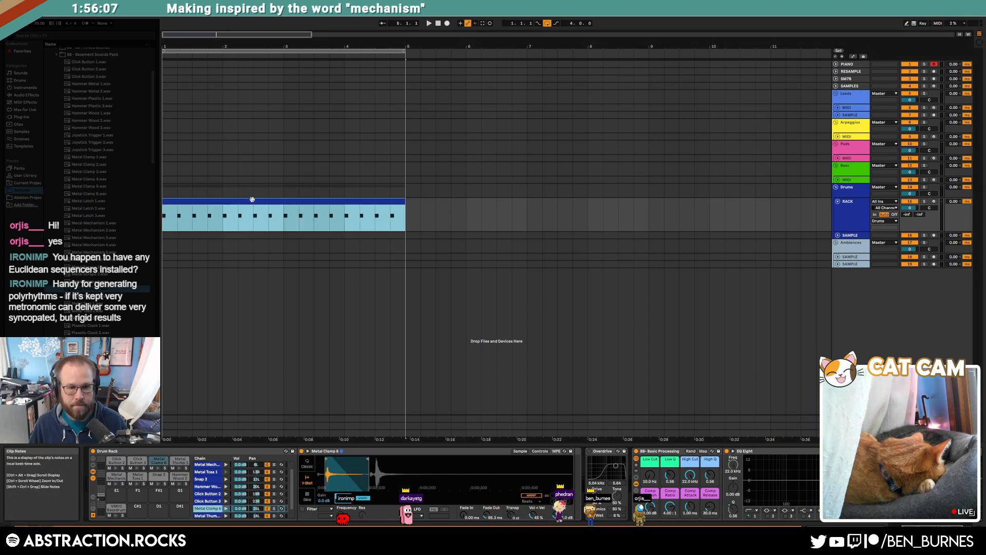
double_click(272, 366)
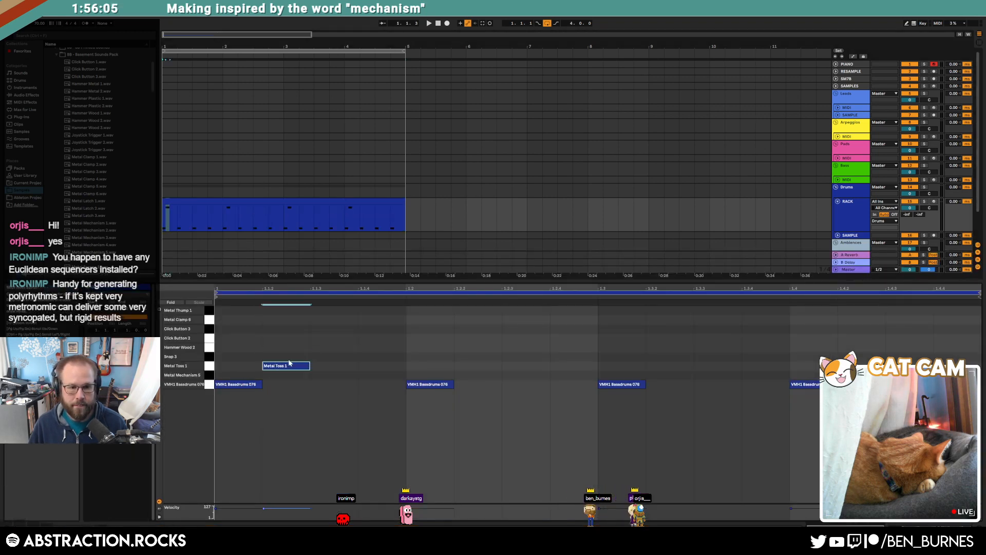
double_click(380, 356)
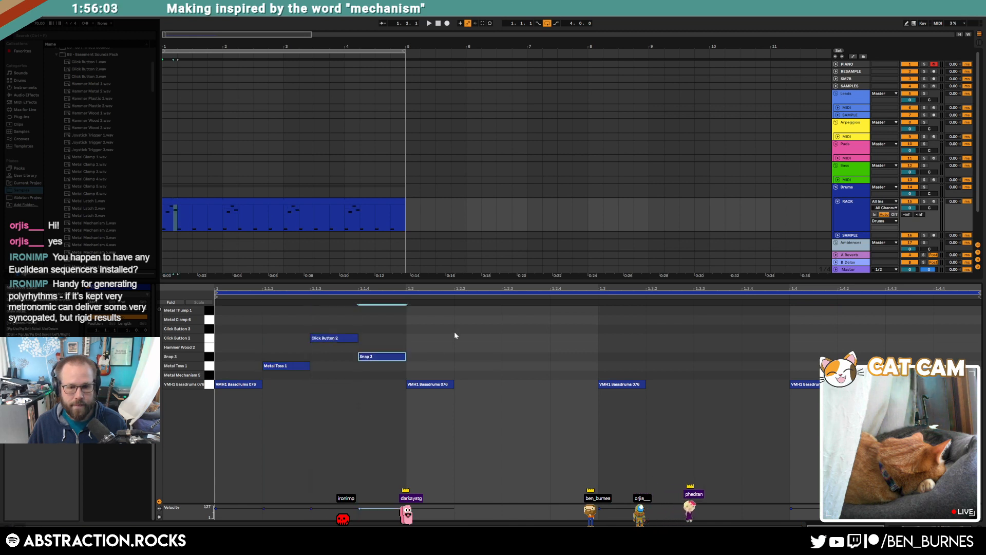
double_click(477, 319)
double_click(562, 347)
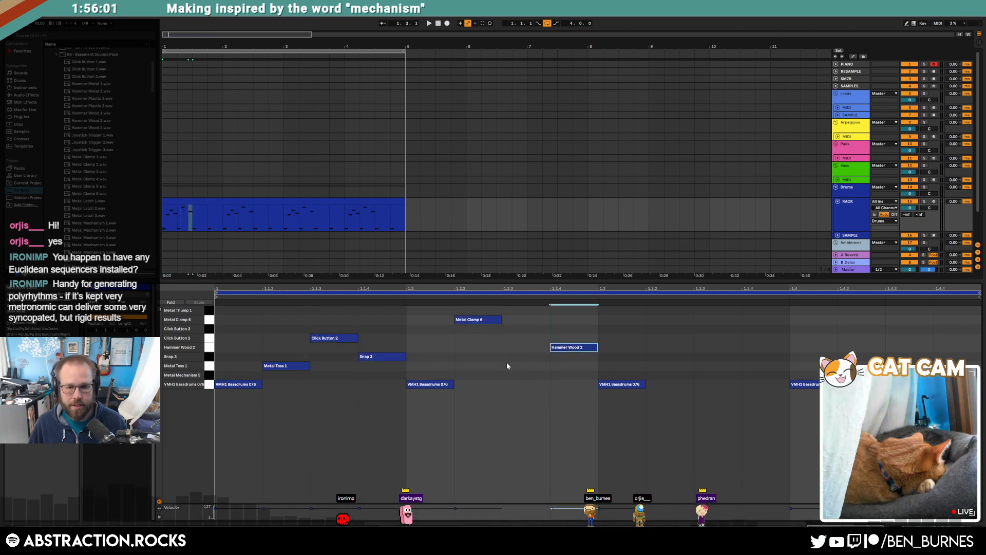
double_click(524, 310)
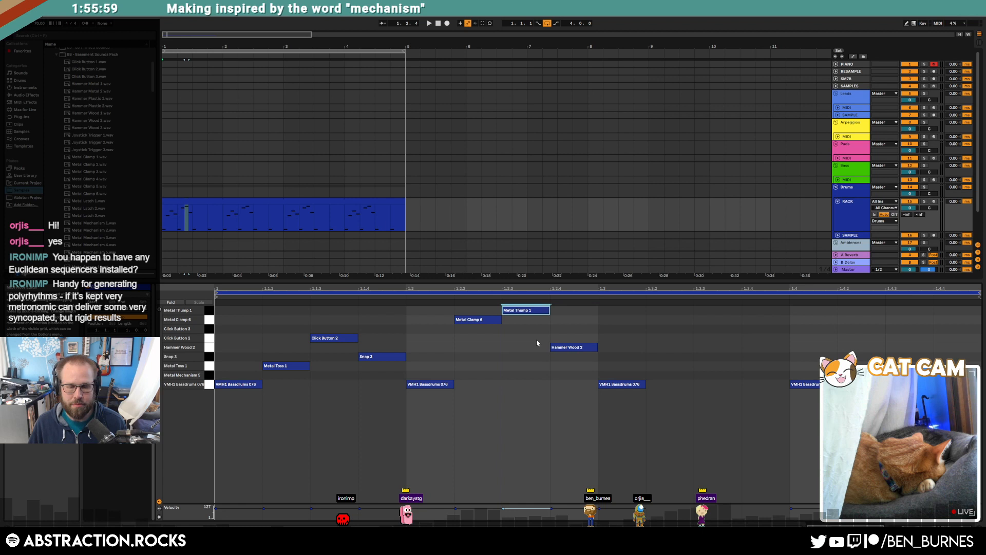
Place Click Button 3, Metal Toss 1 and Snap 3 on the three sixteenths following the third kick.
double_click(652, 328)
double_click(704, 366)
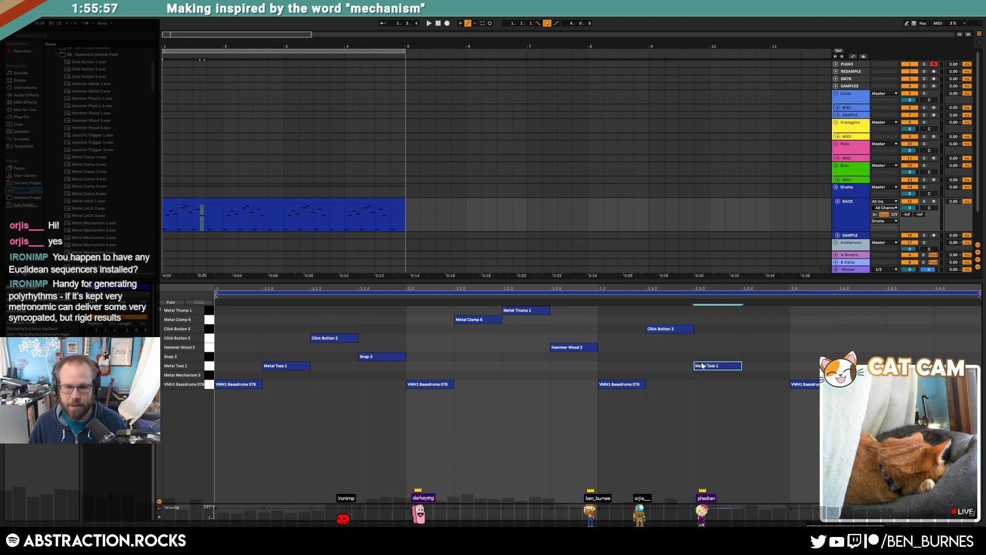
double_click(751, 356)
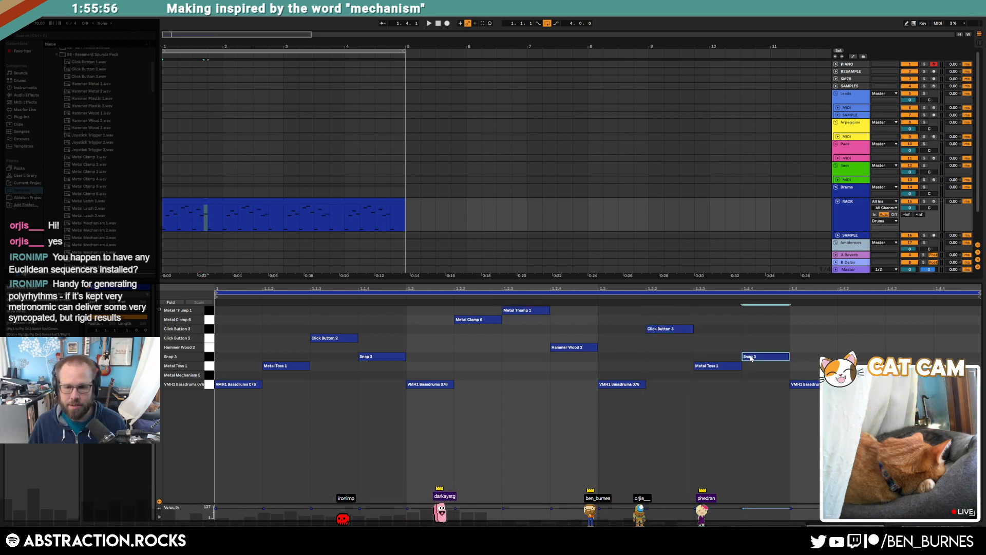
Fill the three sixteenths after the fourth kick with Click Button 2 notes.
double_click(848, 347)
double_click(896, 347)
double_click(945, 347)
left_click_drag(873, 338, 955, 362)
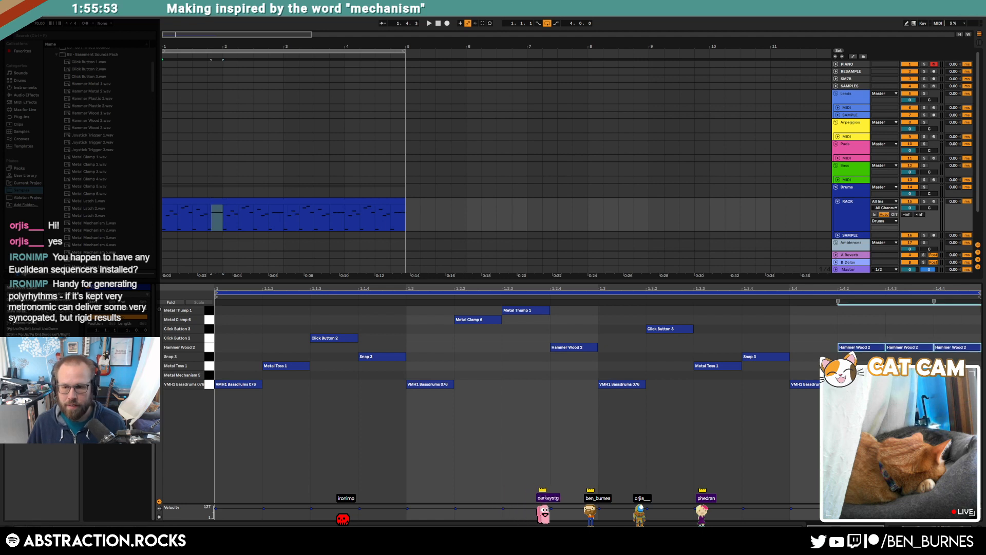
key("Up")
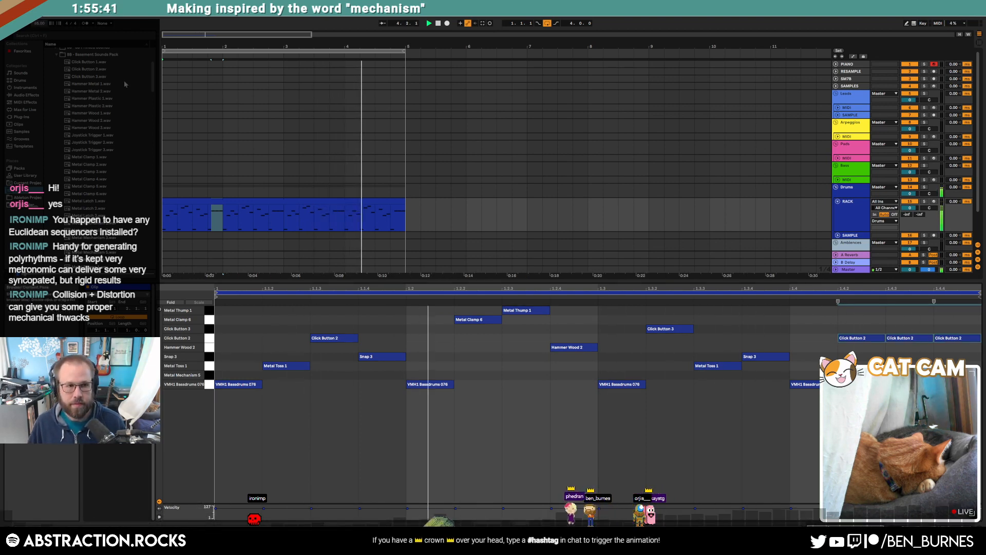
Lengthen the fade-out of the VMH1 Bassdrums 076 kick sample and lower its filter cutoff frequency.
key("shift+Tab")
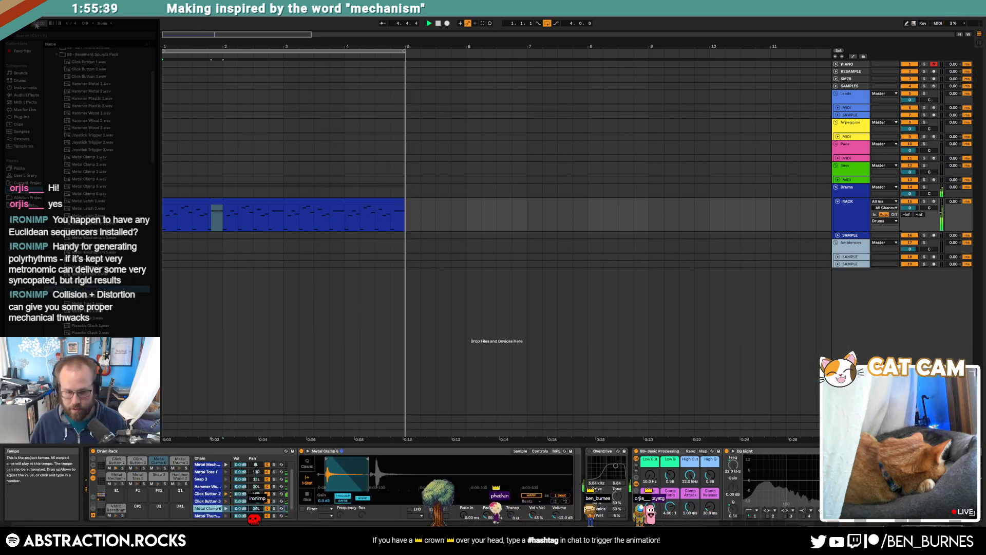
left_click(116, 508)
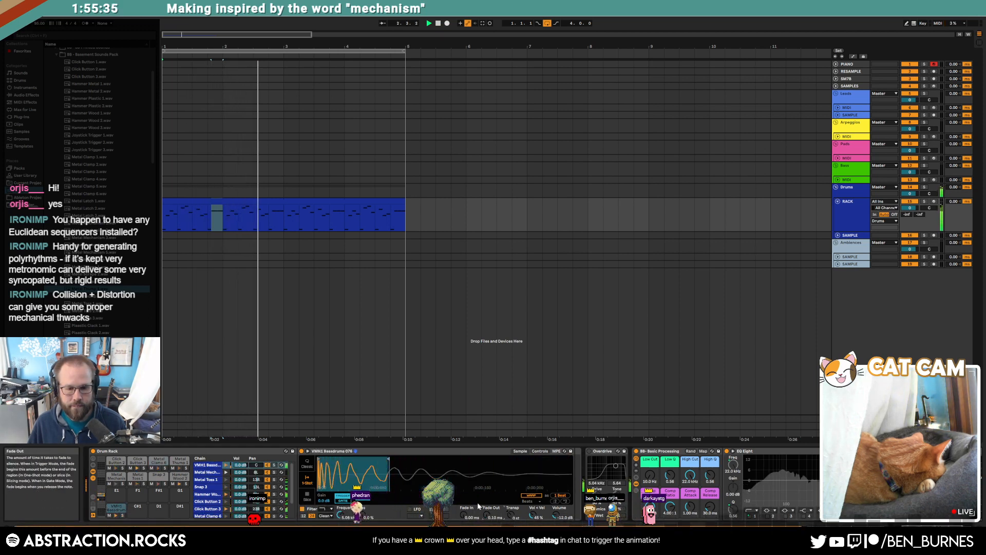
left_click_drag(487, 517, 487, 506)
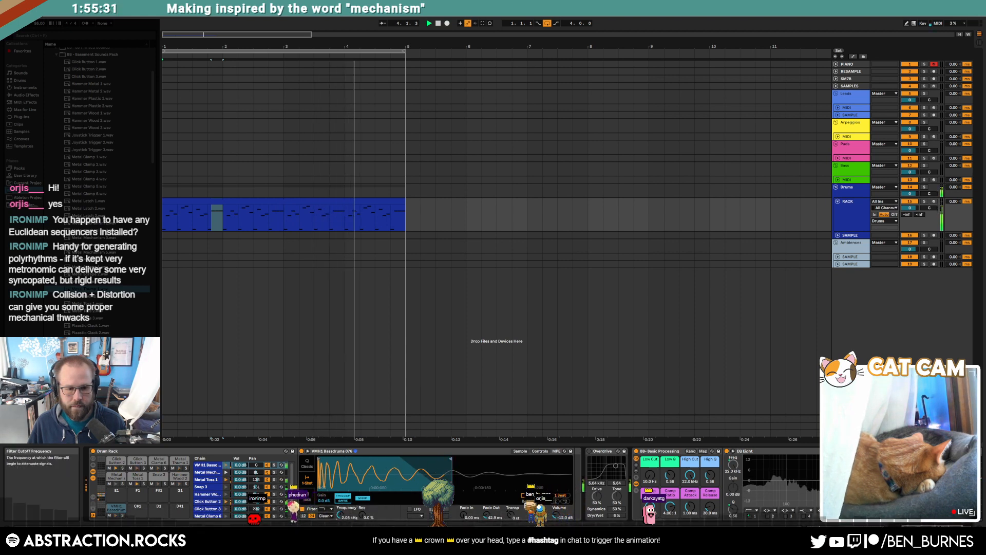
left_click_drag(340, 515, 340, 531)
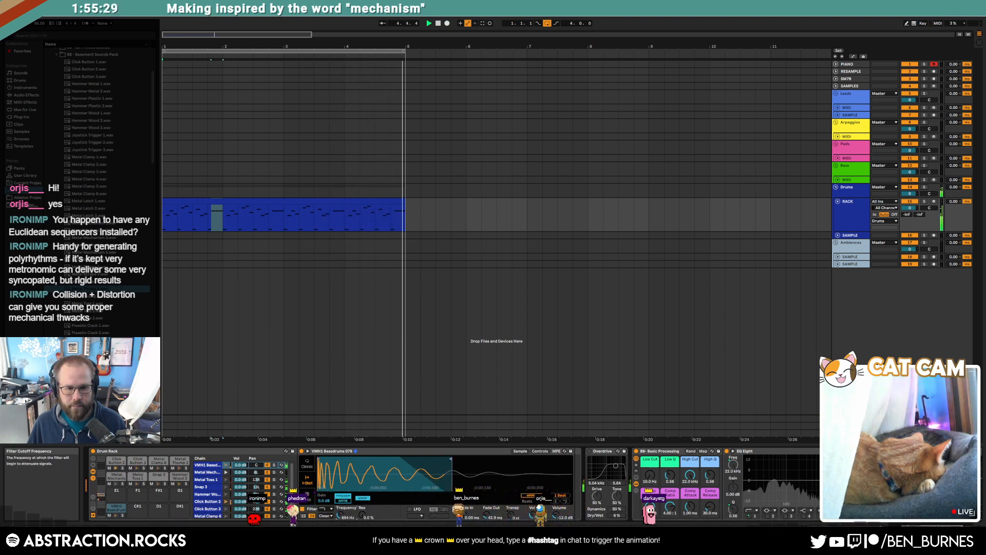
In the second bar's clip, rearrange beat two to Metal Thump 1, Hammer Wood 2, Metal Thump 1 on the sixteenths after the kick.
left_click_drag(224, 218, 285, 214)
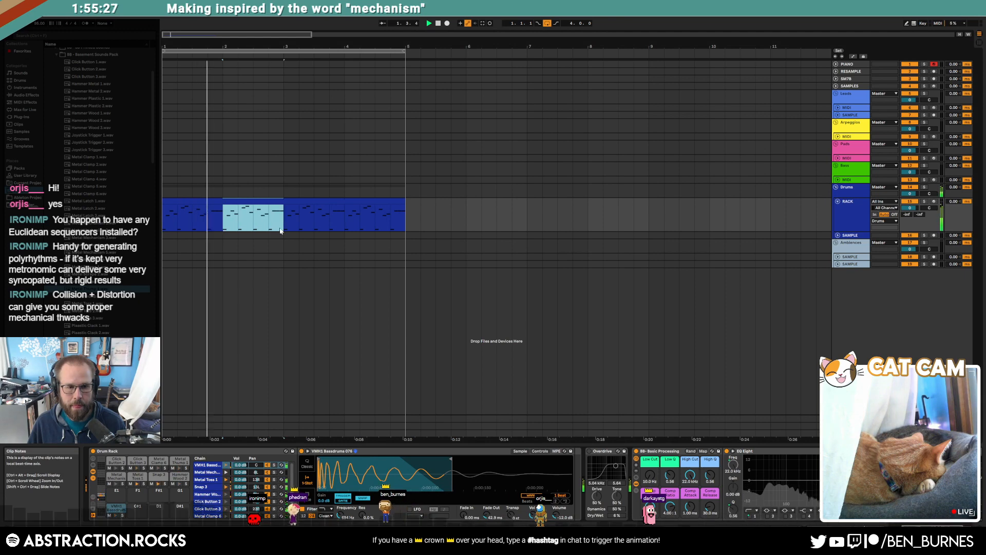
double_click(266, 201)
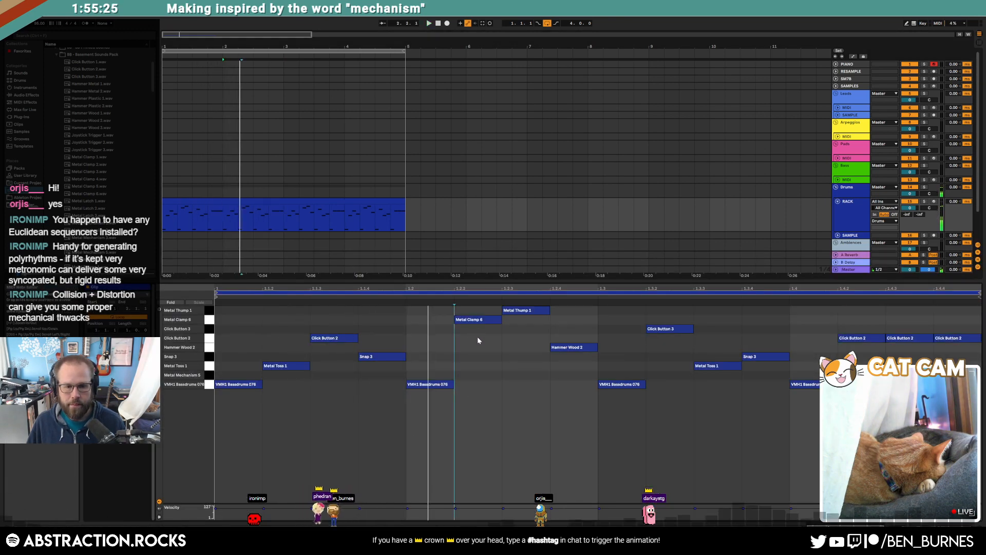
left_click(475, 320)
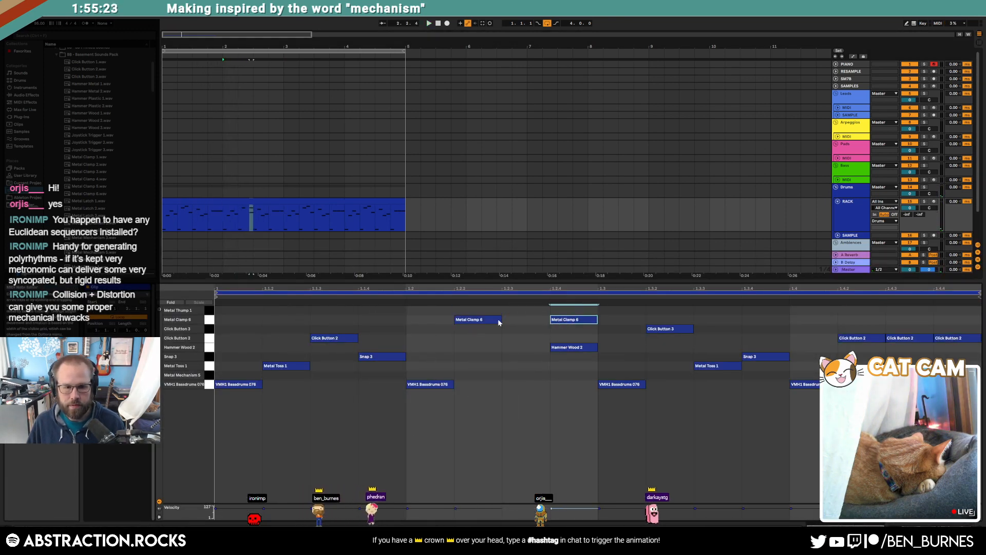
left_click(483, 321)
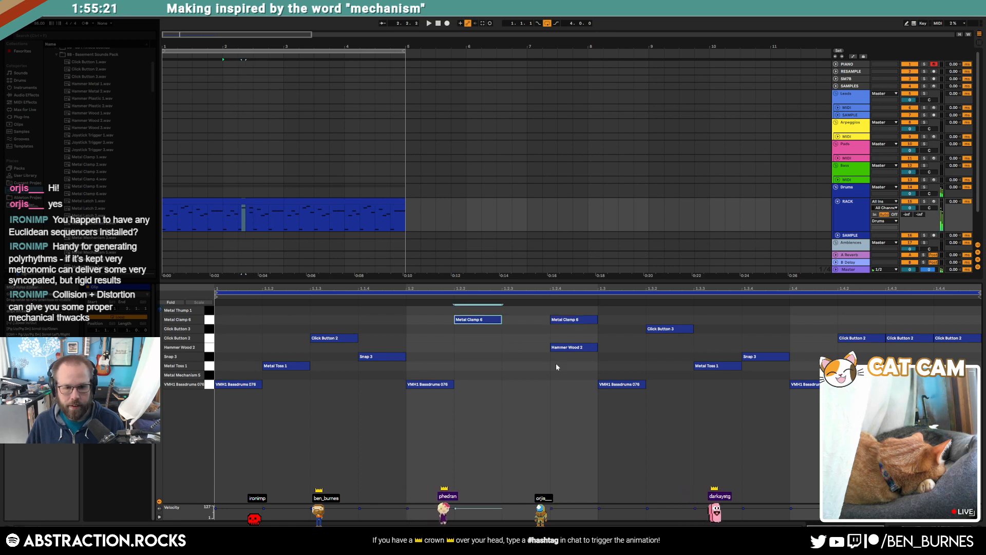
mouse_move(570, 319)
left_mouse_down()
mouse_move(477, 310)
mouse_move(560, 321)
mouse_move(576, 311)
left_mouse_up()
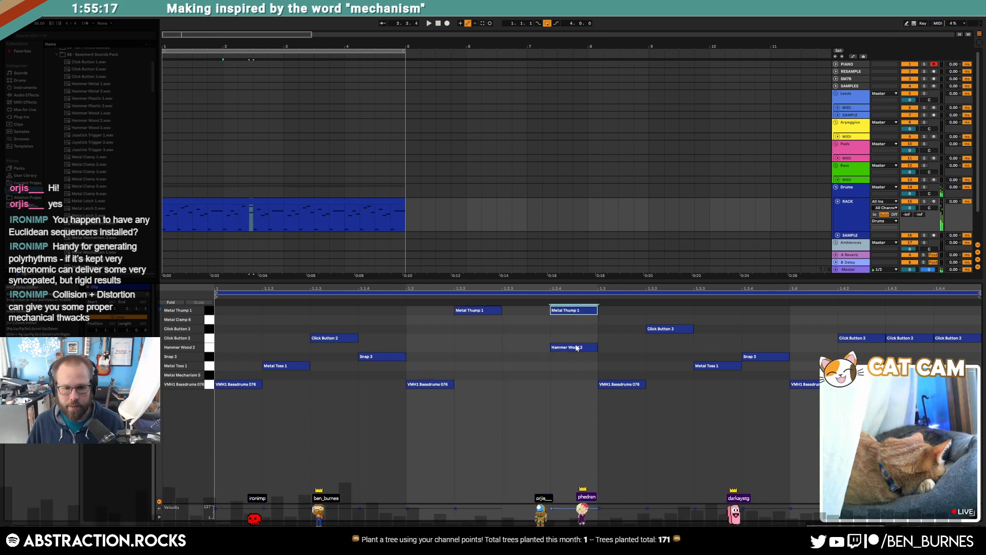
left_click_drag(577, 347, 528, 349)
In the second bar, swap Metal Toss 1 and Snap 3 in beat three and make beat four Snap 3, Click Button 2, Snap 3.
left_click(663, 329)
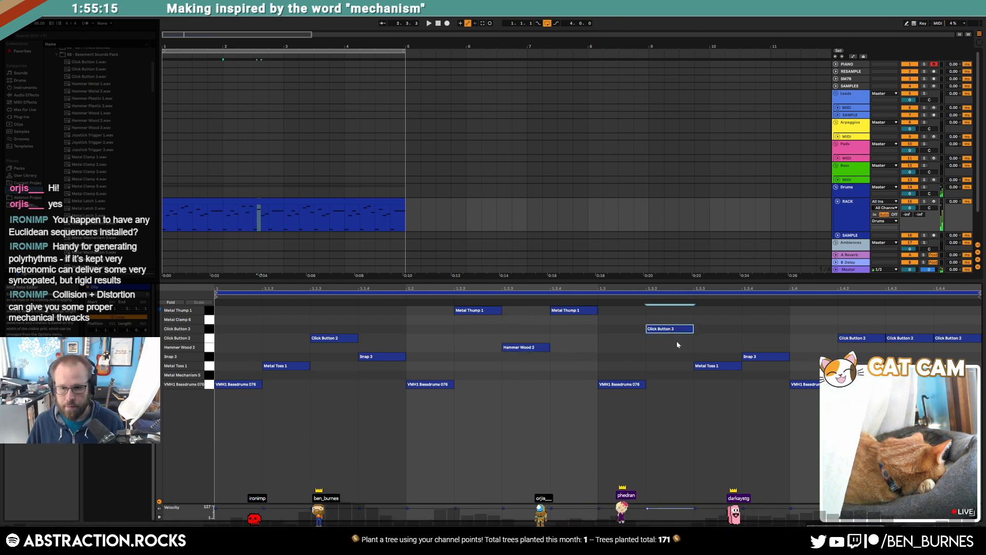
left_click(709, 366)
left_click_drag(754, 319, 733, 362)
left_click(719, 366)
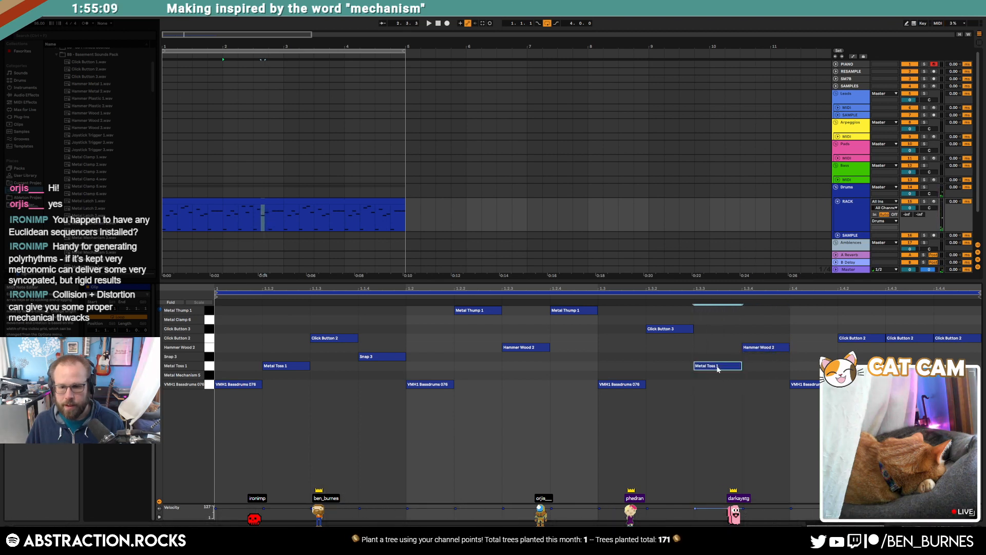
left_click_drag(766, 350, 840, 354)
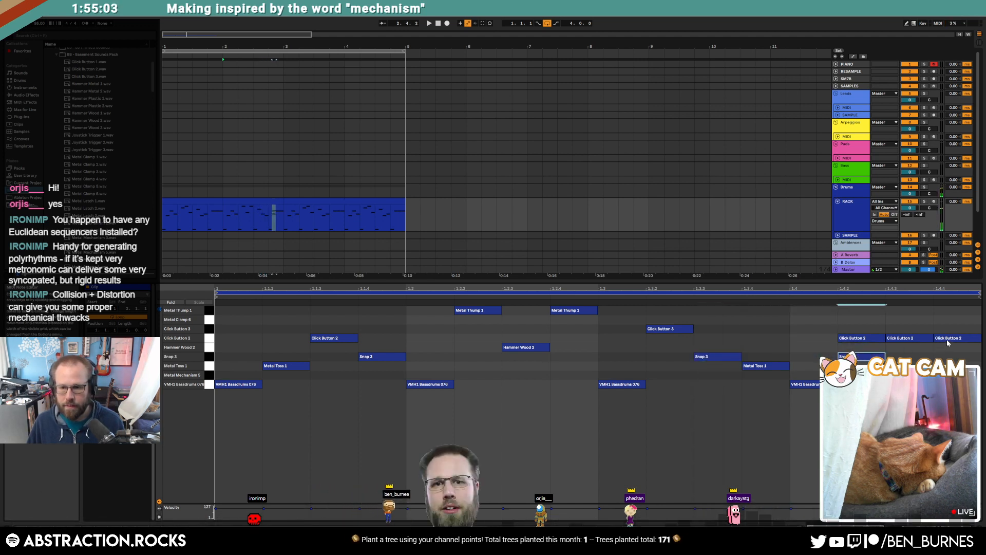
left_click_drag(947, 340, 947, 357)
double_click(853, 337)
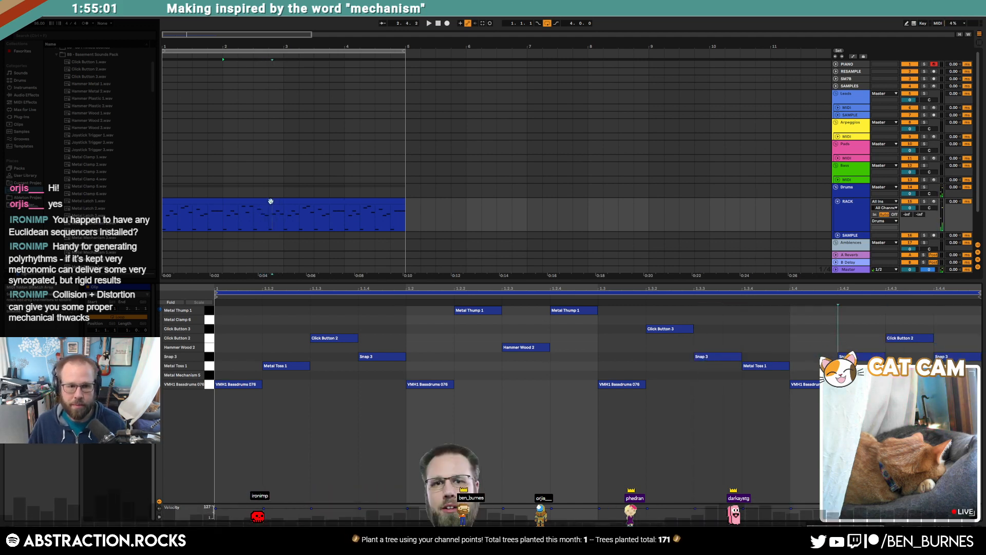
Play back the first two bars of the drum pattern to compare the original and the variation.
left_click(242, 201)
left_click(187, 203)
key("space")
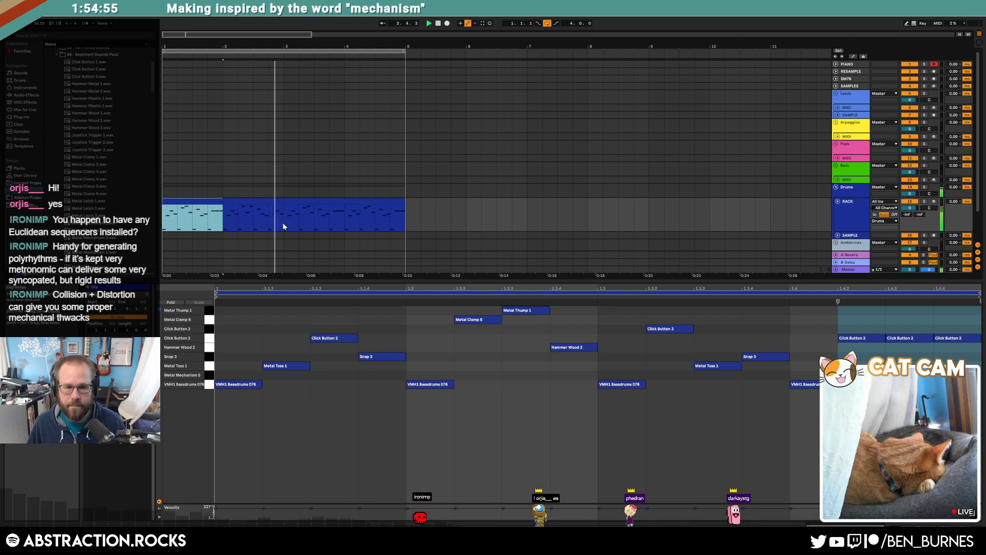
key("space")
Duplicate the two-bar drum pattern over bars three and four of the RACK track.
left_click(272, 201)
left_click(209, 202, "shift")
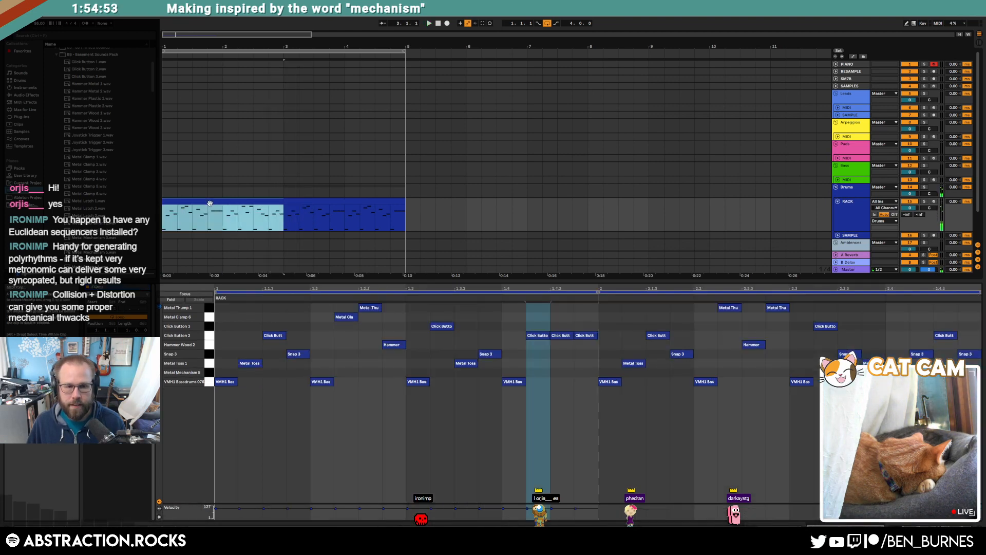
key("ctrl+d")
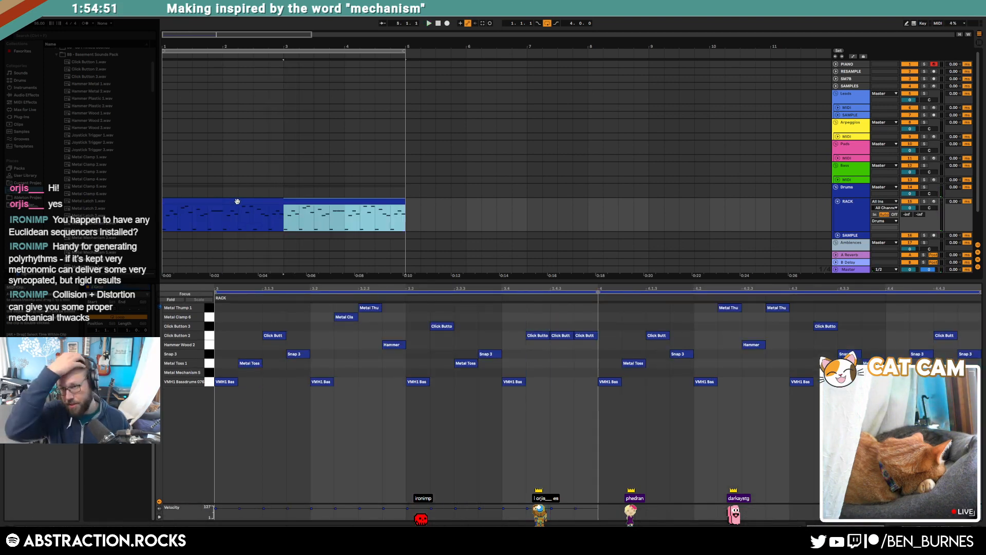
Show the RACK track's devices and check the kick pad's sample settings.
left_click(356, 238)
left_click(863, 213)
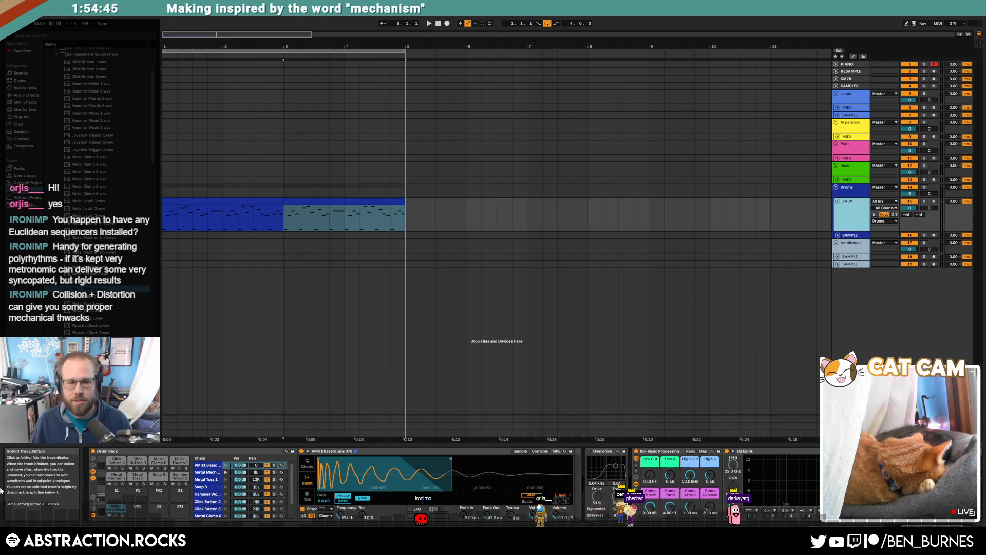
left_click(116, 509)
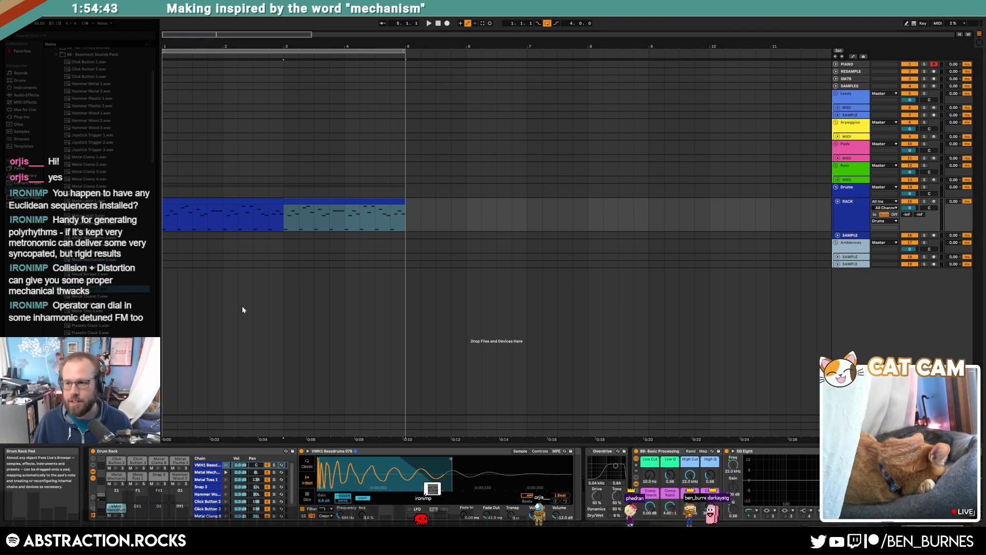
left_click(436, 24)
In the third bar's beat three, raise the Click Button 3 note to Metal Clamp 6 and the following Metal Toss 1 note to Click Button 3.
left_click_drag(165, 216, 285, 208)
double_click(321, 201)
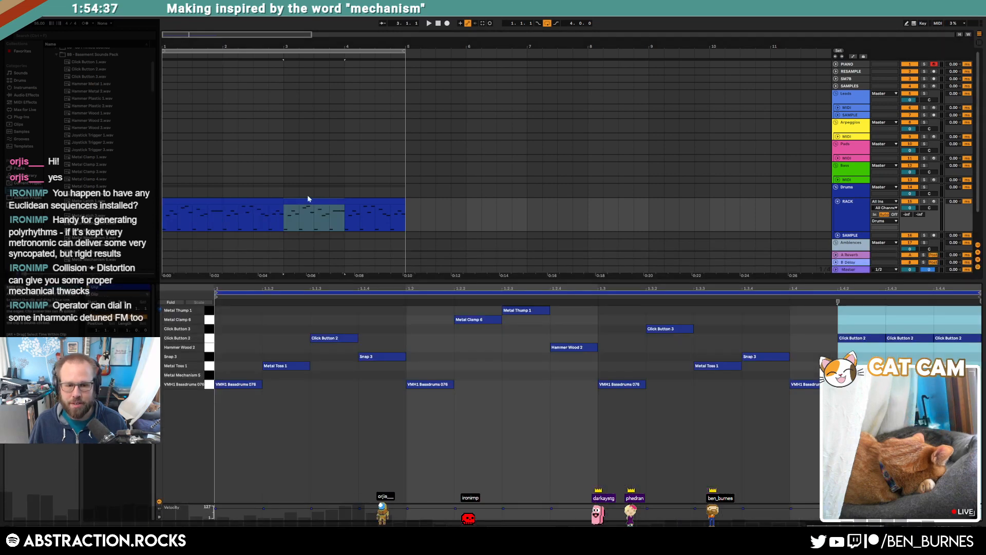
left_click(393, 405)
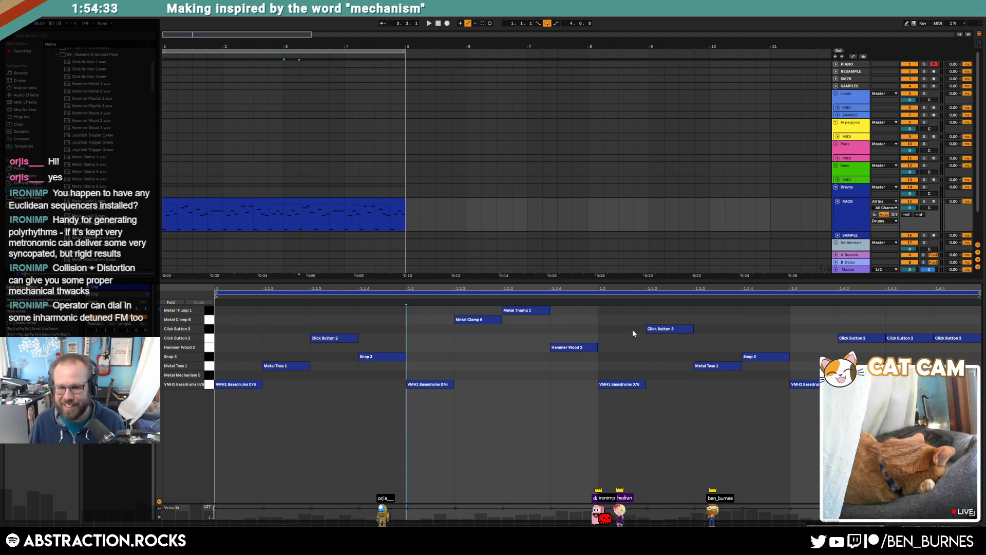
left_click(677, 329)
key("Up")
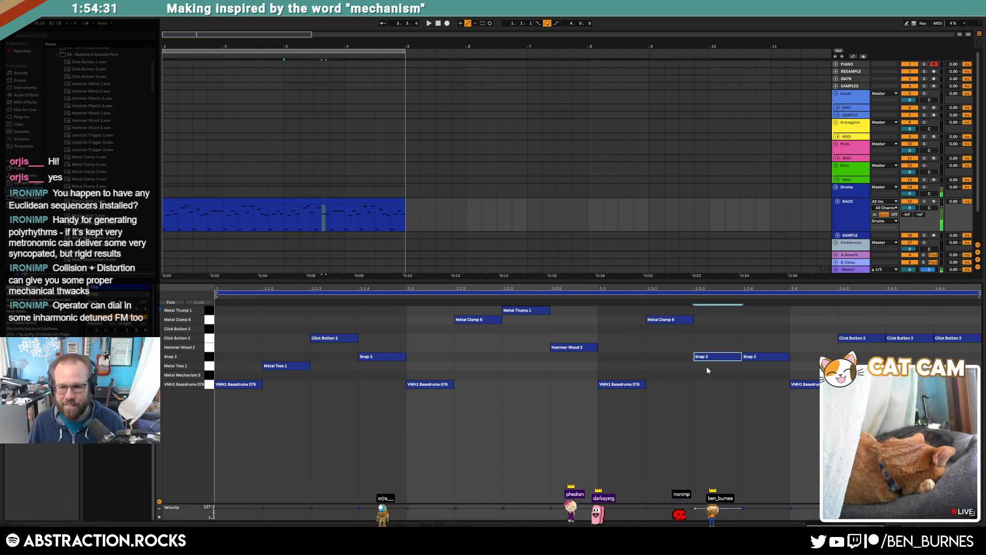
key("Up")
Raise the Snap 3 note ending beat three to Metal Thump 1 and set the note before it back to Metal Toss 1.
left_click(763, 358)
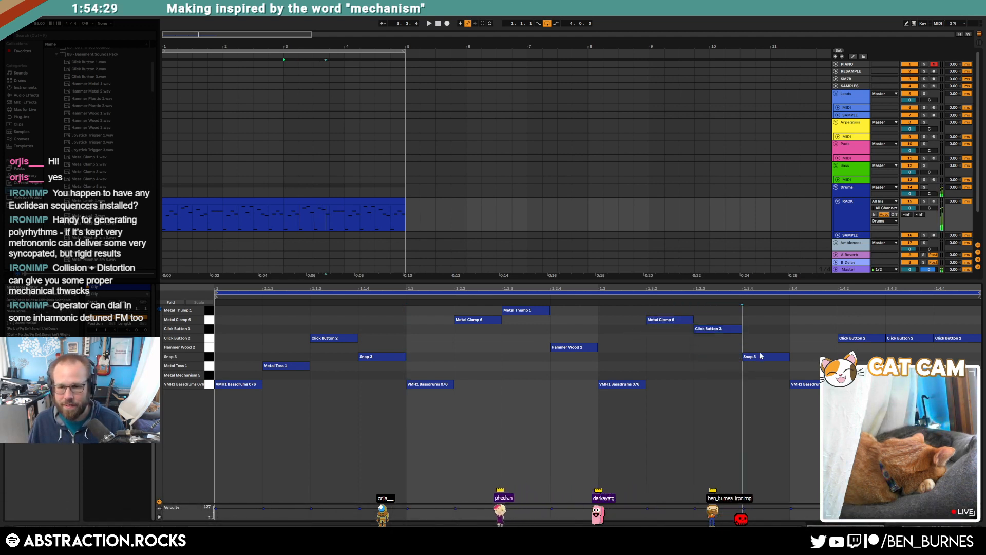
key("Up")
key("Up")
key("Up")
key("Up")
key("Up")
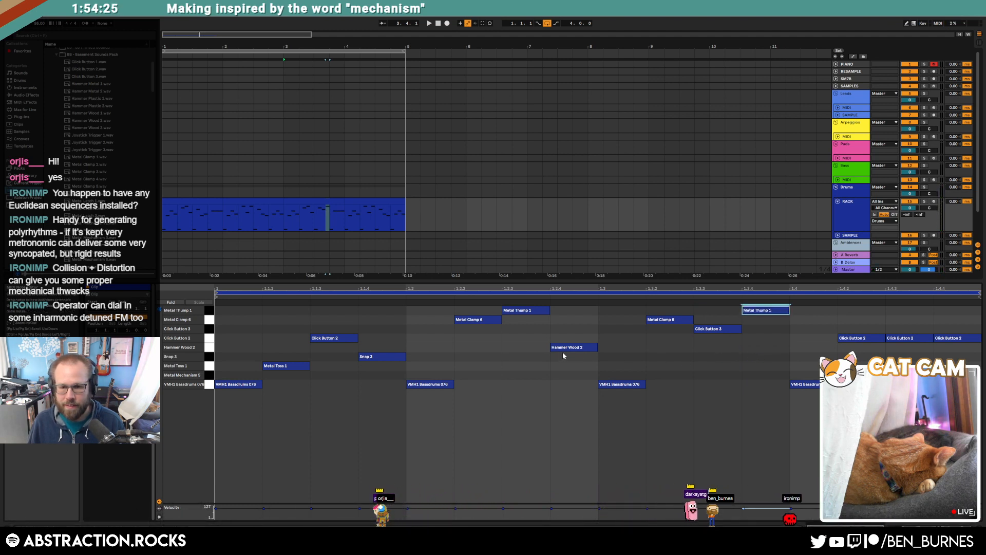
left_click(748, 367)
double_click(748, 367)
key("Left")
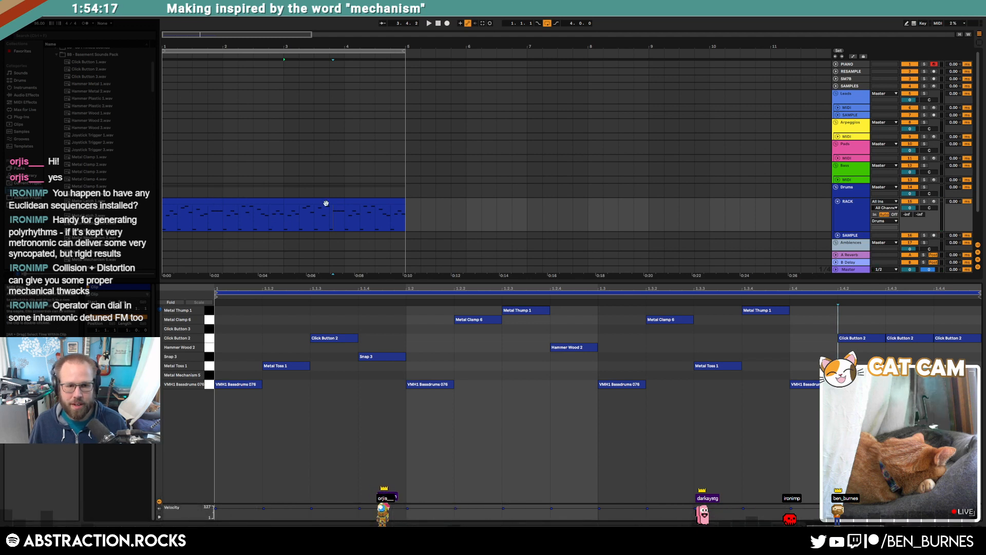
In the fourth bar's clip, swap the Metal Toss 1 and Snap 3 notes in beat one.
left_click(387, 202)
left_click(285, 366)
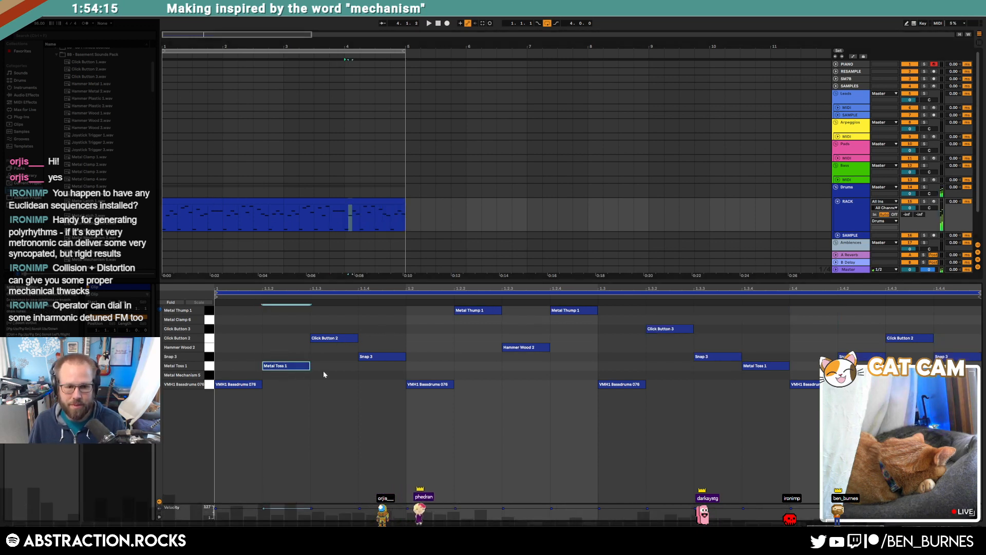
key("Up")
left_click(364, 356)
key("Down")
left_click(503, 355)
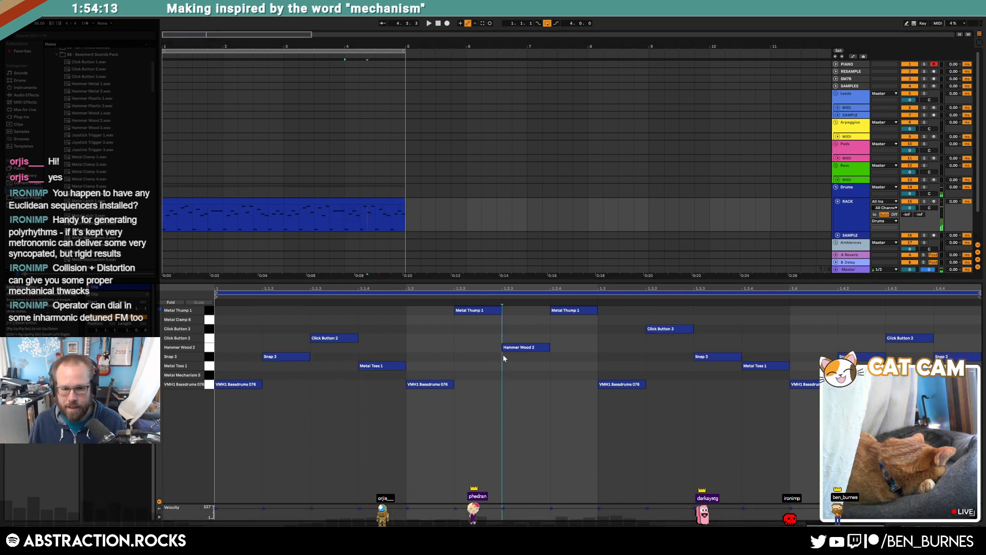
In the fourth bar, raise beat two's Hammer Wood 2 note to Click Button 3 and beat three's Click Button 3 note to Metal Clamp 6.
left_click(525, 349)
left_click(668, 329)
key("Up")
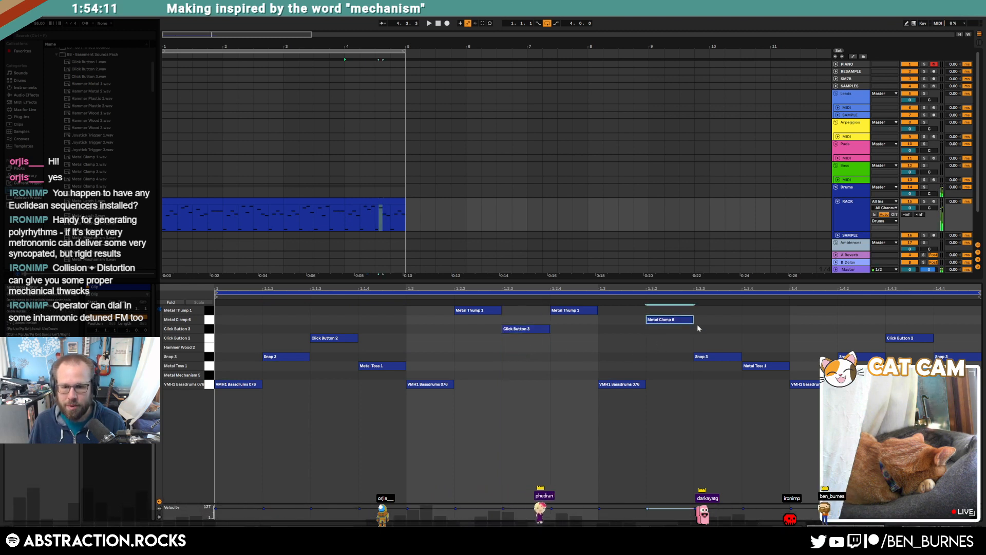
left_click(865, 359)
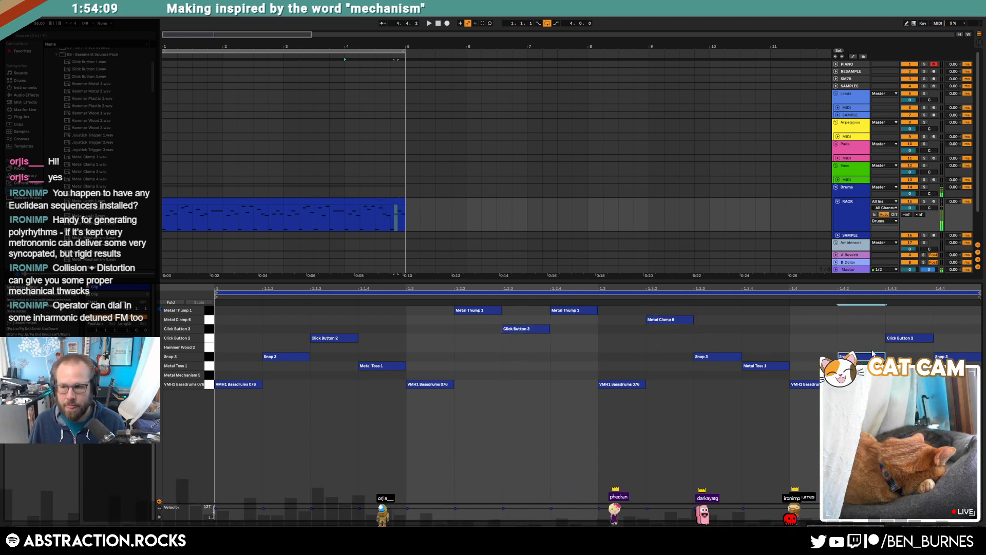
Select the whole four-bar RACK pattern, play it back from the start, and unfold and arm the Bass group's MIDI track.
left_click(348, 198)
left_click(190, 202)
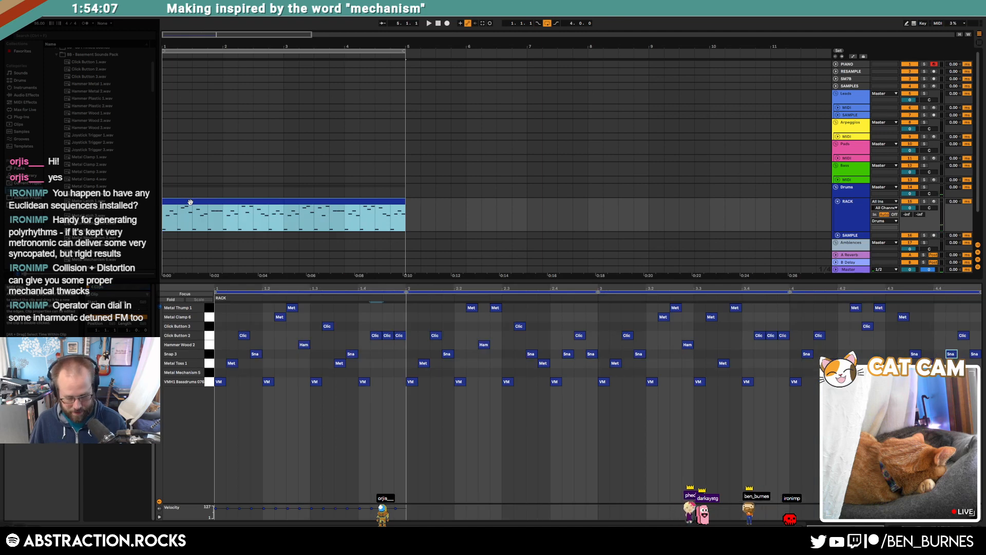
left_click(852, 167)
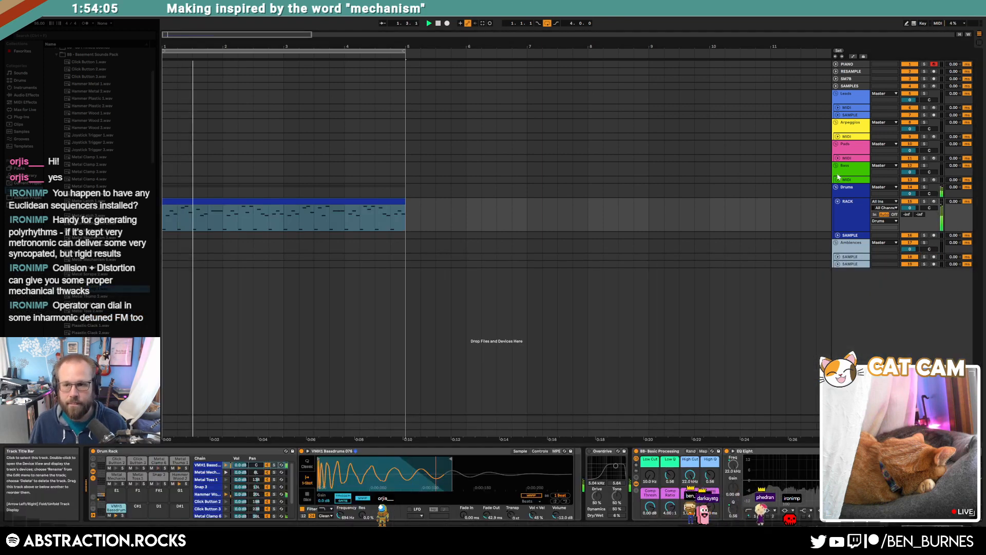
left_click(838, 178)
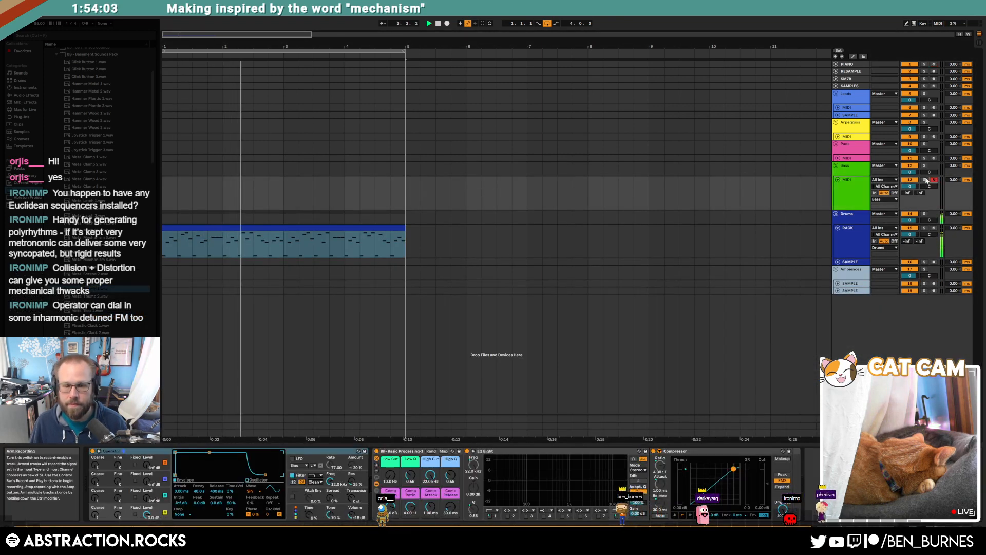
Insert the Slap plug-in before Overdrive in the RACK track's device chain and move its window clear of the drum clip.
left_click(264, 228)
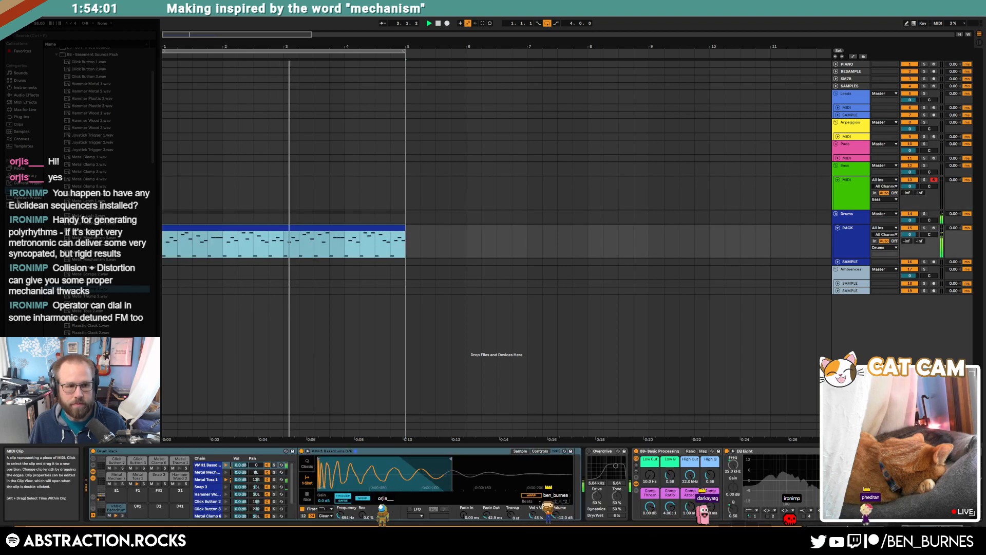
left_click(21, 116)
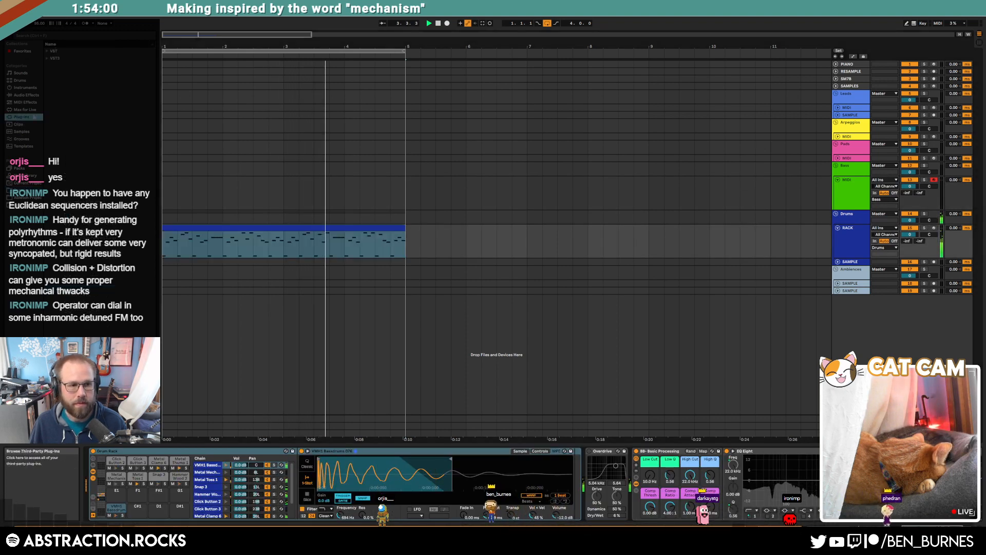
left_click(54, 58)
left_click(52, 168)
left_click_drag(72, 176, 594, 464)
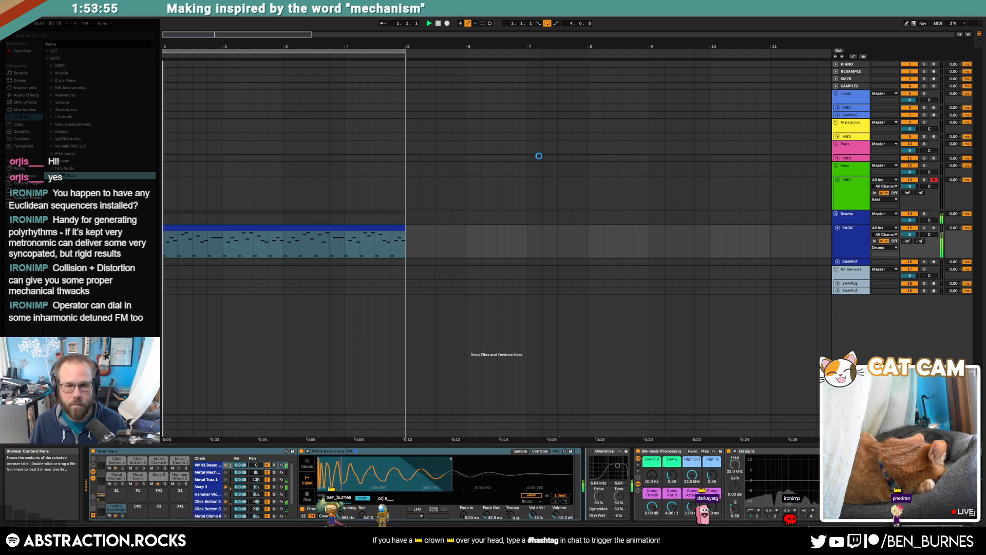
left_click_drag(407, 36, 792, 95)
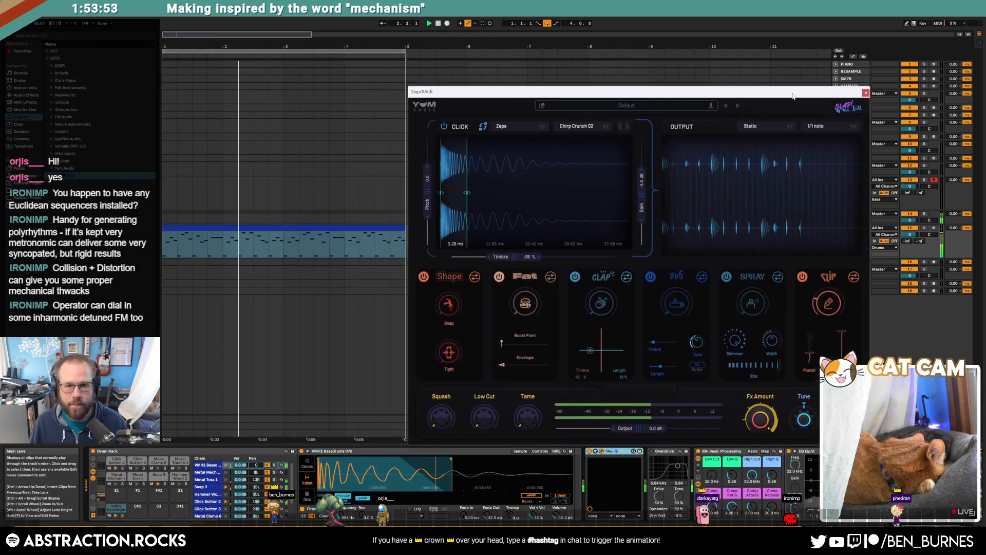
Set Slap's click category to Short AF and try the Crusher 05, Metal Pinger 02 and Plastic Razer 01 samples during playback.
left_click(523, 121)
left_click(519, 149)
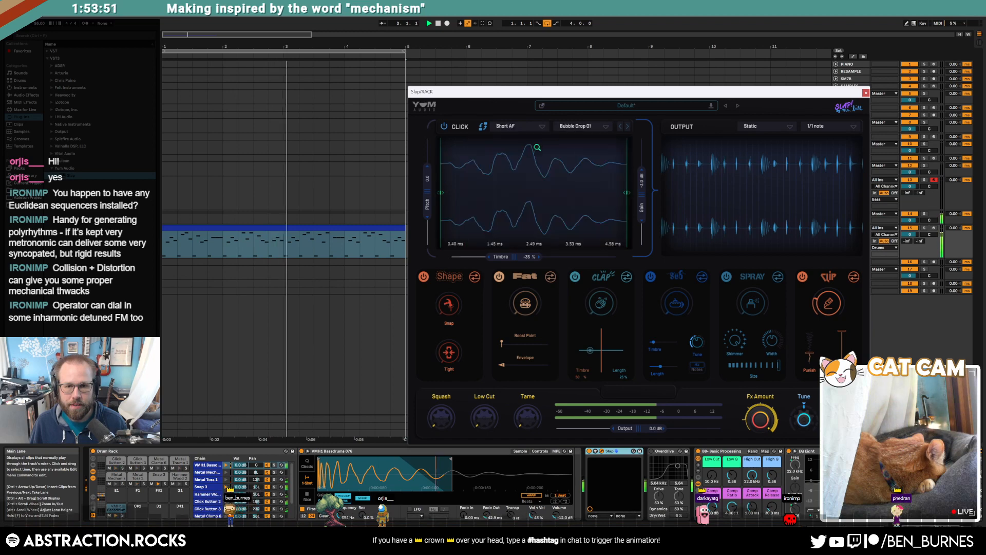
left_click(580, 126)
left_click(585, 197)
left_click(580, 126)
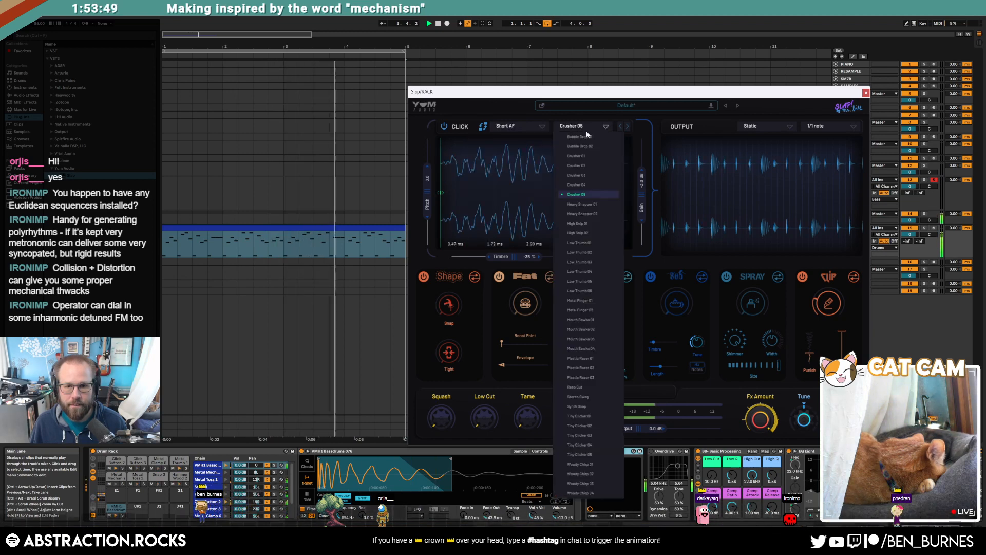
left_click(579, 310)
left_click(576, 127)
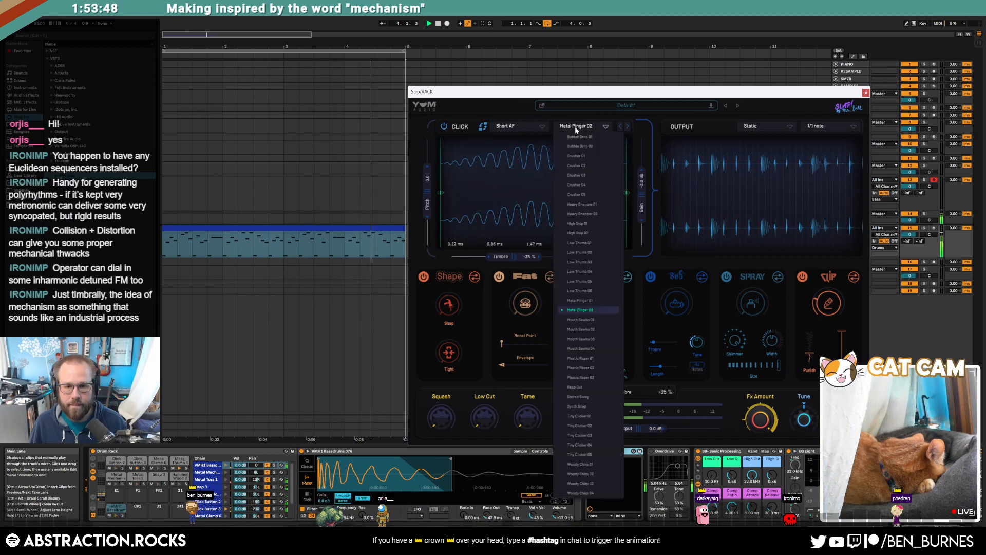
left_click(589, 357)
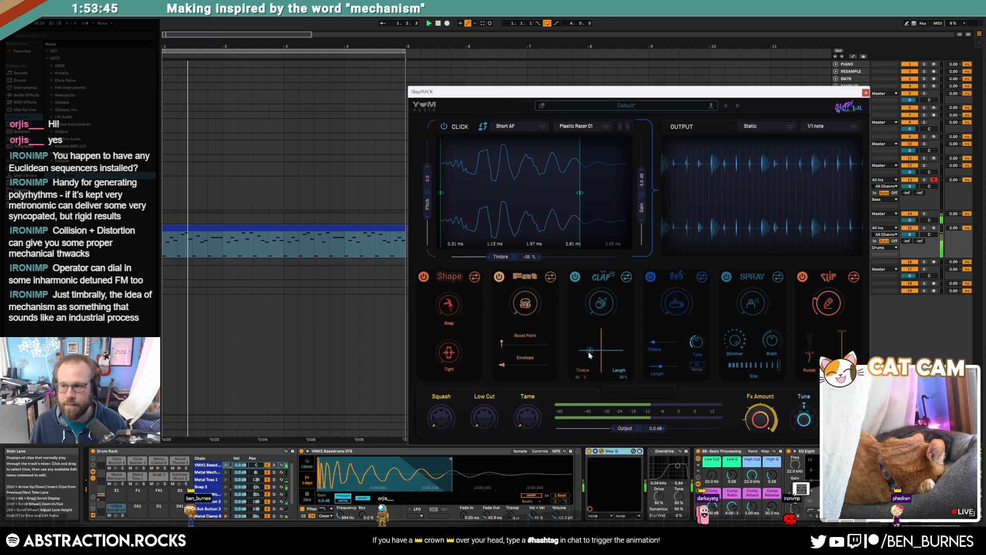
Audition Reso Cut as Slap's click sample, choose Stereo Swag instead, and close the plug-in window.
left_click(581, 126)
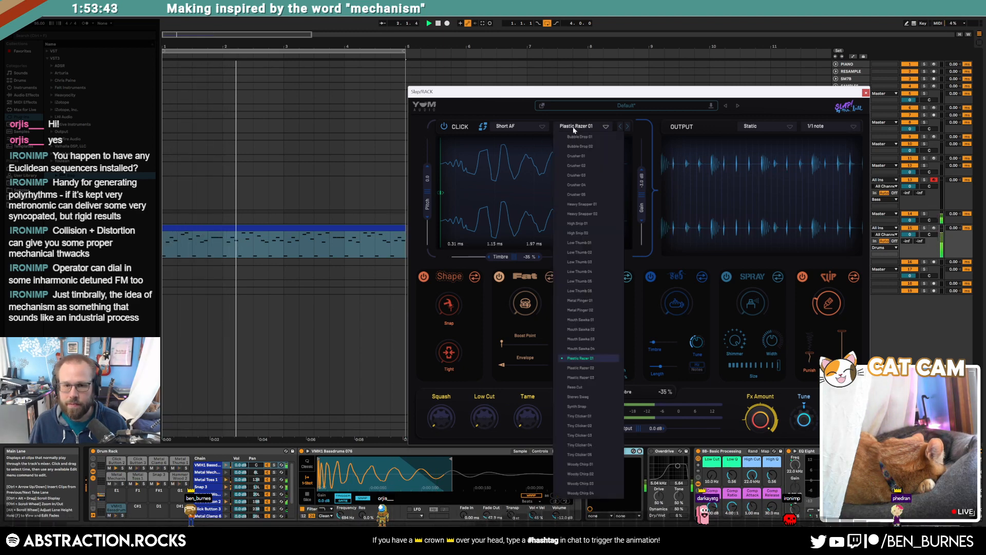
left_click(585, 391)
left_click(568, 128)
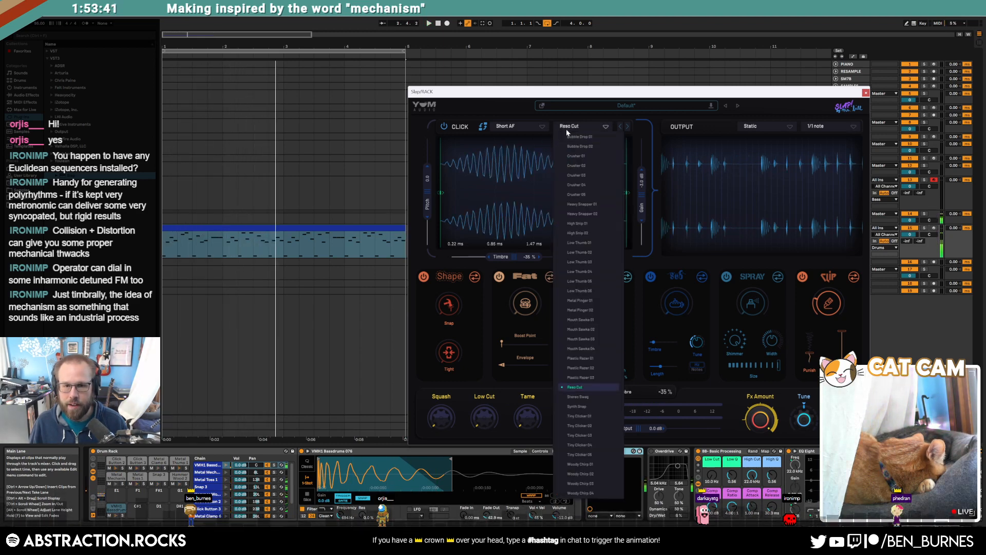
left_click(579, 397)
key("space")
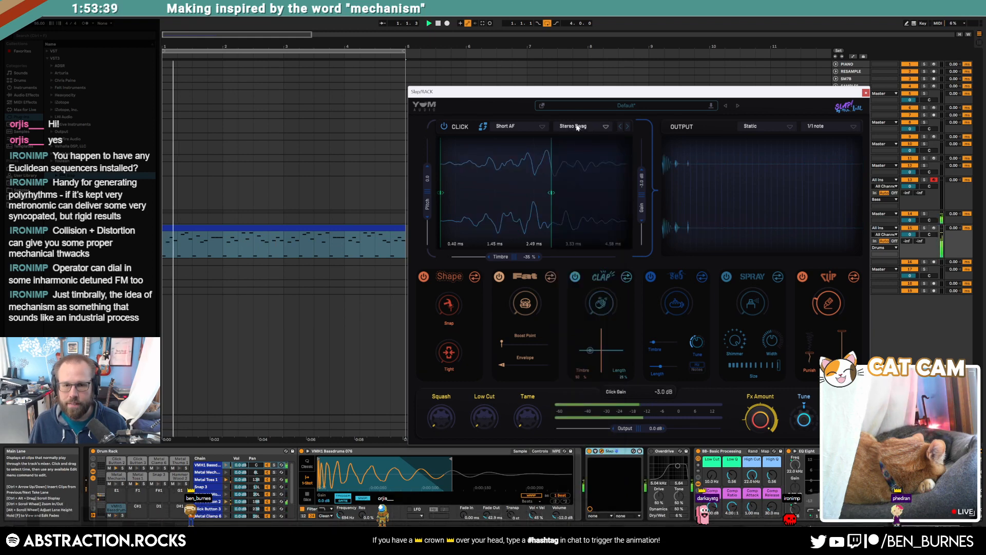
left_click(578, 127)
left_click(652, 126)
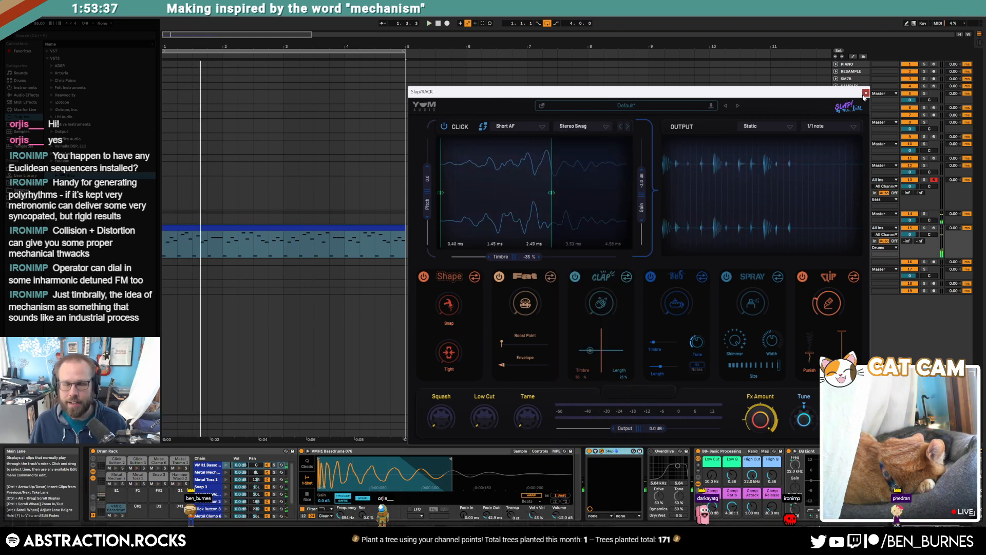
left_click(866, 93)
Select the Bass group's MIDI track at bar 1 and audition its Operator sound against the drum pattern.
left_click(862, 194)
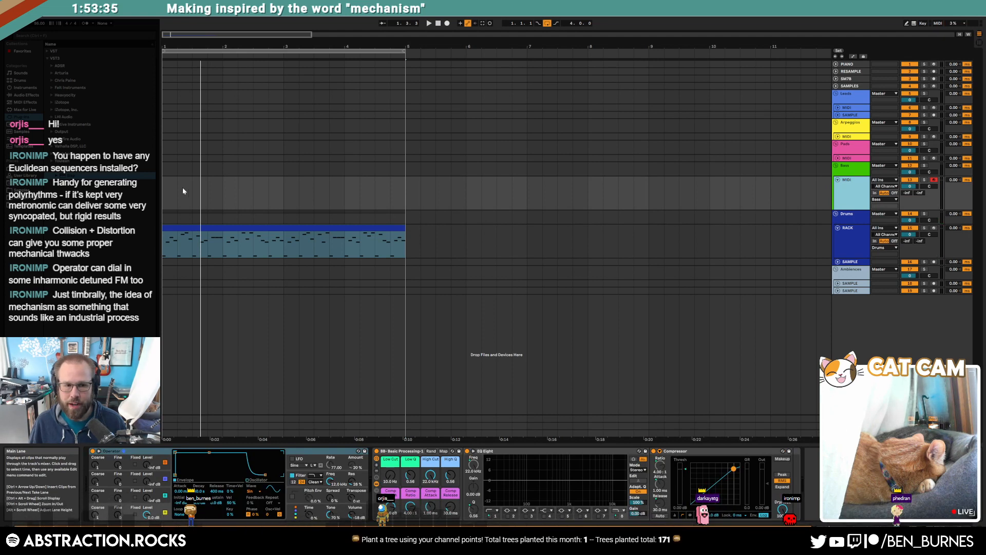
left_click(168, 183)
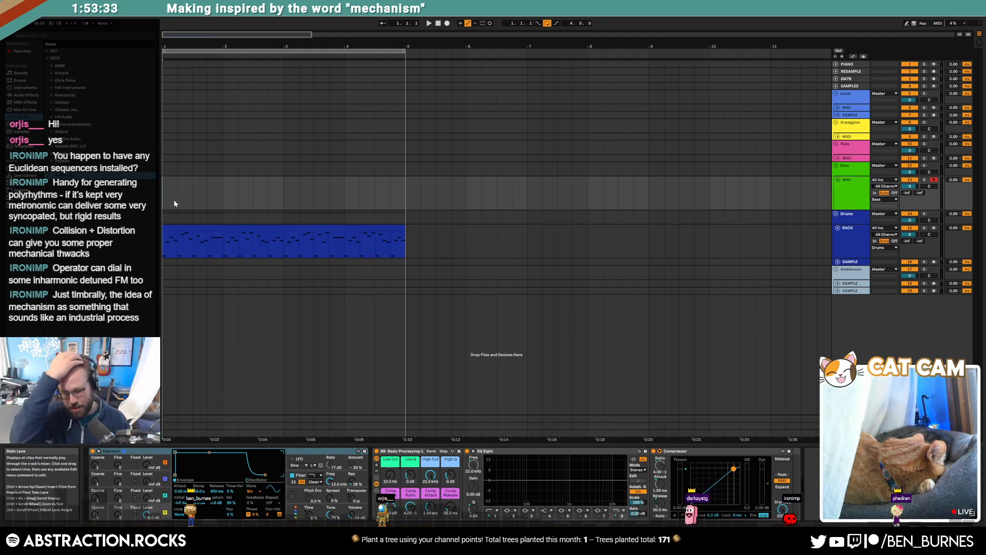
key("space")
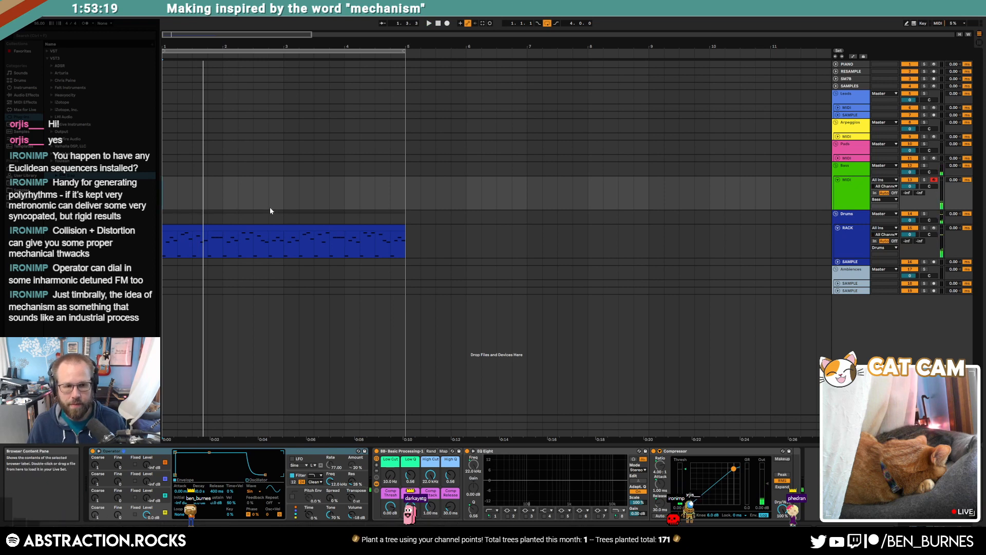
key("space")
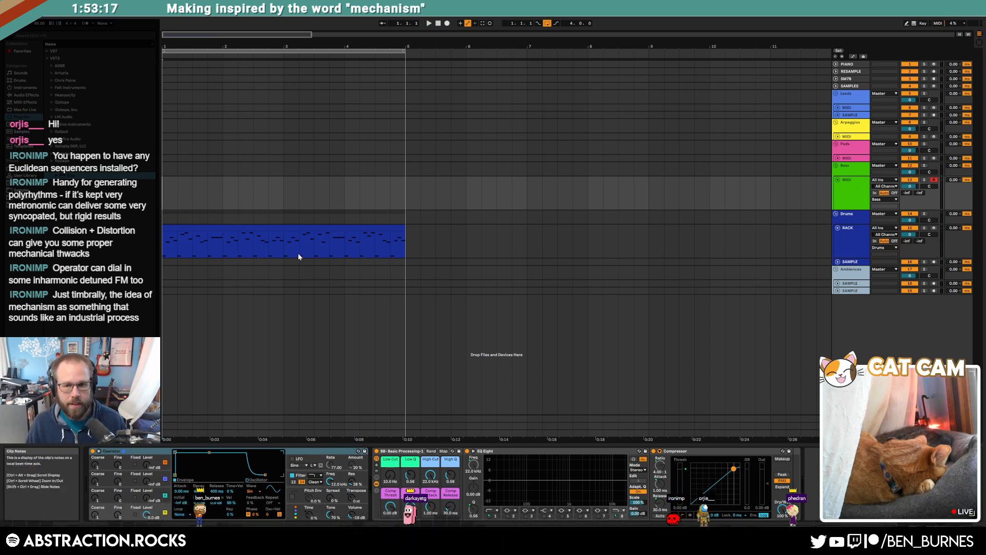
Unfold the Pads group's MIDI track and look through the waveform choices for Operator's oscillator A.
left_click(839, 158)
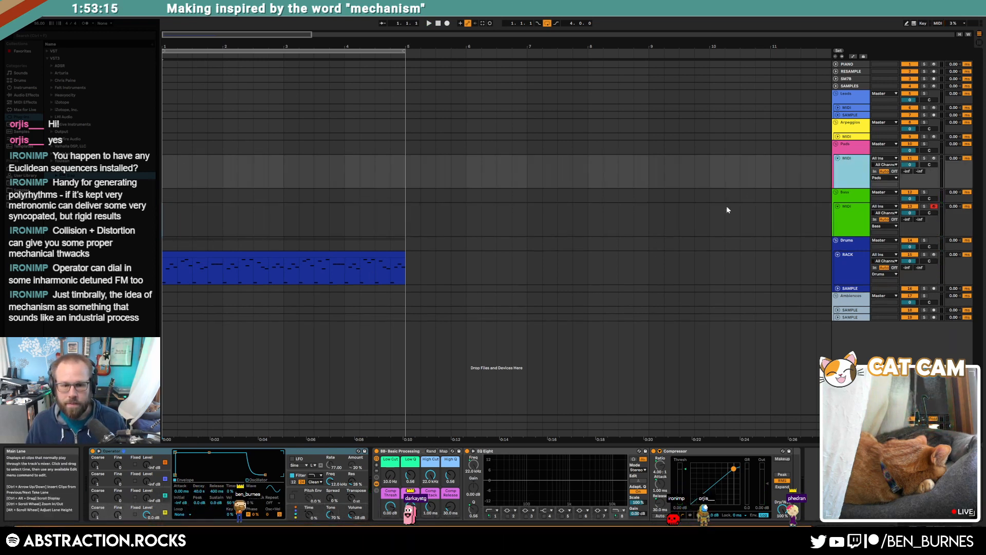
left_click(164, 171)
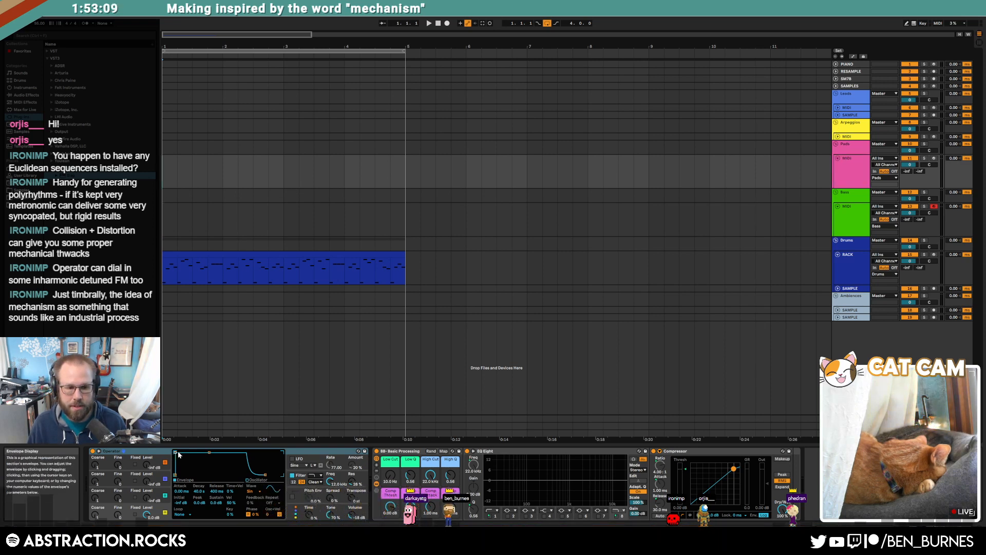
left_click(254, 492)
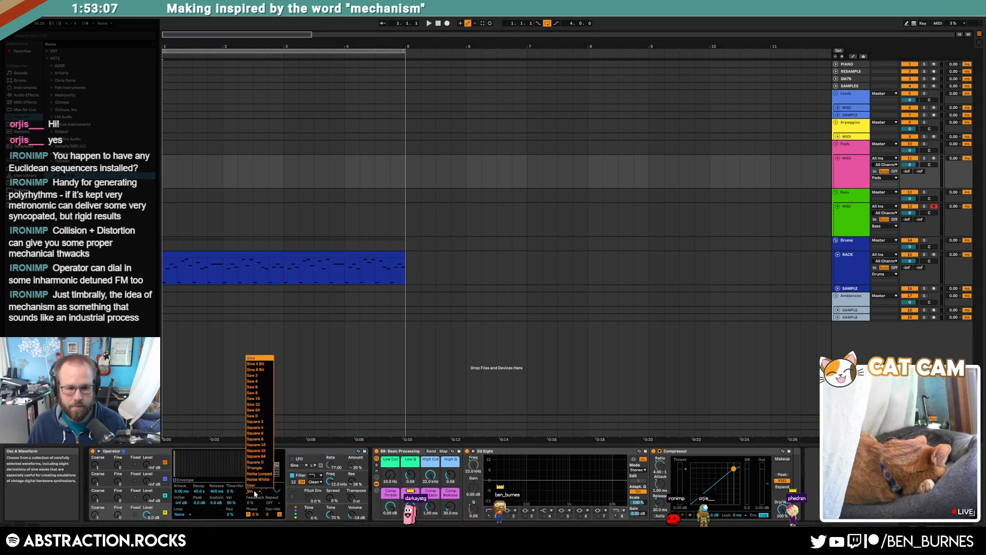
left_click(227, 169)
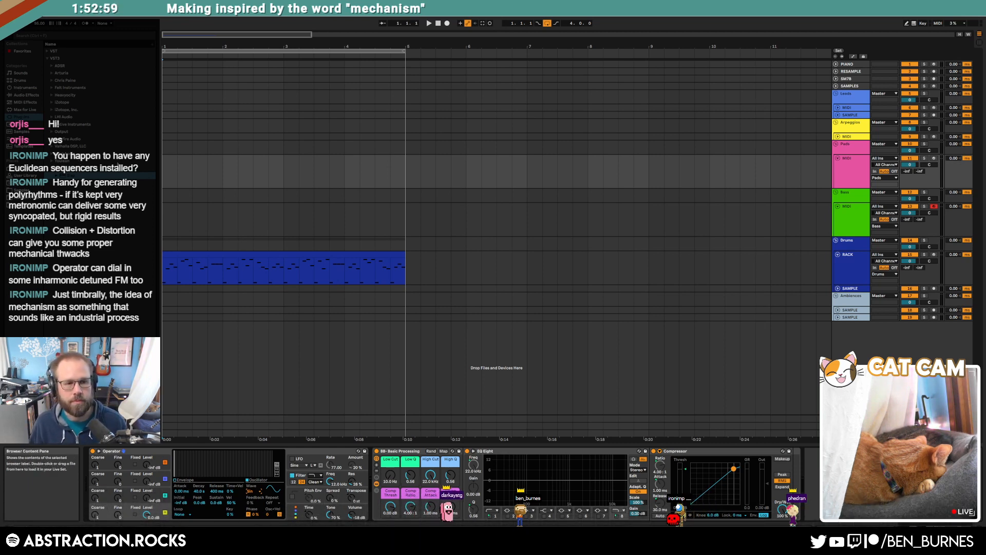
Replace Operator on the Bass group's MIDI track with the Native Instruments plug-in Massive.
left_click(806, 229)
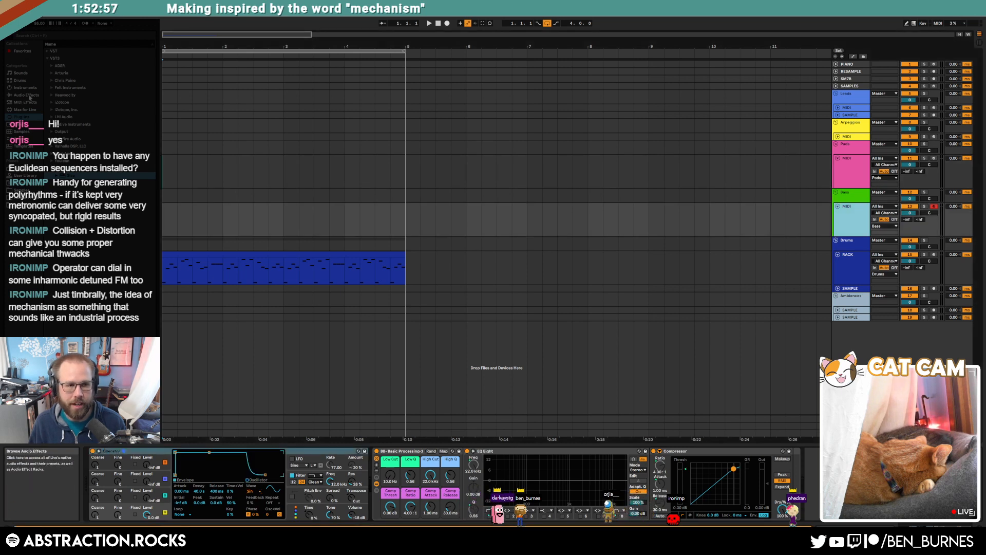
left_click(23, 116)
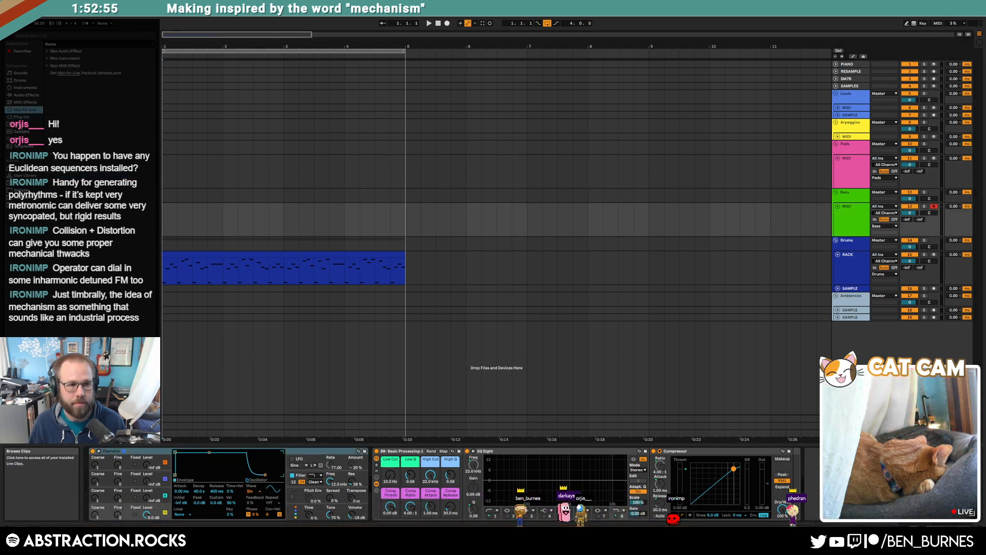
left_click(52, 125)
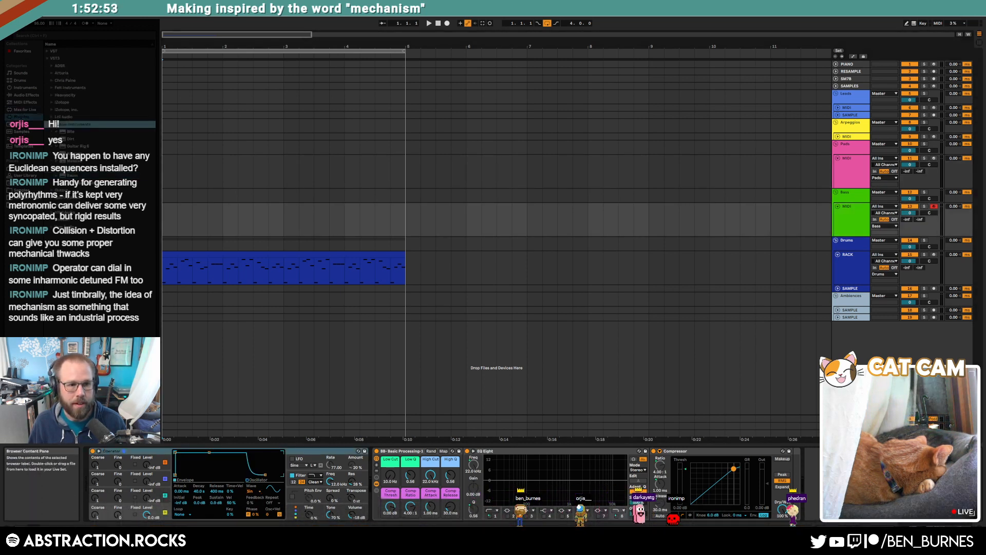
left_click(73, 154)
left_click_drag(74, 161, 250, 491)
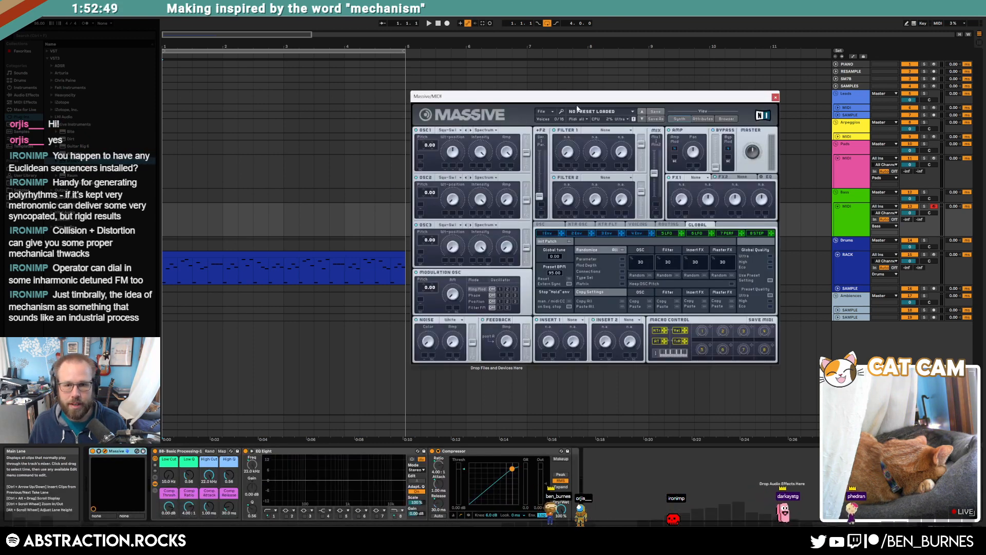
Check Massive's preset browser and the Bass entries in its sound attributes, return to the synth view, and move the window lower.
left_click(596, 112)
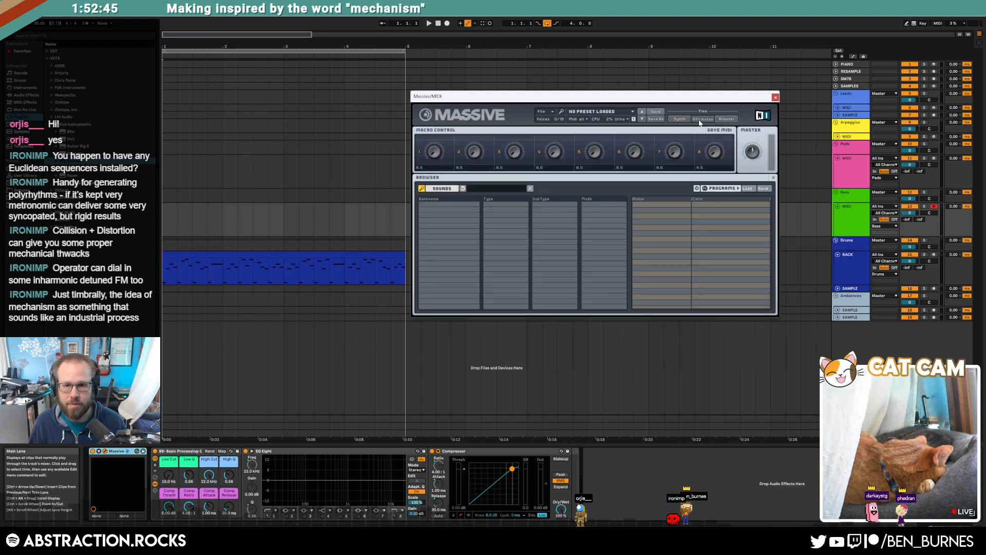
left_click(703, 118)
left_click(495, 243)
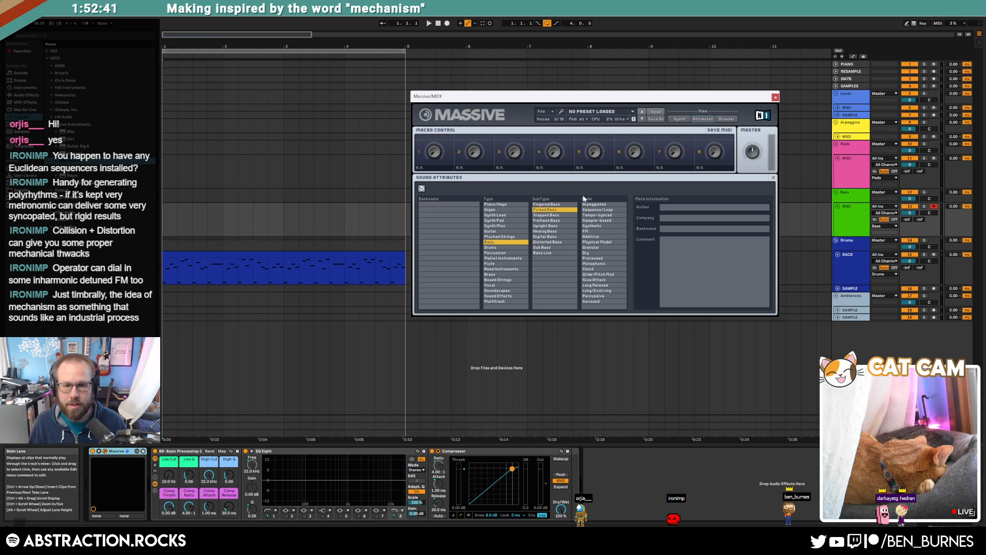
left_click(680, 120)
left_click_drag(585, 101, 598, 182)
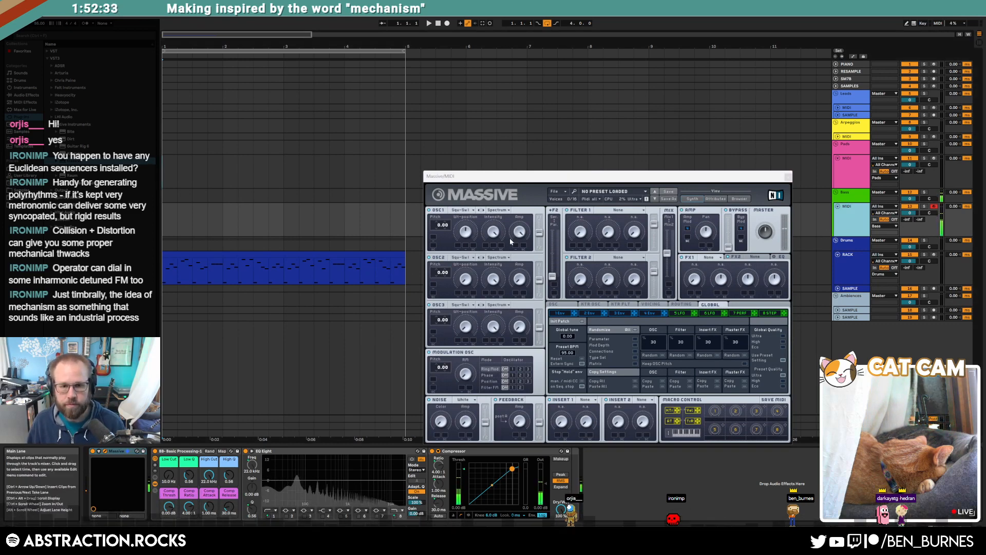
Set Massive's Filter 1 to Lowpass 4 and modulate its cutoff with envelope 3, giving the envelope a slower attack and full sustain.
left_click(616, 210)
left_click(606, 216)
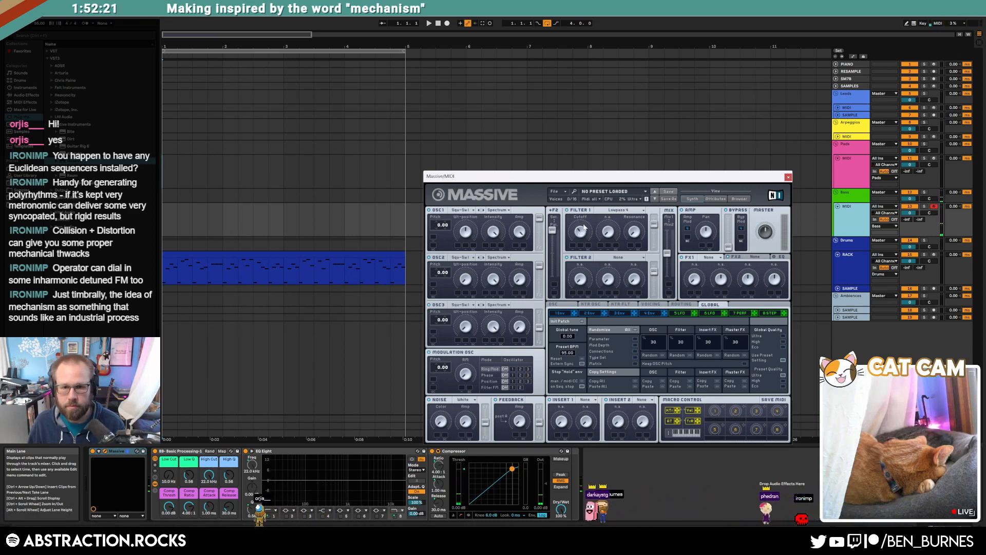
left_click(618, 313)
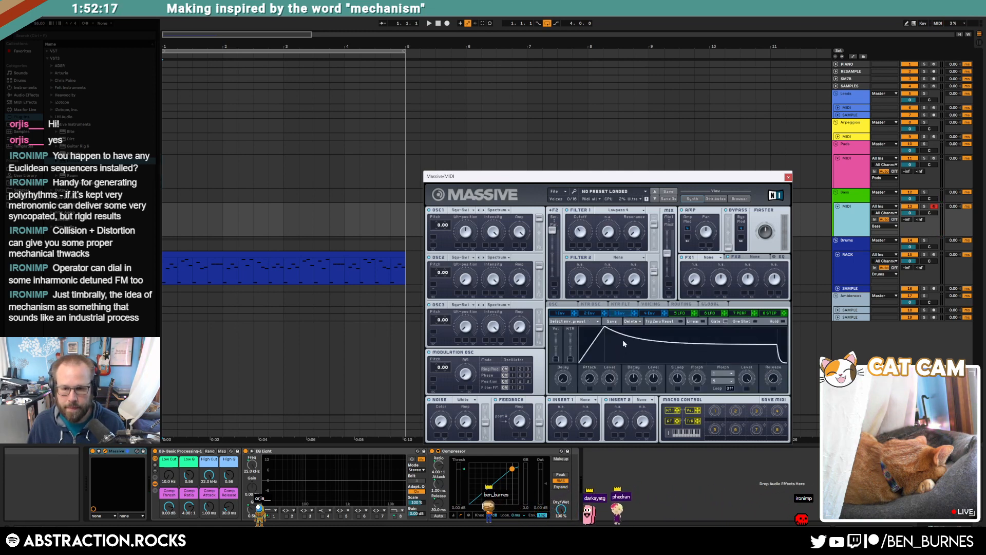
left_click_drag(623, 341, 617, 312)
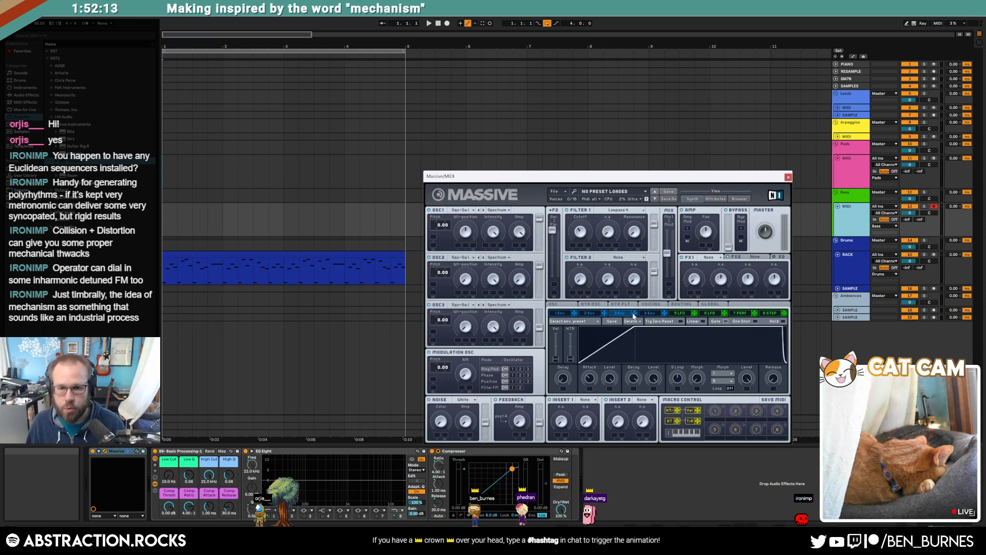
left_click_drag(601, 239, 575, 234)
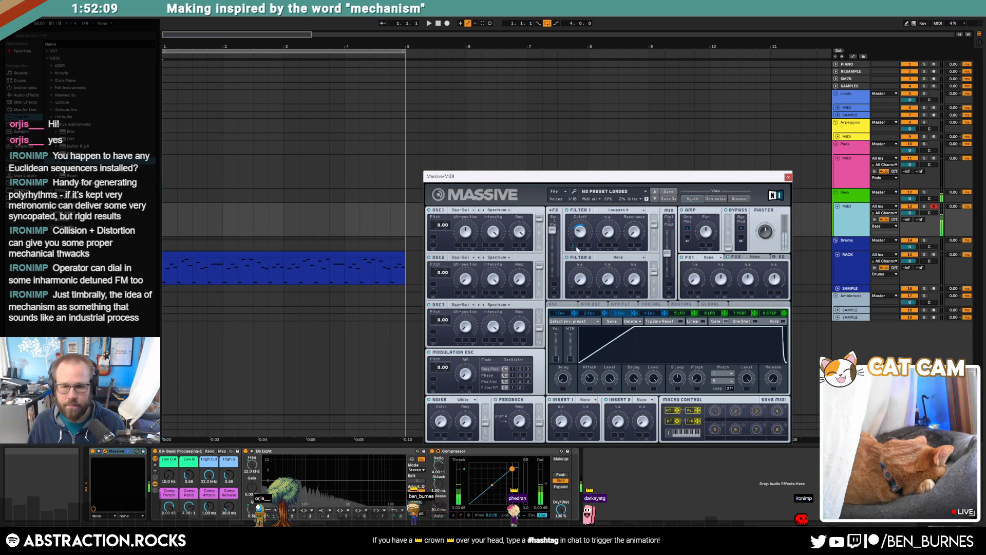
left_click_drag(632, 336, 662, 314)
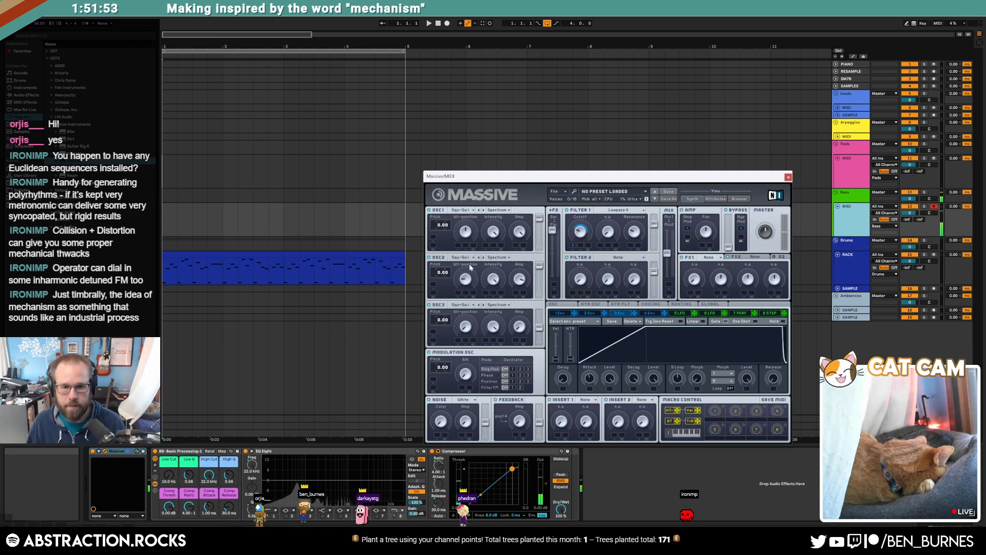
Detune OSC1 slightly upward and OSC2 slightly downward, close Massive's window, and audition the bass over the drum pattern.
left_click_drag(521, 279, 521, 267)
left_click_drag(447, 272, 447, 279)
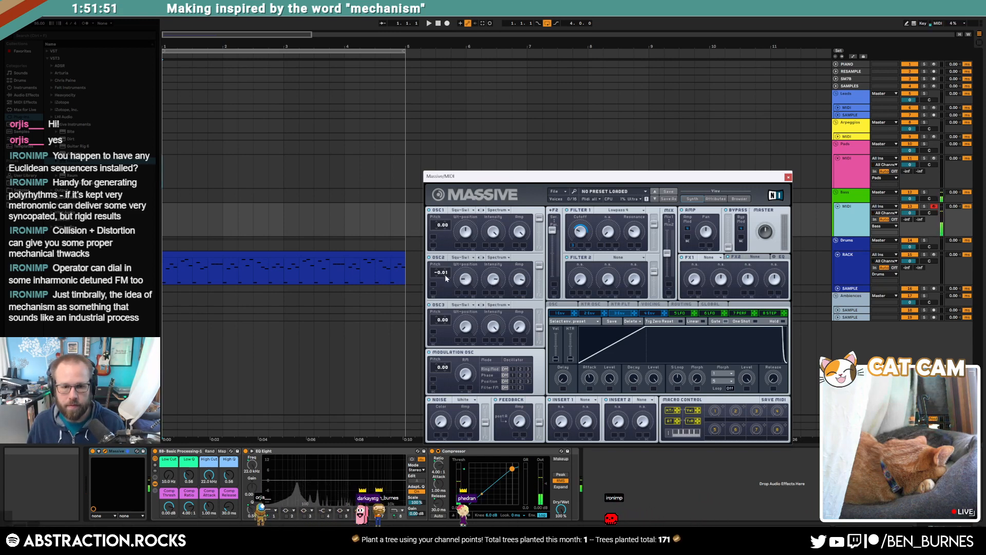
left_click_drag(446, 225, 446, 221)
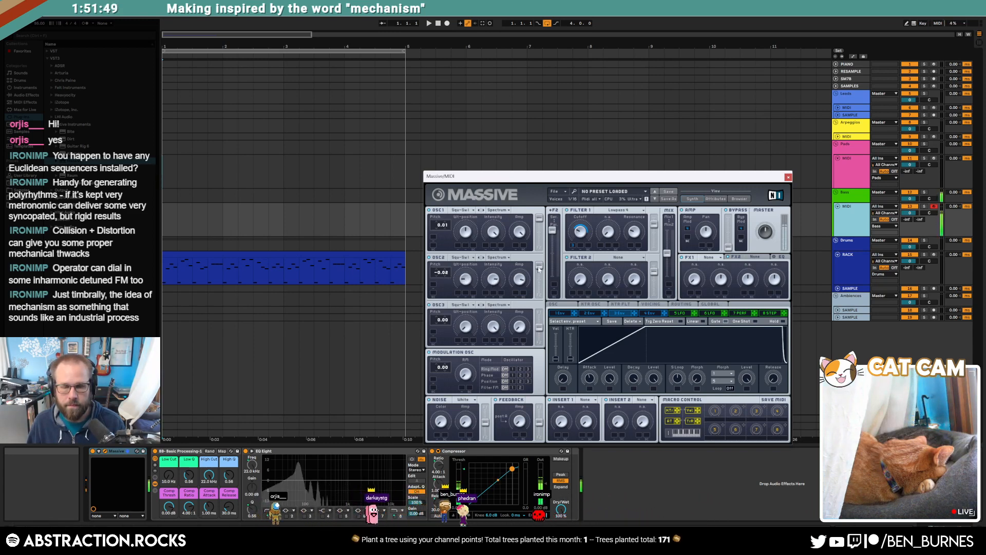
left_click(789, 177)
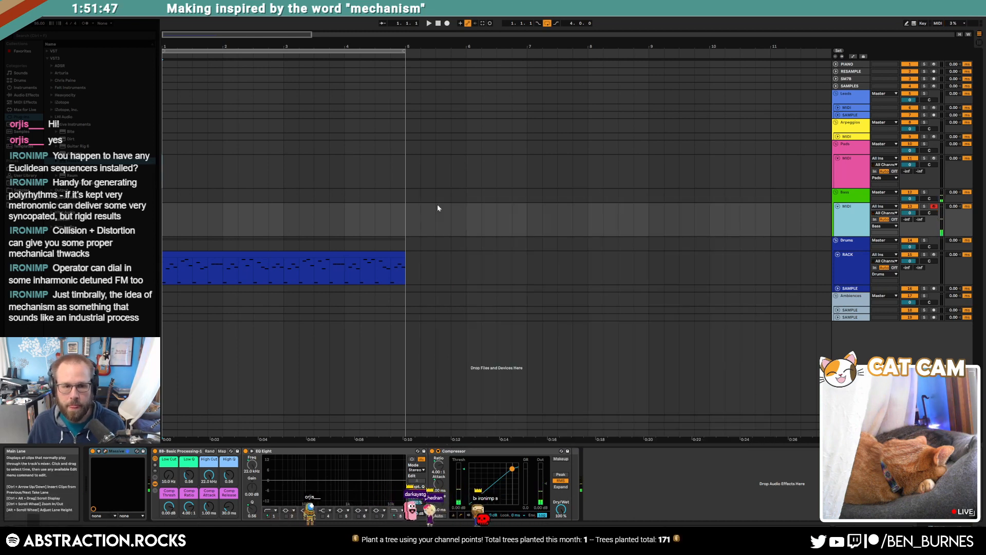
key("space")
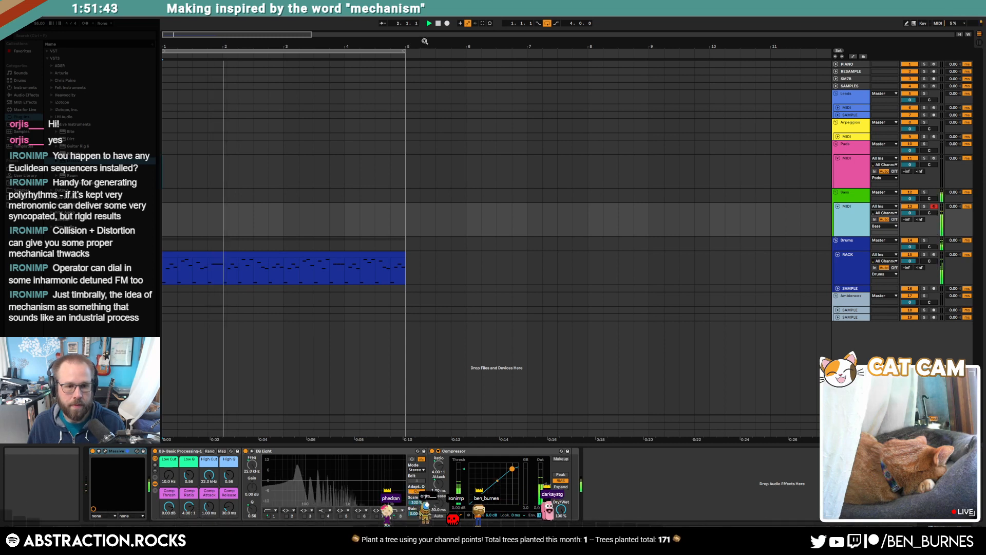
key("space")
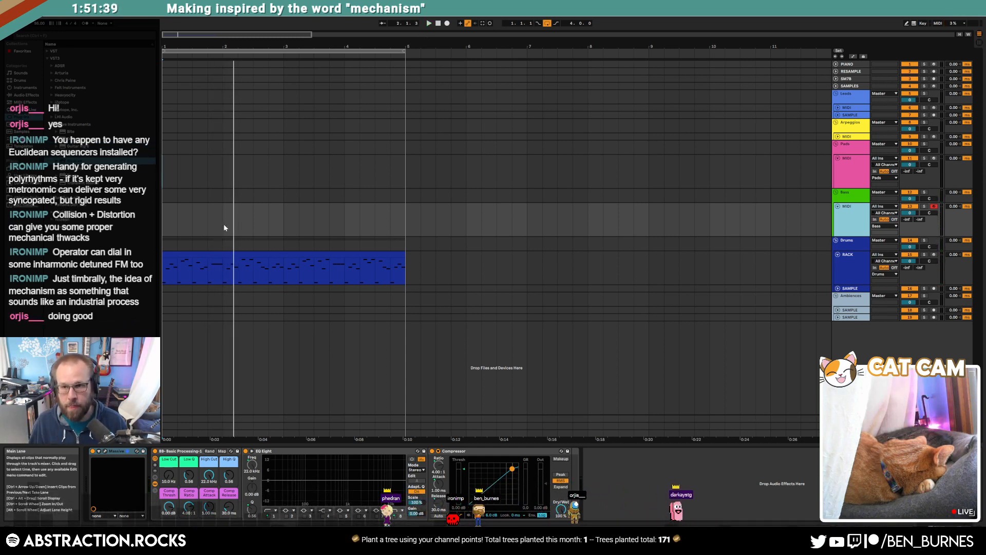
Unfold the Arpeggios group's MIDI track and create a one-bar clip at bar 1 starting with a sixteenth-note C3.
left_click(853, 137)
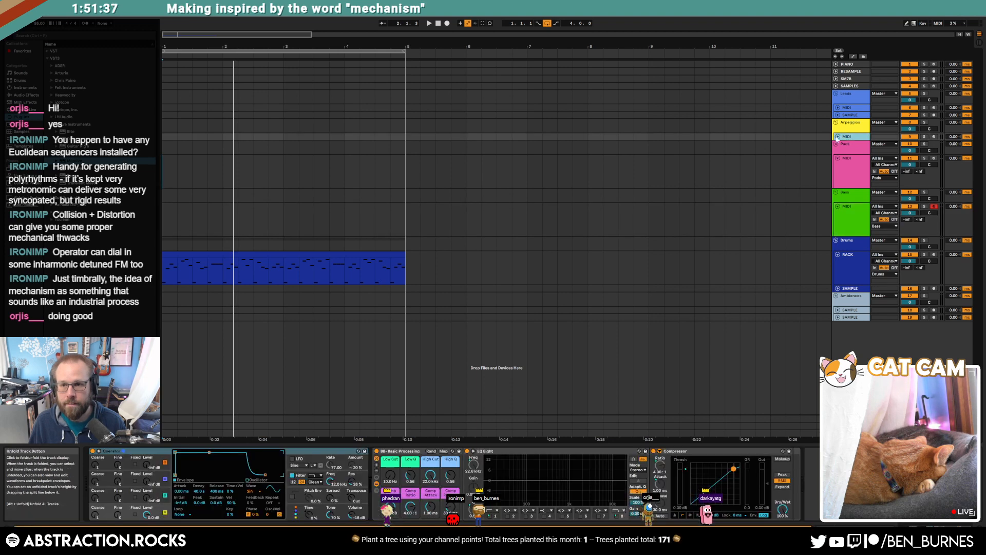
key("Right")
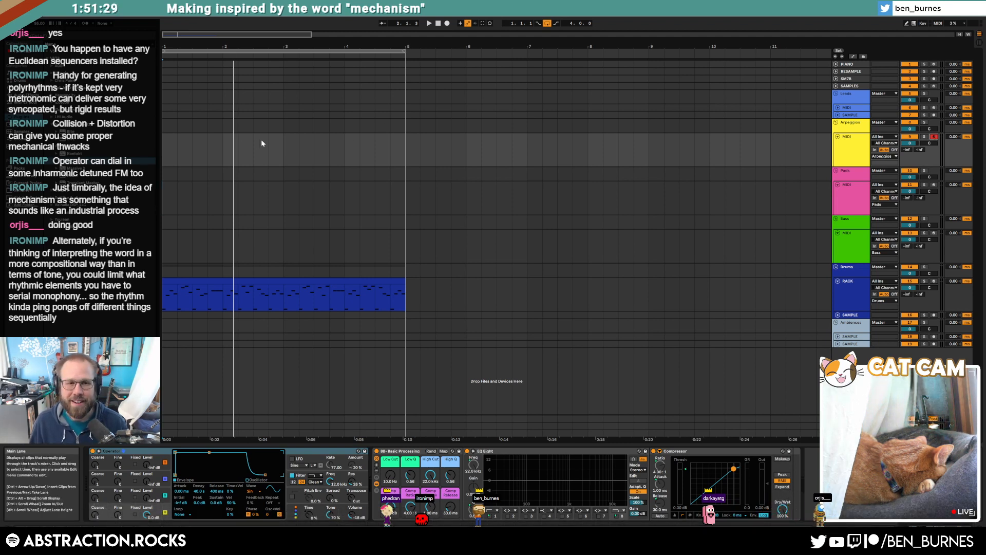
left_click_drag(224, 157, 162, 154)
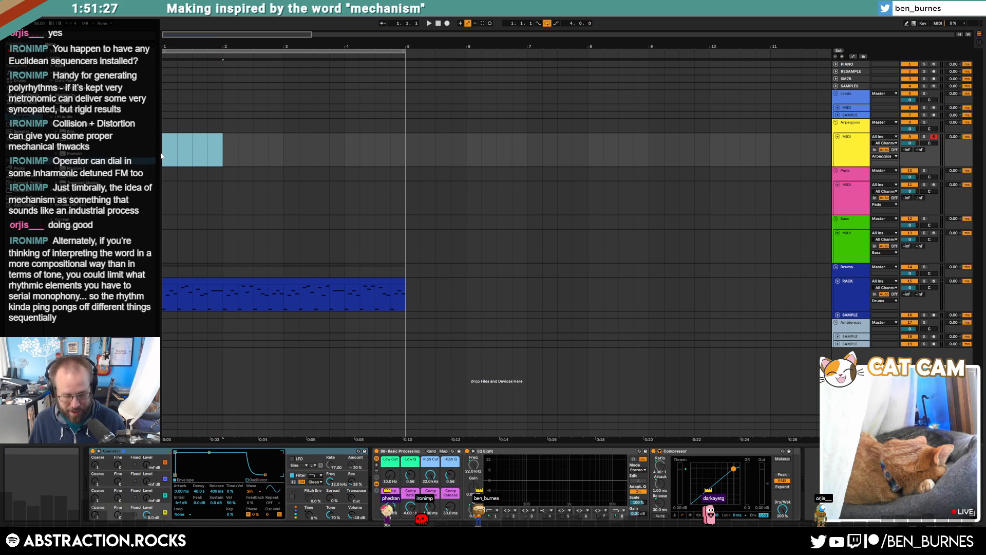
key("ctrl+shift+m")
left_click_drag(174, 361, 154, 361)
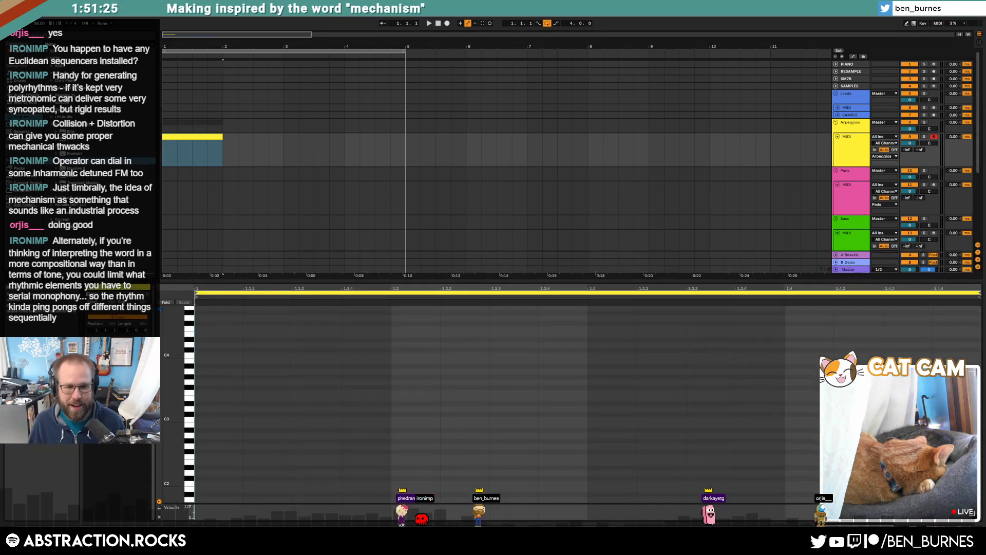
double_click(202, 419)
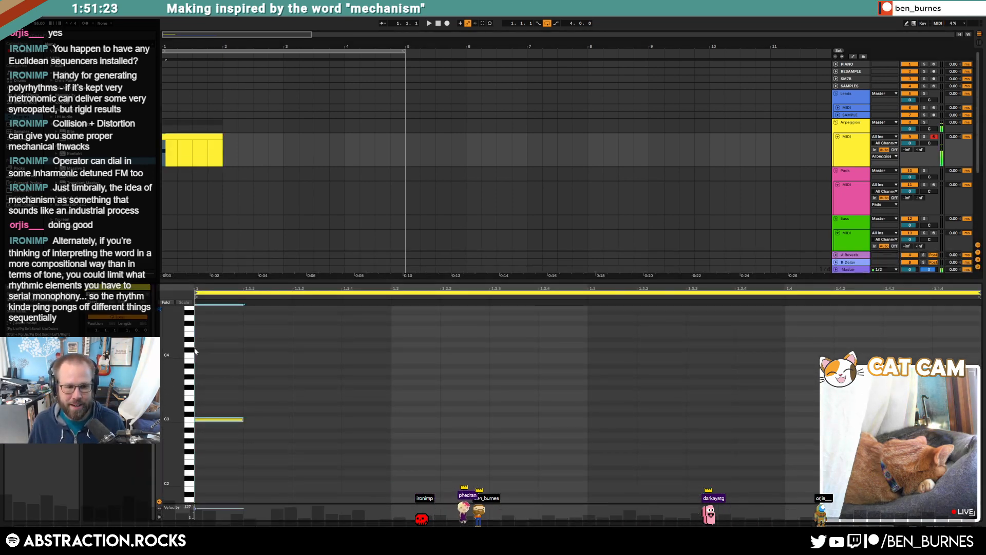
Reshape the Operator envelope on the Arpeggios MIDI track into a short decay with no sustain.
key("shift+Tab")
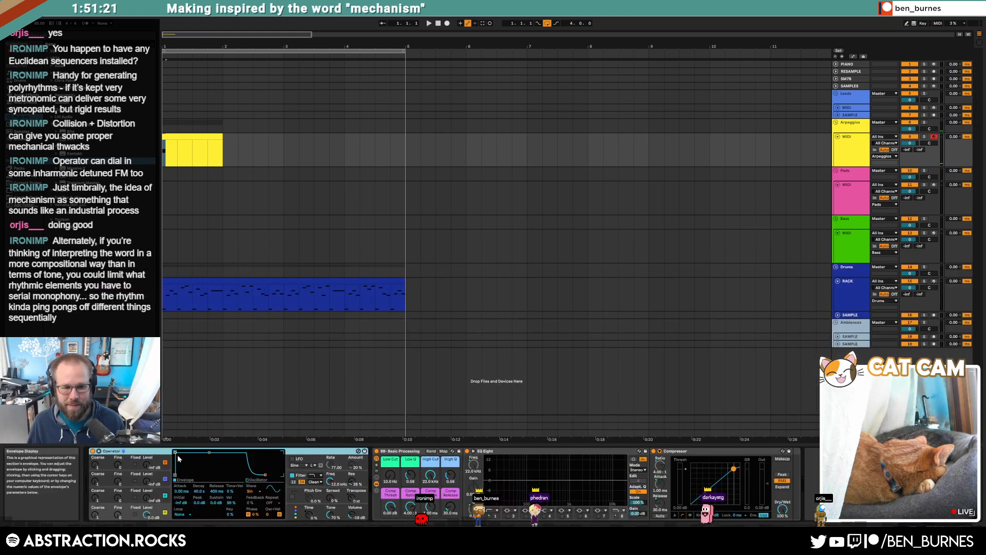
left_click_drag(209, 452, 196, 475)
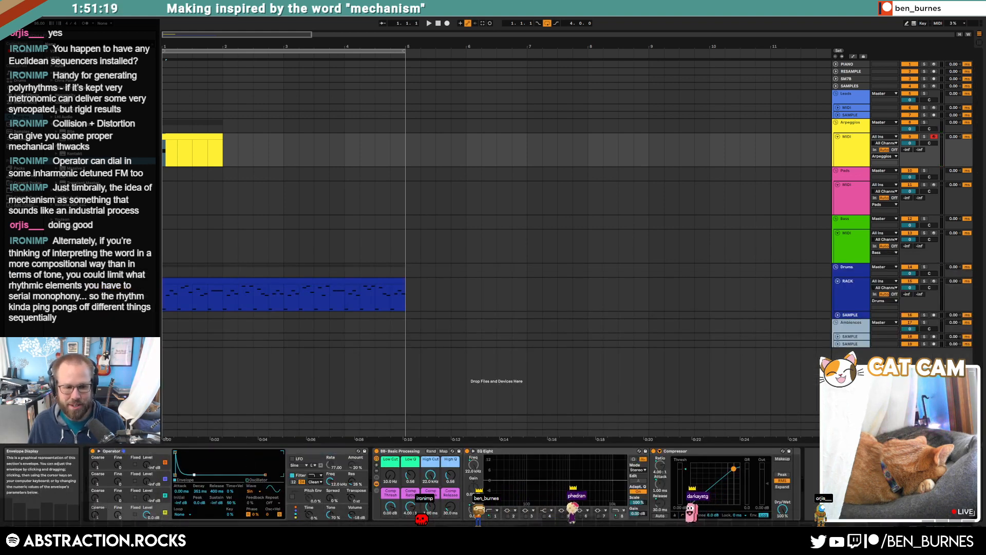
Reopen the arpeggio clip, try the C3 an octave lower, and add sixteenth notes G3 and A#3 after the opening C3.
double_click(199, 138)
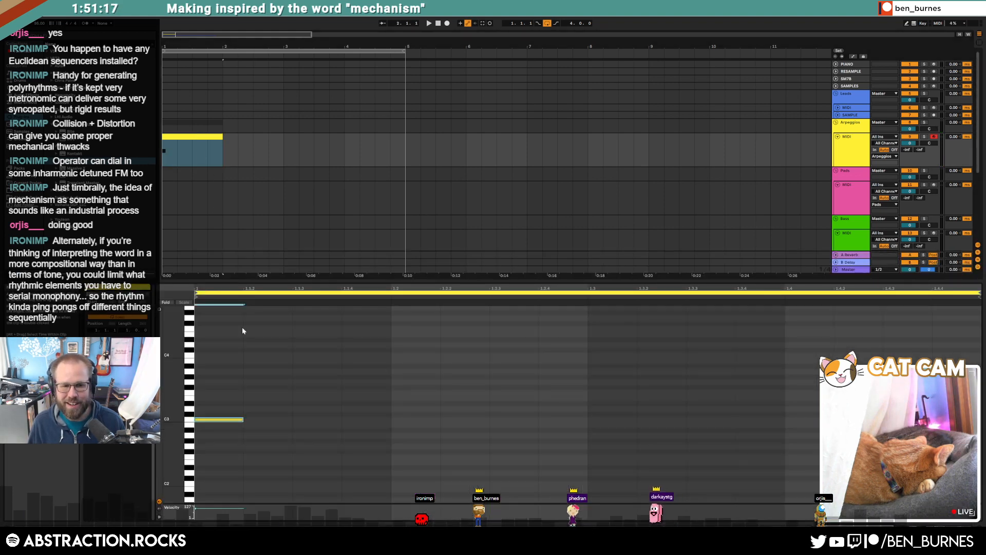
left_click_drag(237, 379, 231, 438)
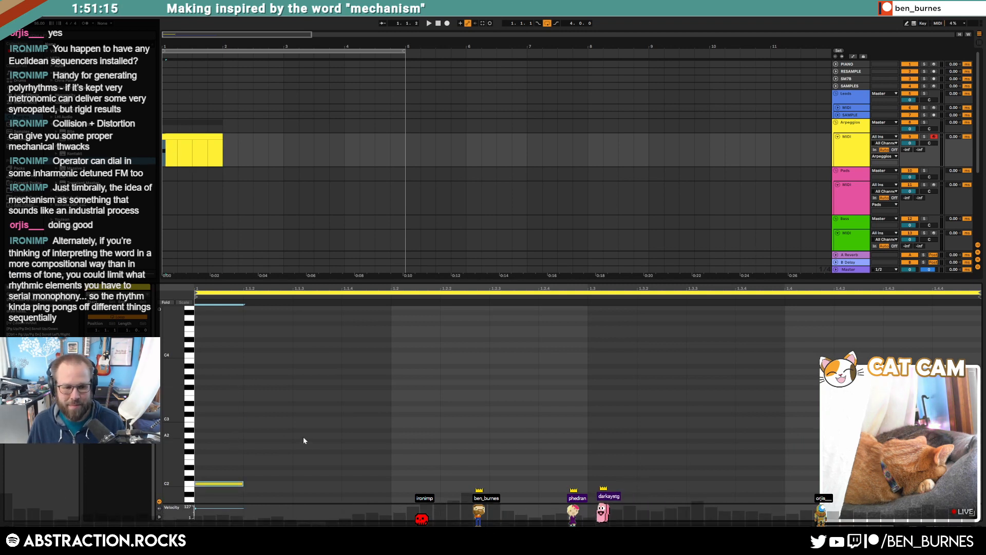
double_click(248, 381)
double_click(298, 365)
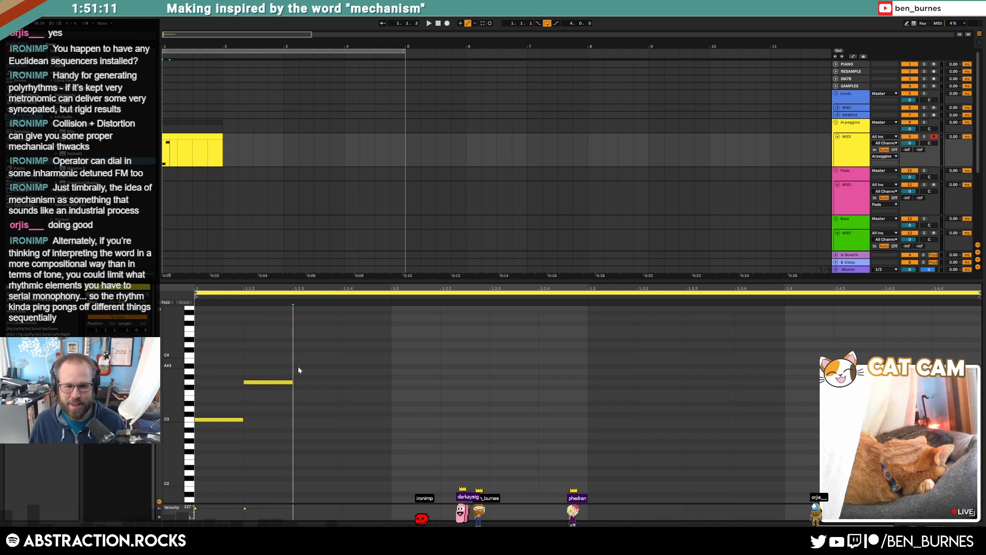
Add G3 as the fourth sixteenth note, repeat the four-note figure across the whole bar, and play it back.
double_click(344, 382)
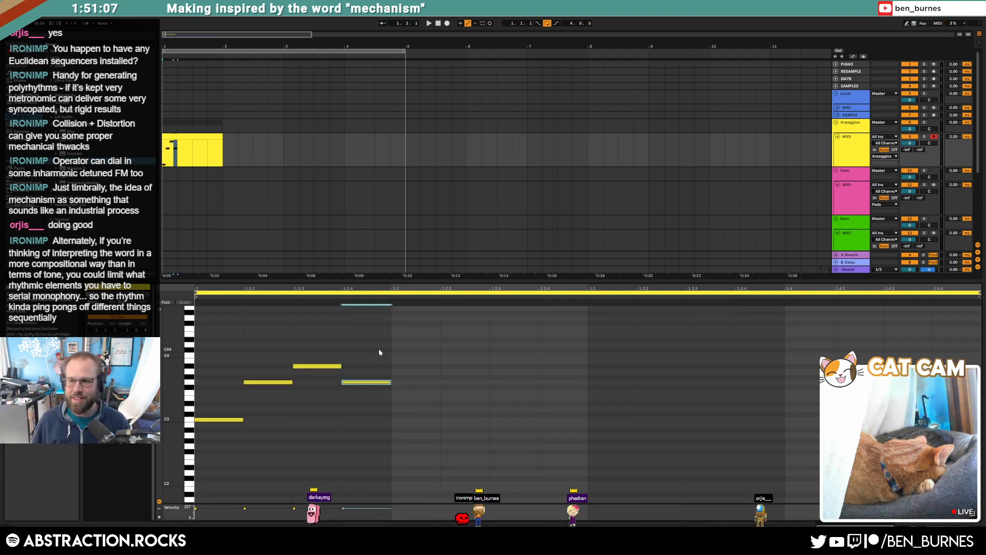
left_click_drag(381, 348, 216, 446)
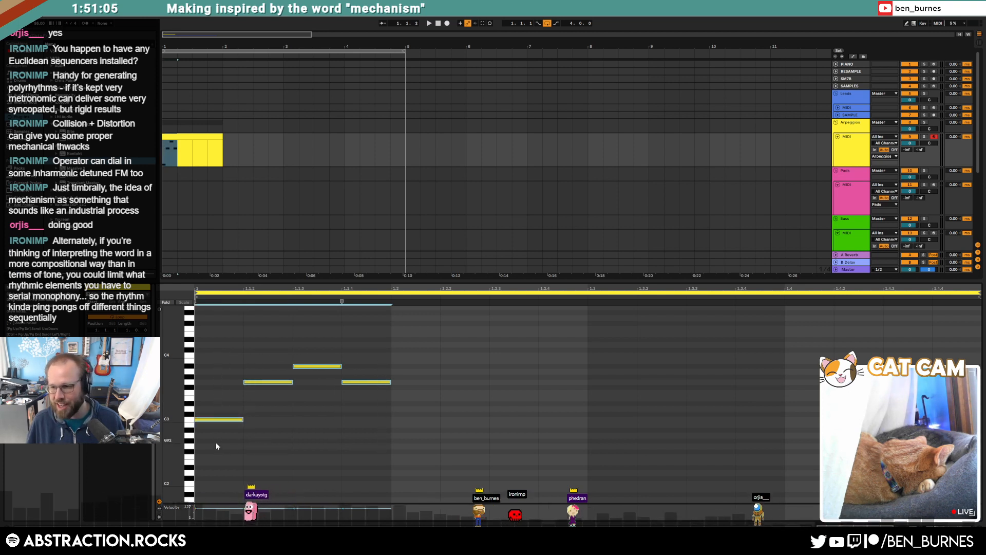
key("ctrl+d")
key("ctrl+d")
key("ctrl+d")
key("space")
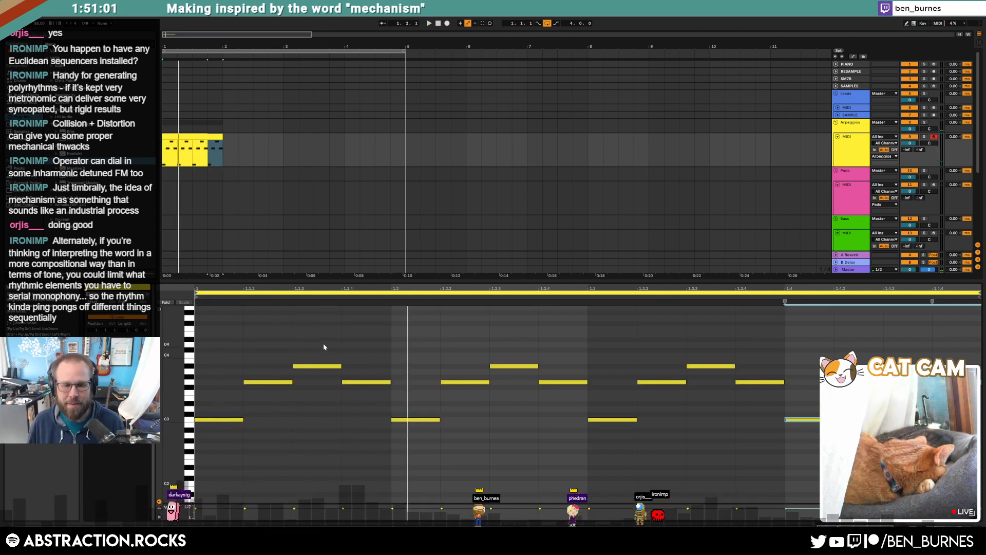
Raise the fourth note of the first beat from G3 to D4.
left_click(403, 350)
left_click(375, 378)
key("Up")
key("Up")
key("Up")
key("Up")
key("Up")
key("Up")
key("Up")
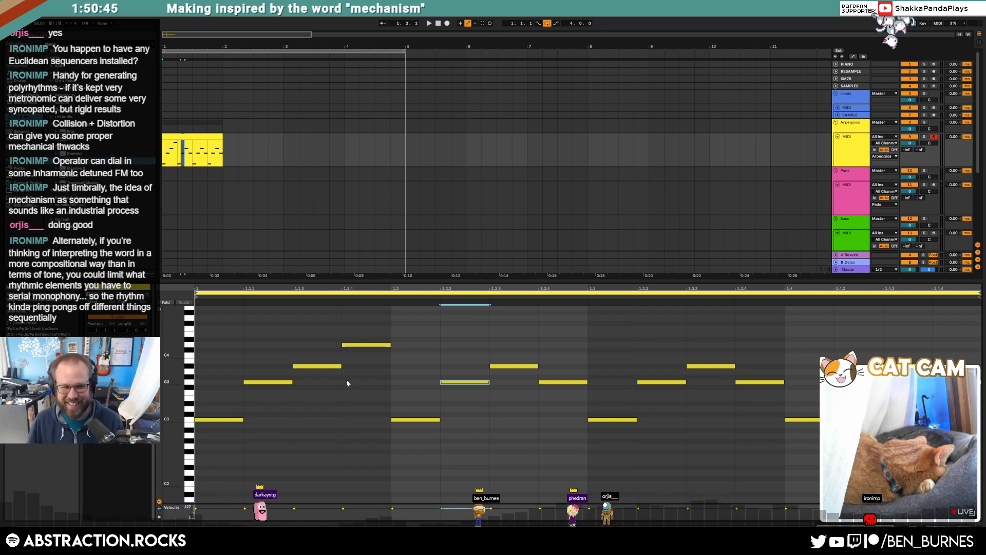
Set Operator's oscillator waveform to Saw D, lower its filter frequency, and audition the arpeggio with the drums.
key("shift+Tab")
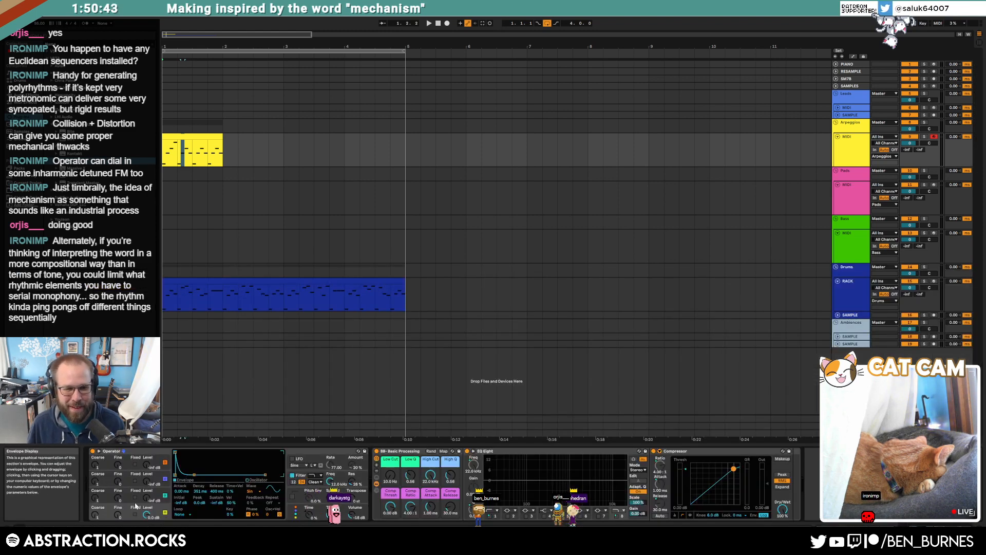
left_click(251, 491)
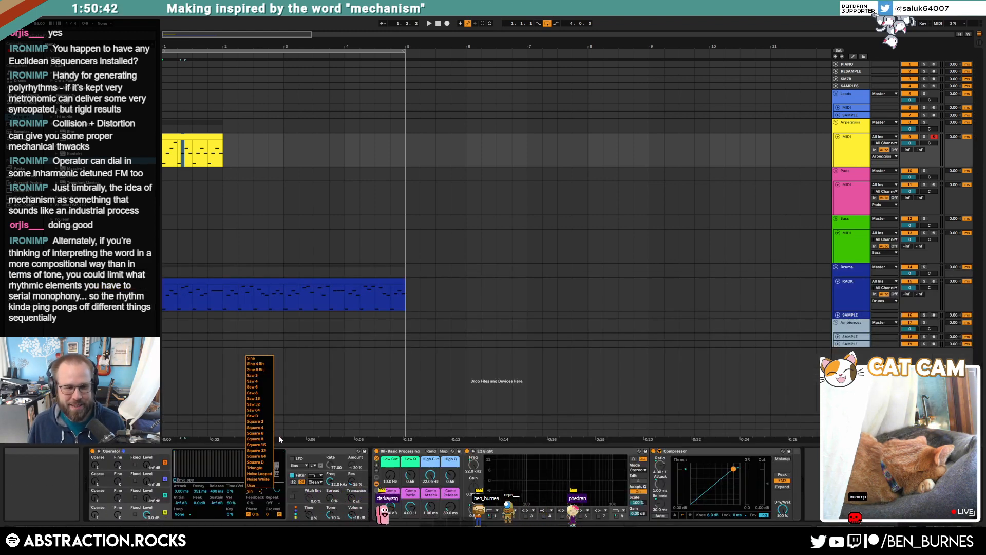
left_click(262, 415)
left_click_drag(330, 481, 330, 539)
key("space")
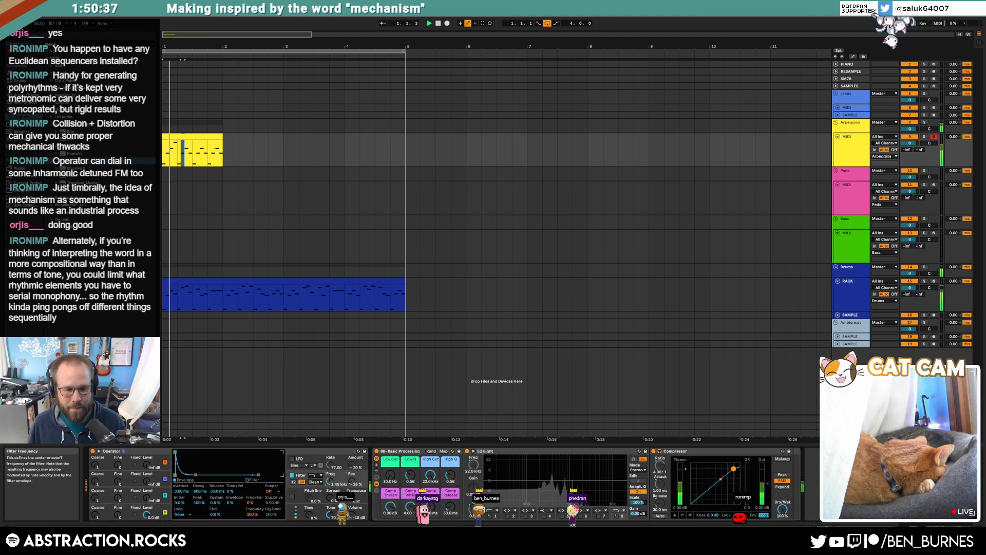
key("space")
Reopen the arpeggio clip and revert its note edits back to the first three notes.
left_click(179, 125)
double_click(195, 153)
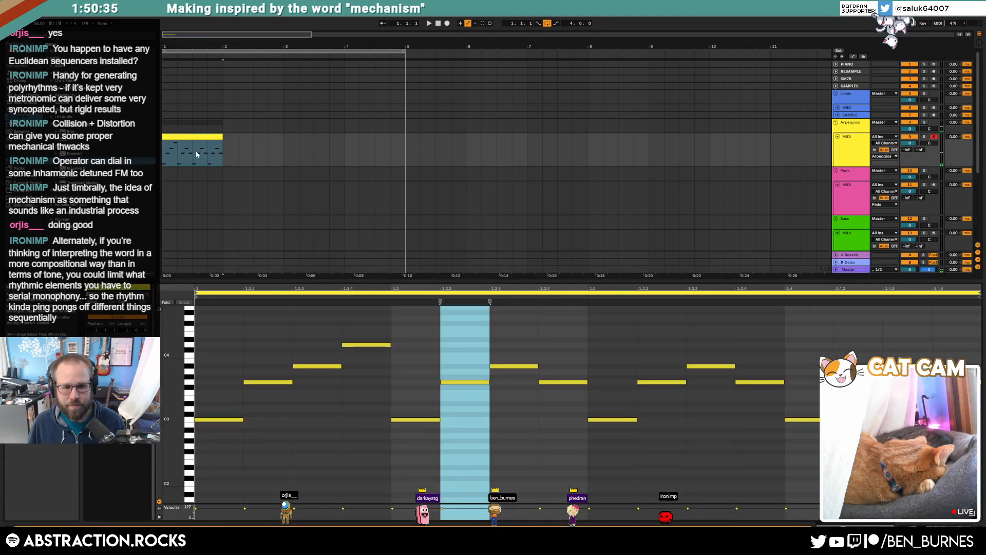
key("ctrl+z")
key("ctrl+z")
key("ctrl+z")
key("ctrl+z")
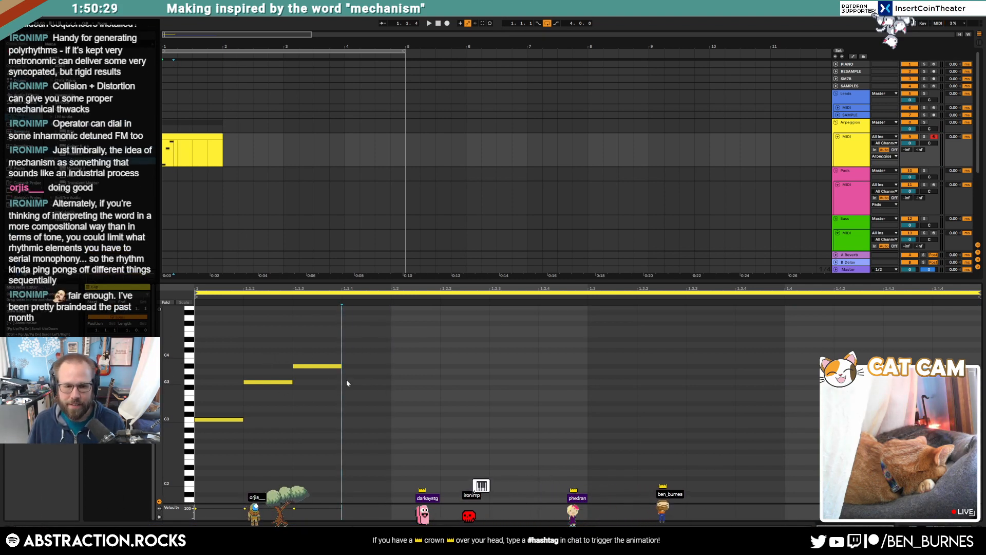
Add D#3 as the fourth sixteenth note and repeat the four-note figure across the rest of the bar.
double_click(345, 403)
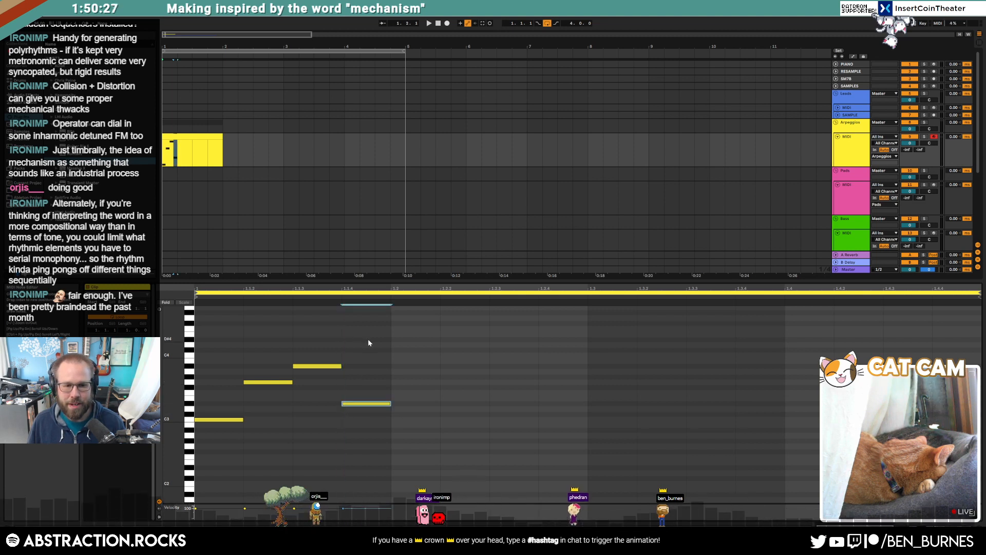
left_click(376, 371)
left_click_drag(371, 344, 195, 465)
key("ctrl+d")
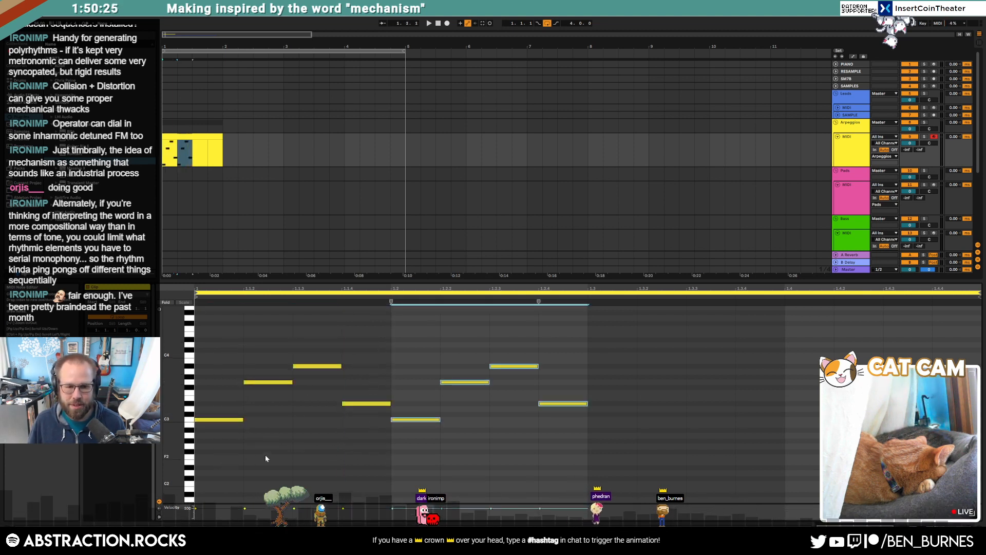
key("ctrl+d")
key("ctrl+d")
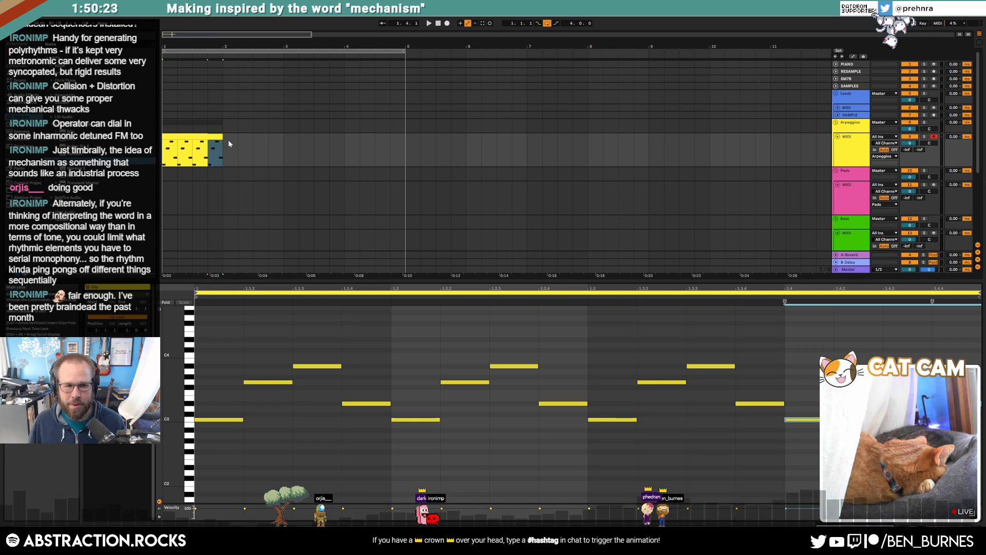
Extend the one-bar arpeggio clip to four bars, ending at bar 5, and lower the Arpeggios MIDI track's volume.
left_click_drag(223, 136, 405, 152)
key("shift+Tab")
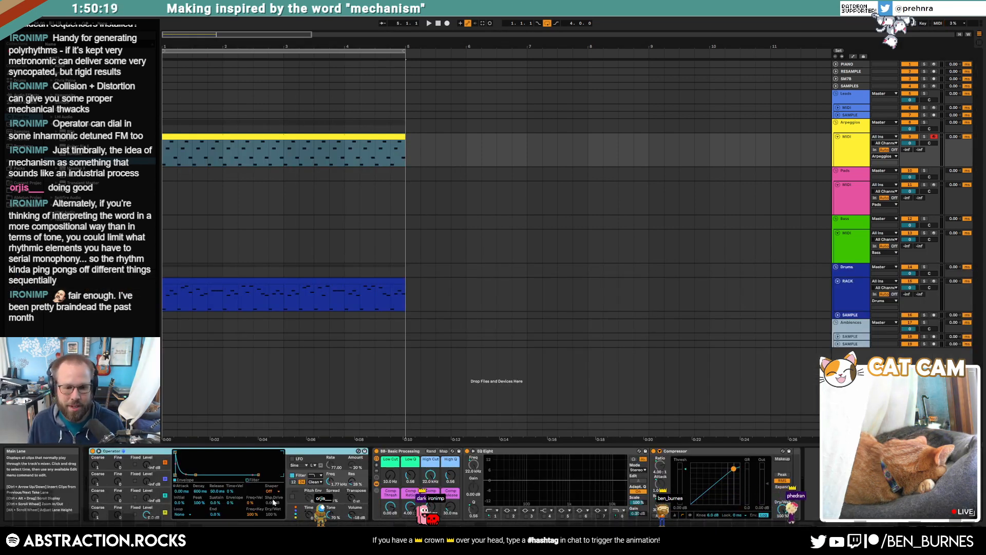
left_click(329, 502)
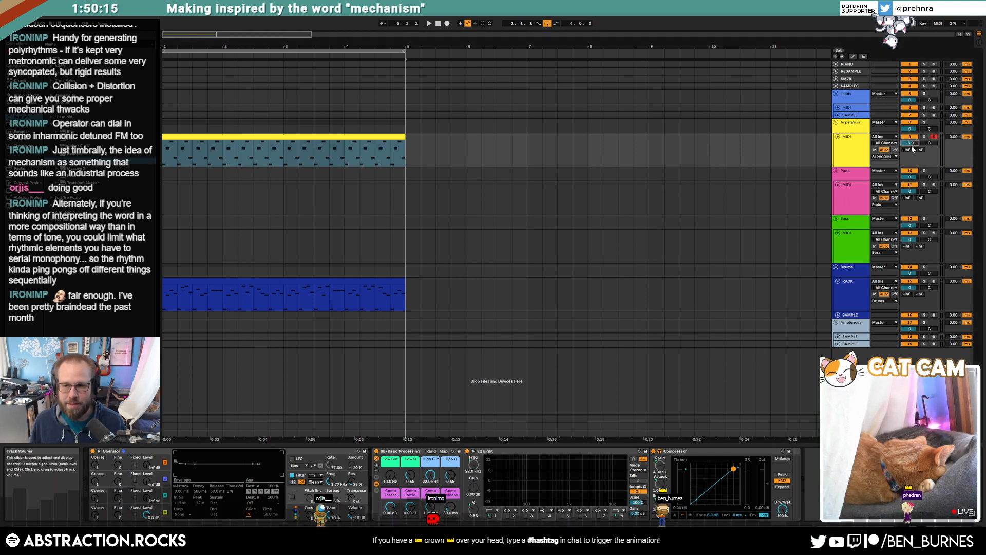
left_click_drag(912, 149, 912, 139)
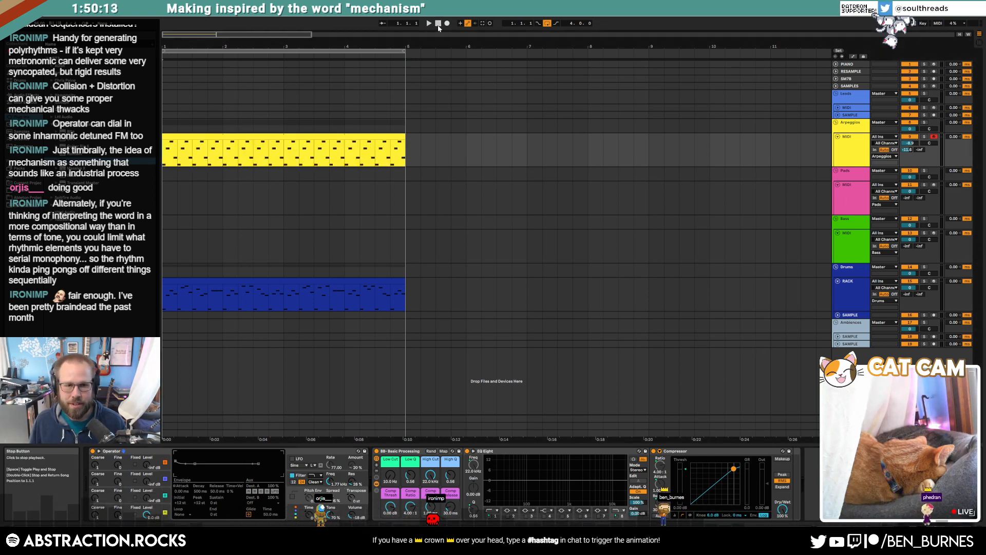
With the loop playing, trim the Arpeggios MIDI track's volume, adjust Operator's oscillator decay, and raise its filter frequency.
key("space")
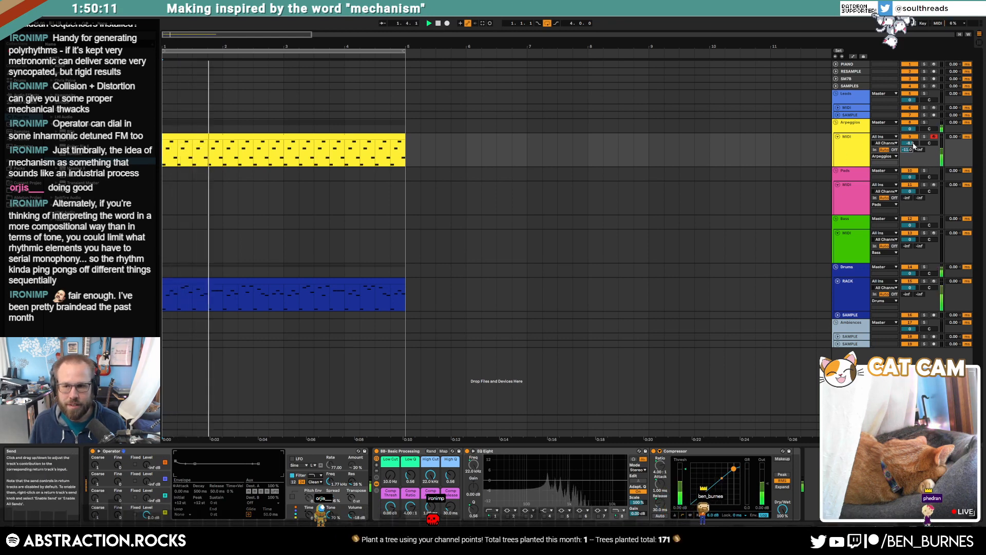
left_click_drag(913, 145, 913, 150)
left_click(156, 451)
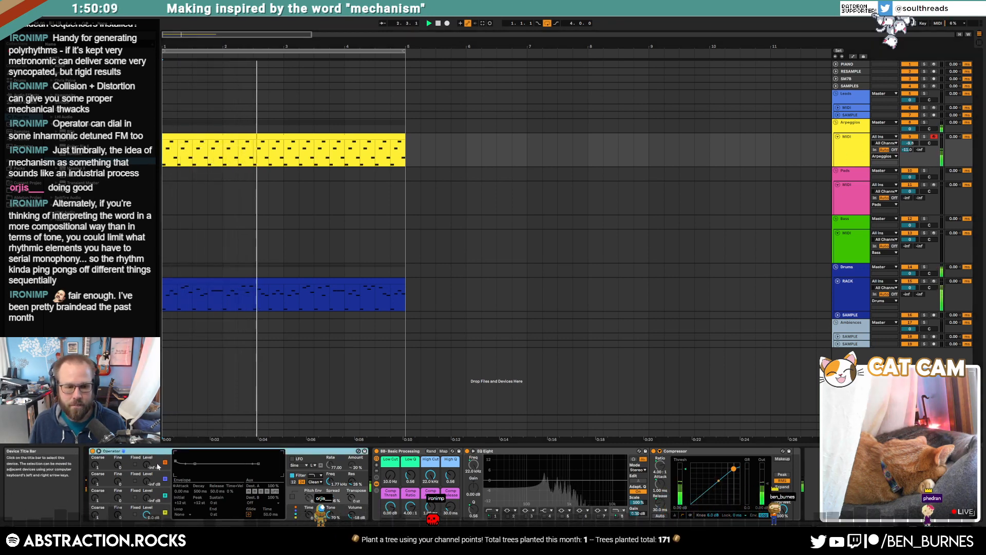
left_click(118, 510)
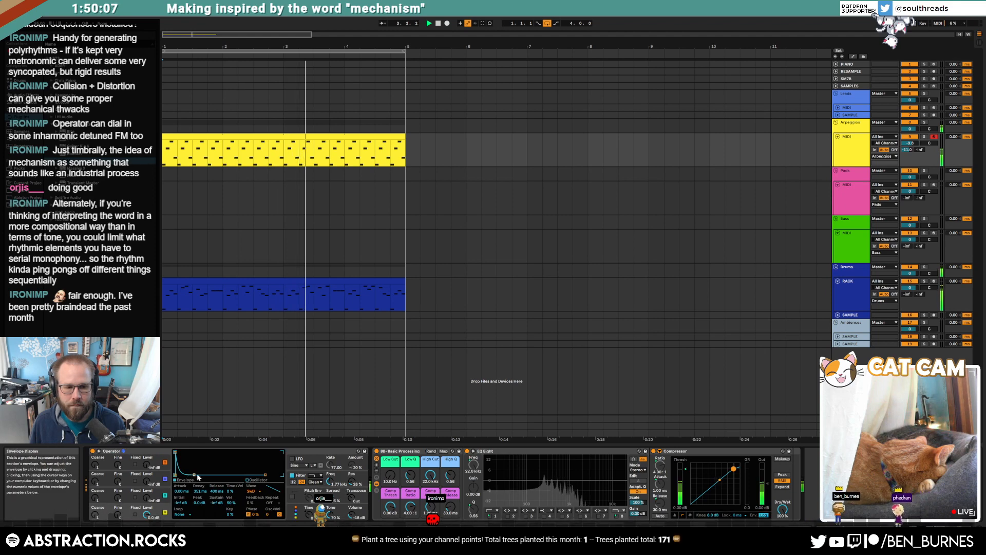
left_click_drag(189, 475, 193, 474)
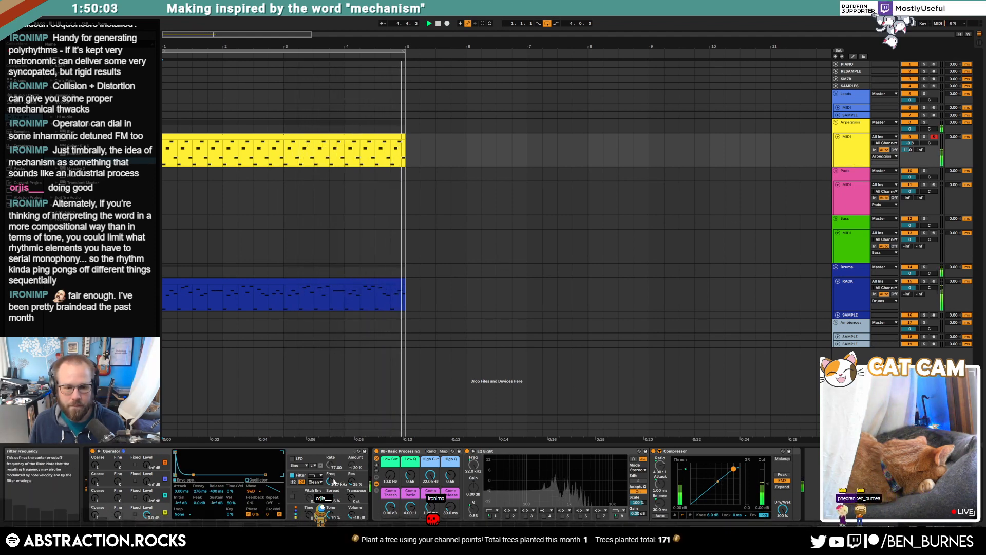
mouse_move(333, 480)
left_mouse_down()
mouse_move(333, 500)
mouse_move(329, 469)
left_mouse_up()
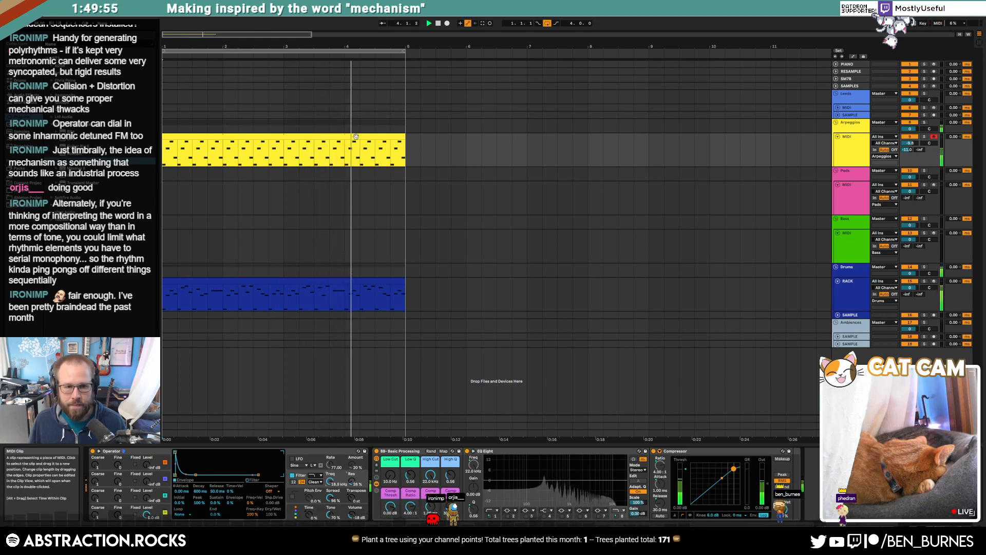
Copy the four-bar arpeggio clip onto the Bass group's Massive track and check the Massive instrument.
left_click_drag(356, 137, 355, 233)
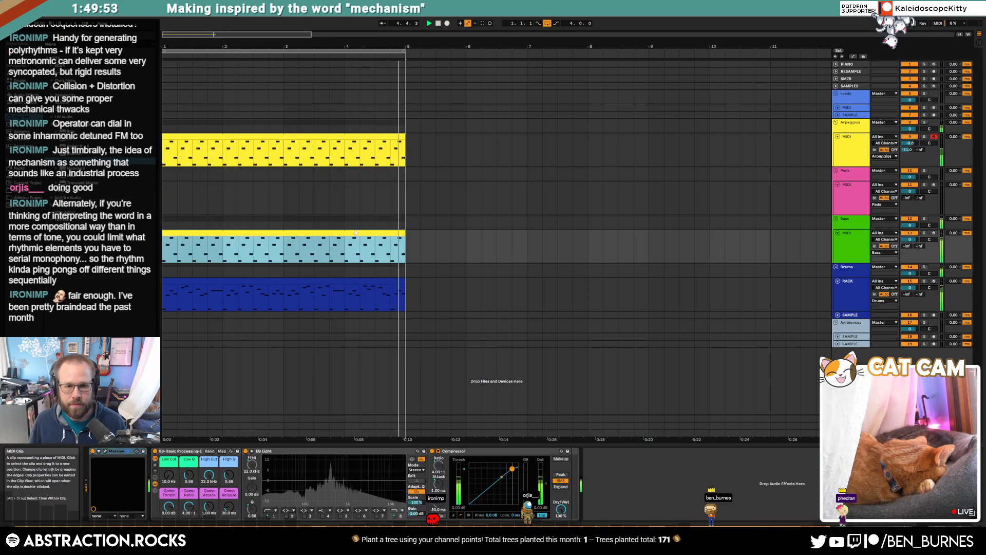
left_click(355, 232)
double_click(356, 232)
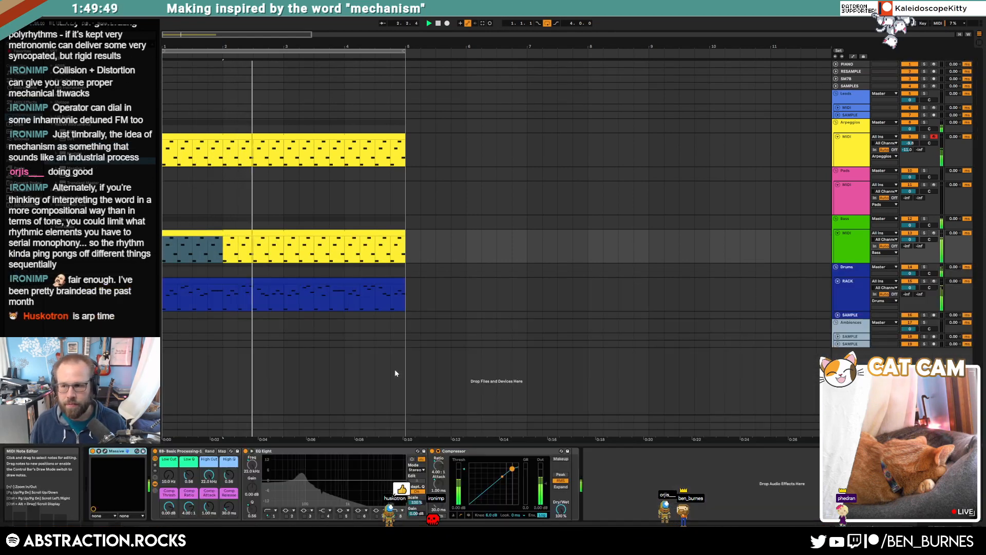
left_click(104, 451)
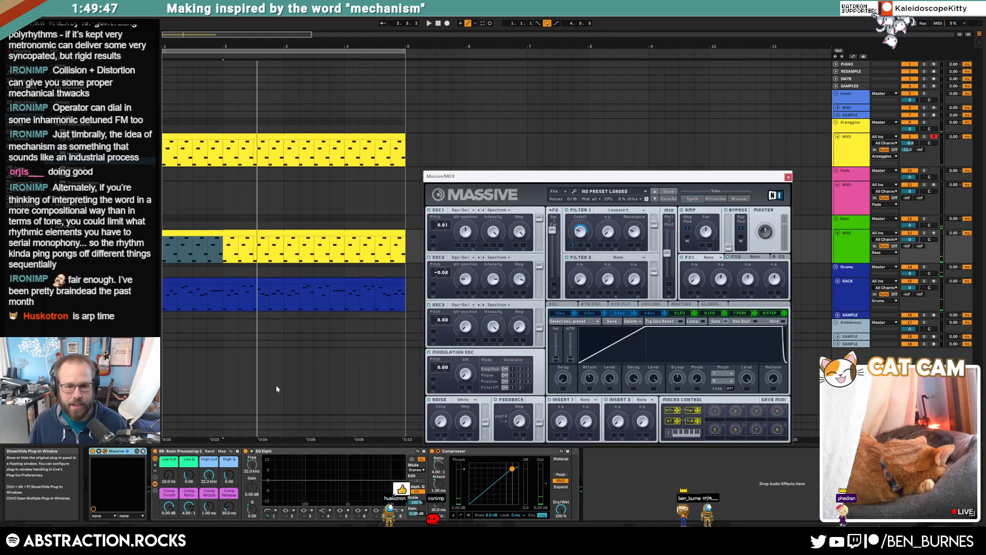
left_click(788, 178)
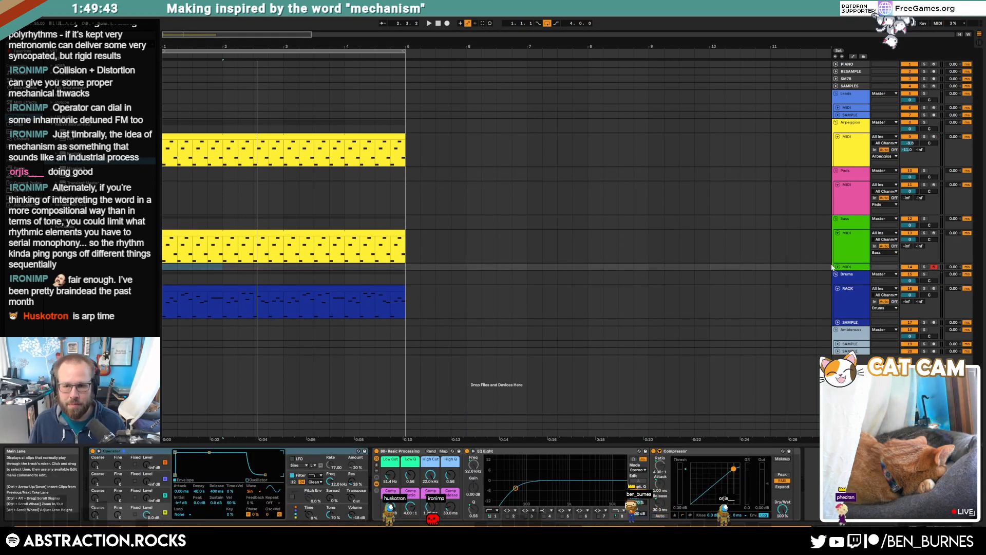
Move the copied clip onto the new Operator MIDI track in the Bass group and match its colour to the green track.
left_click(835, 268)
left_click_drag(388, 235, 387, 280)
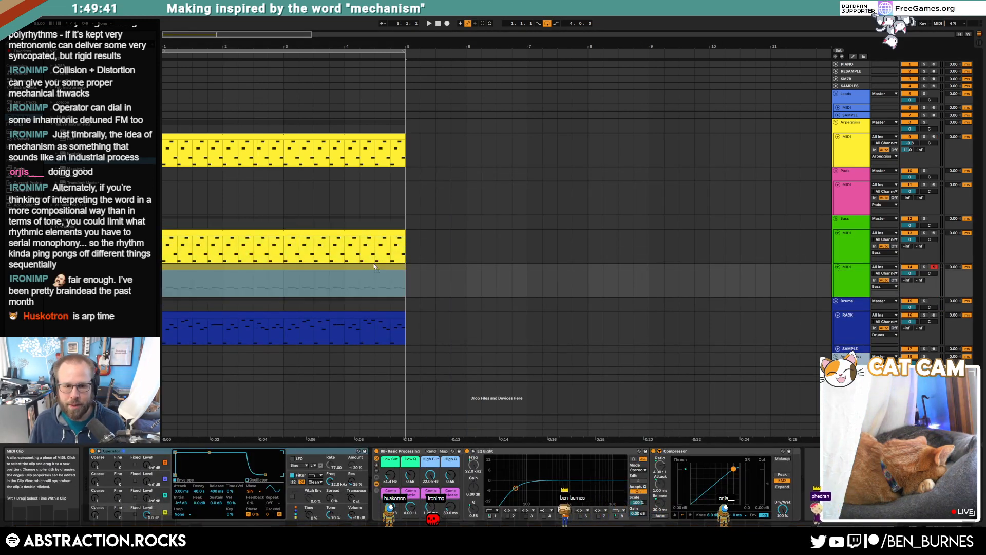
right_click(834, 282)
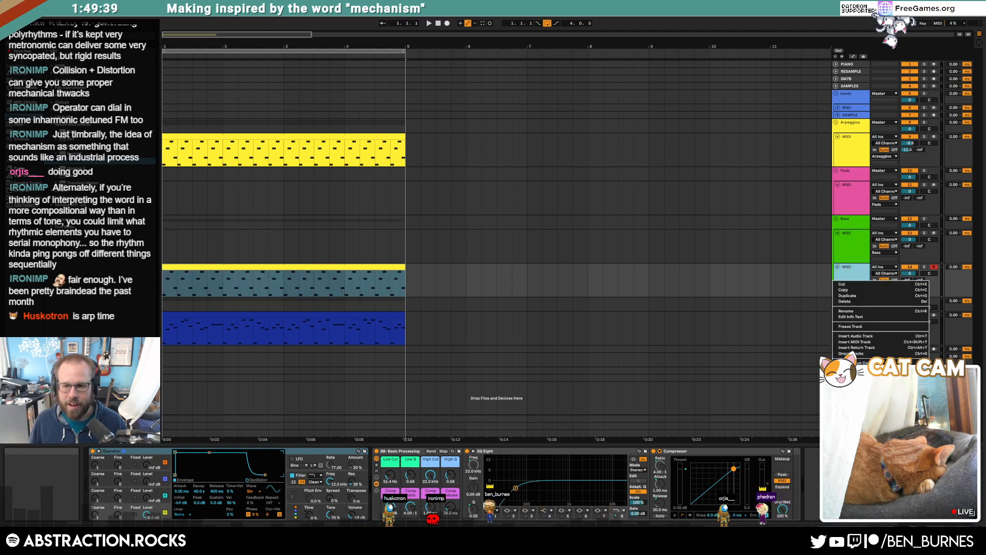
left_click(865, 362)
left_click(848, 252)
left_click(838, 234)
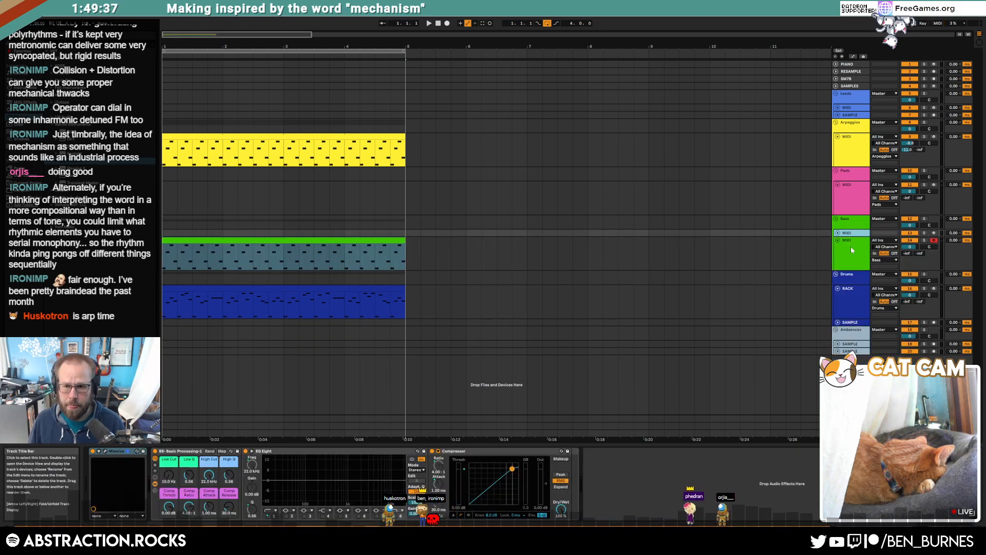
left_click(381, 260)
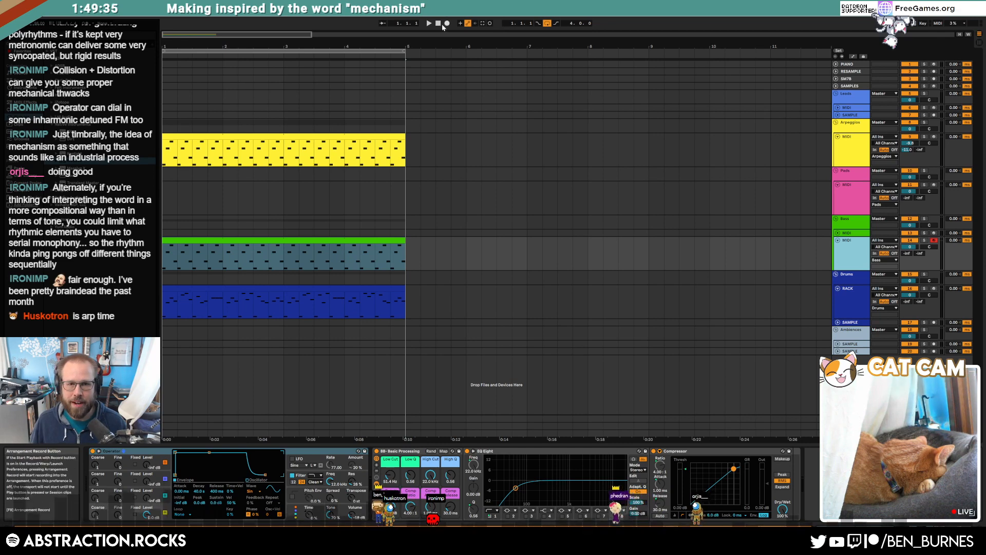
left_click(439, 25)
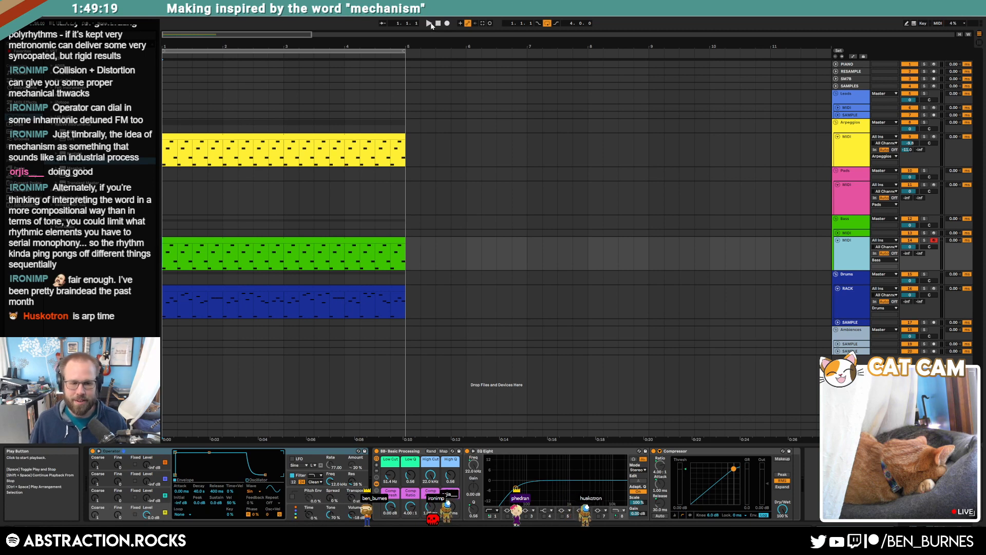
Shape the bass Operator's oscillator envelope into a decay of about 810 ms with no sustain and play the loop.
left_click(375, 241)
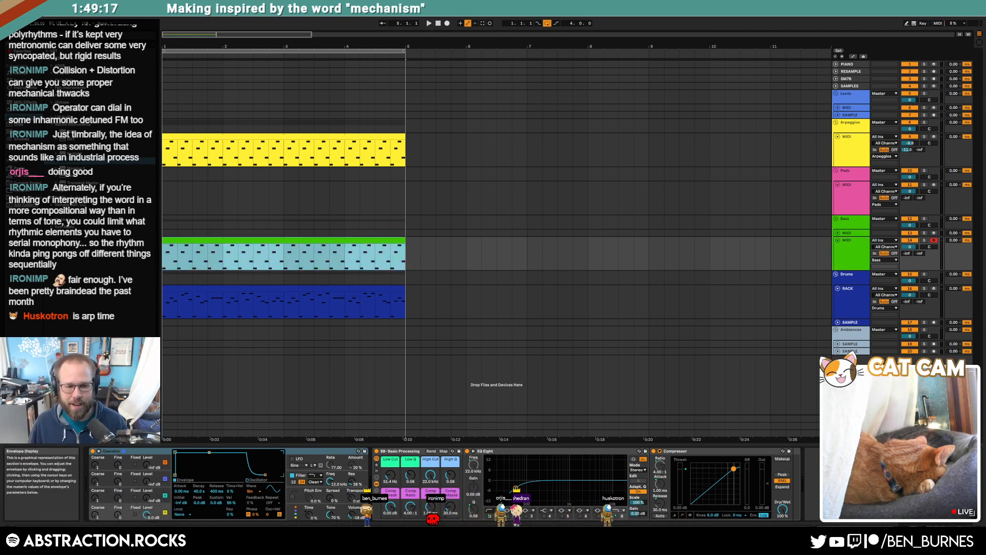
left_click_drag(209, 452, 206, 475)
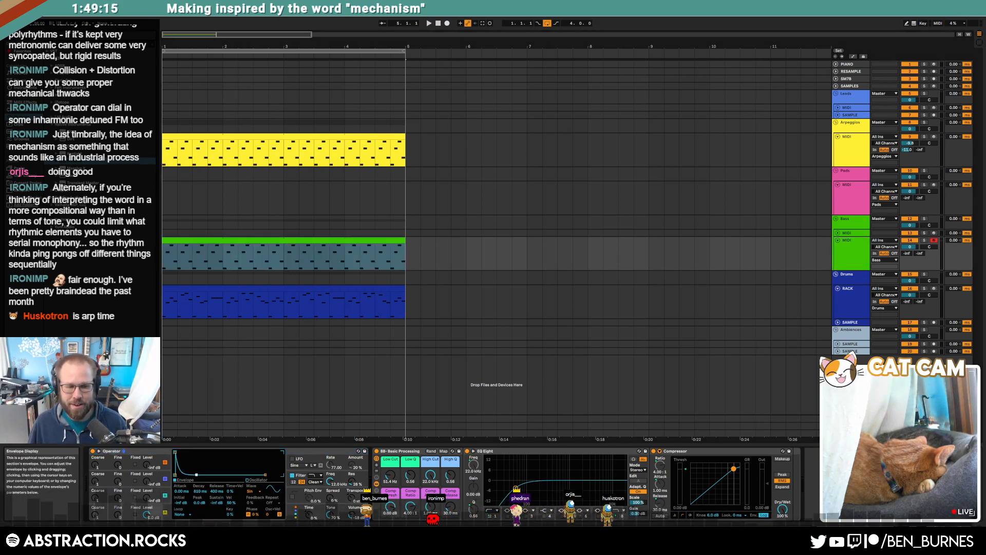
left_click(435, 26)
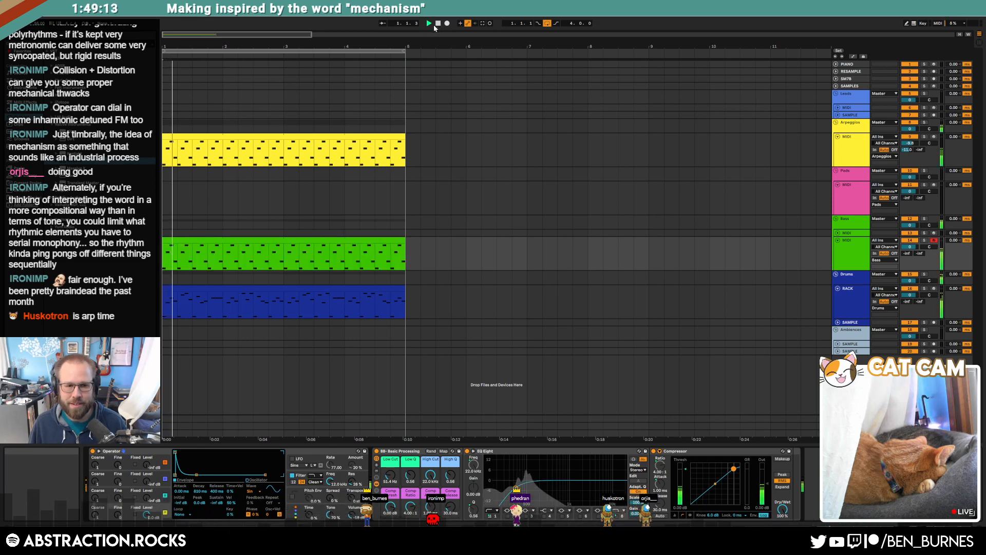
left_click(303, 239)
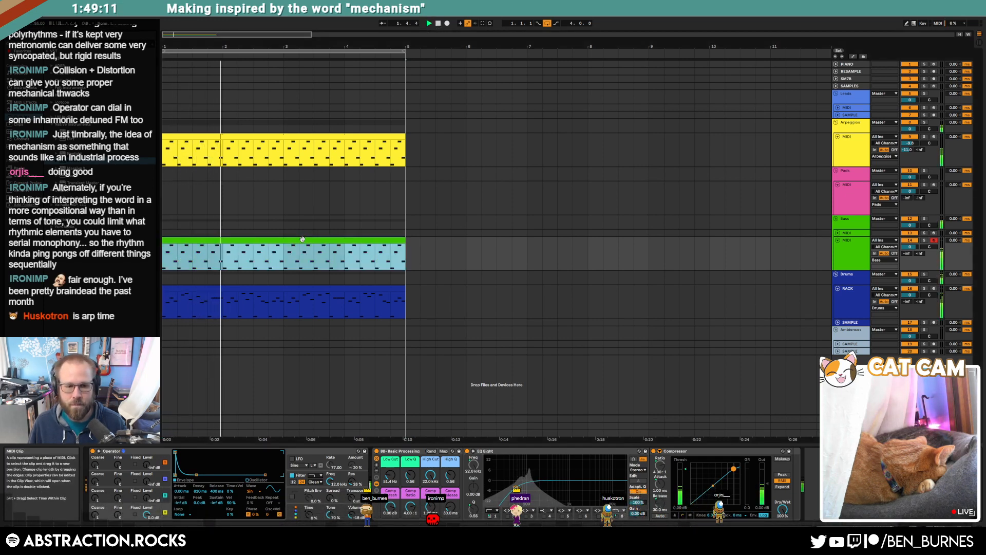
Set the bass Operator's oscillator A waveform to Saw D and lower the filter frequency.
left_click(300, 490)
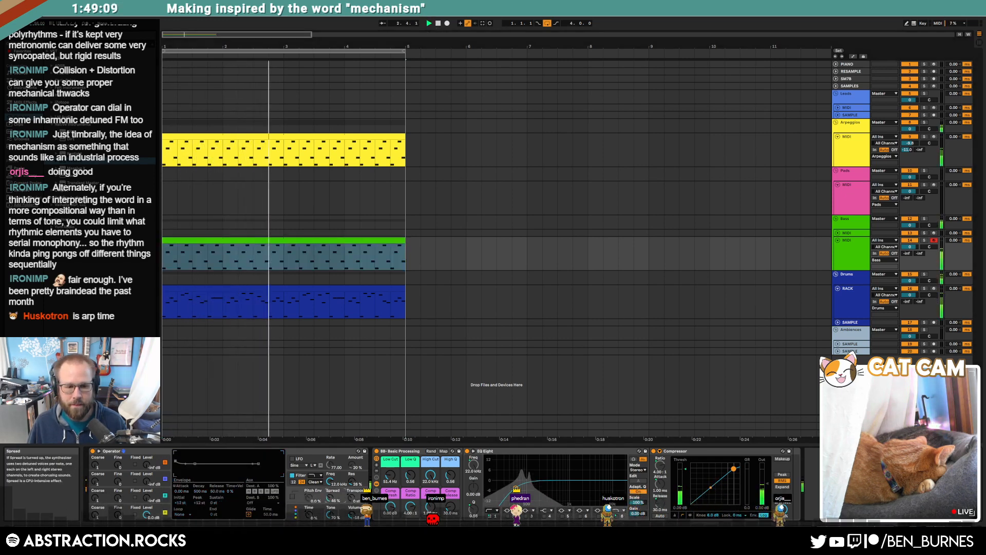
left_click(142, 508)
left_click(253, 490)
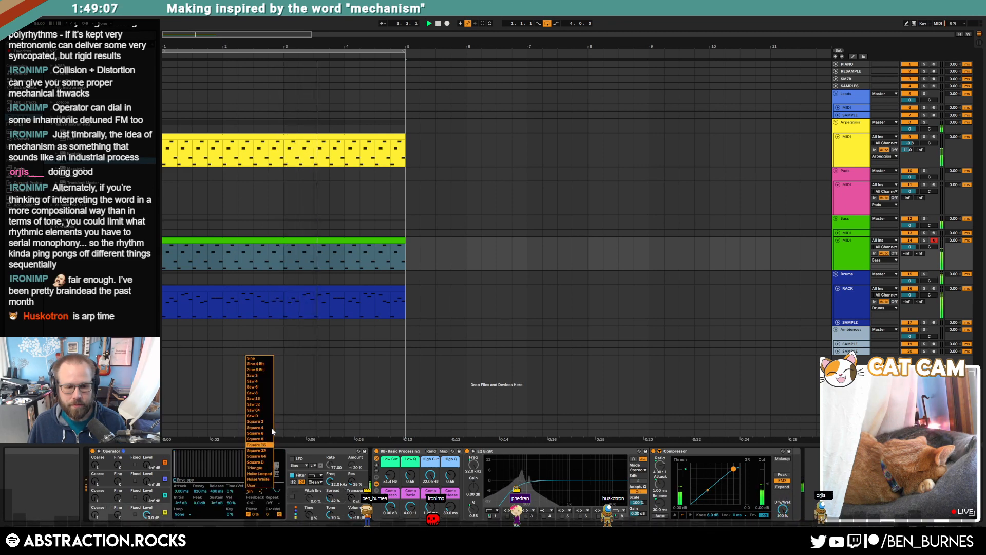
left_click(268, 416)
left_click_drag(330, 481, 331, 518)
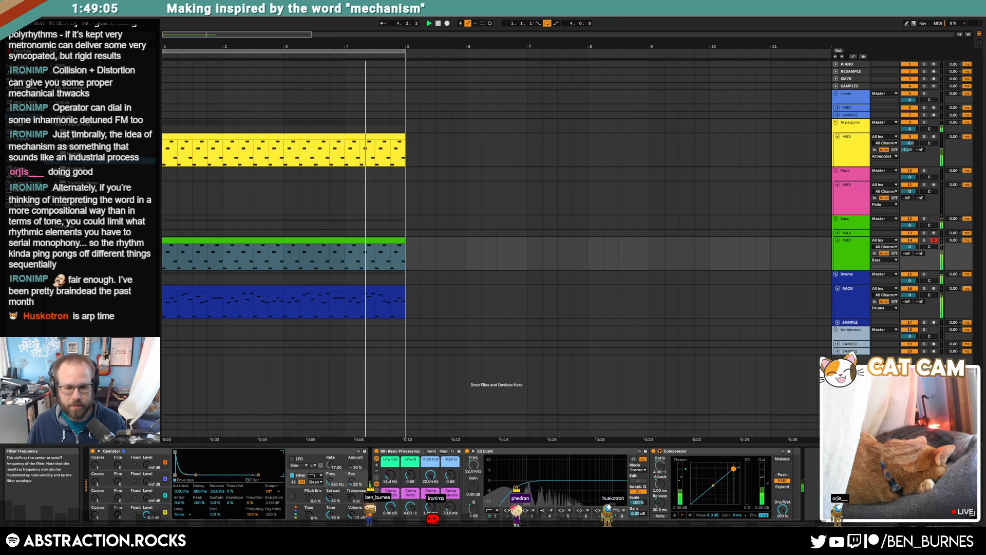
Change oscillator A's waveform to Square D, readjust the filter frequency, and raise oscillator B's level.
left_click(143, 507)
left_click(253, 490)
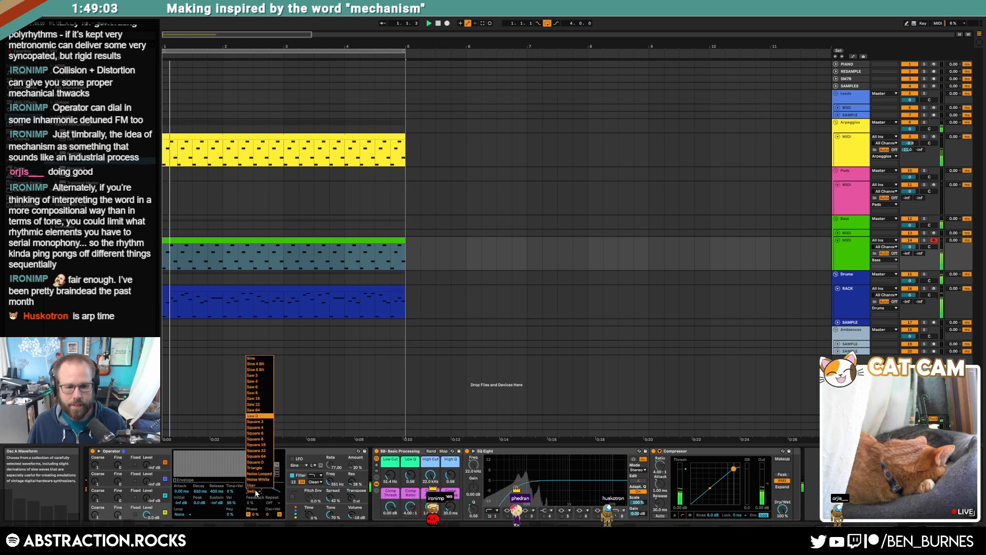
left_click(261, 462)
mouse_move(339, 484)
left_mouse_down()
mouse_move(339, 465)
mouse_move(330, 494)
left_mouse_up()
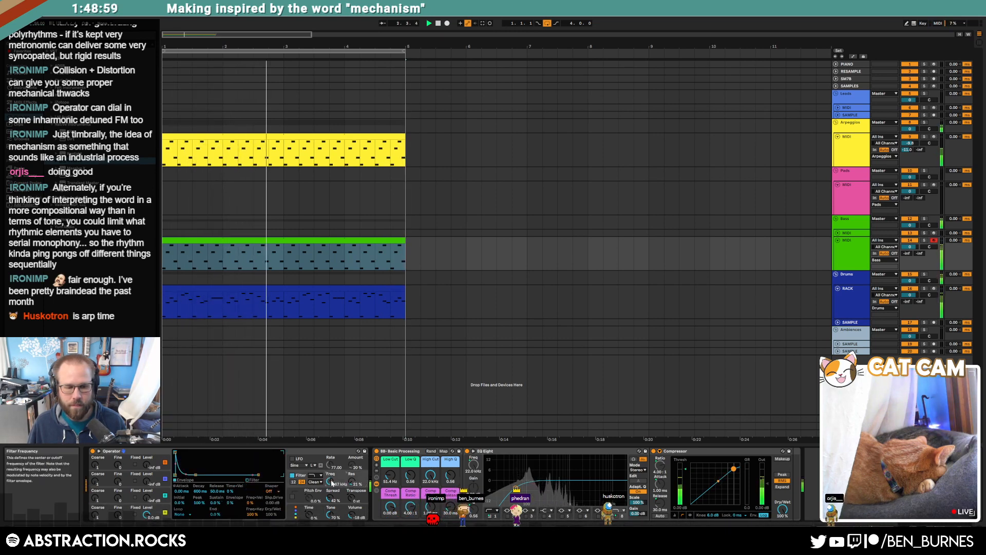
left_click_drag(147, 498, 146, 479)
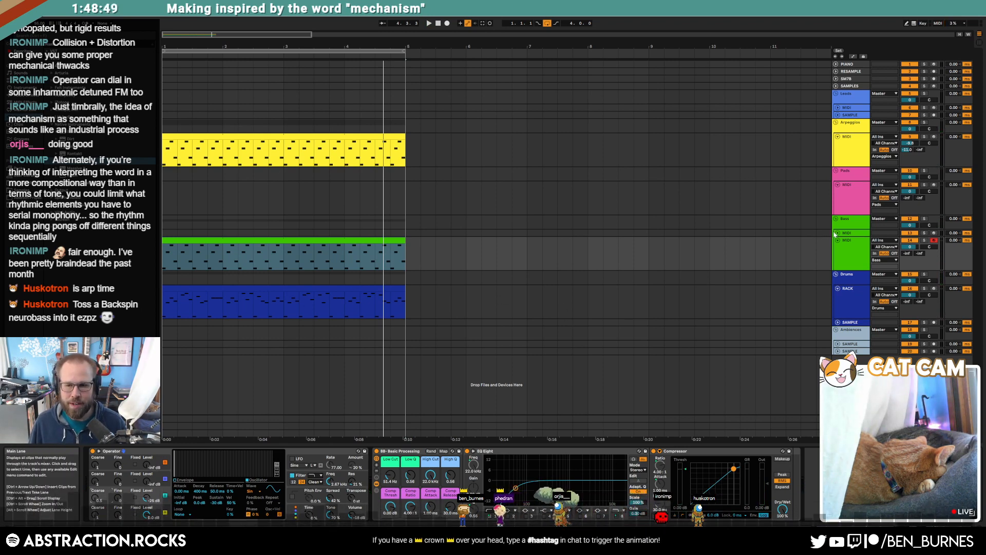
Create a one-beat MIDI clip on beat 4 of bar 1 on the Massive bass track, filled with a single C1 note.
key("ctrl+shift+t")
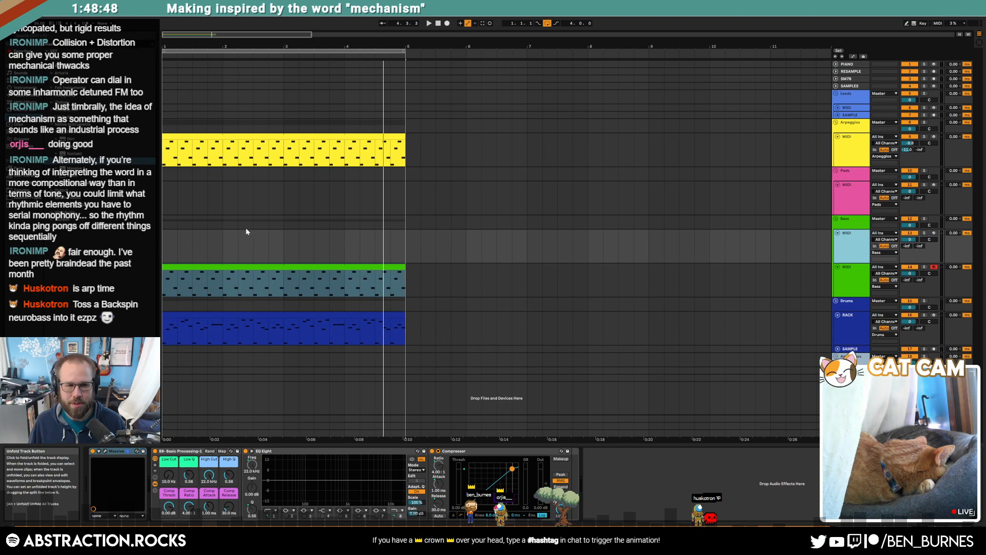
left_click(207, 245)
key("ctrl+shift+m")
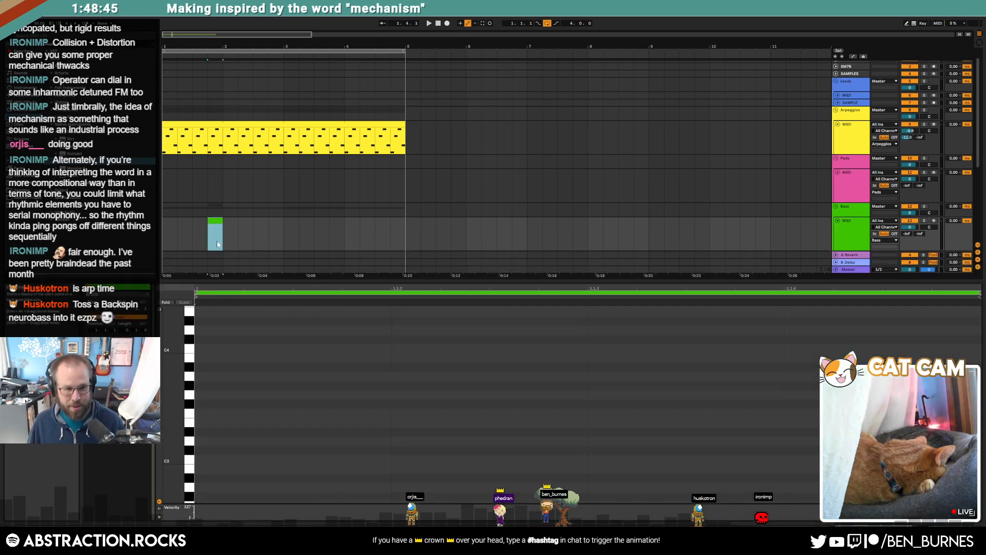
scroll(182, 408, "down", 4)
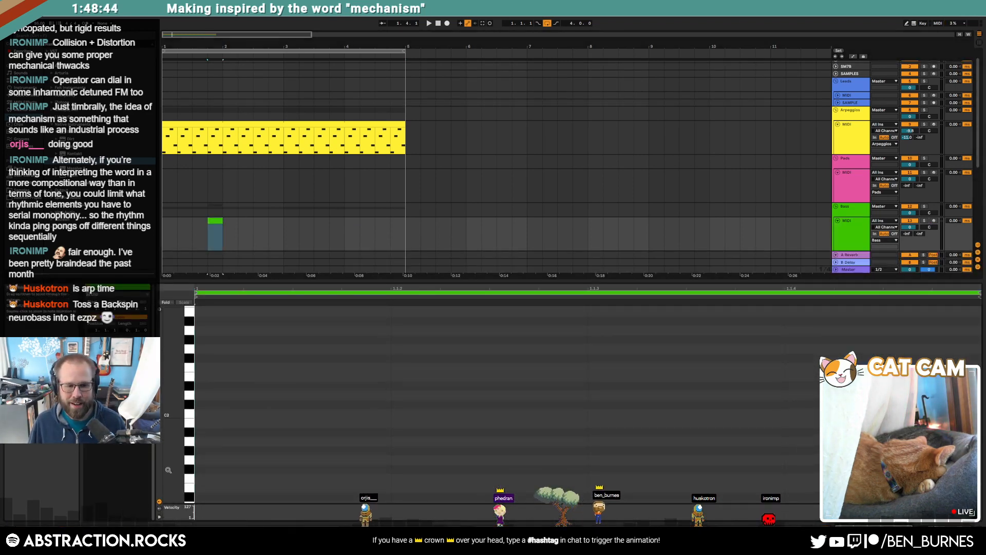
double_click(213, 413)
left_click_drag(391, 415, 976, 415)
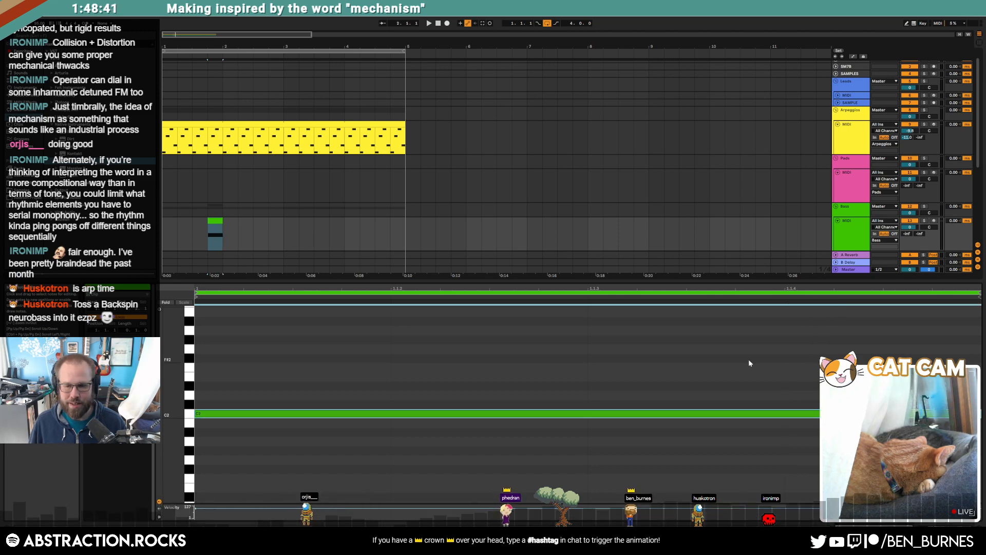
key("shift+Down")
key("shift+Tab")
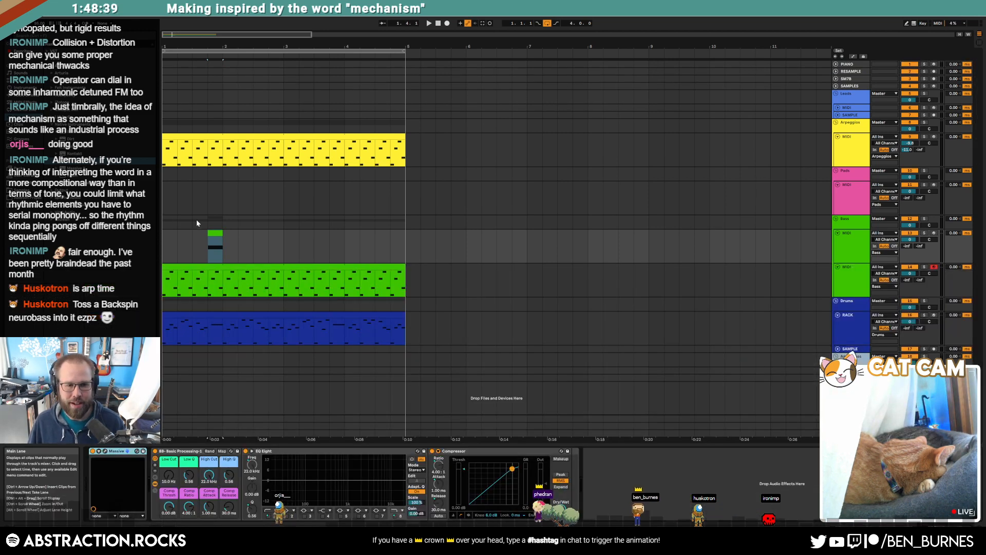
Duplicate bar 1 of the Massive bass track three times to fill bars 1 to 4, and play from the start.
left_click_drag(165, 239, 226, 258)
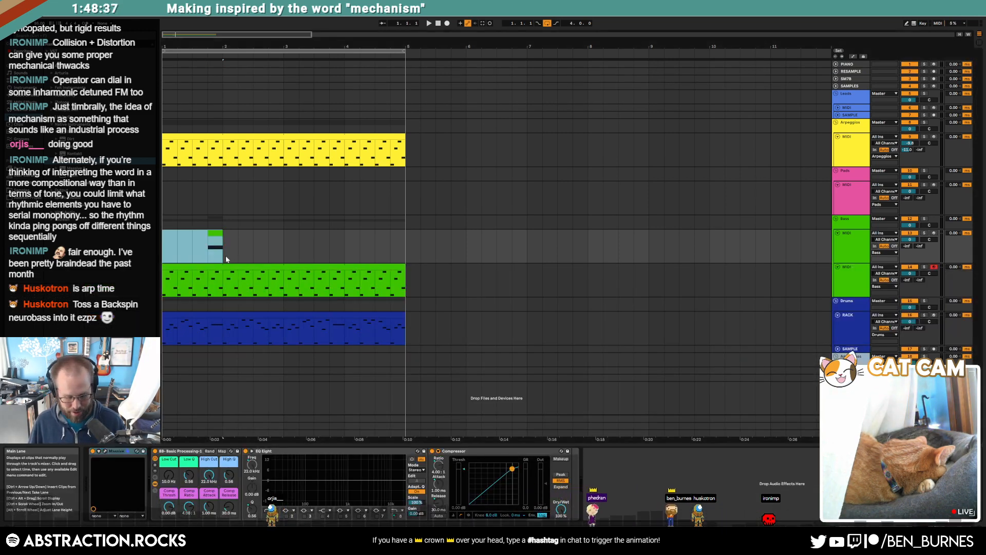
key("ctrl+d")
key("ctrl+d")
key("ctrl+d")
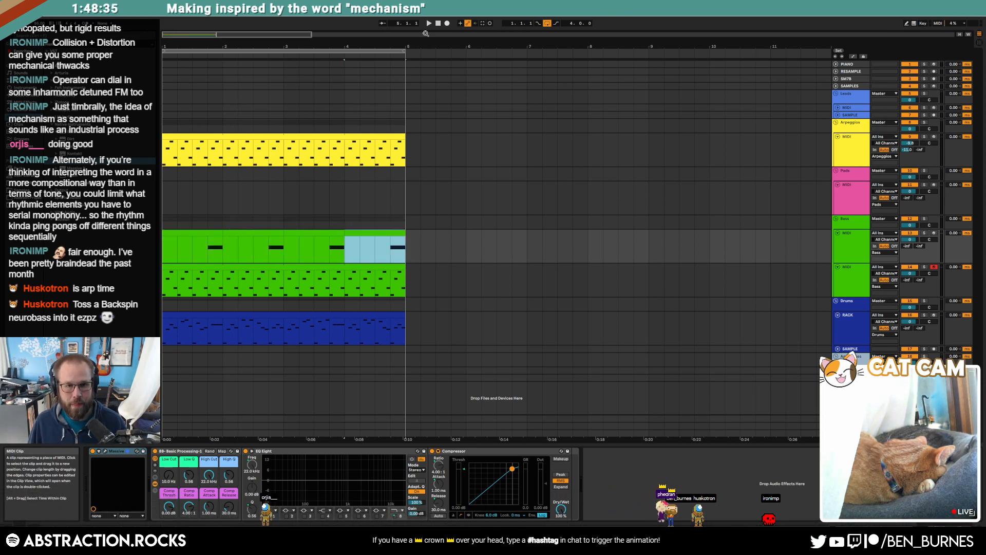
left_click(439, 23)
key("space")
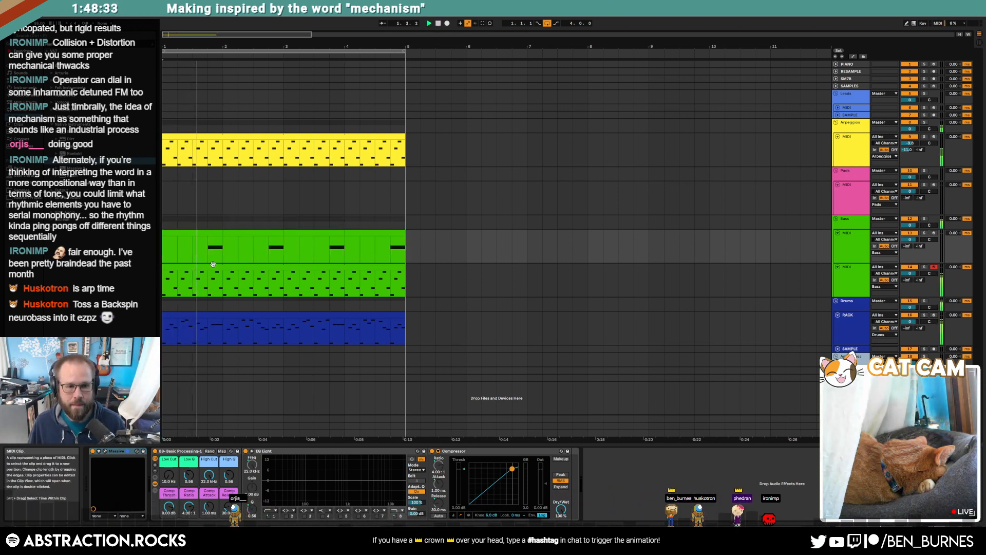
Enable looping on the first one-bar Massive bass clip and extend it to bar 5 over the duplicates.
left_click(213, 233)
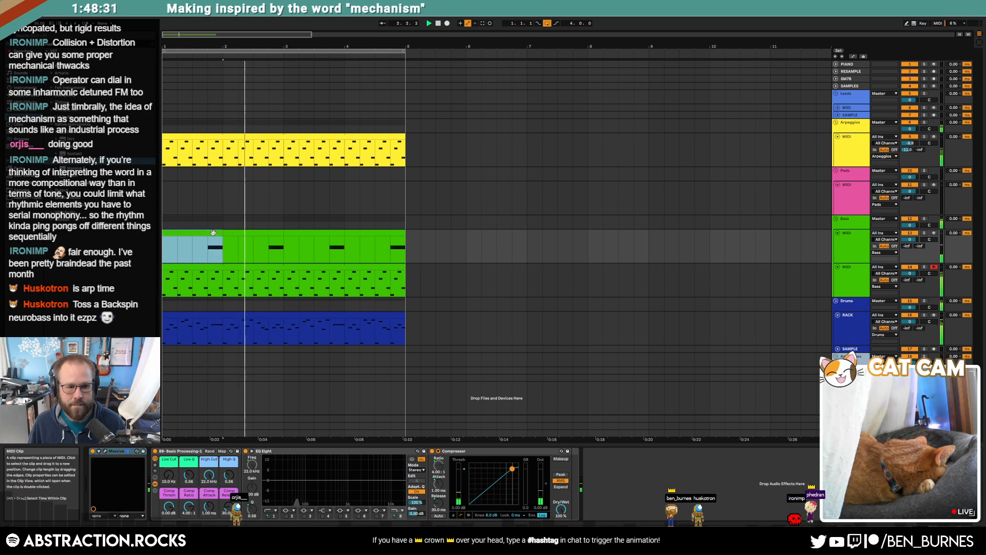
double_click(213, 233)
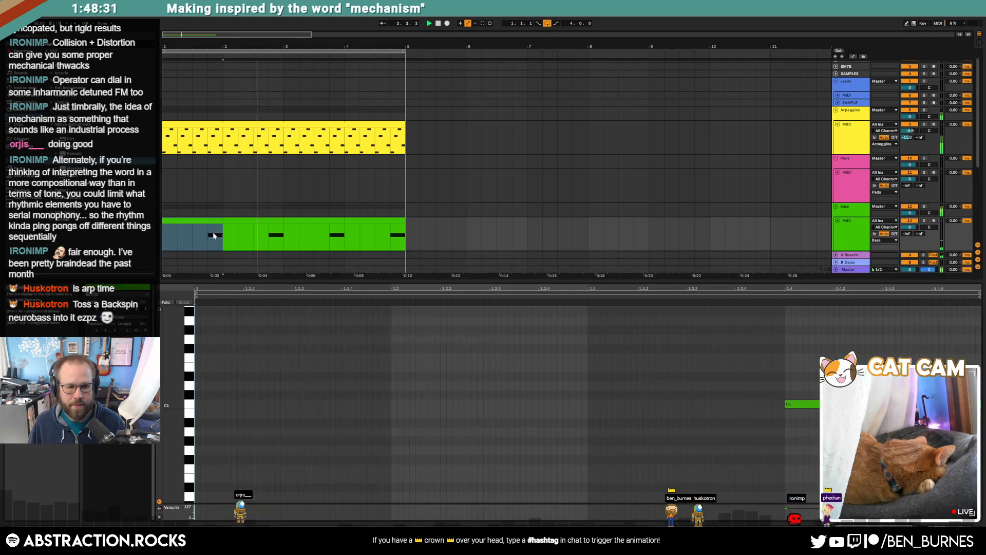
left_click(121, 318)
left_click_drag(222, 221, 405, 242)
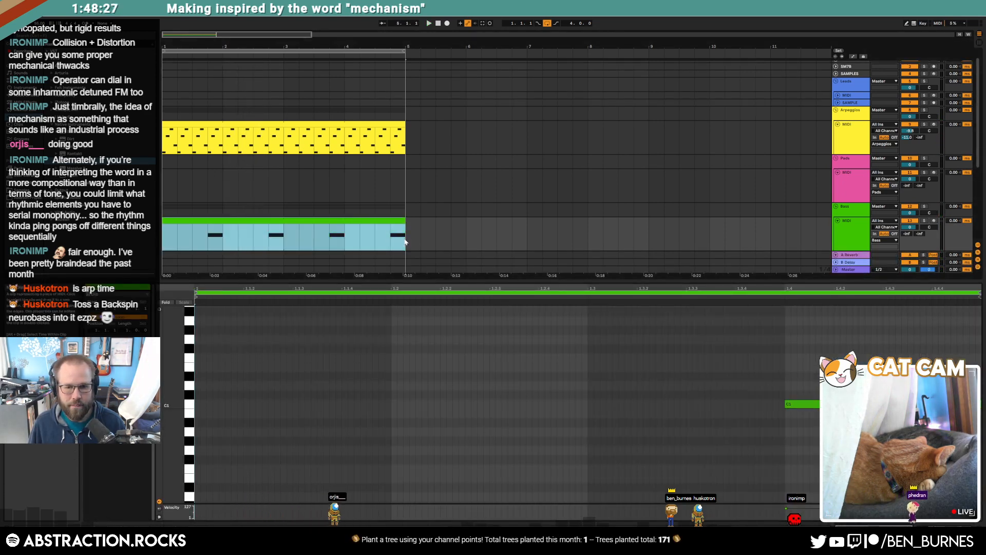
Replace the C1 note on beat 4 of the Massive bass clip with a short C1 at 1.4.3 and play the loop.
left_click(775, 366)
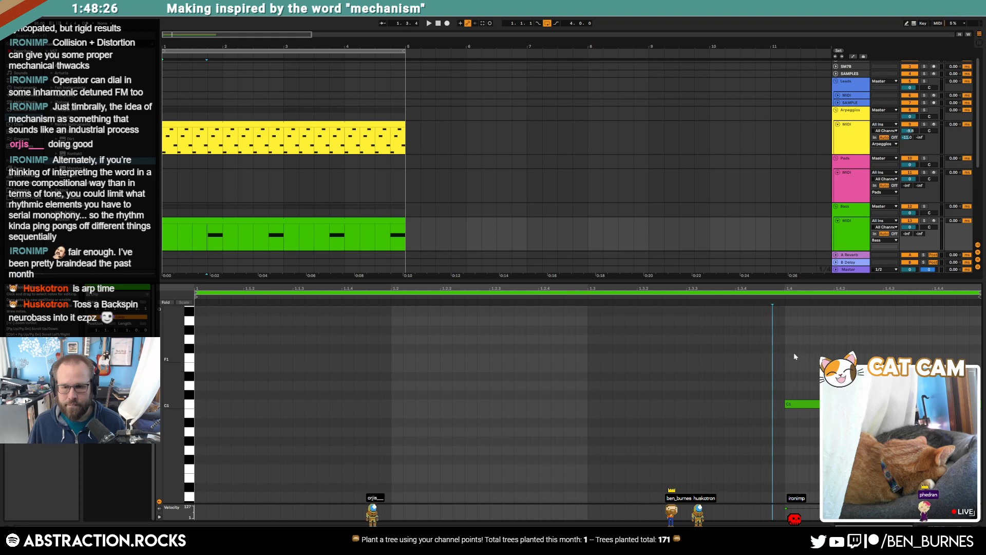
double_click(789, 405)
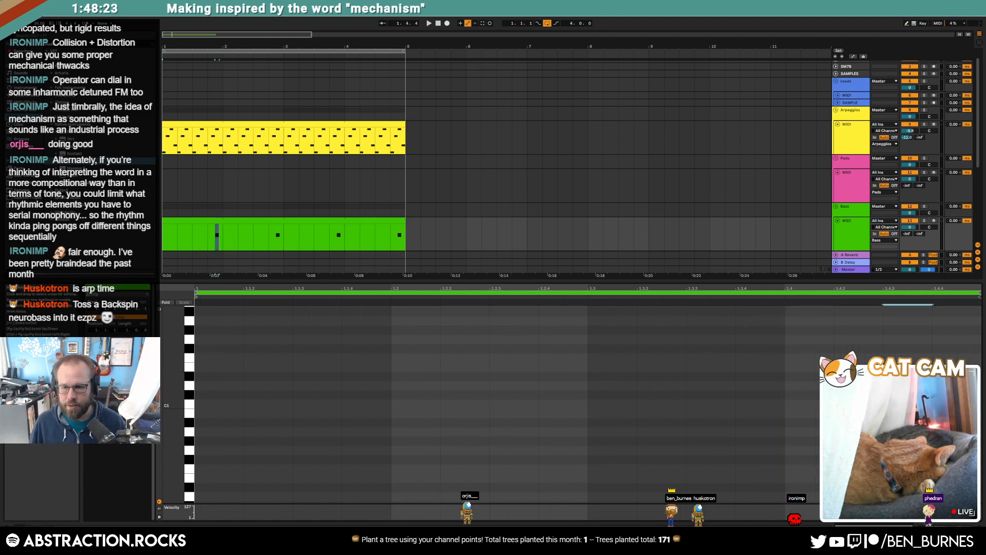
key("space")
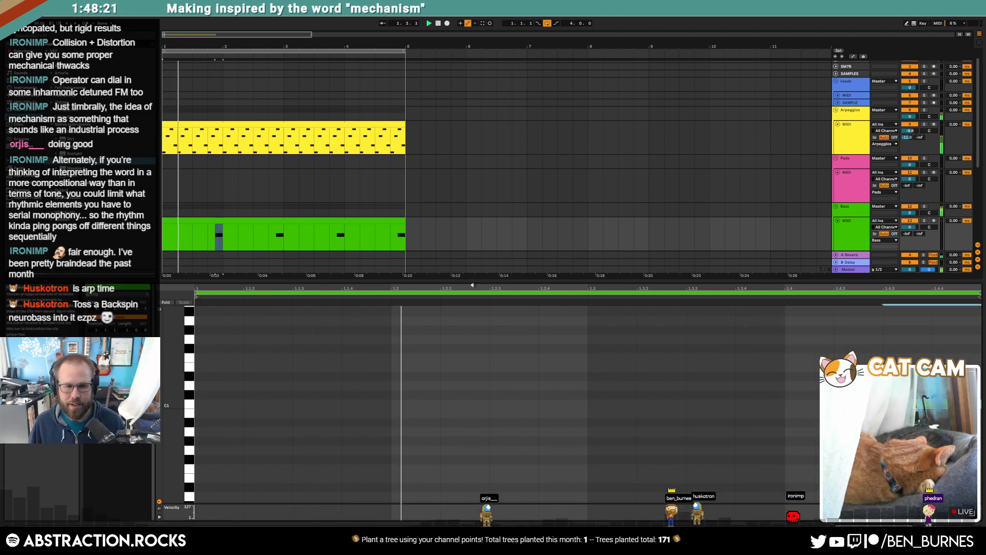
key("shift+Tab")
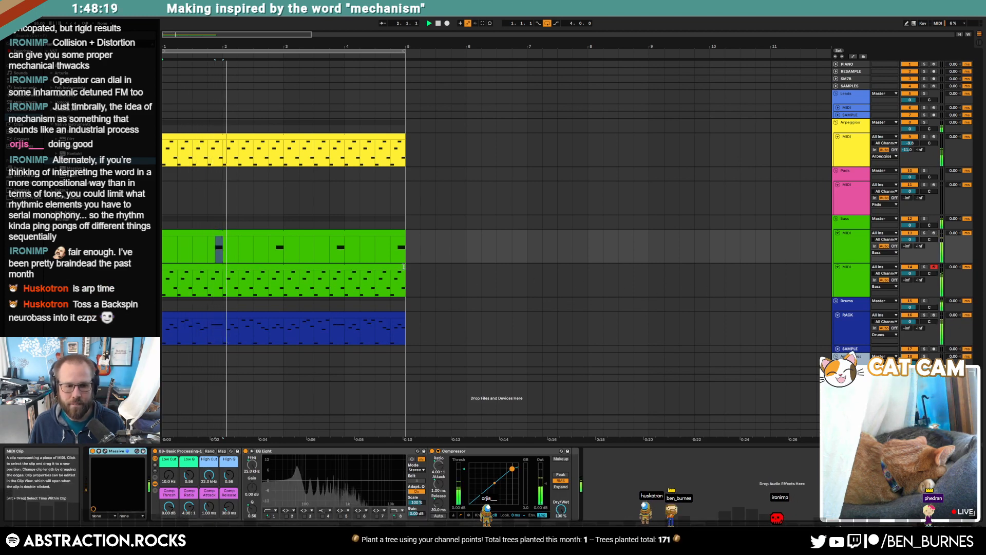
key("space")
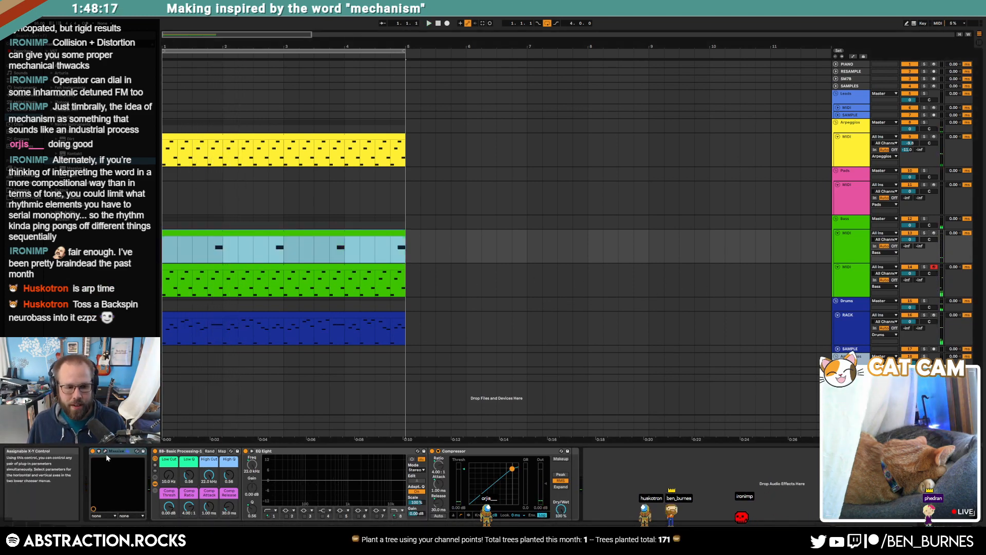
Slightly shorten the attack of Massive's displayed envelope and play the loop from beat 4 of bar 1.
left_click(105, 450)
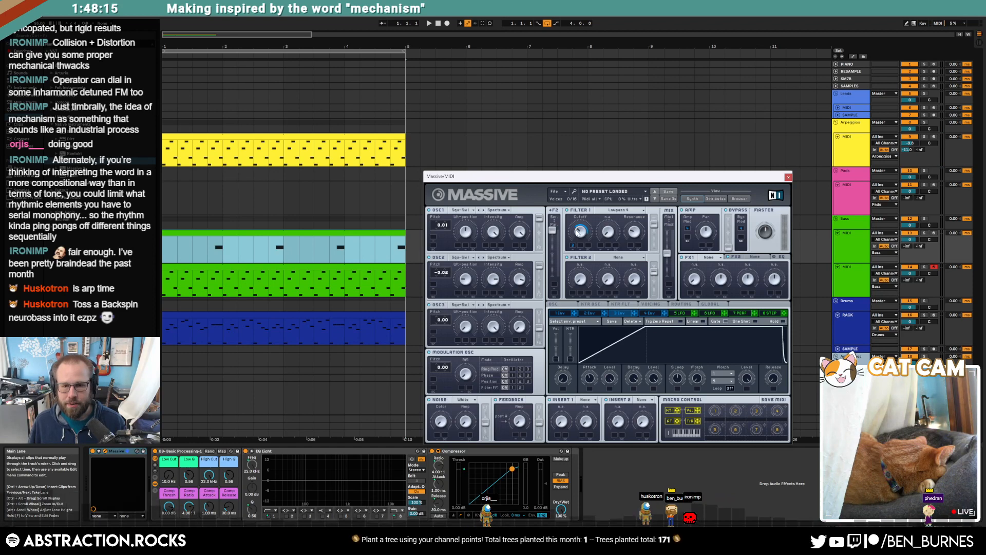
left_click_drag(589, 378, 589, 382)
left_click(197, 248)
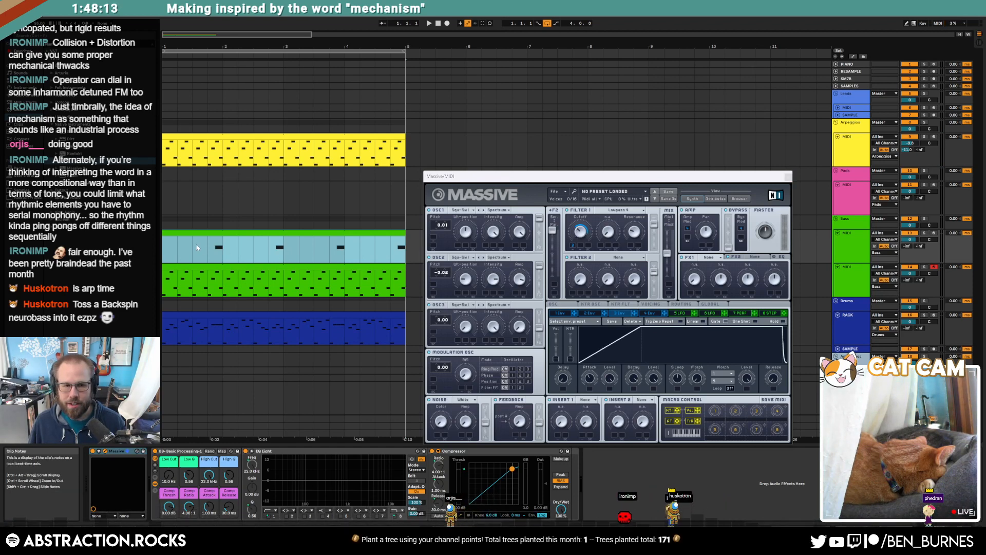
left_click(207, 246)
key("space")
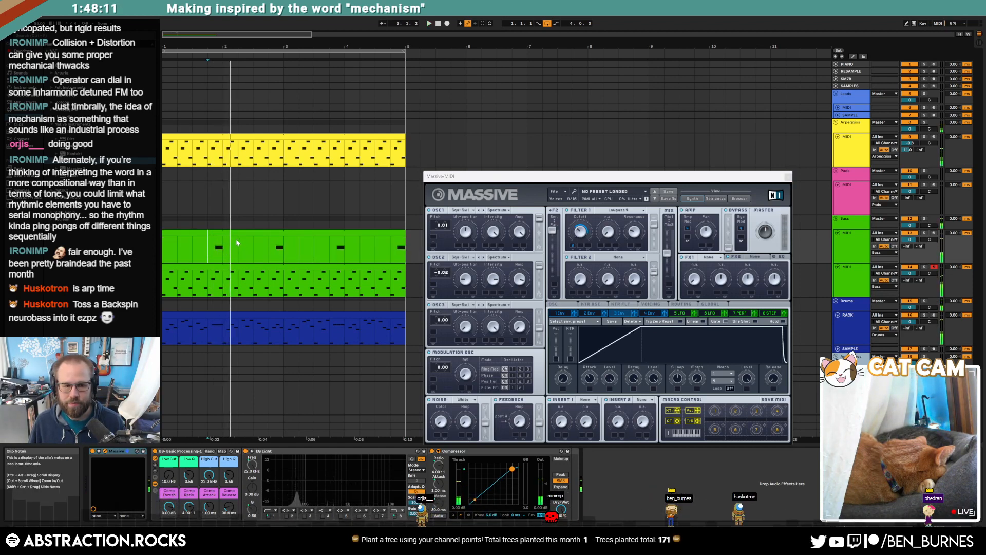
Inspect the Massive bass clip's notes with the synth window closed and replay it from beat 4 of bar 1.
double_click(300, 247)
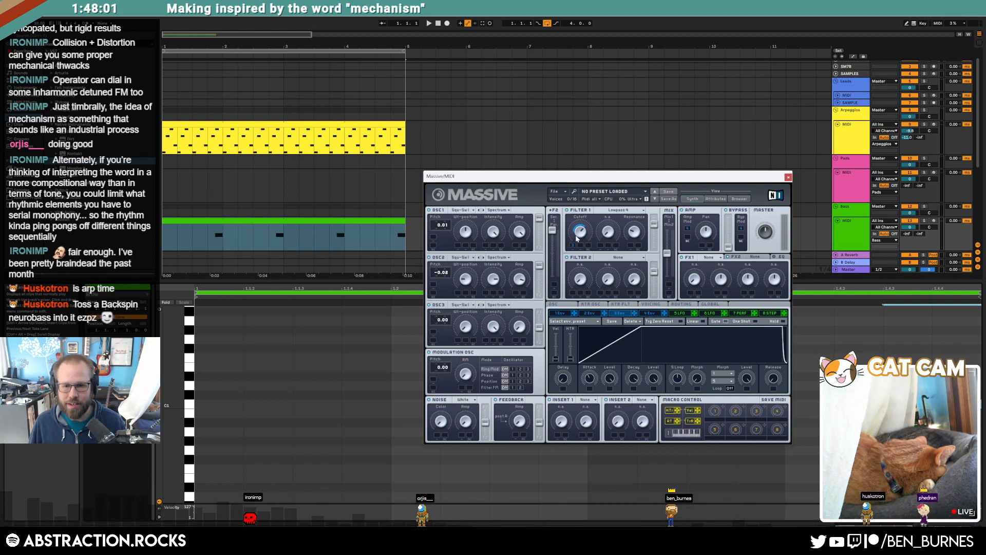
left_click(788, 177)
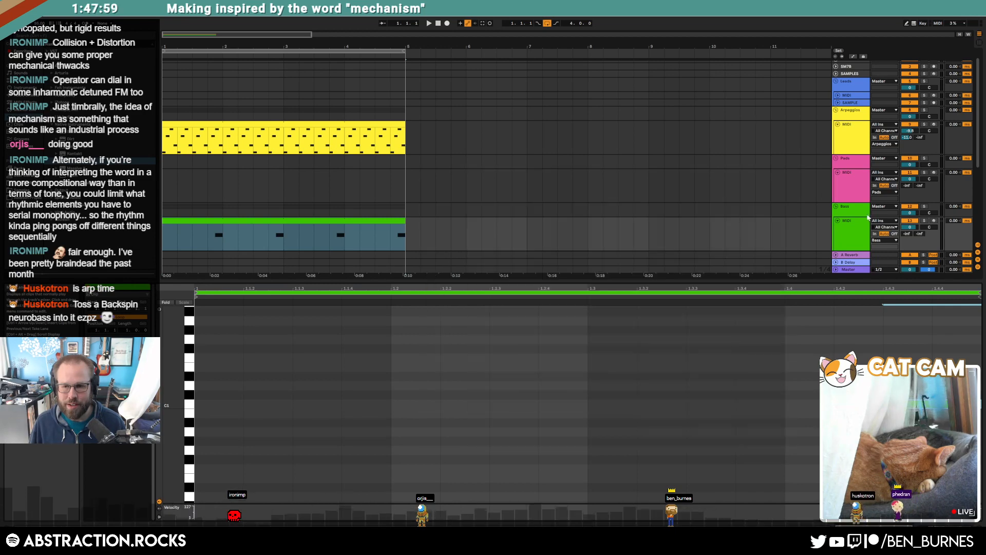
left_click(207, 236)
key("space")
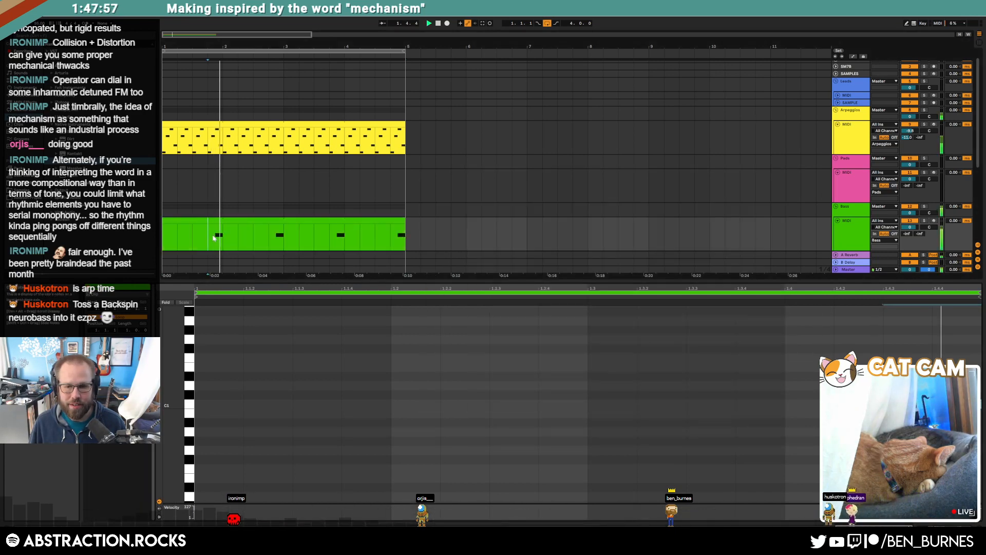
left_click(245, 221)
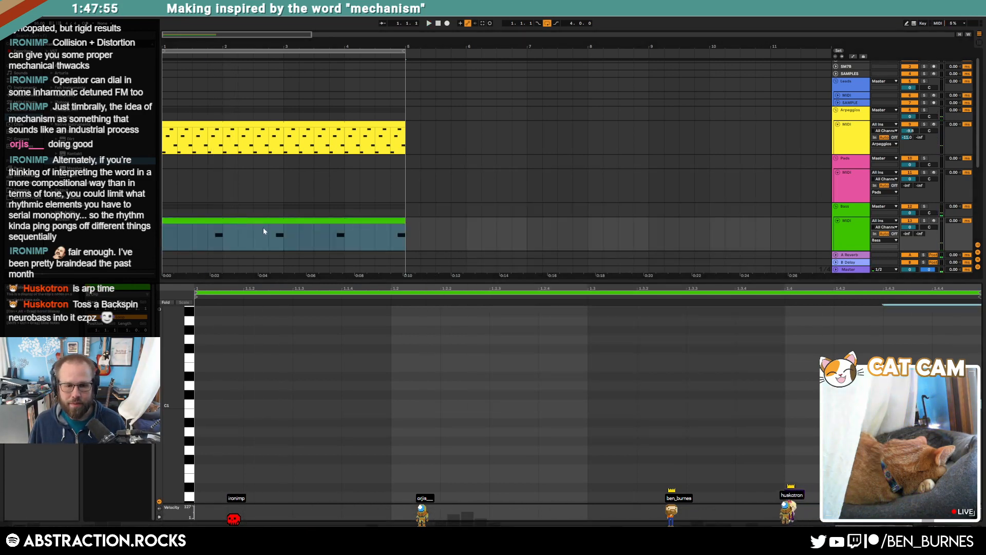
Arm the Massive bass track for recording and lengthen the release of Massive's displayed envelope.
key("shift+Tab")
left_click(105, 450)
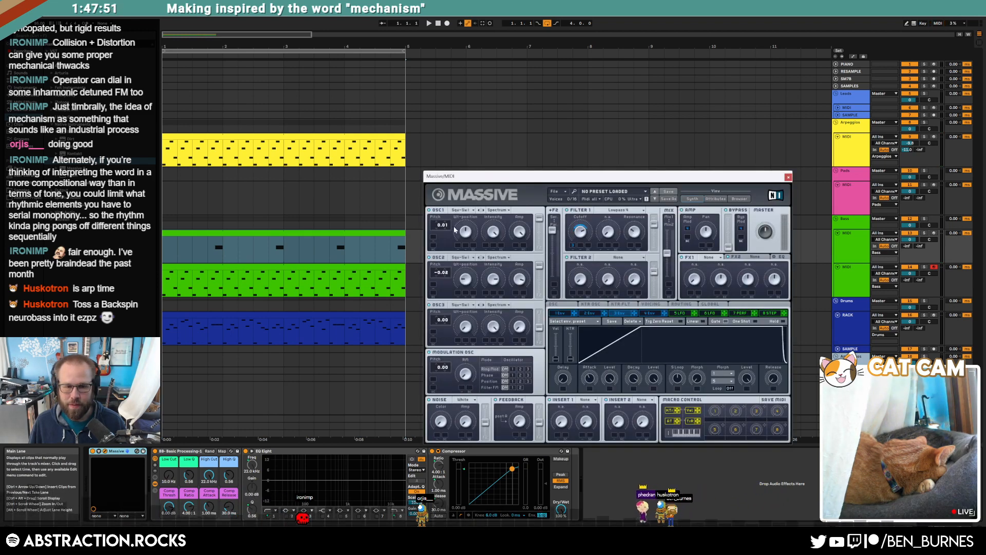
left_click(933, 233)
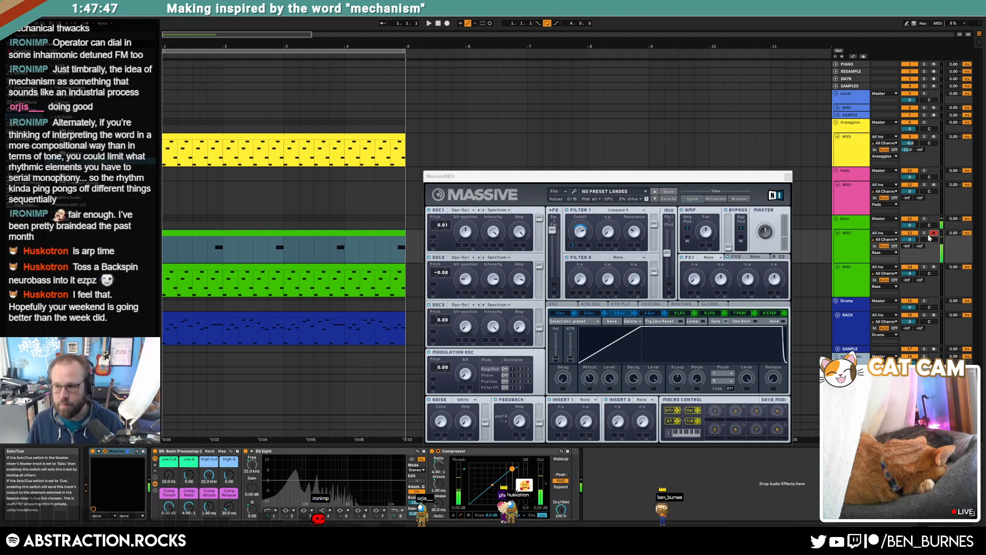
left_click_drag(773, 380, 771, 373)
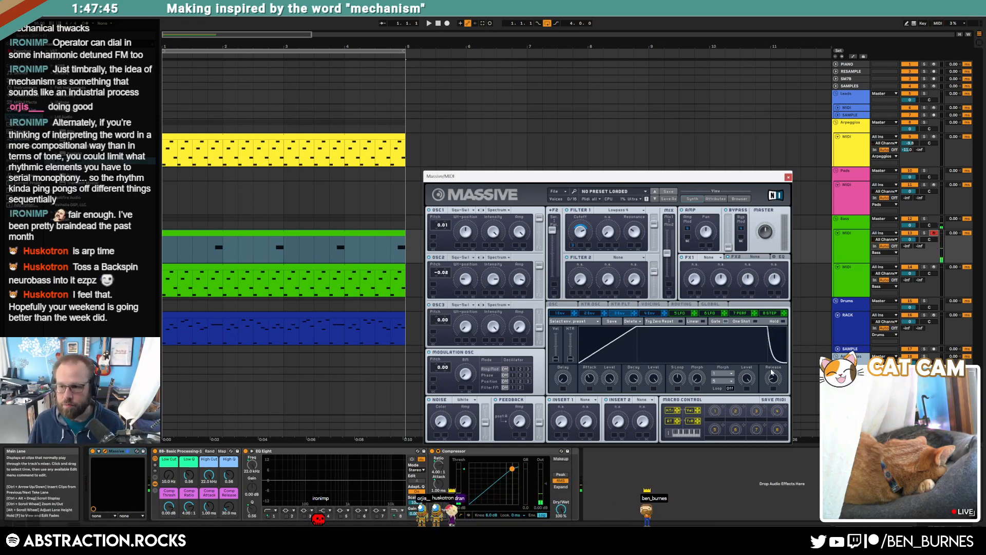
Delete the looped clip from bars 1 to 4 of the Massive bass track.
left_click(908, 284)
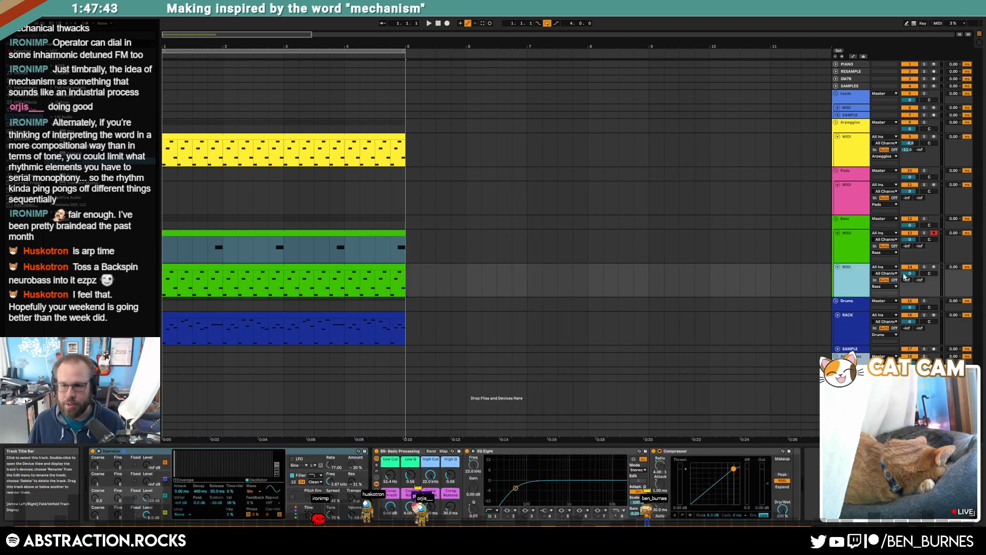
left_click(910, 267)
left_click(342, 235)
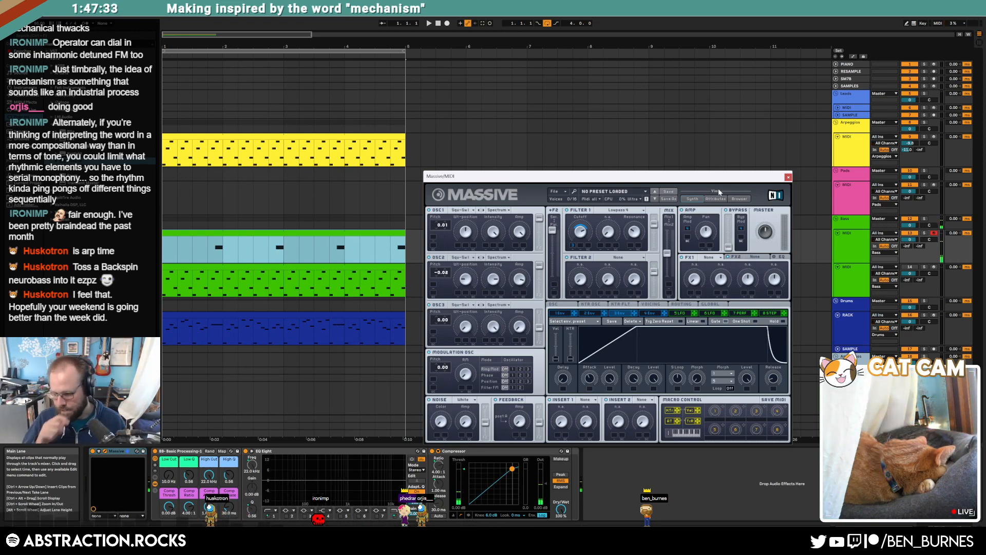
left_click(306, 233)
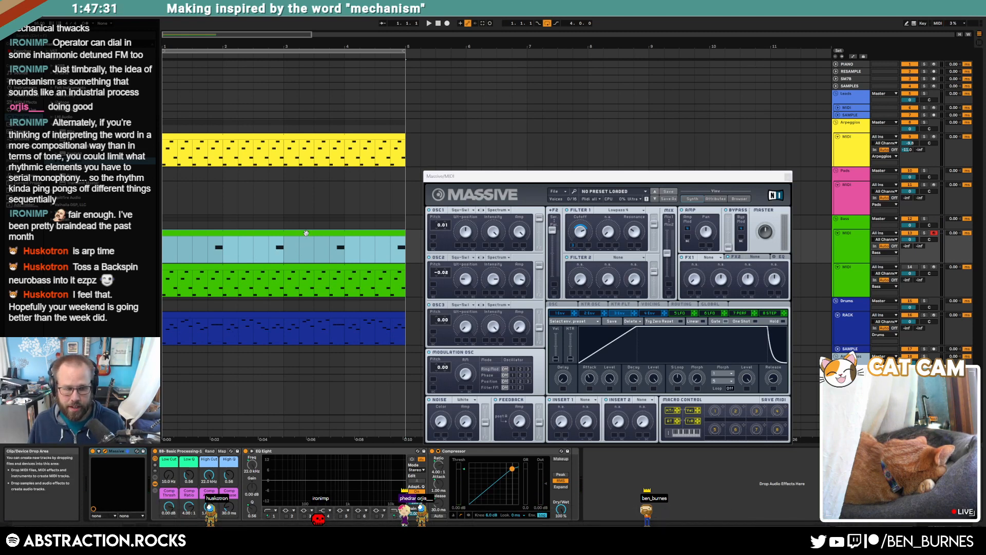
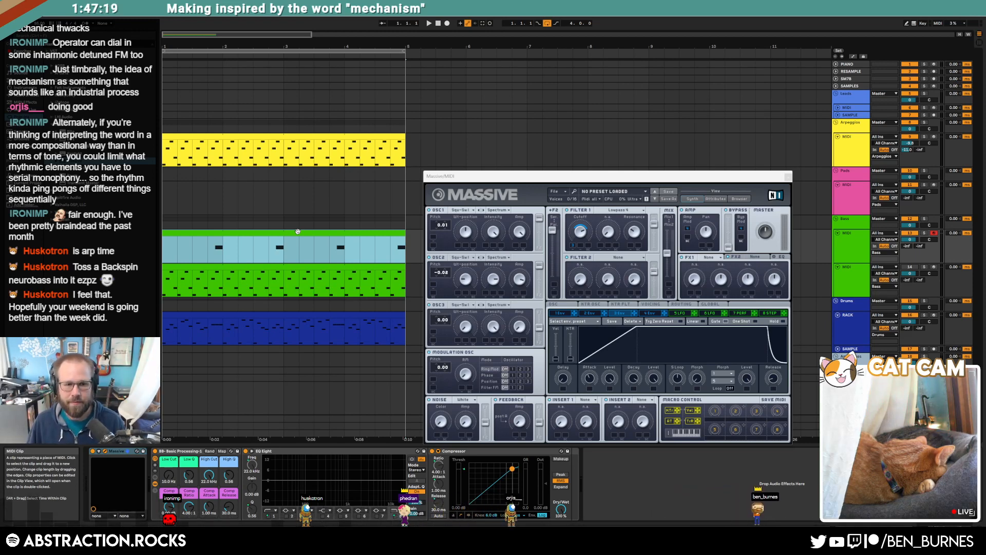
left_click(298, 231)
key("Delete")
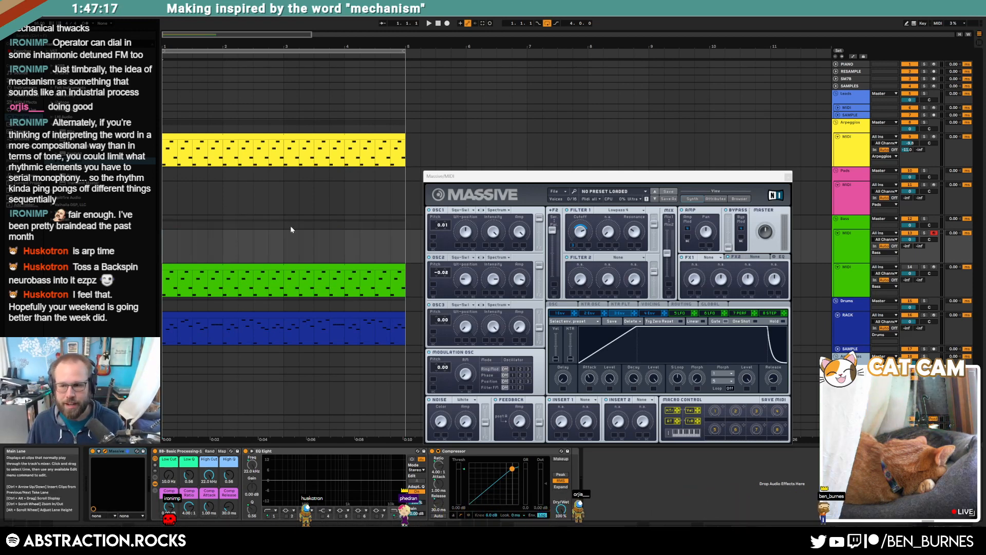
Record three short notes in bar 1 of the Massive bass track and make the clip one full bar long.
left_click(446, 23)
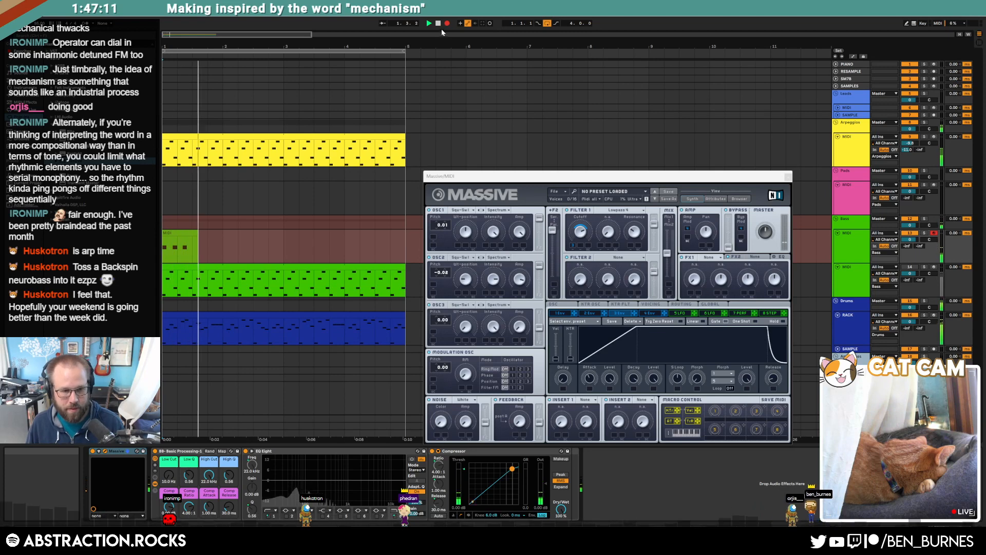
left_click(437, 23)
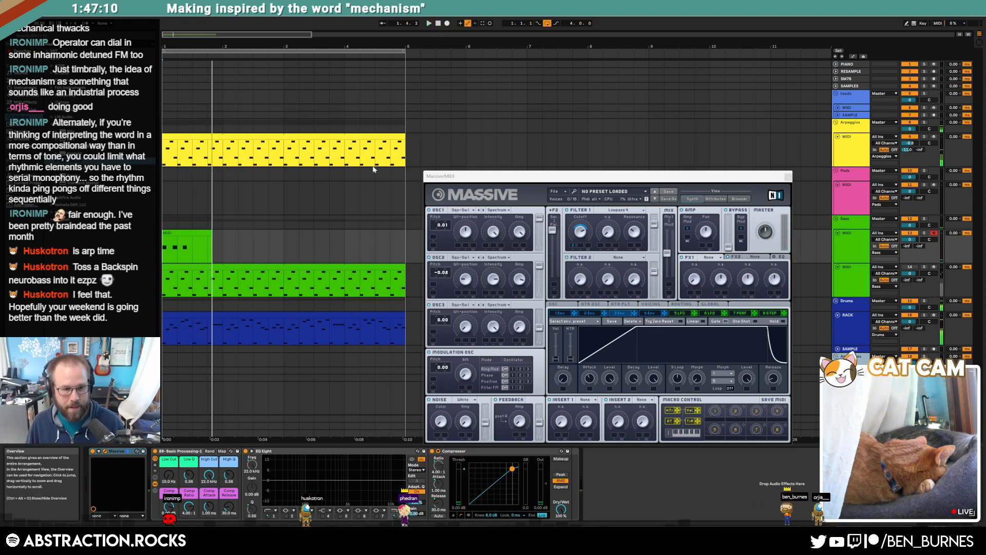
left_click_drag(211, 233, 252, 239)
double_click(217, 235)
key("Delete")
left_click(218, 221)
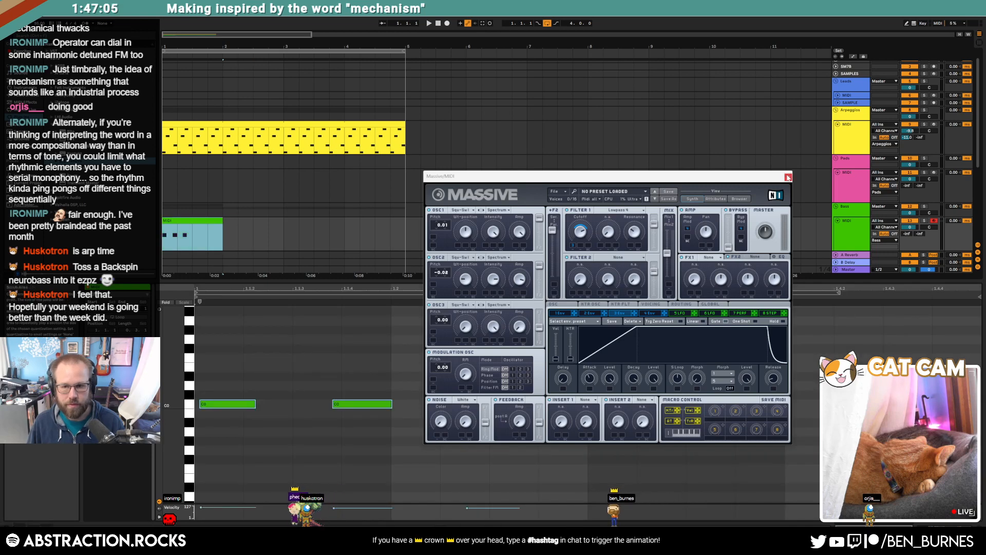
Close Massive and transpose all the recorded bass notes up one octave to C1.
left_click(788, 177)
left_click_drag(694, 404, 101, 467)
key("shift+Up")
left_click(431, 392)
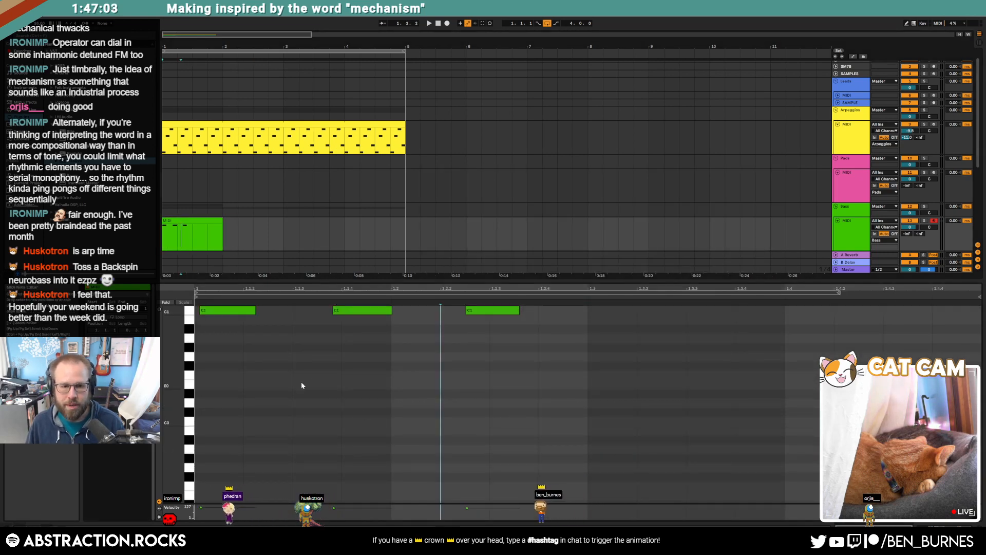
Align the three C1 notes to the grid at 1.1, 1.1.4 and 1.2.3.
scroll(252, 336, "up", 3)
left_click_drag(322, 337, 421, 374)
key("Right")
left_click_drag(452, 335, 503, 393)
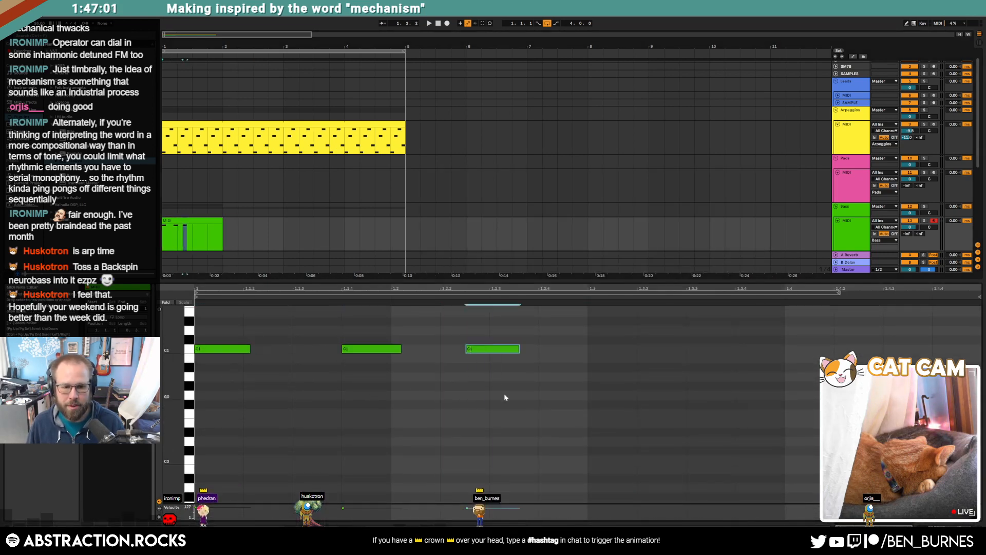
key("Right")
scroll(509, 417, "up", 3)
scroll(510, 422, "up", 2)
left_click(585, 379)
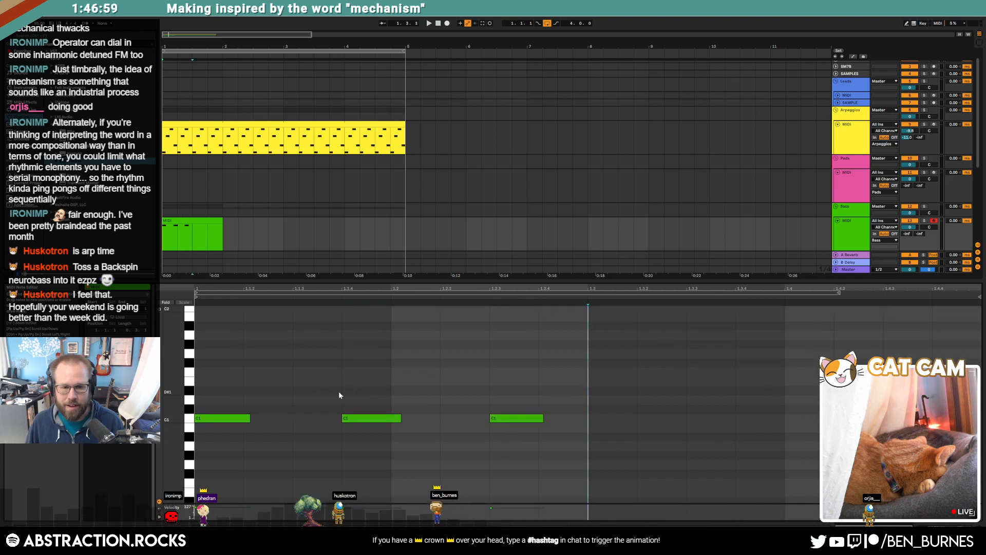
Shorten the three C1 notes so each lasts one sixteenth.
left_click_drag(229, 396, 521, 470)
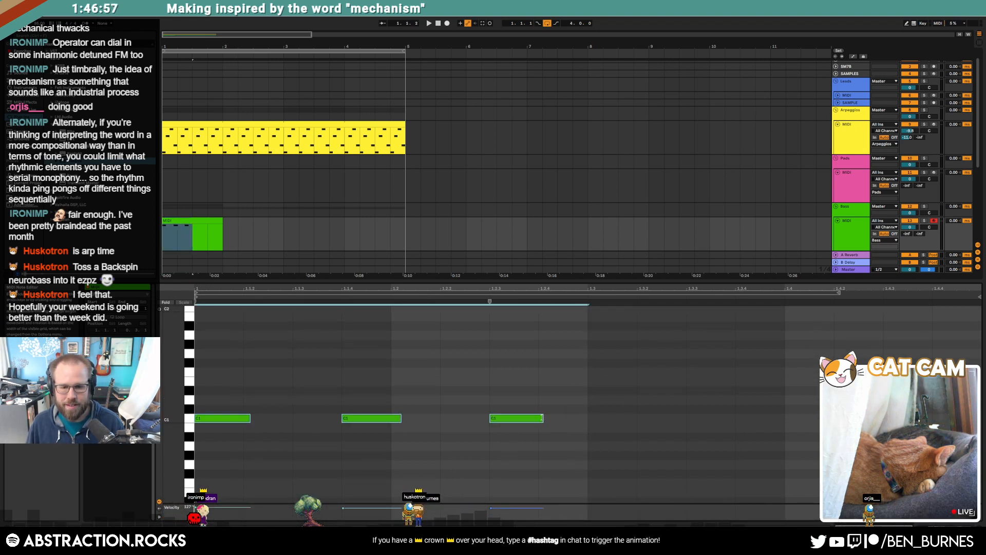
left_click_drag(542, 417, 538, 417)
left_click(375, 417)
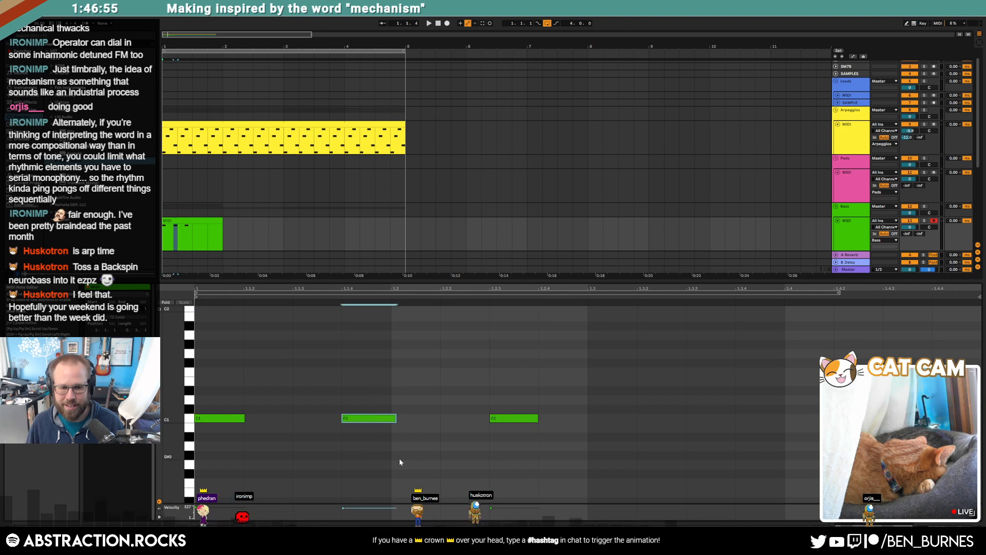
left_click_drag(396, 418, 361, 416)
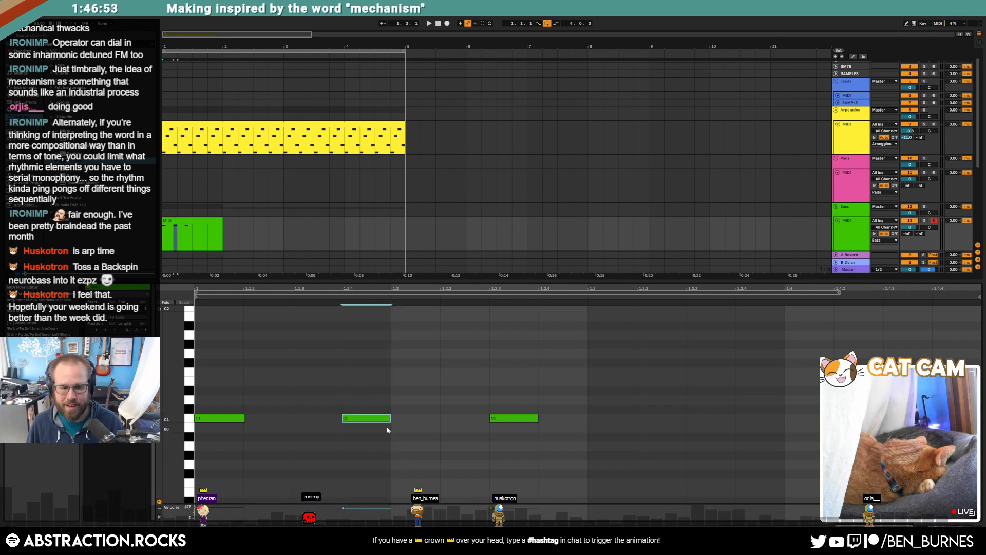
left_click(243, 418)
left_click(441, 403)
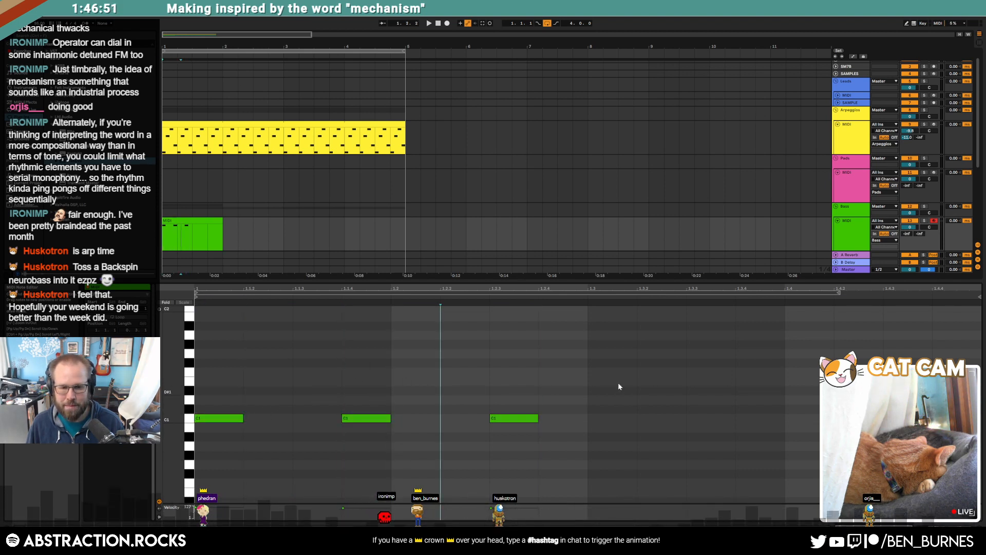
Add G1 notes at 1.3.2 and 1.3.3, shortening the first, plus a D#1 at 1.4 and a longer D1 at 1.4.3.
left_click(648, 350)
double_click(648, 353)
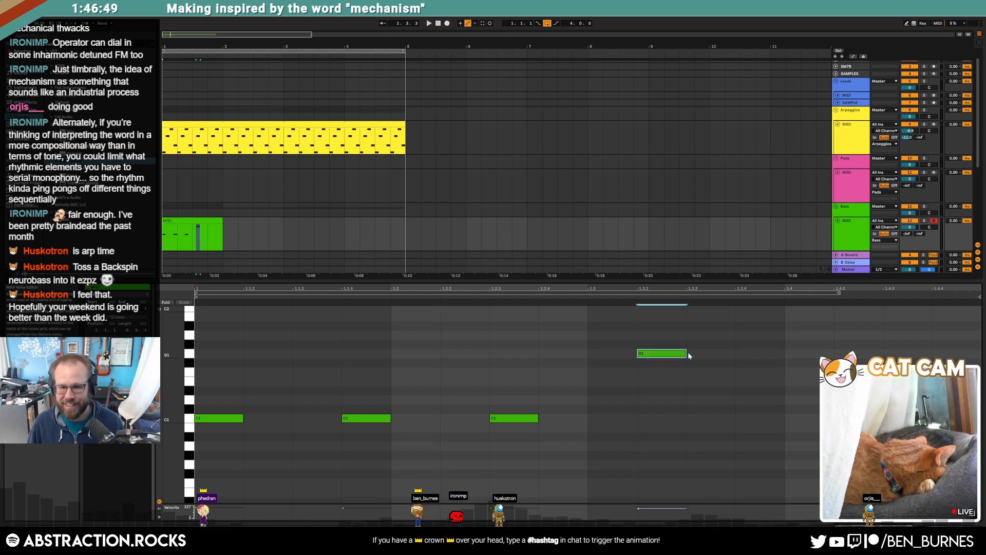
left_click(688, 354)
left_click_drag(685, 355, 656, 354)
double_click(688, 353)
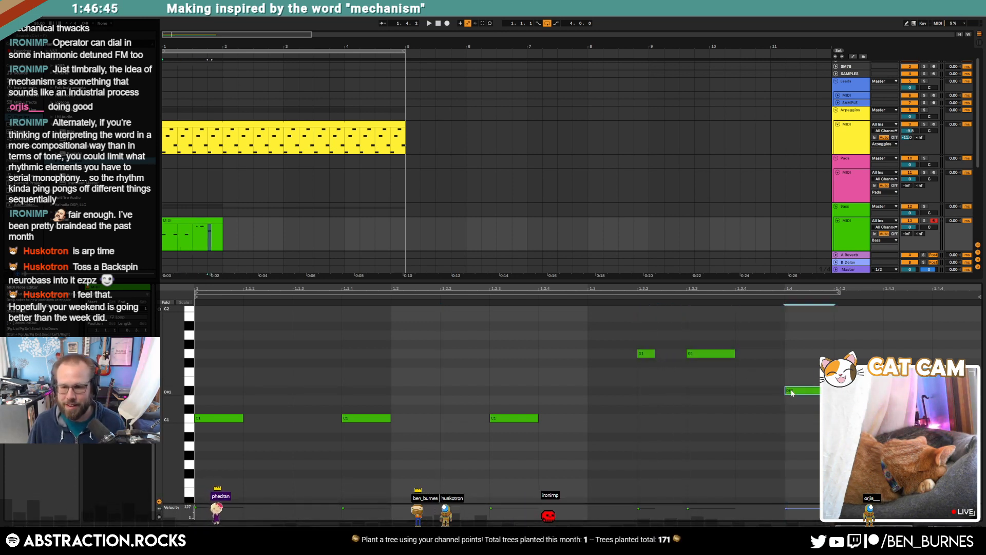
double_click(791, 390)
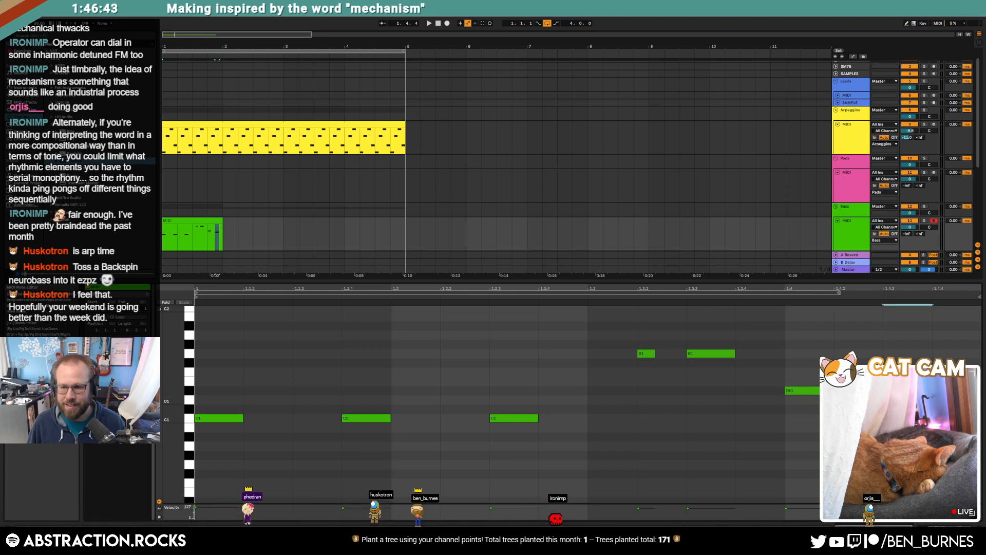
Play the loop and extend the Massive bass clip to bar 3.
key("space")
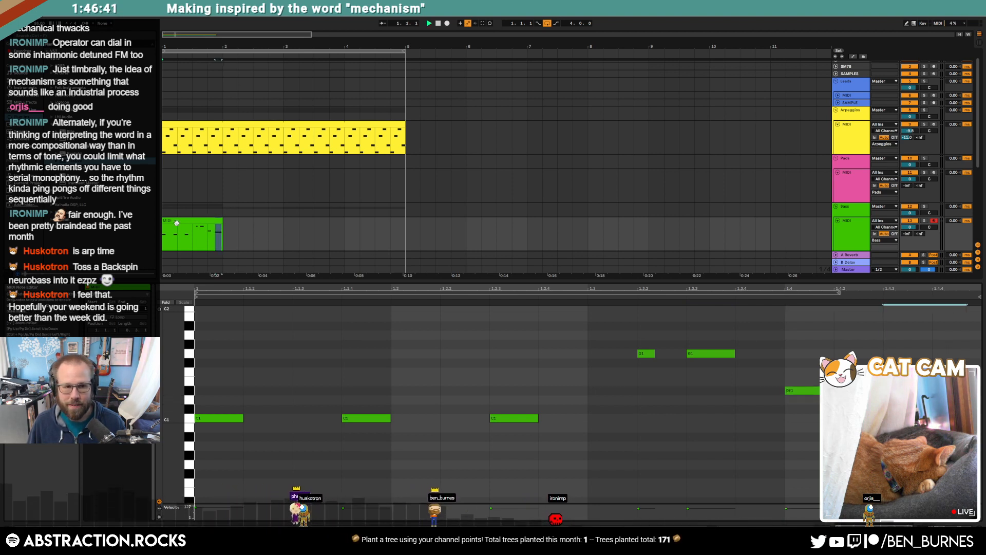
left_click(223, 220)
left_click_drag(236, 221, 283, 221)
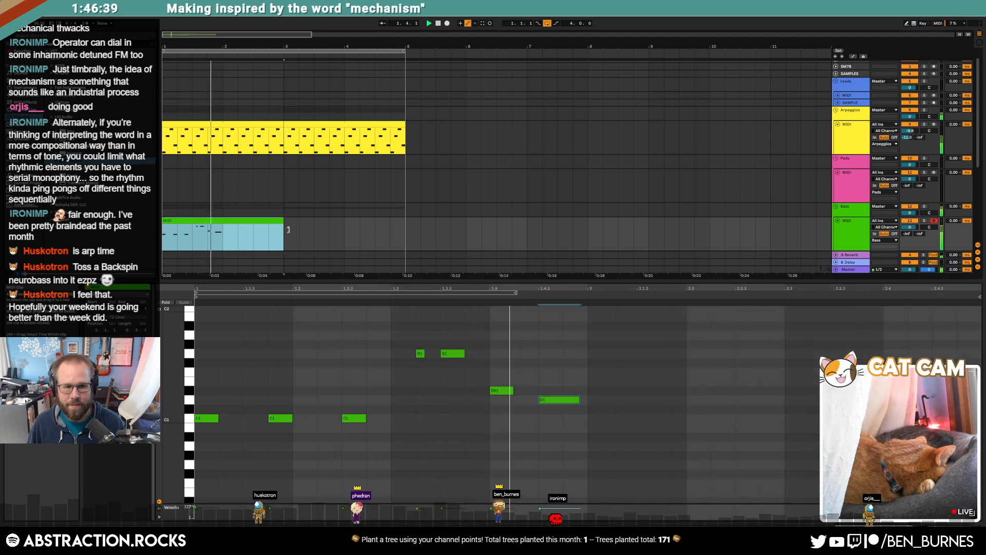
Duplicate the one-bar Massive bass clip to bar 2 and shift the copy's first C1 note one sixteenth later.
key("space")
key("ctrl+d")
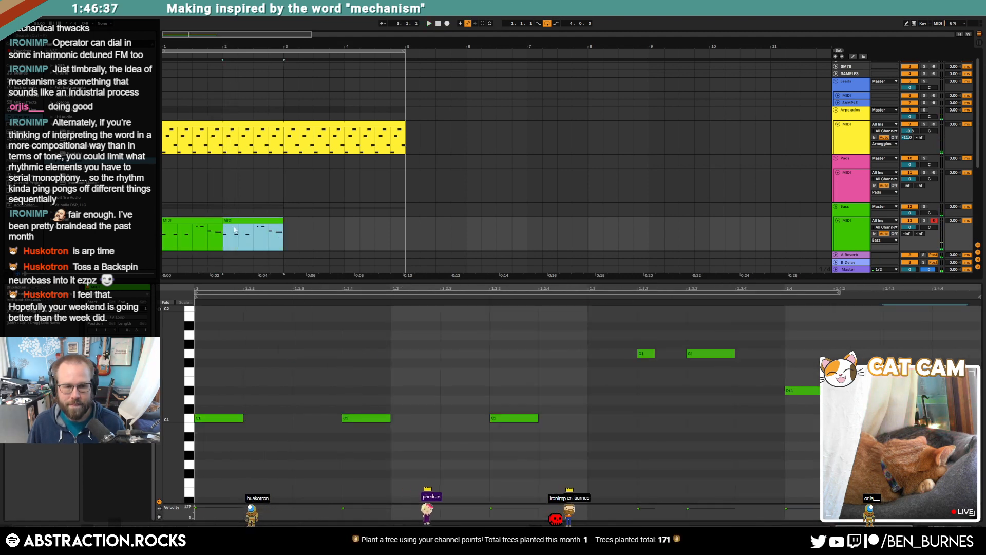
left_click_drag(239, 349, 229, 454)
key("Right")
key("space")
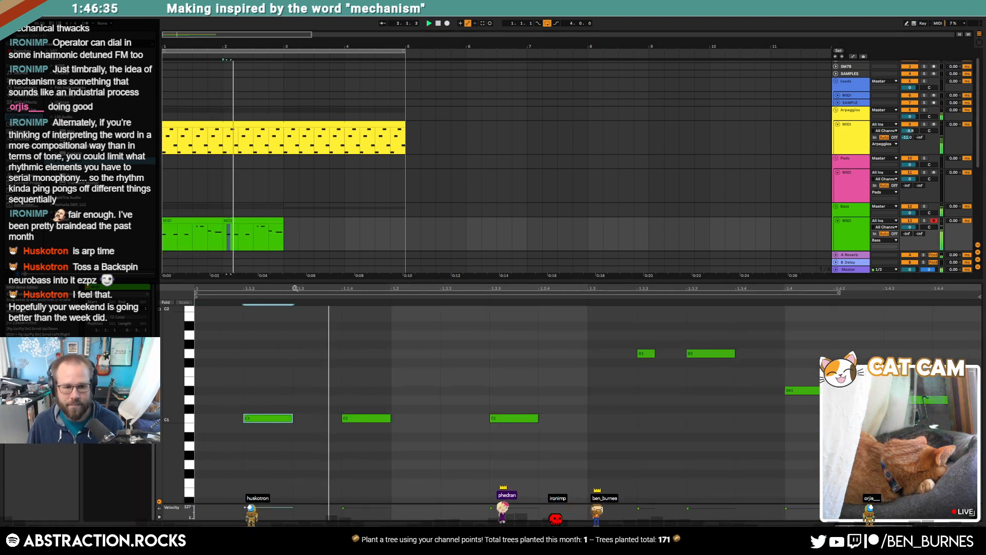
key("space")
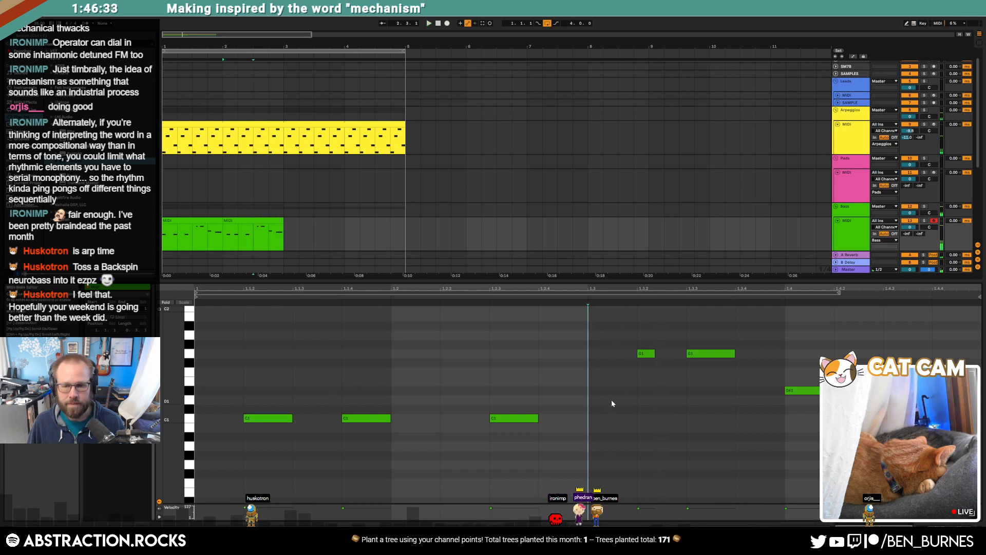
Shift the two G1 notes in the second bass clip one sixteenth later and raise the first of them to G#1.
left_click_drag(631, 335, 730, 389)
key("Right")
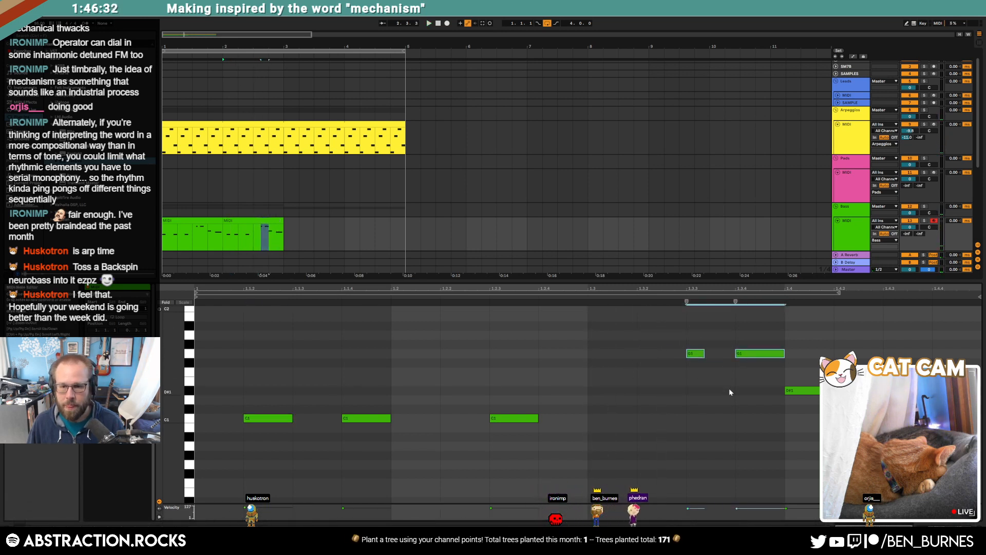
left_click(694, 353)
key("Up")
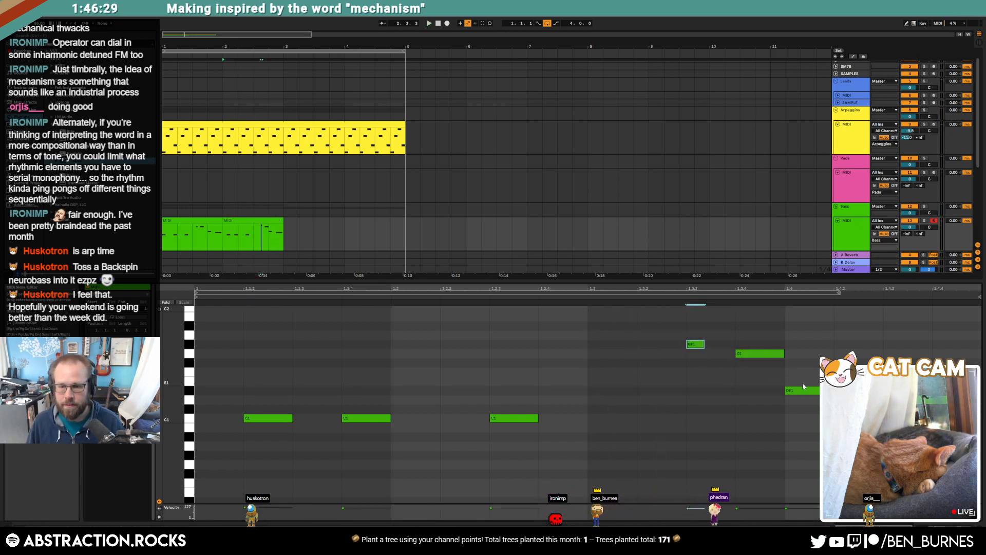
Raise the last note of the second bass clip to C2.
left_click(907, 399)
key("shift+Up")
key("Down")
key("Down")
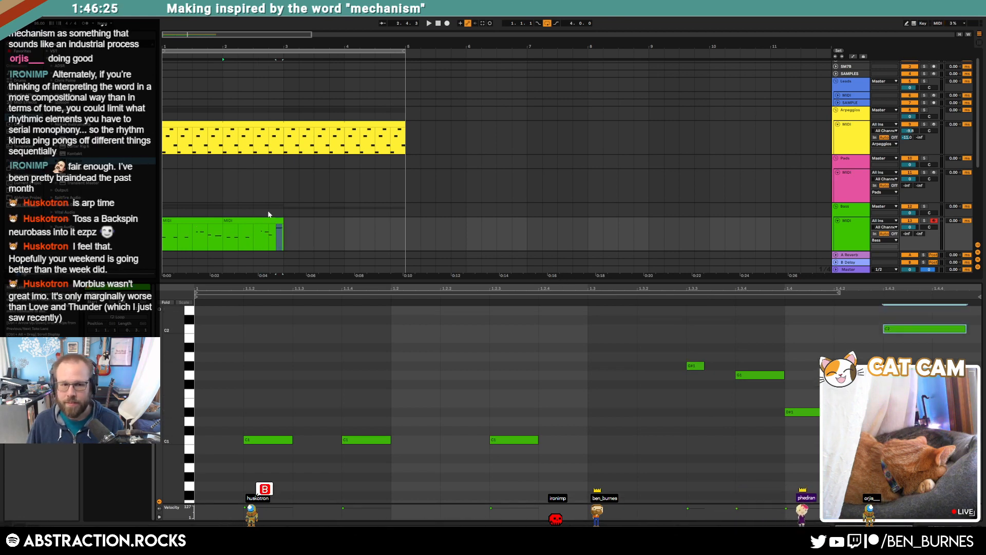
Consolidate the two one-bar Massive bass clips into a single clip and duplicate it to bar 3.
left_click(254, 212)
left_click(241, 220)
left_click(214, 221, "shift")
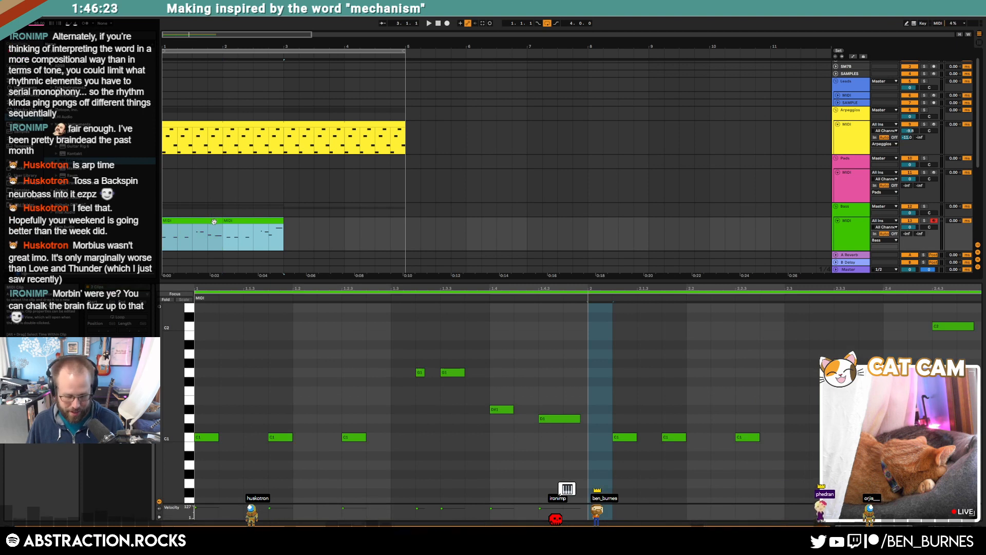
key("ctrl+j")
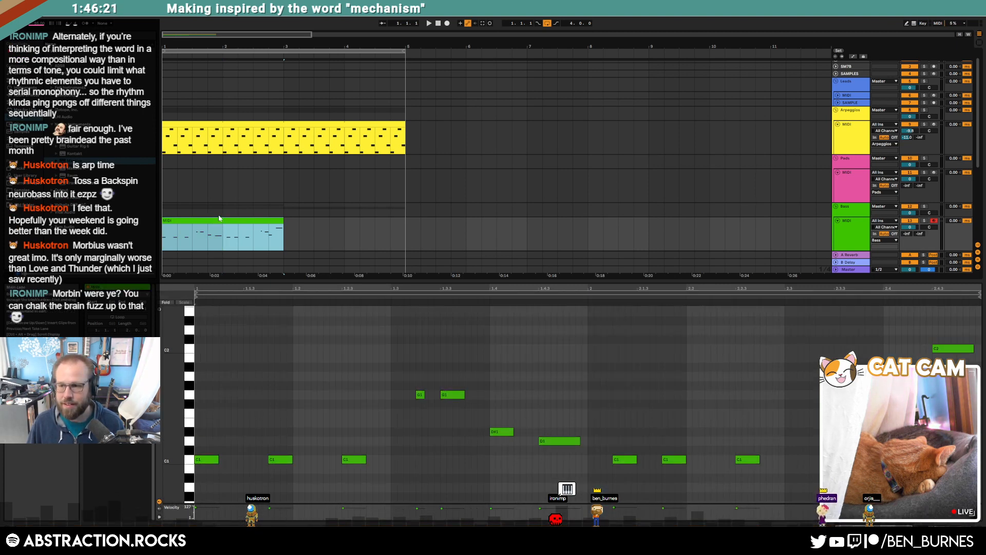
key("ctrl+d")
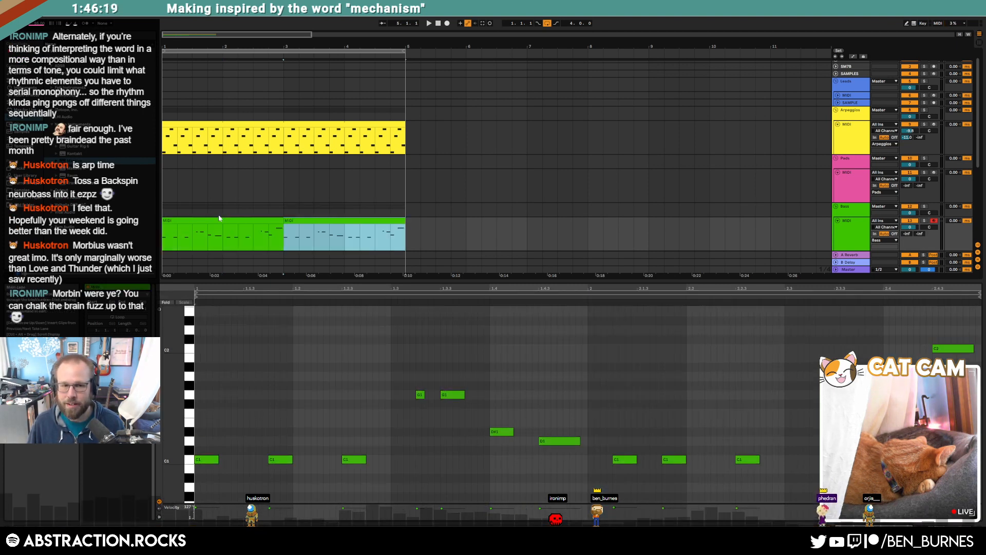
Play the four-bar loop from the start with all the tracks in view.
left_click(439, 24)
key("space")
key("shift+Tab")
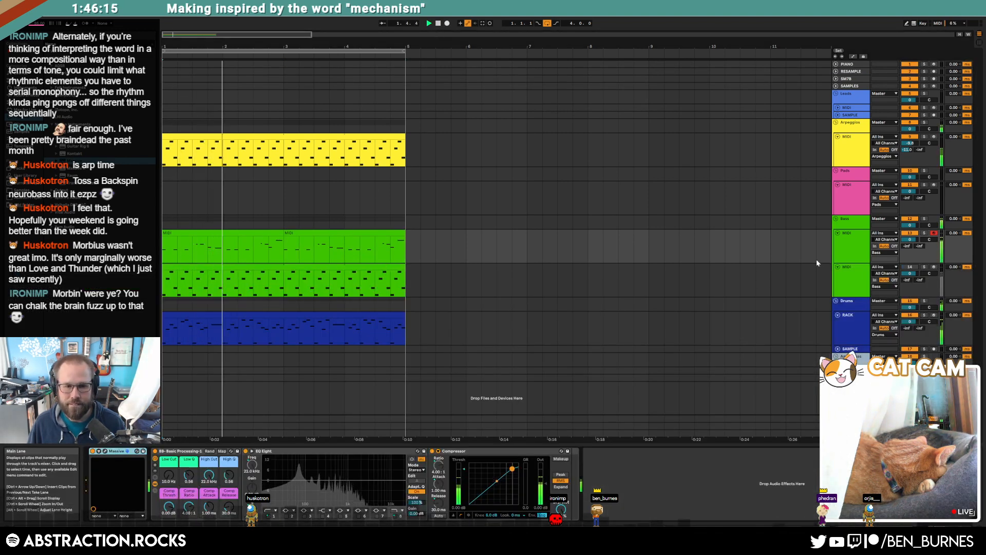
Lower the final C2 note of the first two-bar bass clip and duplicate the clip over the copy at bar 3.
left_click(275, 233)
double_click(276, 234)
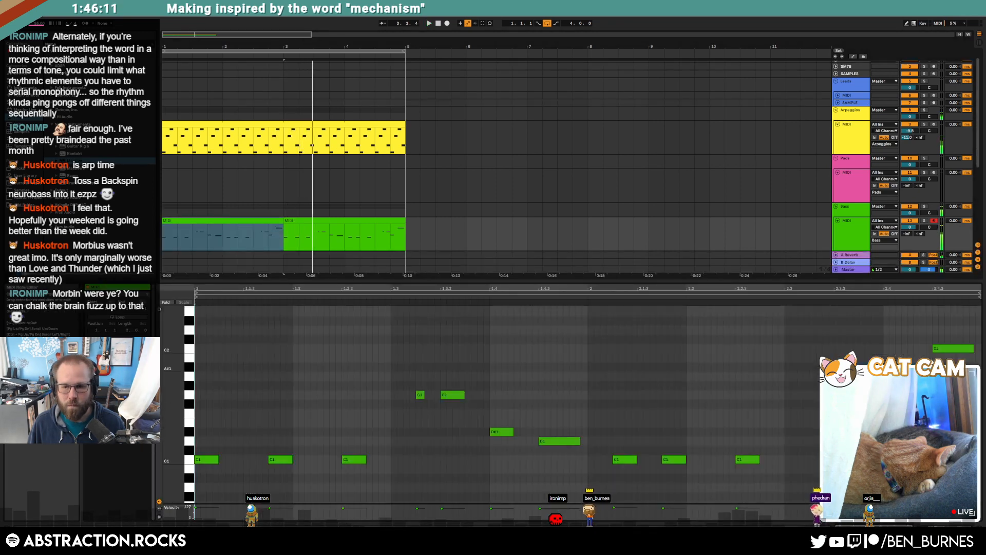
left_click_drag(933, 327, 935, 359)
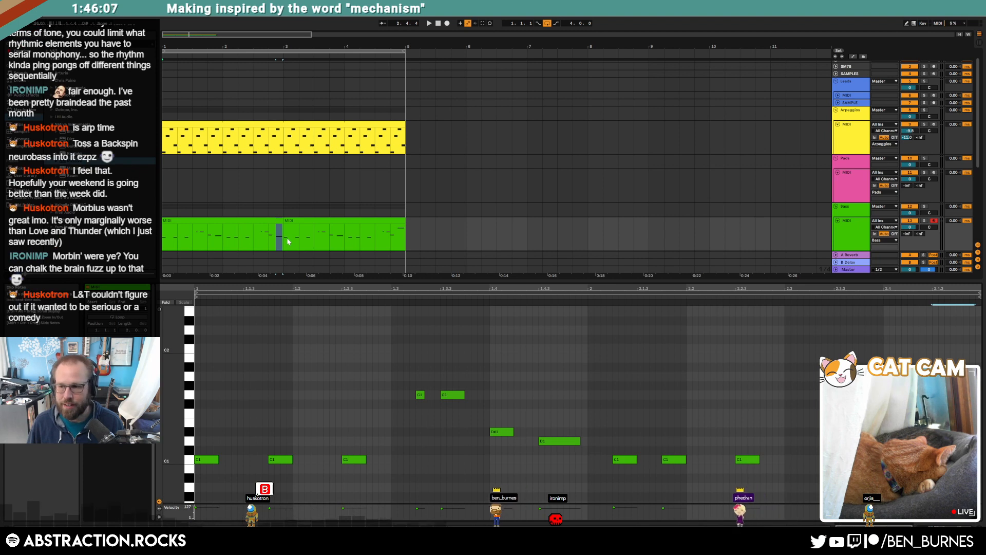
left_click(246, 221)
key("ctrl+d")
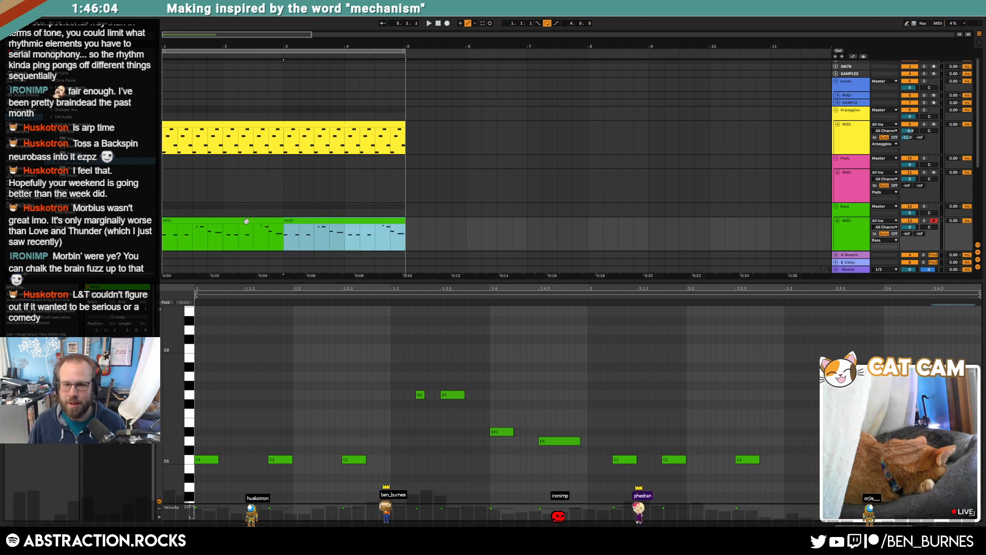
Delete the Operator bass clip from the lower bass track and play the loop without it.
scroll(312, 221, "down", 2)
left_click(310, 224)
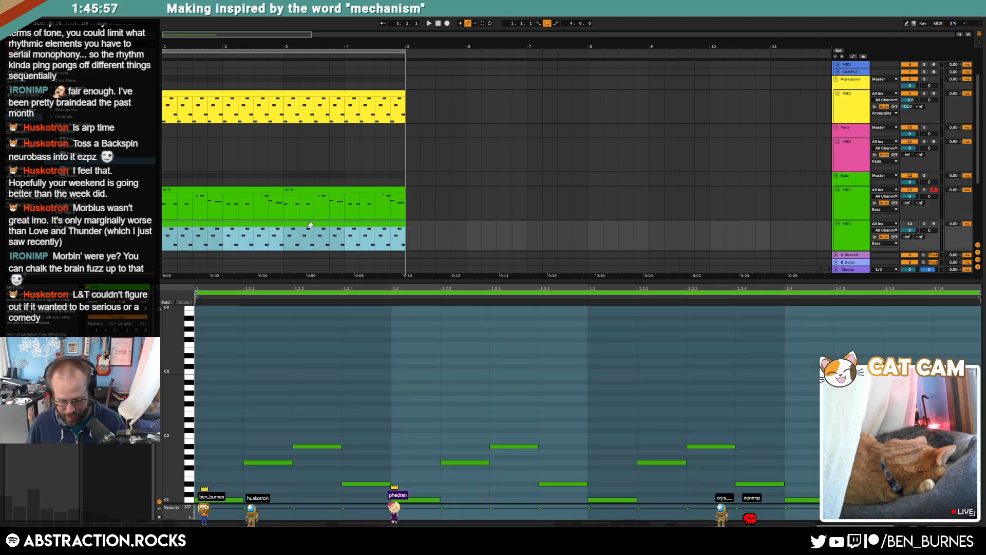
key("Delete")
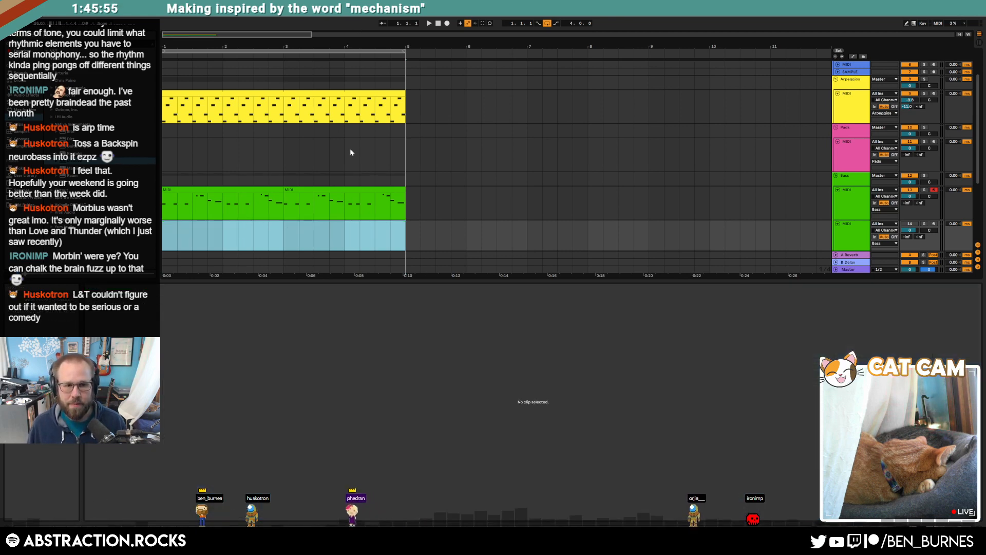
key("shift+Tab")
left_click(406, 250)
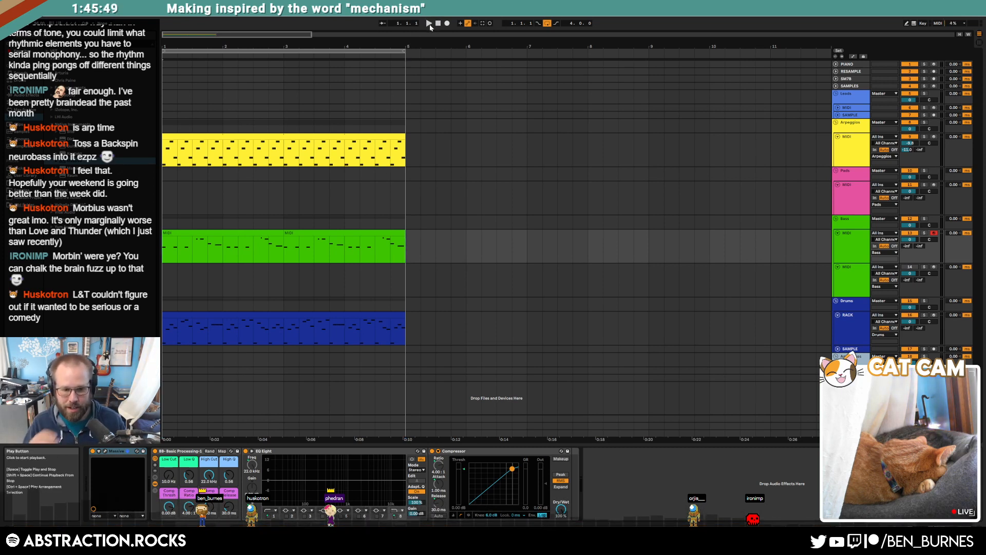
key("space")
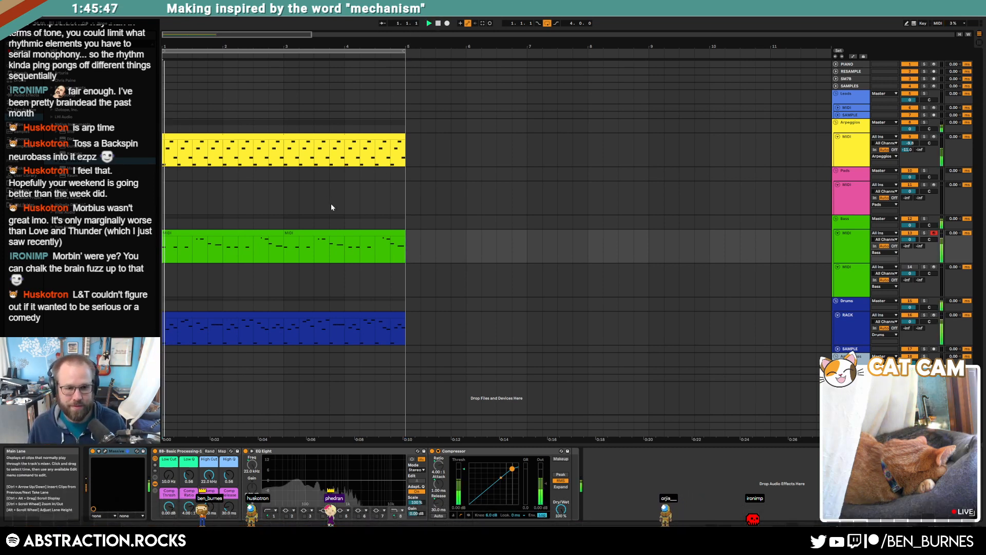
Extend the first Massive bass clip to bar 5 and split it at bar 3.
double_click(253, 233)
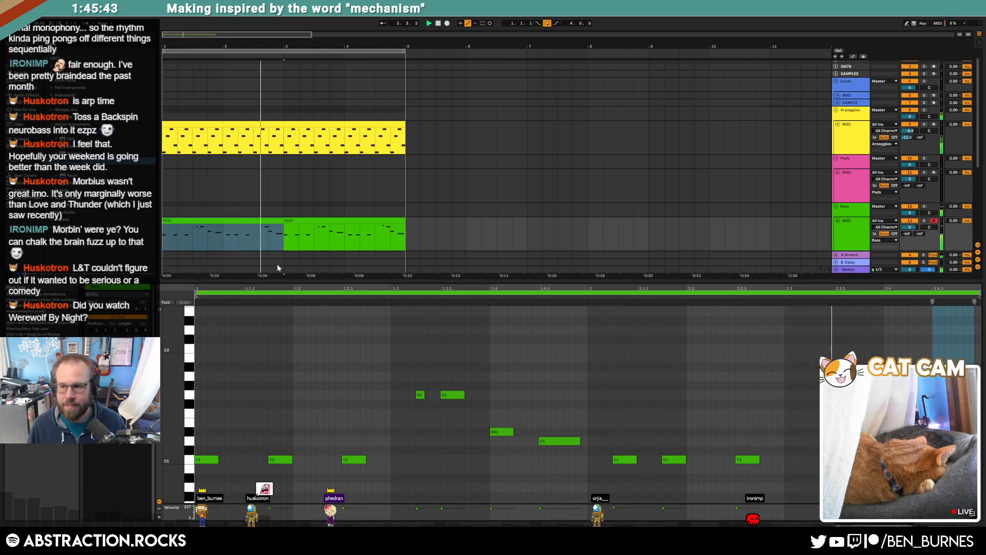
left_click_drag(282, 223, 405, 238)
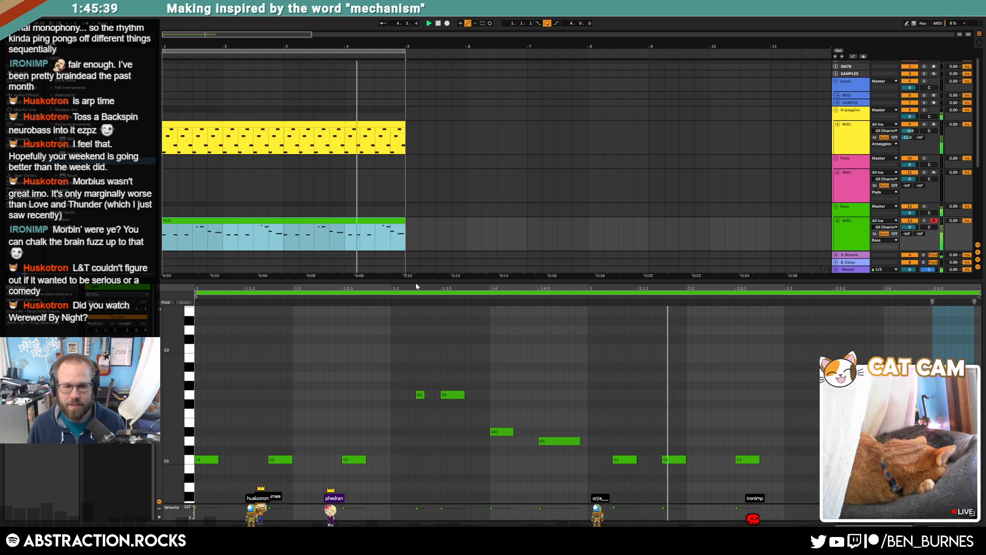
key("shift+Tab")
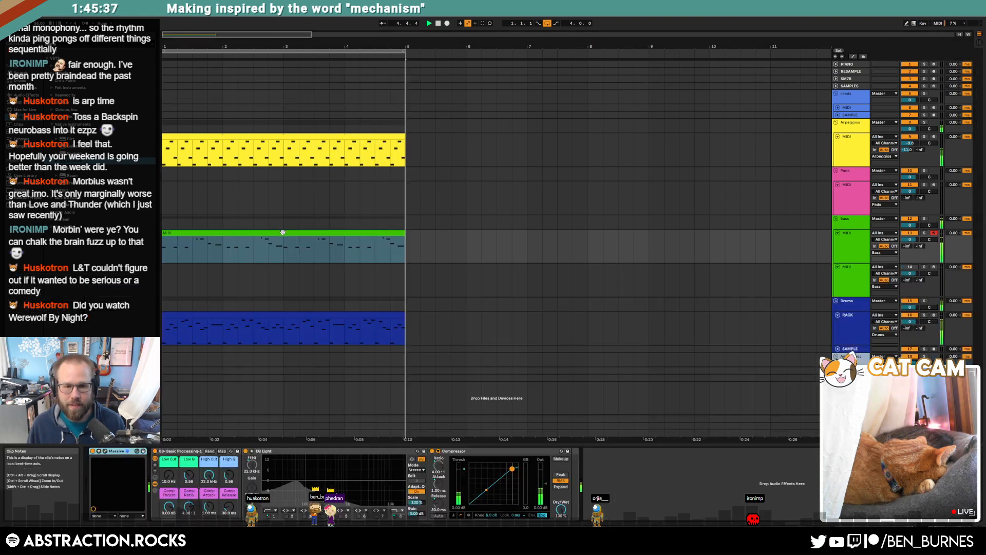
left_click_drag(286, 245, 404, 256)
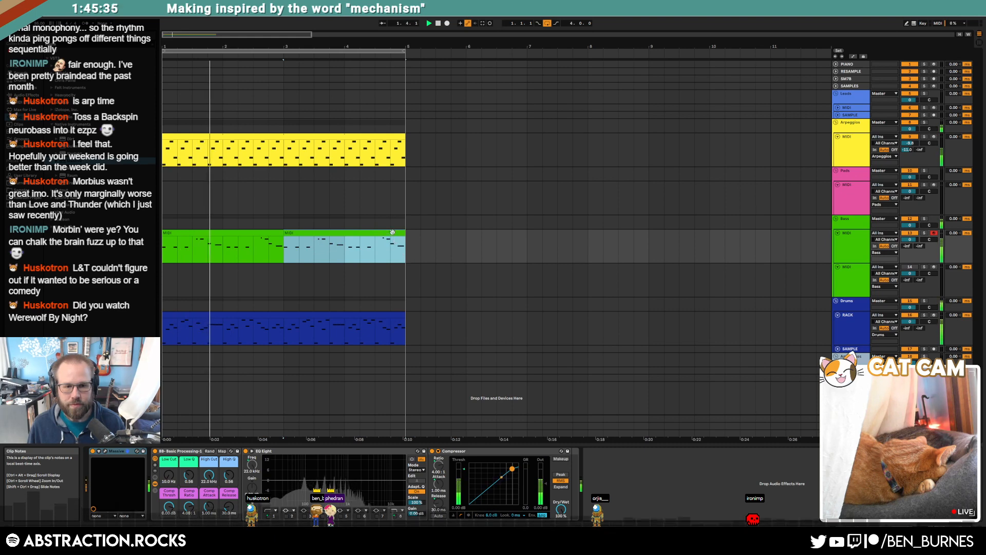
Raise the final note of the second two-bar bass clip to C#2.
key("shift+Tab")
left_click(771, 424)
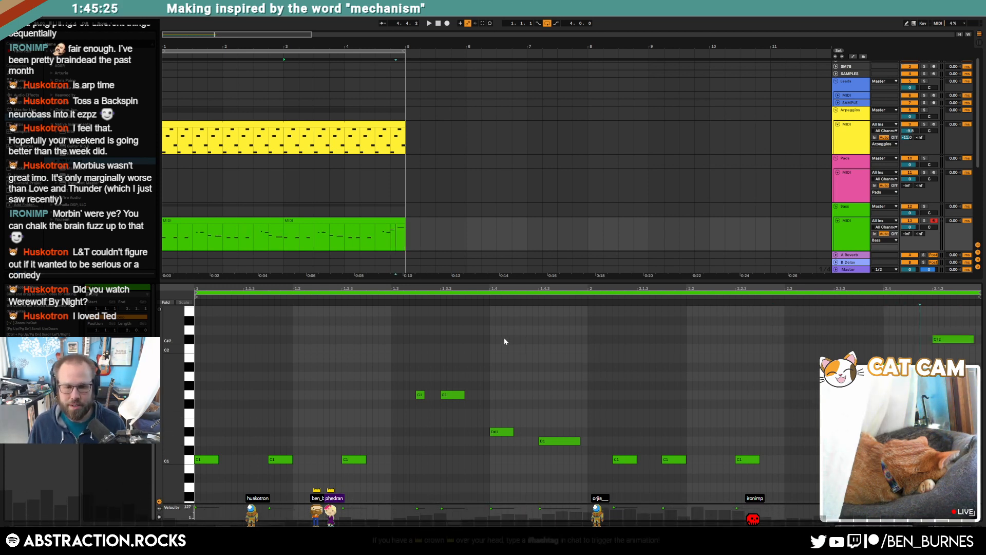
left_click(512, 353)
left_click(487, 350)
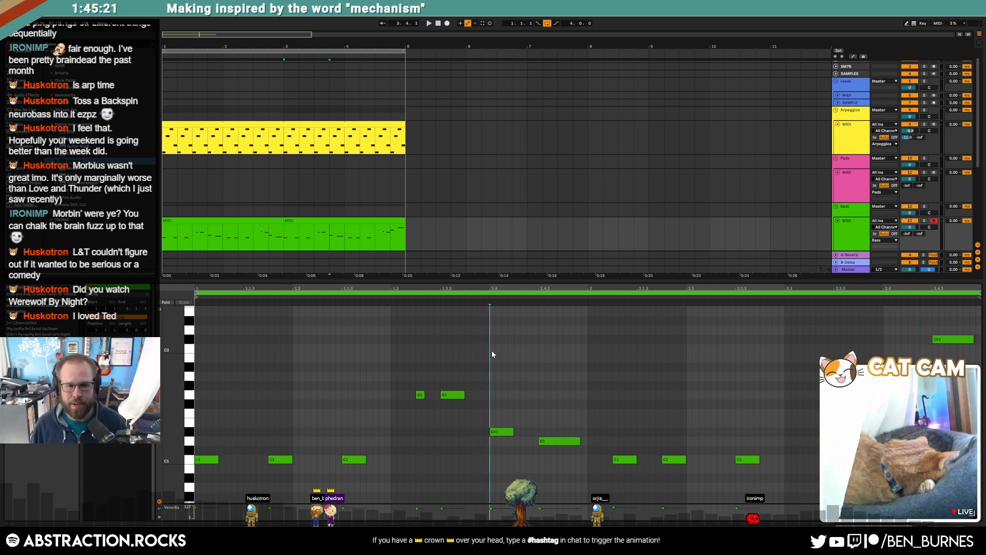
Return to the full track view and play the loop from the start to hear the bass variation.
left_click(246, 221)
key("shift+Tab")
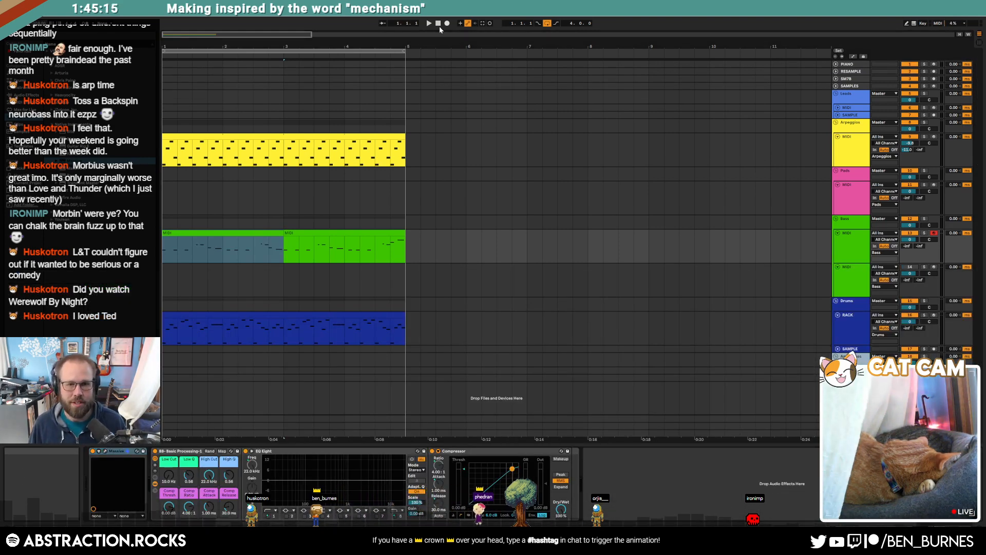
left_click(438, 24)
left_click(277, 135)
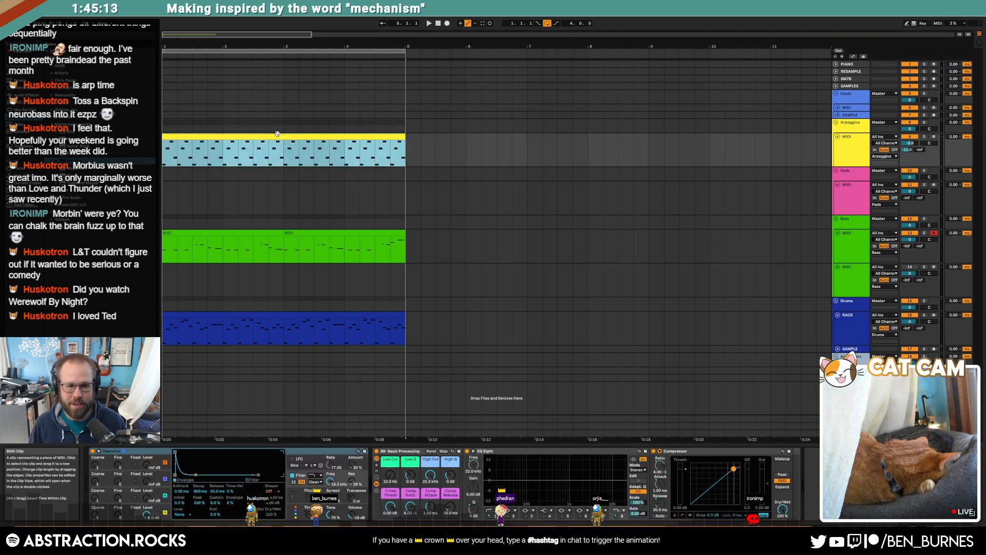
left_click(428, 24)
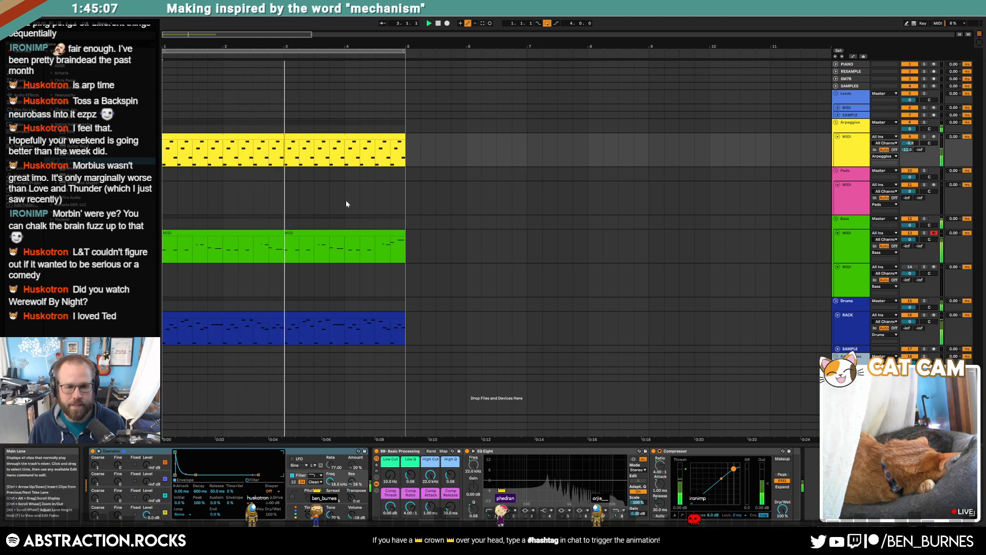
Consolidate the two Massive bass clips into one four-bar clip.
left_click(338, 231)
left_click(258, 234, "shift")
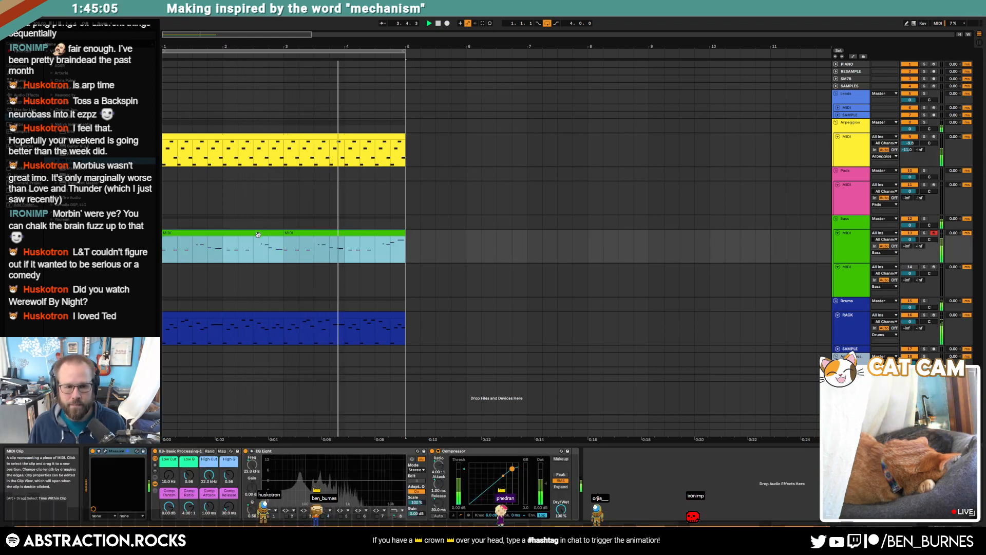
key("ctrl+j")
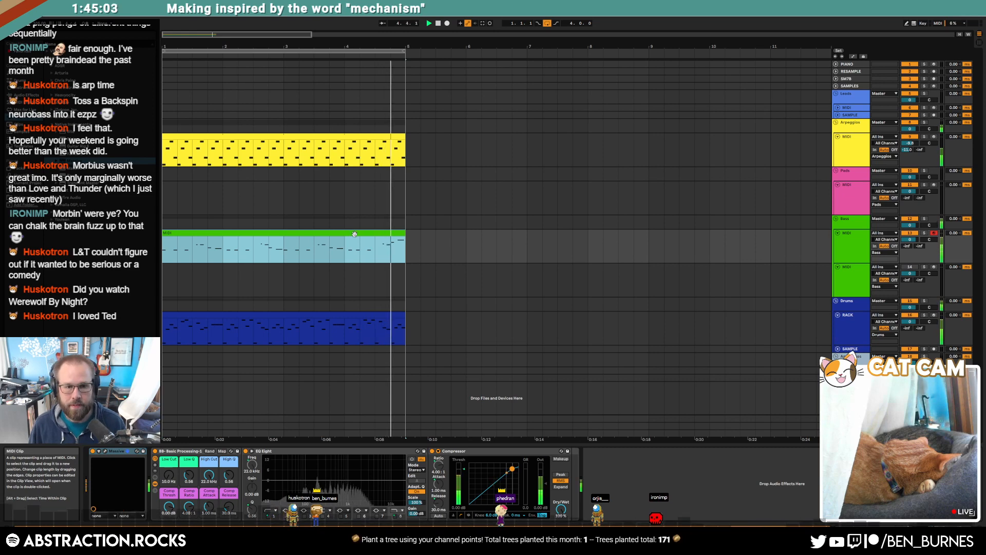
Switch Massive's second oscillator to a different wavetable and close the synth window.
left_click(106, 451)
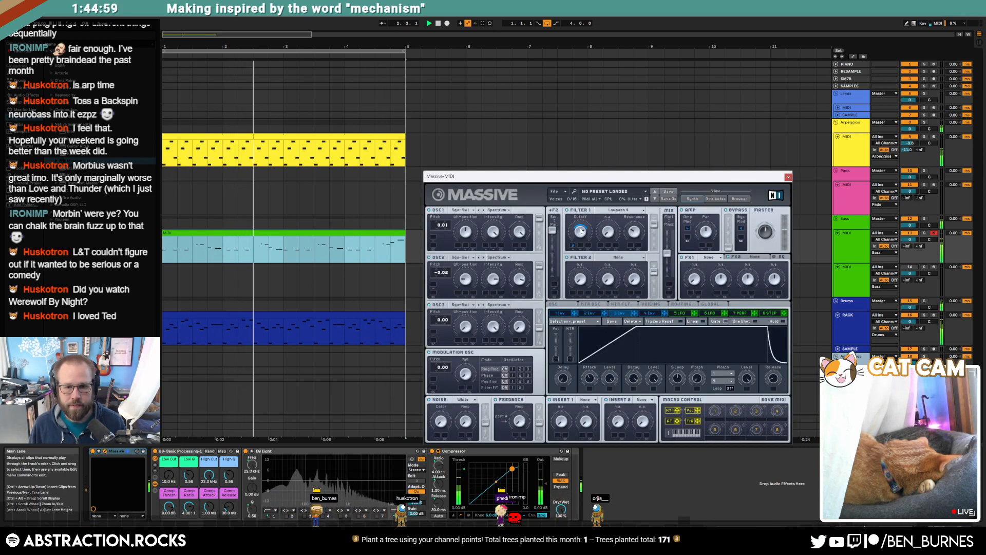
left_click(464, 256)
left_click(560, 281)
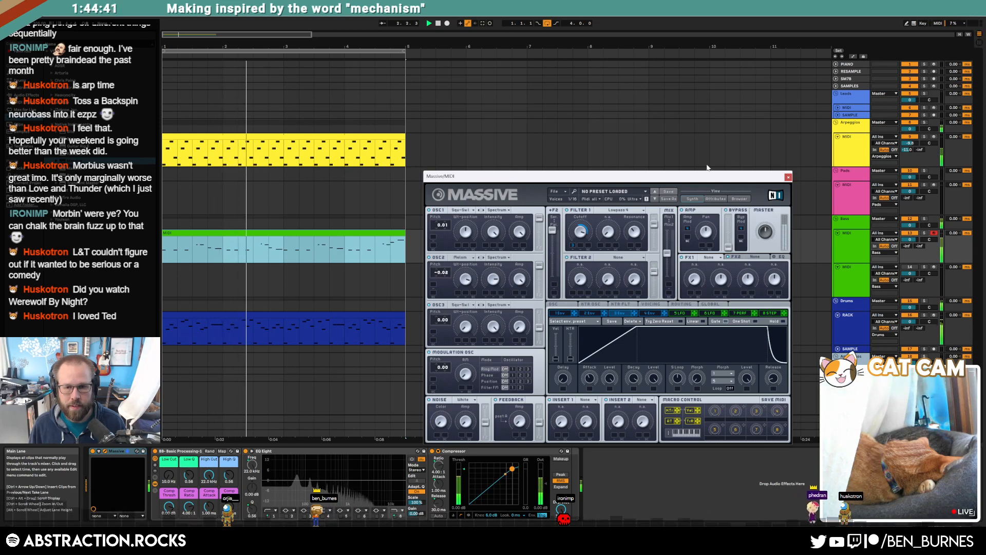
left_click(788, 177)
Add the OTT effect to the bass track between Massive and the Basic Processing rack.
left_click(33, 36)
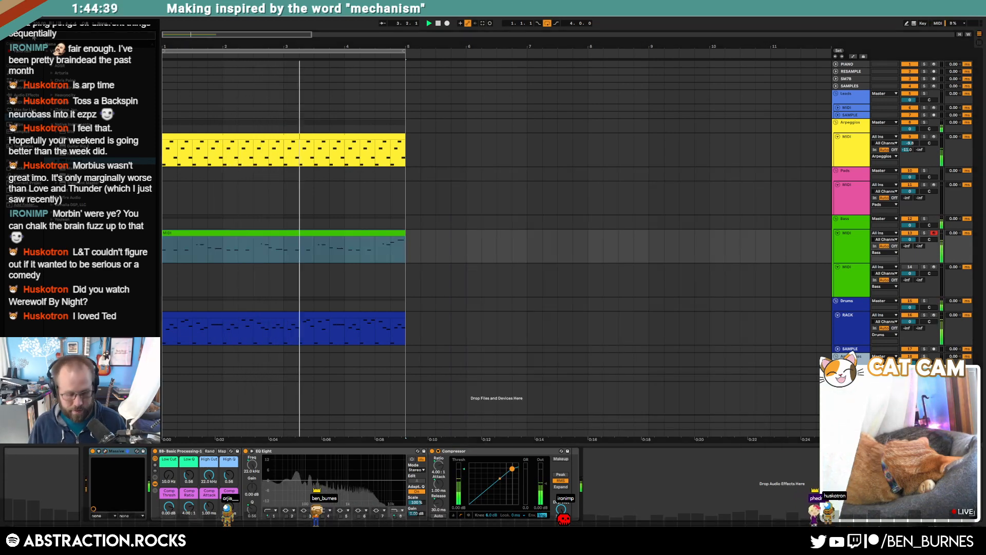
type("sat")
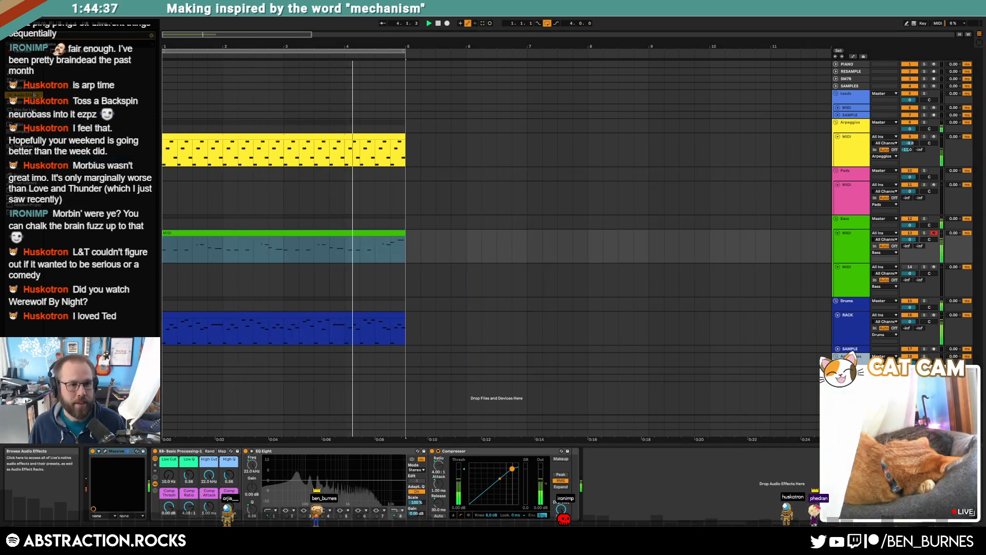
left_click_drag(397, 510, 172, 499)
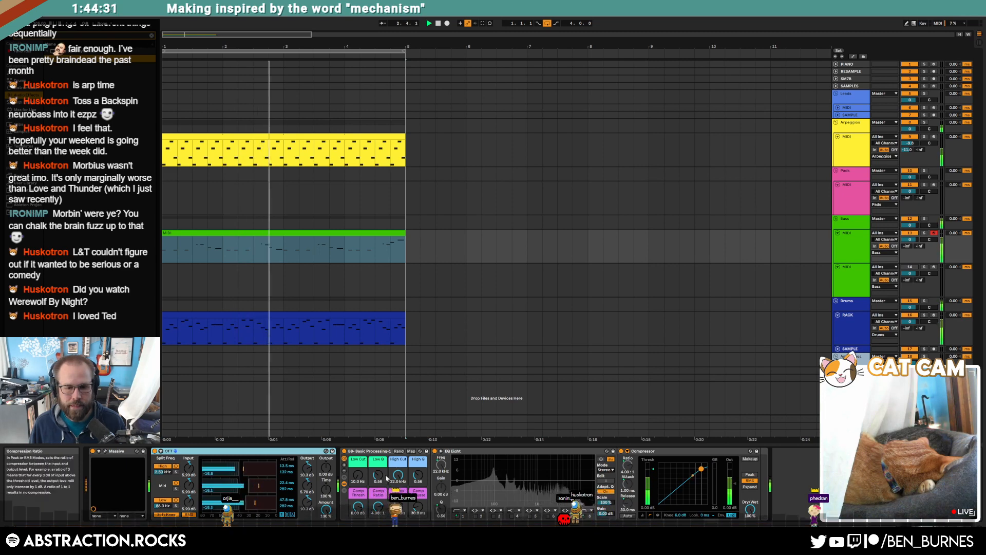
Lower the compressor threshold in the bass track's Basic Processing rack and toggle the Compressor's Makeup gain.
left_click_drag(358, 506, 358, 522)
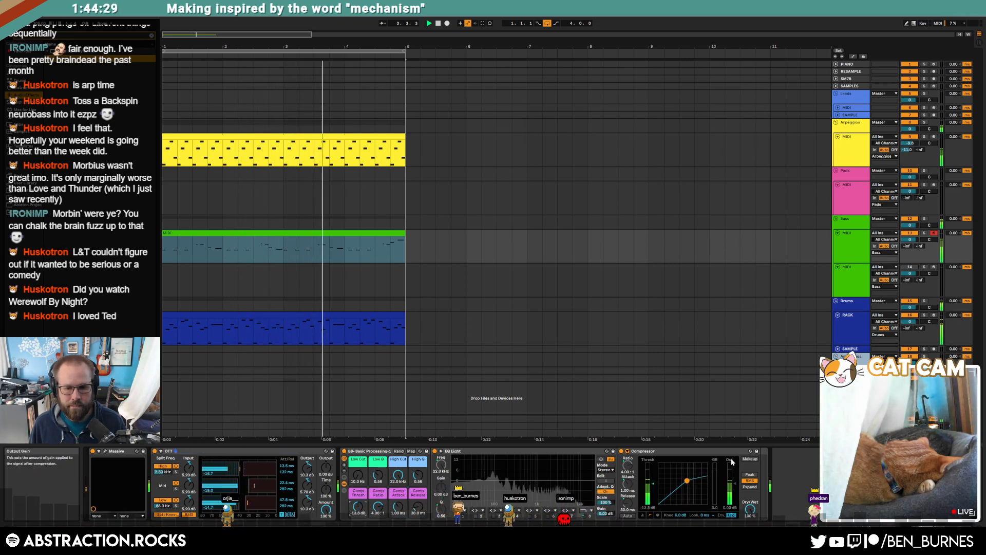
left_click(750, 458)
left_click_drag(360, 507, 359, 501)
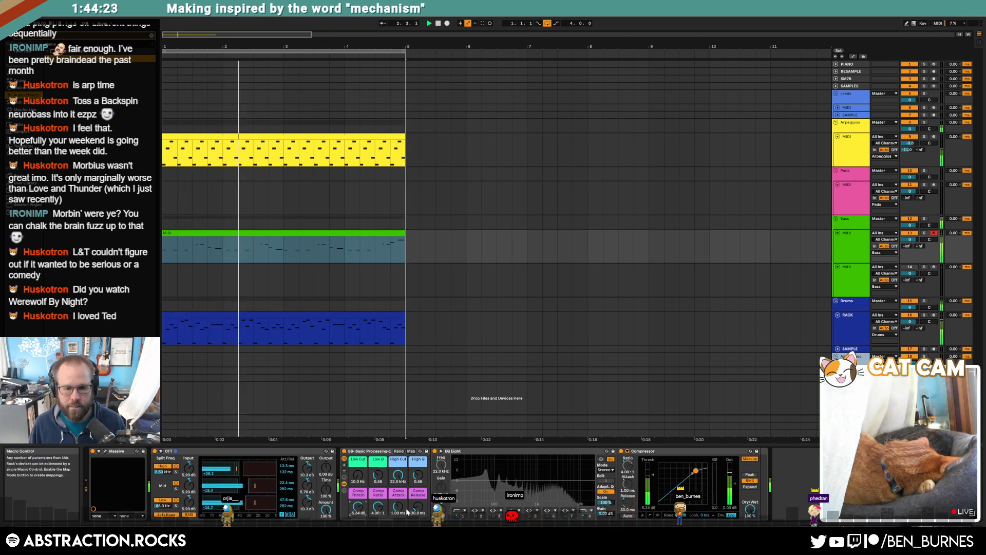
Raise the compressor ratio in the bass track's Basic Processing rack to 10.6:1 and lower the bass track's volume slightly.
left_click_drag(378, 507, 378, 512)
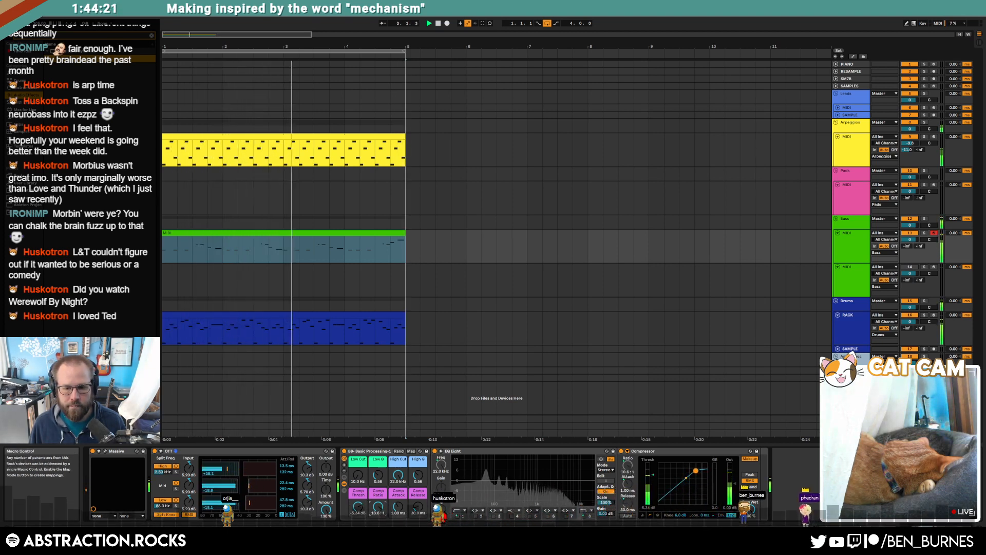
left_click_drag(910, 239, 910, 241)
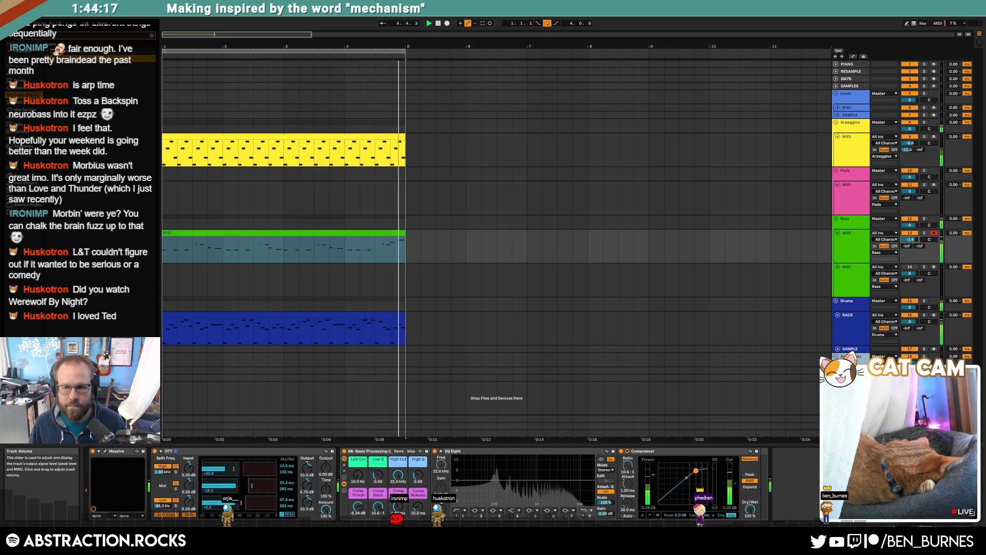
Deactivate the arpeggio clip and insert an audio track between the two bass MIDI tracks.
left_click(317, 146)
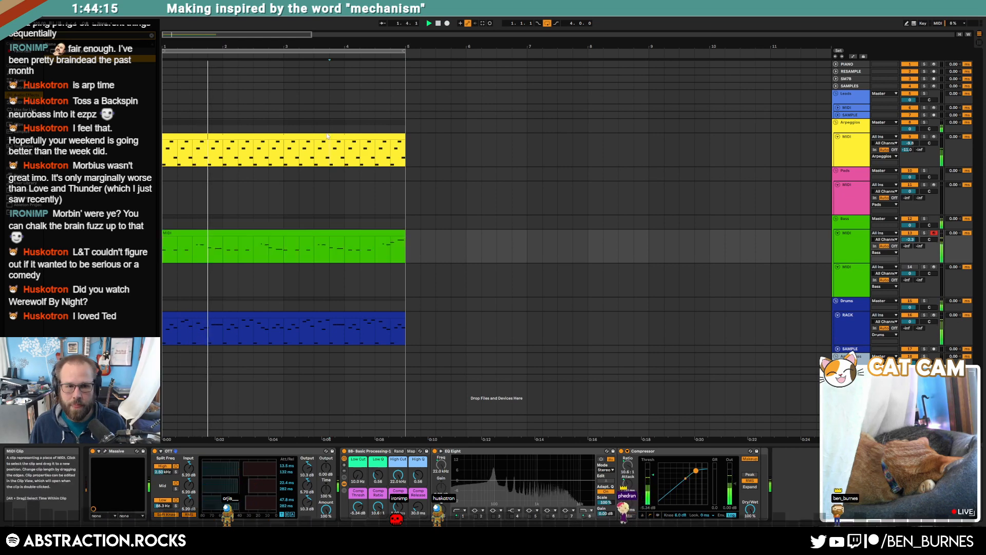
key("0")
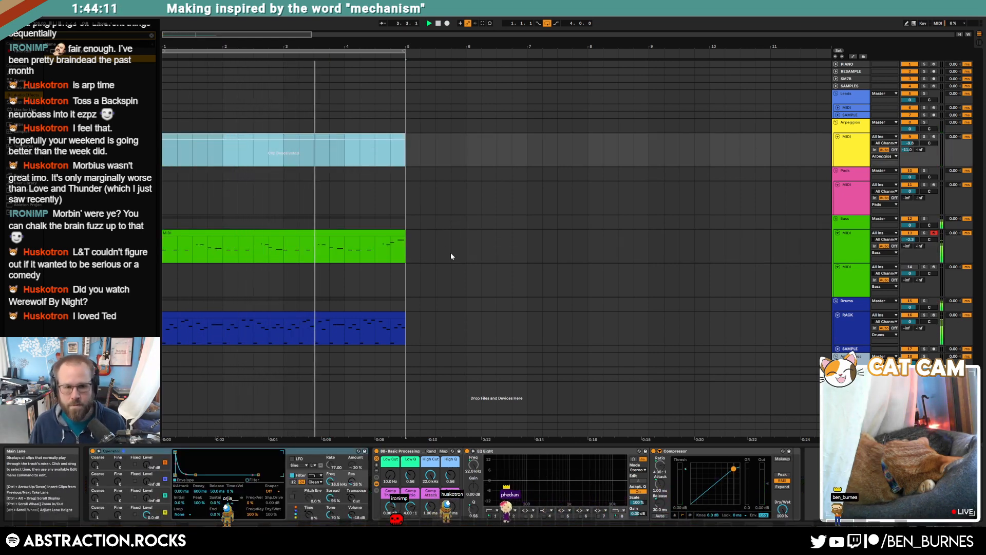
left_click(849, 268)
key("ctrl+t")
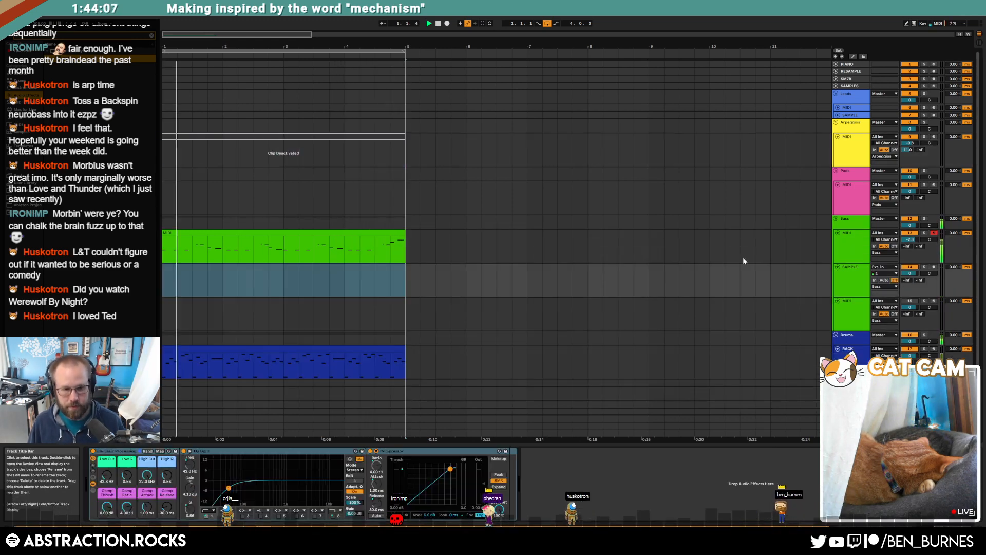
Enable the Operator bass track, copy the four-bar bass clip onto it, and group it with the Massive bass track.
left_click(849, 314)
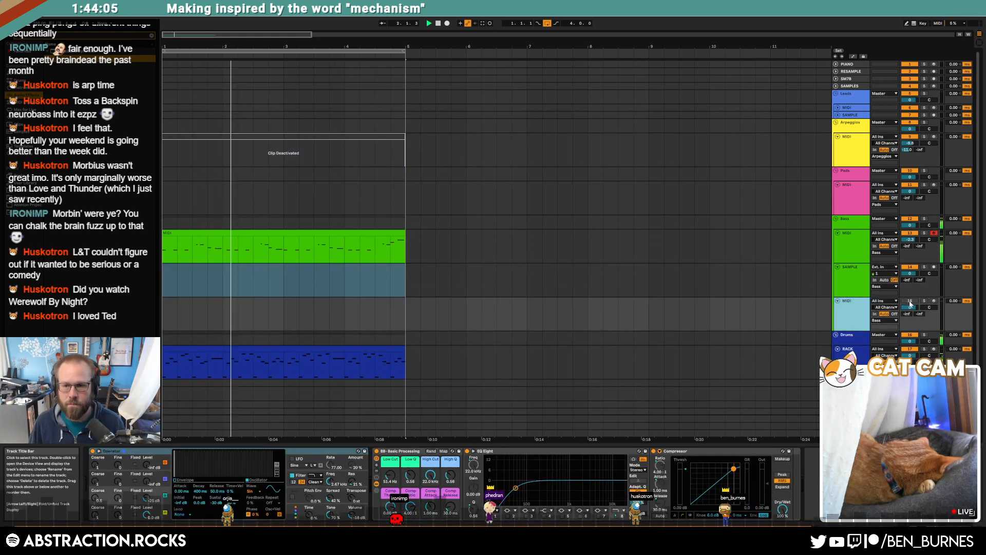
left_click_drag(374, 235, 375, 310)
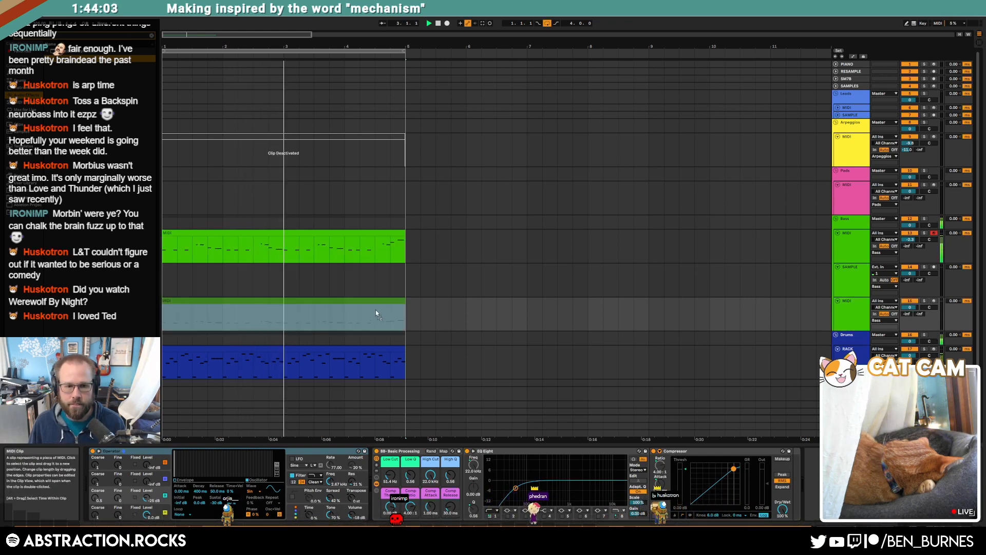
left_click(845, 315)
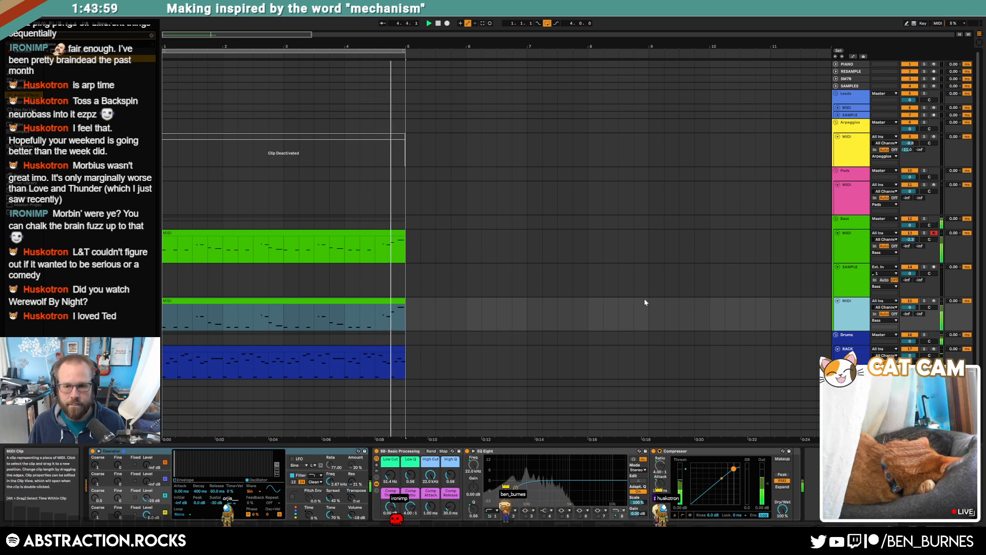
left_click(855, 250)
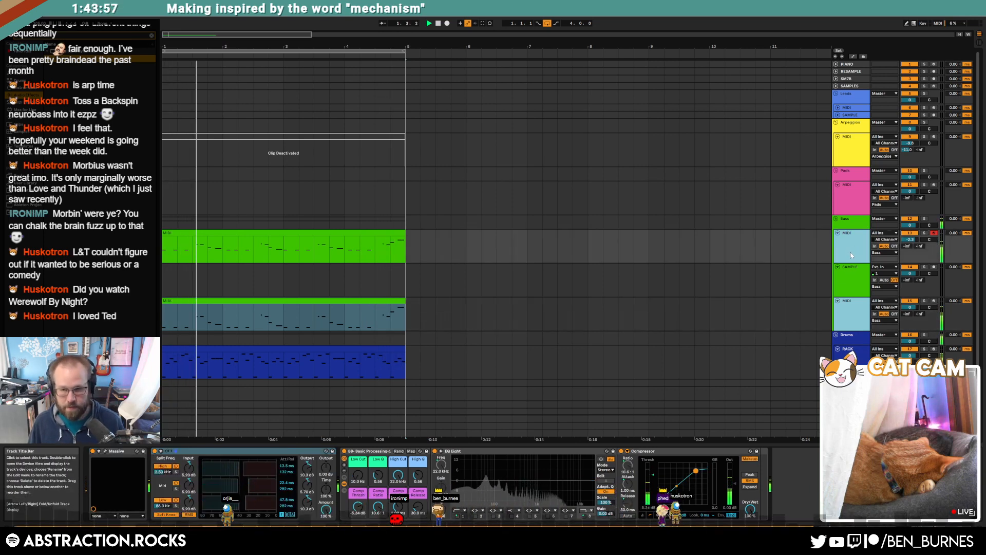
key("ctrl+g")
Try moving the OTT effect from the Massive track to the bass group, and return it to the Massive track.
left_click(277, 451)
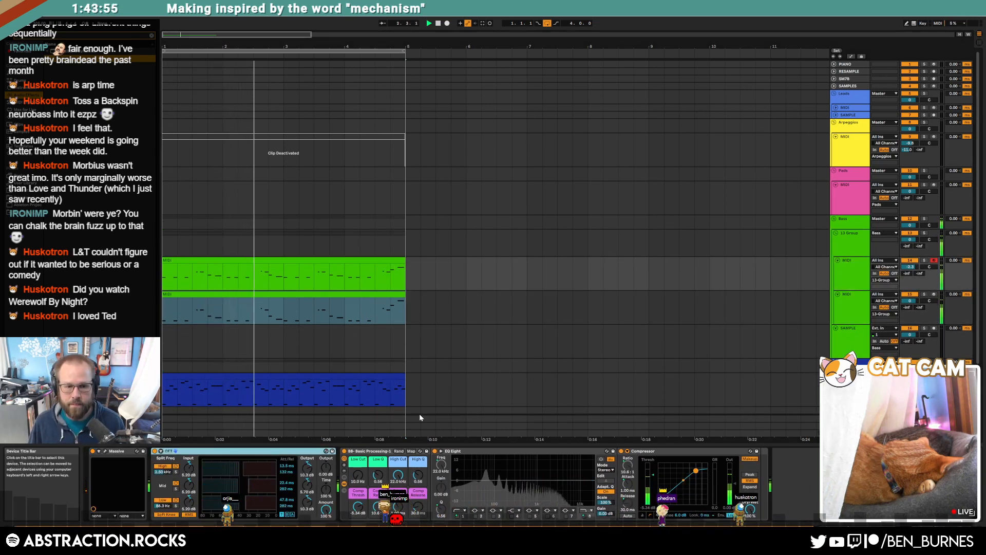
key("ctrl+x")
left_click(848, 246)
left_click(506, 473)
key("ctrl+v")
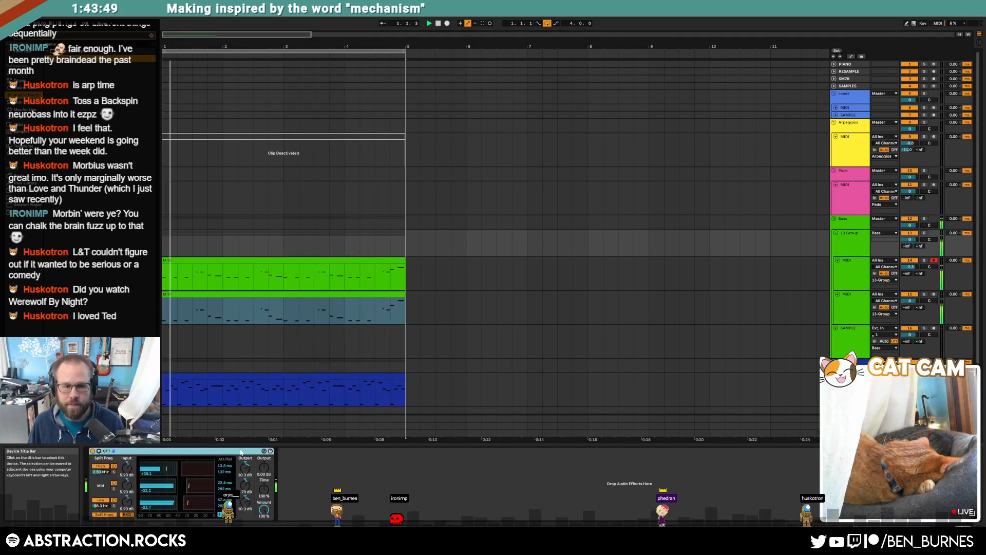
left_click(745, 273)
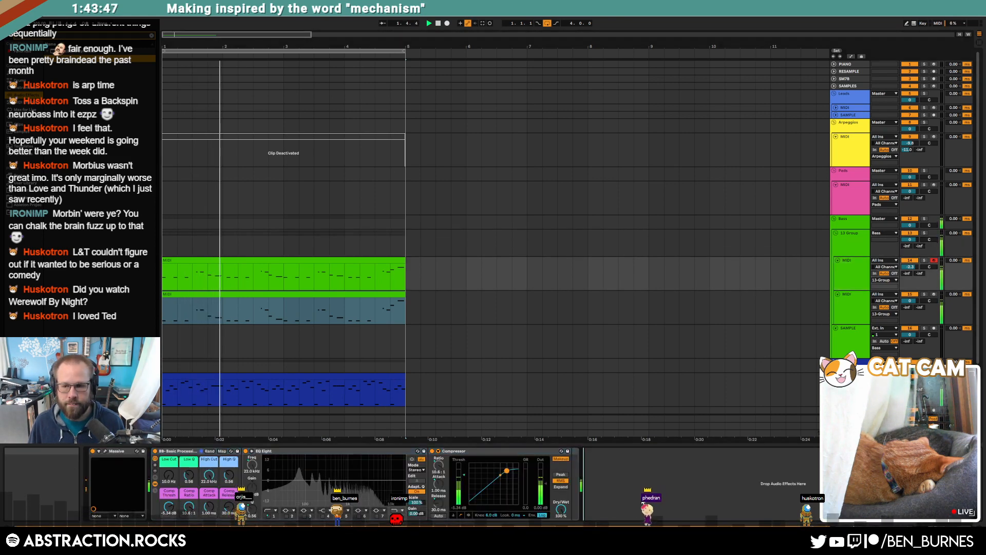
left_click_drag(394, 475, 195, 473)
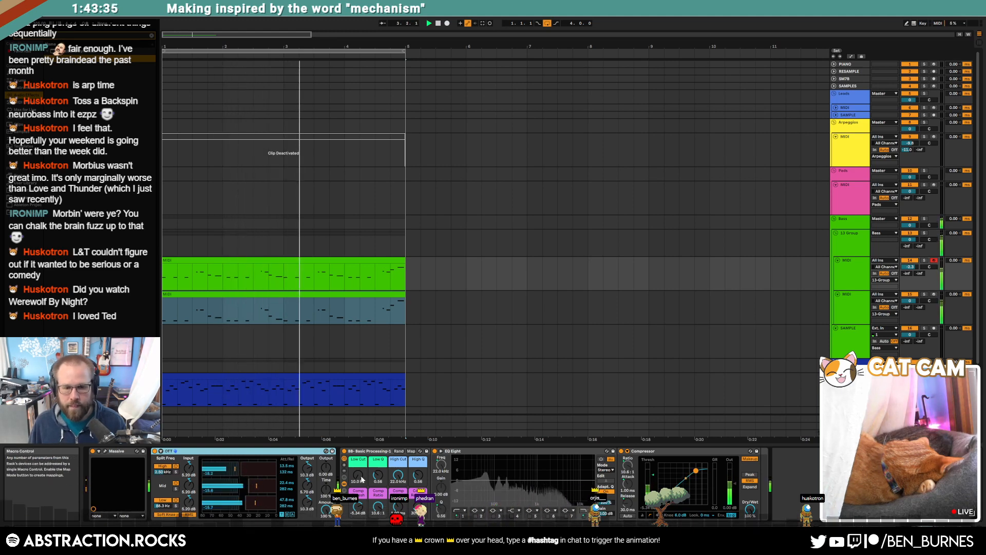
Stop playback and reactivate the arpeggio clip.
left_click(370, 294)
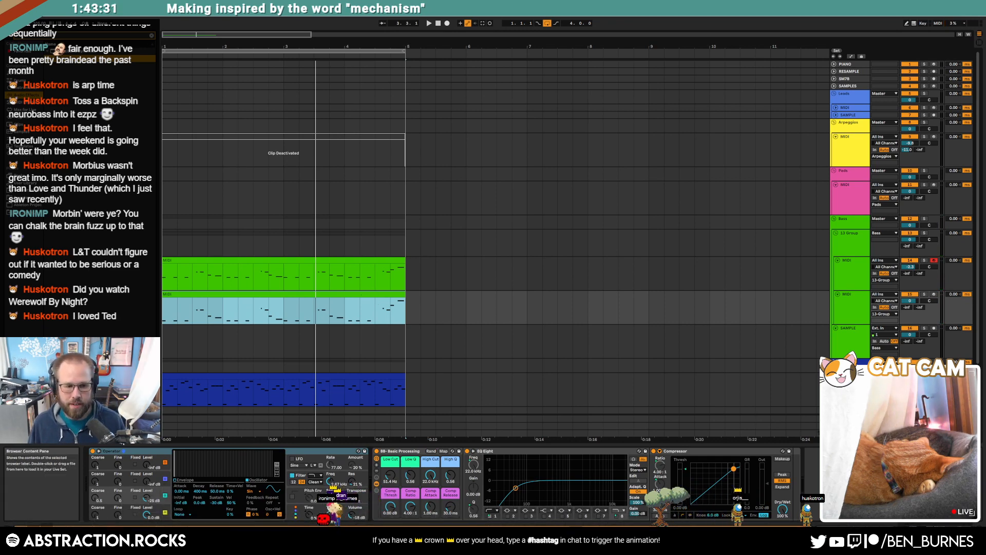
left_click_drag(358, 140, 353, 145)
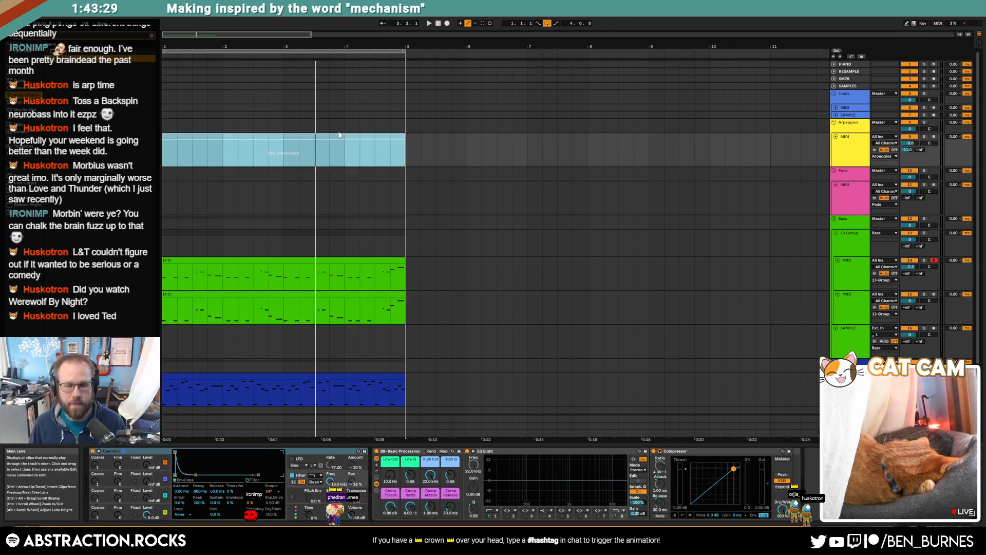
key("space")
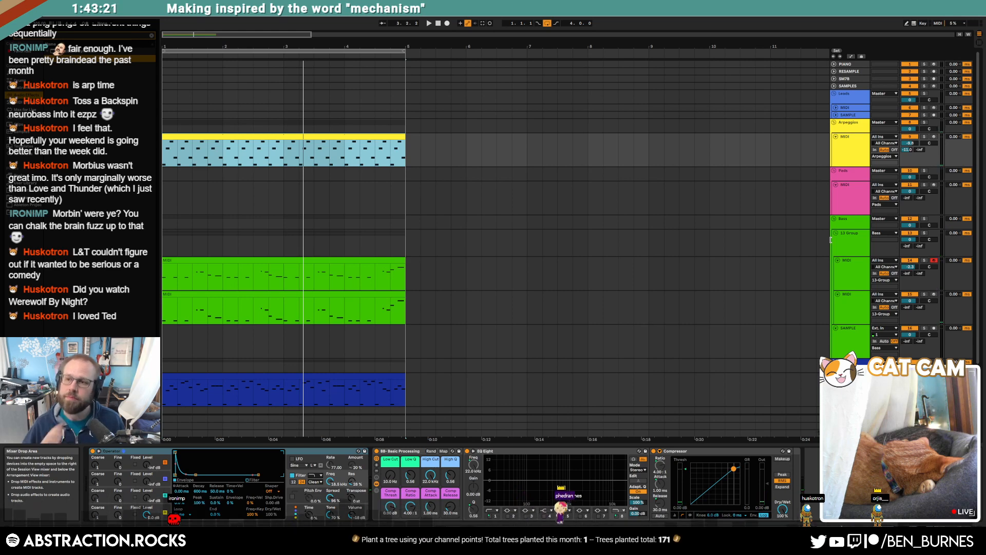
left_click(848, 155)
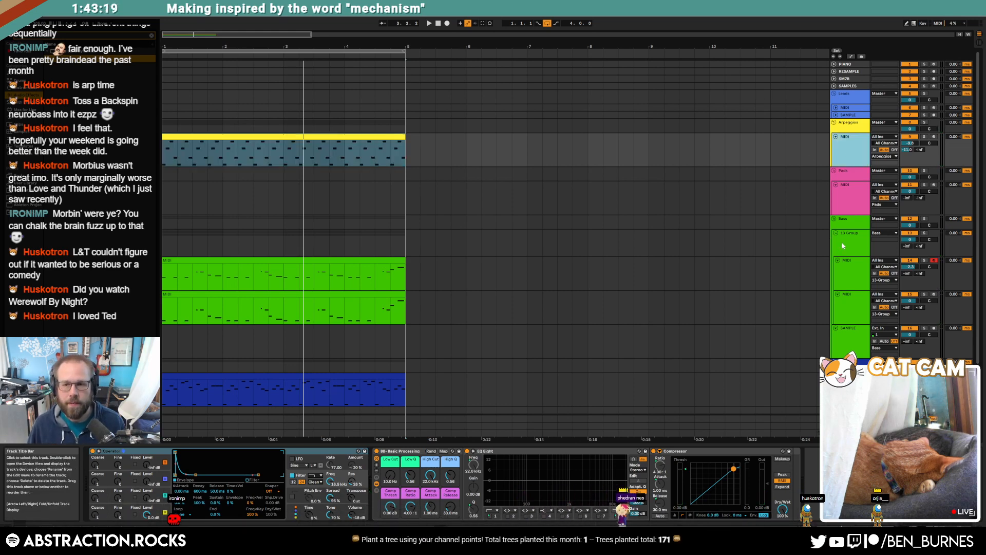
Select the bass group's SAMPLE track, clear the browser search, and open the personal sample folders in the browser.
left_click(849, 331)
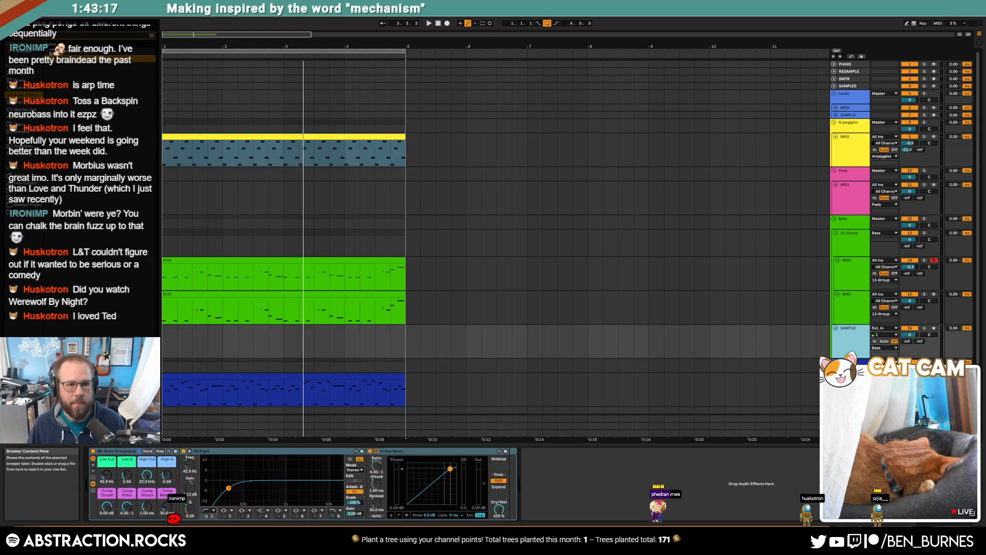
left_click(151, 36)
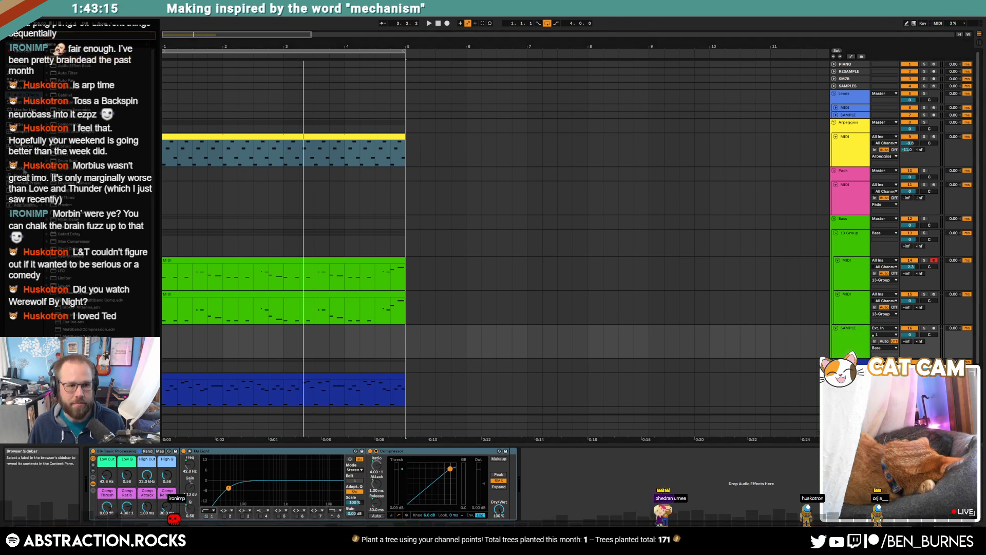
left_click(27, 192)
left_click_drag(152, 103, 148, 39)
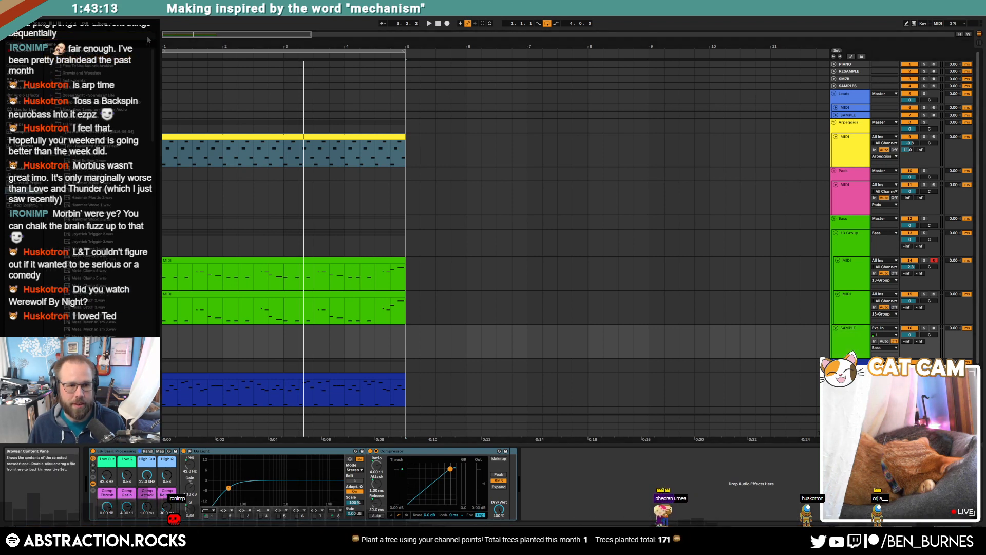
left_click(47, 51)
left_click(47, 52)
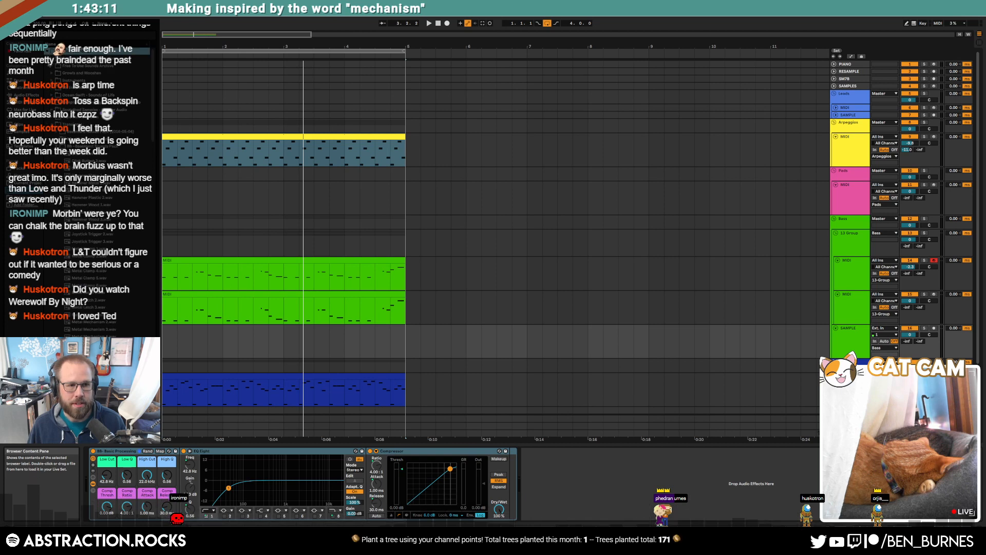
left_click(47, 52)
left_click(45, 66)
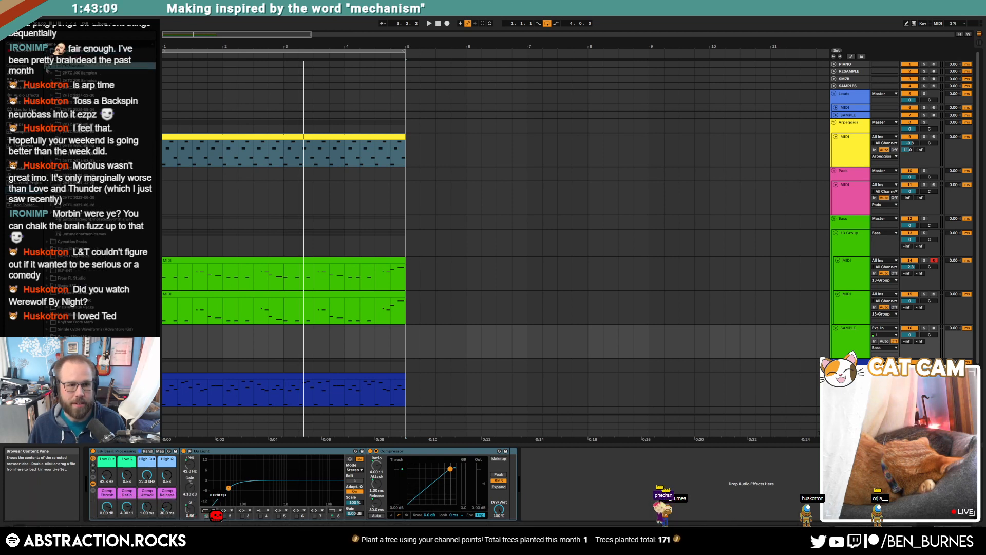
Browse the sample subfolders and audition the Neuro bass samples one after another.
left_click(54, 197)
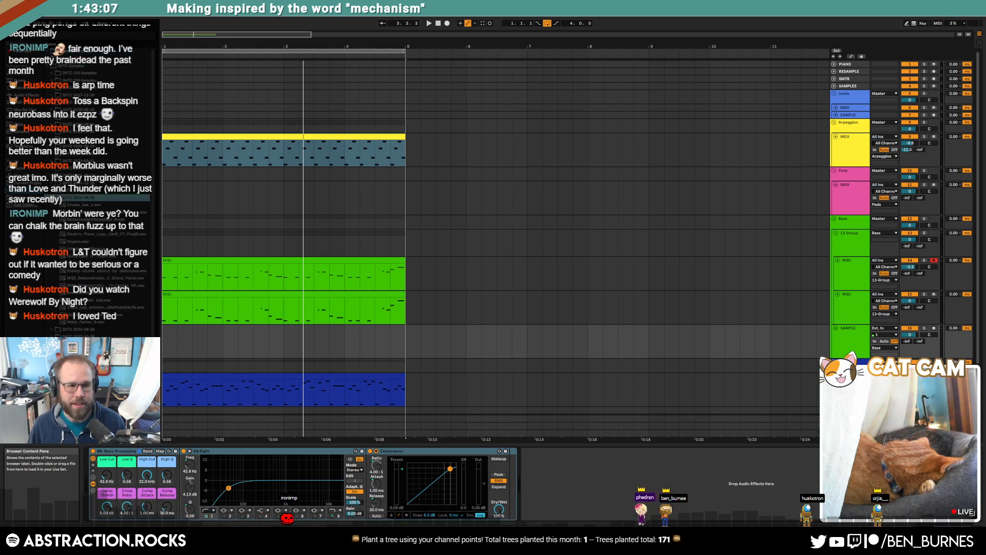
left_click(53, 190)
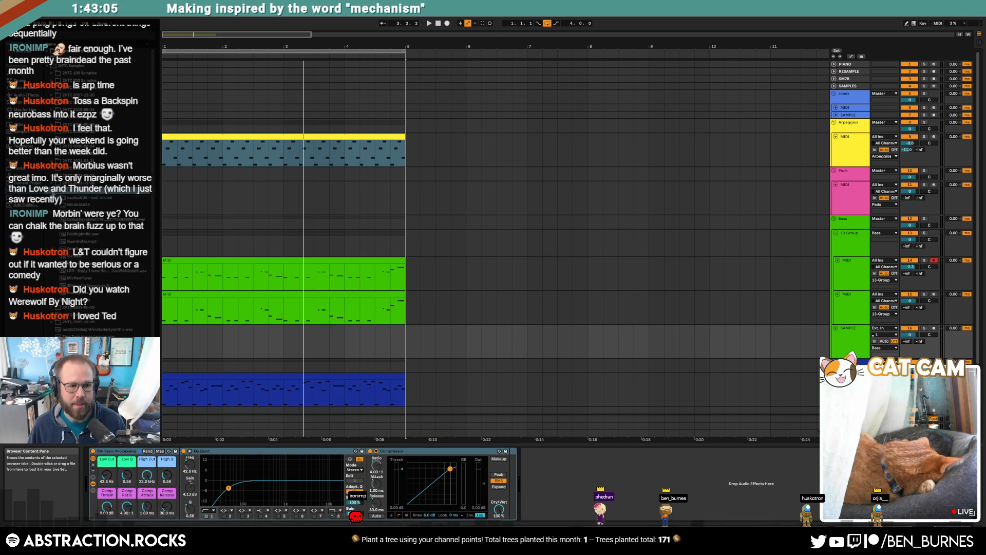
left_click(58, 205)
left_click(82, 234)
key("Down")
key("Down")
key("Down")
key("Down")
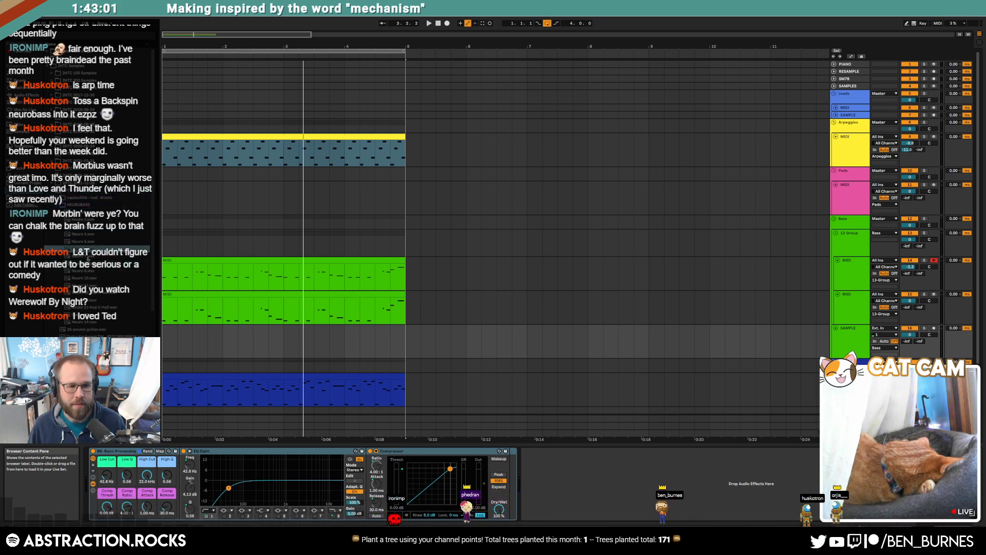
Place a Neuro sample on the bass SAMPLE track, starting at beat 4 of bar 1.
scroll(382, 306, "down", 1)
scroll(382, 306, "down", 1)
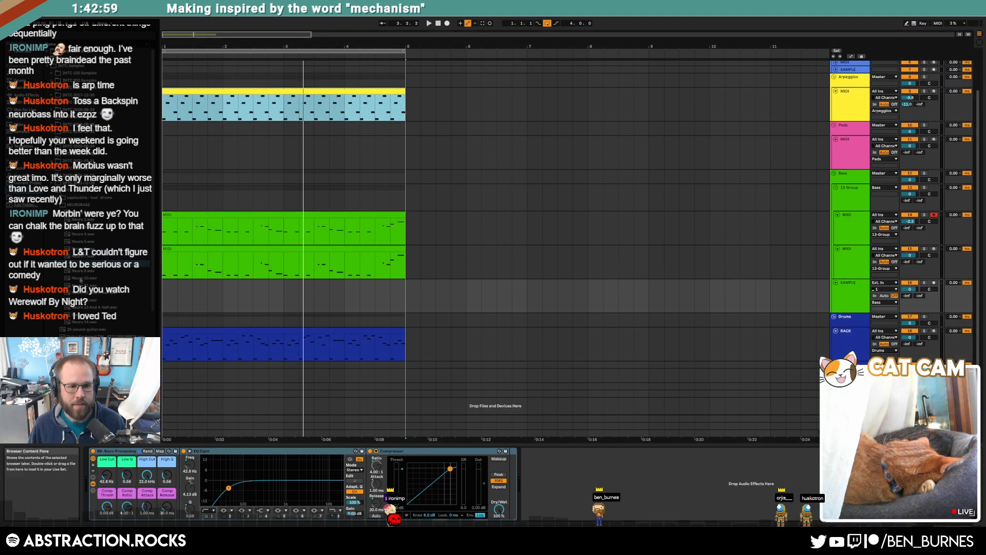
left_click_drag(82, 264, 214, 295)
scroll(210, 286, "up", 4)
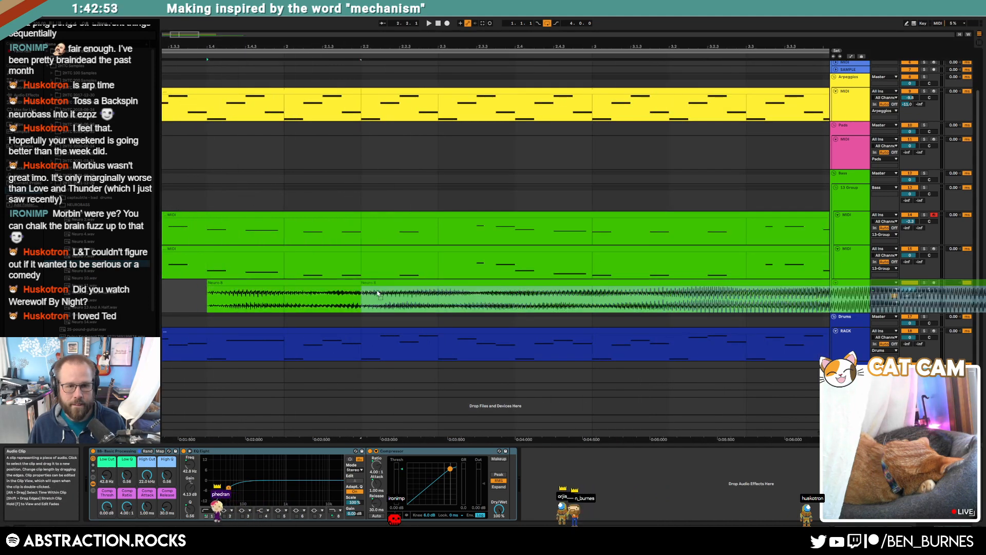
Split the Neuro clip at the start of bar 2 and delete everything after the split.
left_click(282, 302)
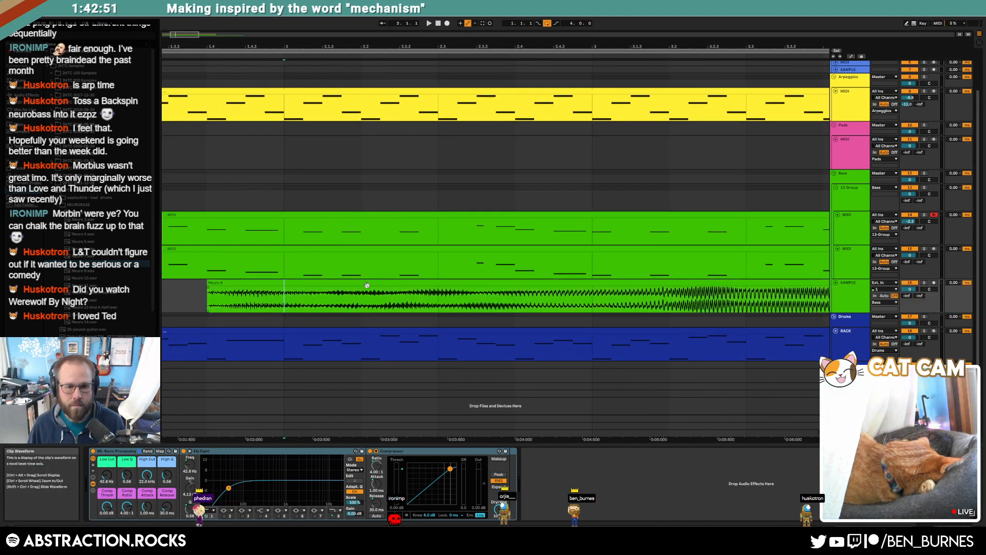
key("ctrl+e")
left_click_drag(336, 282, 490, 281)
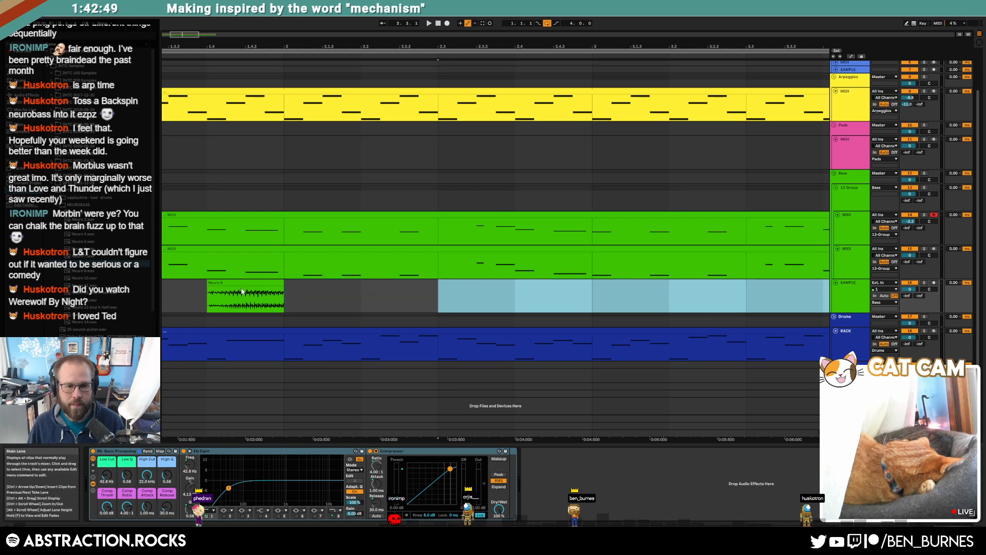
key("Delete")
key("space")
Move the trimmed Neuro clip so that it starts at beat 3 of bar 1.
scroll(254, 295, "down", 4)
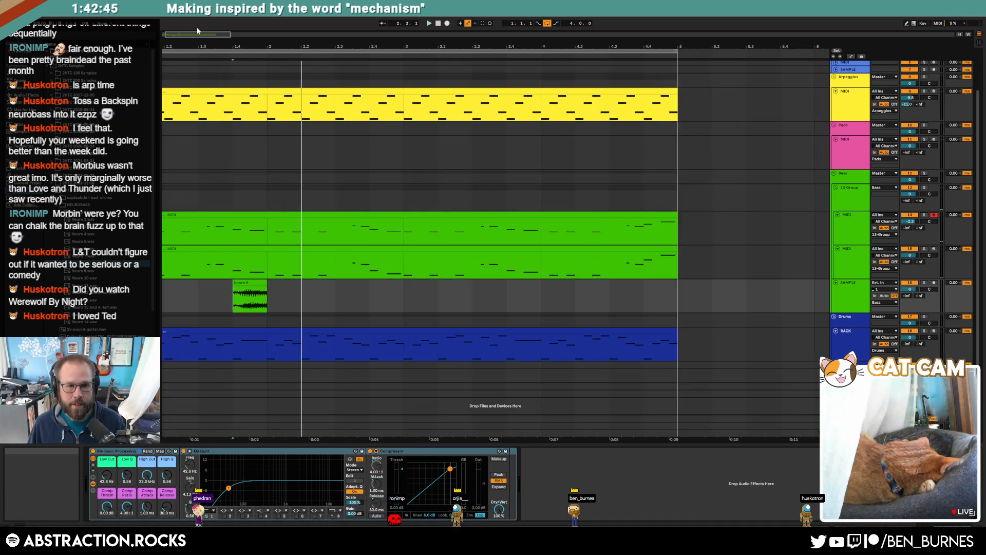
left_click_drag(198, 33, 195, 34)
left_click_drag(278, 284, 231, 287)
scroll(231, 286, "up", 4)
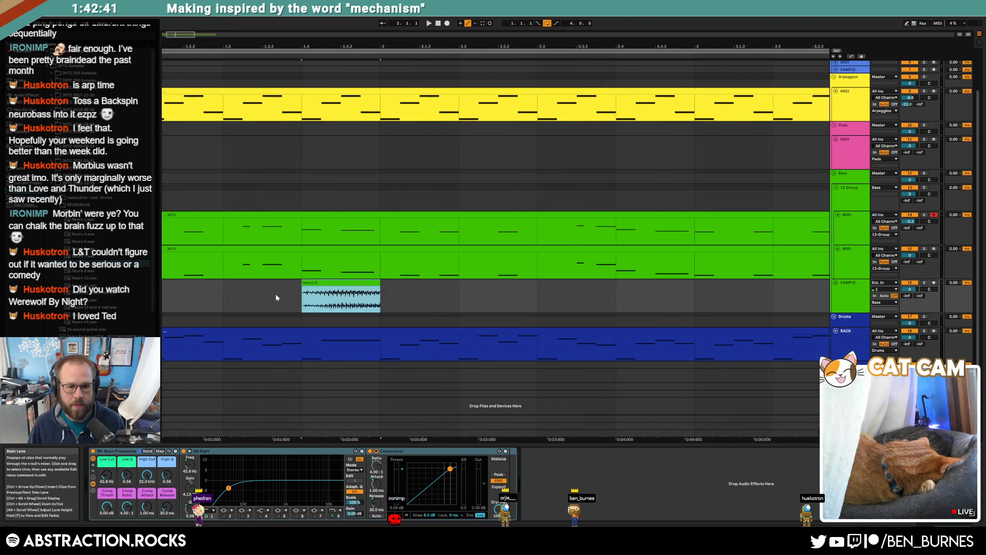
left_click_drag(336, 280, 252, 296)
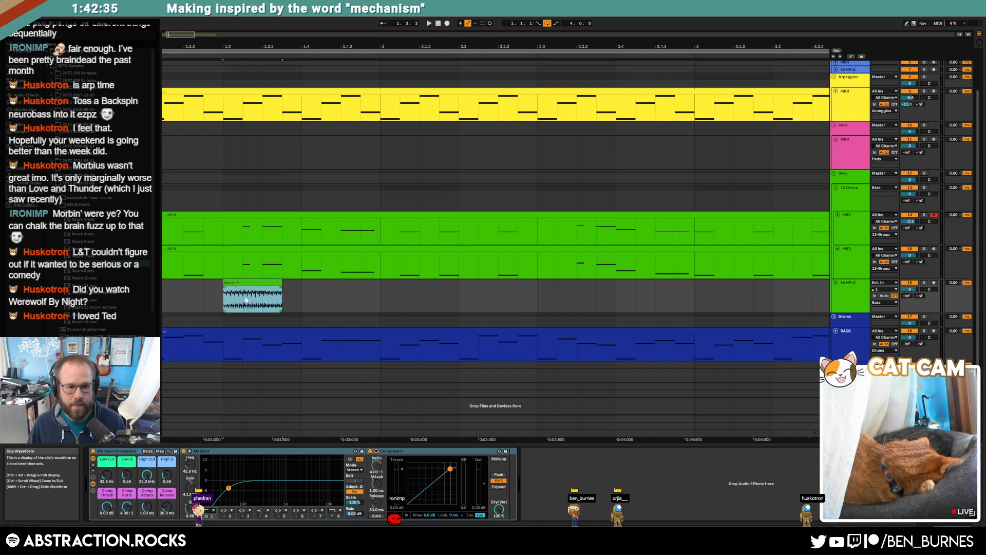
Cut the Neuro clip into two very short stabs at 1.3 and 1.3.2 and play back from just before them.
mouse_move(243, 299)
left_mouse_down()
mouse_move(263, 298)
mouse_move(241, 290)
left_mouse_up()
key("Delete")
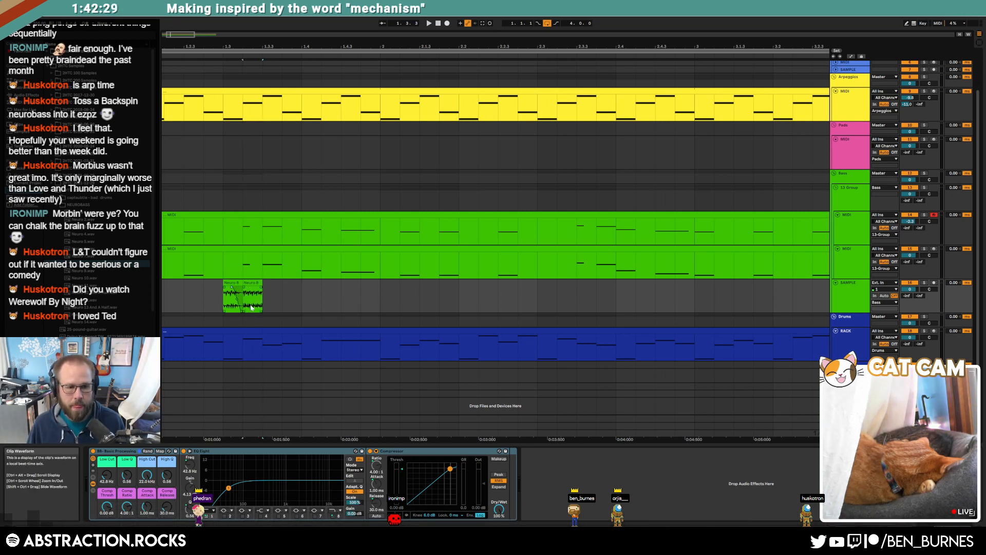
left_click_drag(262, 290, 252, 290)
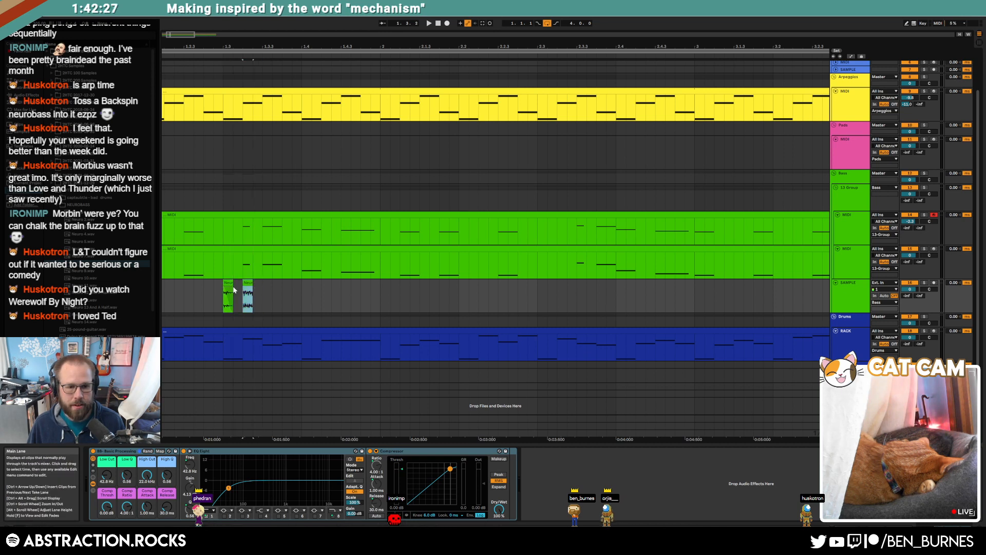
left_click(183, 292)
key("space")
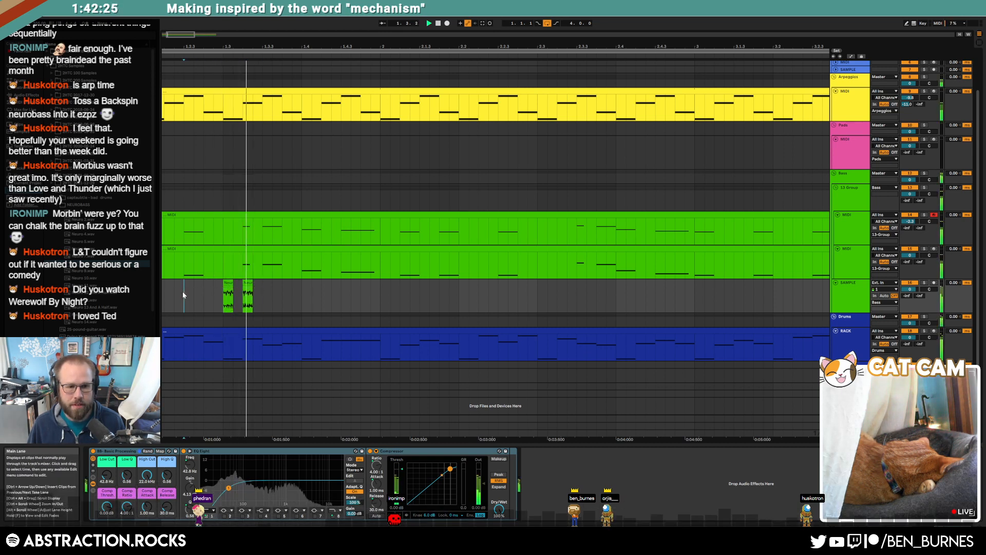
Place a half-beat Neuro clip at 1.4.3 on the bass SAMPLE track, give it a fade-in and play it back.
key("space")
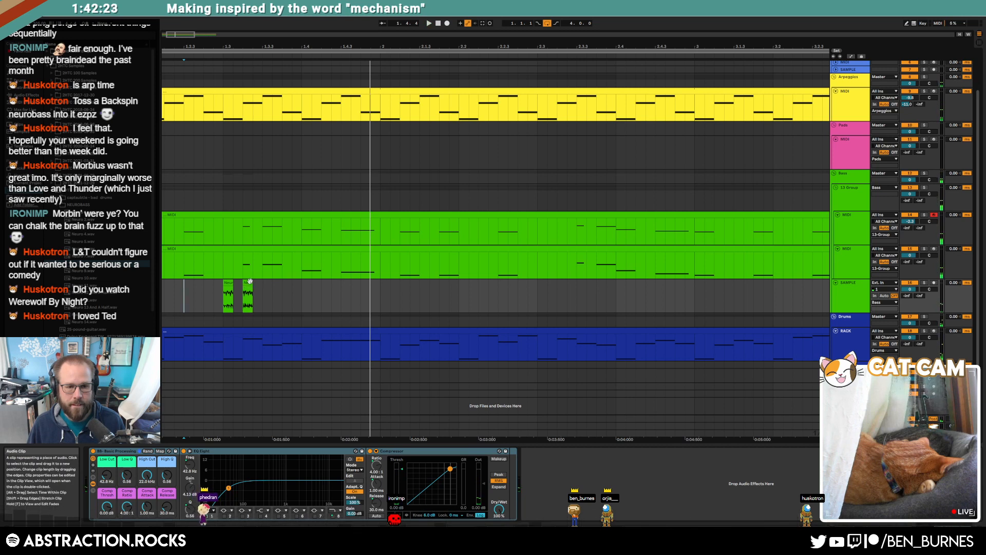
left_click_drag(250, 282, 380, 296)
left_click(254, 288)
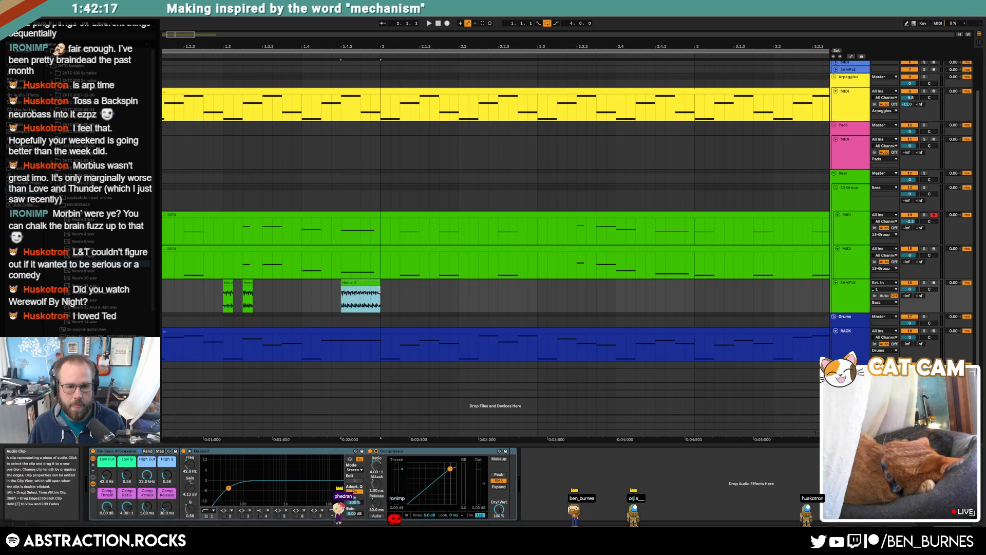
left_click(305, 291)
key("space")
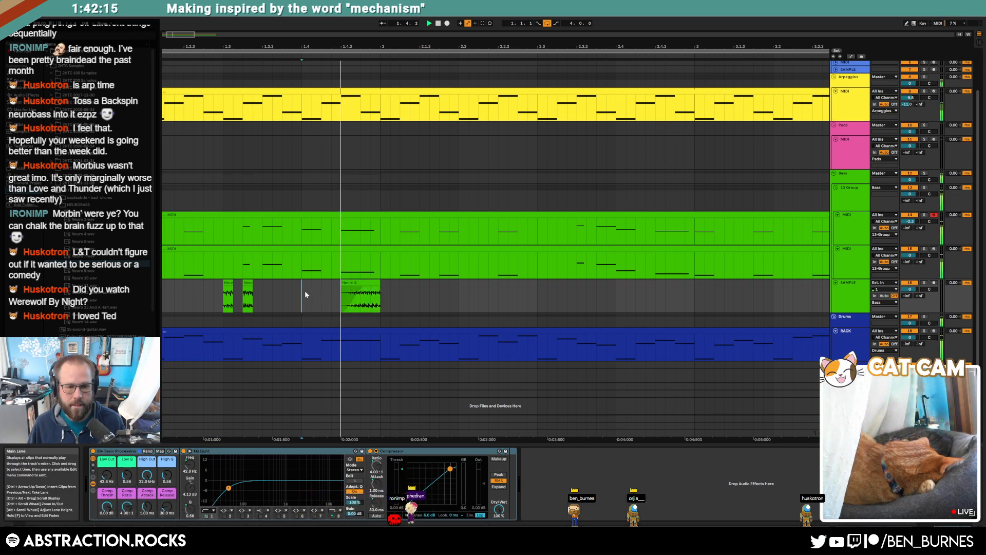
key("minus")
key("minus")
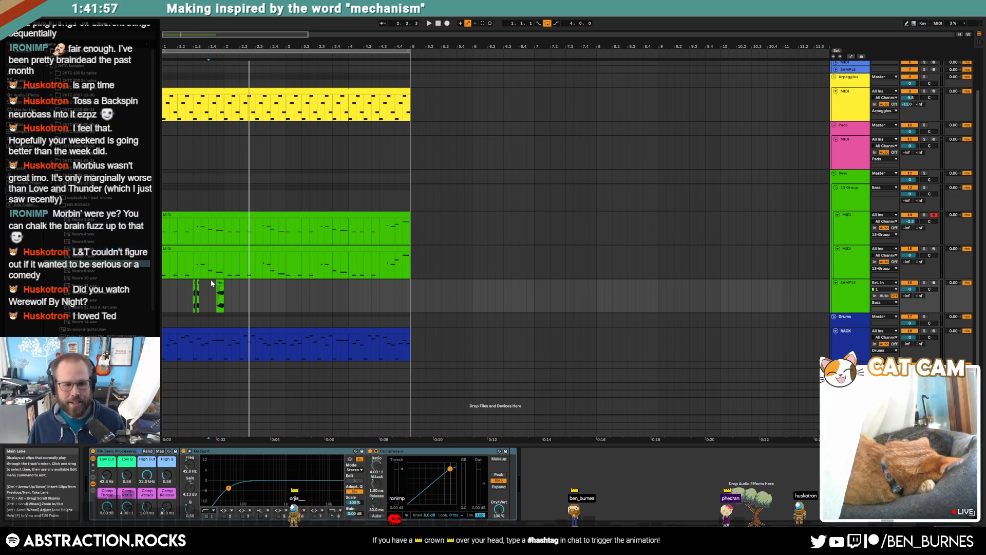
Place another Neuro sample at the start of bar 4 and chop it into short stabs at 4.1, 4.1.3, 4.2 and 4.2.2.
key("plus")
key("plus")
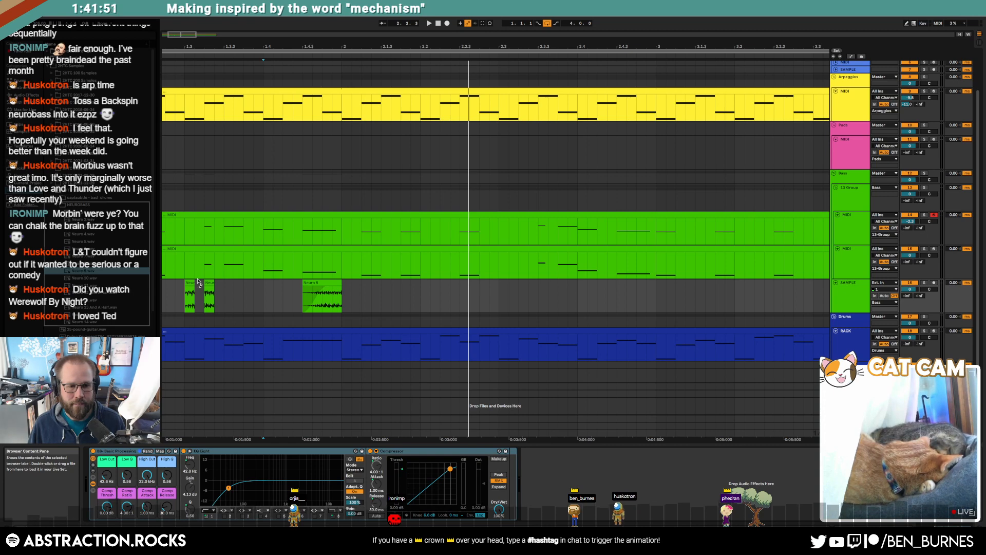
left_click_drag(84, 274, 549, 304)
key("minus")
key("minus")
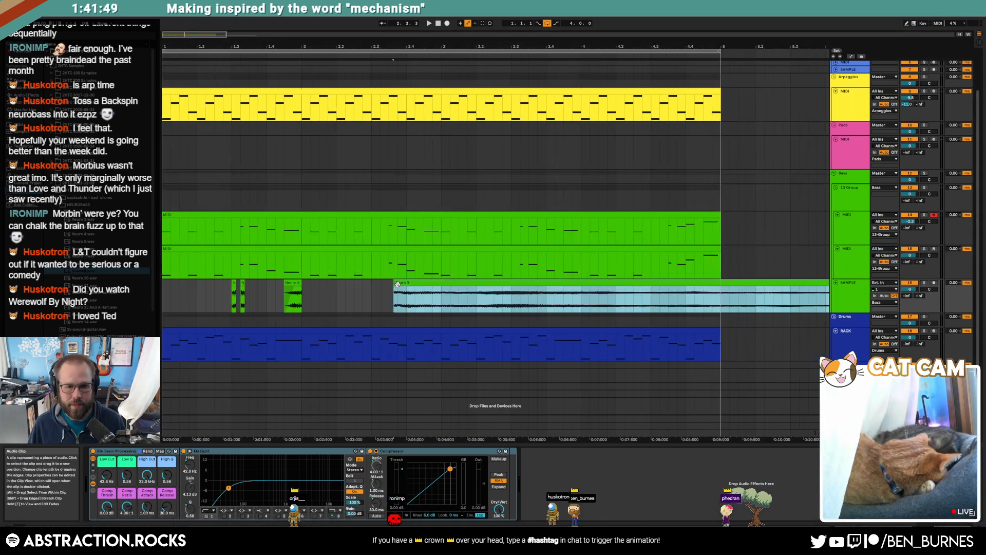
left_click_drag(417, 283, 654, 294)
scroll(619, 295, "up", 2)
key("Delete")
key("Delete")
key("Delete")
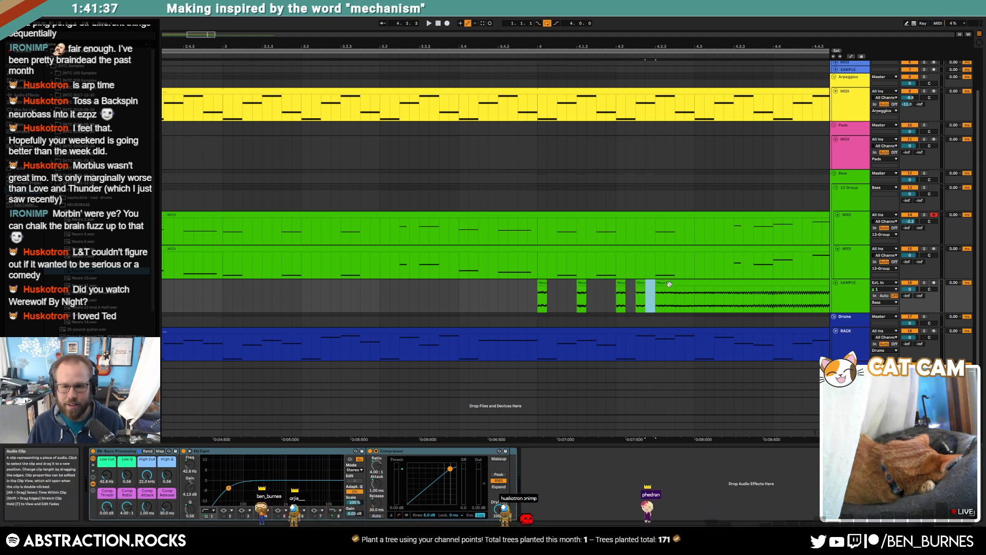
left_click(659, 283)
Reduce the remaining Neuro clip to a stab at 4.3.2 and a longer hit with a fade-out at 4.4.2, deleting the rest.
left_click_drag(196, 36, 208, 31)
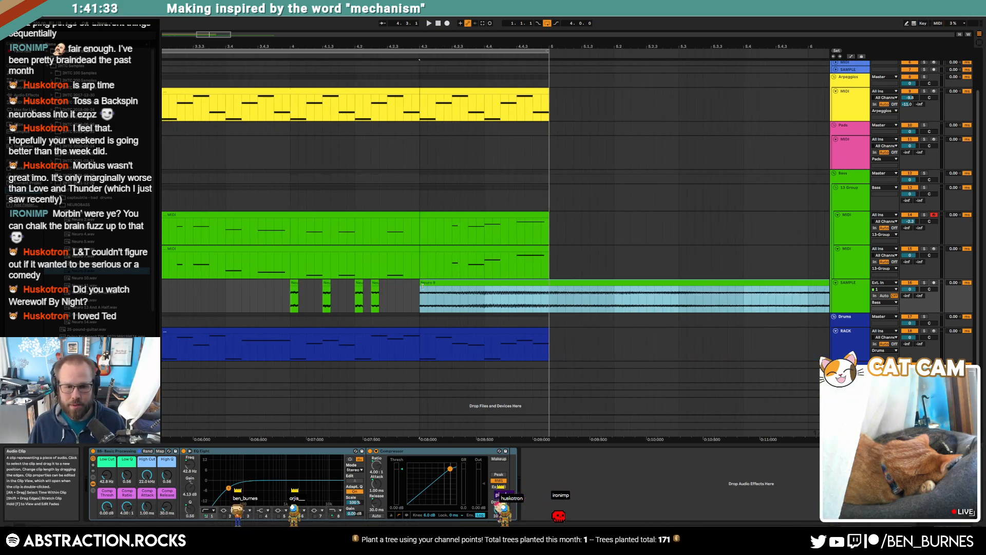
left_click_drag(422, 286, 443, 287)
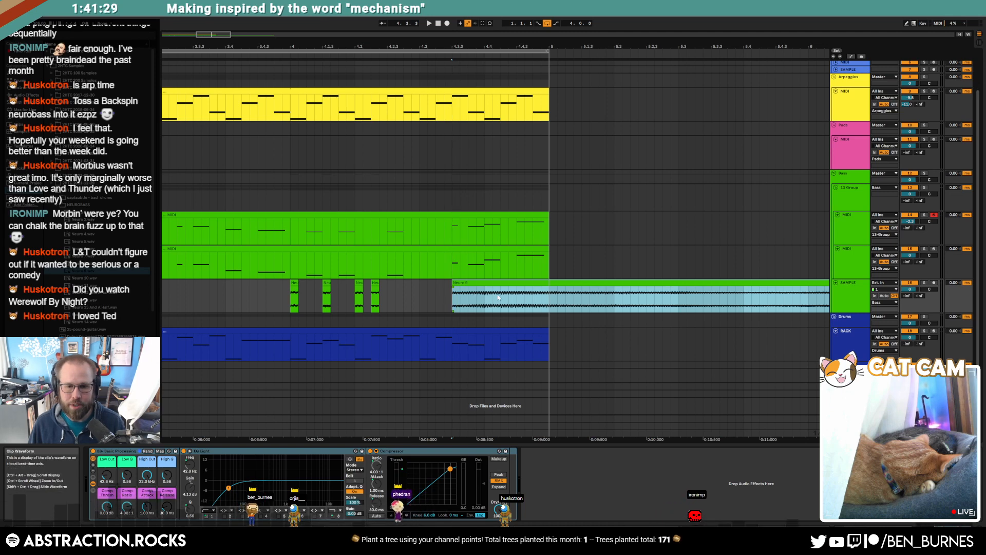
mouse_move(497, 296)
left_mouse_down()
mouse_move(420, 285)
mouse_move(575, 295)
left_mouse_up()
key("Delete")
left_click(532, 290)
key("Delete")
left_click(590, 283)
key("Delete")
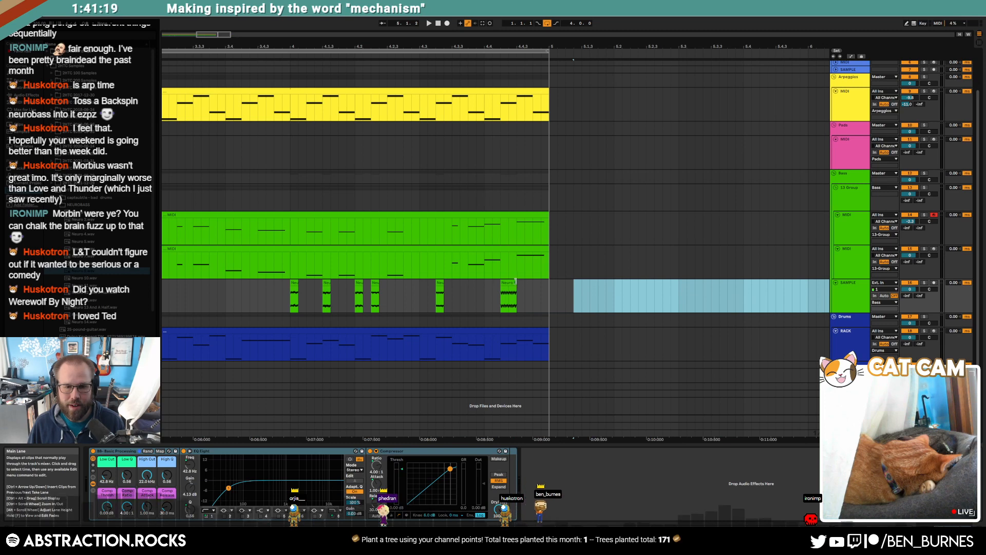
mouse_move(516, 282)
left_mouse_down()
mouse_move(524, 282)
mouse_move(512, 287)
left_mouse_up()
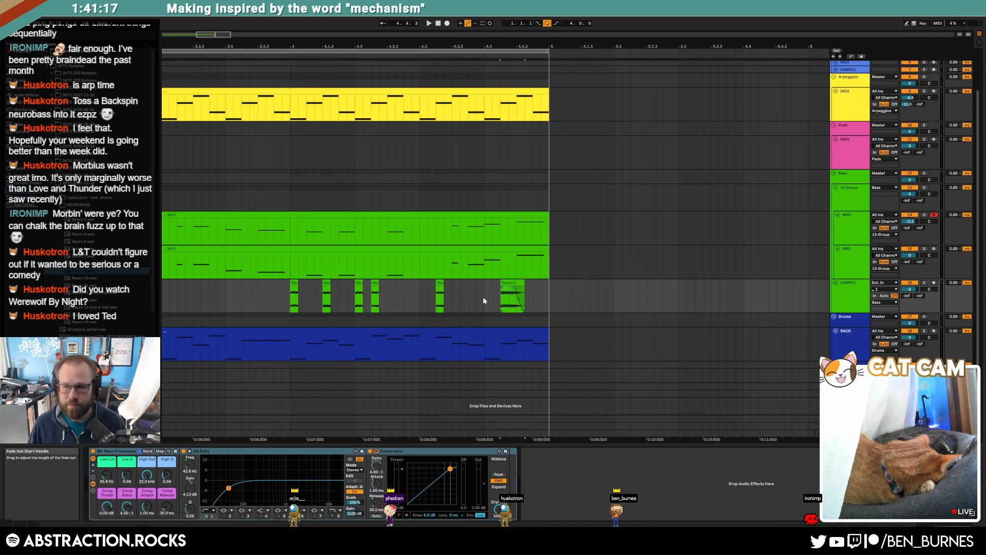
Try other Neuro samples at beat 3 of bars 2 and 3, trimming each to a short clip.
scroll(447, 295, "down", 3)
left_click_drag(213, 33, 198, 34)
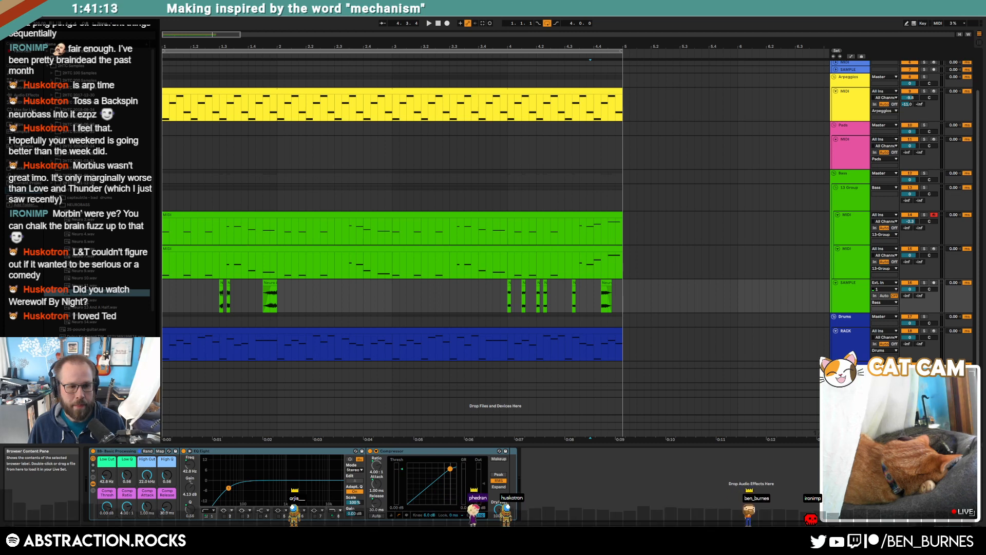
left_click_drag(91, 293, 349, 288)
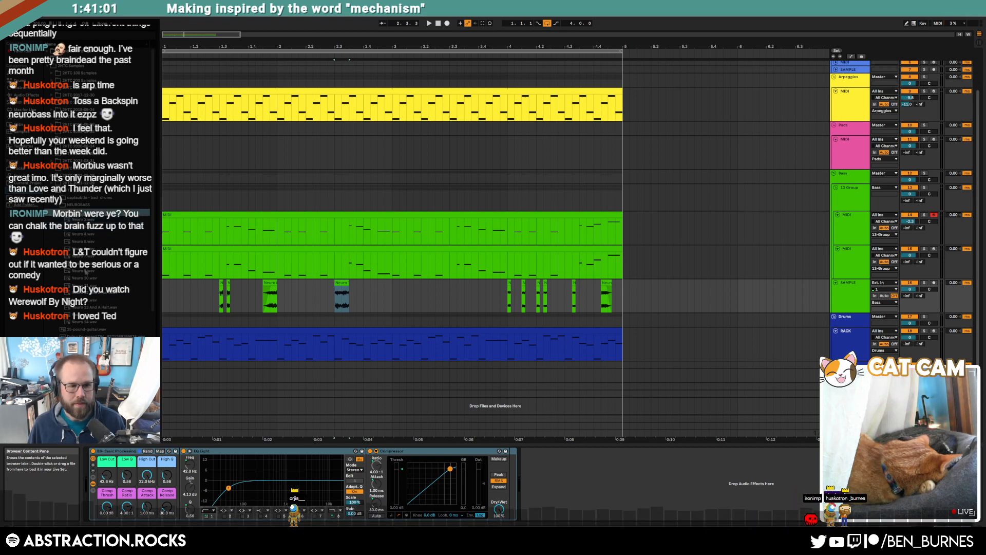
left_click(82, 309)
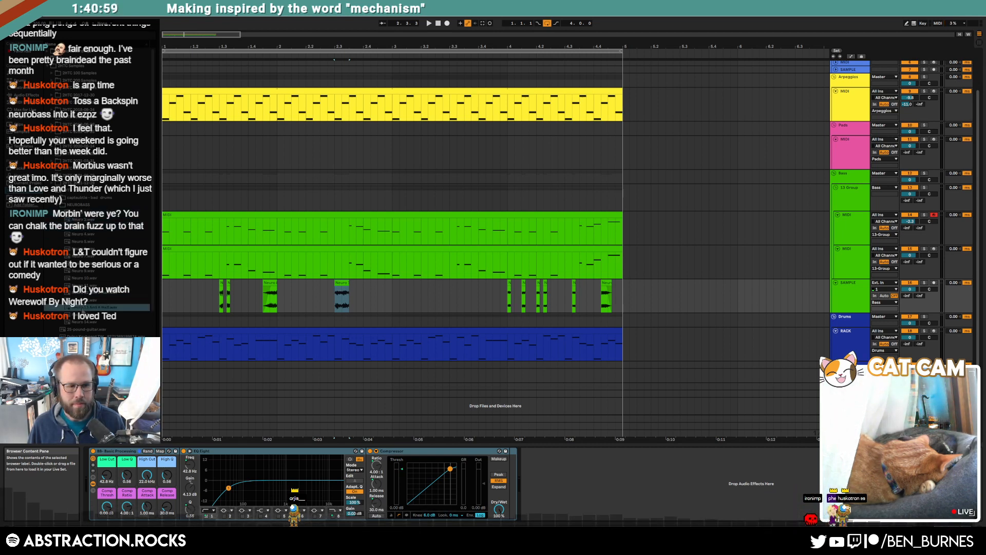
left_click_drag(83, 310, 646, 302)
key("Delete")
left_click_drag(745, 302, 457, 285)
left_click(754, 282)
key("Delete")
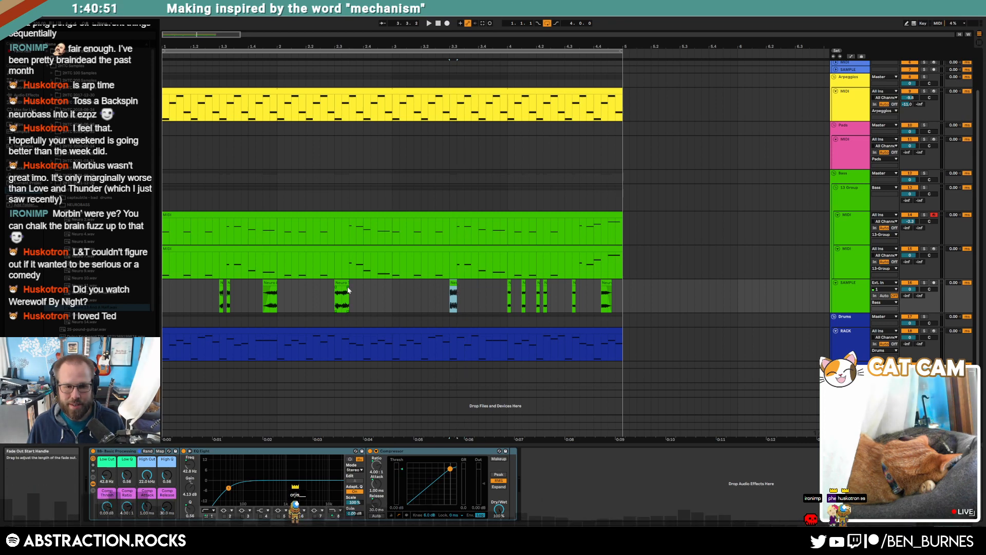
left_click_drag(348, 287, 345, 287)
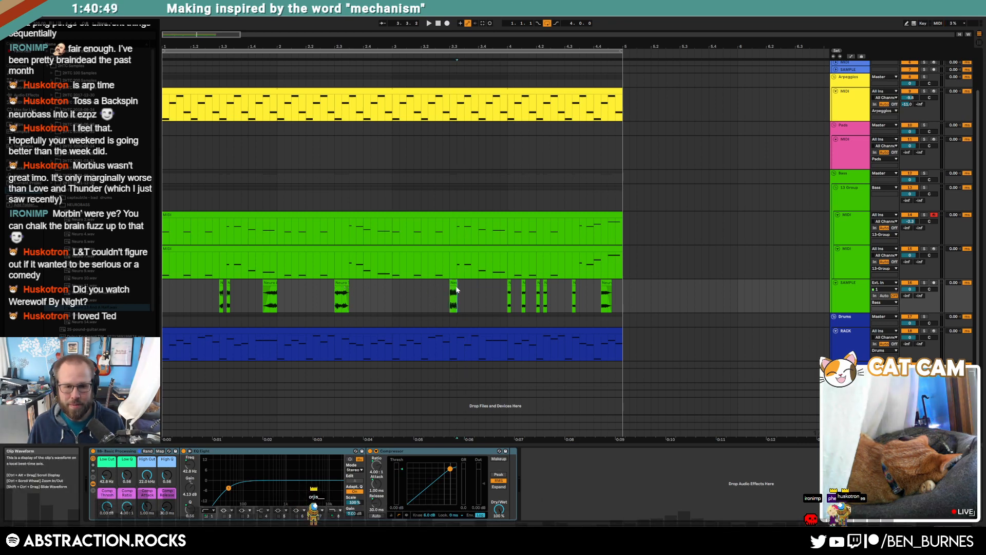
Lower the volume of the bass SAMPLE track slightly and play the arrangement from the start.
scroll(456, 292, "up", 1)
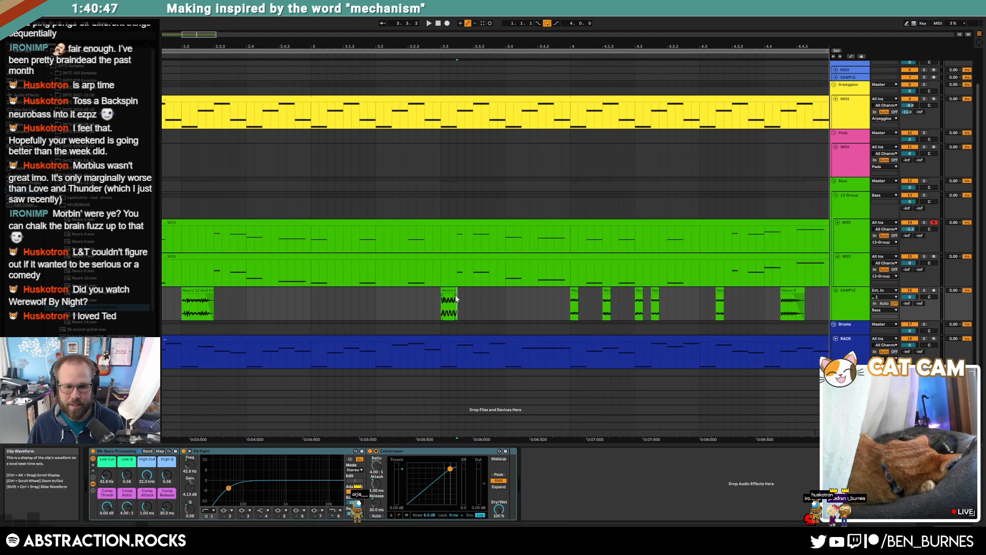
key("minus")
key("minus")
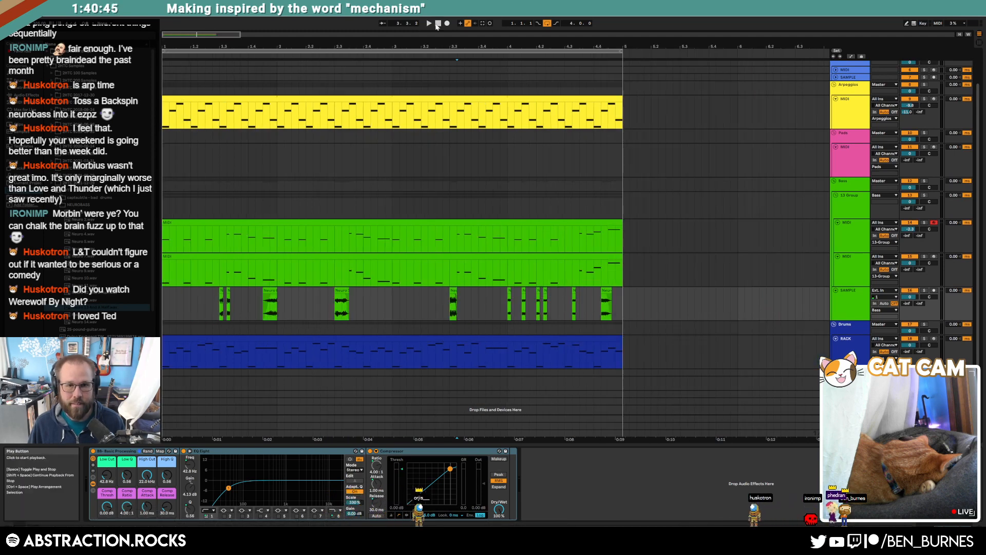
left_click_drag(909, 296, 909, 305)
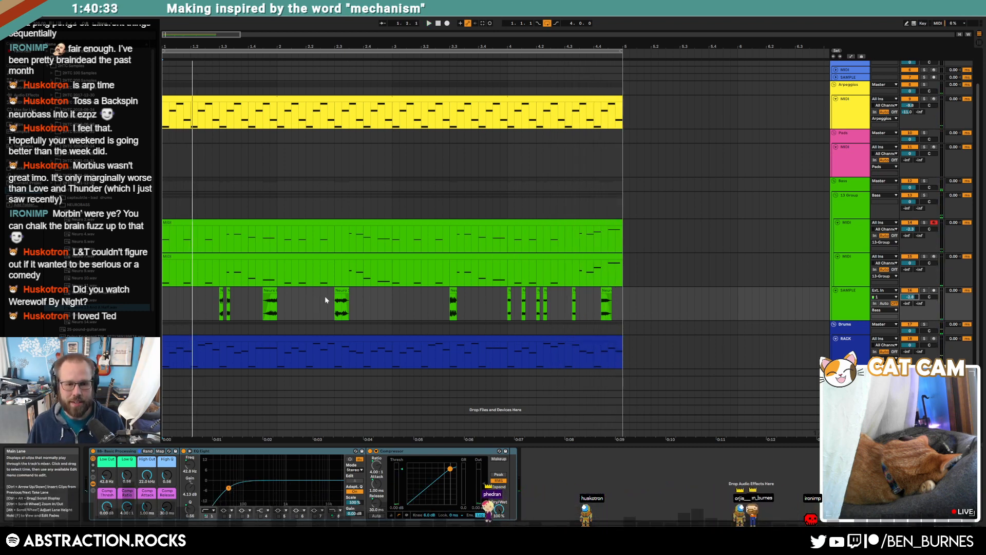
Delete the Neuro clips at beat 3 of bars 2 and 3 and copy short stabs to 3.2.2 and 3.3.
left_click_drag(325, 300, 473, 301)
key("Delete")
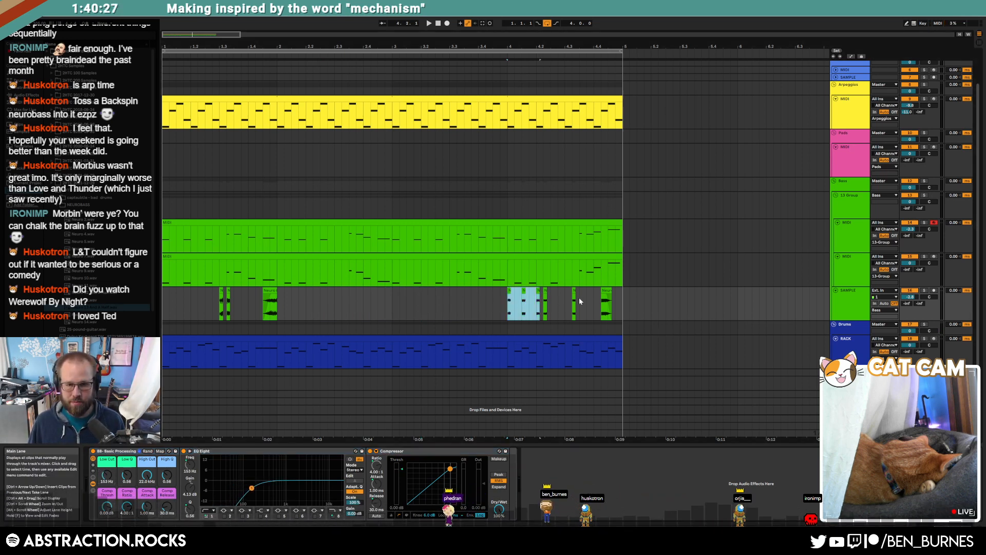
left_click(623, 299, "shift")
left_click(279, 309)
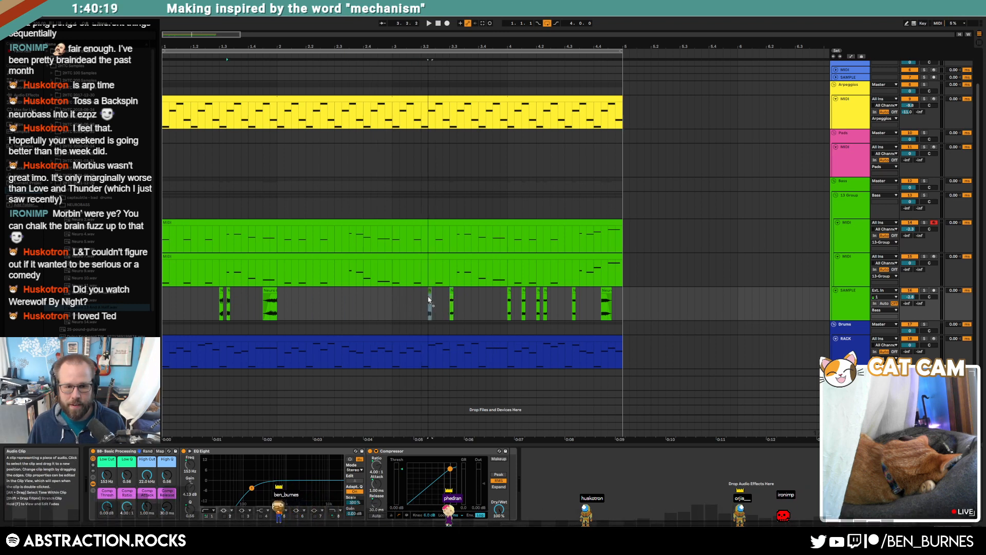
Copy the pair of stabs from beat 3 of bar 1 to 2.2 and add single stabs at 2.3.2 and 2.4.2.
left_click(221, 290, "shift")
left_click_drag(221, 290, 300, 292)
key("ctrl+z")
left_click(291, 301)
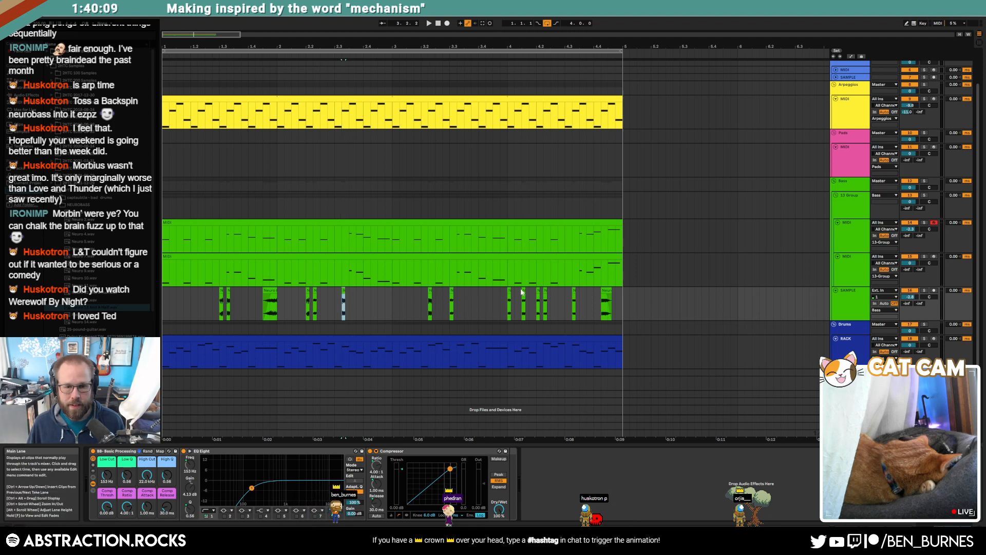
left_click_drag(523, 291, 372, 293)
Copy the two longer Neuro hits to 3.1.2 and 3.3.4, and add short stabs at 3.4.2 and 1.1.3.
left_click_drag(272, 294, 410, 294)
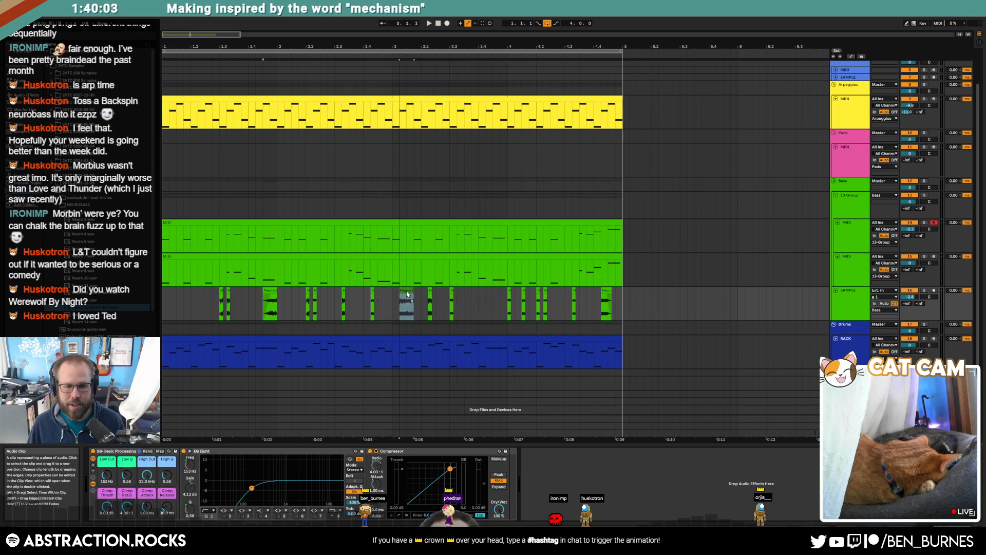
left_click_drag(606, 293, 476, 293)
left_click(492, 295)
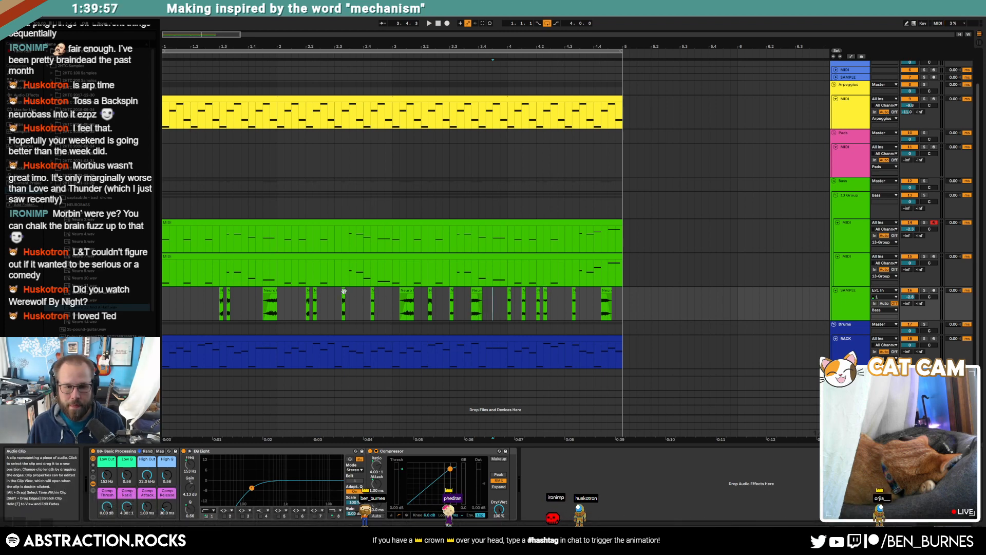
left_click(487, 300)
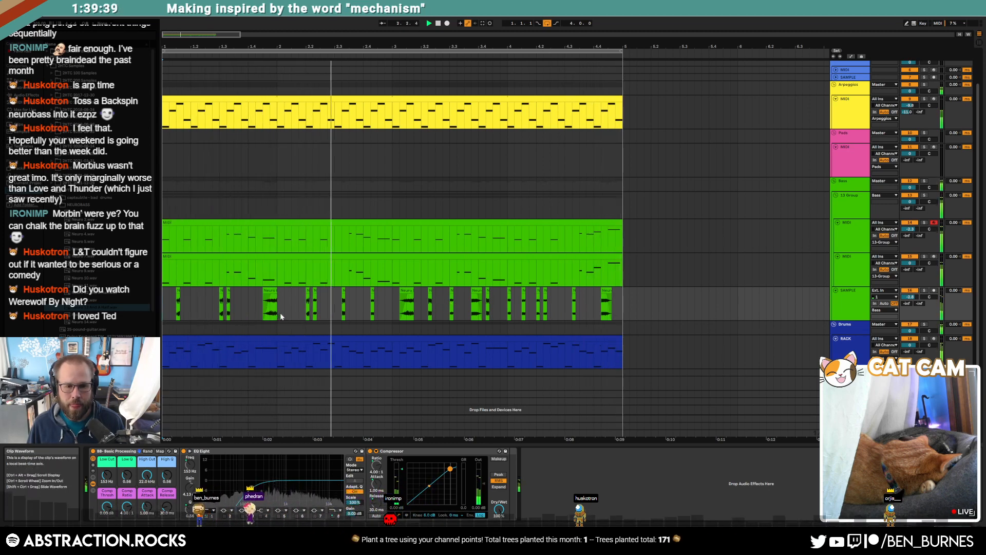
Replace the stab at 2.4.2 with the longer Neuro clip from 3.1.2, trim it to half a beat and play it back.
left_click(373, 296)
left_click_drag(407, 292, 663, 290)
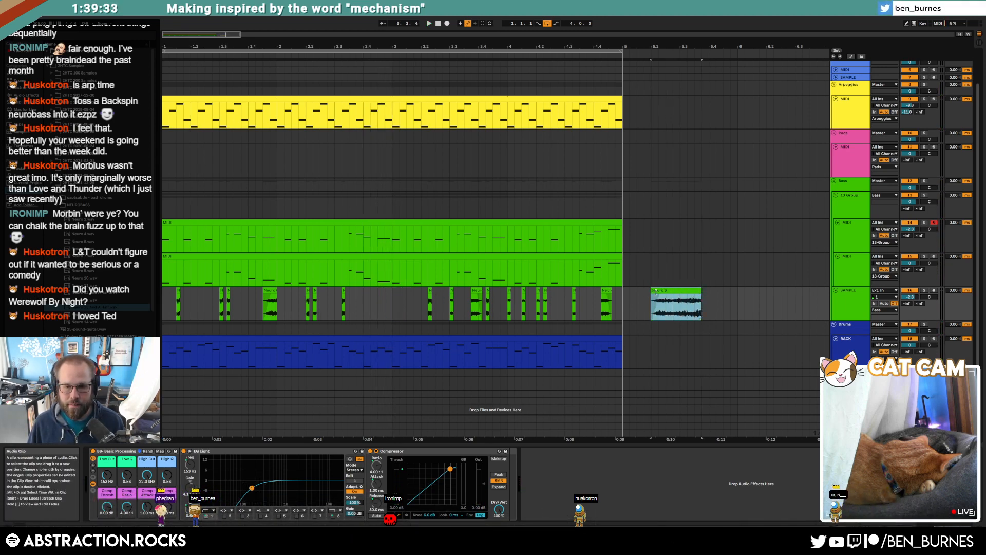
left_click_drag(687, 305, 385, 305)
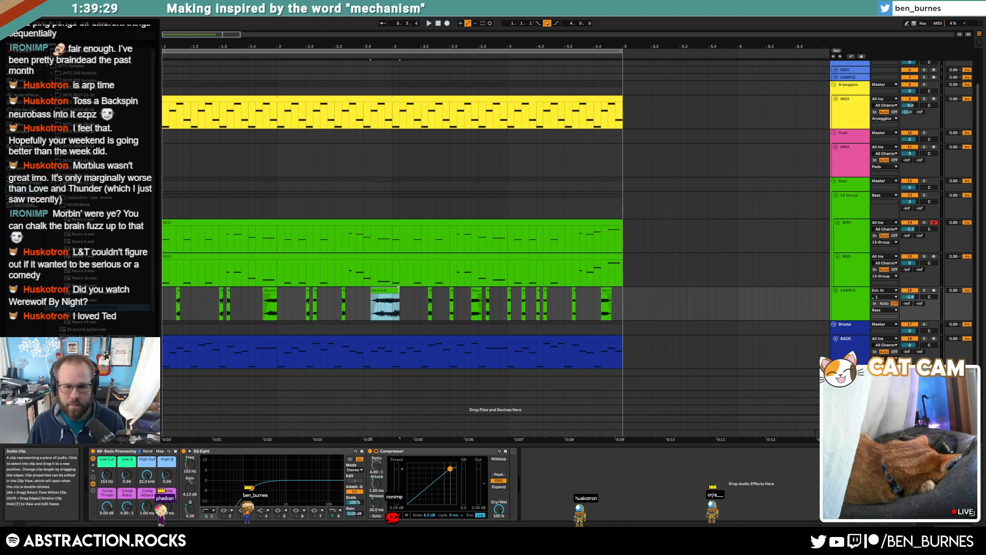
left_click_drag(401, 289, 385, 290)
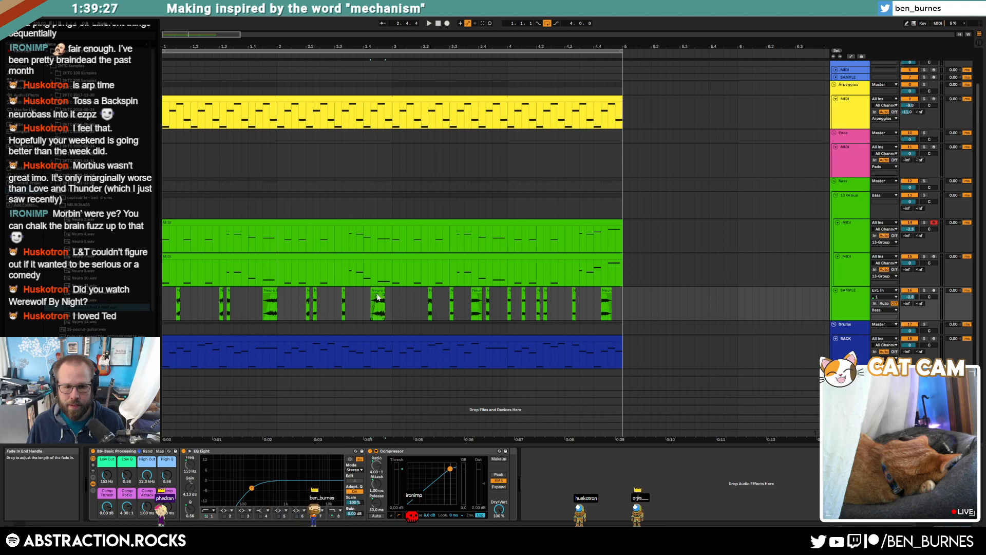
key("space")
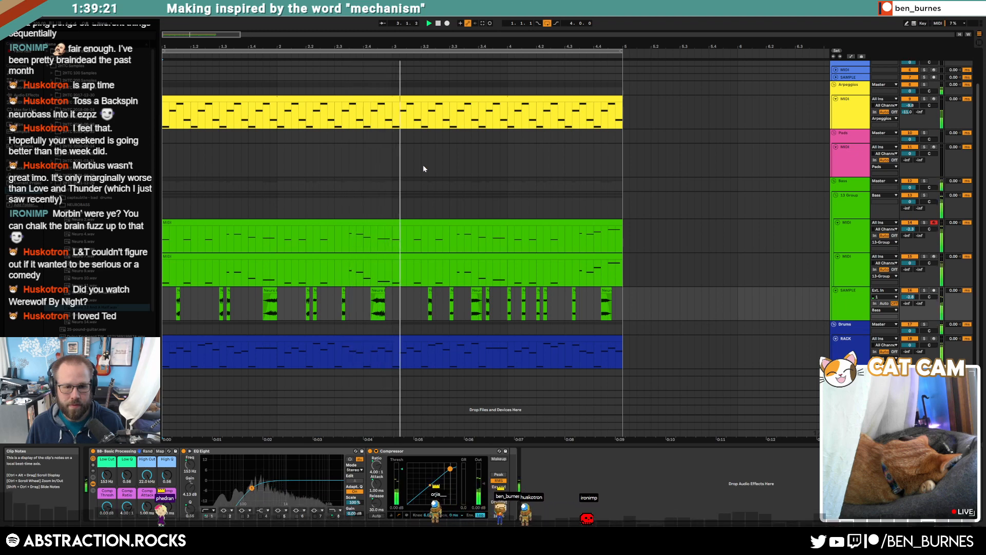
key("space")
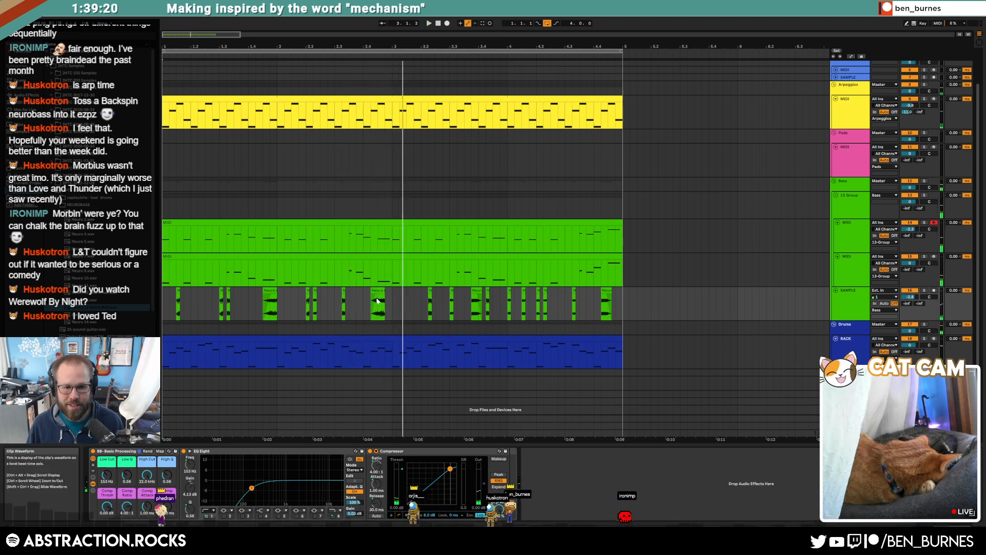
Try the longer Neuro clip a sixteenth later, return it to 2.4.2 and extend its end to the start of bar 3.
left_click(376, 290)
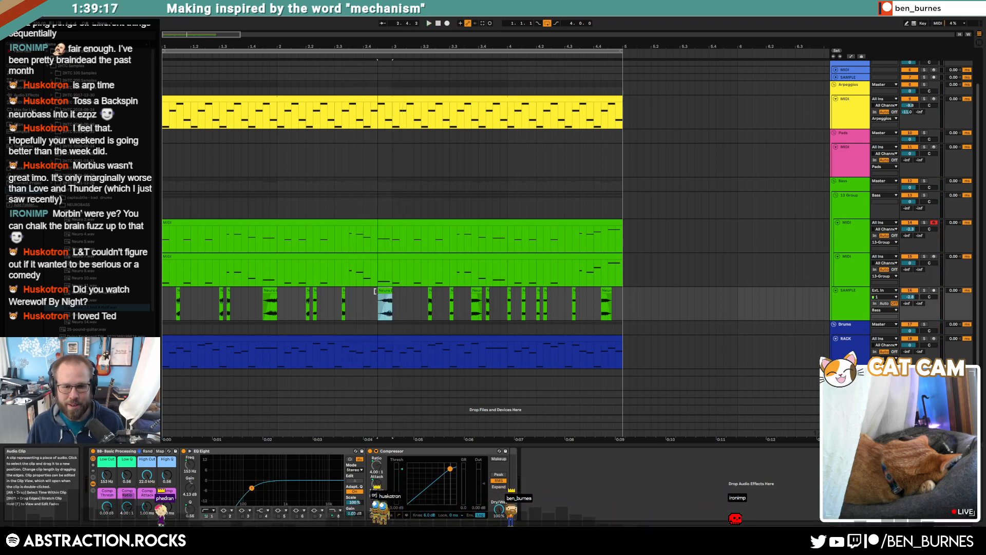
key("space")
key("space")
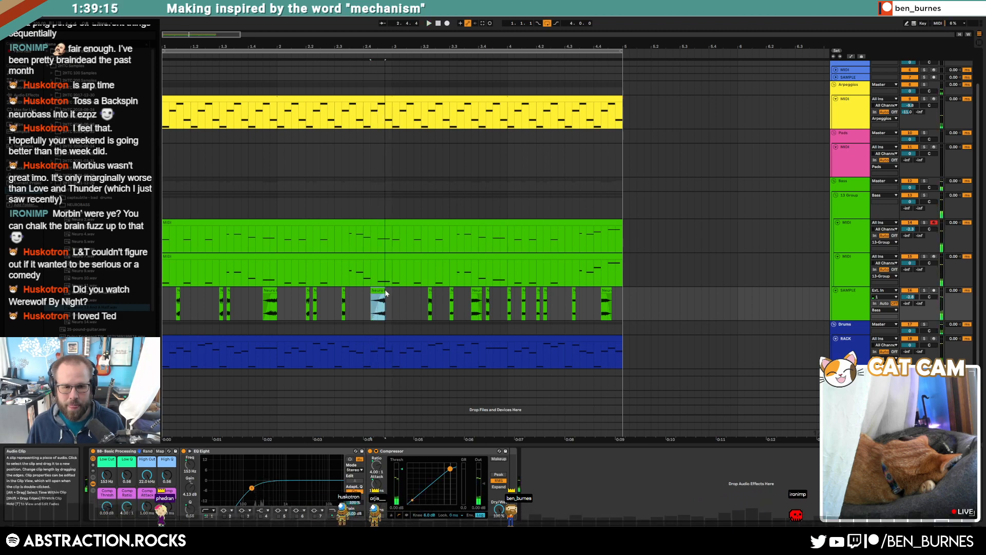
Rename the Massive bass track as Bass Source and the Operator bass track as Bass Sub.
left_click(859, 242)
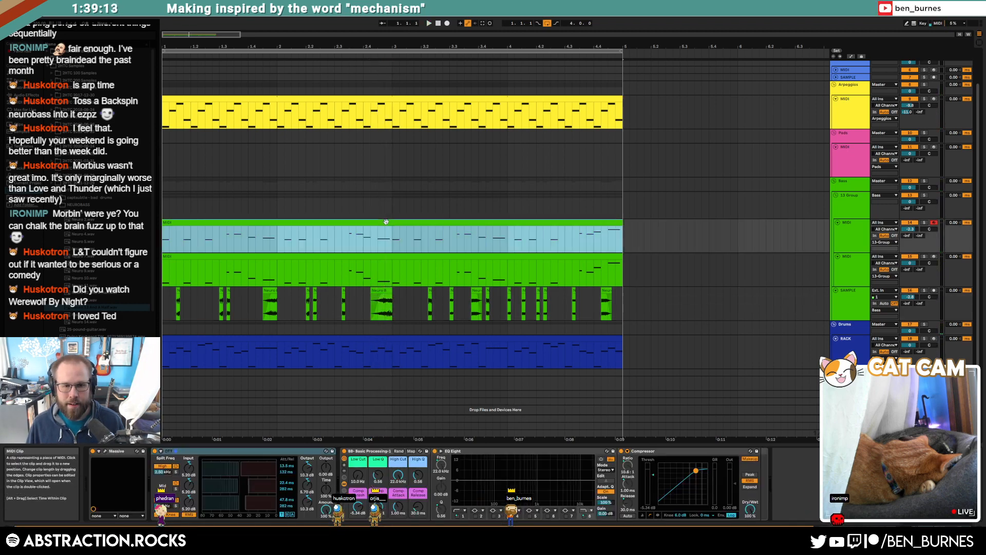
left_click(863, 259)
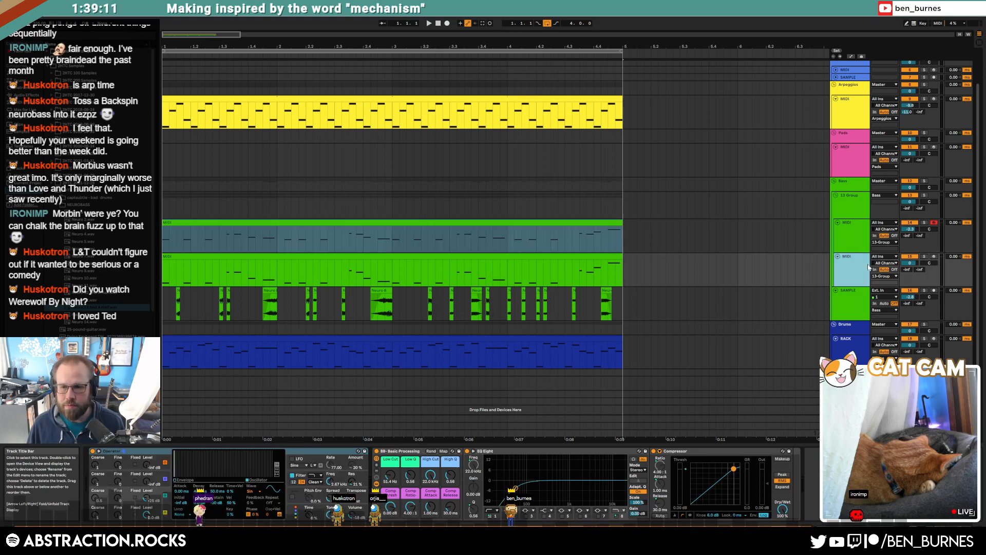
left_click(885, 256)
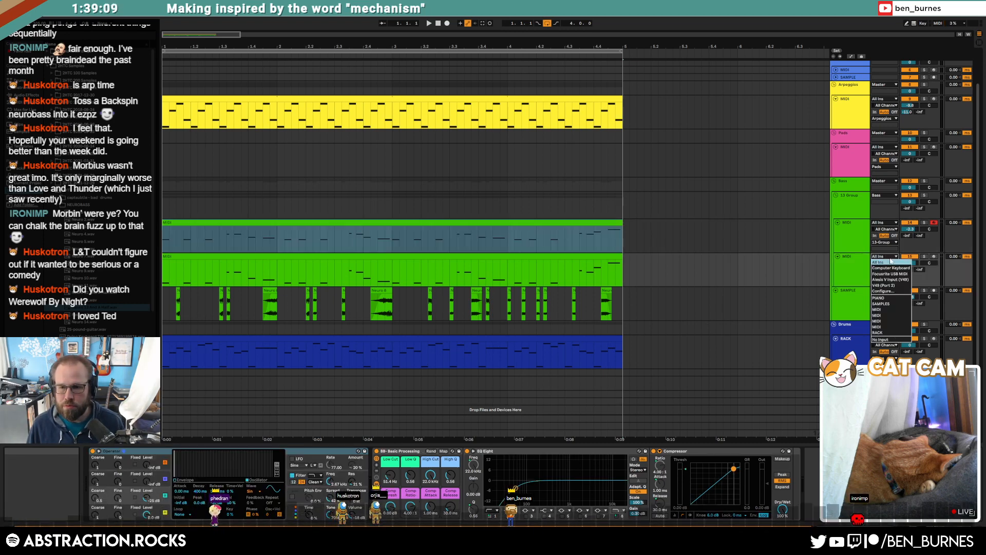
left_click(891, 261)
left_click(851, 236)
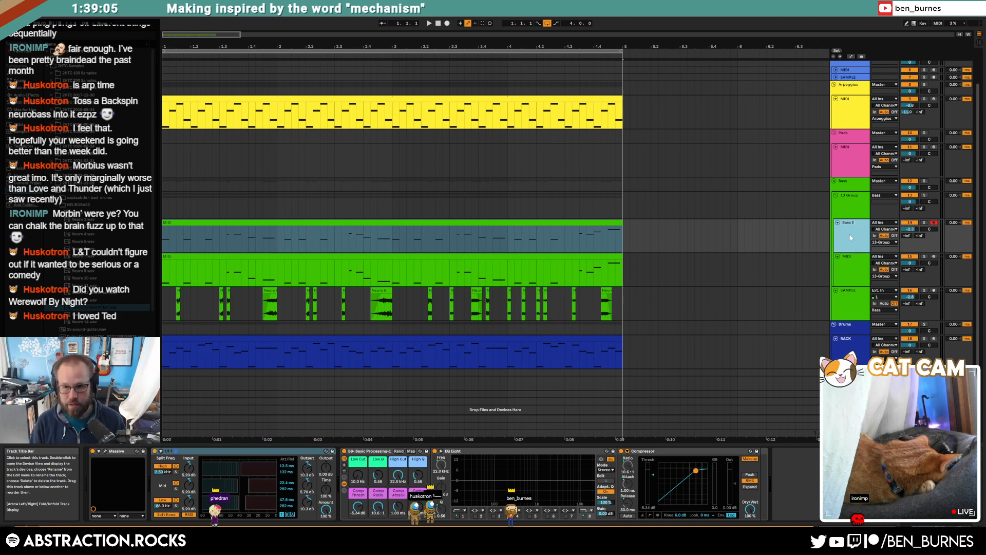
left_click(853, 271)
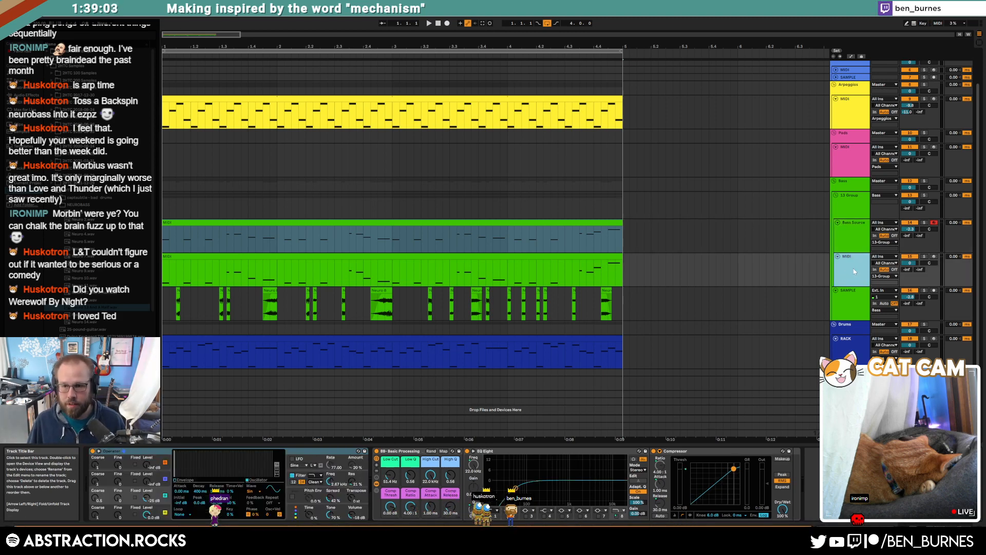
type("Bass Sub")
key("Return")
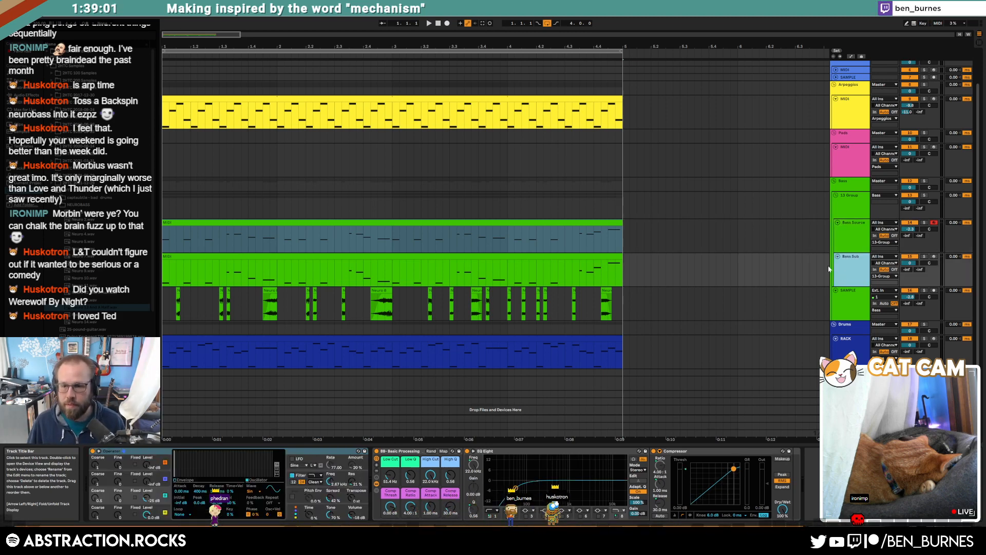
Take Bass Sub's MIDI input from Bass Source at Pre FX and delete Bass Sub's own MIDI clip.
left_click(885, 256)
left_click(882, 327)
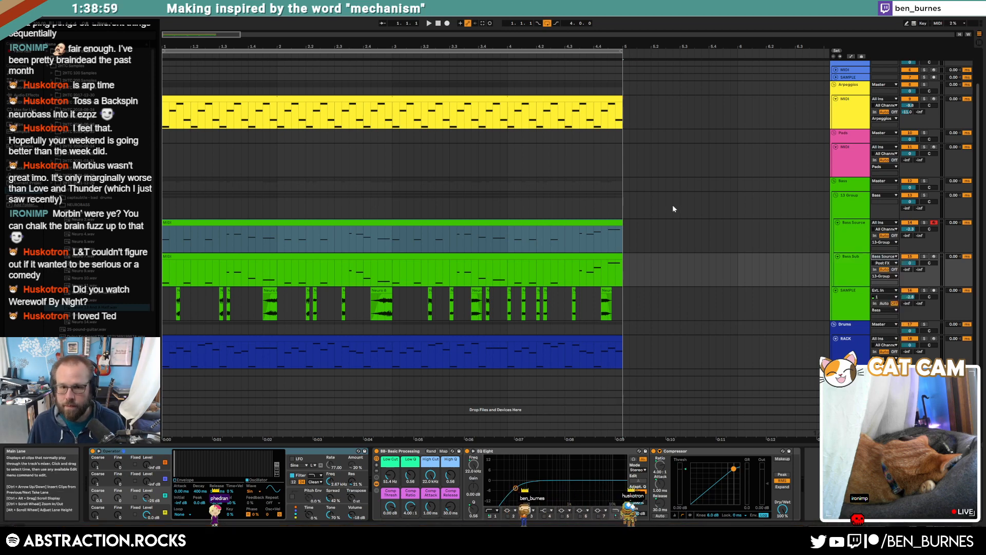
key("space")
left_click(415, 257)
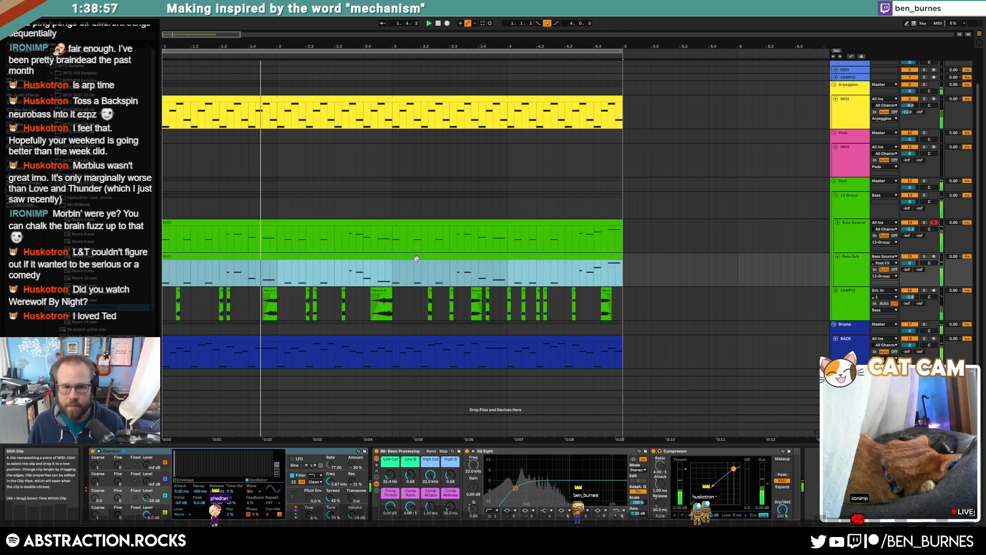
key("Delete")
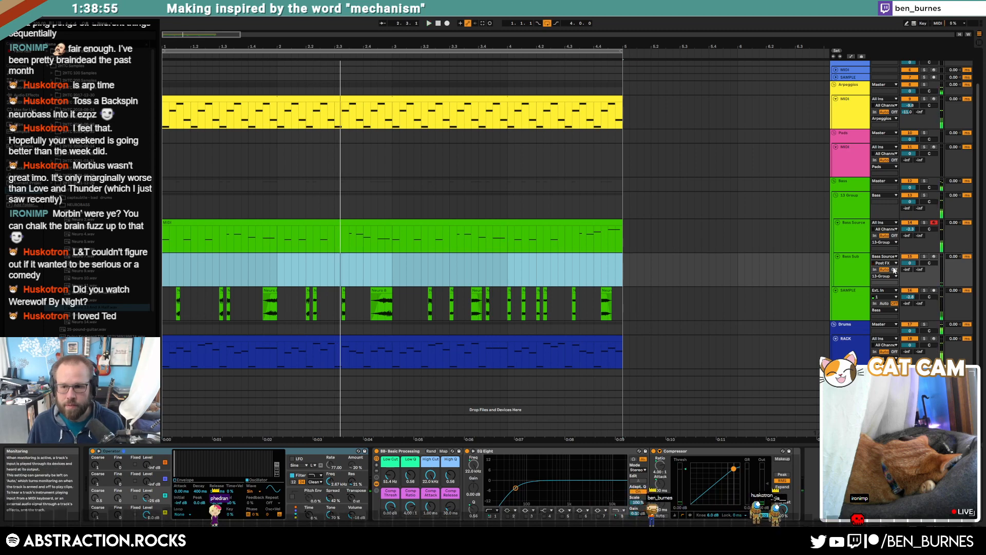
left_click(896, 263)
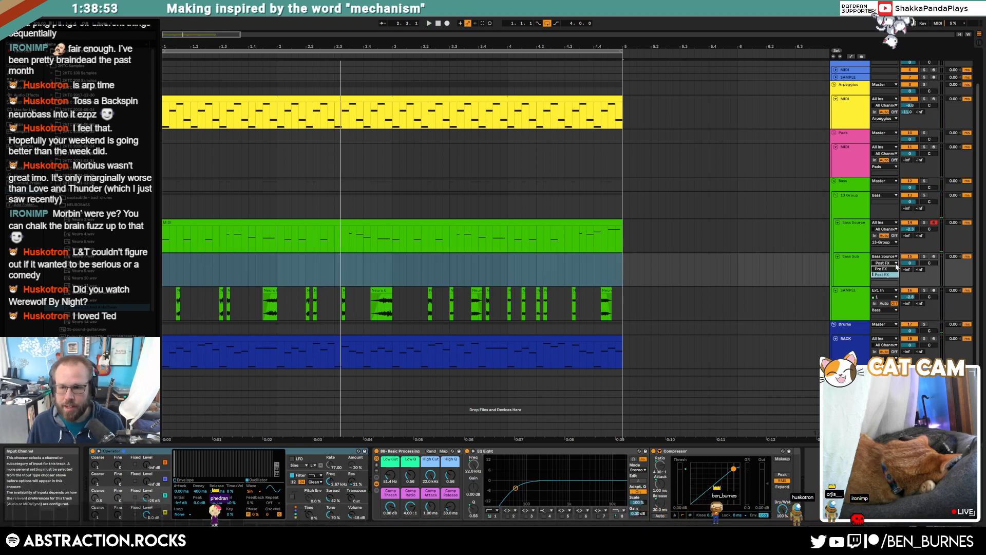
left_click(892, 272)
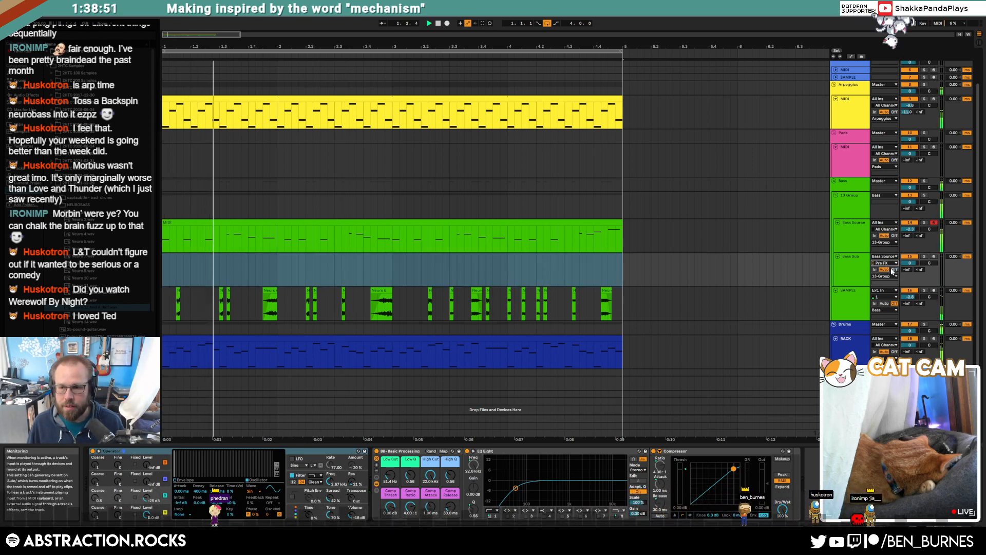
left_click(883, 276)
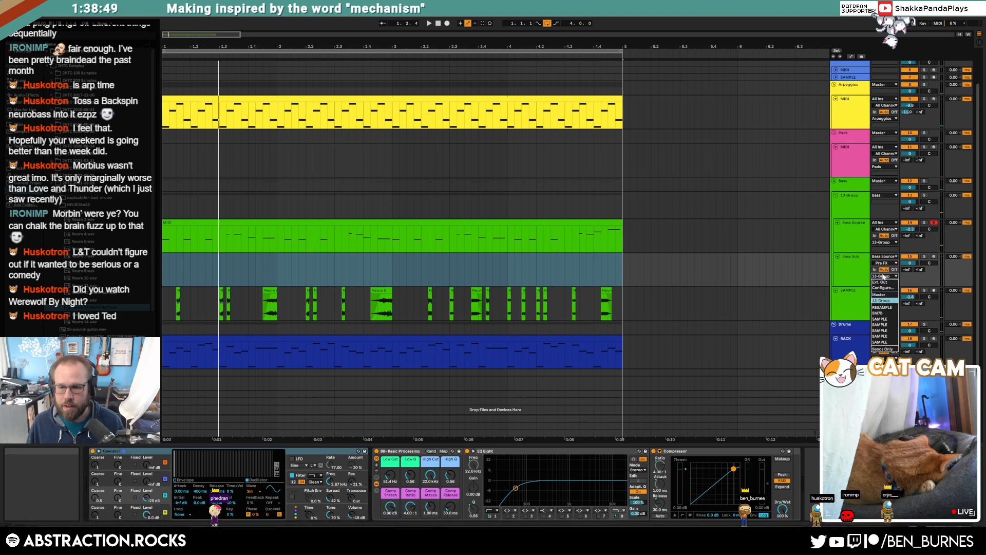
left_click(877, 276)
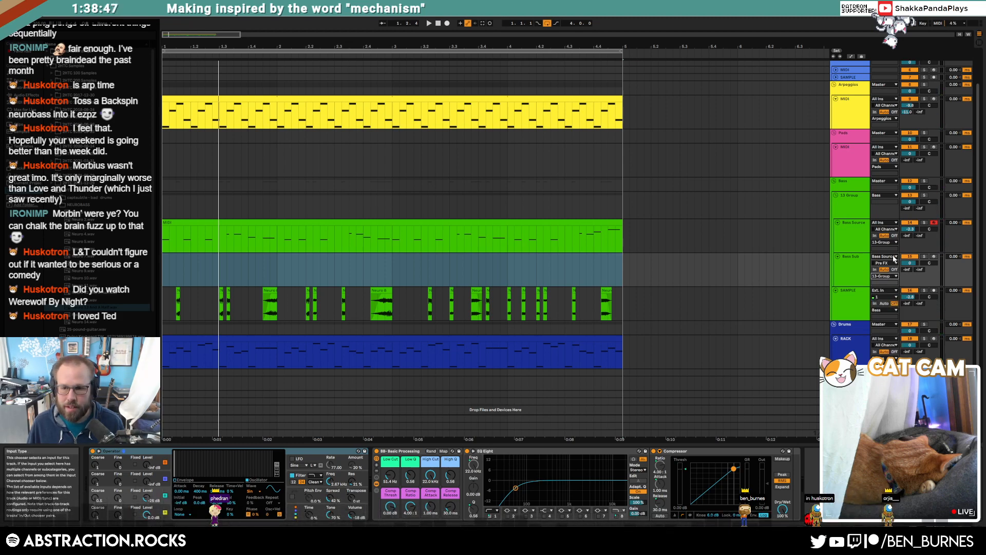
left_click(889, 242)
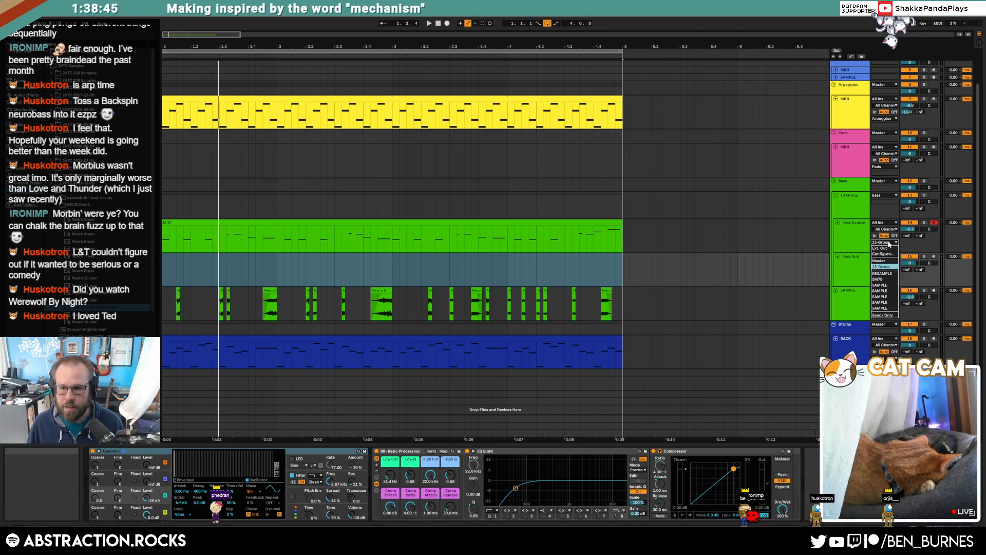
left_click(888, 242)
left_click(881, 277)
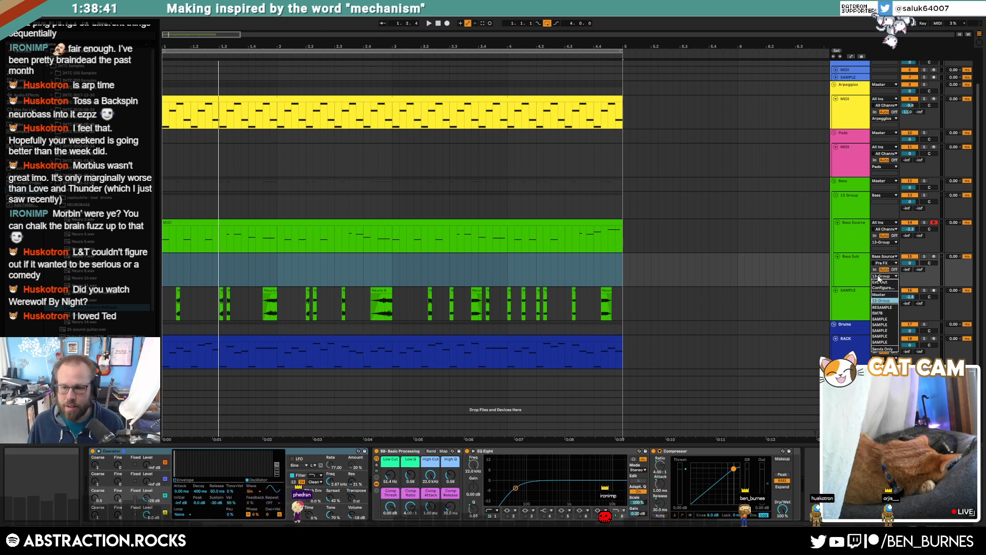
left_click(862, 270)
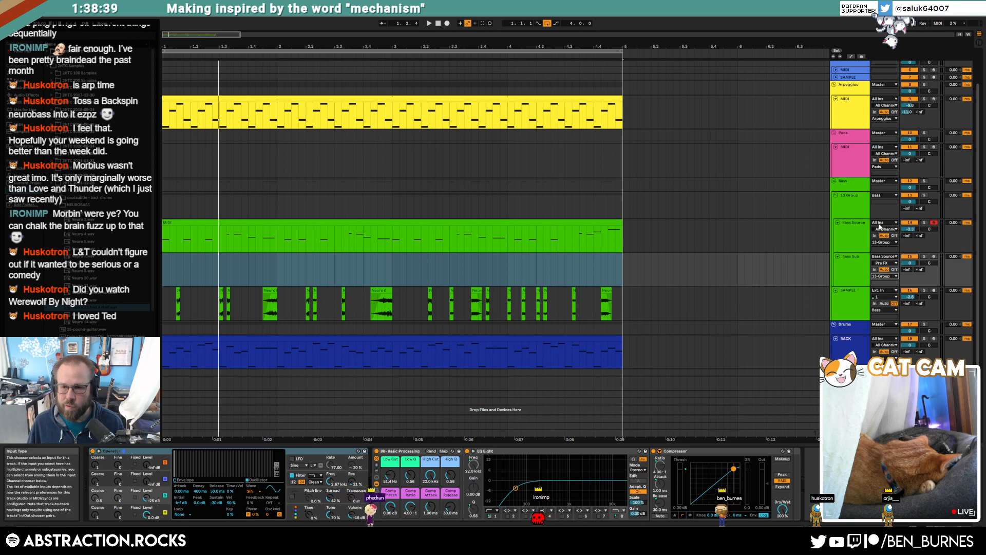
Delete the C#1 note at 2.4.3 from the Bass Source MIDI clip.
left_click(857, 232)
double_click(388, 222)
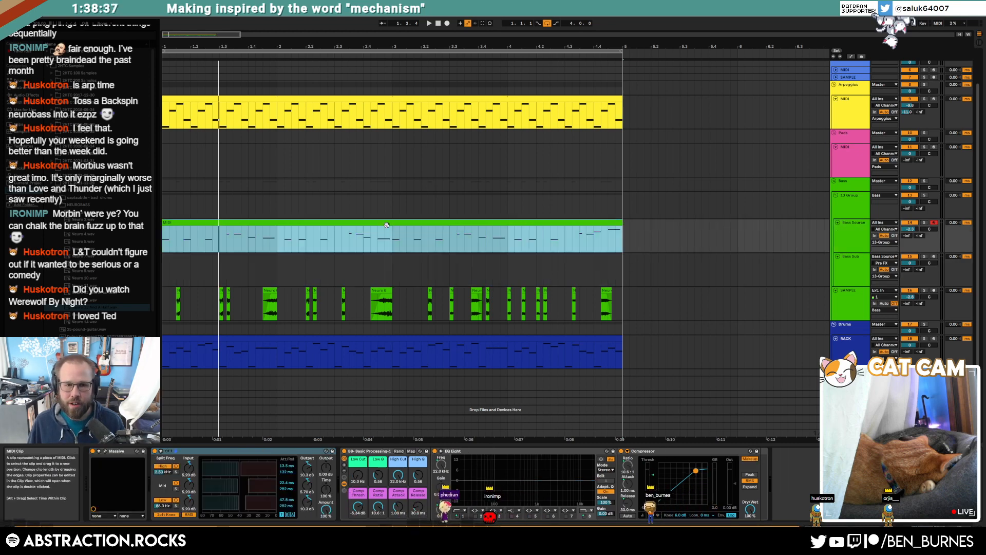
left_click(570, 455)
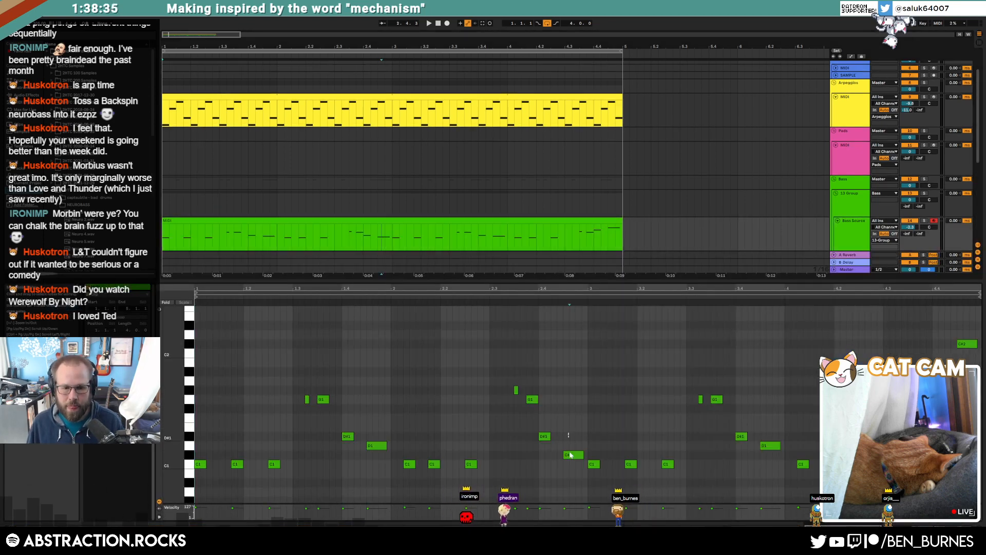
key("Delete")
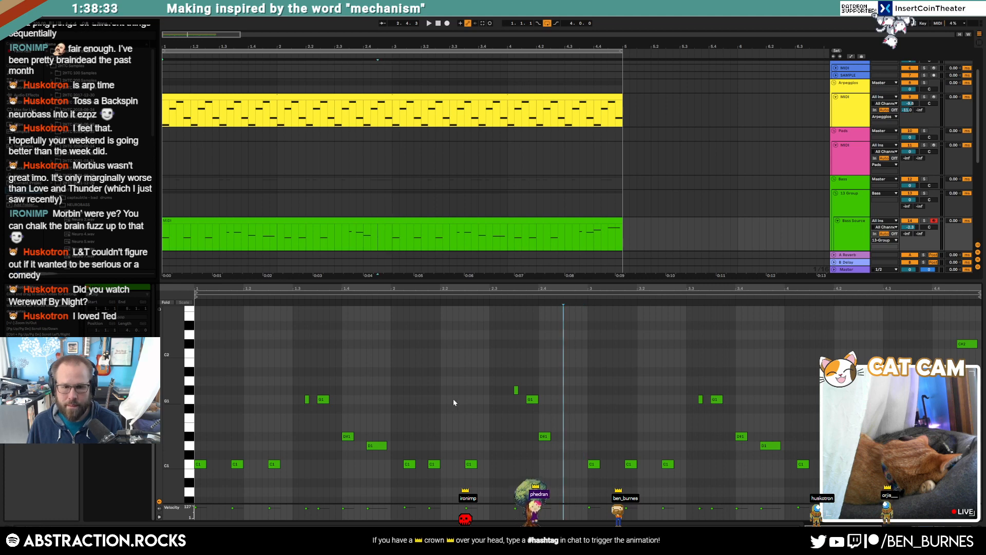
Play the loop and copy the edited Bass Source clip onto the Bass Sub track.
key("space")
key("shift+Tab")
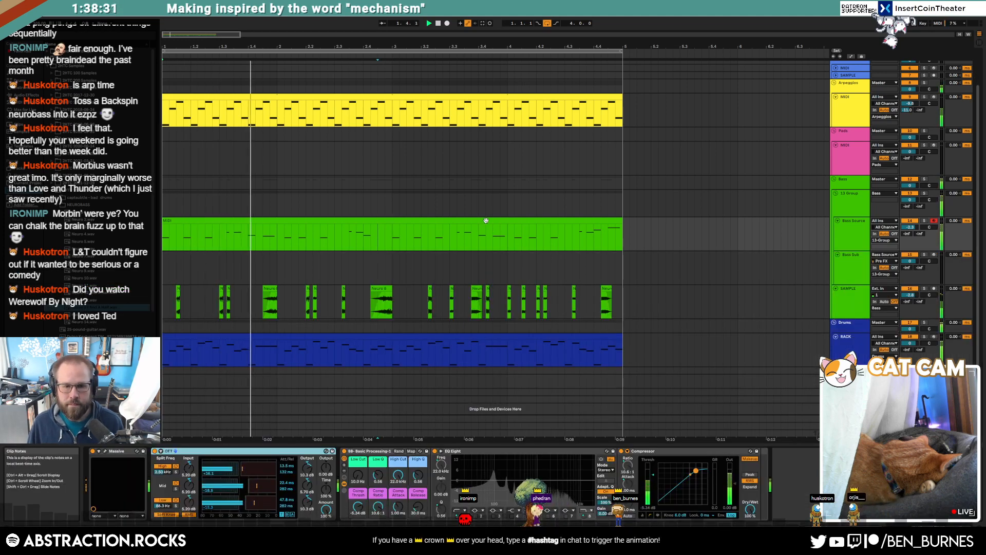
left_click_drag(486, 220, 485, 259)
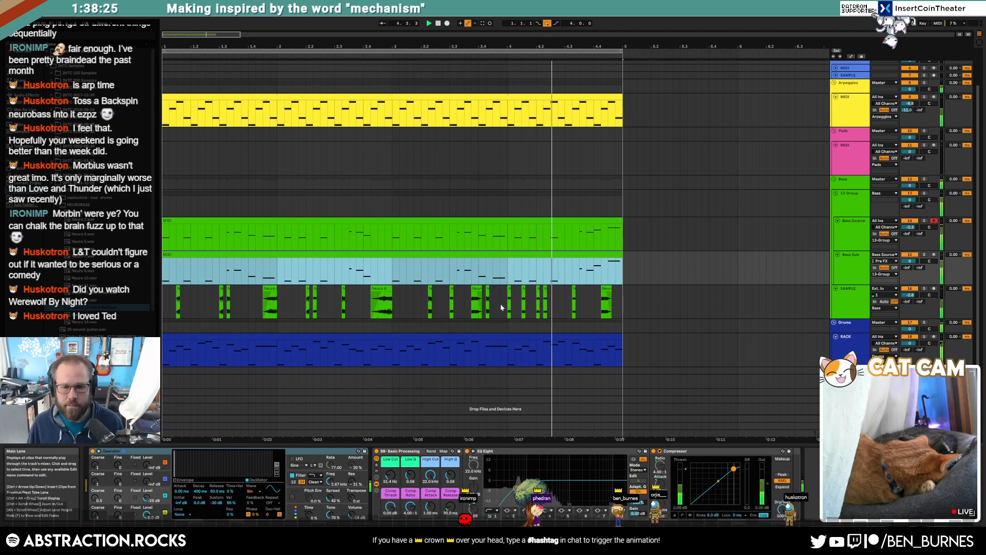
key("space")
Add a short Neuro stab at 4.2.4 and try extending the stab at 4.2.2 over it.
left_click(558, 290)
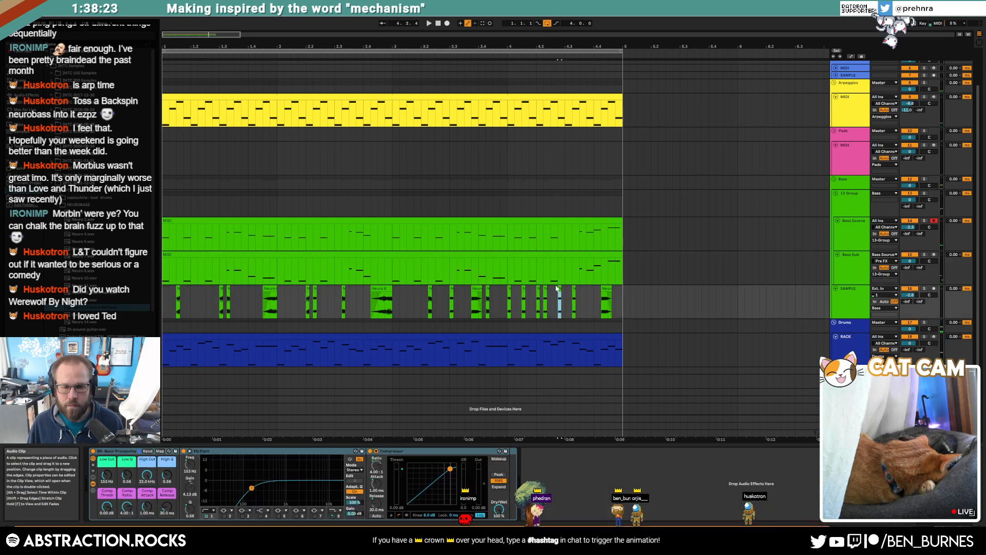
scroll(558, 292, "up", 4)
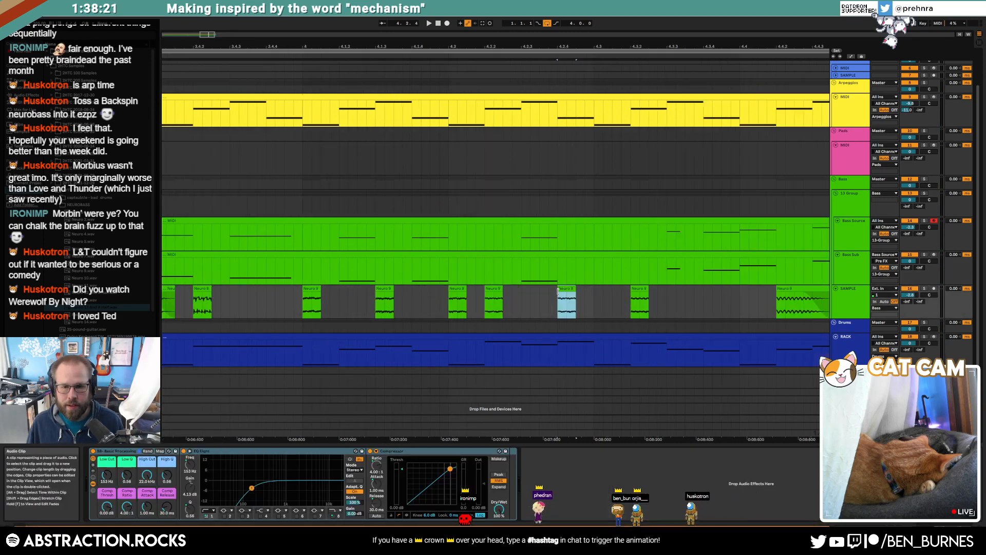
left_click_drag(502, 289, 585, 294)
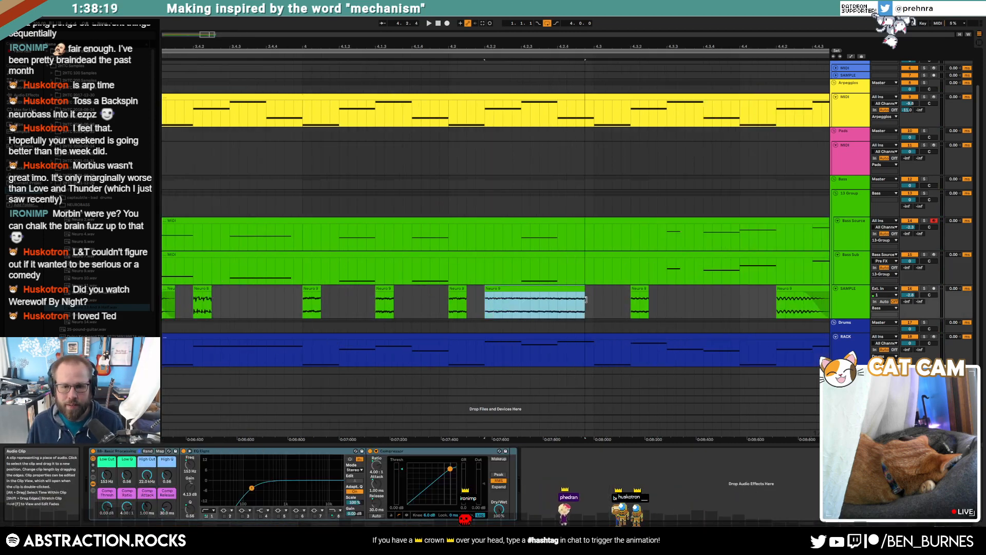
left_click_drag(505, 303, 585, 300)
key("Delete")
scroll(531, 287, "down", 5)
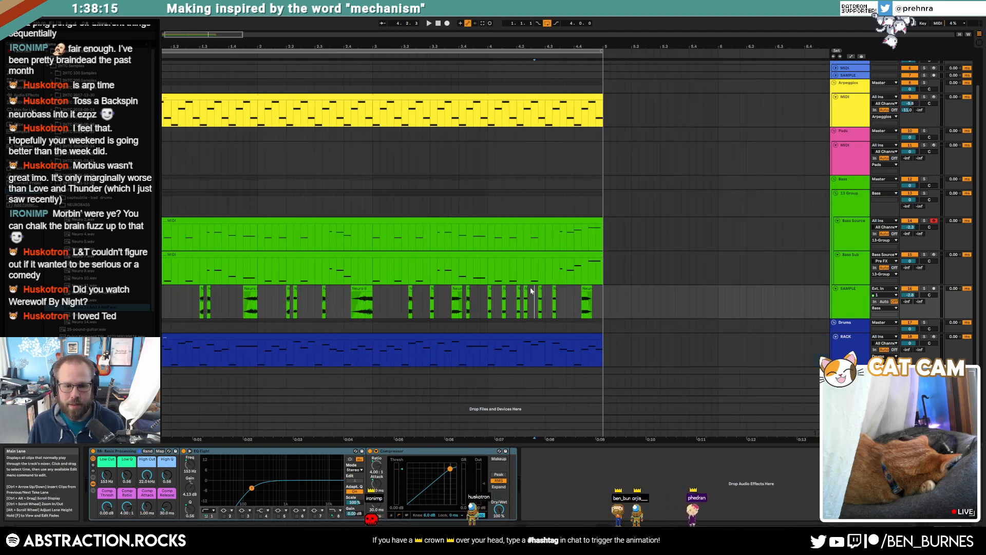
Replace the last Neuro hit with a longer copy starting at 4.4, and add a short stab at 4.4.4.
left_click(482, 301)
key("space")
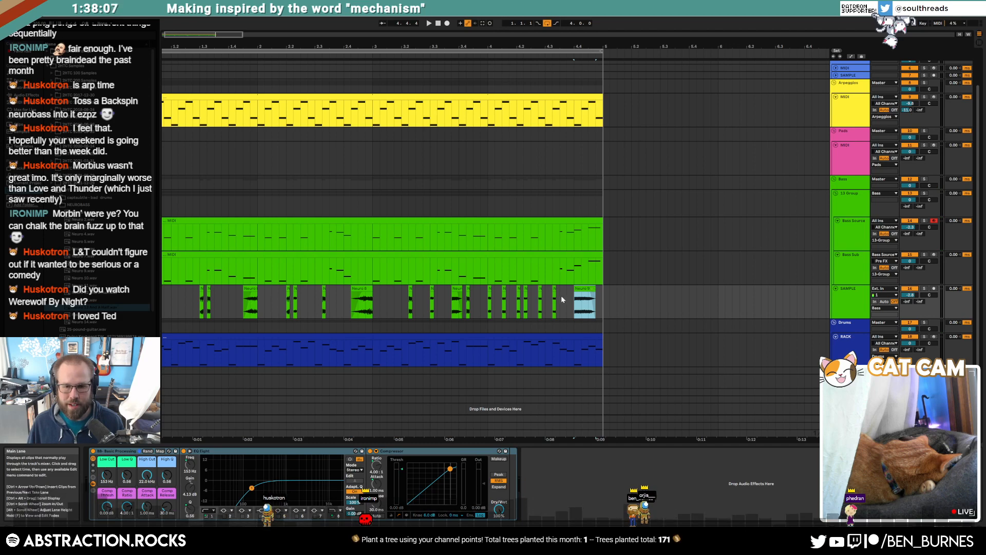
left_click(546, 303)
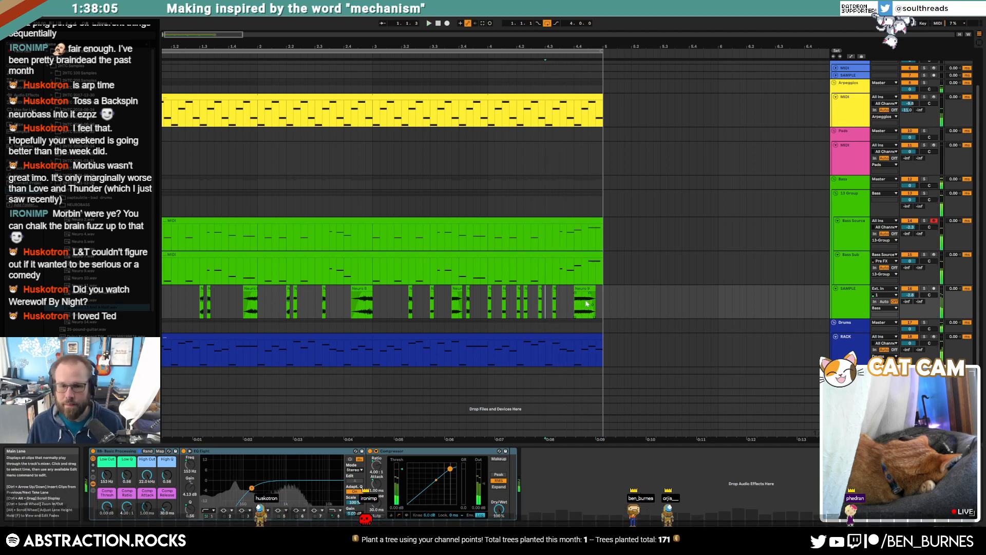
scroll(586, 303, "up", 3)
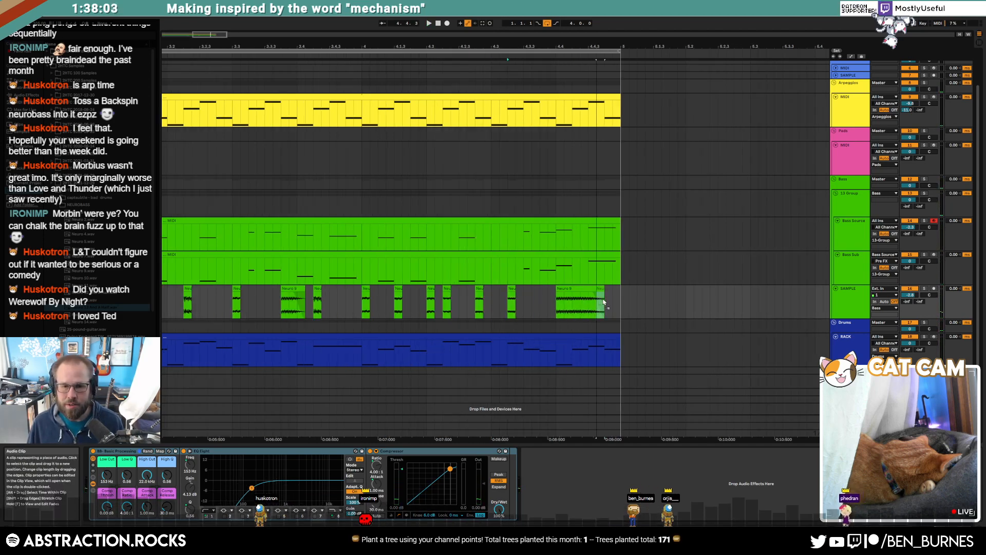
left_click(603, 297)
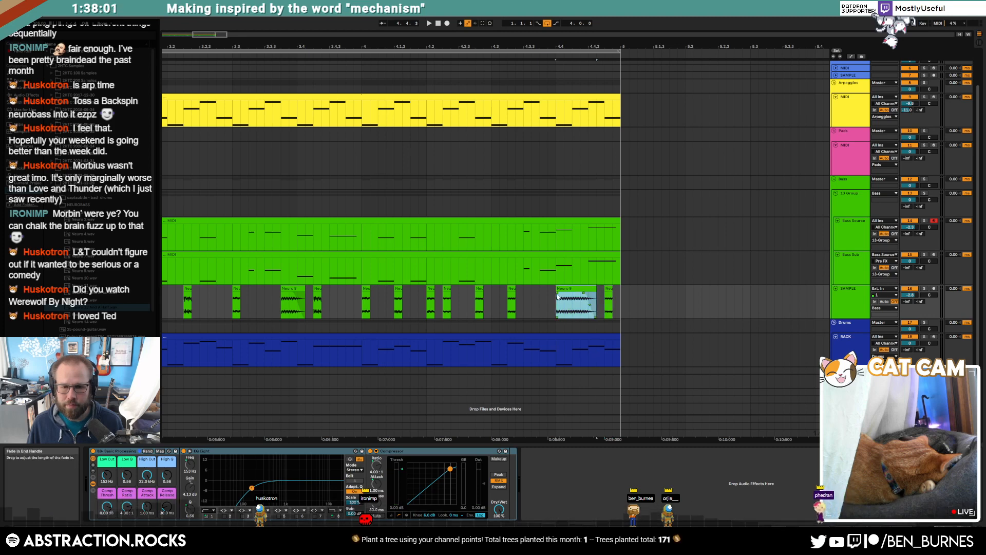
left_click(530, 304)
key("space")
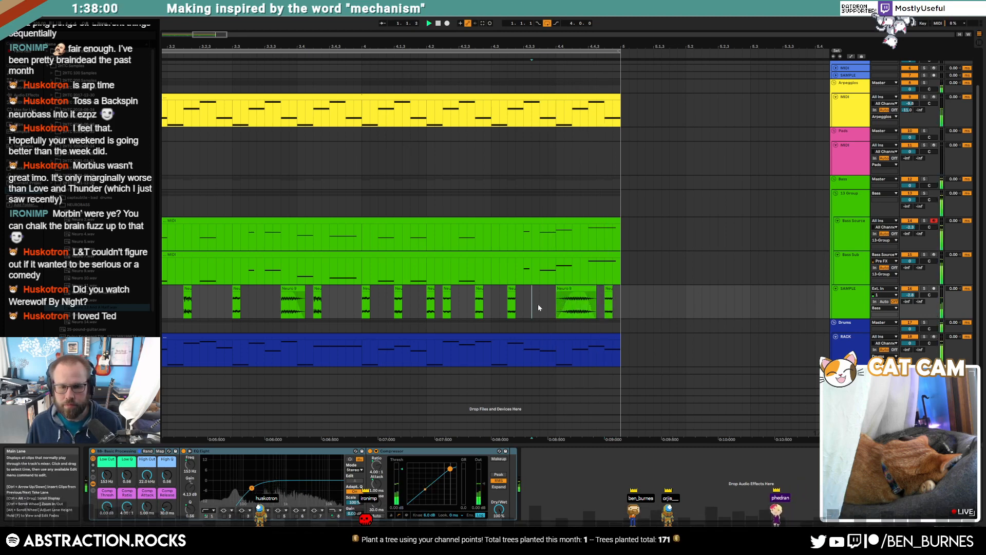
Trim the start of the longer Neuro clip in beat 4.4 to 4.4.2 and lengthen its fade-out while the loop plays.
left_click_drag(557, 289, 572, 290)
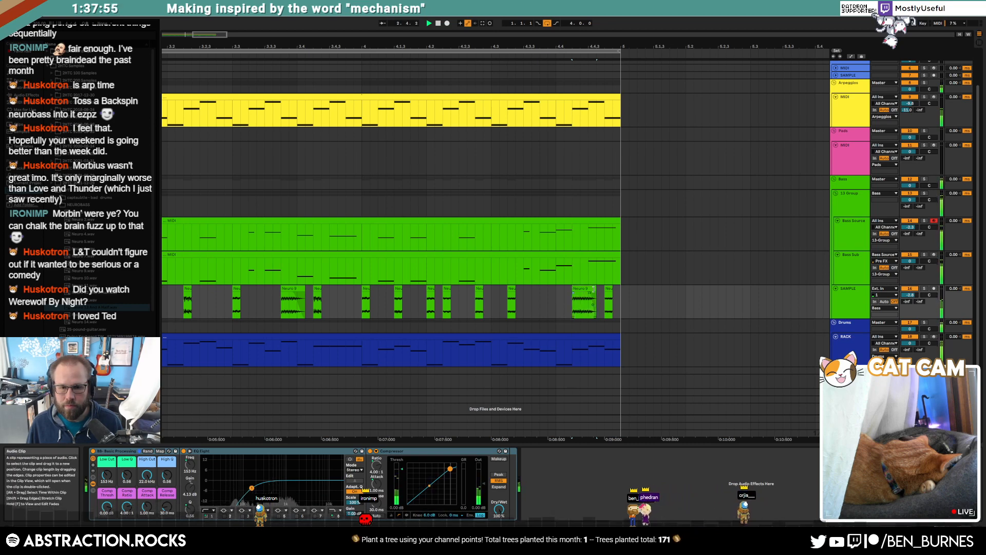
left_click_drag(590, 293, 581, 294)
scroll(468, 296, "down", 2)
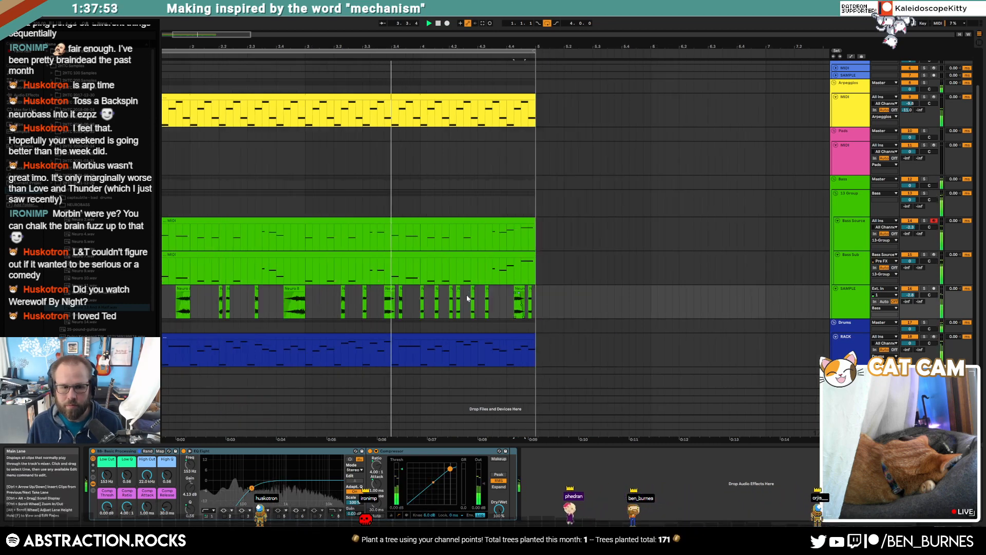
left_click_drag(257, 47, 324, 43)
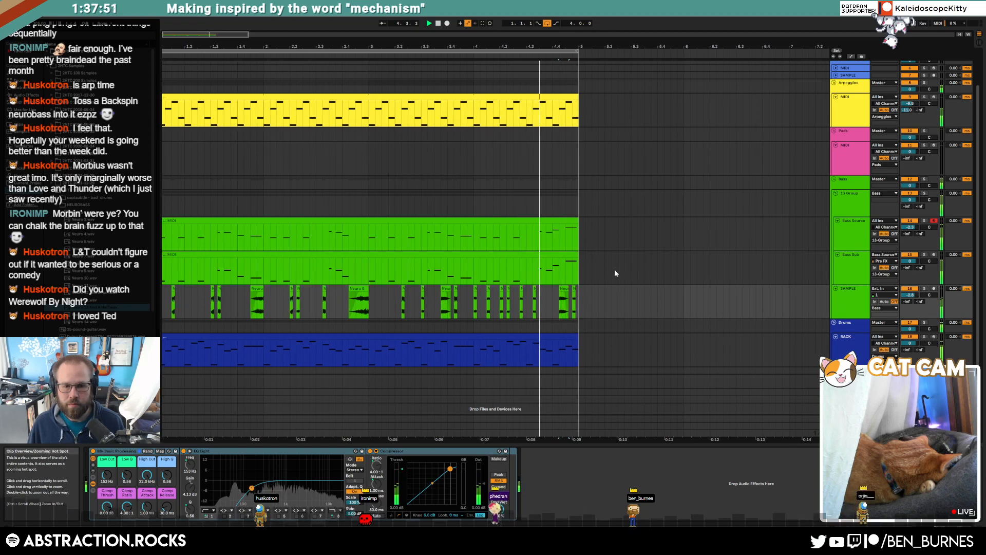
Raise the Neuro sample track's Low Cut to about 316 Hz and select the MIDI track in the Pads group.
left_click_drag(106, 475, 107, 465)
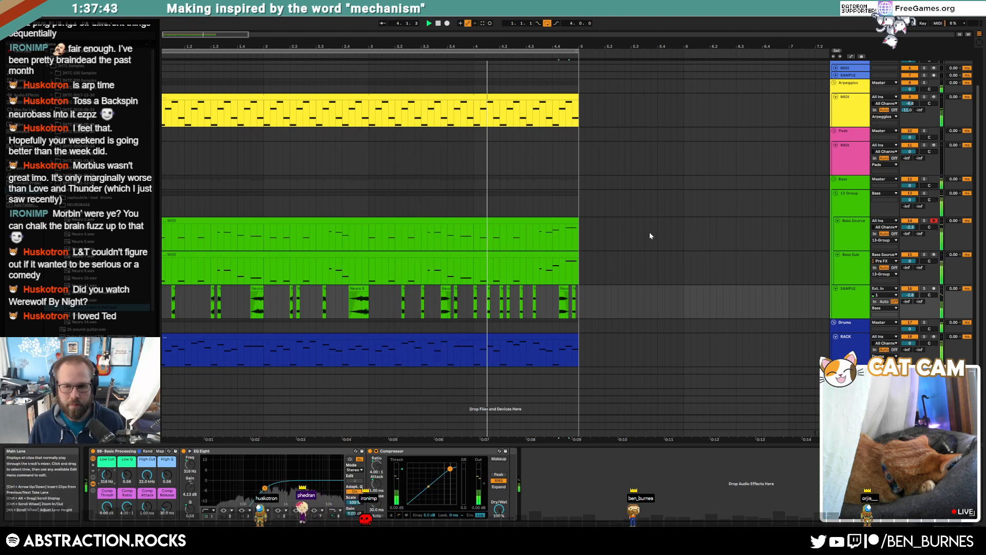
left_click(837, 159)
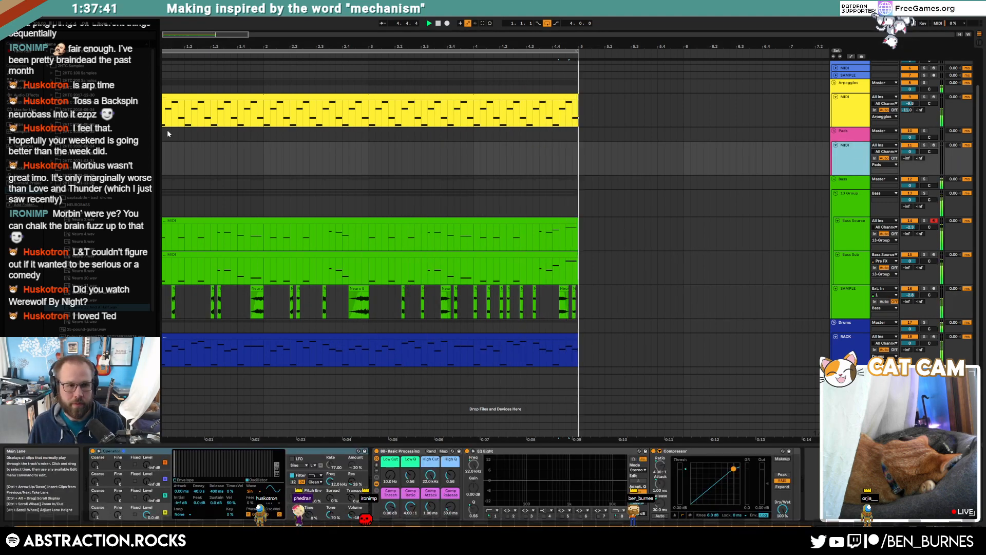
Stop playback, load the Pigments plug-in onto the Pads group's MIDI track and reset it to the Default preset.
key("space")
left_click(23, 117)
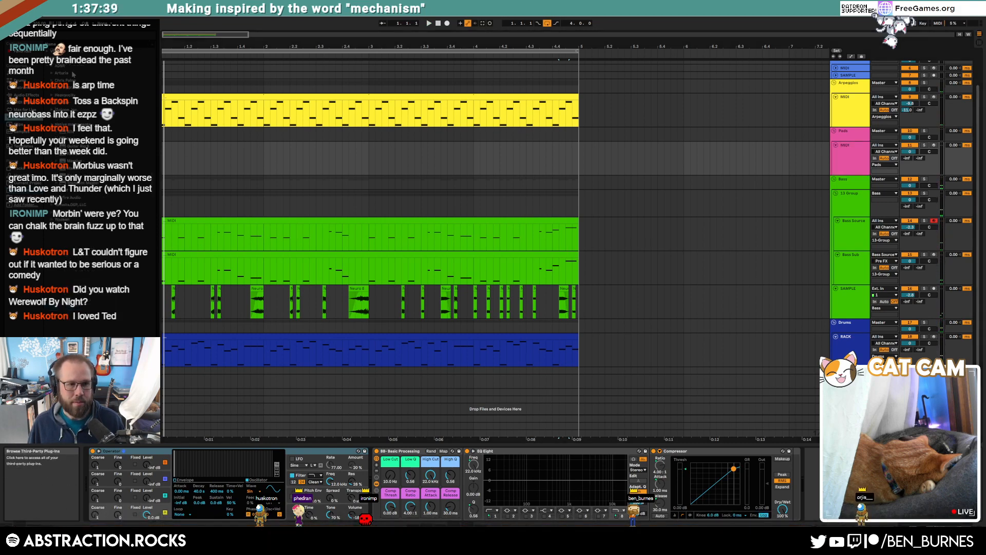
left_click(54, 80)
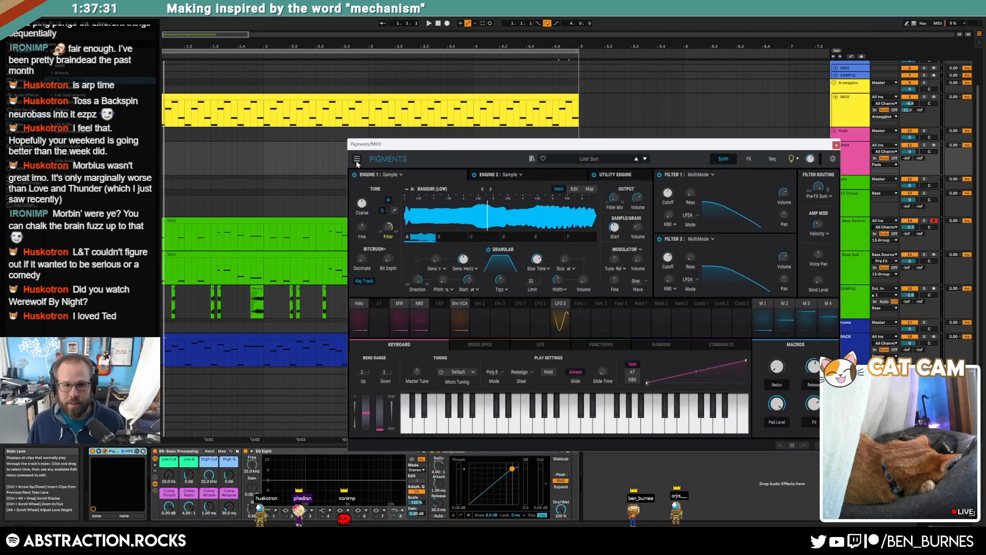
left_click(357, 159)
left_click(363, 169)
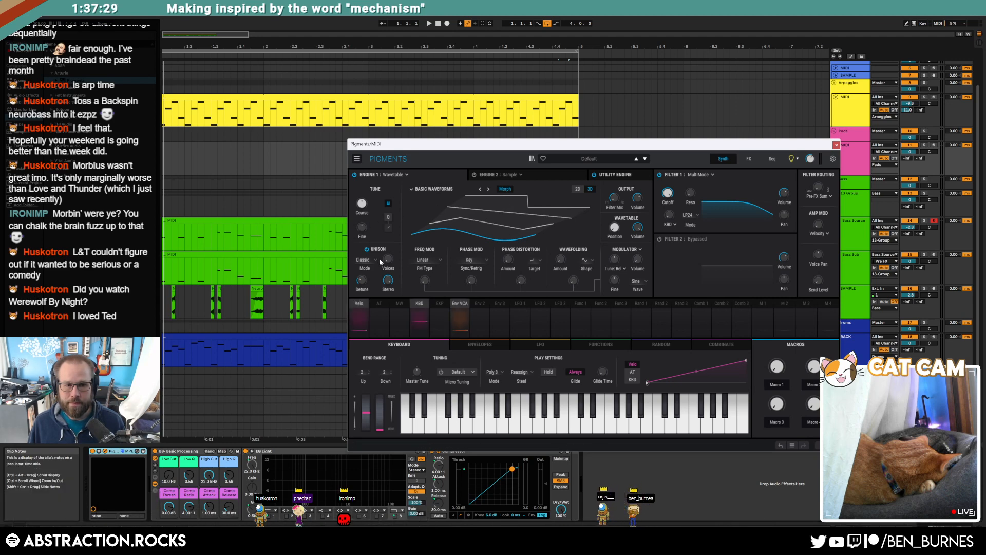
Move Engine 1's wavetable position to the saw shape, set the unison mode to Super and adjust the unison stereo width.
left_click_drag(491, 233, 491, 213)
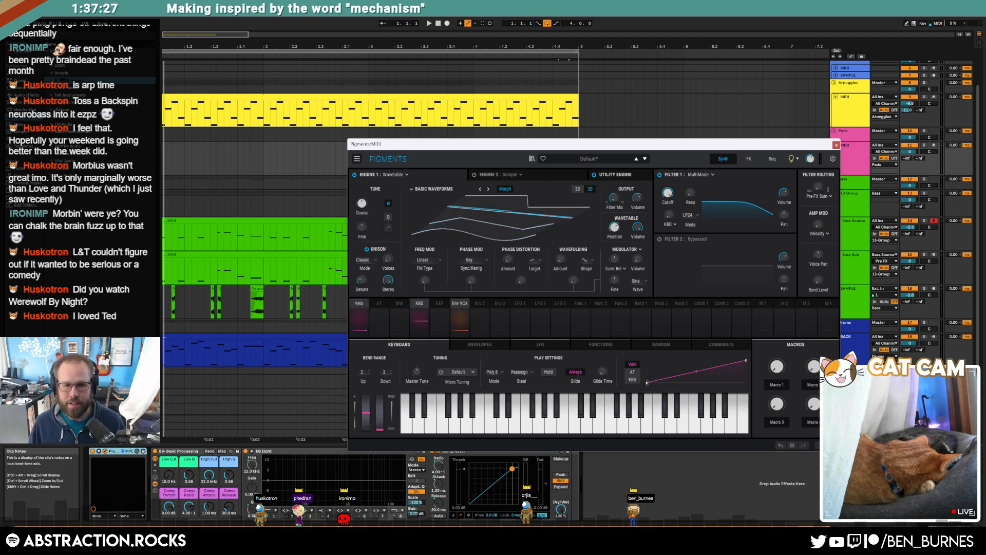
left_click(369, 266)
left_click(442, 282)
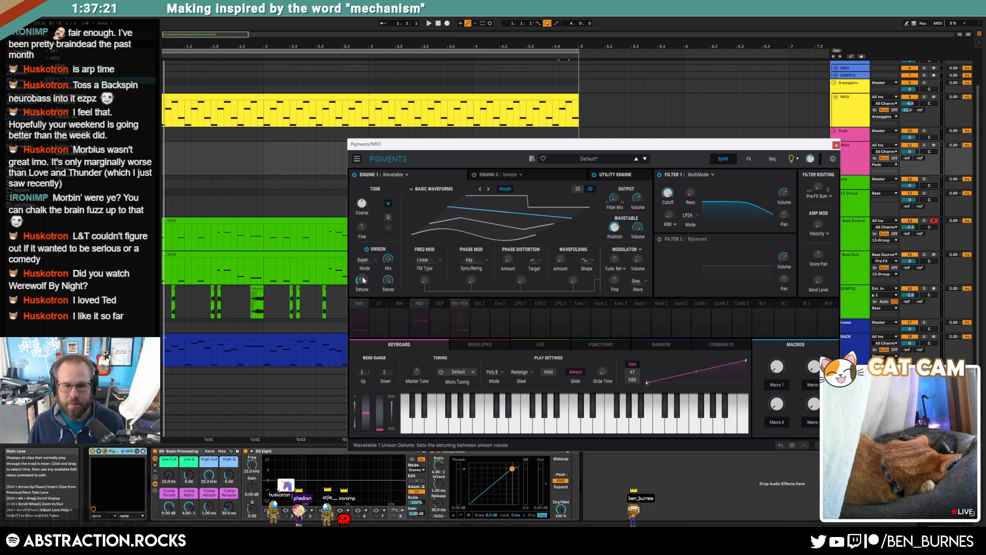
left_click_drag(389, 283, 388, 272)
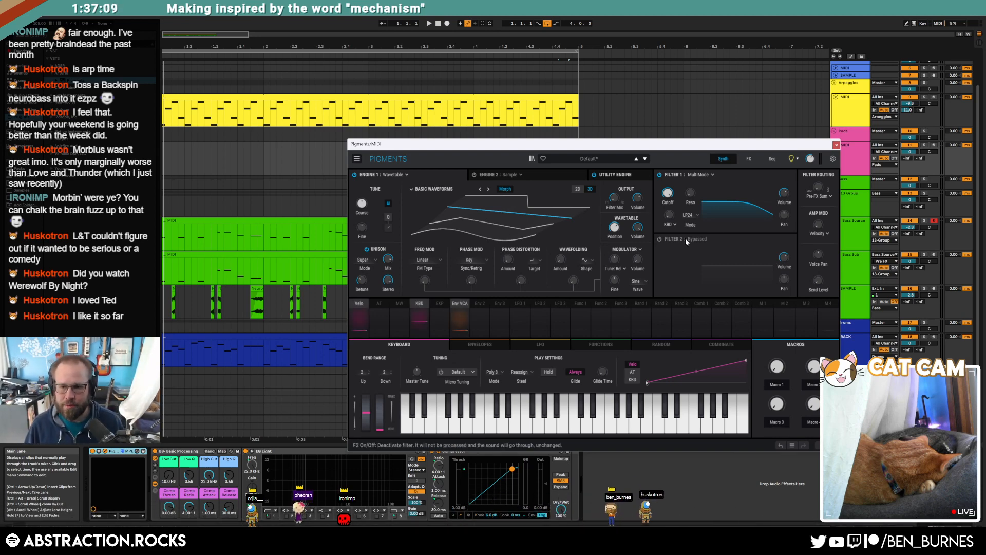
Arm the Pads MIDI track, raise Filter 1's resonance to about 0.572 and close the Pigments window.
left_click(934, 145)
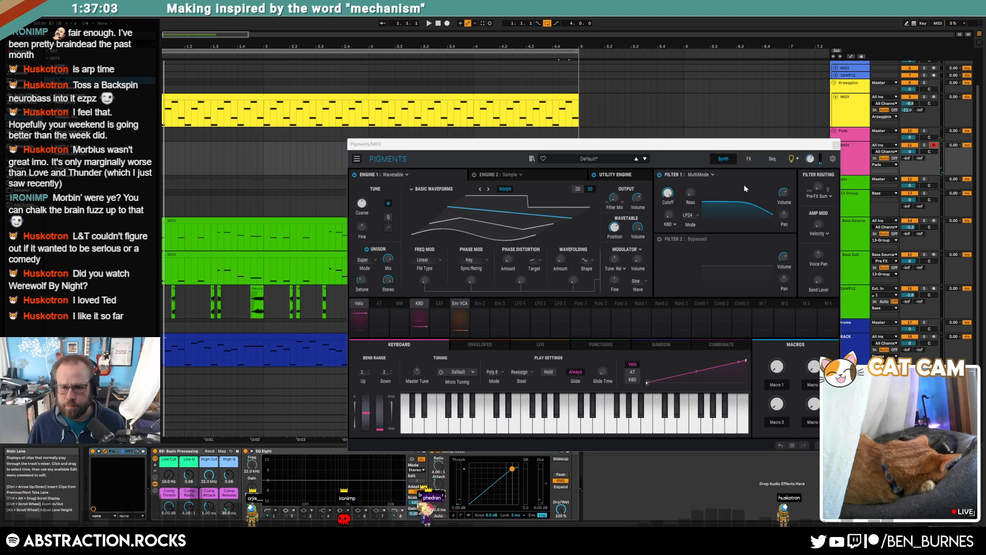
left_click_drag(690, 193, 690, 146)
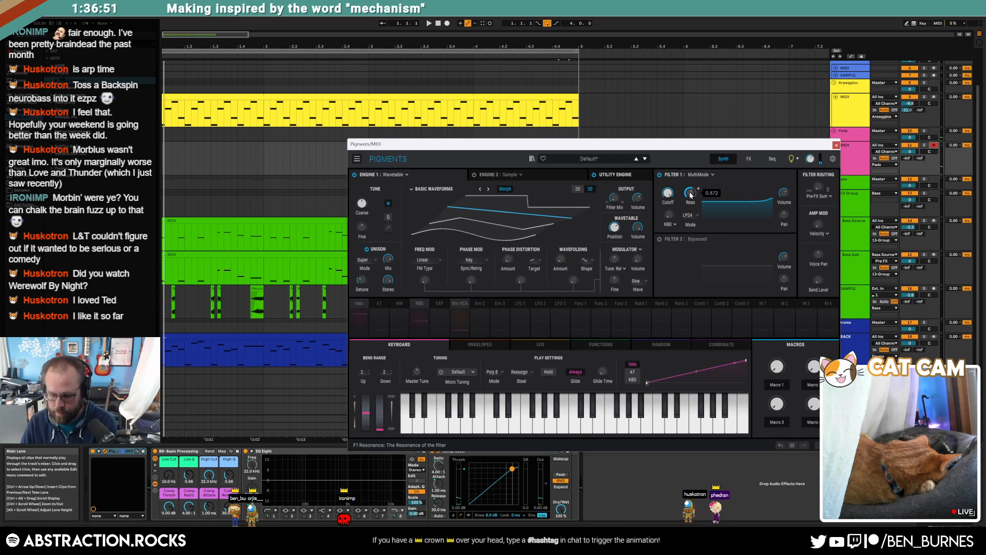
left_click(836, 146)
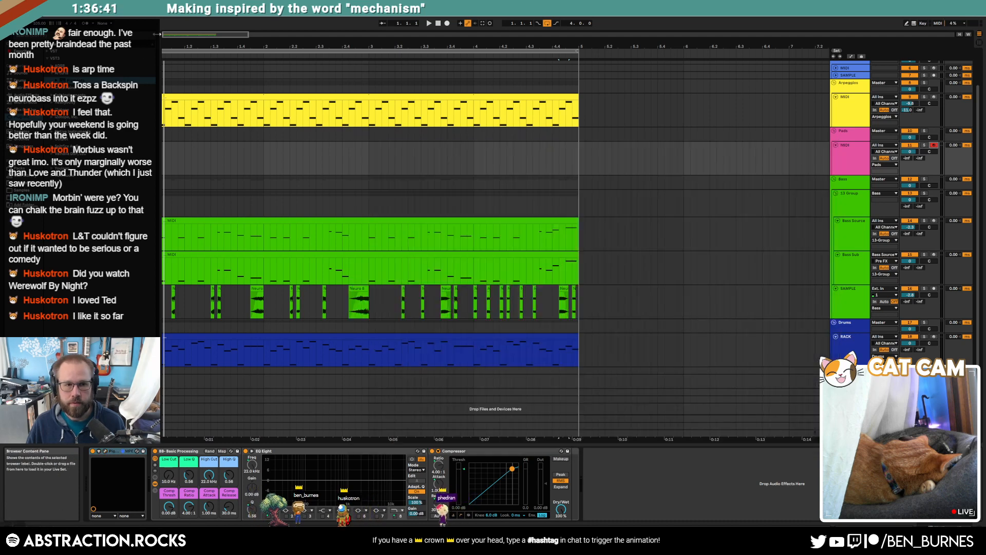
Create an empty one-bar MIDI clip in bar 1 of the Pads MIDI track and show its notes for editing.
scroll(200, 88, "left", 1)
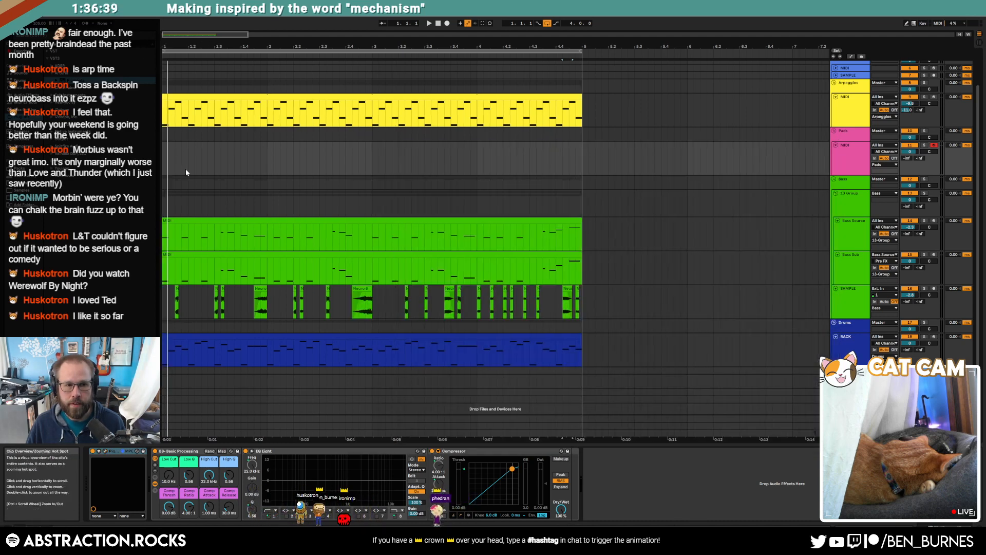
left_click_drag(189, 162, 163, 160)
left_click_drag(254, 157, 165, 159)
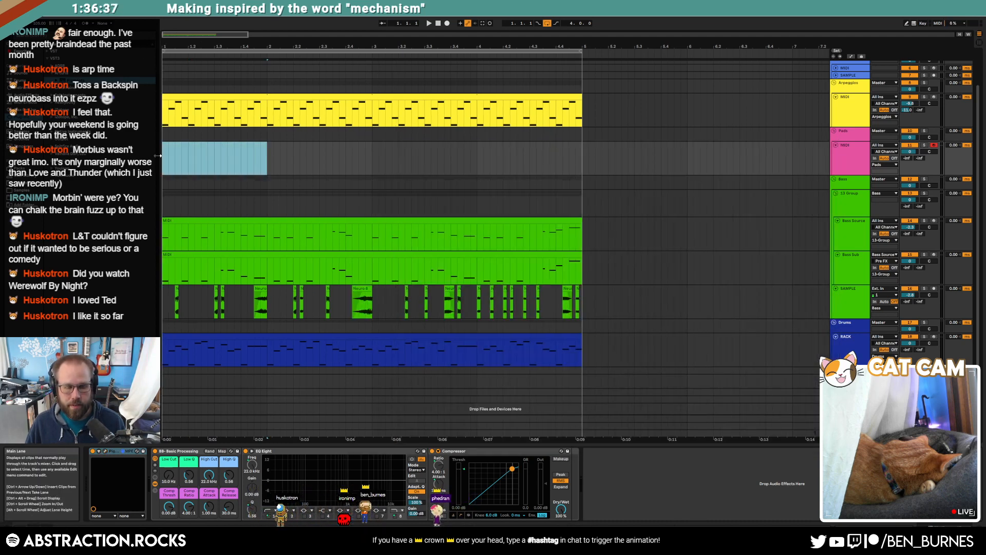
key("ctrl+shift+m")
left_click_drag(176, 388, 168, 387)
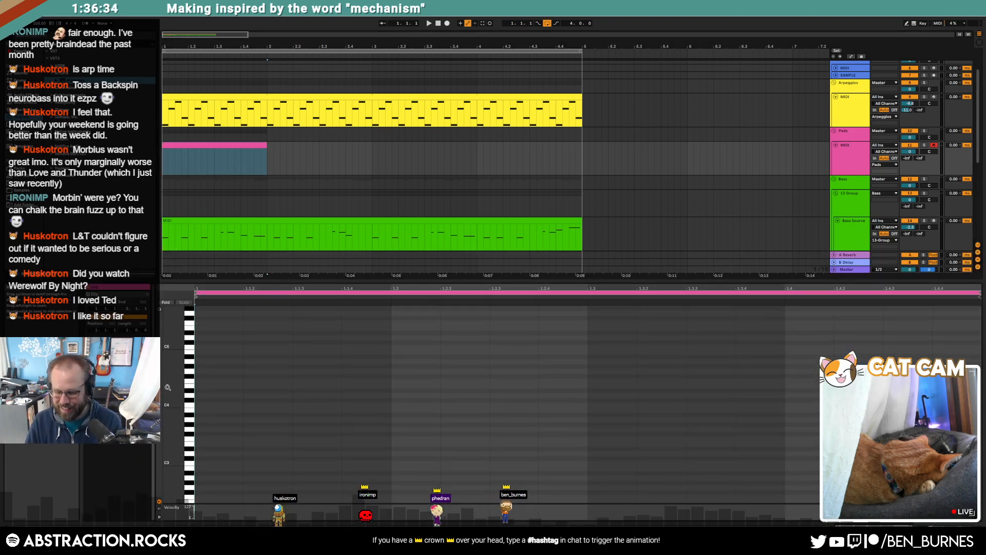
Enter a one-sixteenth chord of C4, G3, C3 and C2 at position 1.1.4 in the new pad clip.
double_click(198, 403)
key("Right")
key("Right")
key("Right")
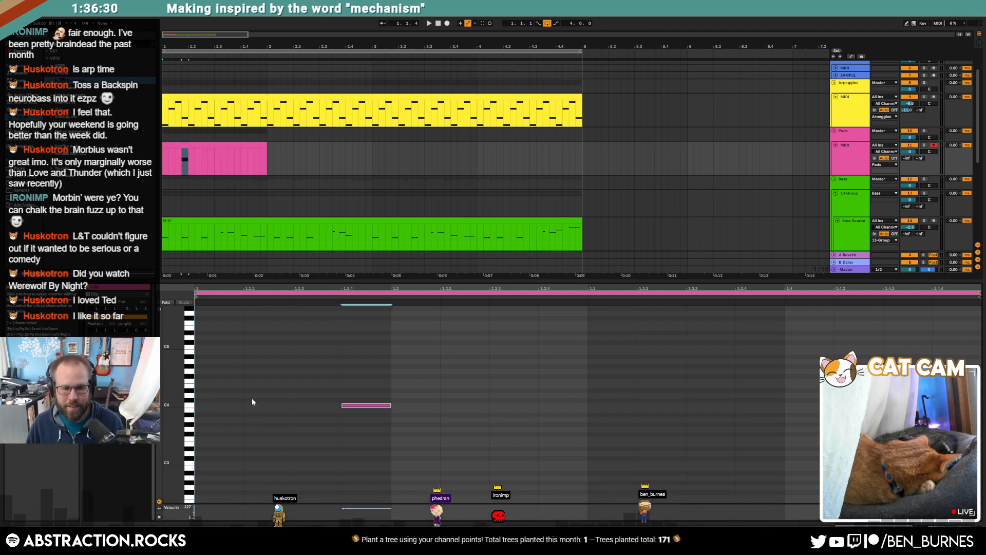
scroll(233, 382, "down", 3)
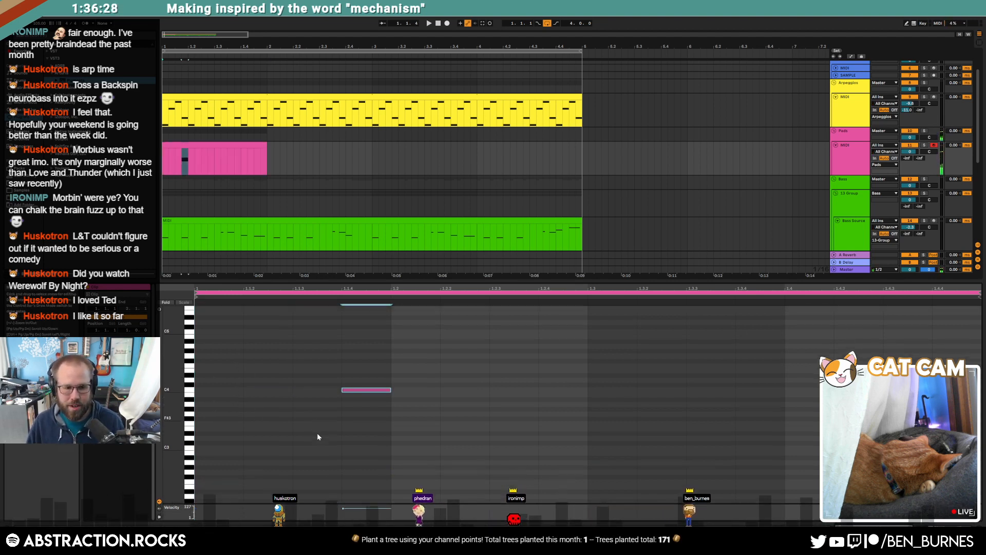
double_click(343, 406)
double_click(346, 437)
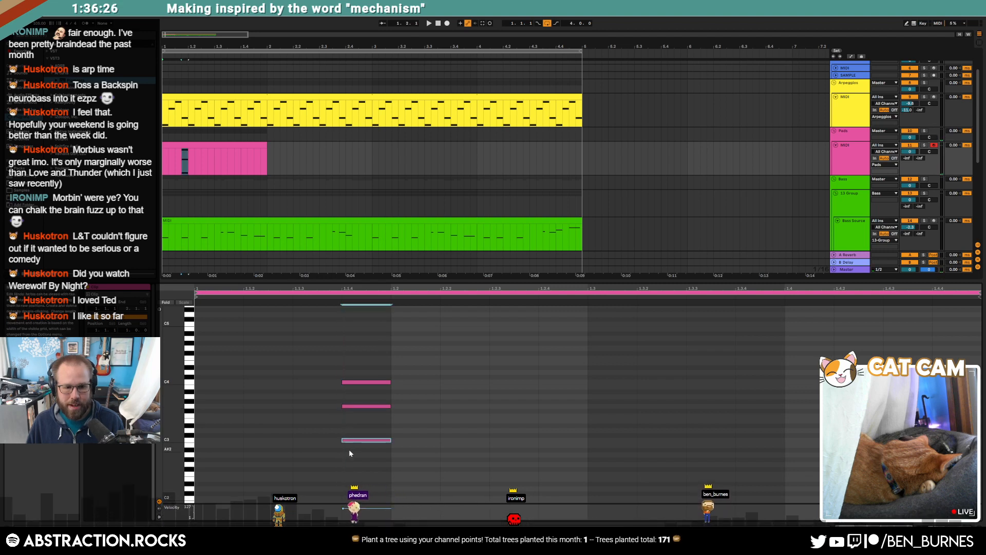
scroll(350, 457, "down", 2)
double_click(345, 481)
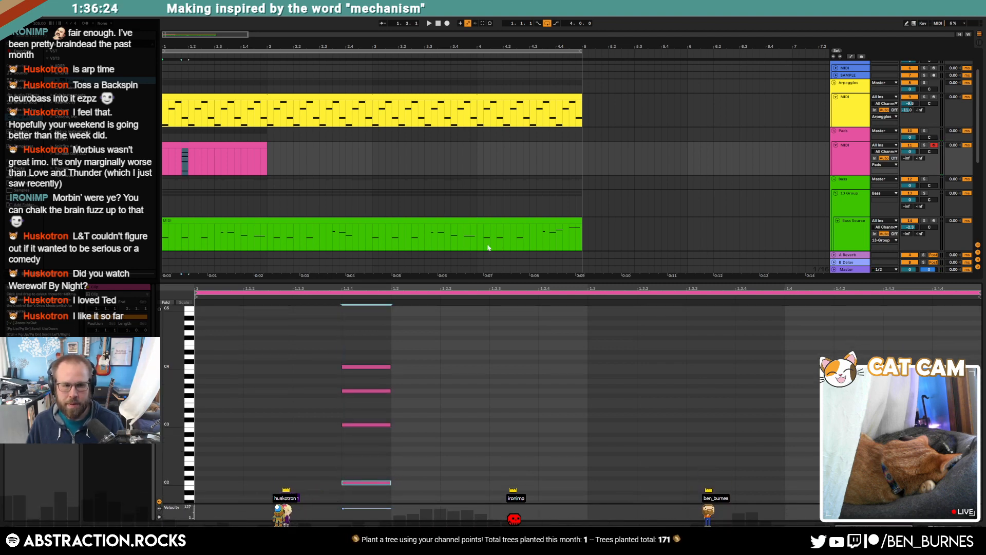
Copy the whole chord and place the duplicate at position 1.3.3 in the same clip.
key("shift+Tab")
left_click(229, 163)
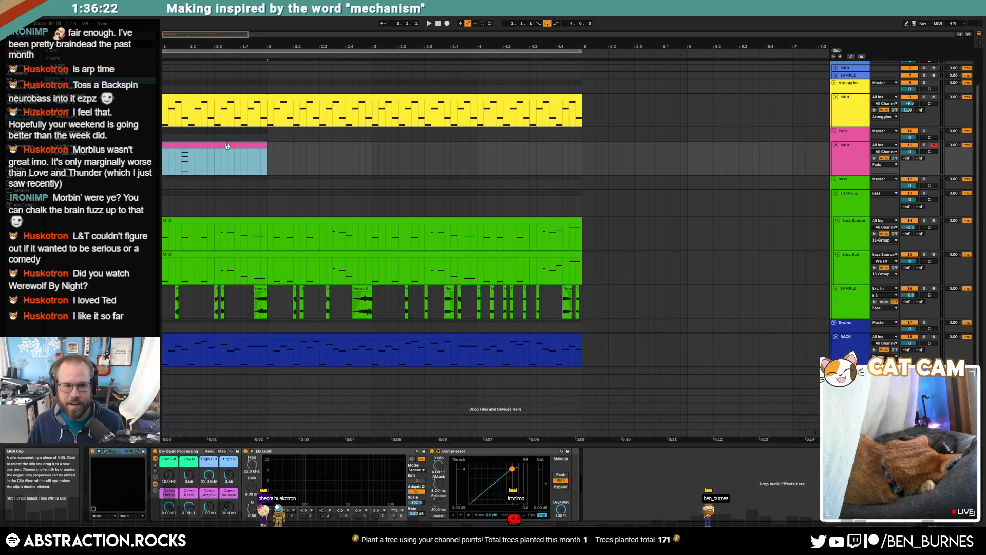
key("shift+Tab")
mouse_move(360, 344)
left_mouse_down()
mouse_move(367, 430)
mouse_move(195, 506)
left_mouse_up()
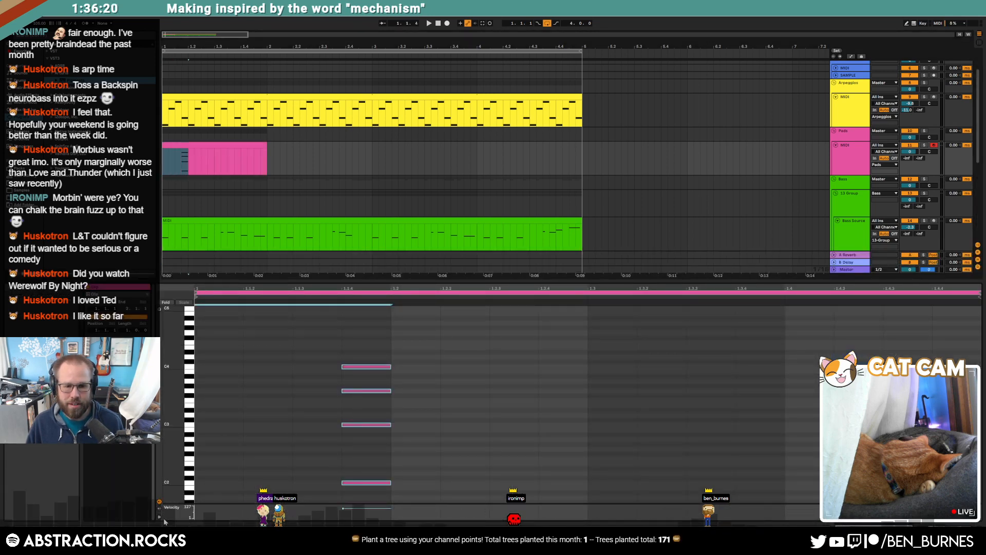
left_click(571, 364)
key("ctrl+v")
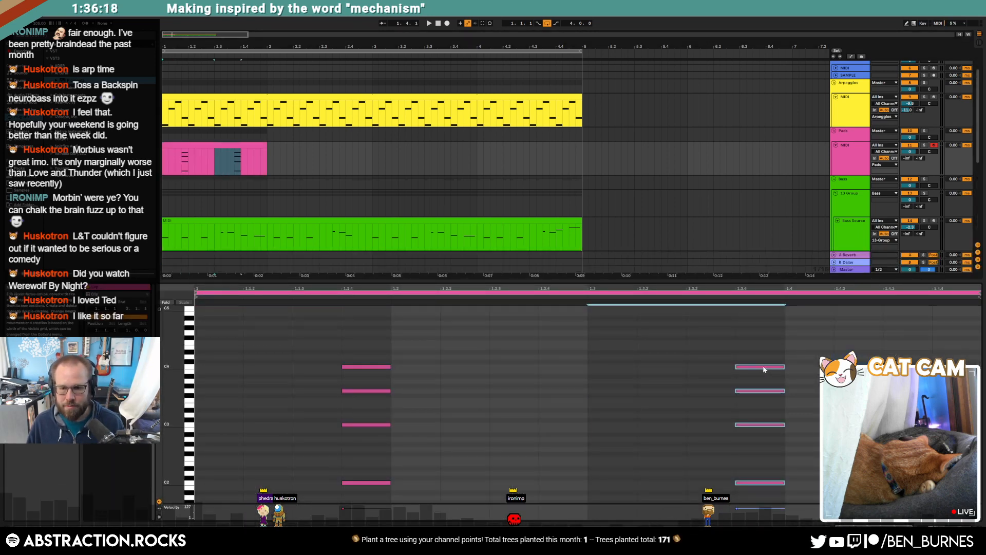
left_click_drag(724, 372, 716, 371)
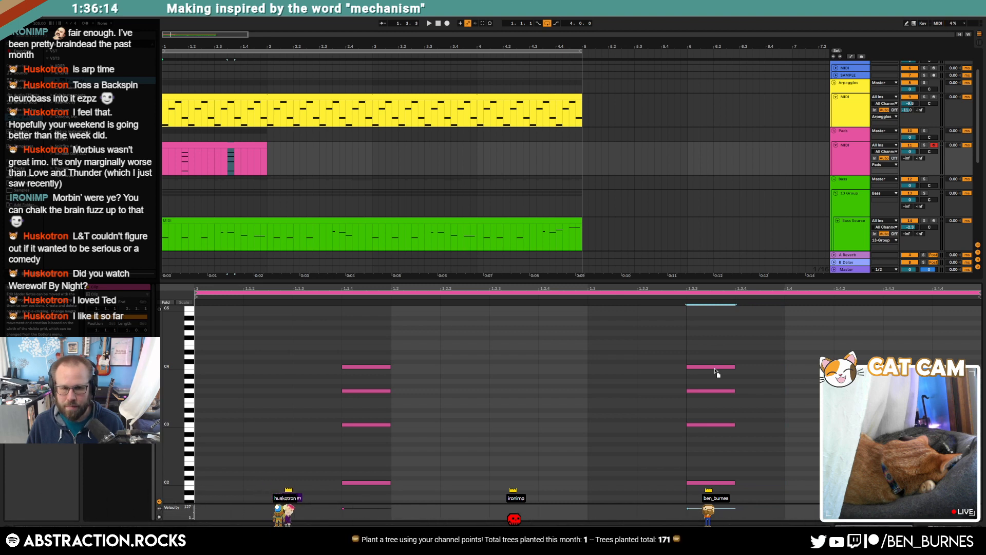
left_click_drag(715, 369, 715, 369)
Shorten all notes of both chords to half their length and play the clip from the start.
left_click_drag(366, 327, 751, 497)
left_click(747, 351)
key("ctrl+a")
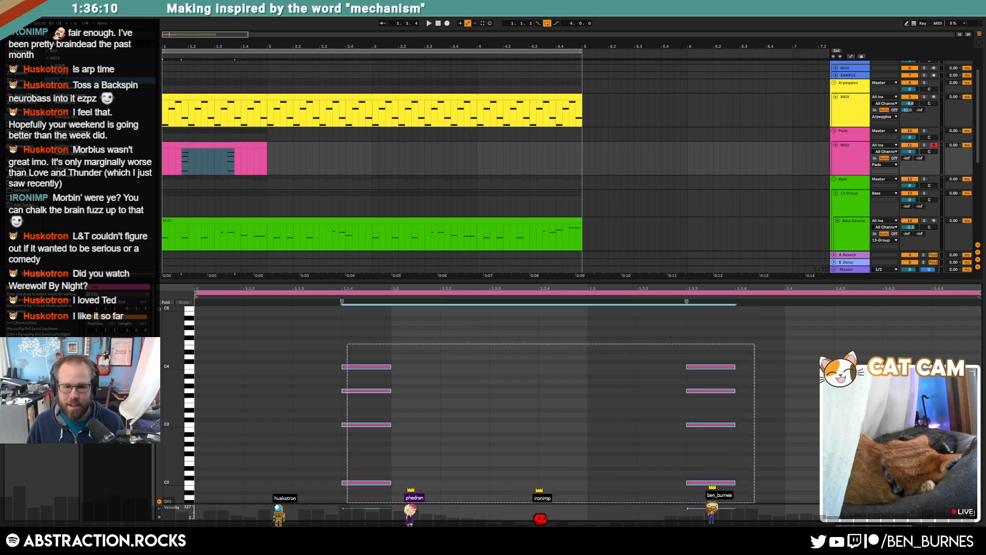
left_click_drag(391, 367, 367, 371)
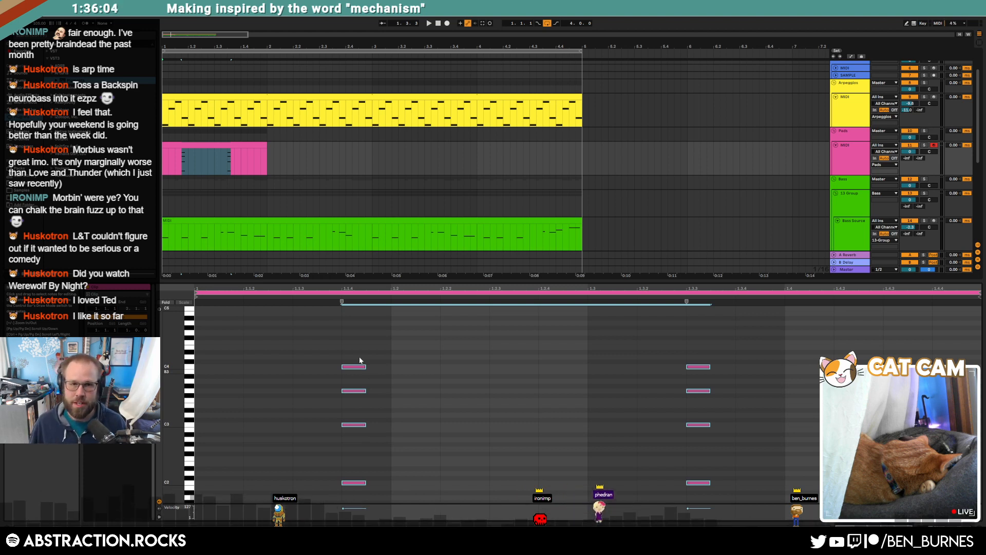
left_click(430, 24)
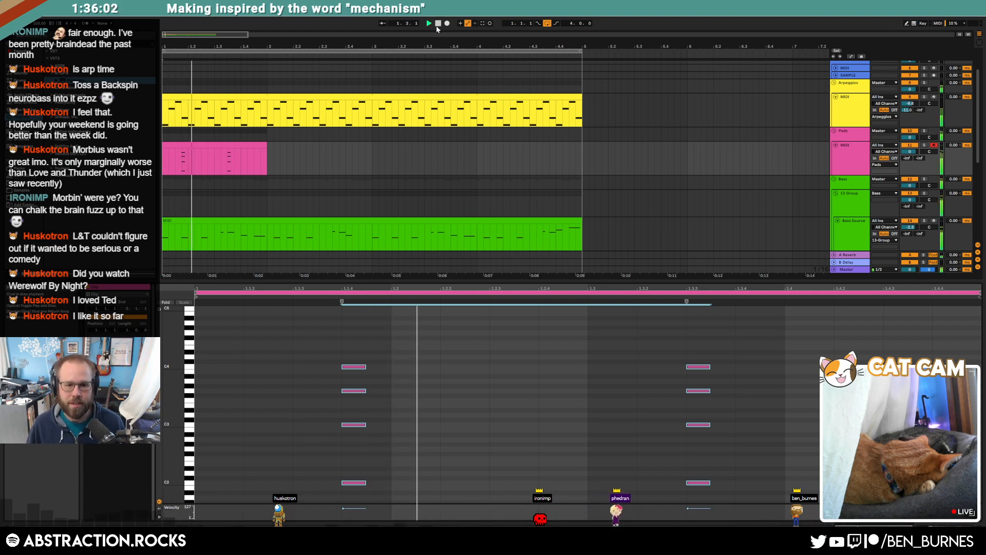
key("space")
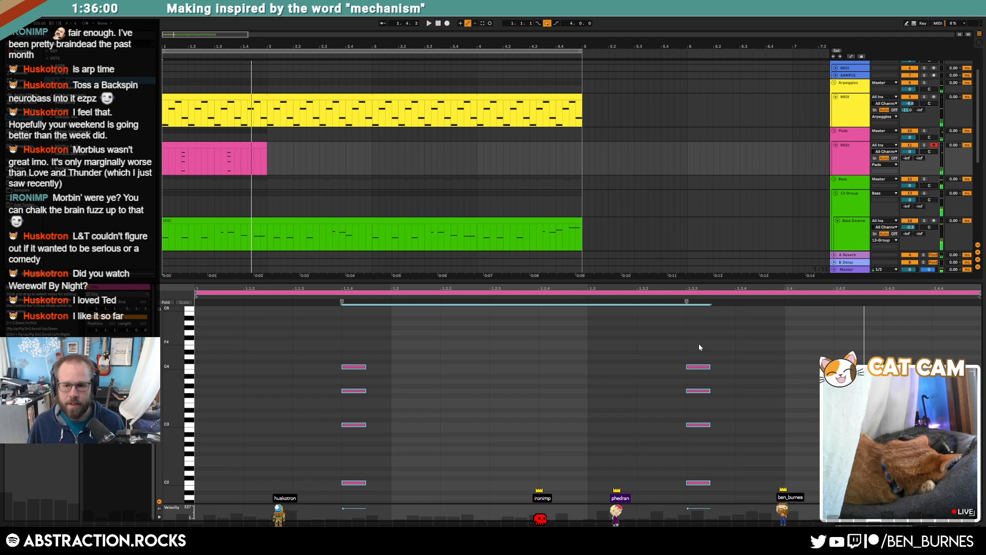
Add copies of the chord two semitones lower at 1.4.2 and 1.4.4, making the last one a full sixteenth.
left_click_drag(698, 343, 833, 493)
key("ctrl+d")
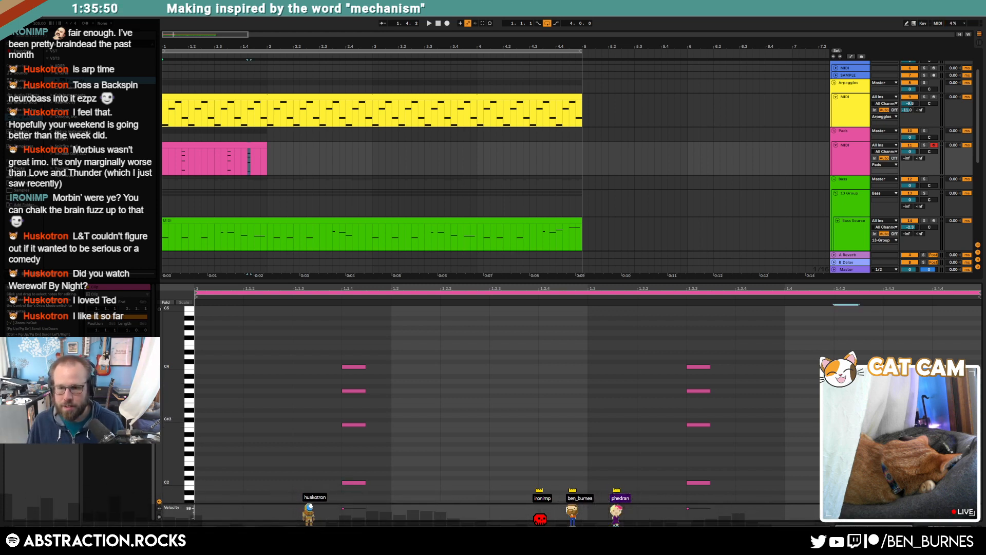
scroll(514, 400, "down", 2)
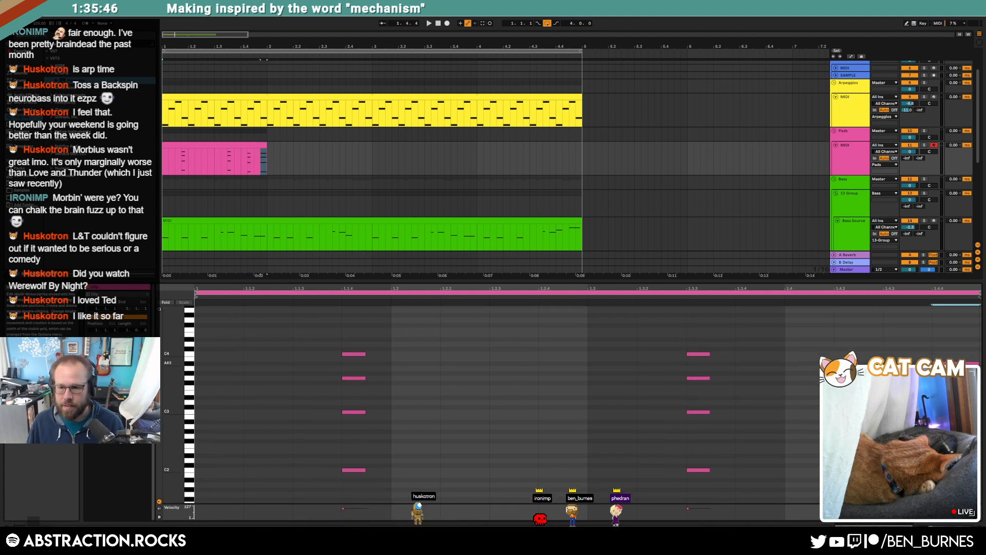
left_click_drag(976, 387, 957, 388)
left_click(941, 342)
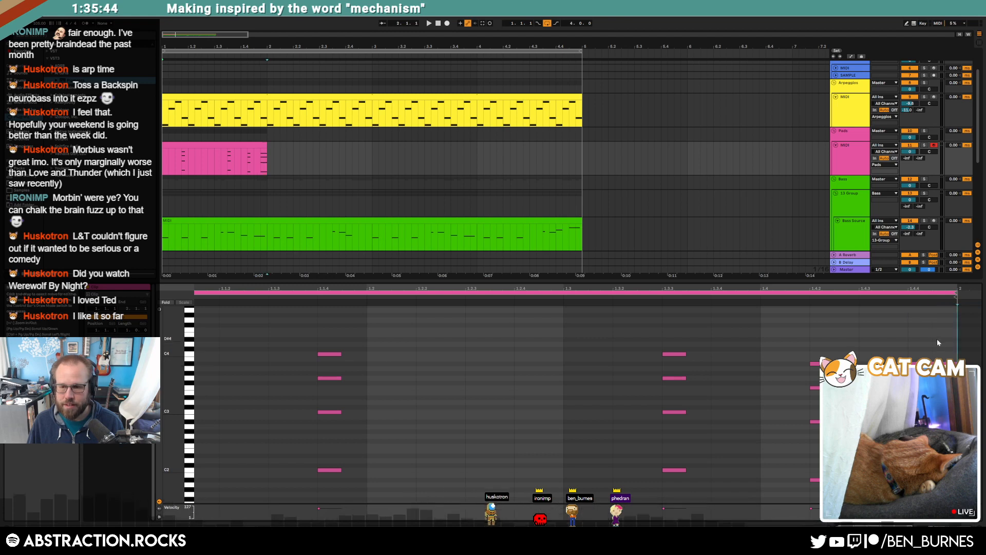
Duplicate the one-bar pad clip into bar 2 and open the copy's notes.
key("shift+Tab")
left_click(257, 145)
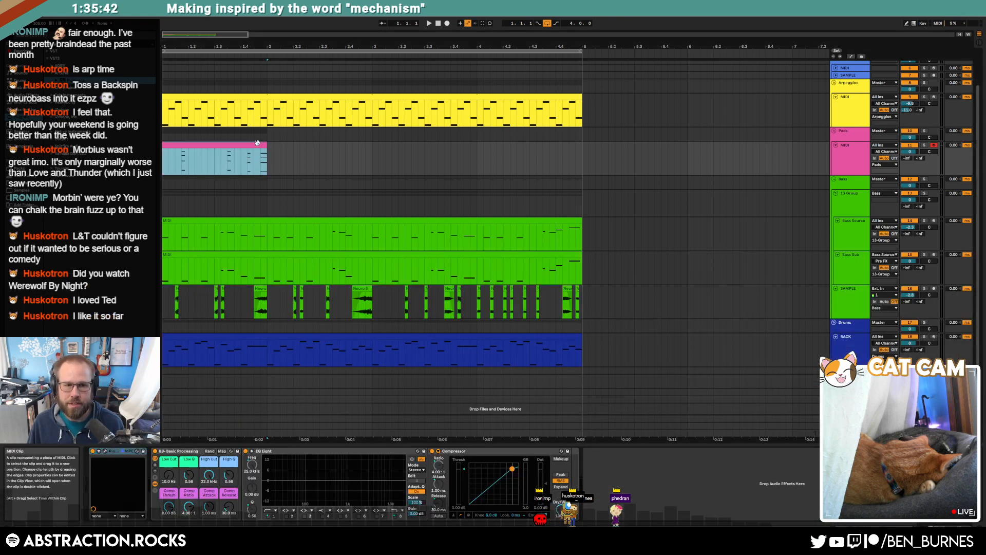
key("ctrl+d")
key("shift+Tab")
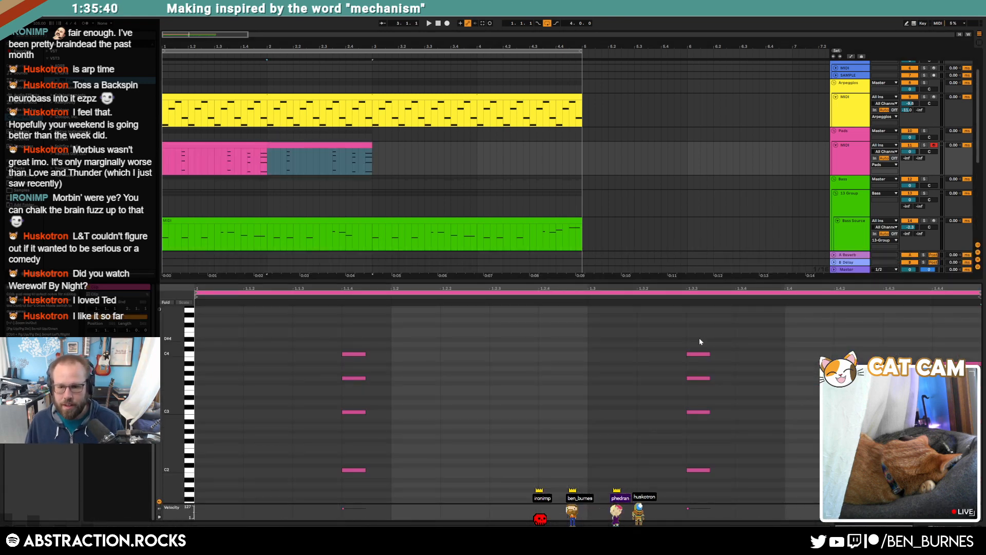
In the bar 2 clip, shift the last two chords a half beat earlier, to 1.3.4 and 1.4.2.
left_click_drag(825, 334, 978, 500)
key("Left")
key("Left")
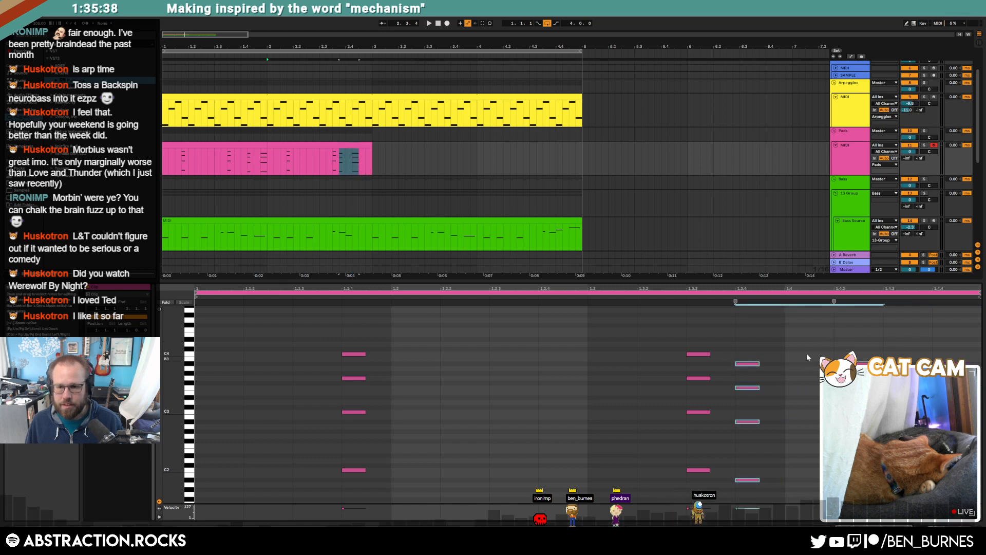
Lower the chord at 1.3.4 by two semitones and raise its second-lowest note to C3.
key("Down")
key("Down")
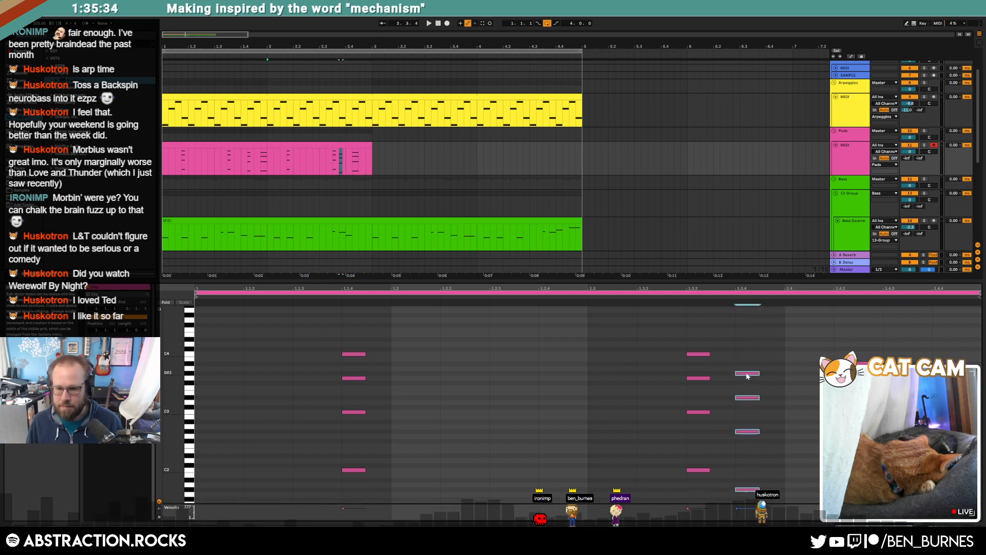
left_click_drag(735, 421, 751, 445)
key("Up")
key("Up")
key("Up")
key("Up")
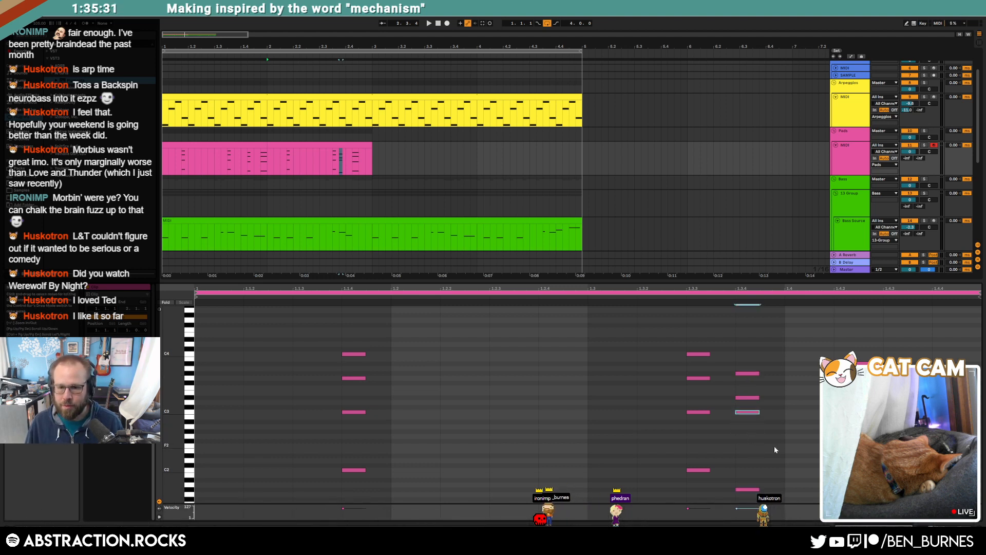
Trim the end of the chord at 1.4.2 and add a short chord with G3 on top at 1.4.4.
left_click(843, 335)
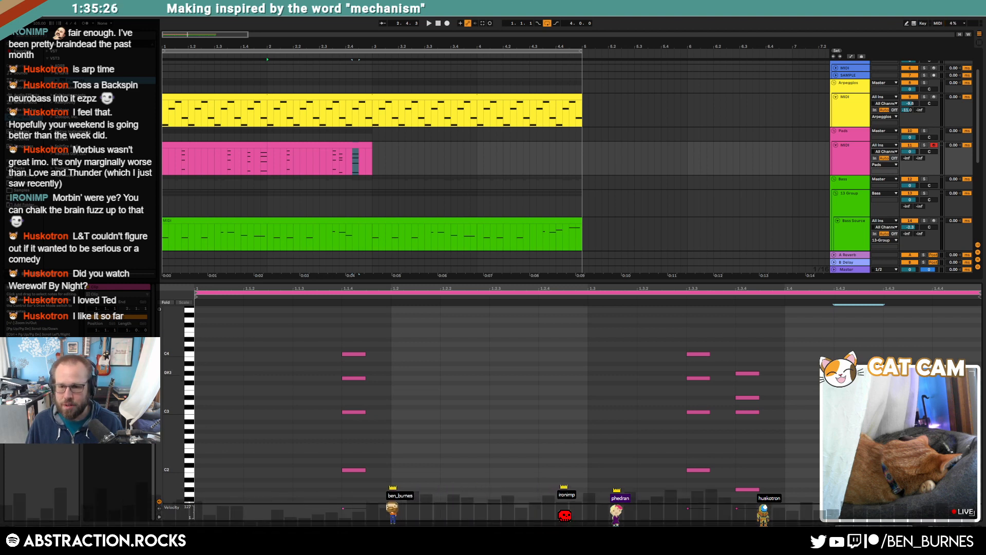
left_click_drag(885, 412, 877, 412)
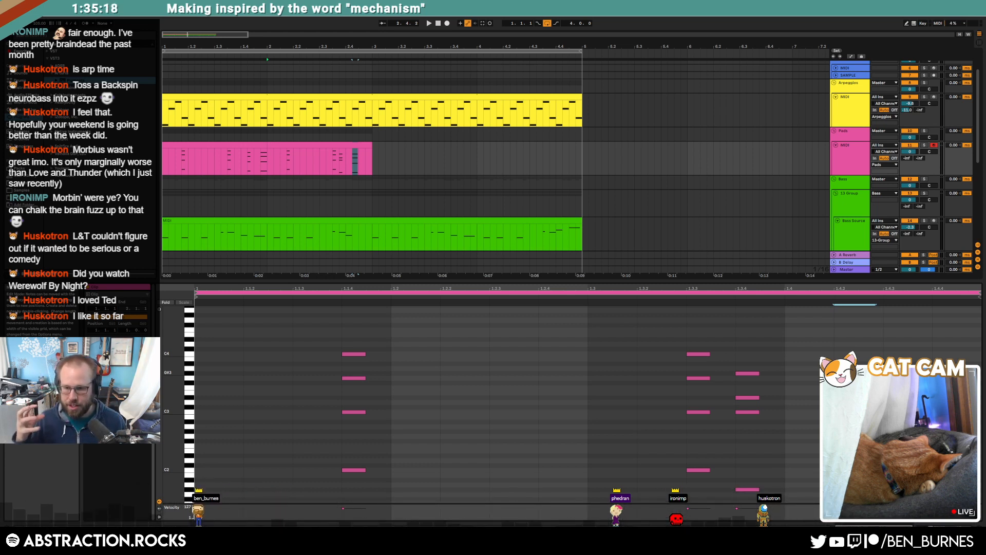
left_click_drag(750, 336, 733, 494)
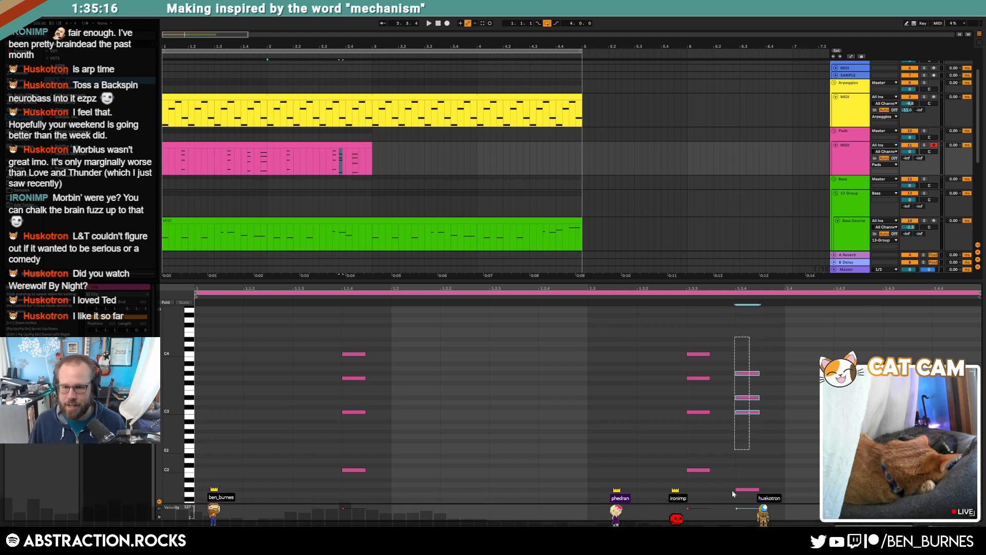
left_click(931, 346)
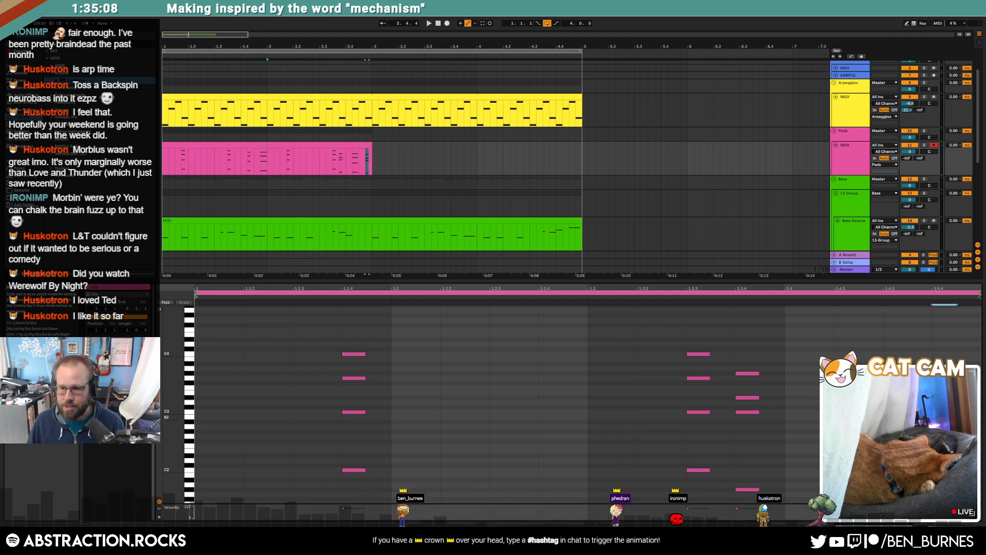
Audition the two pad clips, join them into one two-bar clip, and duplicate it across bars 3 and 4.
left_click(342, 145)
key("space")
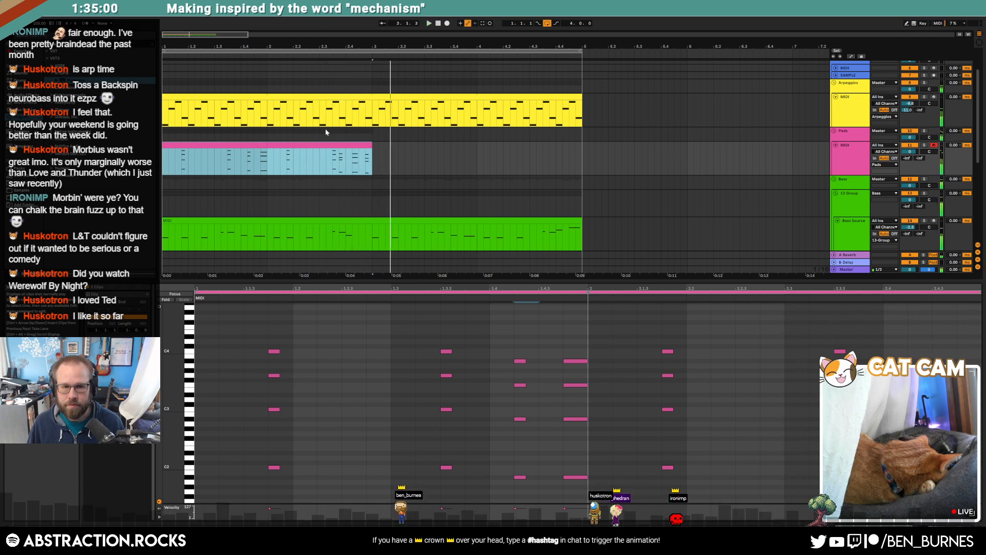
key("space")
left_click_drag(372, 146, 232, 145)
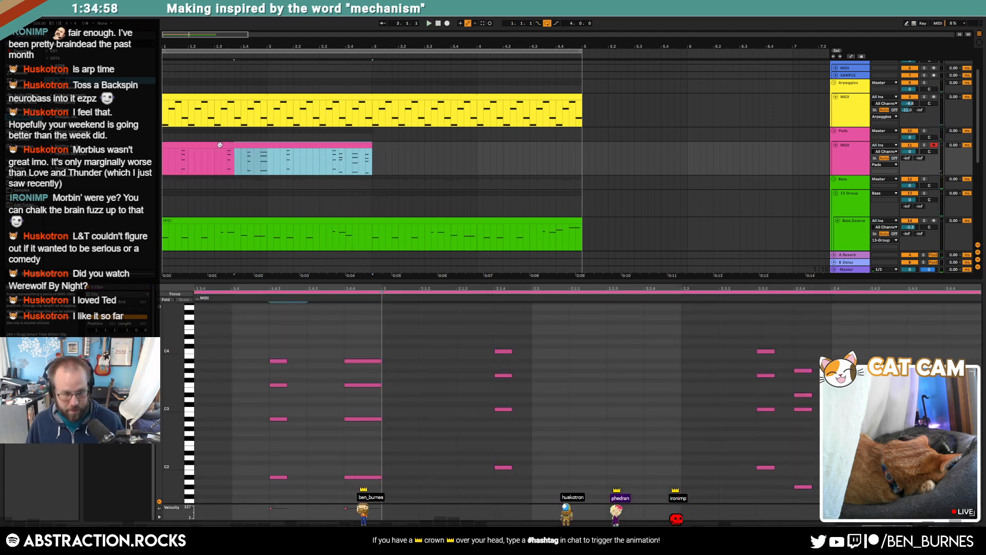
left_click(220, 144)
key("ctrl+d")
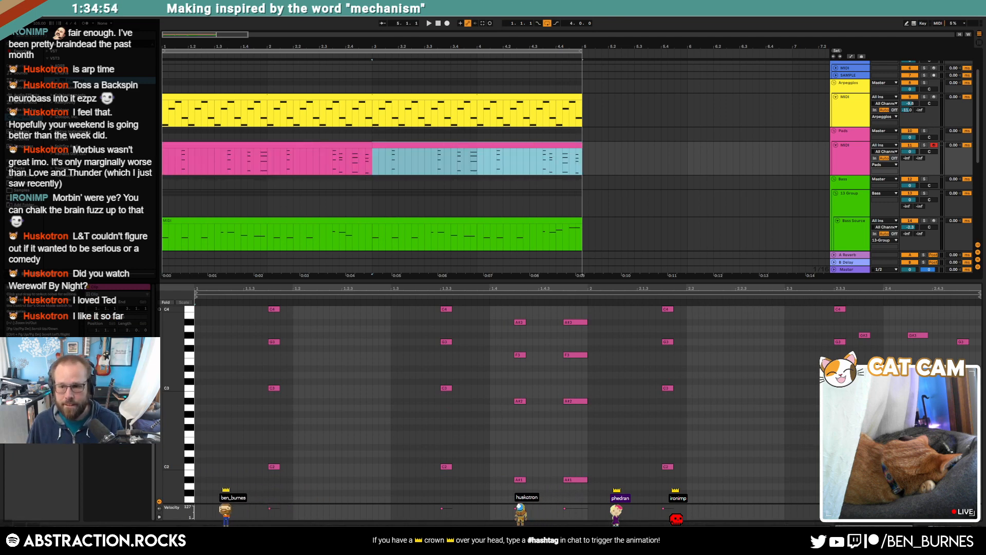
Play the four-bar loop from the start to hear the pads with the other tracks.
left_click_drag(969, 447, 957, 414)
left_click(318, 152)
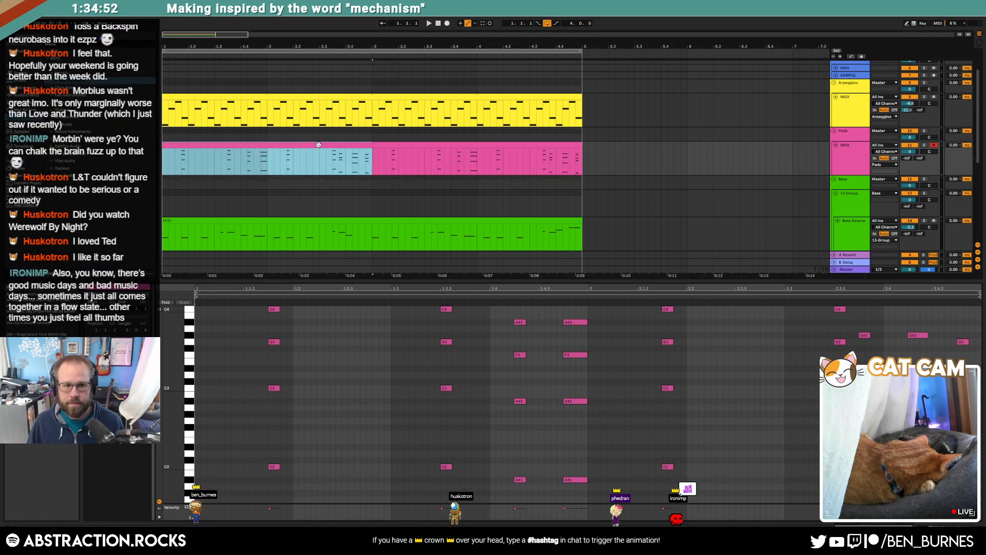
key("space")
key("shift+Tab")
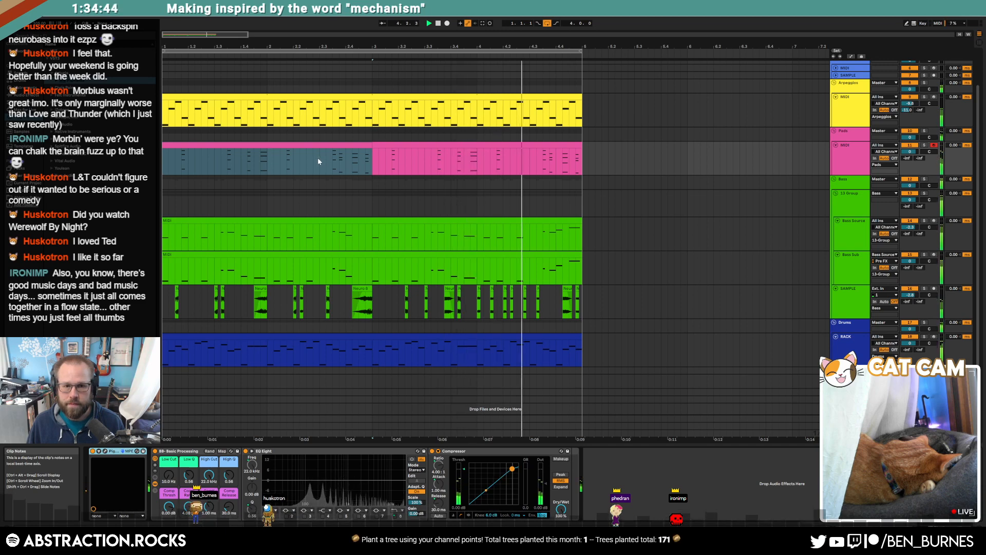
In the second pad clip, lower the top note of the chord at 2.4.2 to G3 and play the loop.
double_click(550, 144)
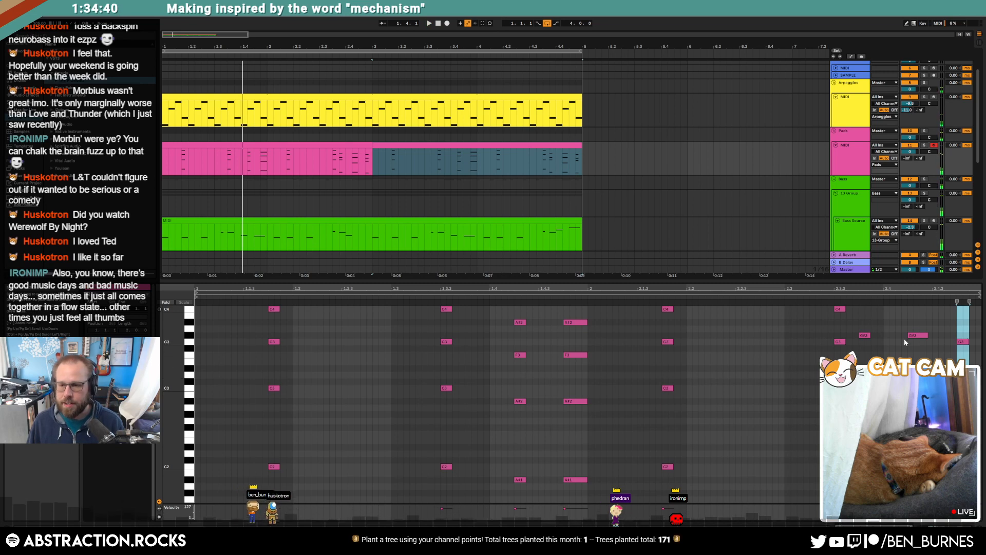
left_click(902, 325)
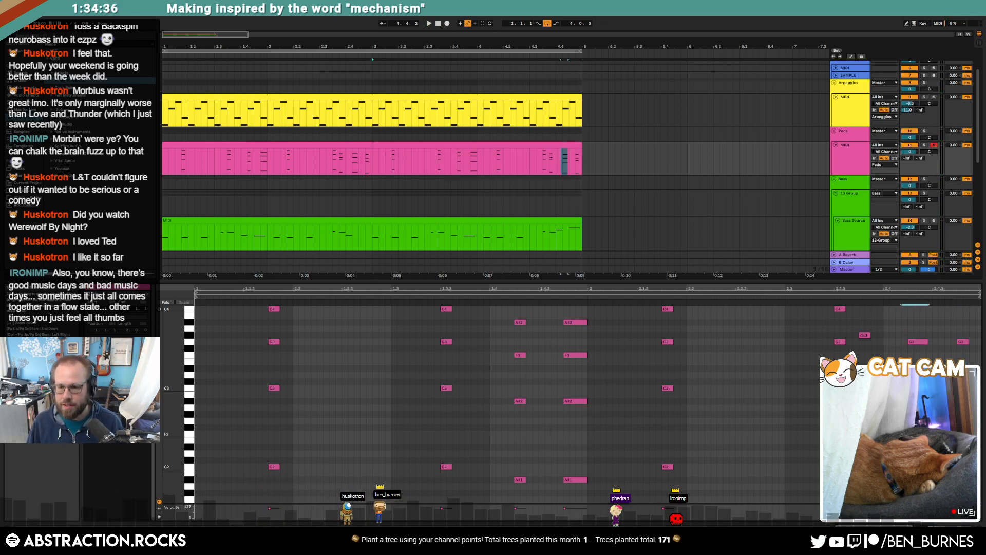
left_click(818, 294)
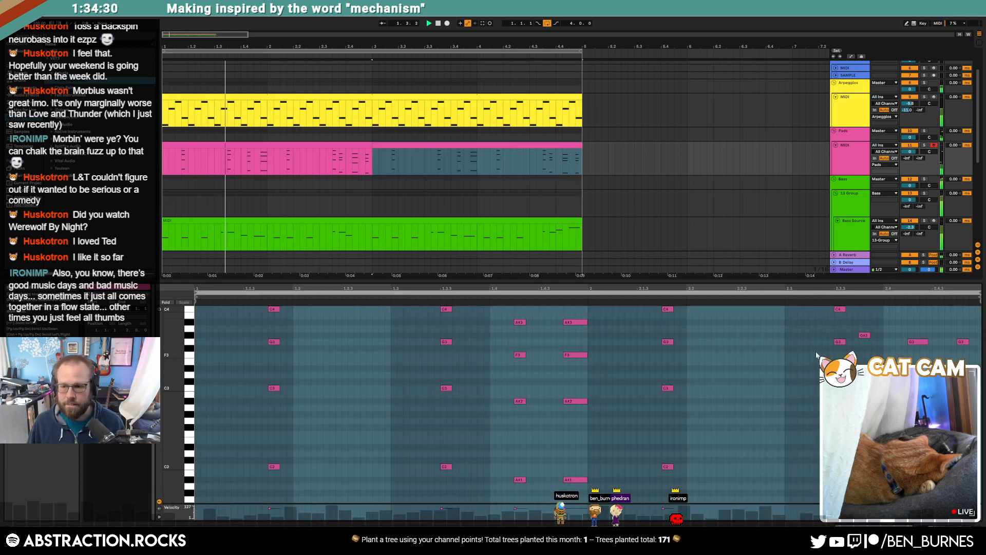
Insert an Auto Pan ahead of the existing effects on the Bass group's SAMPLE track and play the loop.
left_click(901, 381)
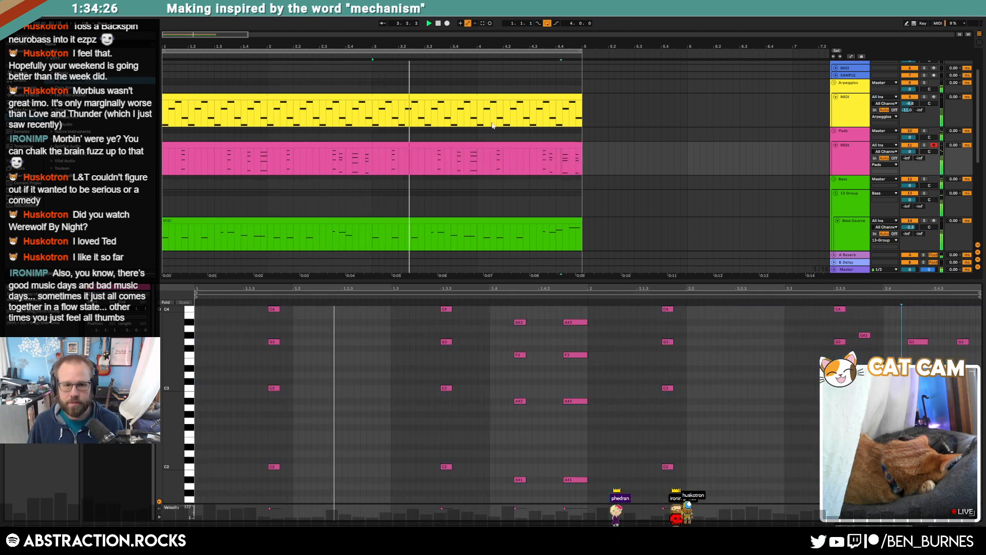
key("shift+Tab")
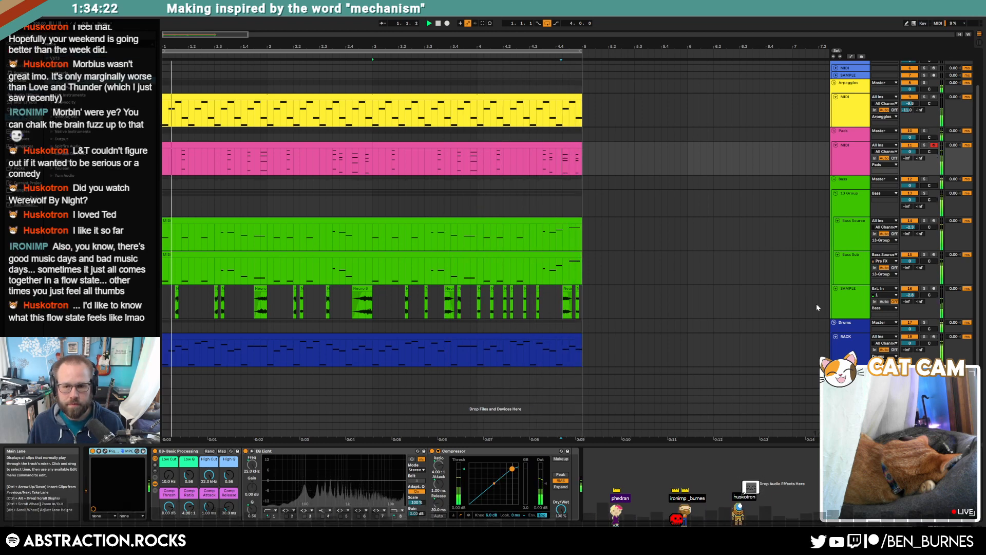
left_click(851, 304)
key("space")
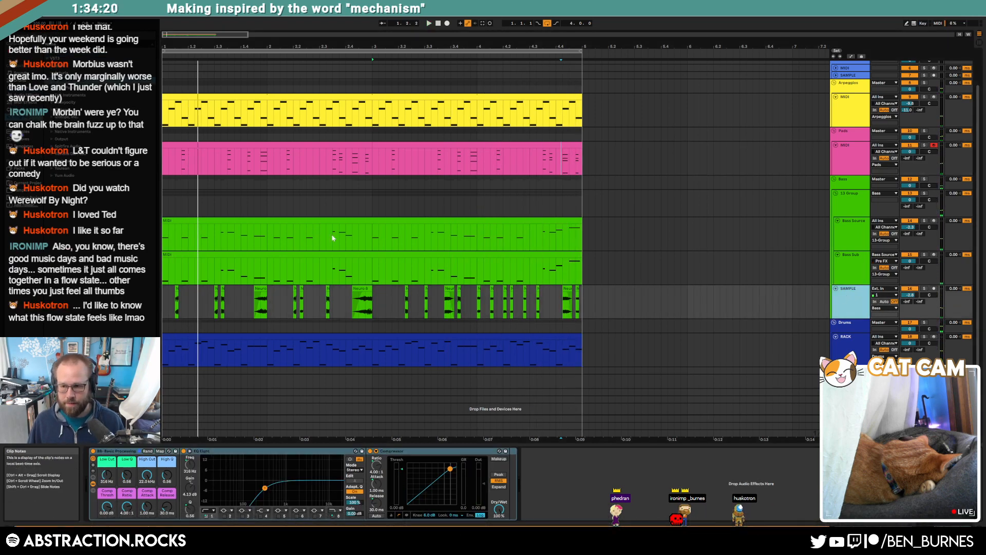
left_click(24, 95)
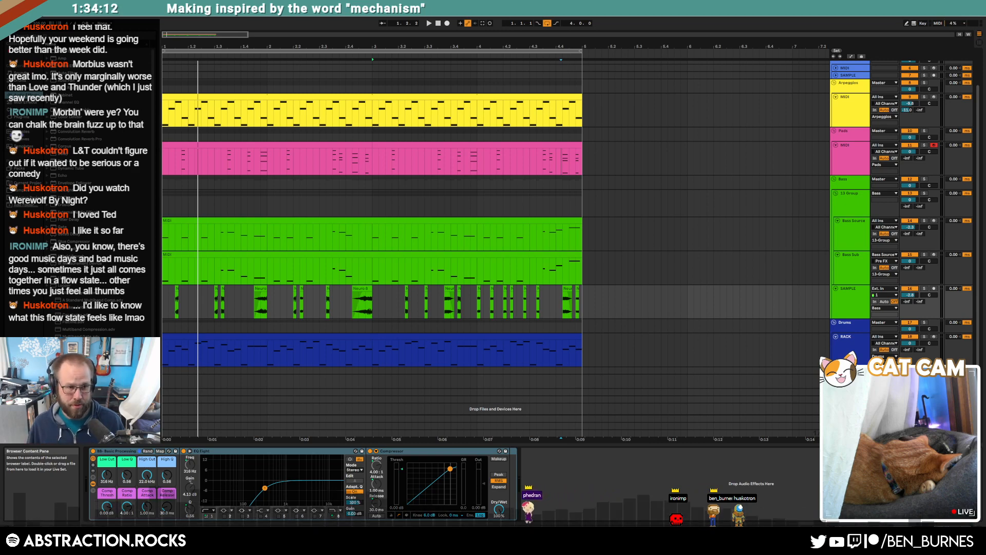
left_click_drag(67, 359, 104, 483)
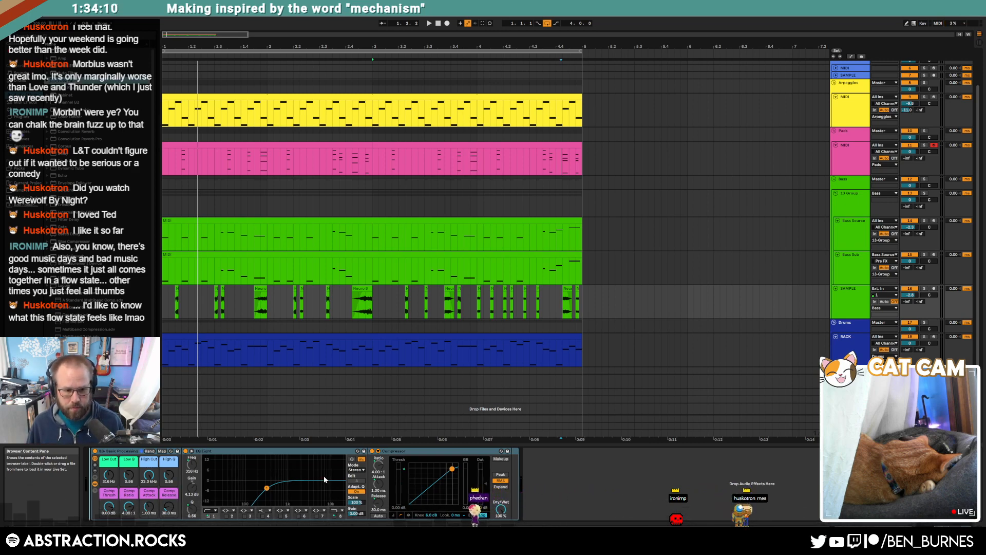
left_click_drag(324, 479, 101, 470)
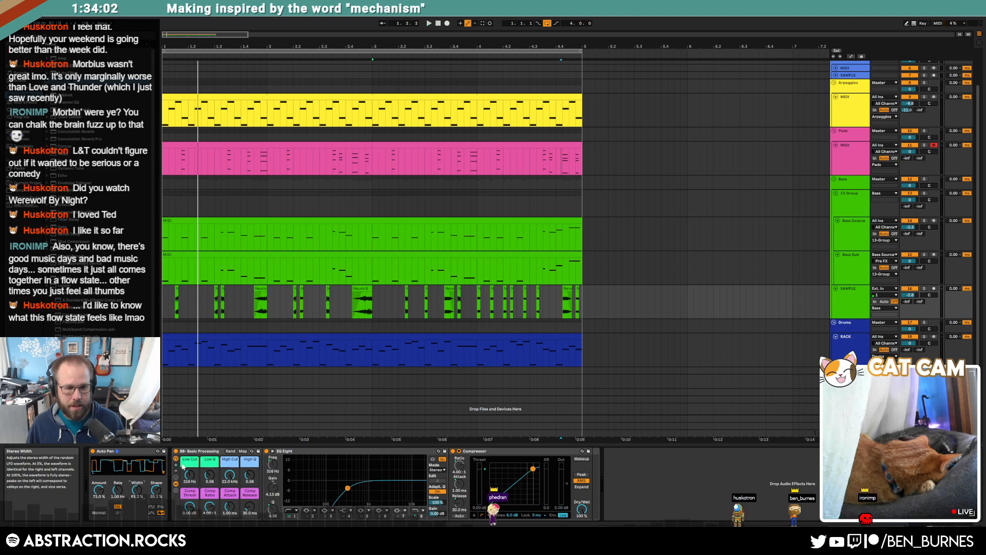
key("space")
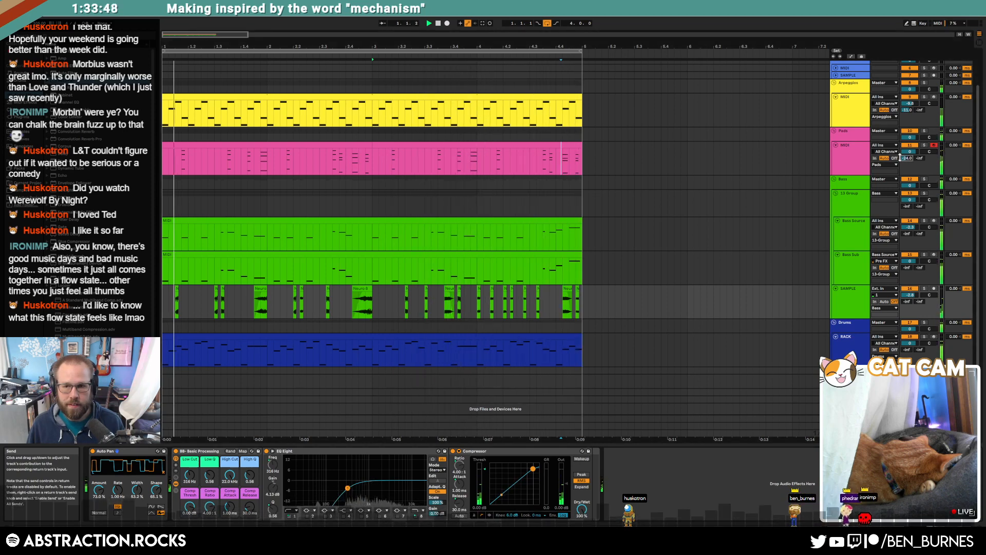
Open the Pads MIDI track's Pigments synth and examine its Env VCA envelope settings.
left_click(861, 157)
left_click(105, 451)
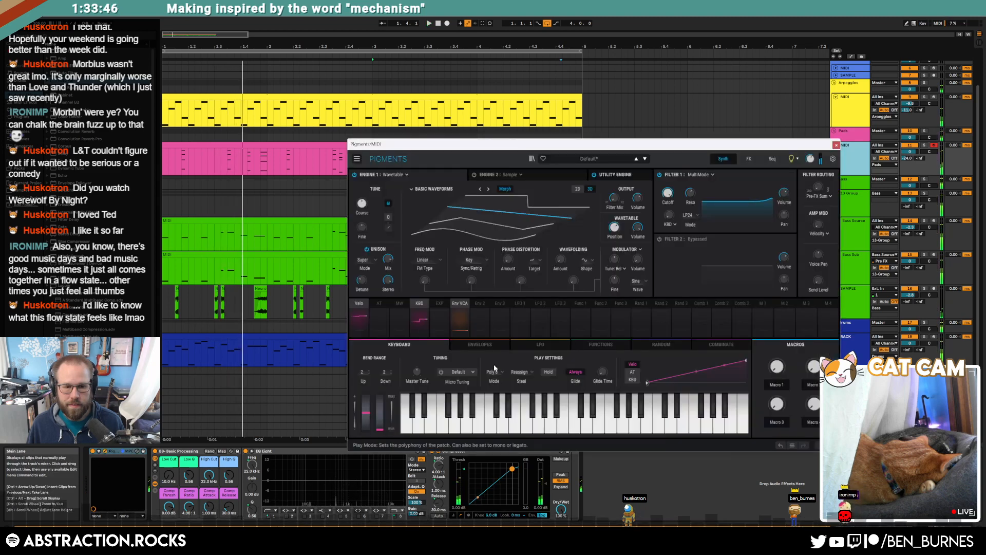
left_click(459, 319)
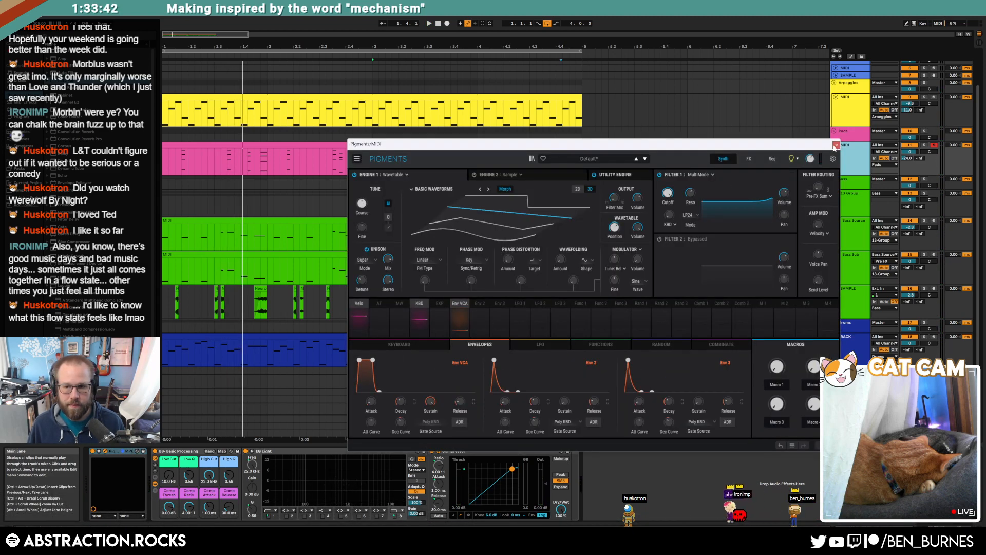
left_click(836, 147)
scroll(693, 184, "up", 2)
Replay the four-bar loop from the start with the arpeggio MIDI track muted.
left_click(437, 24)
key("space")
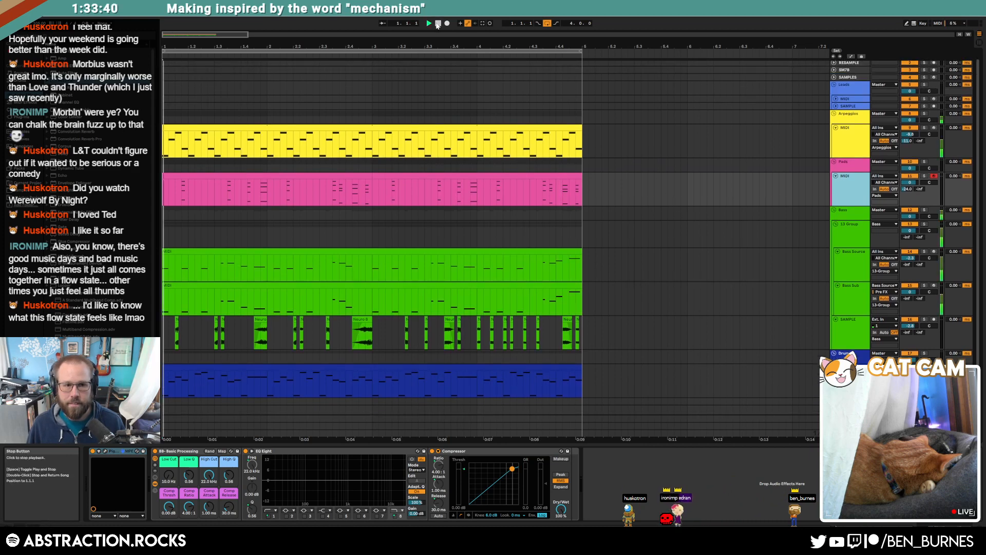
left_click(912, 127)
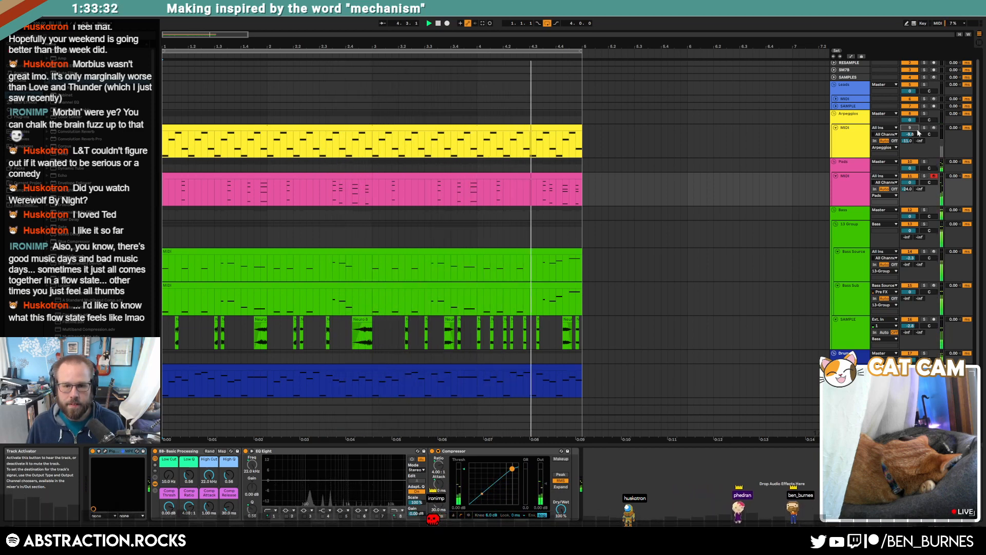
In the second pad clip, add a run of short C4 notes a sixteenth apart from 2.2 up to the next chord.
double_click(548, 176)
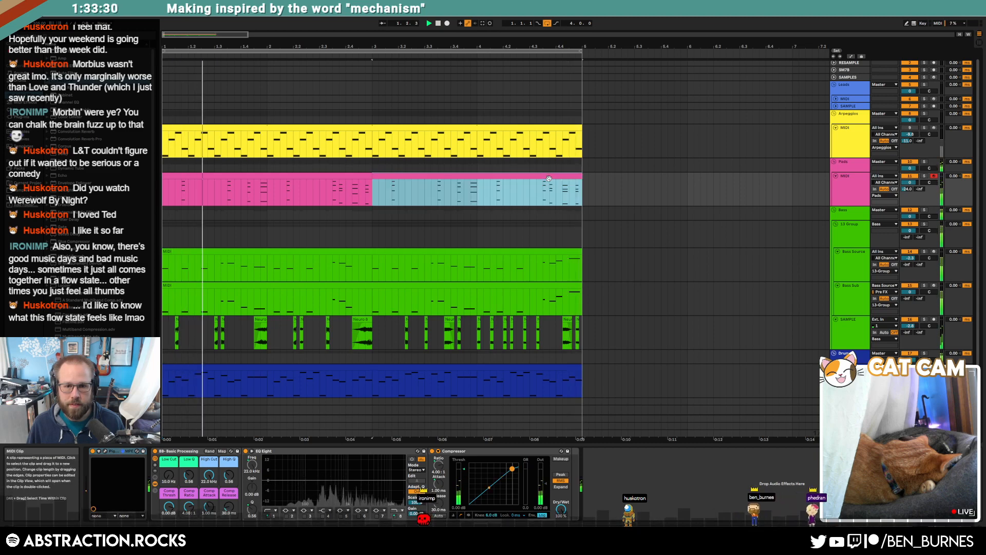
scroll(730, 365, "up", 2)
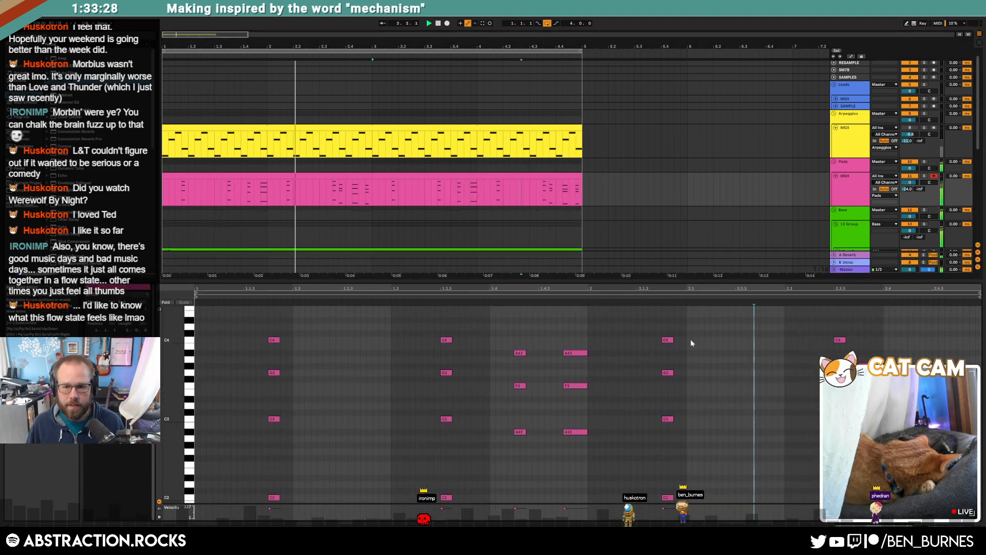
double_click(690, 339)
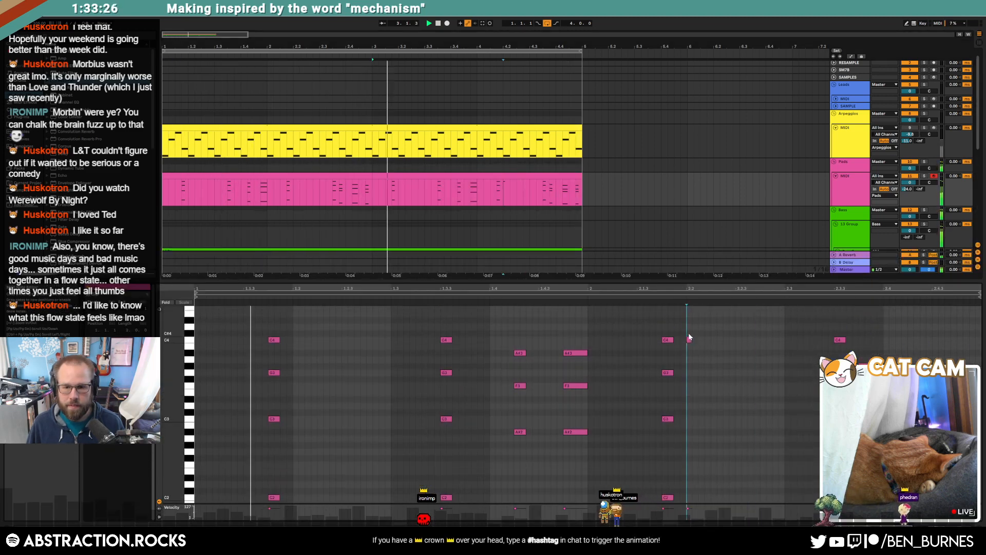
key("ctrl+d")
key("ctrl+d")
key("ctrl+d")
key("ctrl+d")
key("ctrl+d")
key("ctrl+d")
key("ctrl+d")
key("ctrl+d")
key("ctrl+d")
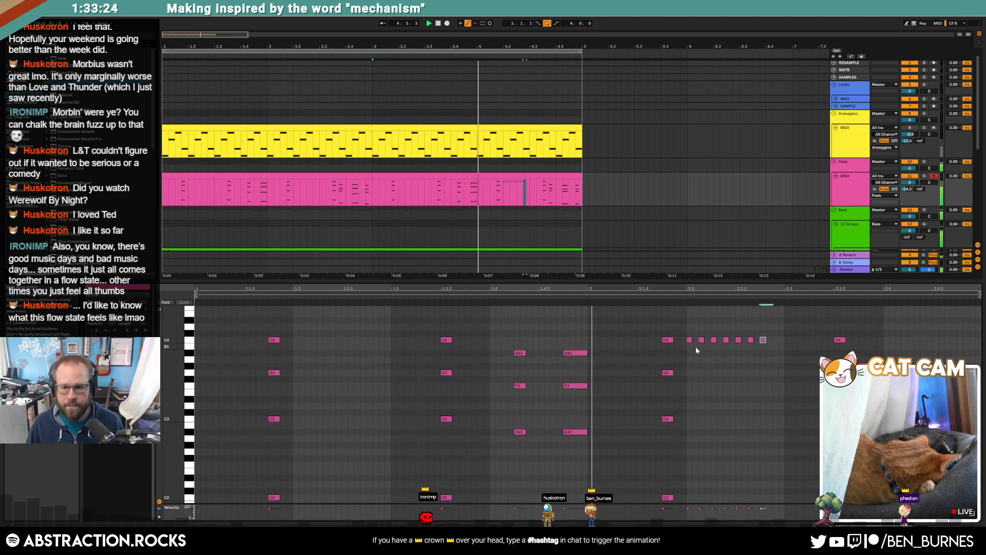
key("ctrl+d")
key("ctrl+d")
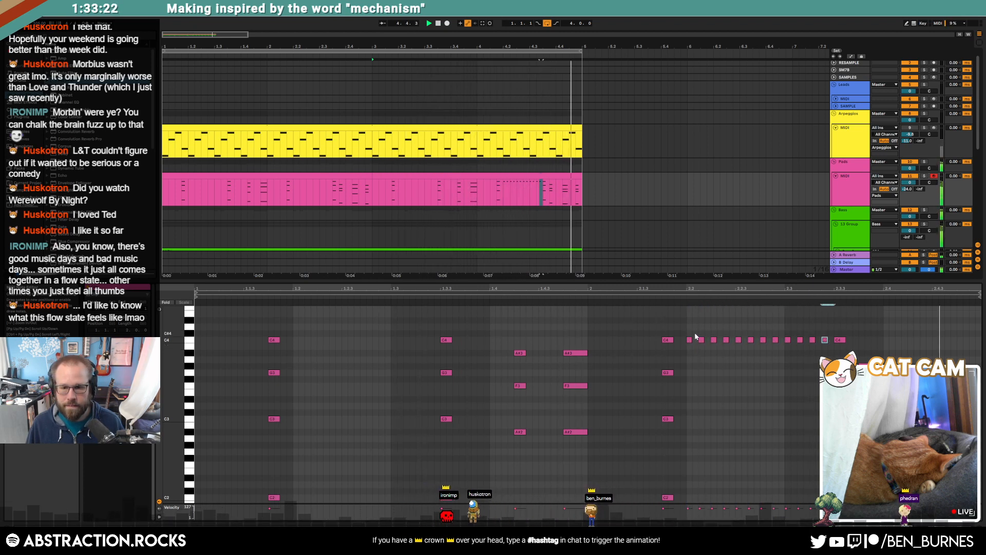
double_click(702, 339)
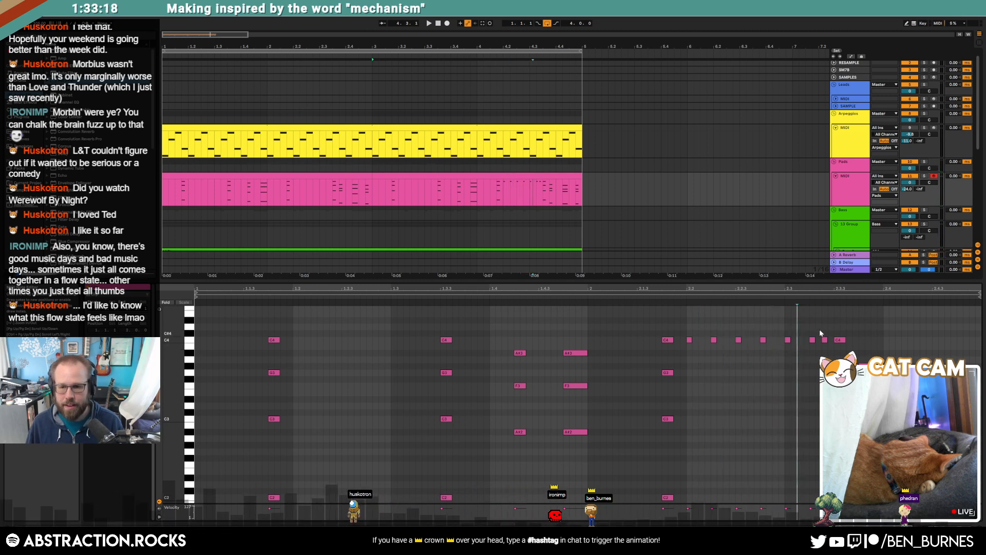
left_click_drag(690, 328, 780, 367)
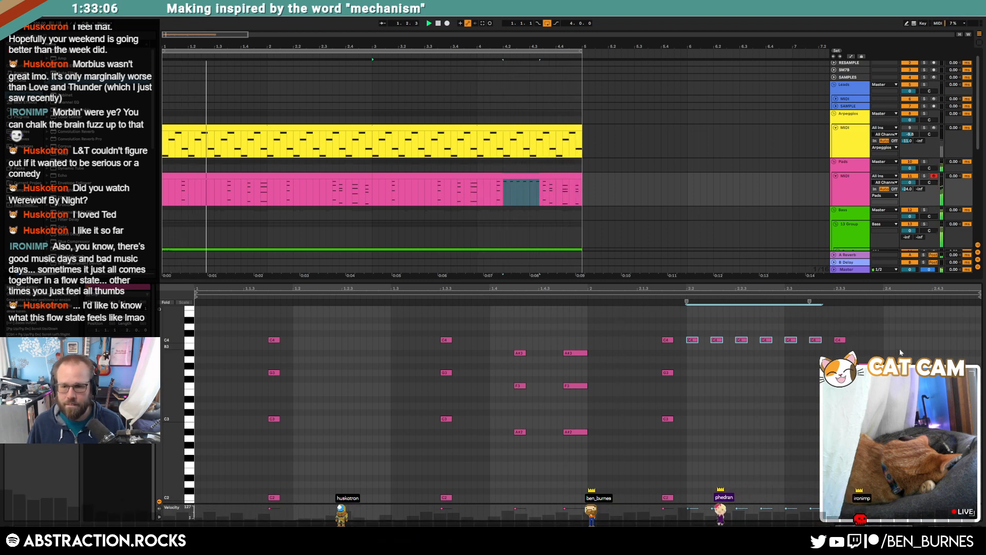
Raise the top notes of the pad chords at 2.4.2 and 2.4.4 to B3 and audition the loop.
left_click_drag(900, 350, 952, 375)
left_click(901, 418)
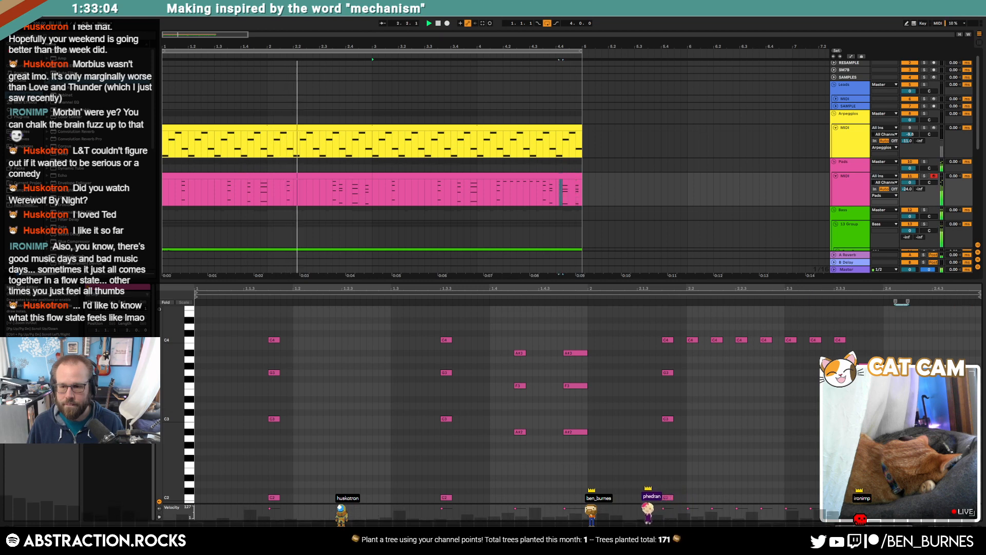
scroll(503, 401, "down", 3)
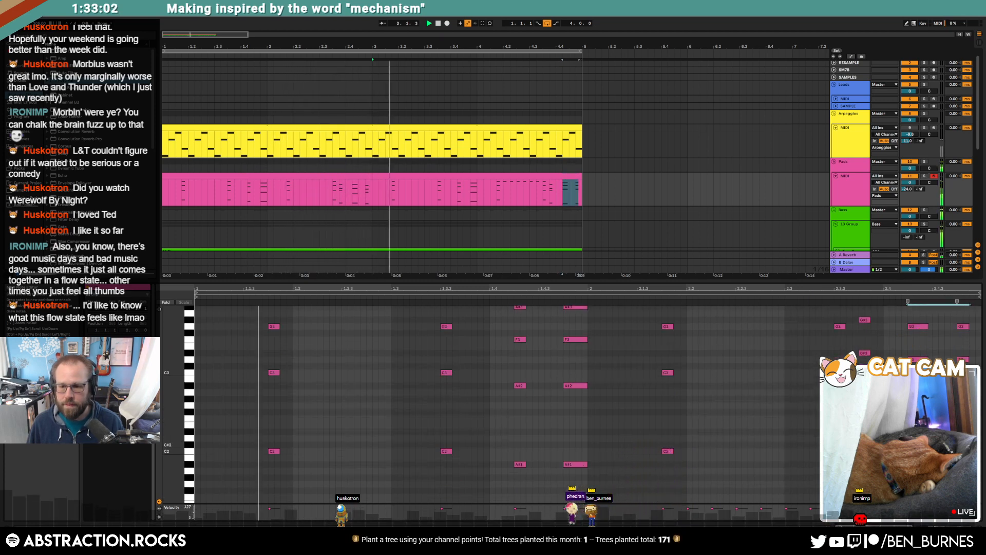
scroll(503, 401, "up", 2)
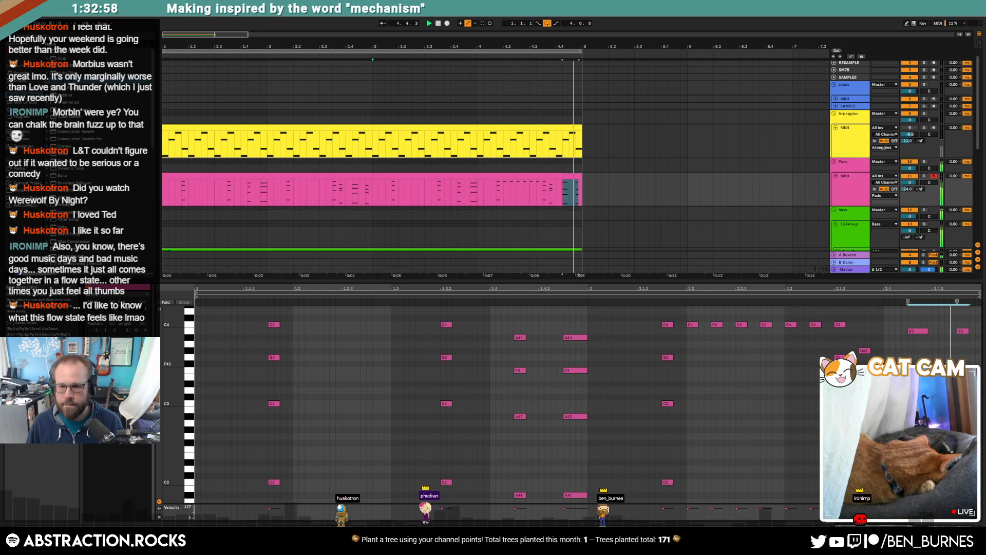
key("shift+Tab")
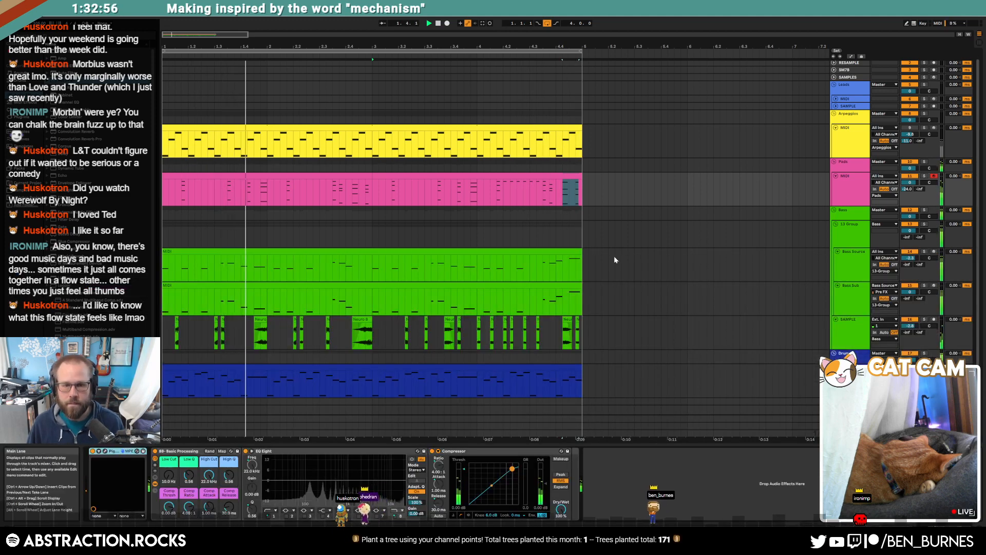
key("space")
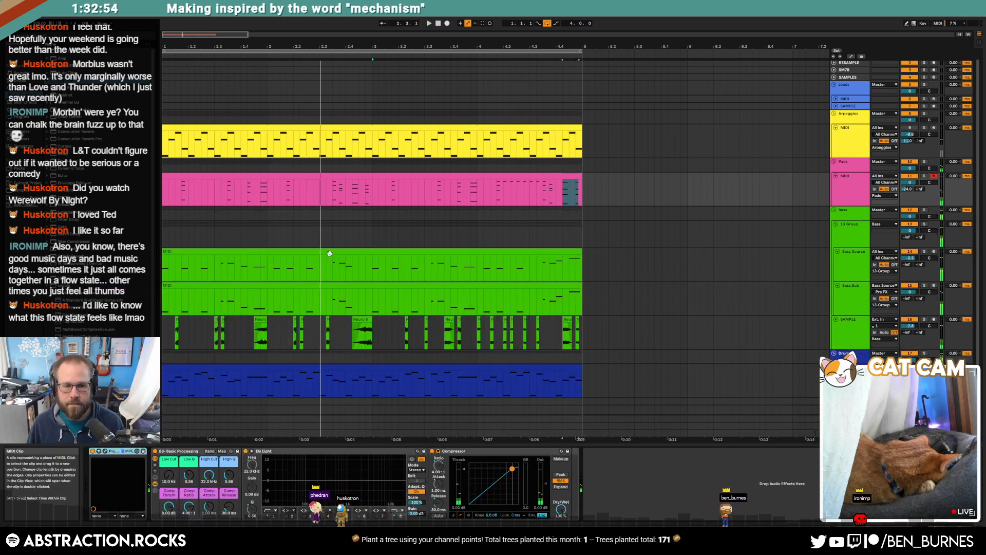
Duplicate the Bass Source and Bass Sub clips together to the space right after the four-bar loop.
left_click(330, 252)
left_click(333, 285, "shift")
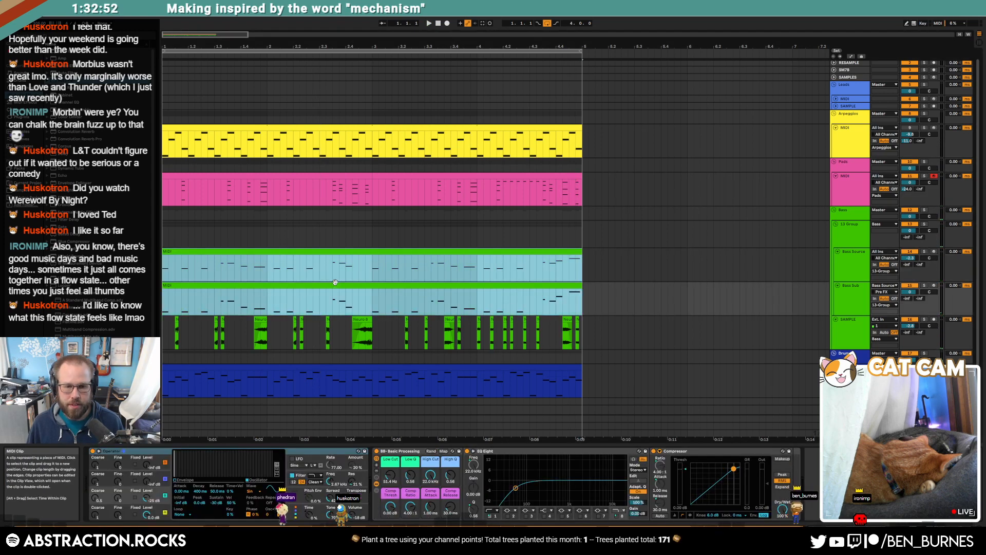
key("ctrl+d")
left_click_drag(273, 34, 238, 32)
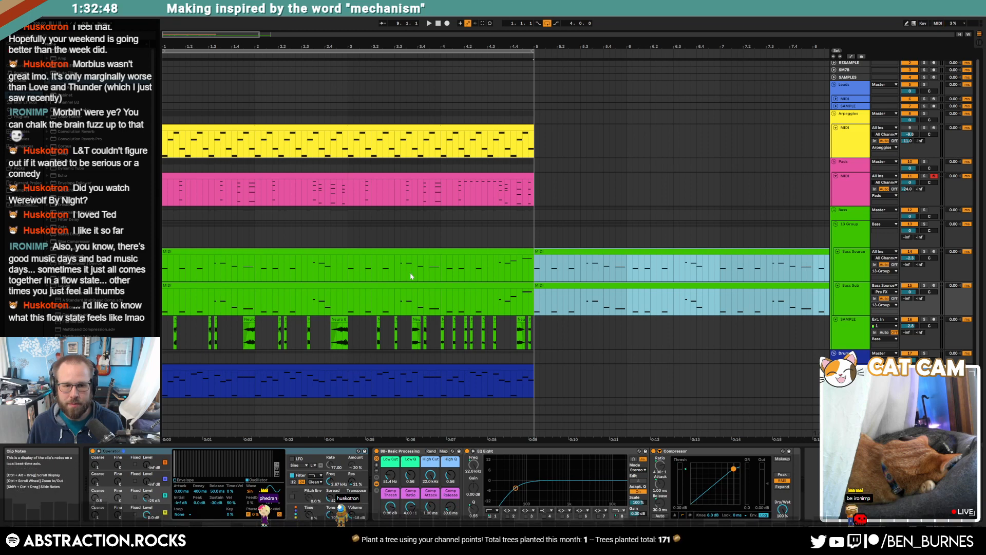
In the original Bass Source clip, delete the melodic notes above C1, keeping the C1 notes.
double_click(394, 251)
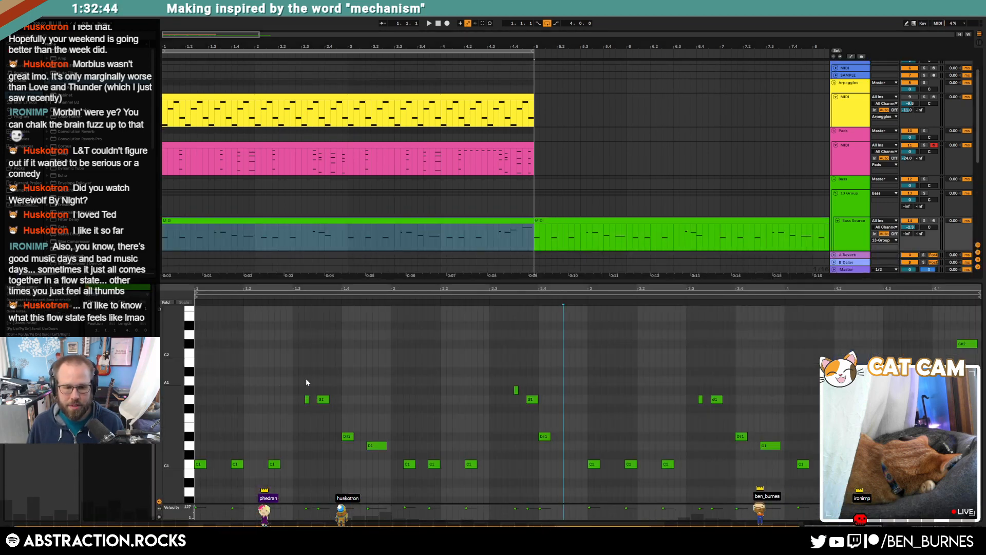
left_click_drag(297, 384, 377, 459)
key("Delete")
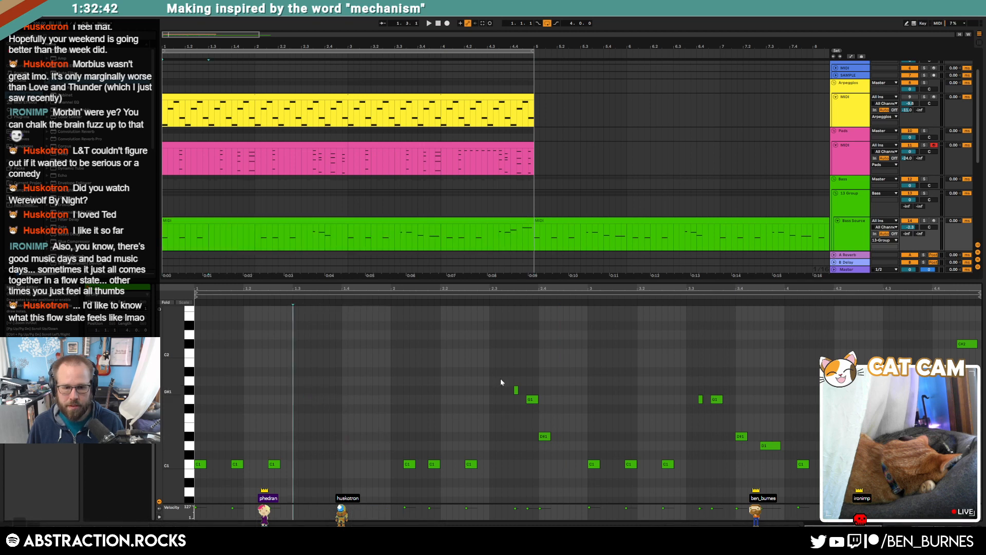
left_click_drag(500, 378, 556, 460)
key("Delete")
left_click_drag(644, 370, 778, 452)
key("Delete")
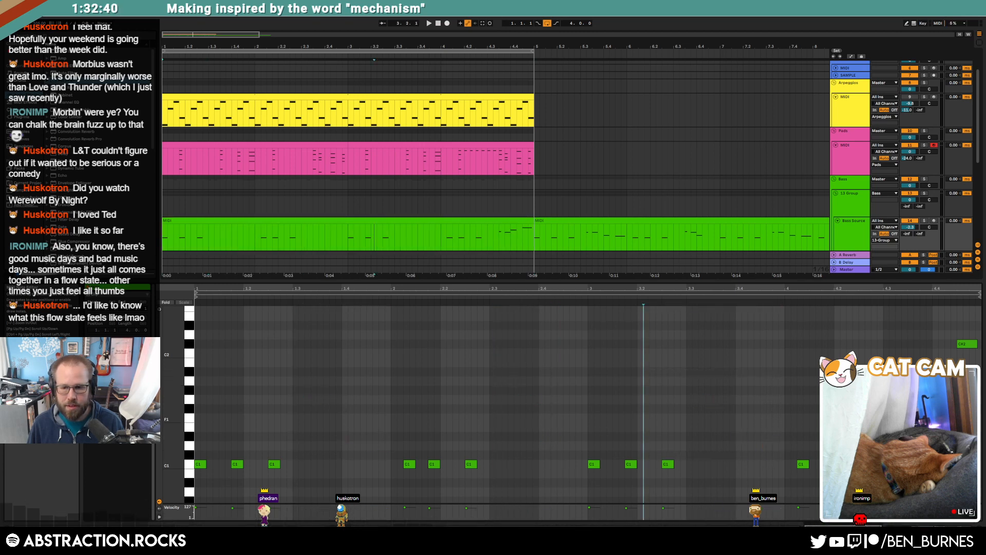
Replace the first Bass Sub clip with a copy of the simplified Bass Source clip and play the loop.
left_click(496, 238)
left_click(482, 221)
key("ctrl+c")
scroll(482, 221, "down", 1)
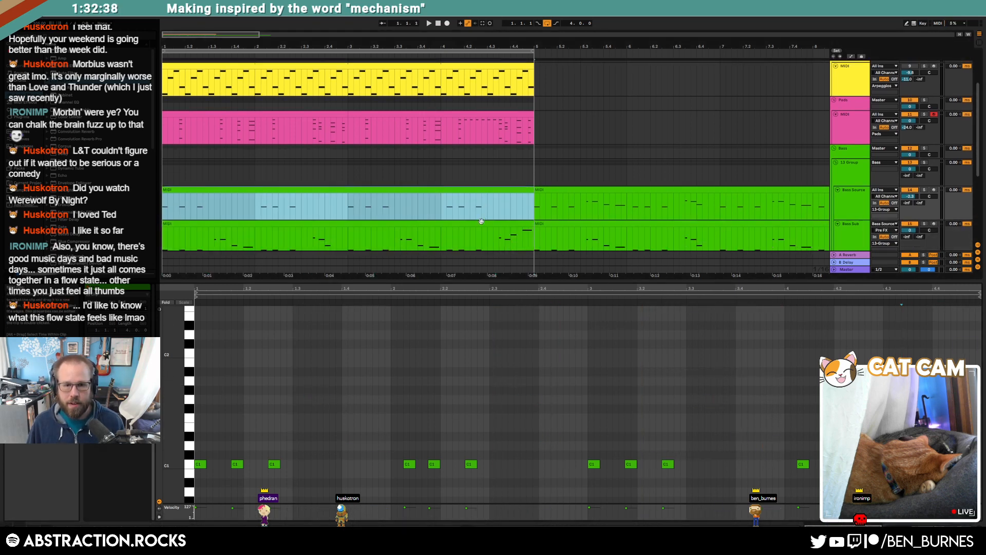
left_click(481, 224)
key("ctrl+v")
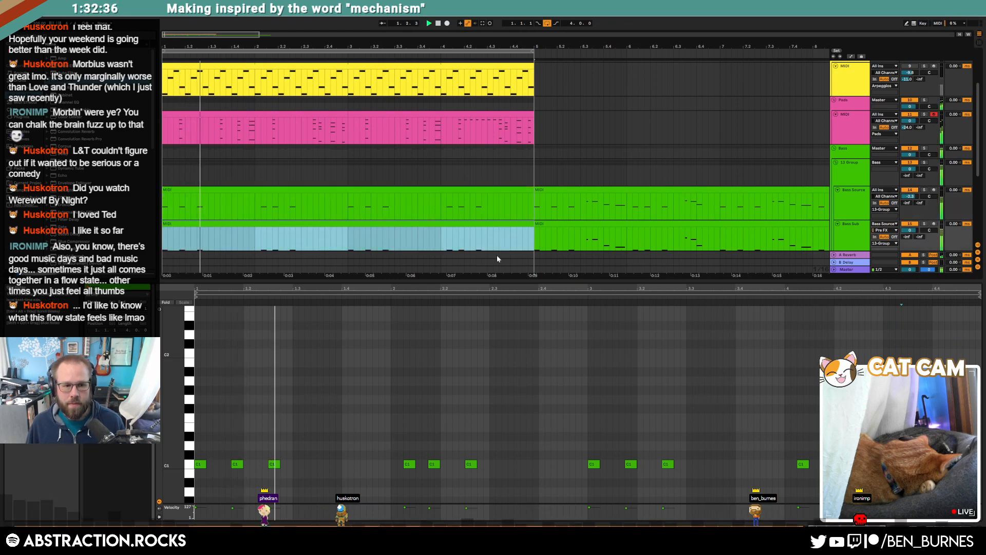
key("shift+Tab")
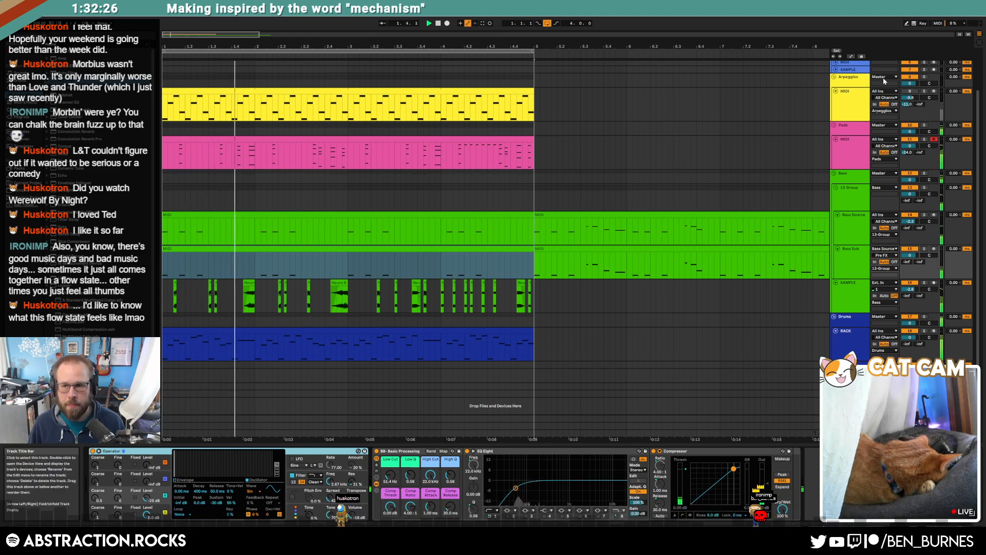
Arm the Leads group's MIDI track for recording and unfold it, and select the Pads MIDI track.
left_click(840, 113)
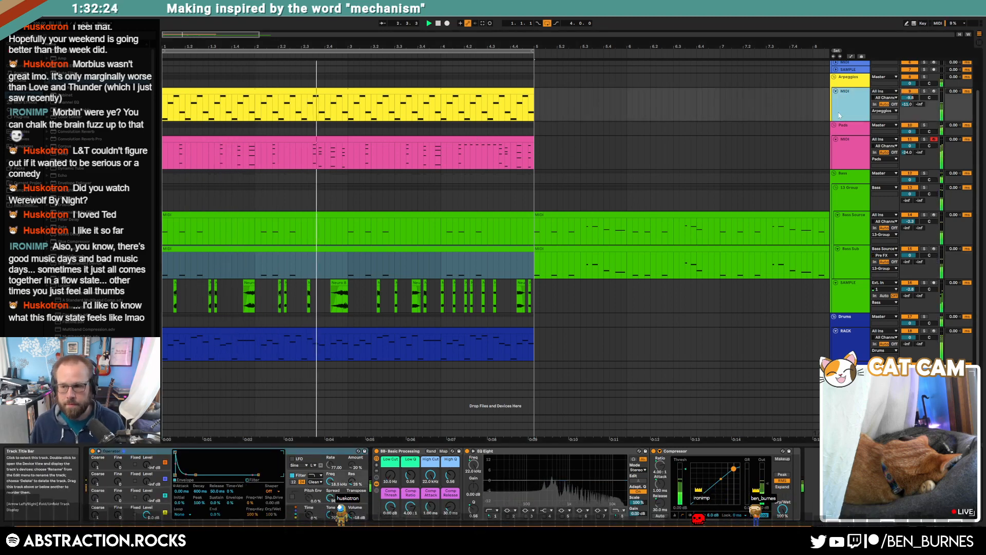
scroll(745, 111, "up", 3)
left_click(935, 107)
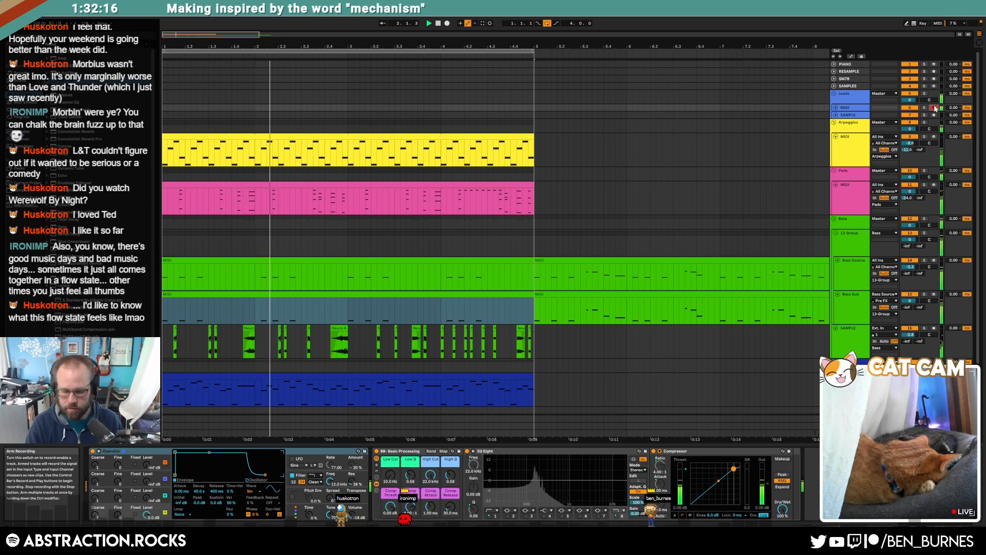
left_click(835, 107)
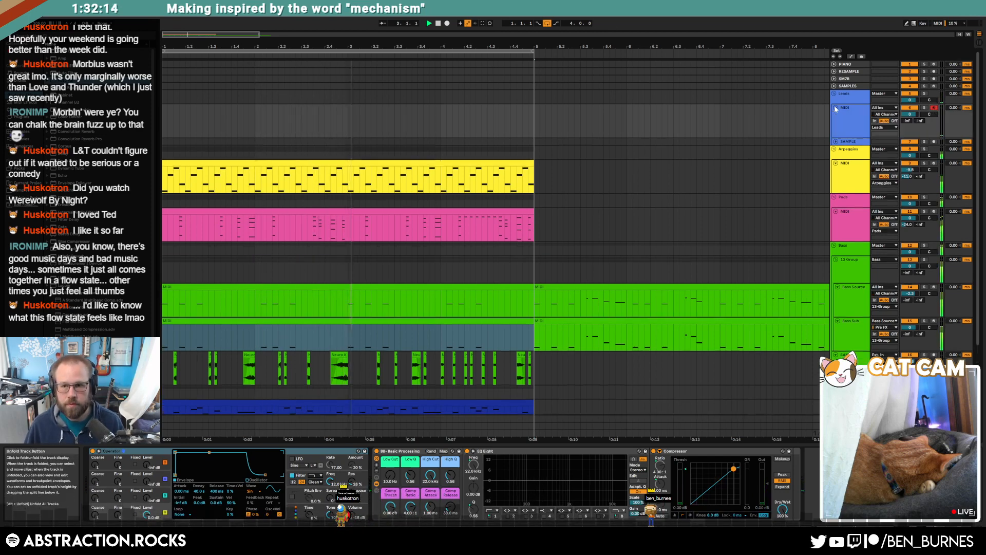
left_click(839, 224)
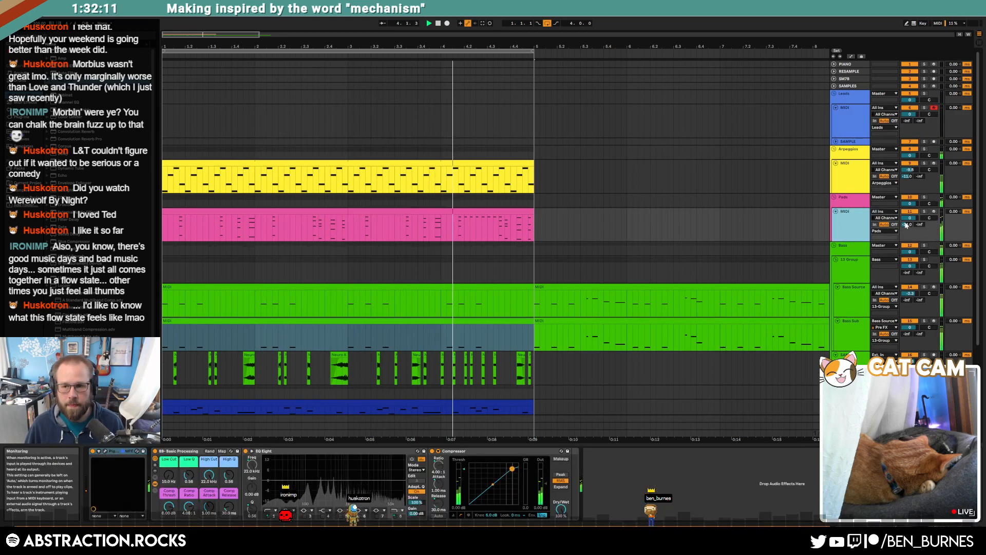
Open the Bass Source track's Massive synth and slightly shorten the attack of envelope 3 while the loop plays.
left_click(850, 187)
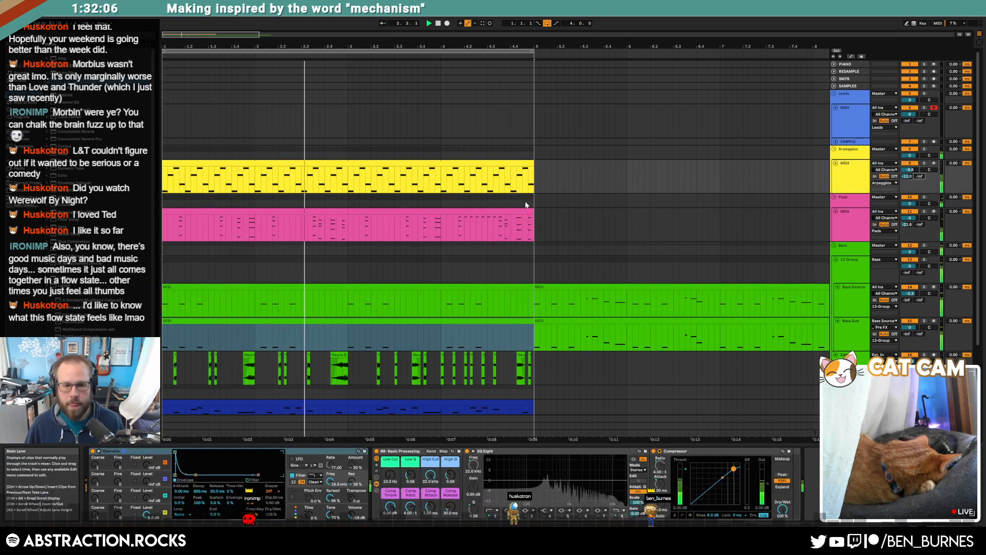
scroll(603, 190, "down", 3)
left_click(850, 270)
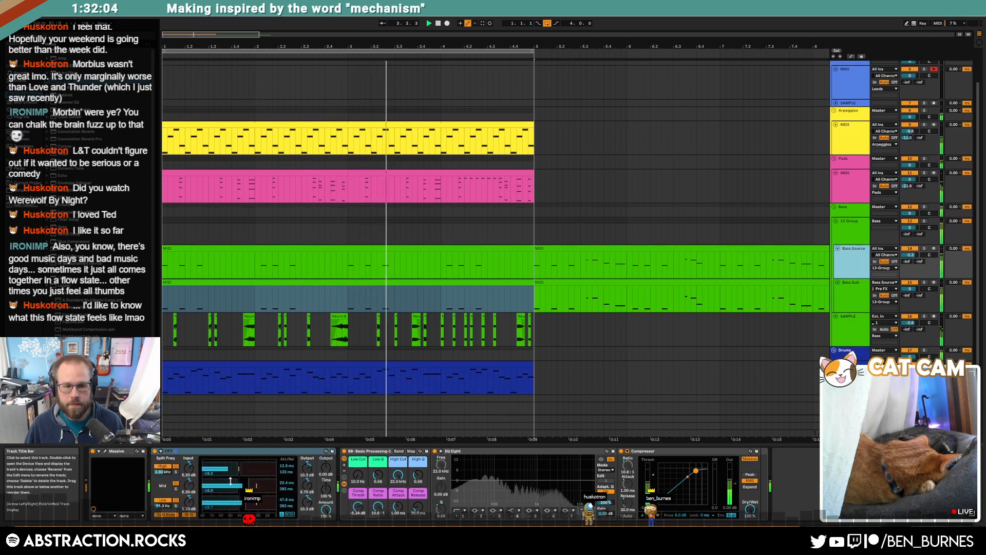
left_click(105, 451)
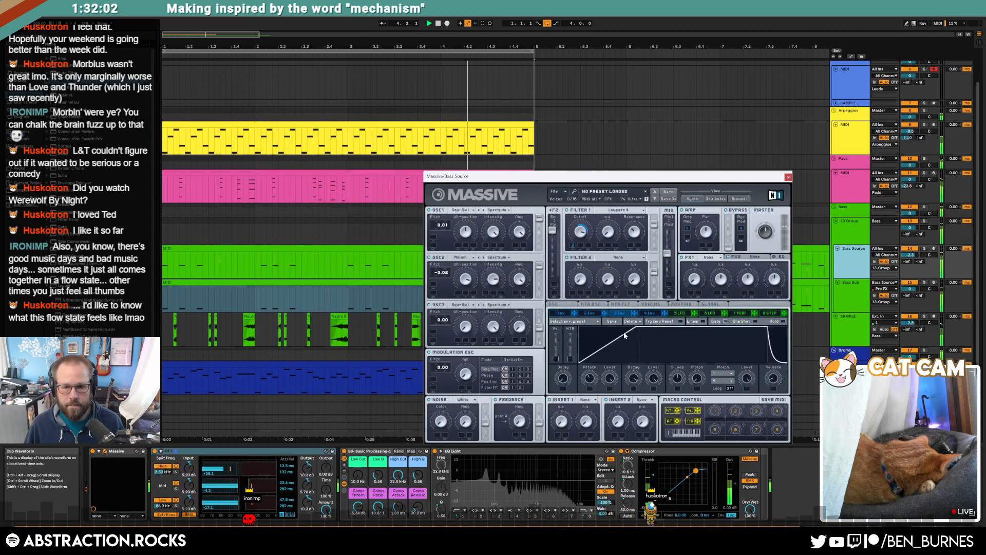
left_click_drag(624, 333, 616, 329)
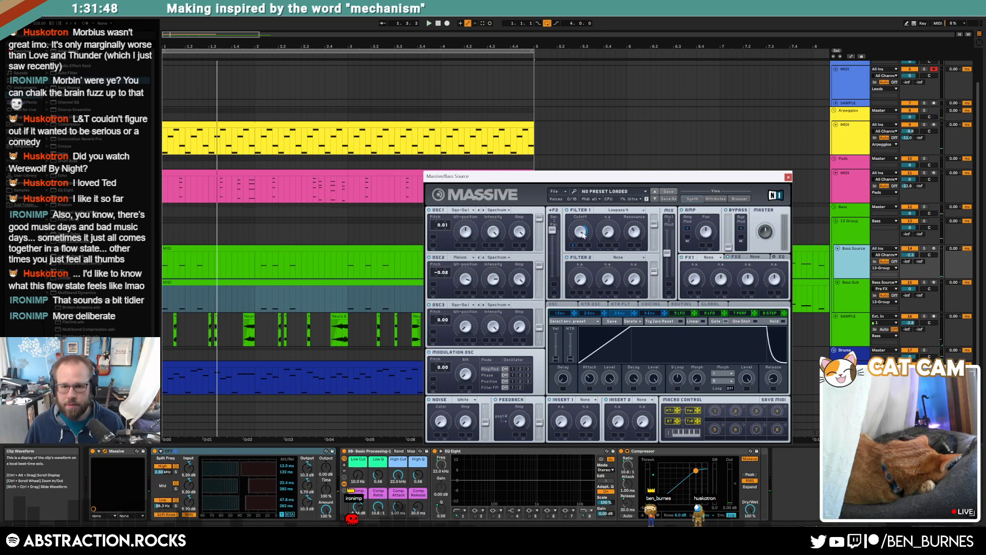
key("space")
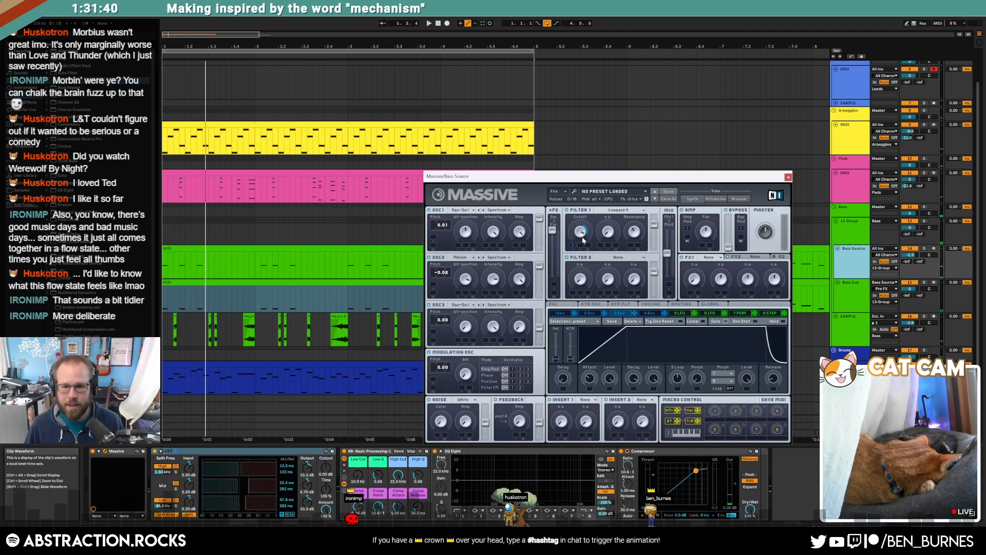
In Massive's envelope 4, drop the sustain so the curve decays fully, shorten the attack, and close the synth.
left_click(650, 313)
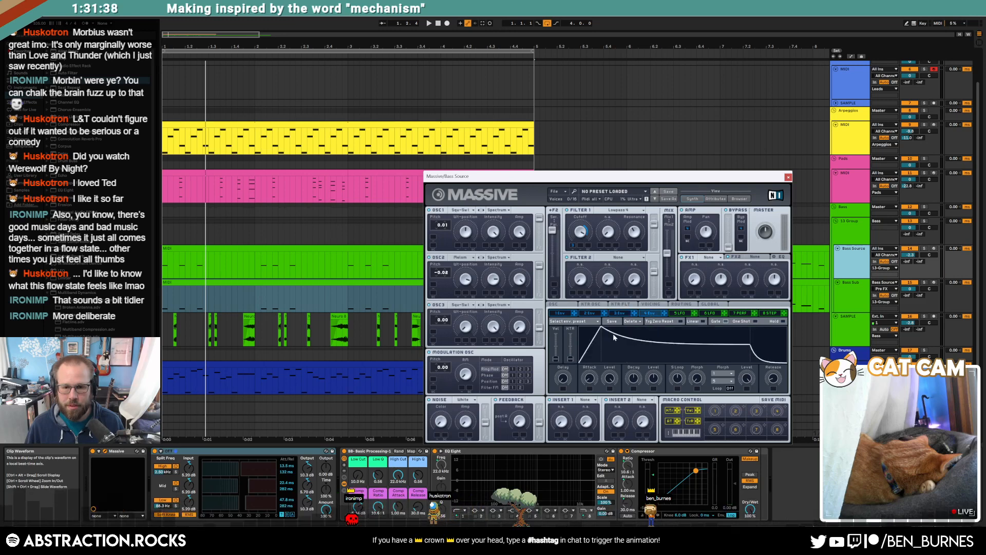
left_click_drag(602, 325, 603, 362)
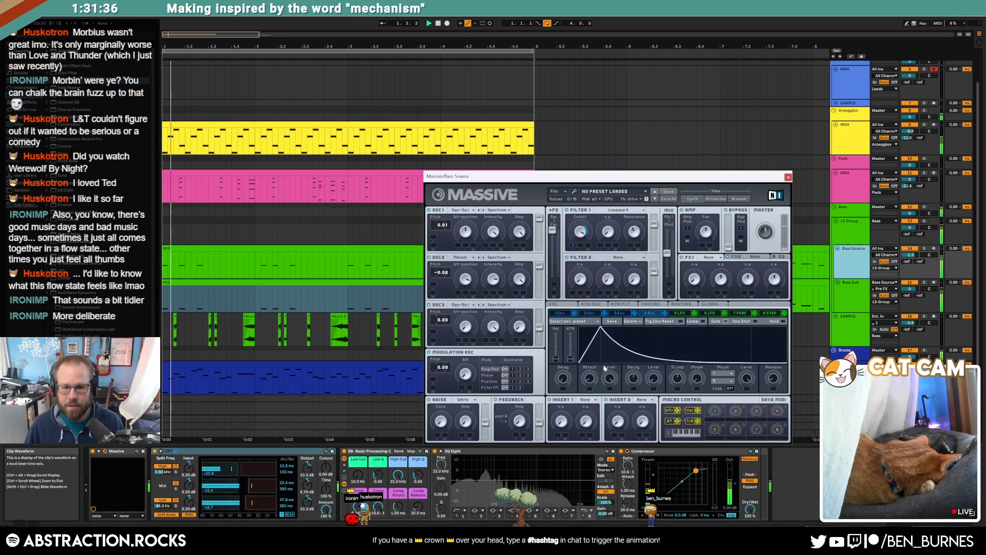
left_click_drag(601, 327, 588, 329)
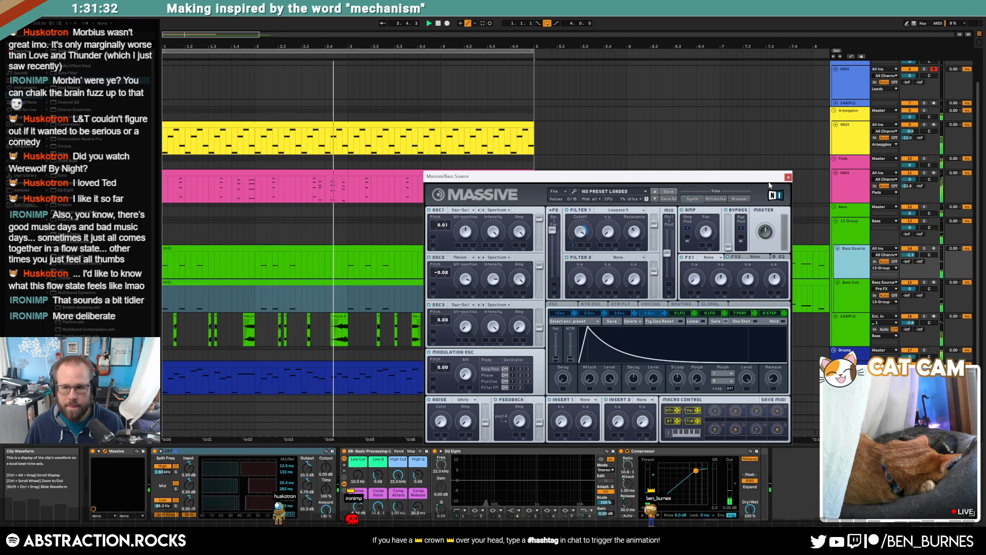
left_click(788, 177)
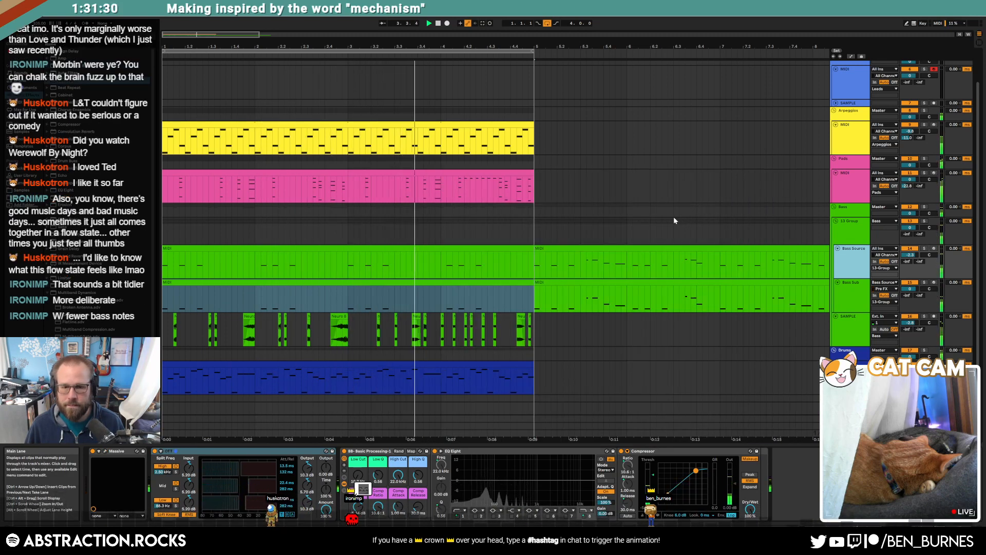
Play the second Bass Source clip and compare envelopes 3 and 4 in its Massive synth.
left_click(619, 259)
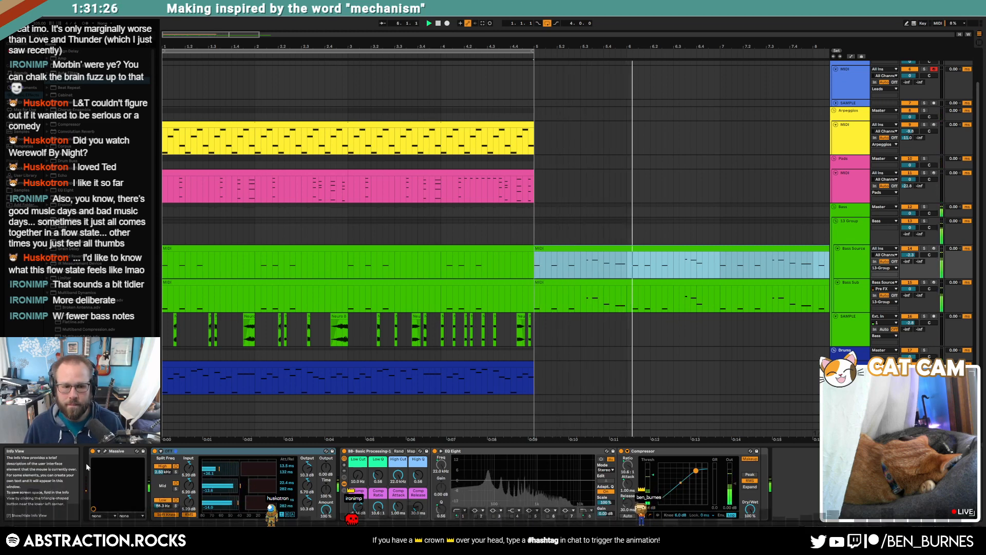
left_click(105, 450)
left_click(620, 313)
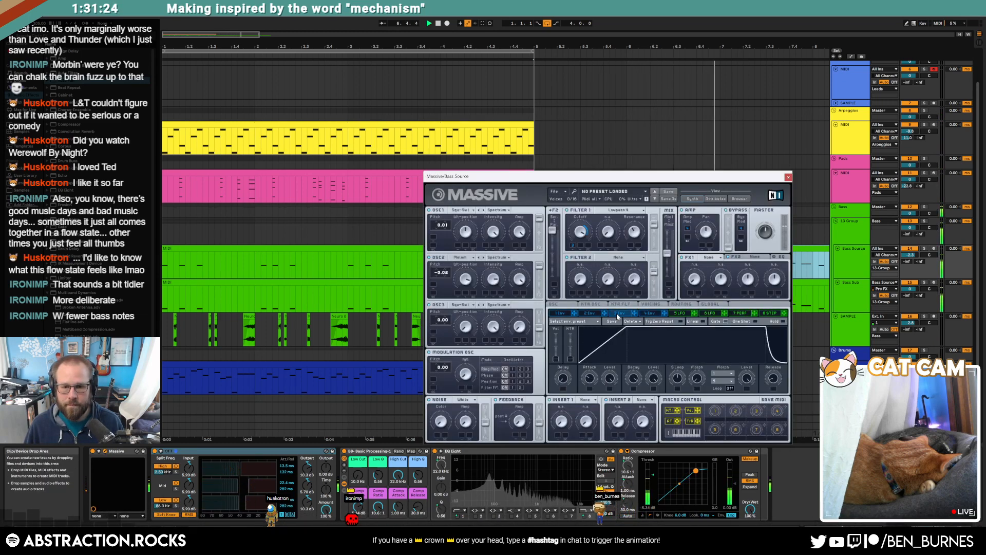
left_click(650, 314)
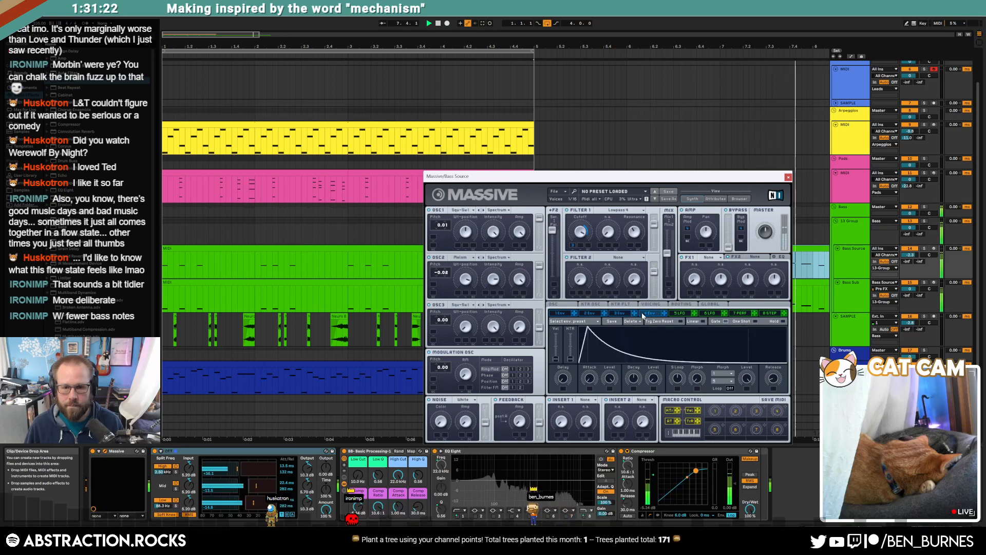
Try a shorter release on Massive's envelope 3, then lengthen it considerably during playback and close the synth.
left_click(618, 313)
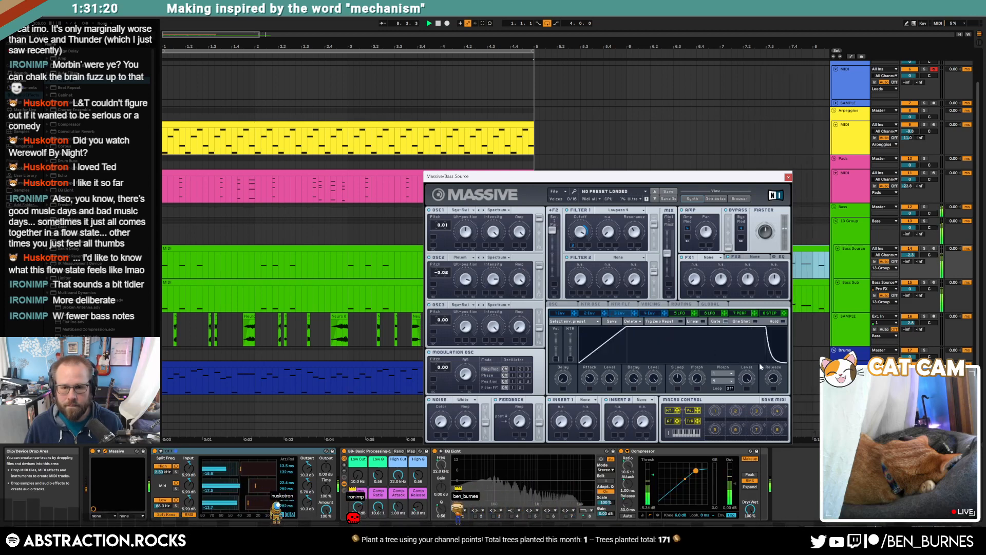
left_click_drag(774, 380, 793, 433)
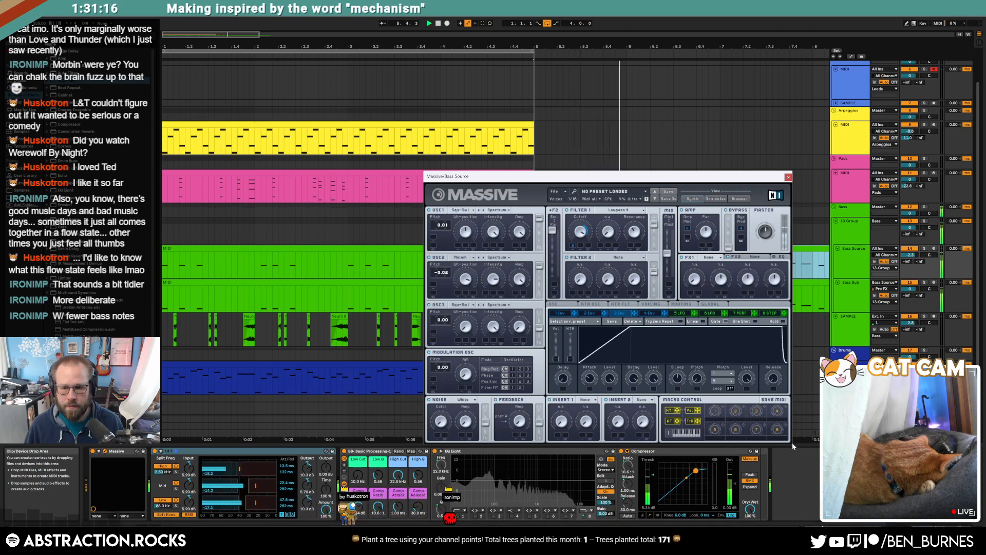
left_click(647, 313)
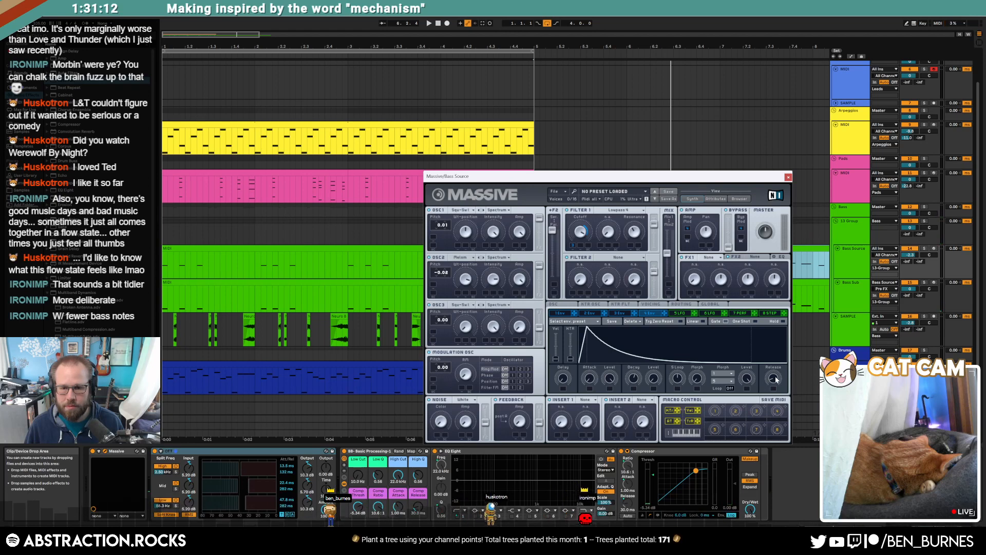
left_click(621, 314)
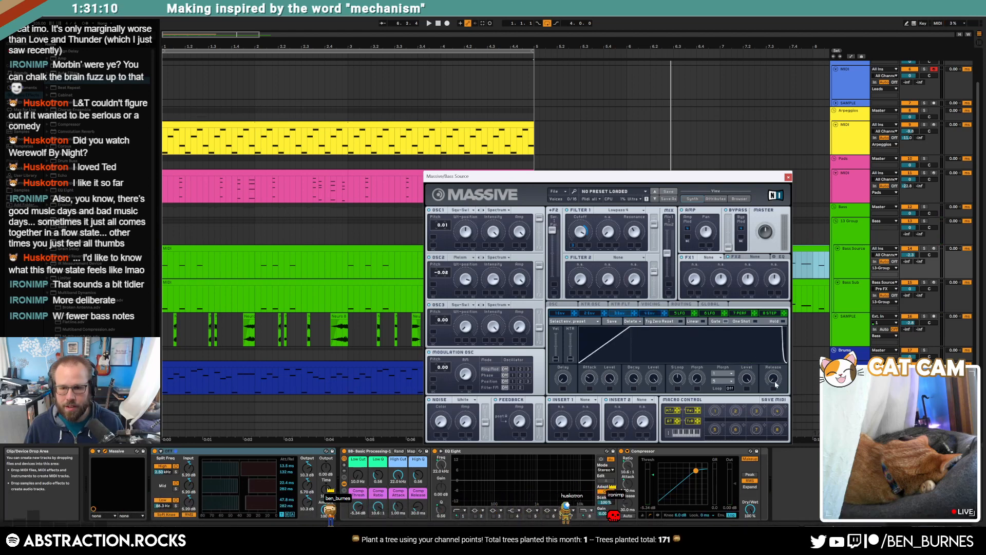
left_click_drag(775, 384, 767, 365)
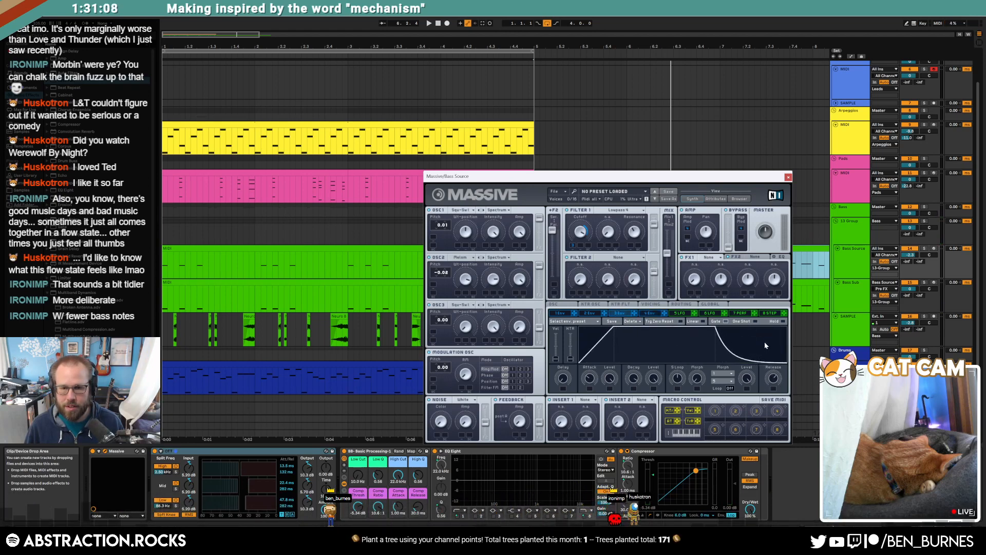
key("space")
left_click_drag(771, 380, 770, 373)
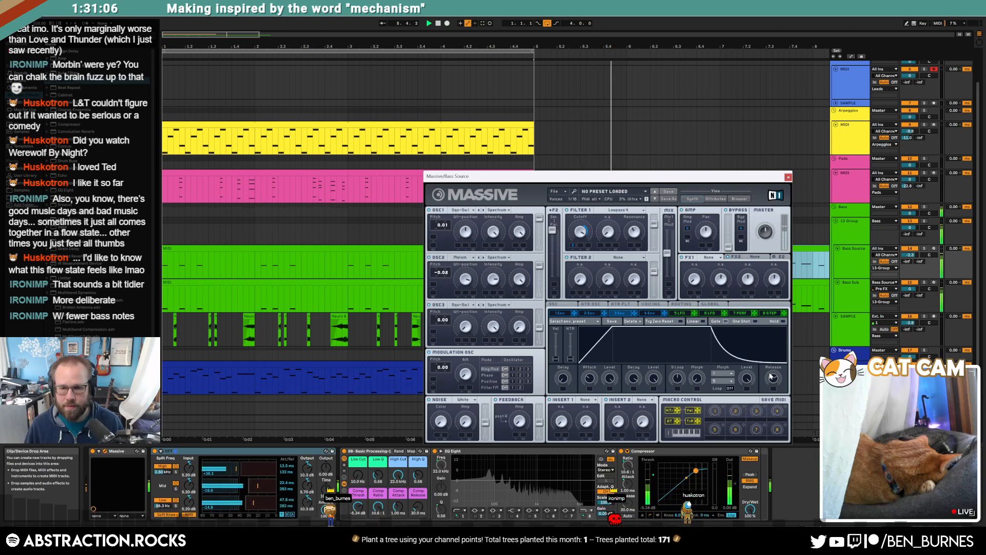
left_click(788, 178)
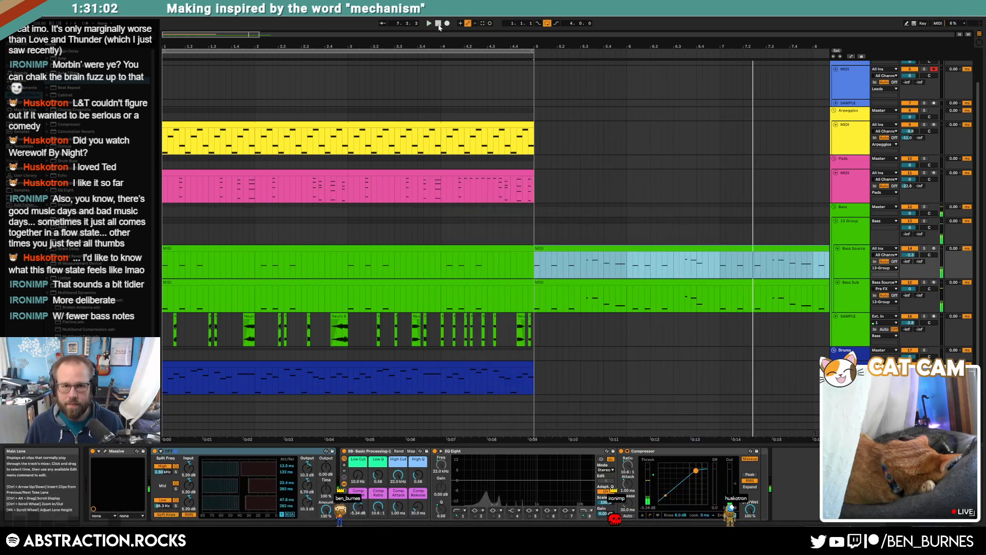
Play the loop from the start and check the notes of the first Bass Source and Bass Sub clips.
left_click(438, 25)
key("space")
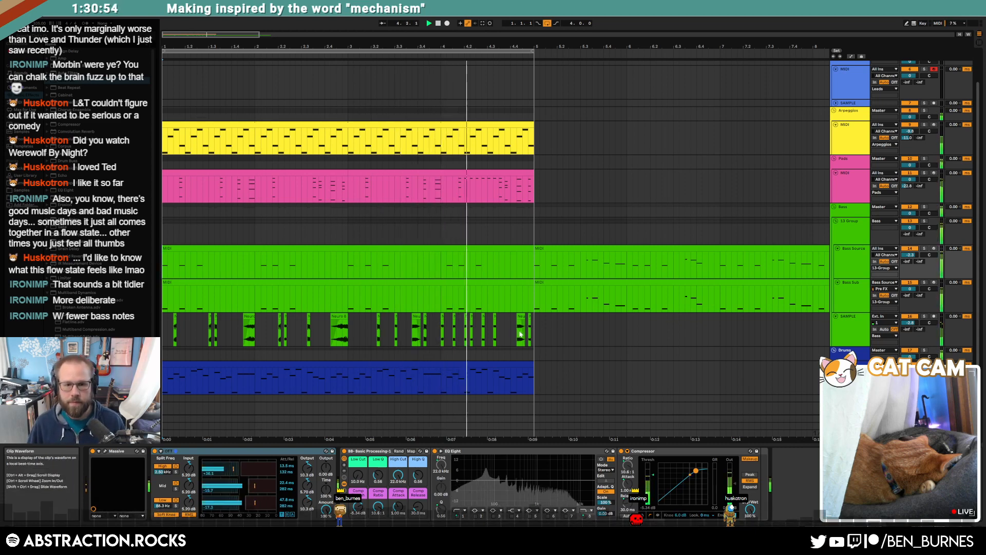
double_click(485, 249)
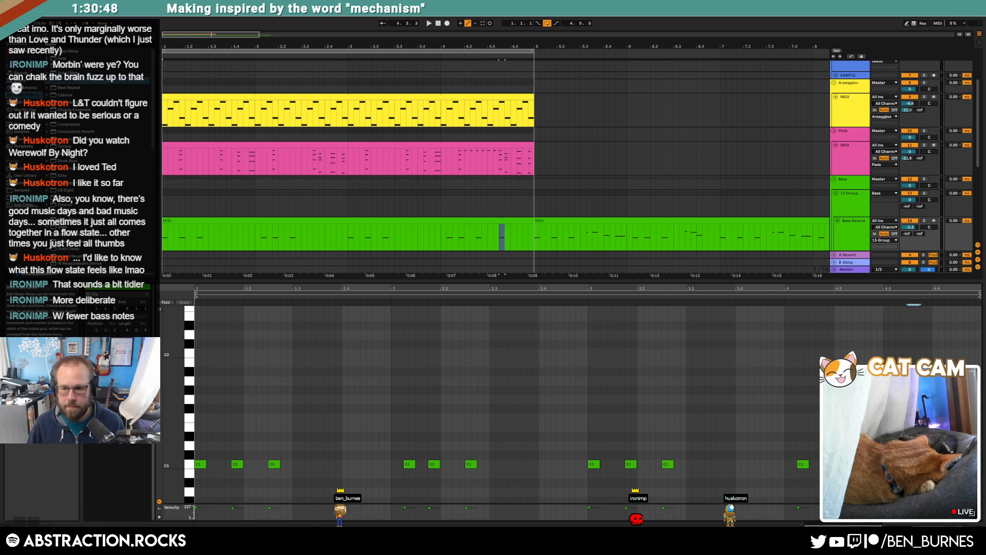
left_click(515, 221)
scroll(516, 225, "down", 2)
left_click(489, 240)
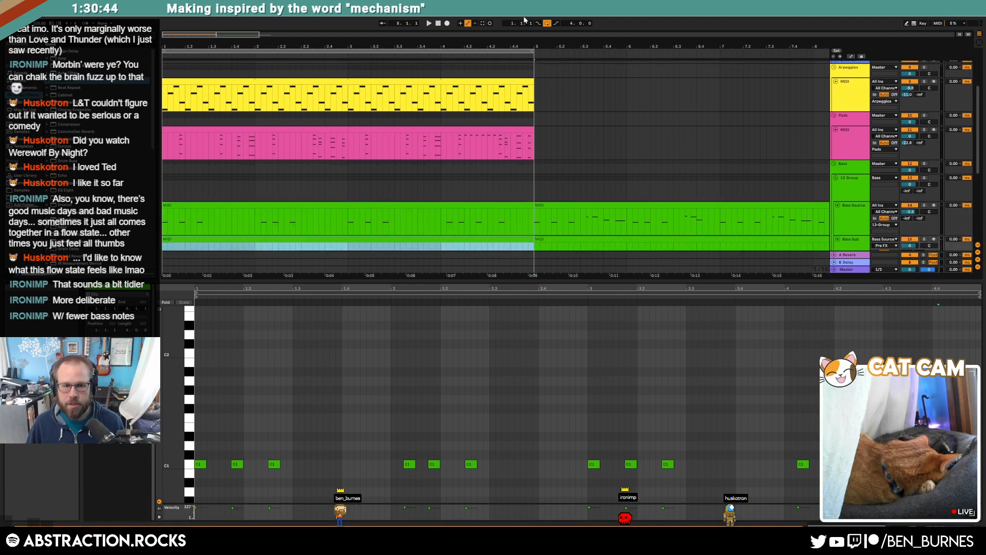
key("shift+Tab")
left_click(438, 23)
key("space")
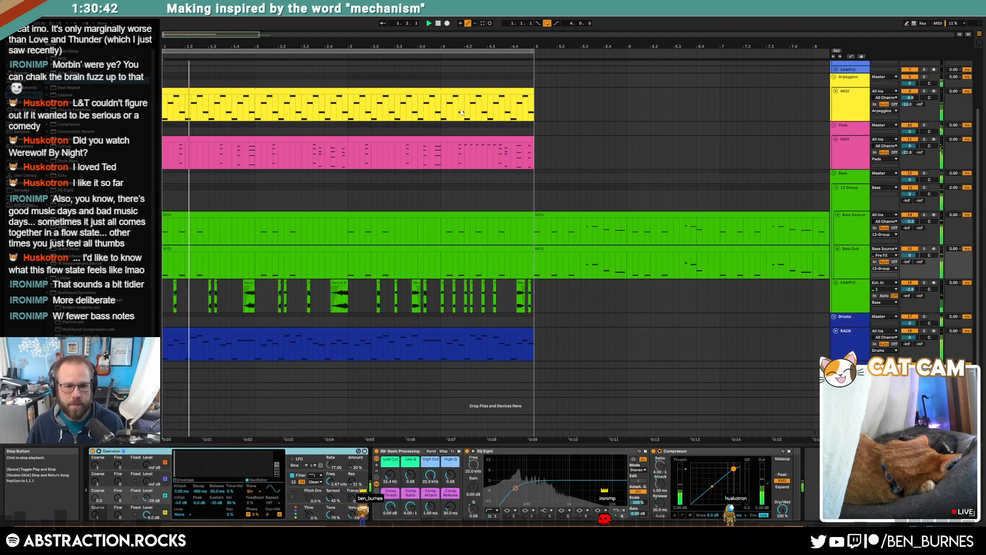
Stop playback and place the VMH1 Bassdrums 076 sample at bar 1 on the audio track beneath the drum RACK.
left_click(559, 343)
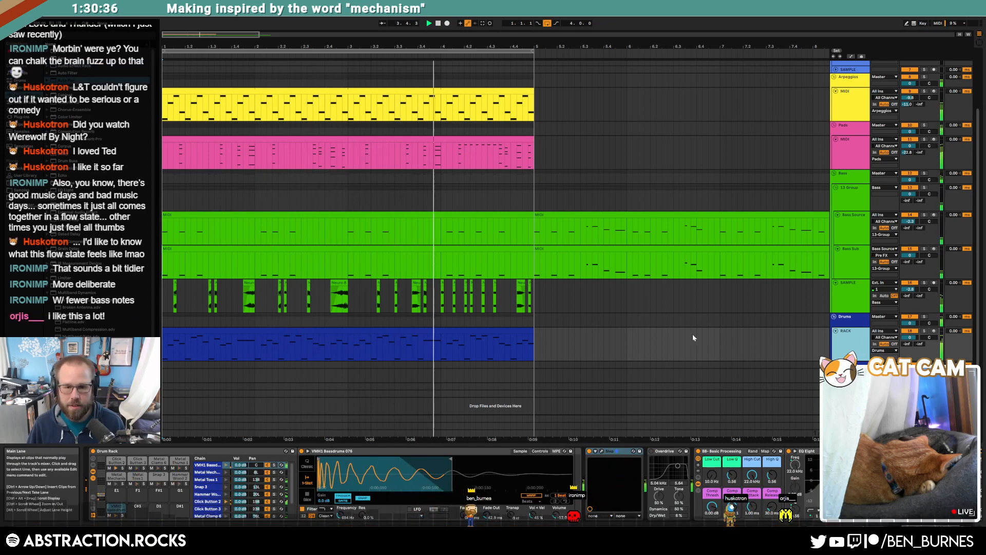
key("space")
left_click_drag(116, 506, 168, 363)
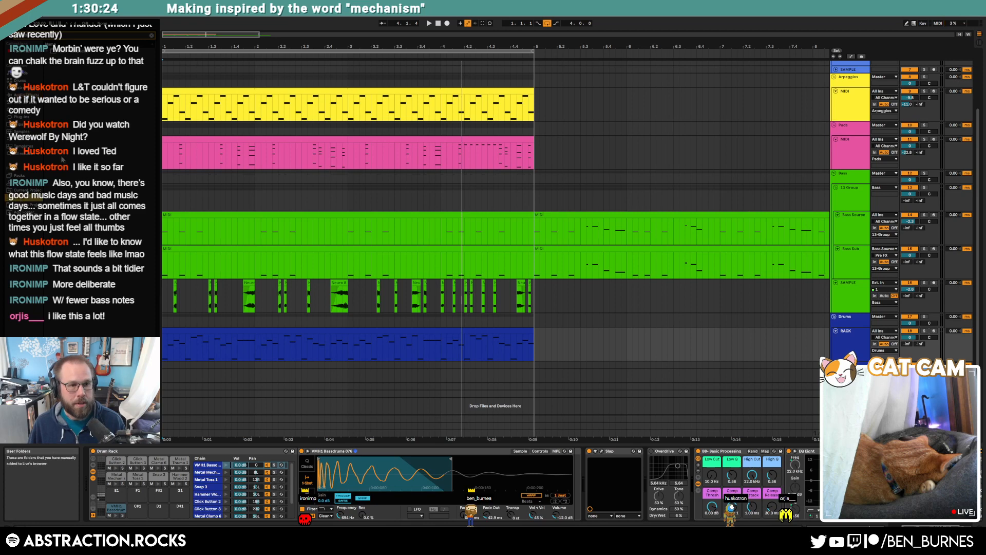
left_click(49, 52)
left_click(56, 88)
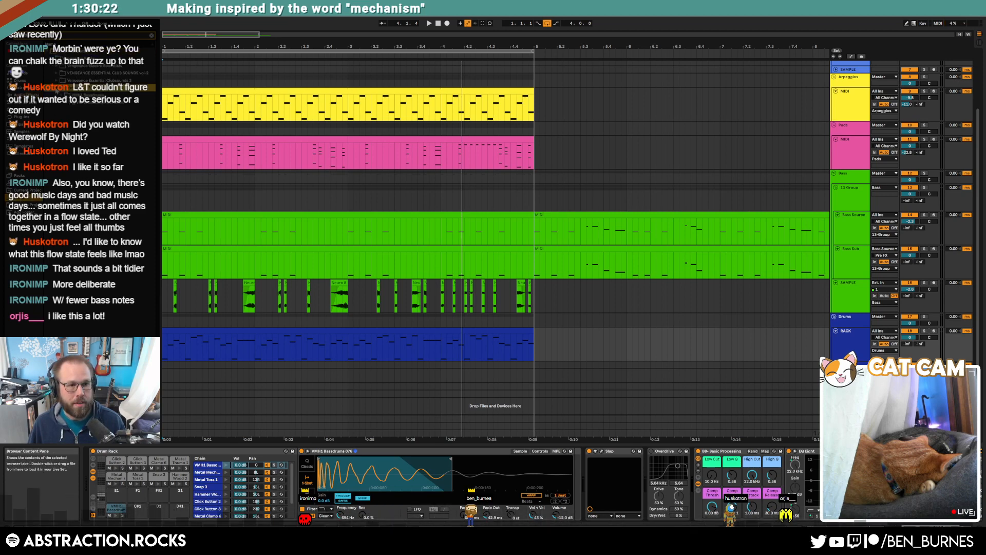
left_click(79, 105)
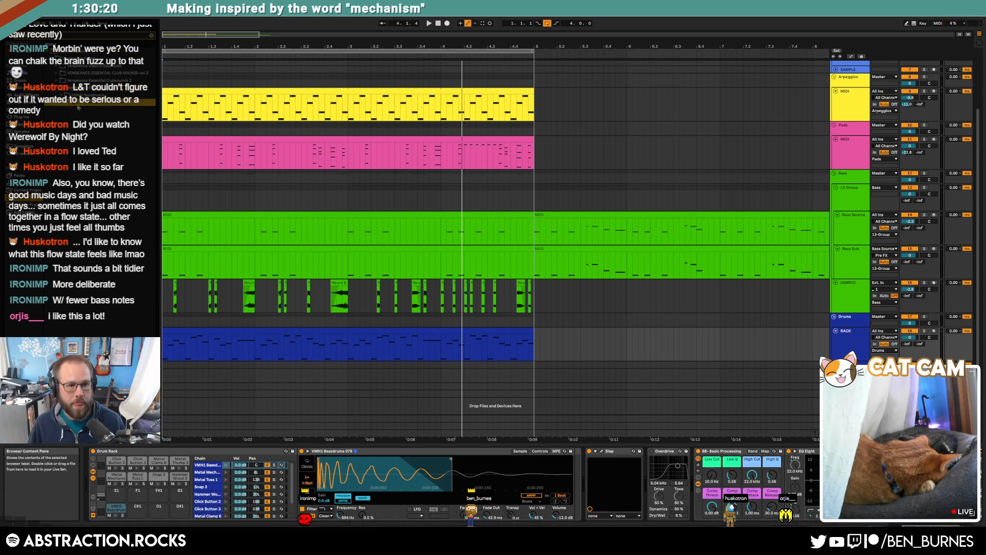
left_click_drag(88, 103, 175, 406)
left_click_drag(166, 366, 165, 367)
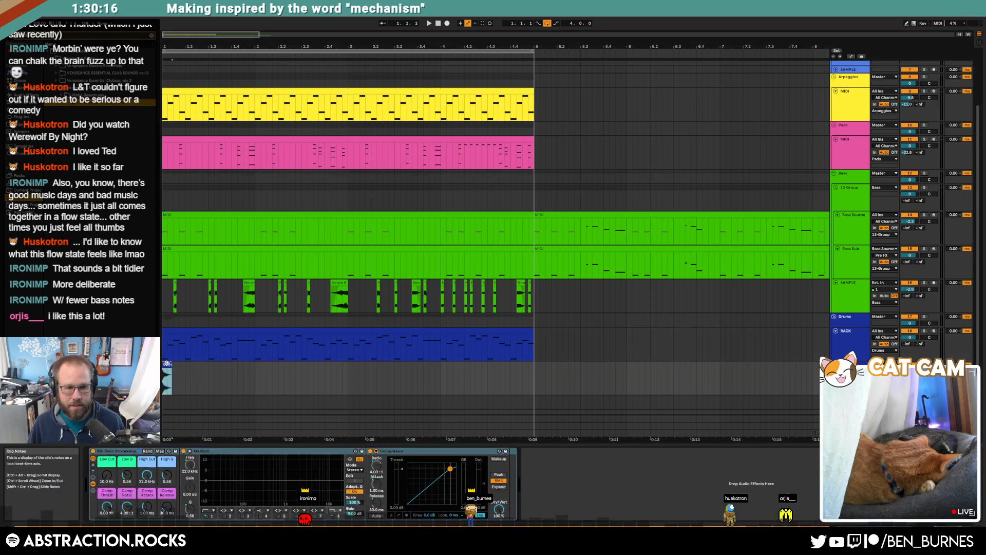
Repeat the bass drum clip on the next three beats and trim the first clip to end at 1.1.2.
left_click_drag(167, 364, 238, 371)
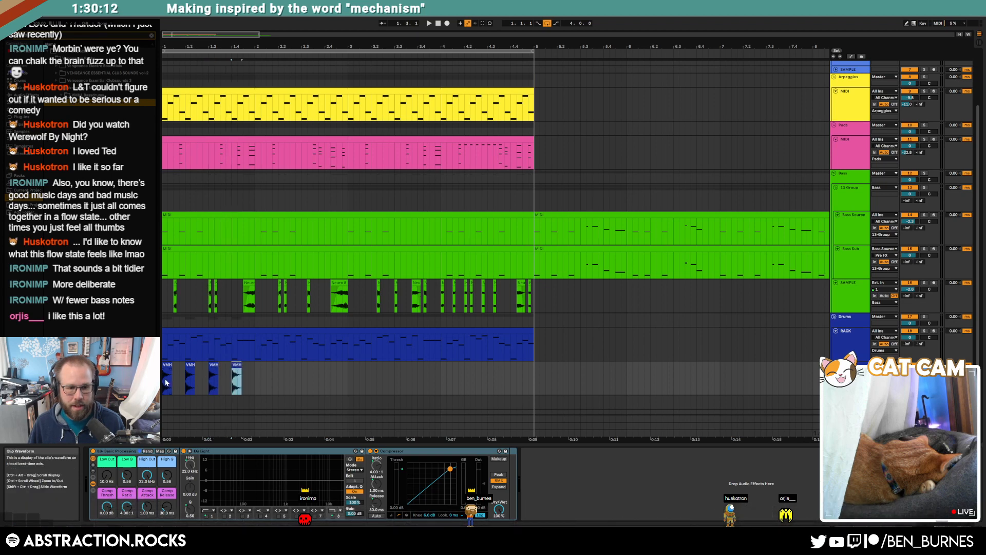
scroll(172, 375, "up", 10)
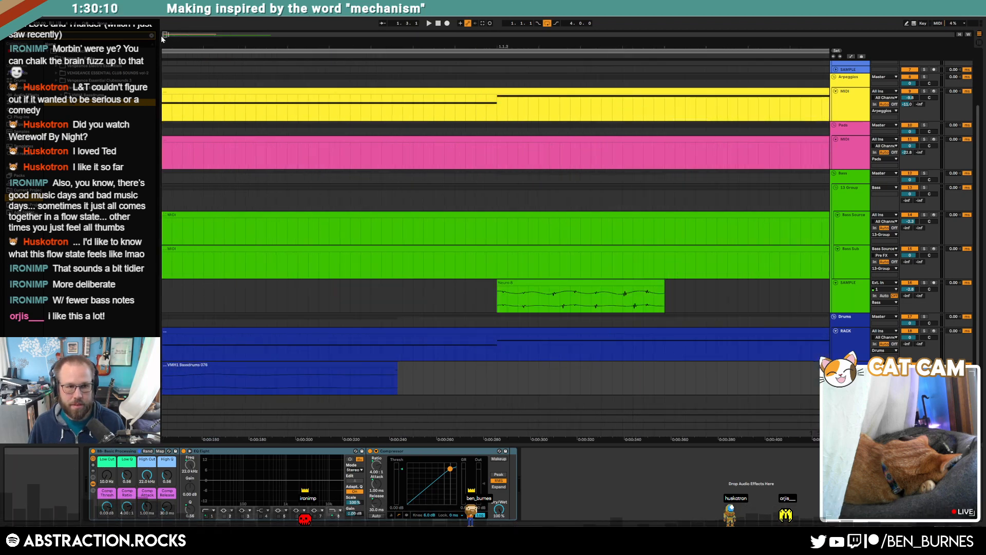
left_click_drag(172, 35, 172, 31)
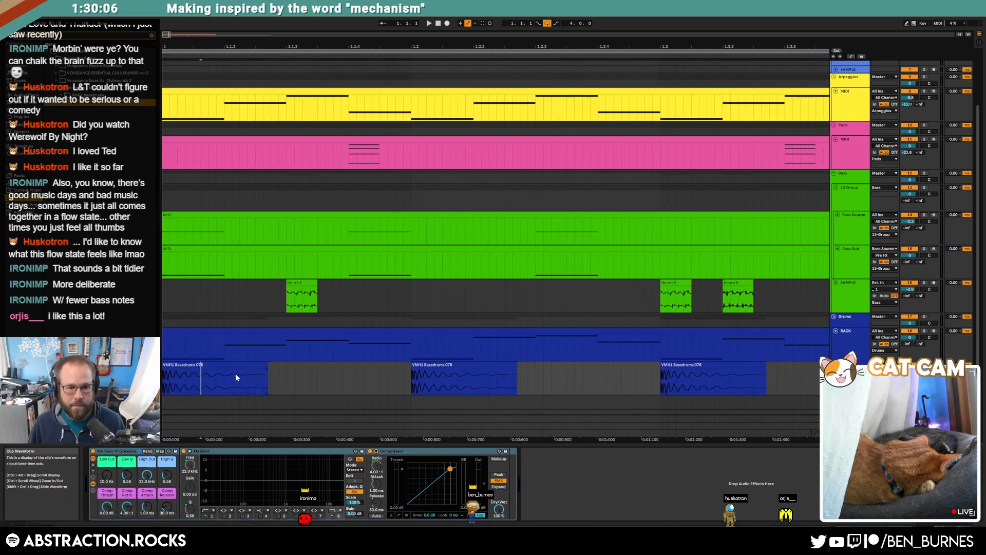
left_click_drag(263, 364, 224, 366)
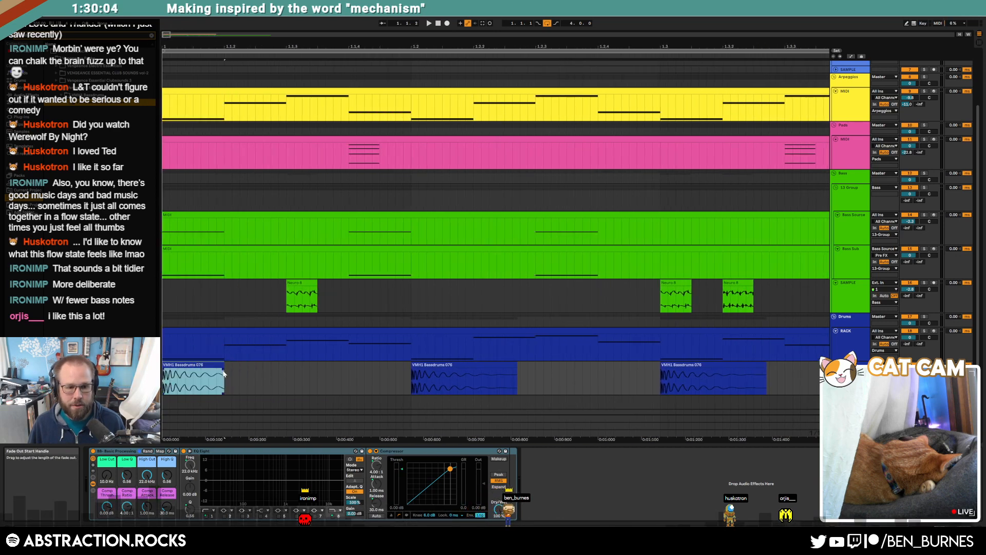
left_click(215, 365)
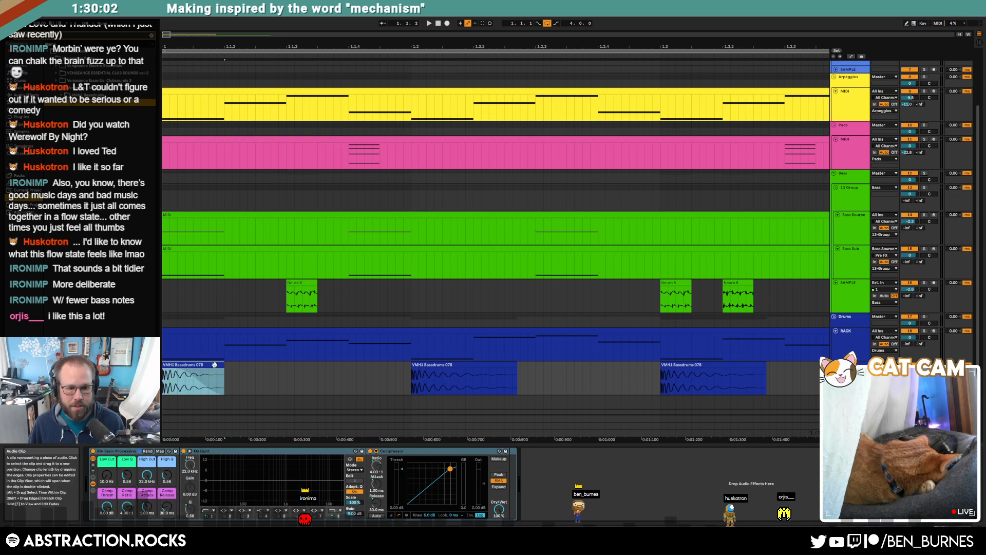
Delete the three untrimmed bass drum copies, leaving only the shortened clip at bar 1.
scroll(407, 380, "down", 4)
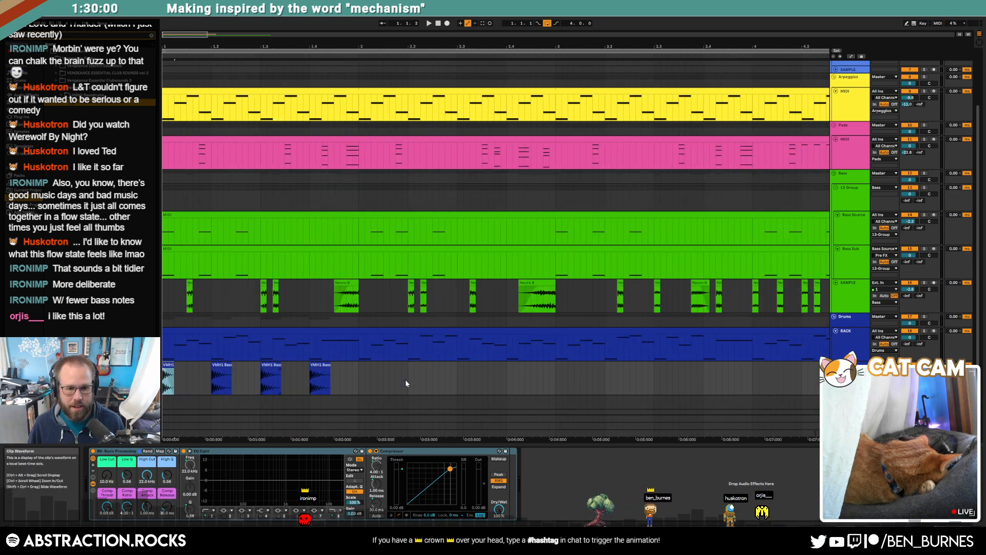
left_click_drag(404, 380, 206, 378)
key("Delete")
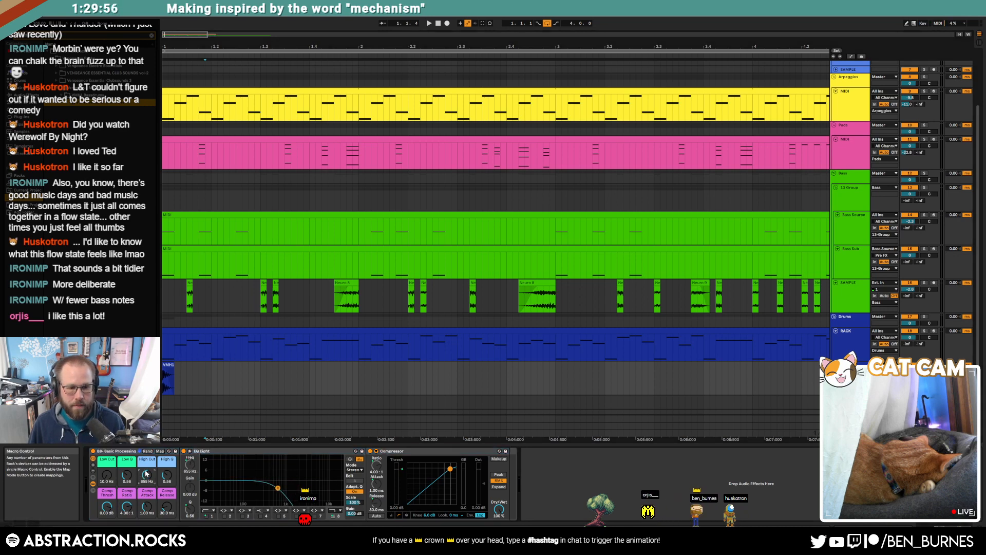
Repeat the trimmed bass drum clip on the remaining beats of bar 1, leaving four evenly spaced clips.
key("space")
key("space")
left_click_drag(210, 377, 170, 377)
key("ctrl+d")
key("ctrl+d")
key("ctrl+d")
key("ctrl+d")
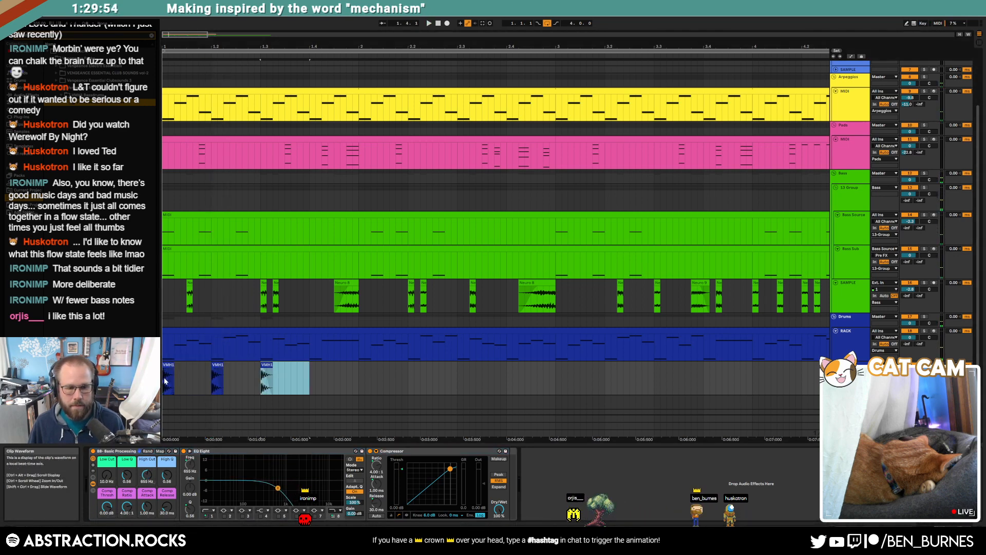
key("ctrl+z")
Deactivate the VMH1 Bassdrums 076 notes in the drum RACK clip.
double_click(266, 349)
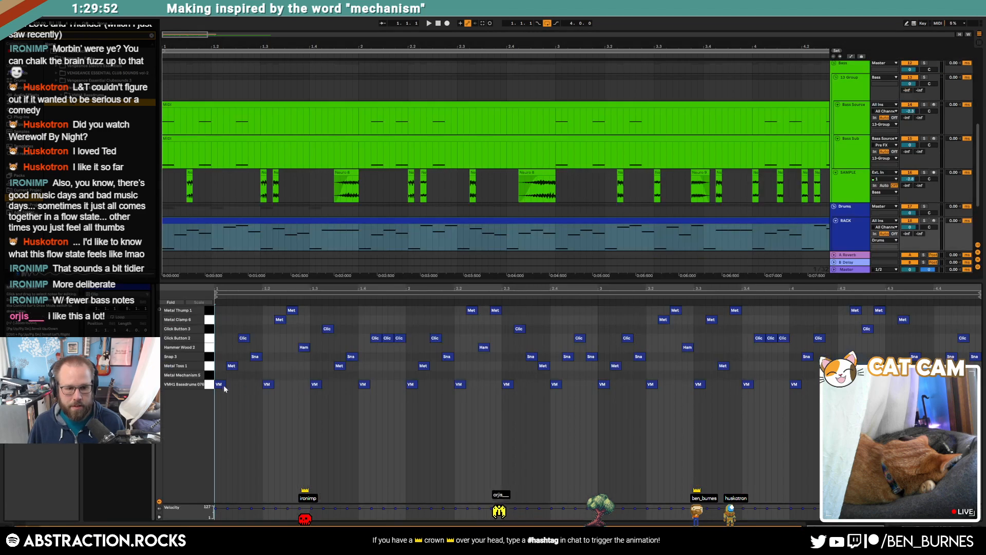
key("shift+Tab")
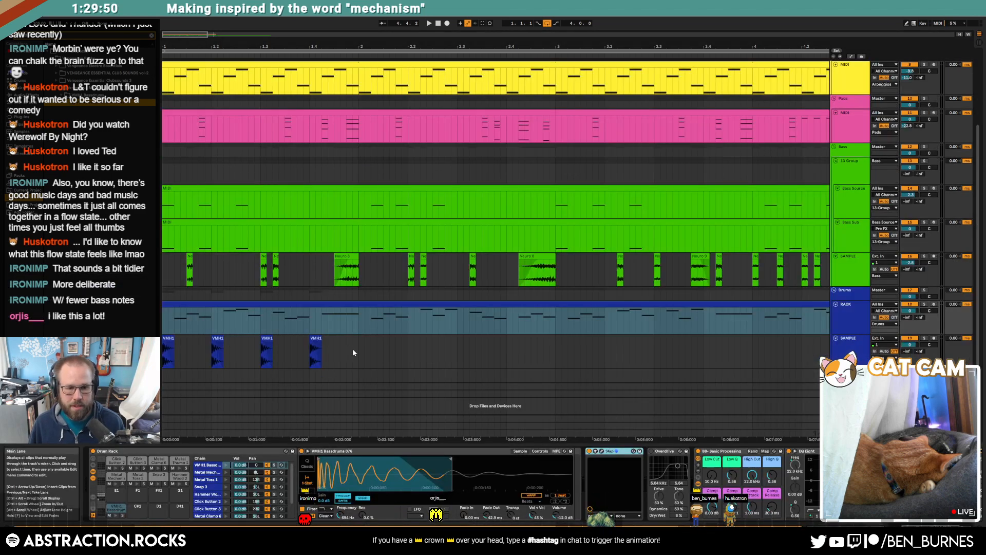
Duplicate the first bar of bass drum clips across bars 2 to 4 on the drum SAMPLE track.
left_click_drag(353, 349, 164, 350)
key("ctrl+d")
key("ctrl+d")
key("ctrl+d")
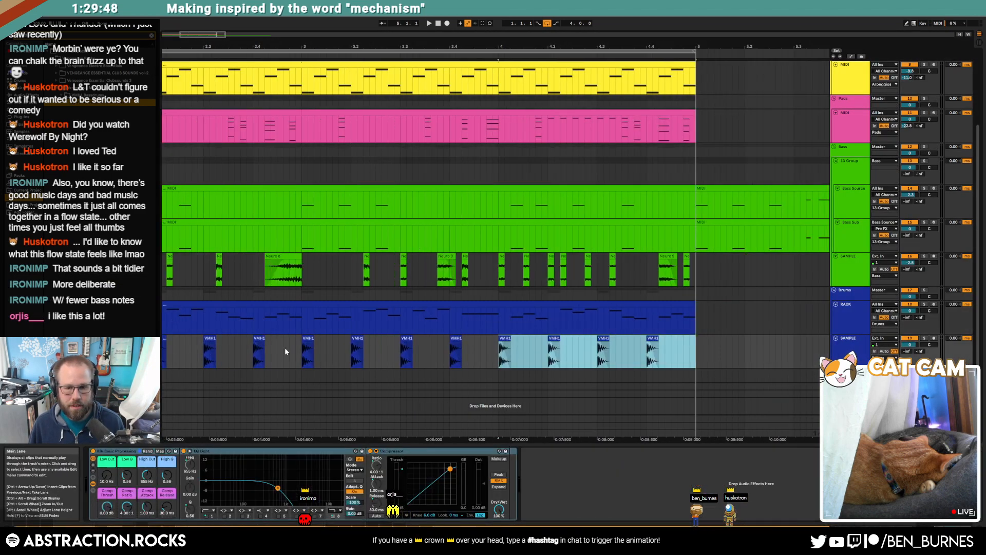
Play the four-bar loop from the start to hear the bass drum layer.
left_click(438, 25)
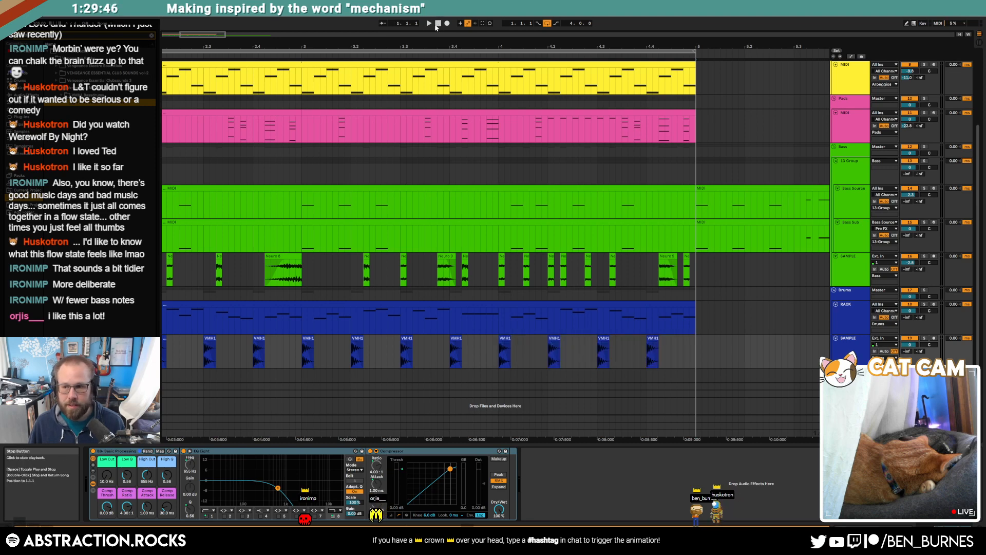
key("shift+Tab")
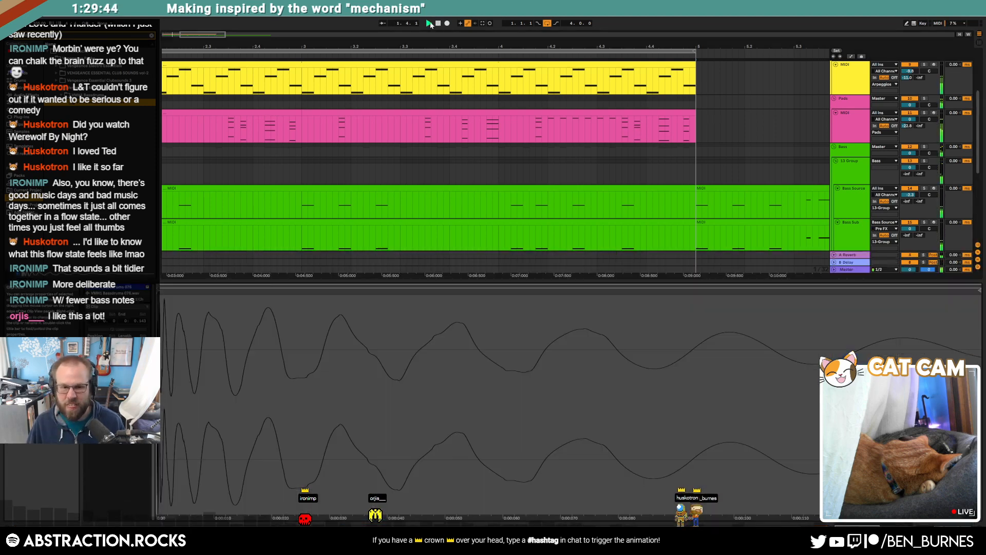
key("shift+Tab")
scroll(339, 279, "down", 5)
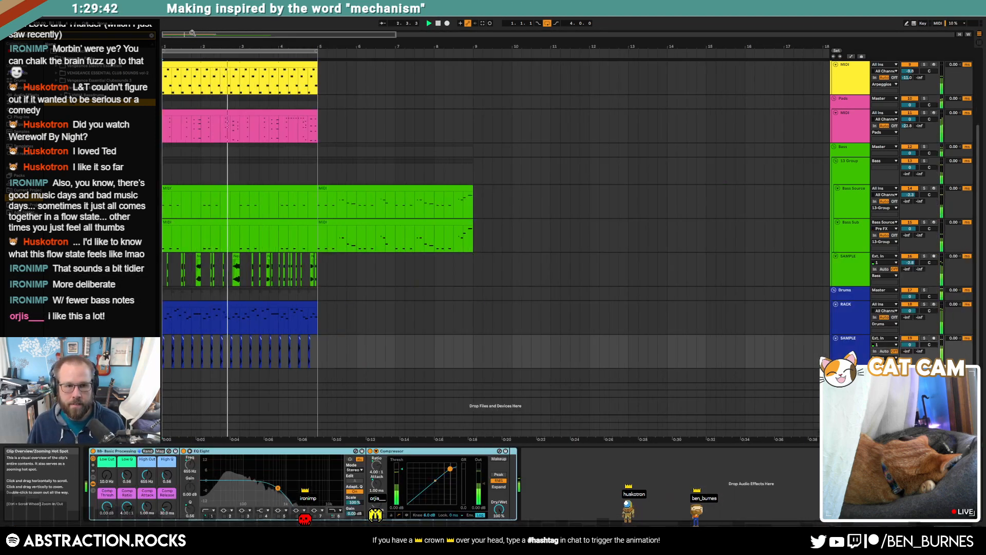
left_click_drag(192, 35, 193, 47)
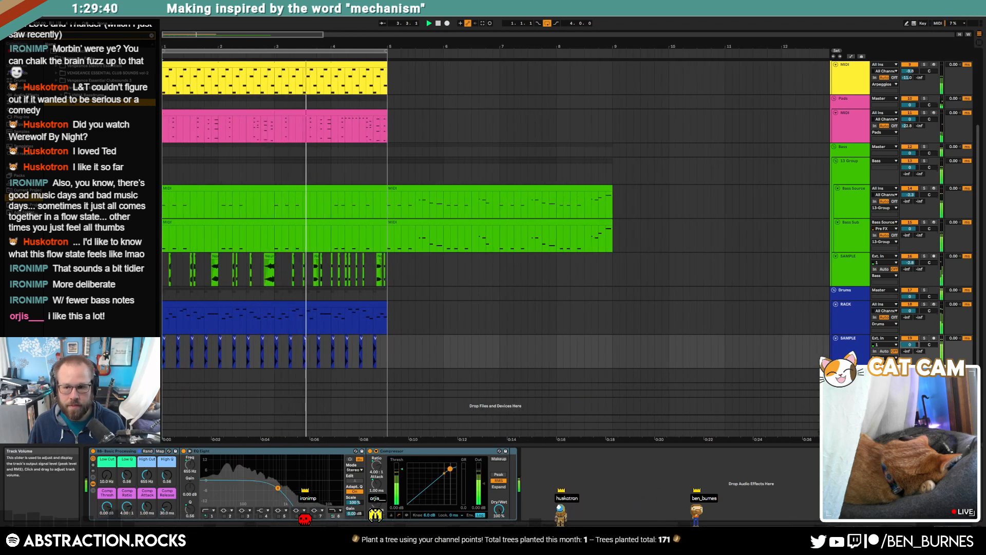
Set the drum SAMPLE track's volume to about -4.8 dB and raise its High Cut to about 765 Hz.
left_click_drag(910, 344, 909, 359)
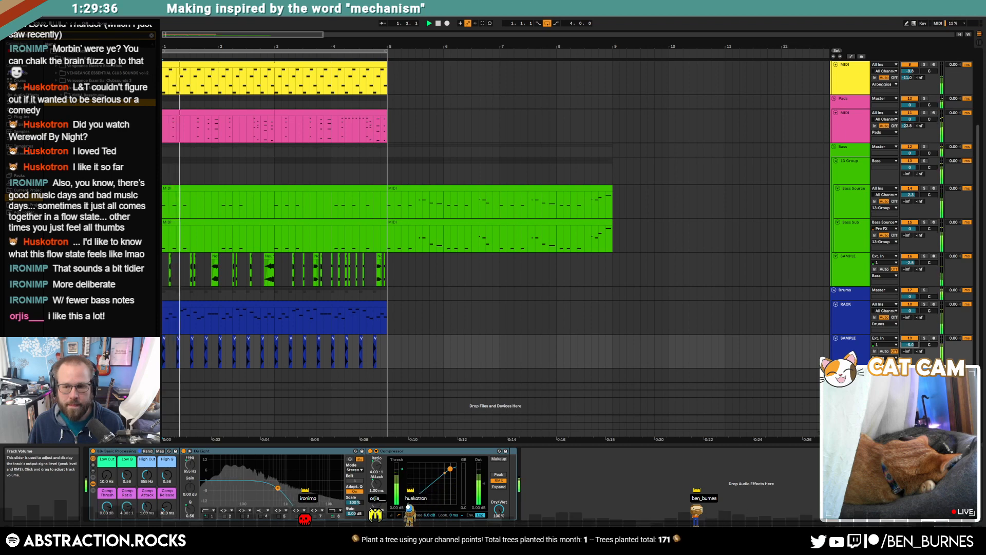
left_click(850, 348)
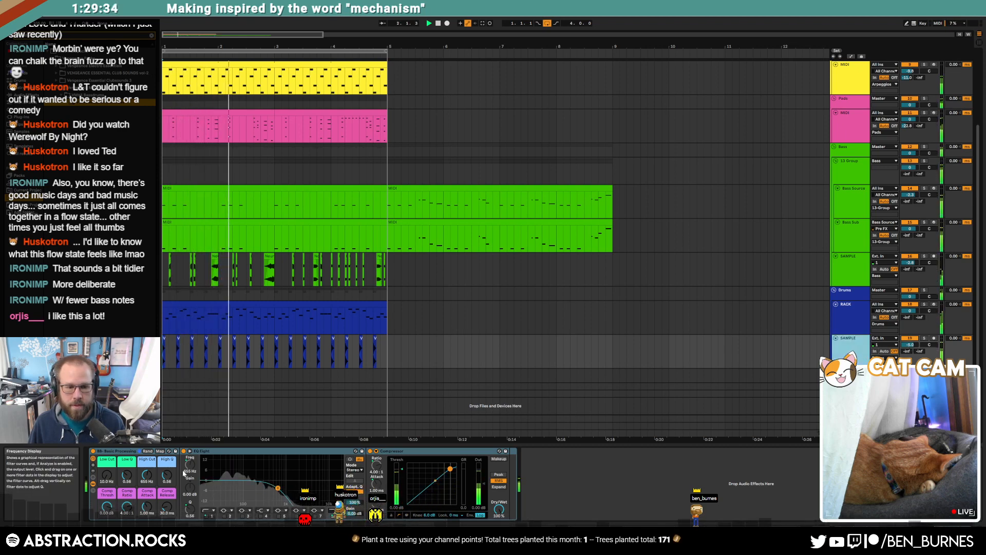
left_click_drag(147, 475, 147, 473)
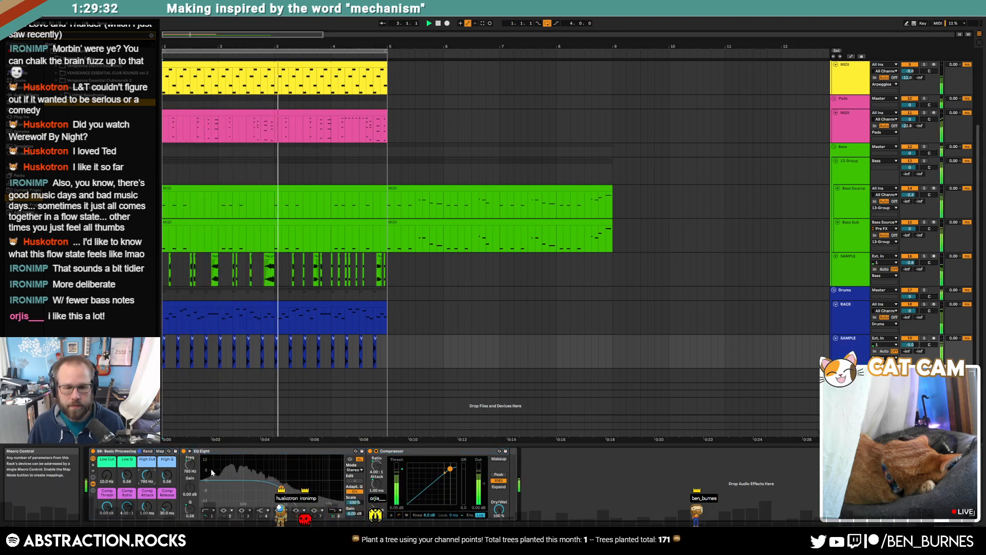
left_click_drag(909, 345, 910, 344)
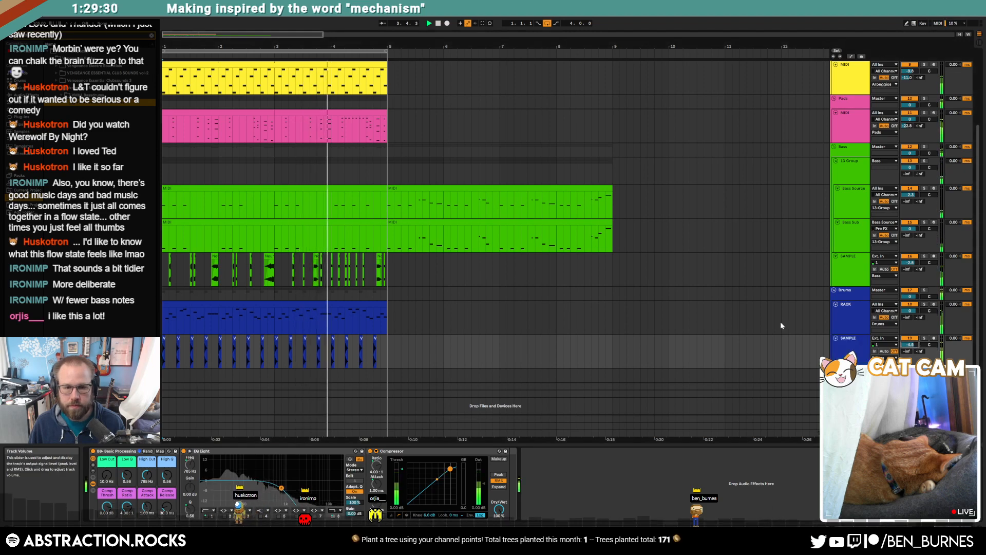
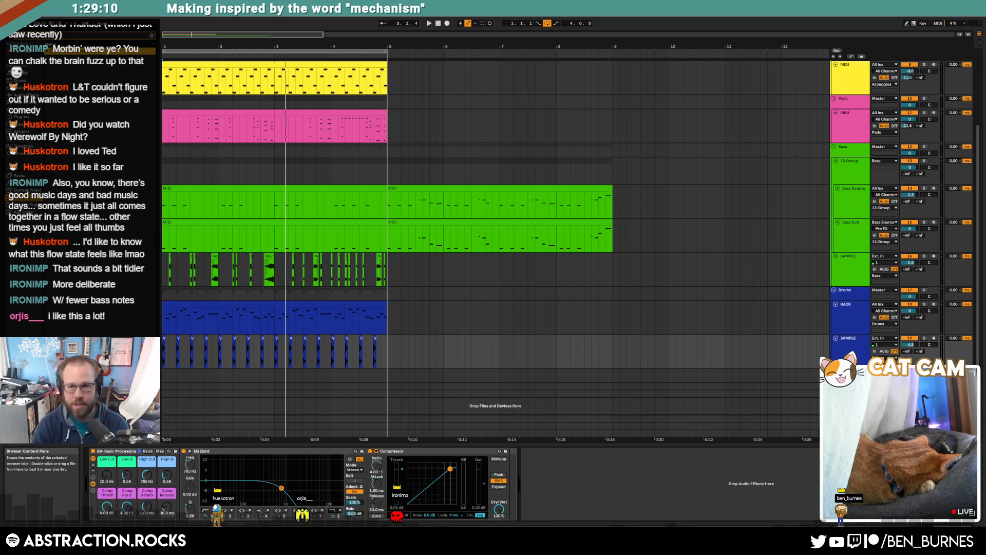
Duplicate the lowest notes of the Pads MIDI clip one octave down, from the C2 range to the C1 range.
left_click(849, 127)
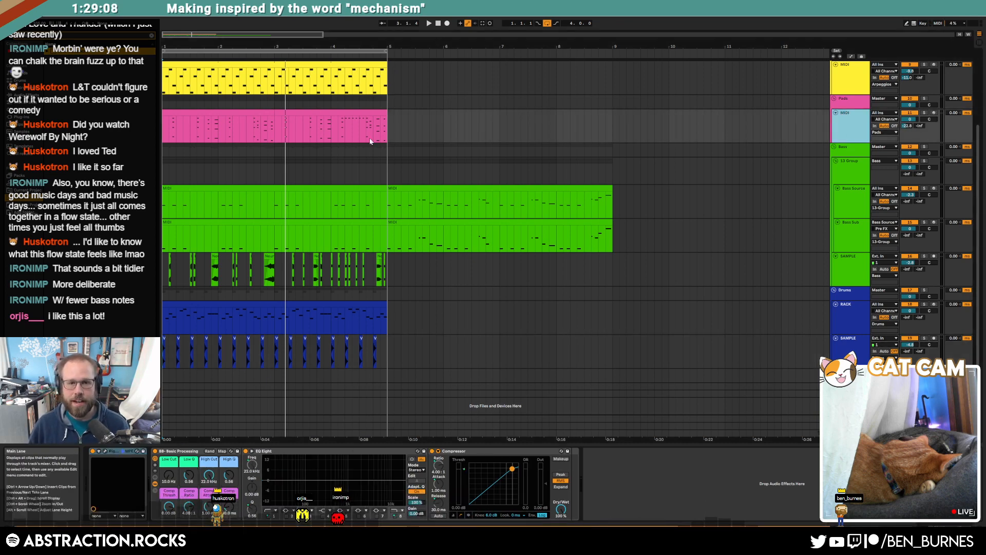
left_click(271, 112)
left_click(286, 112, "shift")
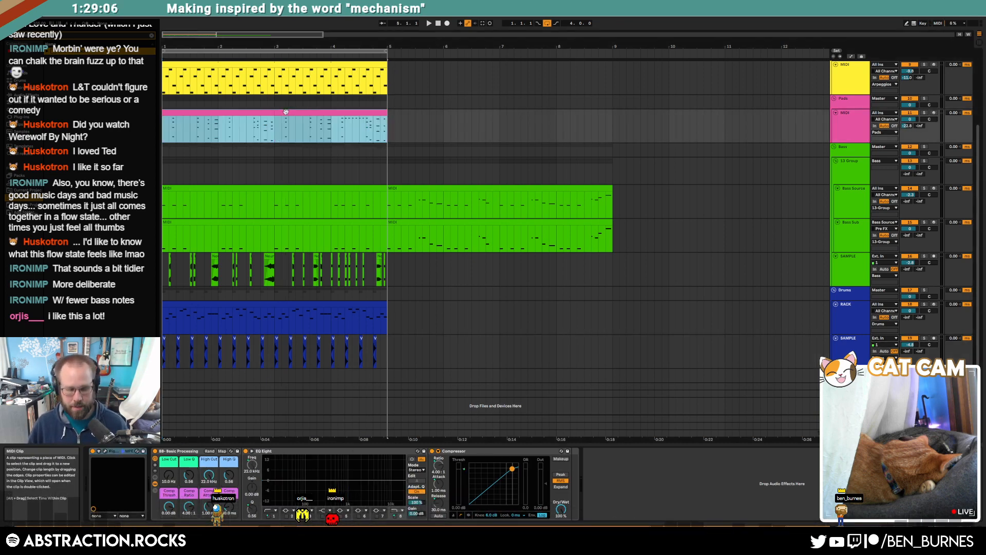
double_click(285, 112)
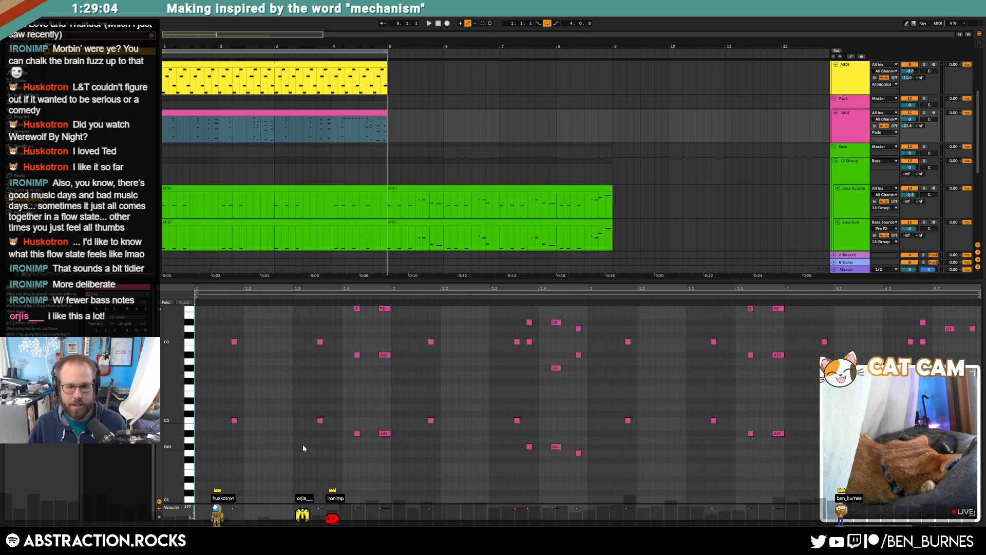
left_click_drag(219, 407, 977, 486)
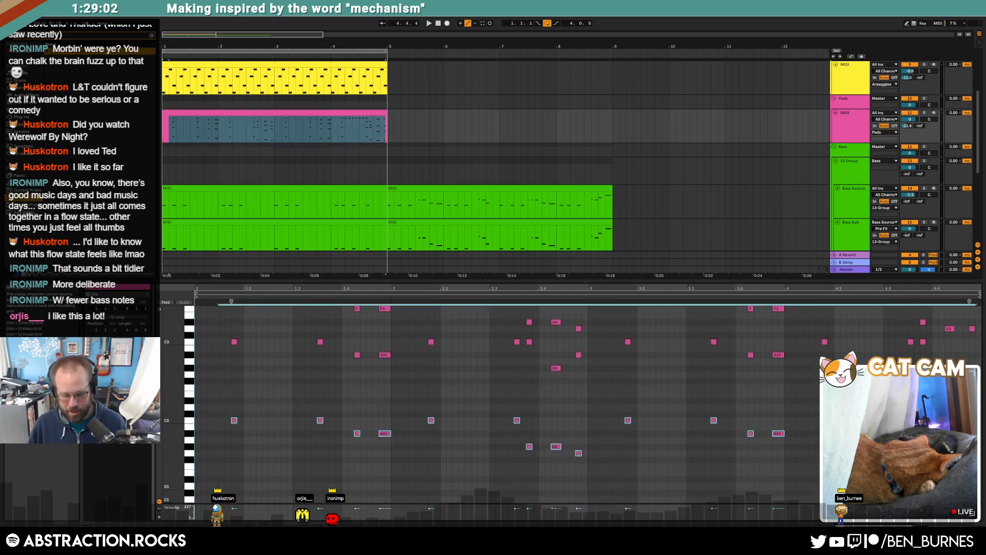
key("ctrl+c")
key("ctrl+v")
key("shift+Down")
Play the loop, lower the velocity of the added low Pads notes and listen to the full arrangement.
key("space")
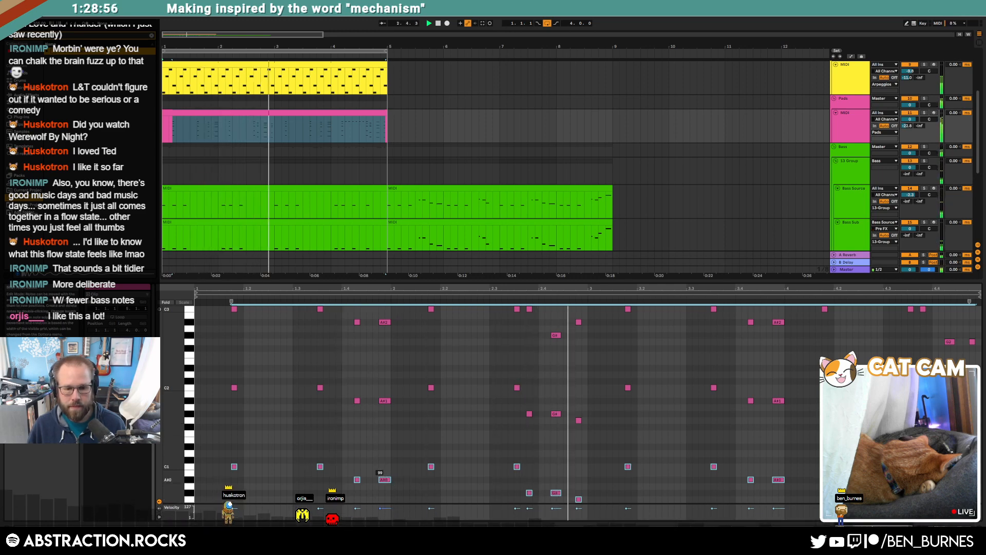
left_click(395, 462)
key("shift+Tab")
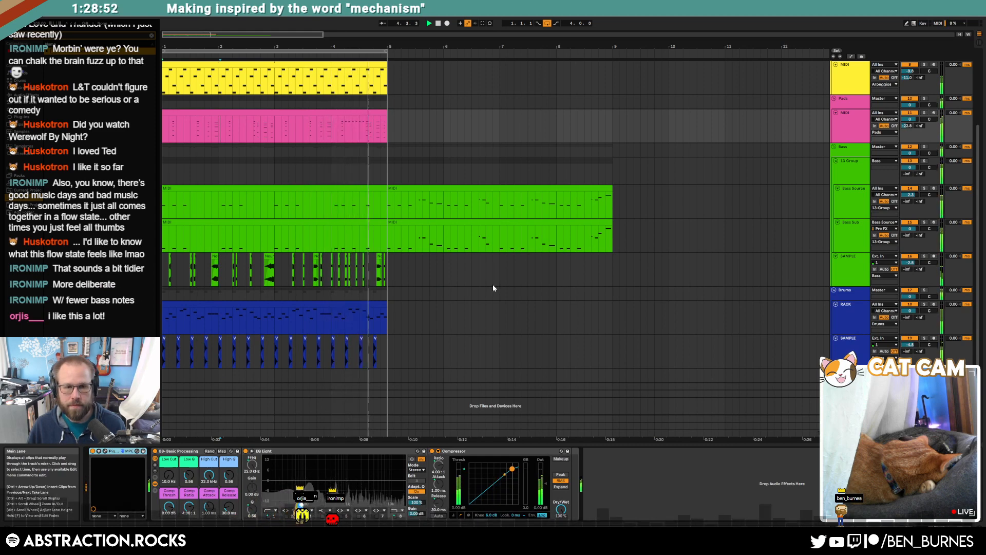
scroll(811, 206, "up", 5)
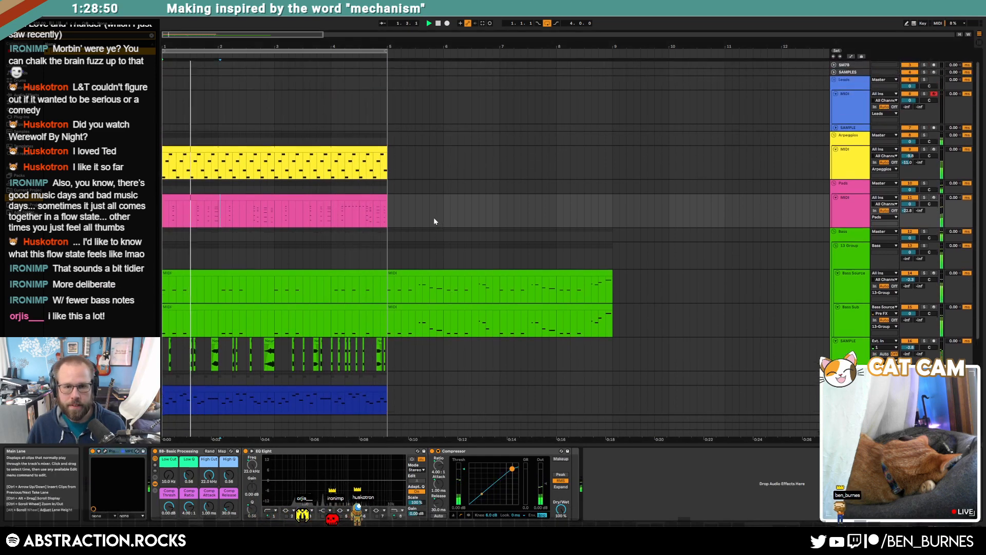
scroll(211, 337, "down", 2)
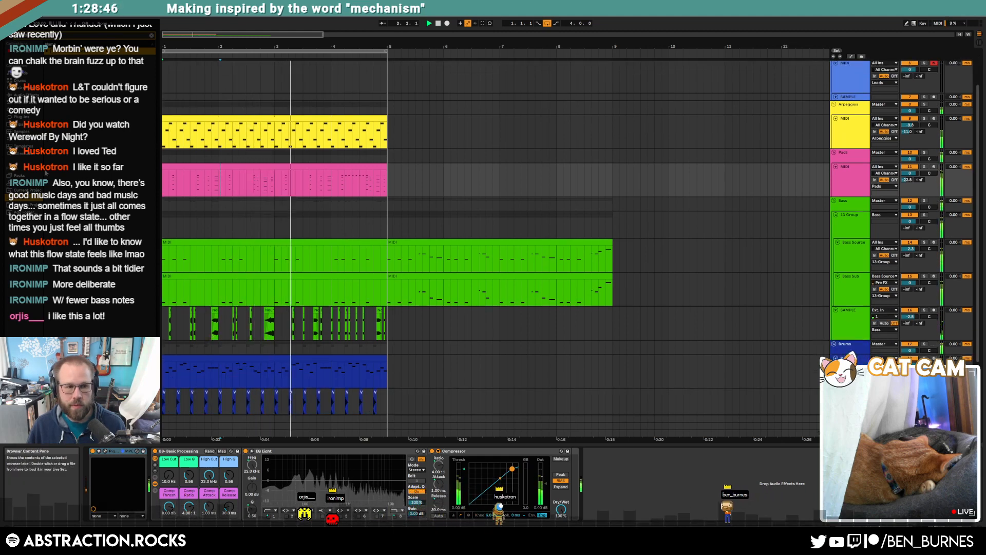
scroll(452, 301, "down", 3)
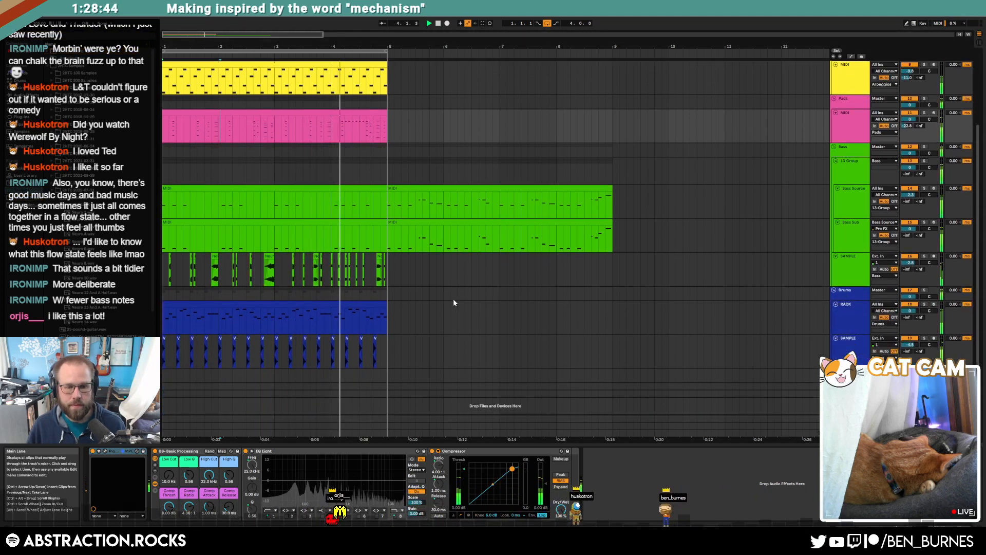
key("space")
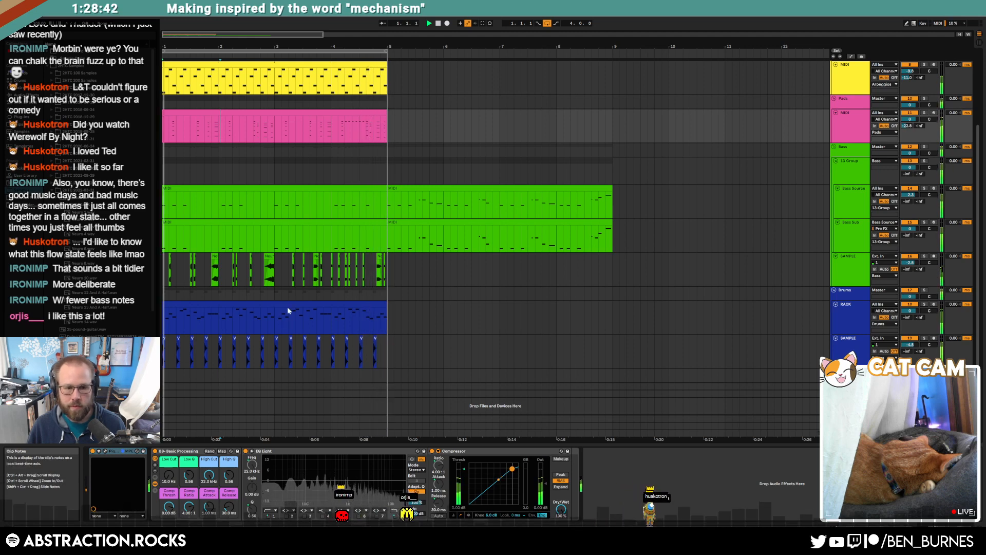
Add Metal Mechanism 5 notes on all four beats of bar 1 in the drum RACK clip.
double_click(287, 308)
left_click(280, 406)
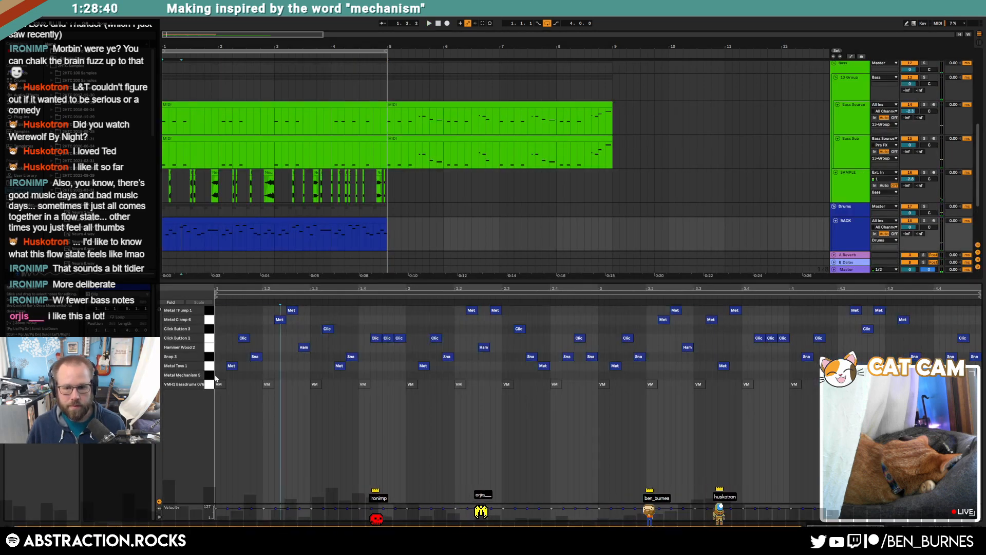
left_click_drag(223, 375, 314, 377)
key("space")
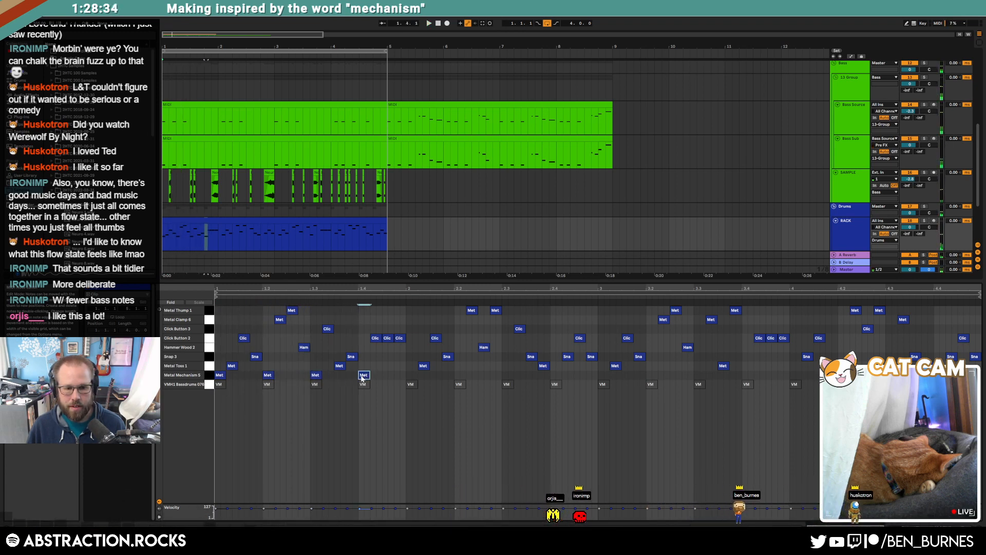
Continue the Metal Mechanism 5 hits on each beat from bar 2, with extra sixteenths after 2.1, before bar 3 and through beat 3.4.
left_click_drag(410, 378, 459, 379)
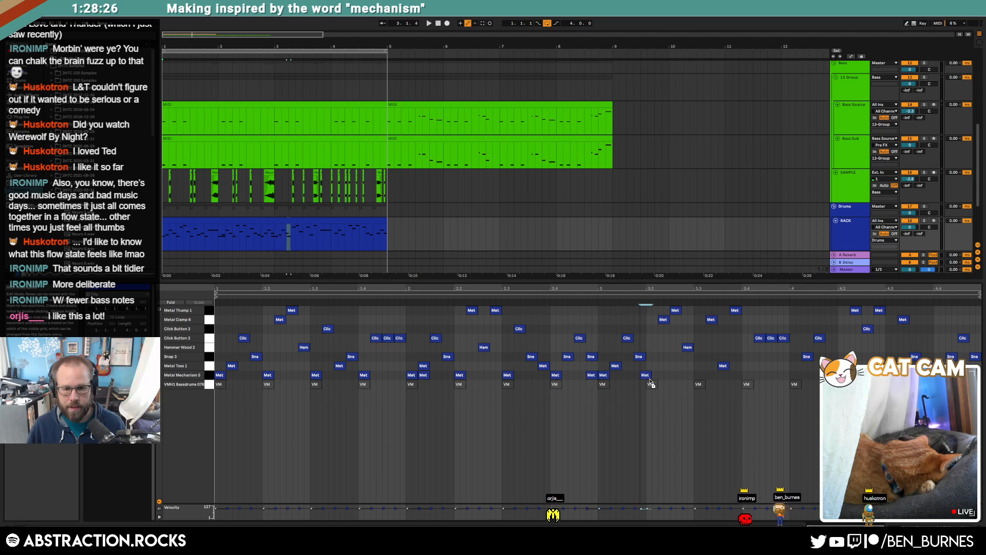
left_click_drag(702, 378, 753, 382)
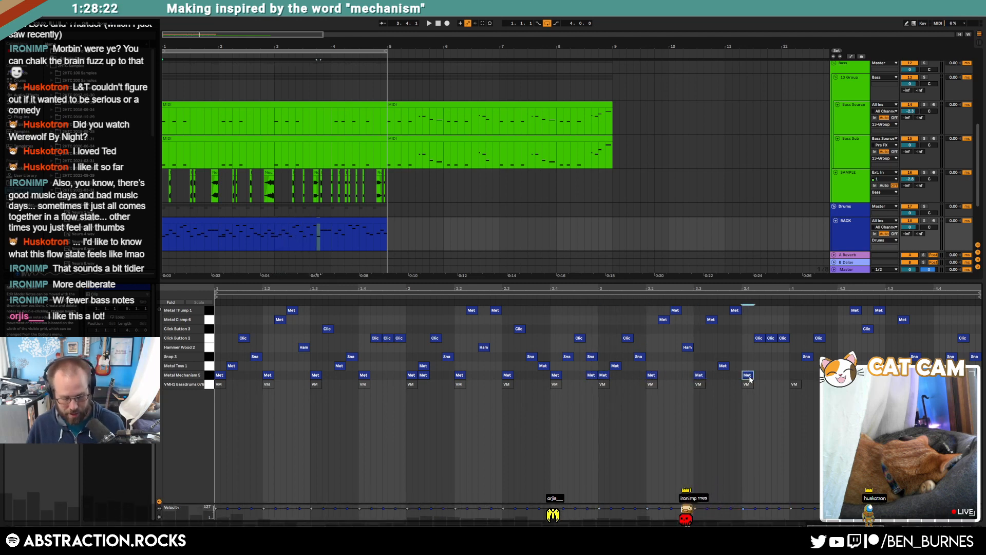
key("ctrl+d")
key("ctrl+d")
key("ctrl+d")
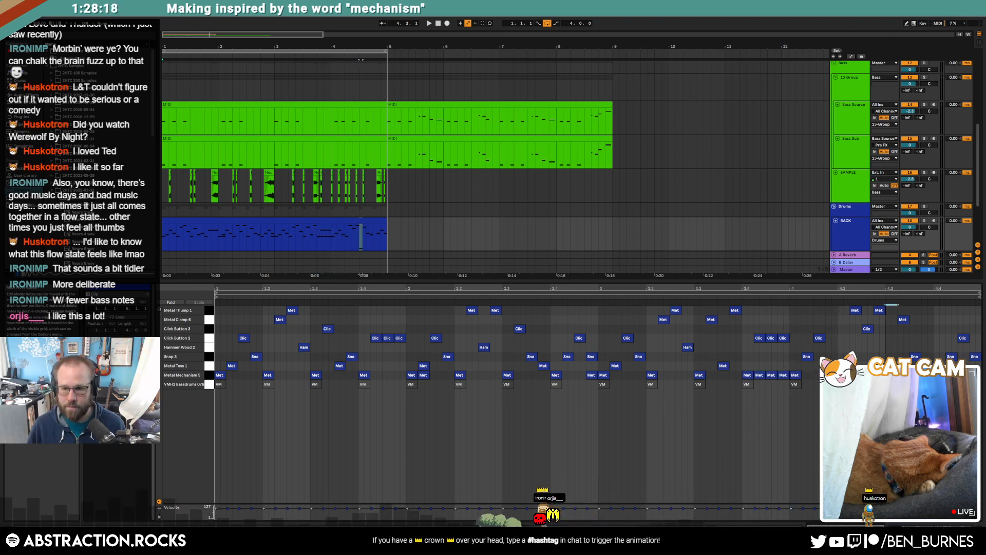
Play the loop and lower the velocity of all Metal Mechanism 5 notes together.
key("space")
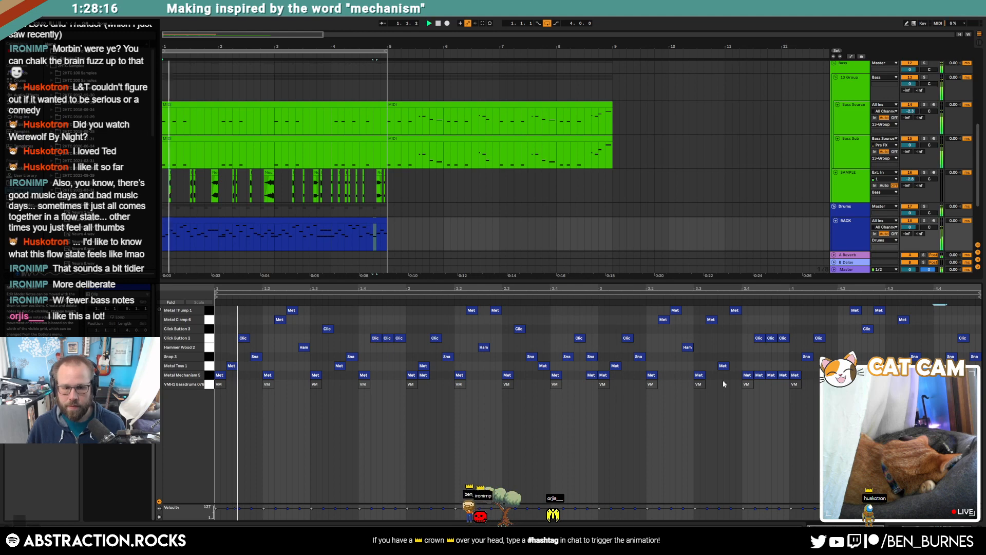
left_click(208, 376)
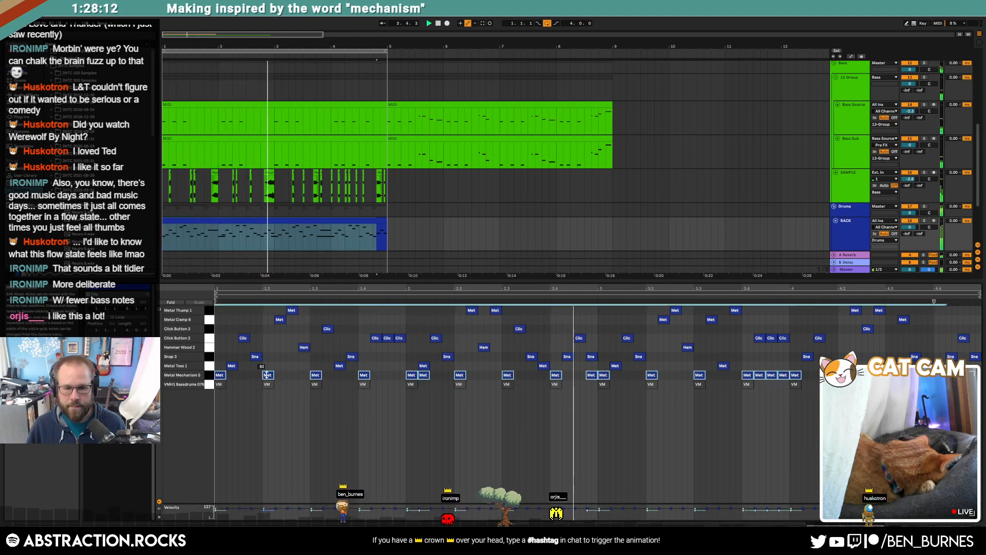
key("shift+Tab")
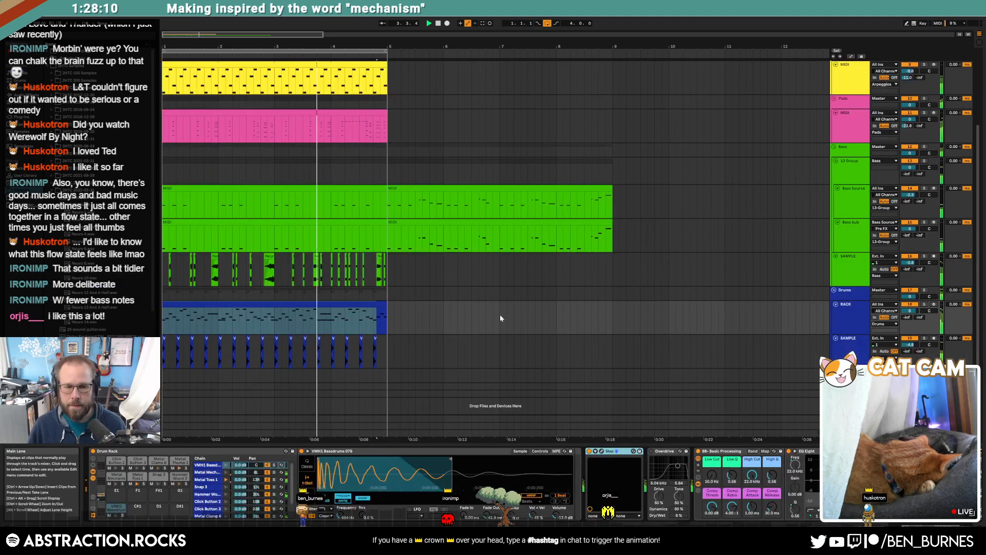
Listen to the loop with the new metal hits in the RACK clip and stop playback.
left_click(372, 304)
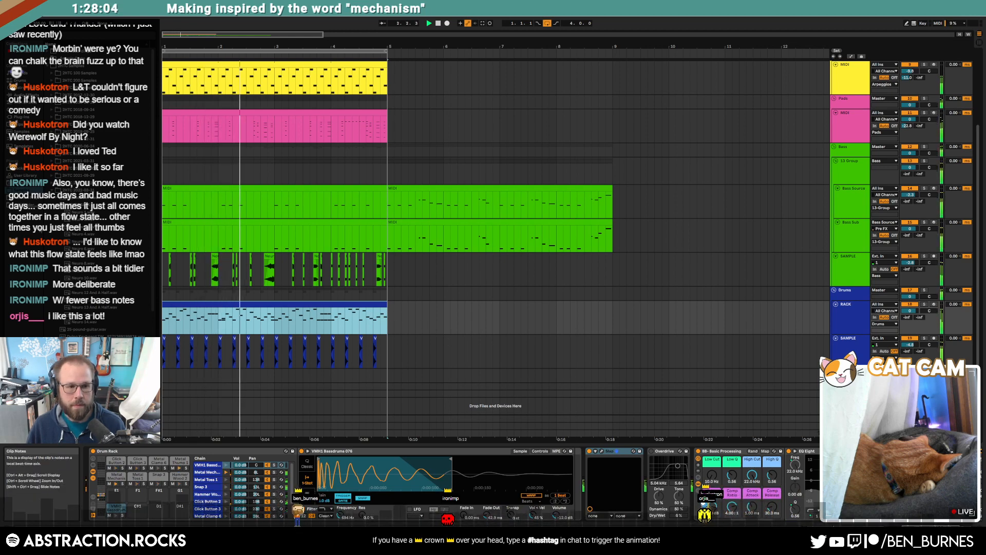
left_click(84, 205)
left_click(84, 278)
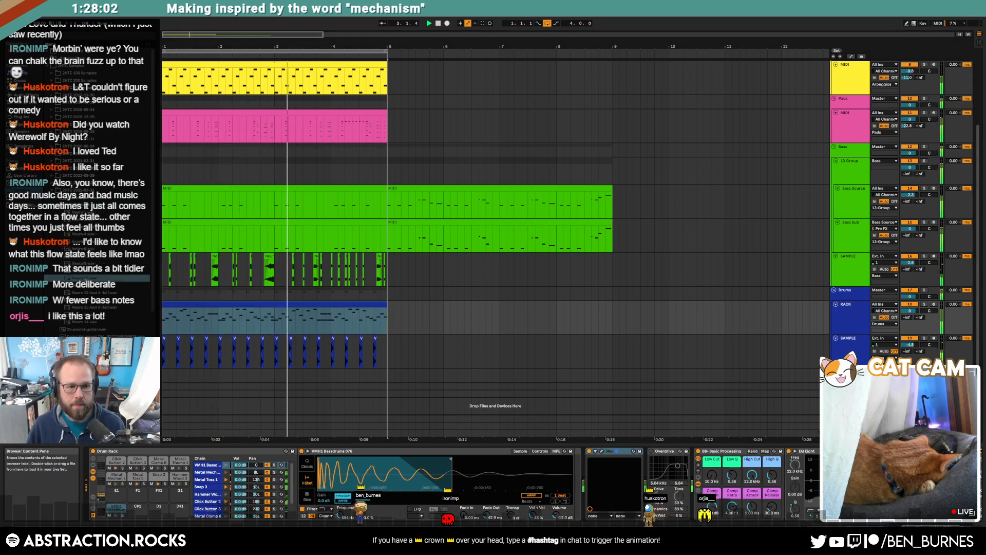
key("space")
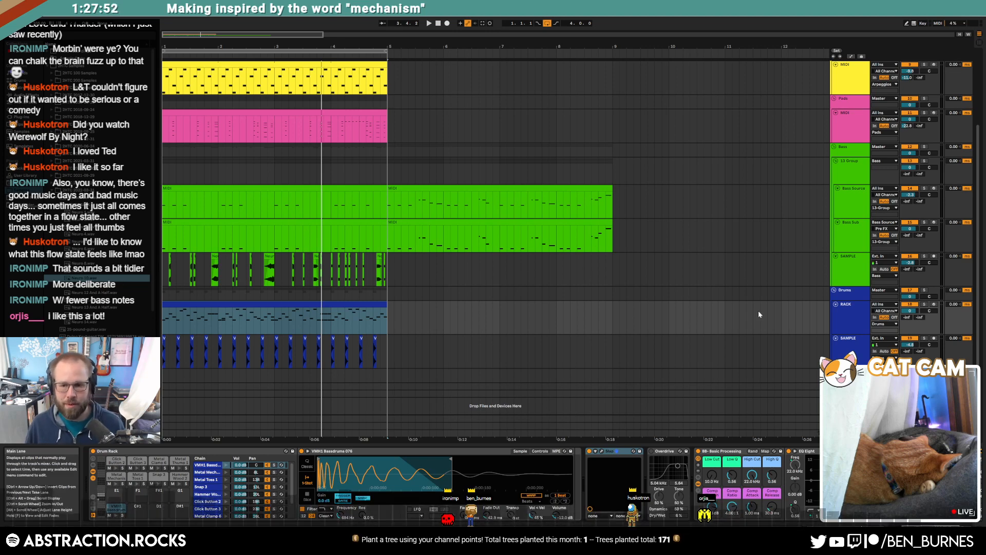
scroll(546, 263, "up", 2)
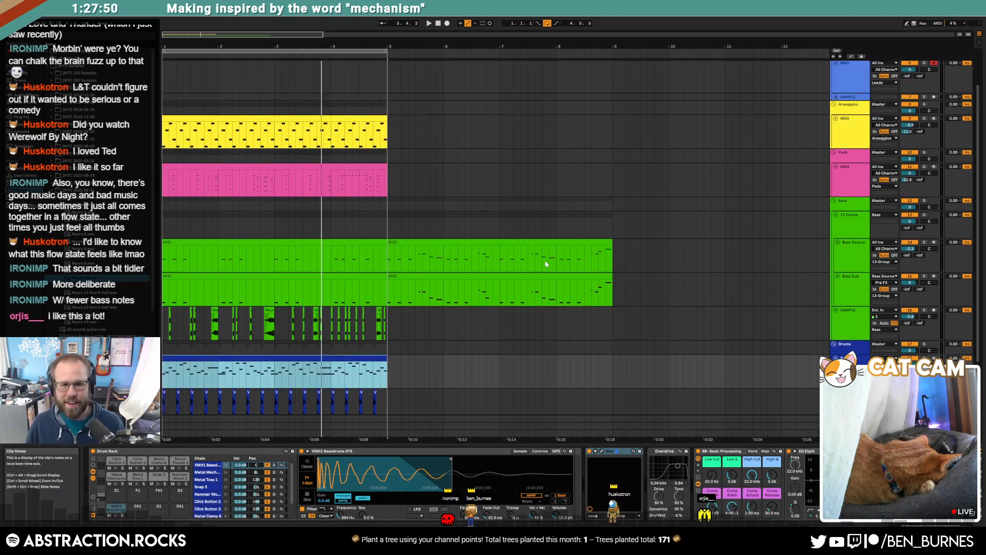
Select the MIDI track in the Leads group and load the Kontakt plug-in onto it from the browser.
scroll(631, 281, "down", 2)
scroll(552, 258, "down", 1)
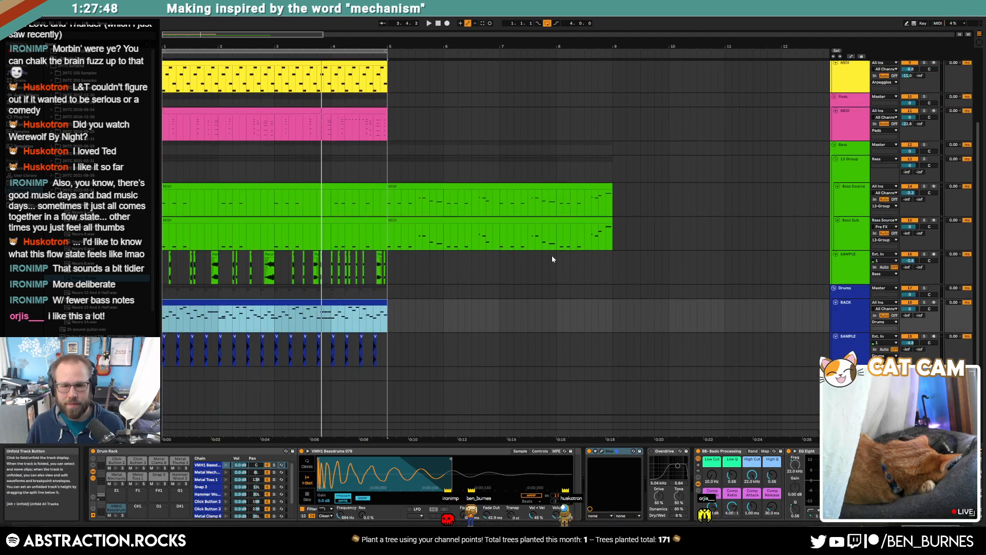
scroll(392, 230, "up", 2)
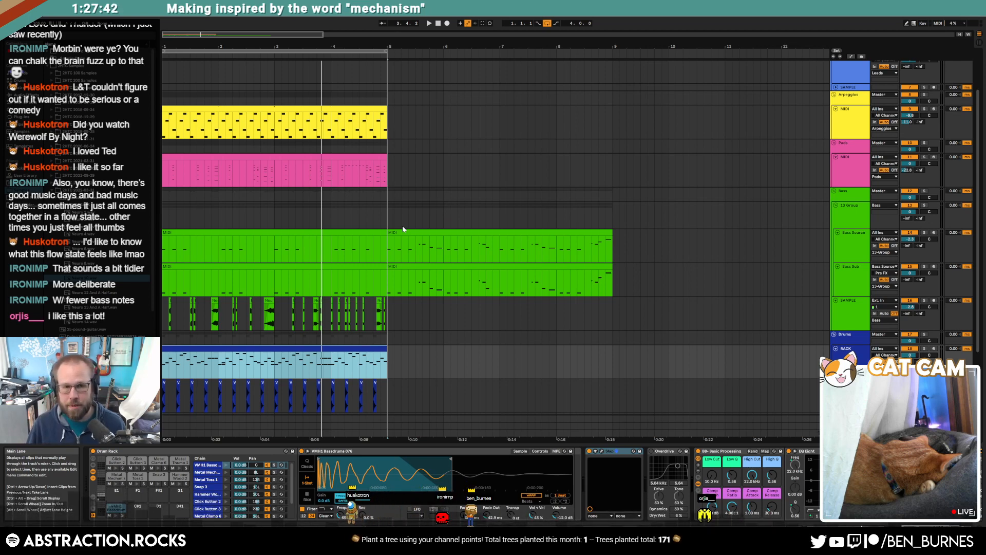
key("Home")
scroll(493, 172, "up", 2)
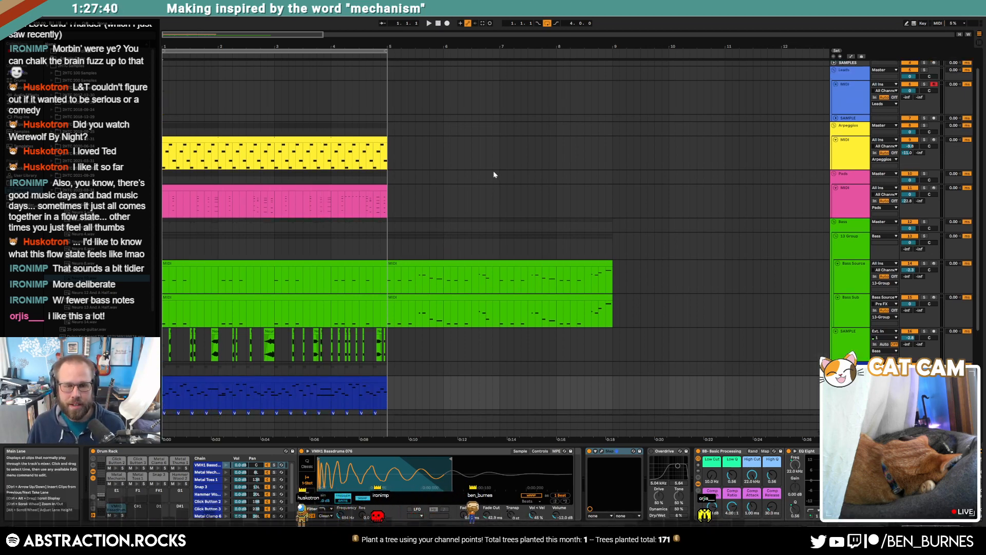
left_click(842, 132)
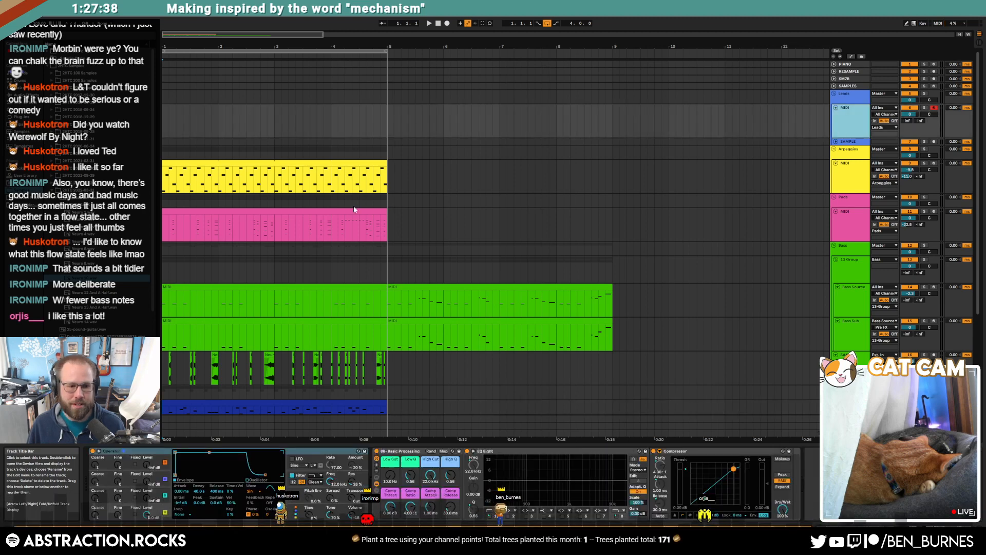
left_click(51, 191)
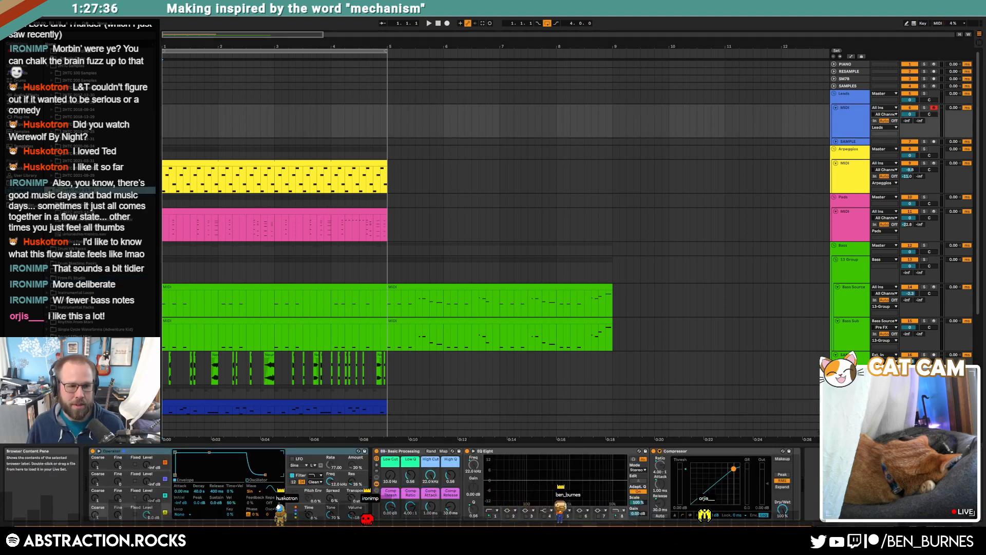
left_click(53, 66)
left_click_drag(165, 124, 226, 125)
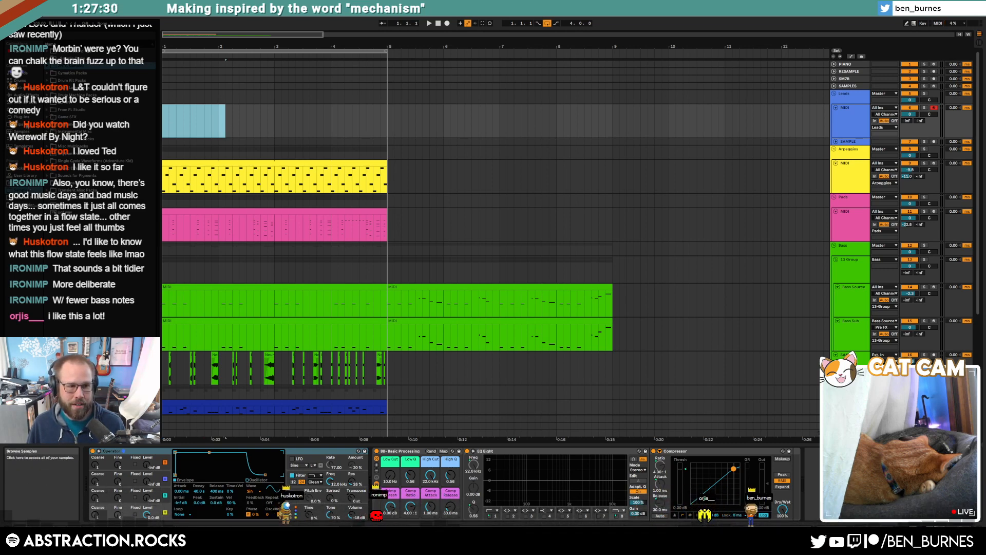
left_click(24, 117)
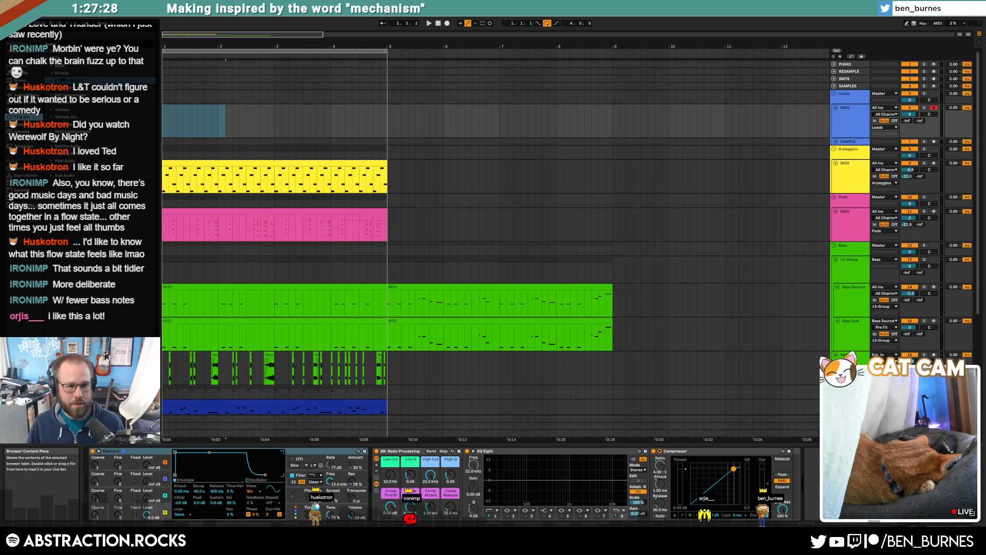
left_click(52, 131)
left_click(71, 155)
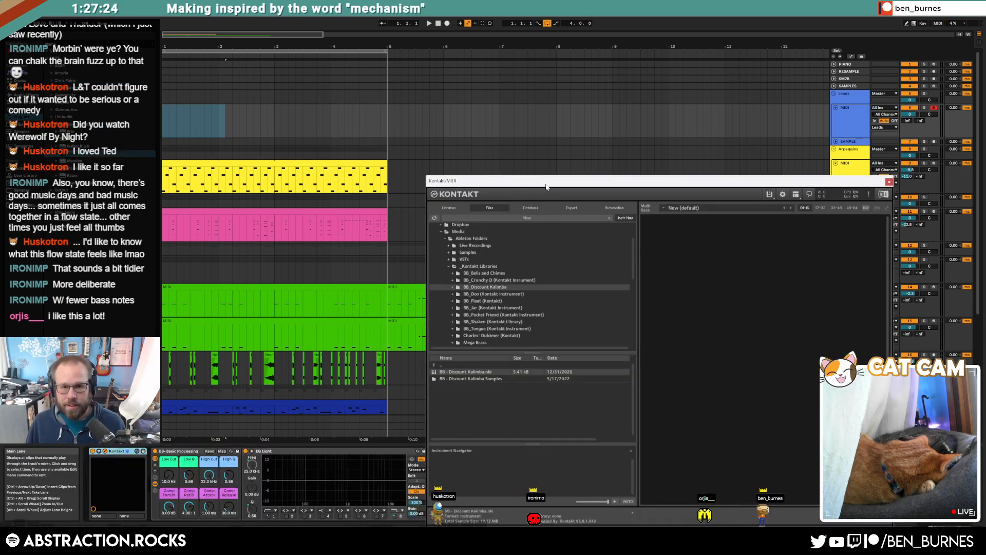
Load the Analog Dreams 2.0 instrument from the Kontakt library and arrange the plug-in window so it is fully accessible.
left_click_drag(546, 187, 517, 86)
left_click(412, 108)
left_click_drag(596, 153, 600, 372)
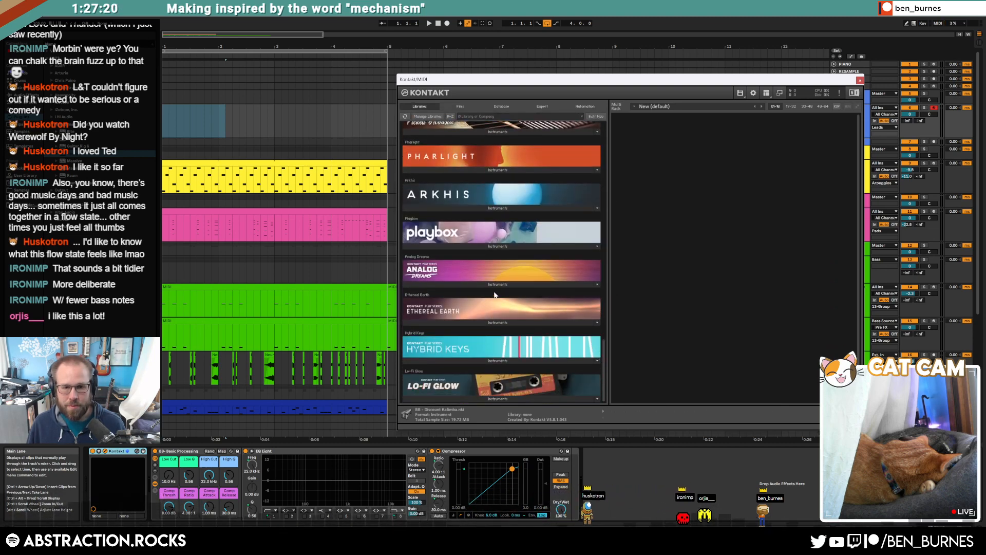
left_click(447, 284)
left_click_drag(447, 294, 779, 285)
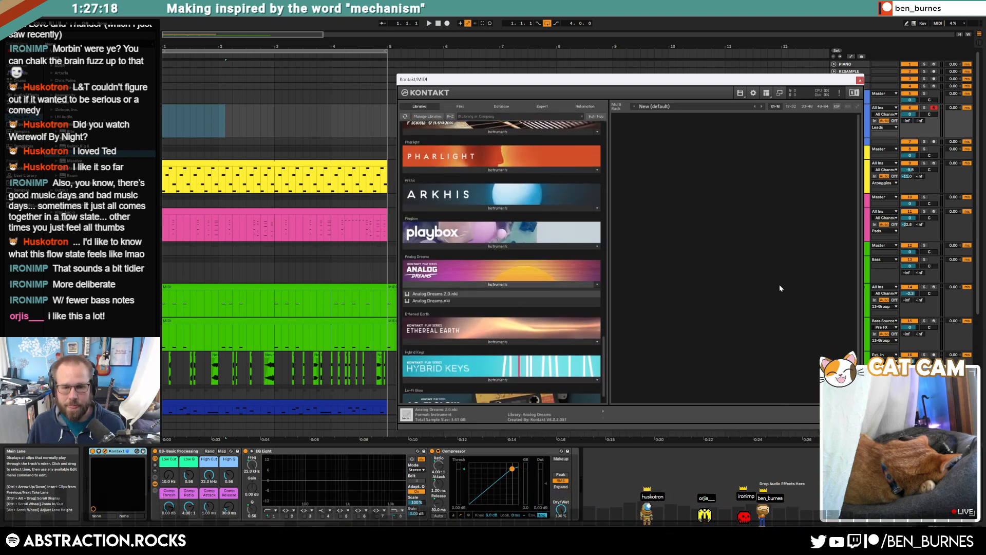
left_click_drag(738, 79, 593, 77)
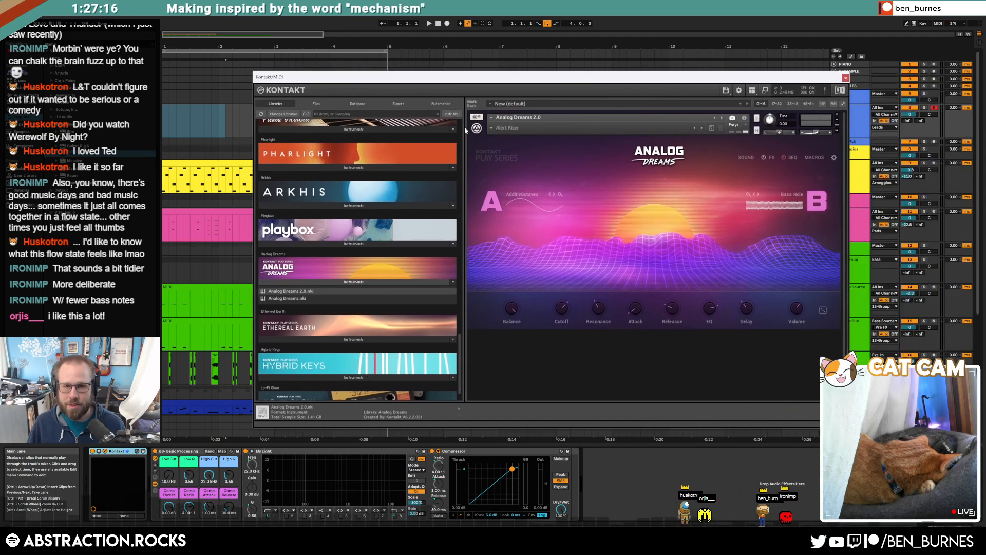
Load the BIGGGGGGGGG preset in Analog Dreams 2.0, audition it over the playing loop and close the Kontakt window.
left_click(506, 127)
mouse_move(547, 159)
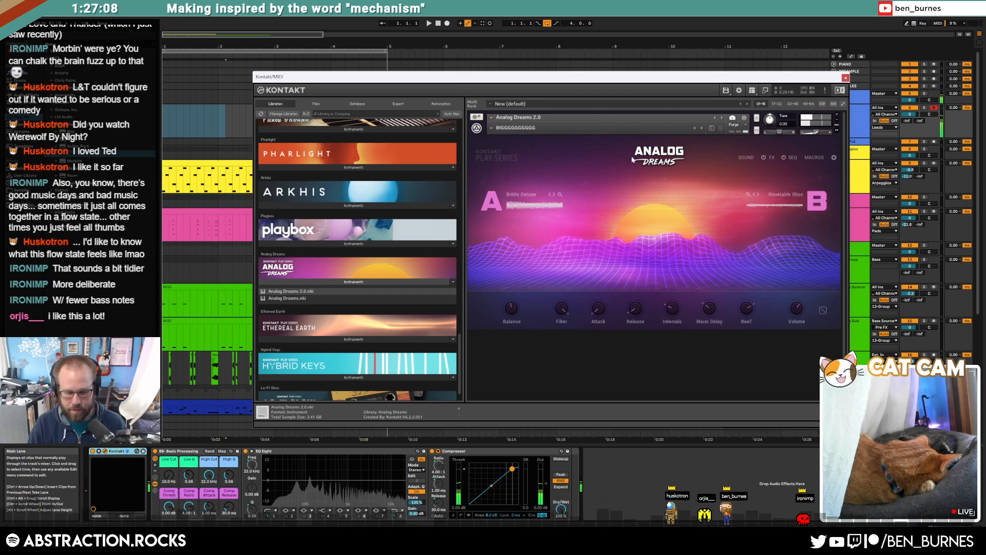
left_click(428, 24)
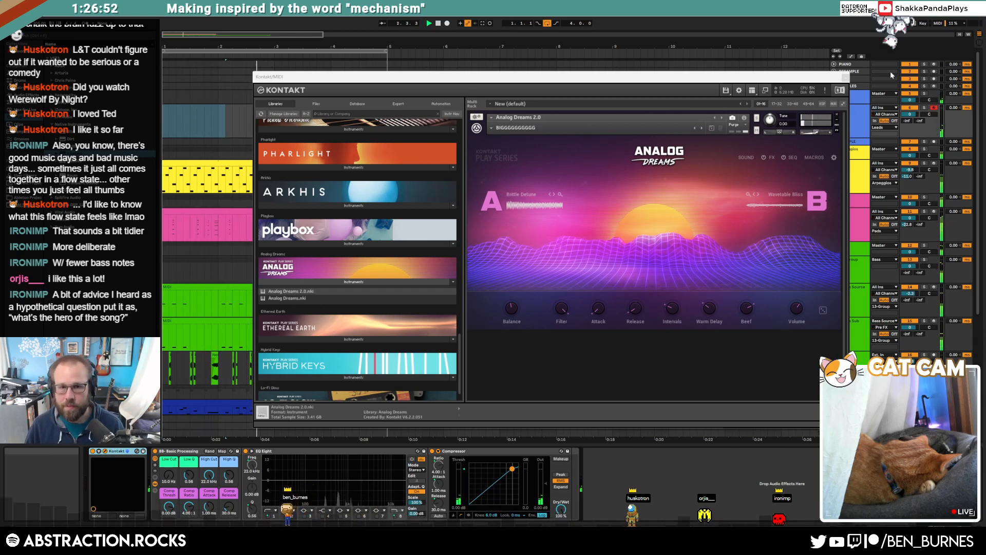
left_click(841, 77)
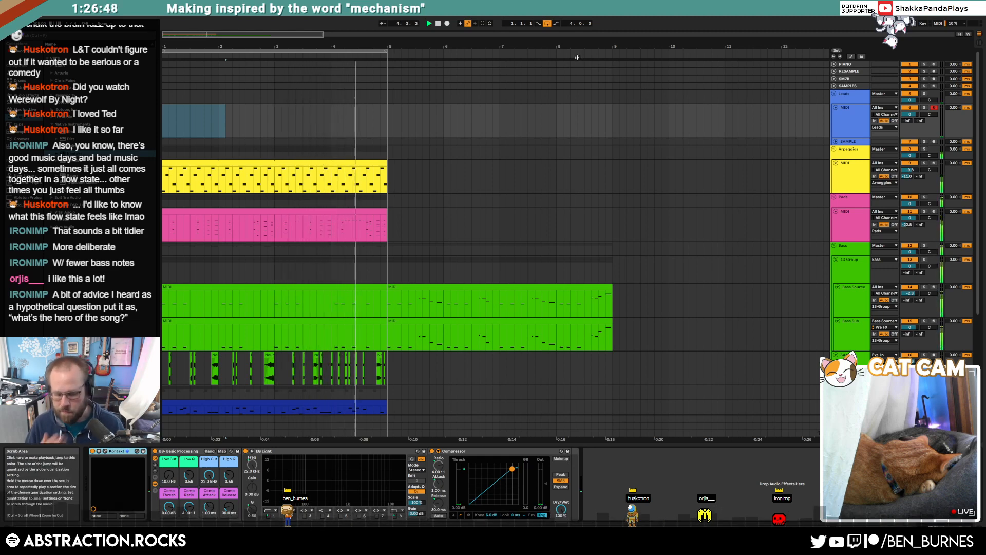
Record a trial lead take on the Leads MIDI track over the loop, stop playback and delete the recorded clips.
key("F9")
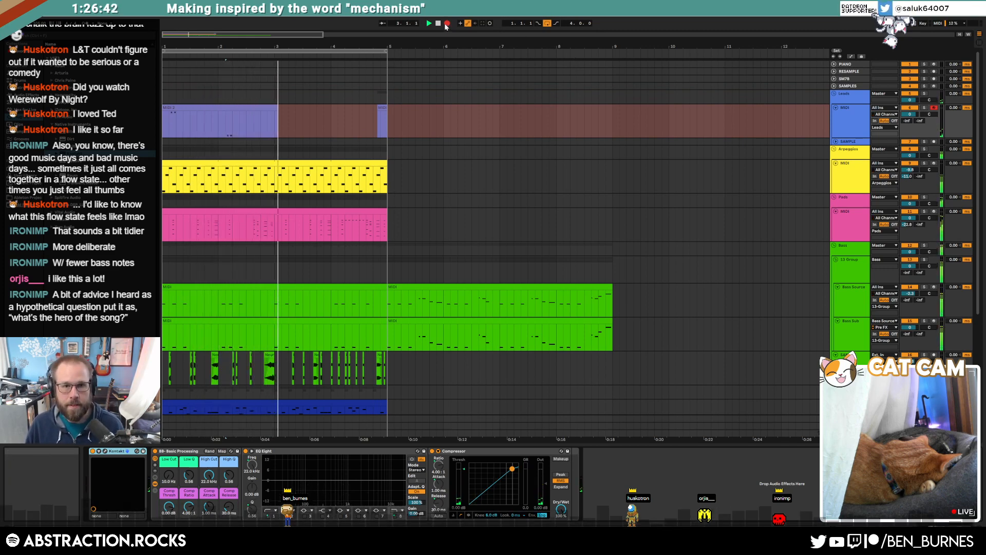
left_click(447, 24)
key("space")
left_click_drag(394, 123, 213, 121)
key("Delete")
Create a one-bar MIDI clip on the Leads track, draw short C4 notes at 1.1.3 and 1.1.4, and play them.
key("ctrl+shift+m")
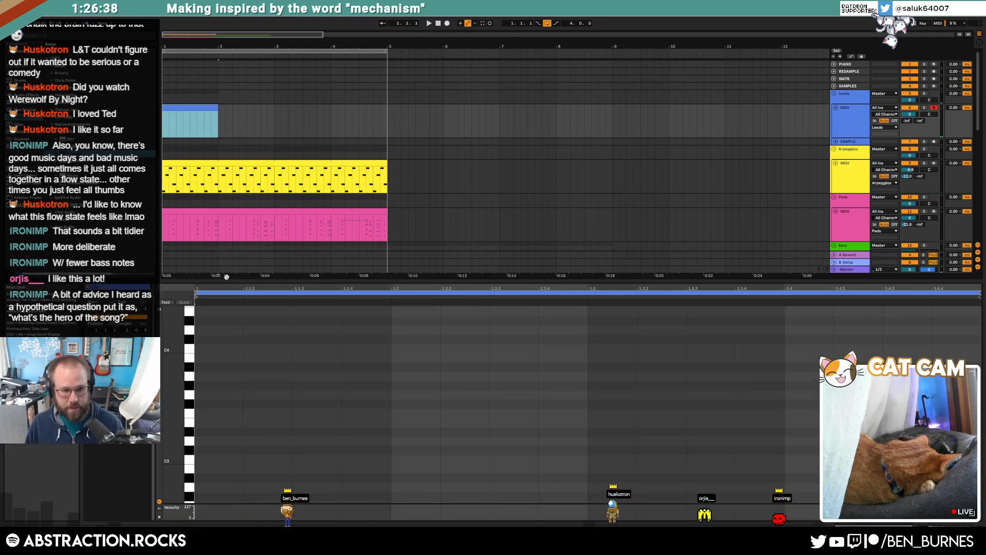
left_click_drag(172, 405, 167, 441)
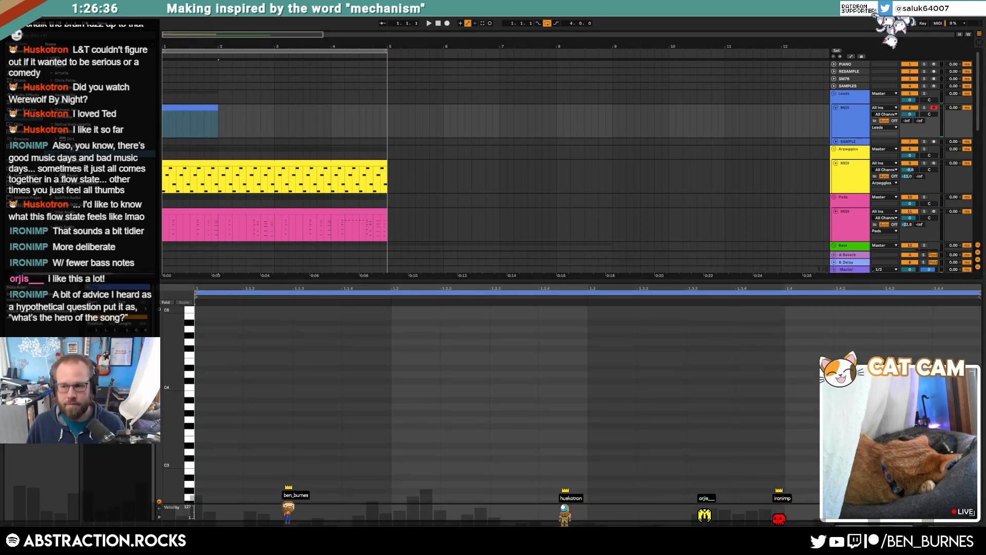
left_click_drag(170, 348, 170, 365)
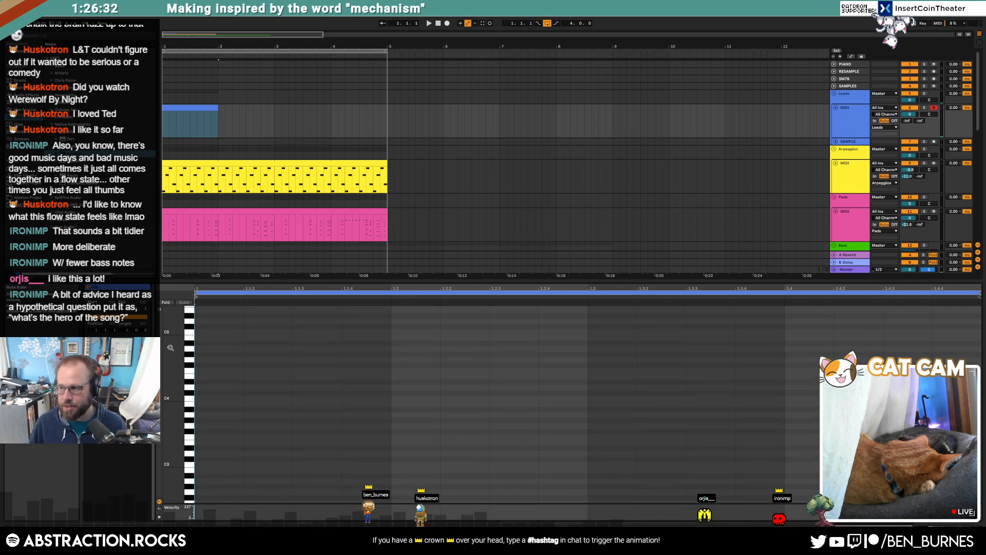
double_click(298, 398)
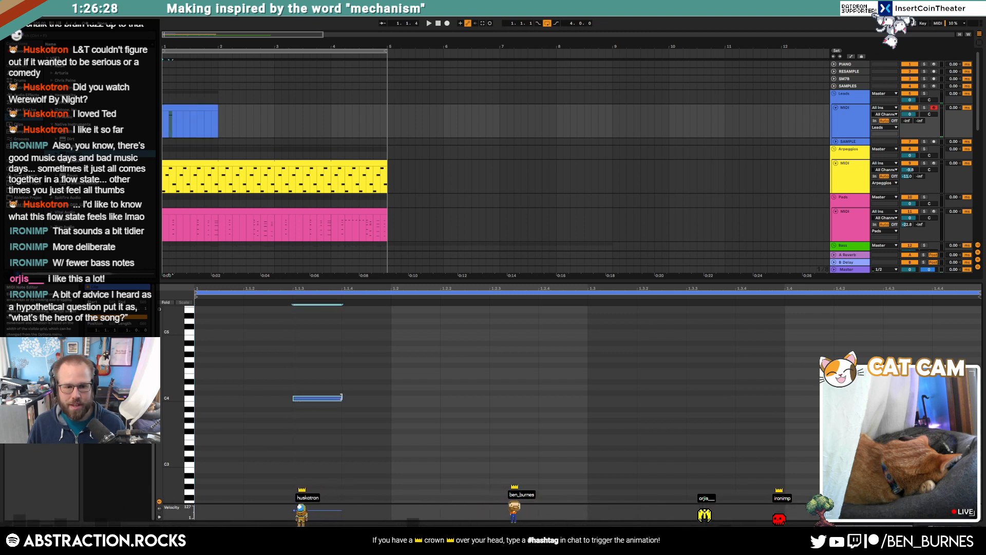
left_click_drag(342, 397, 320, 398)
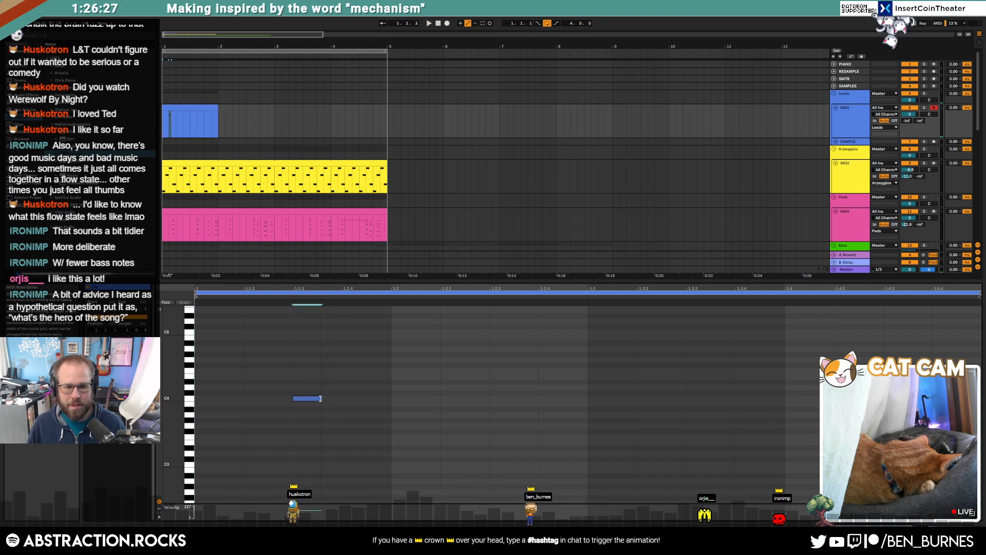
double_click(346, 397)
key("space")
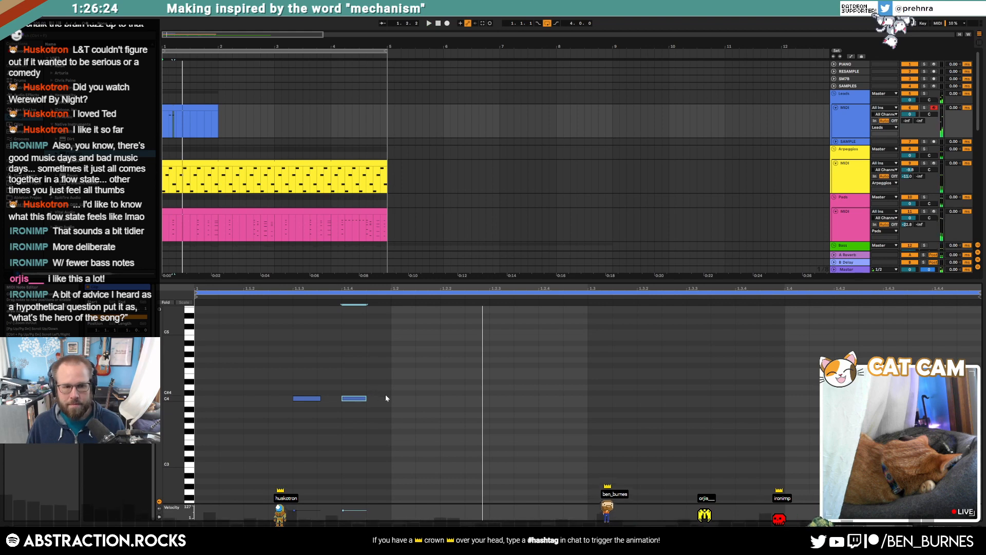
Reopen Kontakt, audition other Analog Dreams 2.0 presets, settle on Channeling Don Juan and close the plug-in window.
key("shift+Tab")
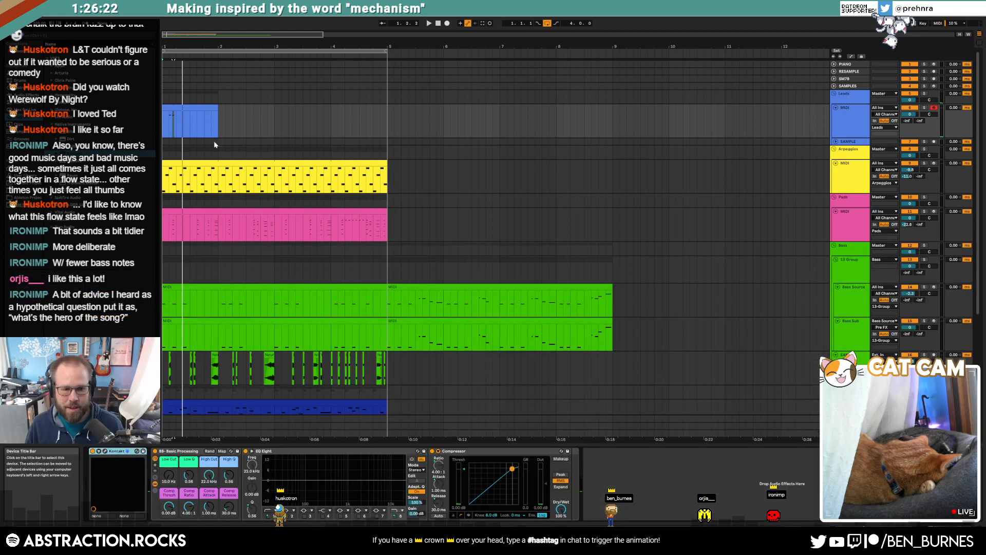
left_click(106, 450)
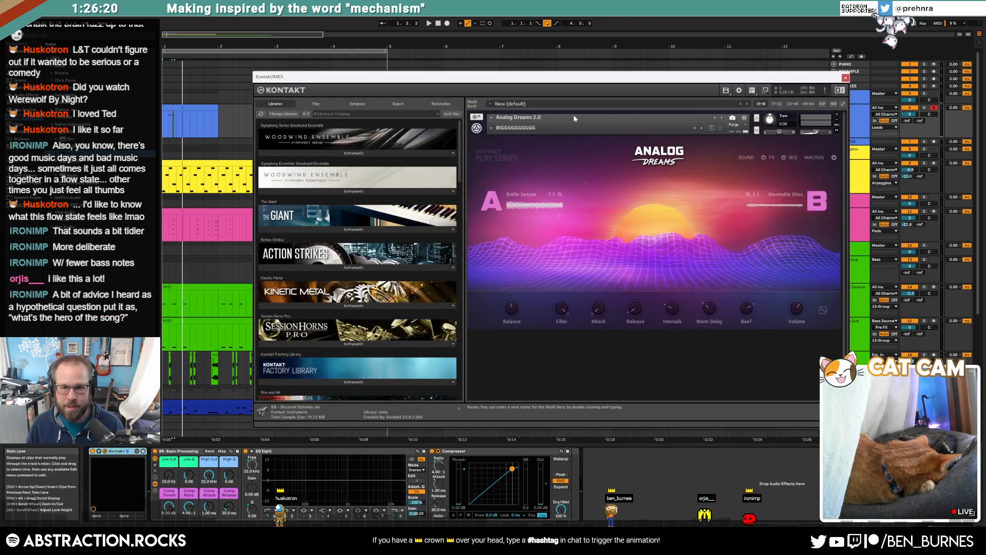
left_click(506, 128)
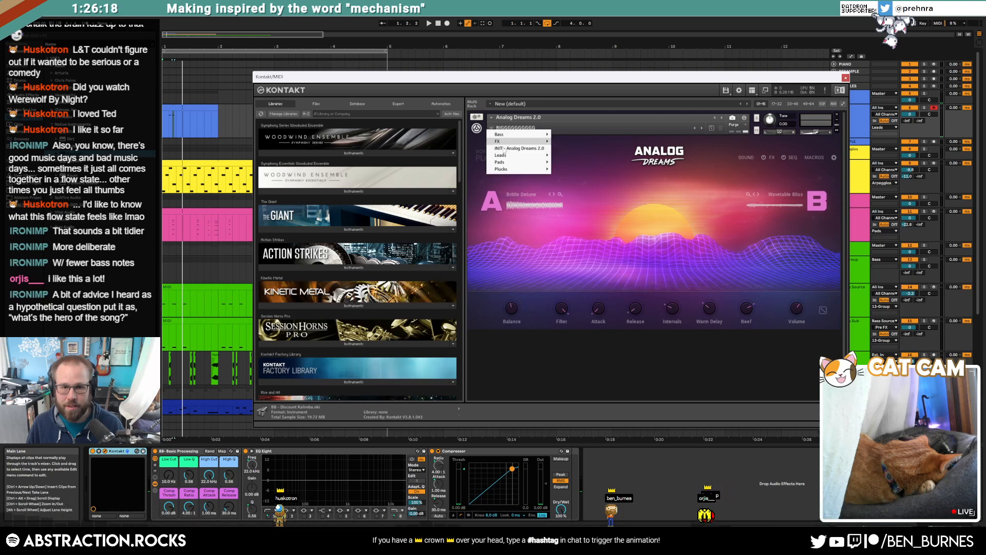
left_click(575, 169)
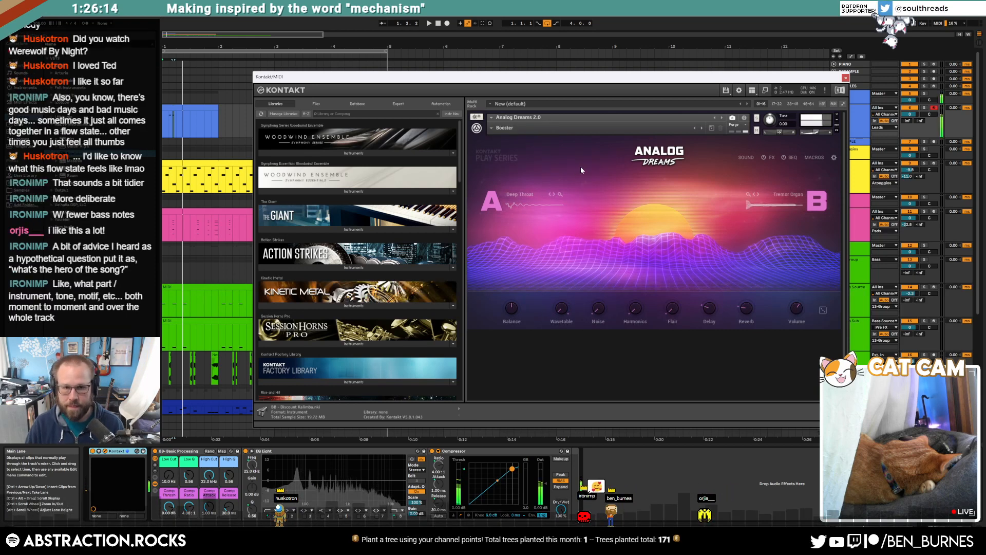
left_click(701, 128)
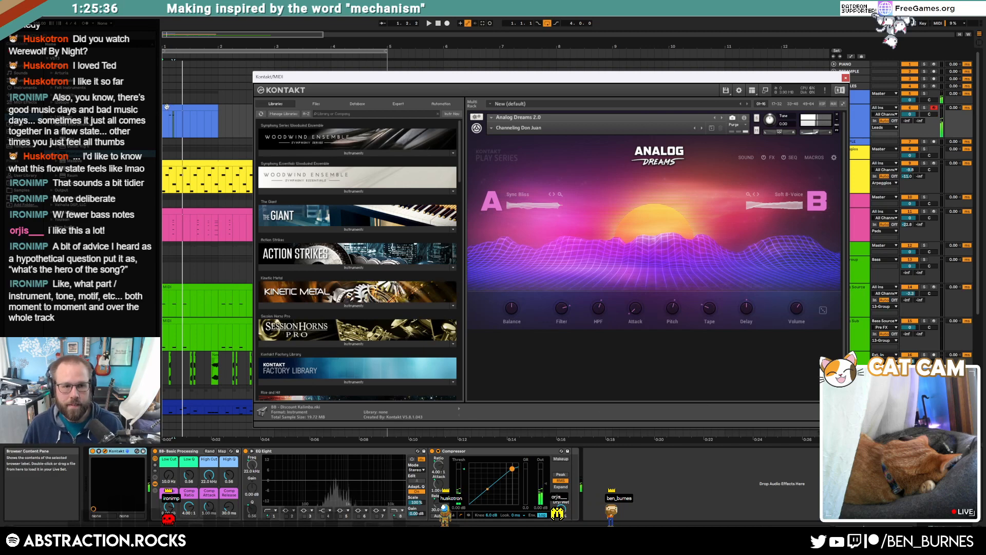
left_click(194, 110)
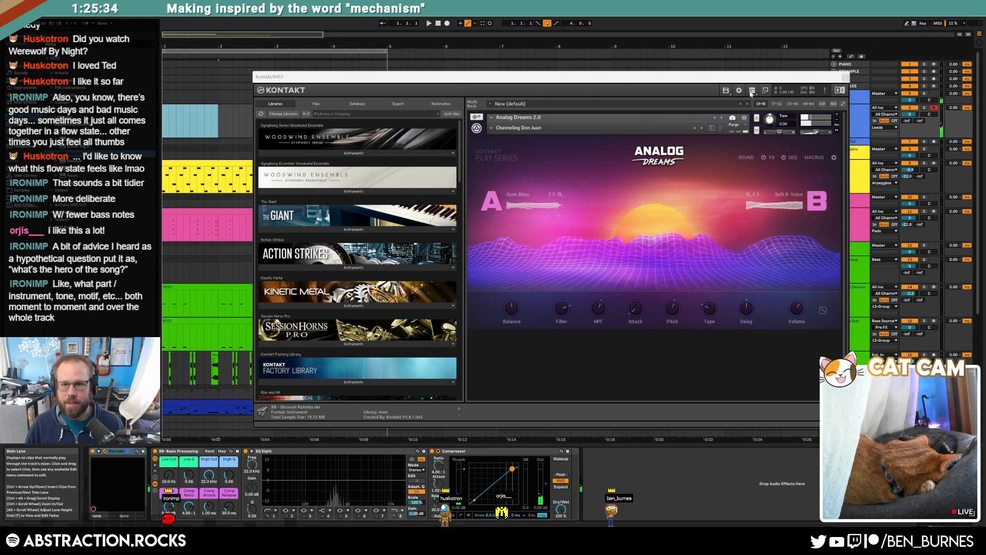
left_click(845, 77)
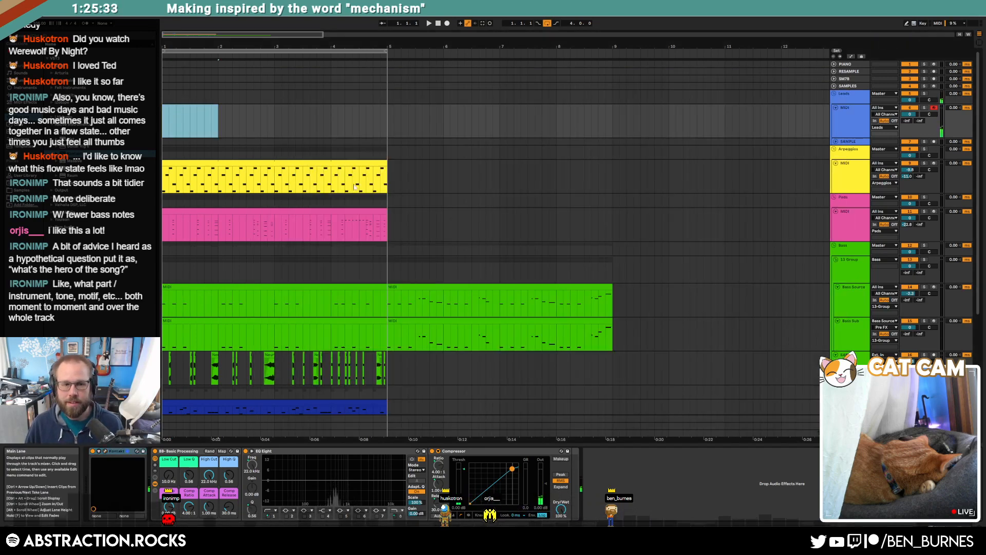
Move the second Bass Source and Bass Sub clips to bar 9, and shift all clips from the arpeggios down eight bars later.
left_click(424, 288)
left_click(422, 321, "shift")
left_click_drag(421, 287, 645, 297)
key("minus")
left_click_drag(472, 176, 166, 432)
left_click_drag(186, 163, 386, 162)
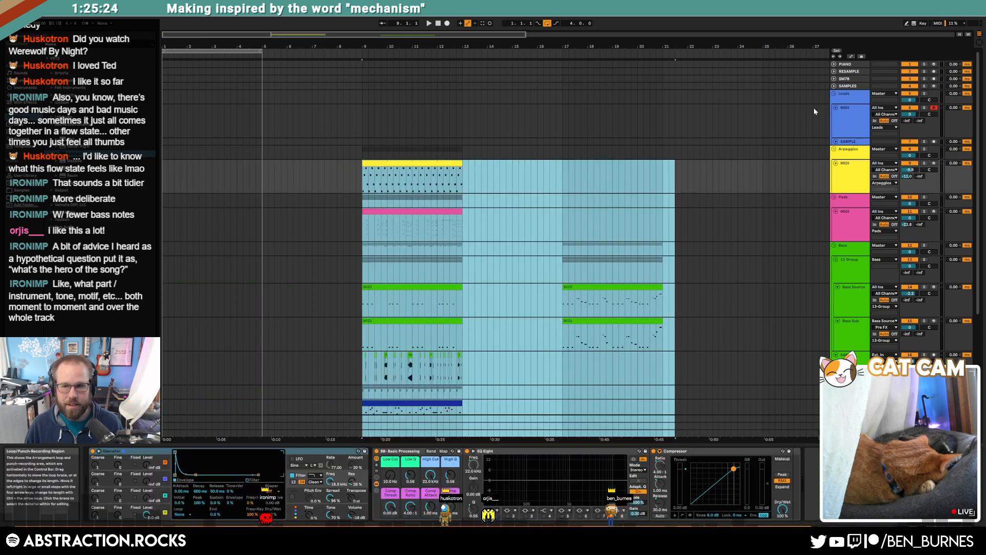
Copy the four bars of clips on the Drums SAMPLE track from bar 9 and paste them at bar 1.
left_click(842, 122)
scroll(364, 324, "down", 3)
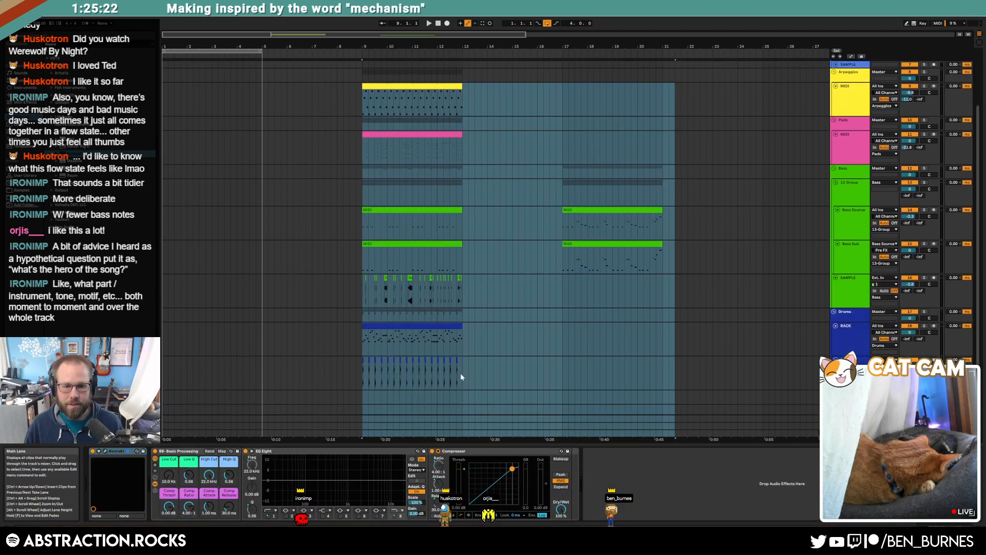
left_click(460, 373)
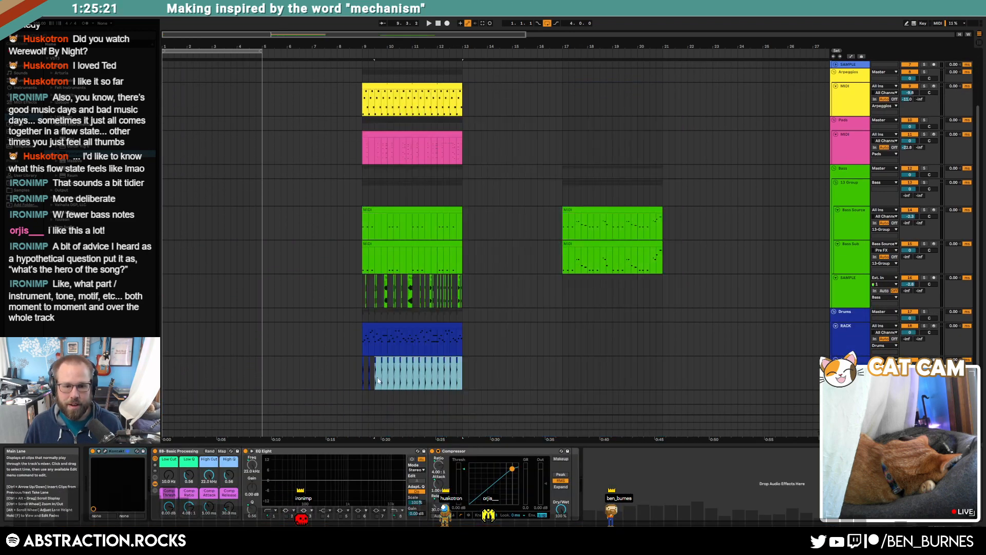
left_click(164, 363)
key("ctrl+v")
scroll(319, 113, "up", 3)
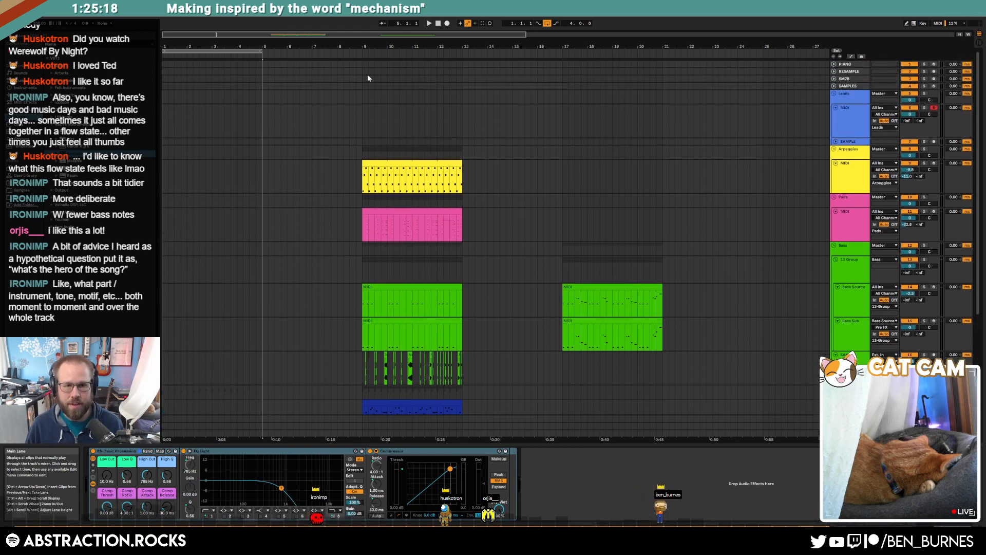
Record a lead melody of about four bars on the Leads MIDI track from the start of the arrangement.
left_click(438, 23)
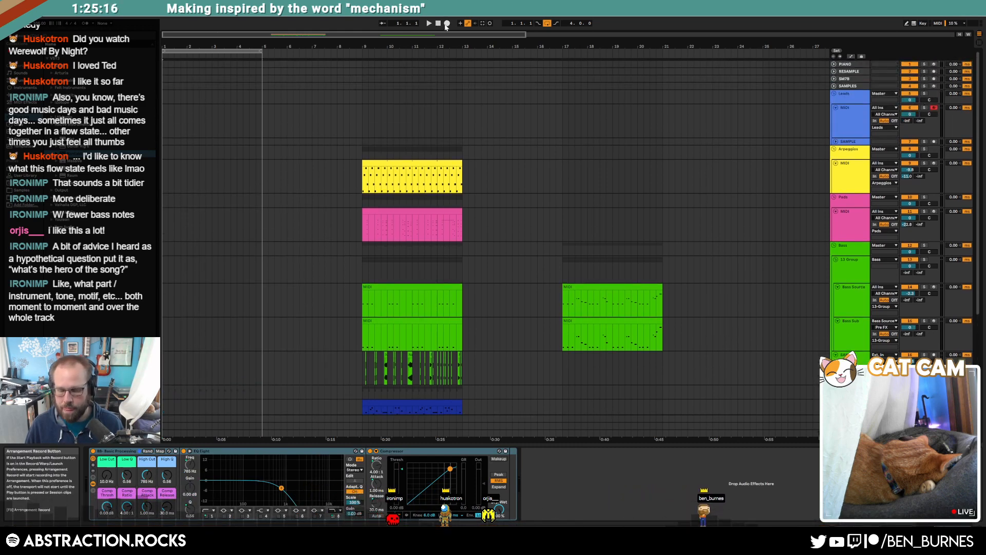
left_click(446, 23)
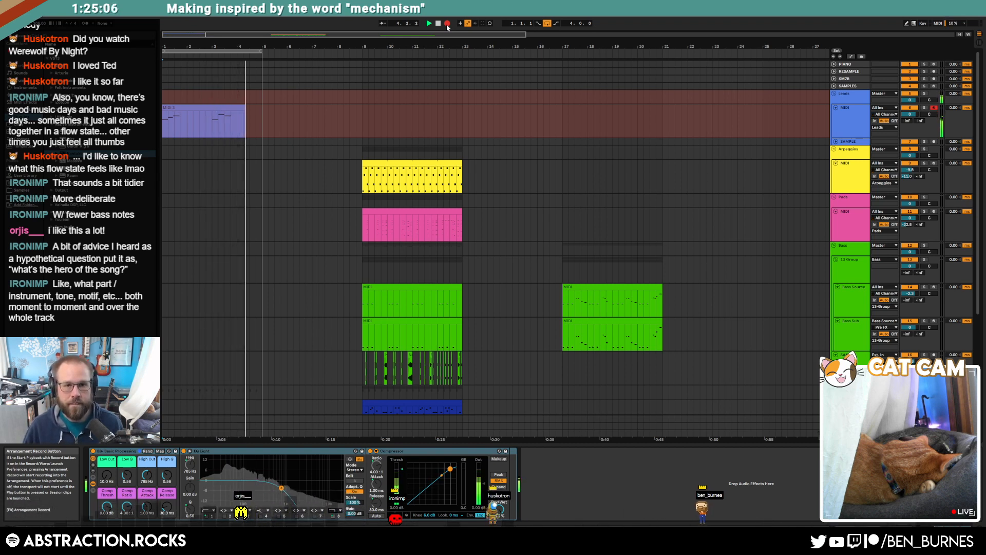
left_click(447, 25)
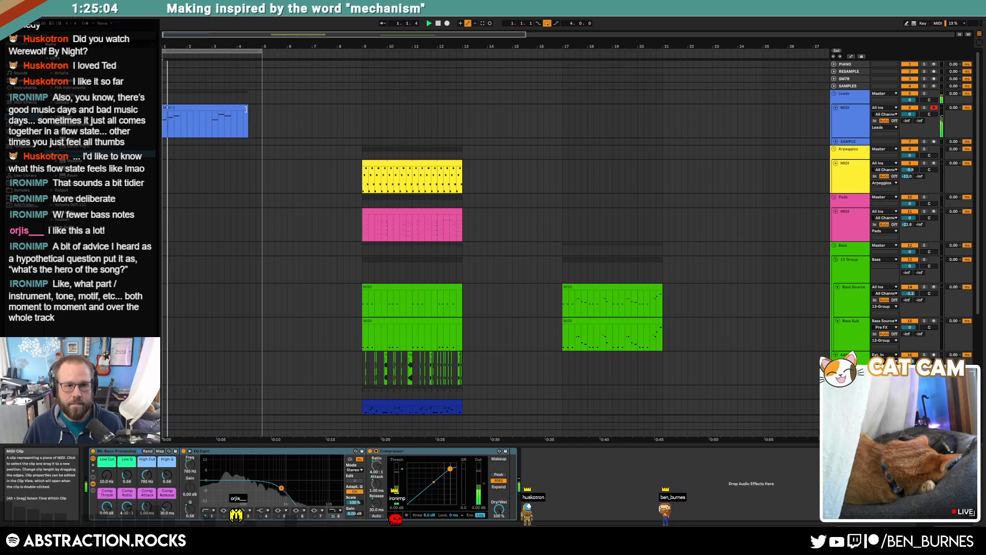
Extend the lead clip to bar 5, open its notes, and move the first C4 note onto the 1.3 grid line.
left_click_drag(246, 108, 262, 108)
double_click(244, 113)
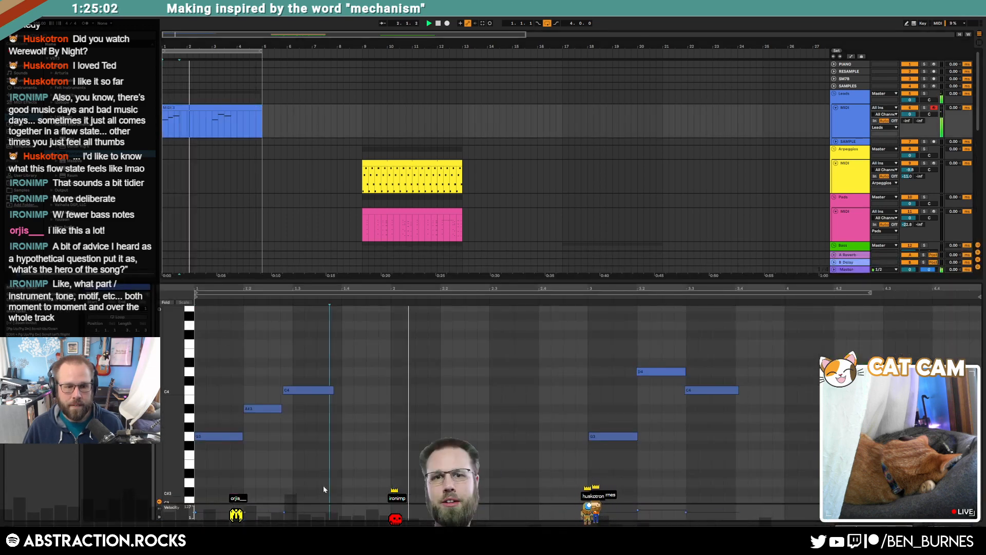
left_click(287, 390)
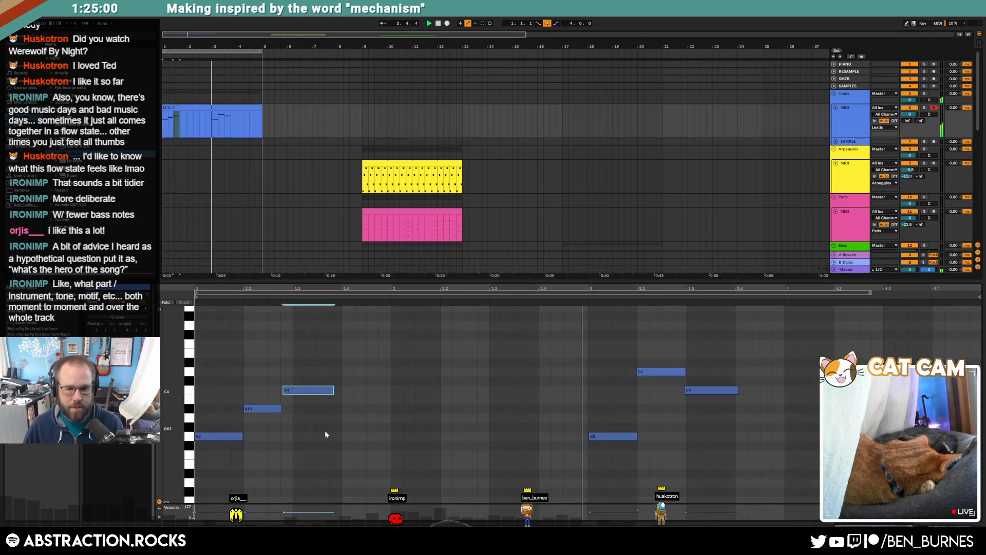
key("Right")
Shorten both G3 notes, both C4 notes and the D4 note in the lead clip individually.
left_click_drag(228, 414, 239, 459)
key("shift+Left")
left_click(298, 390)
key("shift+Left")
left_click(606, 436)
key("shift+Left")
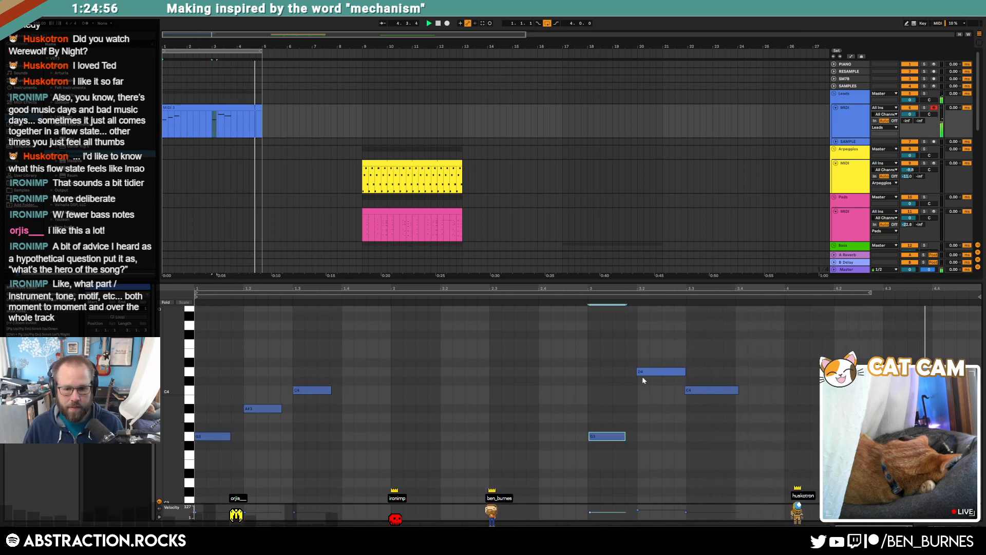
left_click(643, 372)
key("shift+Left")
left_click(713, 390)
key("shift+Left")
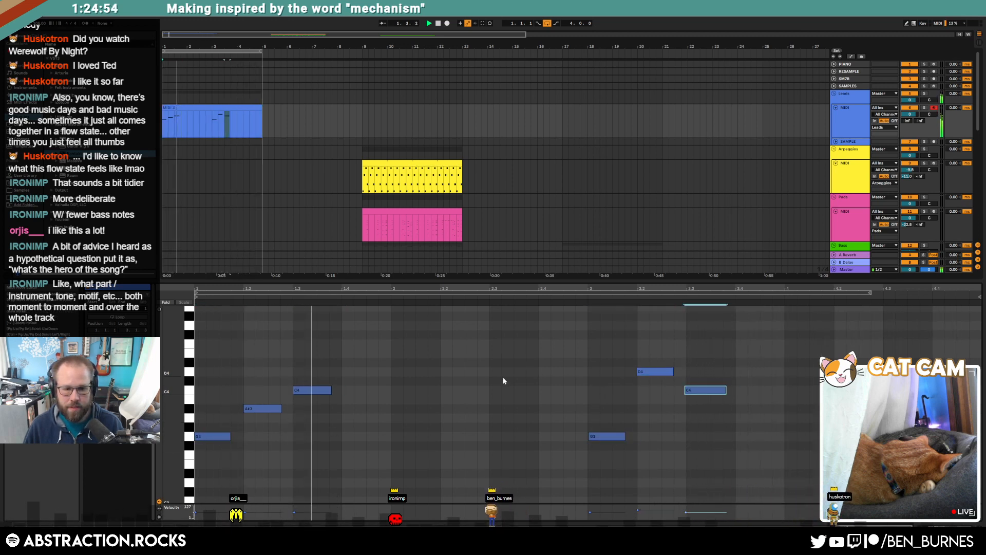
Lengthen all the lead notes together so neighbouring ones overlap slightly, and return to the device view.
key("ctrl+a")
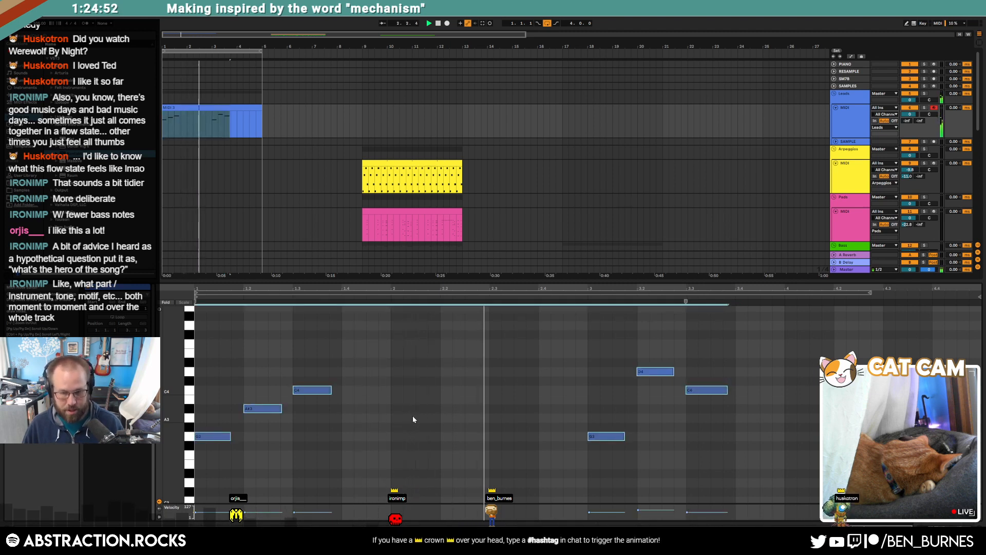
left_click_drag(228, 438, 249, 442)
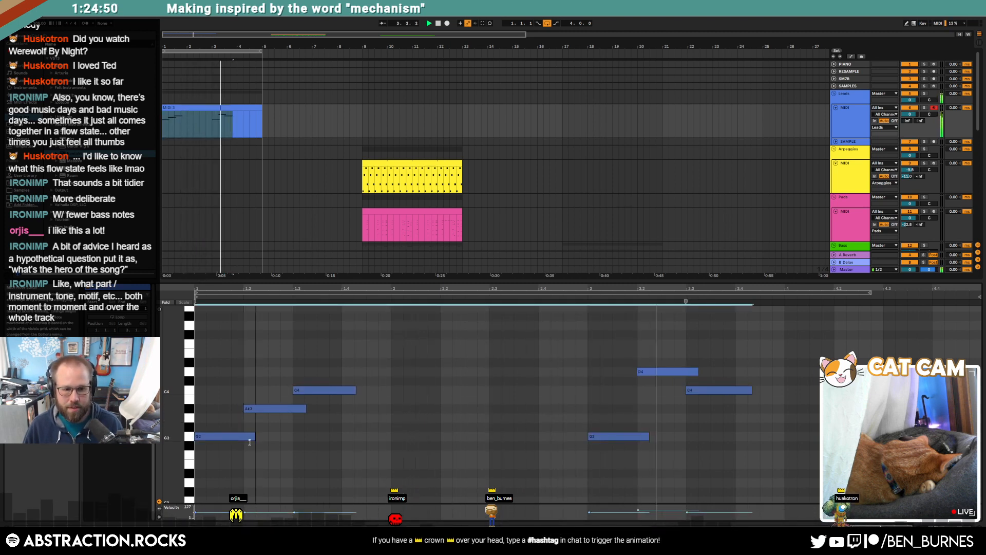
left_click(436, 429)
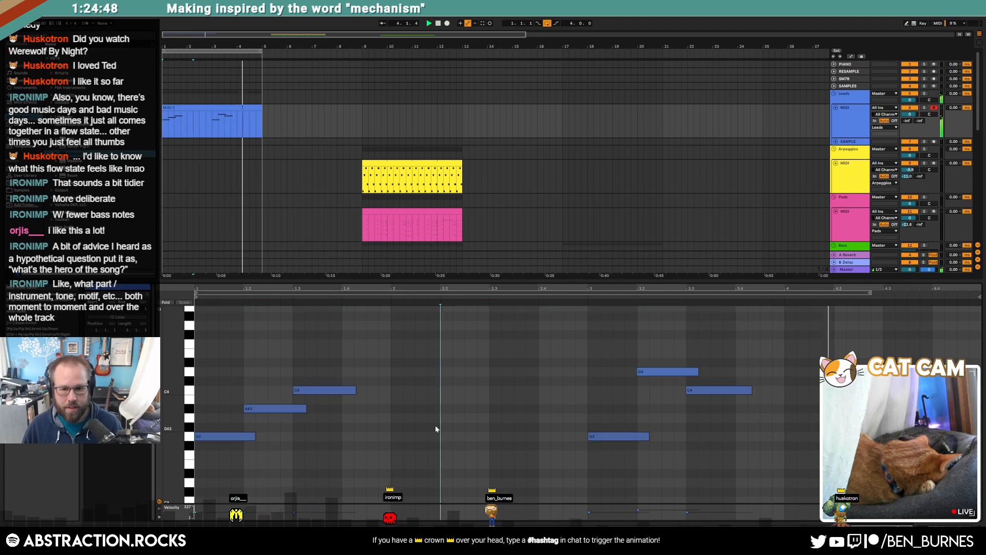
key("shift+Tab")
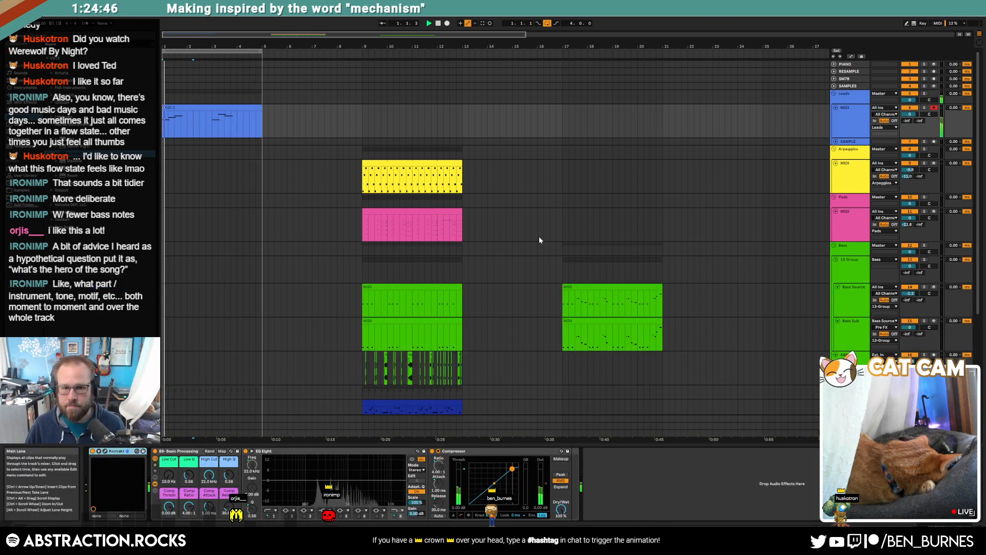
Copy the Bass Source and Bass Sub clips from bar 9 to bar 1 and start playback.
left_click(407, 299)
left_click(407, 321, "shift")
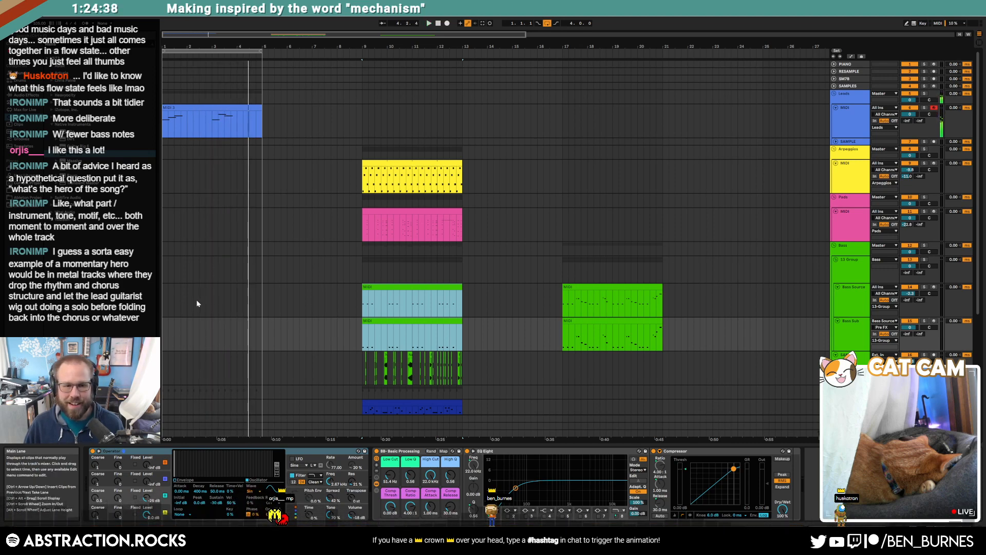
left_click(163, 295)
key("ctrl+v")
key("space")
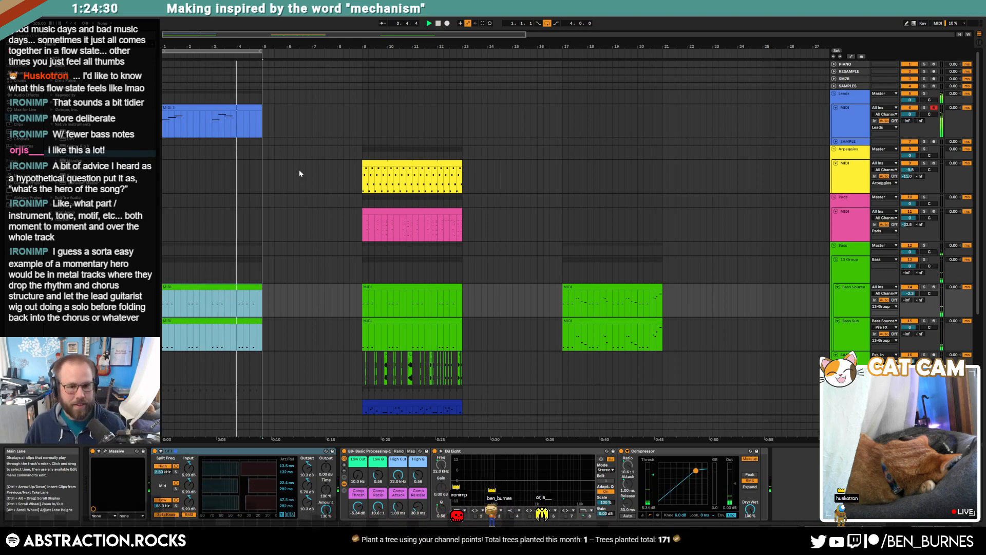
Examine the notes of the copied Bass Source clip at bar 1 while the loop plays.
left_click_drag(288, 35, 184, 71)
double_click(266, 297)
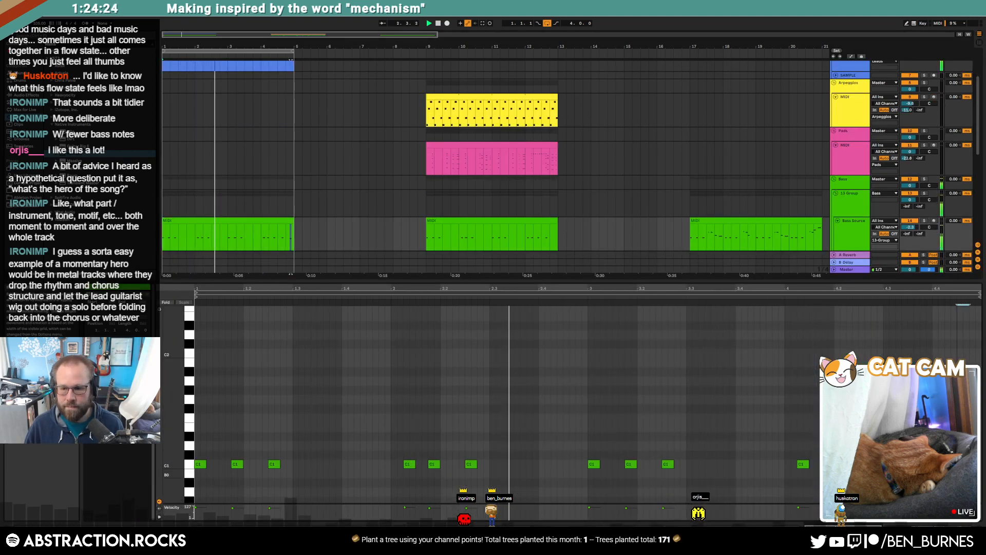
scroll(257, 231, "down", 2)
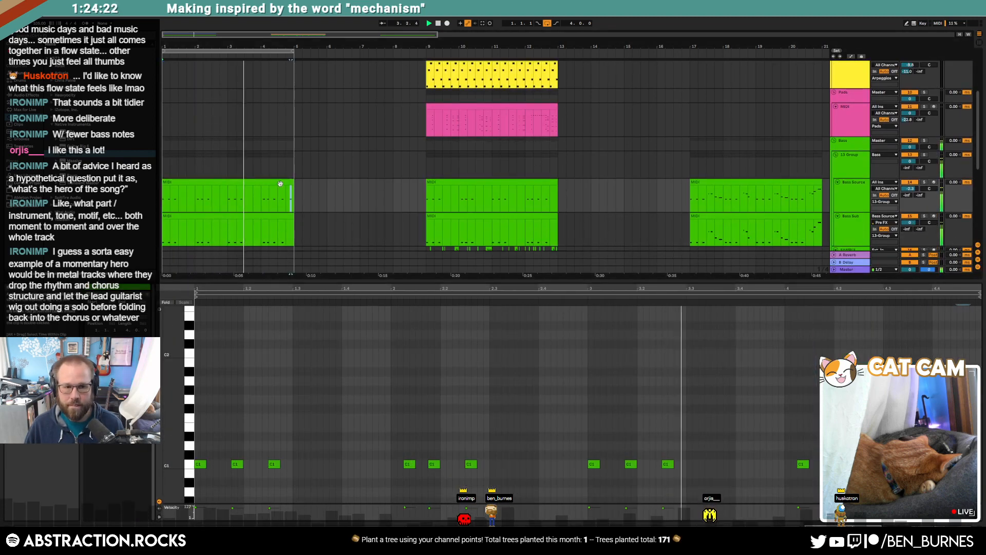
left_click(281, 211)
left_click(281, 215)
key("shift+Tab")
scroll(445, 250, "up", 4)
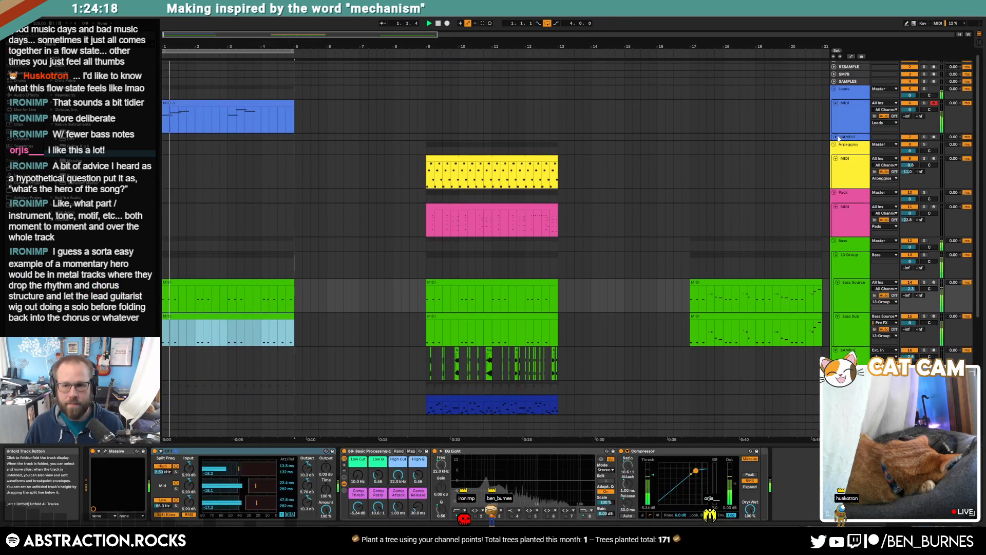
Delete the SAMPLE track in the Leads group and insert a new MIDI track below the existing lead track.
left_click(836, 137)
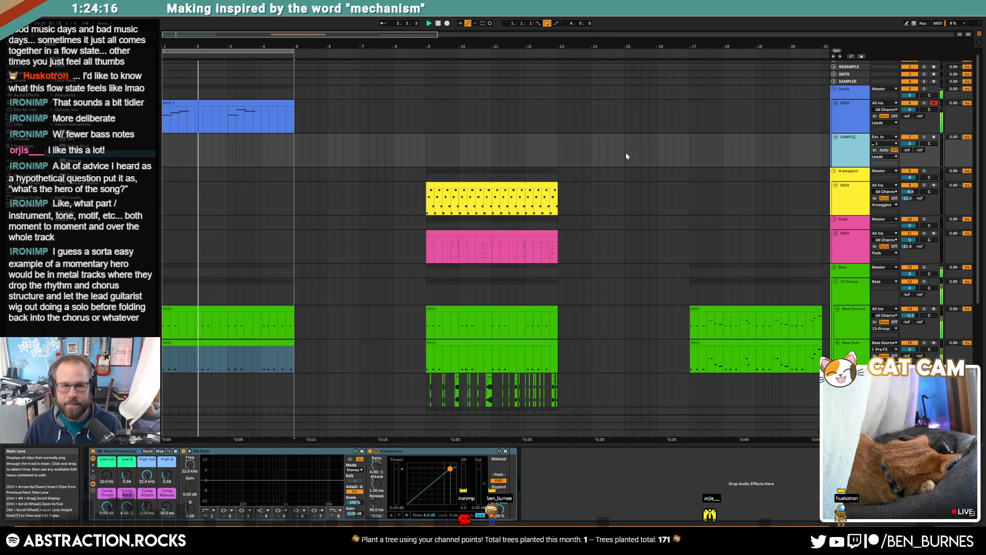
key("Delete")
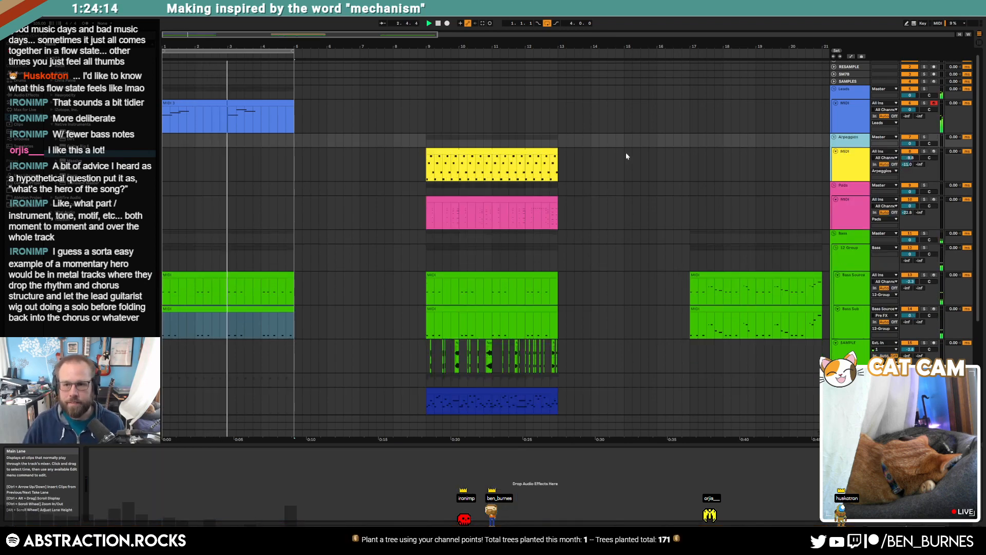
left_click(840, 119)
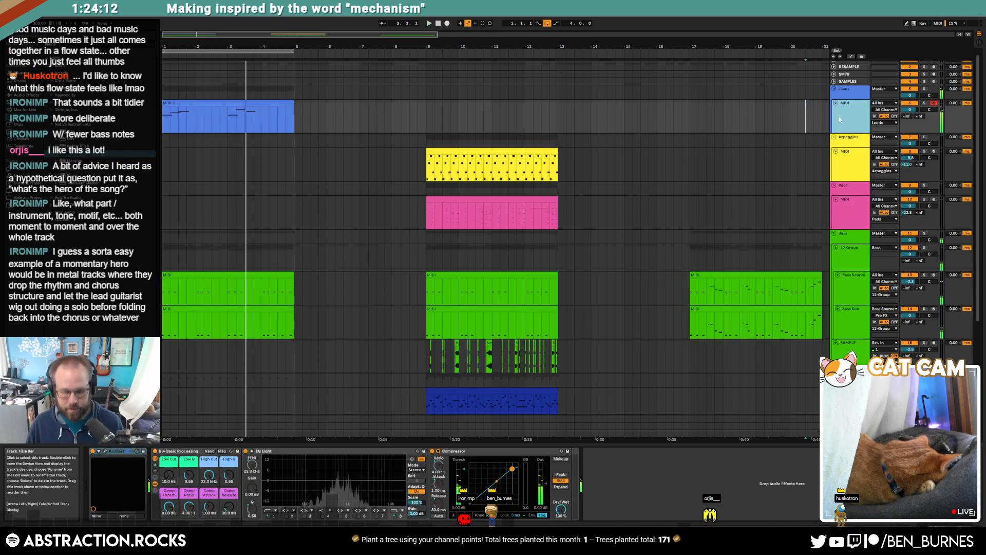
key("ctrl+shift+t")
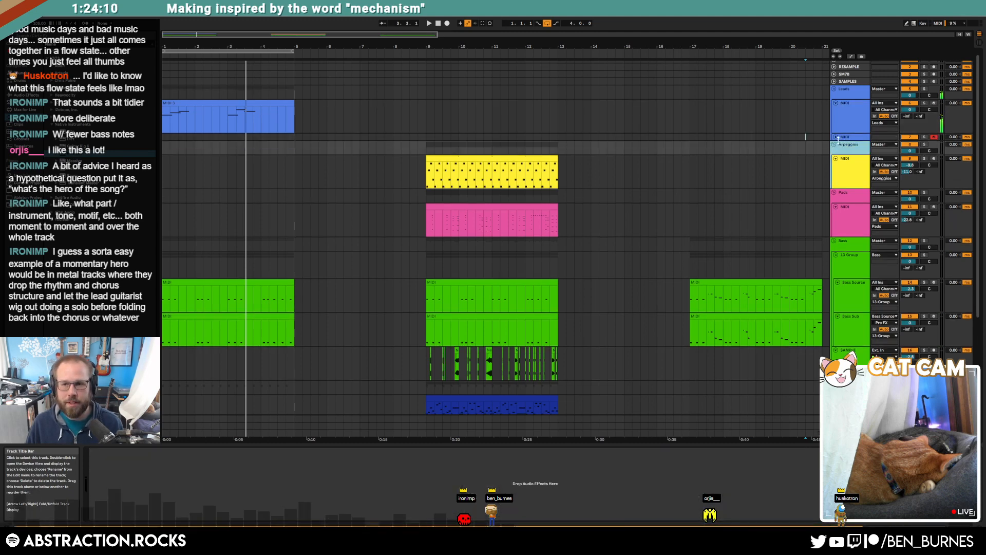
Copy the Kontakt device from the first lead track and paste it in place of Operator on the new MIDI track.
left_click(233, 101)
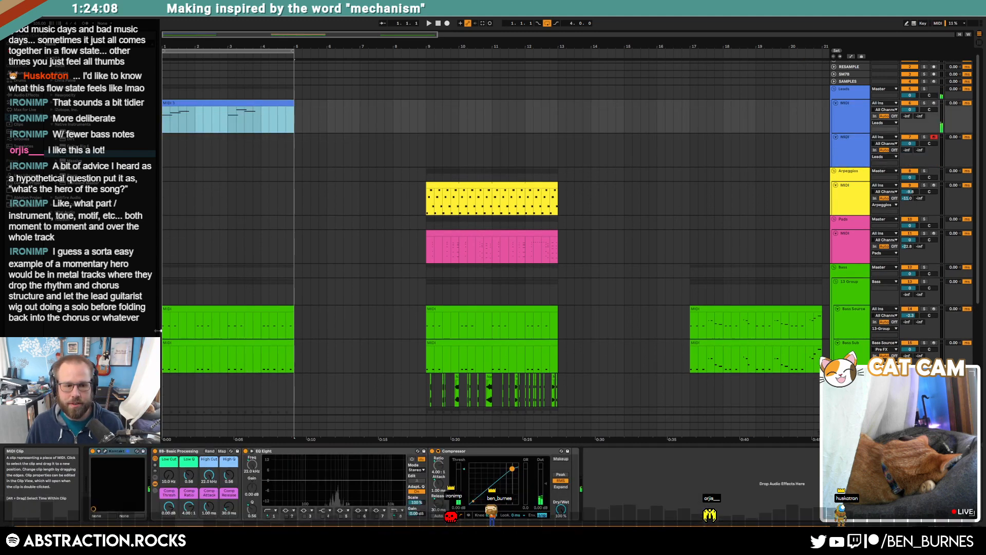
left_click(124, 451)
left_click(864, 141)
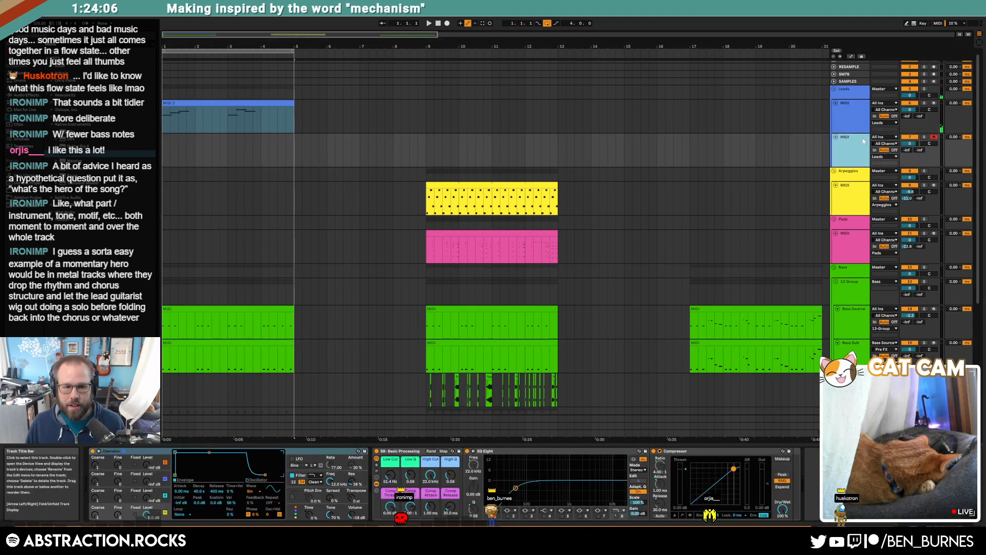
left_click(139, 452)
key("ctrl+v")
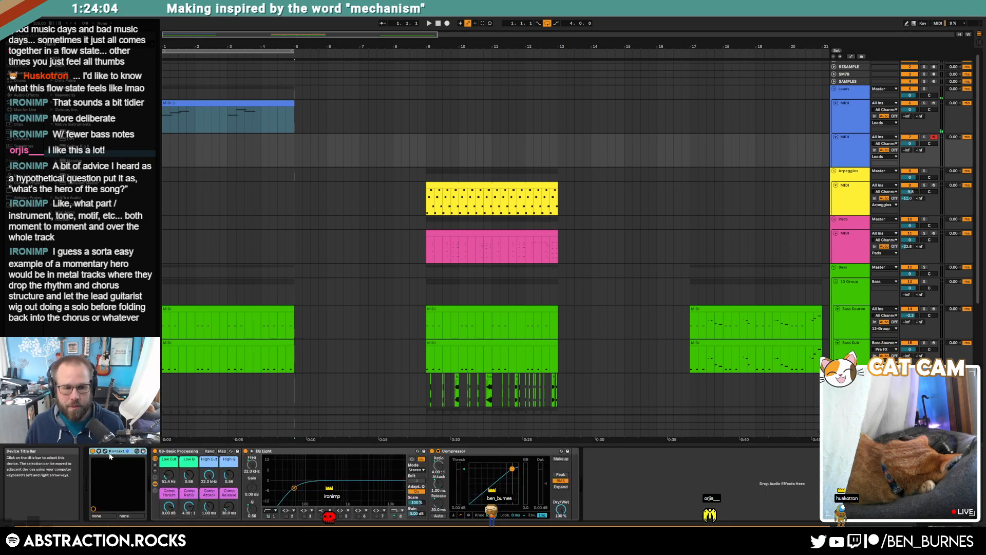
Try the Analog Dreams 2.0 lead preset BIGGGGGGGGG on the new track's Kontakt against the playing loop.
left_click(107, 452)
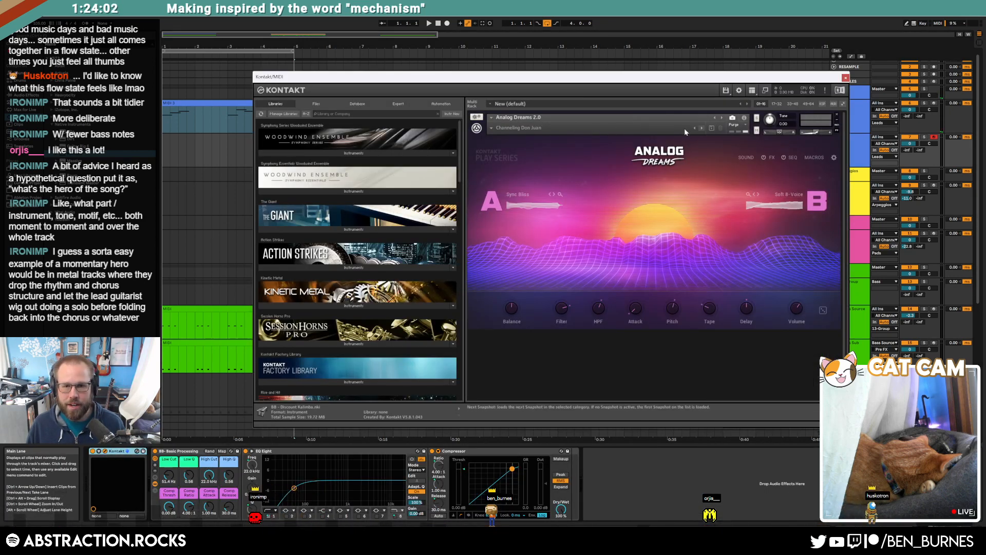
left_click(492, 129)
mouse_move(514, 155)
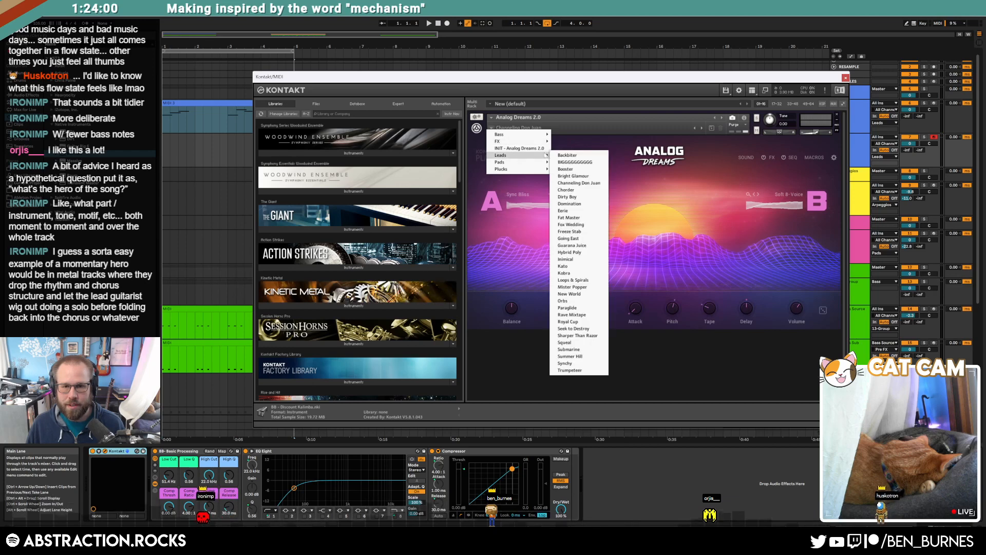
left_click(578, 163)
left_click(844, 78)
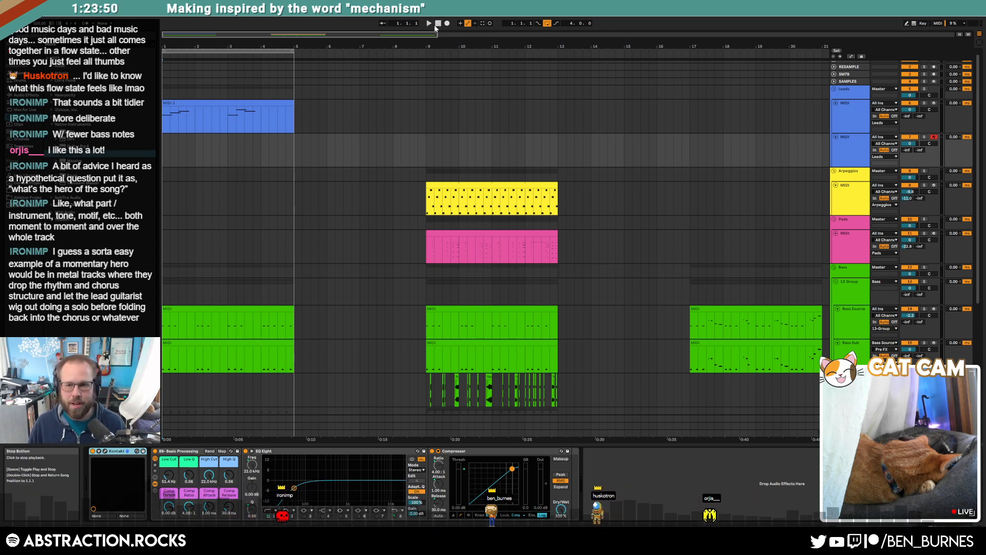
key("space")
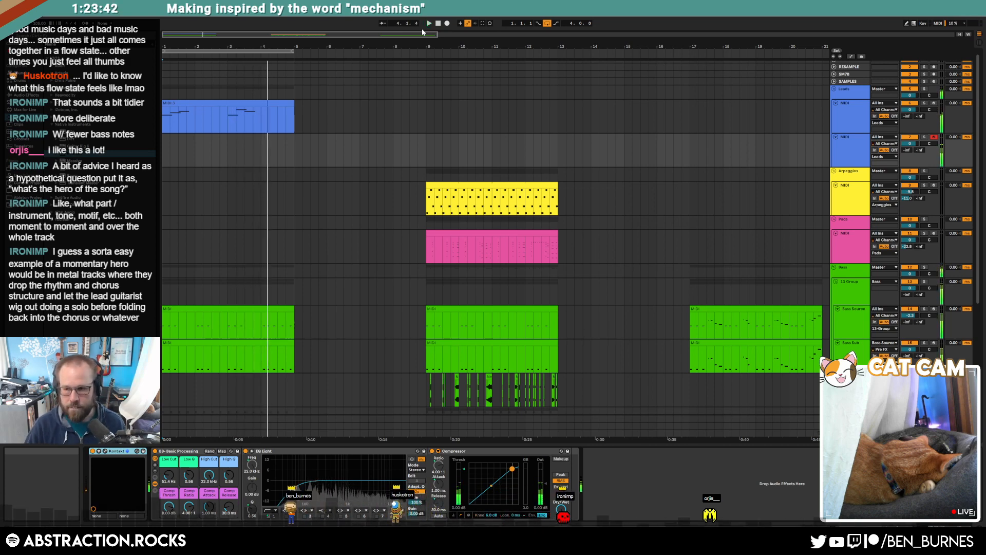
Reopen Kontakt on the new lead track, load the lead preset Kobra and close the plug-in window.
left_click(106, 451)
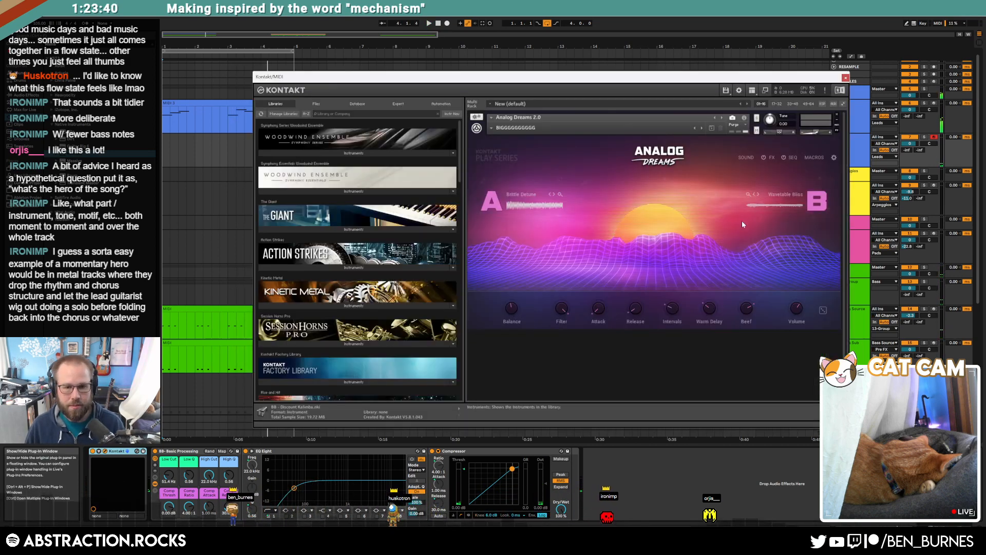
left_click(493, 128)
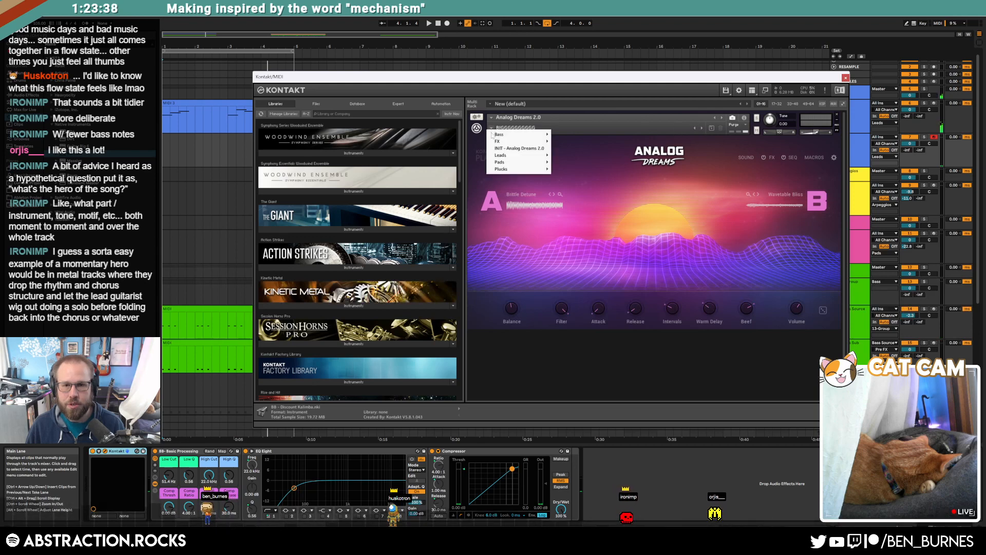
mouse_move(508, 155)
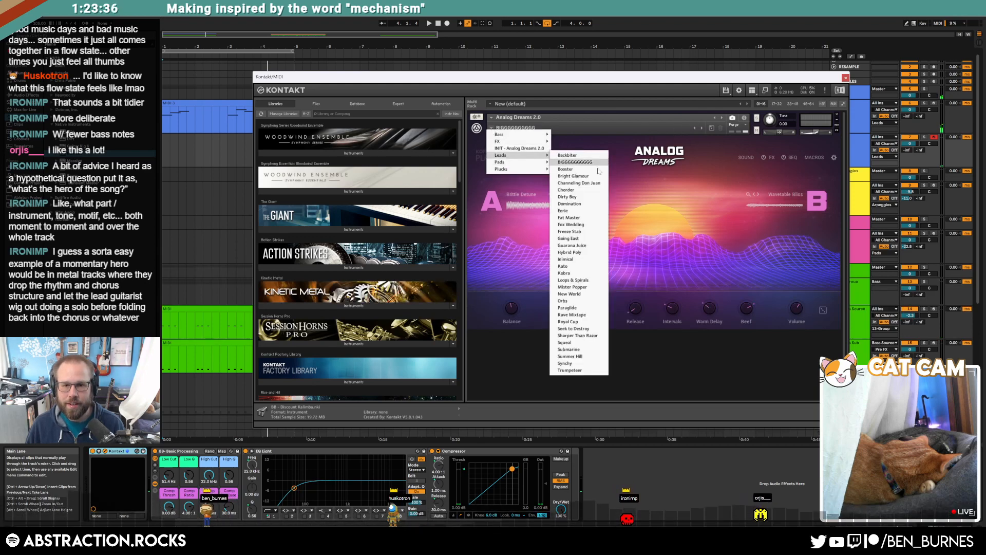
left_click(564, 273)
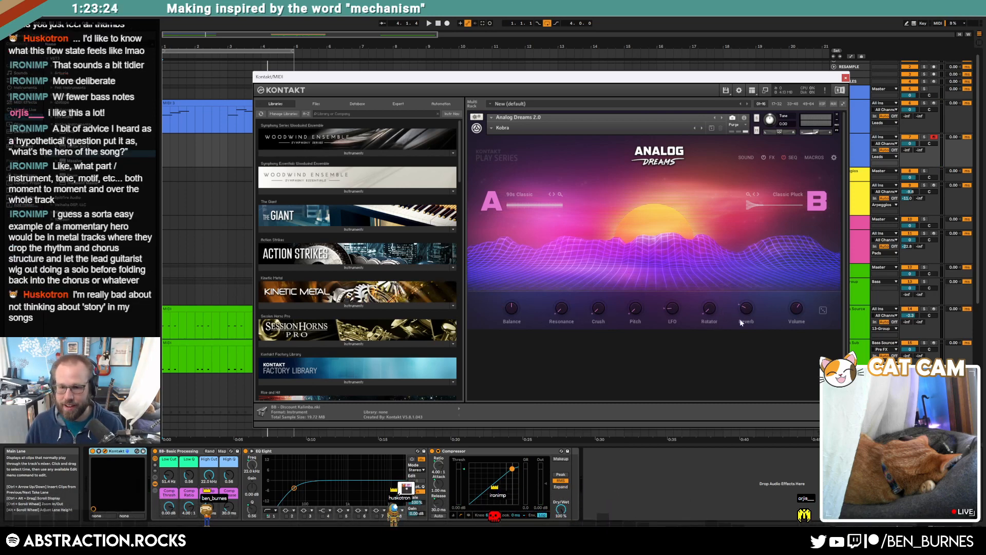
left_click(846, 78)
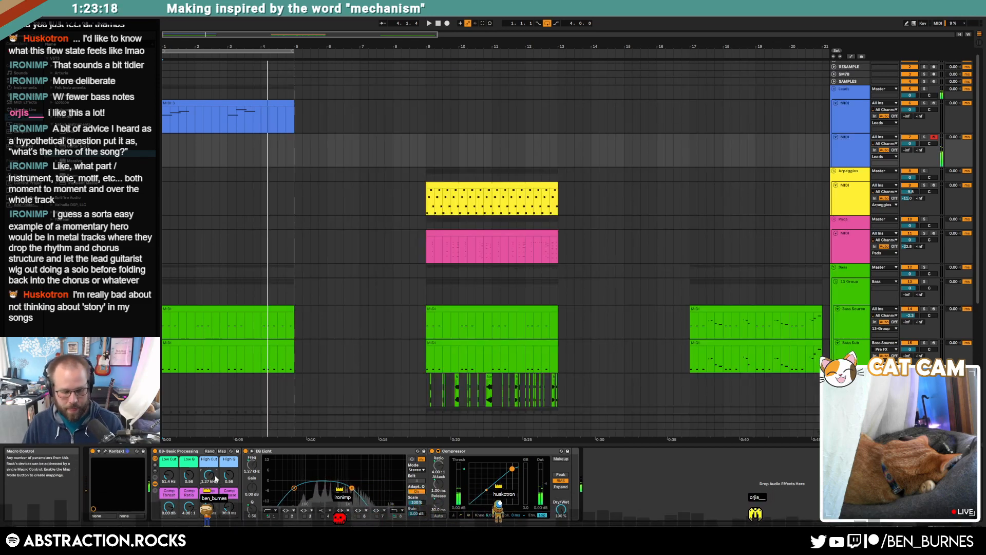
Record a four-bar part on the second Leads MIDI track from bar 1 and extend the clip to bar 5.
key("F9")
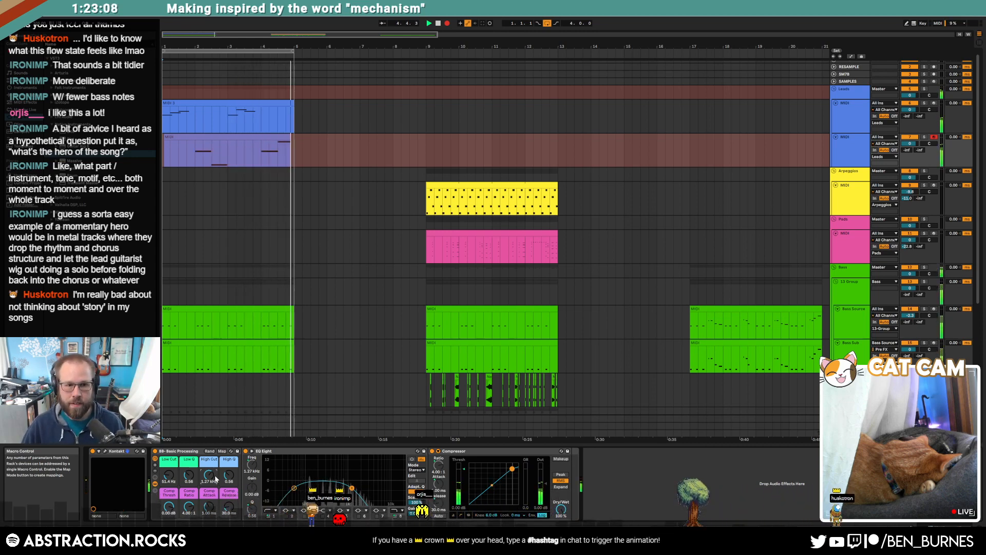
key("space")
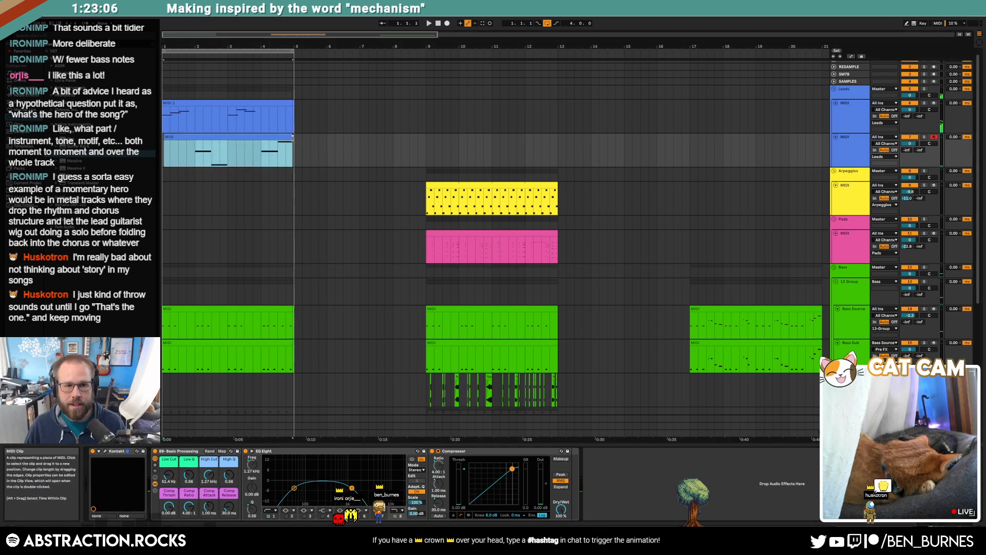
left_click(291, 149)
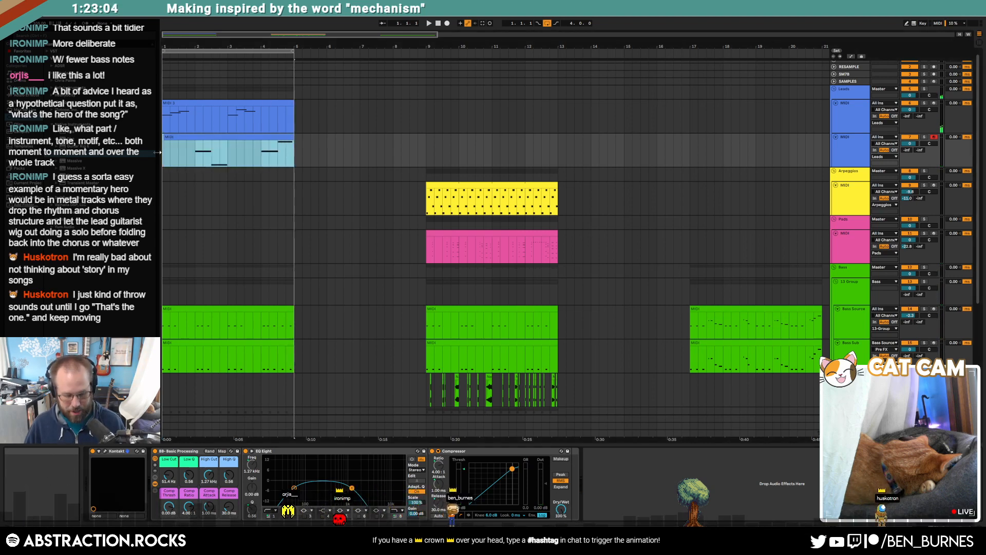
Open the second lead clip's notes and align the bar 4 G3 and the final C4 with the grid.
double_click(223, 143)
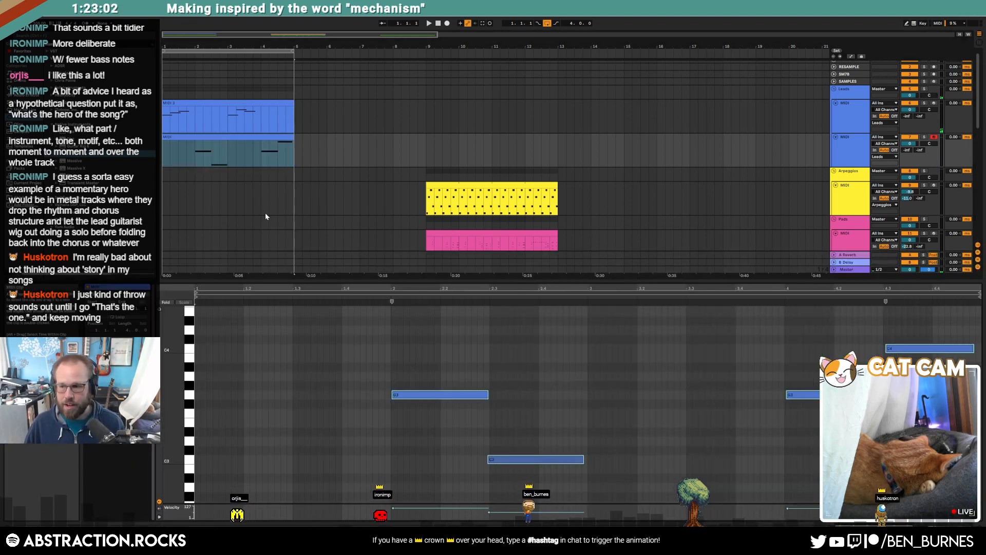
left_click_drag(816, 365, 858, 417)
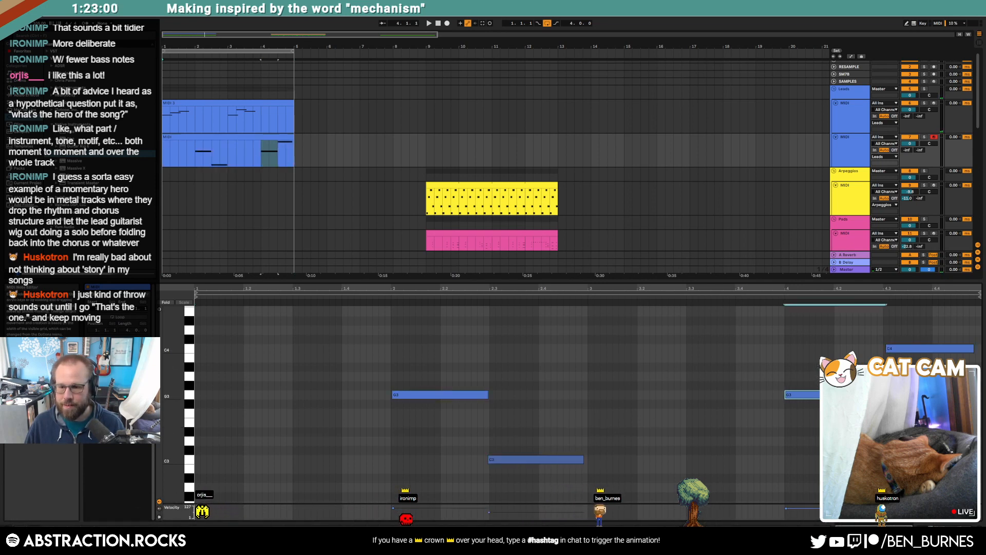
left_click(922, 348)
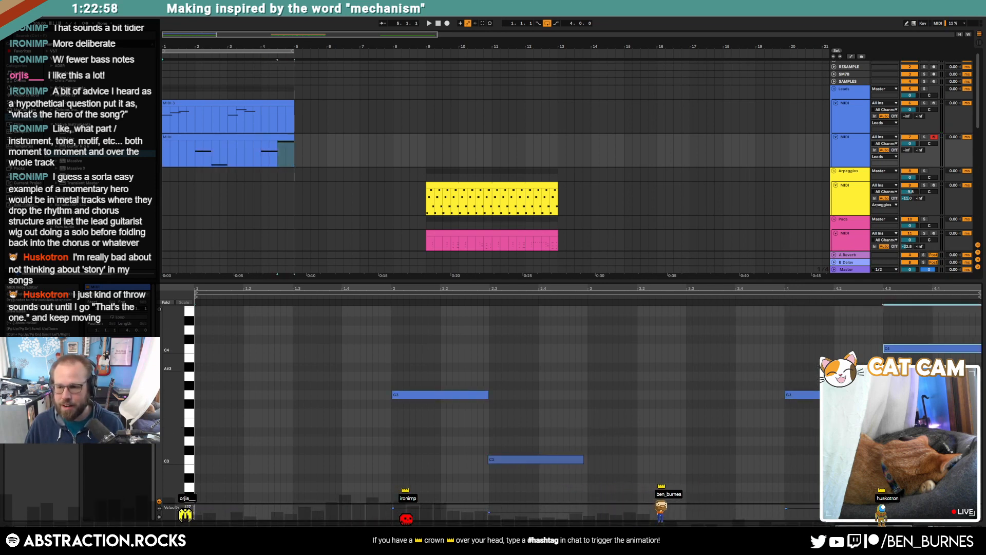
Align the bar 2 G3 and C3 notes of the second lead clip with the grid and adjust the final C4's end.
left_click(592, 391)
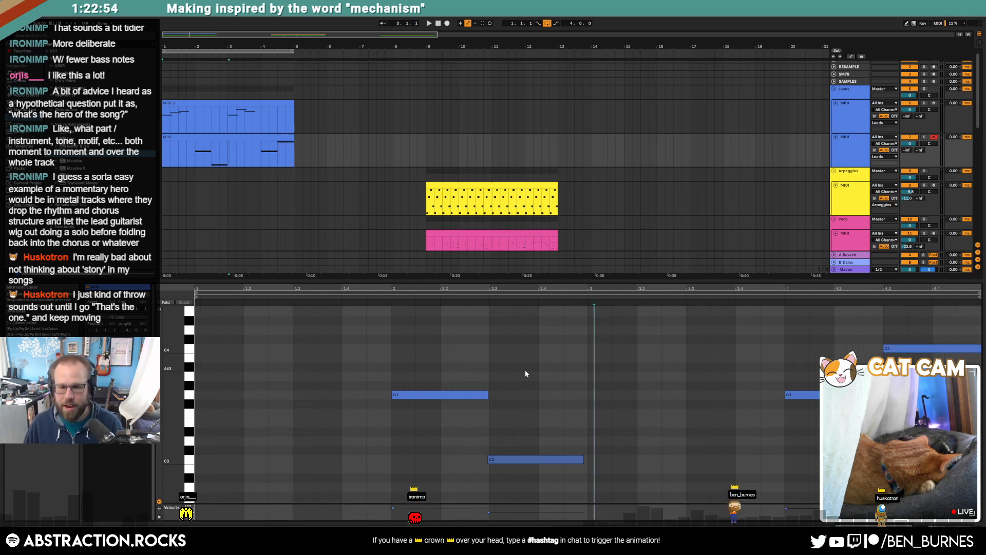
left_click(462, 395)
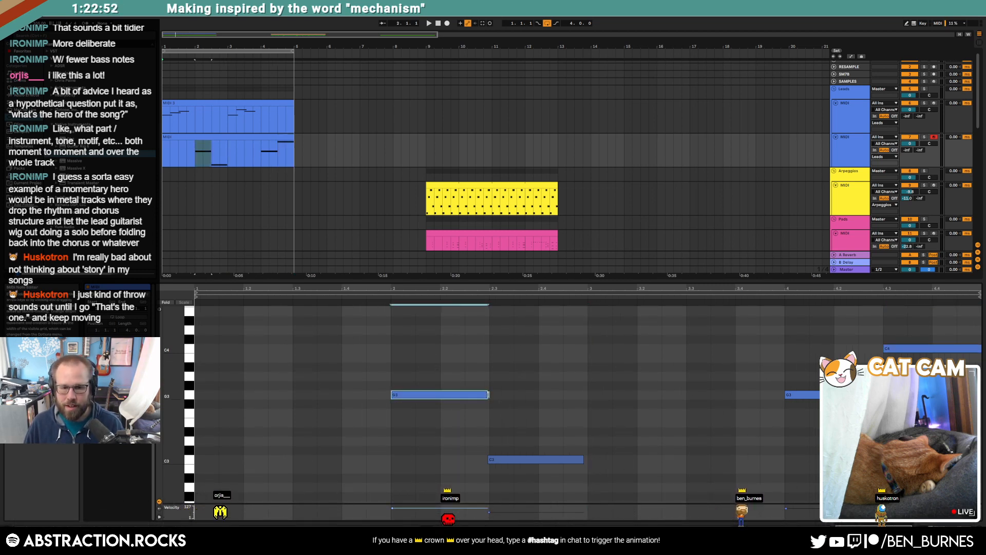
left_click(584, 459)
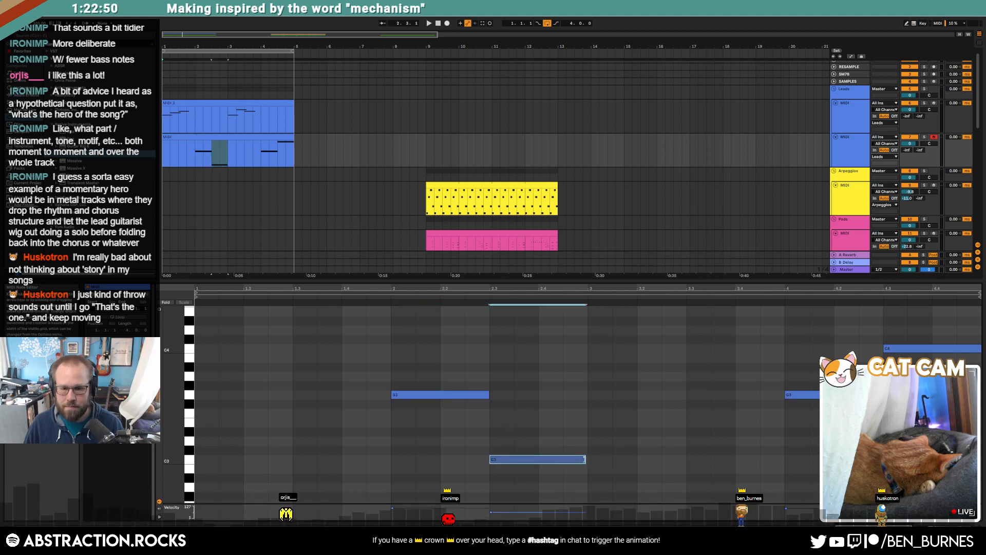
left_click(712, 465)
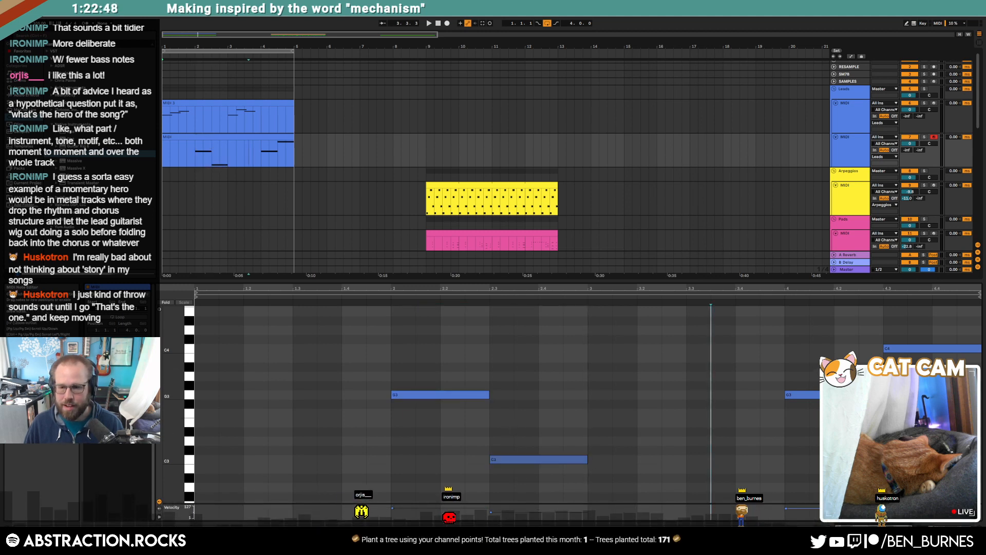
left_click(842, 395)
left_click(955, 348)
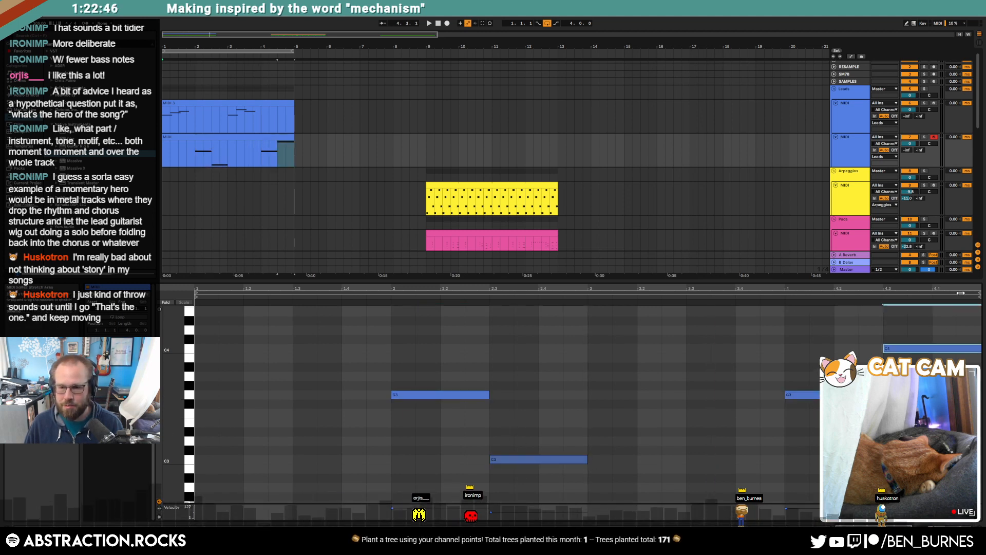
left_click_drag(969, 289, 966, 296)
left_click_drag(981, 349, 979, 348)
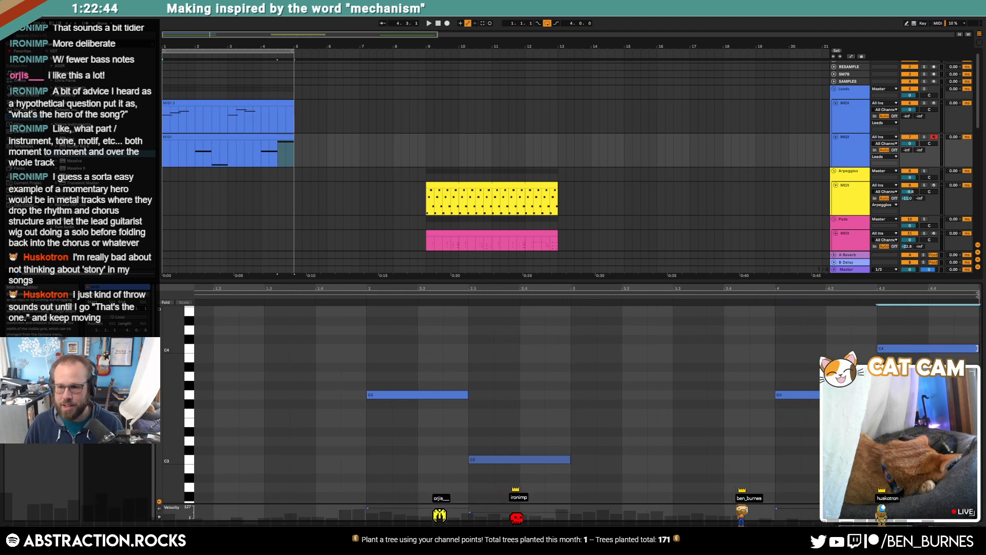
left_click(960, 335)
Raise the high cut in the second lead track's Basic Processing rack to 5.46 kHz.
key("shift+Tab")
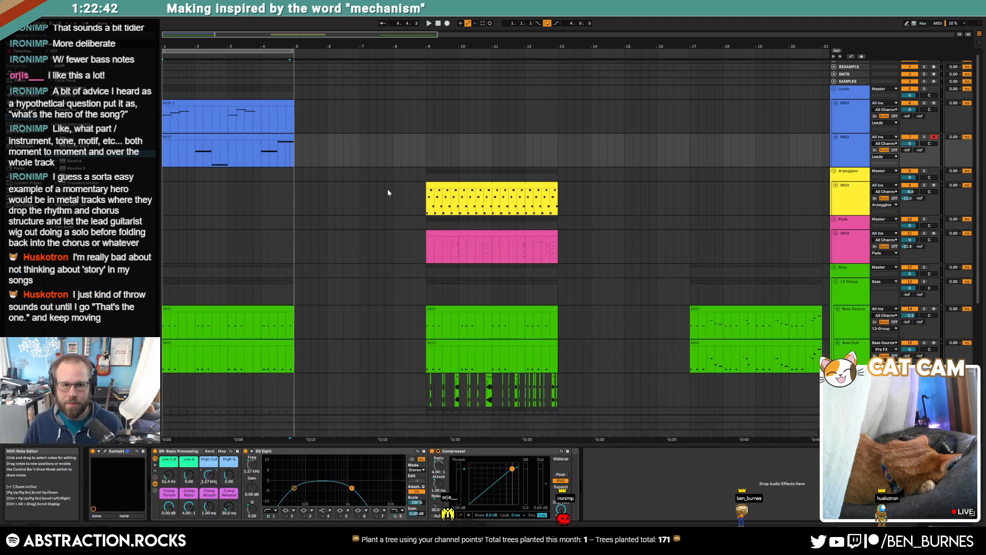
left_click(250, 137)
key("shift+Tab")
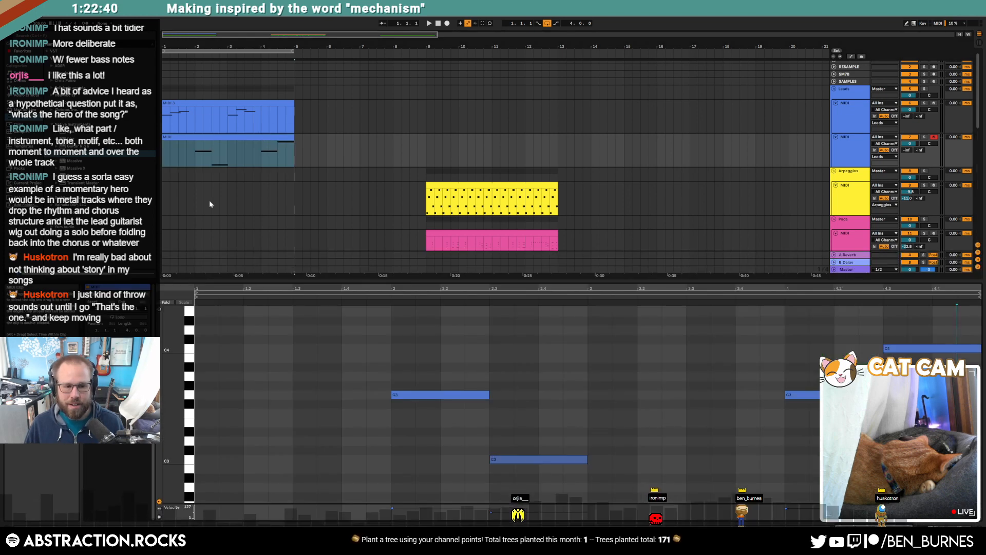
key("shift+Tab")
left_click_drag(209, 474, 209, 467)
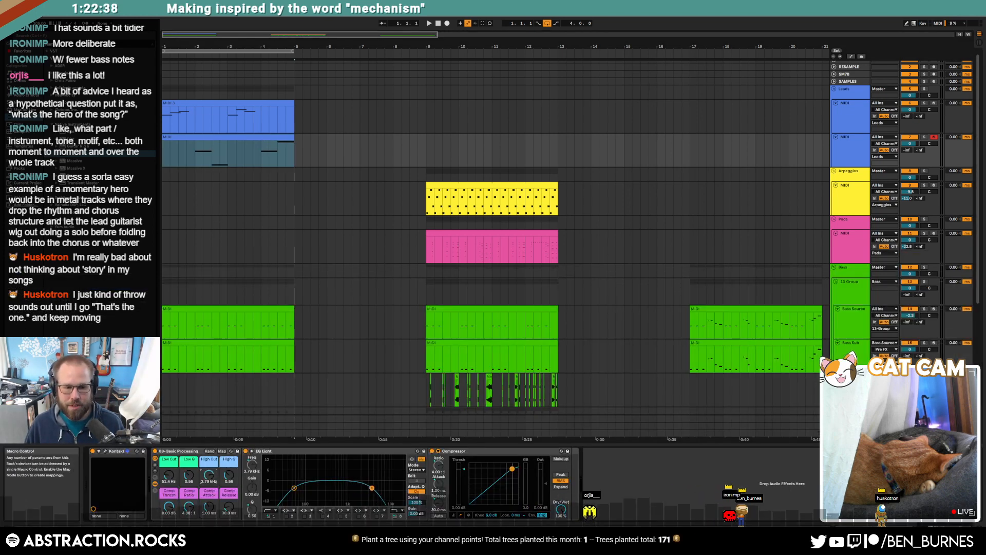
left_click(441, 24)
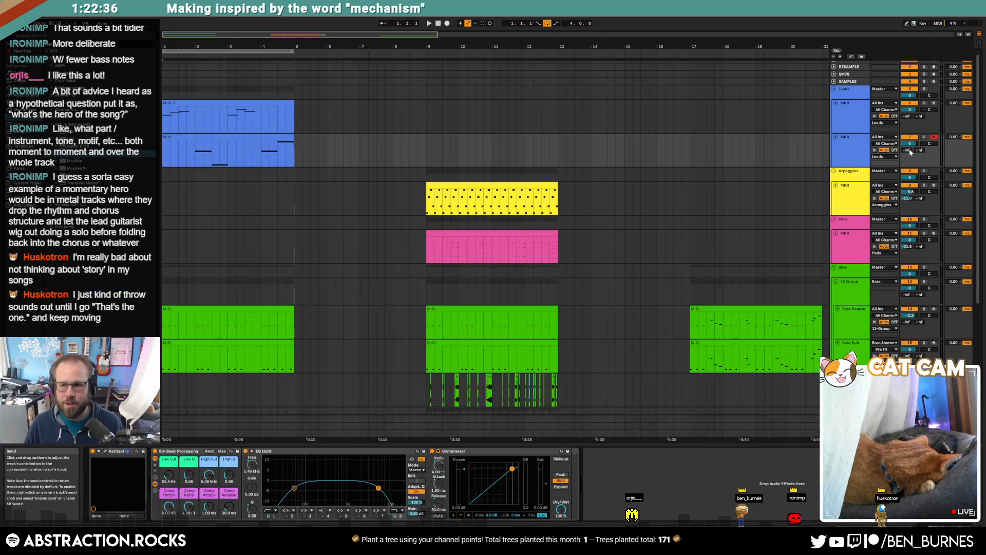
Raise the second lead track's first send to about -14.7 dB and balance both lead tracks' volumes against the playing loop.
left_click_drag(907, 150, 907, 131)
key("space")
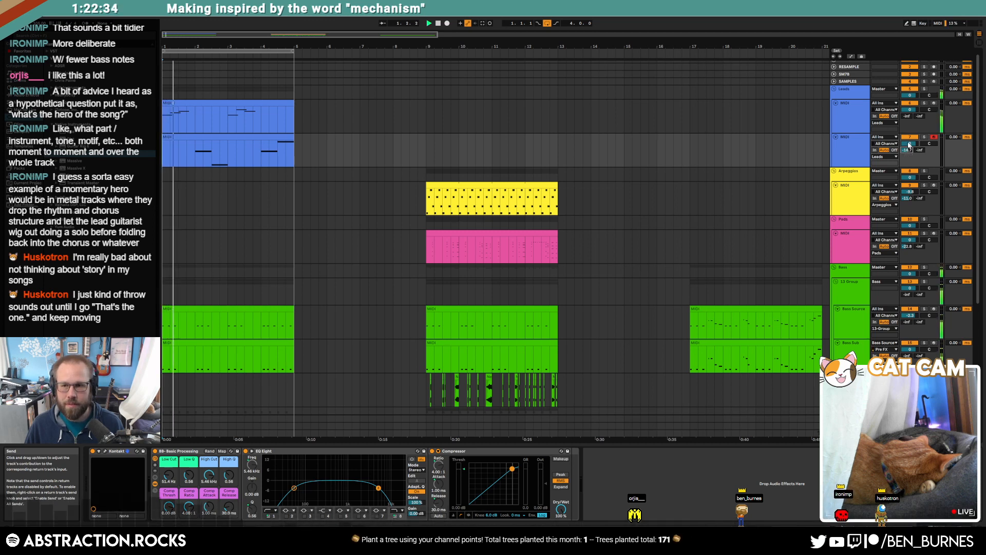
left_click_drag(912, 111, 910, 123)
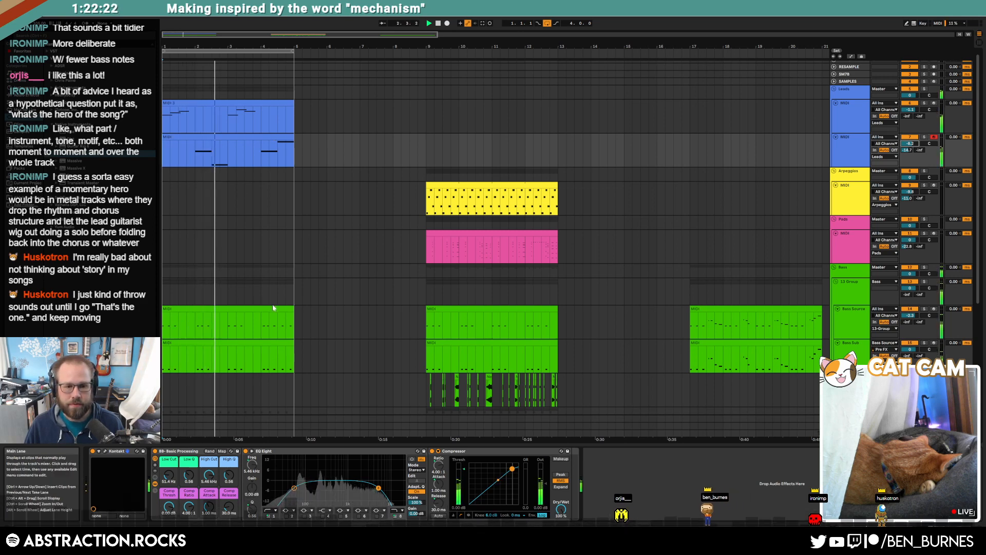
Examine the notes of the opening Bass Source and Bass Sub clips and play back the four-bar section with the leads.
double_click(222, 315)
left_click(426, 437)
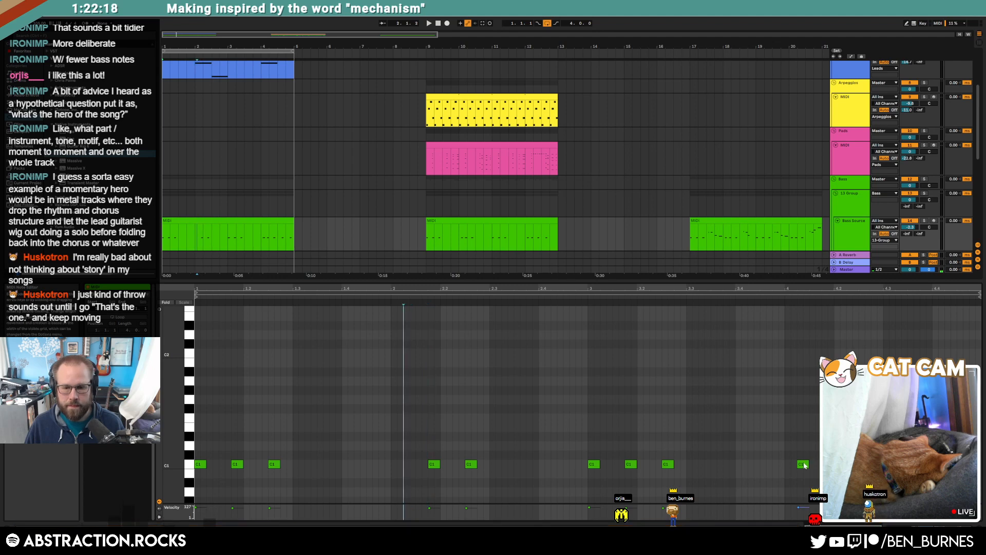
left_click(273, 181)
left_click(280, 270)
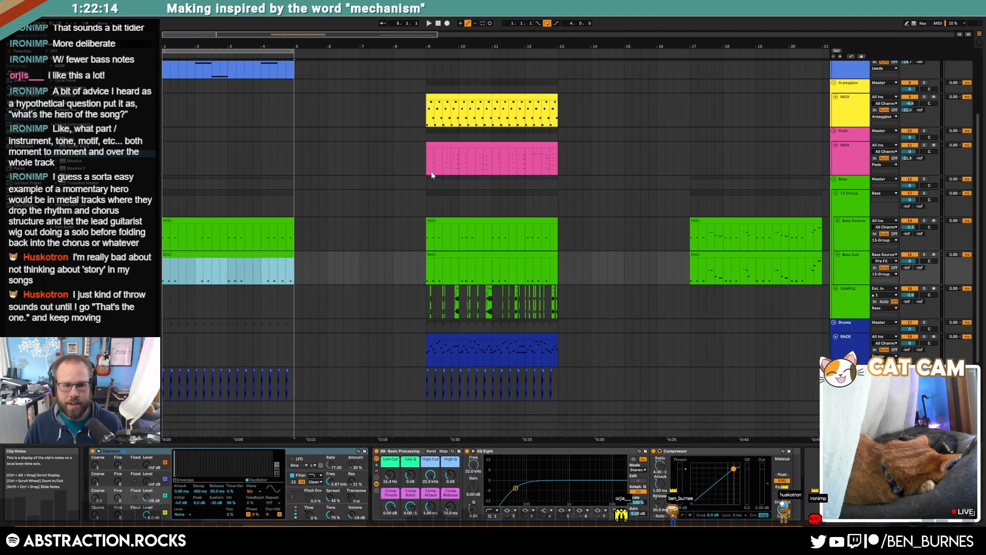
key("shift+Tab")
key("shift+Tab")
scroll(309, 232, "up", 4)
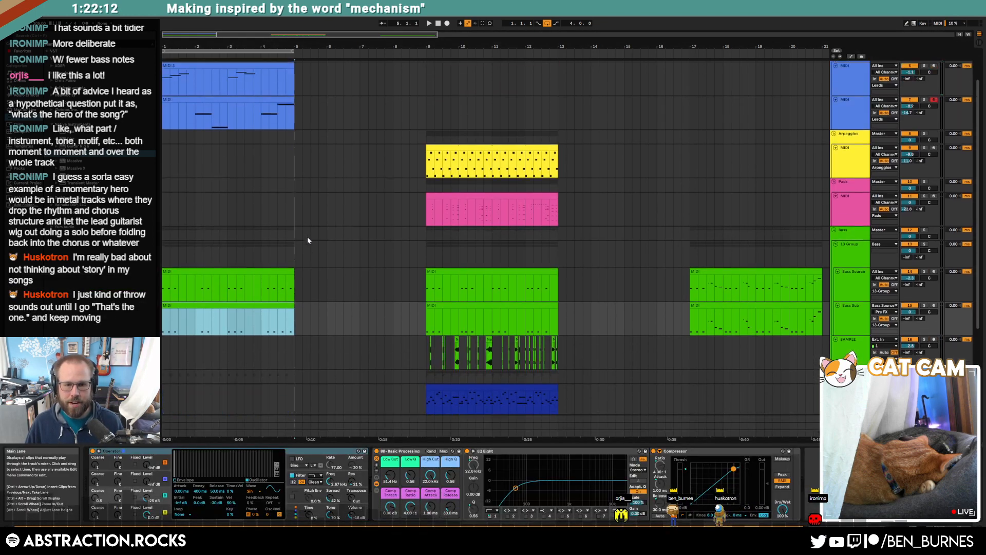
scroll(305, 236, "up", 1)
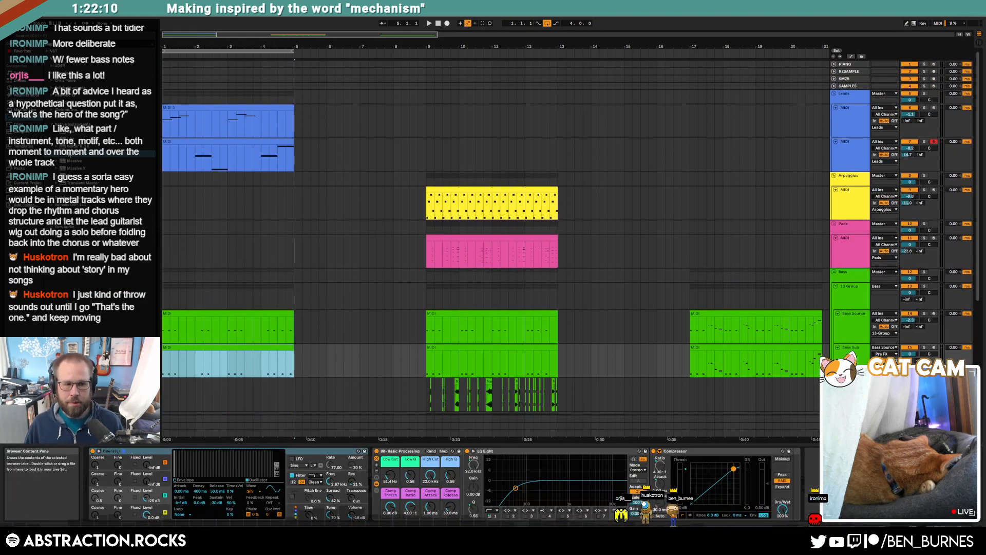
left_click(439, 23)
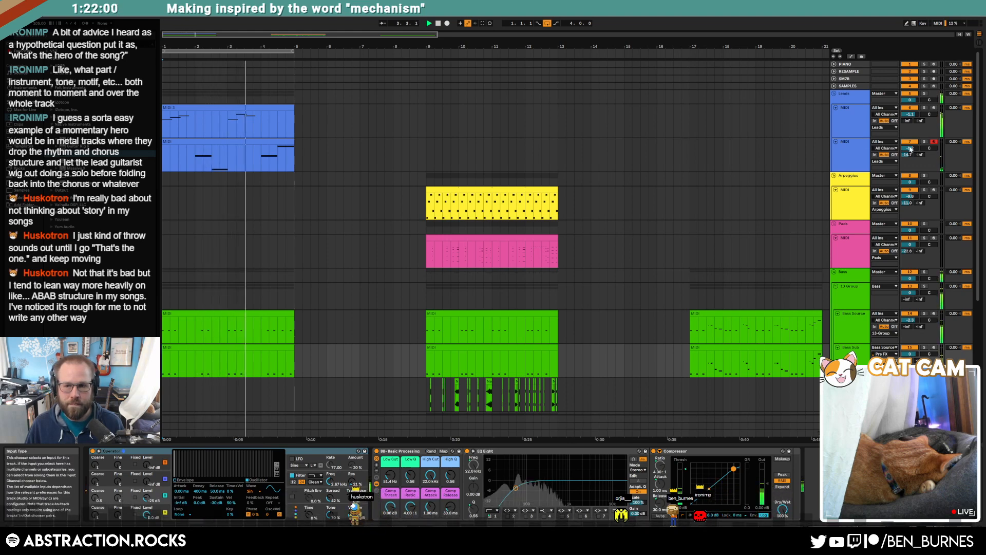
left_click(500, 163)
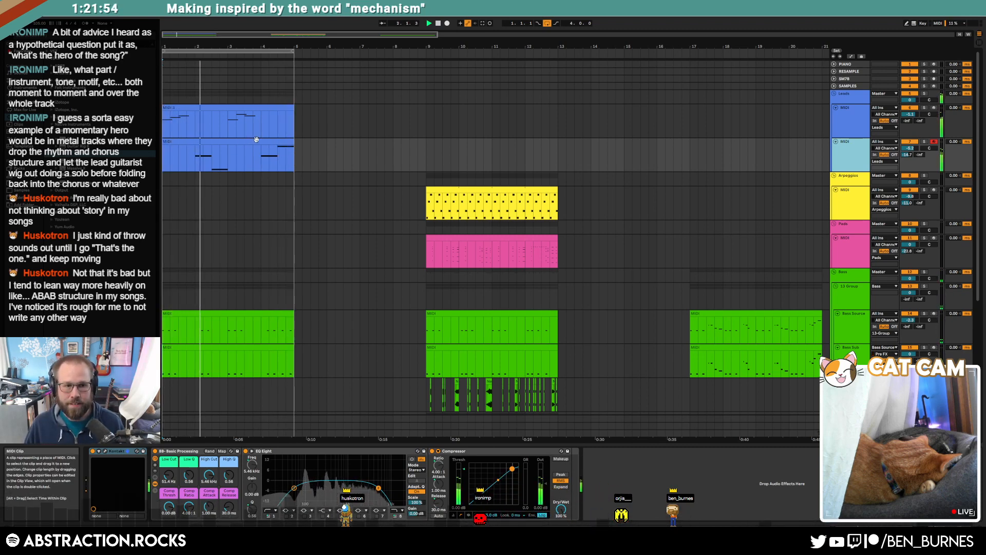
Duplicate the time of the opening four bars on all tracks so the section repeats from bar 5 to bar 9.
left_click(279, 107)
key("space")
key("ctrl+c")
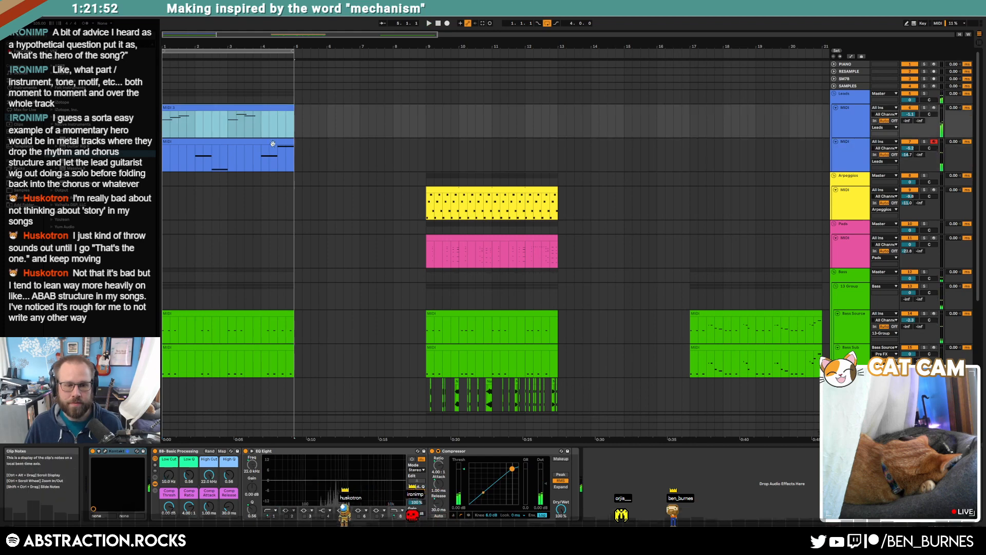
key("ctrl+shift+d")
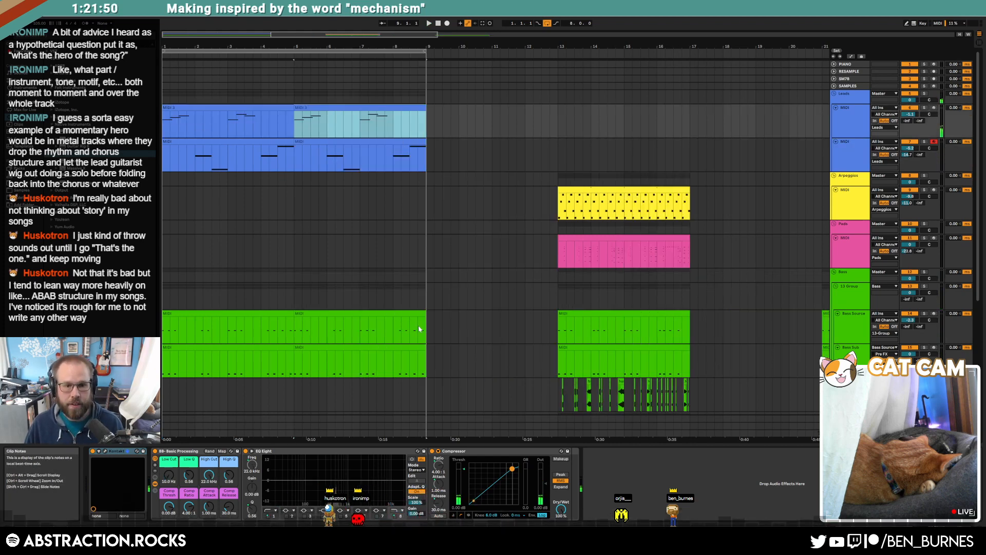
Delete the last bar before bar 9 from the Bass Source and Bass Sub clips.
left_click_drag(440, 329, 396, 361)
key("Delete")
scroll(441, 339, "down", 2)
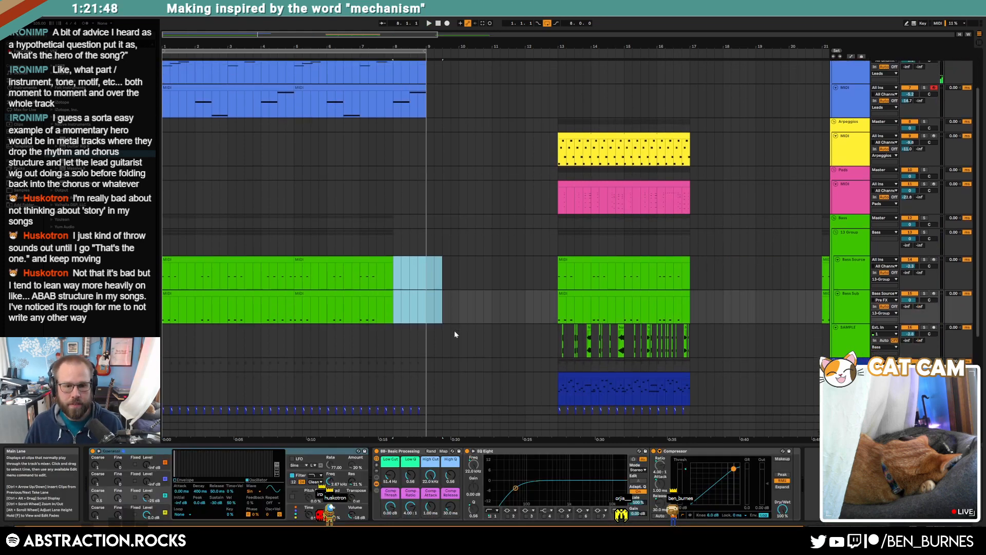
left_click(451, 343)
scroll(440, 319, "up", 2)
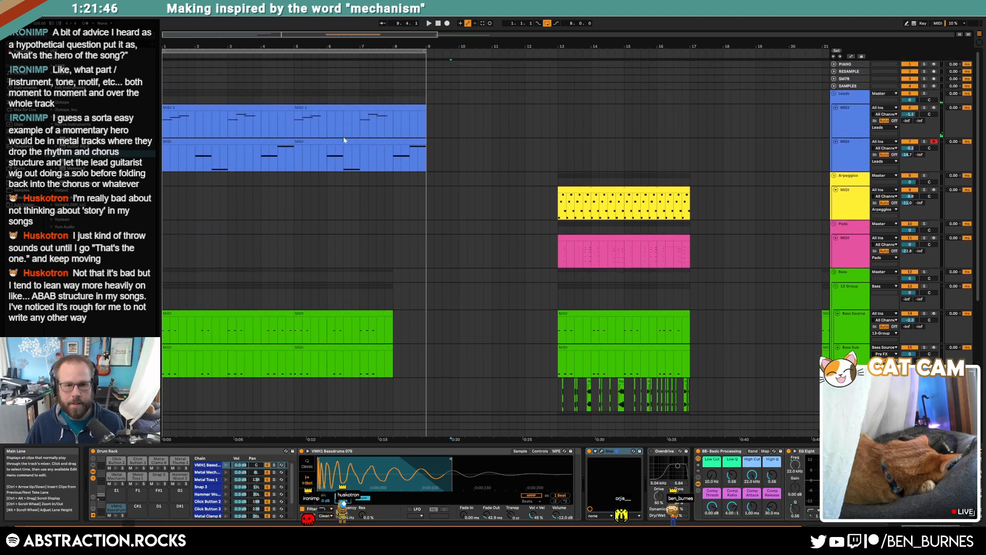
Record a two-bar part on the Arpeggios MIDI track from bar 5 and repeat it up to bar 9.
left_click(301, 203)
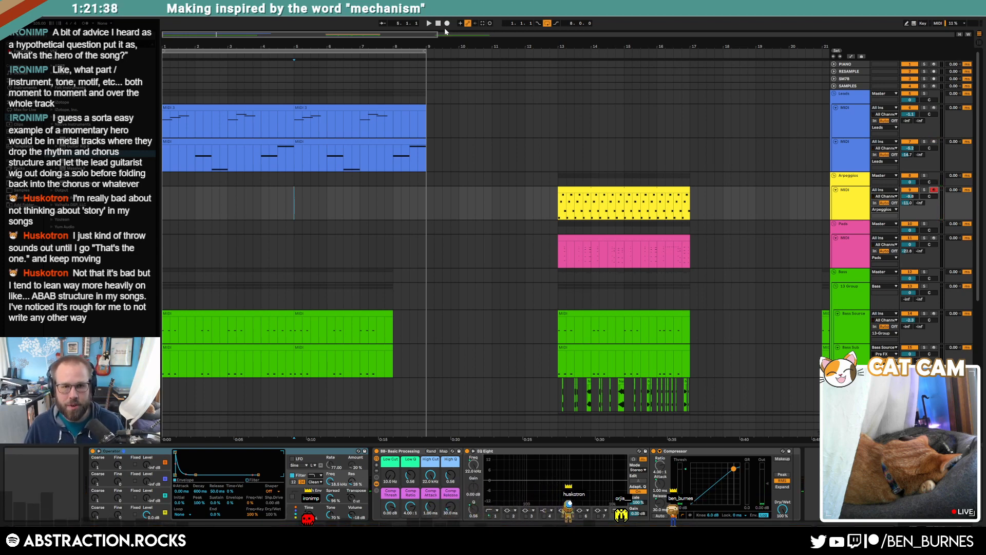
left_click(446, 24)
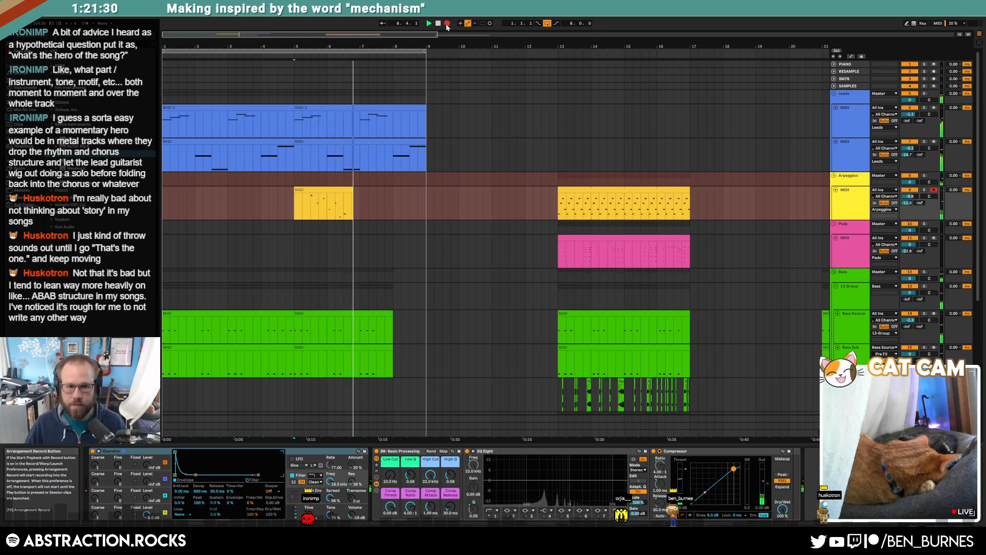
left_click(447, 24)
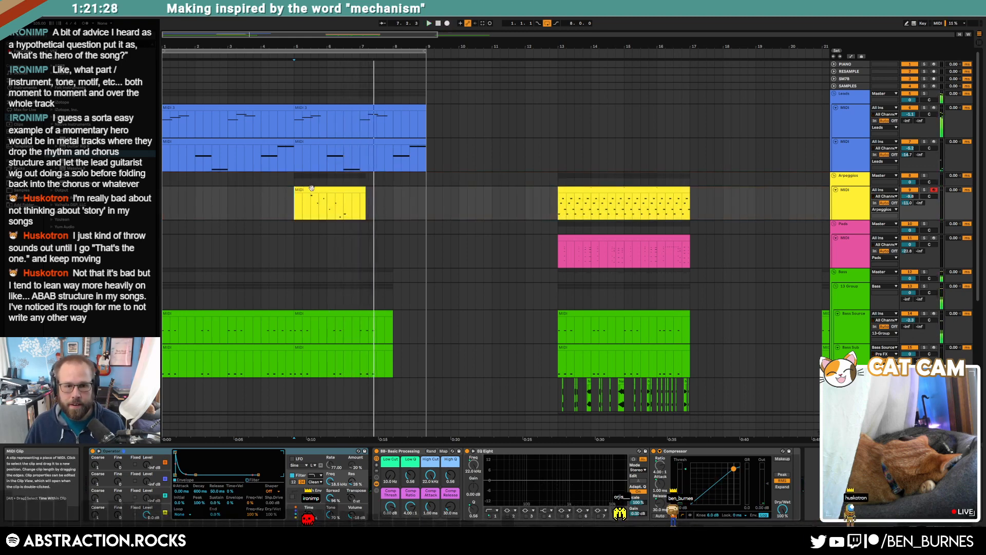
left_click_drag(362, 190, 388, 195)
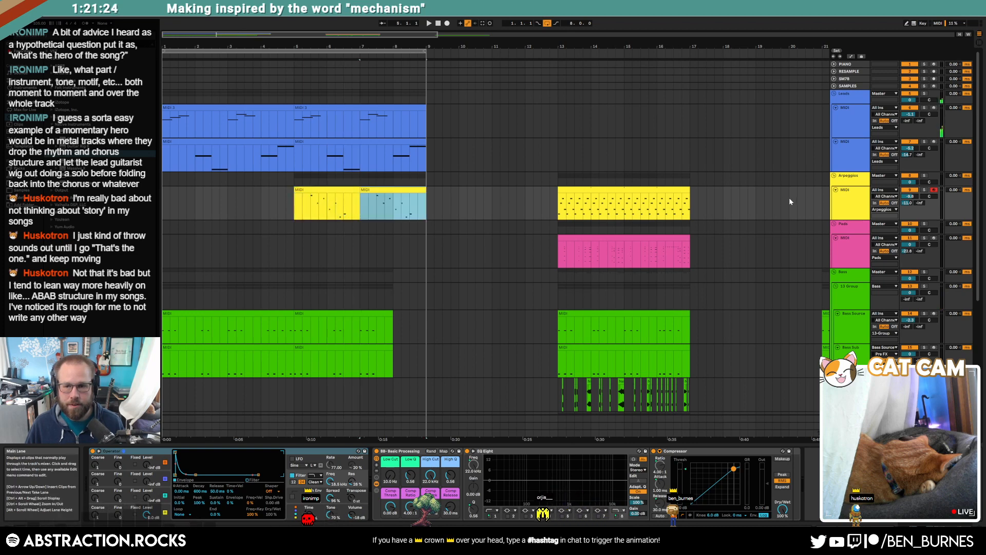
Add a second MIDI track to the Arpeggios group, unfold it and move both newly recorded clips onto it.
key("ctrl+shift+t")
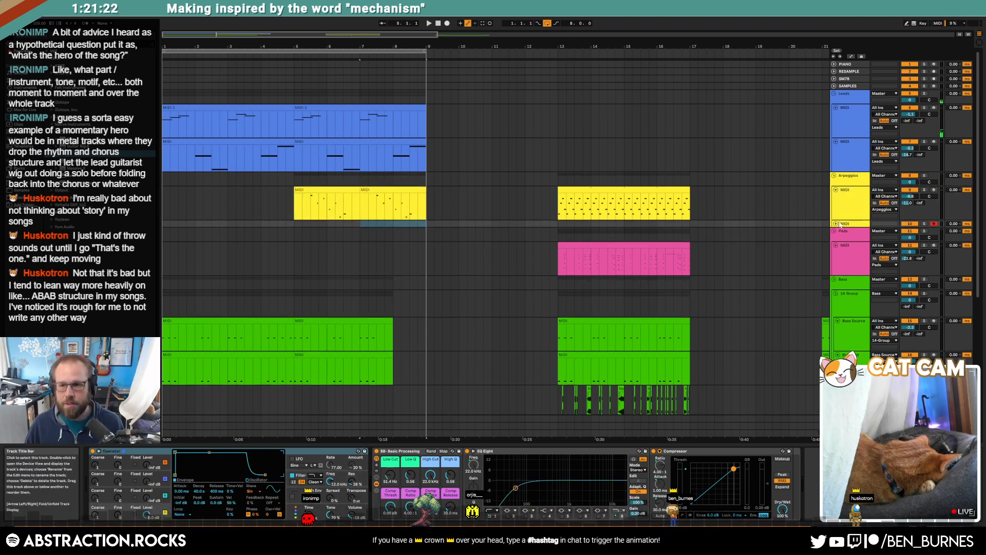
left_click(836, 223)
left_click_drag(430, 214, 291, 249)
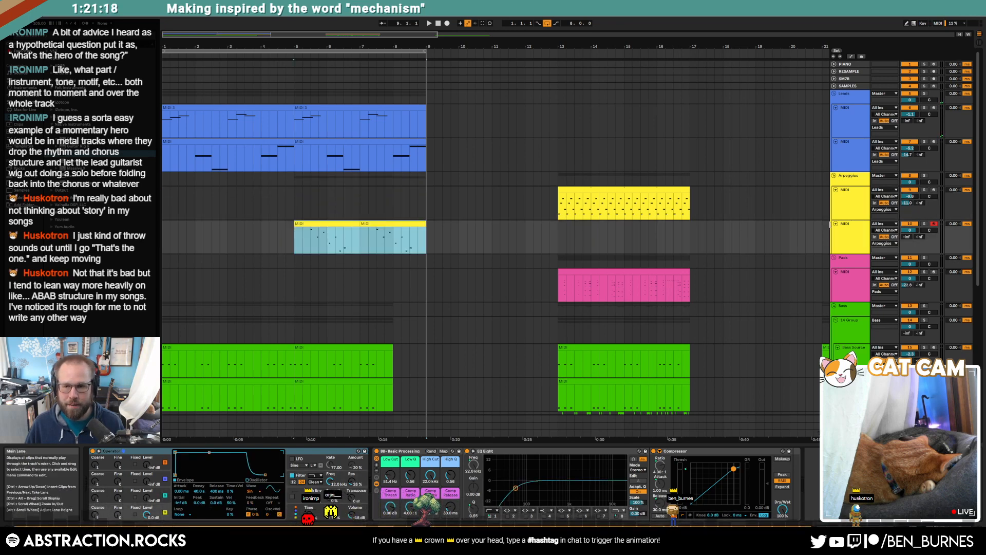
Set a 3.11 s decay on the new track's Operator envelope, raise its sends and play from just before bar 5.
left_click(849, 226)
left_click_drag(209, 452, 200, 475)
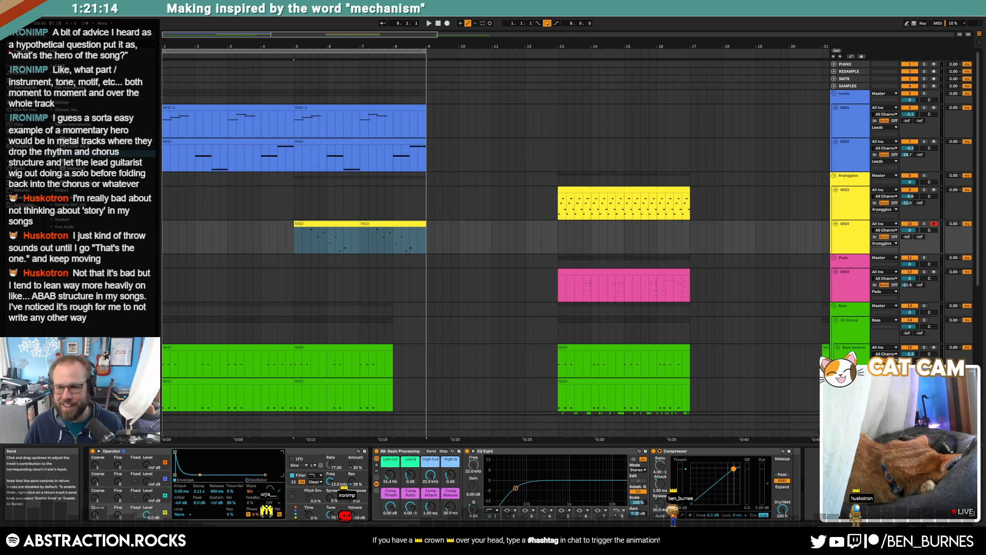
left_click(287, 238)
key("space")
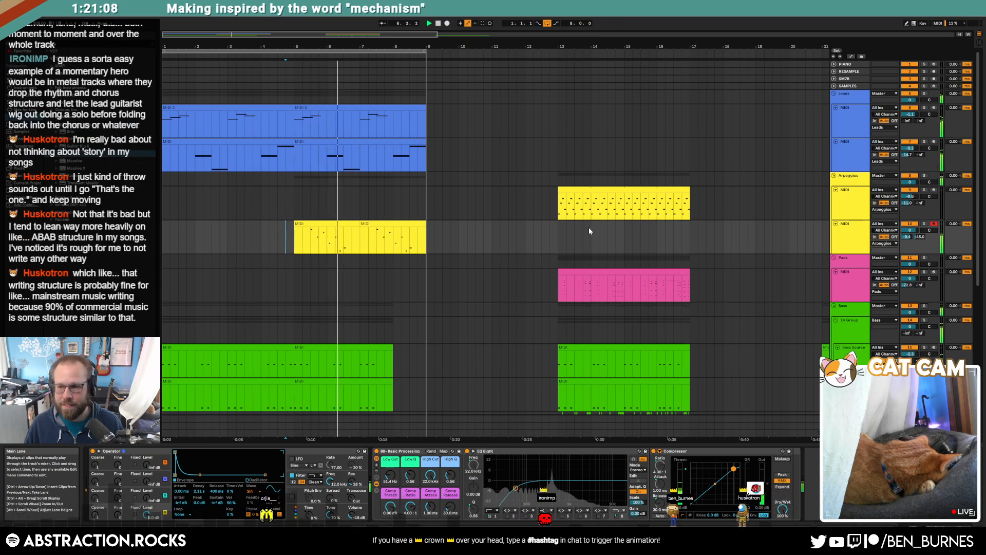
key("space")
Open the first recorded arpeggio clip's notes on the new track and align them with the grid.
left_click(321, 225)
double_click(321, 224)
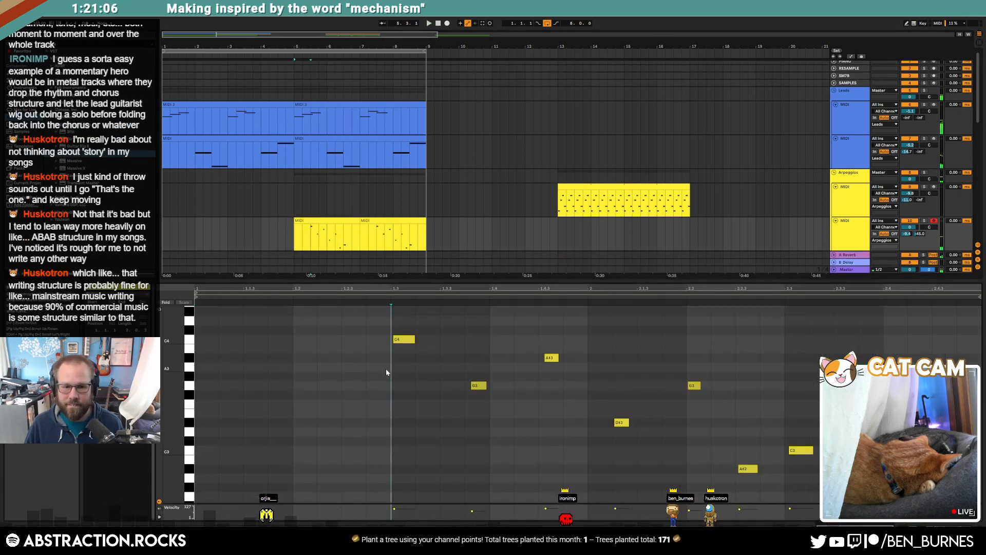
left_click(479, 385)
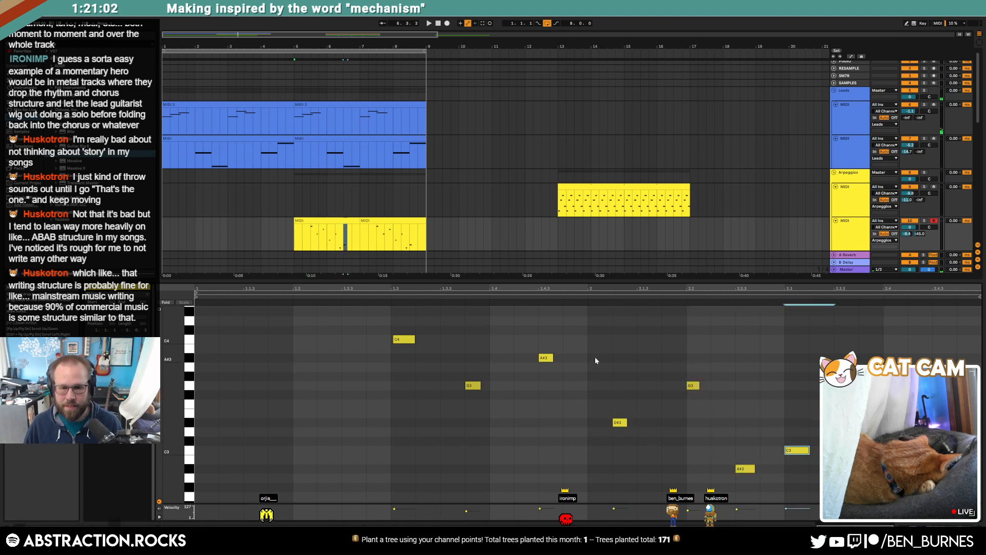
left_click(339, 221)
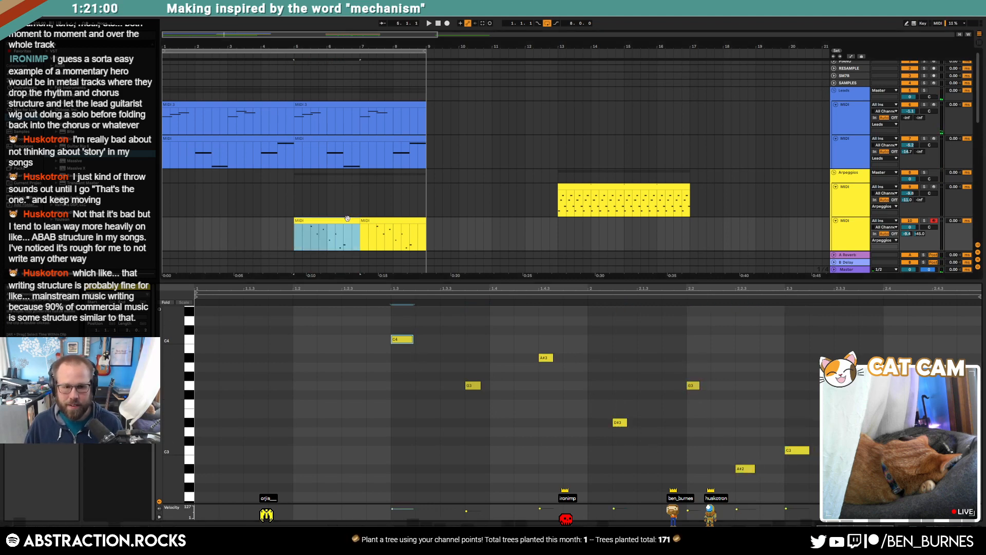
key("shift+Tab")
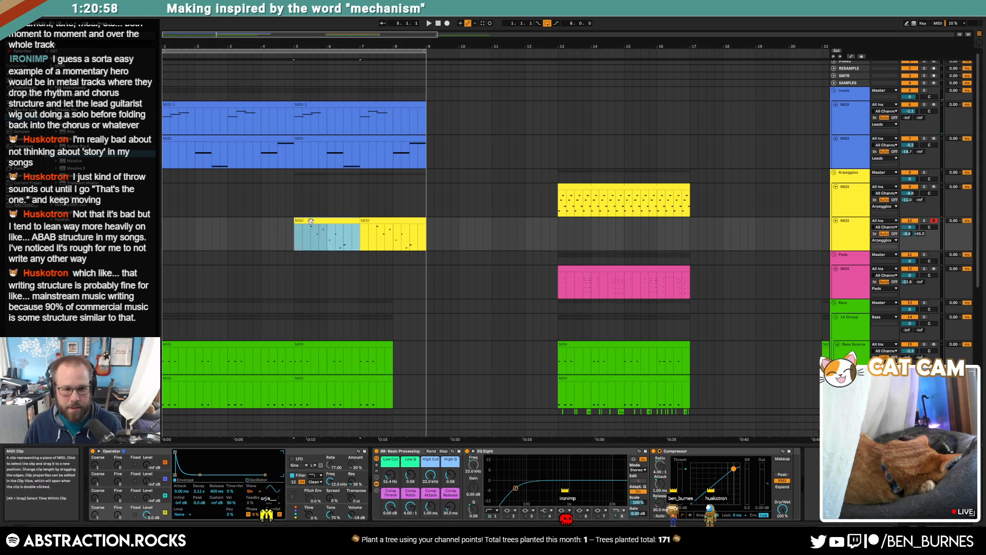
double_click(298, 238)
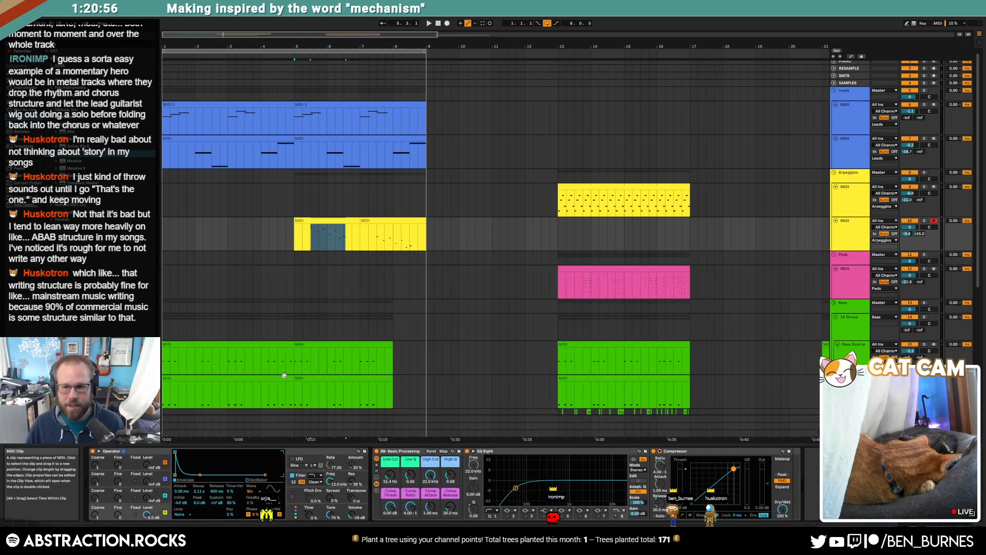
Raise the first send on the second Arpeggios track and set its Operator's spread to 84 %.
key("shift+Tab")
left_click_drag(907, 237, 907, 228)
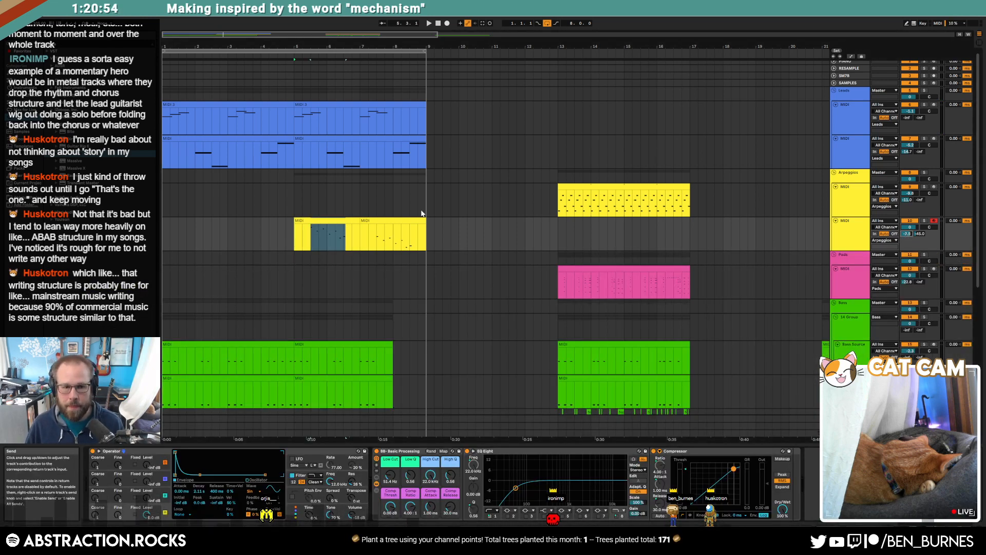
left_click(326, 241)
left_click_drag(330, 498, 330, 482)
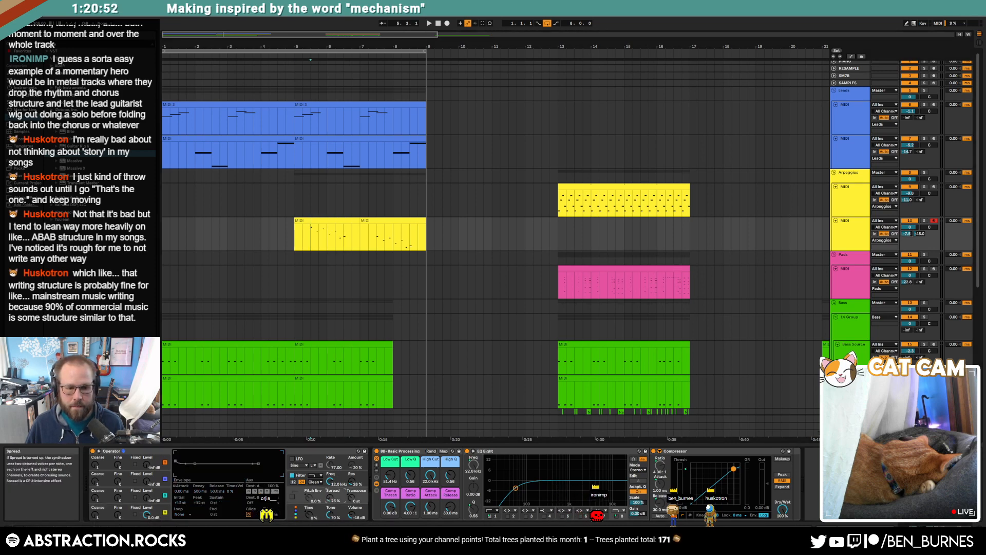
Lower the filter frequency in the second Arpeggios track's Operator and listen to the result.
left_click(110, 509)
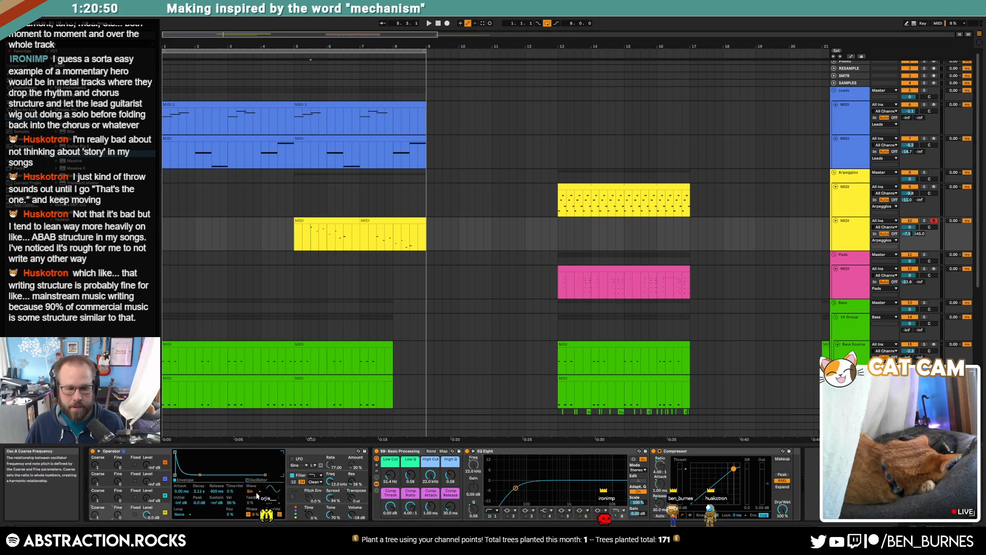
left_click(252, 491)
mouse_move(335, 484)
left_mouse_down()
mouse_move(335, 514)
mouse_move(331, 474)
left_mouse_up()
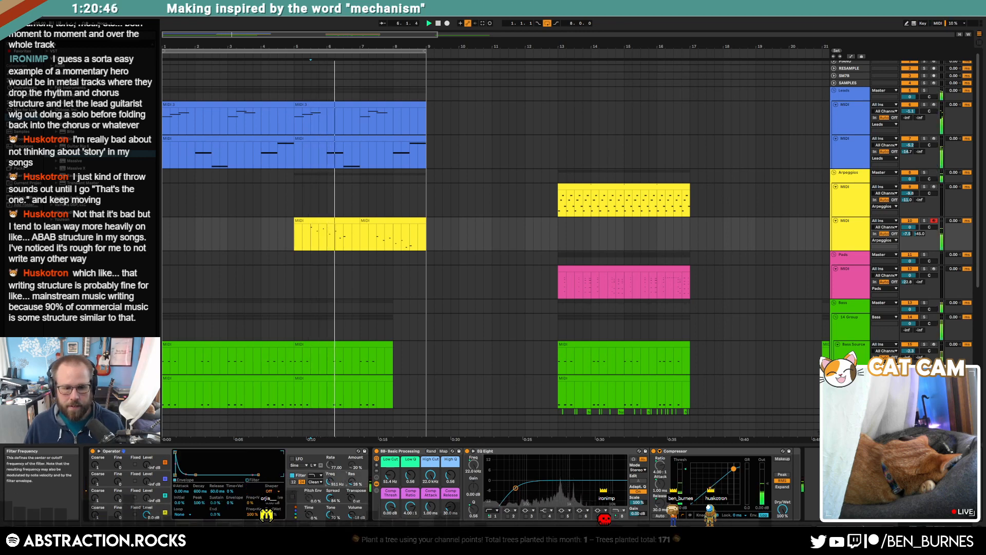
key("space")
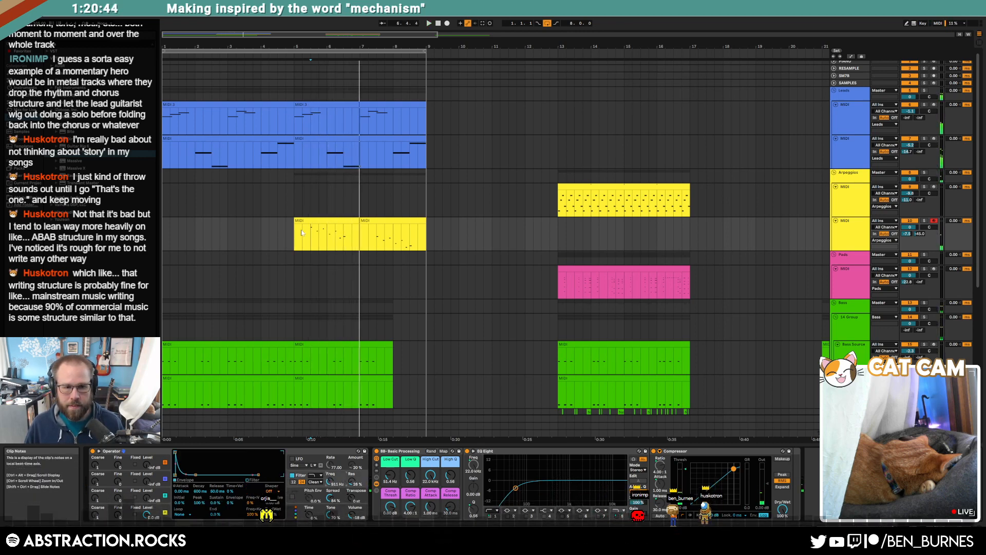
Return the playback position to bar 5 and look at the notes of the upper lead clip there.
left_click(295, 59)
key("space")
double_click(312, 111)
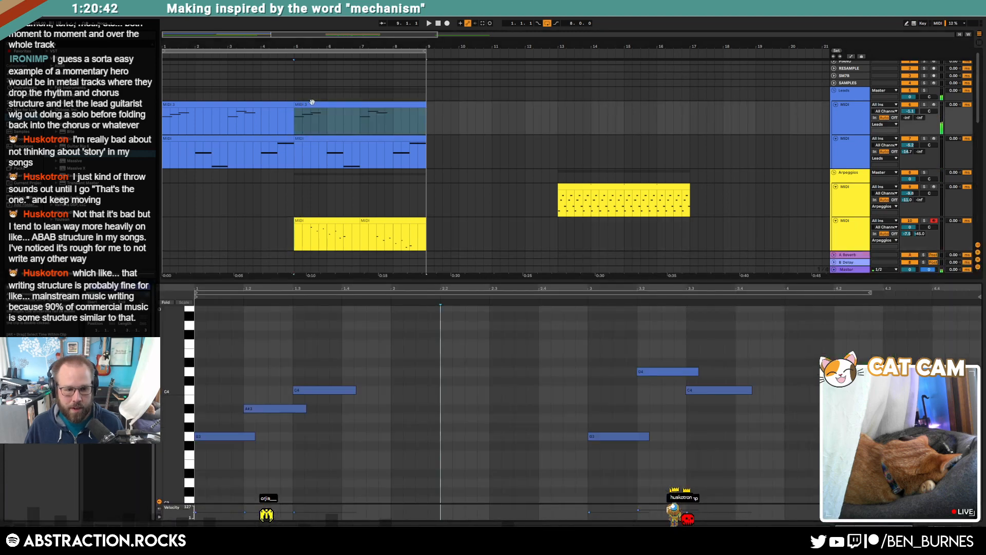
key("shift+Tab")
Transpose all notes of the arpeggio clip at bar 5 up seven semitones.
double_click(316, 219)
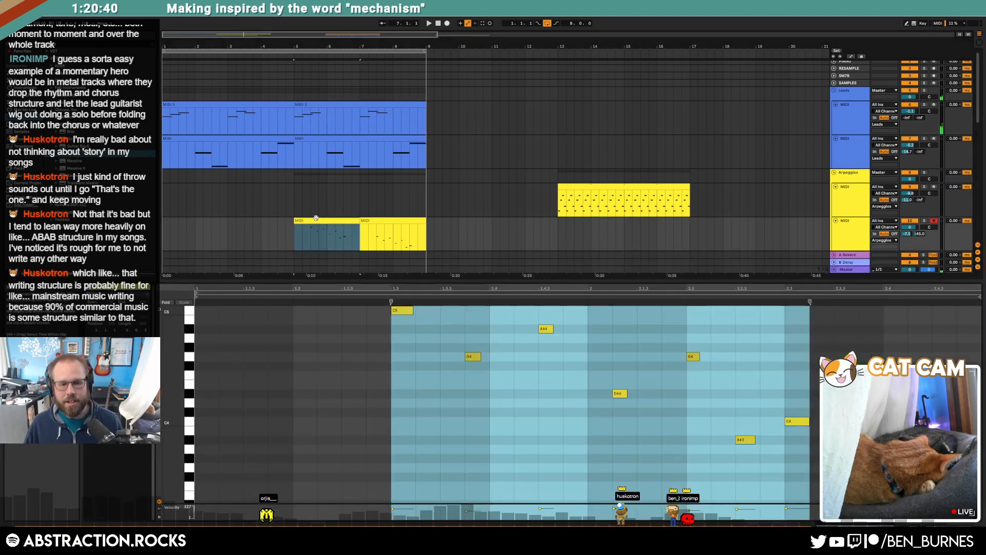
scroll(408, 363, "up", 3)
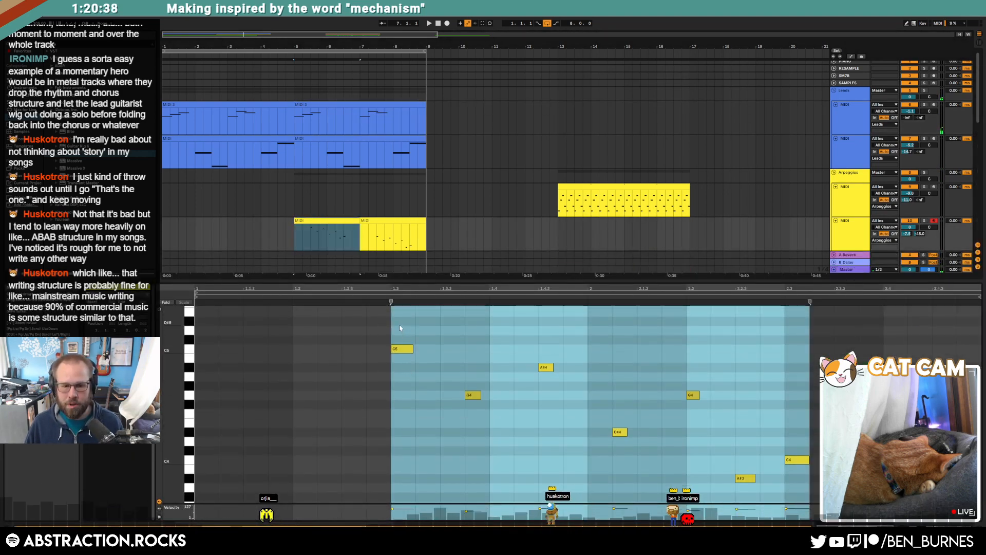
left_click_drag(399, 325, 827, 503)
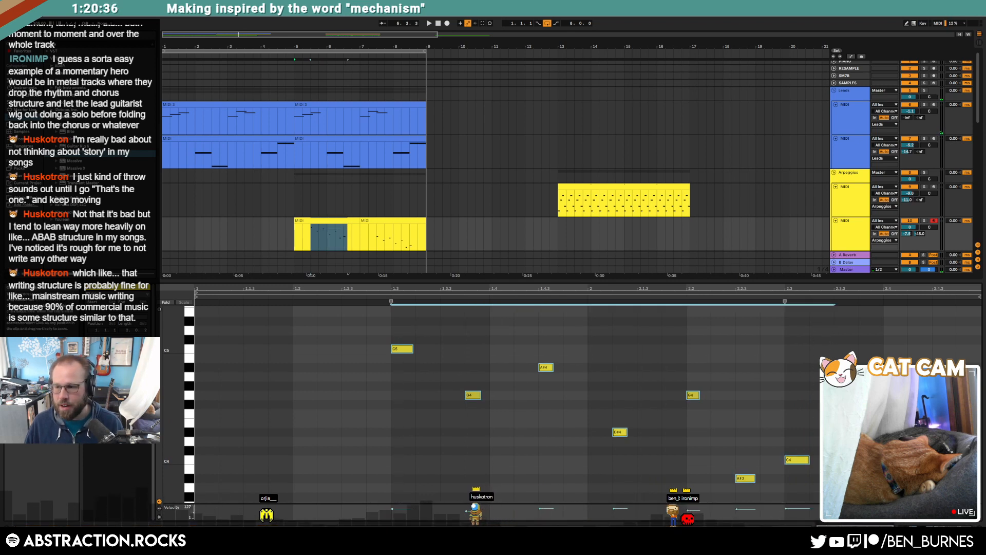
key("Up")
key("Up")
key("Up")
key("Up")
key("Up")
key("Up")
key("Up")
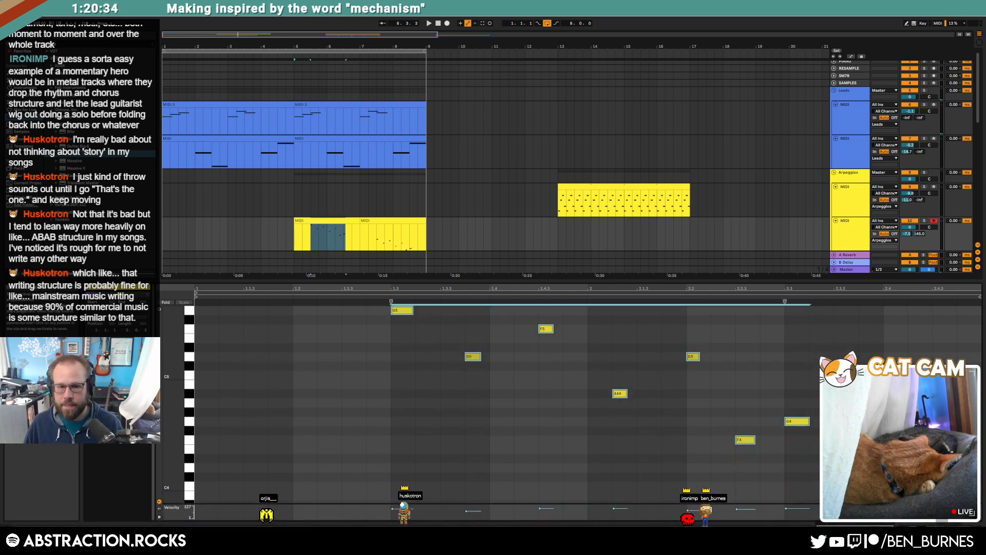
Match the arpeggio clip at bar 7 to the transposed first clip and raise its last two notes an octave.
key("space")
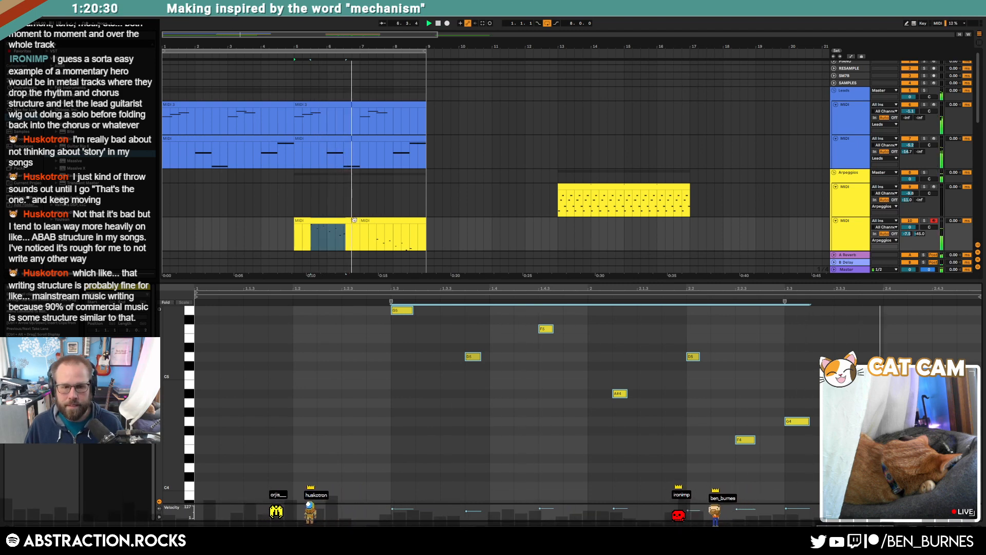
left_click(354, 219)
left_click(386, 220)
key("shift+Tab")
left_click(411, 223)
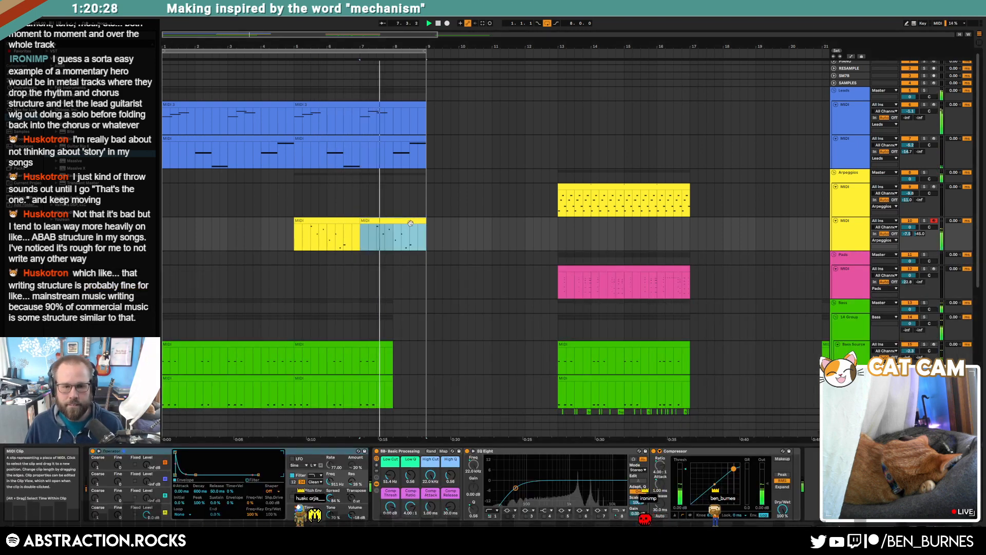
double_click(411, 223)
left_click_drag(712, 452, 859, 406)
key("shift+Up")
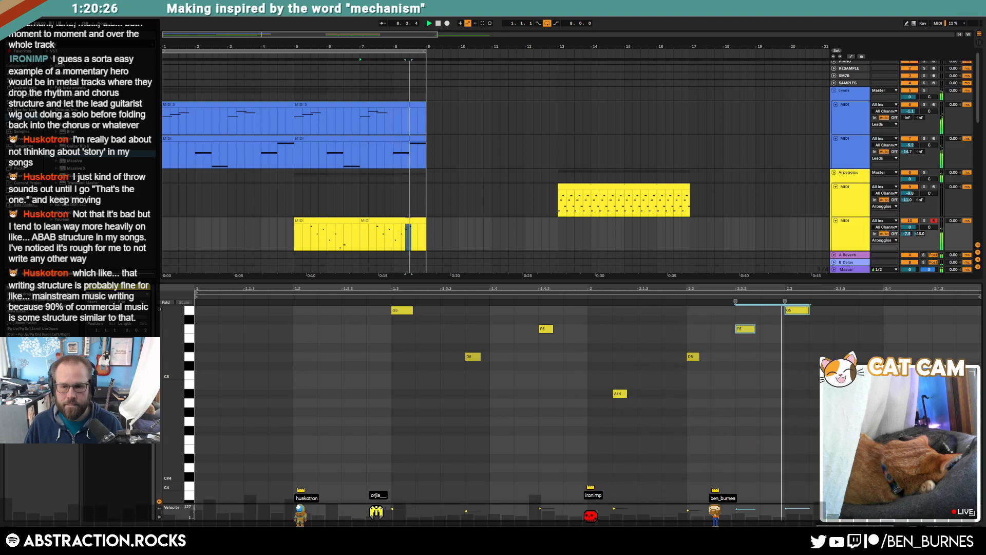
key("shift+Tab")
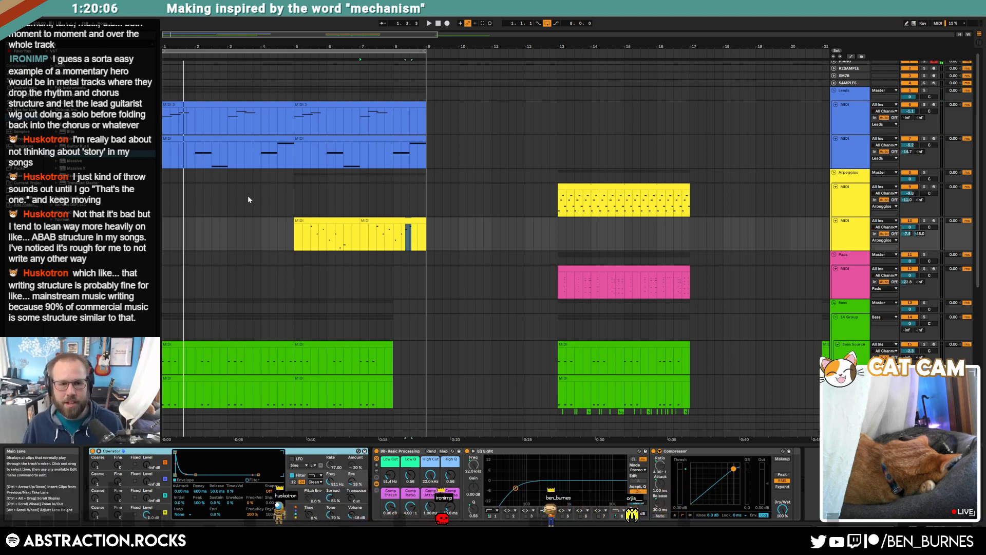
Create an empty one-bar MIDI clip at bar 5 on the Drums group's RACK track.
scroll(431, 300, "down", 5)
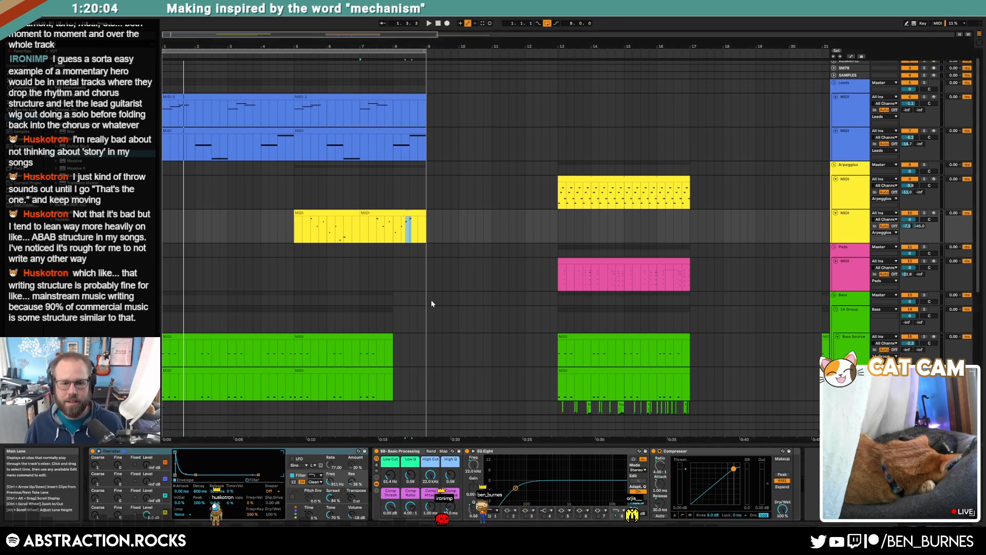
scroll(406, 267, "down", 3)
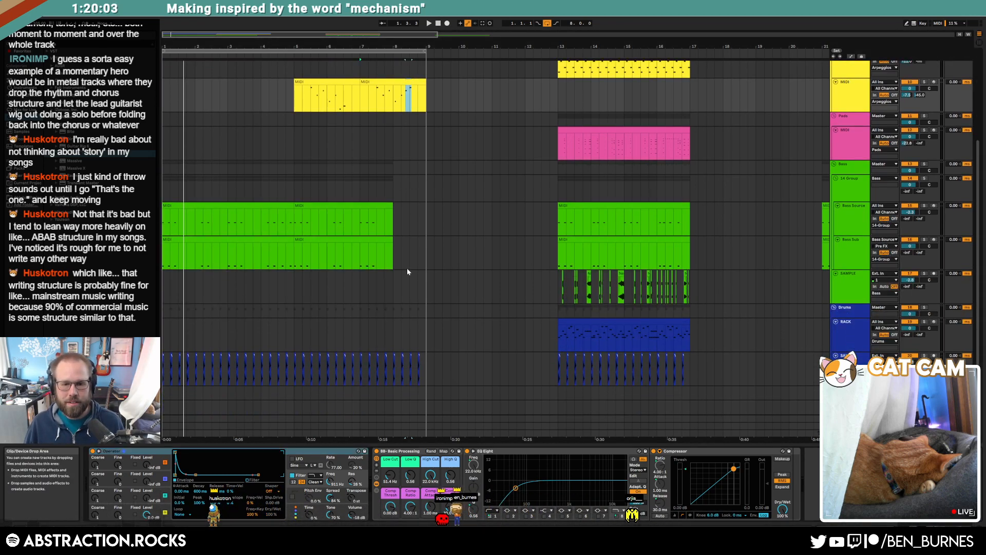
left_click(589, 324)
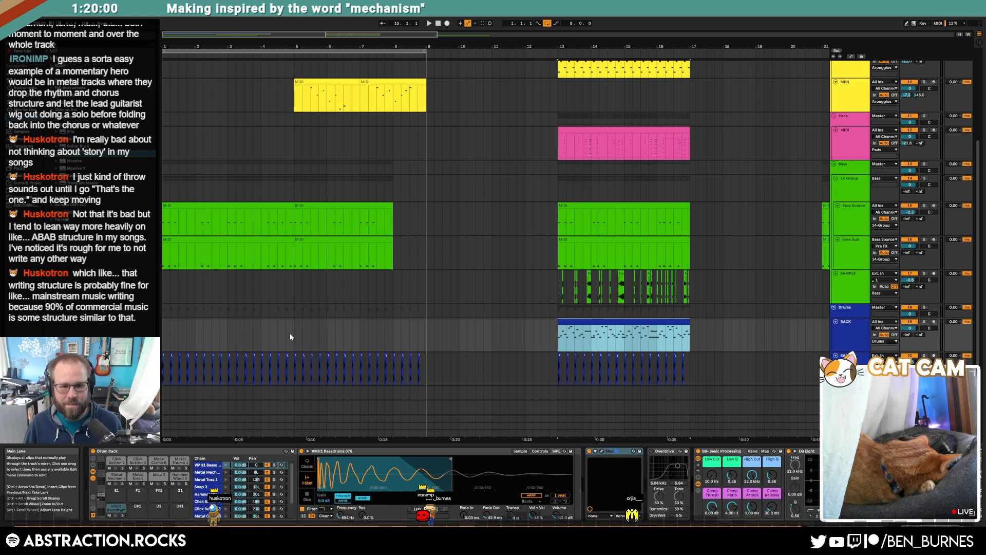
left_click_drag(295, 334, 303, 335)
key("ctrl+shift+m")
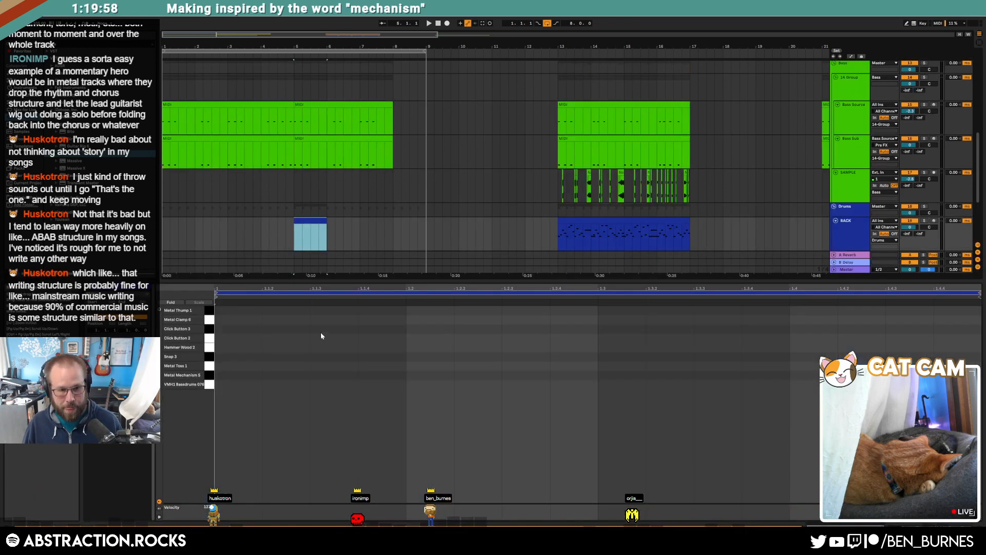
Add an offbeat note in the first beat of the new drum clip and place it on Metal Mechanism 5.
double_click(320, 355)
key("space")
key("space")
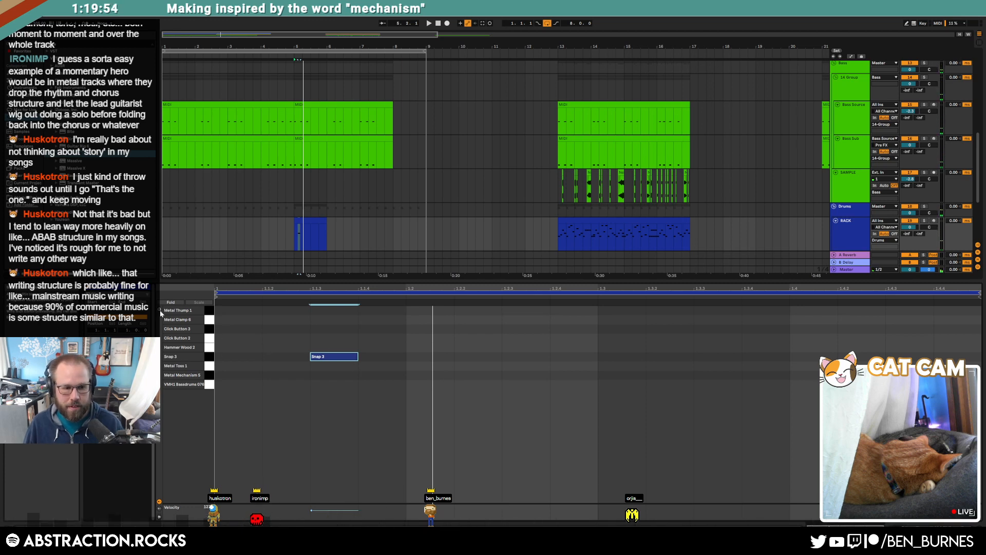
key("Down")
key("Down")
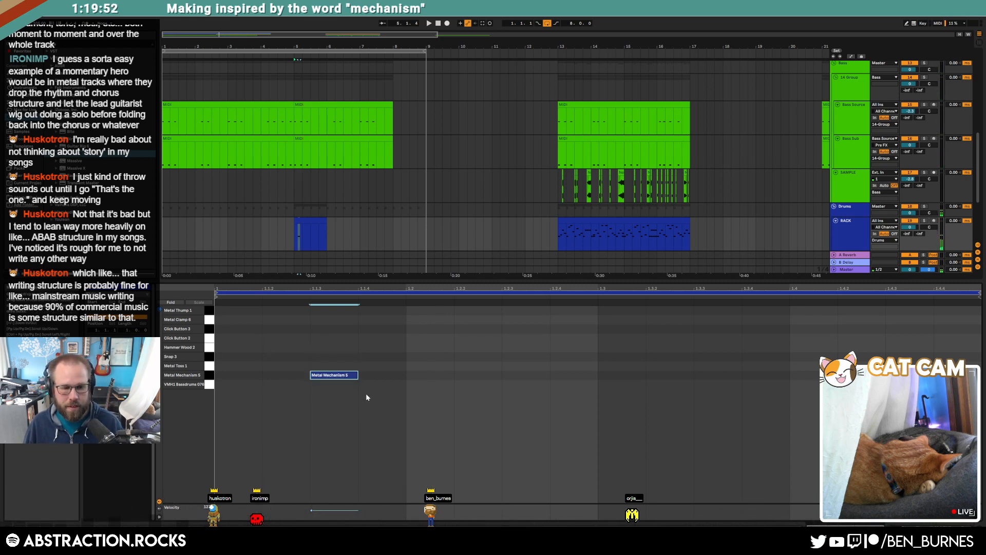
Repeat the Metal Mechanism 5 hit on every beat of the bar and extend the drum clip to bar 9.
left_click_drag(402, 358, 185, 412)
key("ctrl+d")
key("ctrl+d")
key("ctrl+d")
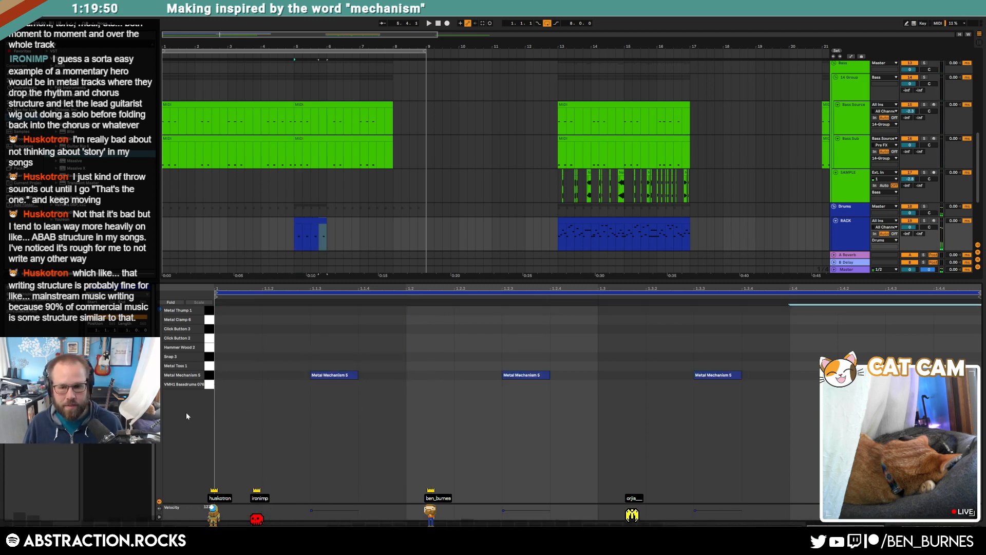
key("space")
left_click_drag(326, 231, 425, 222)
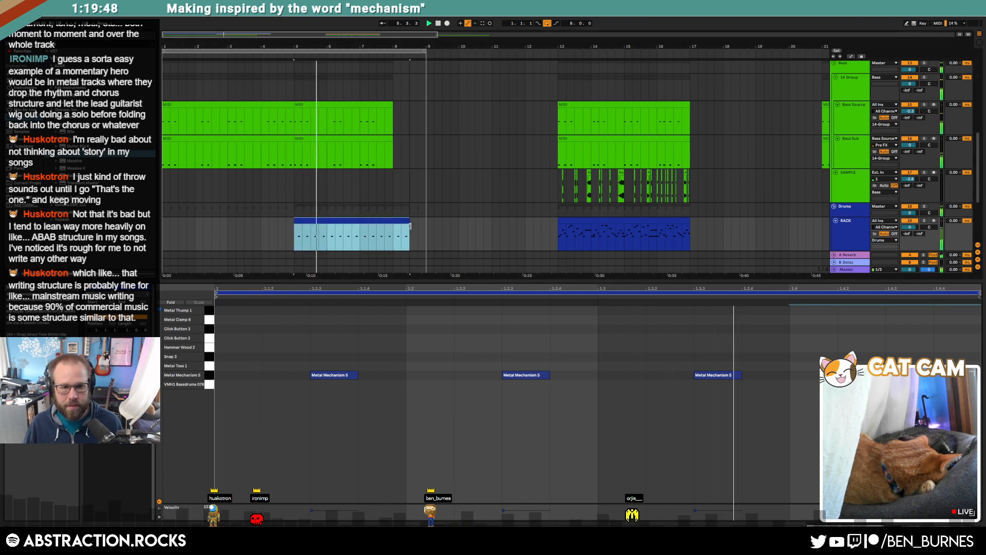
Add two Snap 3 notes on the second and fourth sixteenths of the drum clip's last beat.
left_click(940, 356)
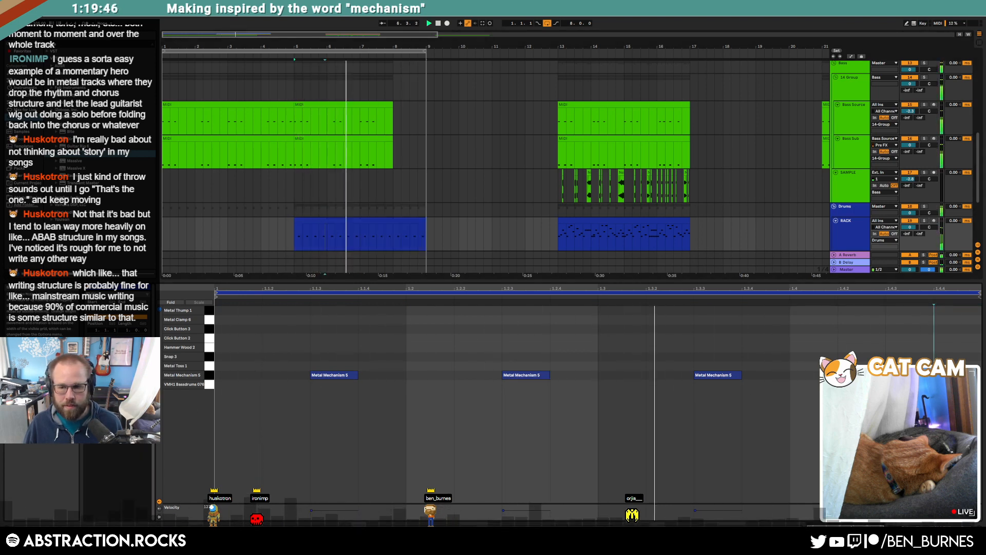
double_click(943, 356)
double_click(839, 355)
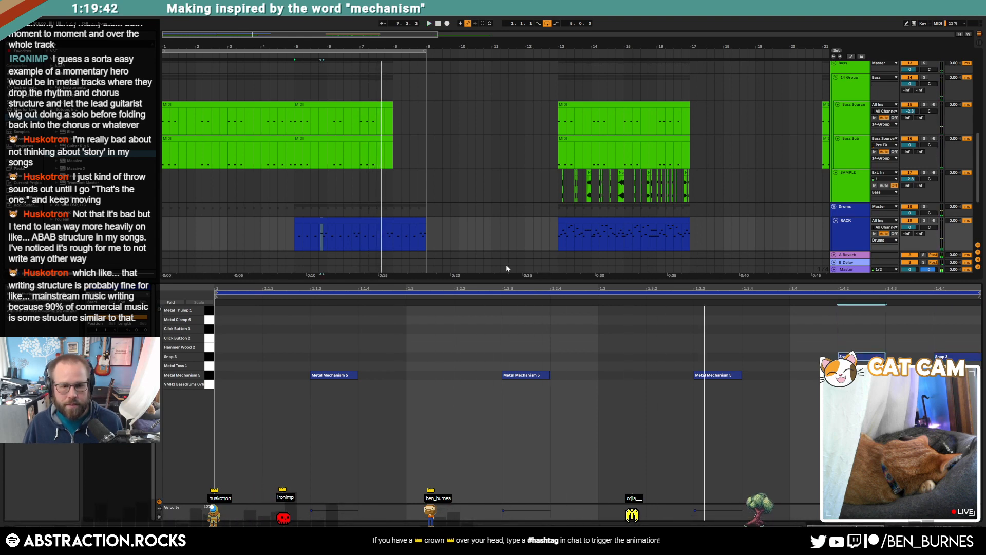
Consolidate the drum clip's first two bars, from bar 5 to bar 7, and open the resulting clip's notes.
key("shift+Tab")
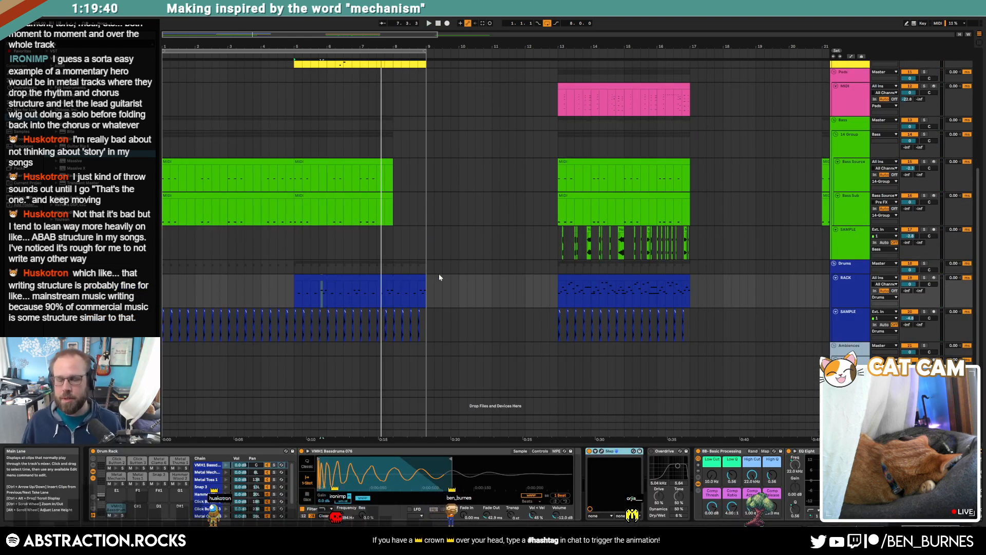
left_click(334, 296)
left_click_drag(334, 296, 354, 294)
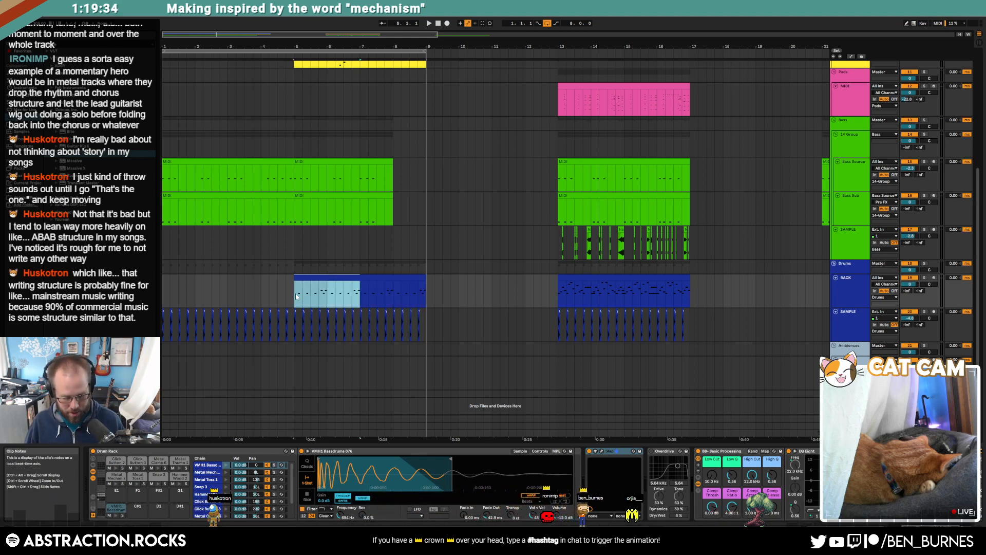
double_click(316, 278)
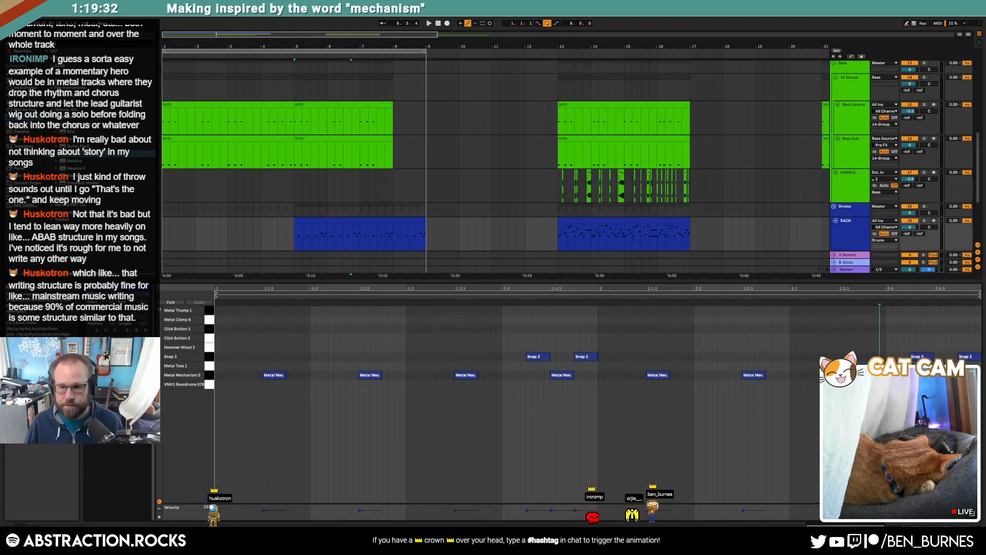
Move the first Snap 3 note to Click Button 2 on beat 4 and turn on note preview.
left_click(354, 234)
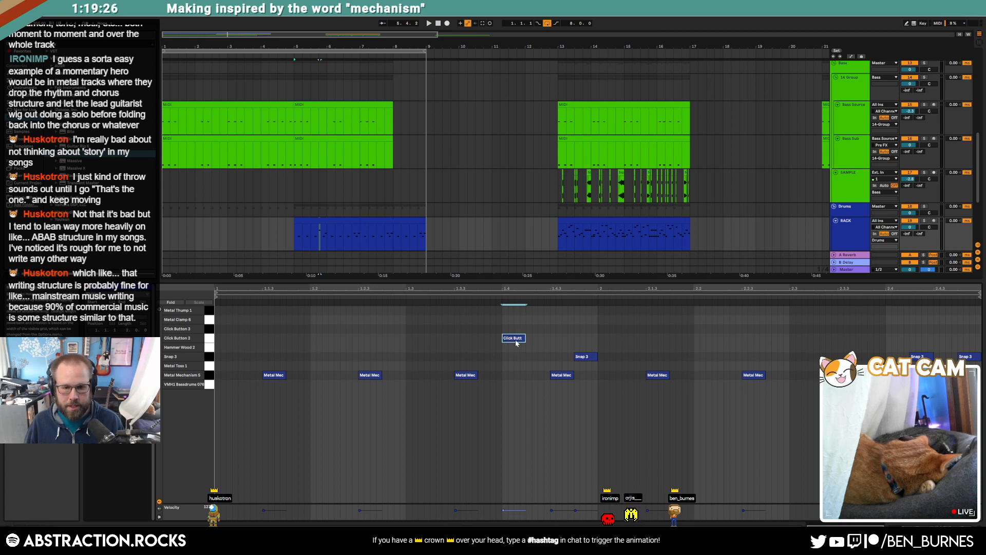
left_click(159, 309)
left_click(513, 339)
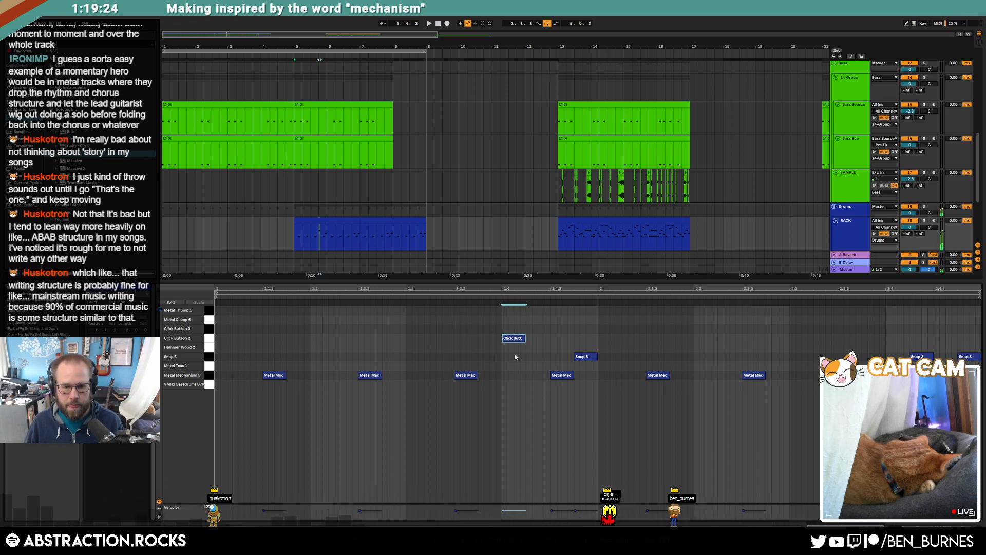
Copy the Click Button 2 note to the clip's start and repeat it on every beat across both bars.
left_click_drag(509, 338, 233, 340)
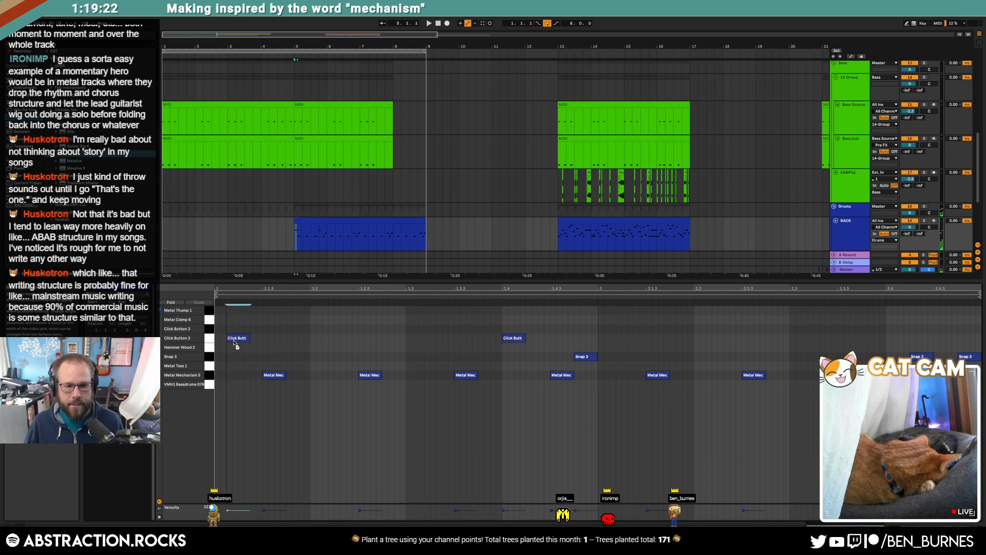
left_click(227, 346)
key("ctrl+d")
key("ctrl+d")
key("ctrl+d")
key("ctrl+d")
key("ctrl+d")
key("ctrl+d")
key("ctrl+d")
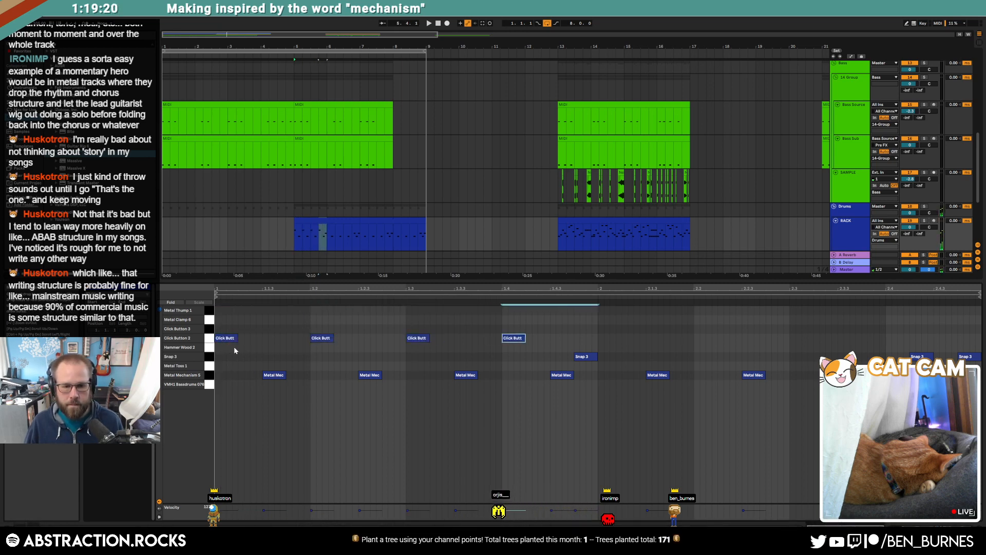
Play the drum pattern from bar 5 with its Click Button 2 notes, and reopen the drum clip's notes.
key("space")
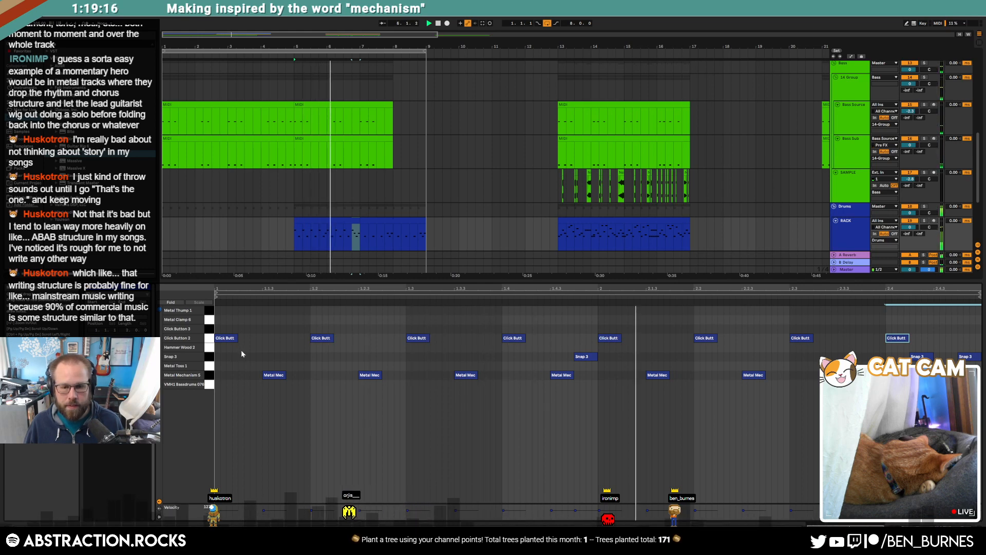
key("space")
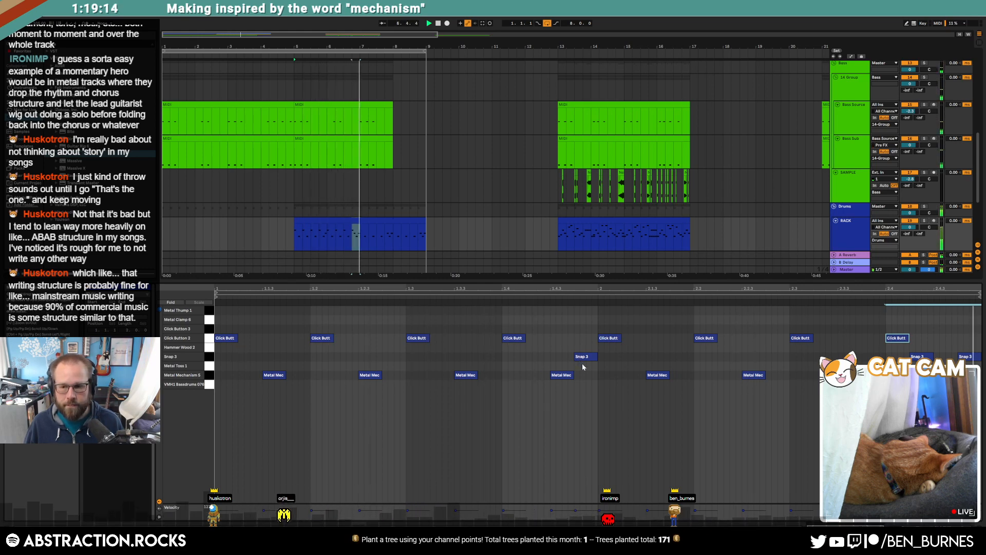
key("shift+Tab")
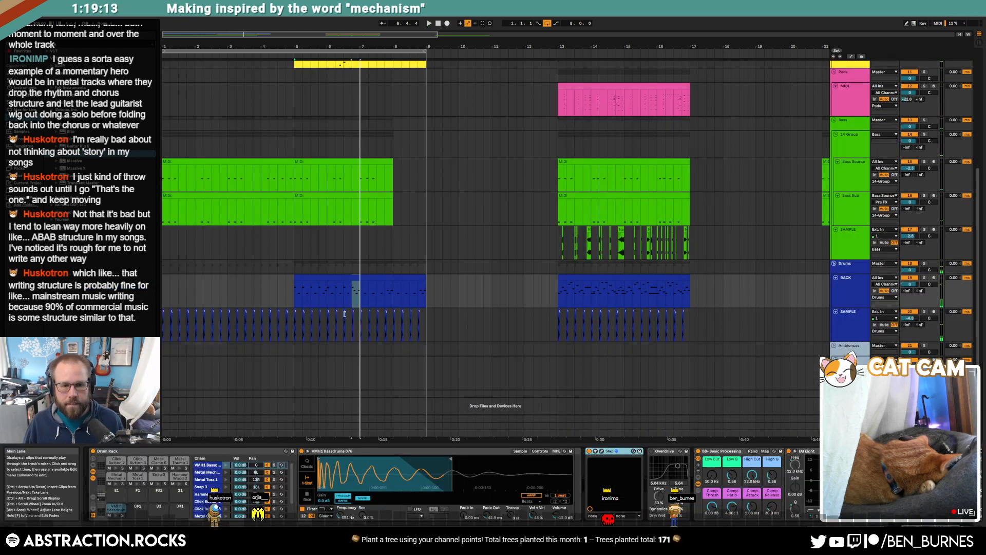
left_click(351, 278)
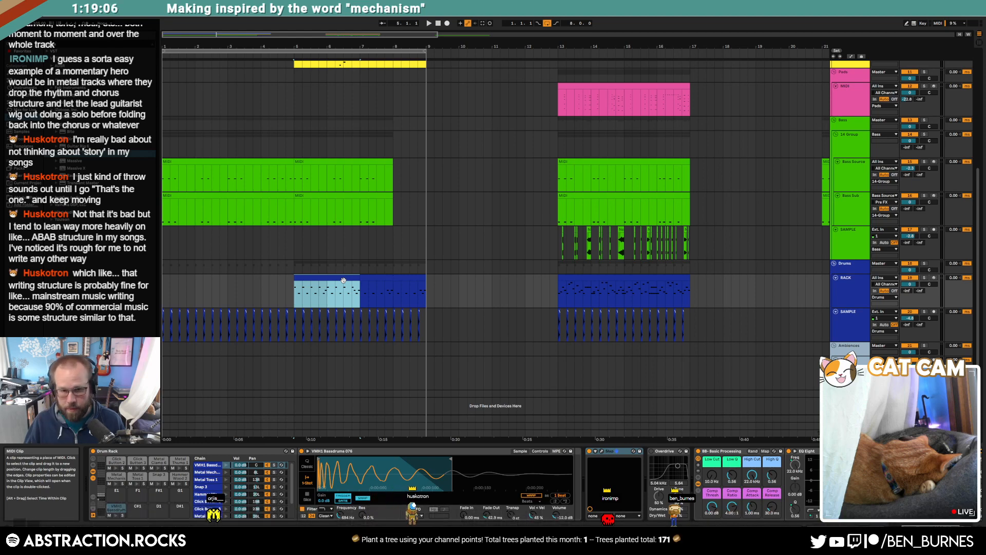
double_click(341, 278)
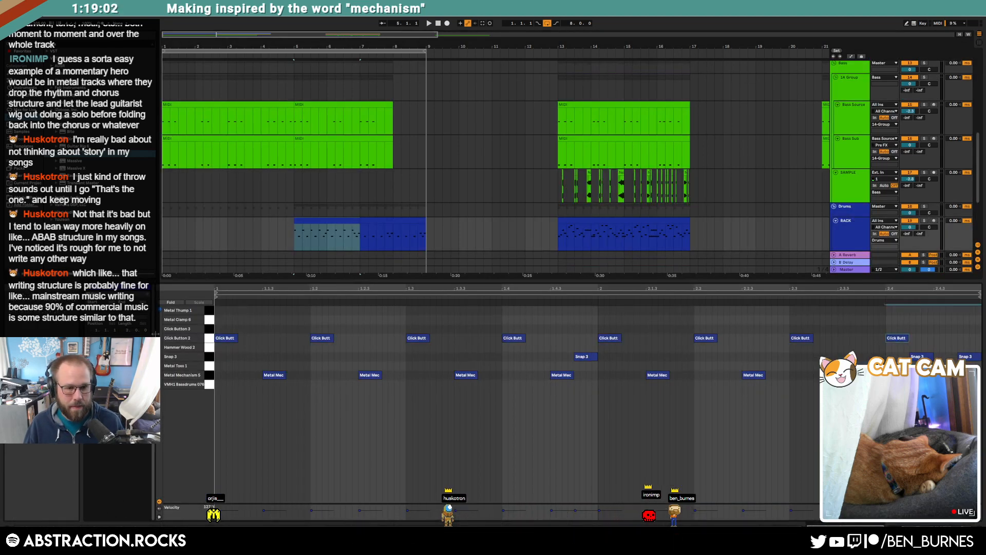
Select the Bass Source and Bass Sub clips starting at bar 5 and play the section from there.
left_click(326, 136)
left_click(329, 106, "shift")
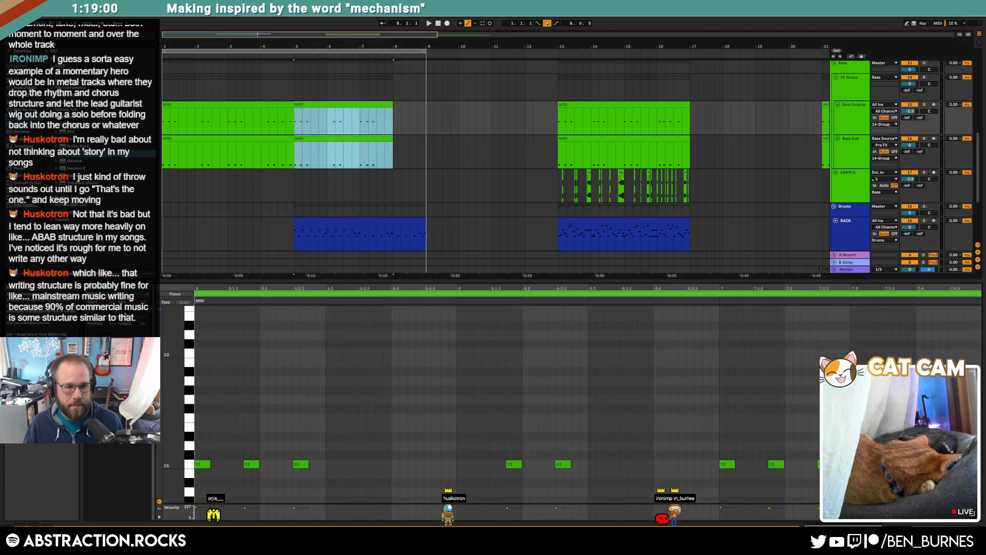
left_click(117, 295)
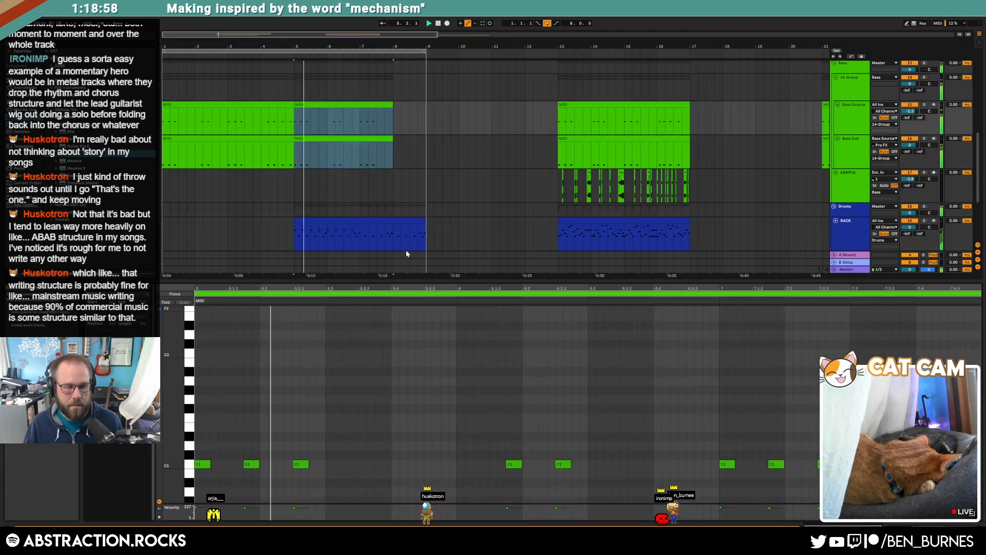
scroll(398, 216, "up", 3)
scroll(385, 189, "up", 2)
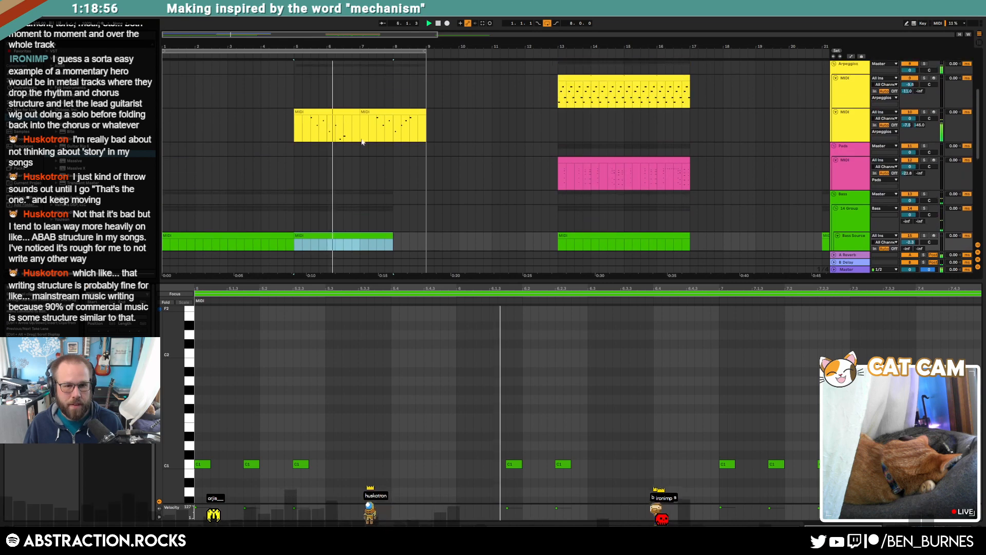
Open the notes of the first arpeggio clip at bar 5 and play the section against the leads.
left_click(356, 136)
scroll(357, 139, "up", 3)
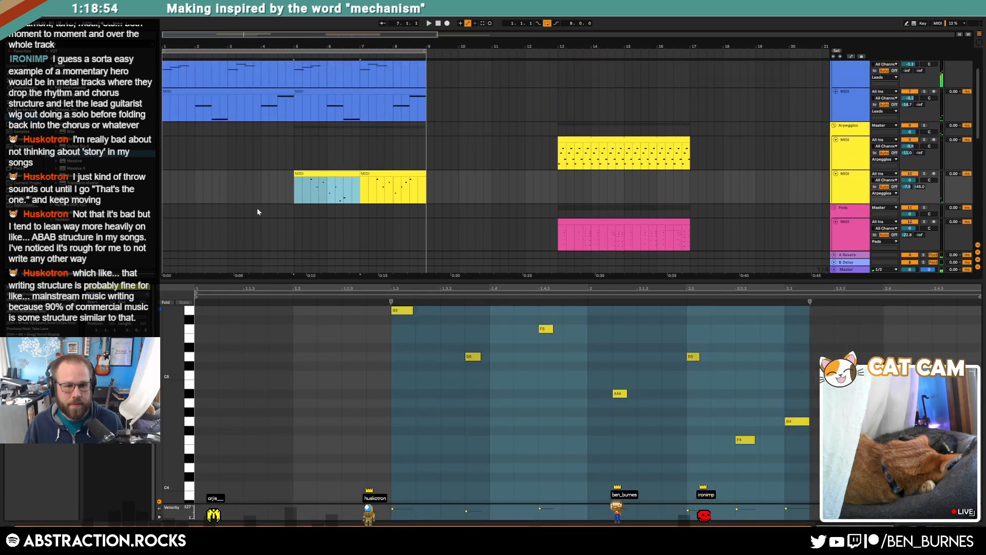
left_click(118, 296)
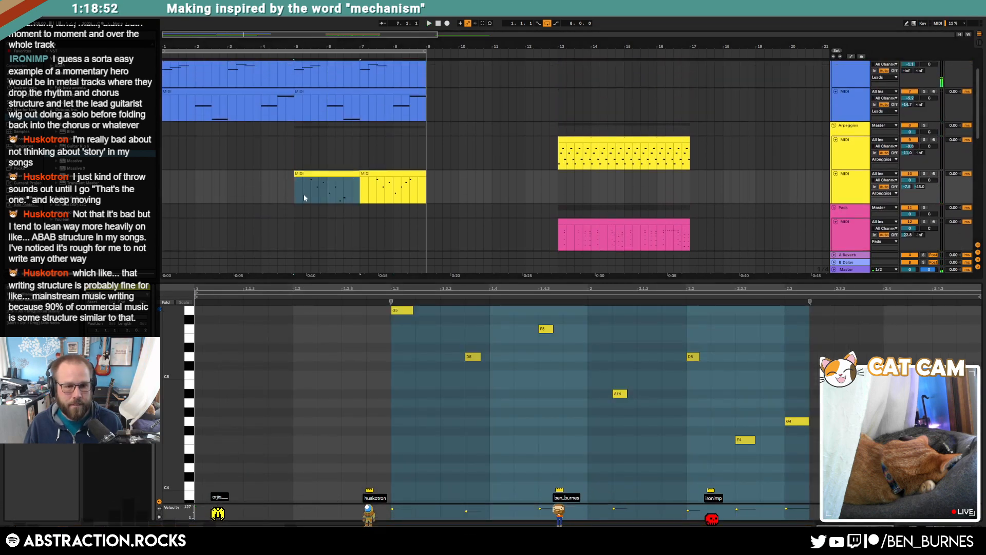
left_click(328, 194)
key("space")
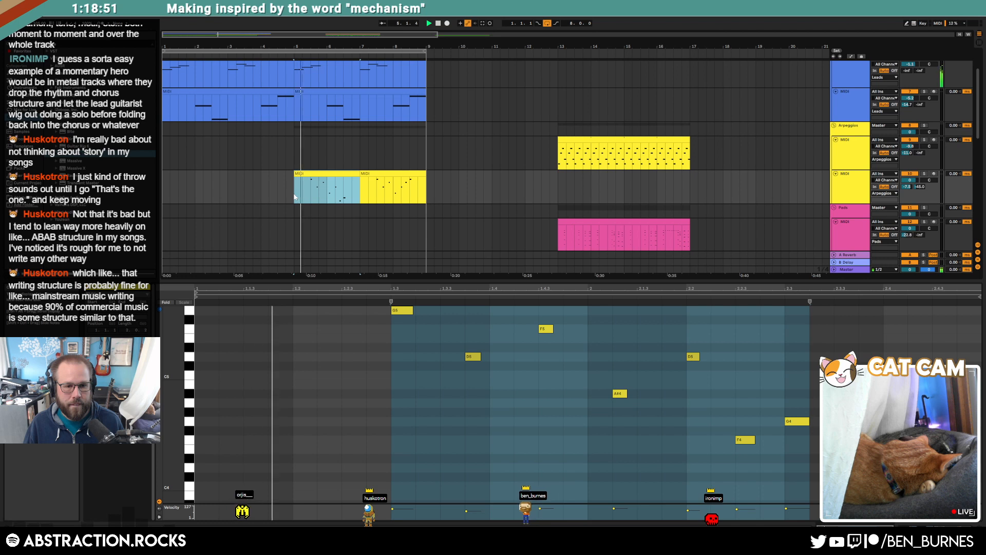
Consolidate the two arpeggio clips between bars 5 and 9 into a single four-bar clip.
left_click(364, 208)
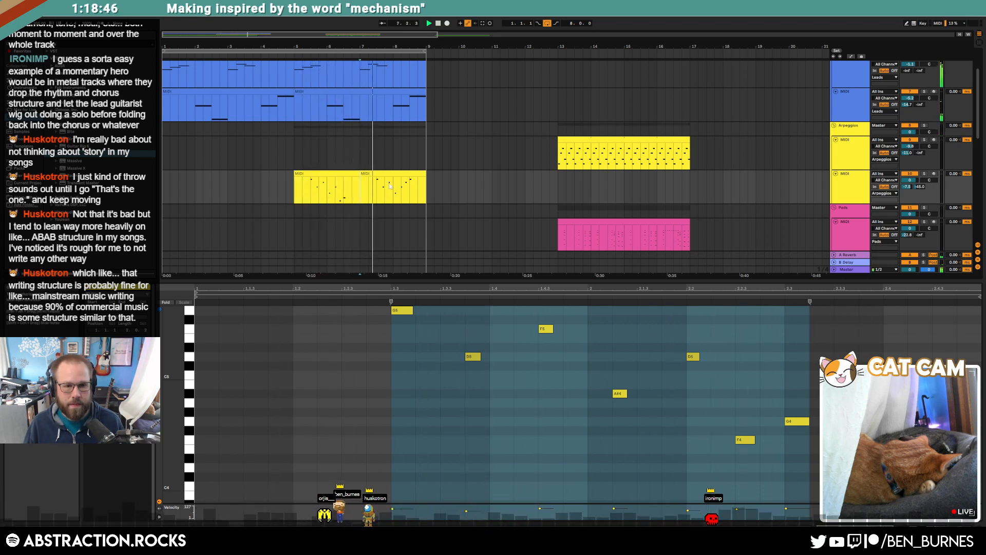
left_click(374, 173)
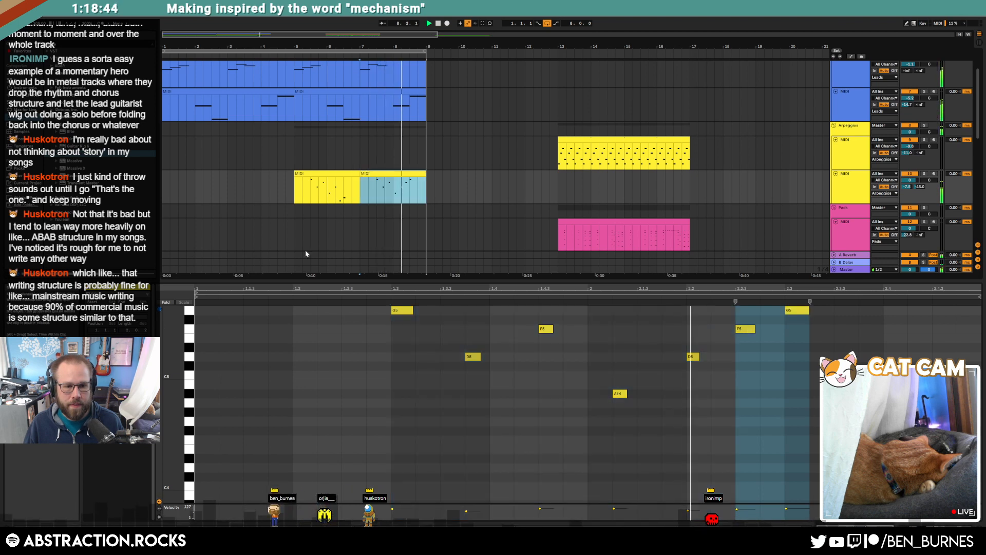
left_click(340, 174, "shift")
key("ctrl+j")
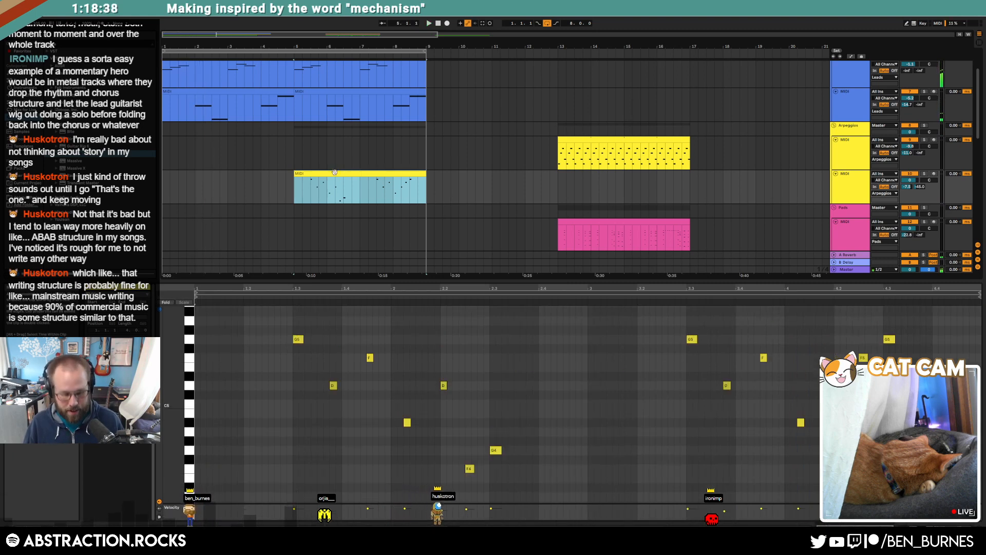
Duplicate the time of the four-bar section from bar 13 to bar 17 across all tracks.
left_click(578, 140)
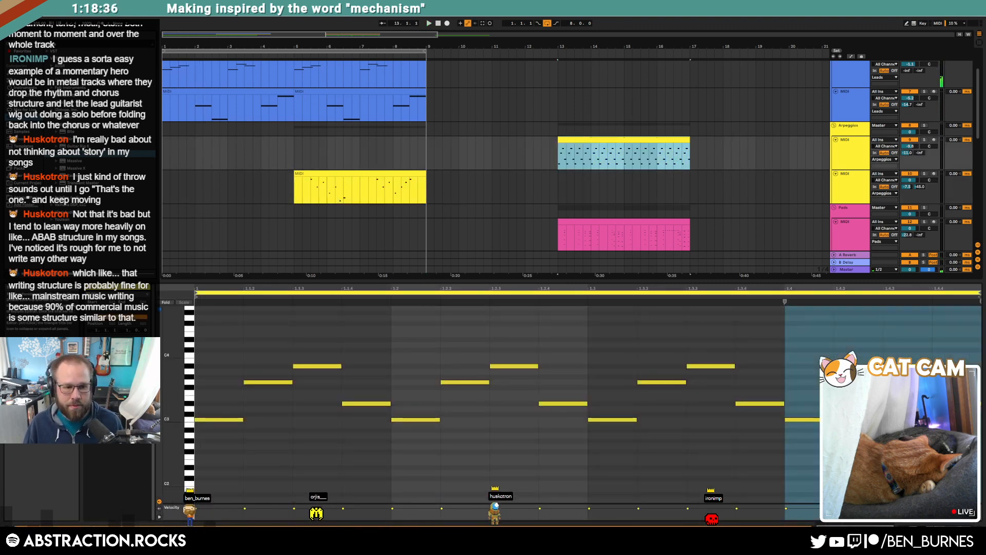
left_click_drag(578, 139, 687, 156)
key("ctrl+shift+d")
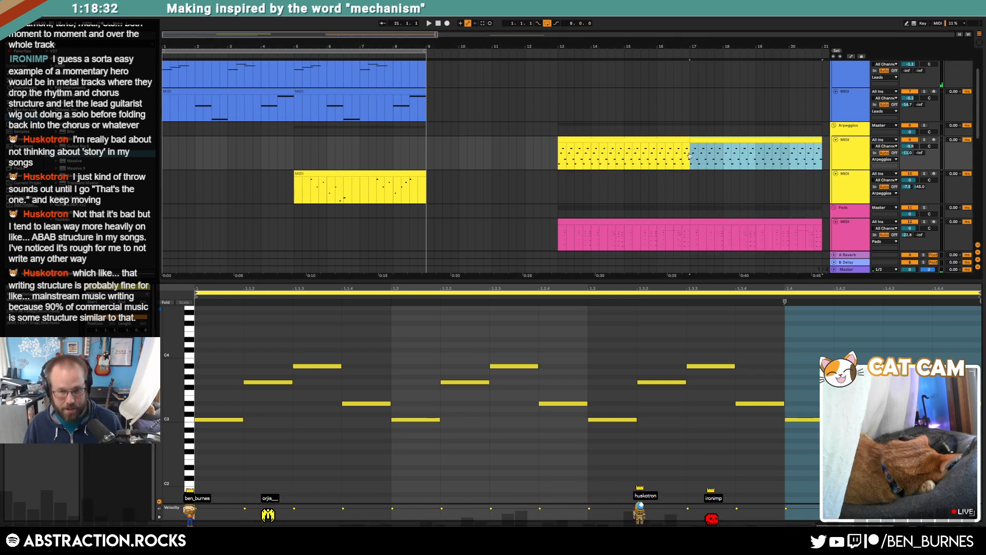
Select the clips in bars 13 to 17 from the first arpeggio track down to the drum rack and play them.
scroll(687, 154, "down", 3)
key("shift+Tab")
scroll(473, 175, "down", 2)
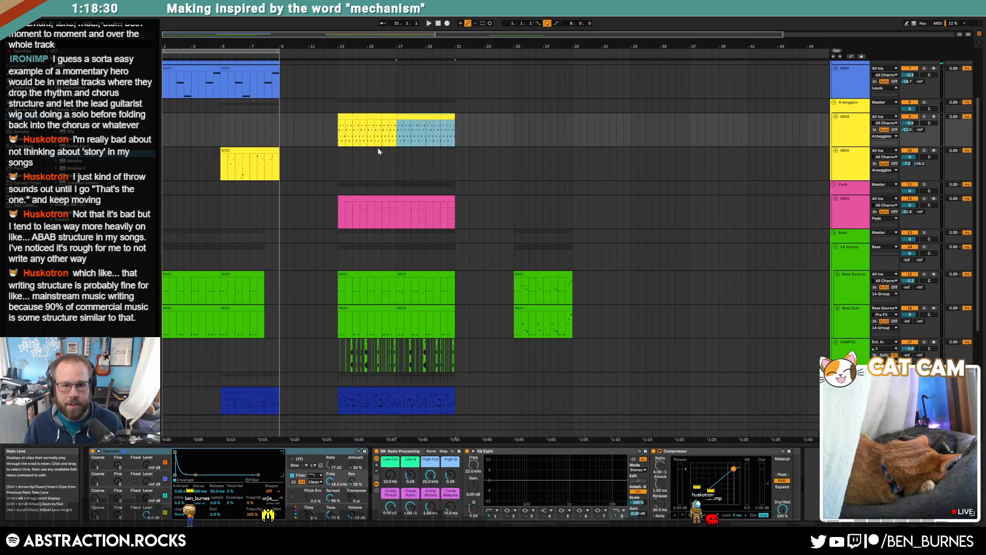
left_click(377, 117)
scroll(393, 250, "down", 5)
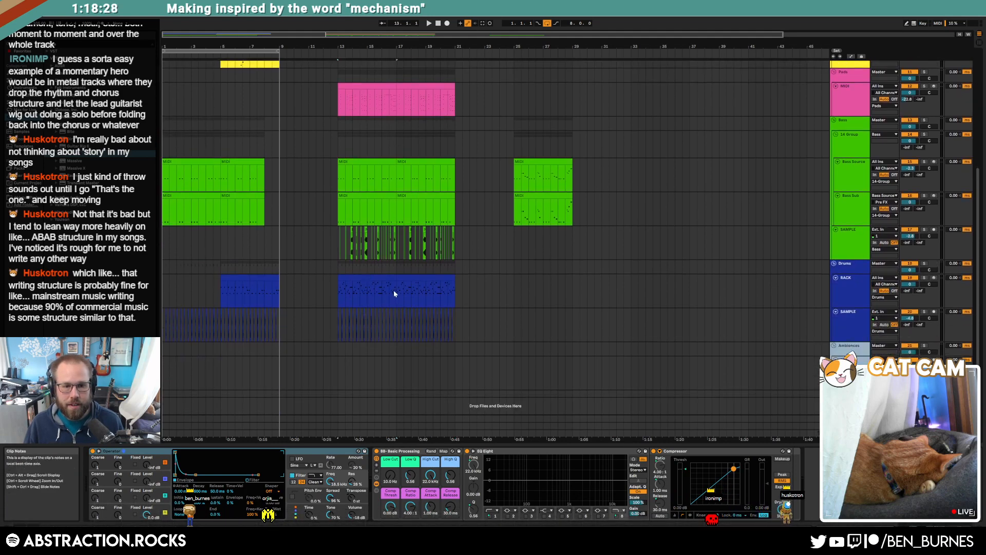
left_click(396, 292, "shift")
key("shift+Tab")
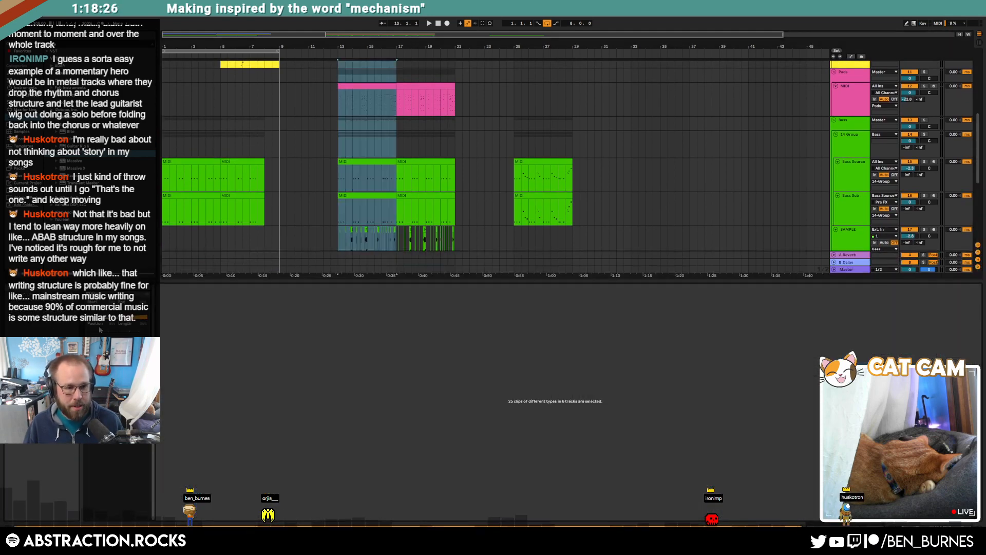
key("space")
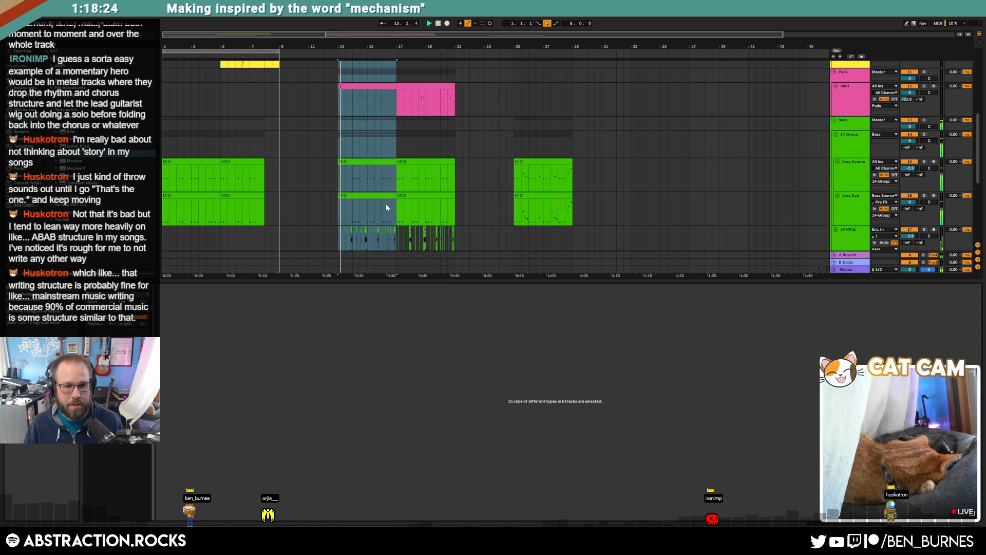
Replay the section from bar 13 and listen on into its duplicate after bar 17.
key("shift+Tab")
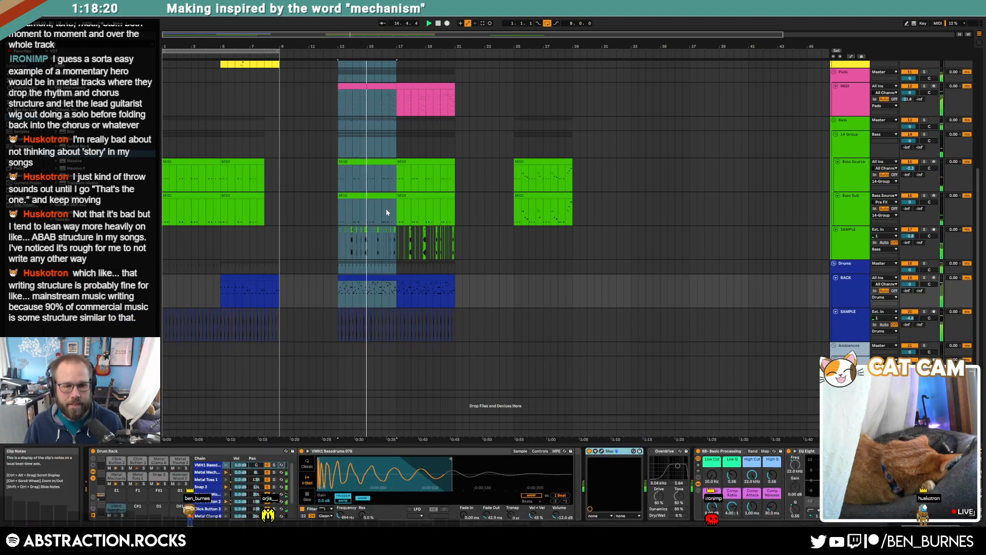
scroll(386, 213, "up", 5)
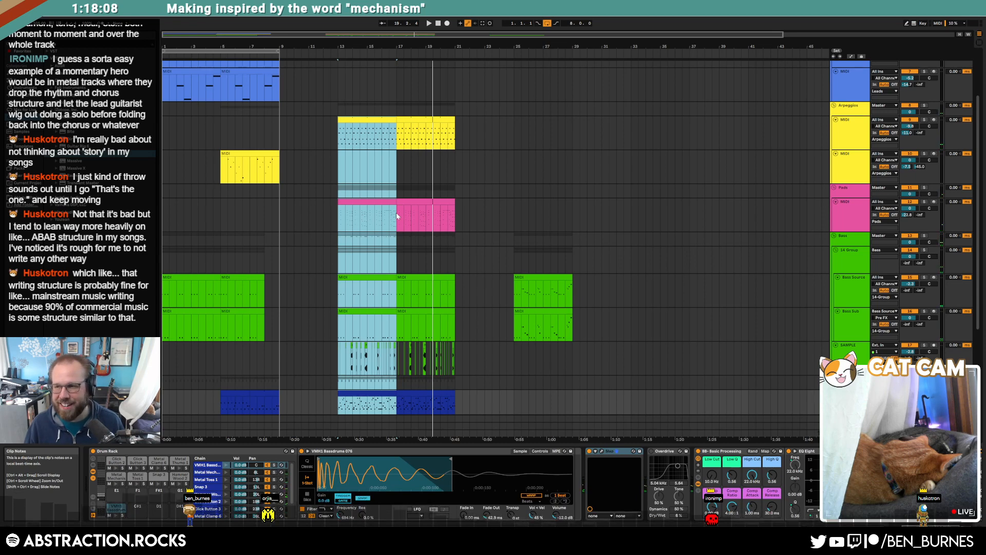
key("space")
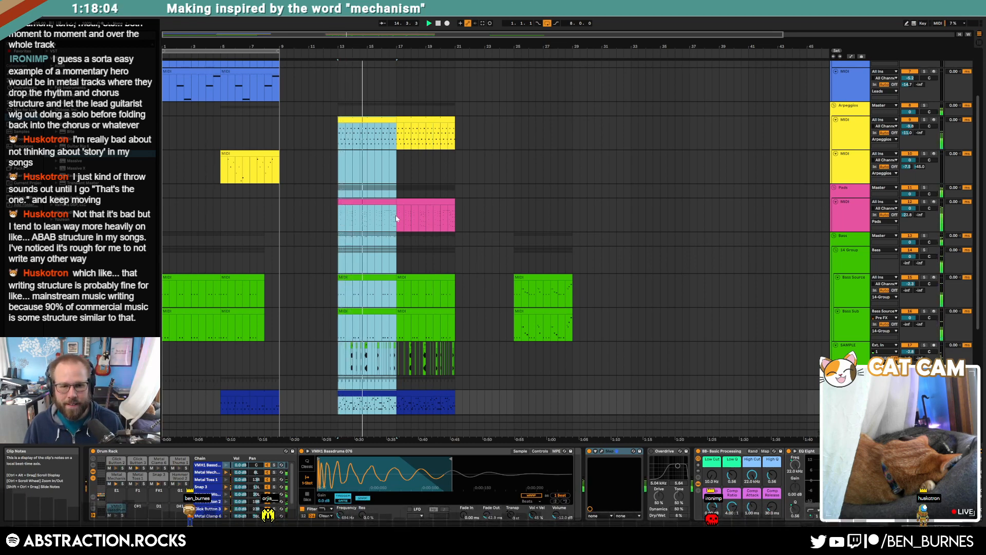
left_click(392, 147)
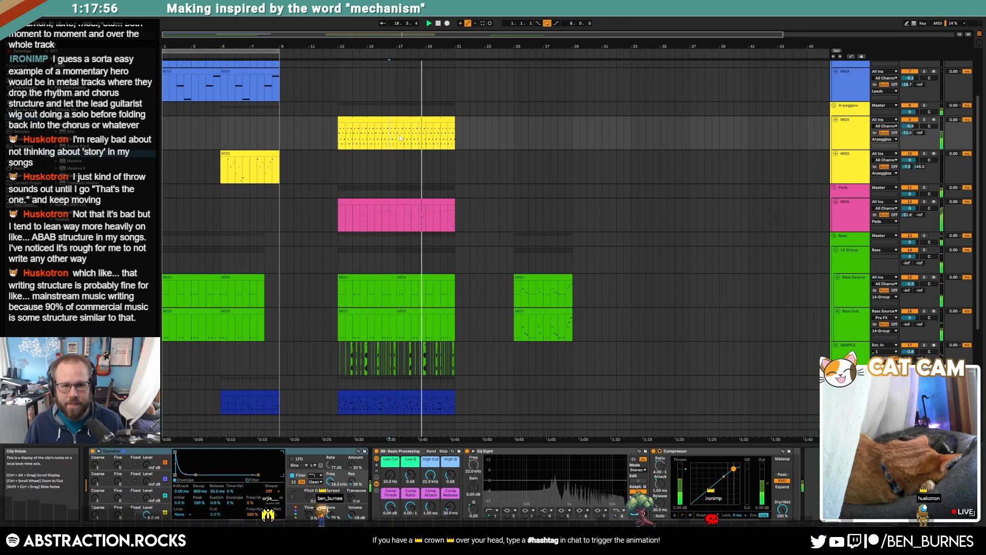
Delete the time between bars 13 and 17 across all tracks.
left_click(398, 137)
key("space")
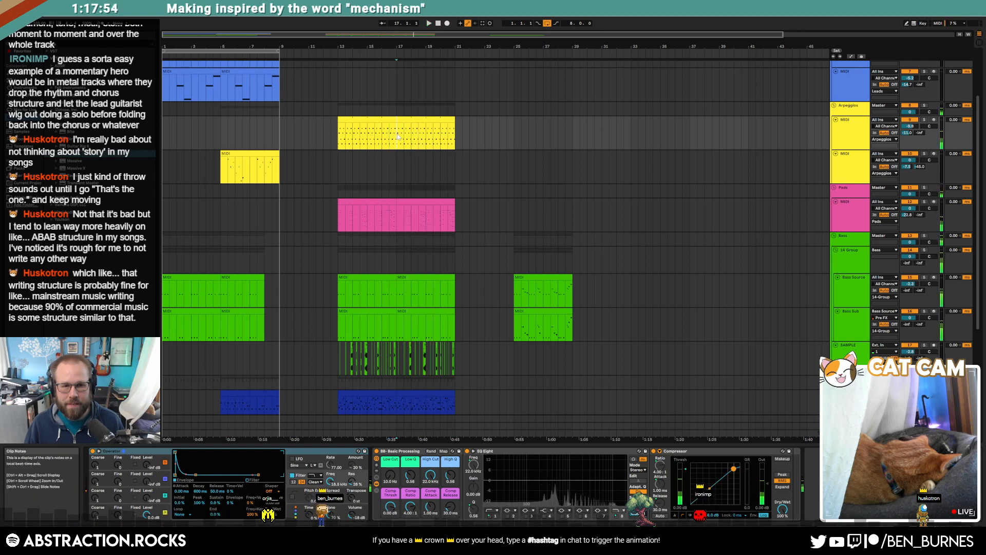
left_click_drag(398, 137, 335, 420)
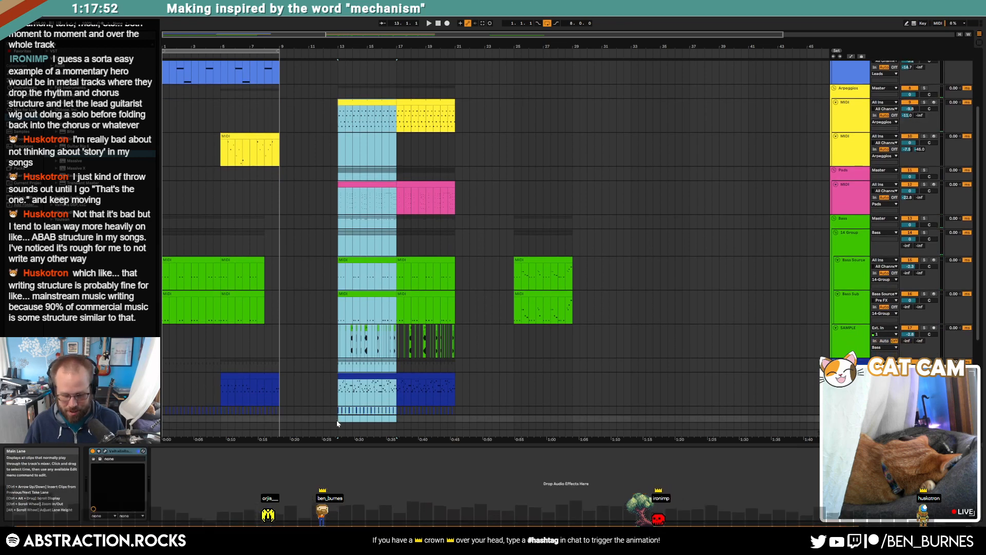
key("ctrl+shift+Delete")
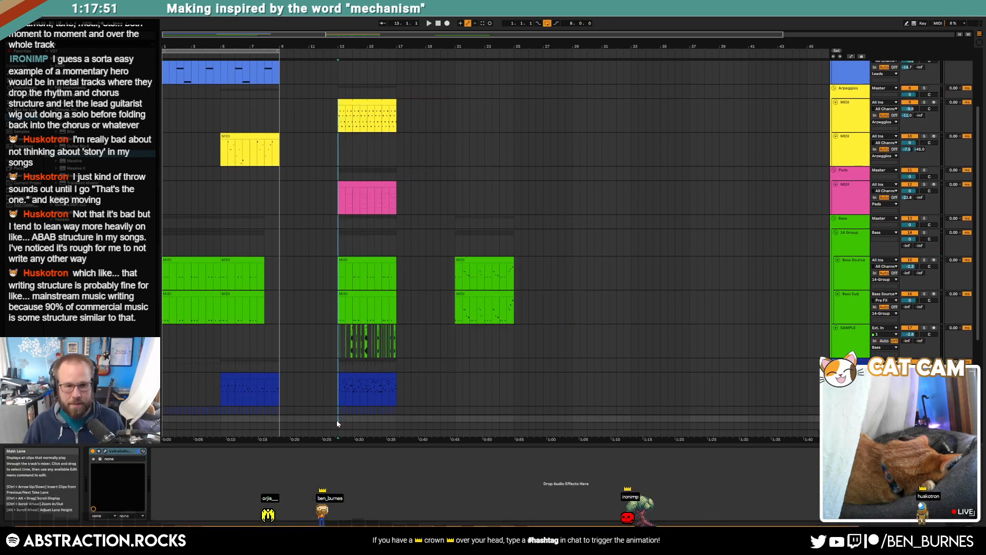
Select the arpeggio, bass and drum clips across bars 5 to 9 and view their notes together.
left_click(234, 134)
scroll(242, 118, "up", 2)
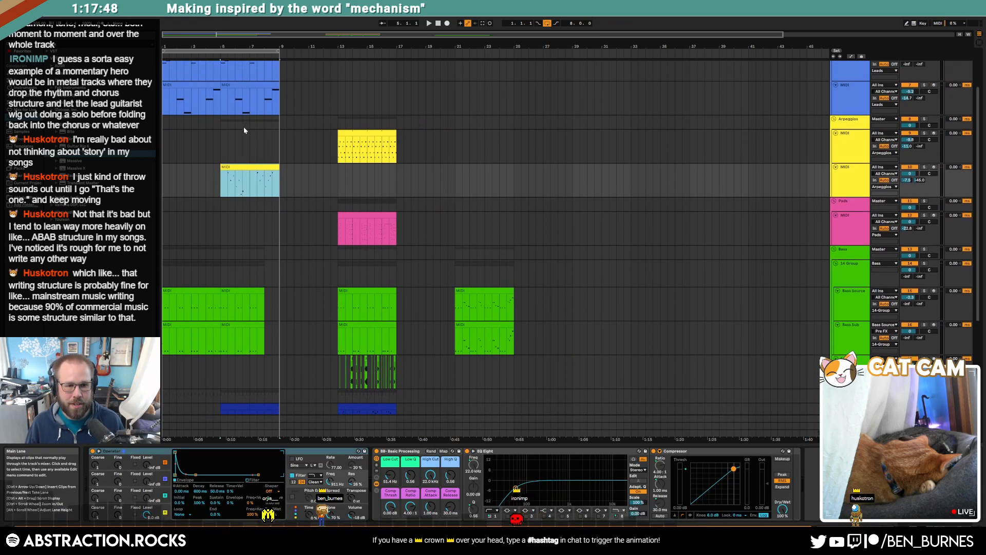
left_click(233, 291)
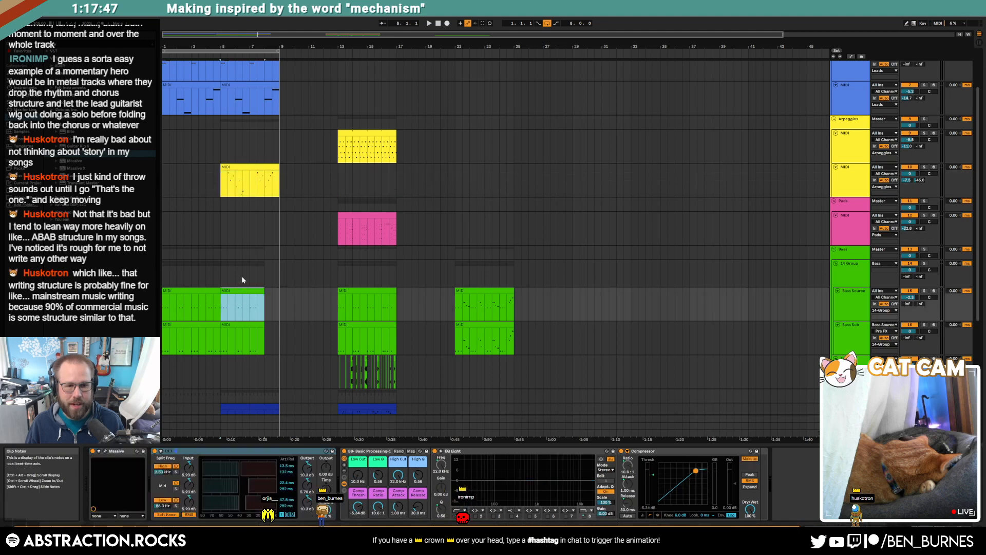
left_click(252, 168)
scroll(254, 267, "down", 3)
left_click(261, 377, "shift")
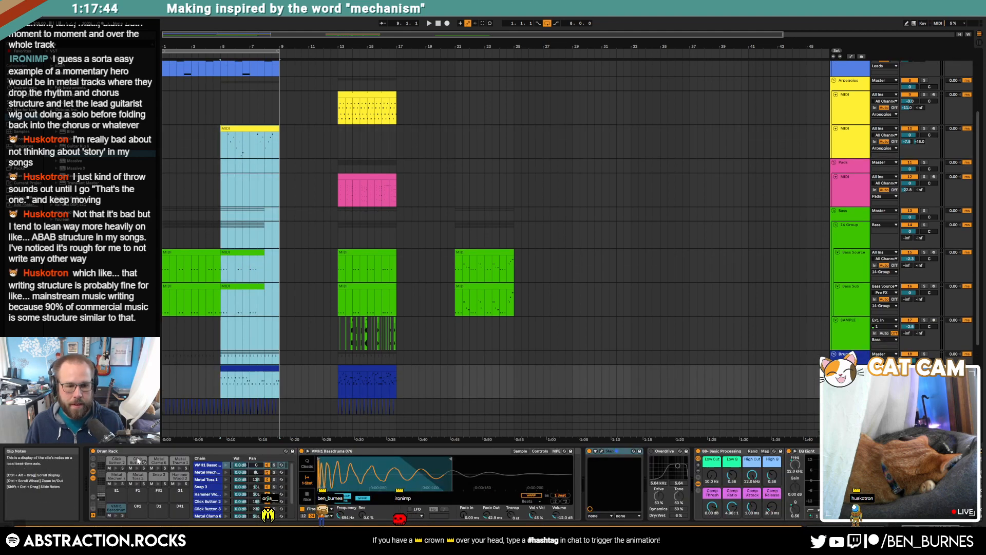
key("shift+Tab")
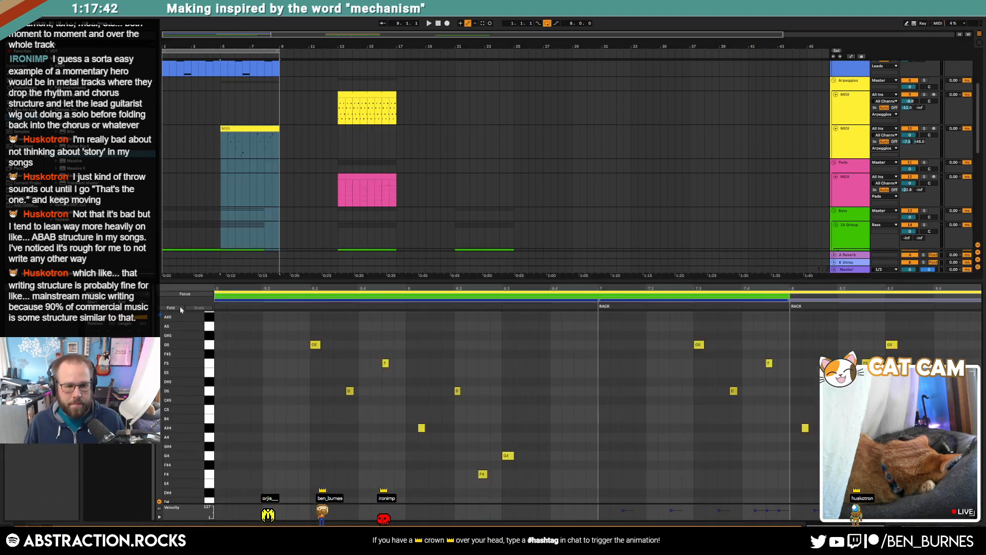
Play the track from its beginning and select the first Bass Source clip to show that track's devices.
left_click(440, 24)
key("space")
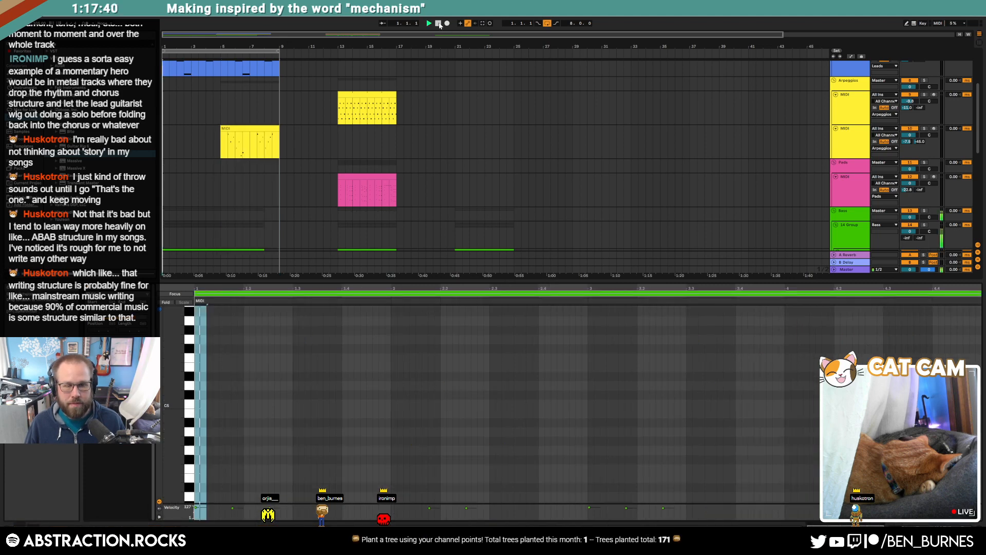
key("shift+Tab")
scroll(304, 193, "up", 3)
scroll(309, 188, "up", 2)
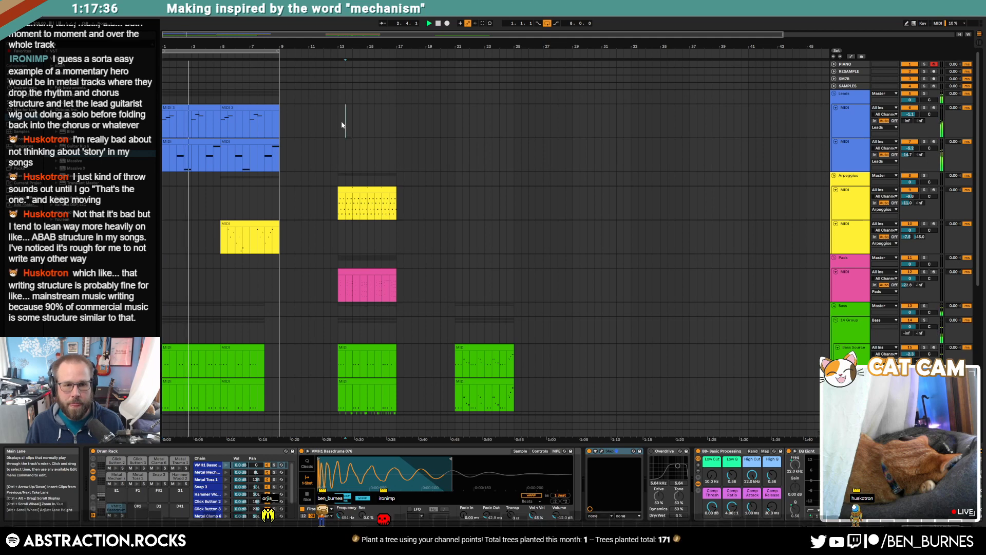
left_click_drag(339, 122, 367, 121)
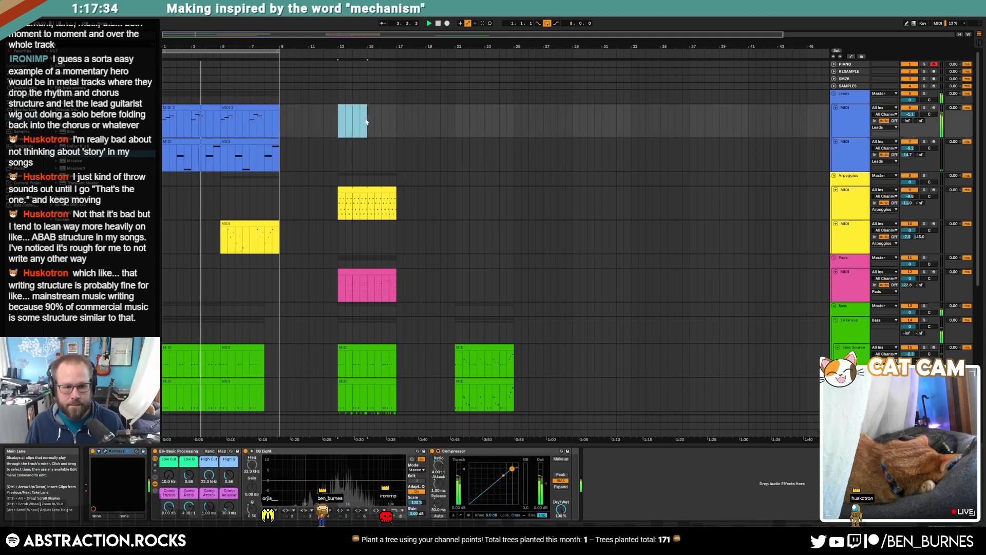
left_click(197, 348)
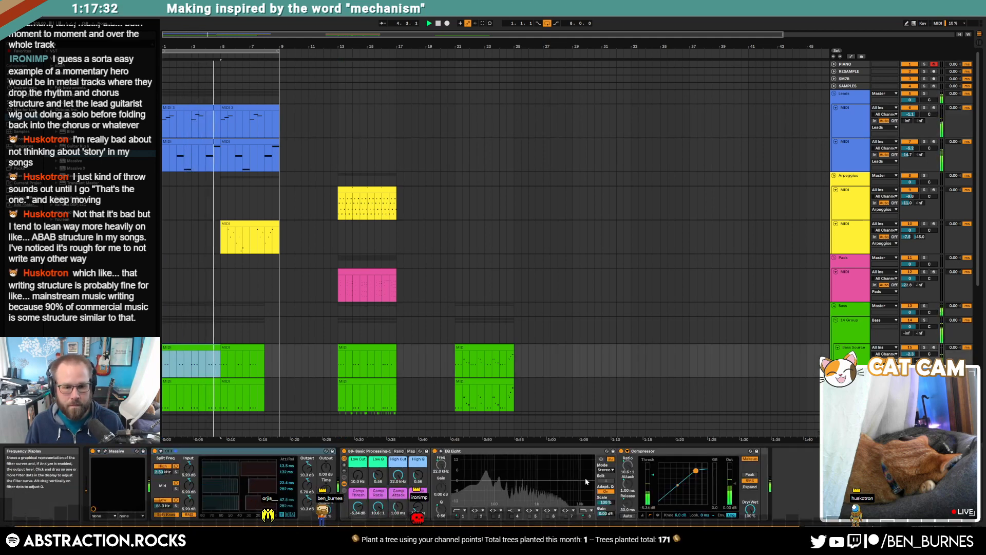
Automate the Bass Source track's High Cut to stay lower through bar 9 and ramp back up by bar 13.
left_click(400, 477)
key("a")
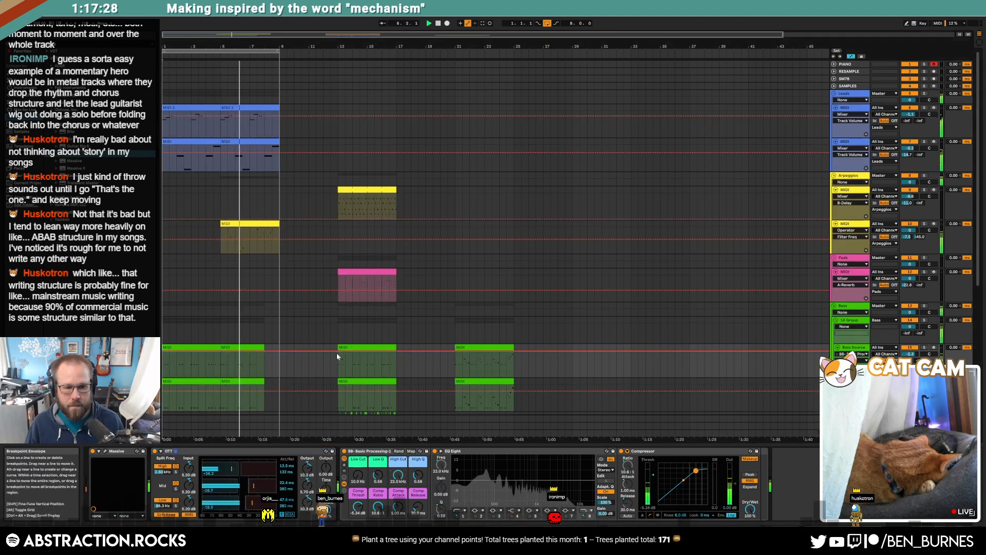
left_click_drag(279, 351, 279, 366)
key("shift+Tab")
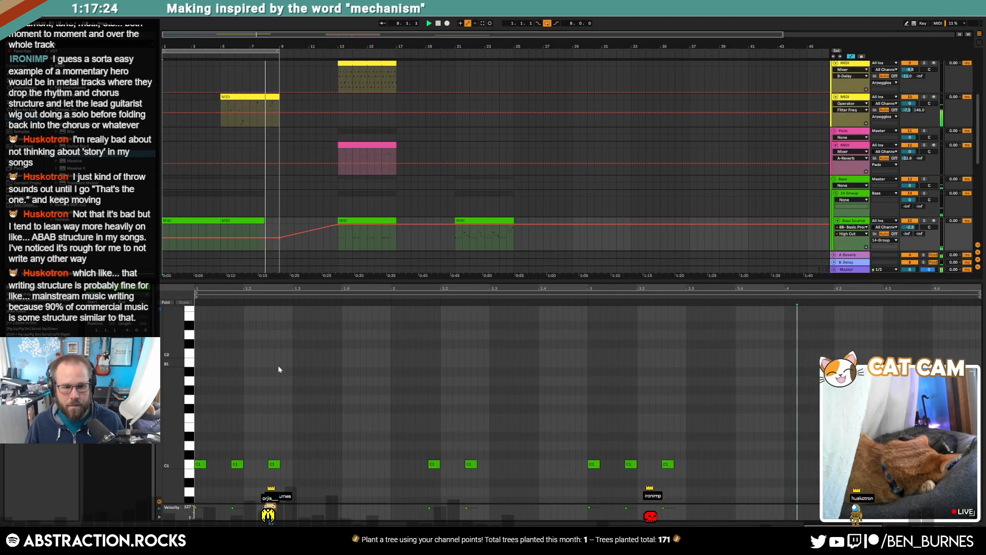
key("a")
key("shift+Tab")
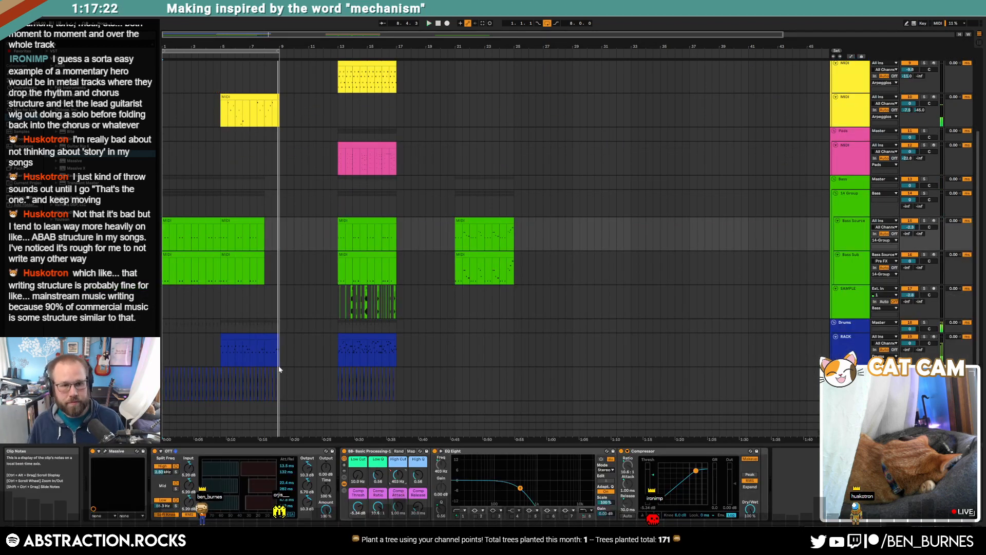
Examine the notes of the arpeggio clip at bar 5 and return to its track's devices.
left_click(255, 95)
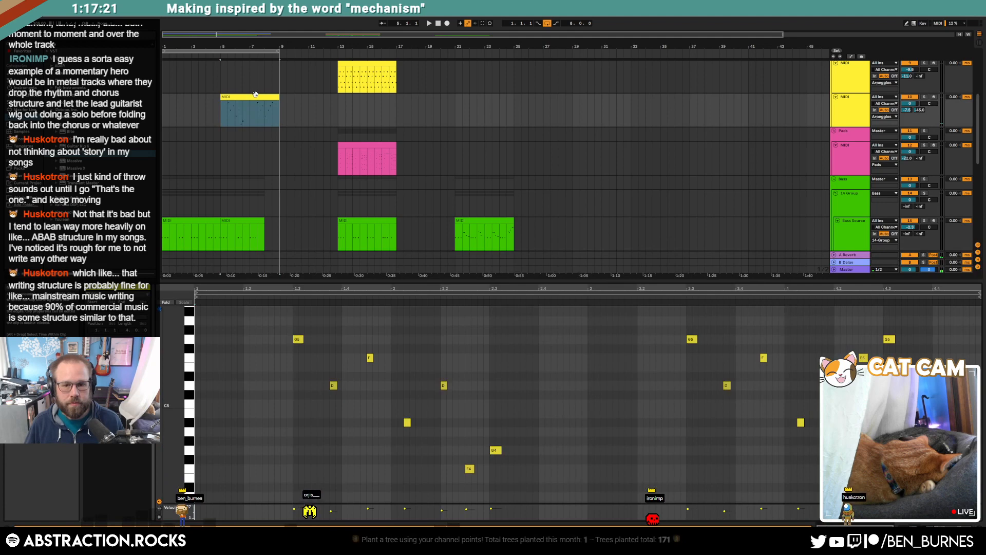
left_click(665, 384)
key("shift+Tab")
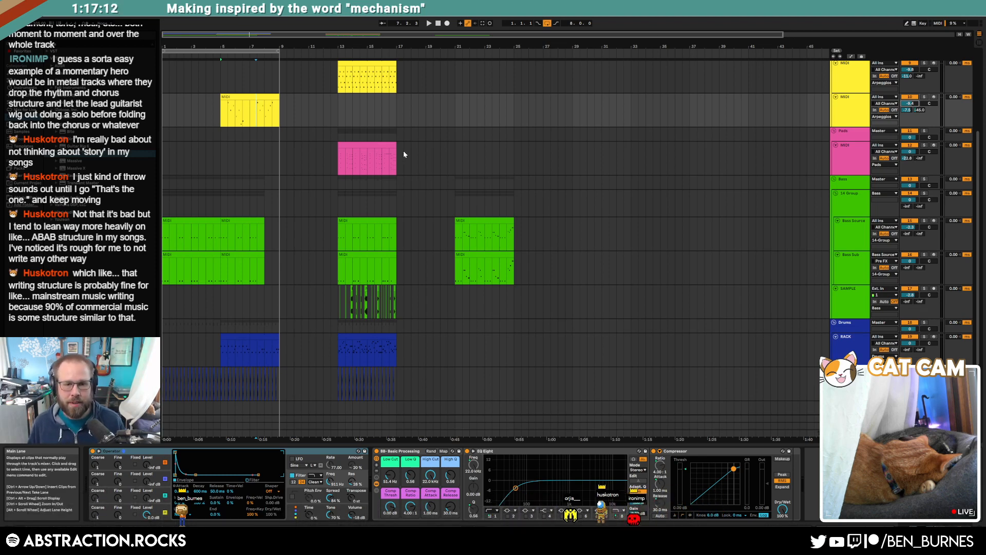
left_click_drag(495, 368, 164, 61)
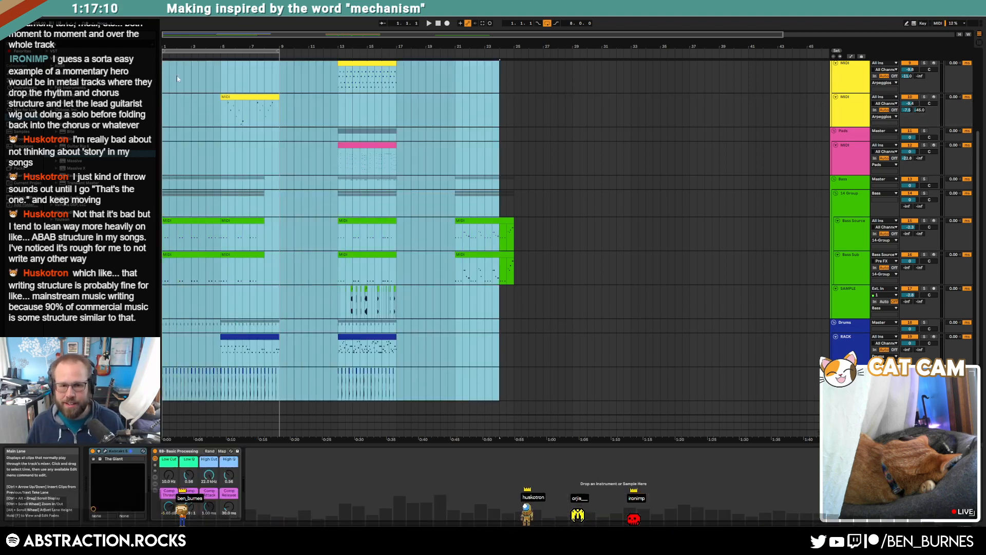
left_click(302, 159)
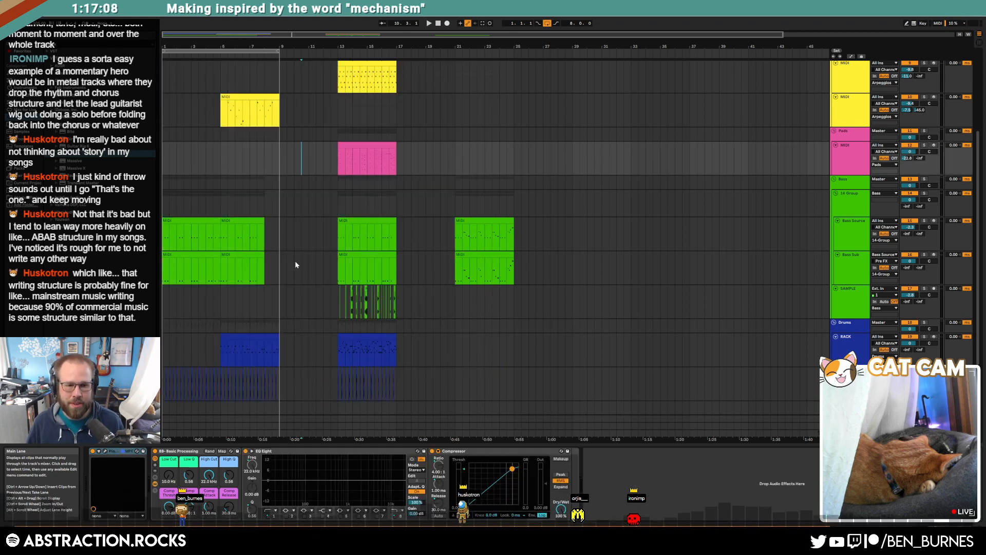
left_click(278, 240)
scroll(287, 252, "up", 5)
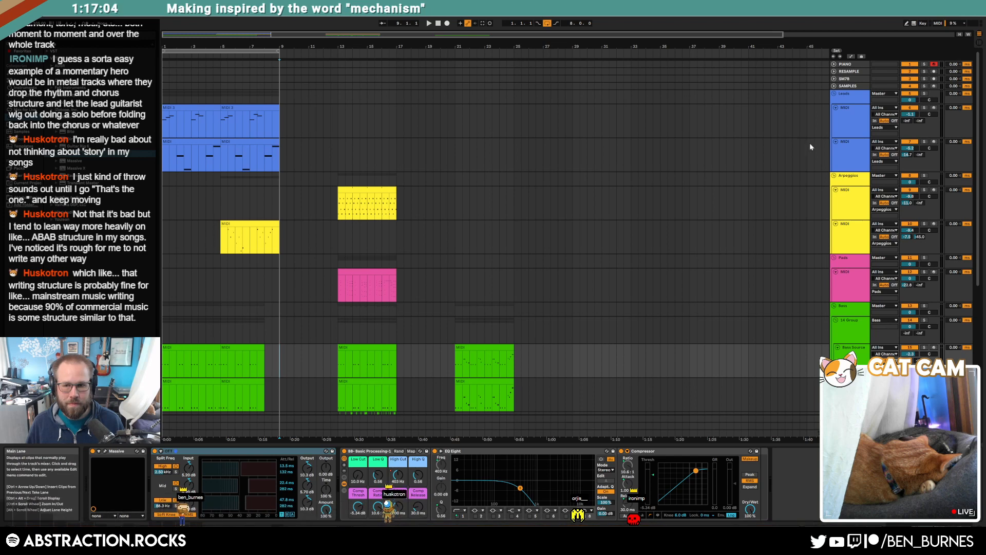
Open the second lead track's Kontakt instrument and adjust layer B's envelopes on the Sound page, raising the amp attack.
left_click(847, 143)
left_click(105, 451)
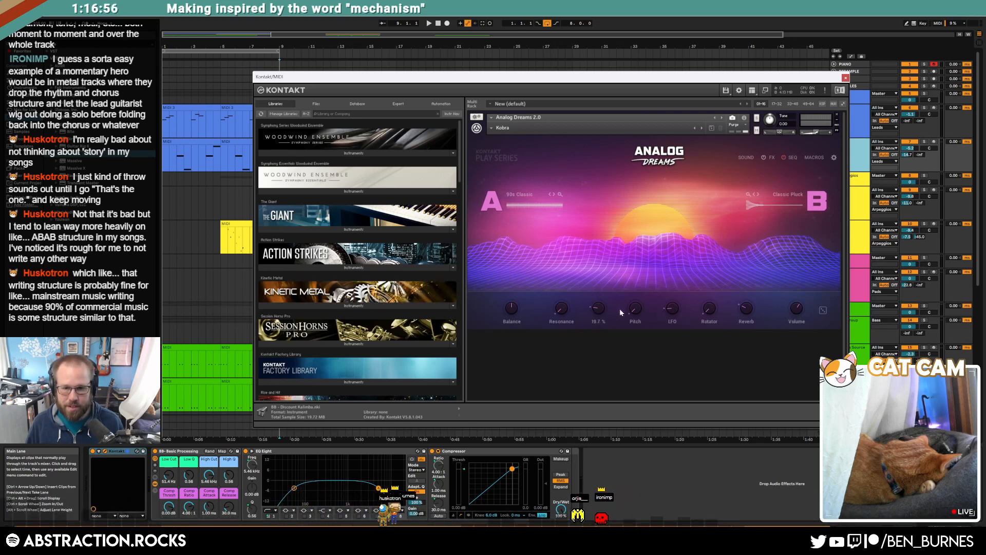
left_click_drag(599, 308, 599, 311)
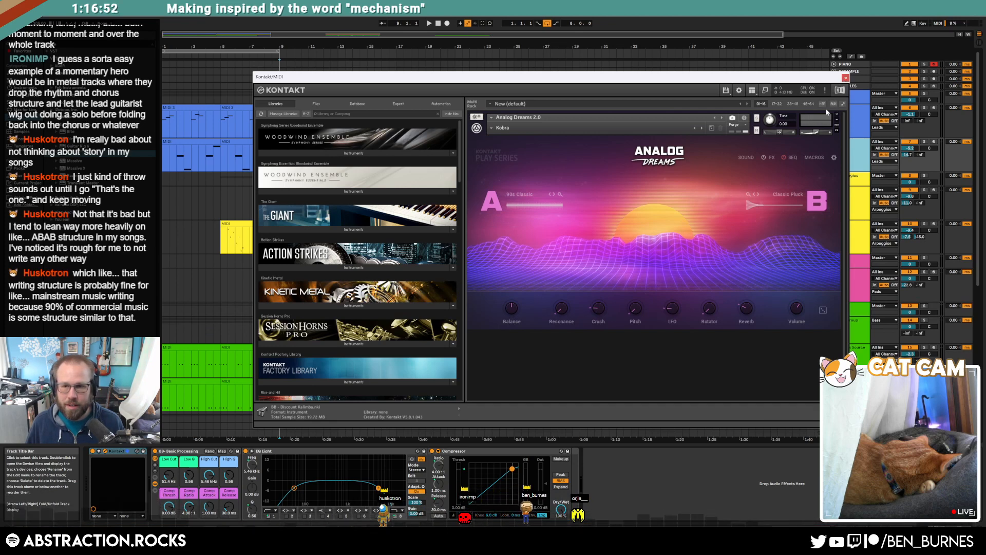
left_click(742, 159)
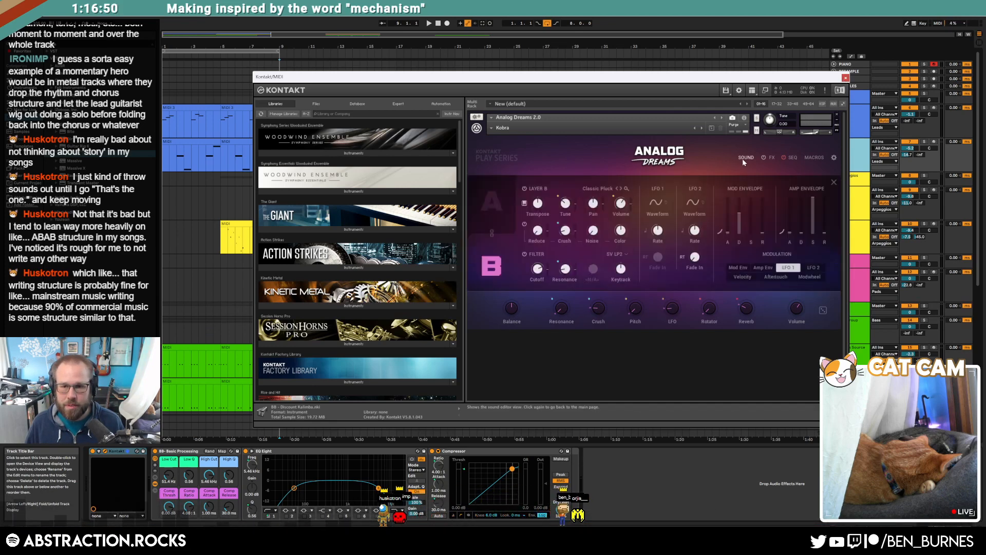
mouse_move(727, 229)
left_click_drag(728, 233, 729, 232)
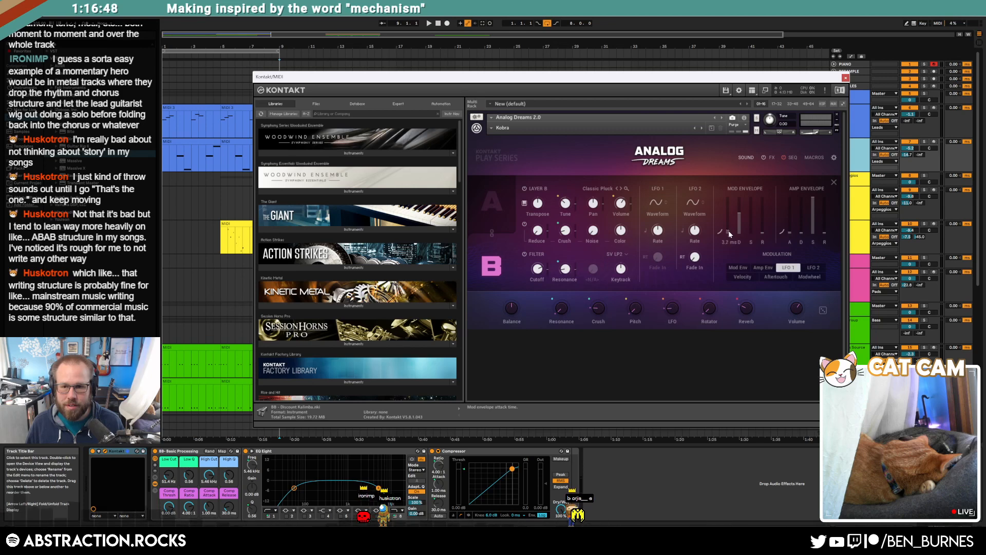
left_click_drag(790, 232, 791, 185)
Arm the second lead track during playback and raise the amp envelope attack of the Analog Dreams layer A.
key("space")
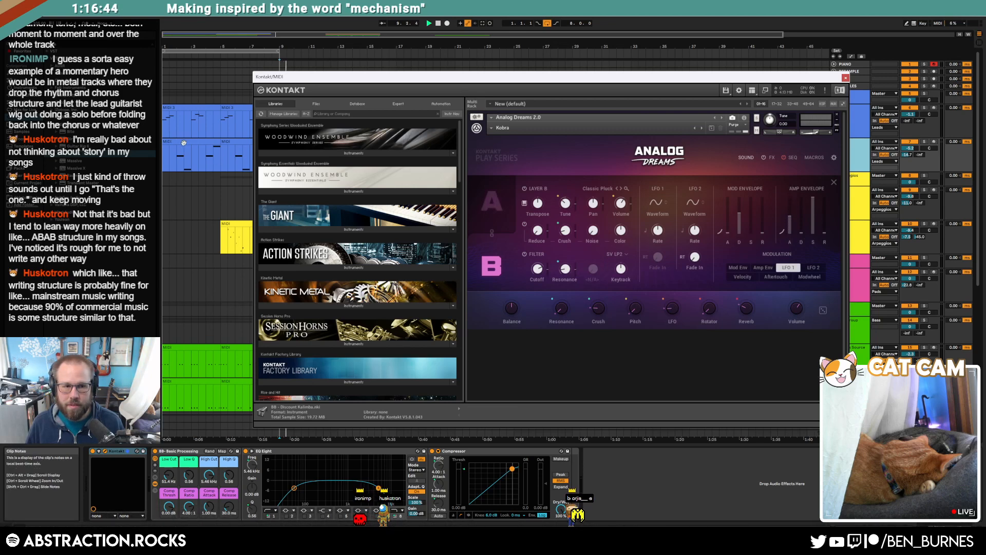
left_click(934, 141)
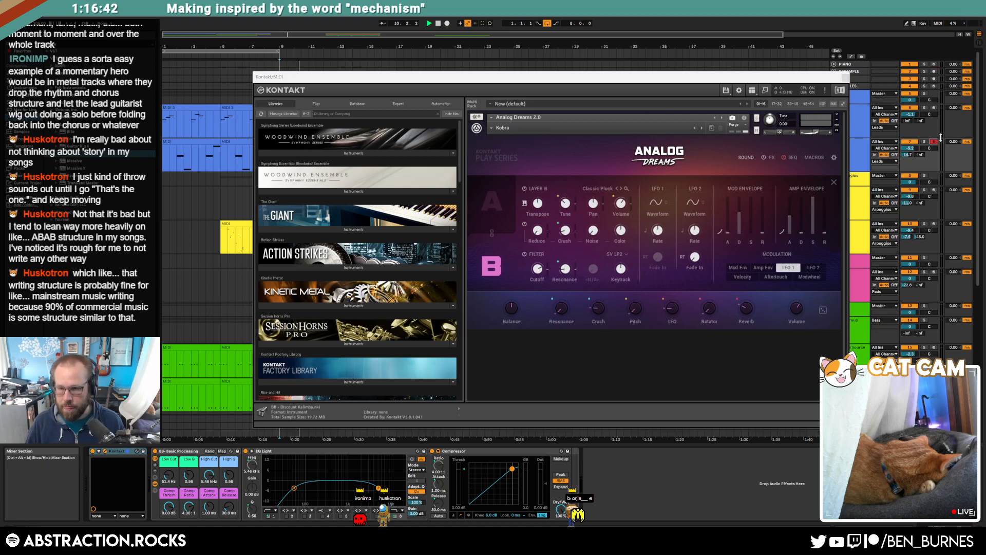
left_click_drag(791, 218, 792, 201)
left_click(481, 194)
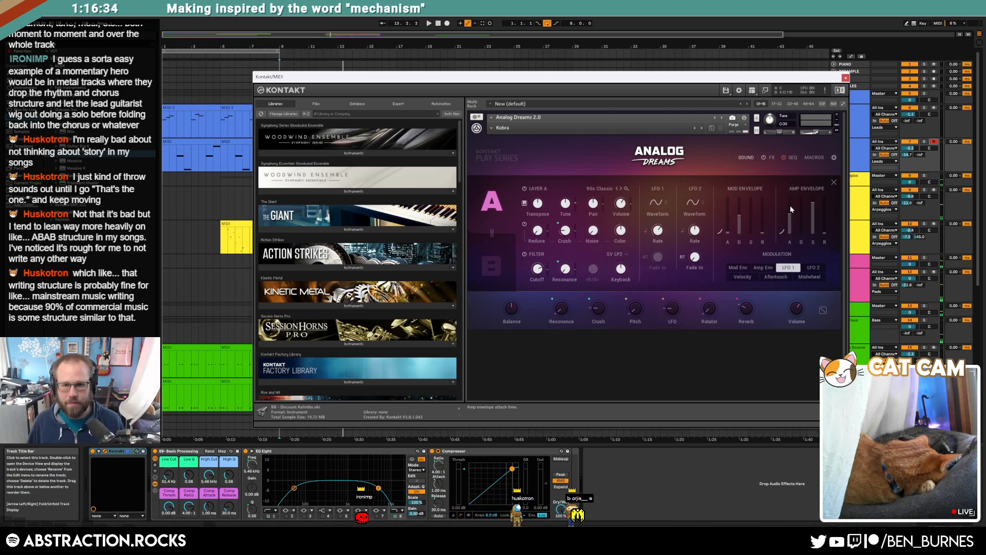
Replay the track from its beginning, close Kontakt, and set the two lead tracks' volumes to -3.0 and -4.1 dB.
left_click(438, 23)
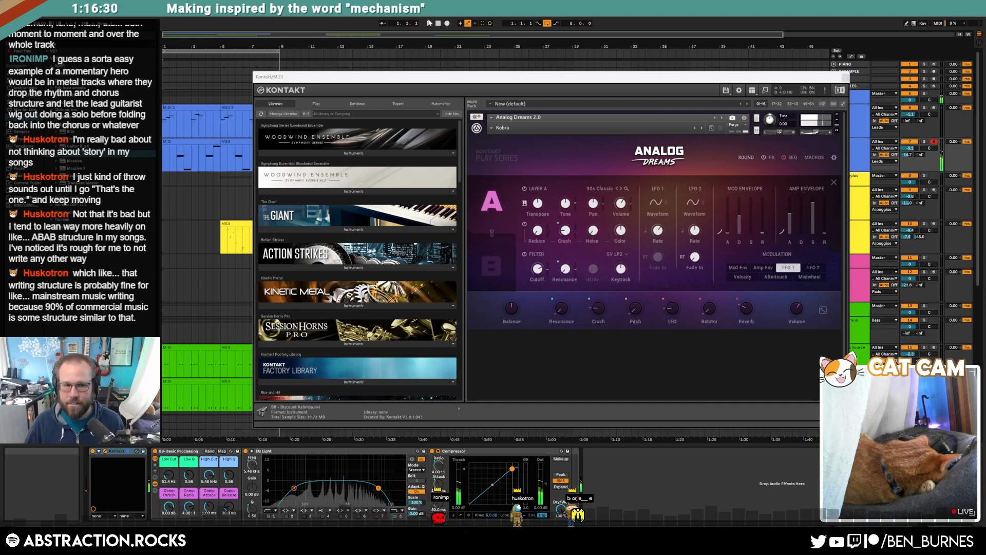
left_click(430, 23)
left_click(845, 77)
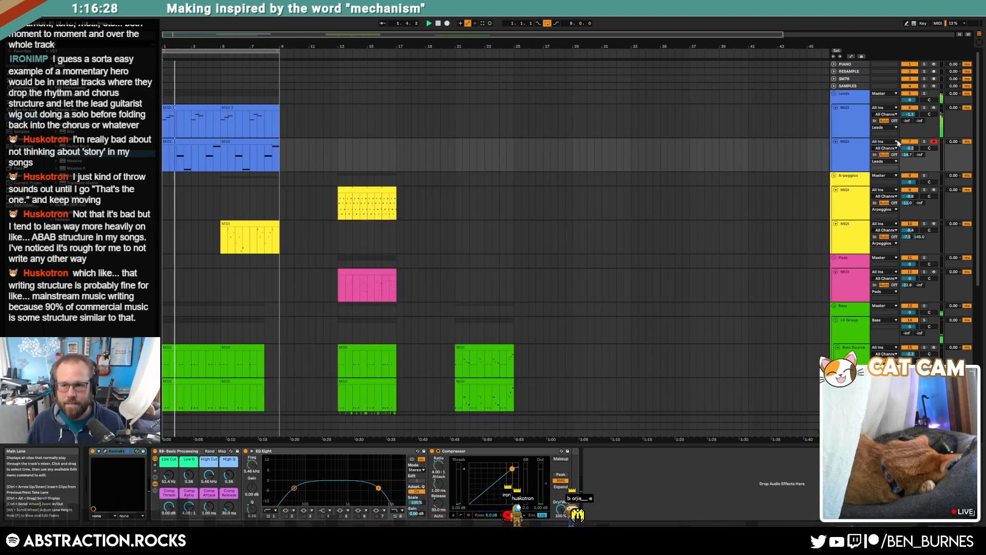
left_click_drag(910, 148, 908, 116)
left_click(908, 147)
left_click(851, 119)
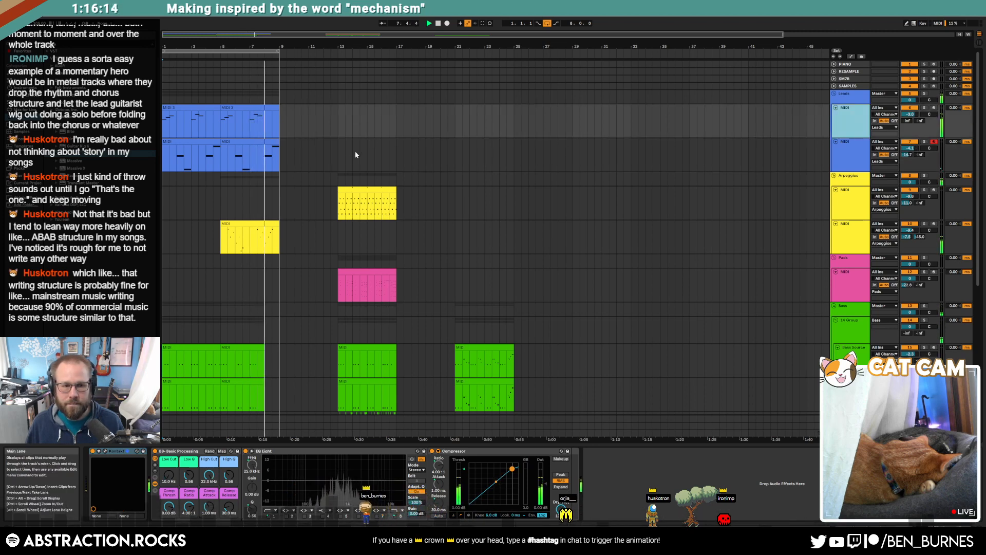
Shift the last three bass drum samples of bar 8 a sixteenth later and copy one to the bar's final sixteenth.
scroll(321, 184, "down", 5)
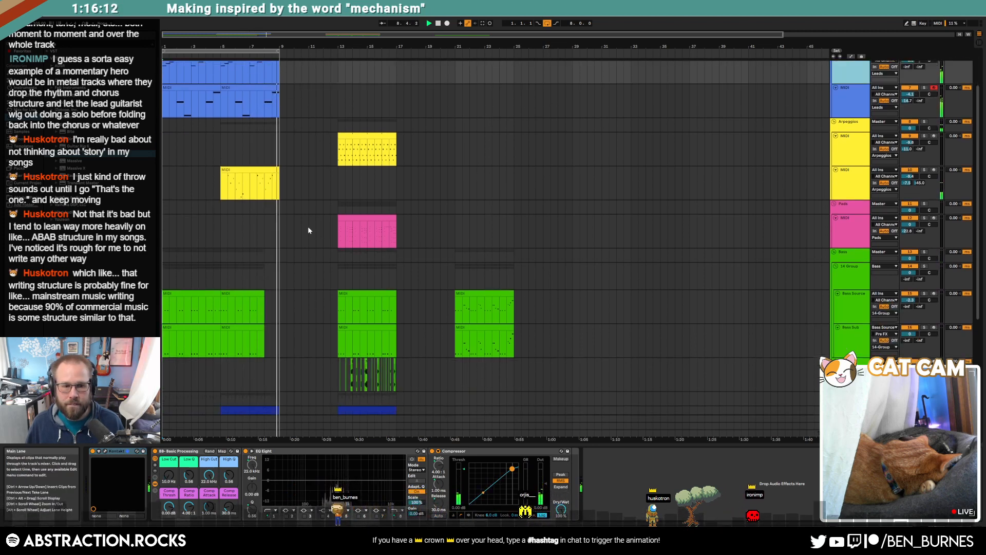
scroll(282, 322, "down", 1)
scroll(272, 322, "up", 3)
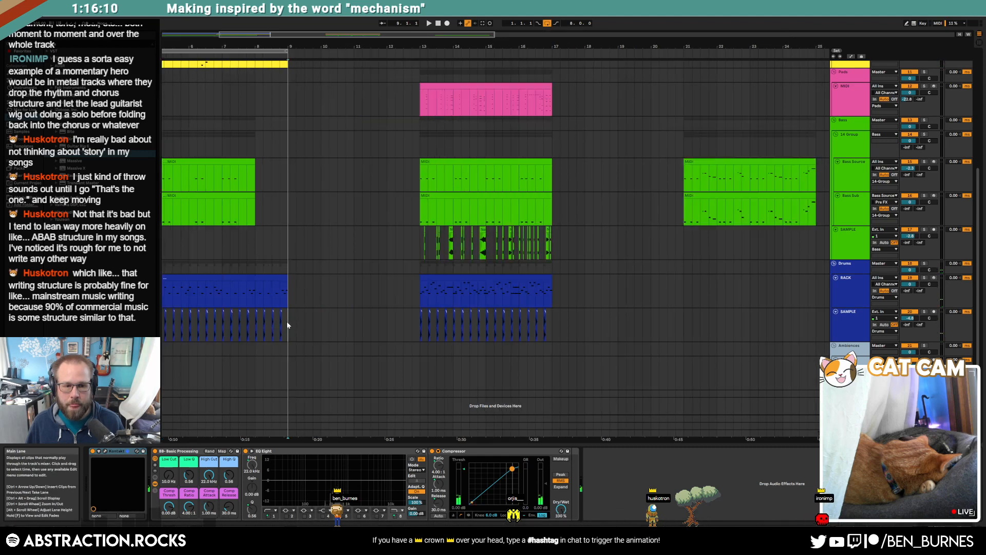
left_click_drag(287, 322, 263, 326)
scroll(266, 323, "up", 5)
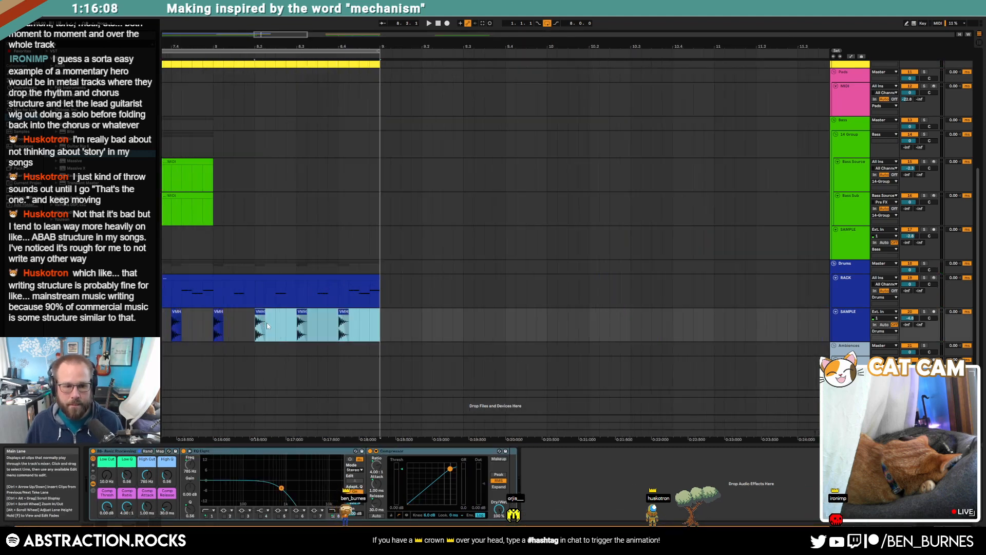
left_click_drag(439, 311, 463, 316)
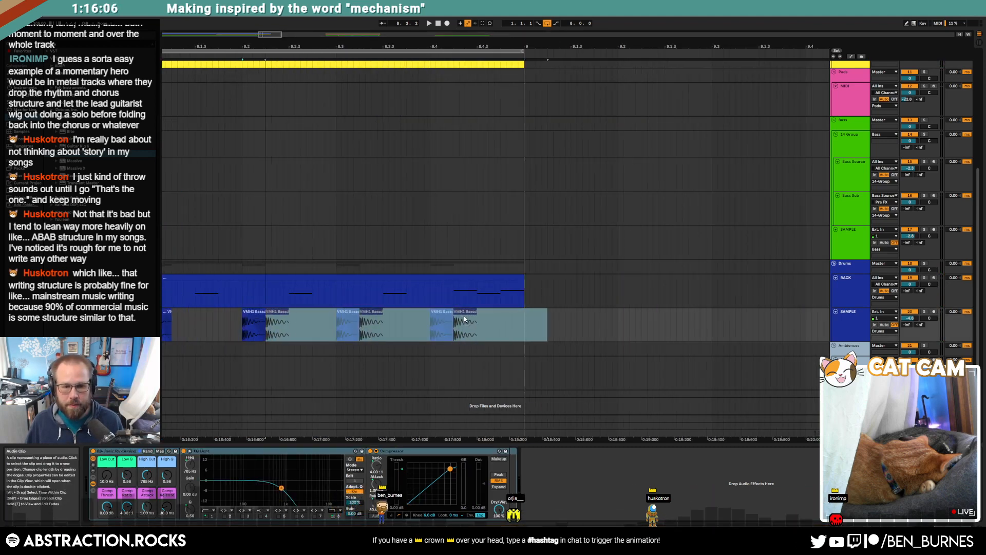
left_click(398, 323)
left_click_drag(365, 312, 505, 313)
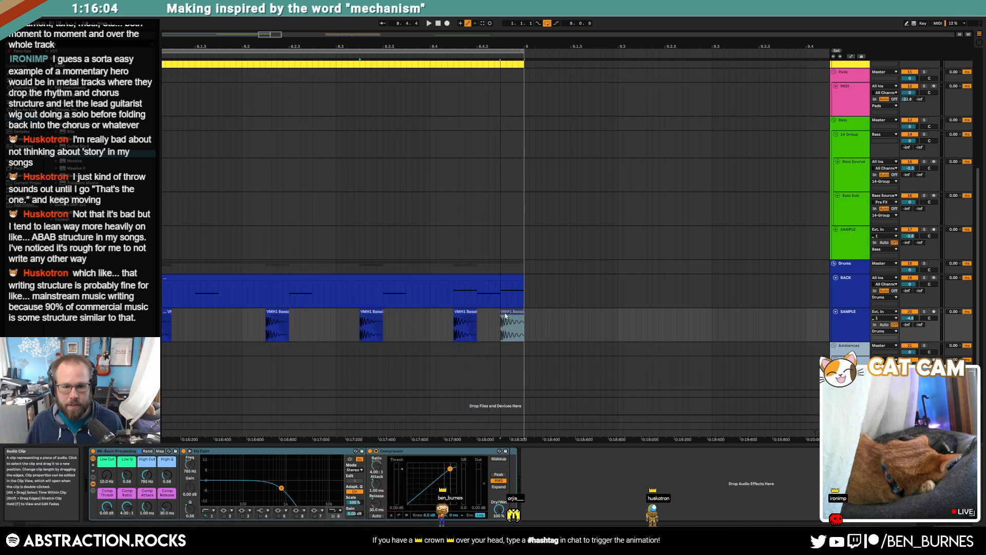
Delete the bass drum samples around beats 2 and 3 of bar 8, keeping the two at the bar's end.
left_click_drag(309, 325, 258, 328)
key("Delete")
left_click(248, 323)
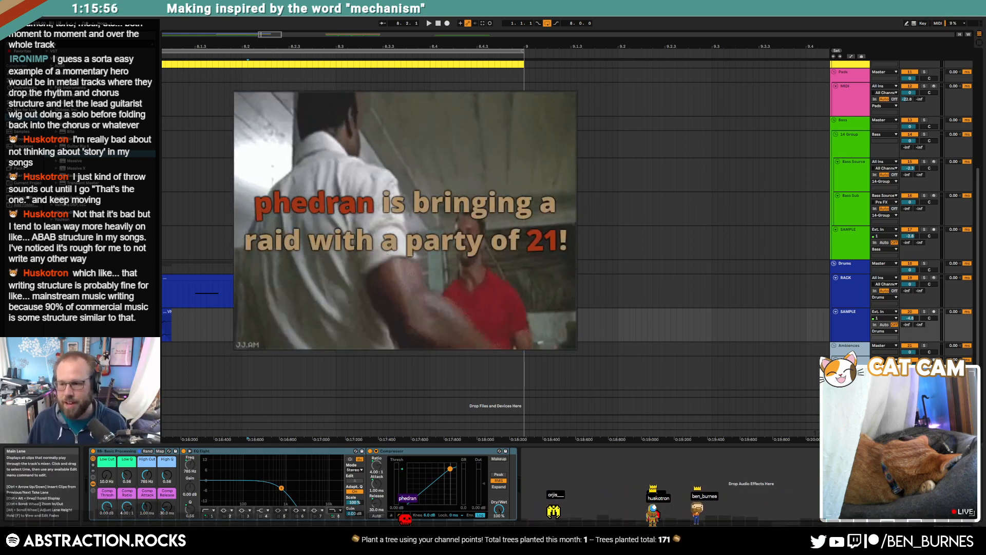
Look over the whole arrangement and play the track from its beginning.
scroll(336, 144, "down", 5)
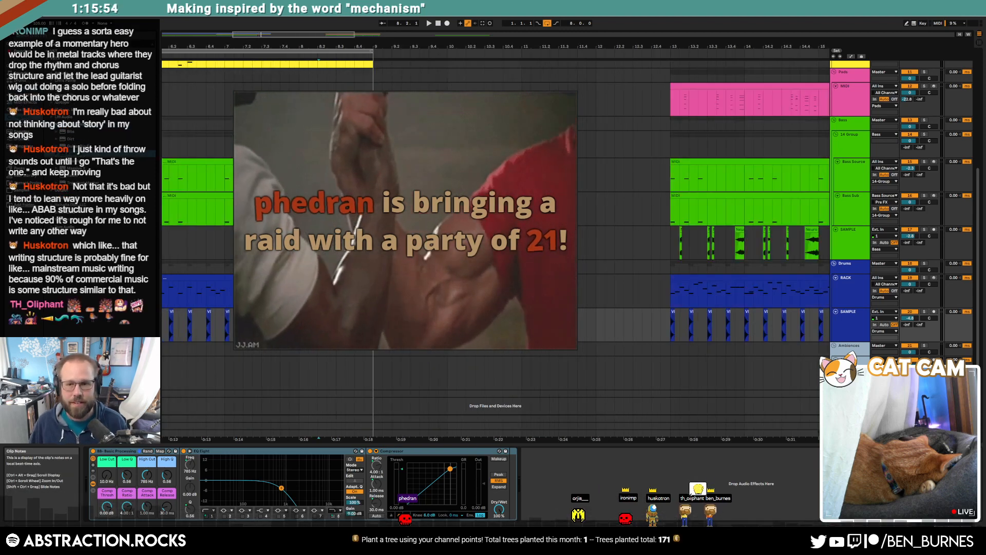
scroll(336, 144, "up", 3)
left_click_drag(312, 34, 248, 34)
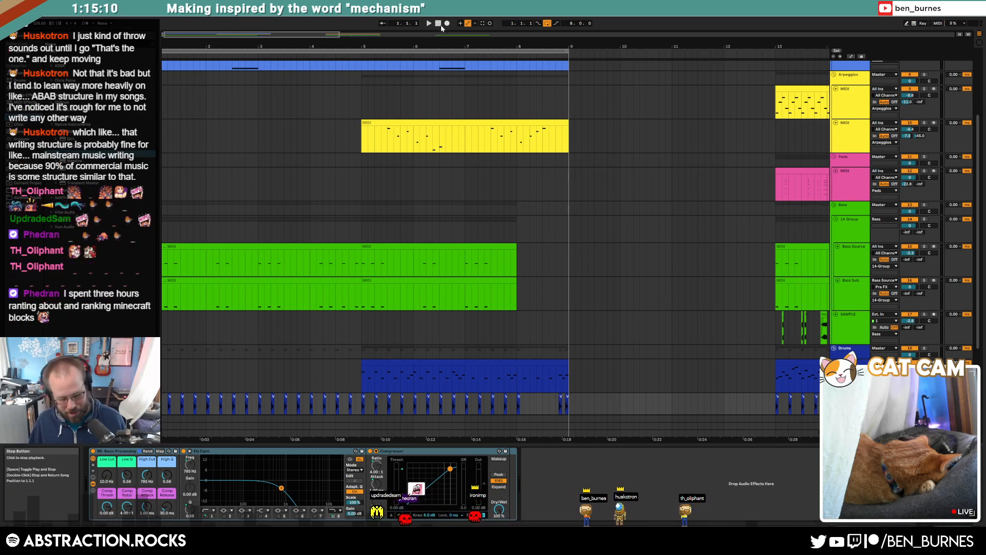
key("shift+Tab")
key("shift+Tab")
scroll(281, 143, "down", 5)
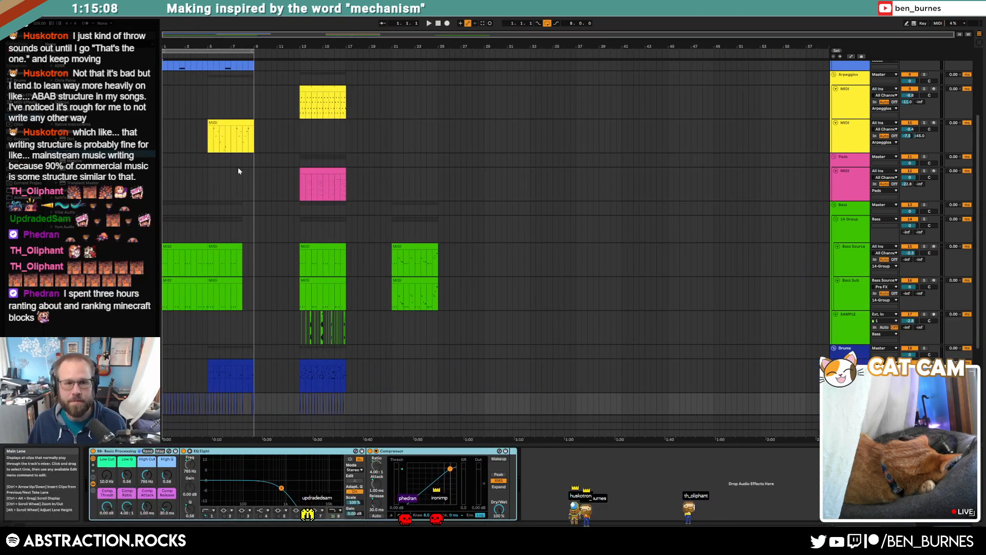
scroll(239, 167, "up", 4)
scroll(240, 163, "up", 2)
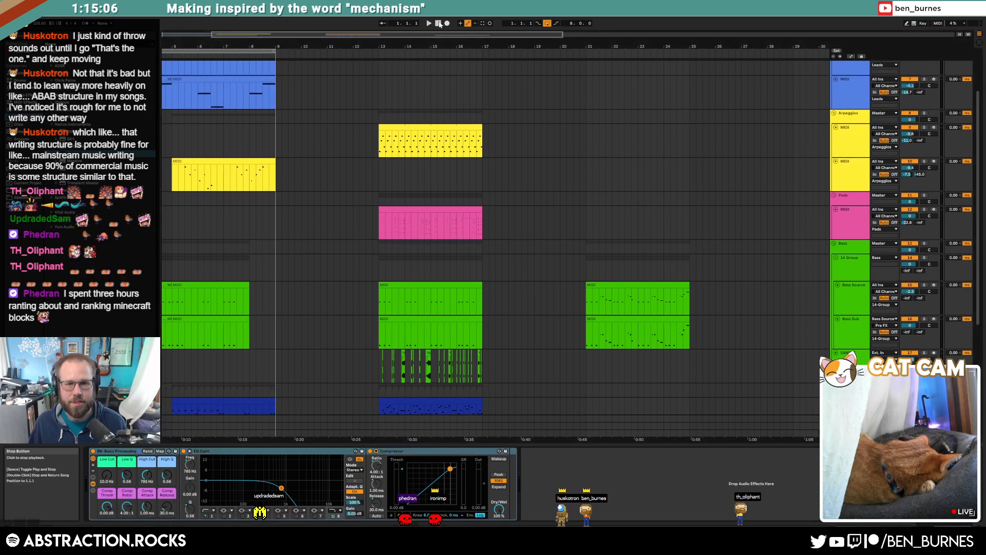
key("space")
scroll(248, 149, "up", 2)
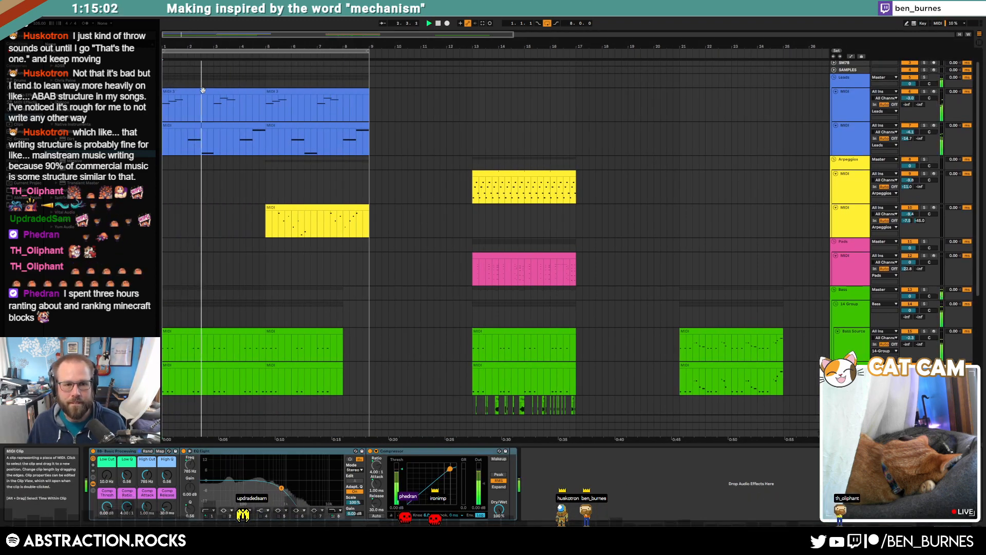
View the notes of the second lead track's first clip and check its Kontakt instrument settings.
double_click(210, 143)
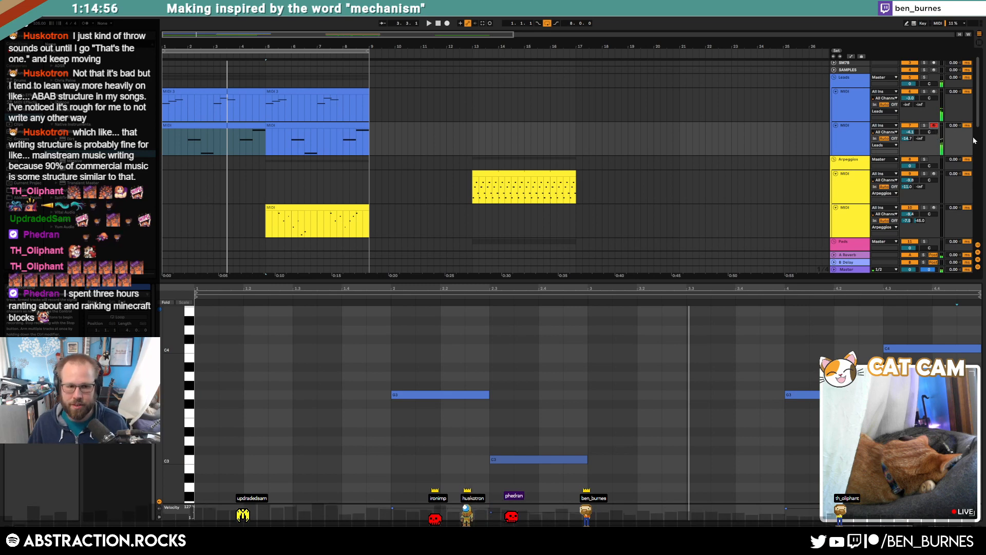
key("shift+Tab")
left_click(104, 451)
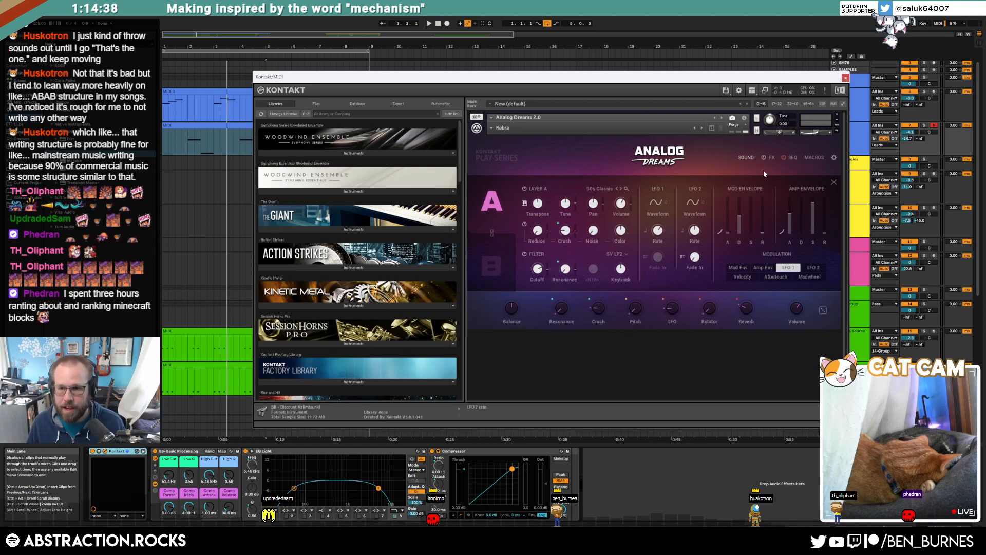
left_click(845, 77)
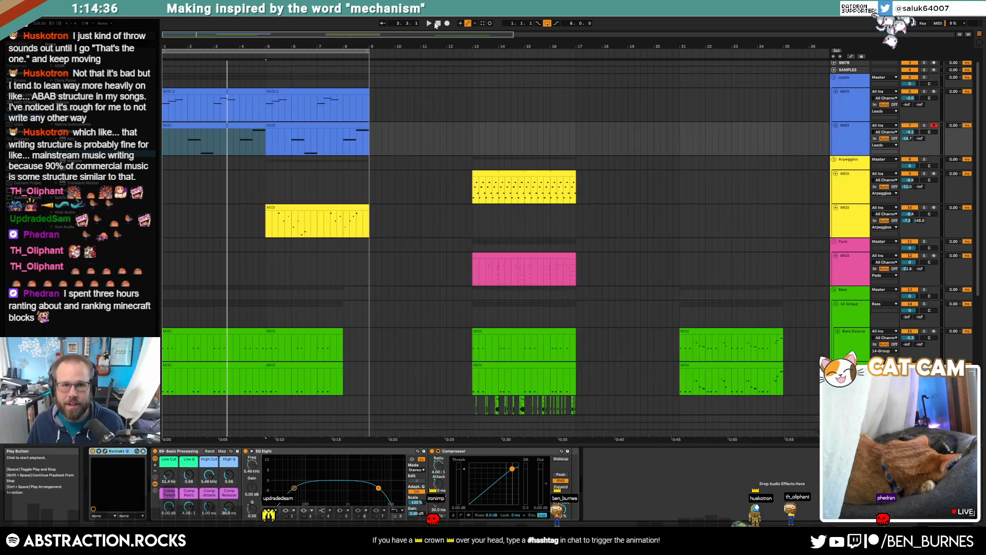
Play the section at bar 13, loop the arpeggio clip's four bars, and select that clip after stopping playback.
left_click(468, 52)
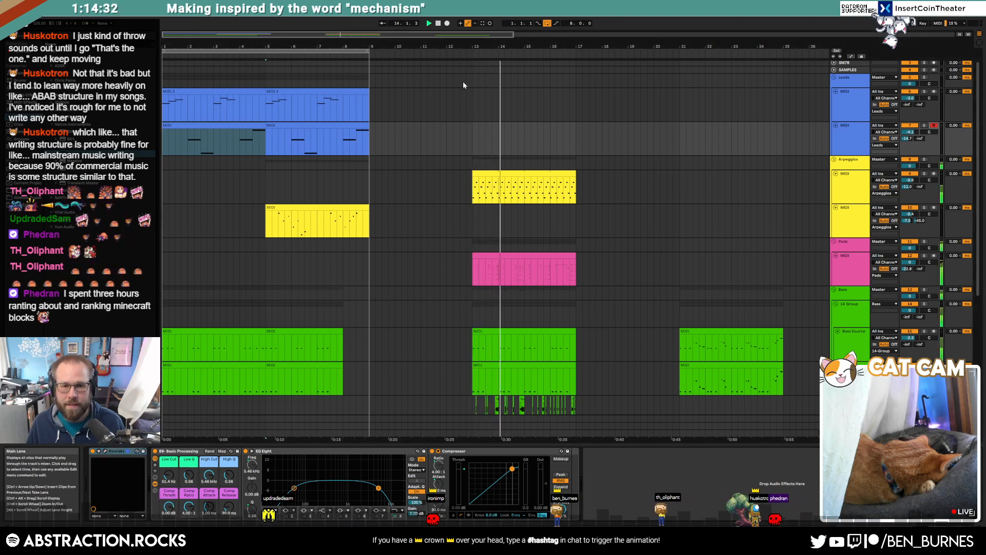
left_click(511, 171)
key("ctrl+l")
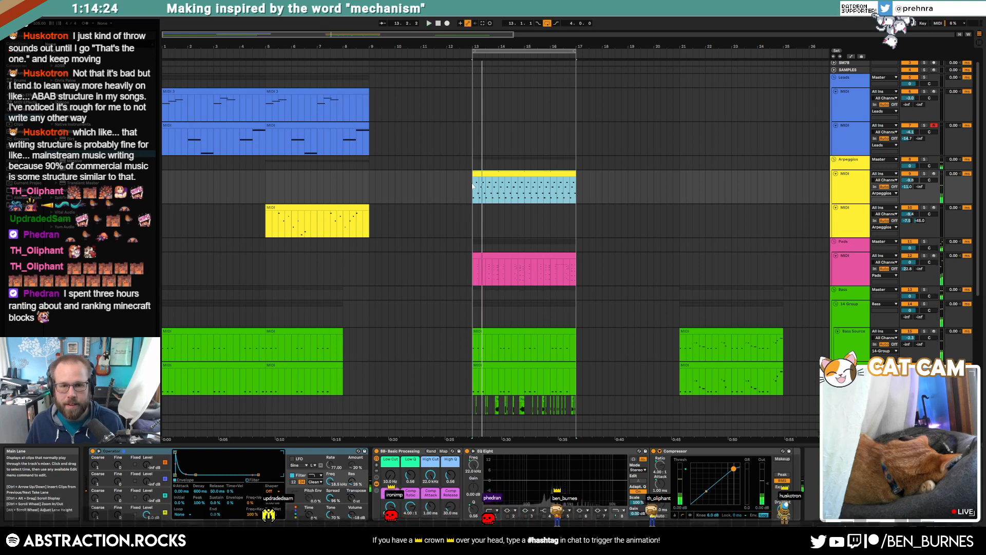
key("space")
left_click(491, 175)
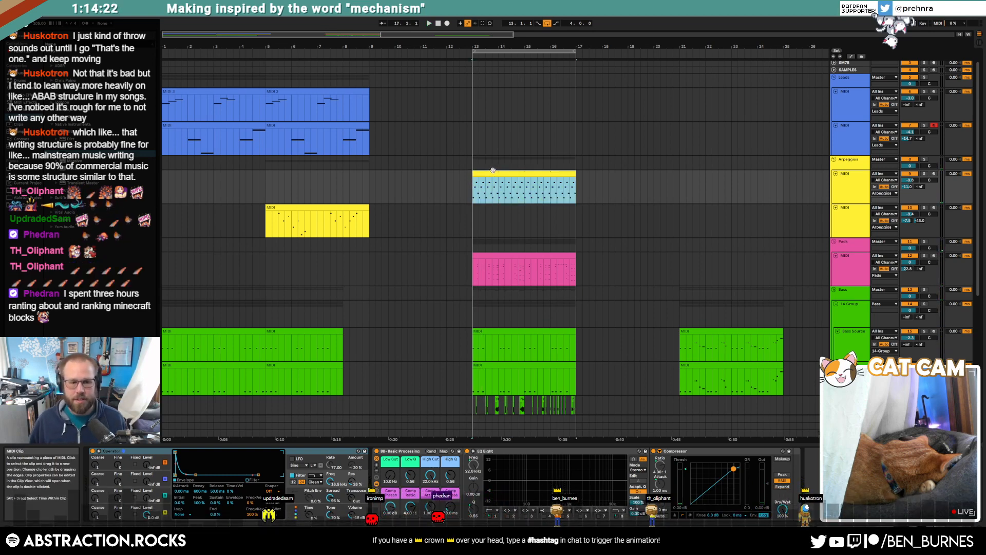
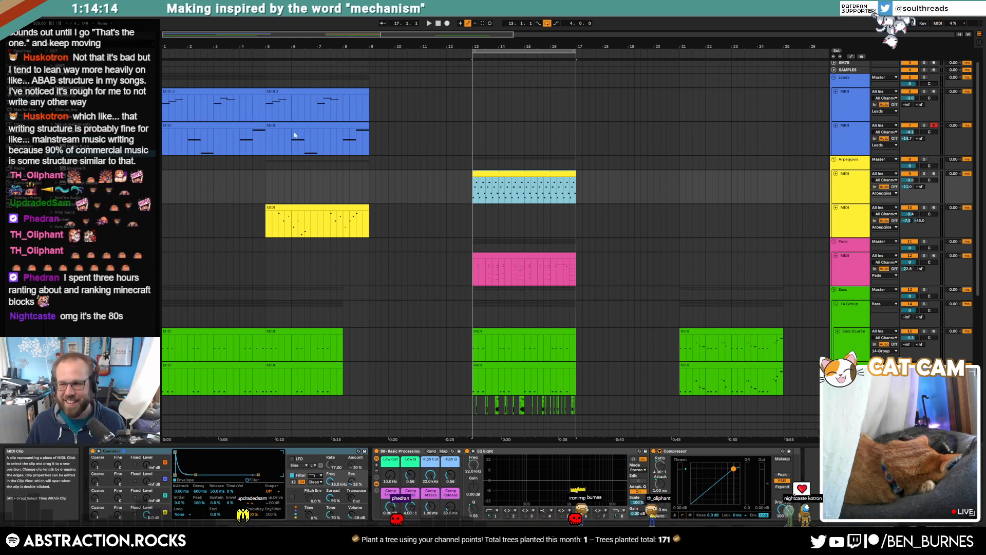
Create a one-bar clip at bar 13 on the second lead track, add a half-beat C1 note, and extend the clip to four bars.
left_click_drag(473, 139, 494, 138)
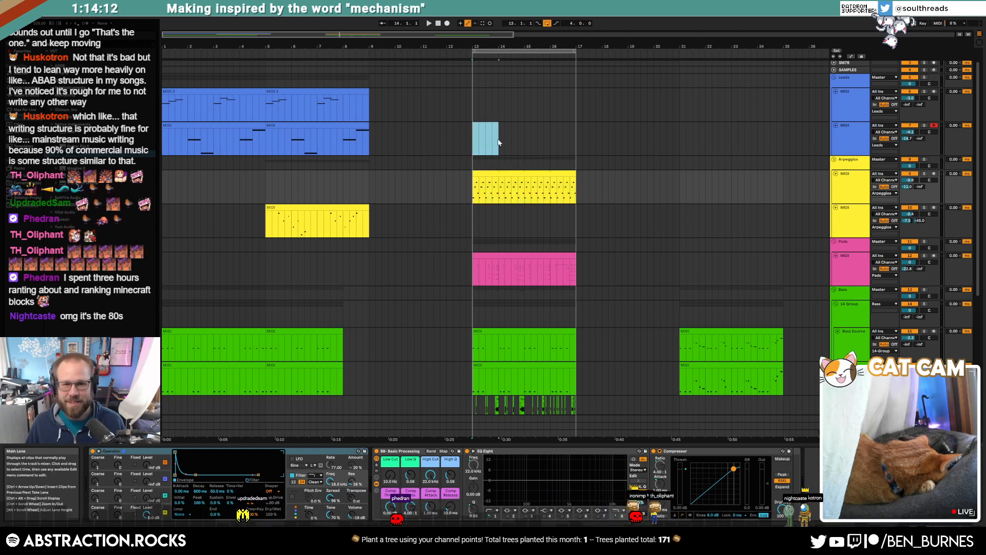
left_click(499, 143)
key("ctrl+shift+m")
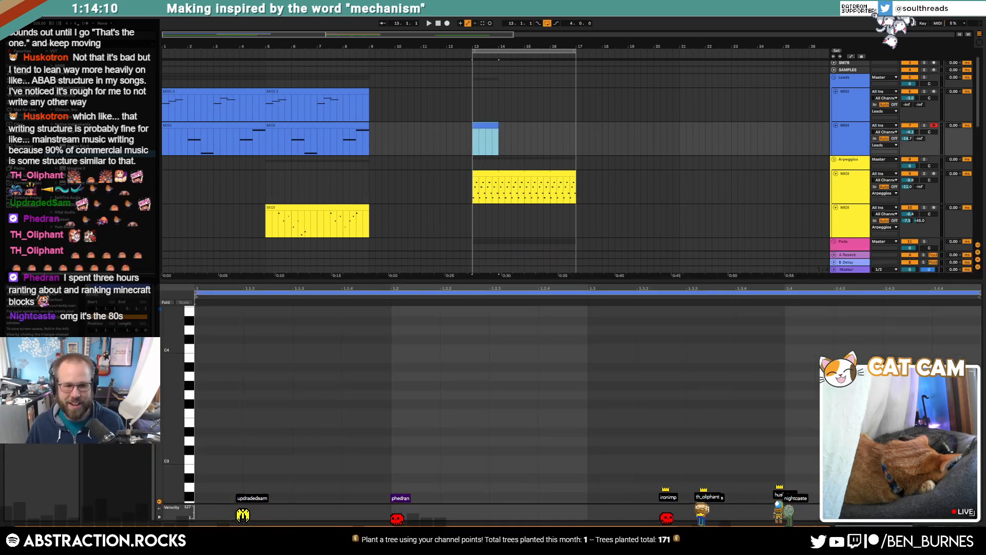
left_click_drag(168, 427, 165, 362)
scroll(173, 457, "down", 5)
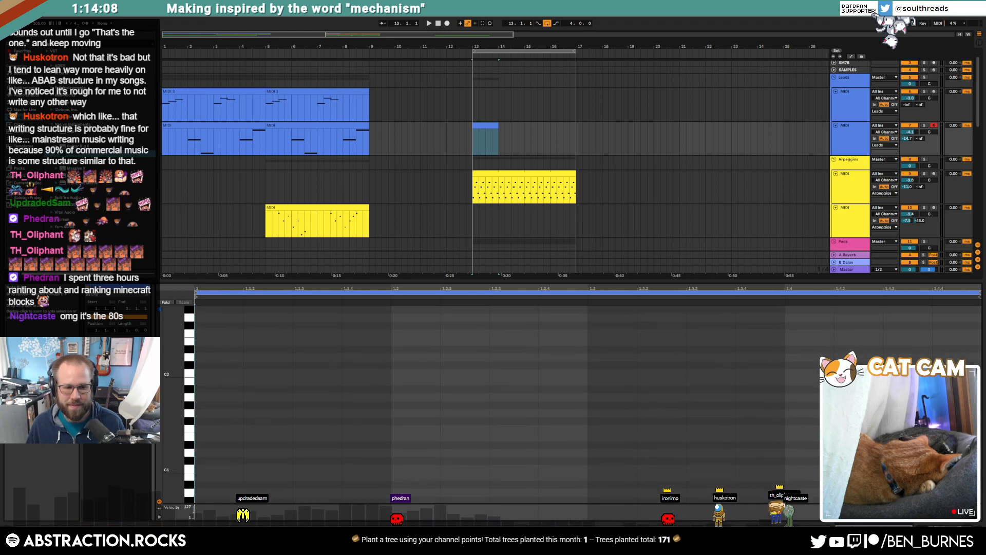
left_click_drag(215, 455, 290, 455)
key("space")
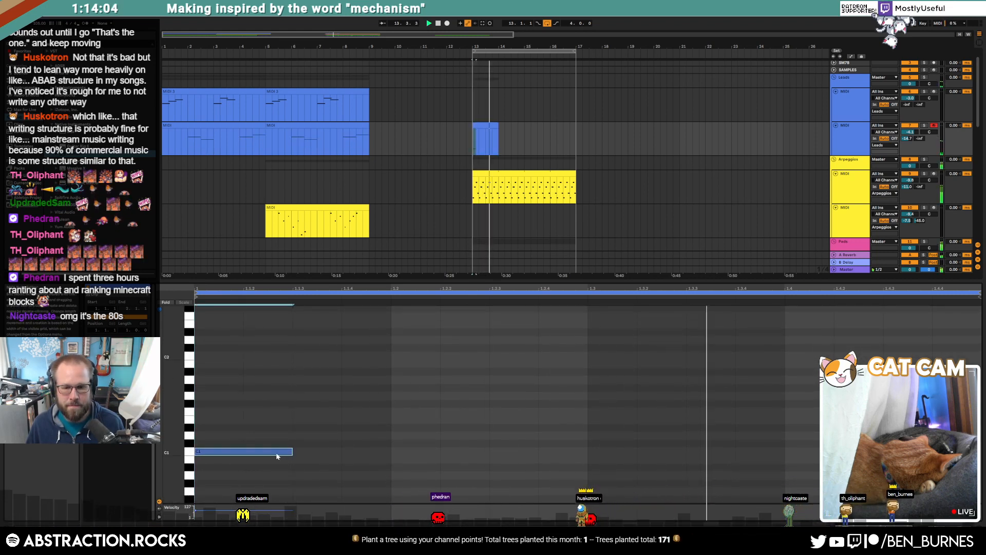
left_click_drag(499, 130, 575, 152)
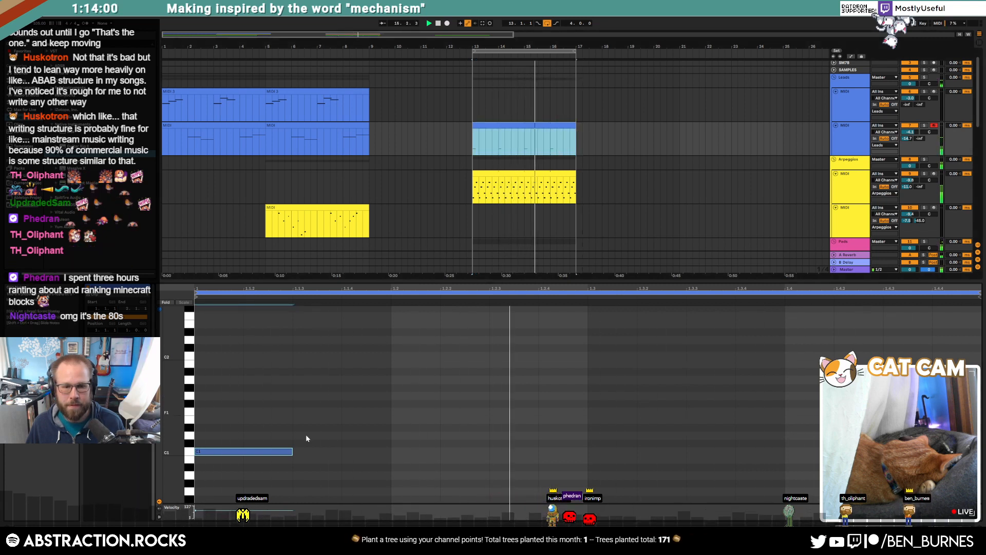
Try four repeated C1 sixteenth notes on the clip's first beat, play them, and delete them.
left_click_drag(292, 451, 224, 452)
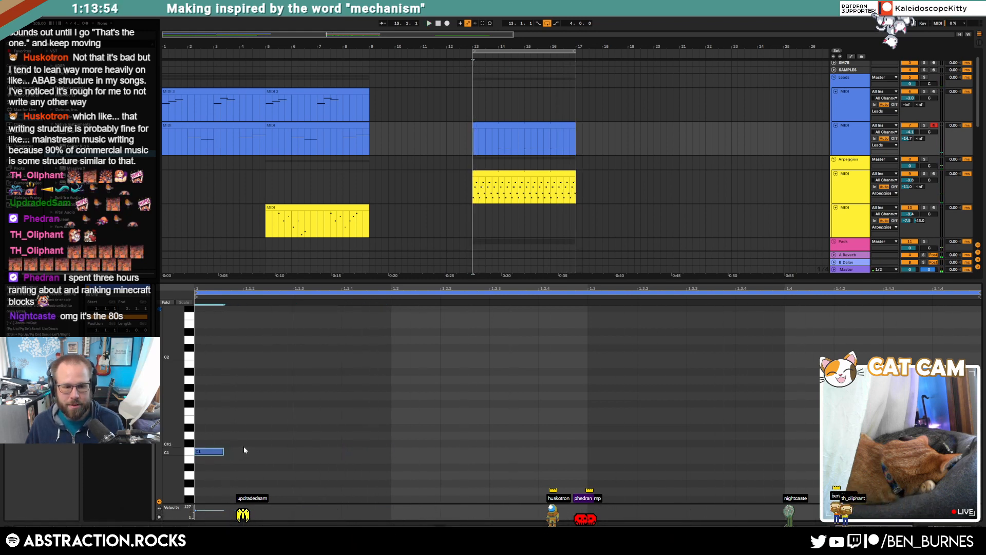
key("ctrl+d")
key("ctrl+d")
key("ctrl+d")
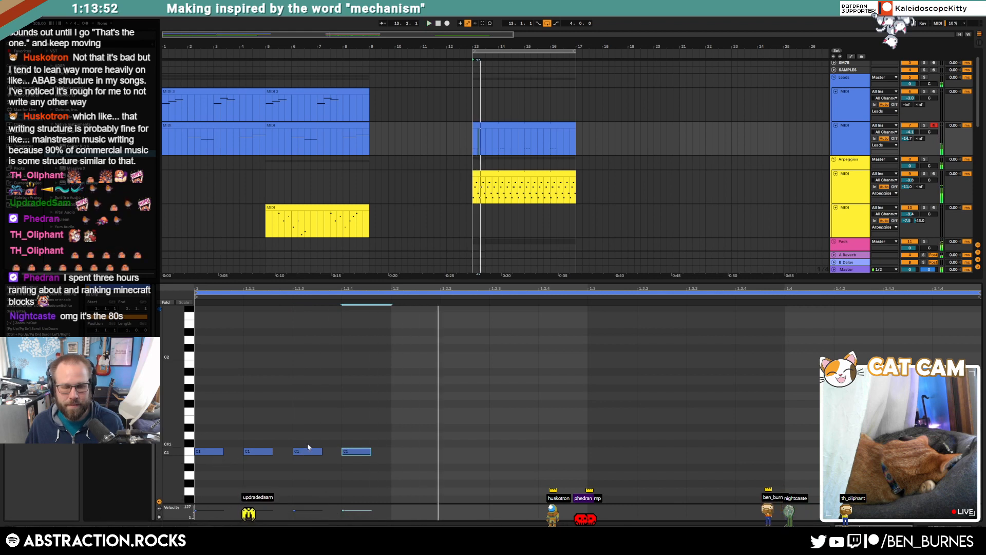
key("space")
left_click_drag(388, 438, 244, 452)
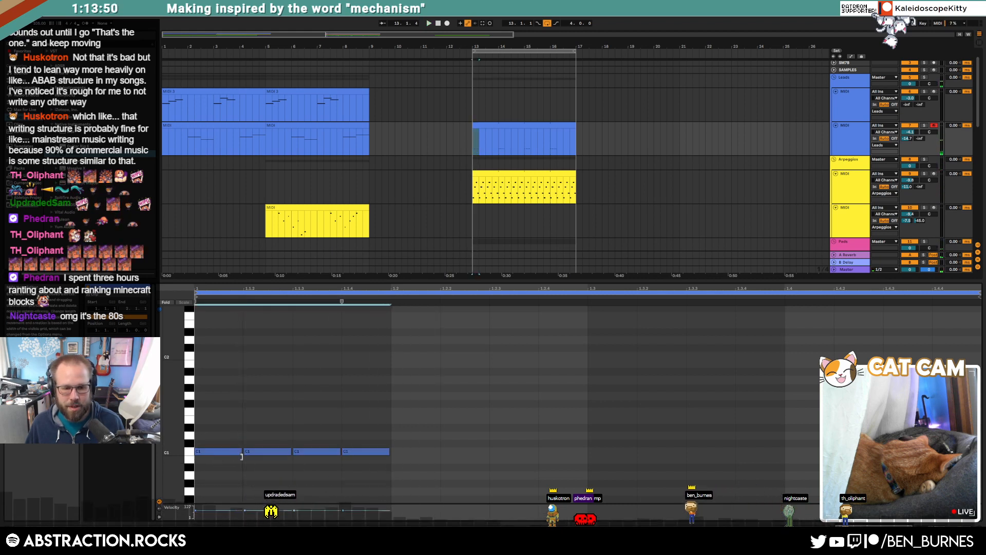
key("space")
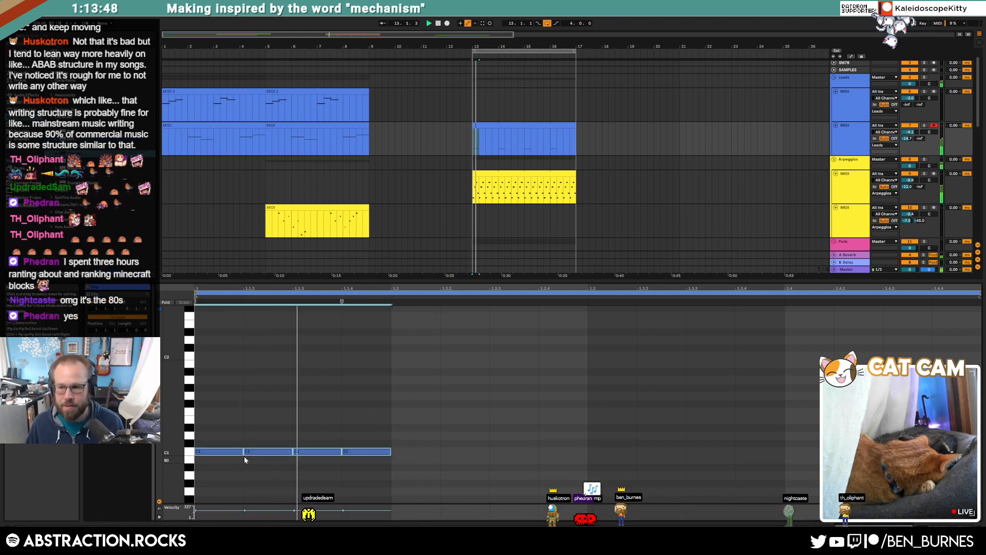
left_click_drag(388, 425, 140, 488)
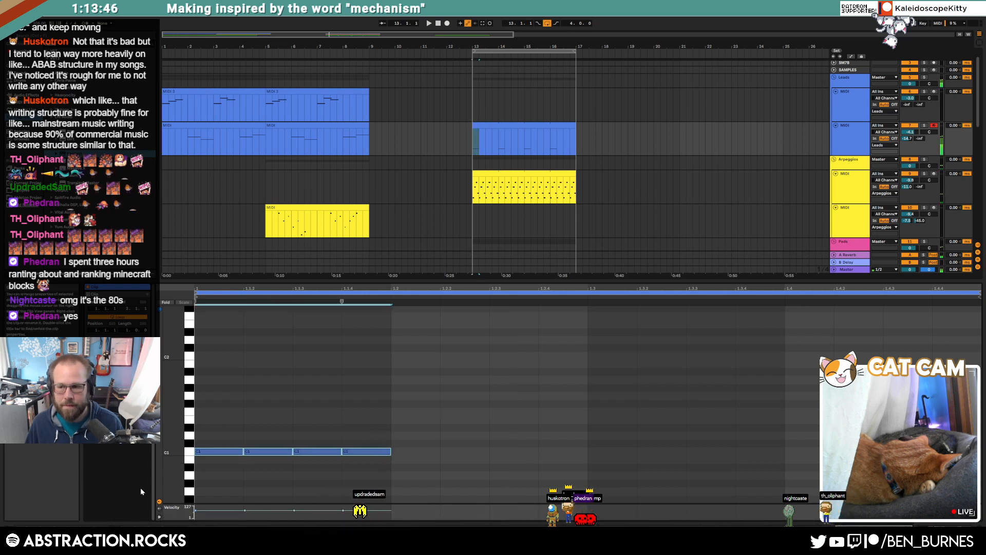
key("Delete")
Draw a one-beat C1 note at the start of the clip and raise it an octave to C2.
double_click(211, 451)
left_click_drag(211, 451, 375, 450)
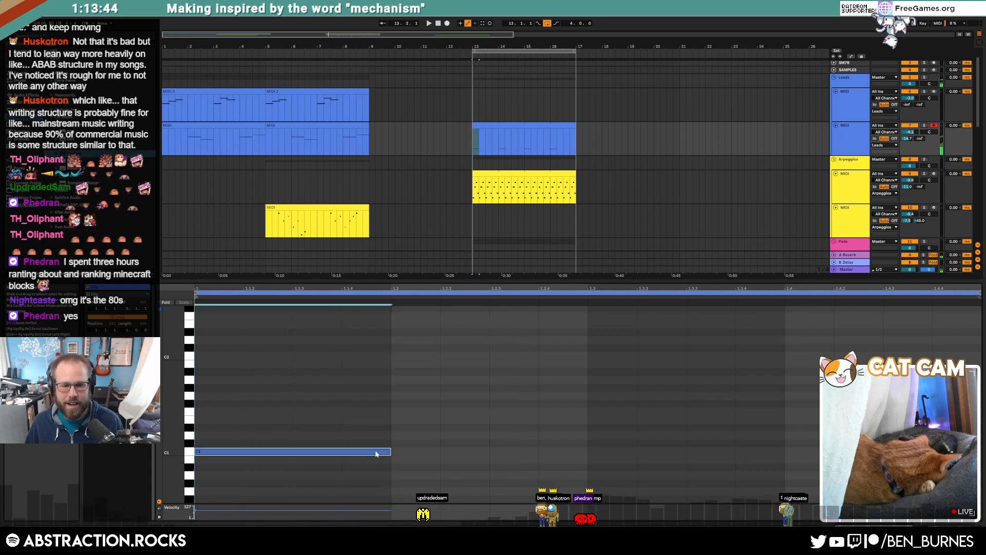
key("shift+Up")
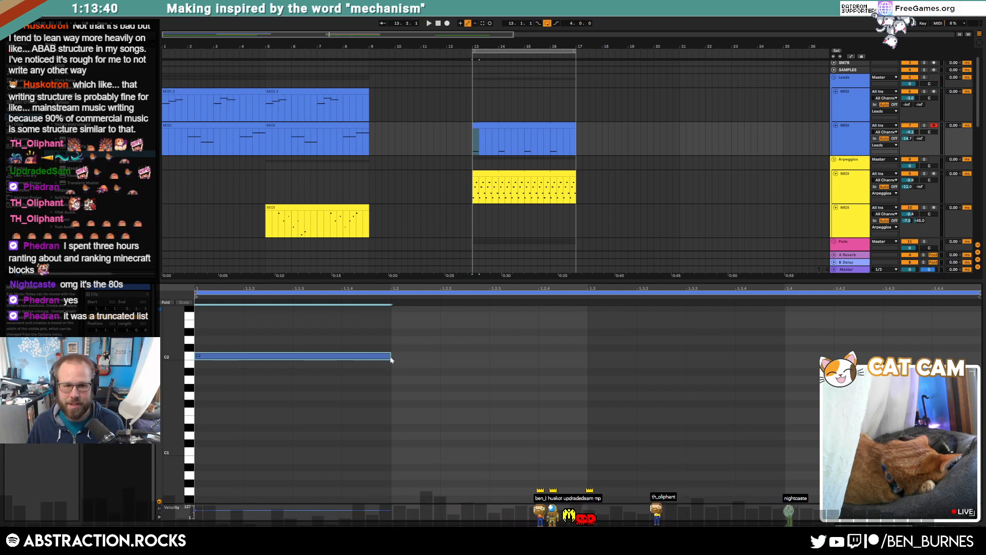
Add an Auto Pan after Kontakt on the second lead track with 100% shape and a tempo-synced 1/8 rate, and adjust its phase.
key("shift+Tab")
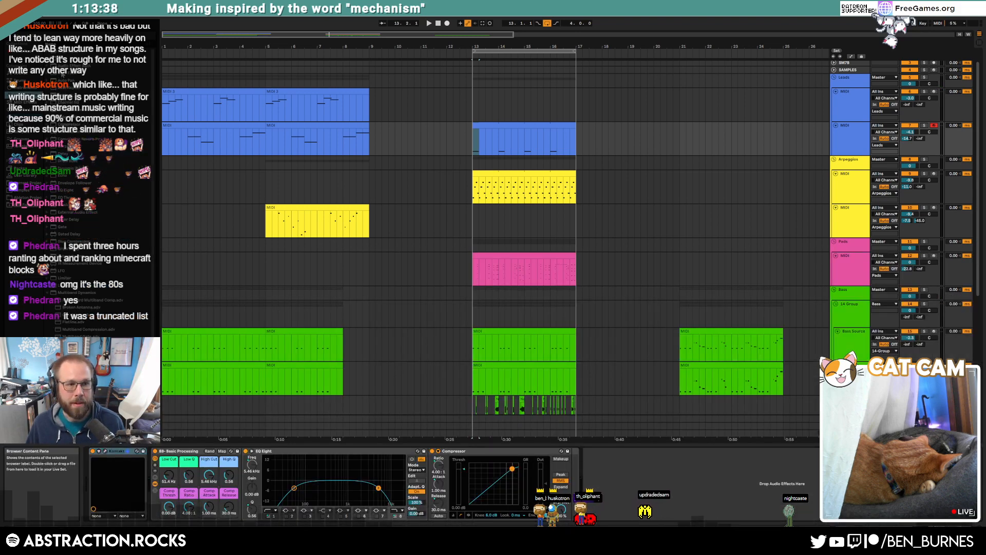
left_click_drag(65, 80, 169, 510)
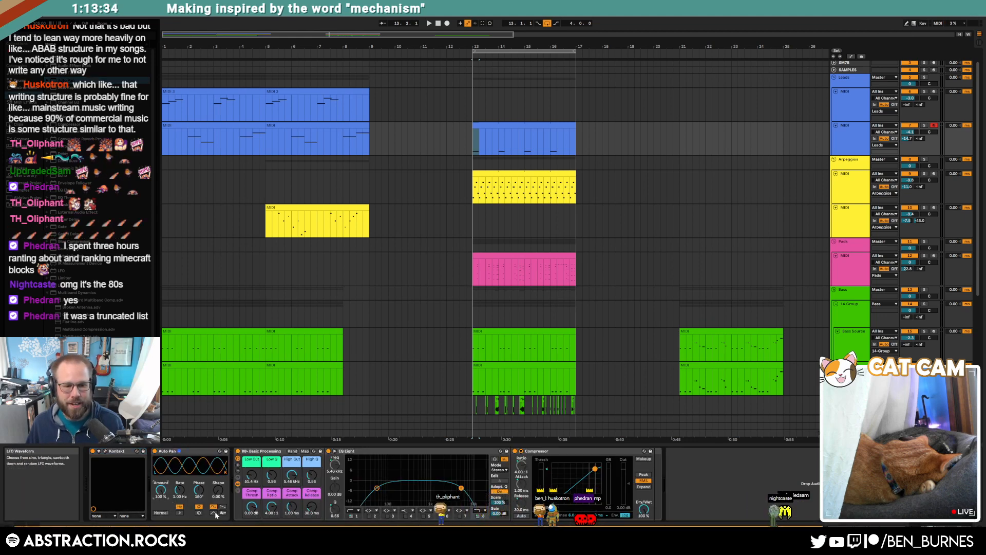
left_click_drag(218, 490, 185, 497)
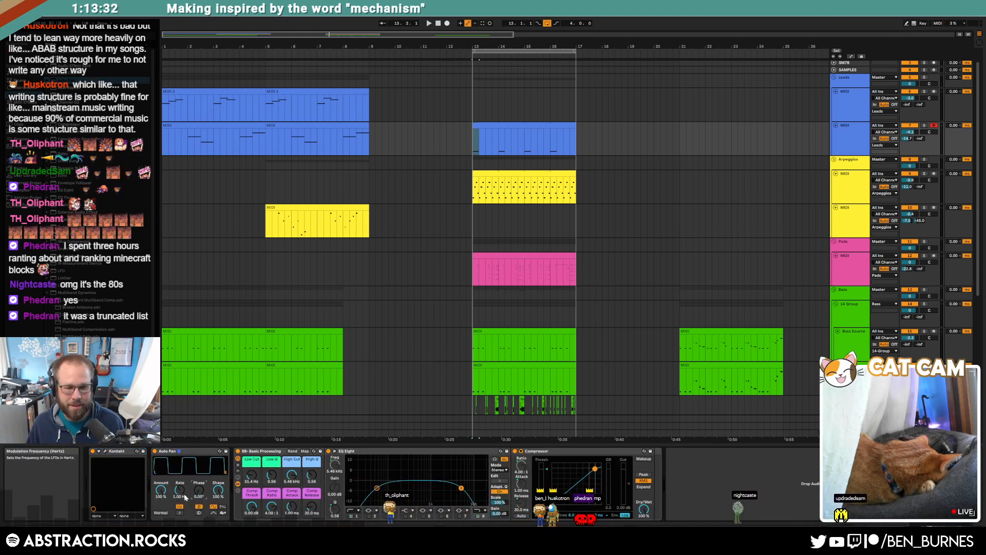
left_click(179, 512)
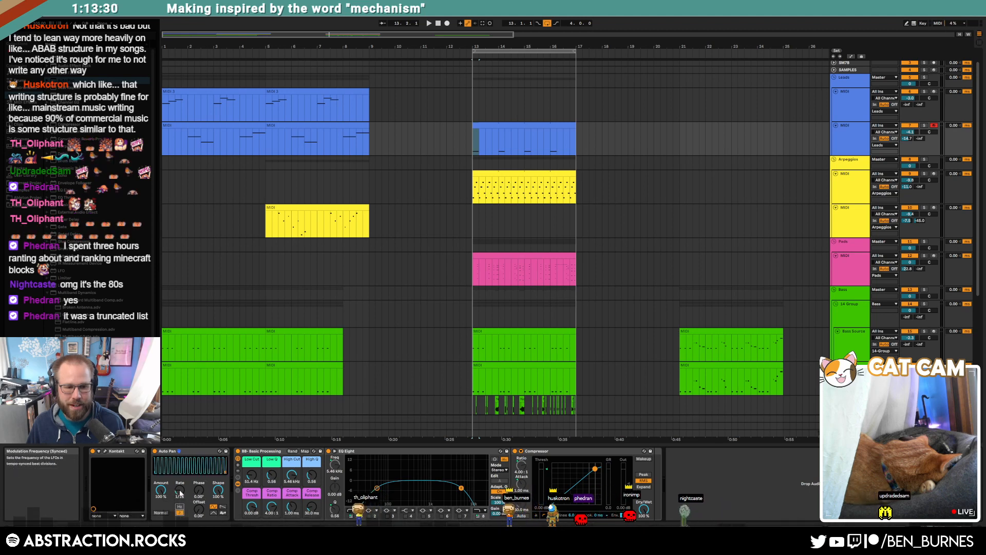
left_click_drag(180, 490, 180, 496)
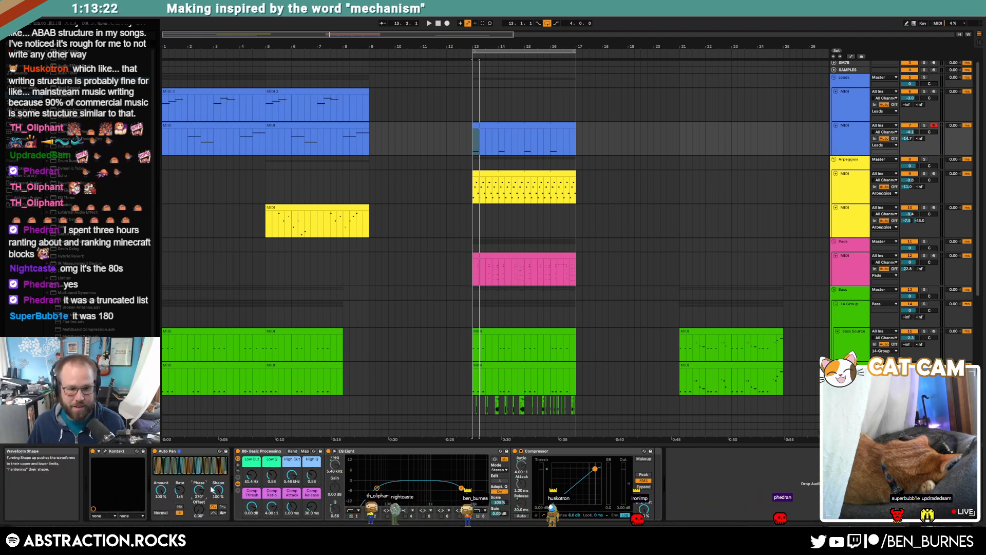
mouse_move(200, 490)
left_mouse_down()
mouse_move(200, 539)
mouse_move(207, 488)
left_mouse_up()
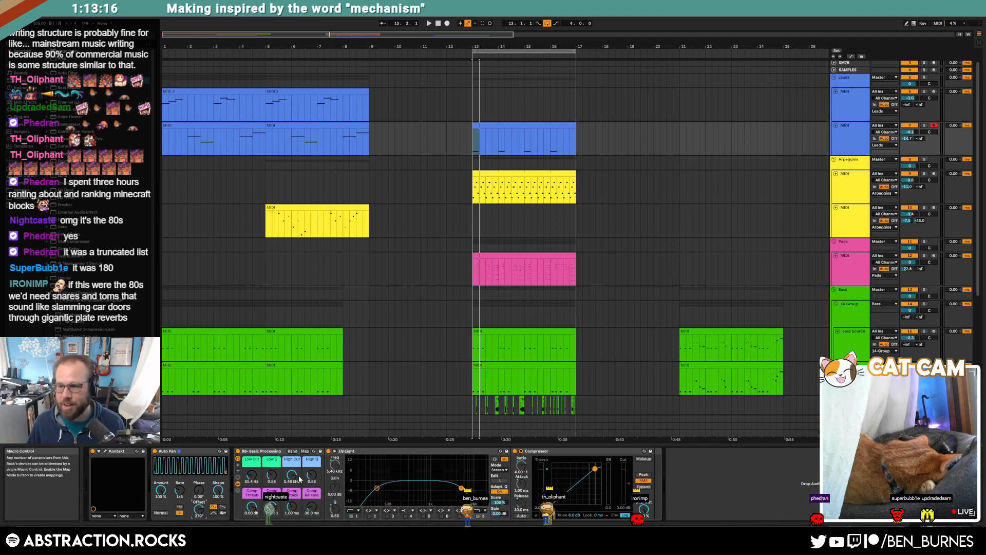
Play the second lead's clip at bar 13 and set the Auto Pan rate to 1/16.
left_click(512, 125)
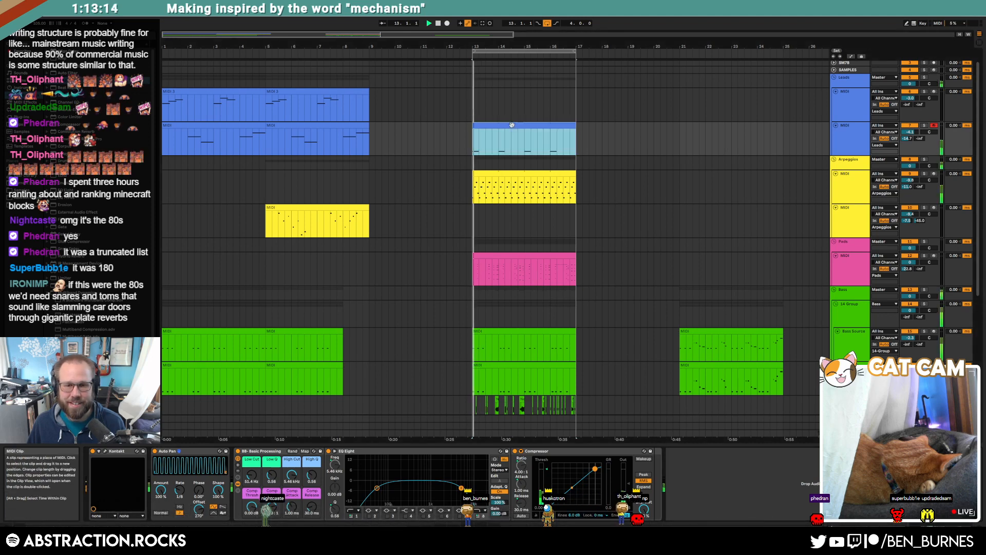
key("space")
left_click_drag(184, 490, 184, 483)
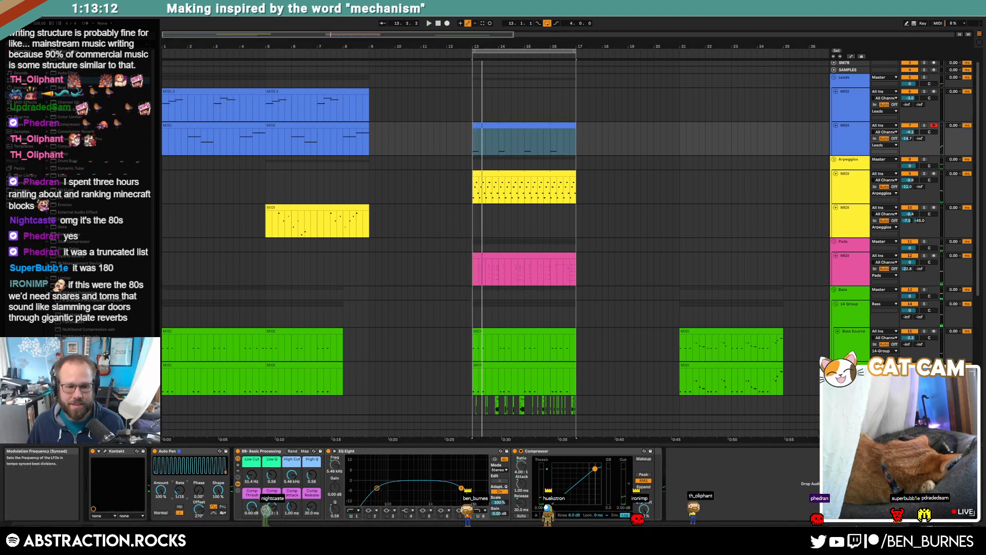
key("space")
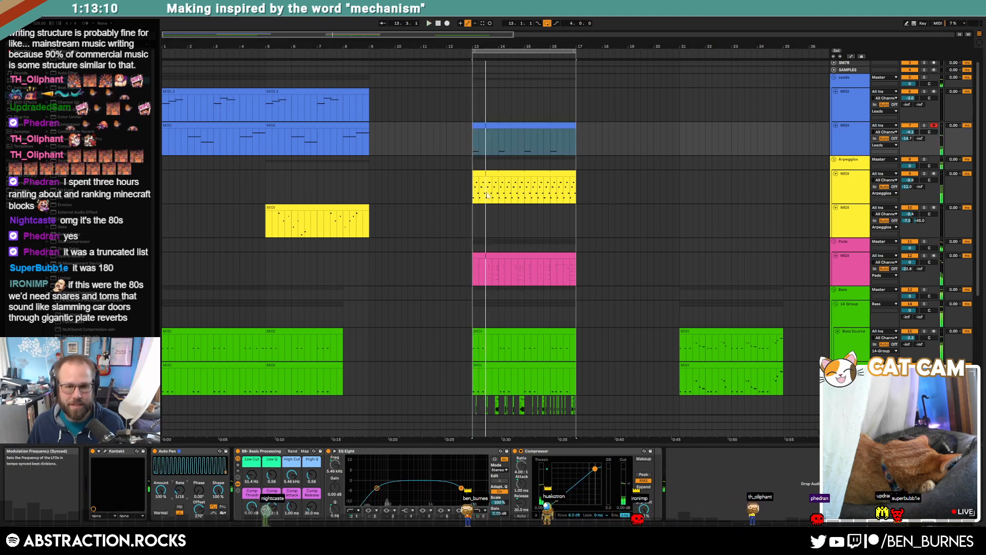
double_click(509, 125)
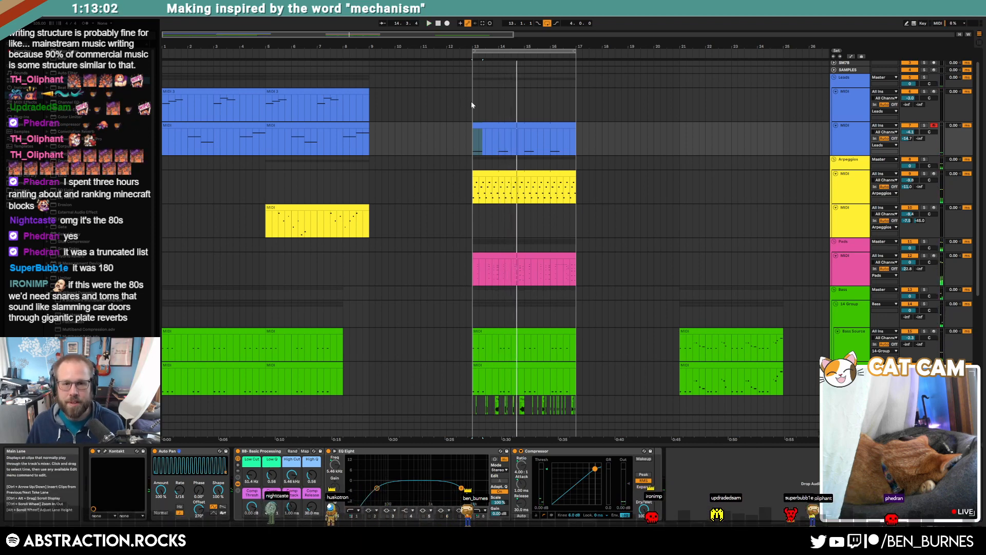
Create a two-bar clip at bar 13 on the first lead track with a one-beat C3 note, extend it to four bars, and play it.
left_click_drag(472, 100, 528, 106)
key("ctrl+shift+m")
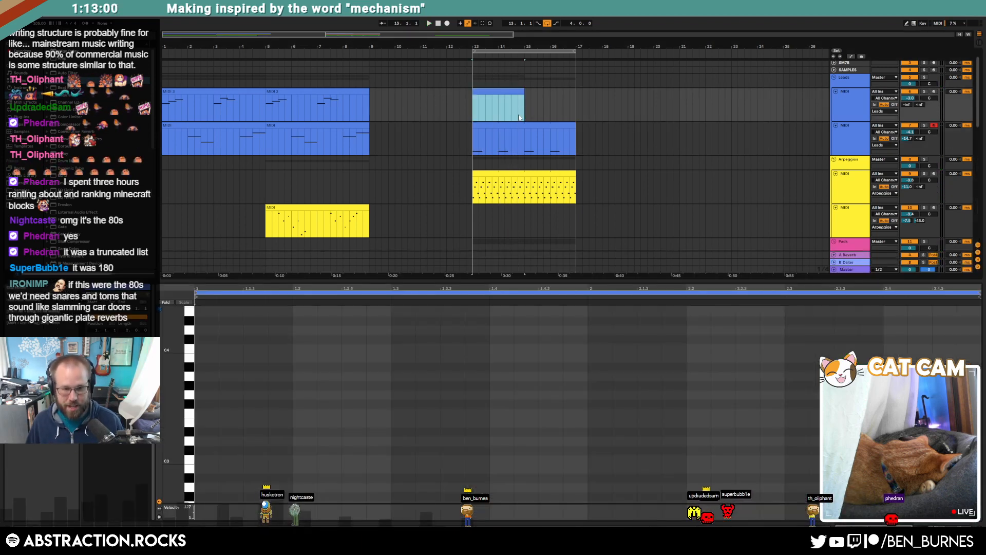
double_click(201, 462)
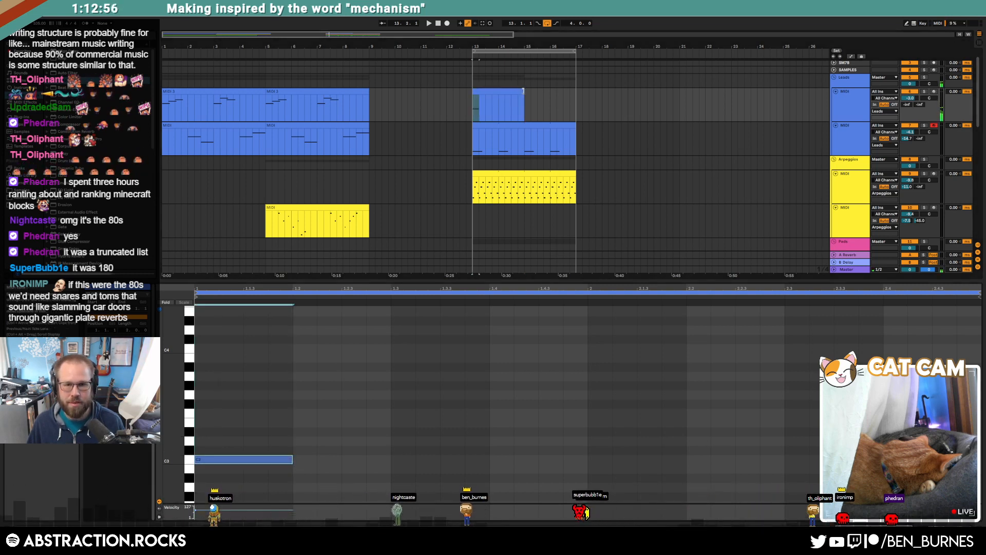
left_click_drag(524, 103, 576, 101)
key("space")
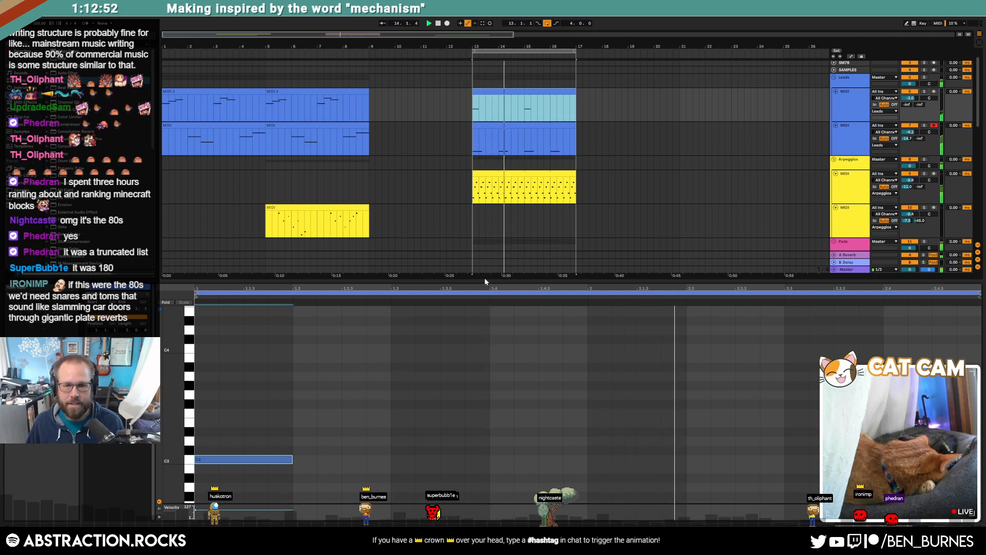
Solo the drum RACK track to audition its clip at bar 13, and copy that clip to bar 9.
key("shift+Tab")
scroll(574, 186, "down", 1)
scroll(574, 186, "down", 4)
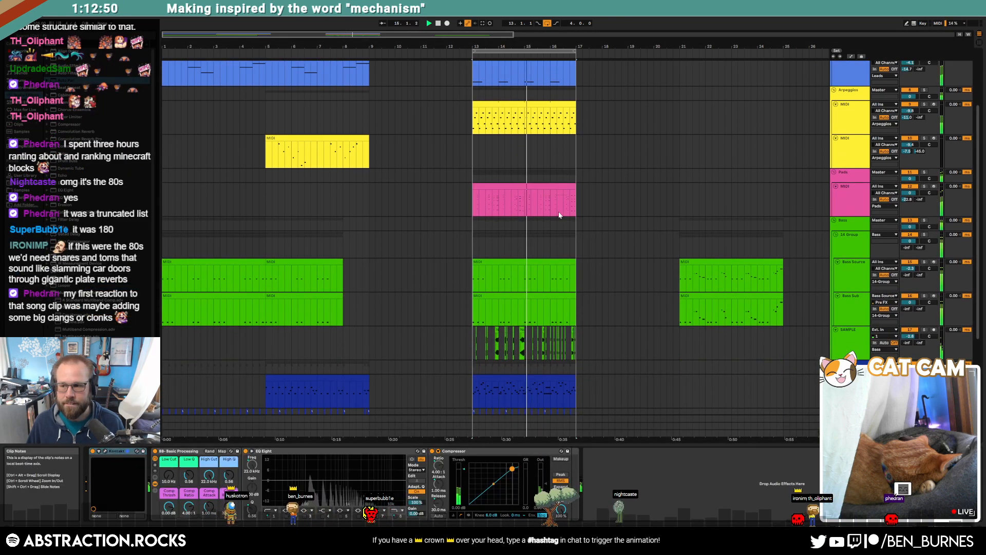
scroll(558, 215, "down", 1)
scroll(559, 216, "down", 6)
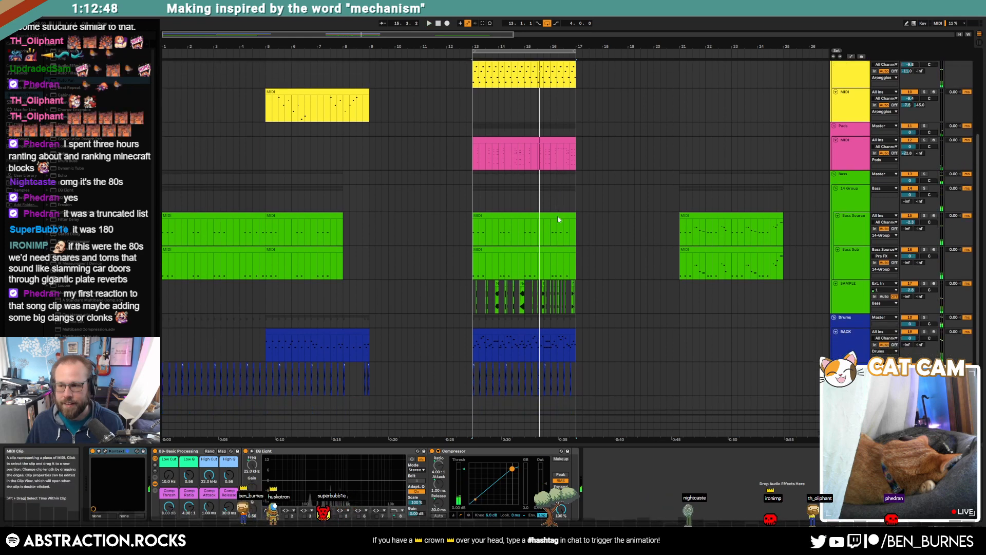
left_click(501, 277)
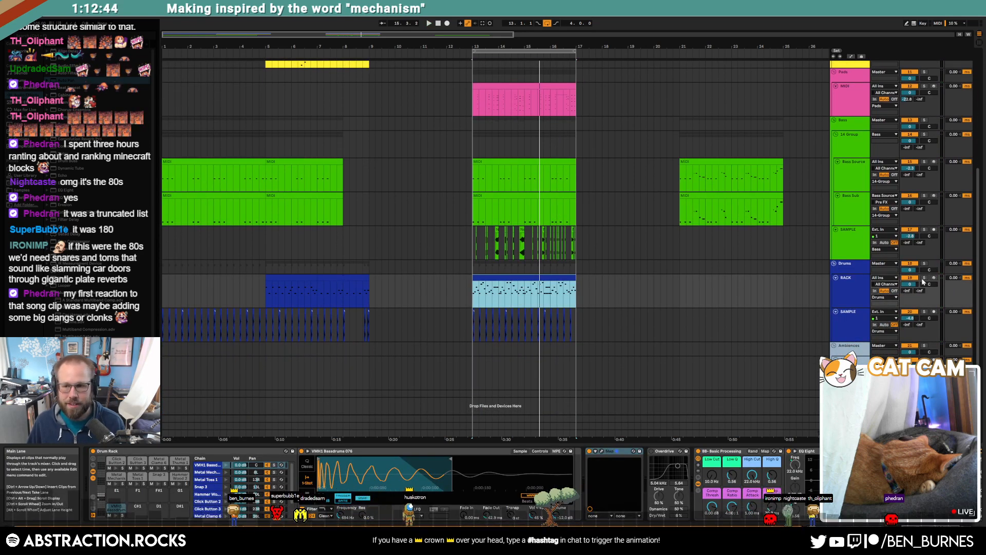
left_click(925, 279)
left_click(523, 278)
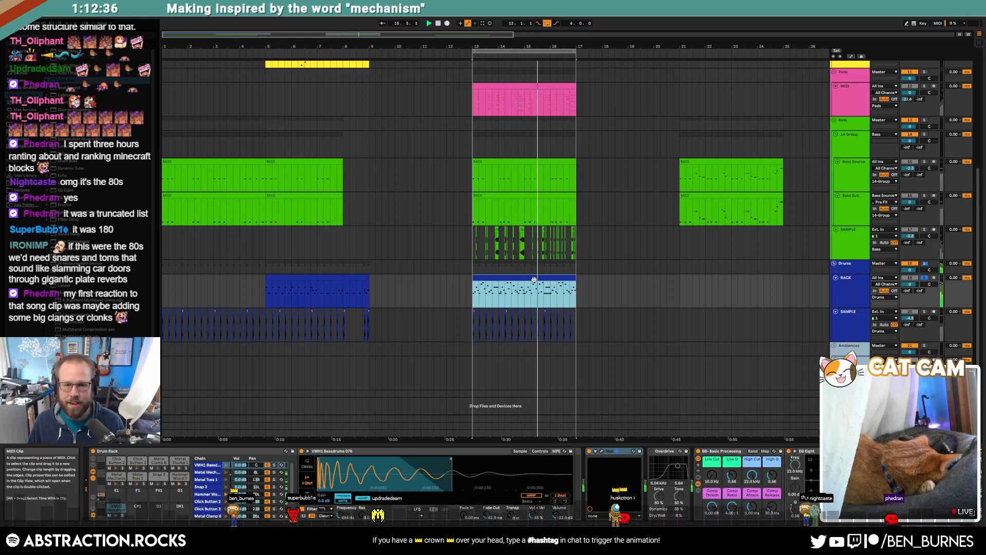
left_click_drag(534, 280, 431, 278)
left_click(500, 278)
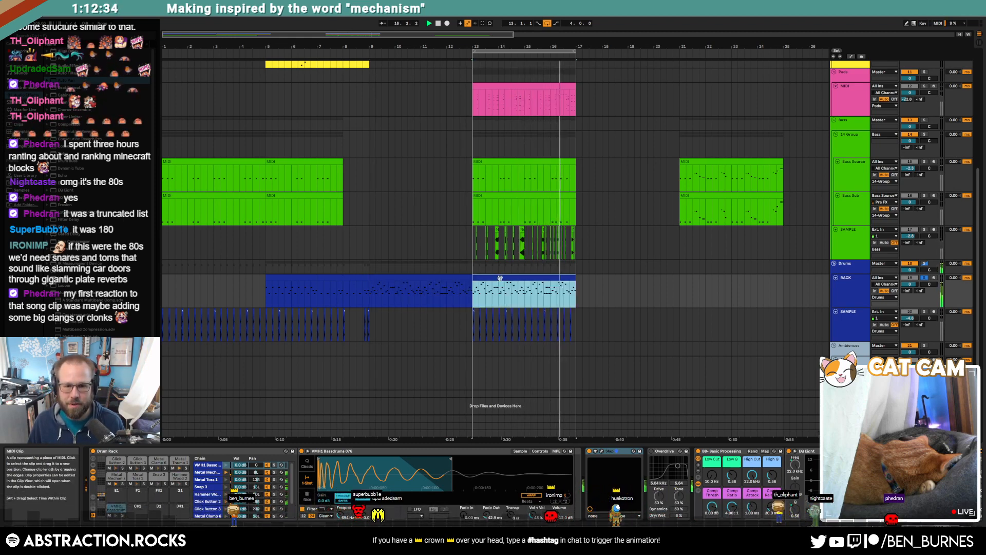
Open the ADSR Sample Manager on the SAMPLES track and filter its library by the Snare tag.
left_click(865, 297)
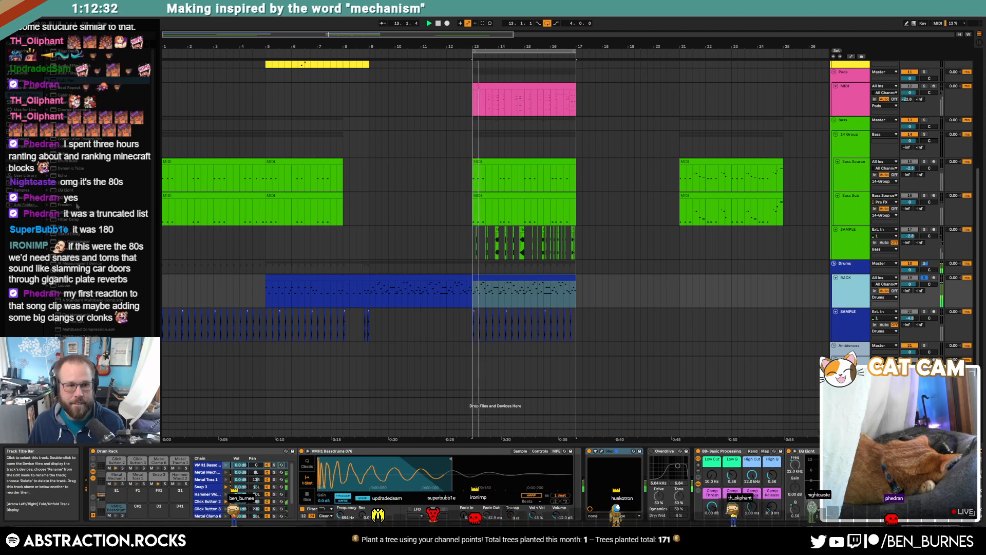
left_click(21, 190)
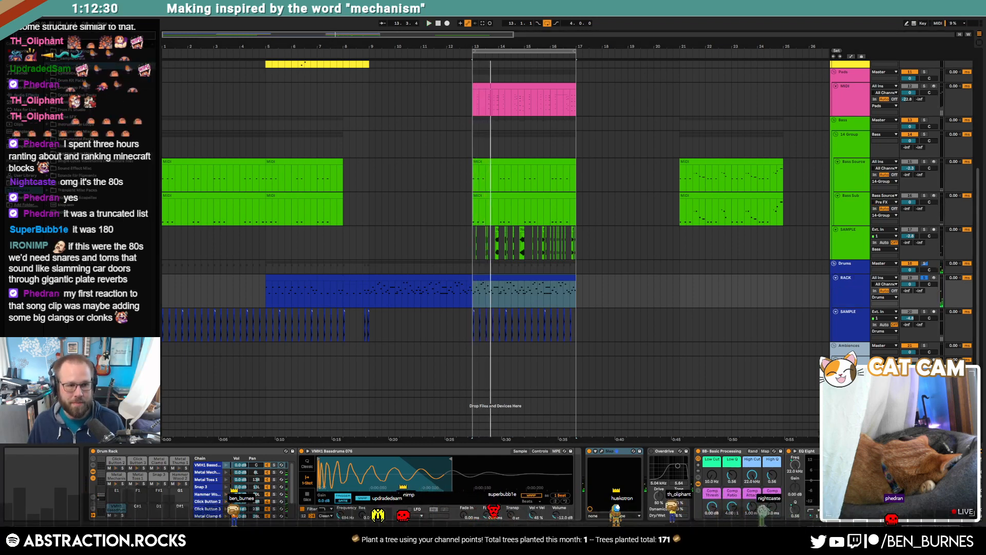
scroll(633, 162, "up", 5)
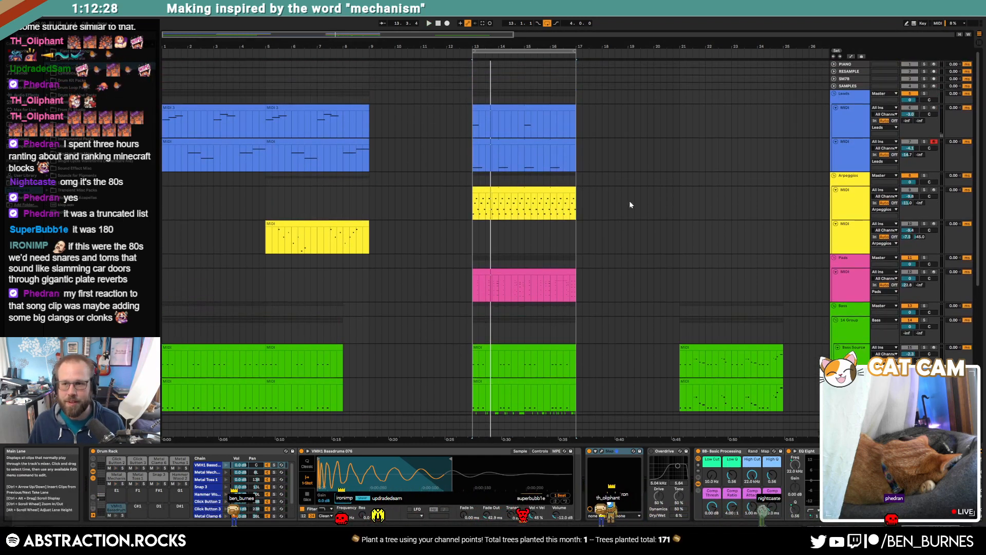
left_click(843, 86)
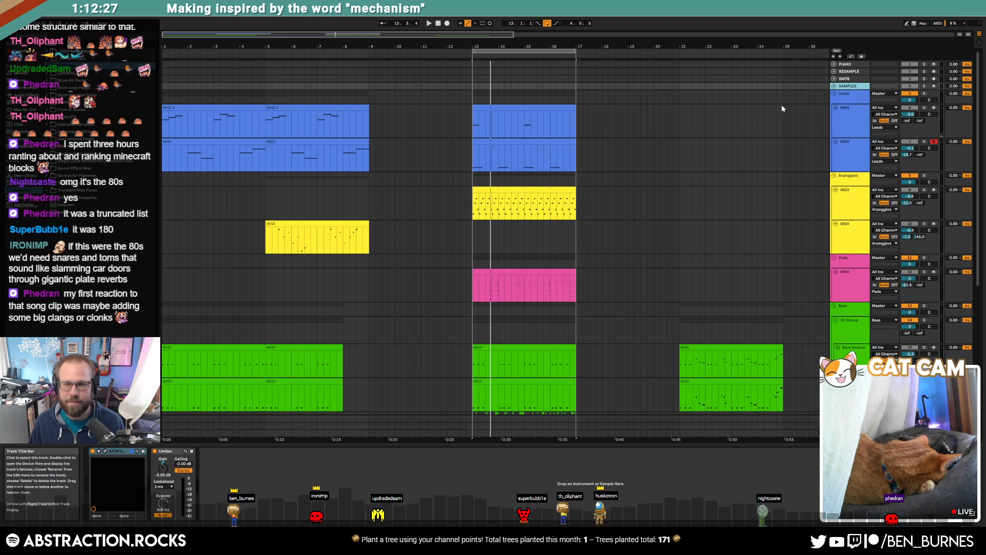
left_click(105, 451)
type("sn")
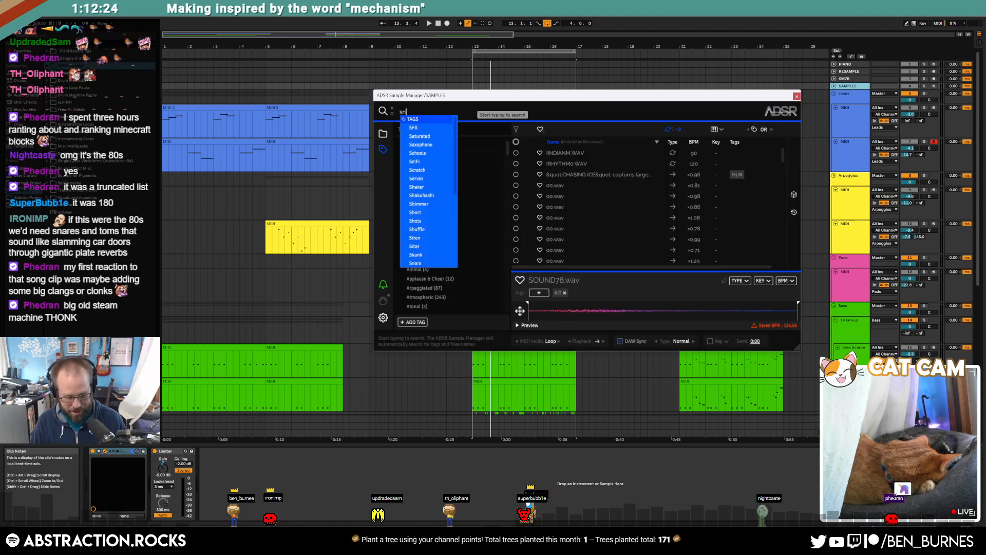
type("are")
key("Return")
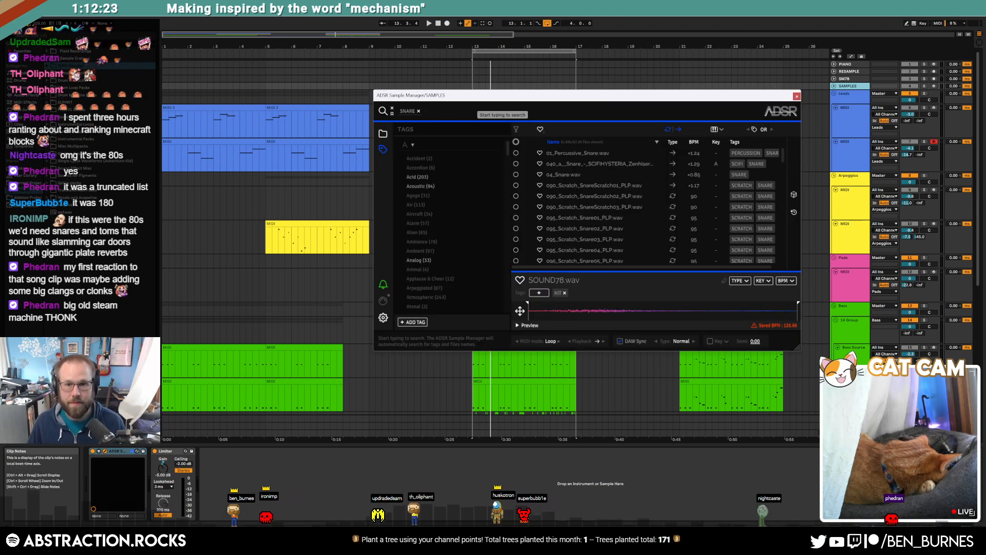
Audition randomly chosen samples from the snare results in the ADSR Sample Manager.
left_click(794, 196)
left_click(794, 196)
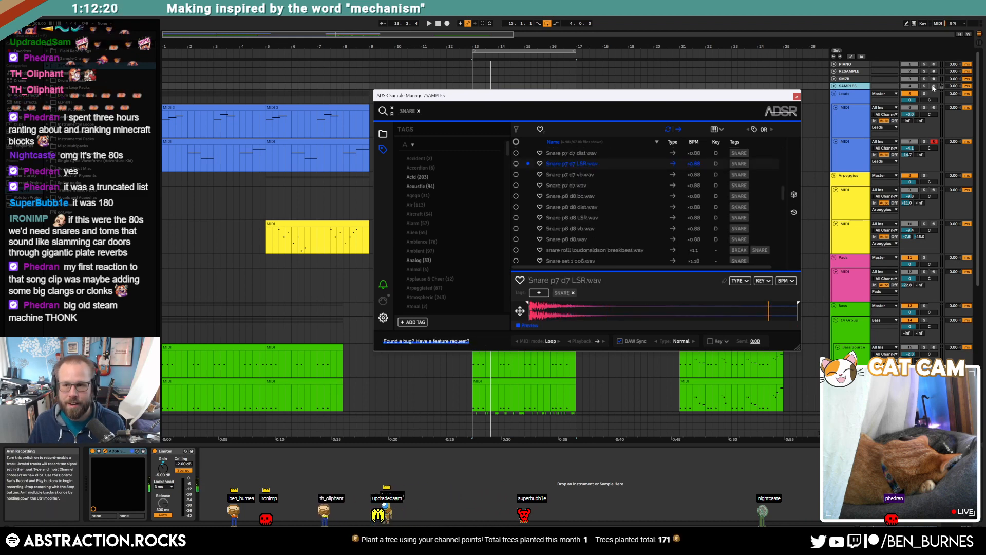
left_click(794, 196)
left_click(794, 196)
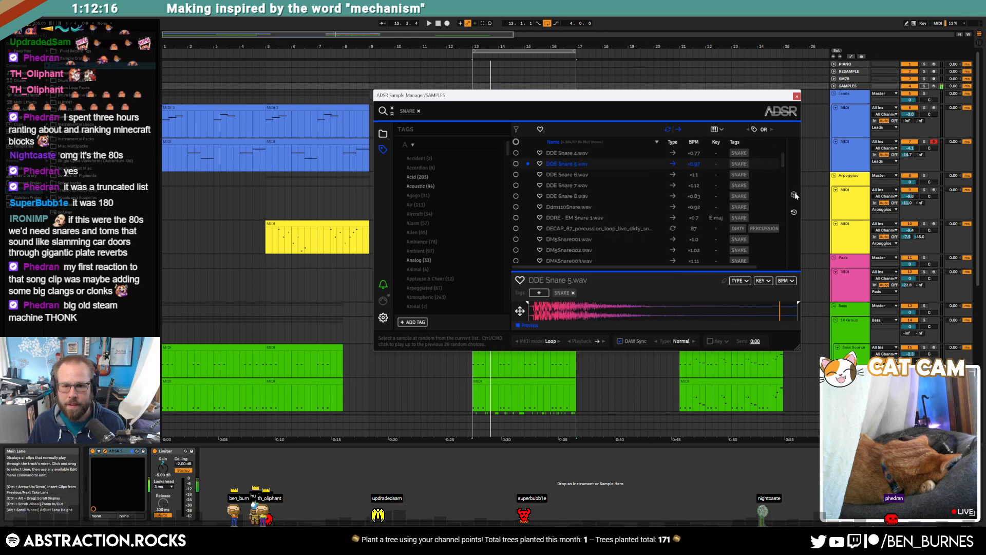
left_click(794, 195)
left_click(794, 196)
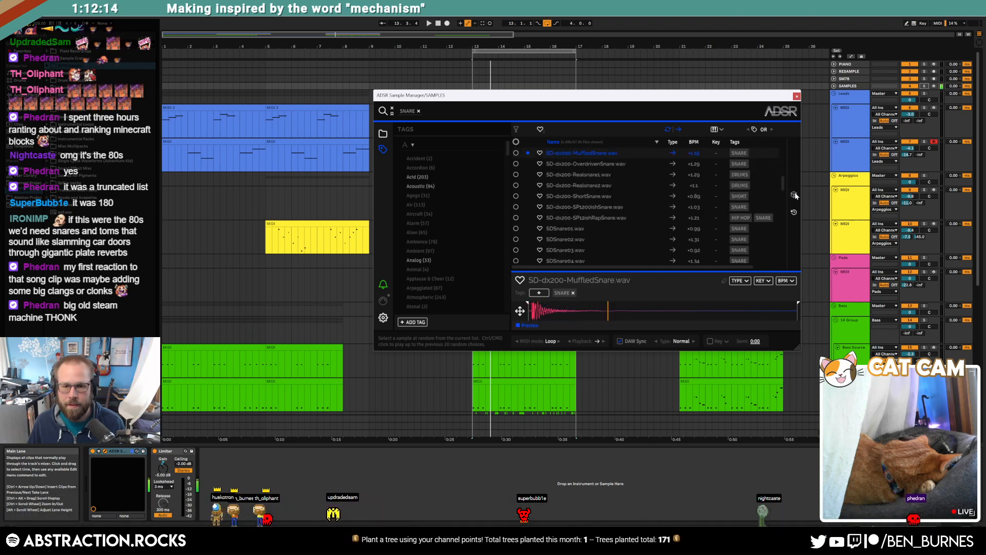
left_click(794, 195)
left_click(794, 195)
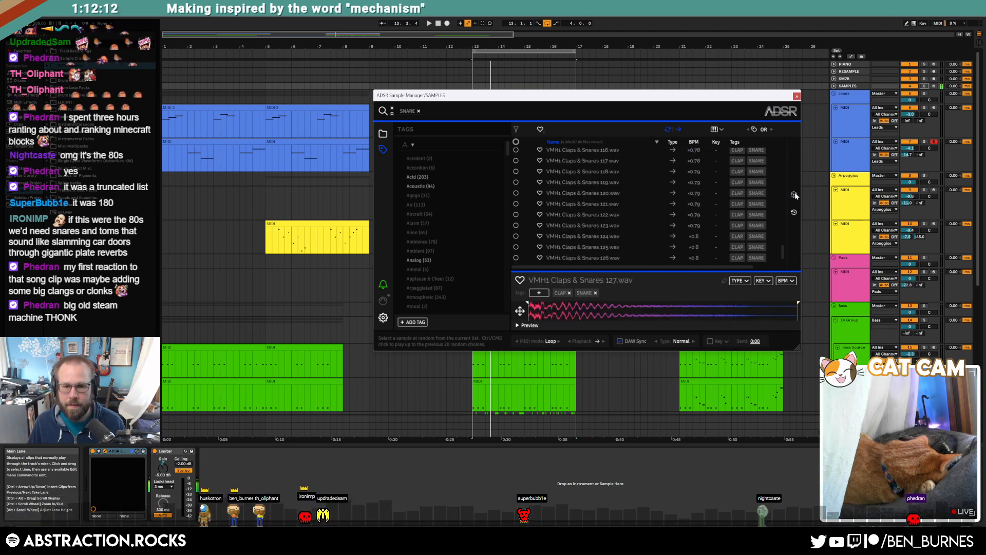
left_click(794, 196)
left_click(794, 196)
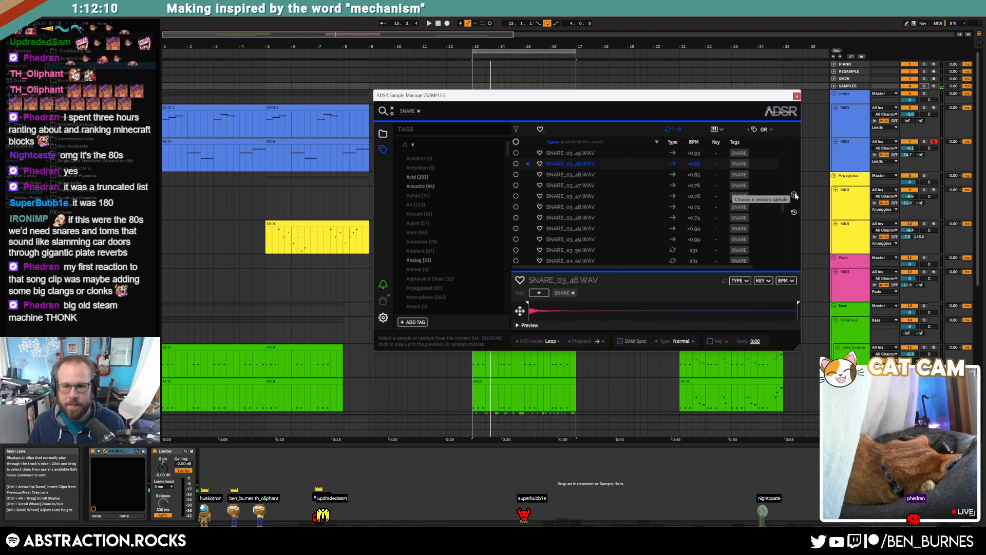
Pick a random snare in the sample manager and load DM5Snare055.wav onto an empty pad of the drum rack.
left_click(794, 196)
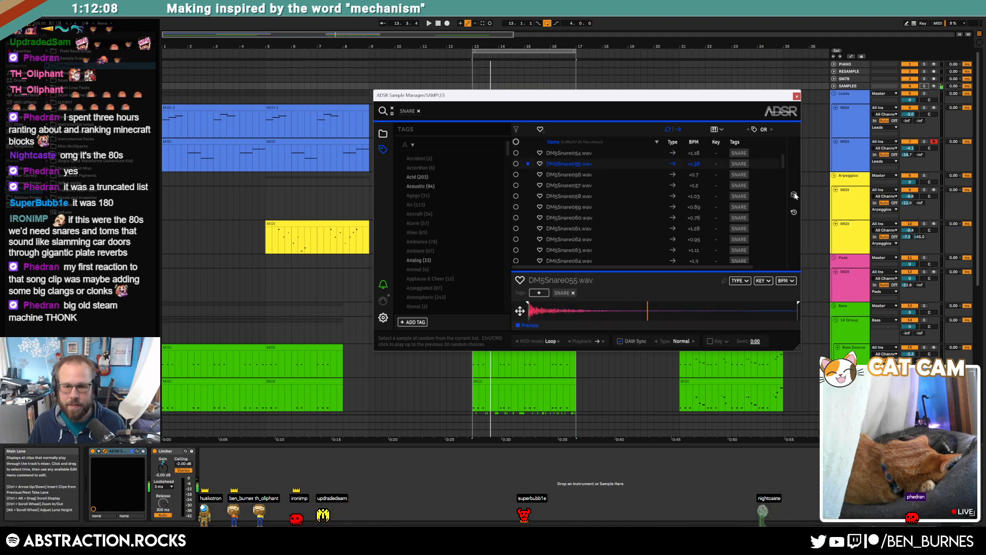
left_click_drag(624, 95, 260, 85)
scroll(514, 228, "down", 10)
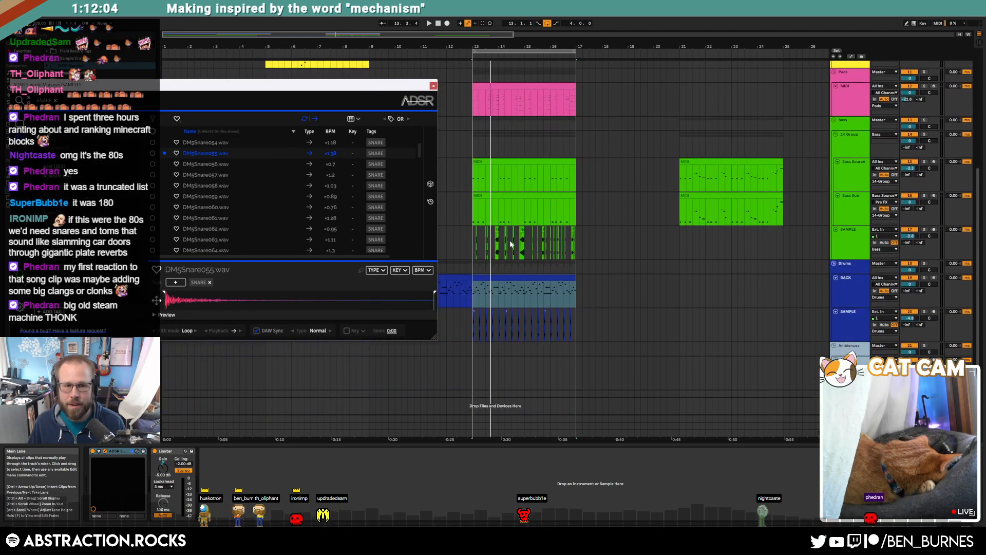
left_click_drag(189, 156, 117, 492)
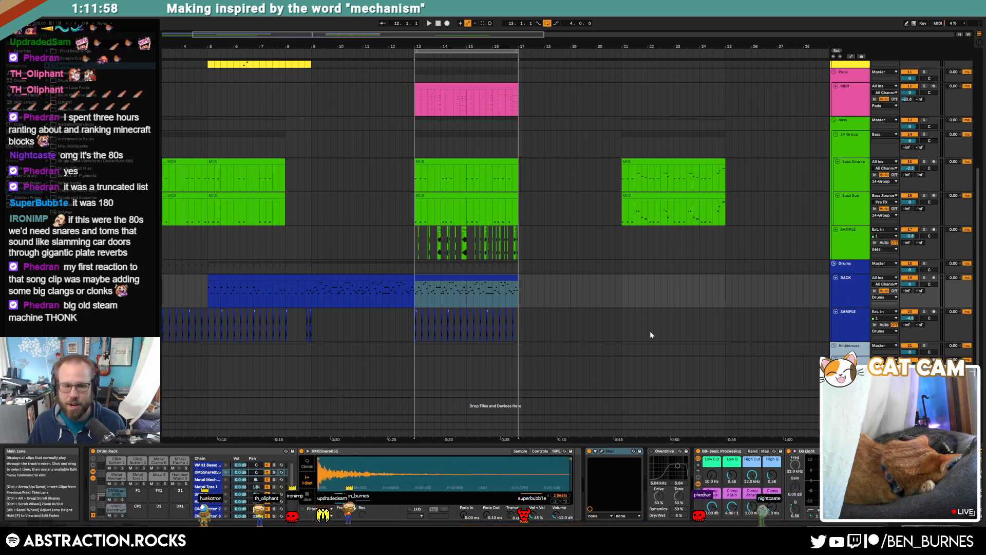
Inspect the start of the DM5Snare055 waveform closely in the drum rack's sample display.
left_click_drag(322, 470, 320, 506)
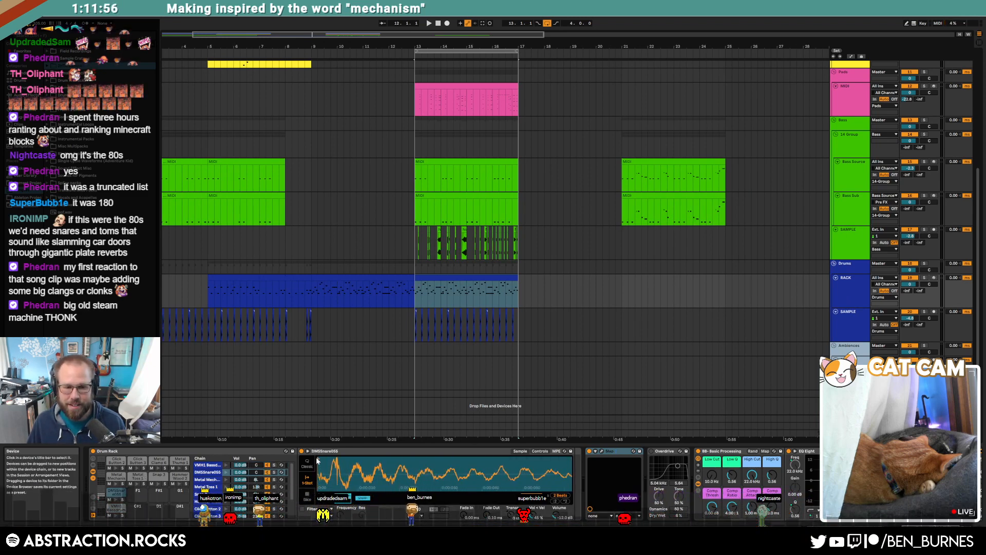
left_click_drag(374, 465, 373, 437)
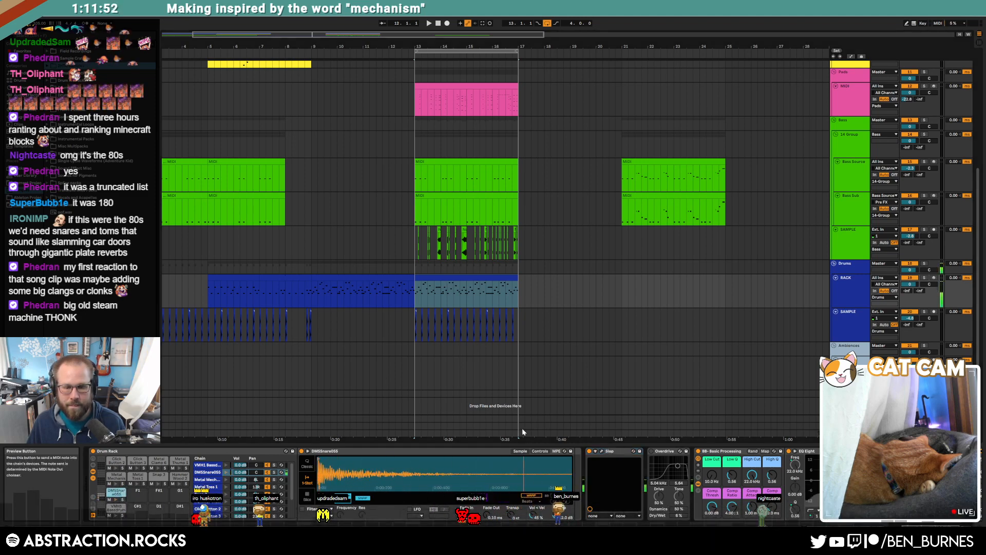
left_click_drag(457, 484, 456, 471)
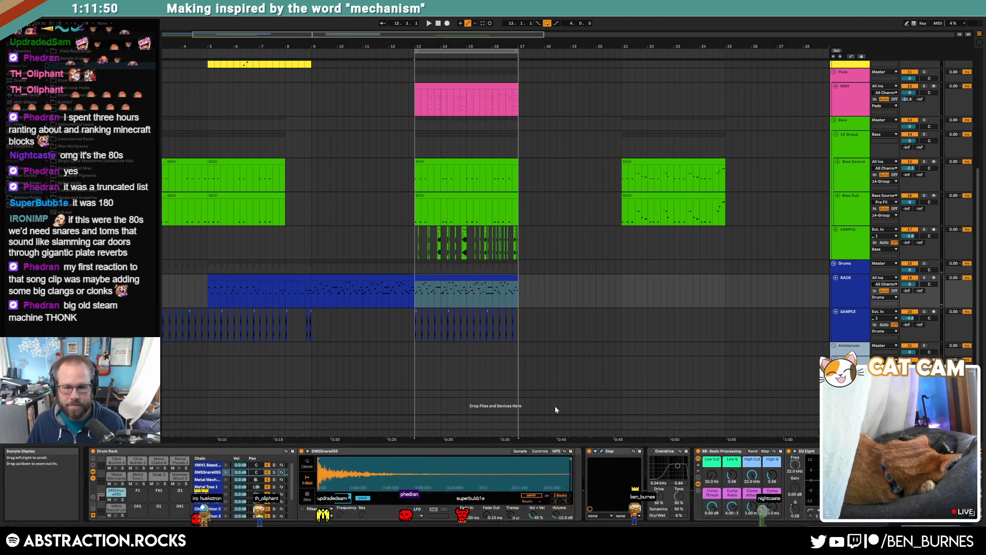
Add a DM5Snare055 note at 2.4 in the drum rack clip, shorten it, and duplicate the row's first two bars.
double_click(471, 286)
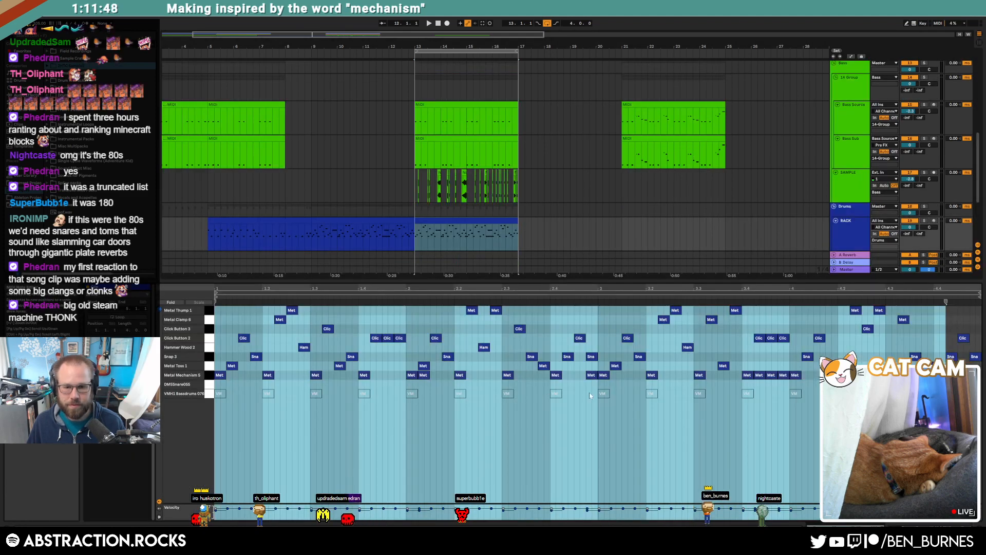
double_click(553, 384)
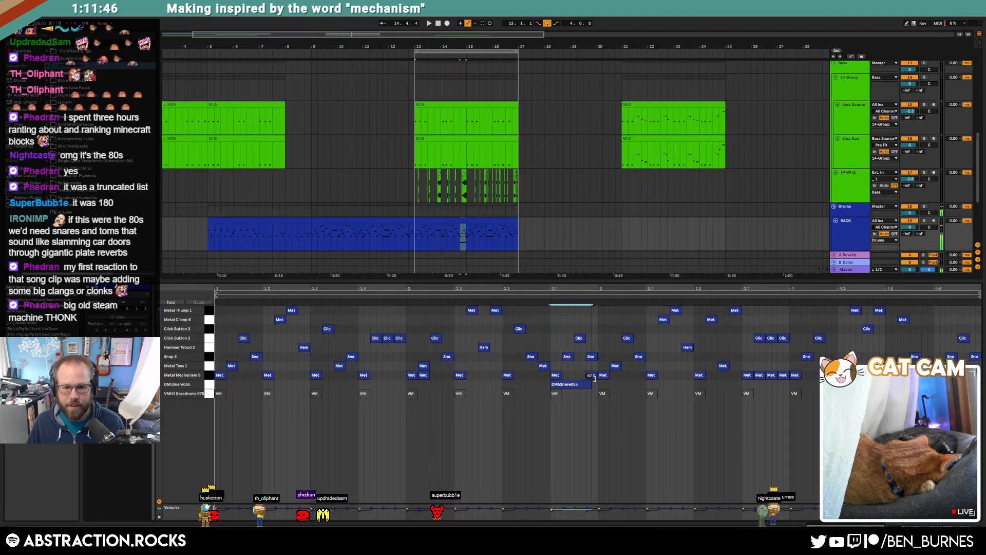
left_click_drag(594, 378, 578, 377)
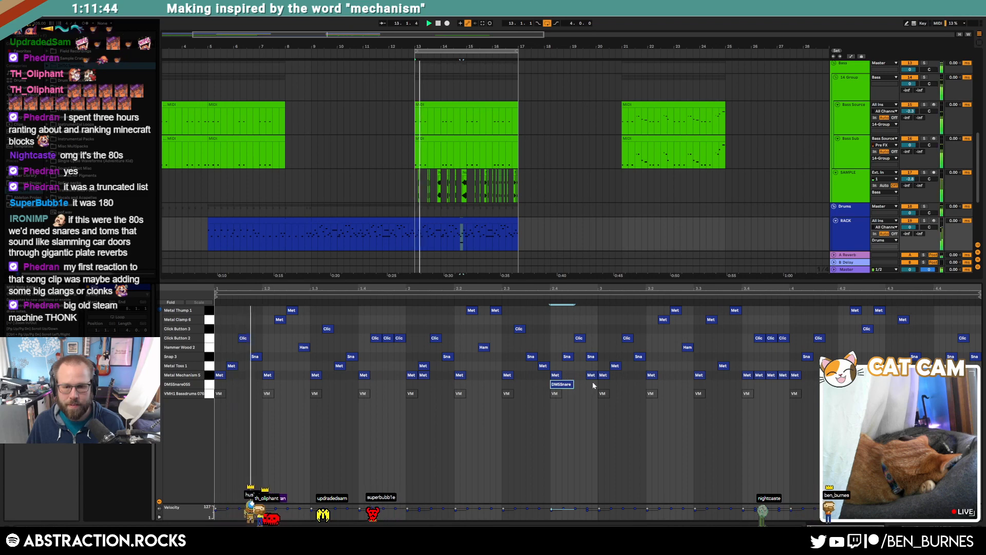
left_click_drag(524, 386, 213, 387)
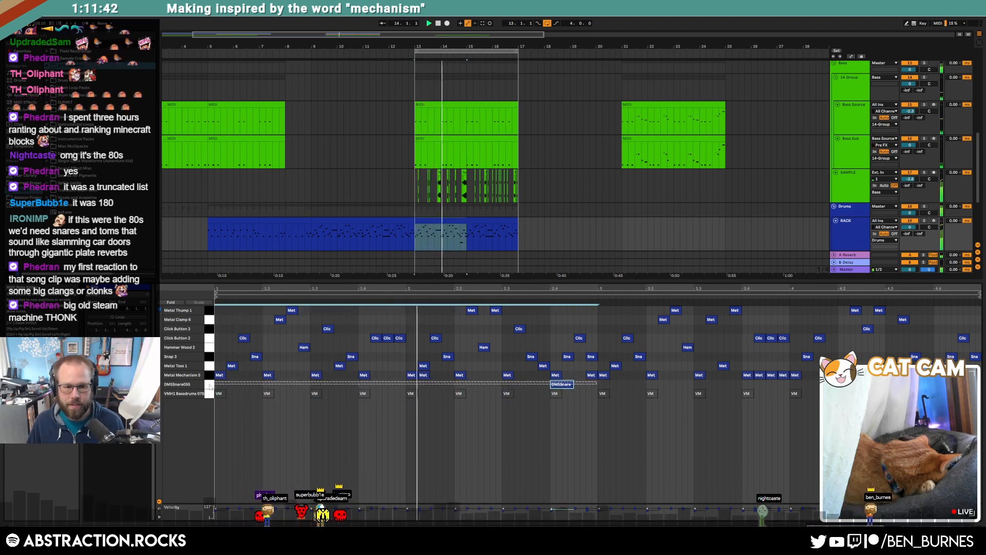
key("ctrl+d")
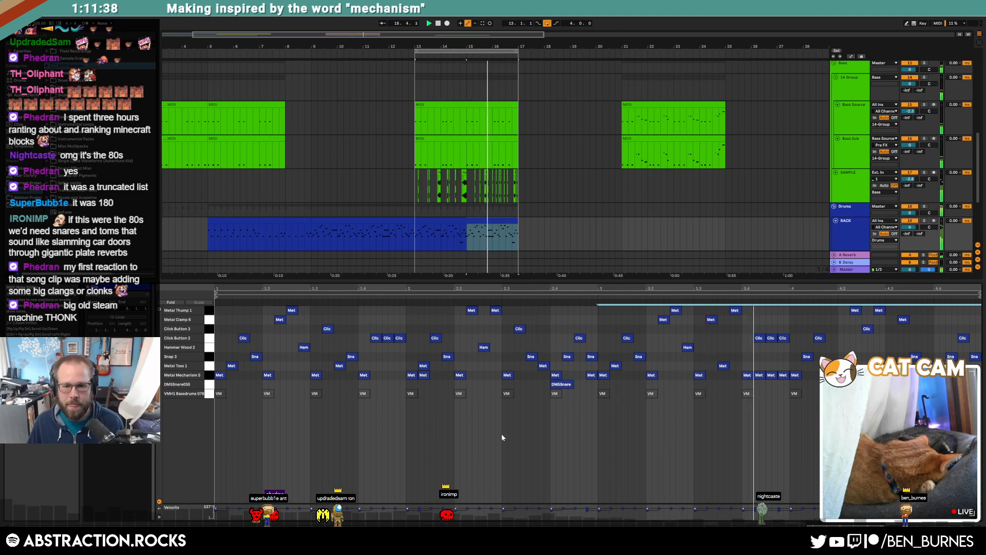
Search the sample manager for snares also tagged METAL and audition OS_LV_Snare_Metal.wav and the Death Metal Jazz Plz snare.
key("shift+Tab")
scroll(754, 155, "up", 8)
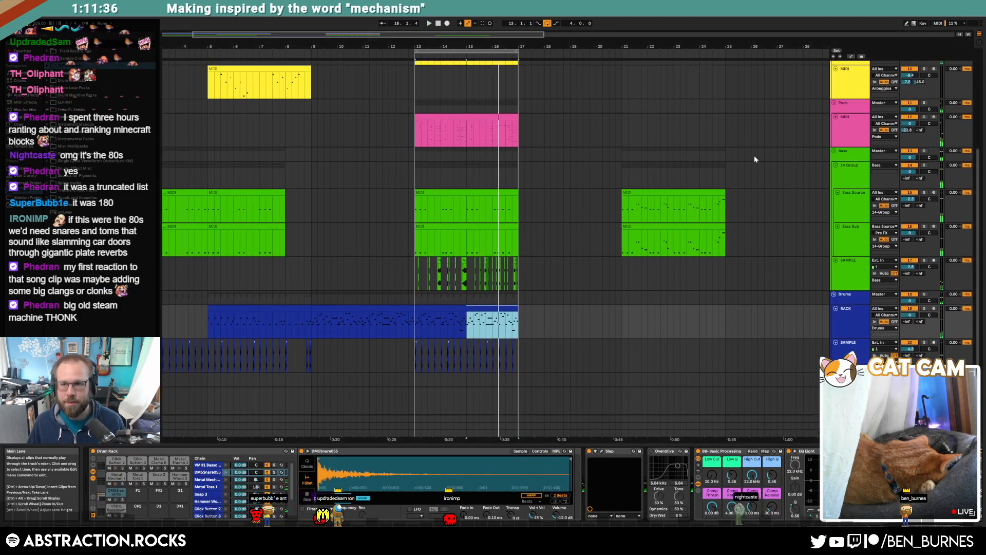
left_click(847, 86)
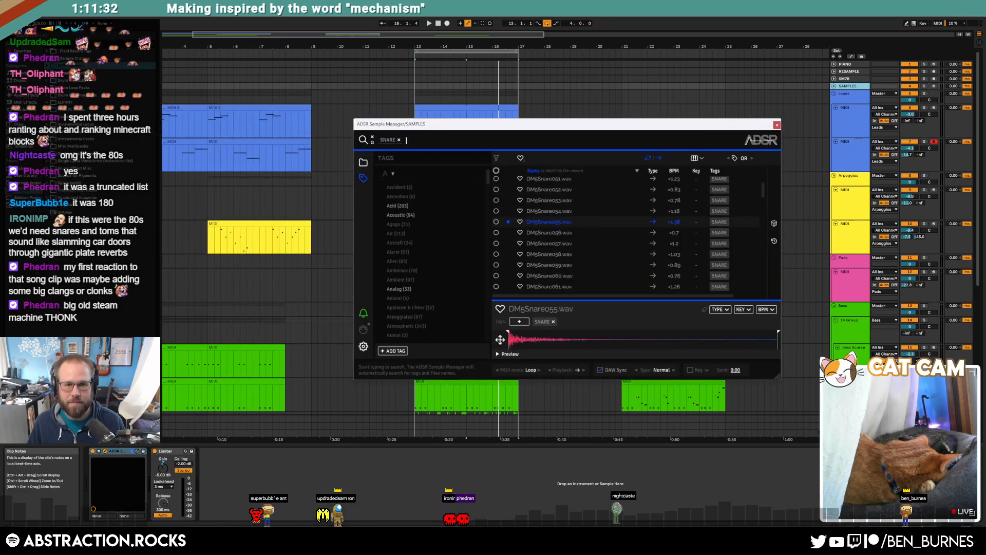
key("Return")
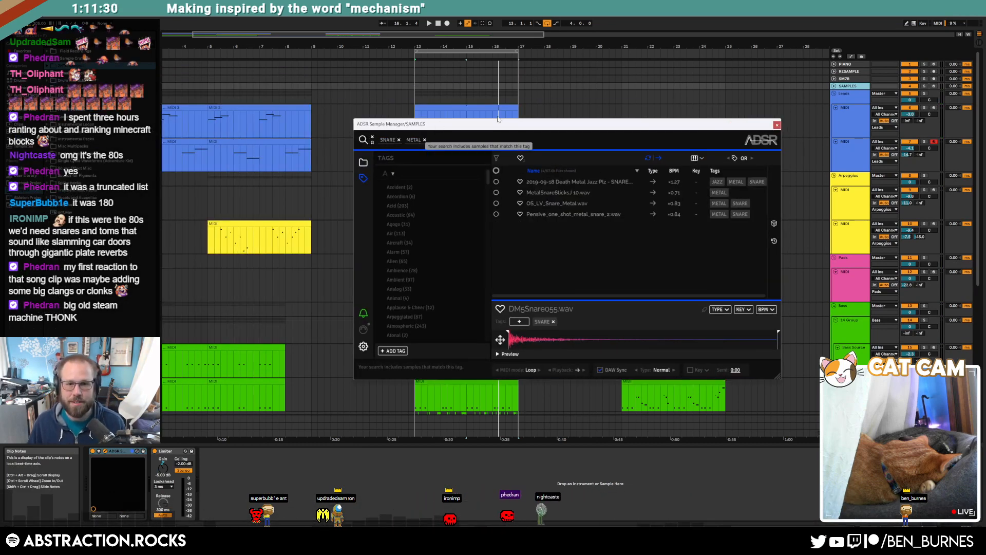
left_click(587, 203)
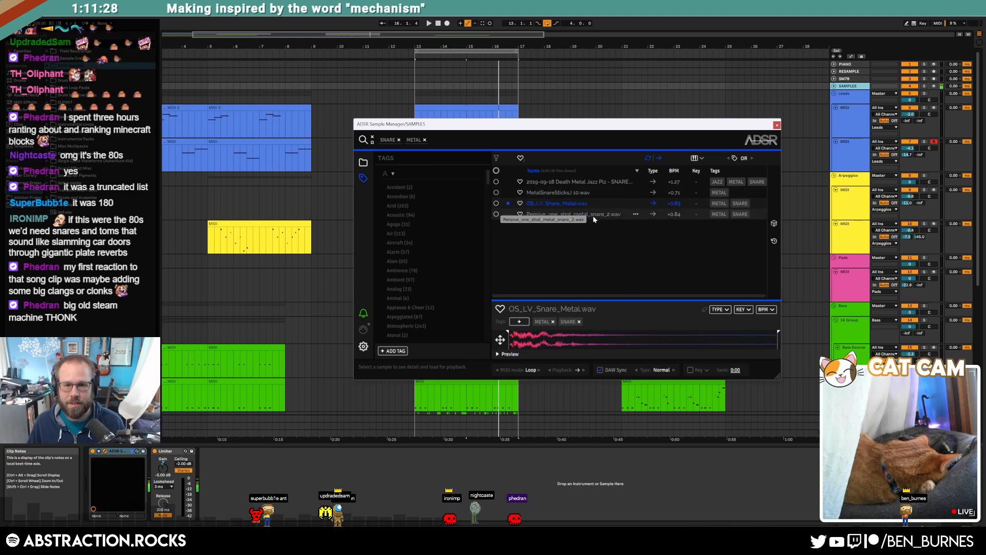
left_click(569, 182)
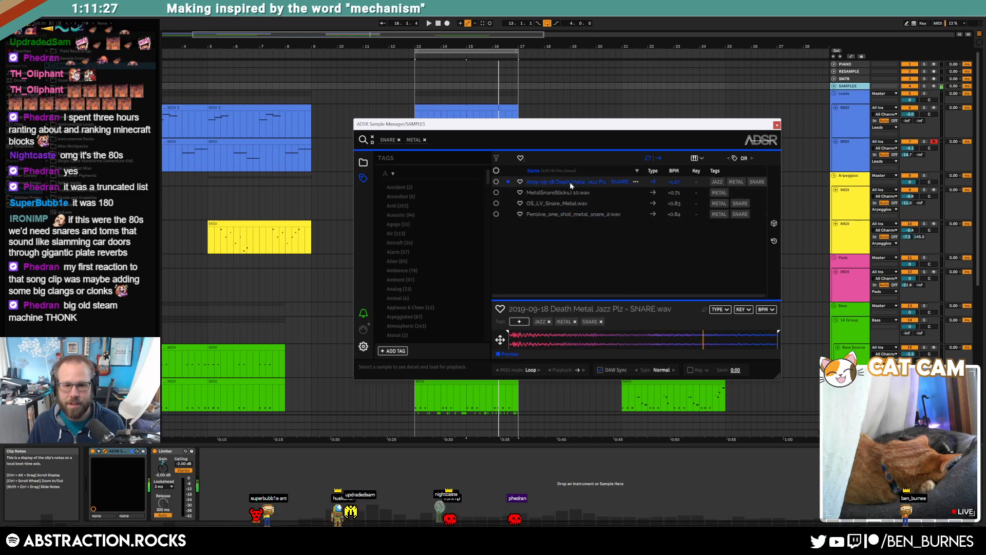
Remove the SNARE tag and audition metal samples including Badge Clip Metallic 2, Brushed Cymbals crashes and Hammer Metal 2.
left_click(398, 140)
left_click(593, 257)
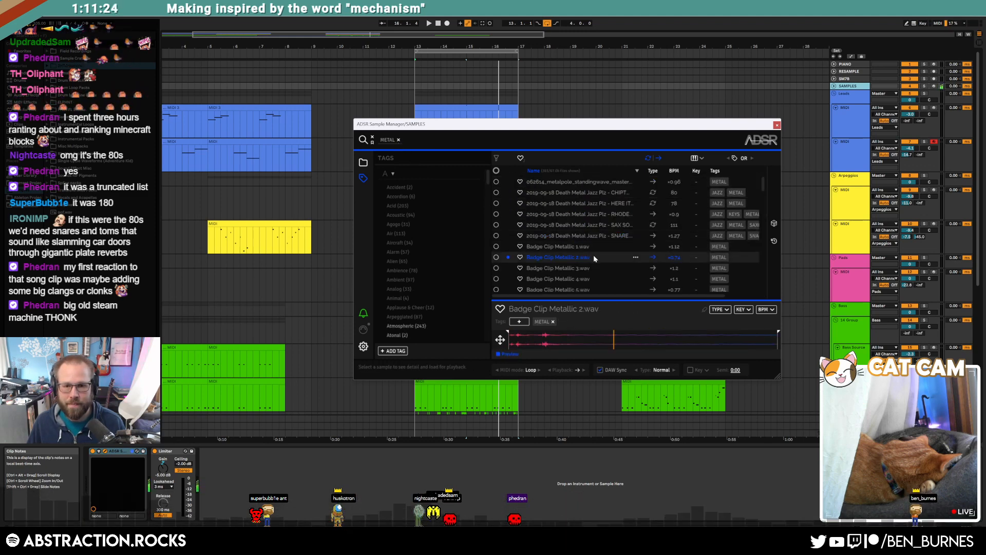
scroll(593, 271, "down", 3)
left_click(592, 272)
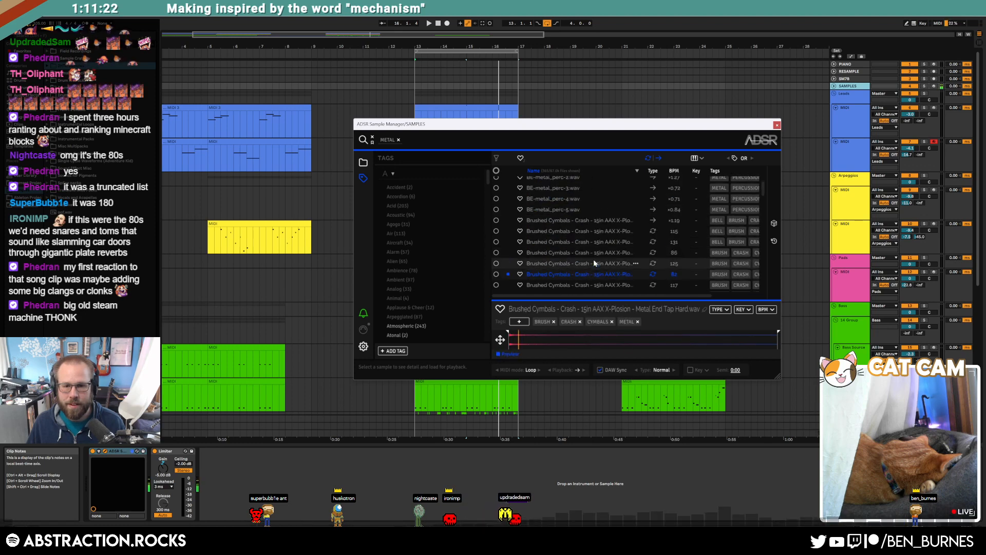
scroll(595, 263, "down", 5)
left_click(598, 267)
scroll(599, 272, "down", 12)
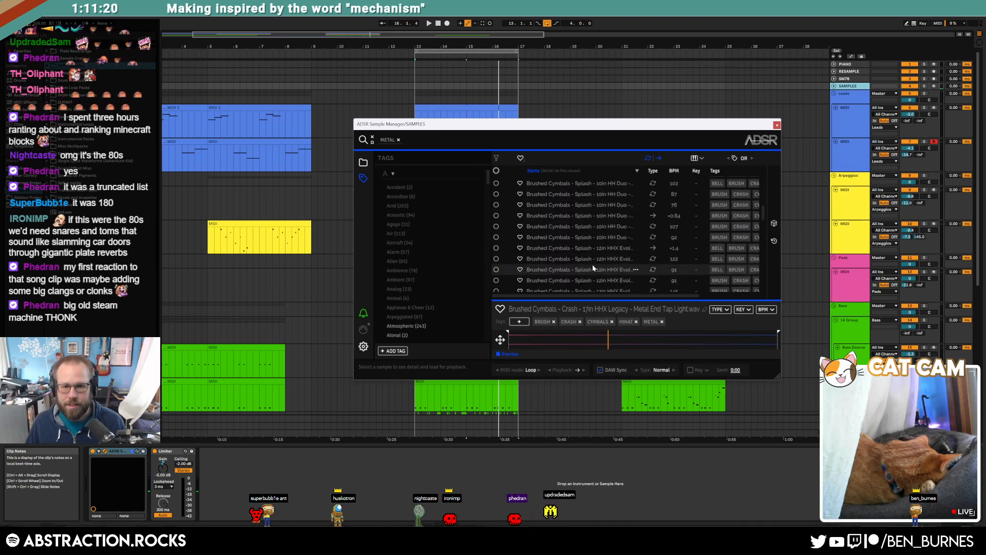
scroll(593, 262, "down", 6)
left_click(581, 218)
left_click(583, 196)
scroll(586, 213, "up", 3)
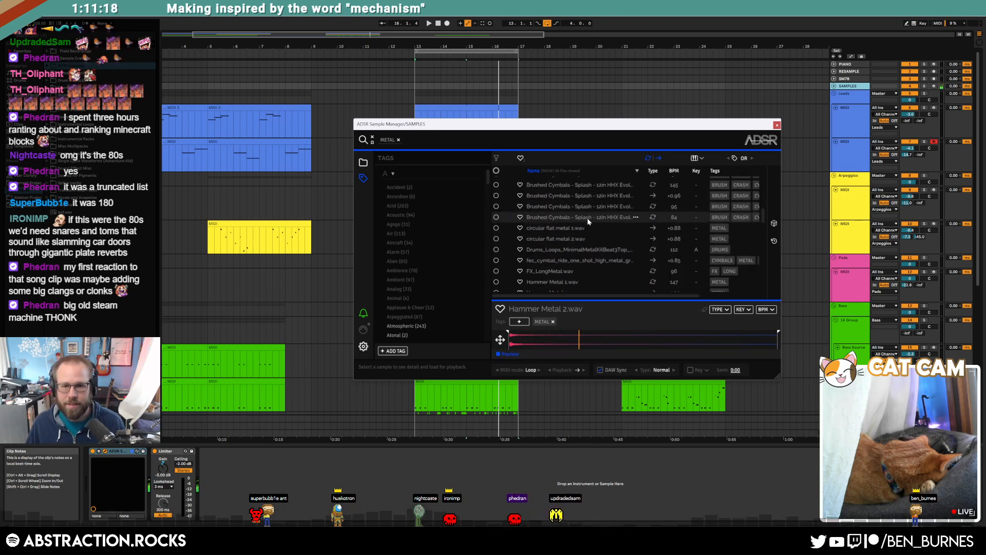
Audition the Hammer Metal and HOT METAL one-shots in the METAL results, comparing HOT METAL 2 and 3.
scroll(577, 249, "down", 3)
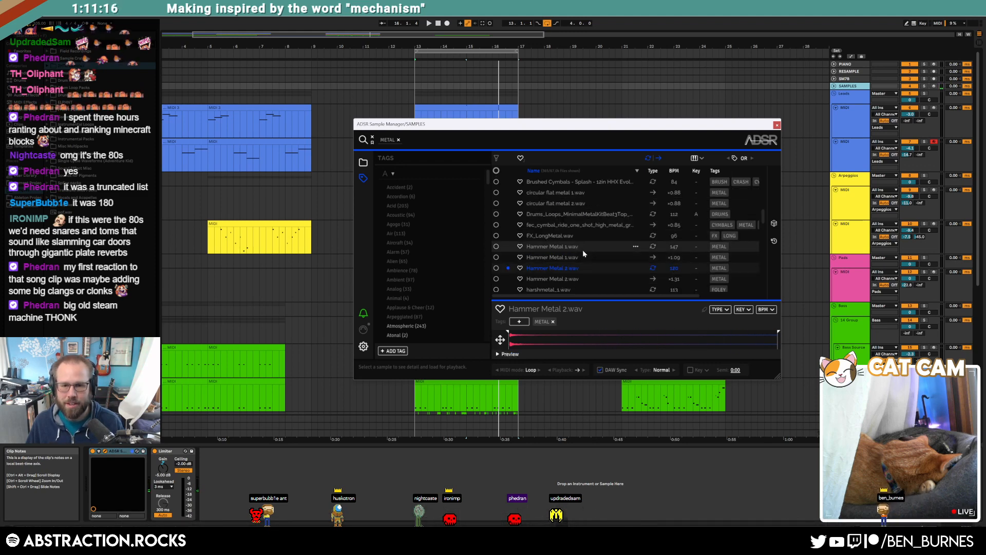
left_click(584, 248)
left_click(586, 255)
left_click(604, 275)
scroll(608, 264, "down", 1)
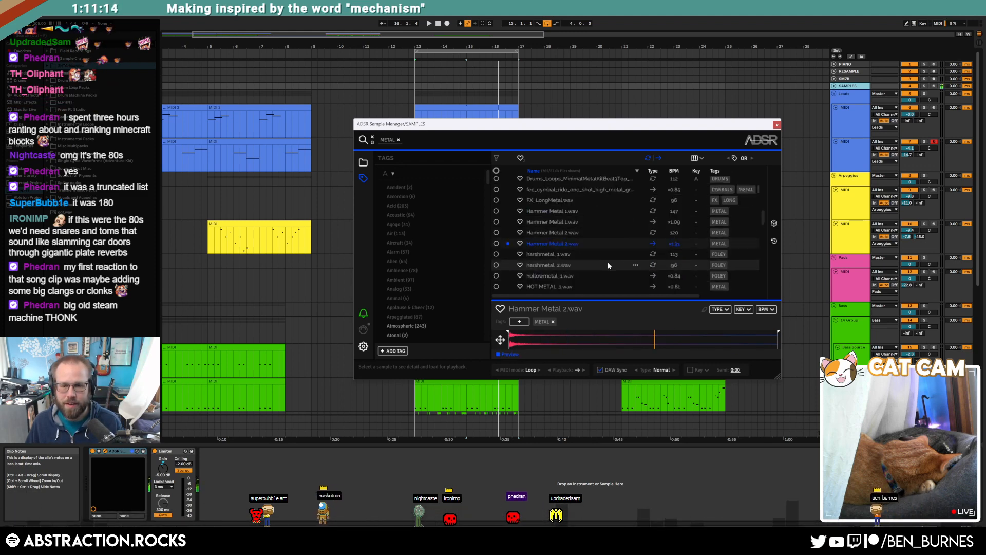
scroll(608, 264, "down", 6)
left_click(583, 216)
left_click(593, 226)
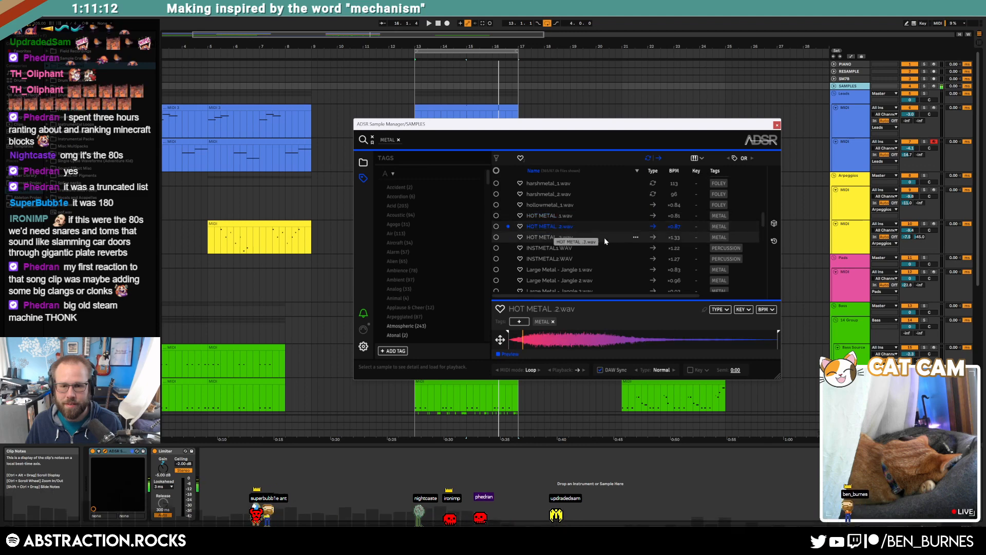
left_click(605, 238)
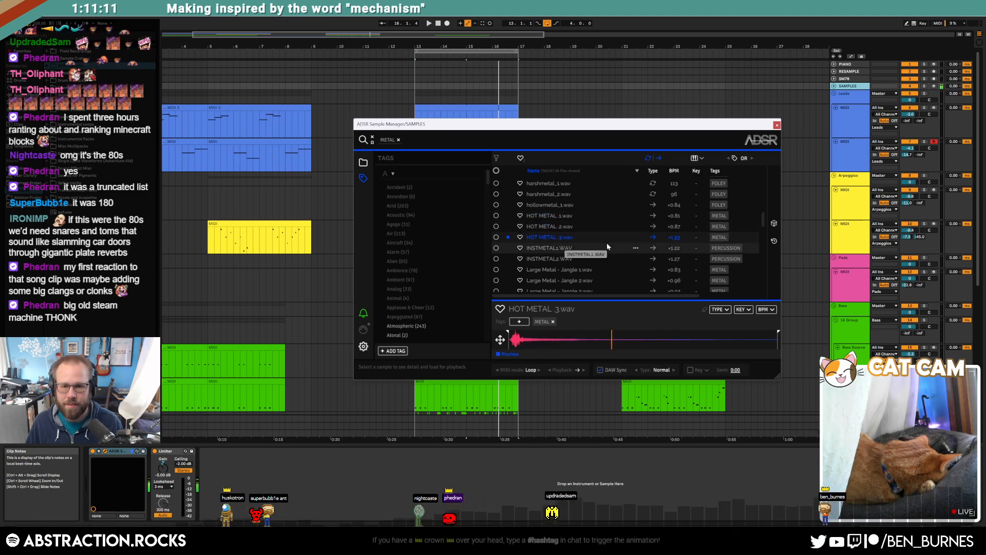
left_click(573, 226)
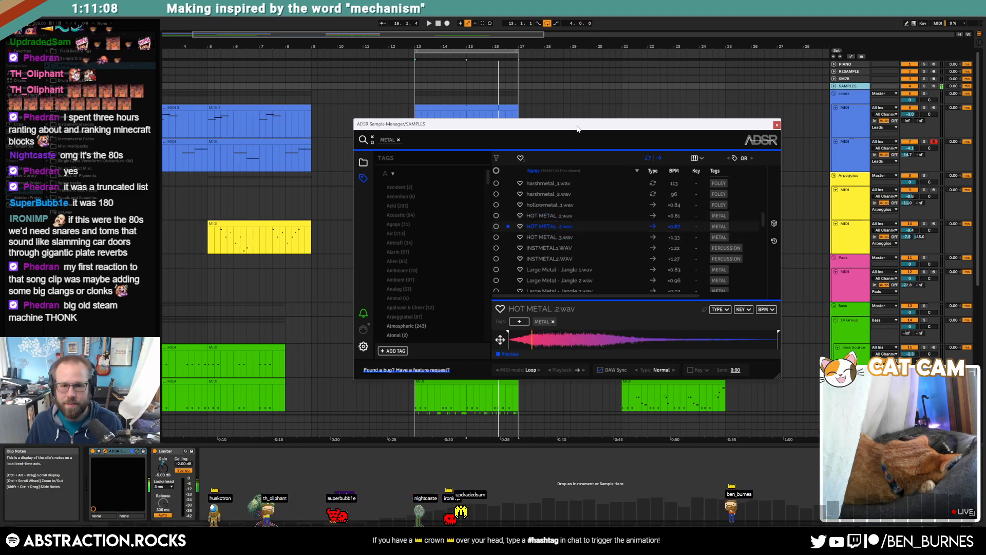
Place HOT METAL 2.wav at bar 13 on the empty audio track below the drums and cut it down to a short hit.
left_click_drag(577, 128, 557, 70)
scroll(791, 312, "down", 5)
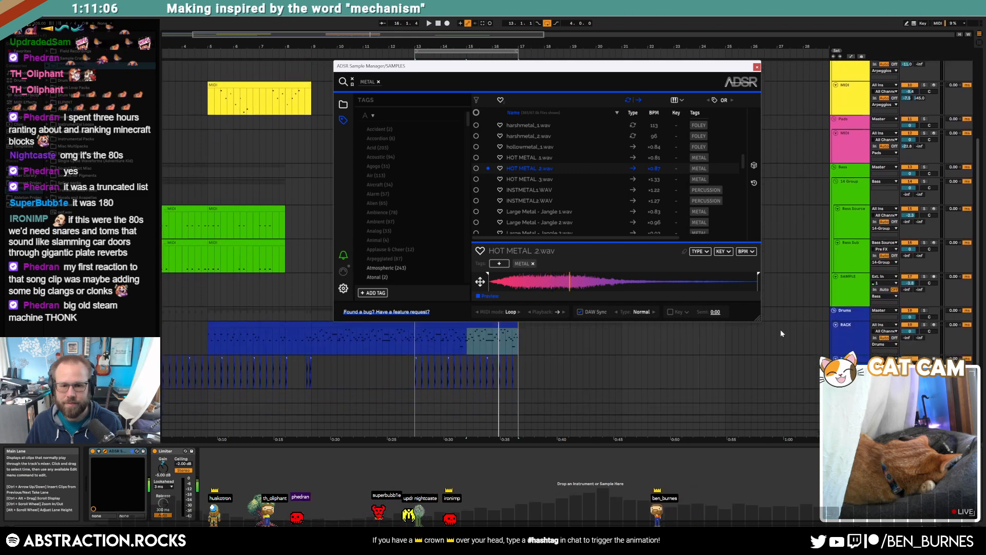
scroll(780, 333, "down", 2)
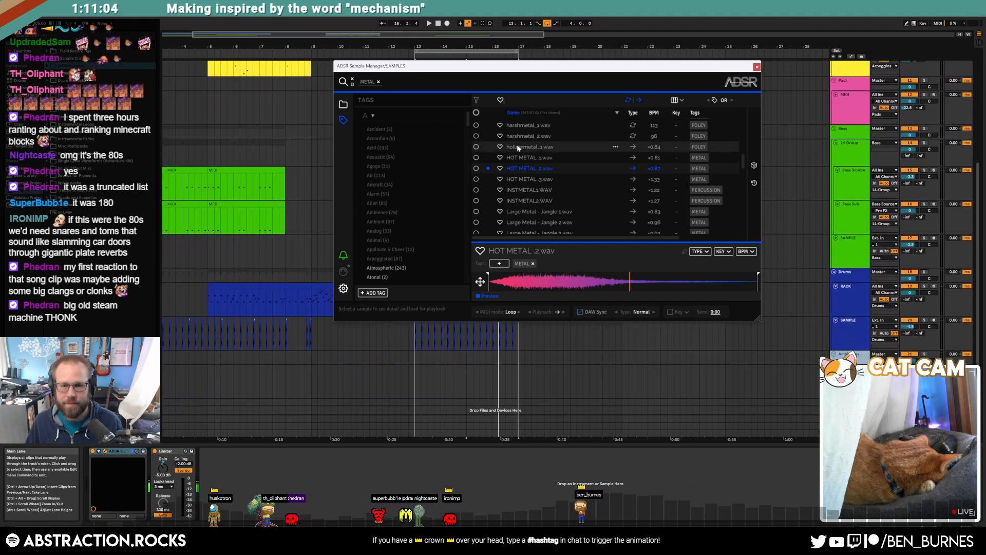
left_click(528, 168)
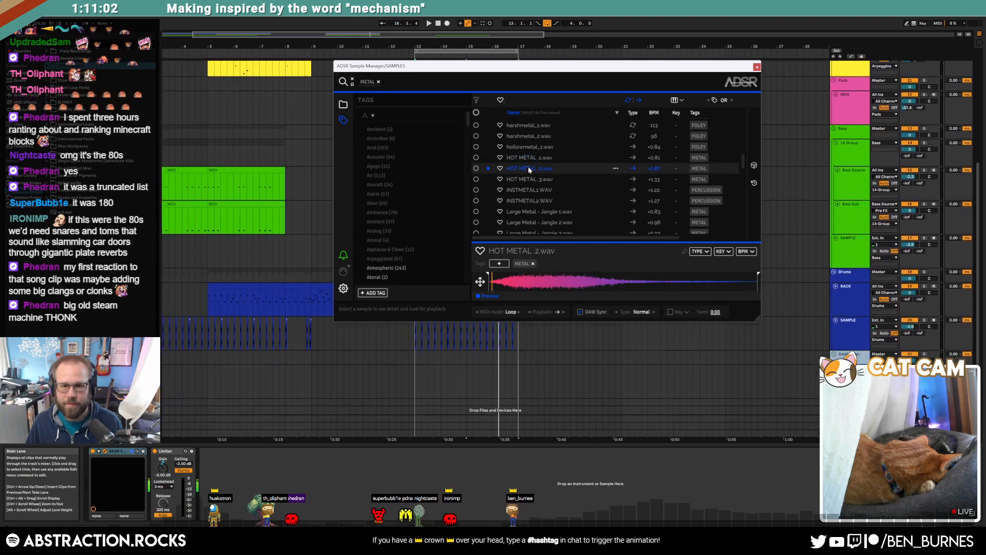
left_click_drag(528, 166, 494, 380)
scroll(419, 391, "up", 6, "ctrl")
key("Delete")
left_click(518, 367)
key("Delete")
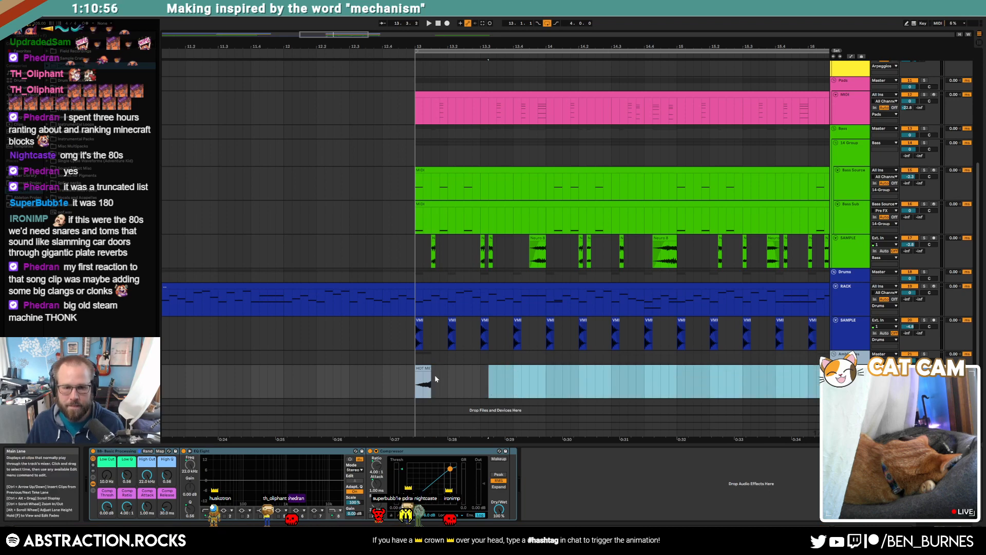
Move the HOT METAL hit to end at bar 14 and duplicate the one-bar pattern through the end of bar 16.
left_click_drag(427, 369, 446, 372)
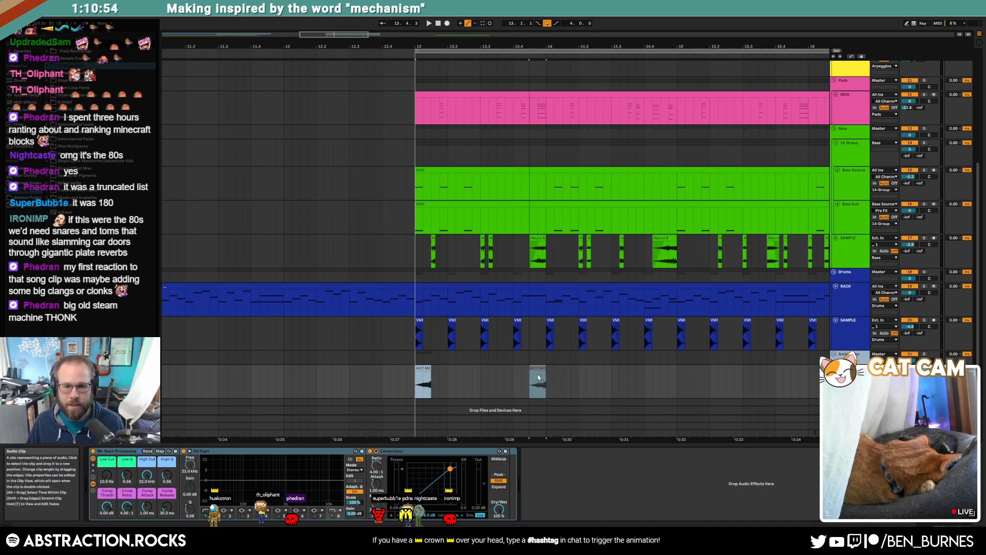
left_click_drag(539, 378, 538, 378)
left_click_drag(414, 379, 533, 391)
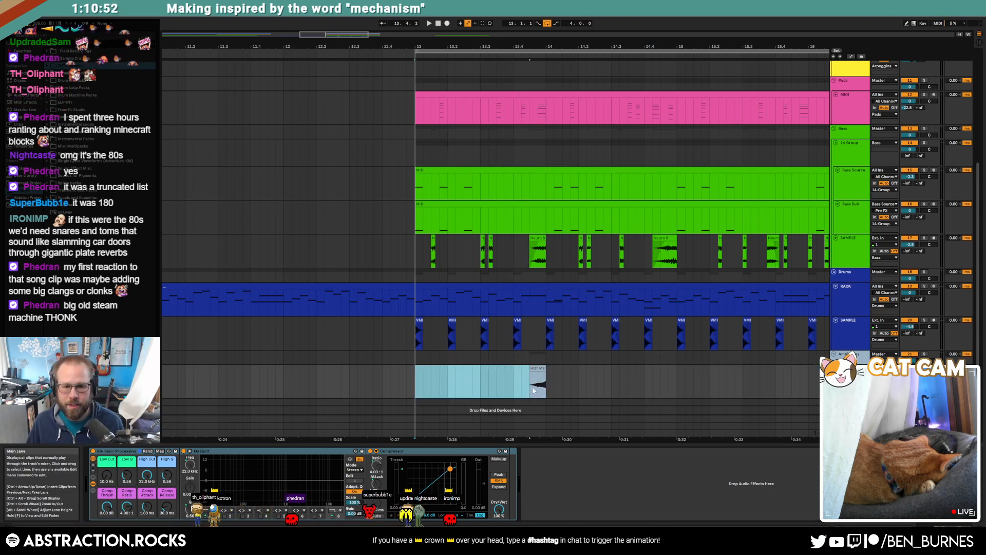
key("ctrl+d")
key("ctrl+d")
key("ctrl+d")
key("ctrl+d")
key("ctrl+z")
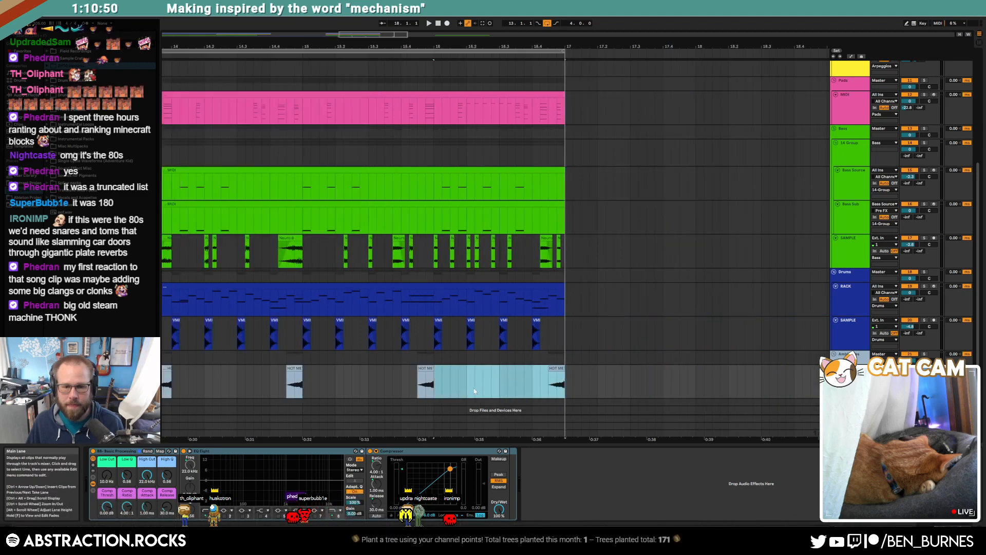
Play the section and delete the HOT METAL hits at the ends of bars 13 and 15.
scroll(474, 388, "down", 2)
left_click(425, 393)
key("space")
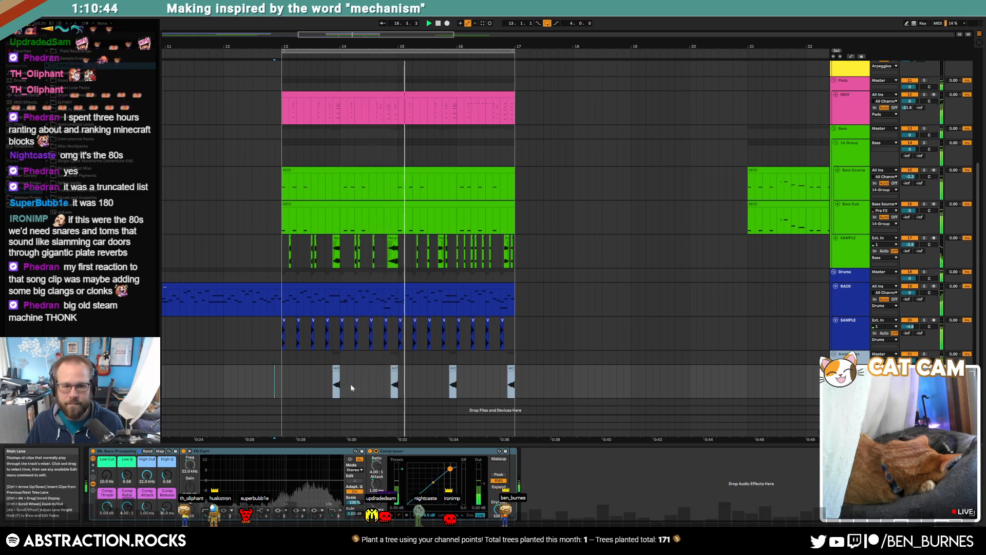
left_click_drag(362, 386, 309, 379)
key("Delete")
left_click_drag(471, 385, 436, 386)
key("Delete")
Raise the Low Cut macro on the HOT METAL track to about 316 Hz.
left_click(464, 387)
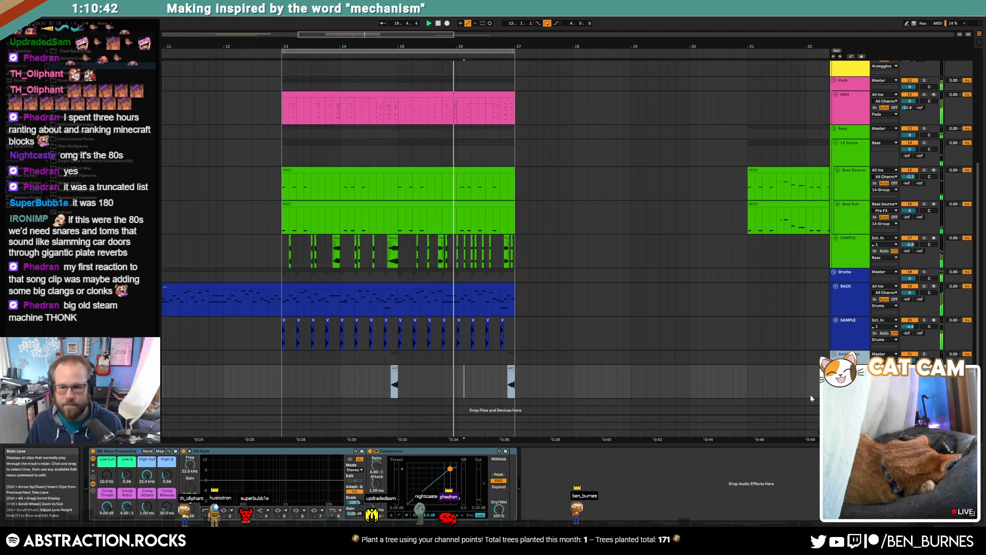
left_click_drag(107, 475, 107, 443)
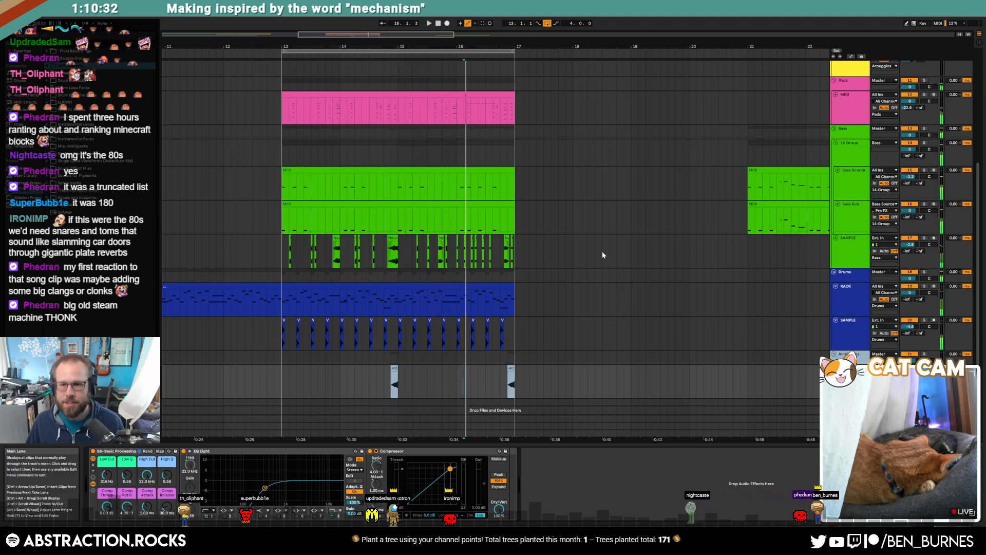
Audition the large and medium metal jangle and strike samples in the SAMPLES track's sample manager.
scroll(611, 244, "up", 3)
scroll(617, 241, "up", 3)
left_click(862, 86)
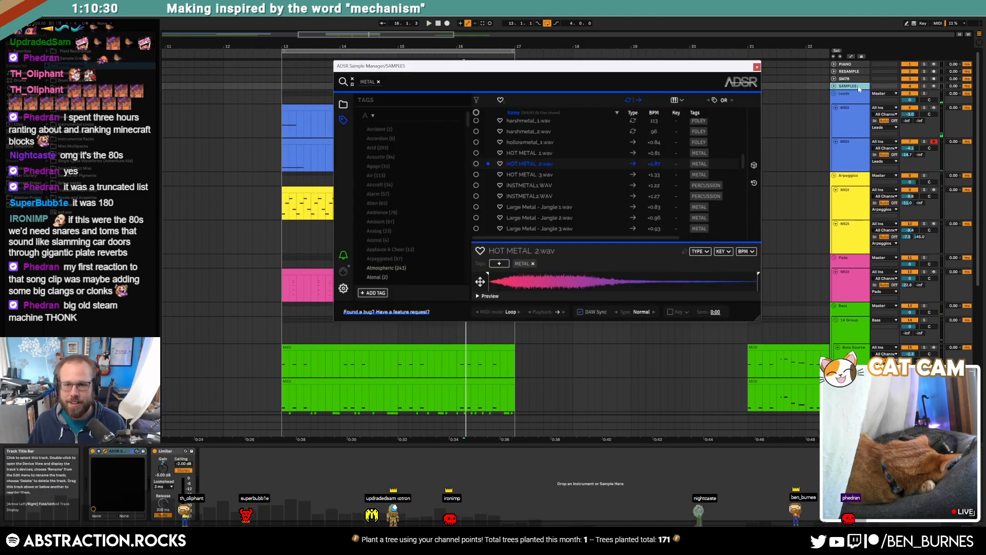
left_click(555, 206)
scroll(566, 217, "down", 3)
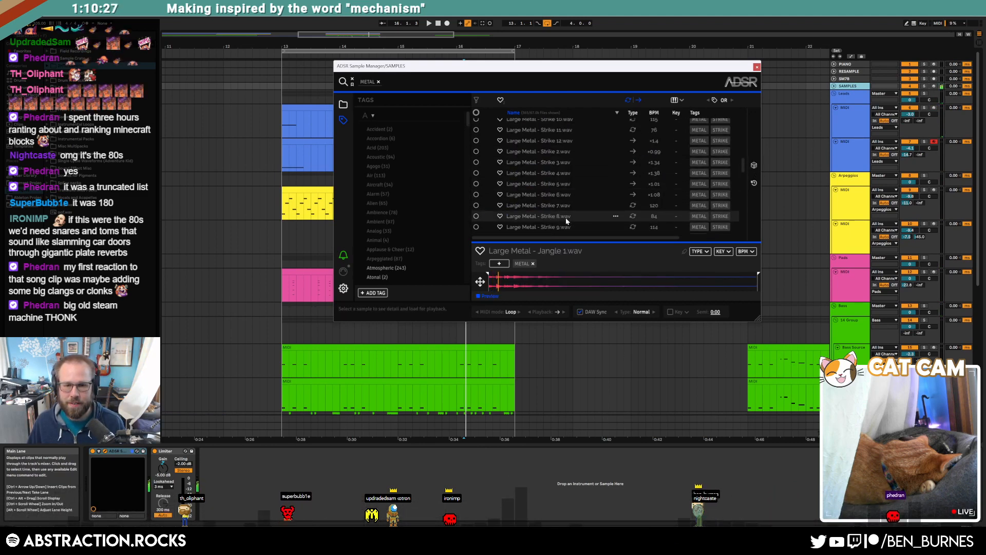
left_click(569, 174)
scroll(570, 180, "down", 5)
left_click(571, 190)
scroll(580, 211, "down", 3)
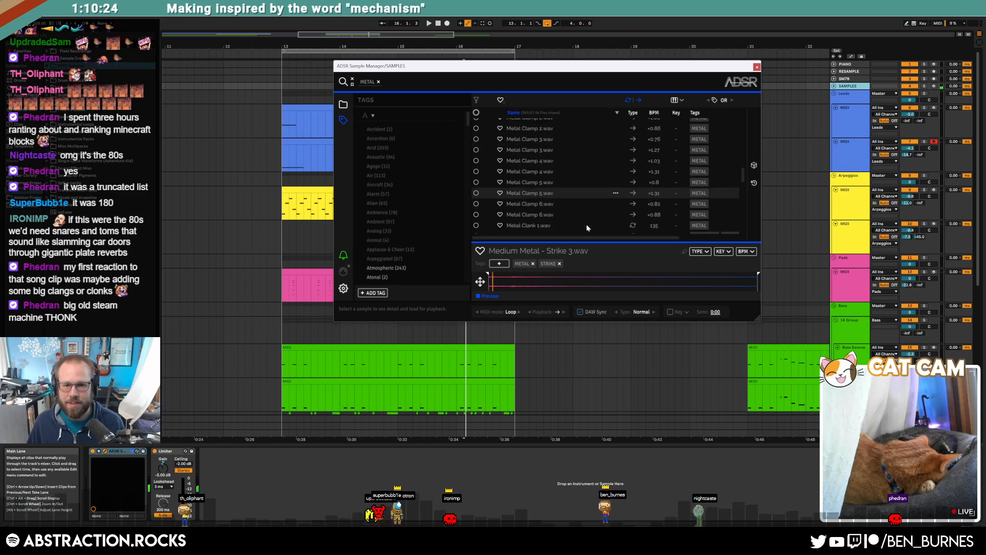
Audition the Metal Latch and Metal Lid samples in the METAL-tagged list.
scroll(551, 199, "down", 3)
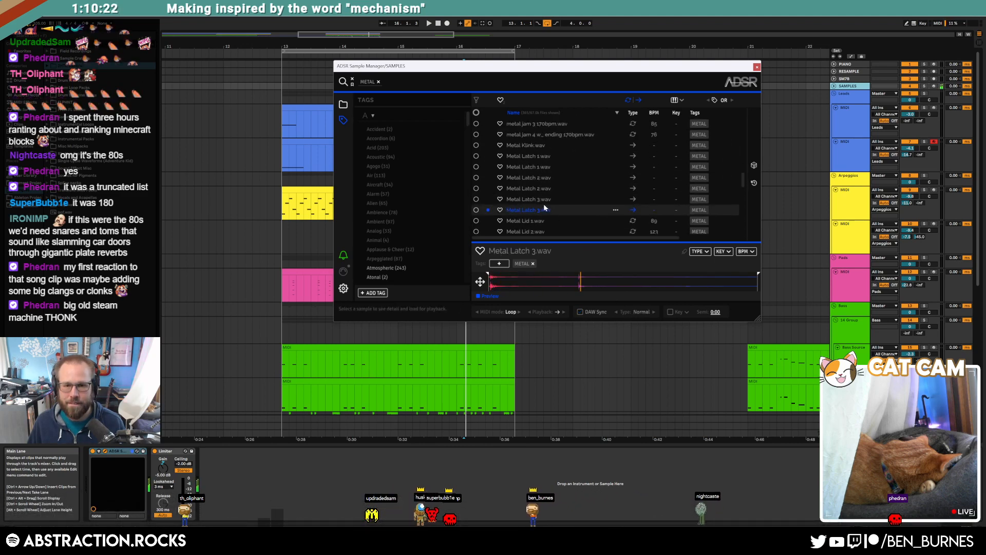
scroll(543, 203, "down", 3)
left_click(542, 179)
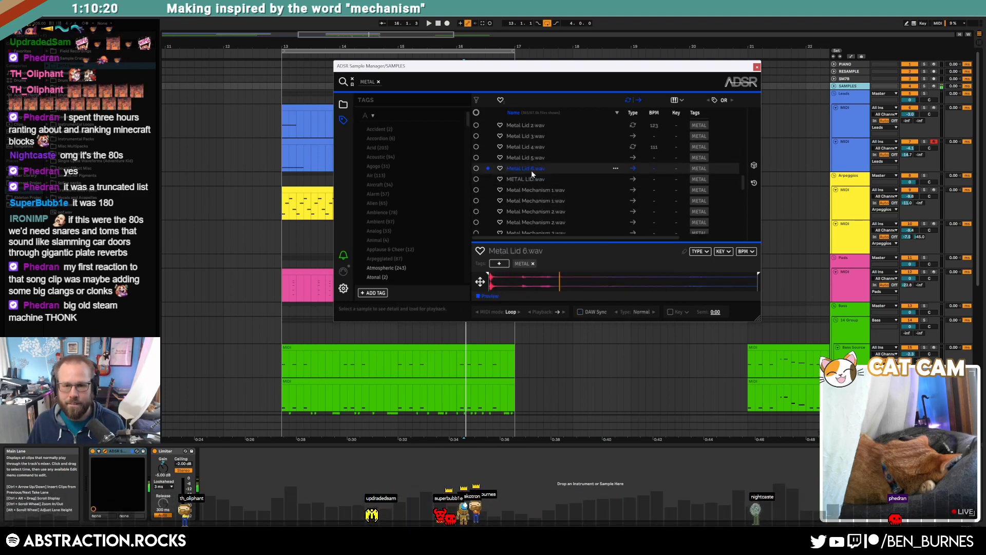
left_click(531, 161)
scroll(538, 163, "up", 1)
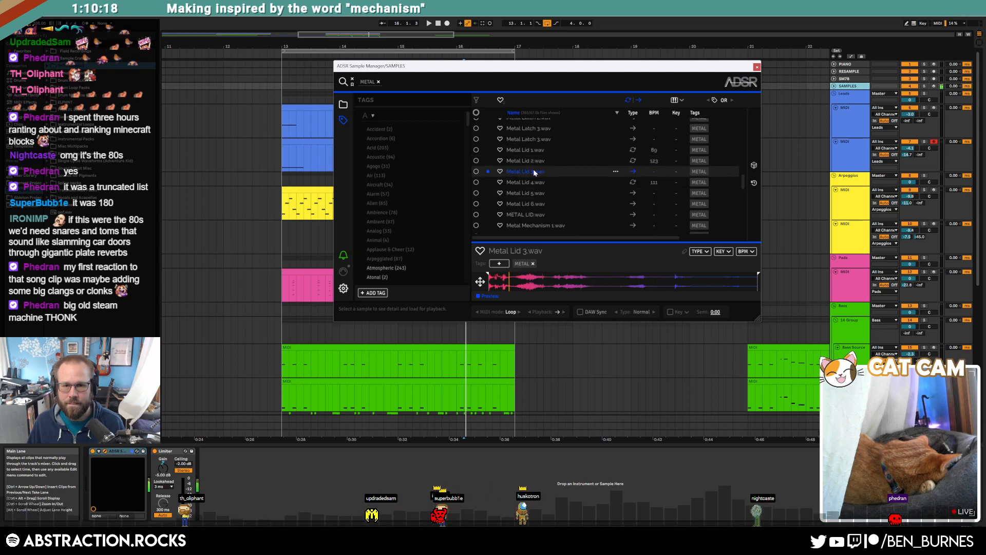
left_click(538, 152)
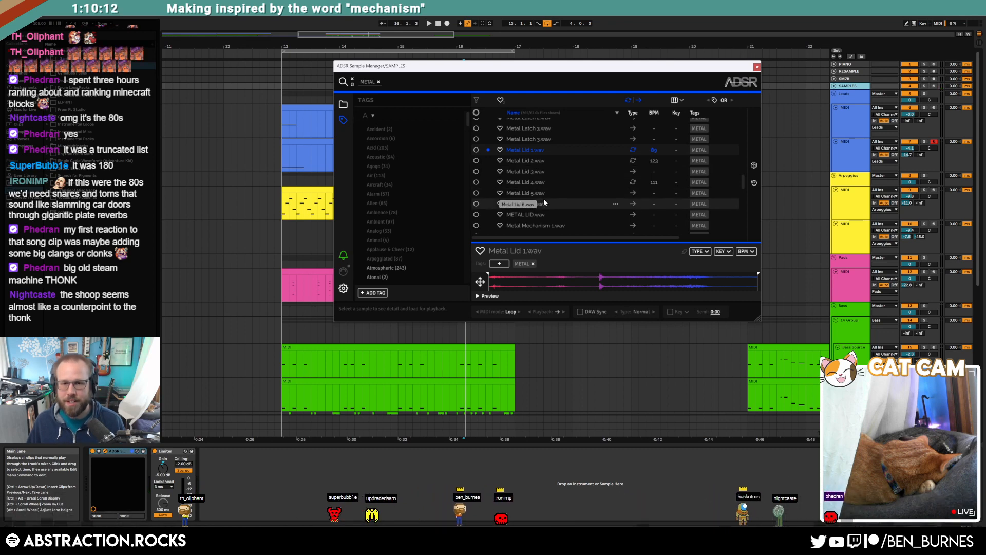
Select the last beat of bar 14 from the drum RACK track down to the HOT METAL track.
scroll(273, 295, "down", 4)
scroll(275, 313, "down", 3)
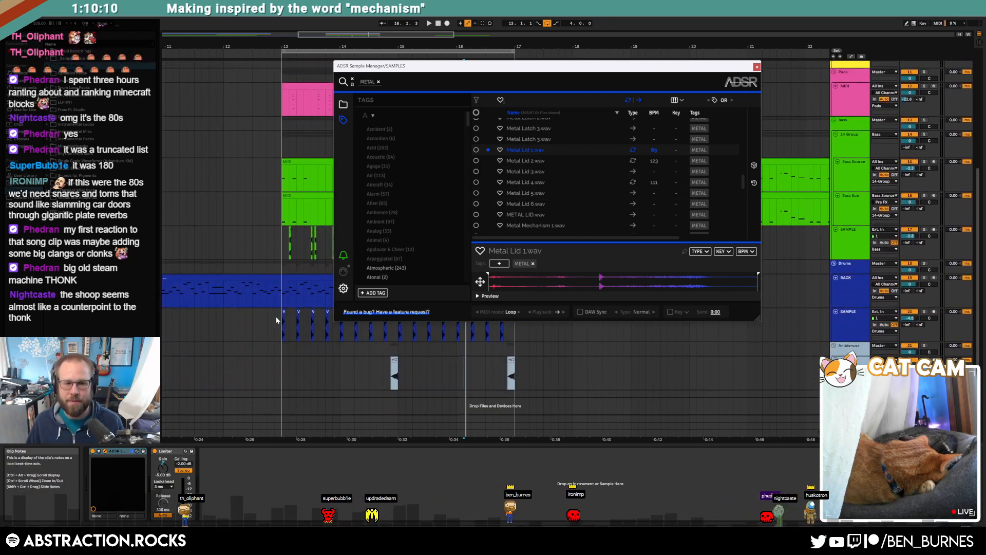
left_click_drag(579, 66, 749, 66)
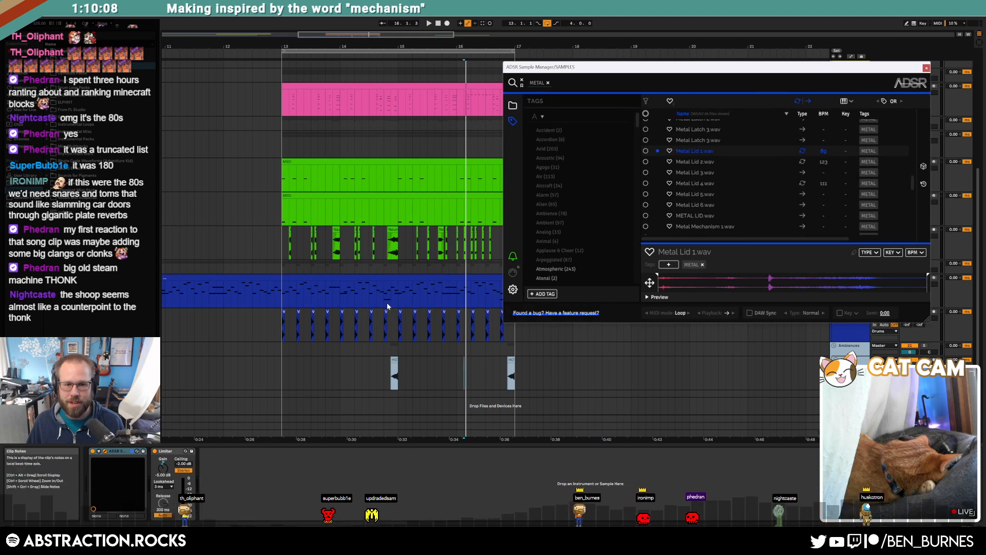
left_click_drag(387, 297, 399, 376)
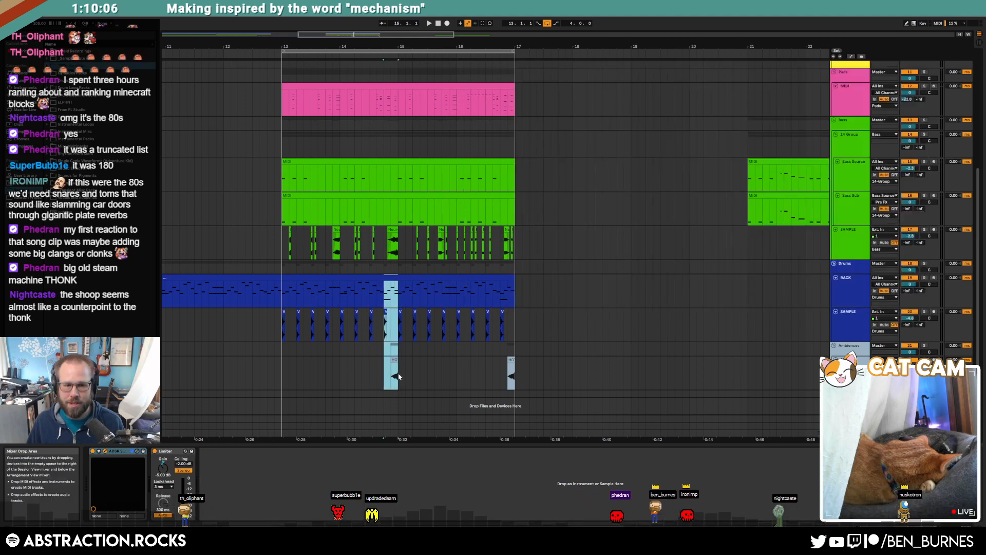
Reopen the sample manager on the SAMPLES track and audition the Metal Mechanism samples.
scroll(702, 194, "up", 5)
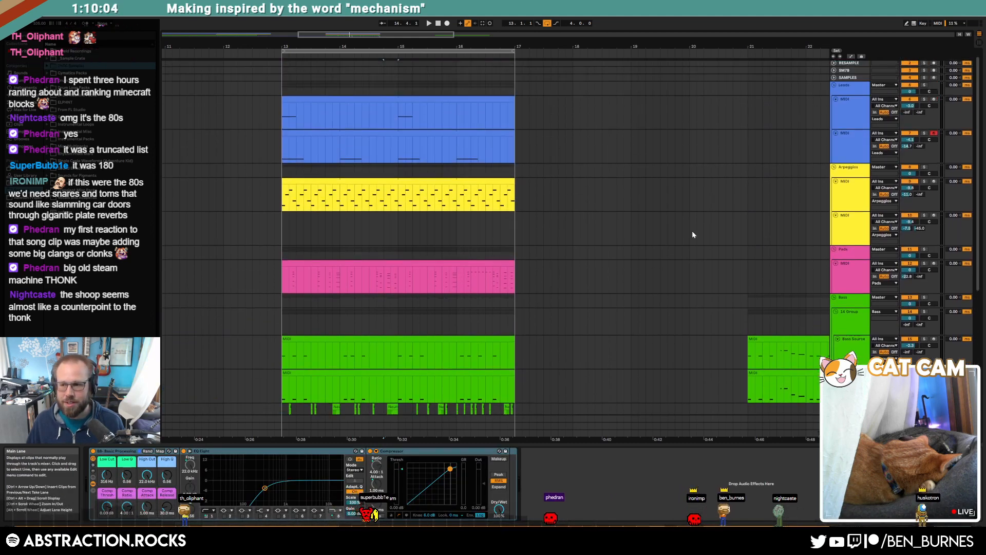
left_click(820, 165)
left_click(841, 87)
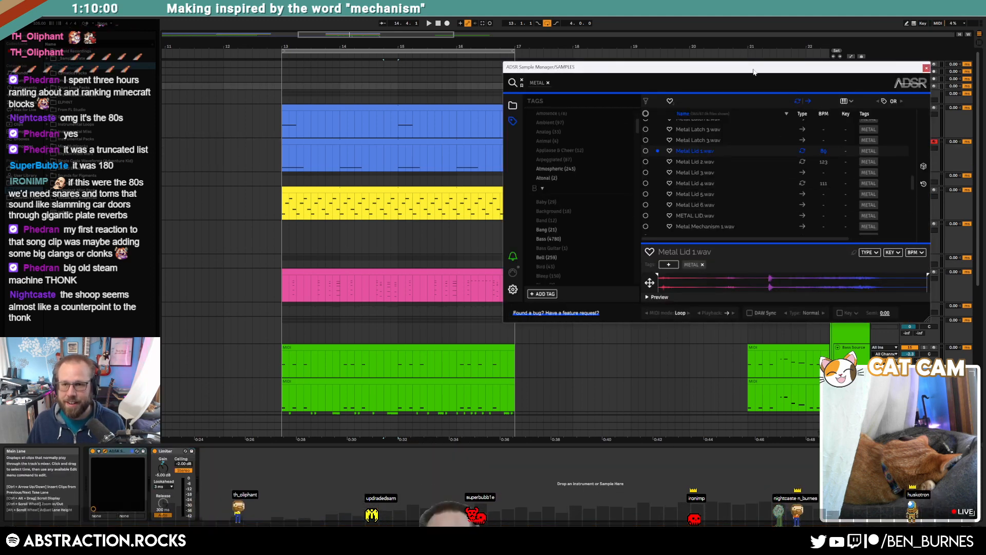
left_click_drag(749, 67, 675, 98)
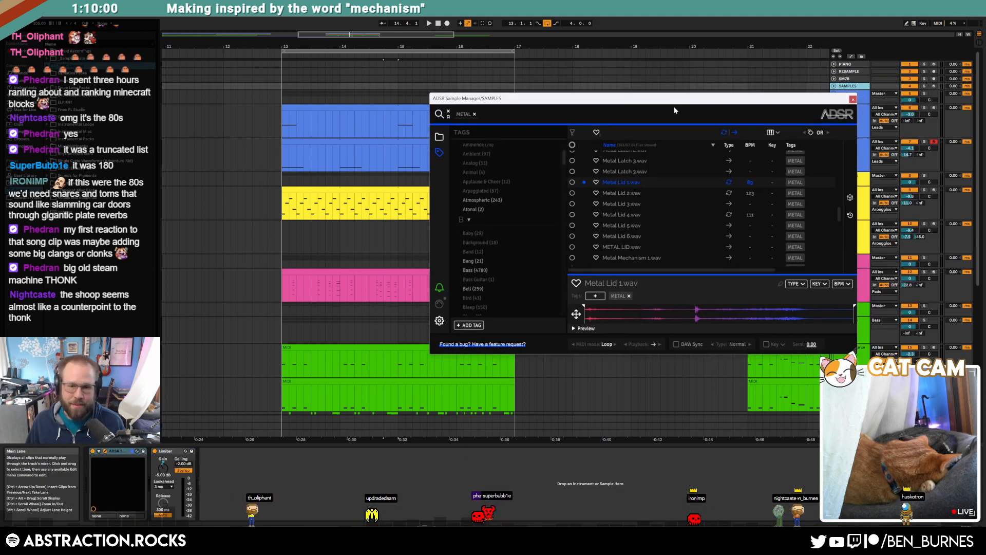
scroll(648, 205, "down", 4)
left_click(652, 208)
scroll(653, 216, "down", 3)
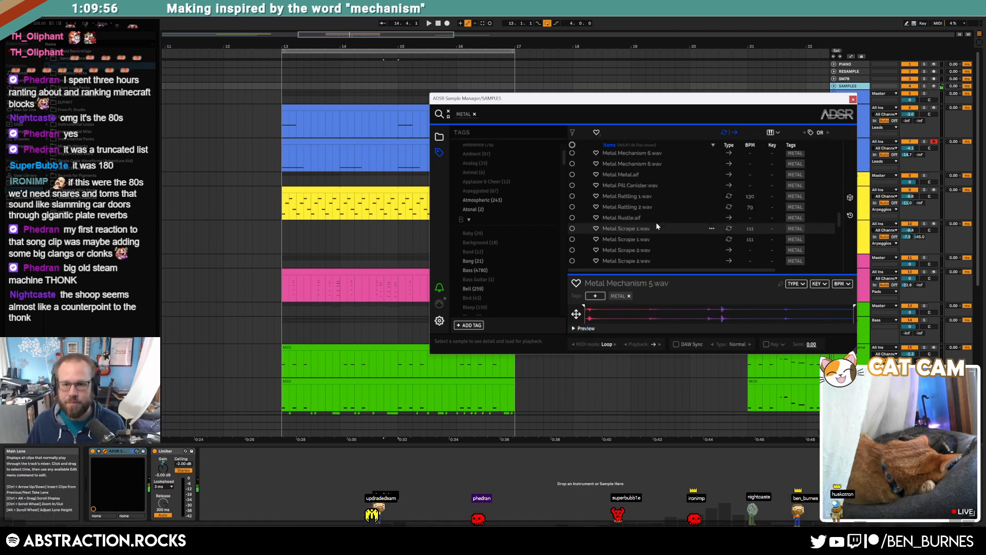
Audition the metal samples from Metal Rustle through Metal Scrape to Metal Sign.WAV.
left_click(651, 219)
key("Down")
key("Down")
key("Down")
key("Down")
key("Down")
key("Down")
key("Down")
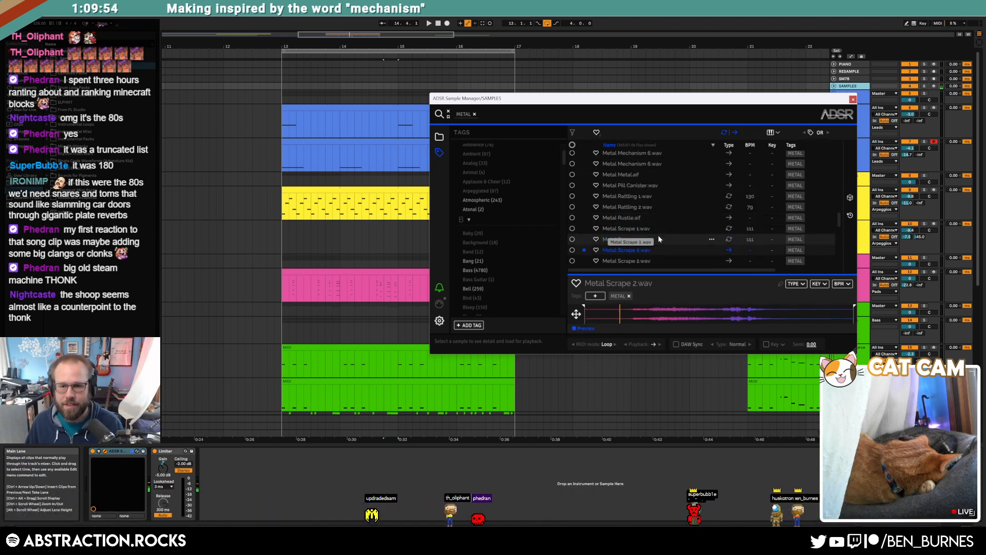
key("Down")
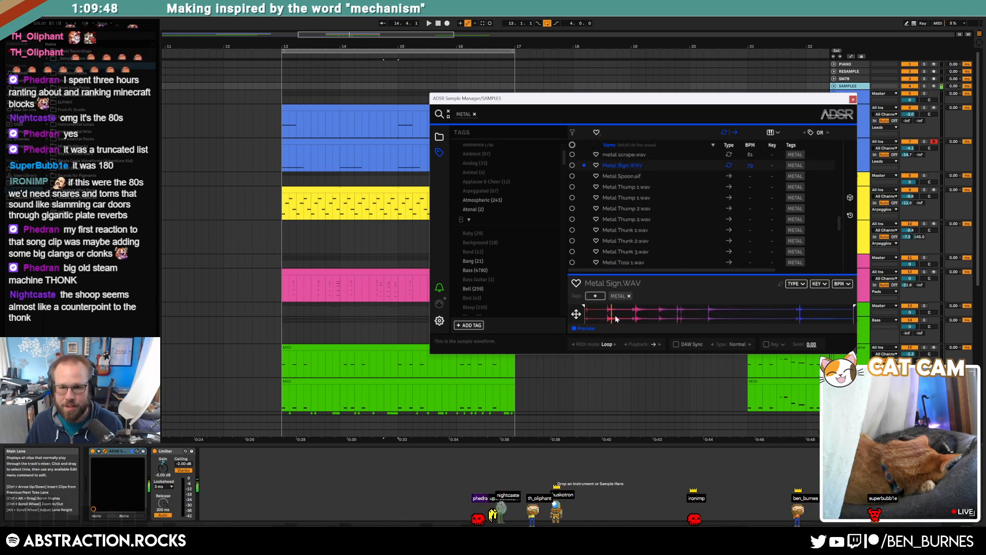
Load Metal Sign.WAV from the sample manager into the Drum Rack on the drums' RACK track.
left_click_drag(662, 105, 430, 79)
scroll(408, 263, "down", 5)
scroll(466, 242, "down", 2)
left_click_drag(395, 132, 842, 294)
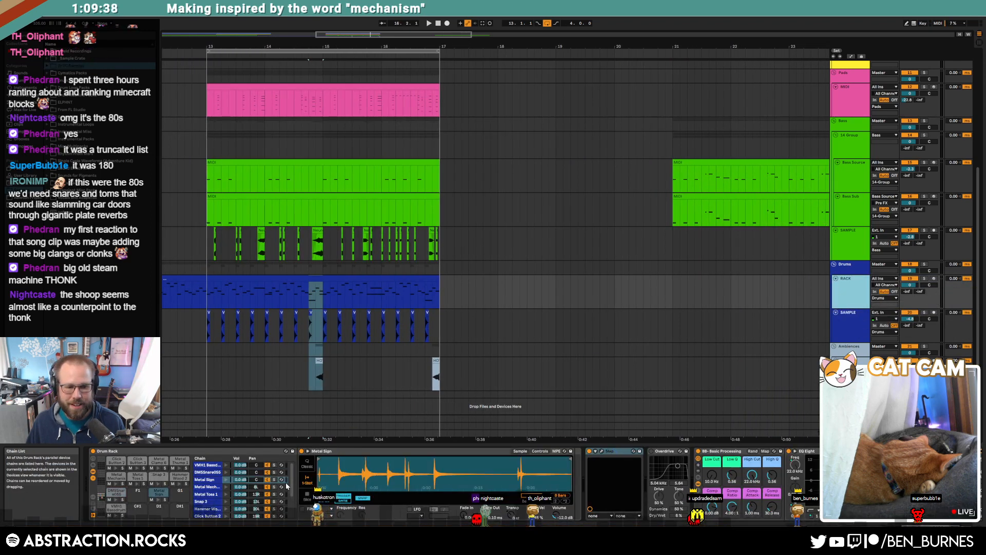
Replay Metal Sign.WAV in the sample manager and return to the RACK track's devices.
scroll(688, 308, "up", 6)
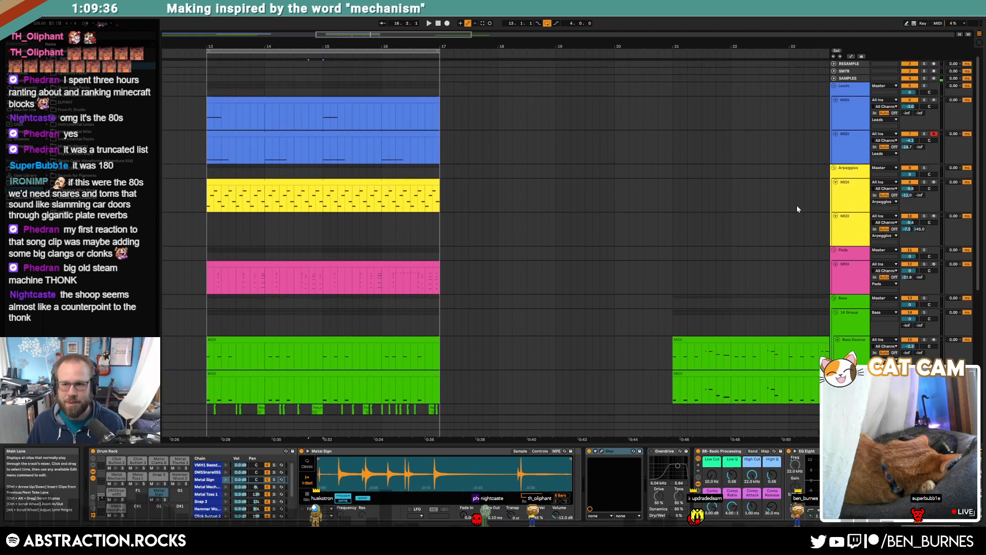
left_click(847, 86)
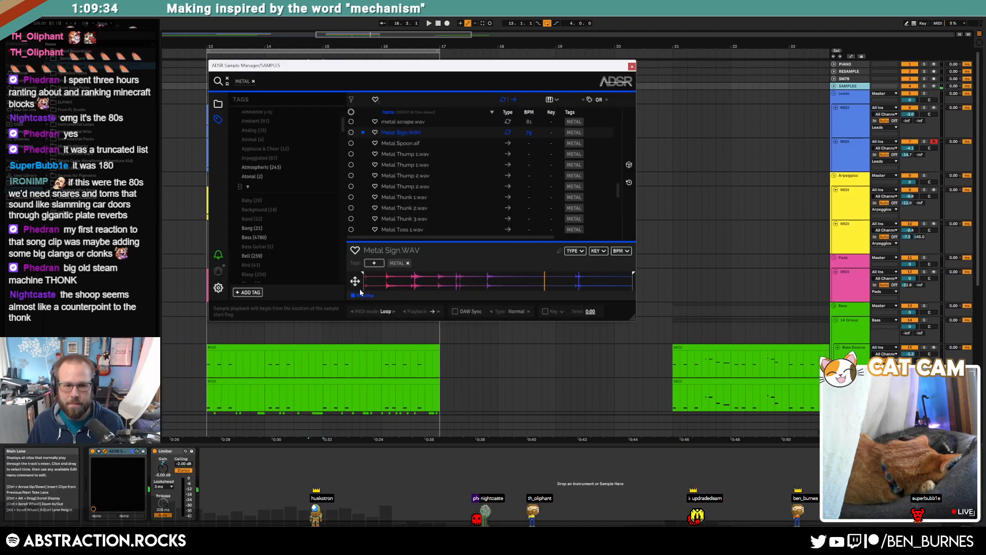
scroll(565, 368, "down", 5)
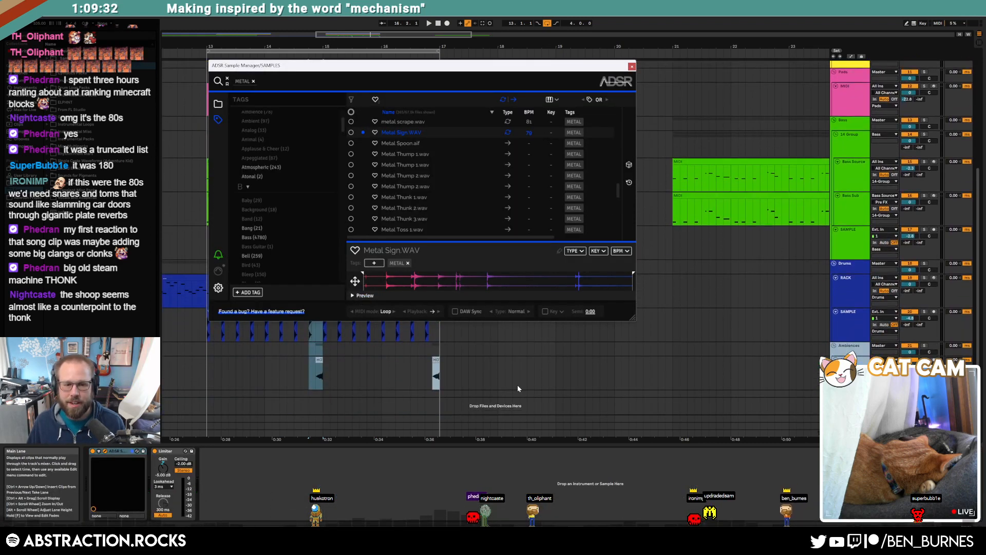
left_click(843, 285)
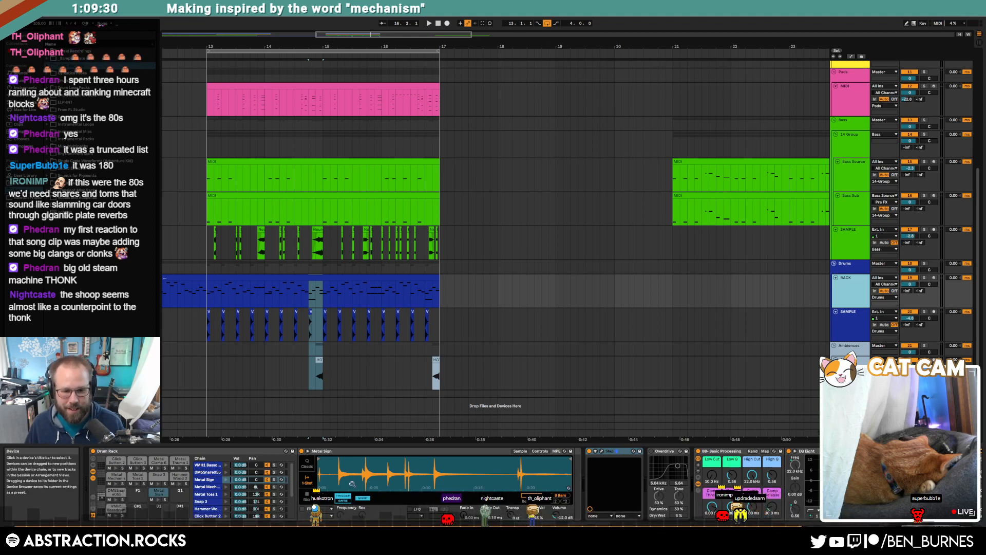
Trim the Metal Sign sample in the Drum Rack to a single short metallic hit.
left_click(329, 458)
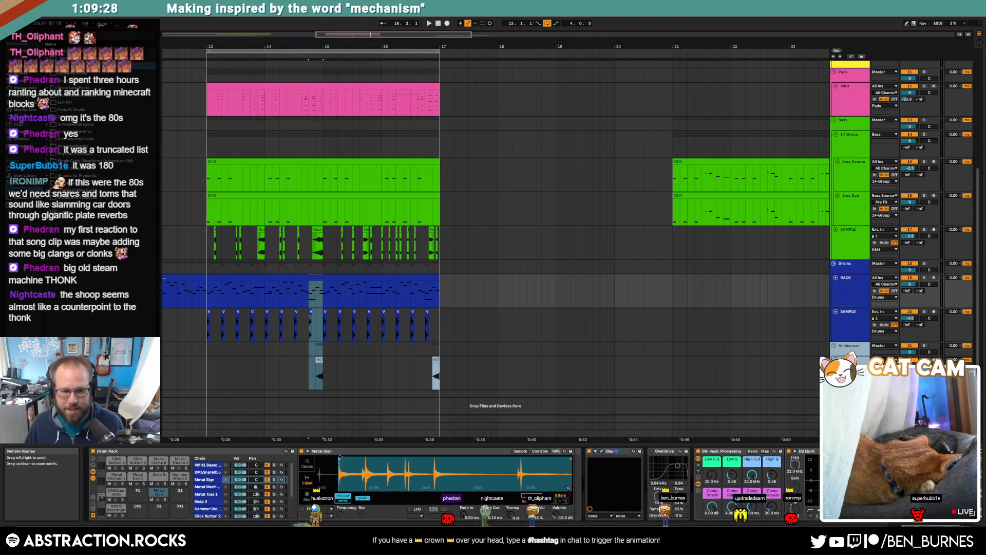
mouse_move(569, 459)
left_mouse_down()
mouse_move(400, 458)
mouse_move(347, 496)
mouse_move(380, 514)
mouse_move(329, 516)
left_mouse_up()
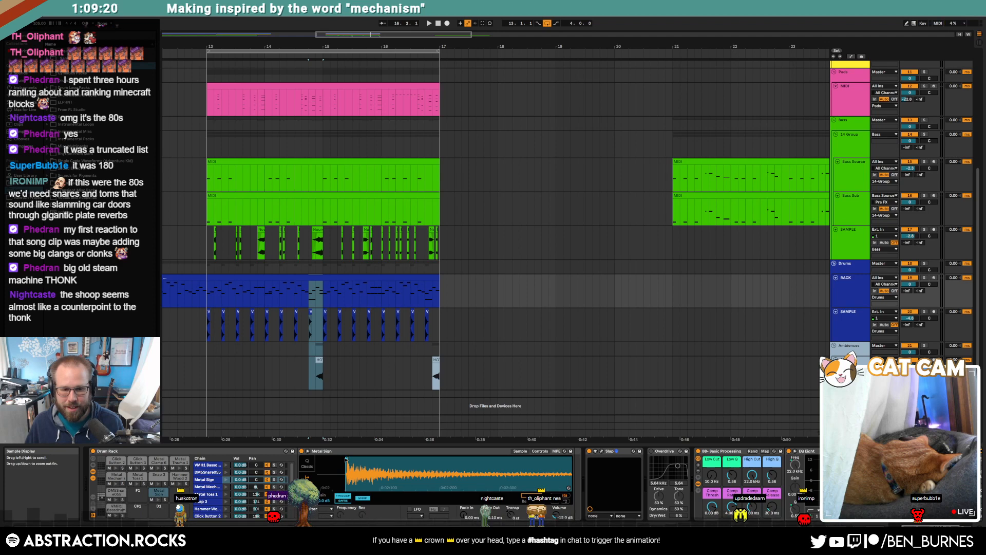
mouse_move(467, 500)
left_mouse_down()
mouse_move(467, 465)
mouse_move(374, 465)
left_mouse_up()
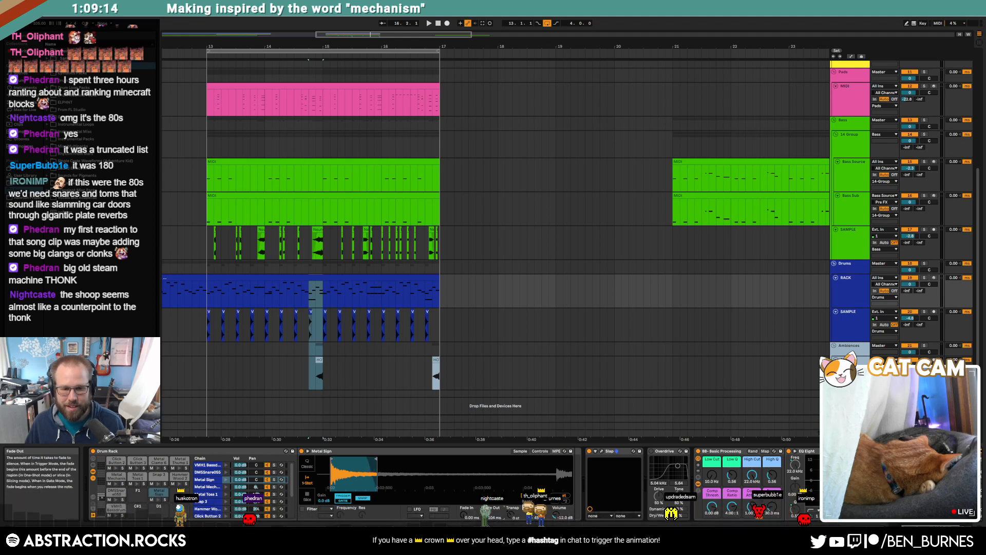
Open the RACK clip in bars 13 to 16 and add a half-beat Metal Sign note at position 1.4.
left_click(306, 280)
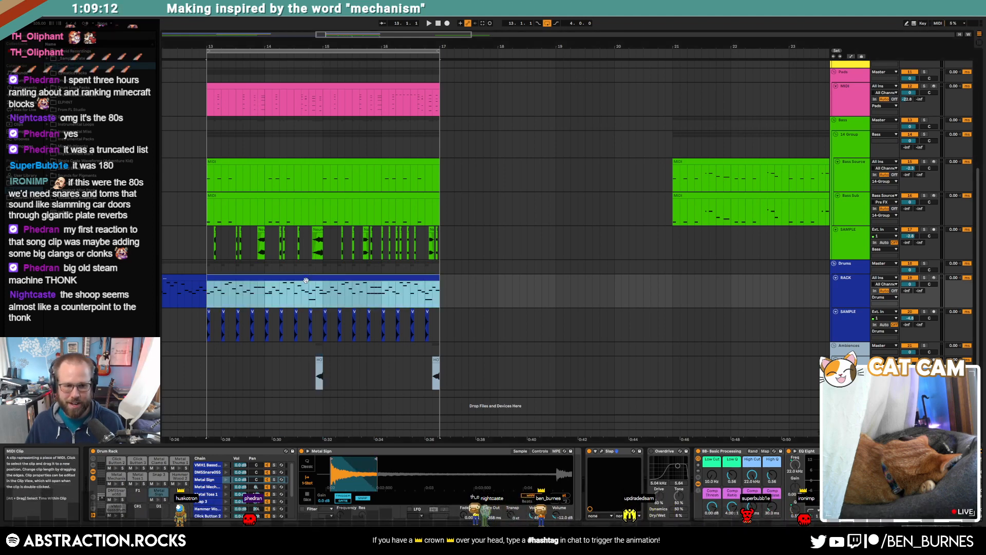
double_click(305, 280)
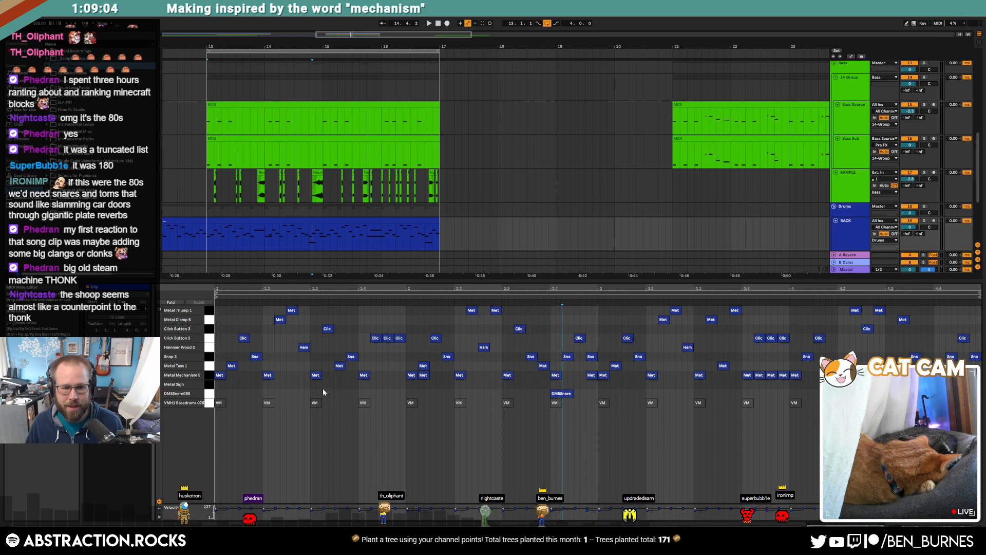
left_click_drag(360, 385, 387, 386)
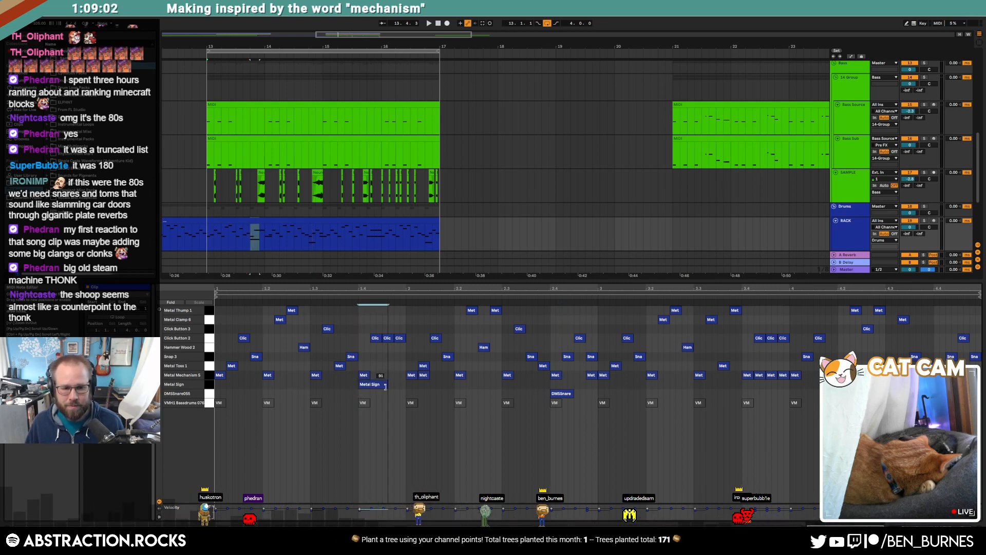
Copy the Metal Sign note to position 3.4 and play back the drum pattern.
left_click(548, 381)
key("ctrl+v")
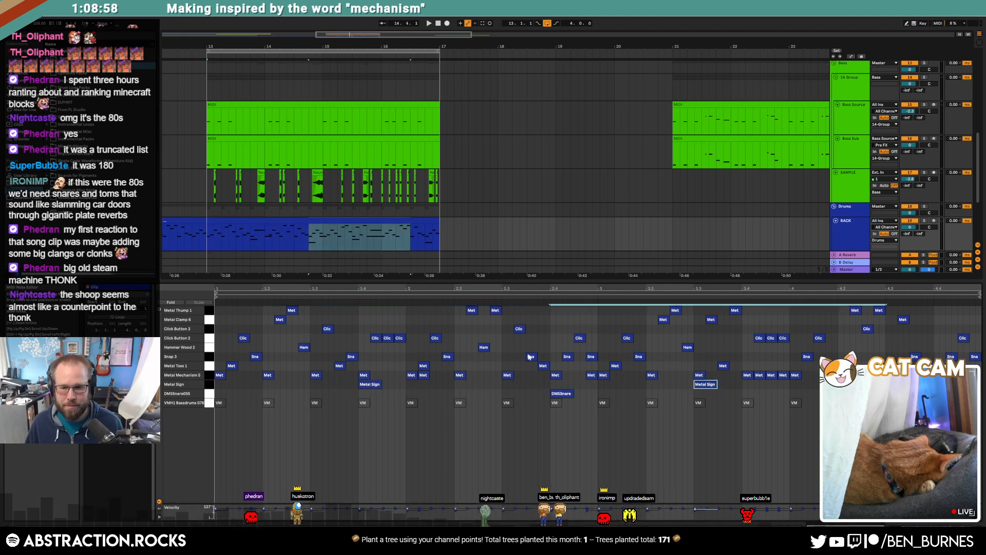
left_click(664, 390)
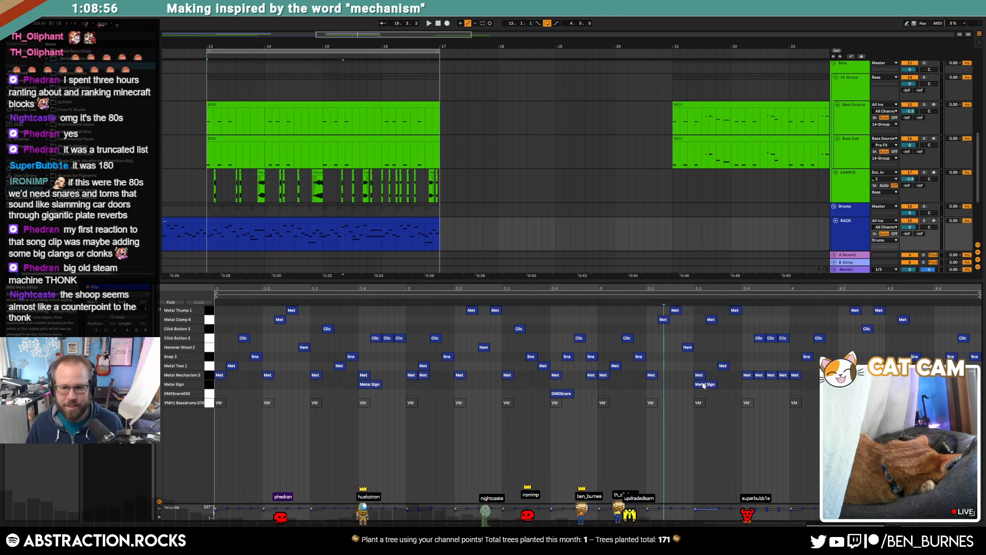
left_click_drag(703, 386, 745, 386)
key("space")
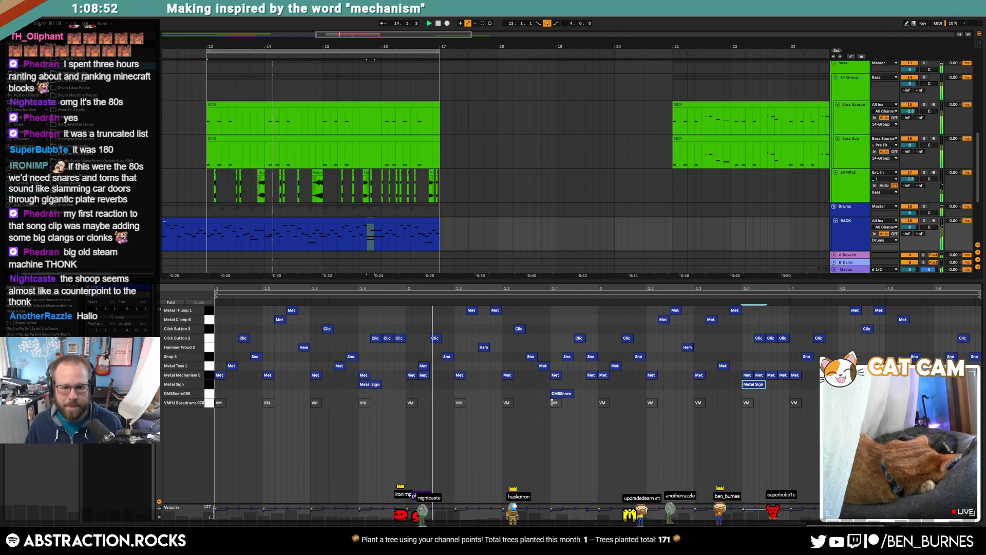
Add a Saturator directly after the Metal Sign sampler in the Drum Rack.
key("shift+Tab")
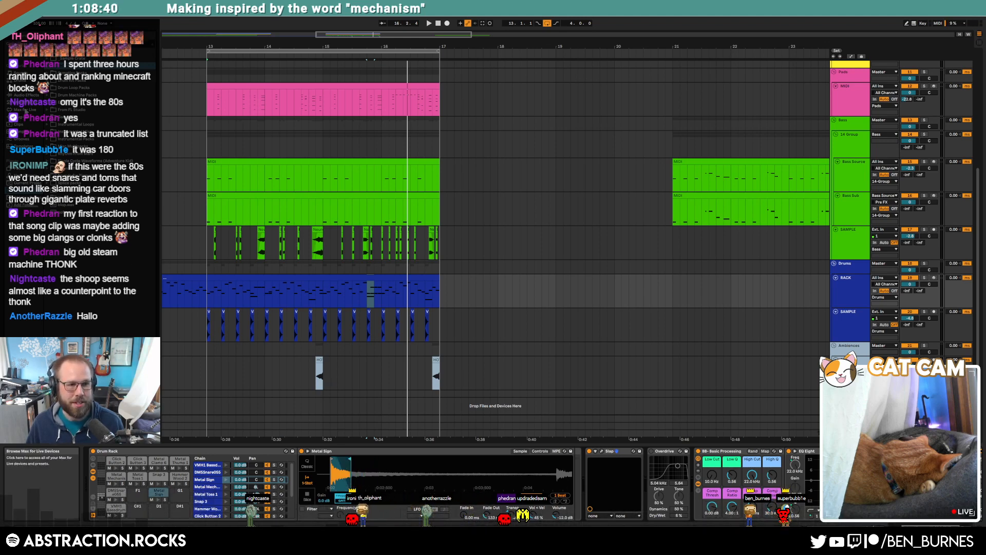
left_click(26, 95)
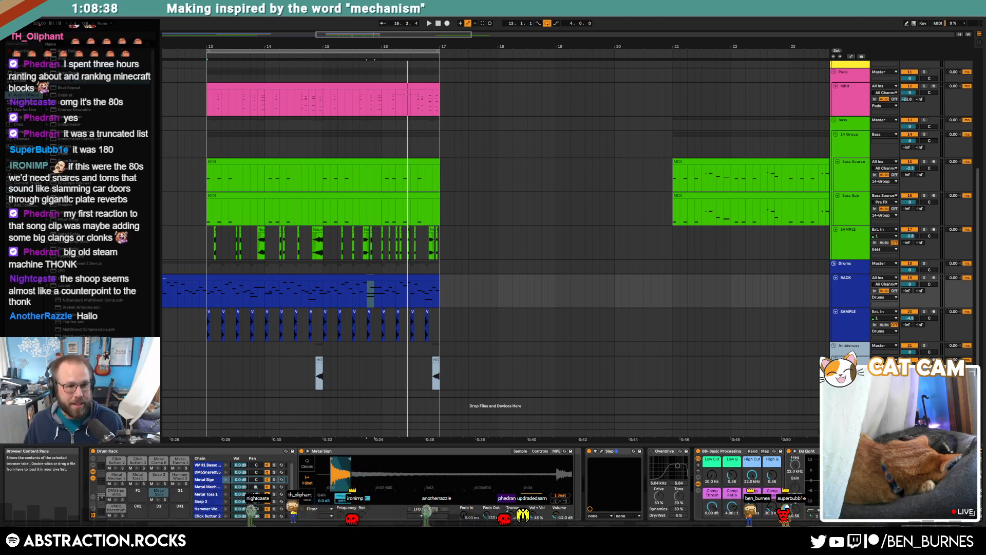
left_click(48, 293)
mouse_move(71, 293)
left_mouse_down()
mouse_move(379, 441)
mouse_move(575, 465)
left_mouse_up()
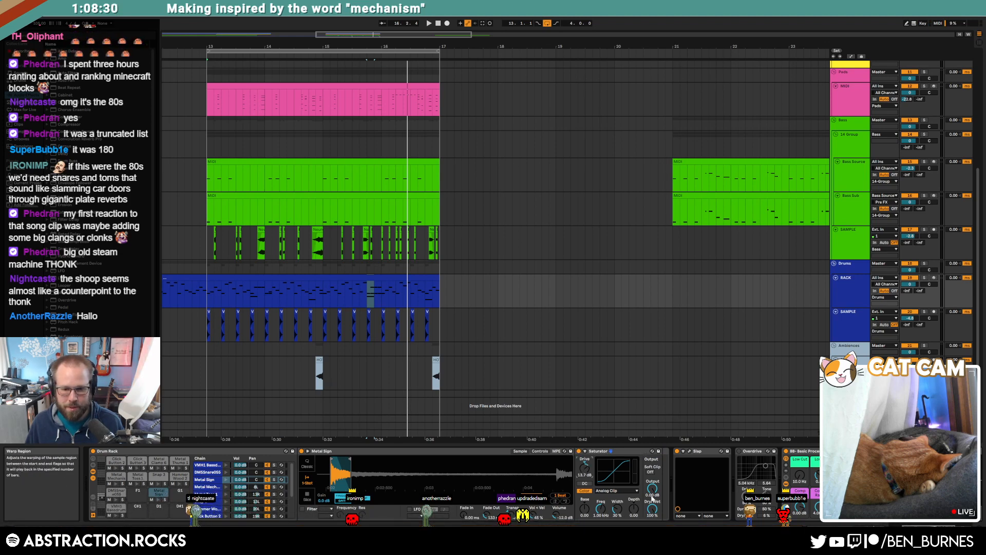
Lower the Metal Sign Saturator's output and raise its drive to about 17.1 dB while previewing the pad.
left_click_drag(652, 488, 645, 492)
left_click(158, 500)
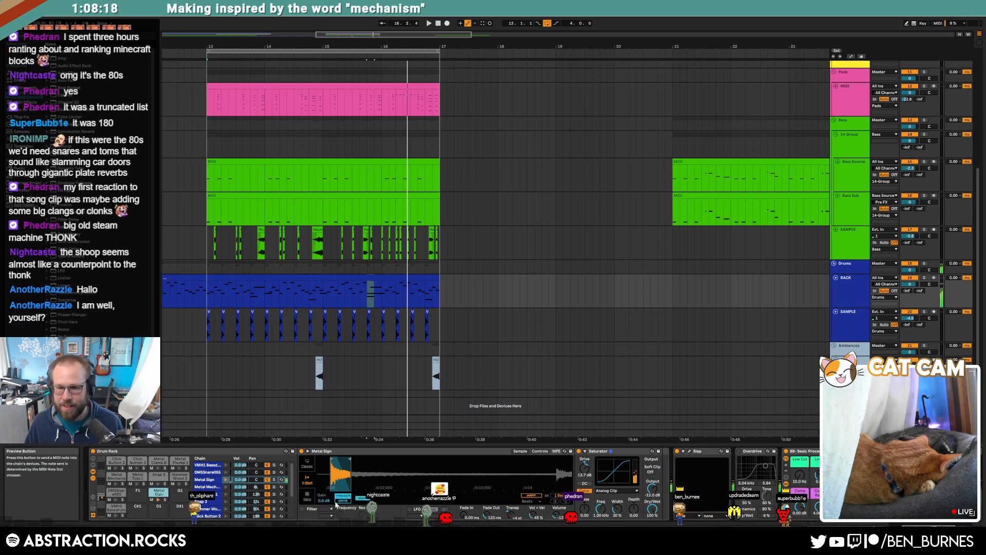
left_click_drag(585, 468, 585, 460)
left_click(617, 490)
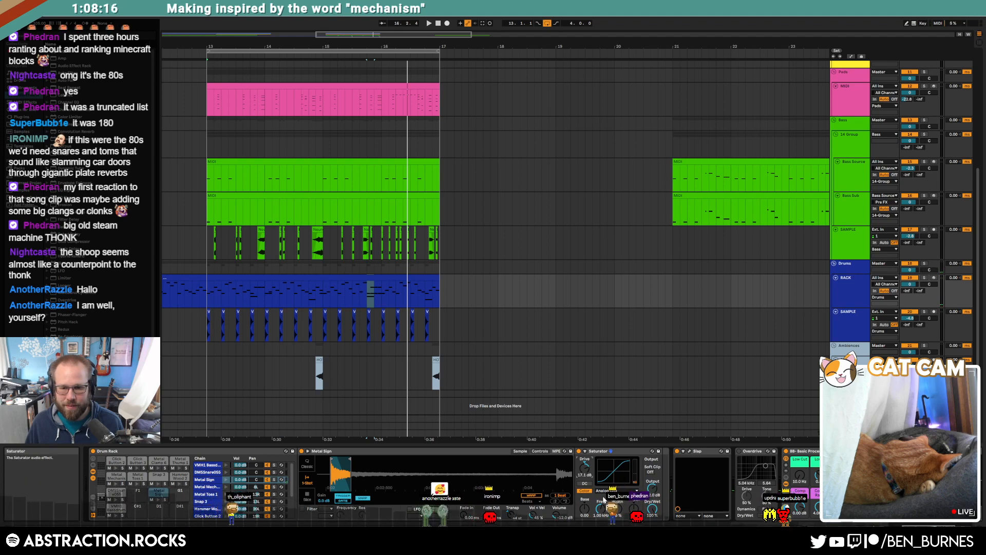
Set the Metal Sign Saturator's curve to Soft Sine, lower its output slightly, and play back the drums around bar 14.
left_click(611, 503)
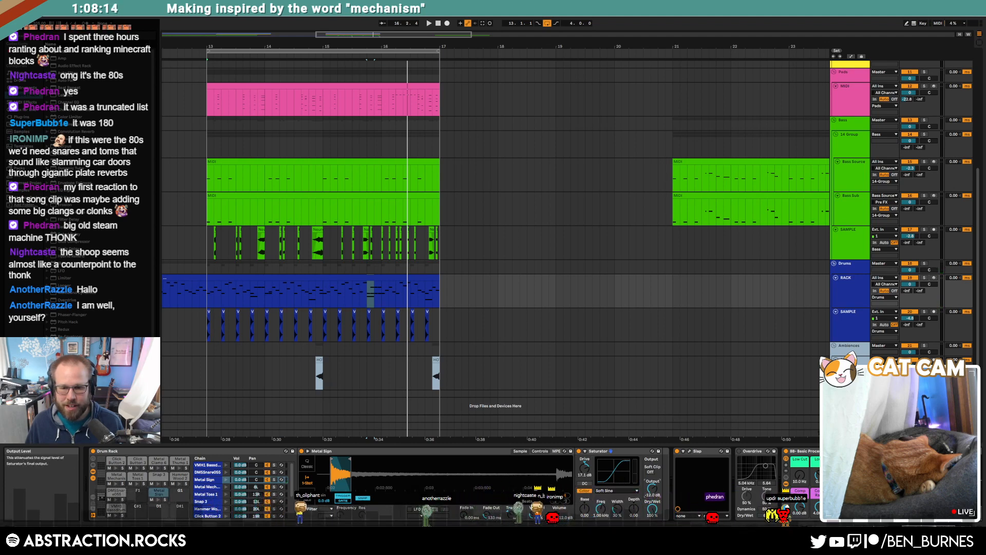
left_click_drag(652, 488, 652, 492)
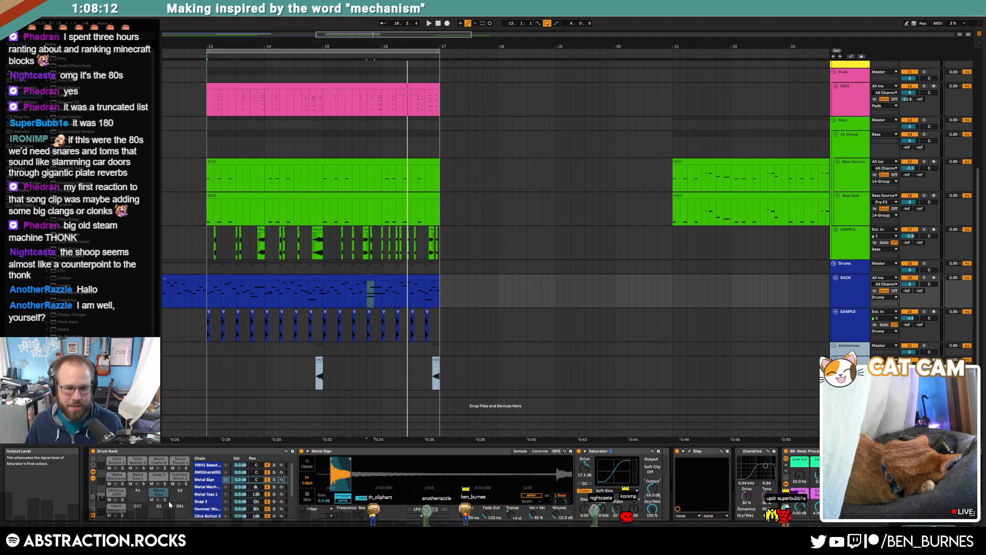
left_click(265, 304)
key("space")
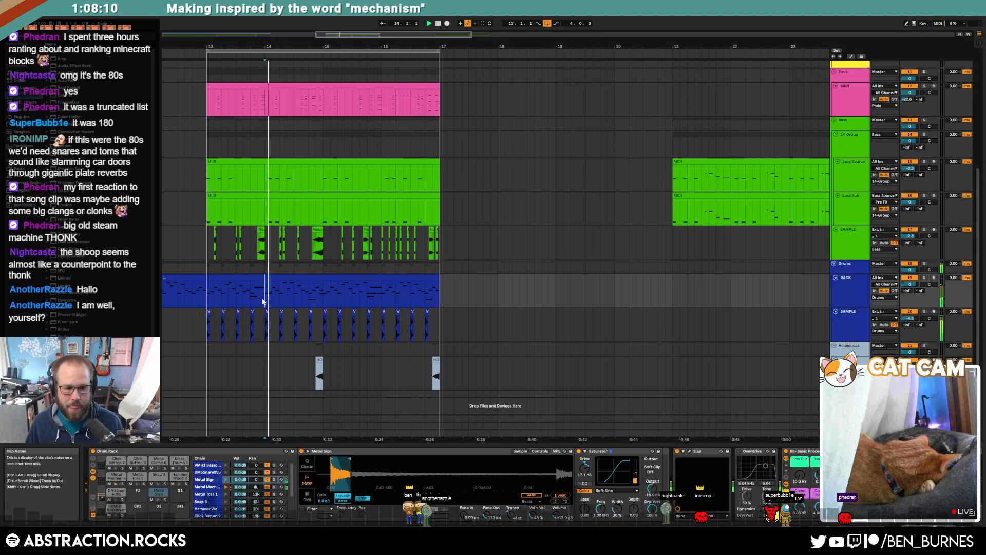
key("space")
left_click(244, 298)
key("space")
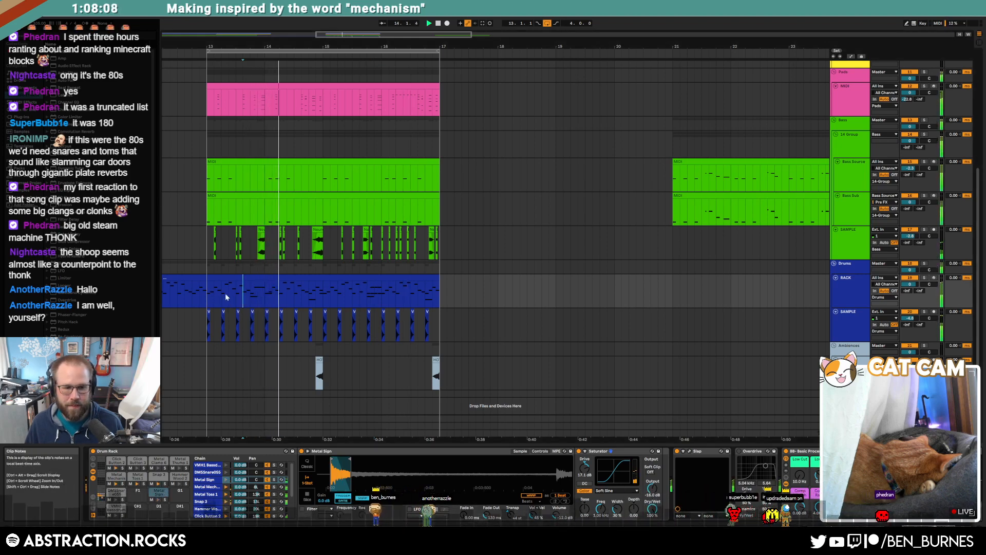
key("space")
Copy the Metal Sign hit to add short notes following the long ones at 1.4 and 3.4 while playing the pattern.
double_click(253, 278)
left_click(394, 424)
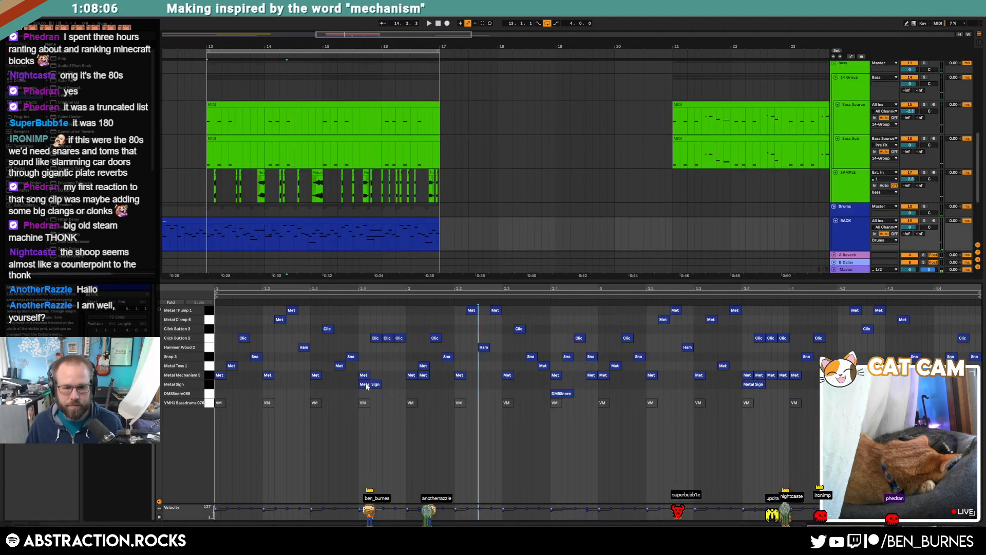
left_click_drag(367, 386, 399, 390)
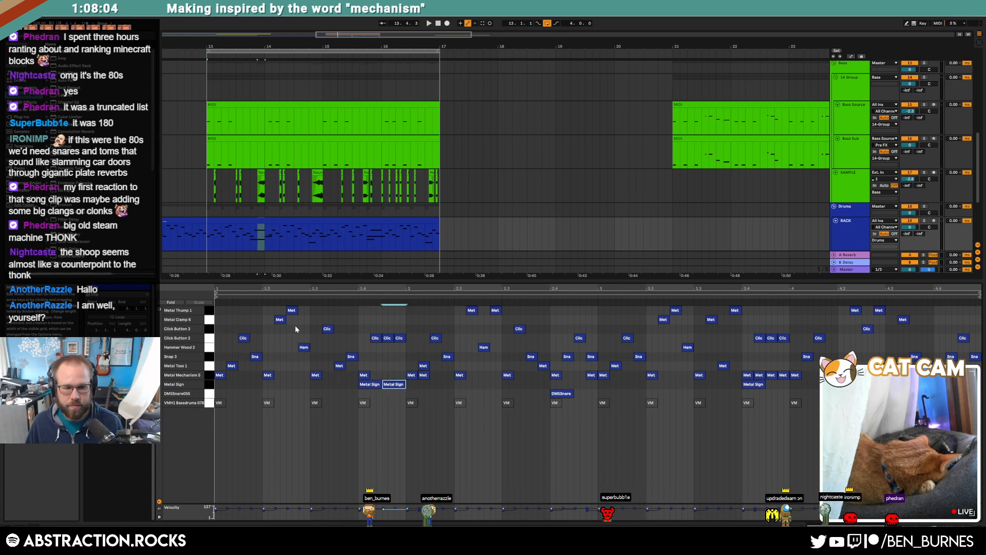
key("space")
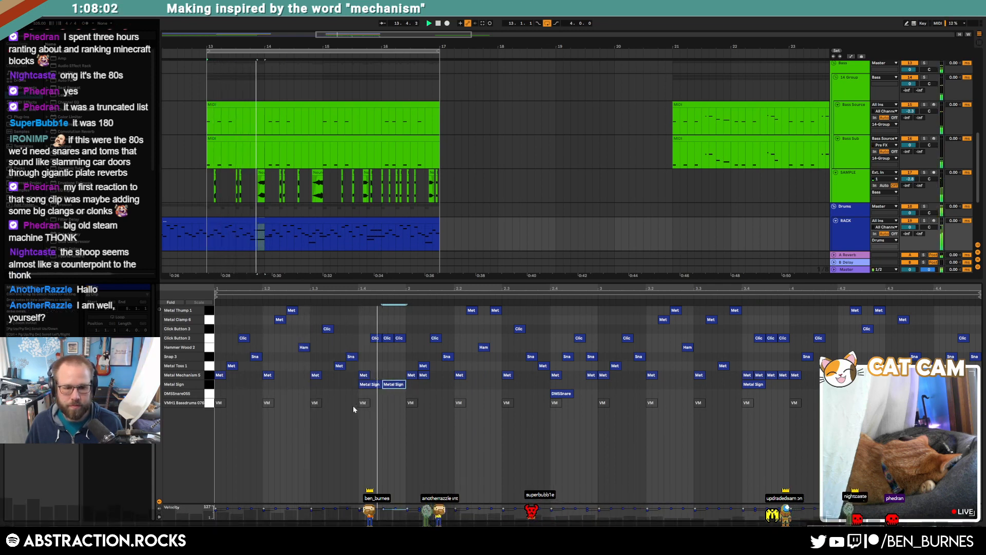
left_click_drag(383, 384, 790, 384)
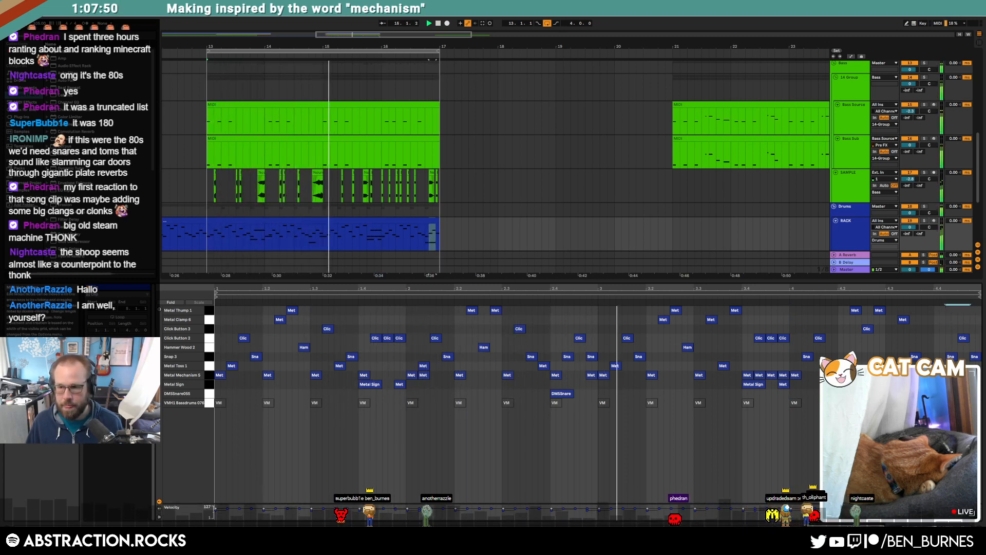
key("shift+Tab")
key("space")
Solo the pads MIDI track and raise the low cut in its BB-Basic Processing rack to about 29 Hz during playback.
scroll(517, 260, "up", 1)
left_click(376, 130)
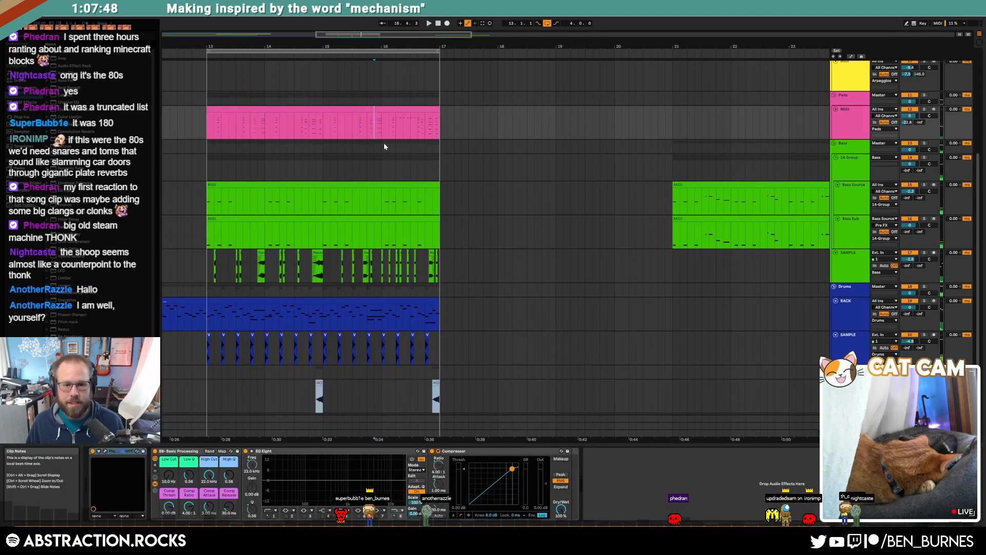
left_click(924, 110)
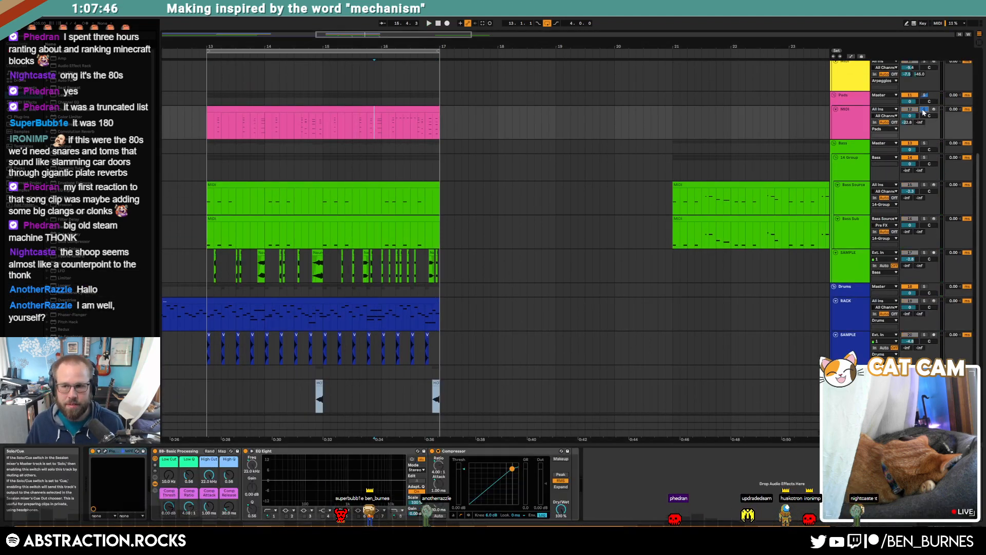
key("space")
left_click(850, 125)
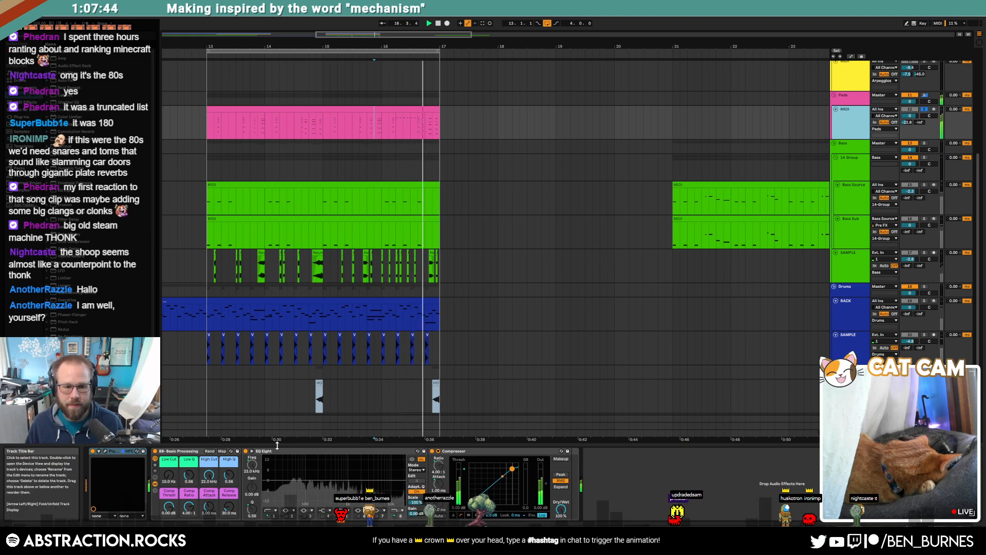
left_click_drag(168, 475, 169, 468)
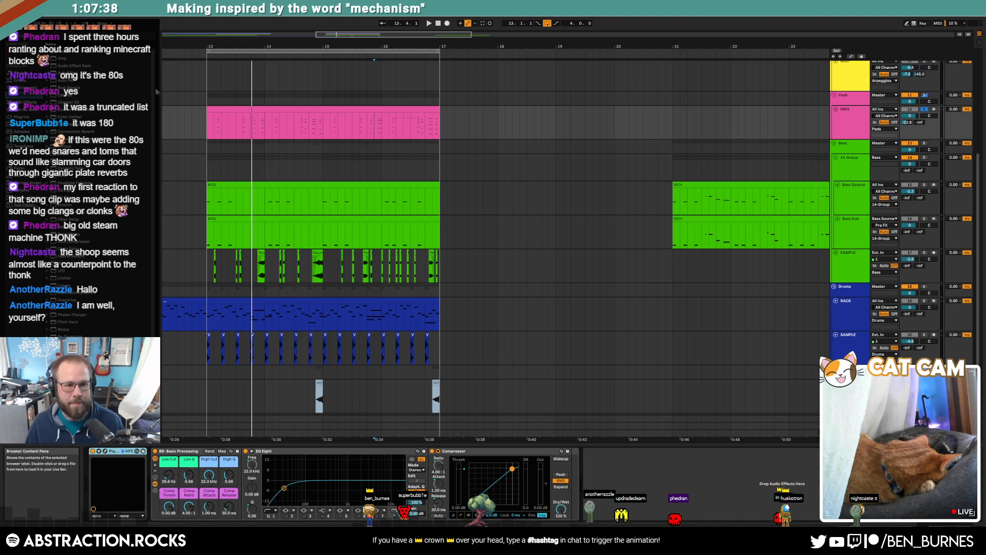
Copy the OTT from the Bass Source track to the start of the pads track's effects and play it from bar 13.
scroll(492, 234, "up", 3)
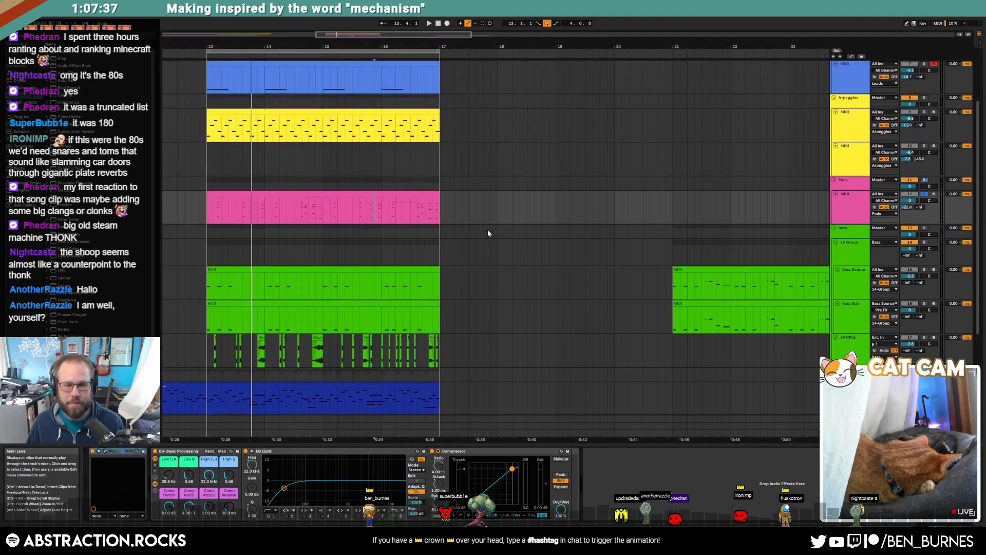
key("space")
left_click(462, 277)
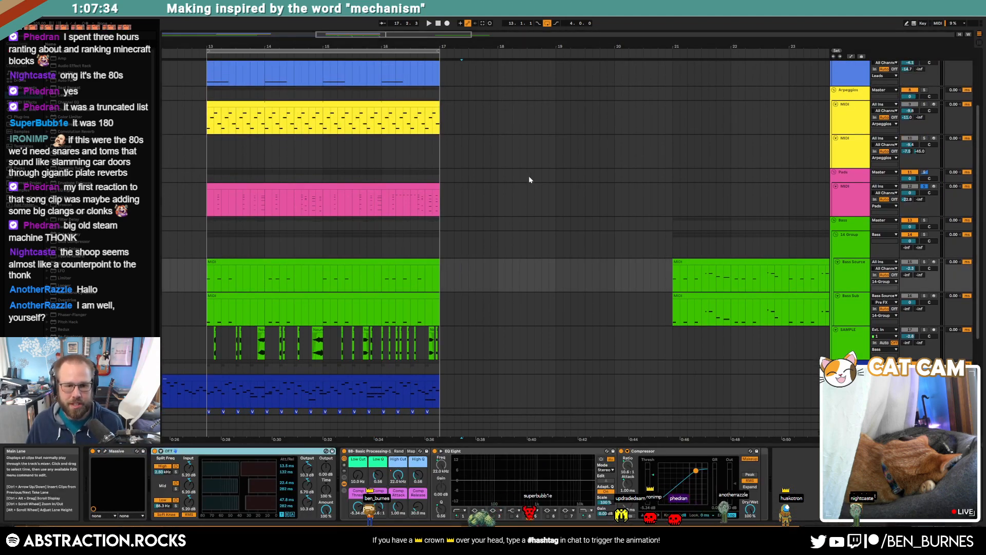
left_click(482, 201)
key("ctrl+v")
key("space")
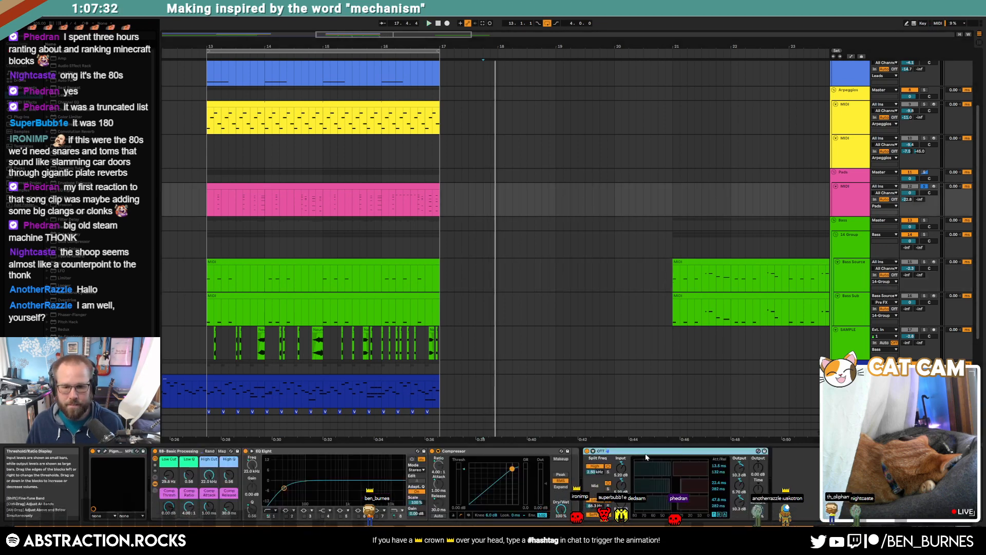
left_click(206, 199)
key("space")
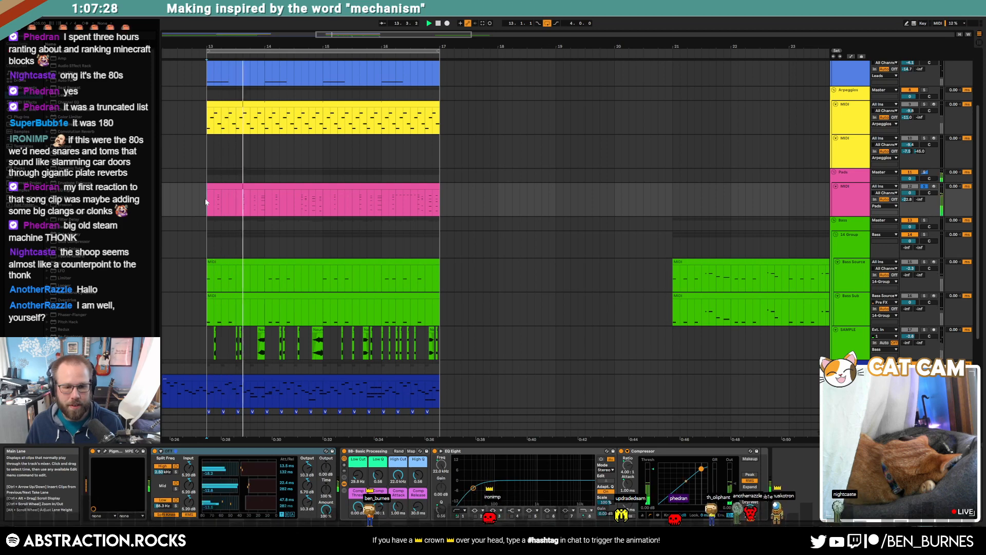
Unsolo the pads MIDI track to hear it in the full mix and delete its OTT.
left_click(924, 186)
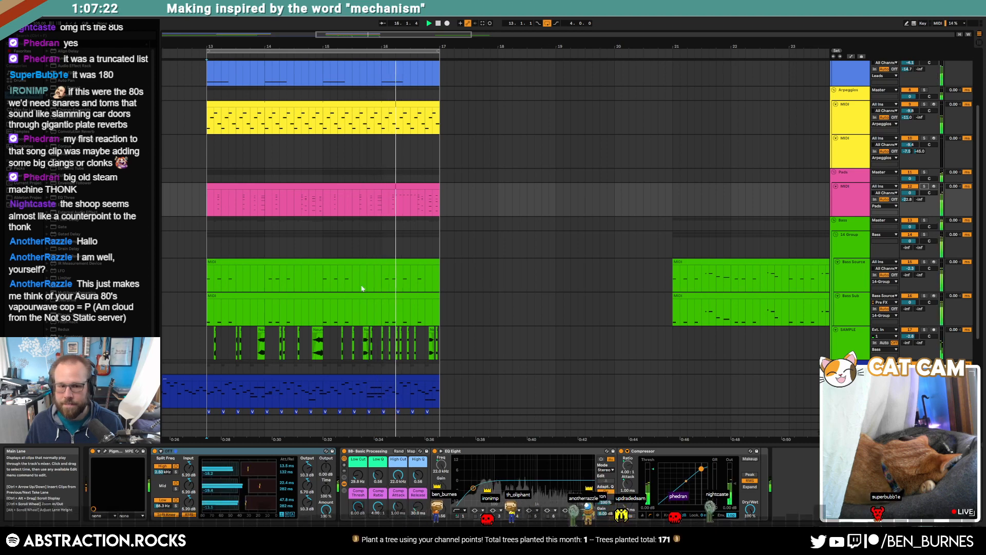
key("space")
left_click(278, 454)
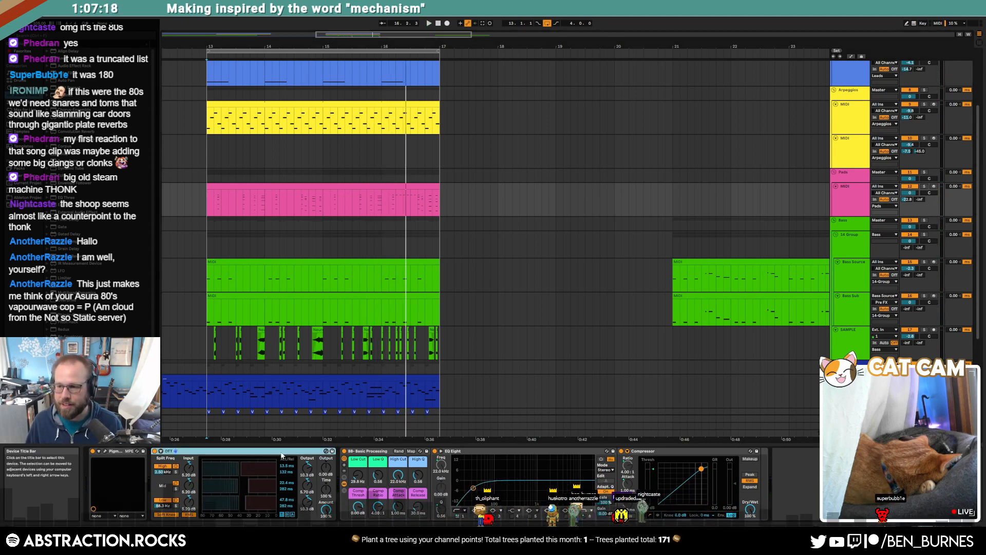
key("Delete")
Raise the pads MIDI track's send to the Reverb return while playing from bar 13.
left_click(205, 207)
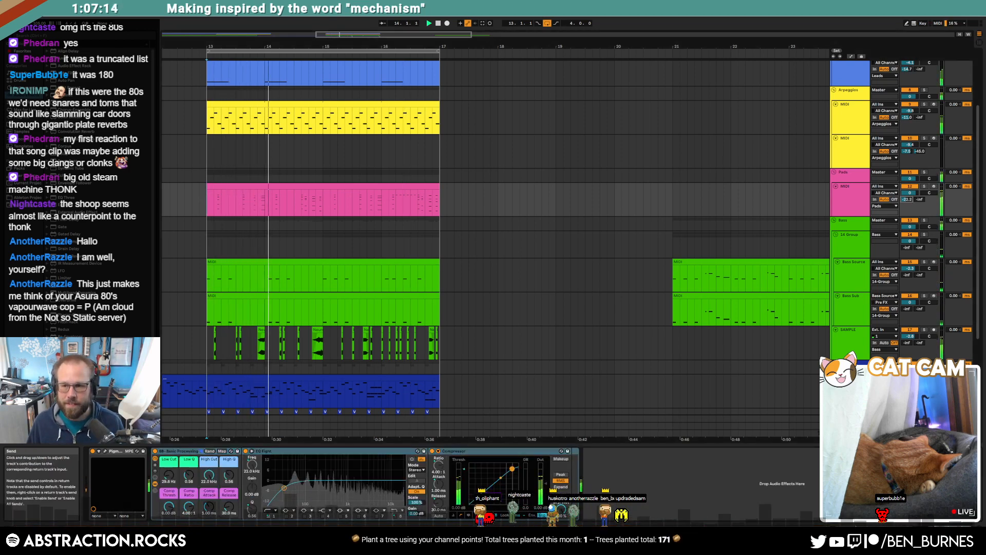
scroll(300, 347, "down", 2)
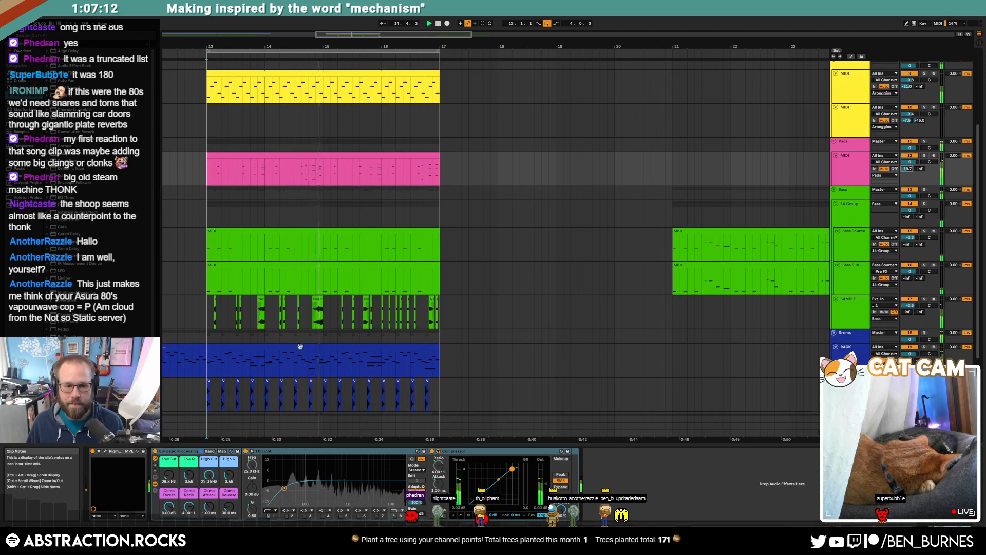
Select the RACK clip in bars 13 to 16 and adjust the Metal Sign sampler's volume and transpose controls during playback.
left_click(300, 347)
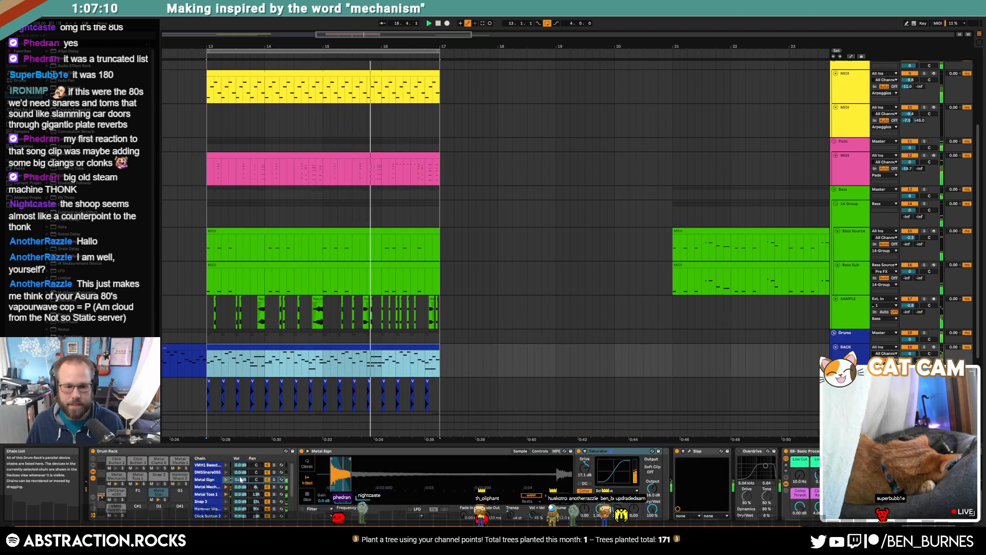
left_click_drag(561, 514, 511, 510)
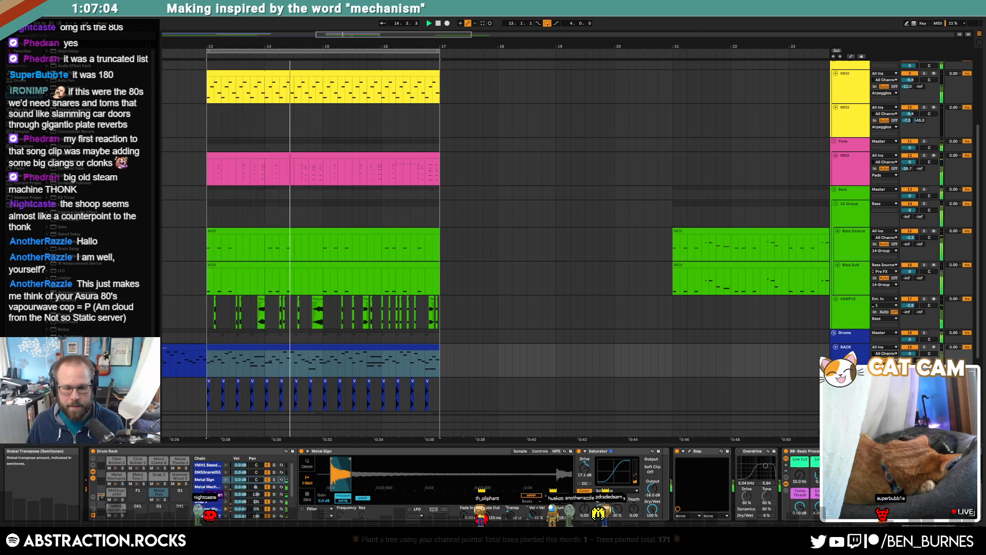
key("shift+Tab")
key("shift+Tab")
Open the sample manager on the SAMPLES track and audition the metal samples following Metal Sign through Metal Thunk 3.
scroll(548, 148, "up", 8)
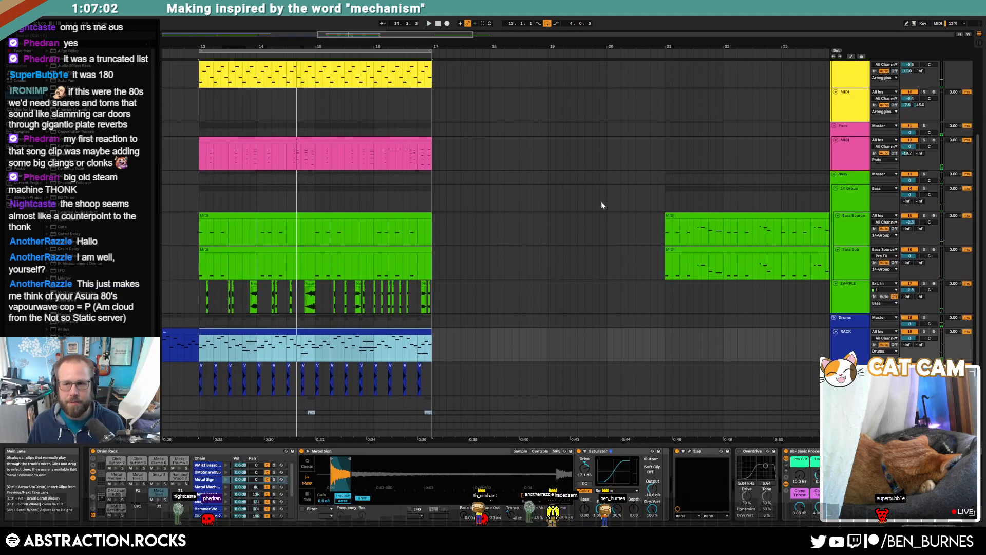
scroll(810, 129, "up", 1)
left_click(847, 86)
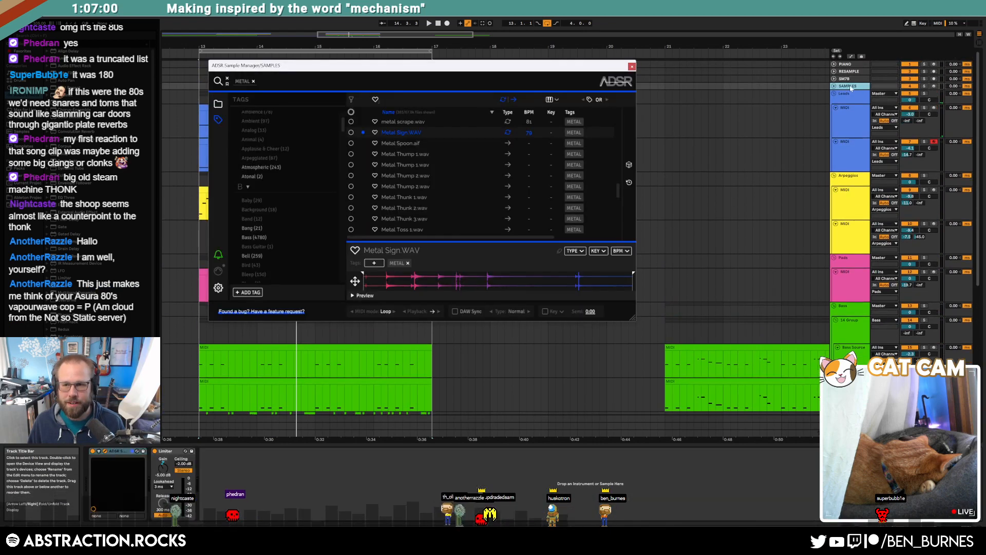
key("Down")
key("Down")
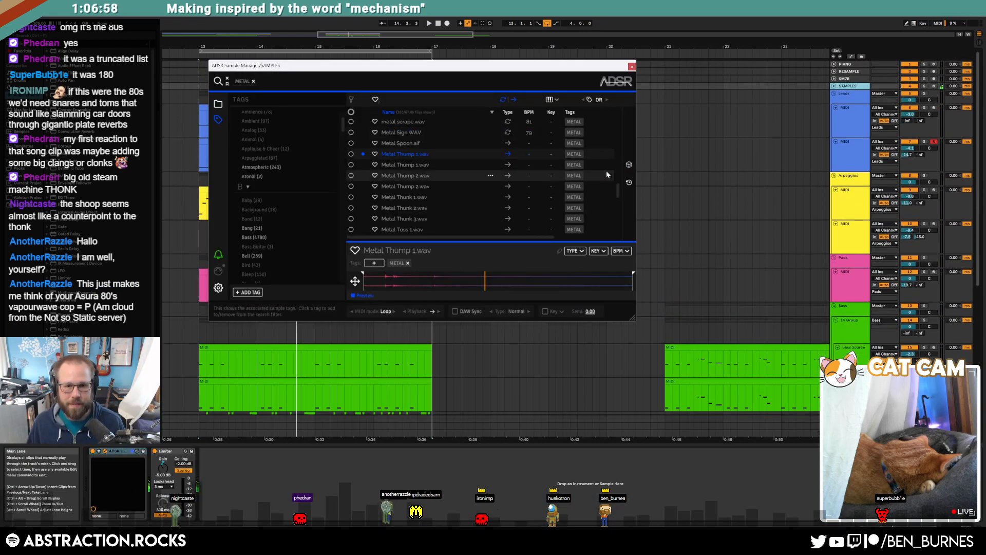
key("Down")
key("Down")
key("Down")
key("Down")
key("Down")
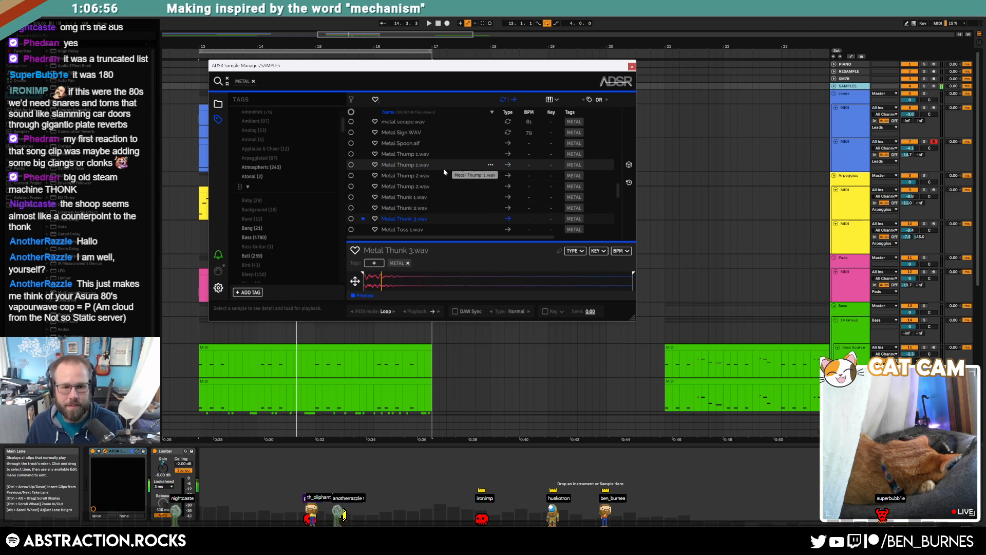
Audition the Metal Thump 2 samples again and continue through Metal Thunk 3.
left_click(460, 177)
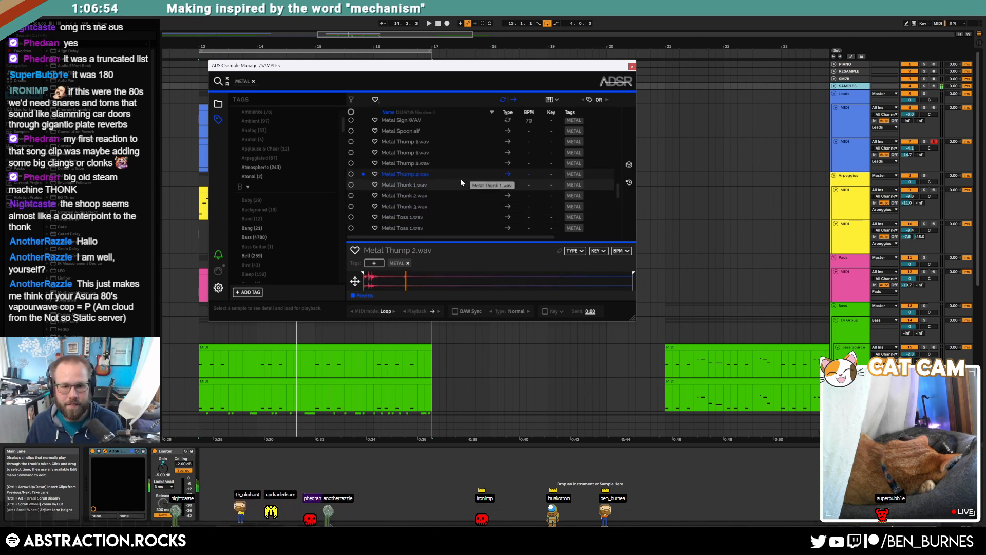
scroll(454, 183, "down", 2)
scroll(424, 169, "up", 2)
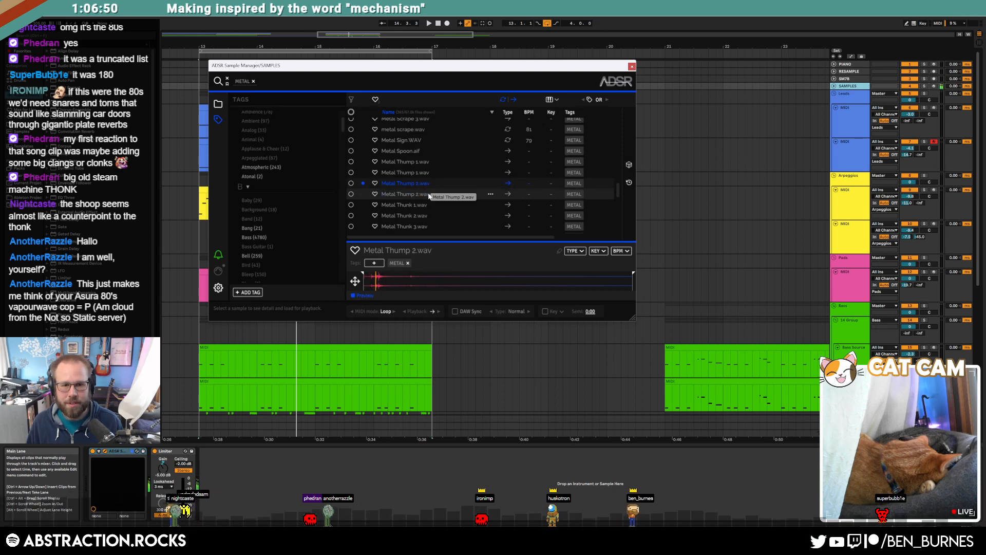
key("Down")
key("Down")
key("Down")
key("Down")
scroll(678, 236, "down", 6)
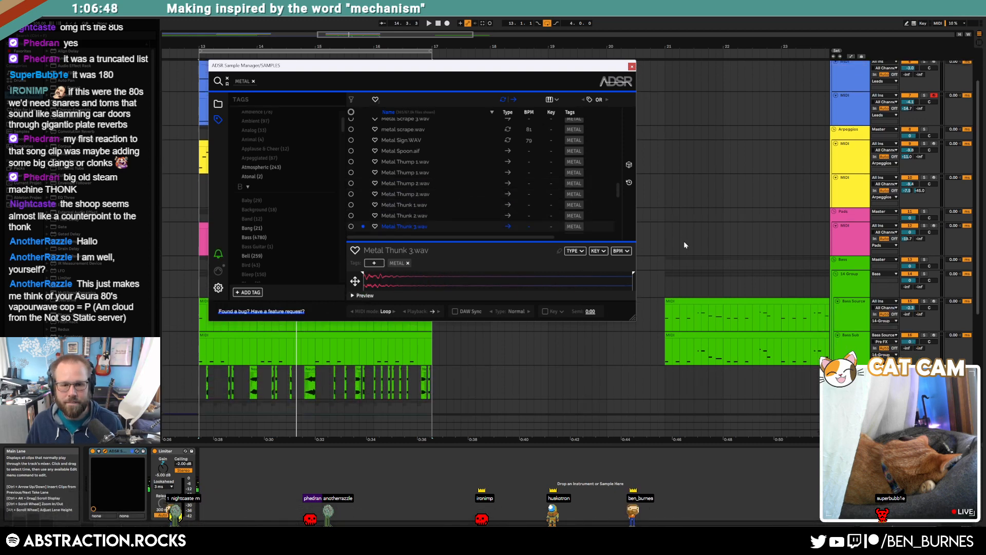
left_click(865, 327)
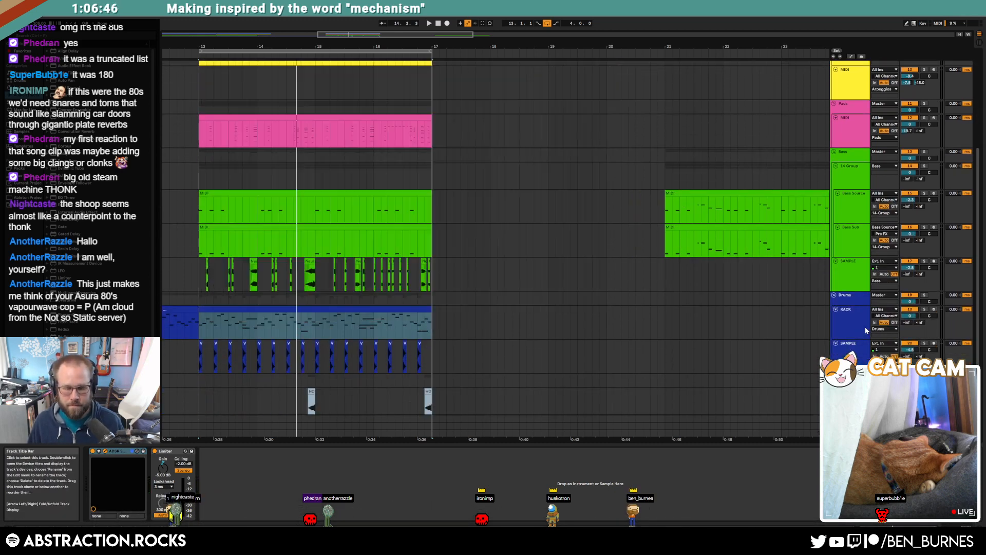
scroll(707, 251, "up", 2)
scroll(707, 250, "up", 4)
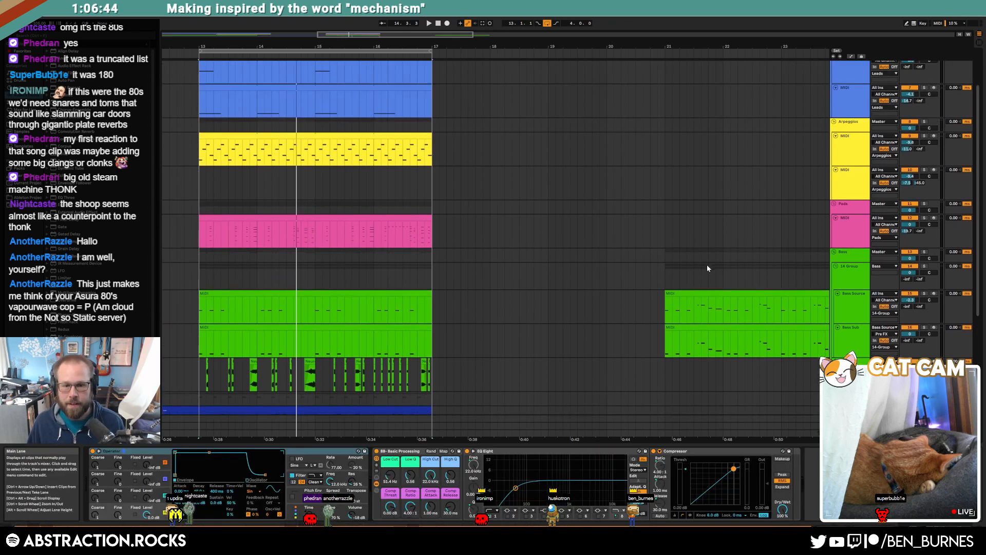
Reopen the sample manager, try batch-selecting the six samples from Metal Thump 1 to Metal Thunk 3, and clear the selection.
left_click(858, 89)
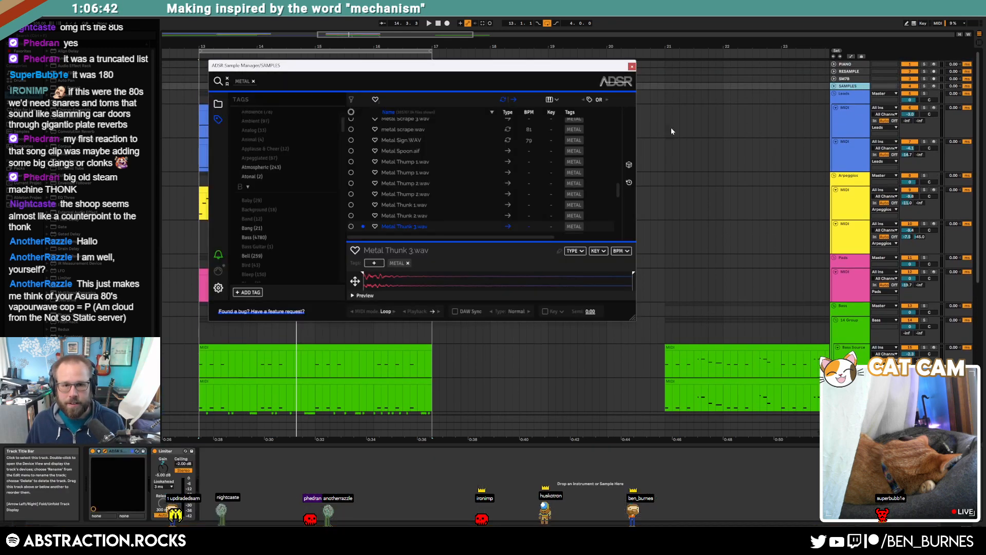
left_click(434, 224, "shift")
left_click(350, 172)
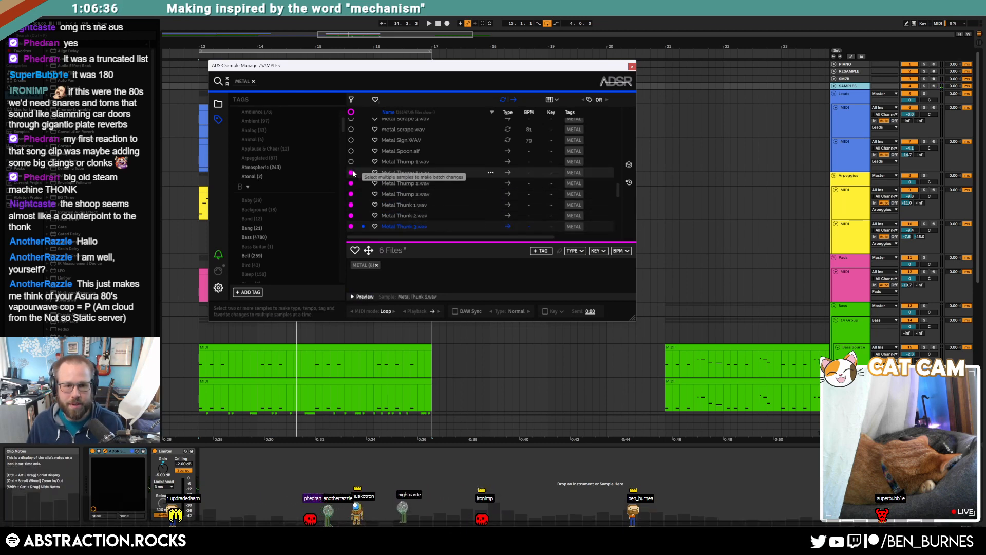
left_click(351, 184)
left_click(351, 194)
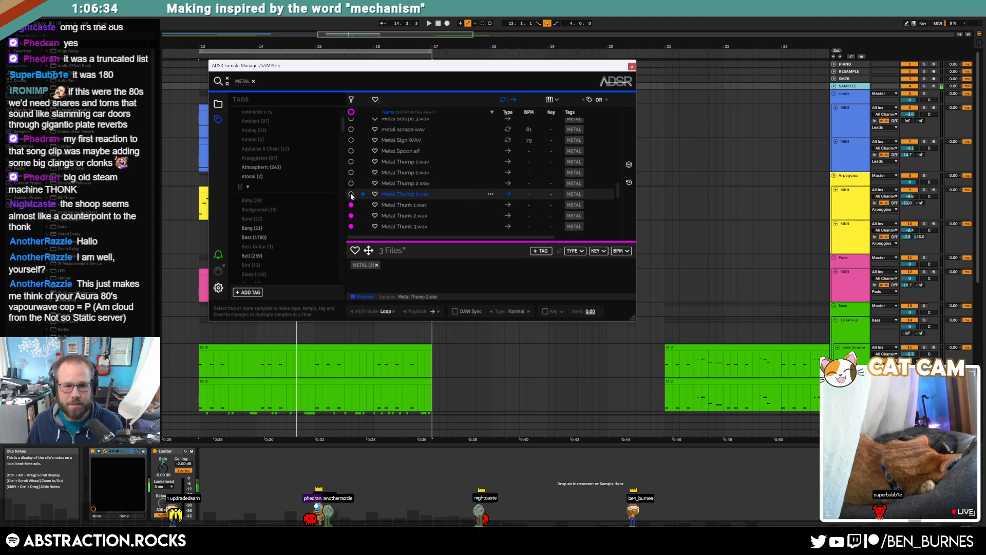
left_click(351, 205)
left_click(351, 215)
left_click(351, 226)
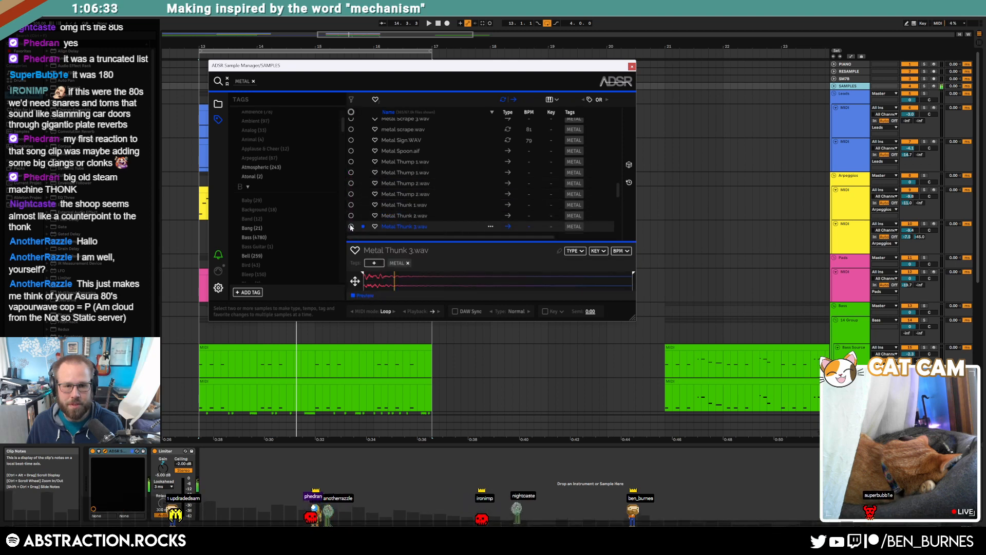
Add Metal Thunk 1, Metal Thunk 2 and Metal Thunk 3 from the sample manager one after another on the SMTR track from bar 21.
left_click(417, 209)
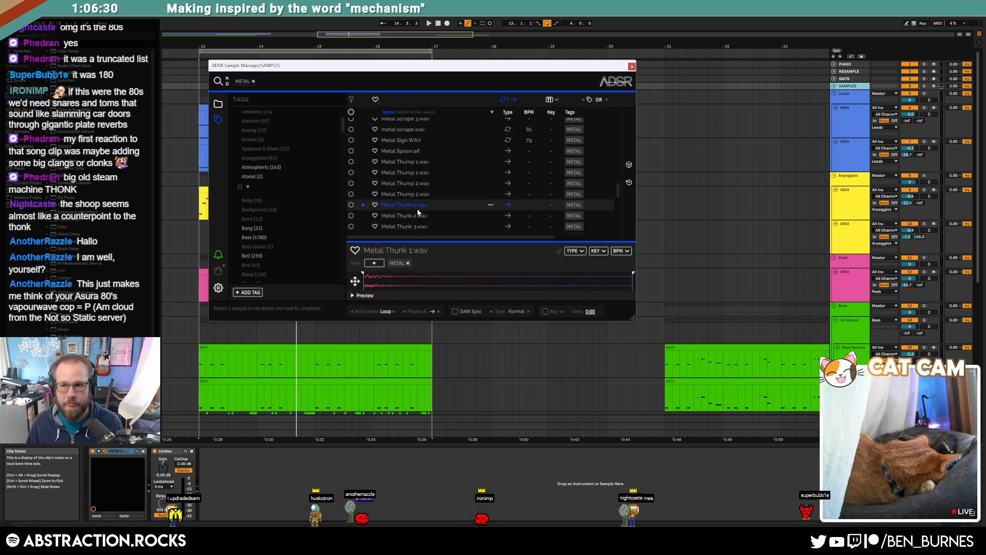
left_click(833, 79)
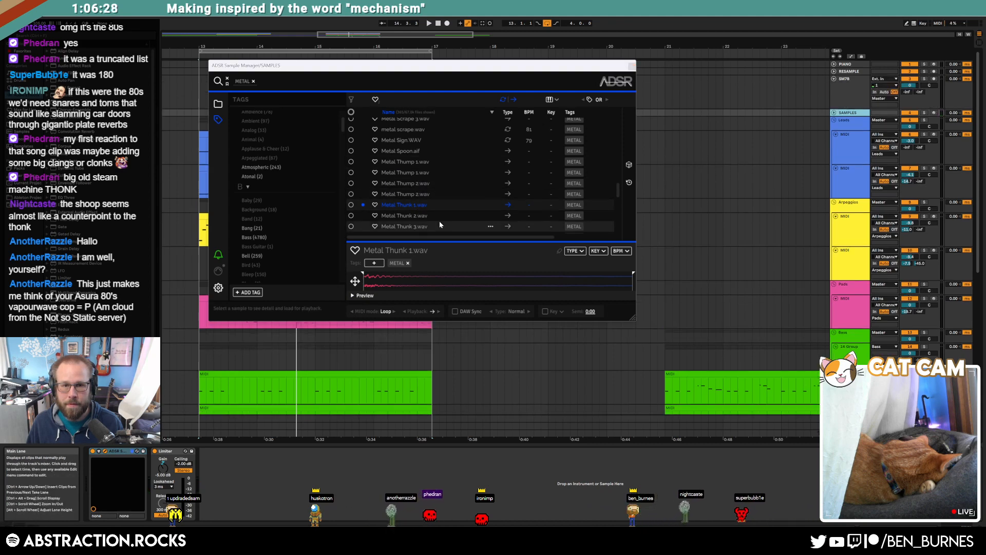
left_click_drag(440, 206, 664, 93)
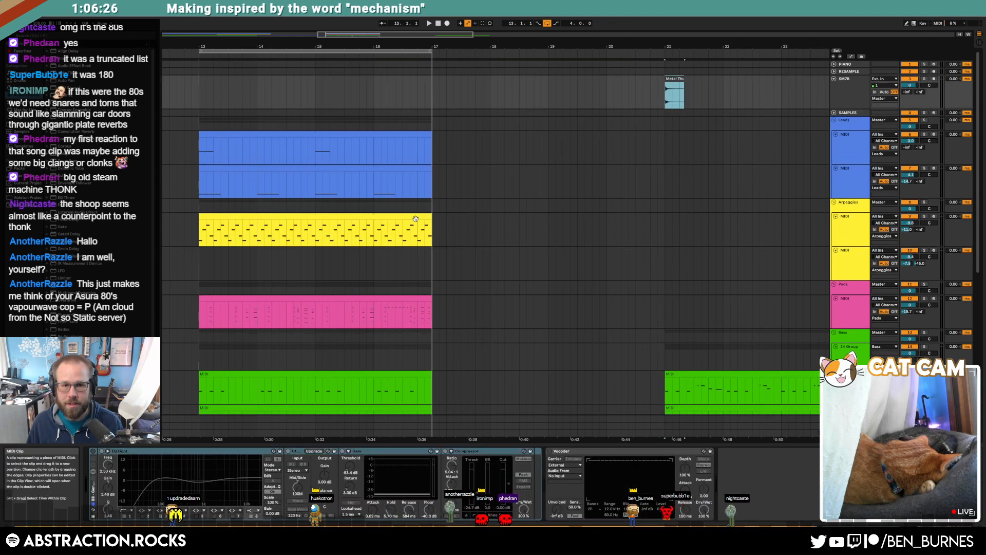
left_click(854, 112)
left_click_drag(393, 217, 700, 91)
left_click(848, 112)
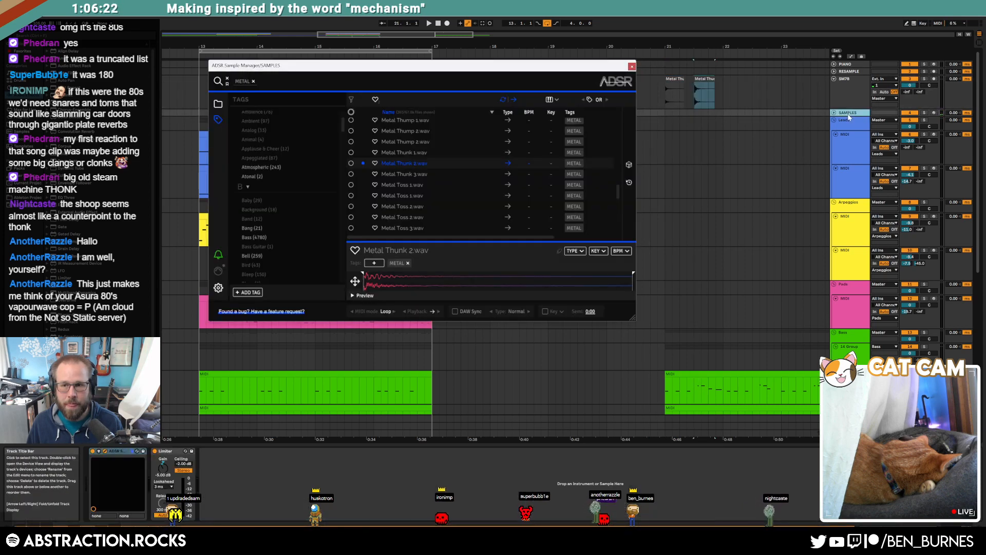
left_click_drag(411, 173, 667, 99)
Move the three Metal Thunk clips from the SMTR track to a new audio track below the Ambiences sample track, starting at bar 13.
key("Delete")
scroll(729, 176, "down", 1)
scroll(727, 175, "up", 1)
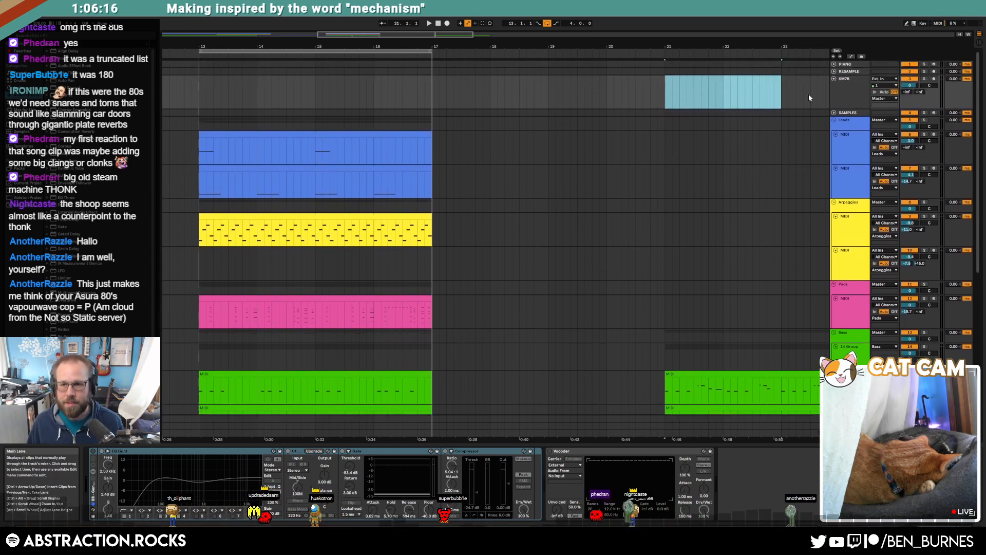
scroll(658, 213, "down", 3)
scroll(606, 278, "down", 3)
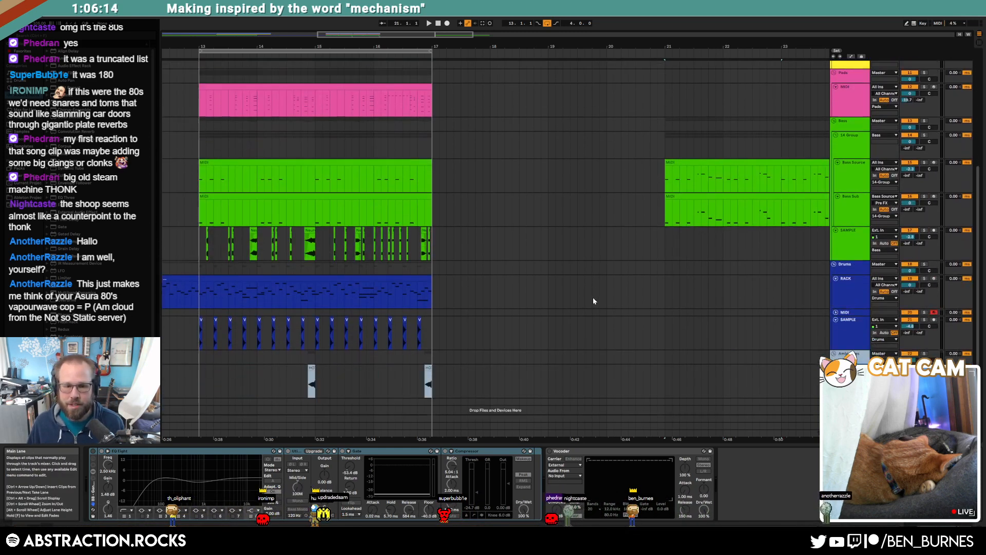
scroll(210, 389, "down", 1)
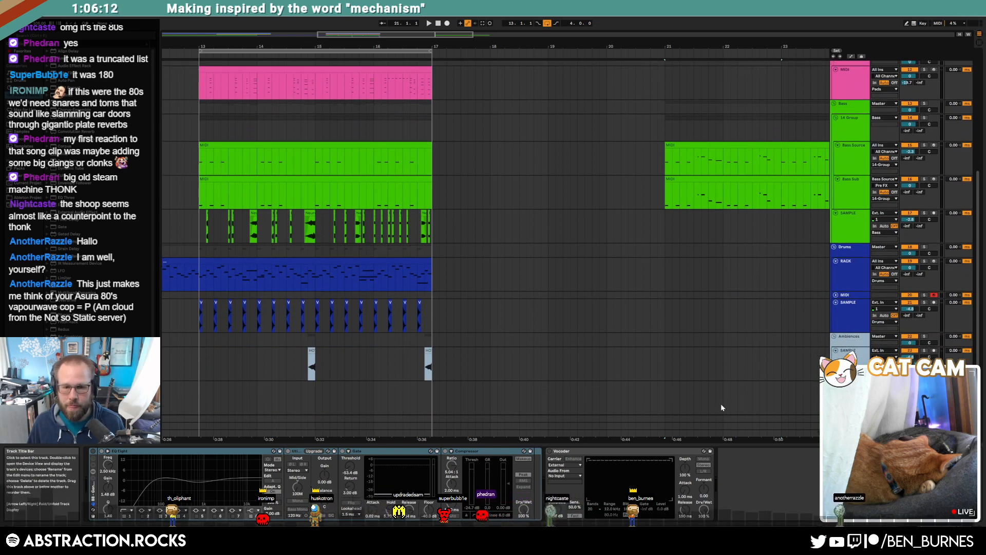
left_click(203, 389)
key("ctrl+v")
Trim the three Metal Thunk clips to short hits, moving Metal Thunk 2 to 13.1.4 and Metal Thunk 3 to 14.1.4.
scroll(205, 398, "up", 5)
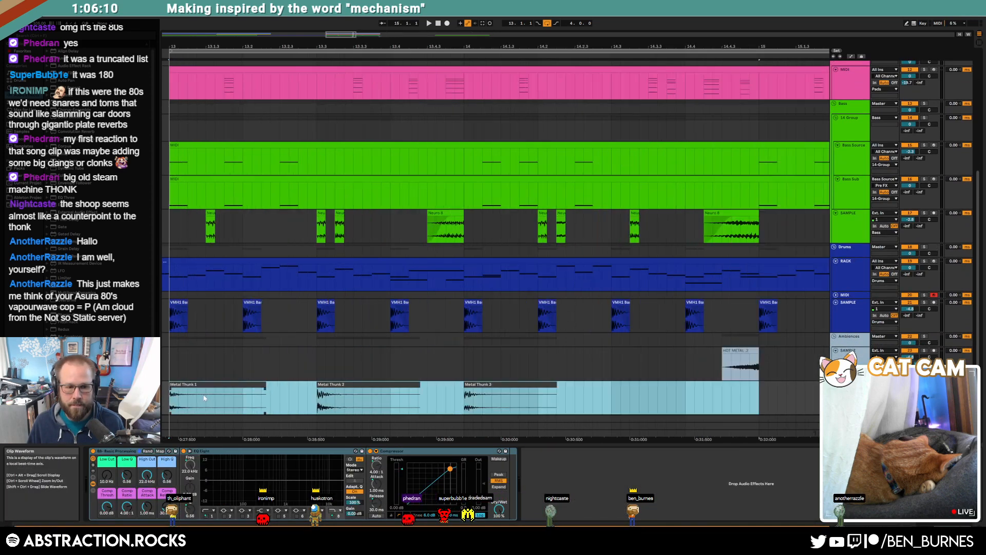
scroll(206, 398, "left", 5)
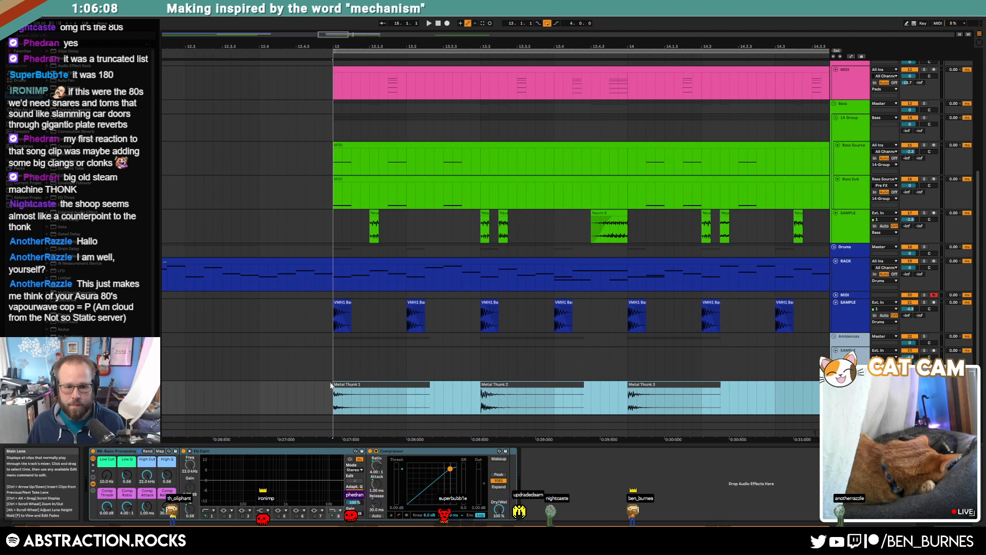
left_click(427, 390)
left_click_drag(429, 385, 360, 387)
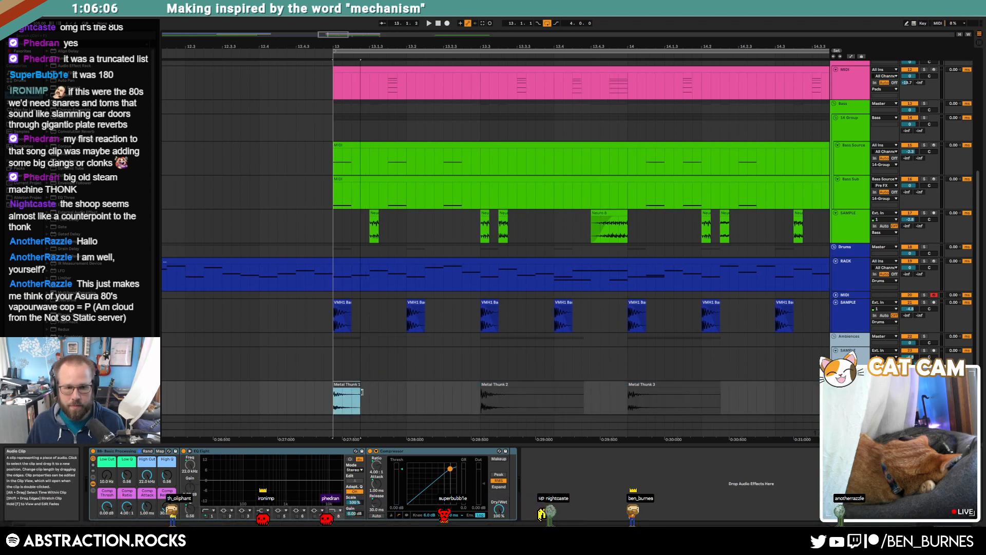
left_click(509, 384)
left_click_drag(509, 384, 417, 386)
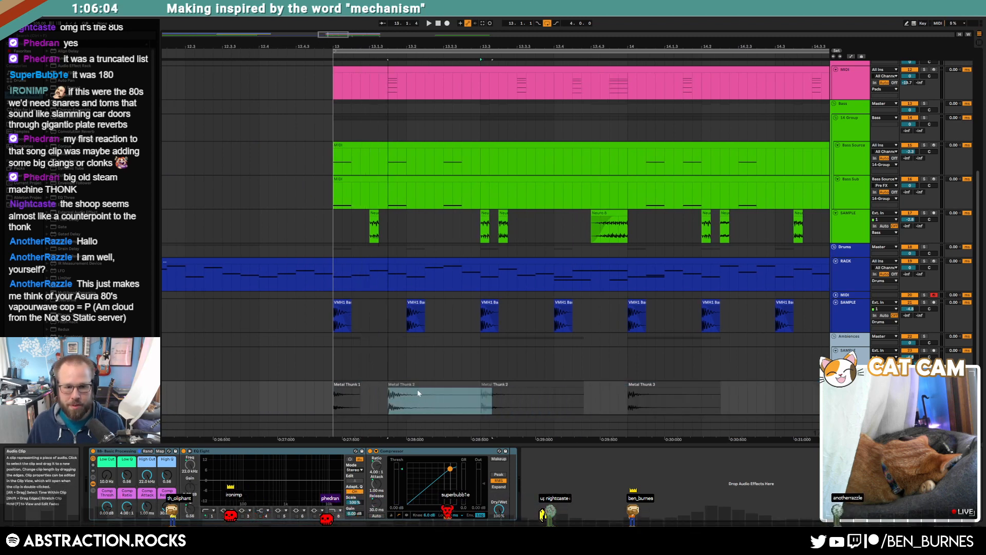
left_click_drag(491, 384, 426, 385)
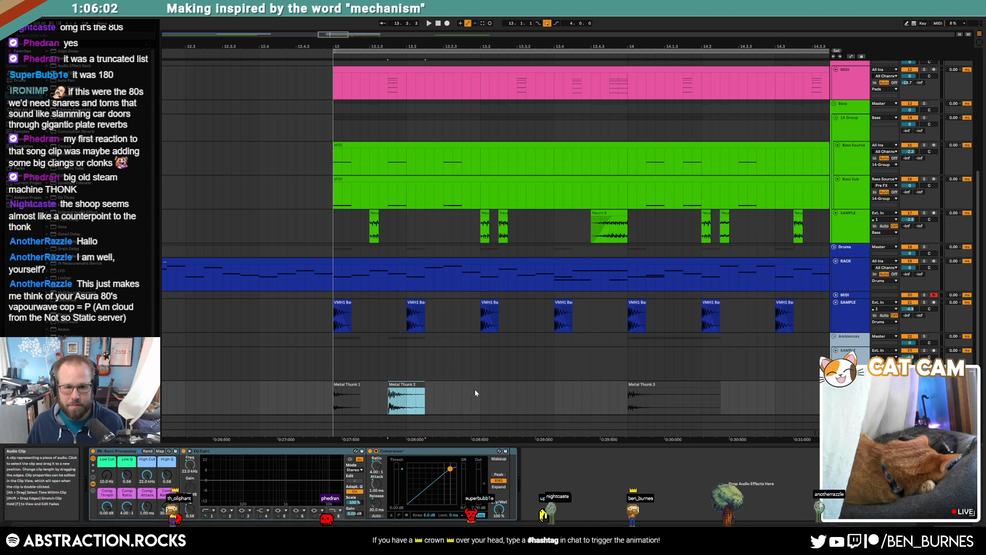
left_click_drag(655, 389, 713, 389)
left_click_drag(773, 385, 719, 384)
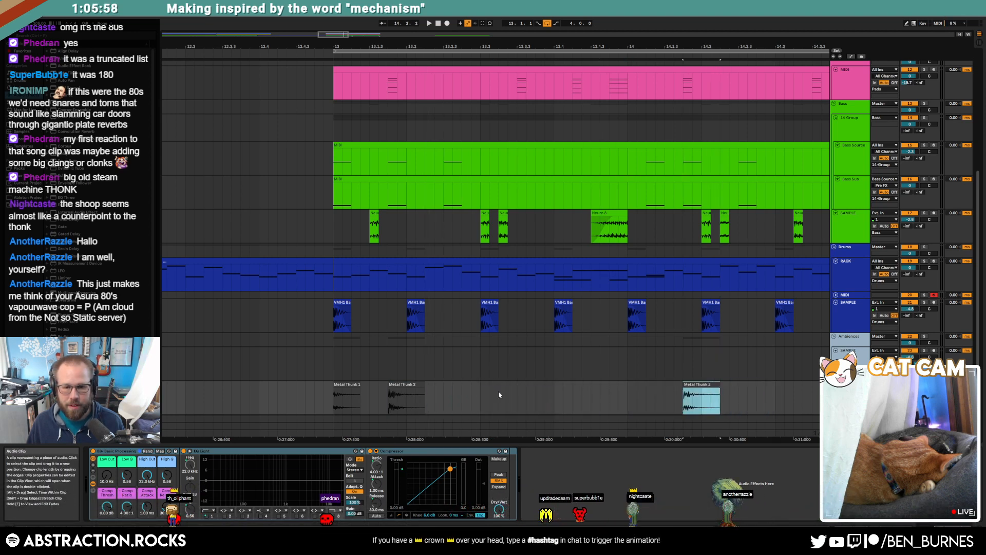
Copy Metal Thunk 2 to 13.2.3 and Metal Thunk 1 to 14.1.2, and add another thunk copy at 14.2.3.
left_click_drag(412, 389, 459, 384)
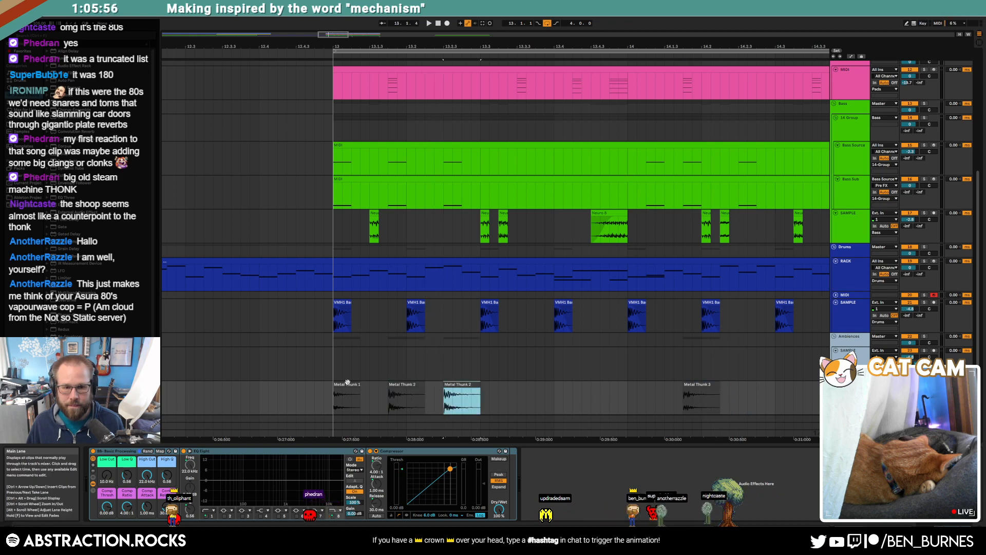
left_click_drag(347, 383, 650, 396)
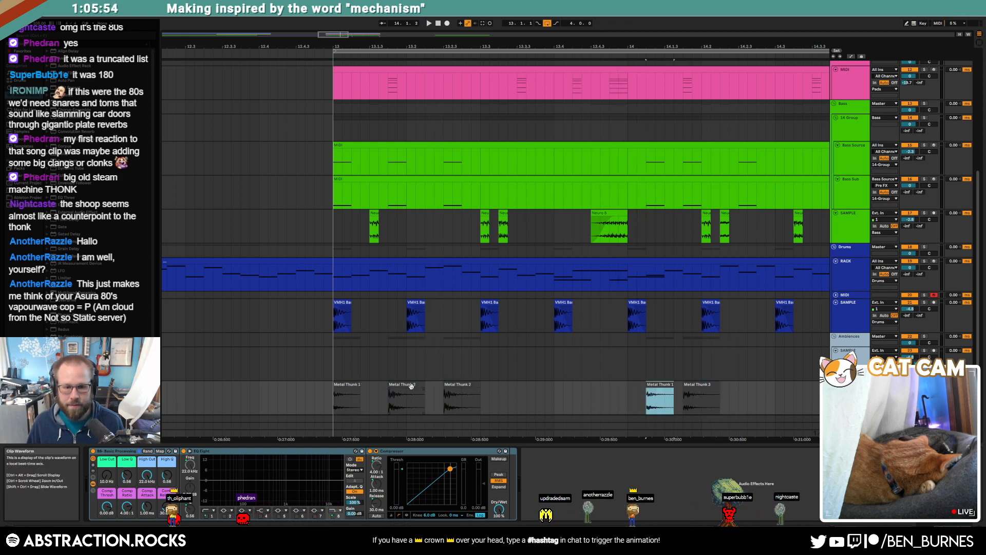
left_click_drag(411, 385, 738, 406)
left_click(393, 383)
Duplicate the two-bar Metal Thunk pattern from bars 13 and 14 into bars 15 and 16.
scroll(739, 406, "down", 3)
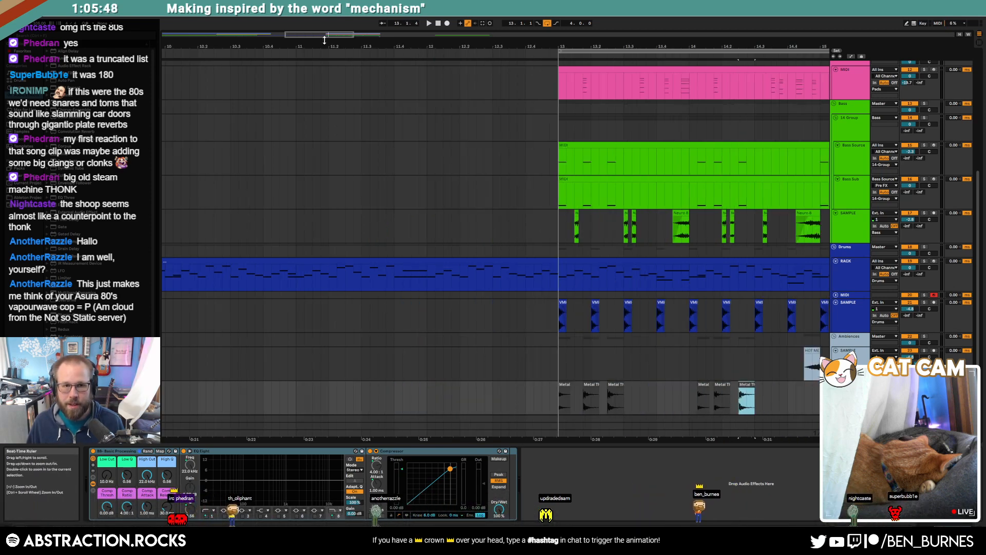
left_click_drag(324, 40, 346, 38)
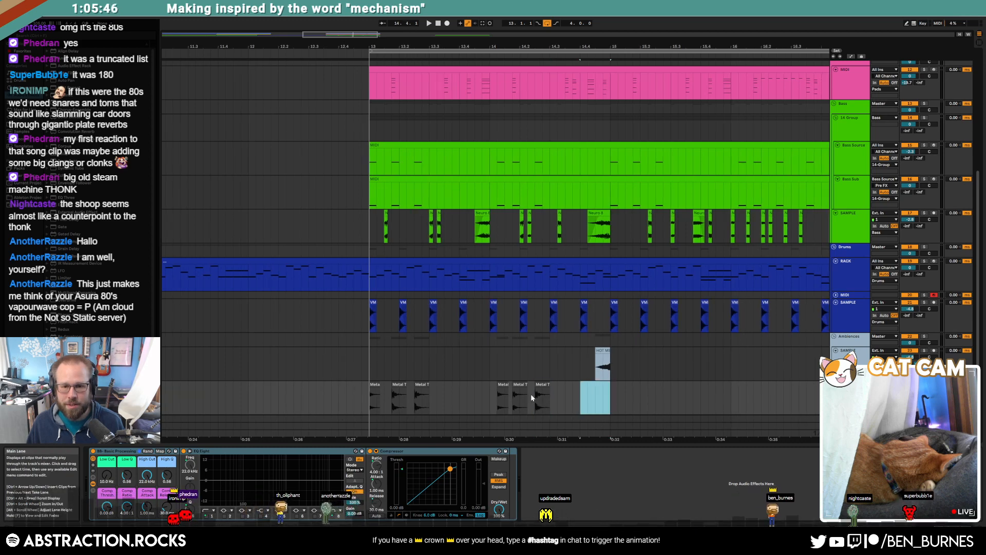
left_click(374, 399, "shift")
key("ctrl+d")
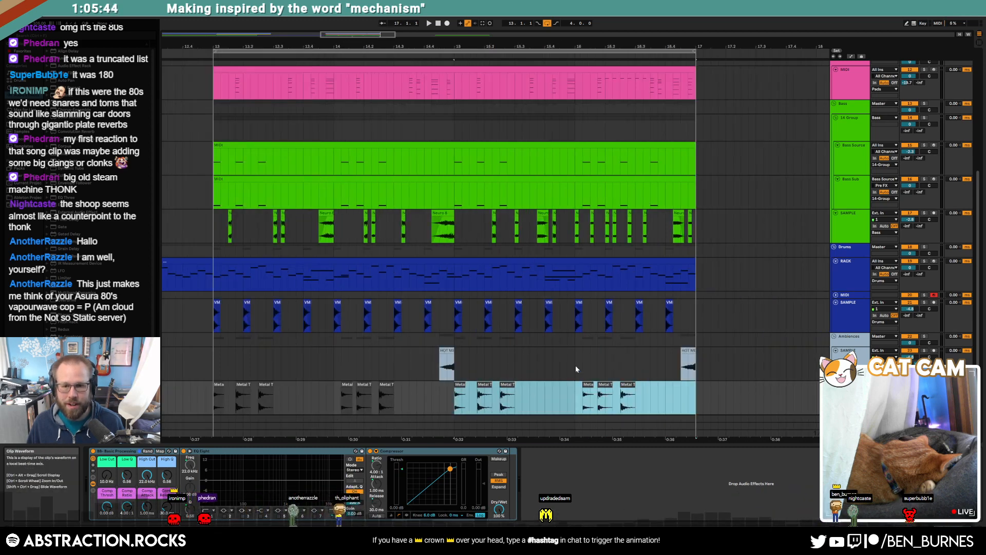
Copy a Metal Thunk clip into the second half of bar 16 and give the clips the track's light blue color.
left_click(635, 396)
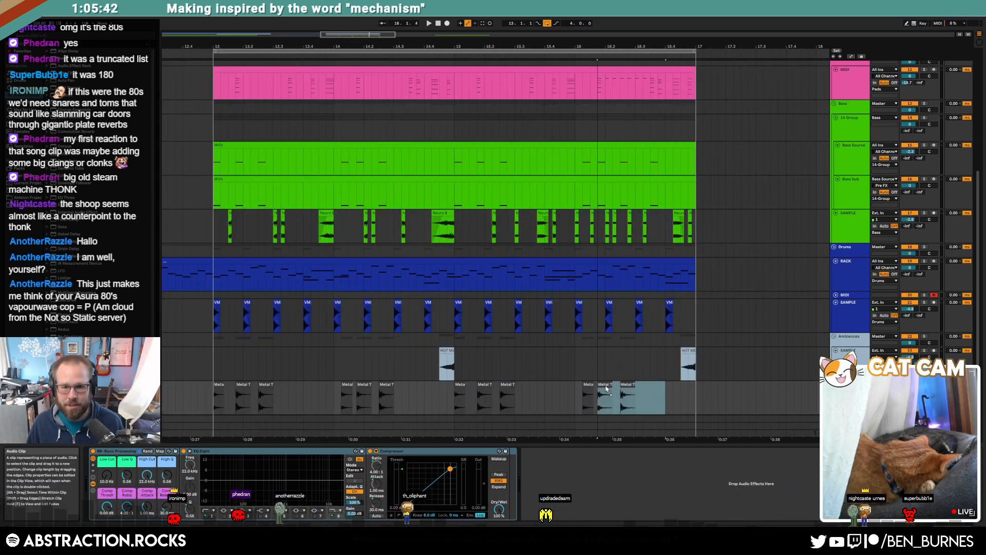
scroll(663, 396, "up", 3)
left_click_drag(532, 394, 650, 393)
scroll(604, 392, "down", 5)
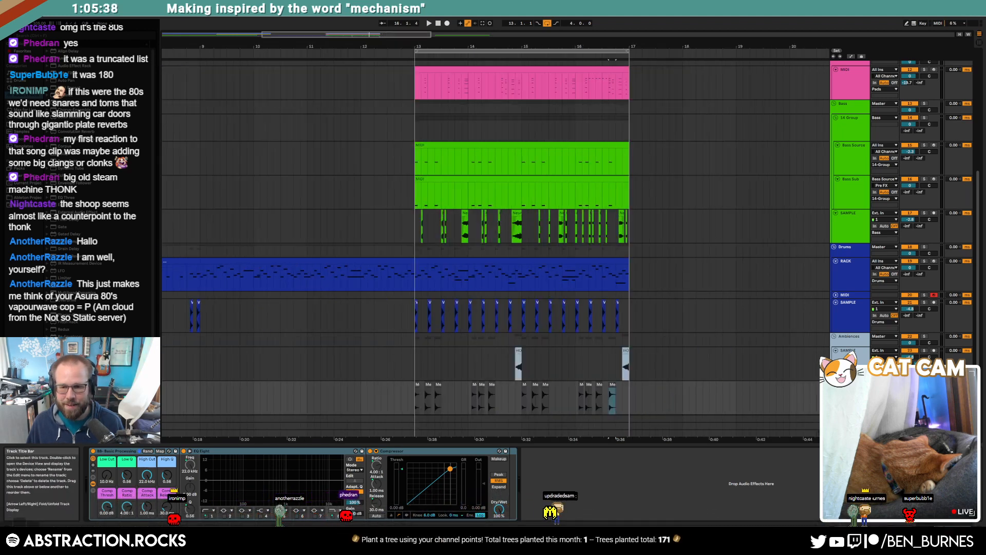
right_click(855, 227)
left_click(878, 383)
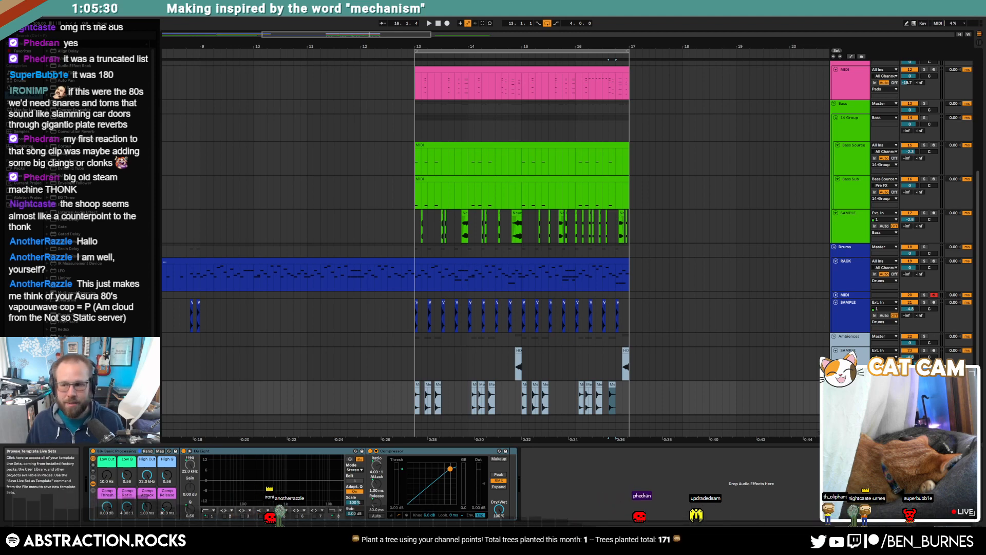
Filter the Metal Thunk track during playback with Low Cut at 106 Hz, Low Q 0.91, High Cut 3.79 kHz and High Q 0.68.
left_click_drag(105, 473, 111, 475)
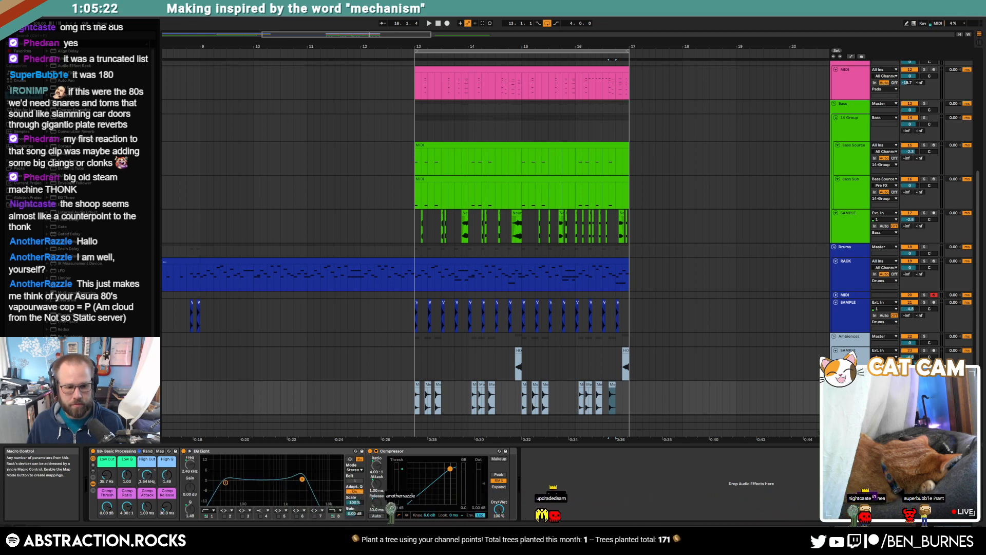
key("space")
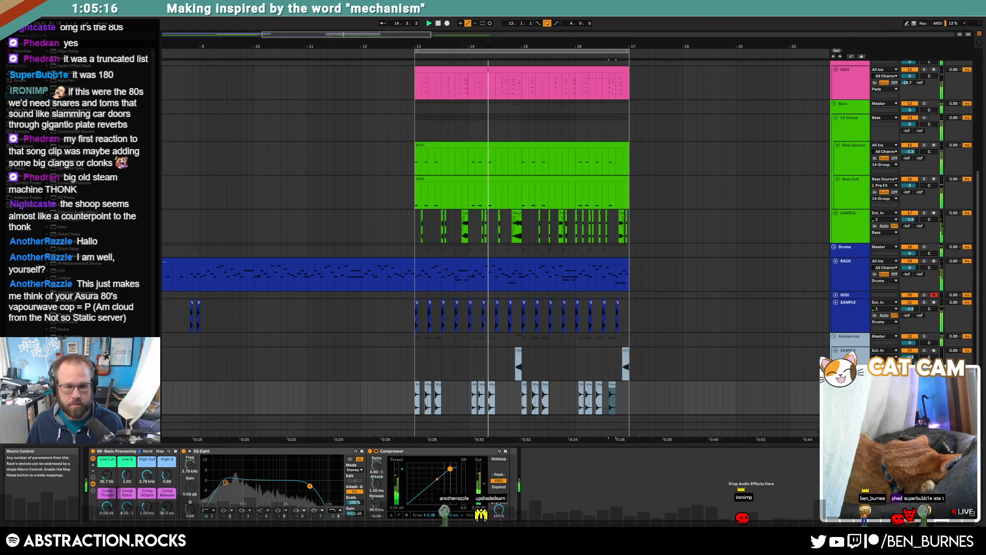
mouse_move(106, 476)
left_mouse_down()
mouse_move(106, 458)
mouse_move(126, 478)
mouse_move(107, 485)
mouse_move(106, 473)
left_mouse_up()
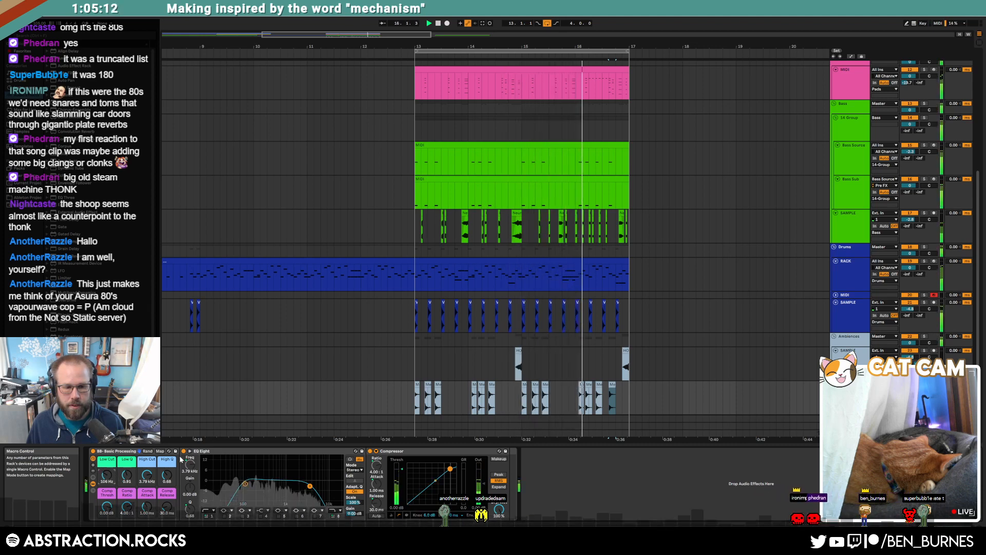
key("space")
Select all Metal Thunk clips in bars 13 to 16, open their clip properties and listen to the section.
left_click_drag(631, 411, 413, 402)
key("shift+Tab")
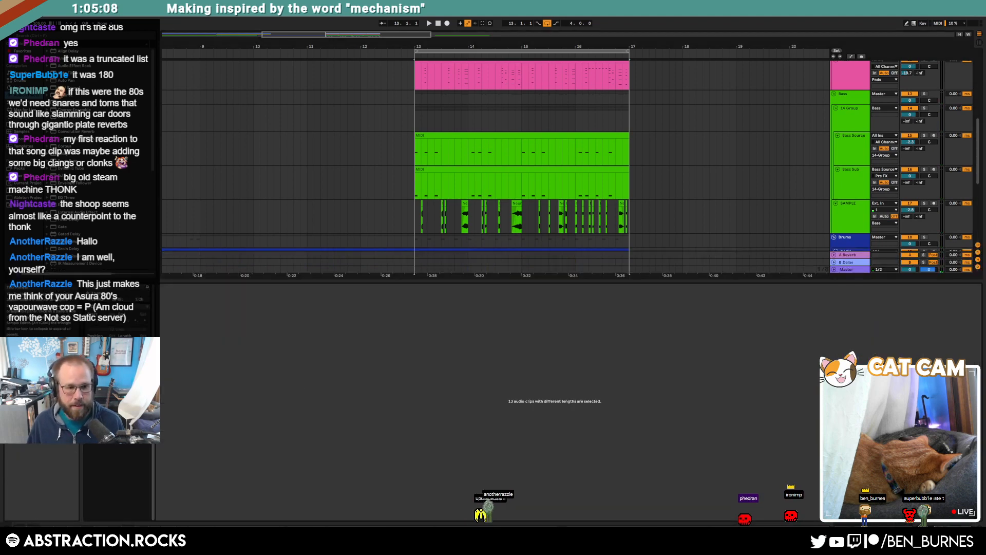
scroll(507, 171, "down", 5)
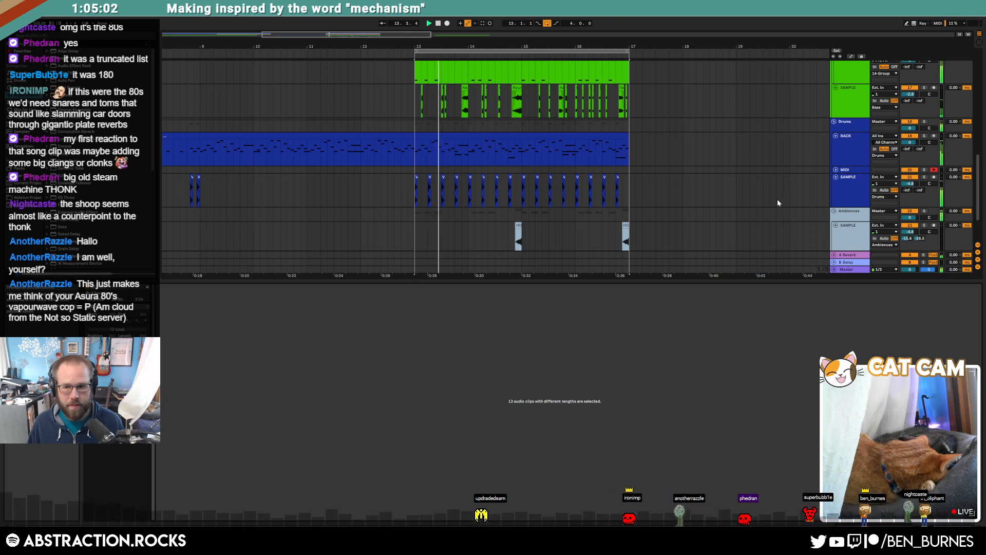
scroll(642, 247, "down", 2)
left_click(129, 405)
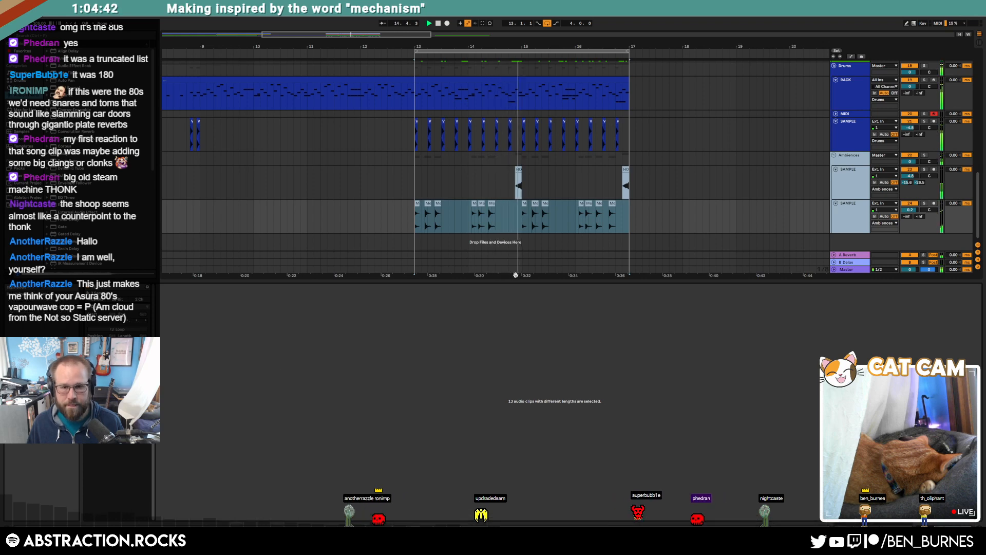
key("space")
Set the Metal Thunk track's Low Cut to 463 Hz, Low Q to 0.37 and High Cut to 10.0 kHz, and play it back.
double_click(849, 216)
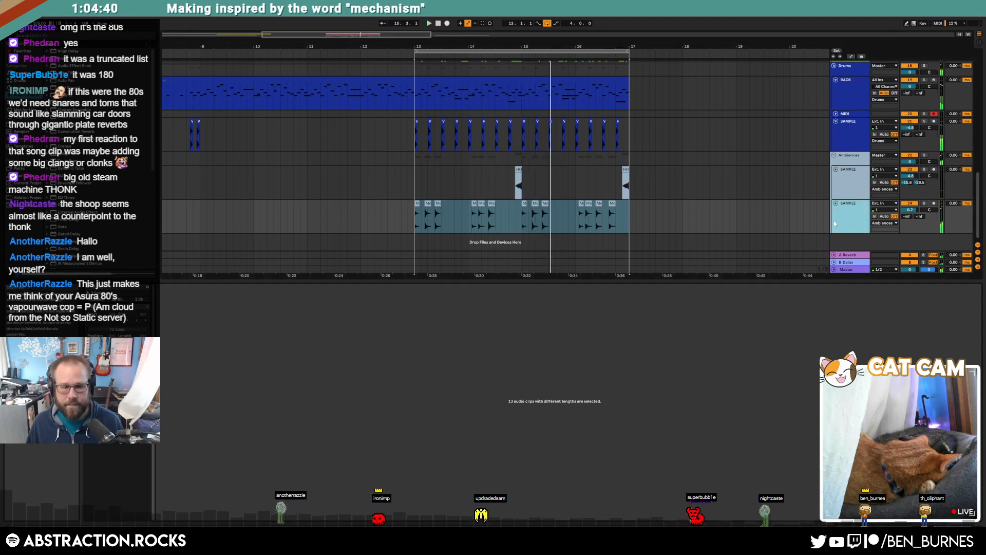
left_click_drag(107, 475, 106, 464)
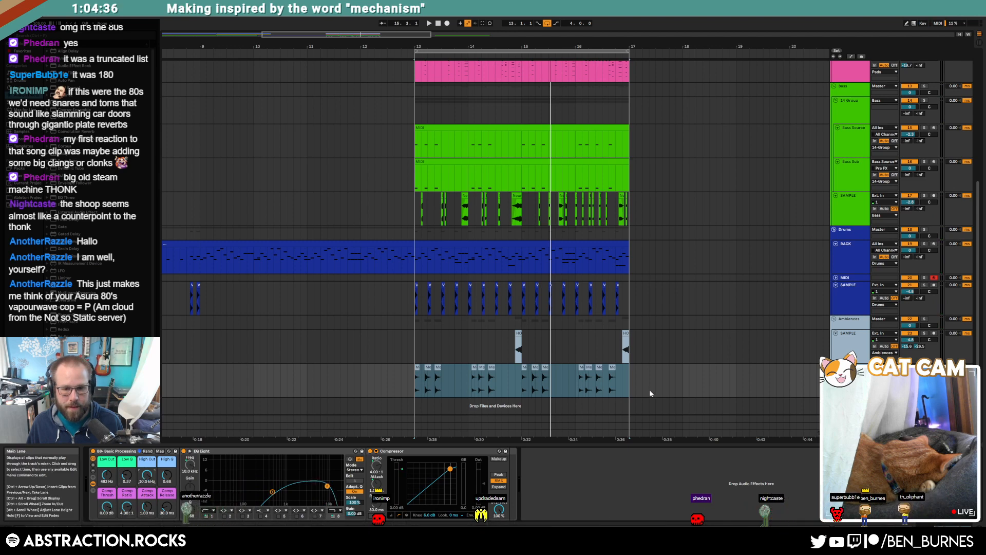
key("shift+Tab")
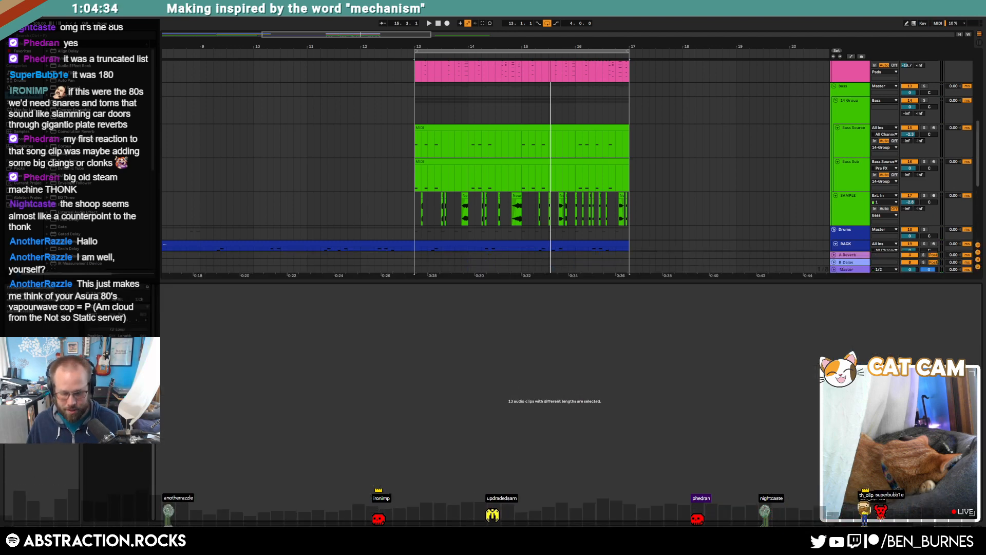
key("space")
key("shift+Tab")
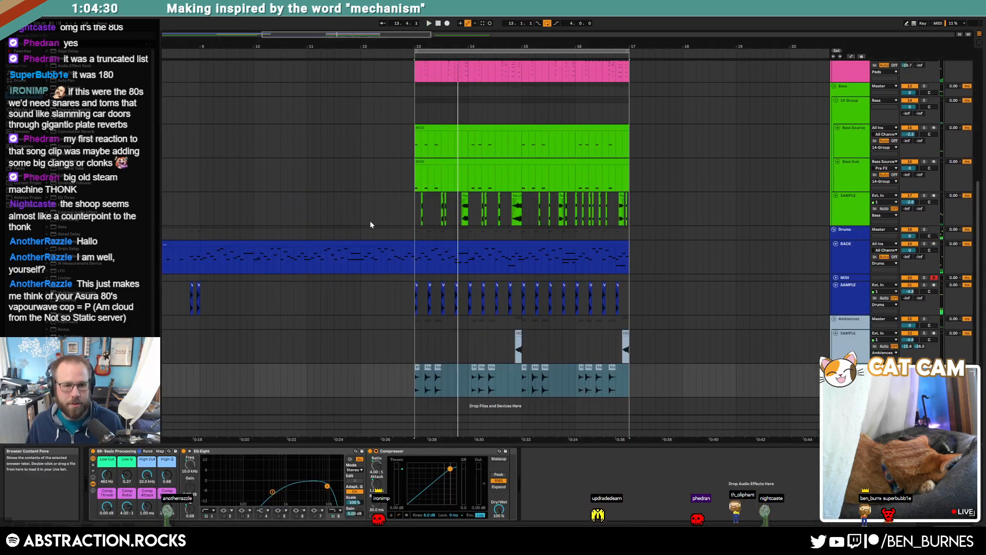
key("space")
Copy the OTT device from the Bass Source track to the end of the Metal Thunk track's chain and play from just before bar 13.
left_click(649, 152)
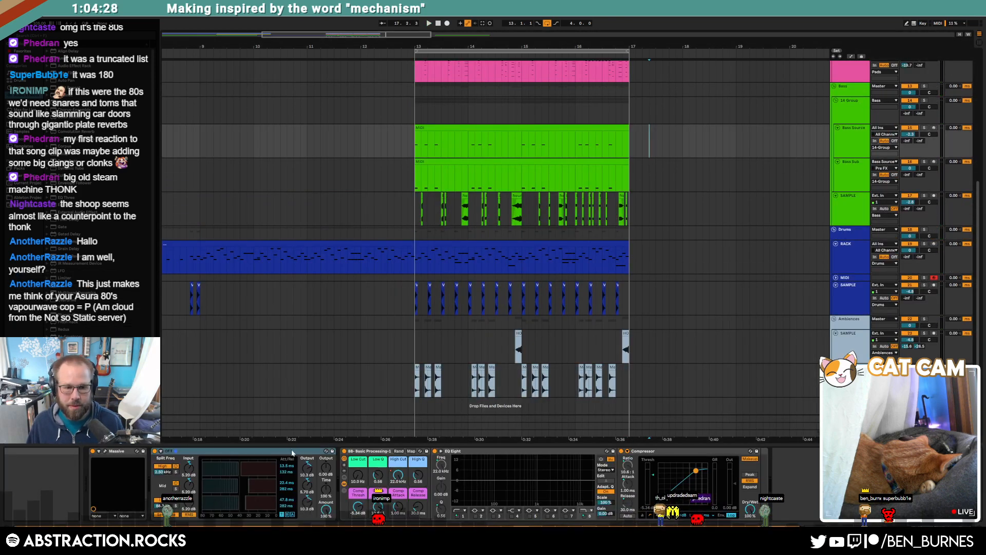
key("space")
left_click_drag(292, 452, 629, 450)
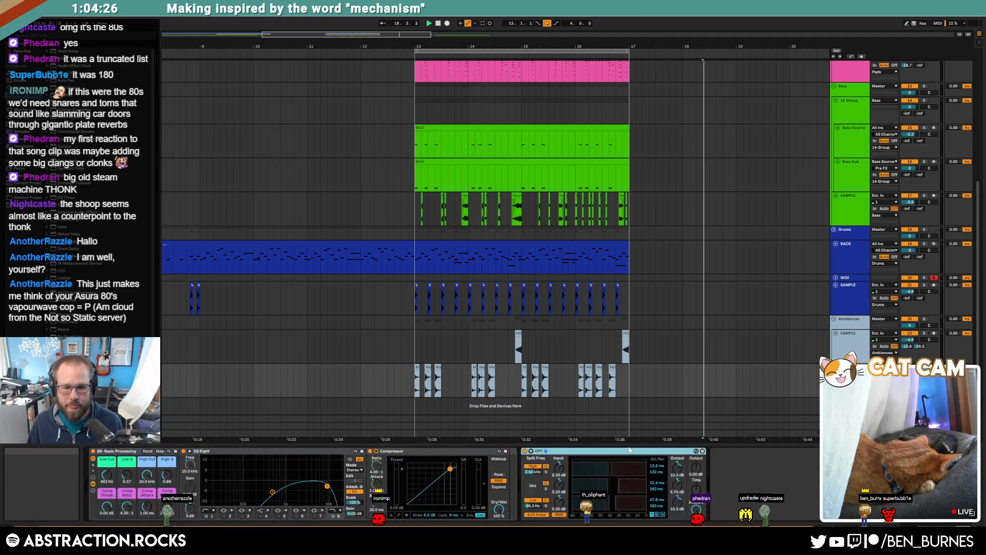
key("space")
left_click(410, 386)
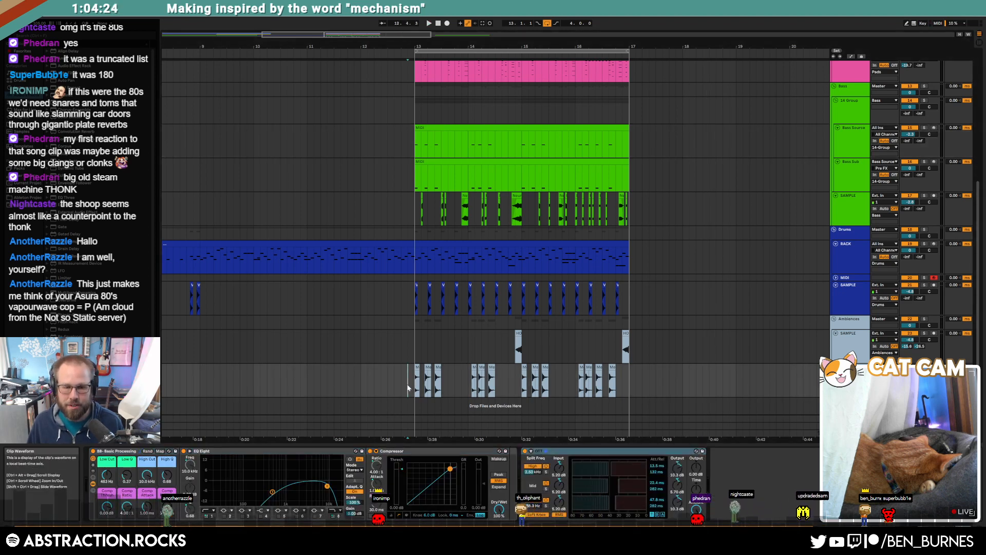
key("space")
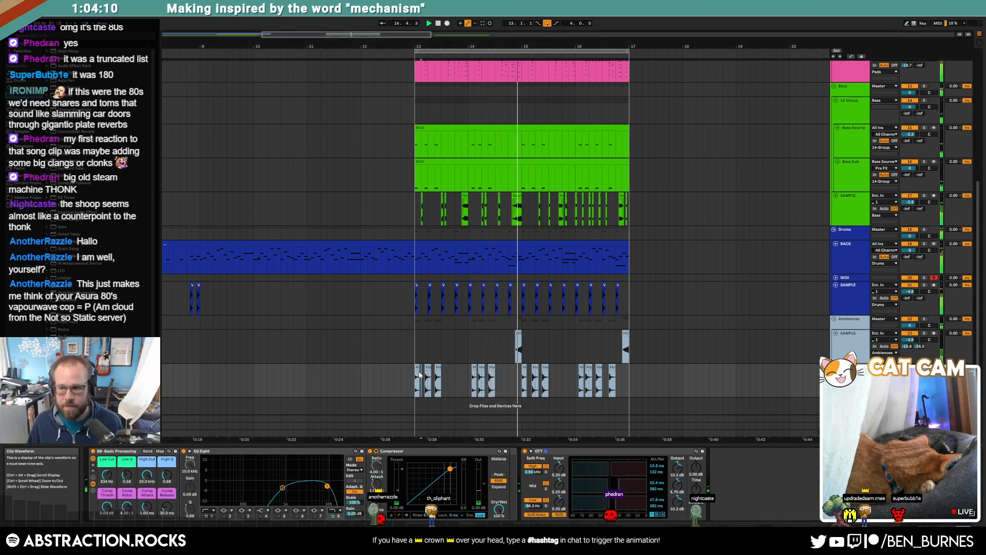
scroll(419, 374, "up", 3)
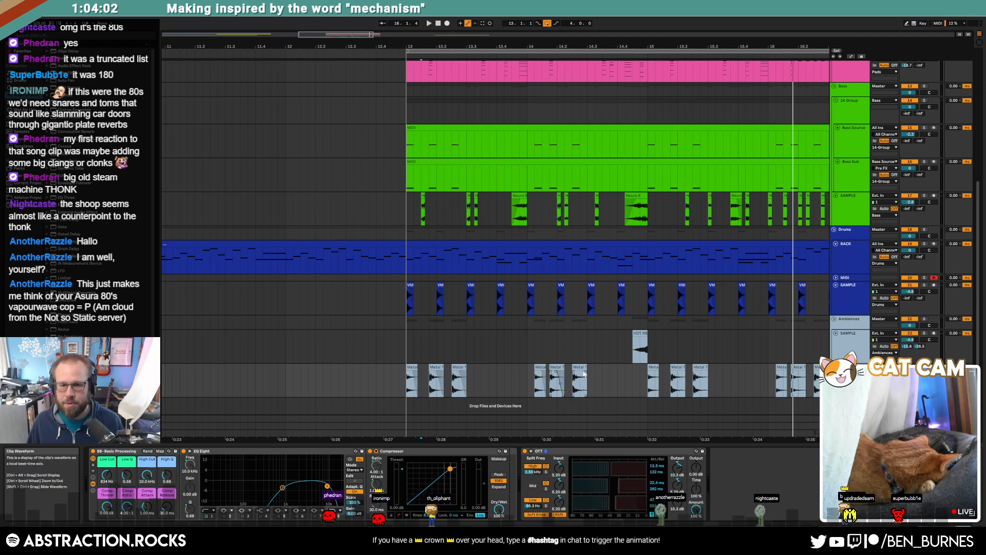
left_click_drag(361, 33, 381, 34)
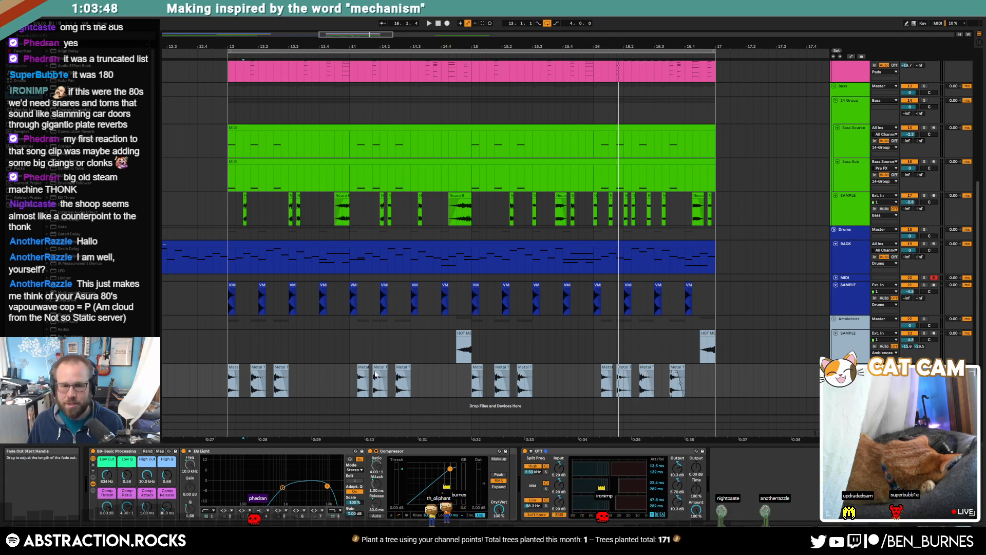
left_click_drag(229, 325, 711, 325)
scroll(333, 231, "down", 5)
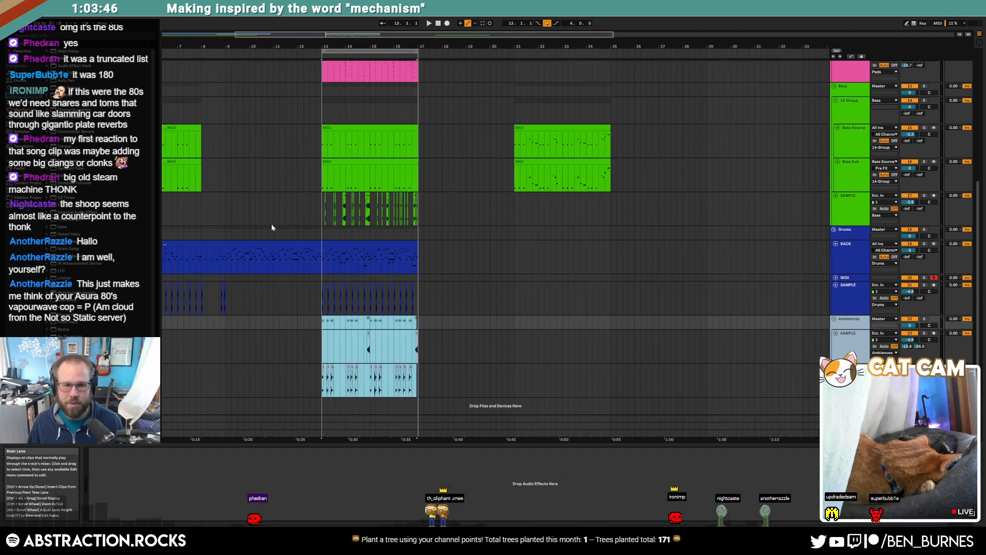
Copy the drum sample clips of bars 1 to 4 and paste them from bar 9 on the Drums SAMPLE track.
left_click_drag(234, 33, 163, 35)
left_click_drag(168, 154, 342, 155)
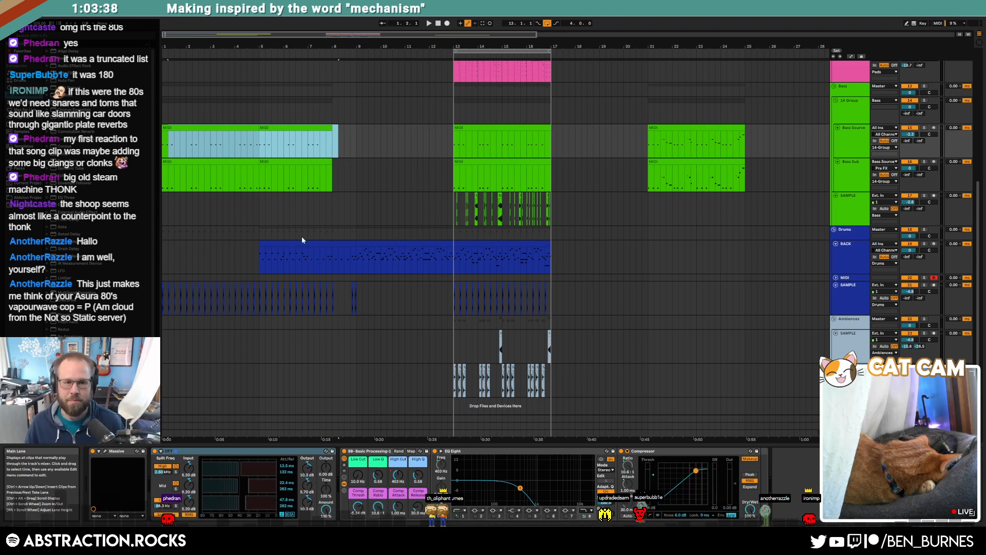
left_click_drag(257, 305, 163, 305)
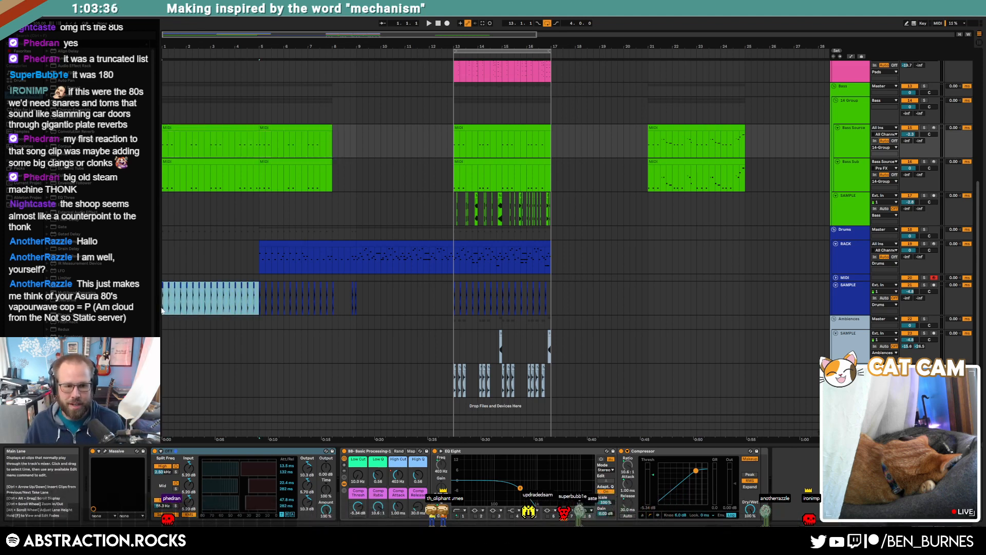
left_click(355, 294)
key("ctrl+v")
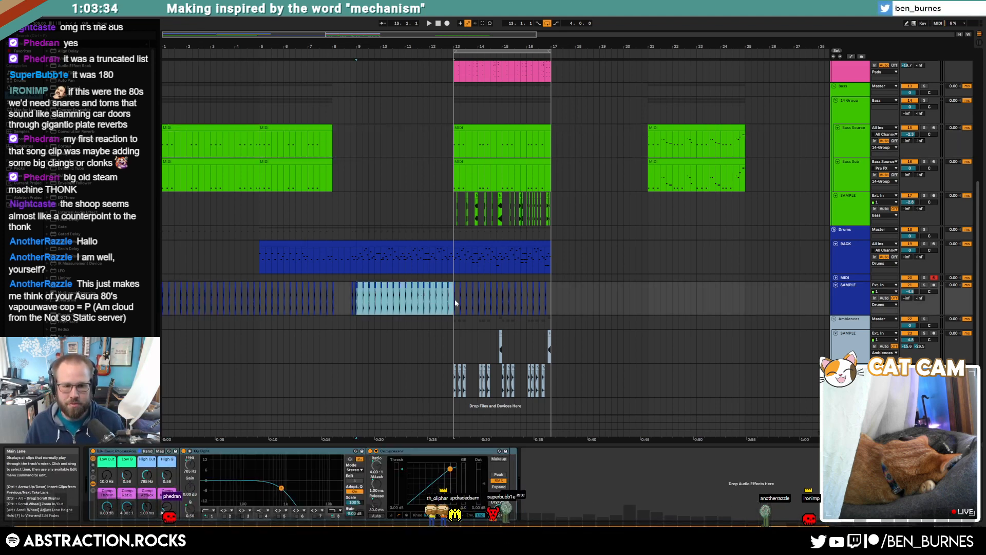
Clear the drum RACK and SAMPLE tracks from just after the start of bar 12 to bar 13, and place an ambience clip leading into bar 13.
scroll(442, 260, "up", 4)
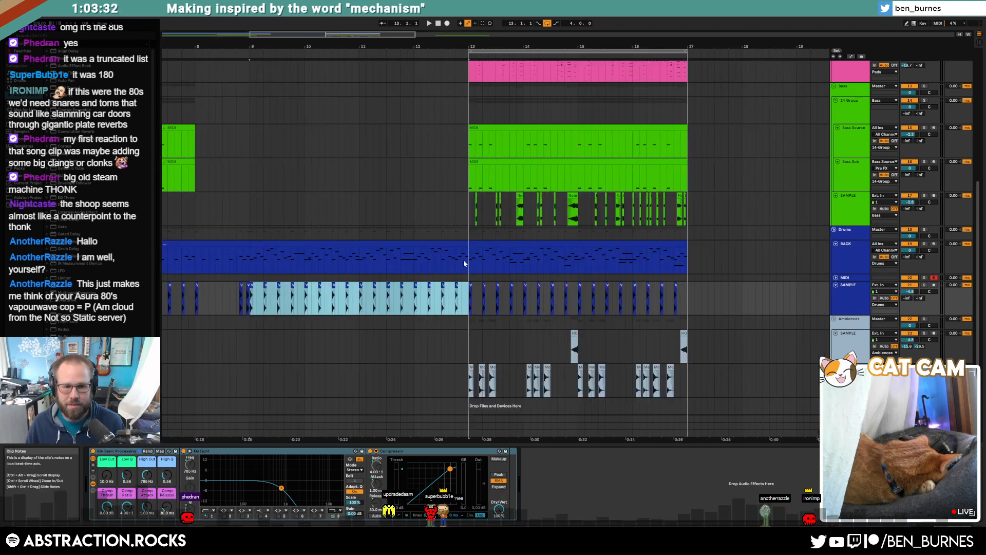
left_click_drag(464, 262, 423, 302)
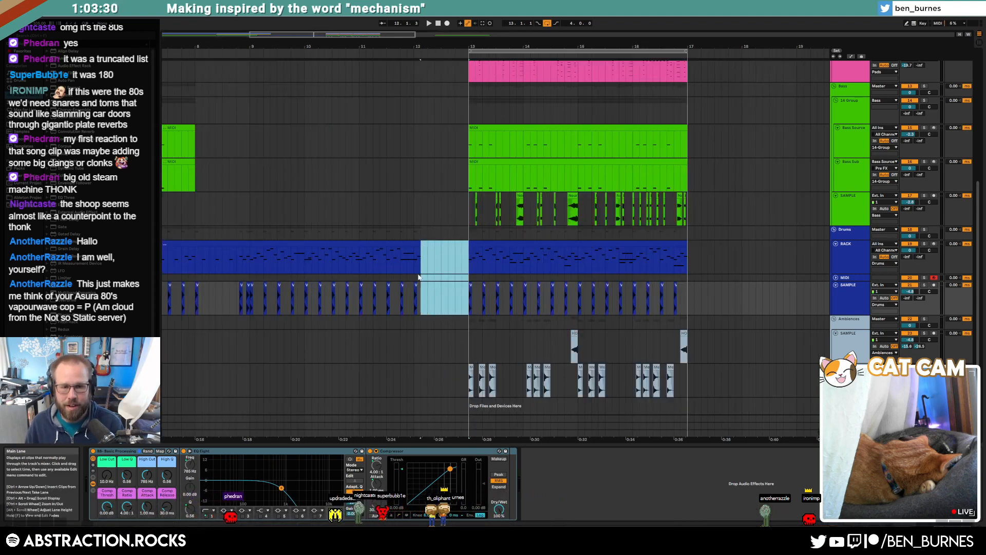
scroll(422, 252, "up", 2)
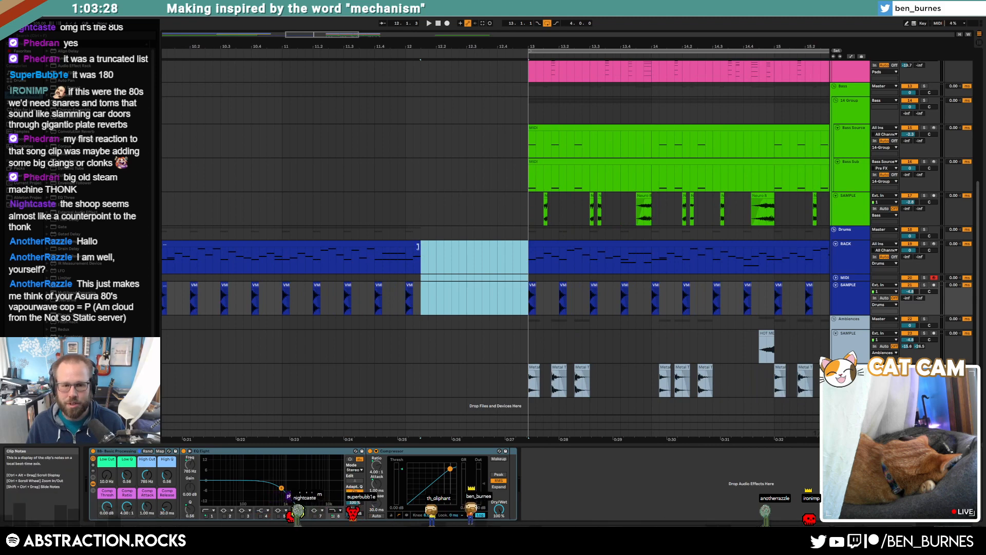
left_click_drag(418, 246, 415, 246)
left_click(445, 267)
scroll(445, 267, "down", 6)
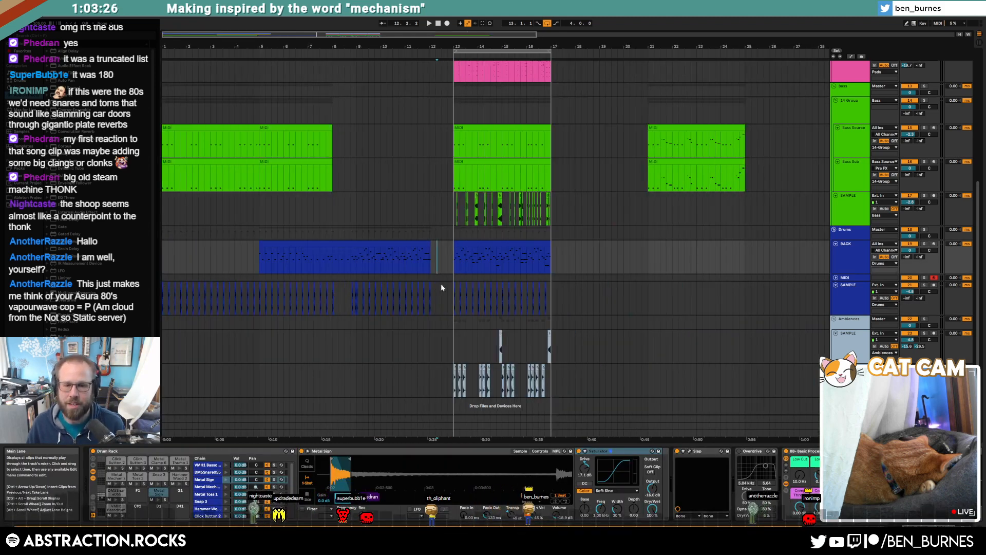
left_click(453, 336)
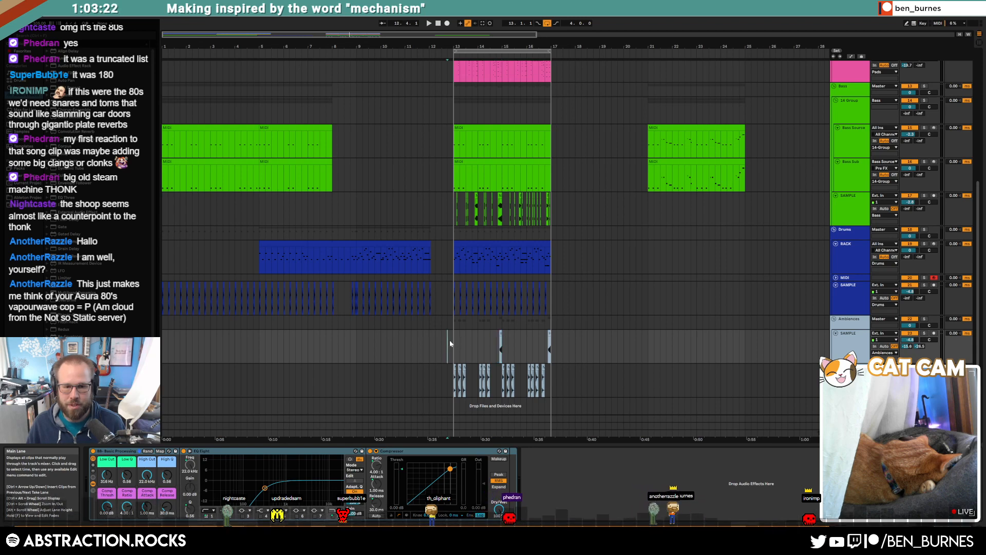
Extend the upper arpeggio clip back to bar 9 and automate its Operator Filter Freq to rise from bar 9 to bar 13.
scroll(442, 171, "up", 5)
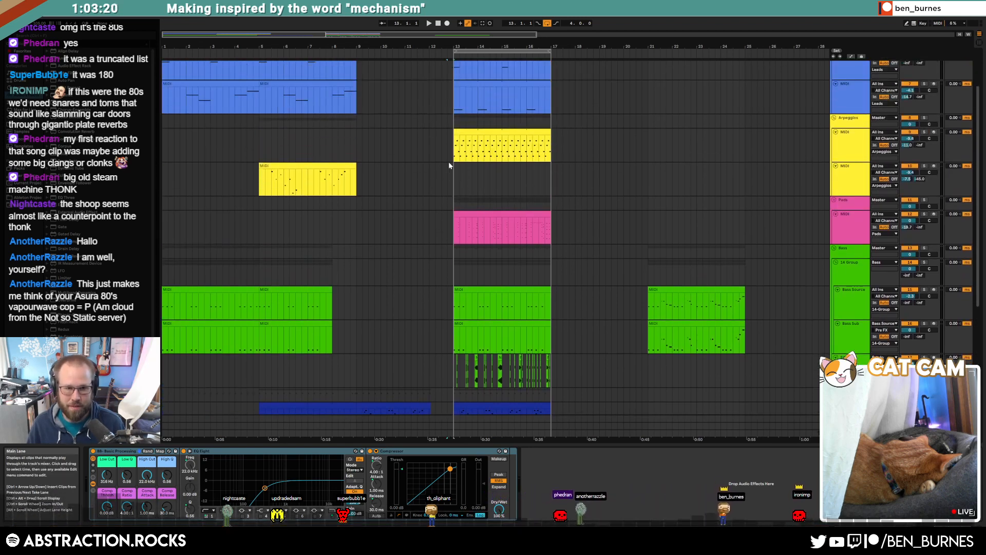
left_click_drag(453, 132, 351, 138)
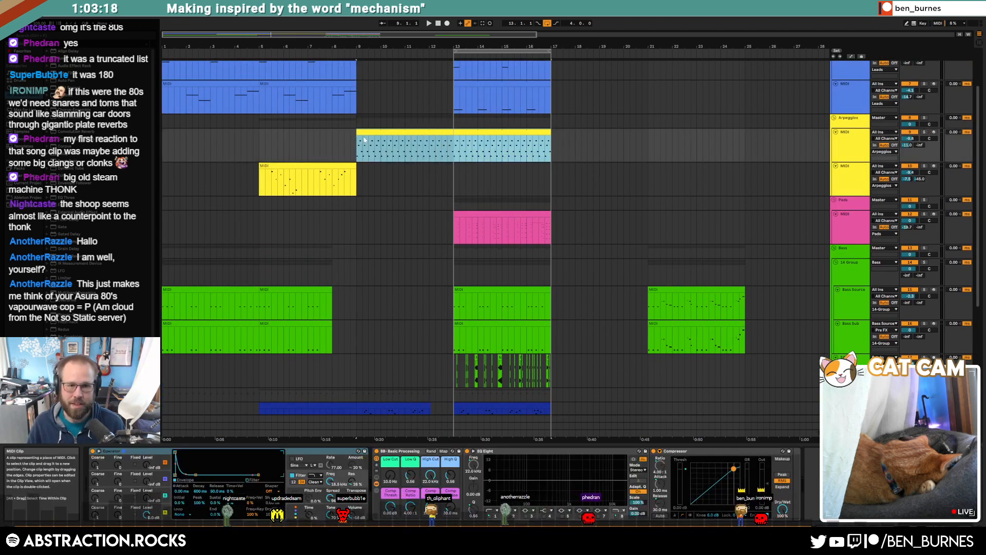
key("a")
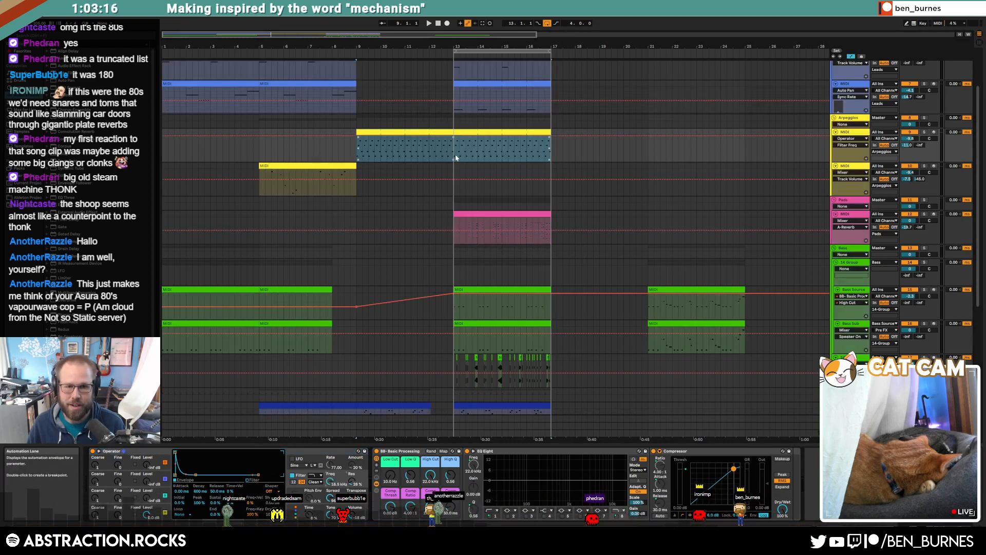
left_click(452, 144)
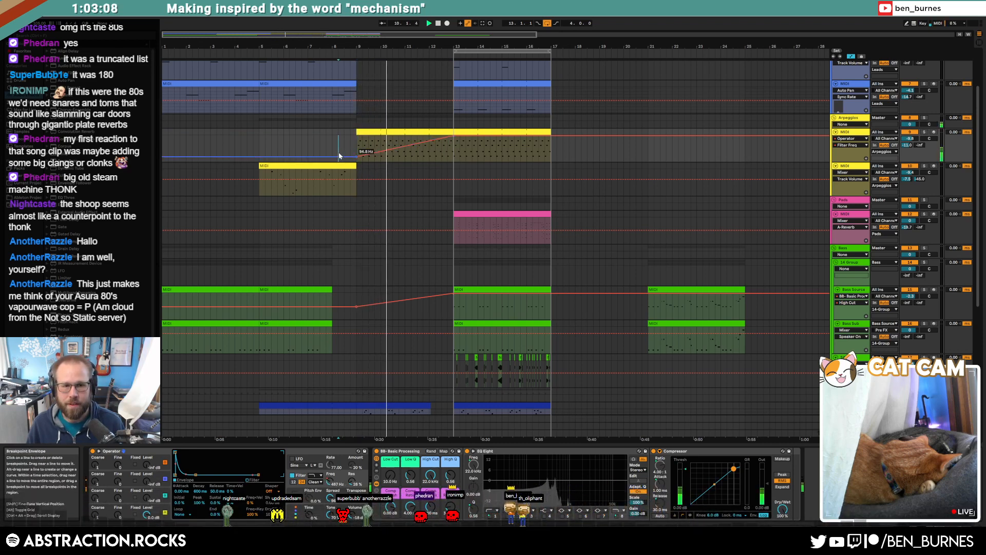
left_click_drag(339, 156, 339, 152)
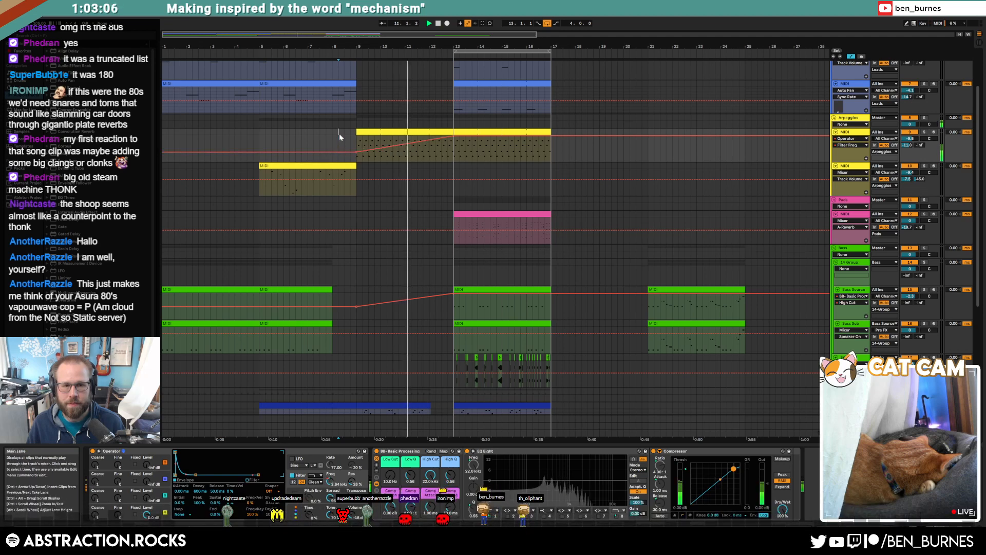
Show the upper arpeggio's Filter Res automation and listen to the passage around bar 13.
left_click(352, 482)
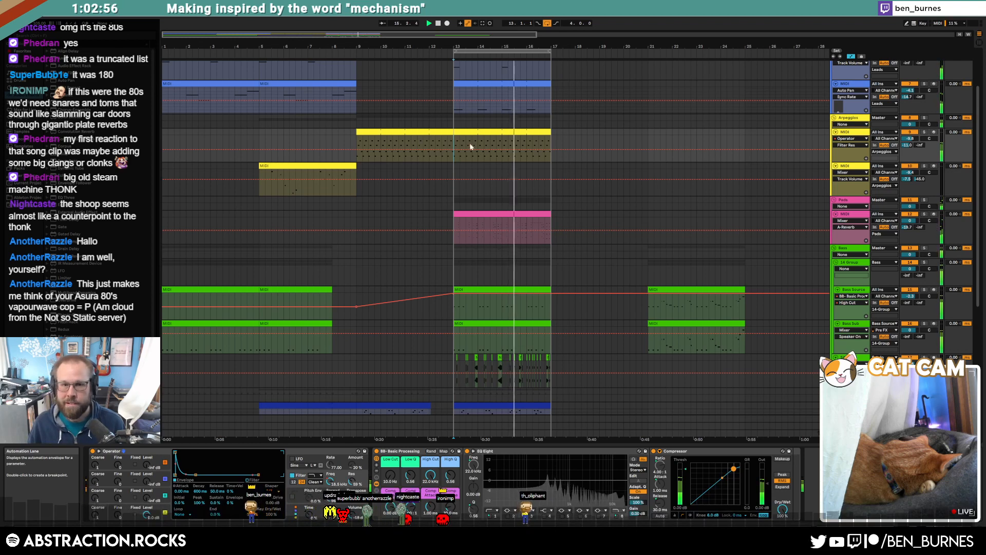
scroll(429, 171, "up", 3)
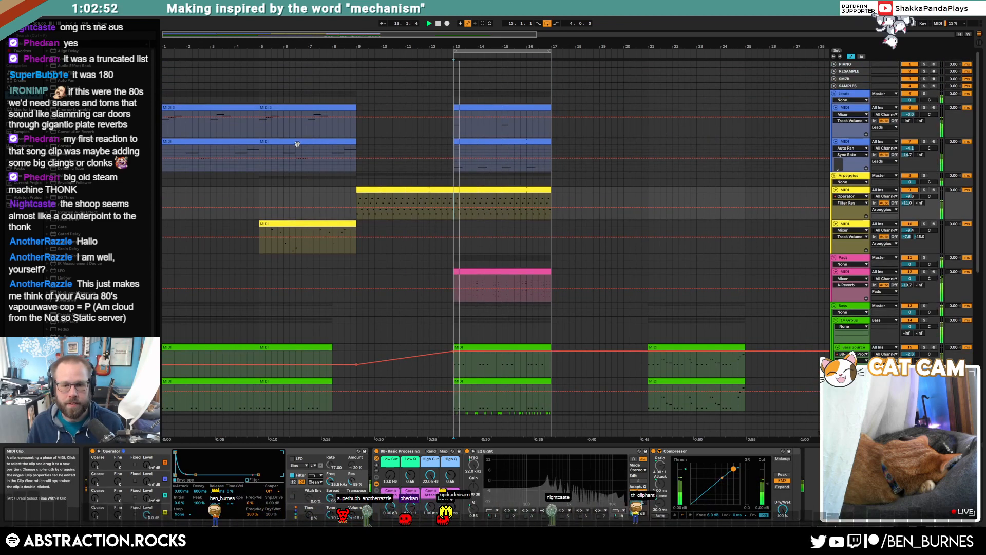
key("space")
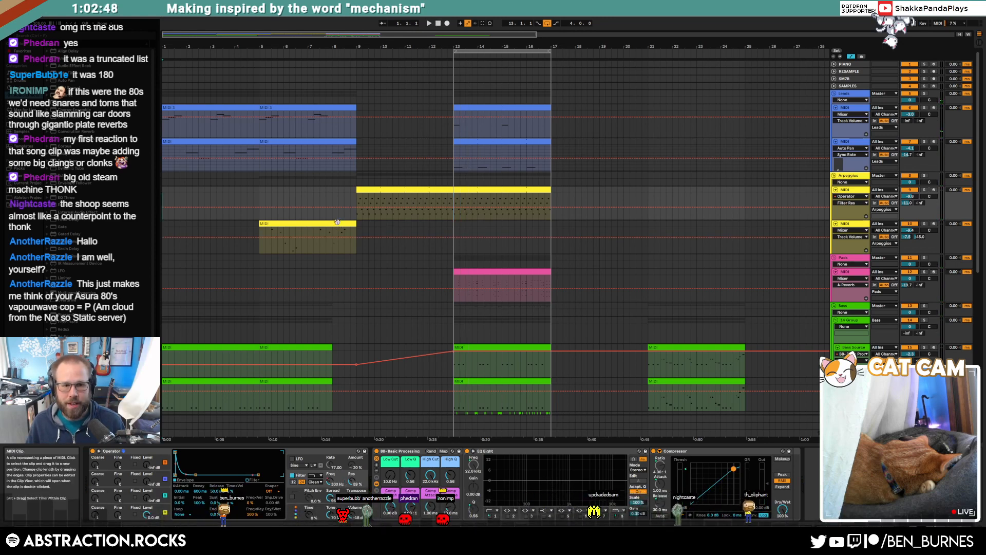
Duplicate the lower arpeggio clip of bars 5 to 8 so it also fills bars 9 to 12.
left_click(337, 221)
left_click_drag(409, 229, 349, 224)
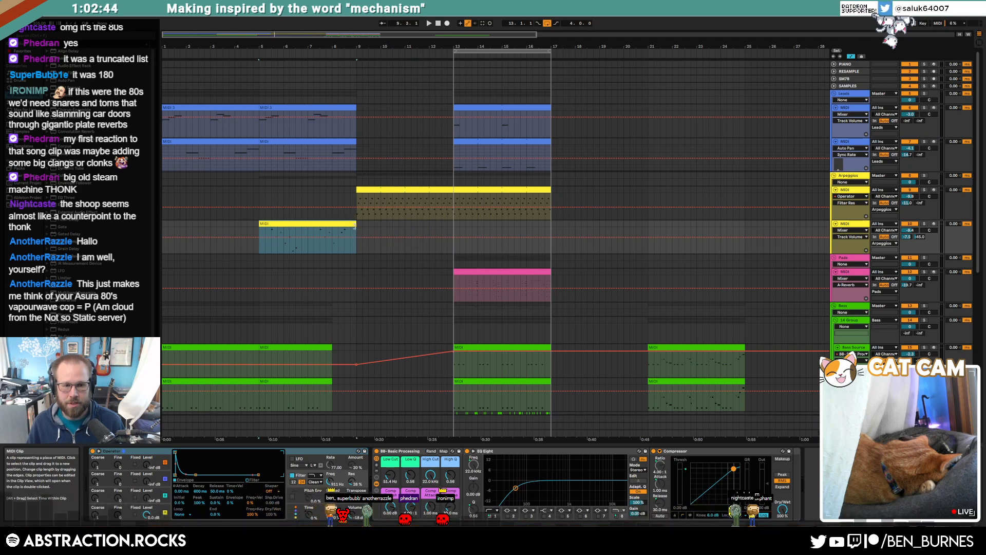
key("ctrl+d")
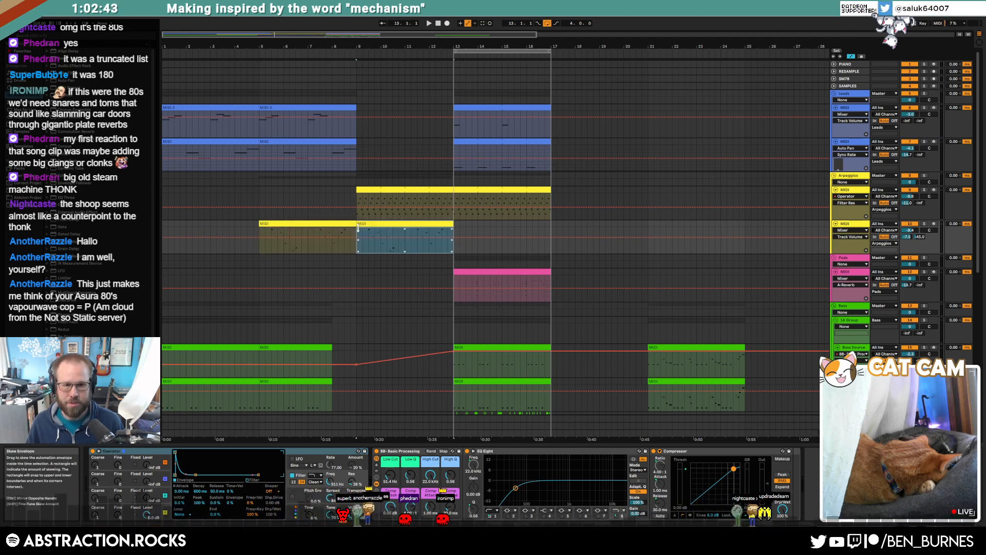
left_click(439, 25)
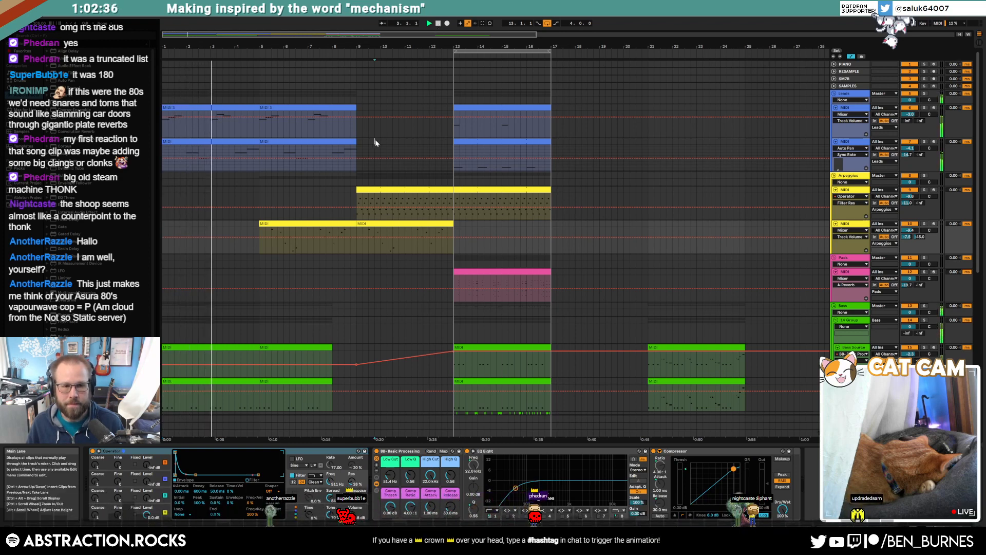
Automate the Auto Pan's Device On on the lower lead track so it is off until bar 13 and on from there.
left_click(375, 154)
left_click(194, 467)
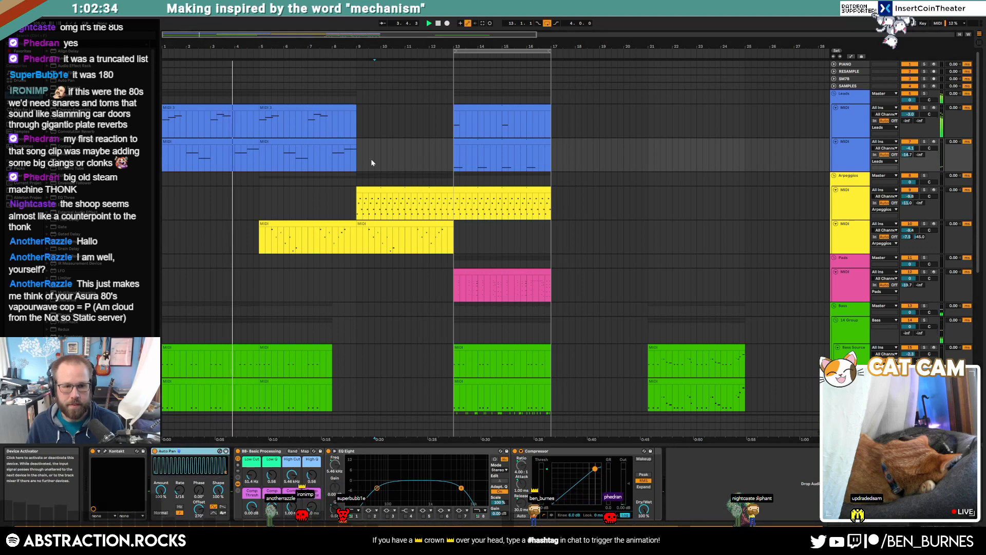
key("a")
left_click_drag(358, 152, 453, 152)
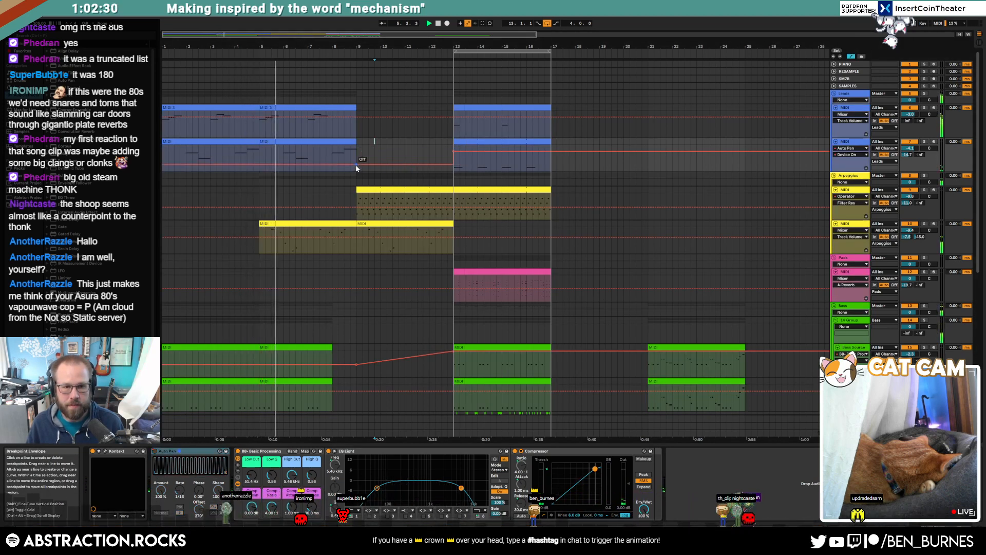
left_click_drag(357, 165, 484, 164)
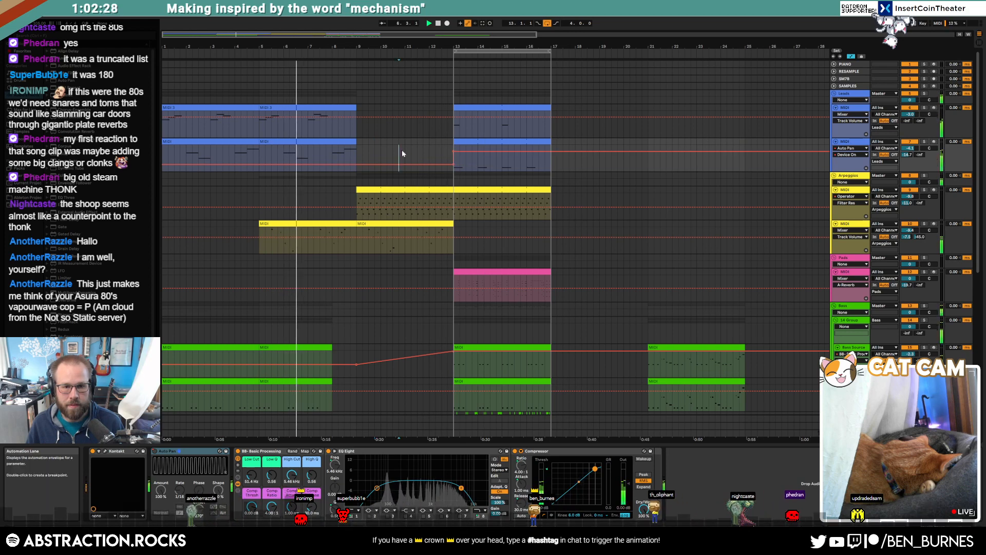
left_click(402, 149)
key("a")
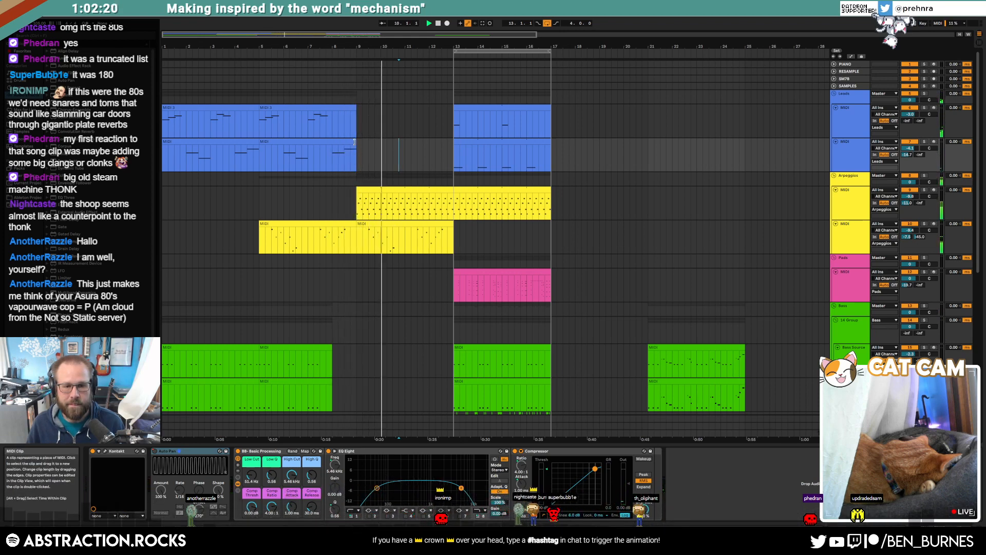
Trim the upper arpeggio clip to start at bar 11 and make its Filter Freq automation rise from bar 11 to bar 13.
mouse_move(454, 223)
left_mouse_down()
mouse_move(407, 221)
mouse_move(453, 224)
left_mouse_up()
left_click(357, 193)
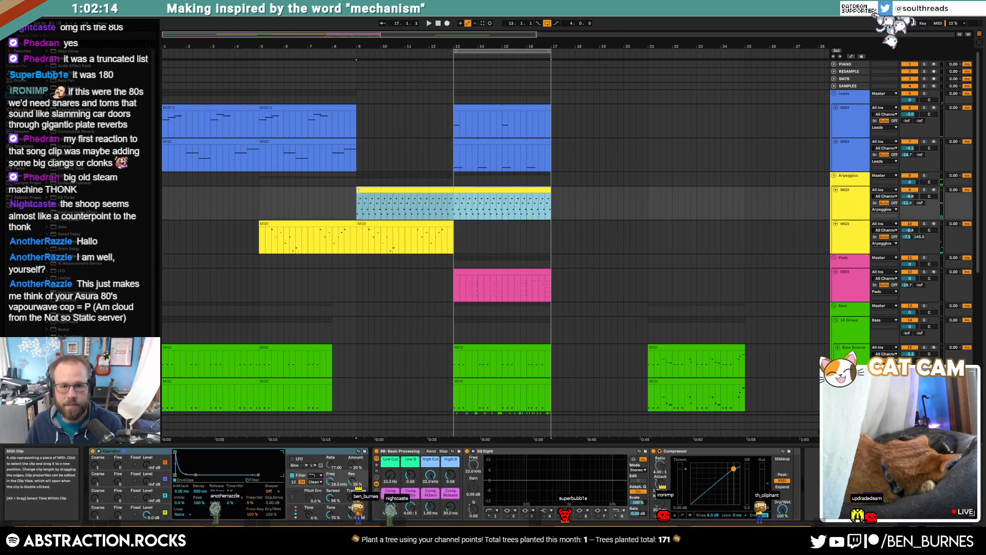
left_click_drag(358, 192, 400, 192)
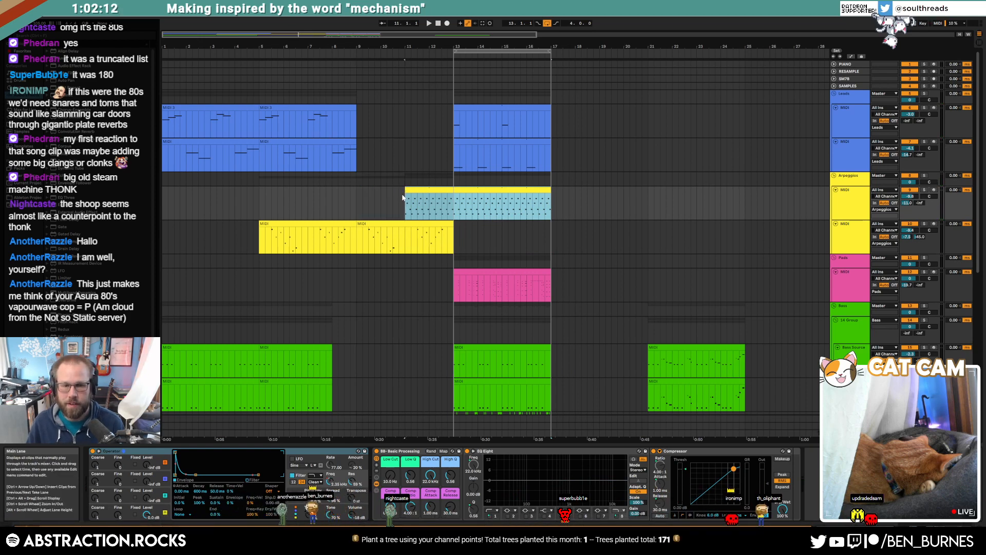
key("a")
left_click(329, 483)
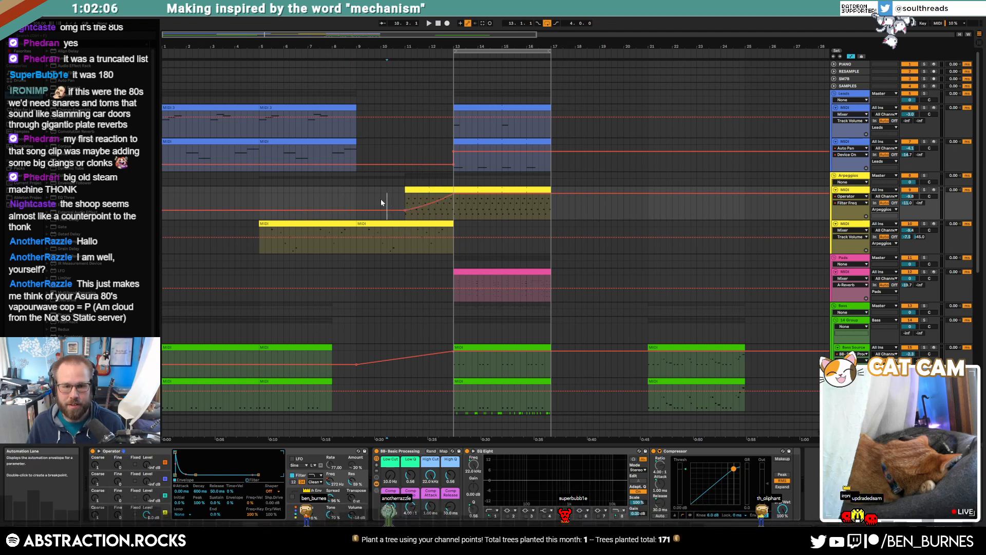
key("a")
Add a new audio track to the Ambiences group and move it above the existing ambience SAMPLE track.
scroll(475, 226, "down", 3)
double_click(483, 236)
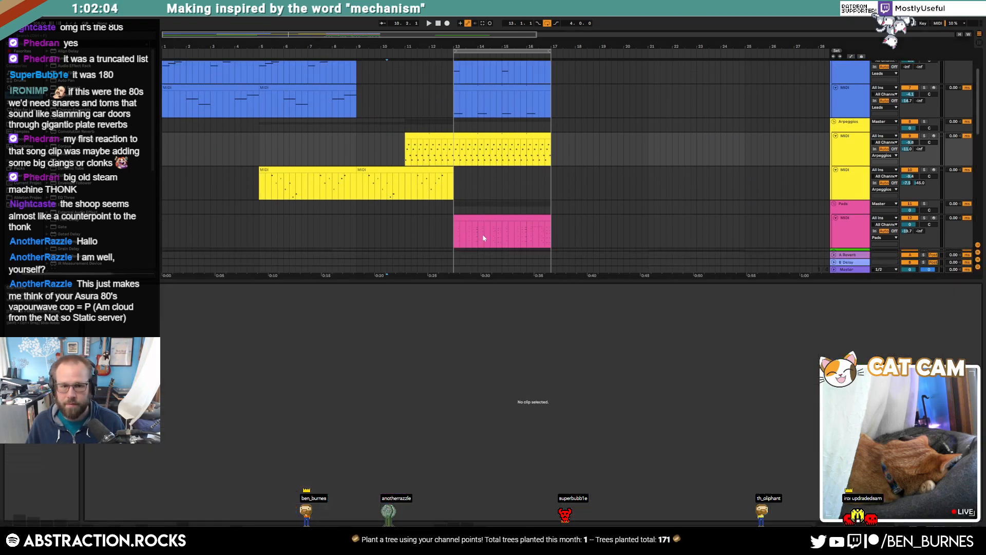
scroll(488, 244, "down", 5)
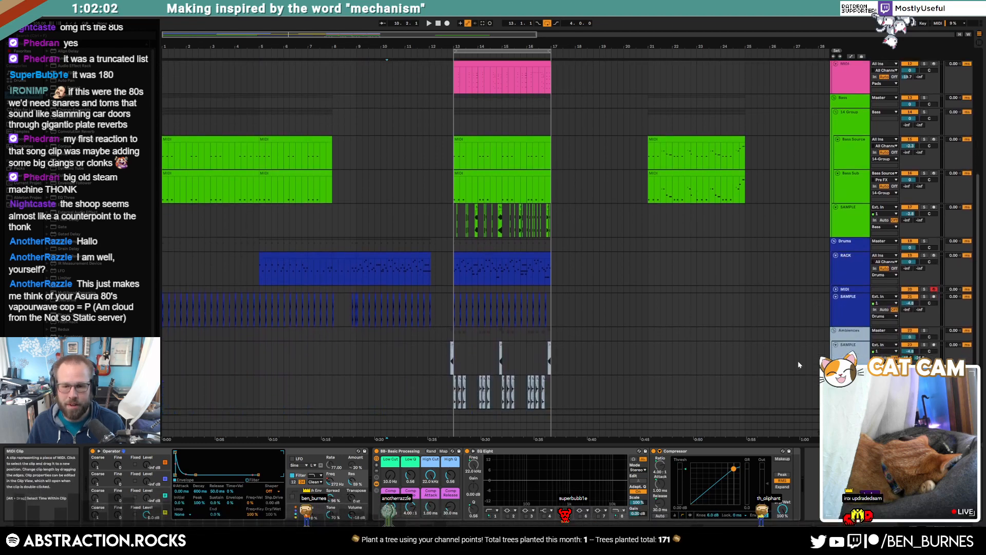
left_click(846, 359)
key("ctrl+t")
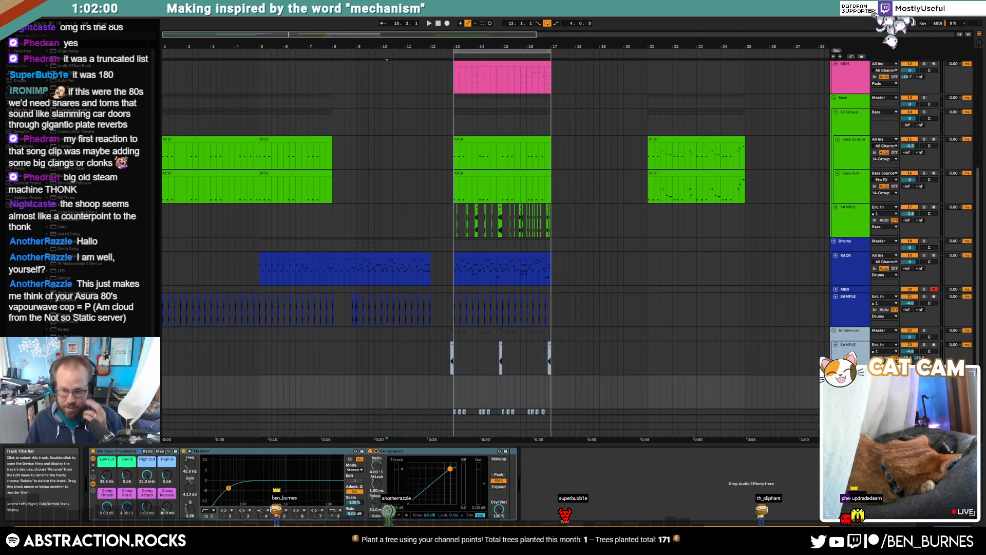
left_click_drag(847, 379, 847, 344)
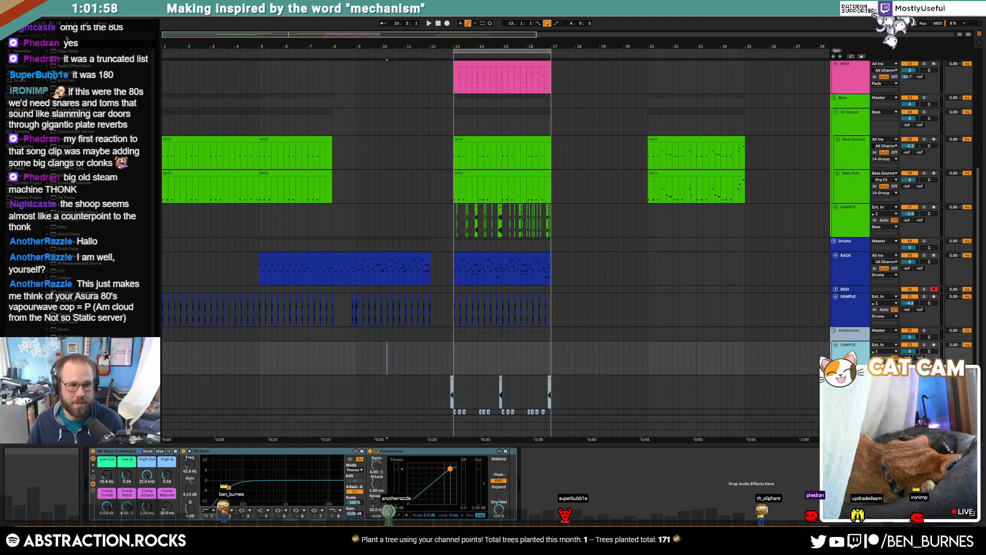
Search the browser for "up" and dismiss the search.
left_click(68, 36)
type("up")
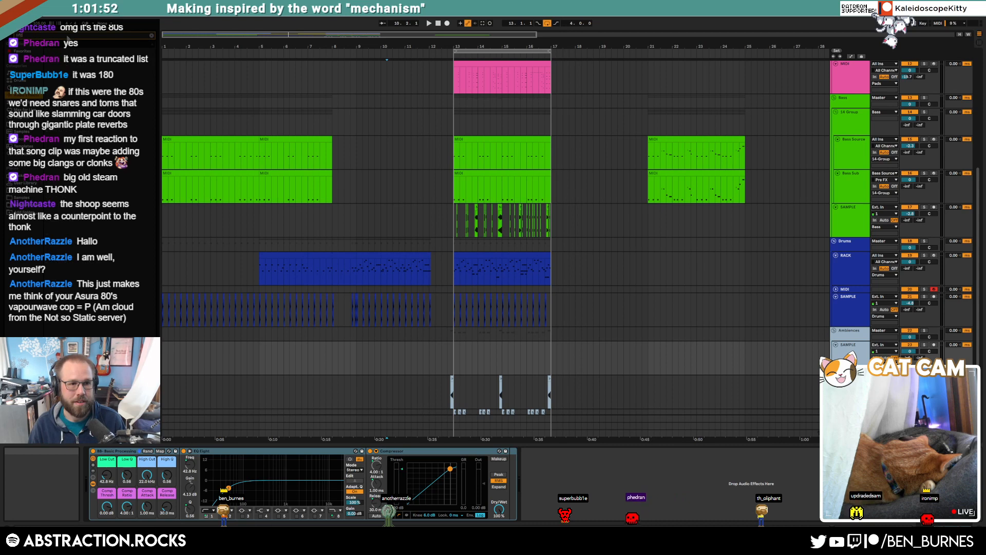
key("Escape")
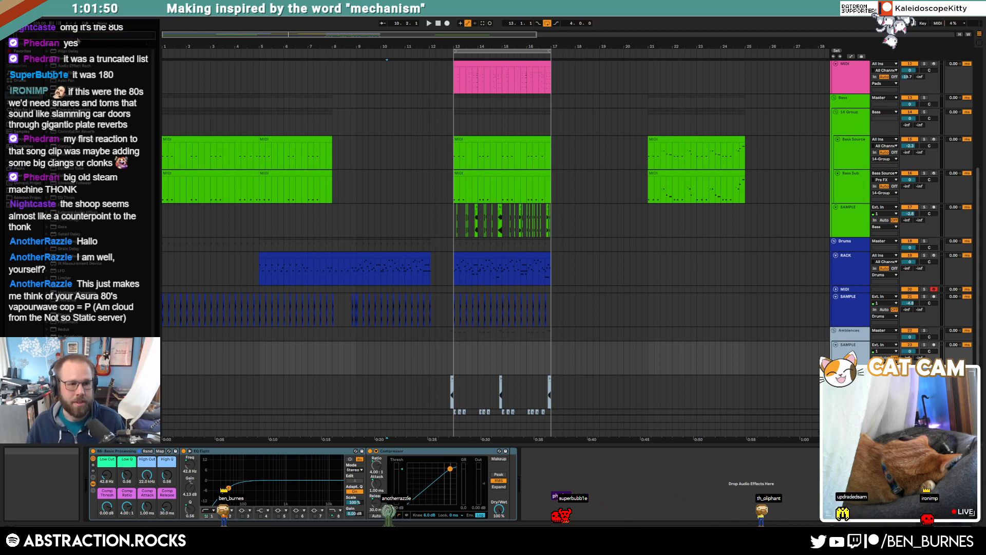
Search the sample browser for "uplifter" and audition several of the resulting VFX1 Uplifter samples.
left_click(28, 196)
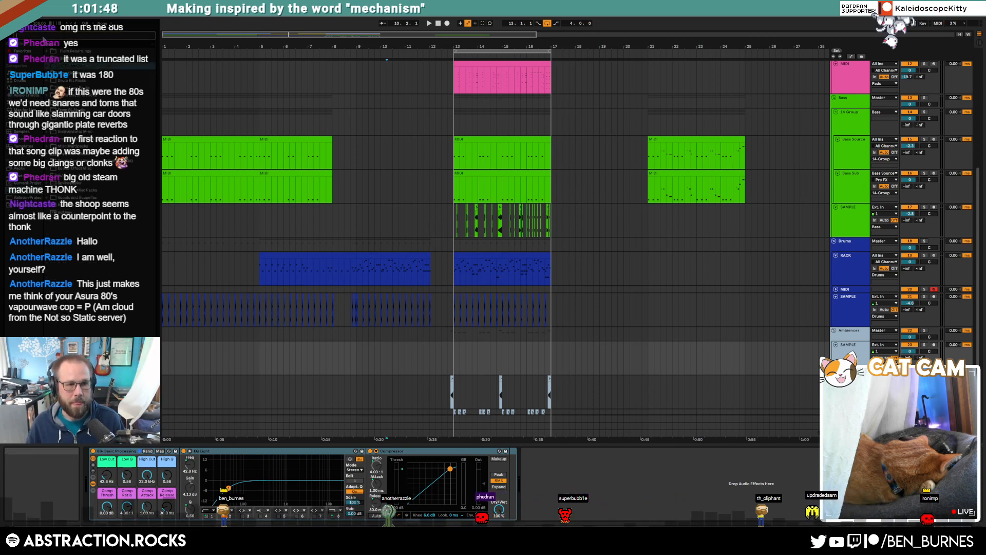
left_click(44, 37)
type("uplifter")
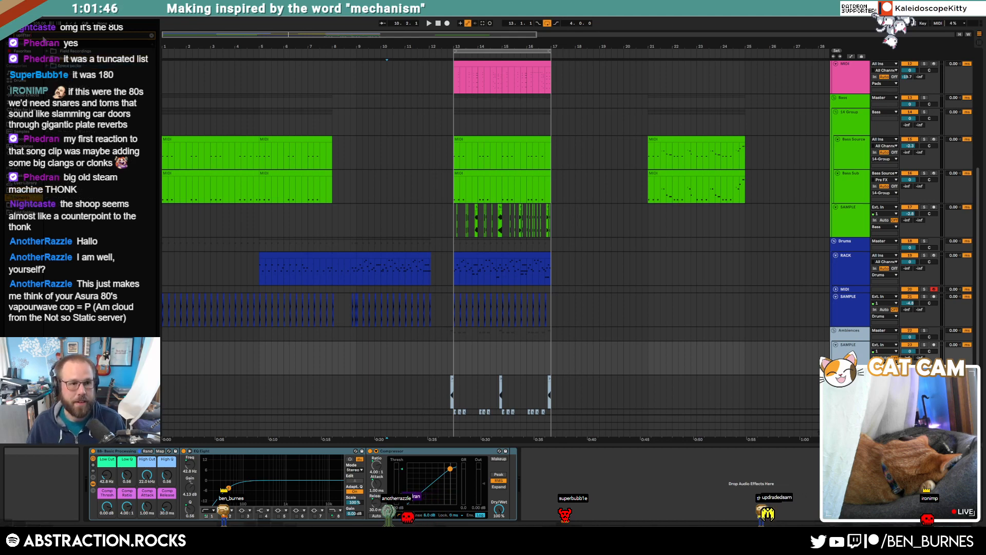
left_click(48, 58)
left_click(51, 73)
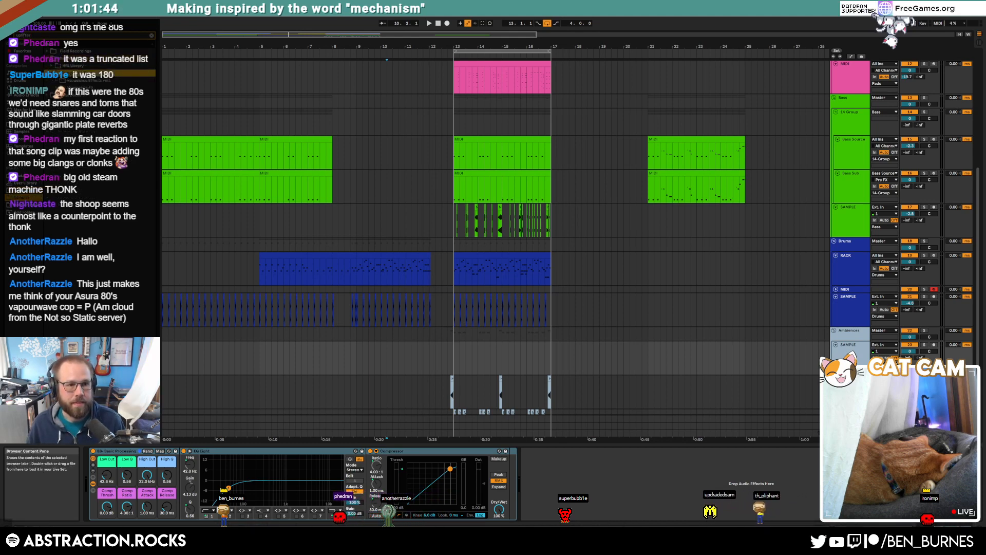
left_click(61, 88)
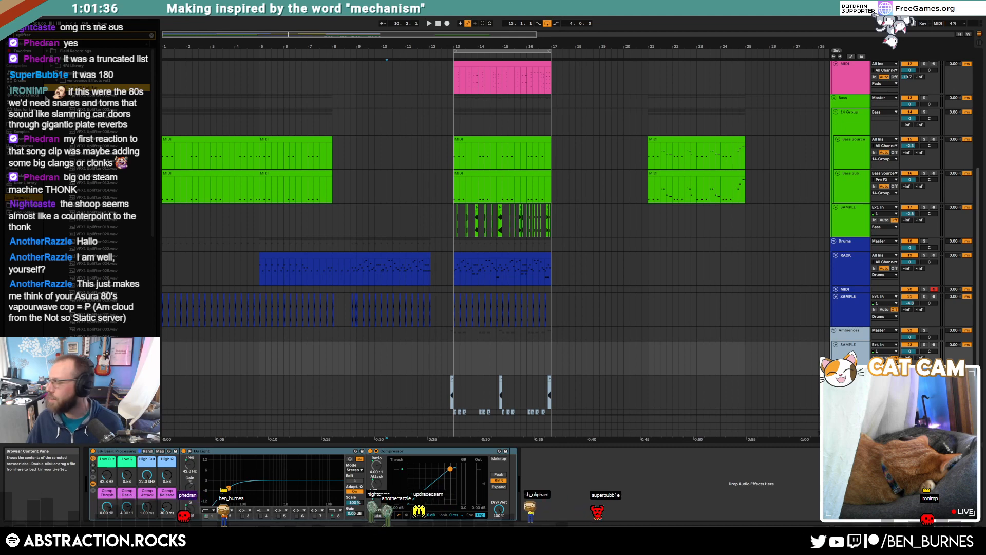
scroll(103, 192, "down", 9)
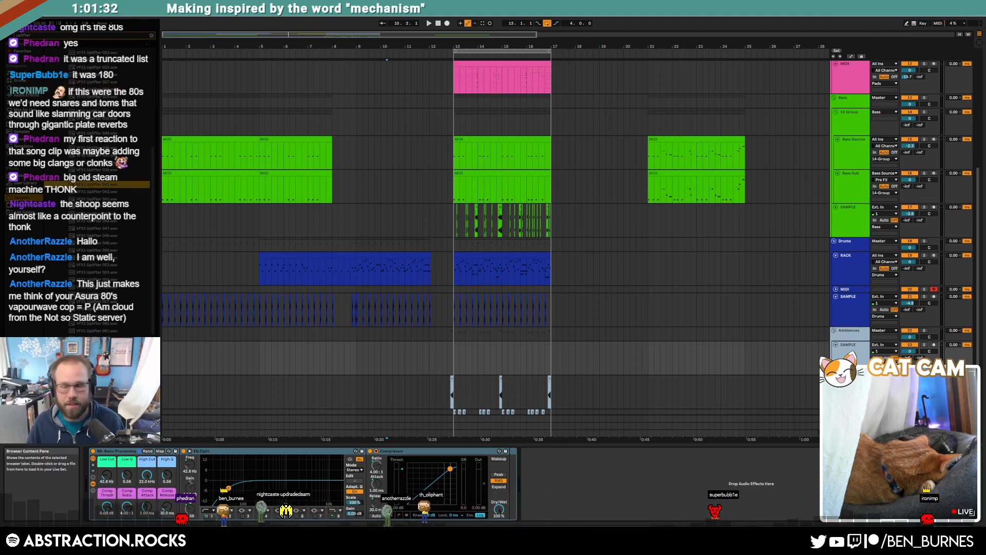
Place a VFX1 Uplifter sample at bar 12 on the new Ambiences SAMPLE track and lower the track's volume during playback.
left_click(461, 180)
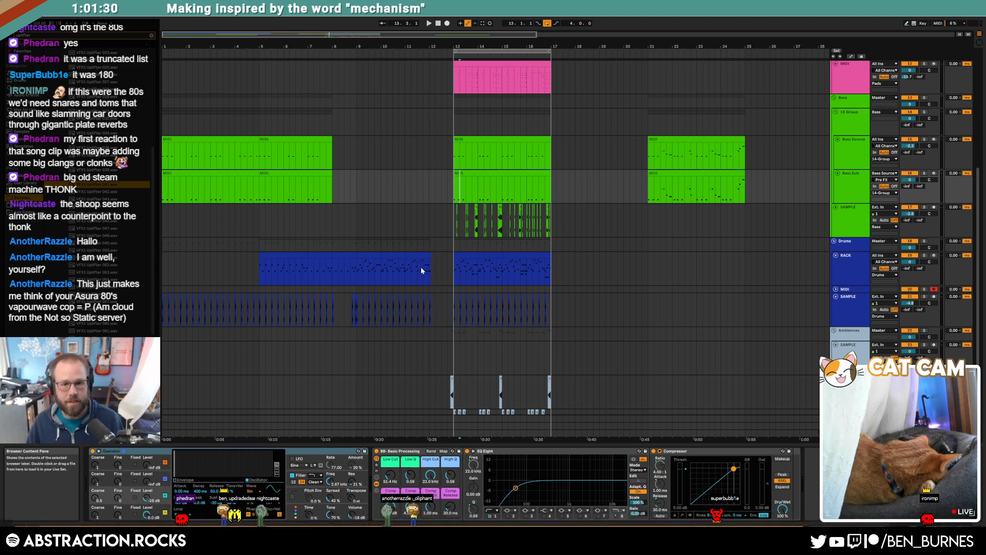
scroll(423, 271, "down", 2)
left_click_drag(117, 194, 430, 315)
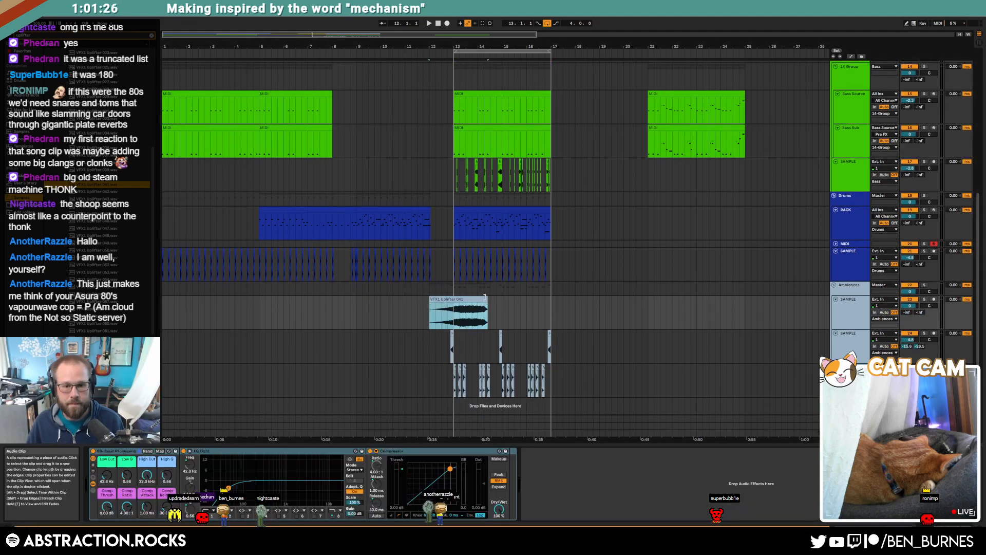
scroll(454, 296, "up", 5)
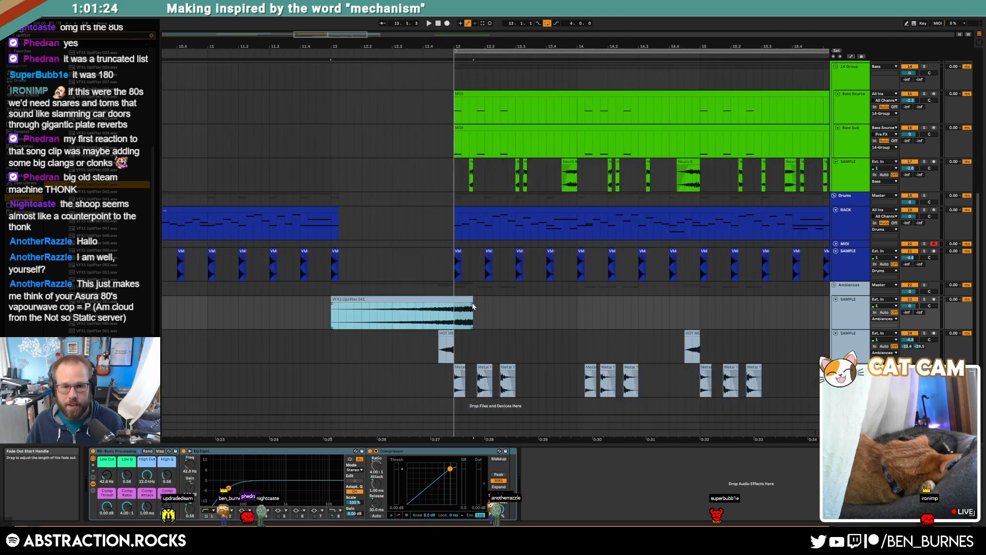
key("space")
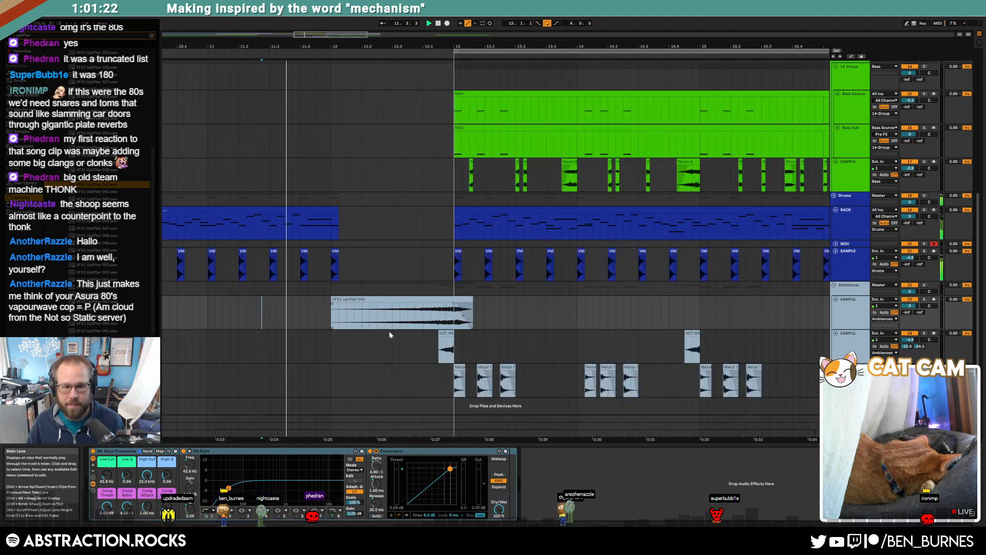
left_click_drag(910, 305, 909, 310)
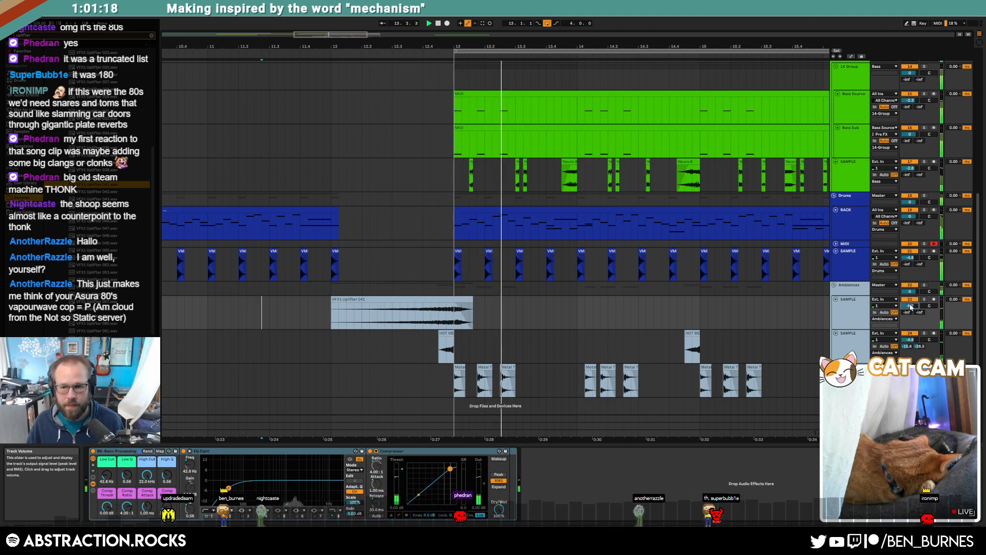
Automate the uplifter track's A-Reverb and B-Delay sends to rise to a peak at bar 13 and drop off just after it.
key("a")
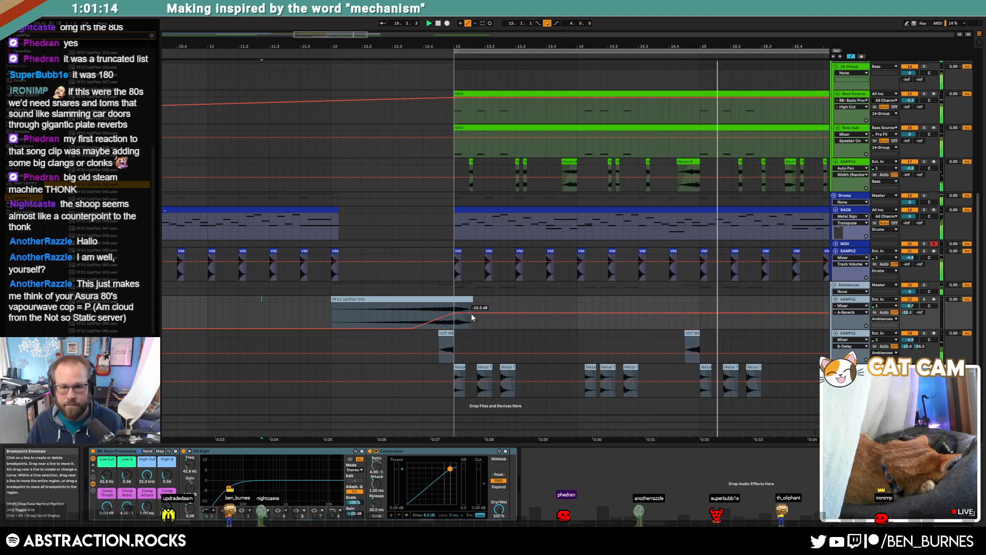
left_click_drag(472, 313, 494, 326)
left_click(920, 313)
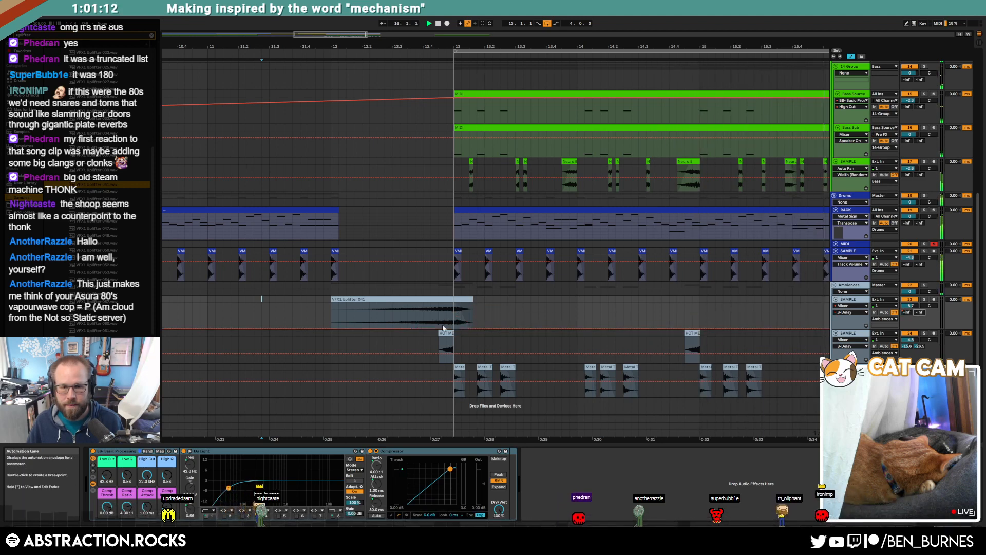
left_click(385, 328)
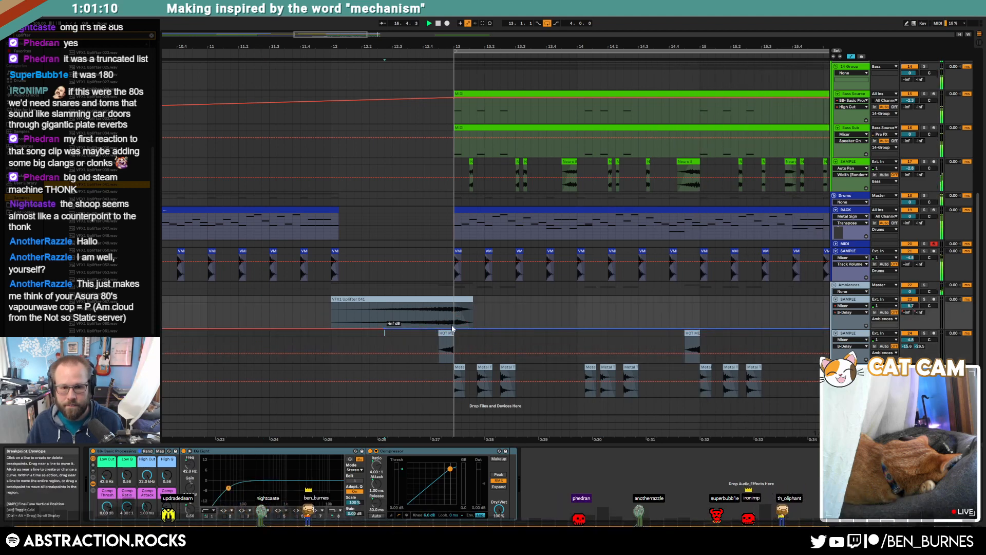
mouse_move(454, 328)
left_mouse_down()
mouse_move(454, 311)
mouse_move(485, 329)
left_mouse_up()
left_click(510, 309)
scroll(514, 290, "down", 4)
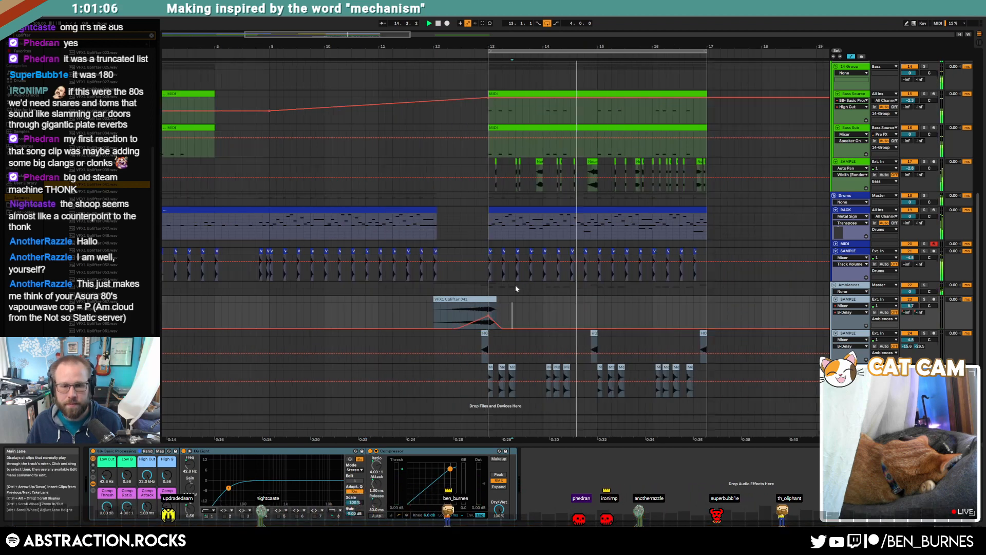
key("space")
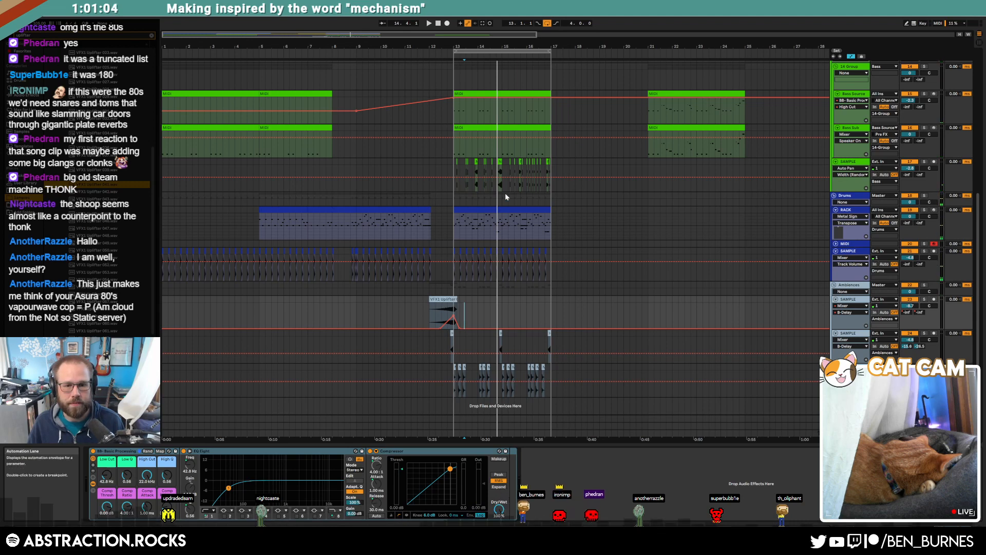
Move the uplifter clip to start at bar 11, stretch it to run past bar 13, and play it back.
scroll(510, 219, "up", 6)
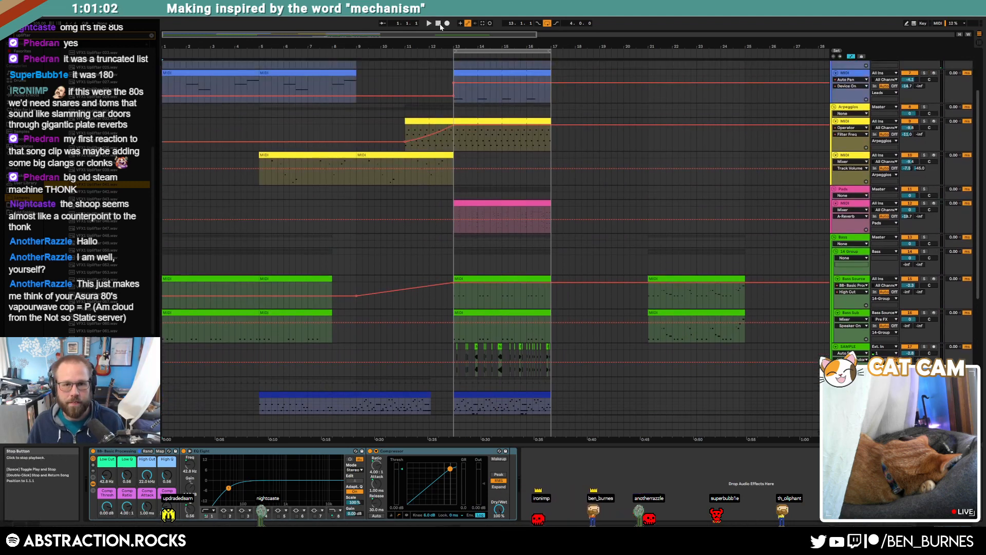
key("space")
scroll(447, 255, "down", 4)
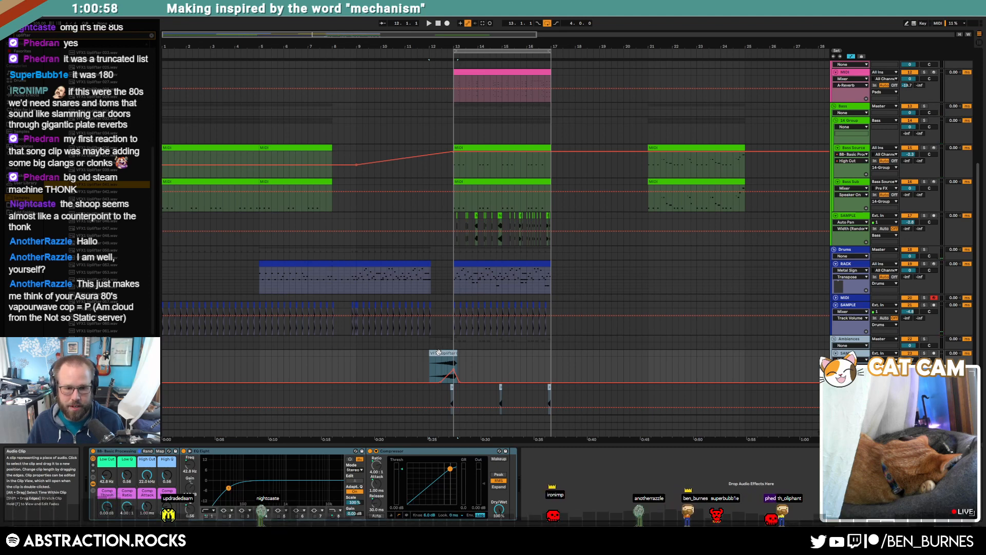
left_click_drag(438, 351, 421, 358)
double_click(416, 353)
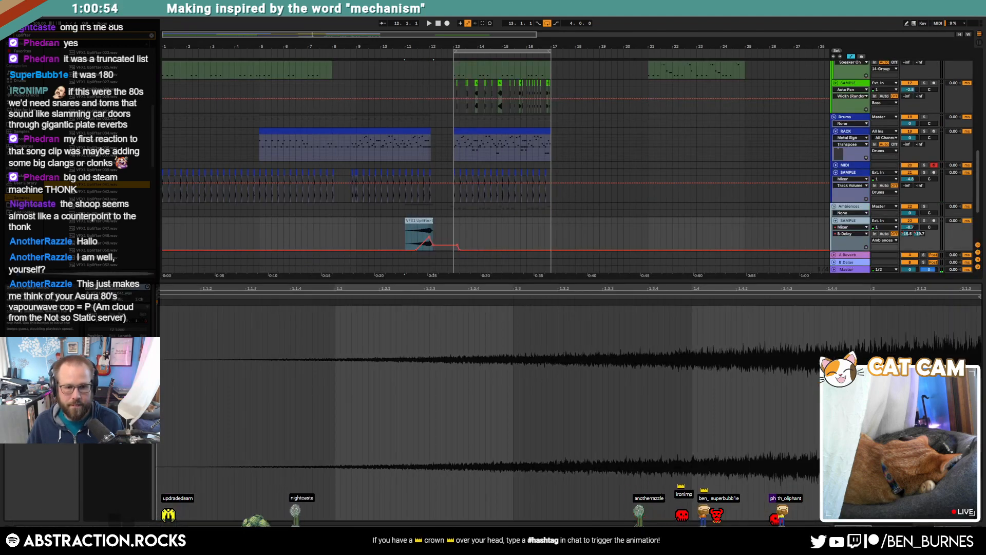
key("space")
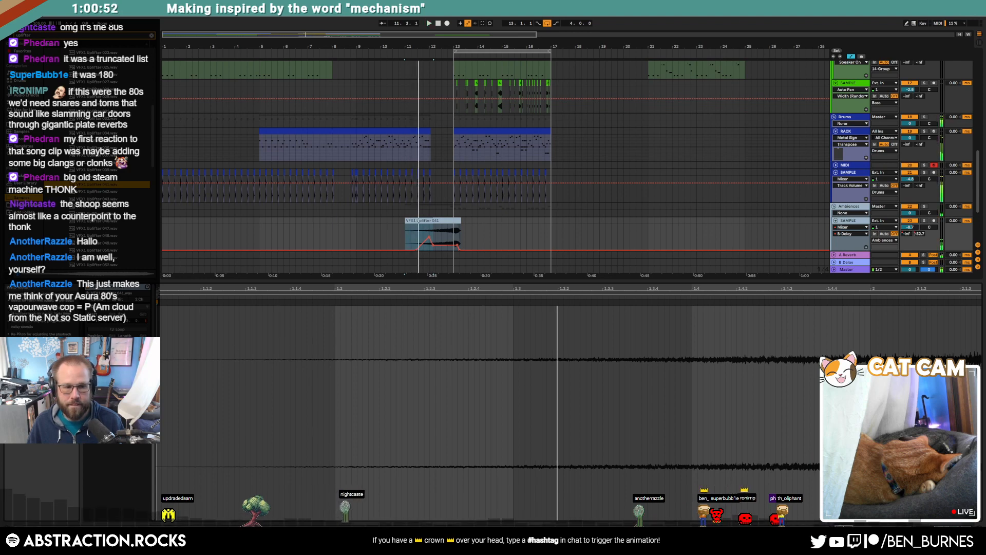
key("space")
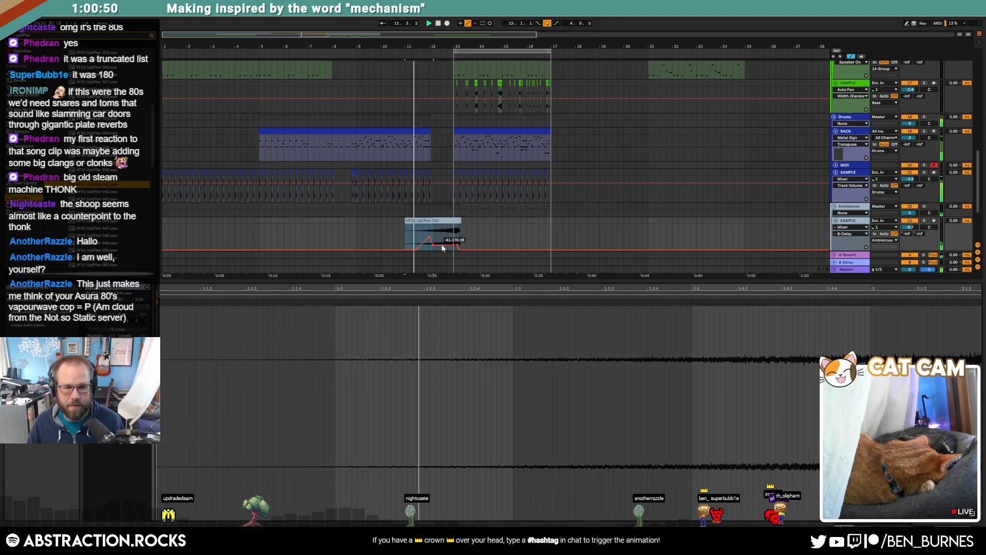
Reshape the B-Delay and A-Reverb send automation so each rises in one ramp under the stretched uplifter to a peak at bar 13.
mouse_move(435, 237)
left_mouse_down()
mouse_move(455, 238)
mouse_move(458, 250)
left_mouse_up()
left_click(483, 241)
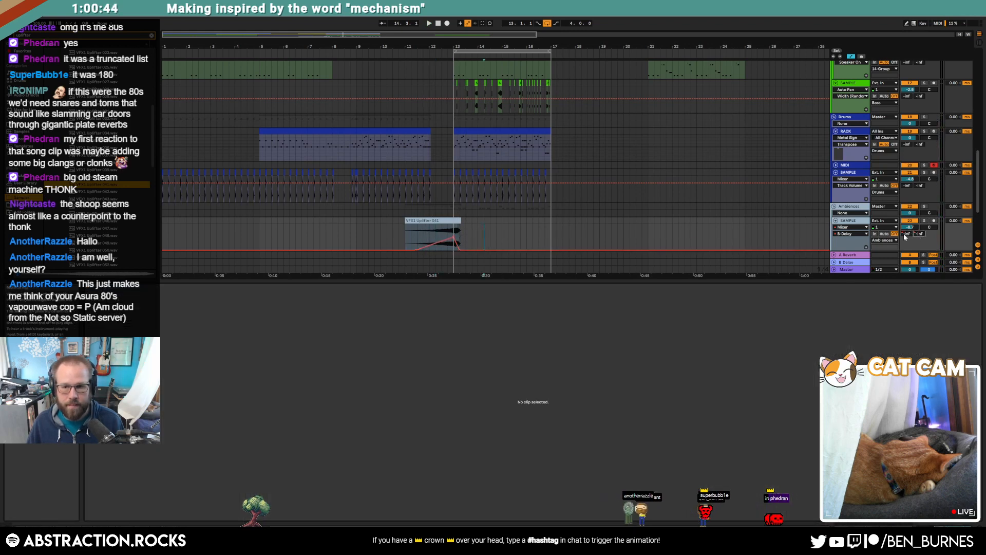
left_click(436, 236)
mouse_move(459, 249)
left_mouse_down()
mouse_move(466, 234)
mouse_move(454, 234)
left_mouse_up()
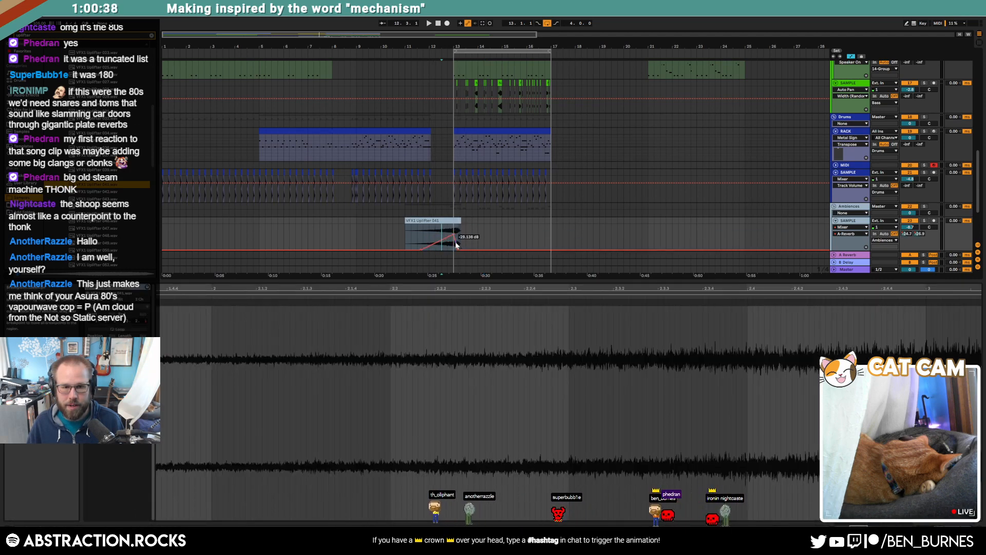
Play the build-up from bar 11, lower the uplifter track's volume further, and trim the clip to end just after bar 13 begins.
left_click(410, 233)
key("space")
key("shift+Tab")
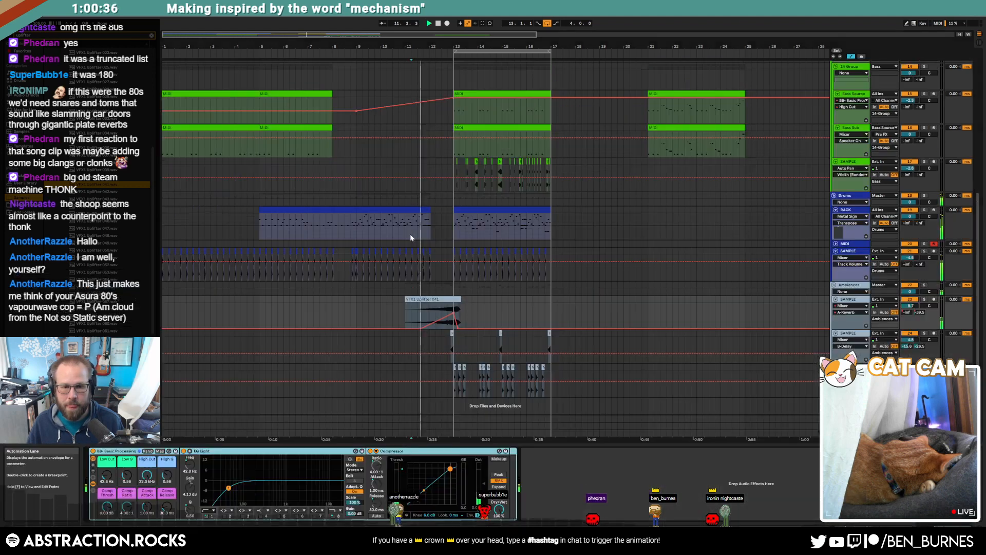
key("a")
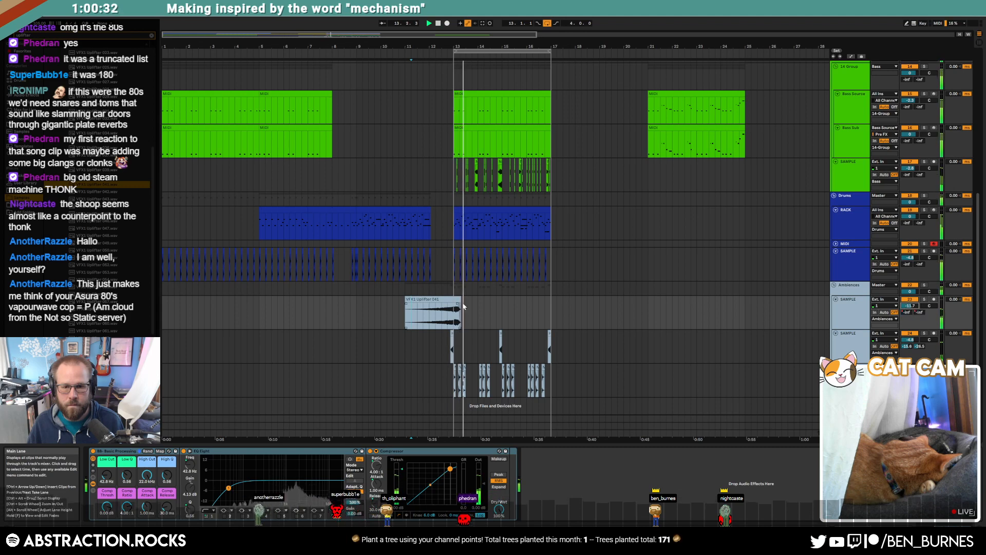
scroll(457, 304, "up", 5)
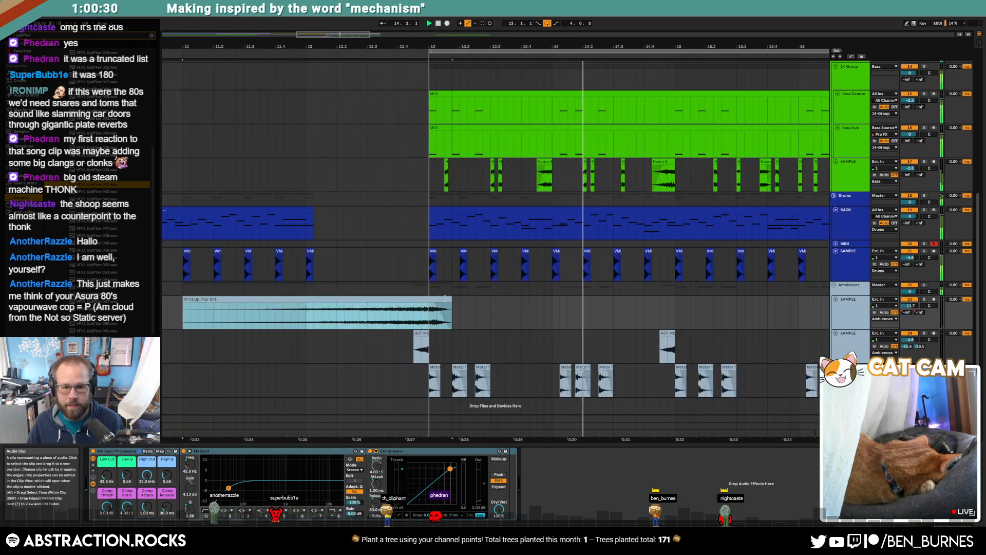
left_click_drag(445, 298, 438, 304)
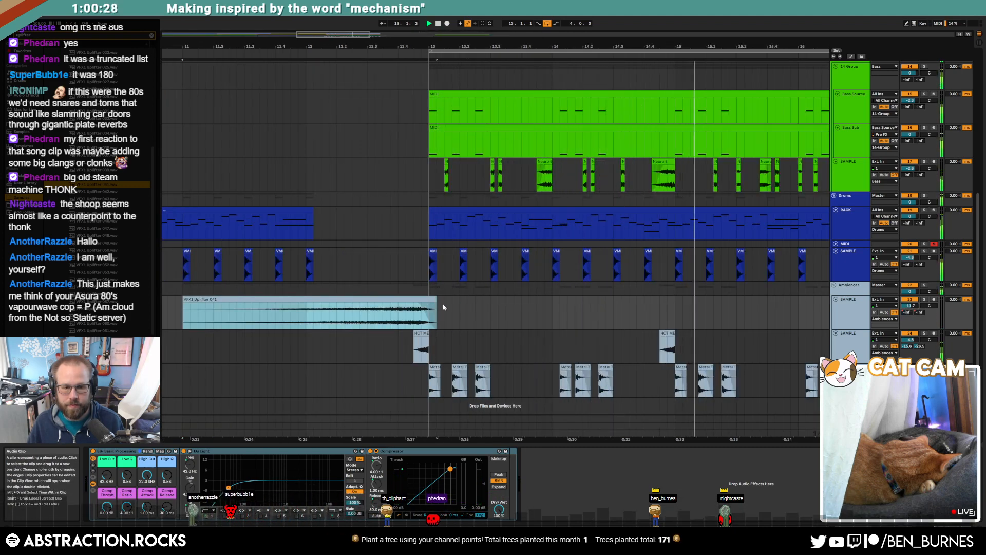
scroll(450, 307, "down", 4)
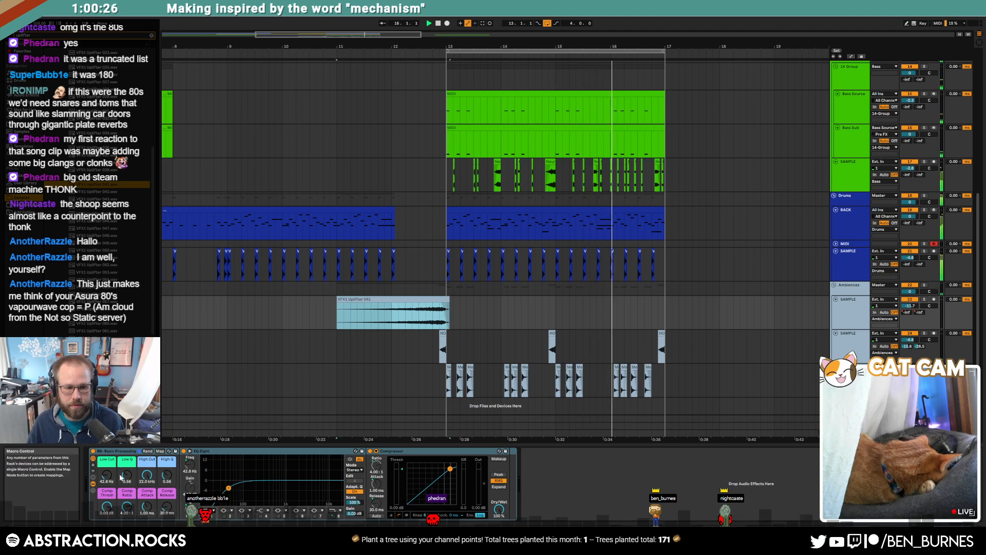
Automate the uplifter track's Low Cut to rise from 42.8 Hz at bar 11 to the low-kilohertz range at bar 13.
key("a")
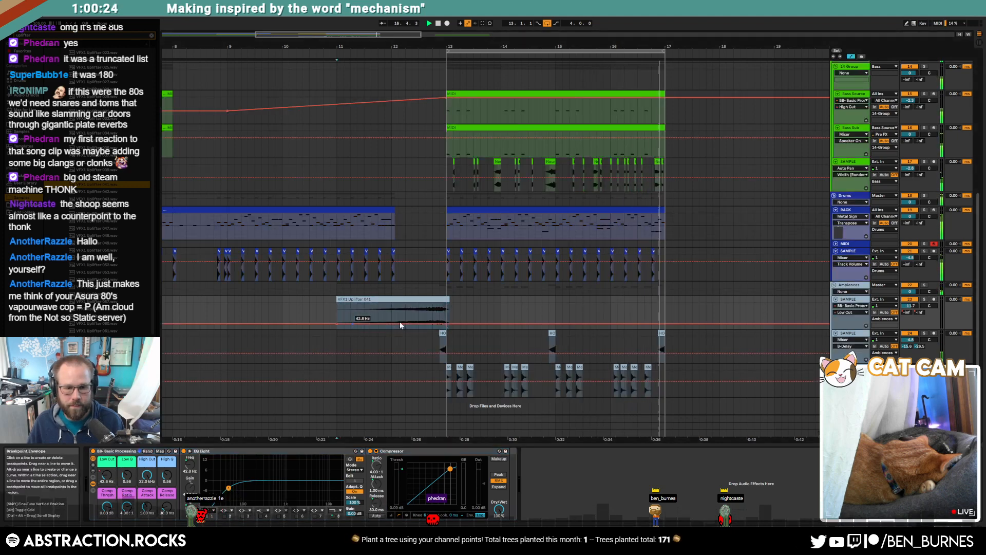
left_click_drag(446, 323, 447, 309)
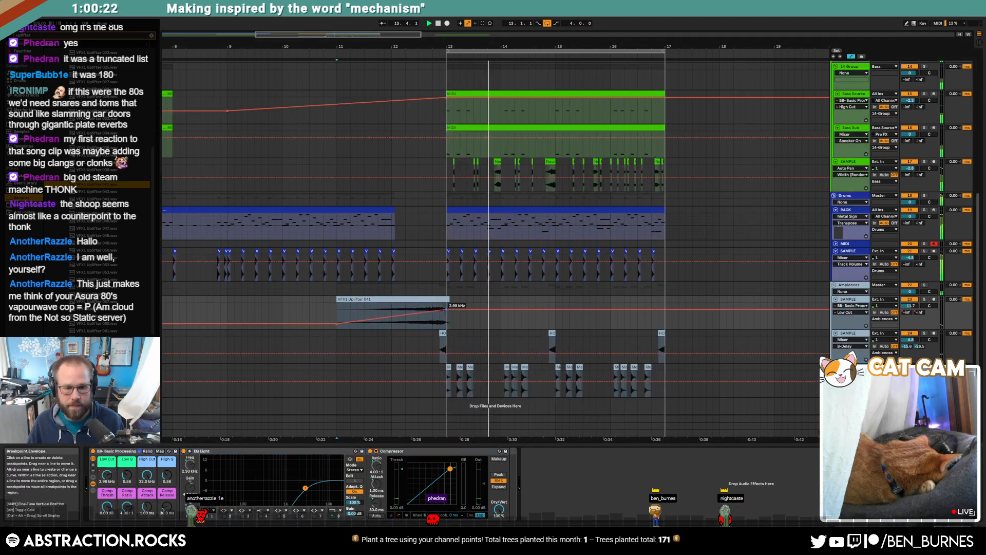
key("a")
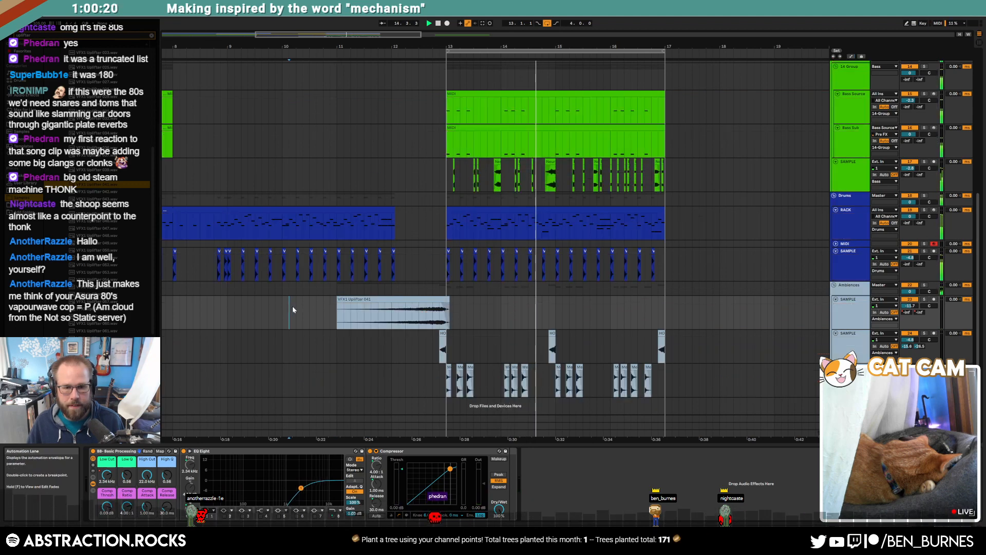
Play the arrangement from the beginning and review the tracks from the ambiences up to the leads.
scroll(375, 296, "down", 4)
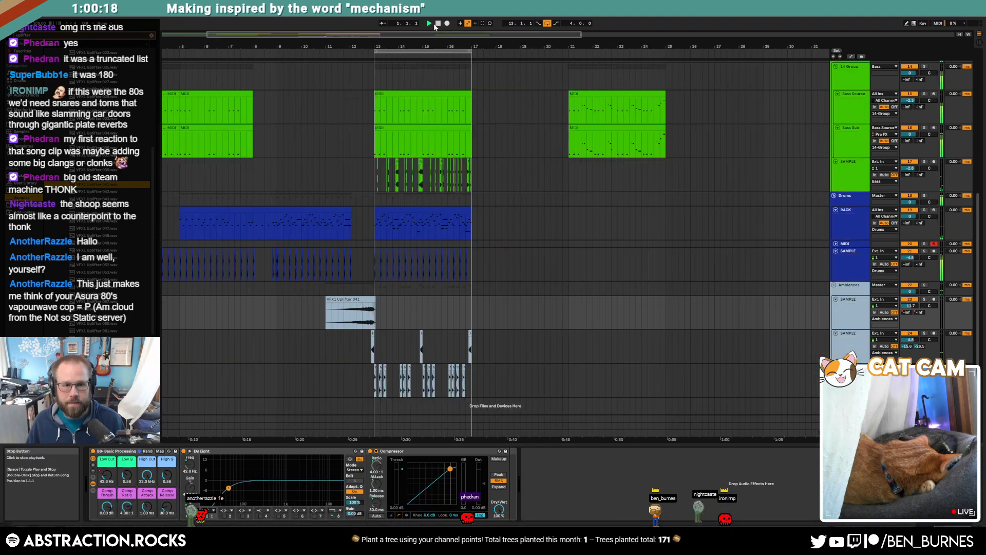
key("shift+Tab")
left_click_drag(427, 36, 398, 36)
key("shift+Tab")
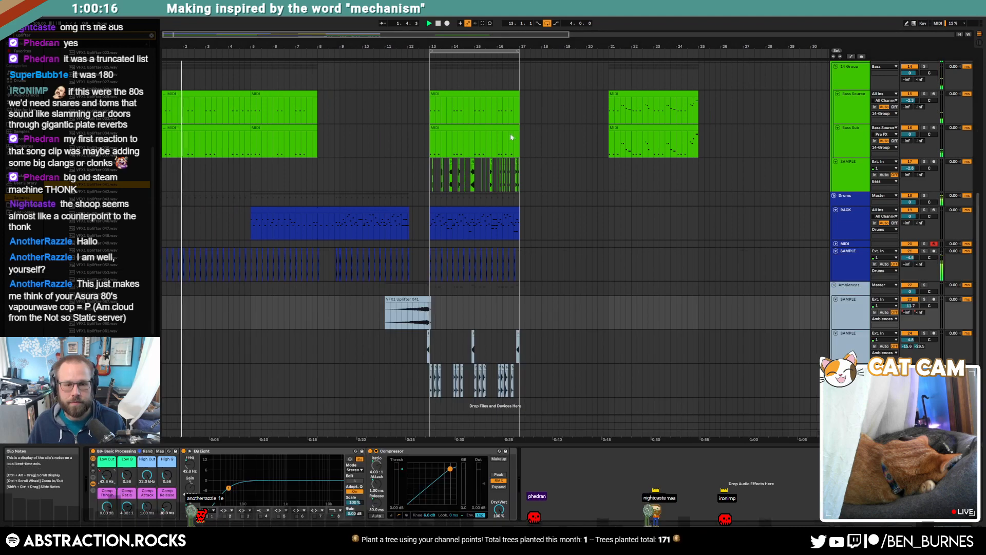
scroll(511, 138, "up", 10)
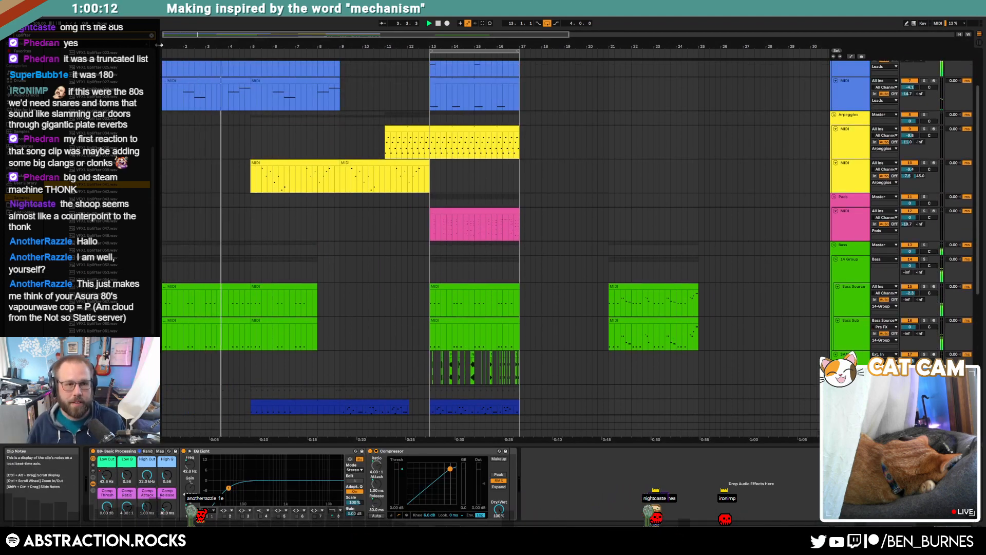
Save the Live Set as "2022-10-15 Kill Switch" in the 2 Hour Tracks 2022 folder.
key("ctrl+s")
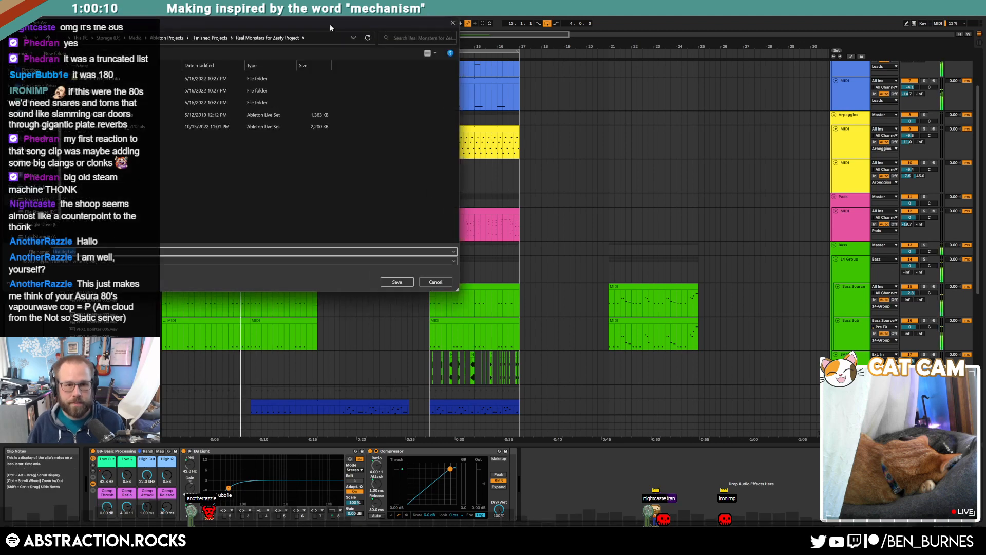
left_click_drag(330, 25, 609, 143)
left_click(453, 157)
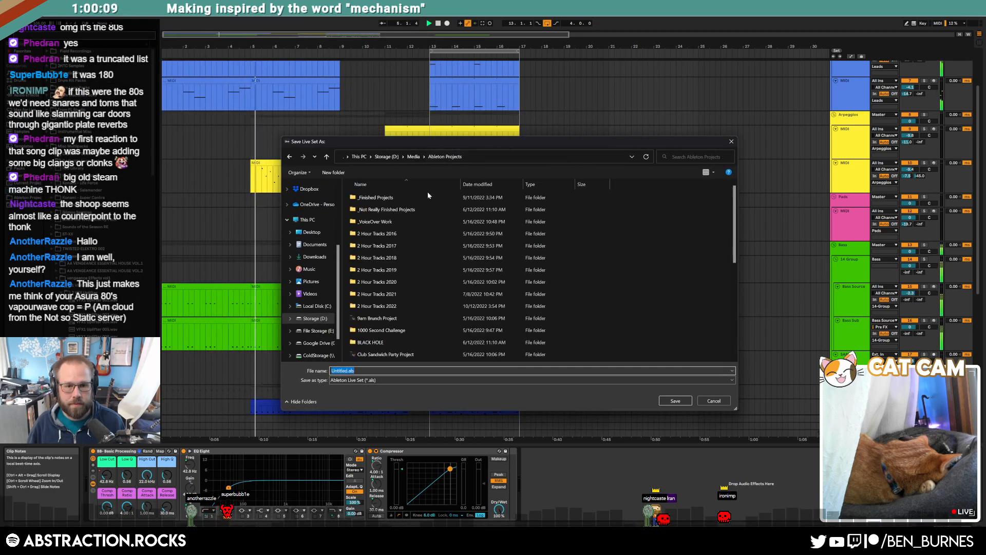
double_click(405, 305)
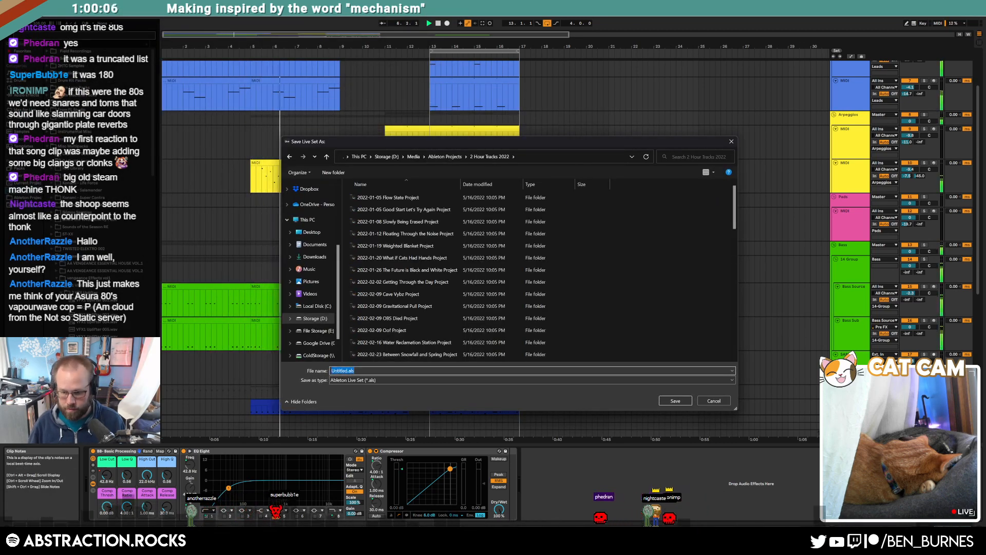
type("2022-10-15 Kill")
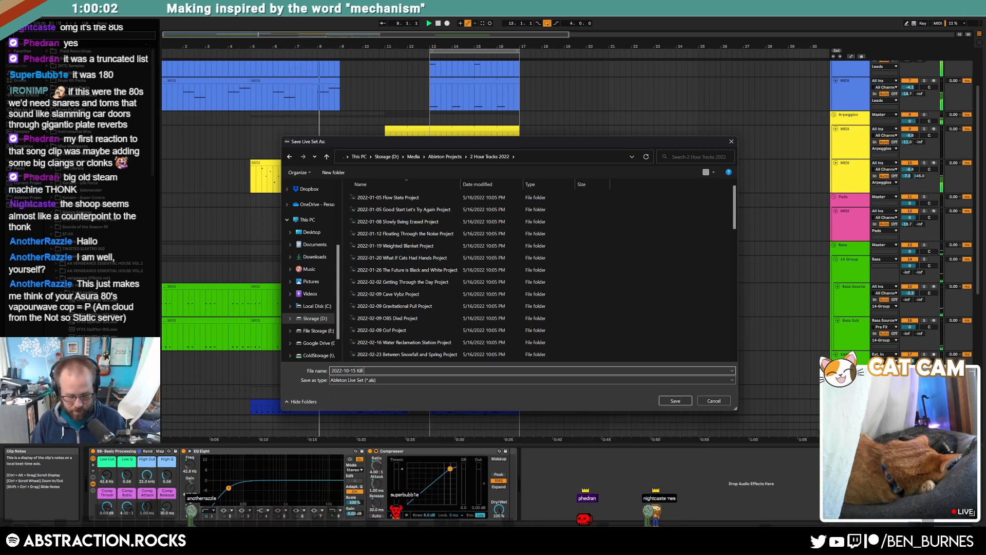
type(" Switch")
key("Return")
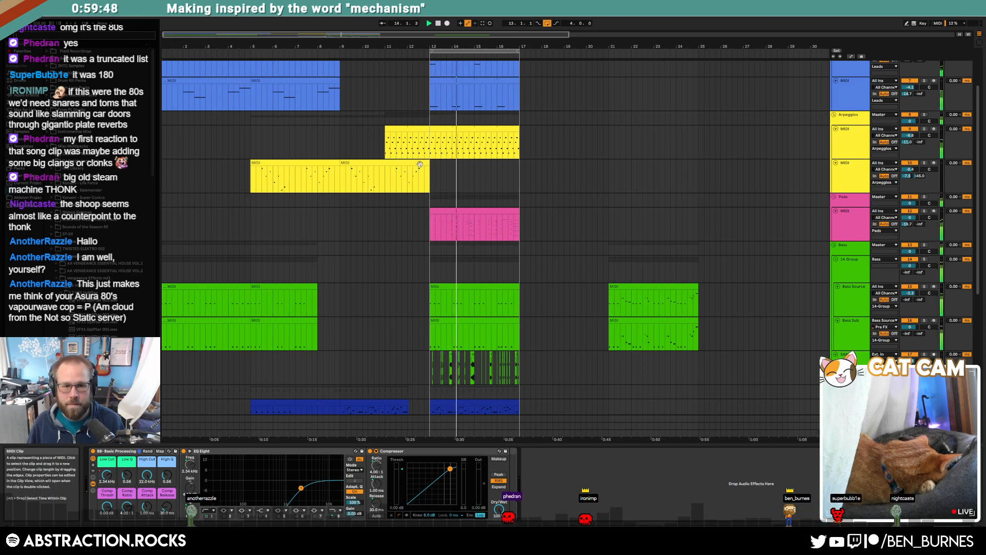
Stop playback and transpose every note of the bass clip at bar 1 up seven semitones to G1.
left_click(409, 170)
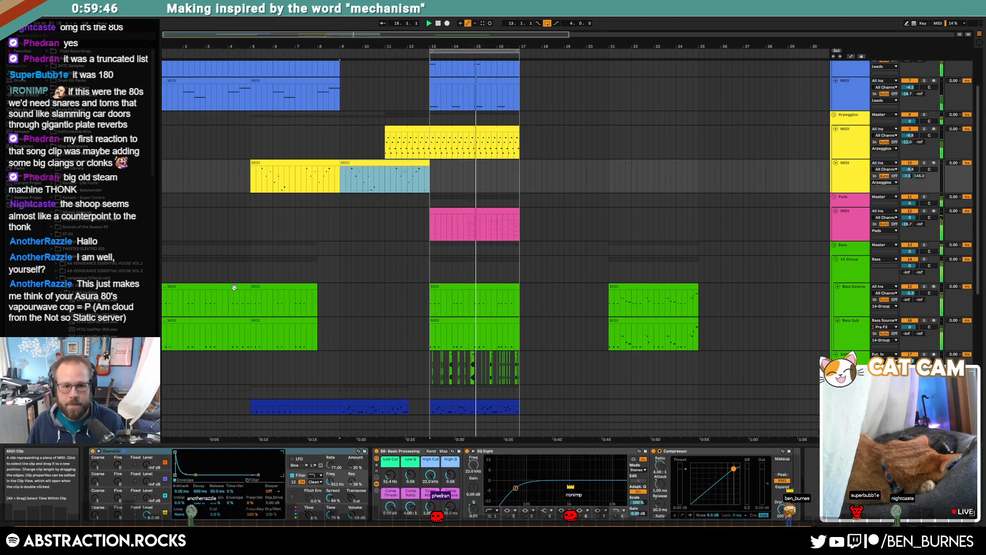
double_click(235, 287)
left_click(315, 396)
key("space")
key("ctrl+a")
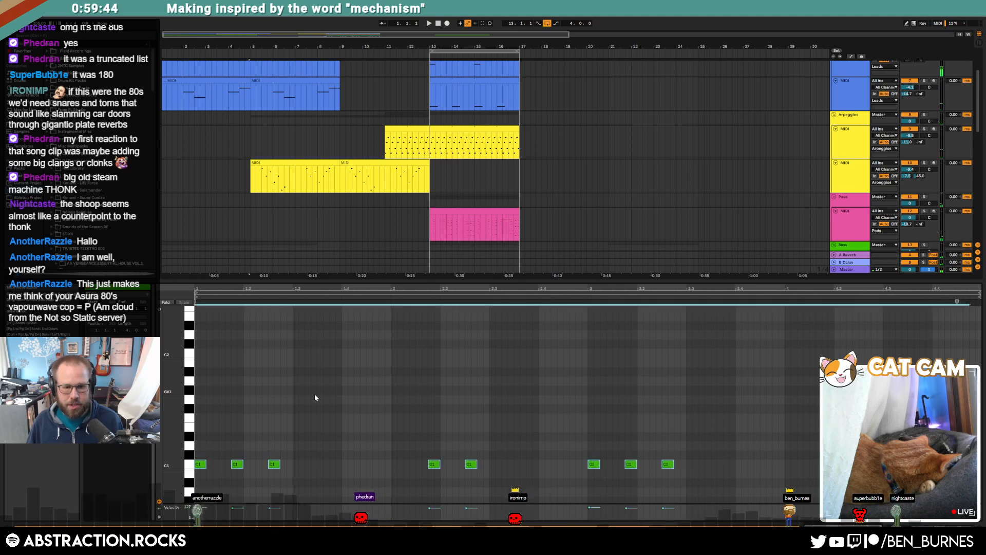
key("Up")
key("Up")
key("Up")
key("Up")
key("Up")
key("Up")
key("Up")
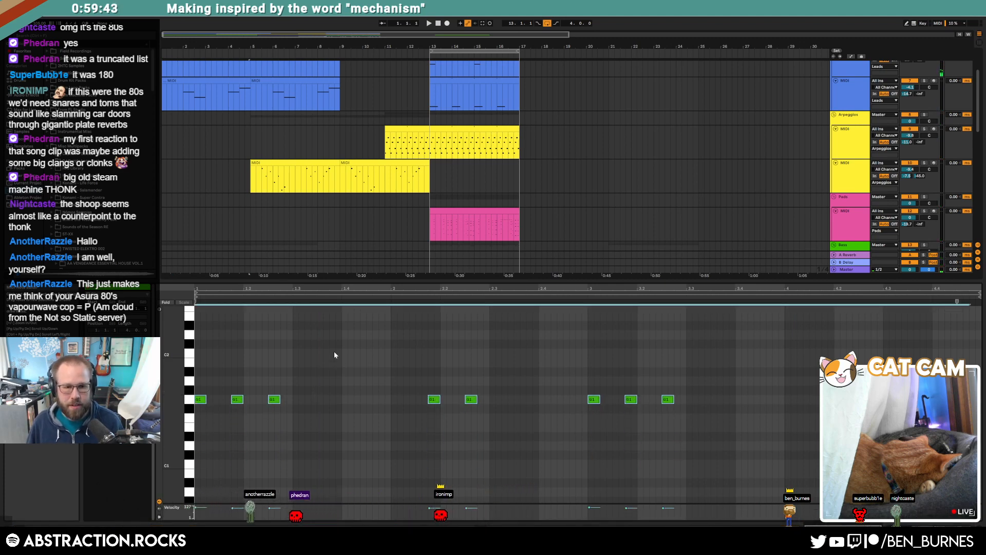
Lower the notes in bars 2 and 4 of the bass clip at bar 1 to C1.
key("shift+Tab")
key("Down")
key("space")
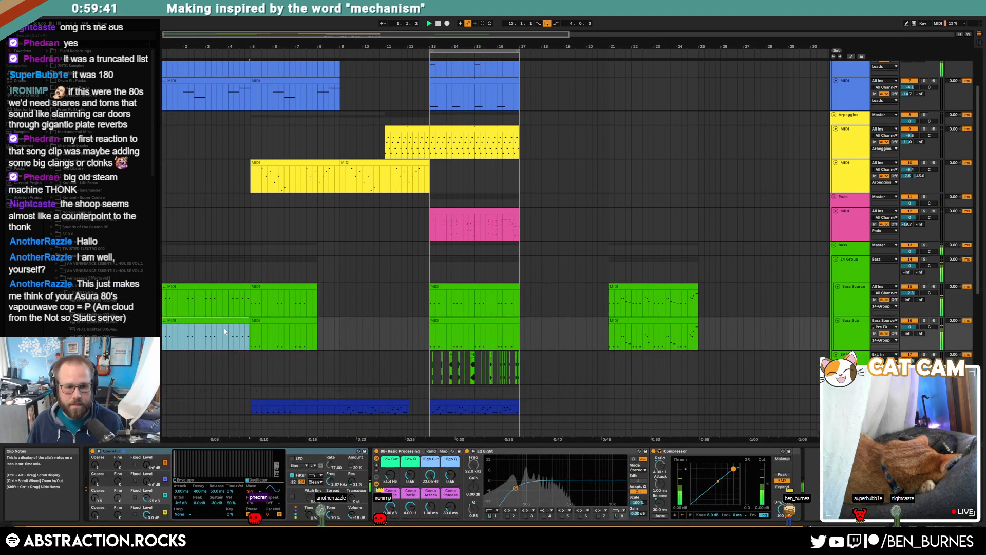
key("shift+Tab")
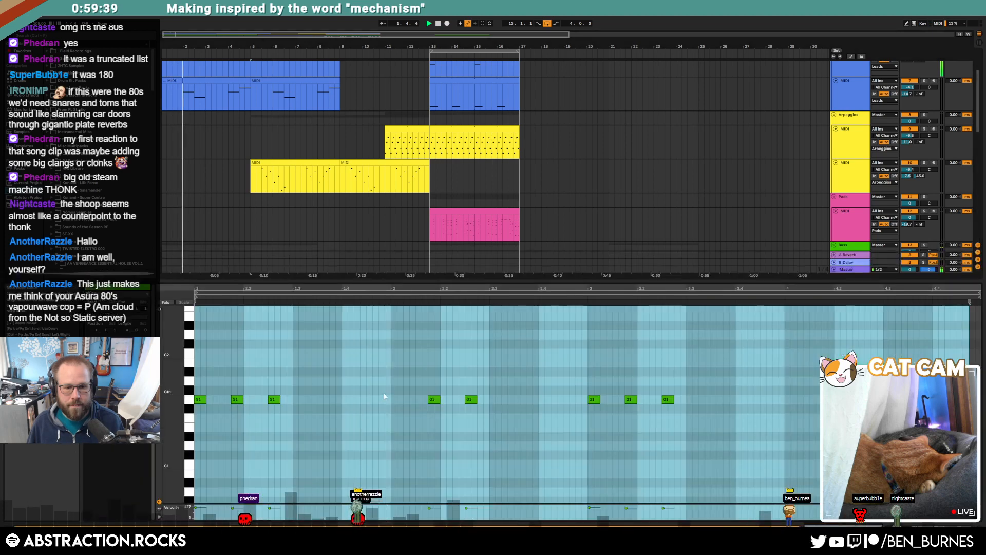
left_click_drag(408, 369, 502, 442)
key("Down")
key("Down")
key("Down")
key("Down")
key("Down")
key("Down")
key("Down")
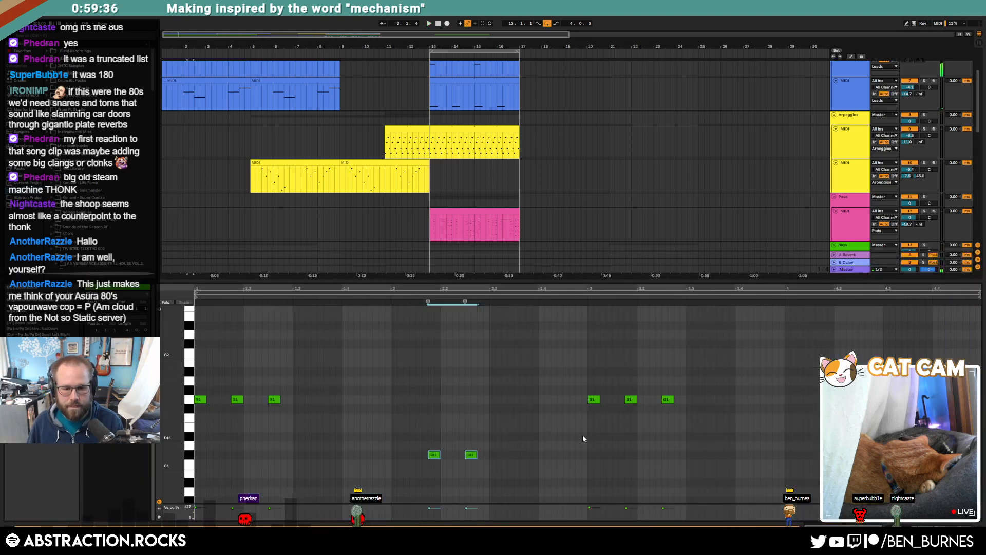
left_click_drag(788, 349, 979, 448)
key("Down")
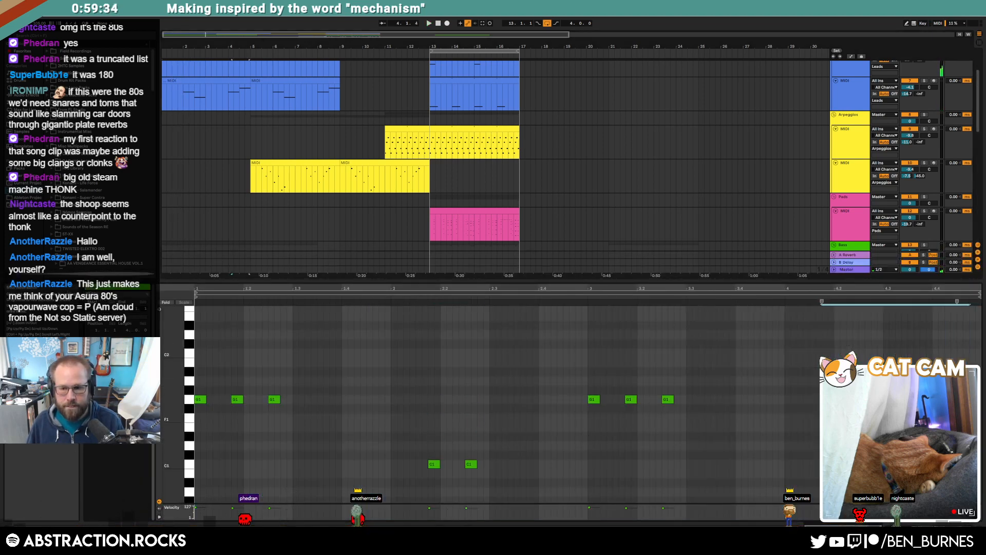
key("shift+Tab")
Replace the bass clips from bar 5 to bar 8 with the edited G1/C1 pattern and play from the beginning.
left_click(216, 286)
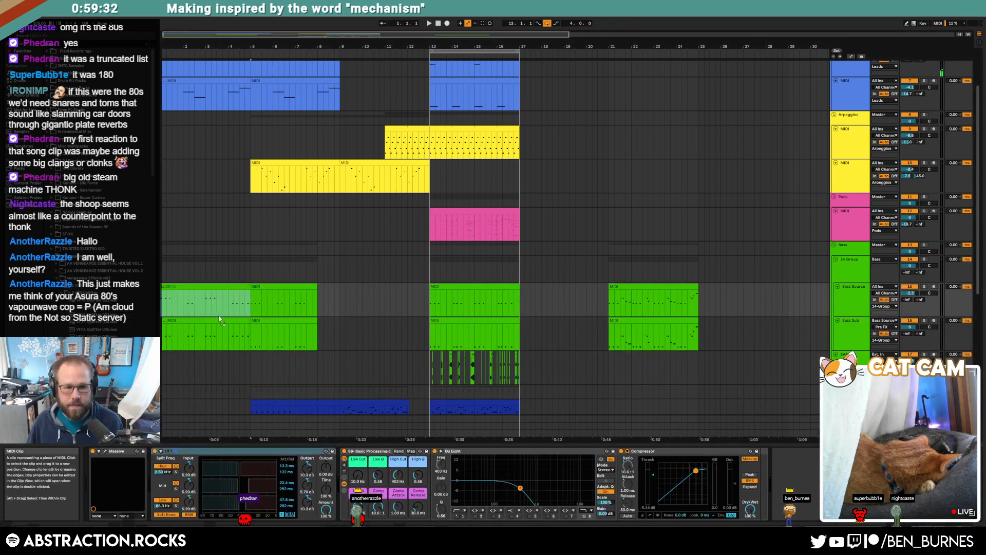
left_click(219, 320)
left_click_drag(220, 321, 304, 303)
key("Delete")
key("ctrl+z")
key("Home")
key("space")
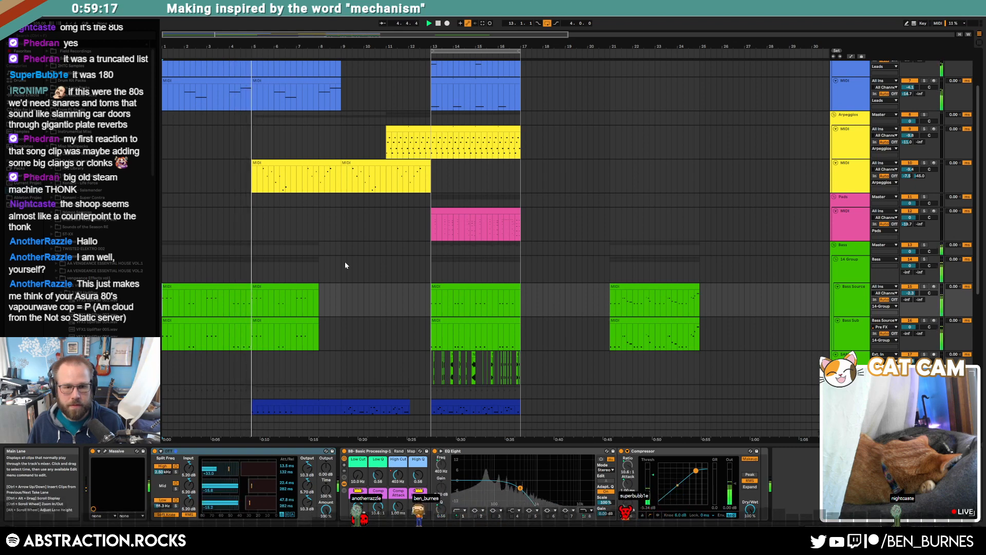
Consolidate the bass clips from bar 1 to bar 8 and lengthen the last C1 note to the end of bar 4.
left_click(261, 286)
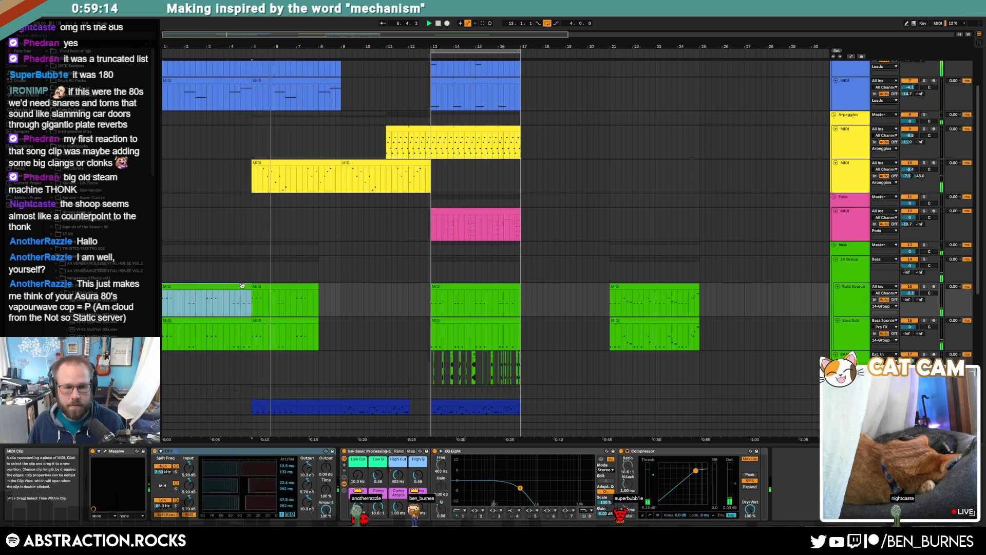
double_click(265, 286)
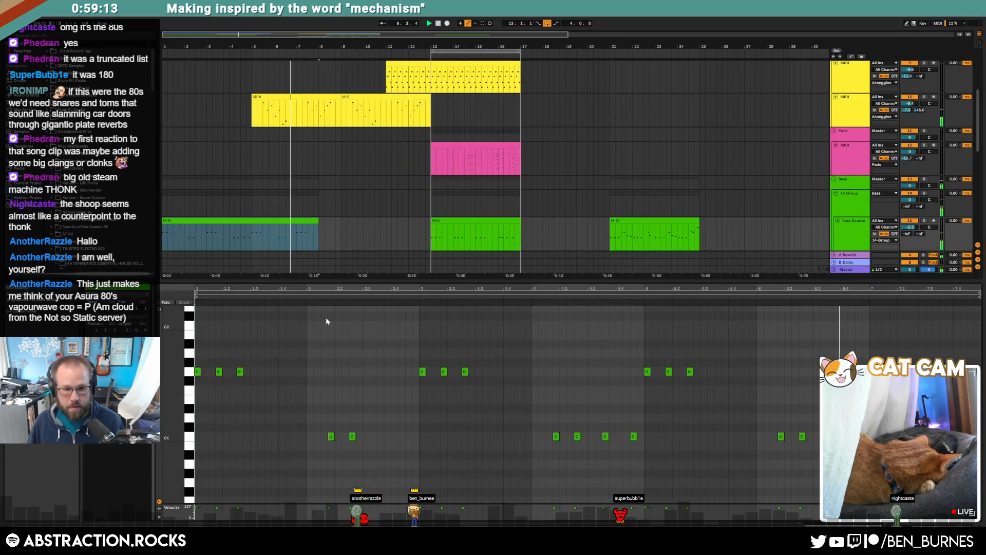
left_click_drag(637, 435, 641, 435)
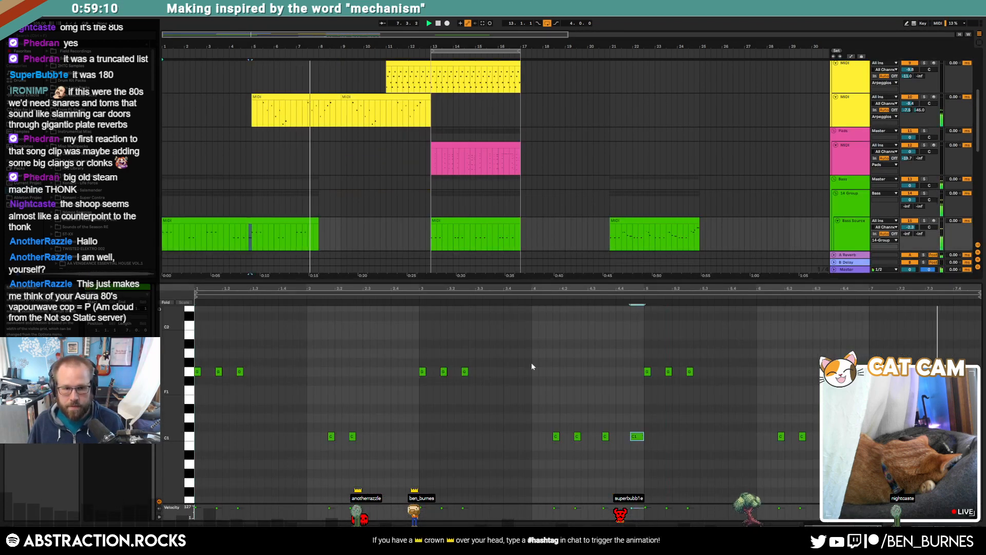
key("shift+Tab")
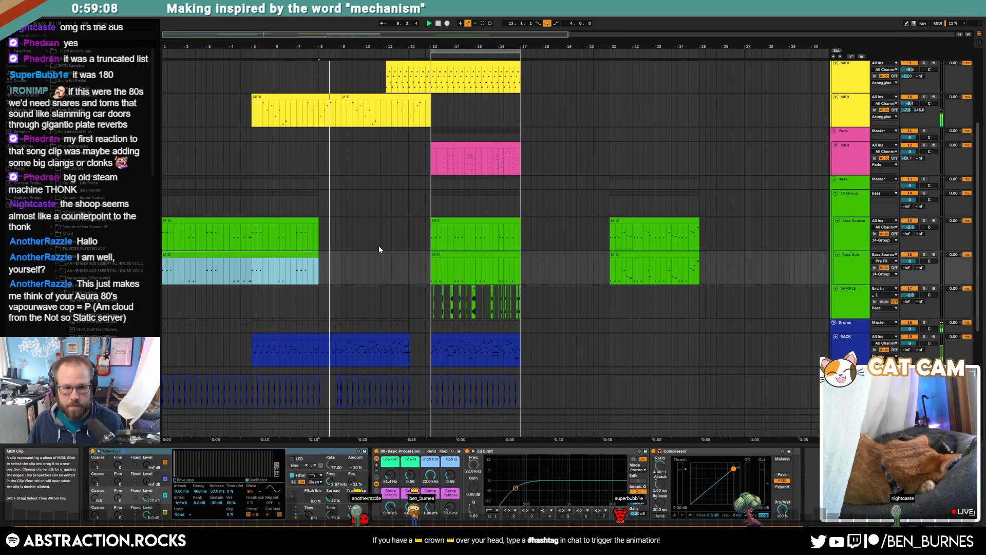
Extend the end of the lower Leads clip that starts at bar 5 to about bar 9.5.
left_click(379, 250)
scroll(378, 252, "up", 3)
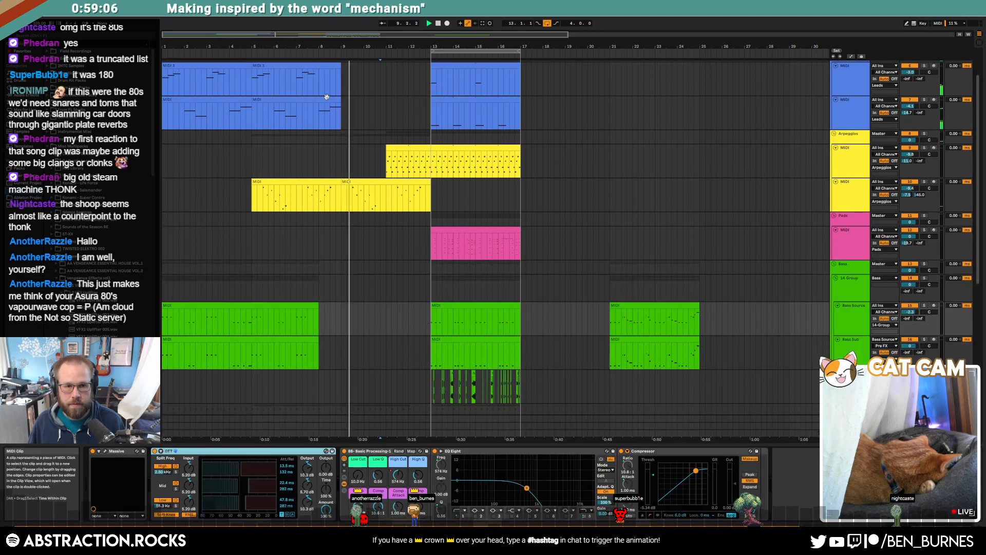
left_click(327, 98)
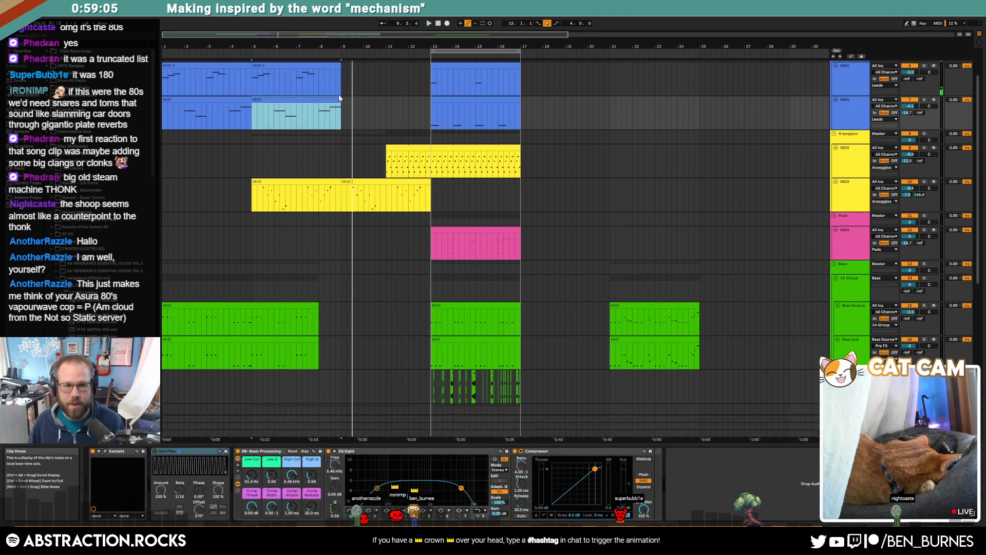
double_click(344, 100)
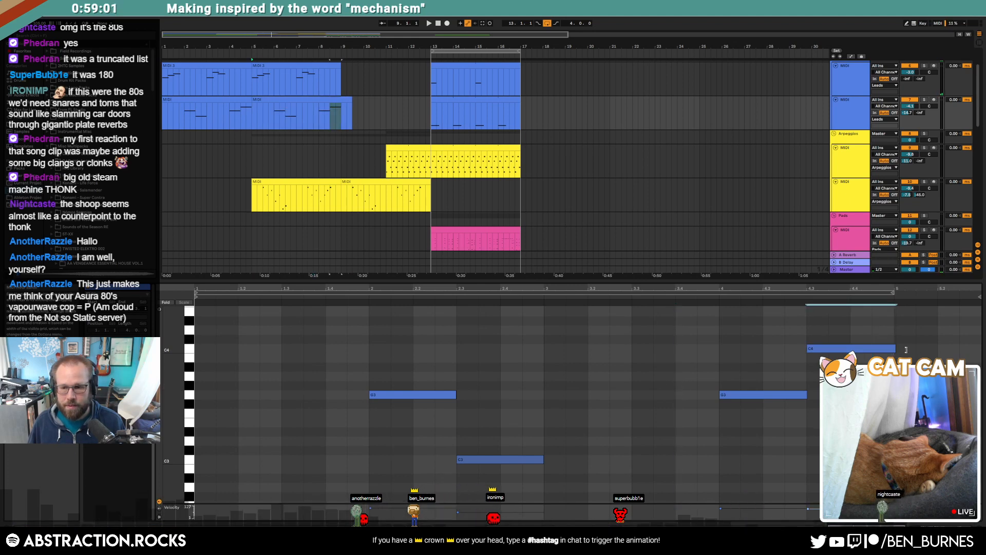
key("shift+Tab")
Open the lower Leads track's Kontakt instrument, return Analog Dreams to its main page and arm the track.
left_click_drag(368, 123, 142, 124)
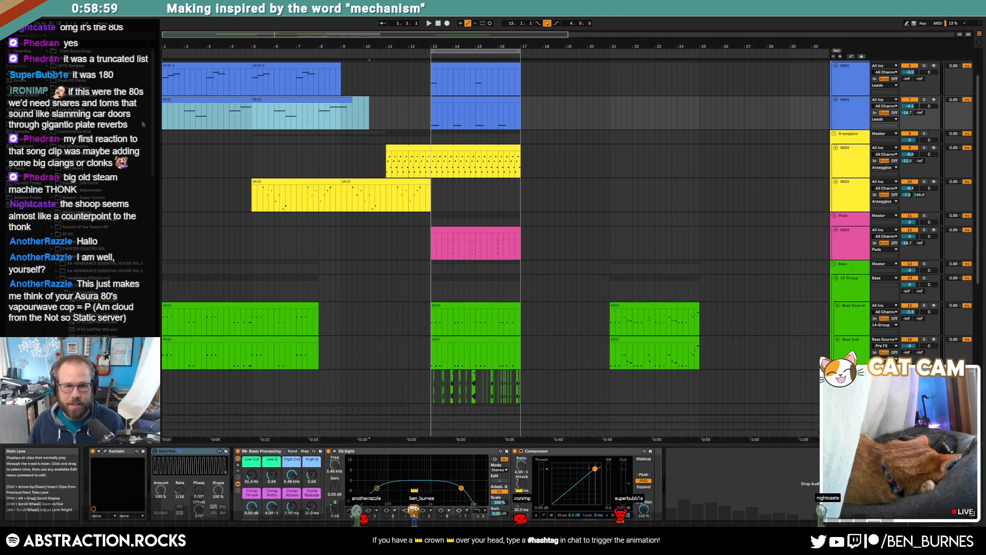
left_click(391, 117)
left_click(326, 113)
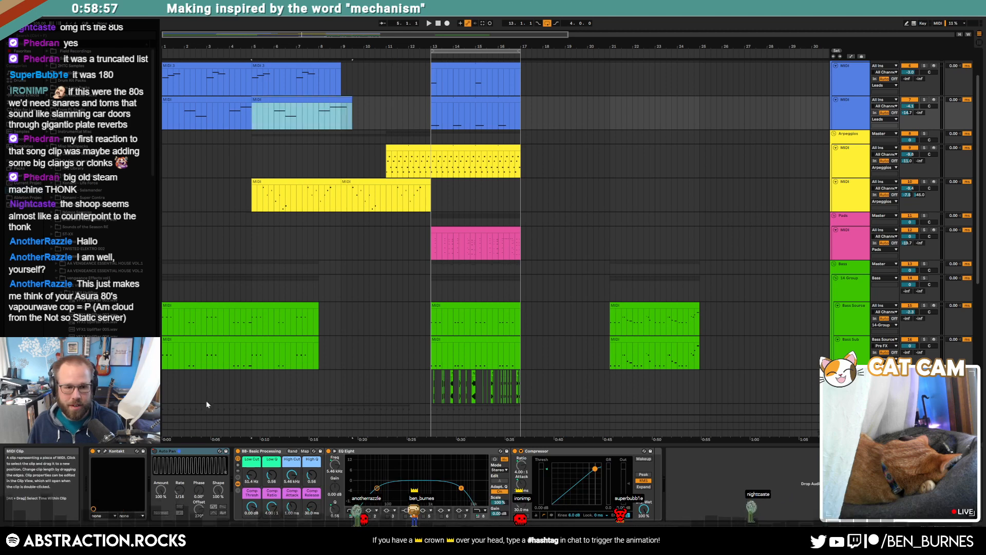
left_click(105, 452)
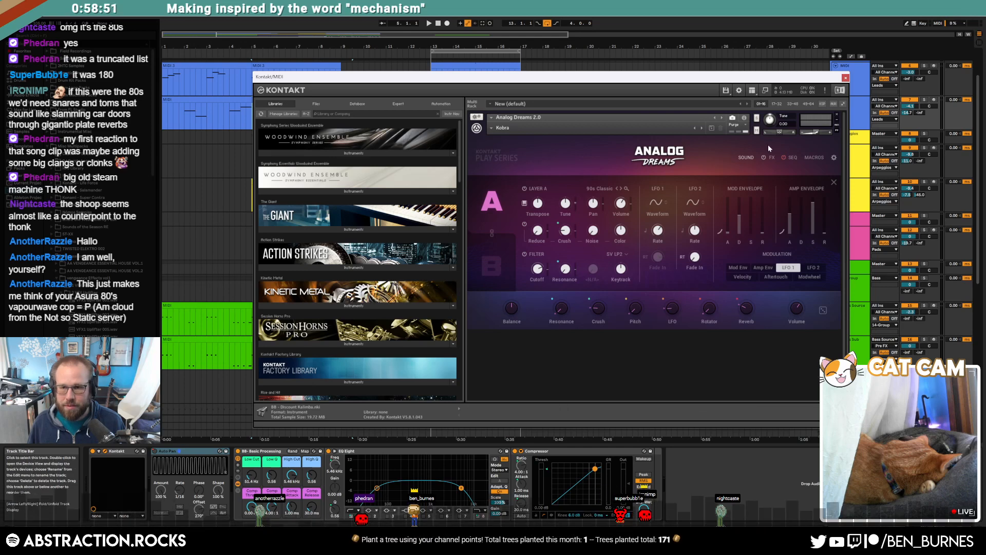
left_click(747, 160)
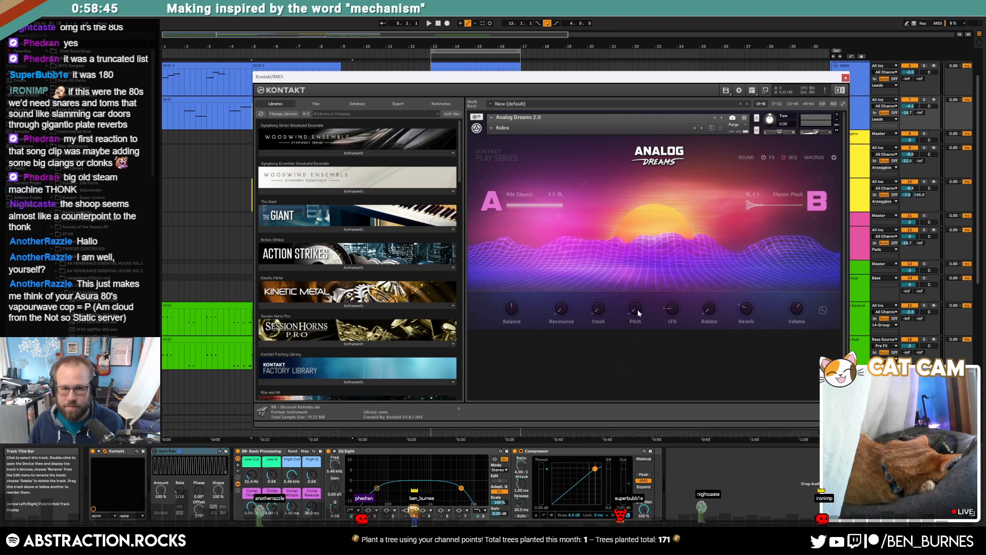
key("space")
left_click(934, 100)
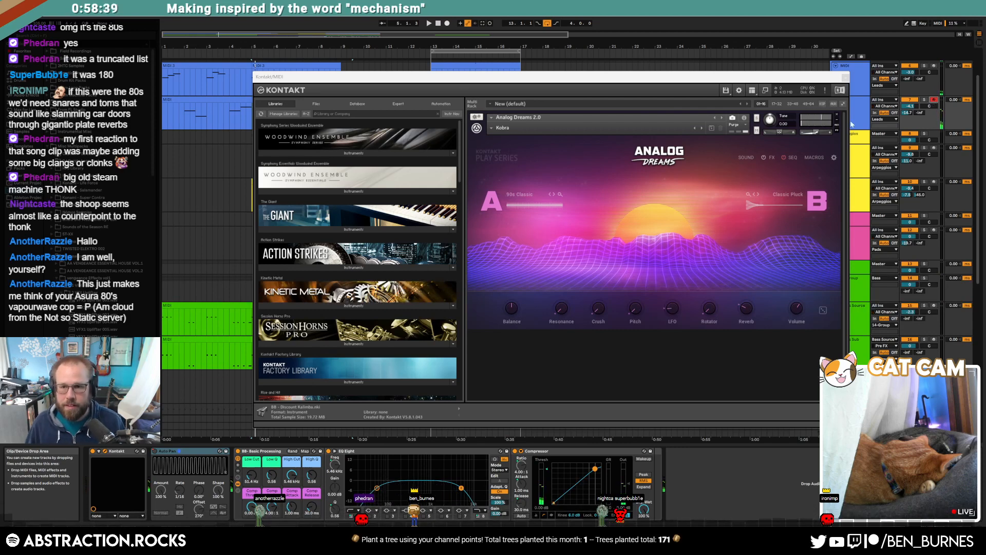
Inspect the sound settings of layers A and B in Analog Dreams and return to the main page.
left_click(676, 203)
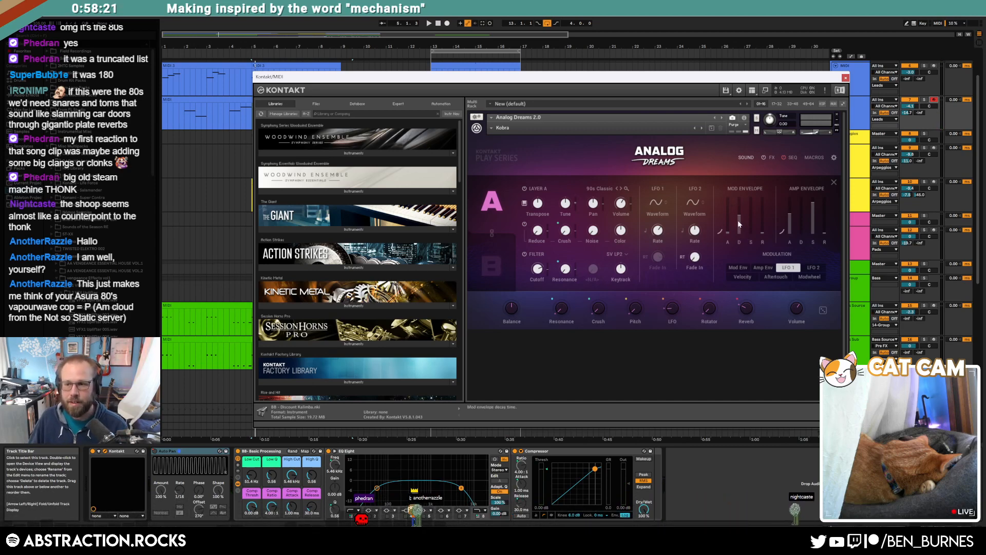
left_click(492, 266)
left_click(486, 211)
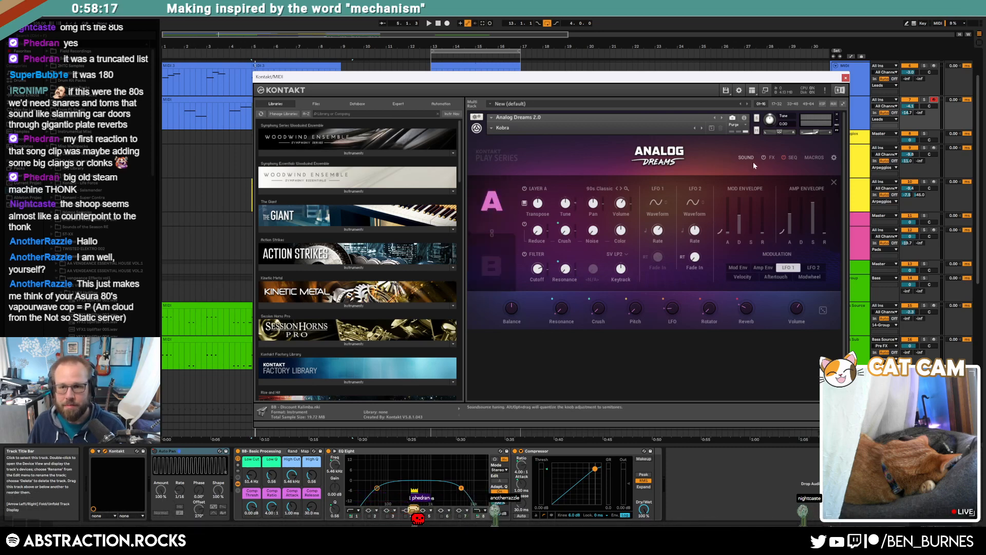
left_click(743, 158)
Audition layers A and B of the Kobra preset in isolation, with both layers switched back on at the end.
left_click(505, 203)
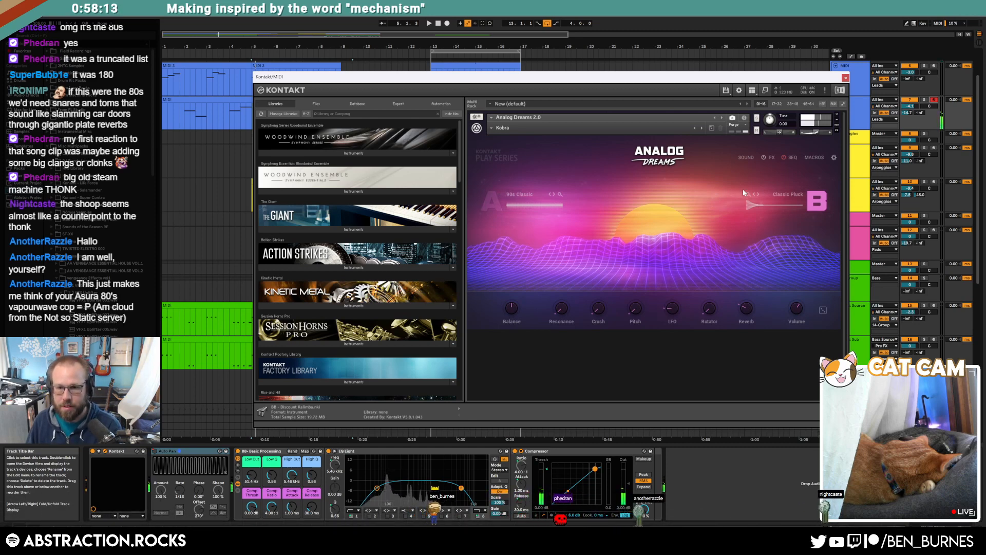
left_click(491, 203)
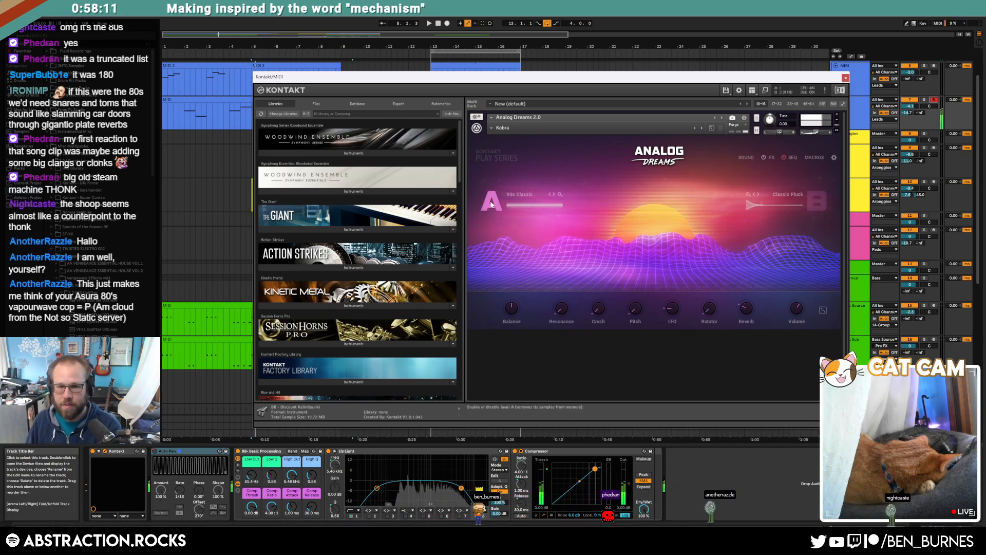
left_click(821, 196)
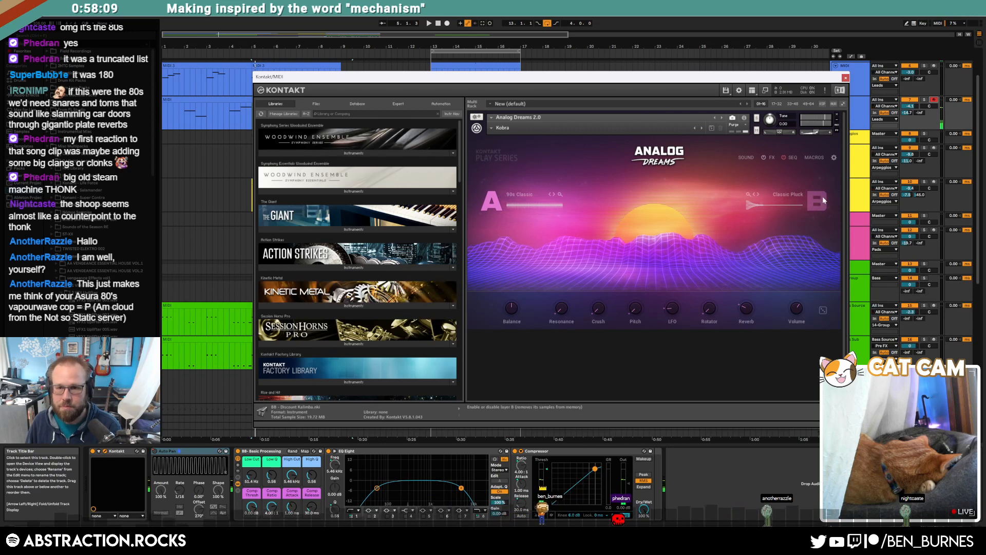
Inspect layer B's sound settings and the sequencer page in Analog Dreams.
left_click(747, 157)
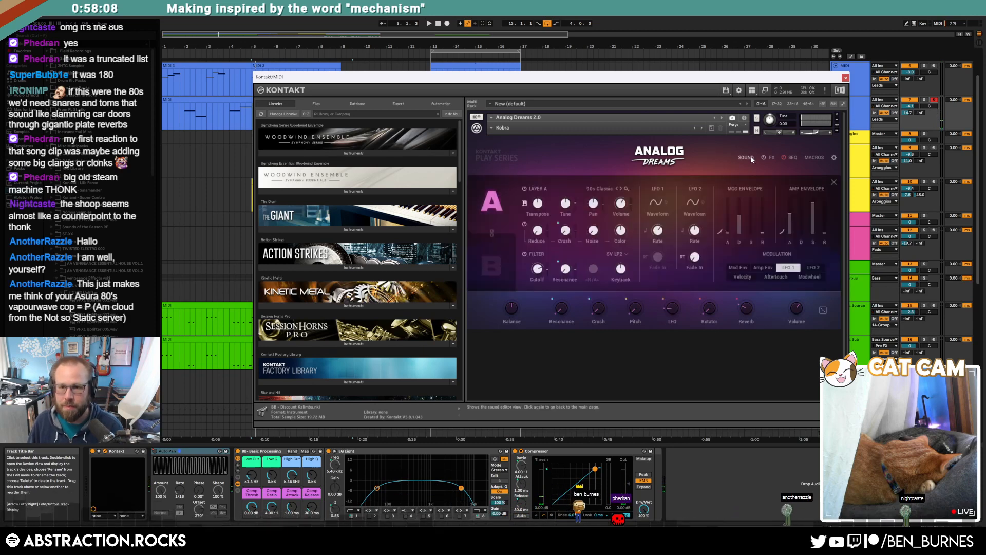
left_click(494, 266)
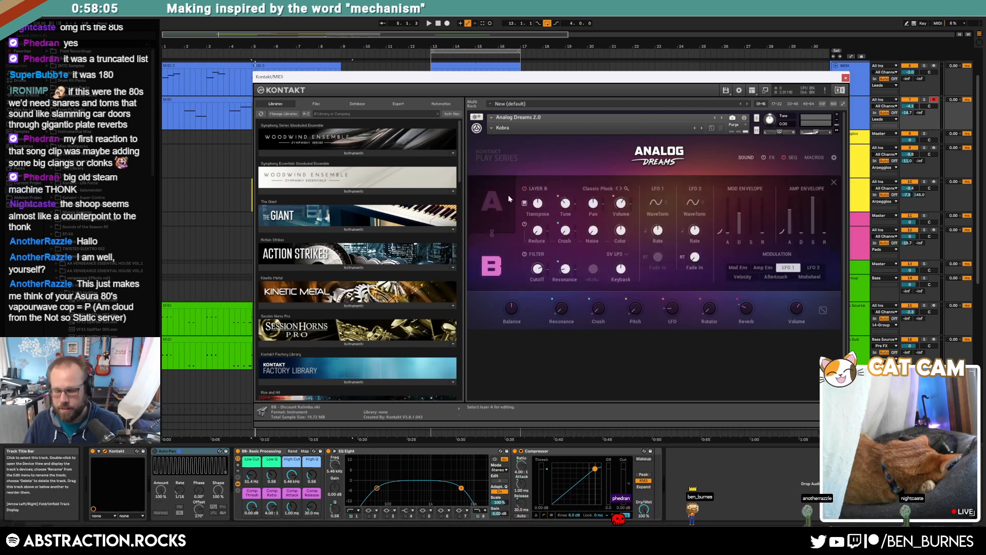
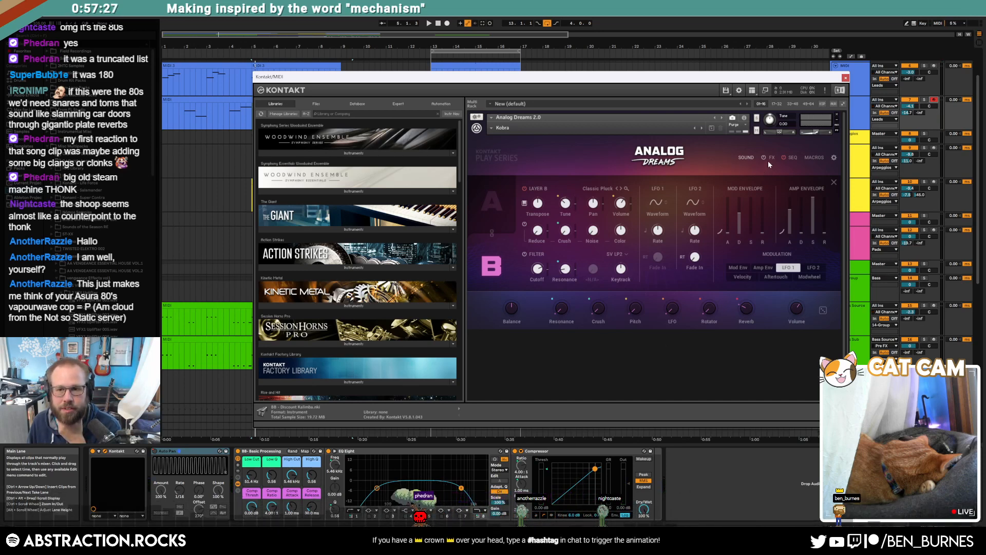
left_click(793, 158)
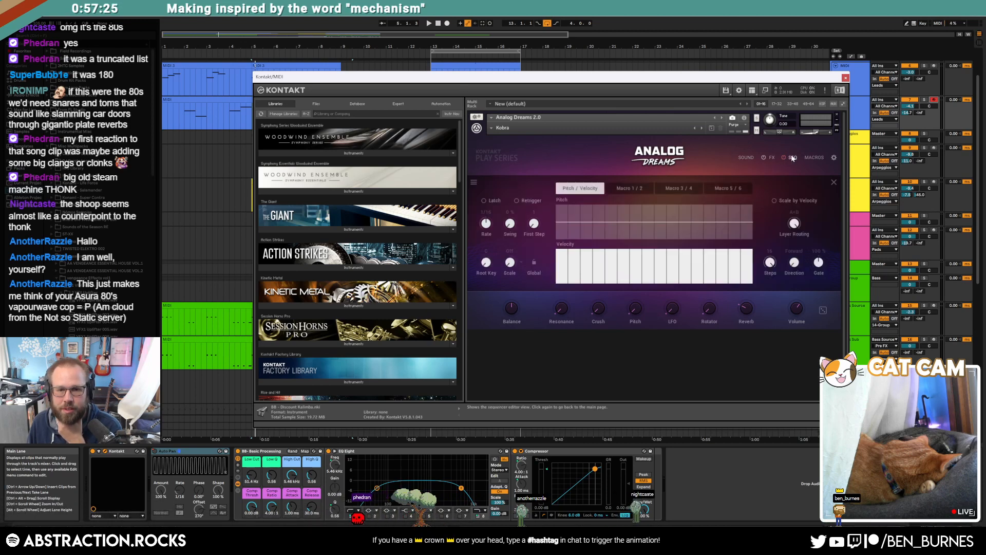
left_click(745, 158)
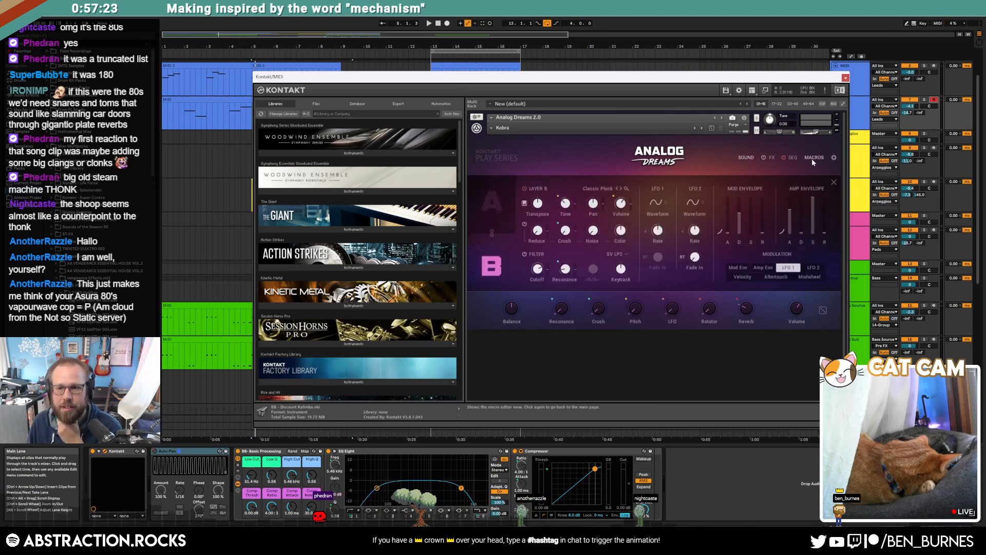
Adjust the range of the Pitch macro and the tuning of layer B in the Kobra preset.
left_click(813, 157)
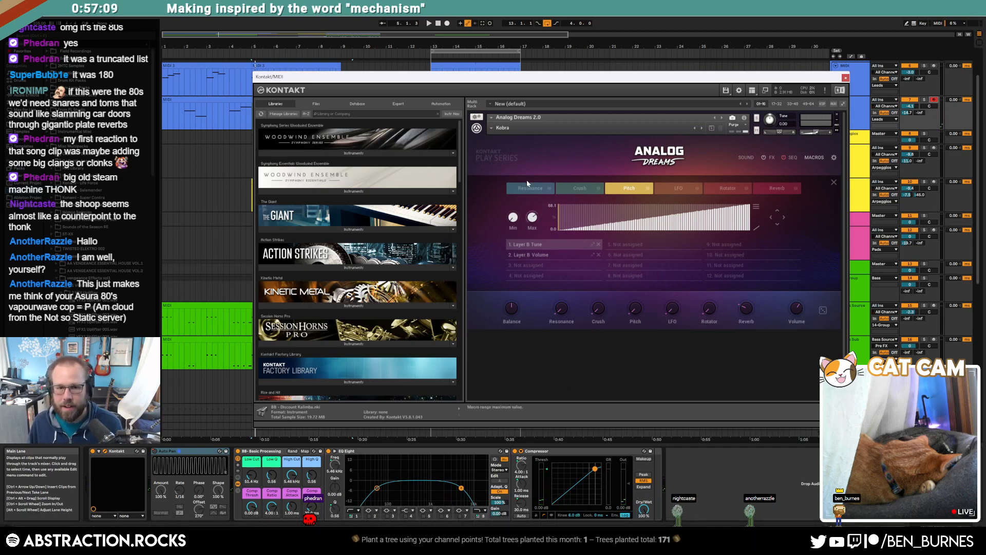
left_click_drag(527, 183, 509, 208)
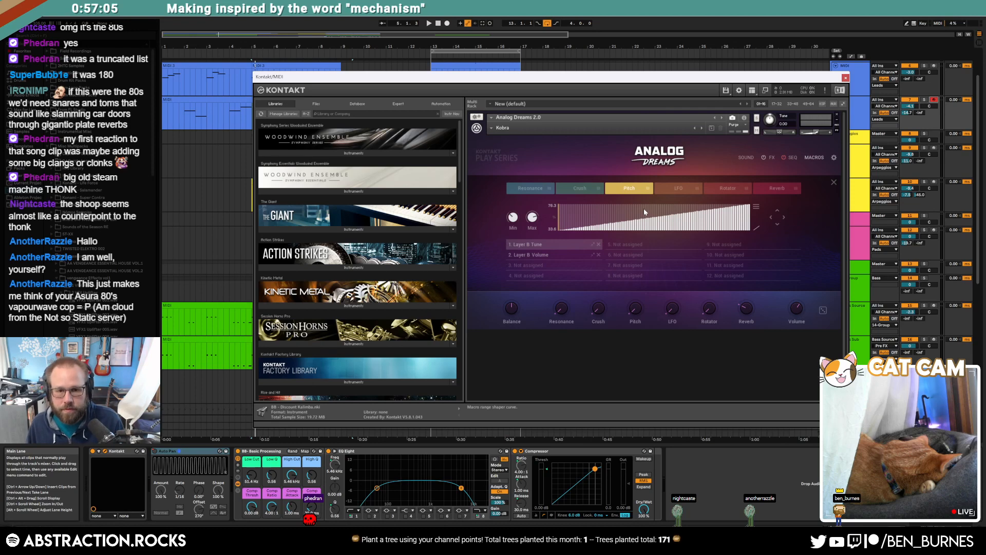
left_click(747, 158)
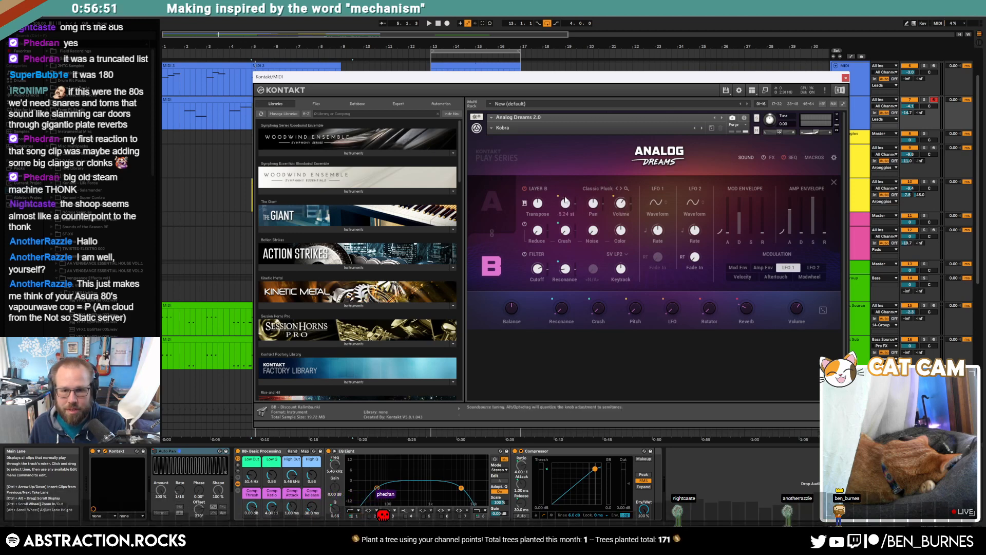
mouse_move(566, 205)
left_mouse_down()
mouse_move(578, 233)
mouse_move(568, 206)
left_mouse_up()
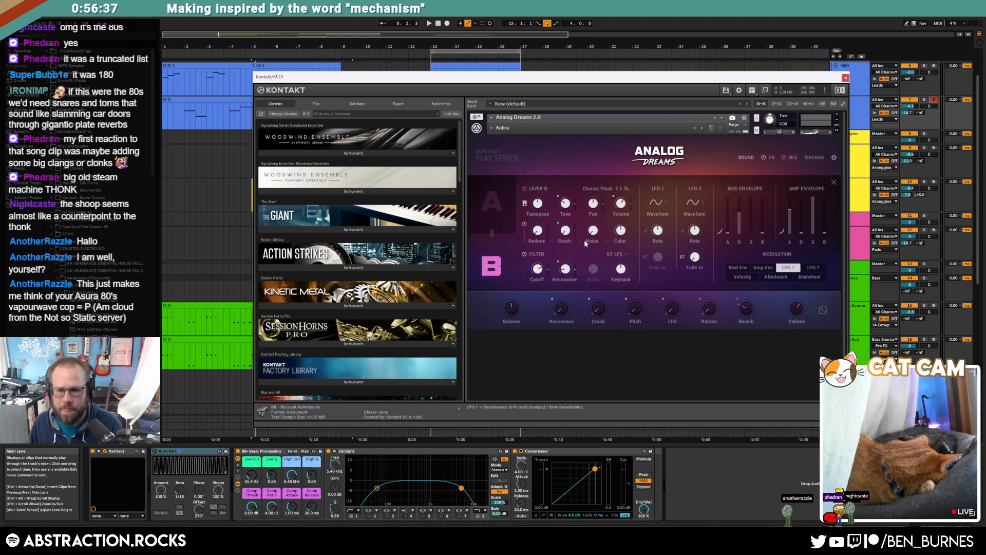
Show the amp envelope's modulation targets and adjust the mod envelope attack and decay of layer A.
left_click(763, 269)
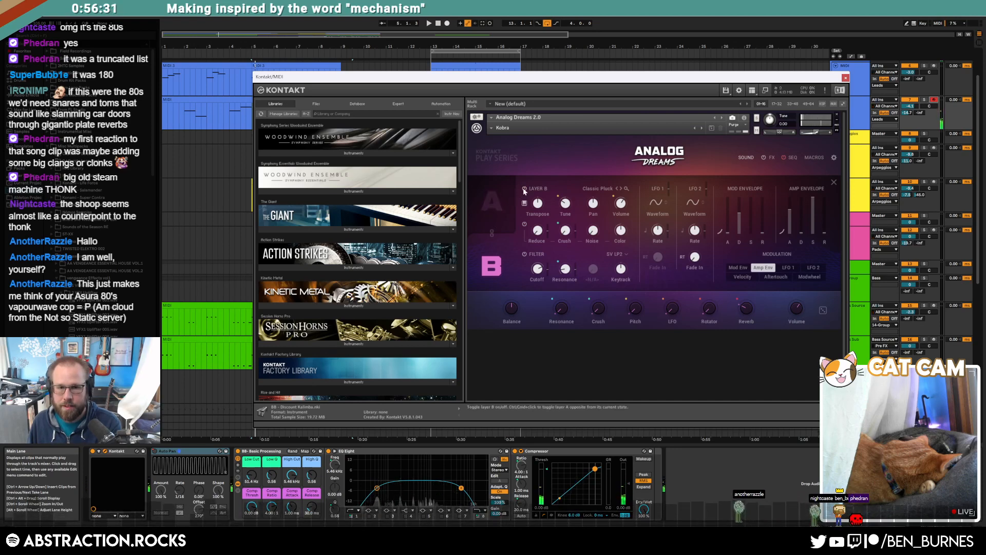
left_click(506, 196)
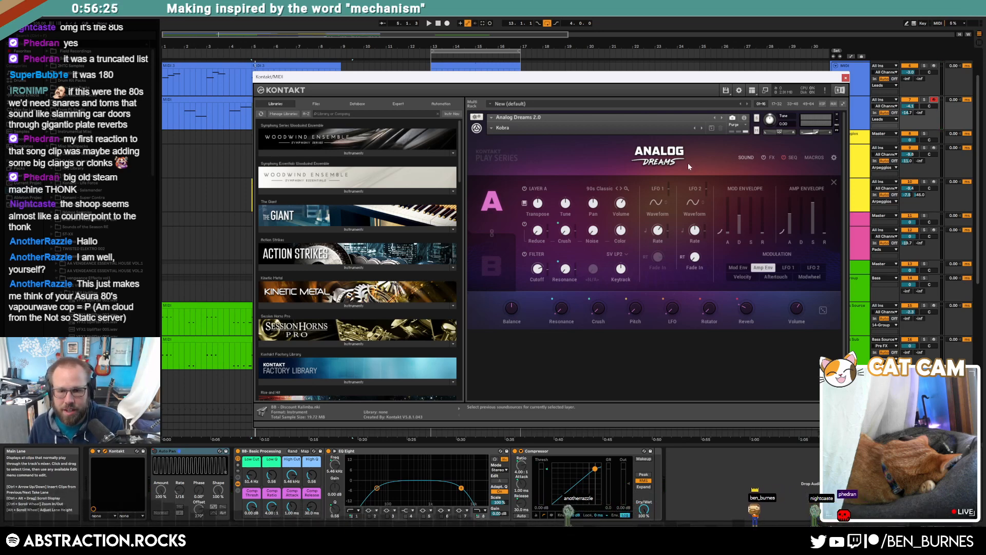
left_click(493, 265)
left_click(486, 204)
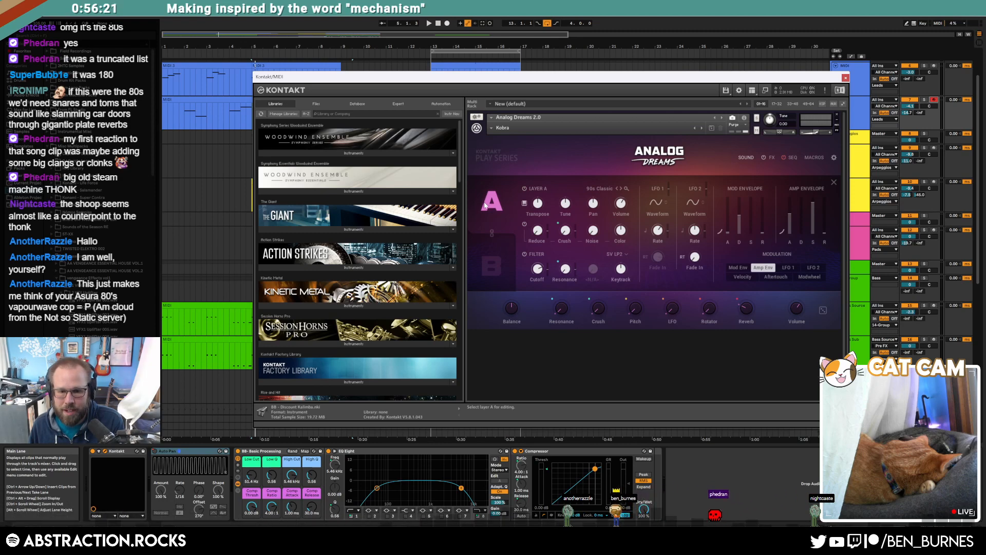
left_click_drag(726, 227, 725, 187)
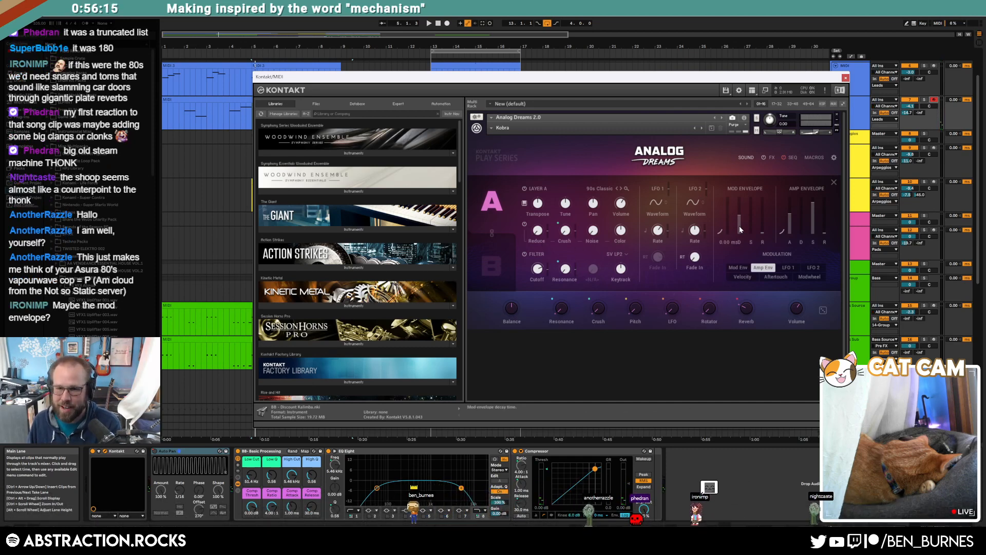
left_click_drag(738, 226, 736, 320)
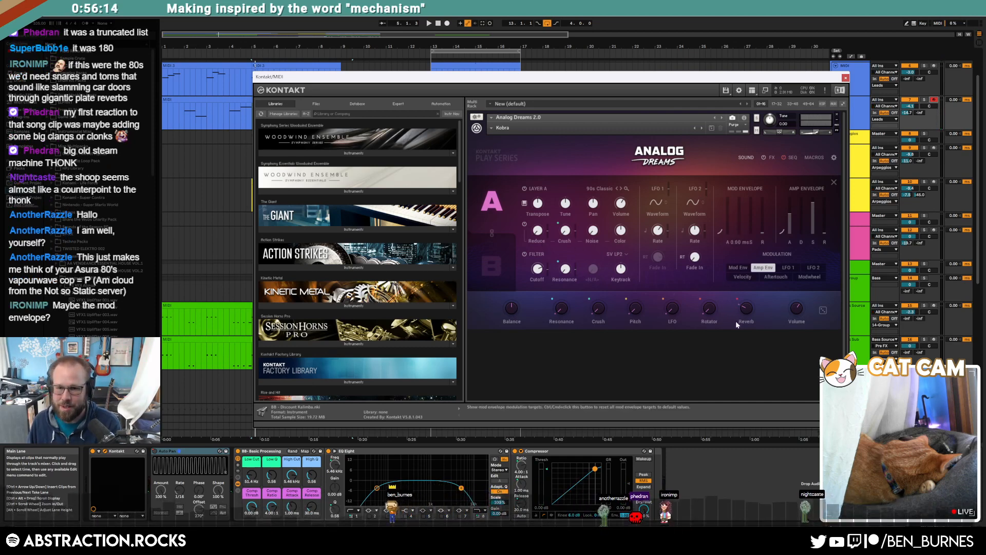
Stop playback, adjust layer B's mod envelope decay and return to the layer A settings.
left_click(499, 255)
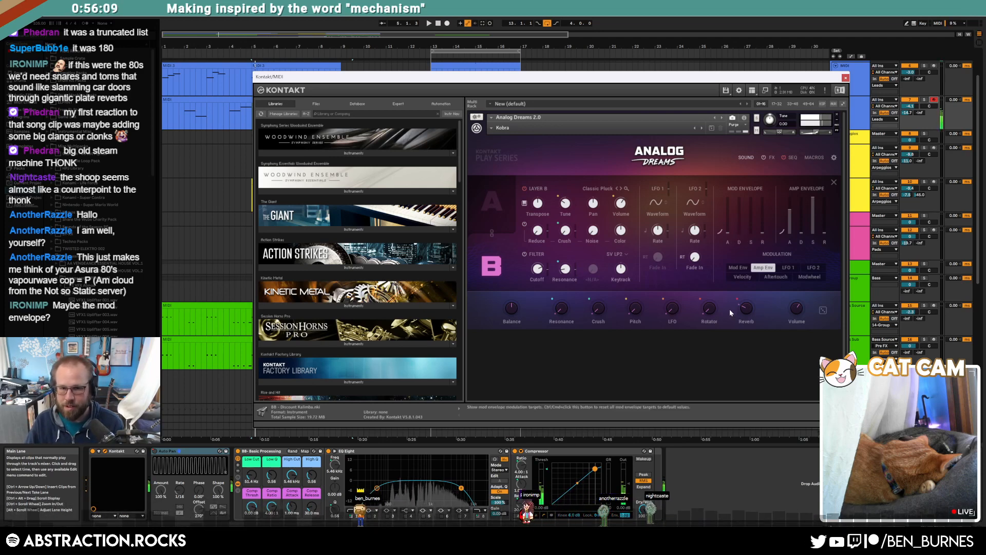
left_click(436, 25)
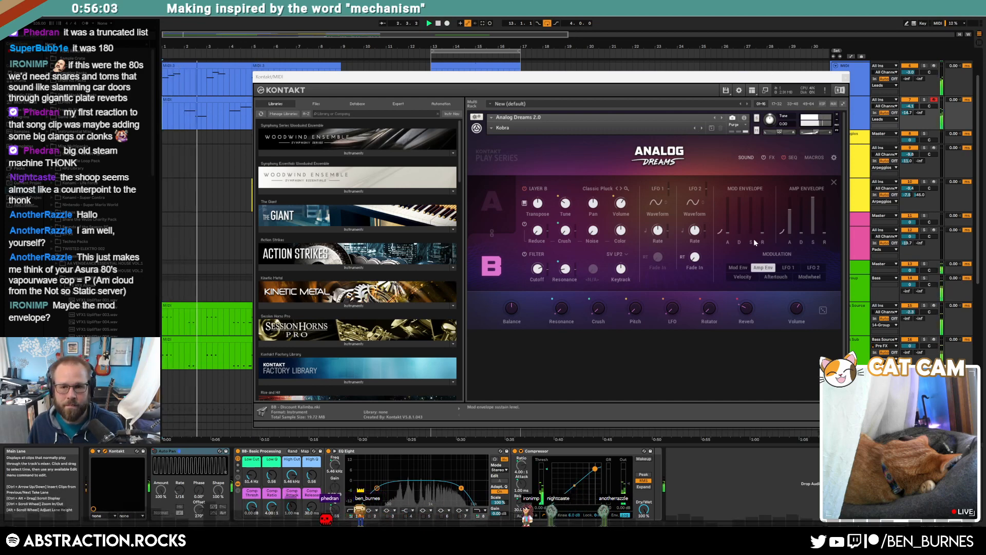
left_click_drag(741, 220, 745, 205)
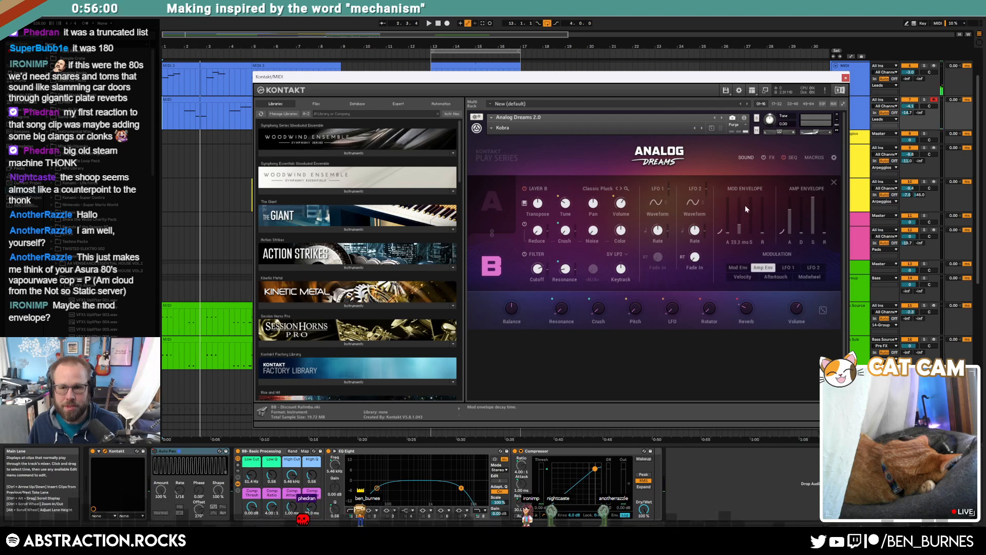
left_click(498, 202)
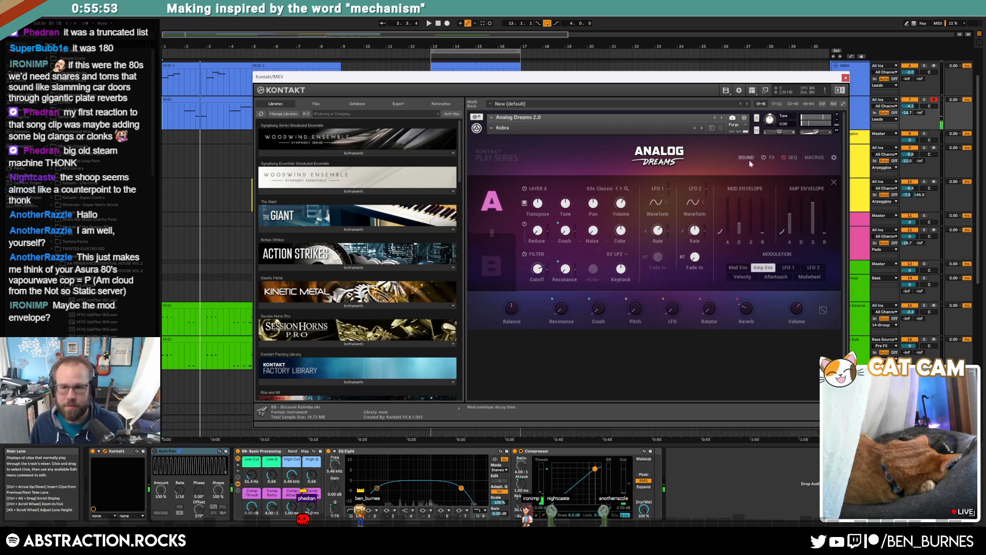
Return Analog Dreams to its main page and close the Kontakt window.
left_click(845, 78)
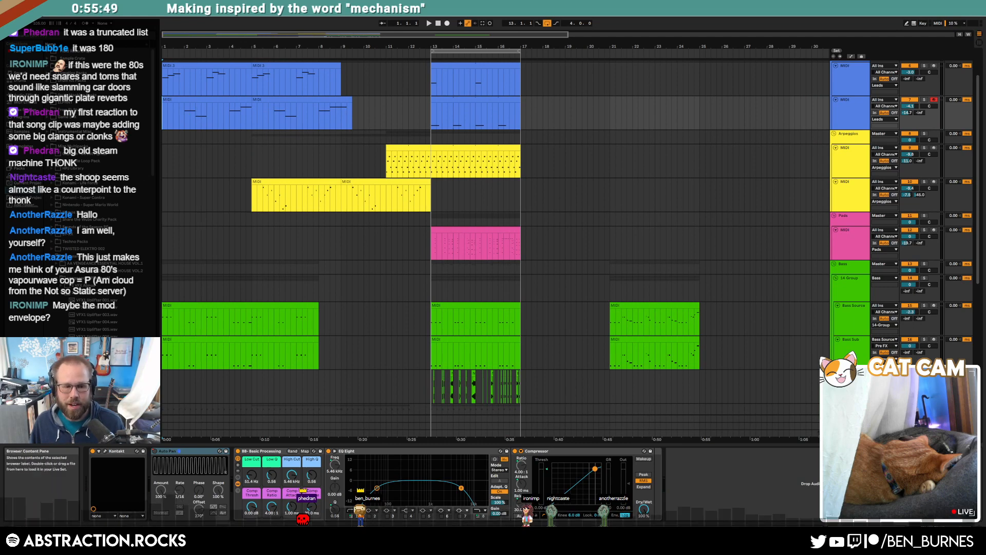
left_click(105, 451)
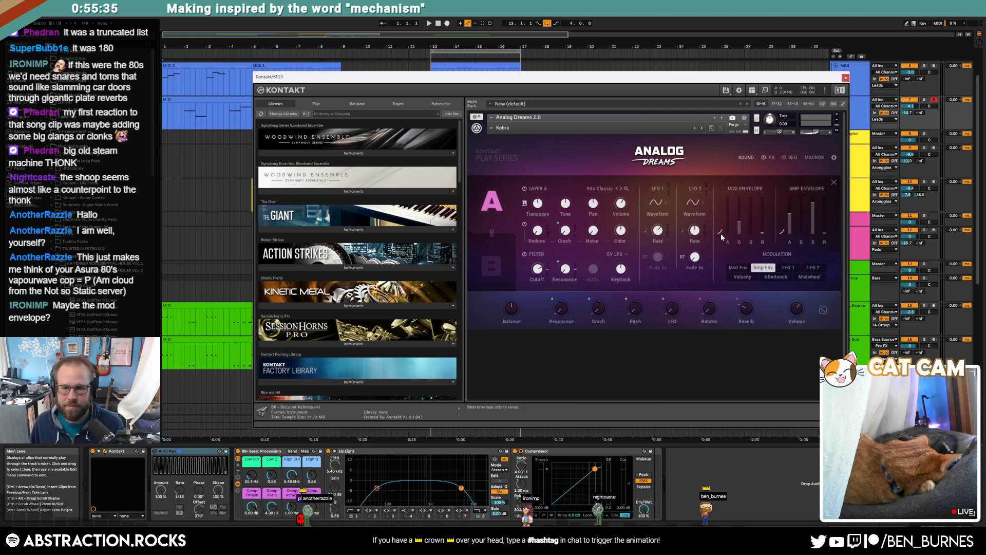
left_click(834, 183)
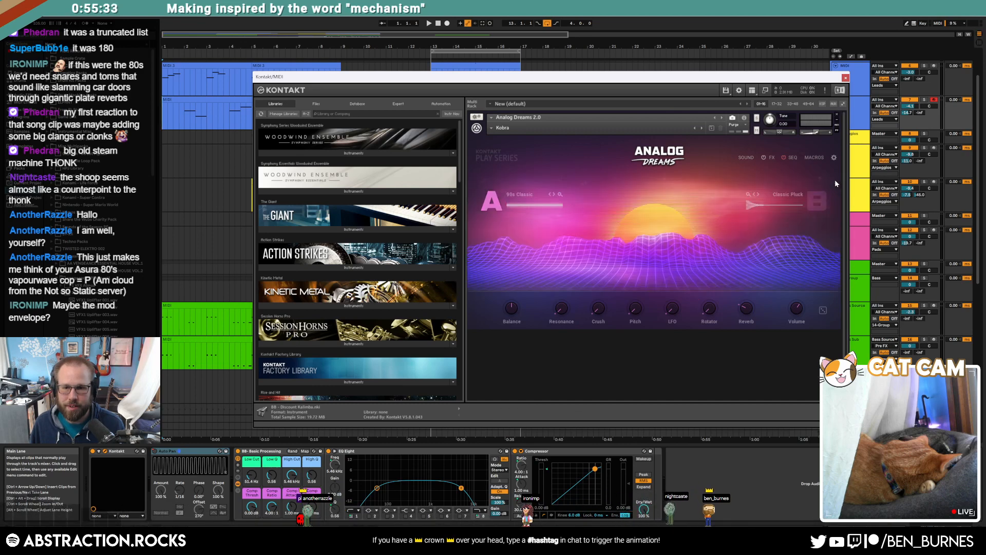
left_click(846, 78)
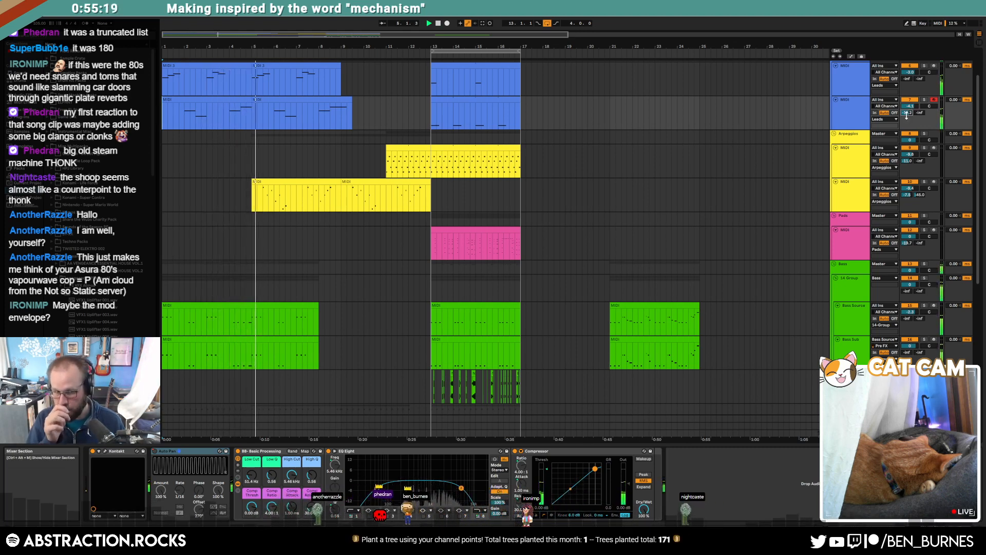
Examine the notes of the lower Leads clip and the lower Arpeggios clip during playback.
key("shift+Tab")
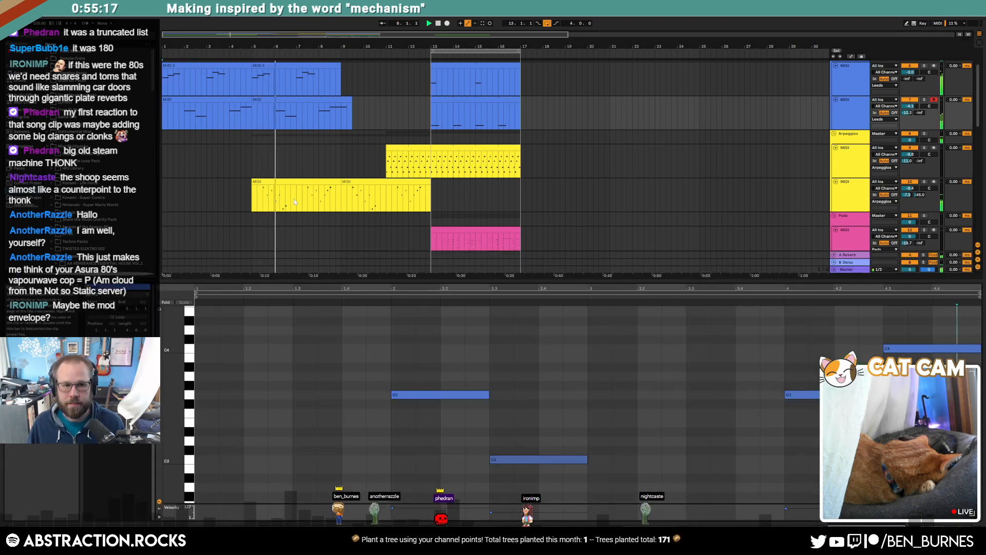
key("shift+Tab")
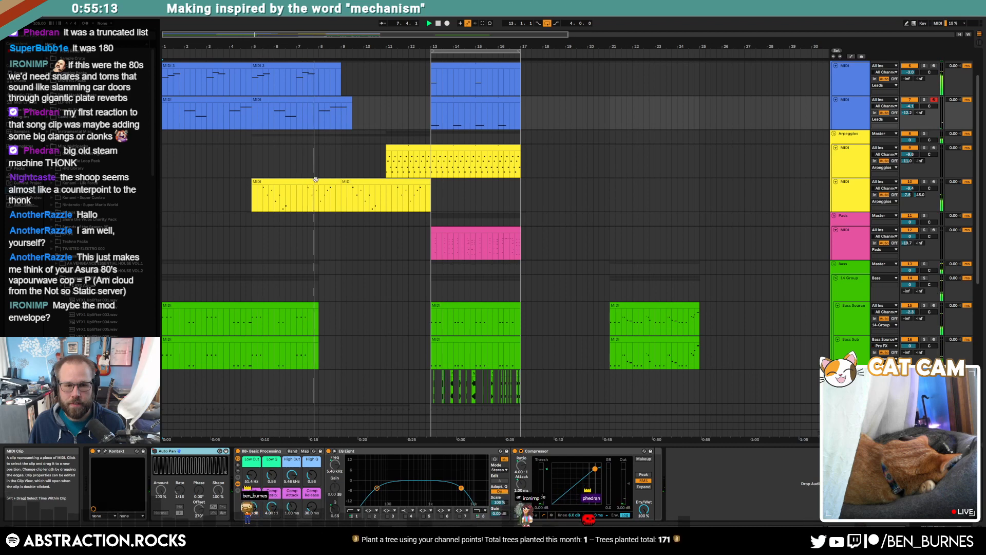
double_click(318, 181)
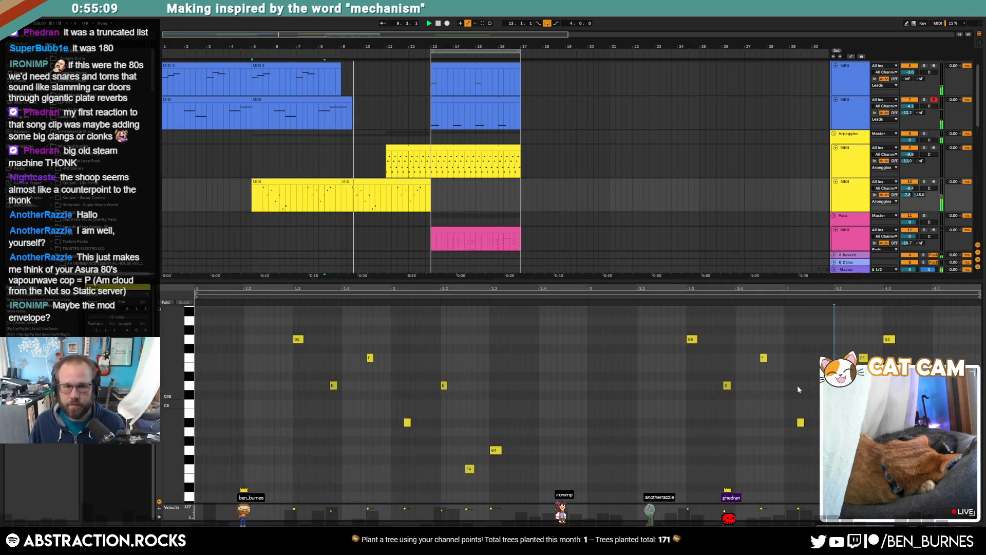
key("shift+Tab")
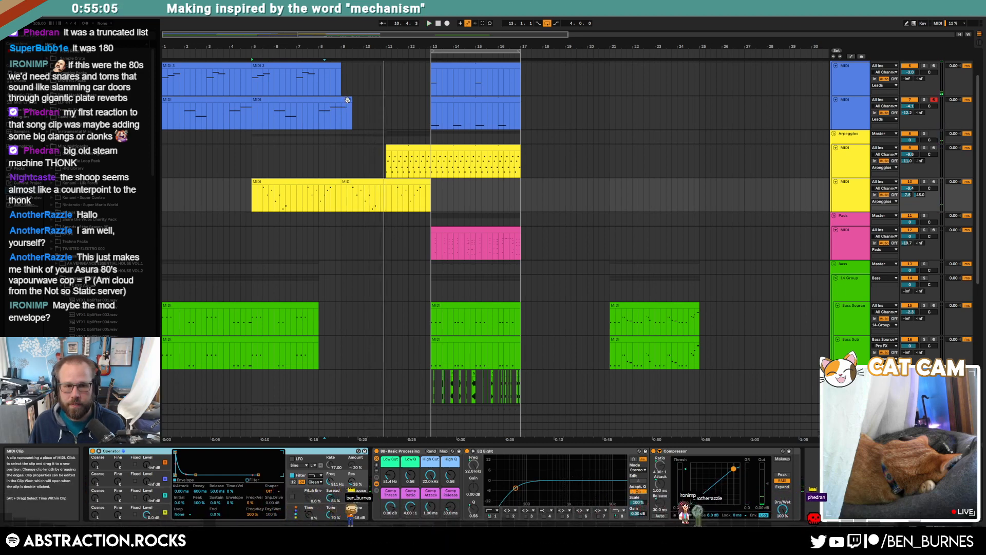
Duplicate the time range from bar 9 to bar 11 and delete the lower Arpeggios notes in the original range.
left_click_drag(341, 166, 385, 203)
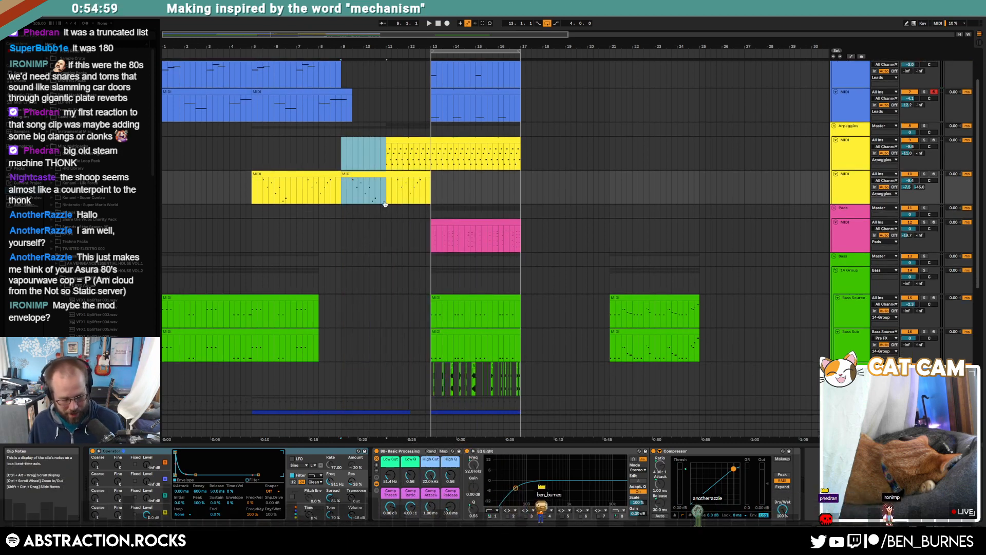
key("ctrl+shift+d")
left_click(371, 177)
key("Delete")
Delete the short leftover clip at bar 11 on the lower Leads track.
left_click(391, 92)
key("Delete")
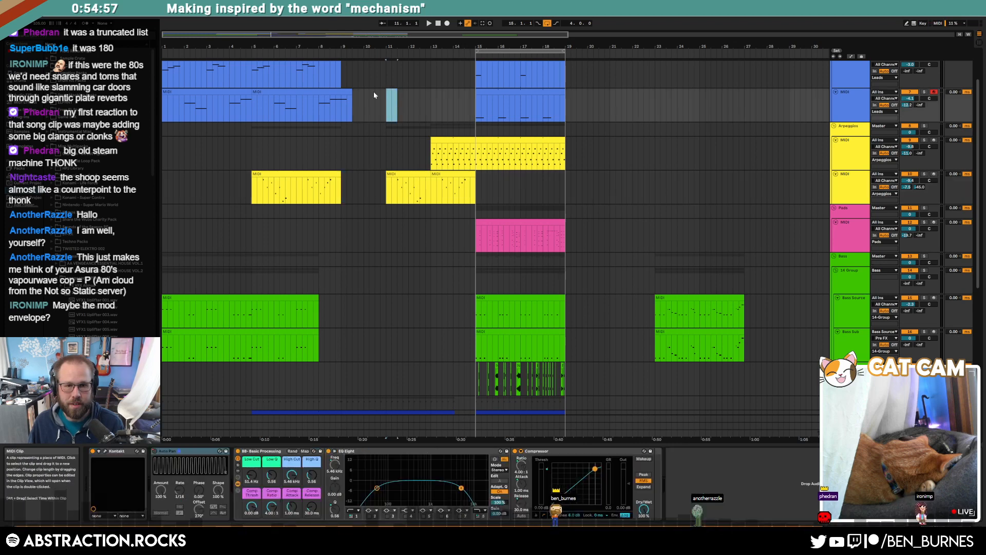
scroll(364, 275, "down", 1)
scroll(365, 275, "down", 1)
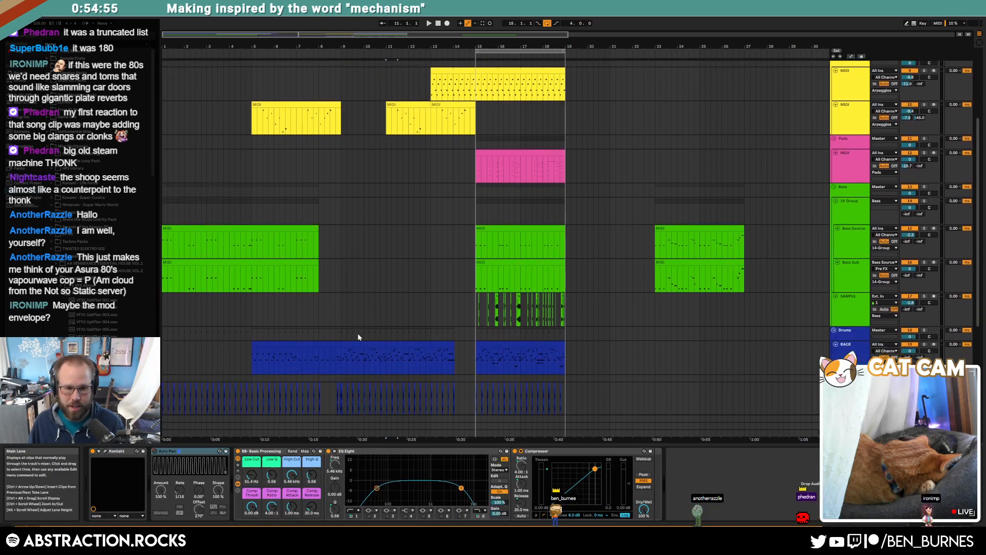
scroll(367, 329, "up", 3)
Extend the lower Leads clip that starts at bar 5 to bar 11 and lengthen its final C4 note.
left_click(359, 153)
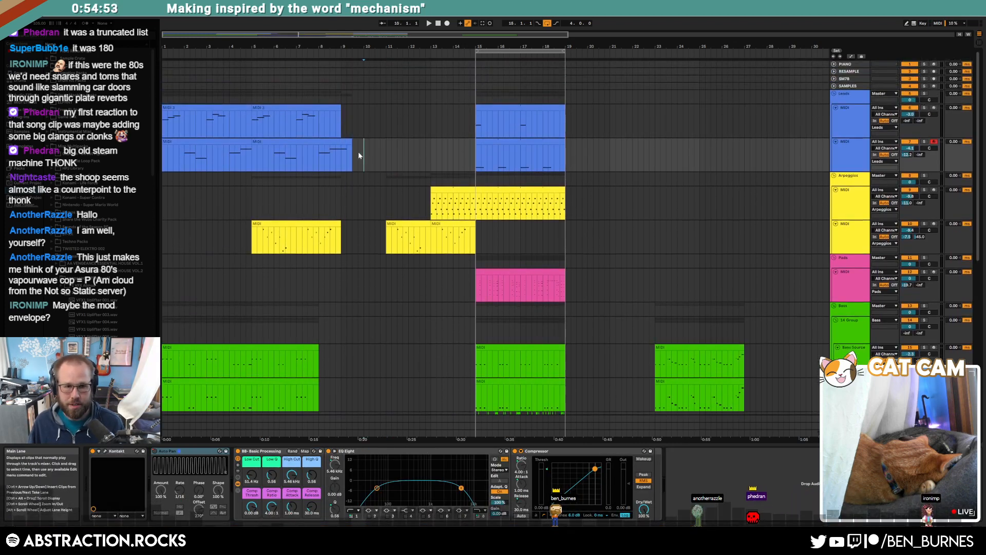
left_click_drag(352, 142, 386, 143)
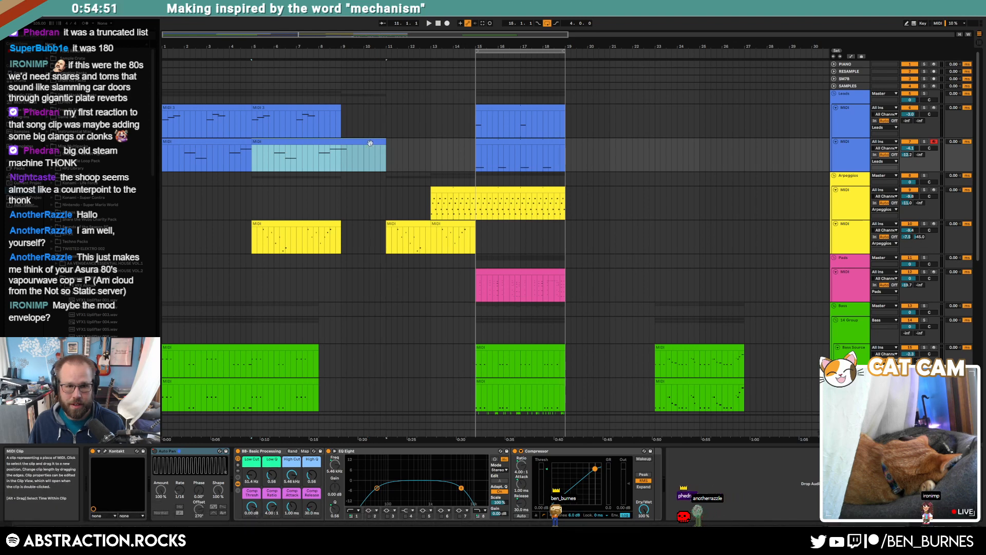
double_click(370, 143)
left_click(691, 362)
left_click_drag(751, 350, 850, 350)
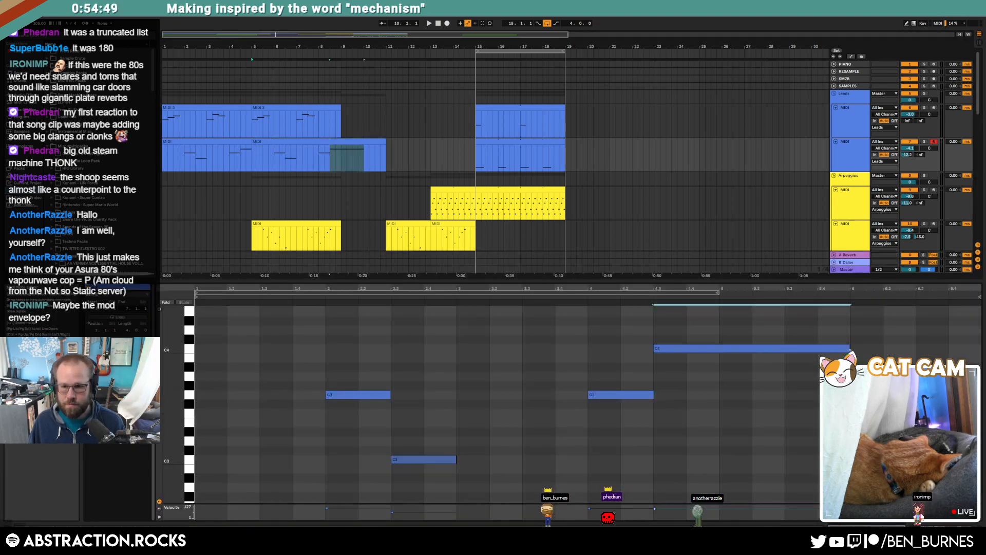
key("shift+Tab")
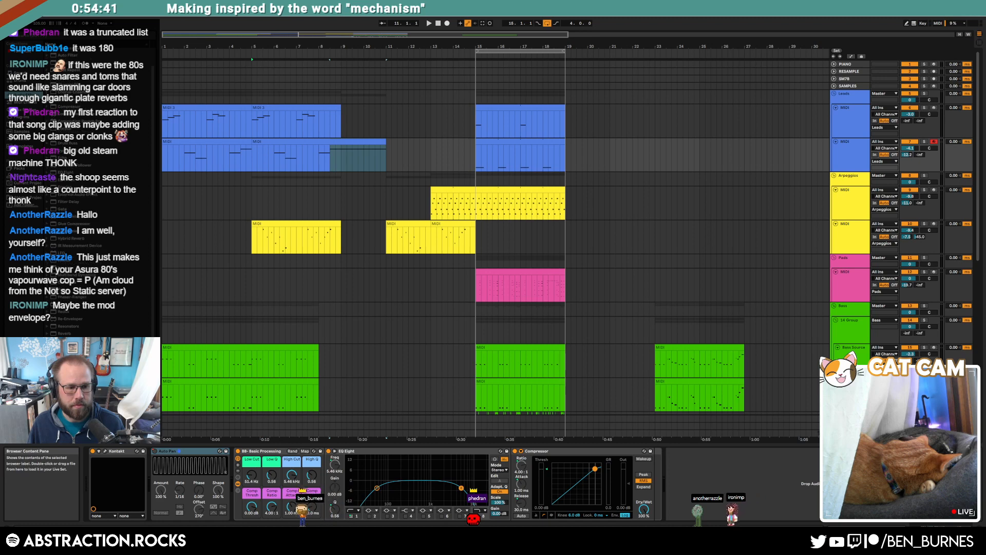
Add a Utility to the lower Leads track and automate its gain to fade the held note to silence at bar 11.
left_click_drag(66, 384, 258, 481)
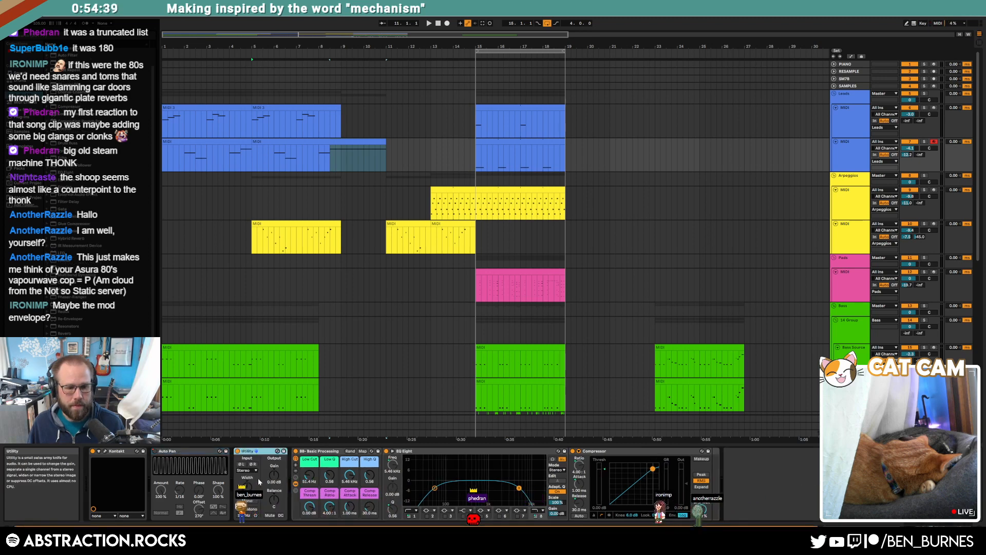
key("a")
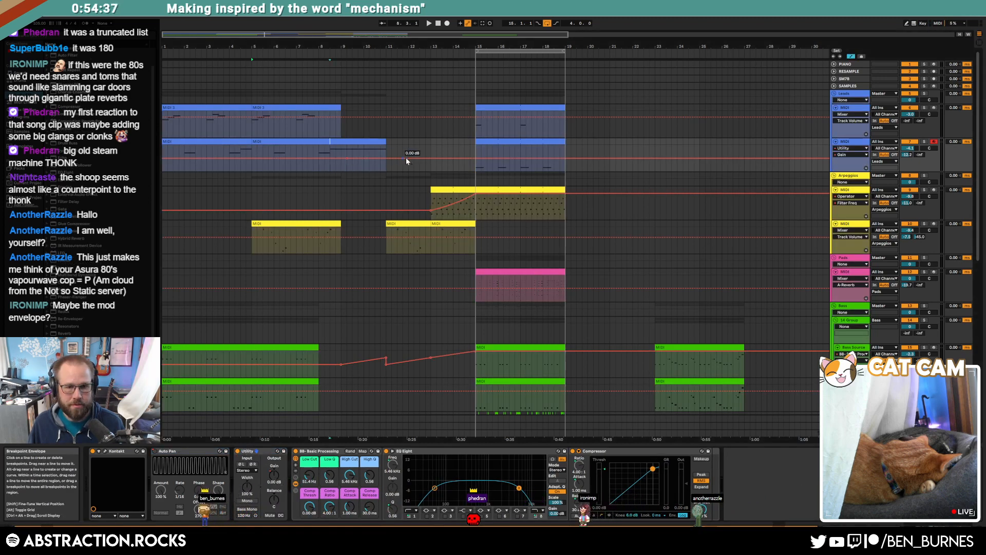
left_click(407, 158)
left_click_drag(387, 157, 387, 170)
left_click(391, 160)
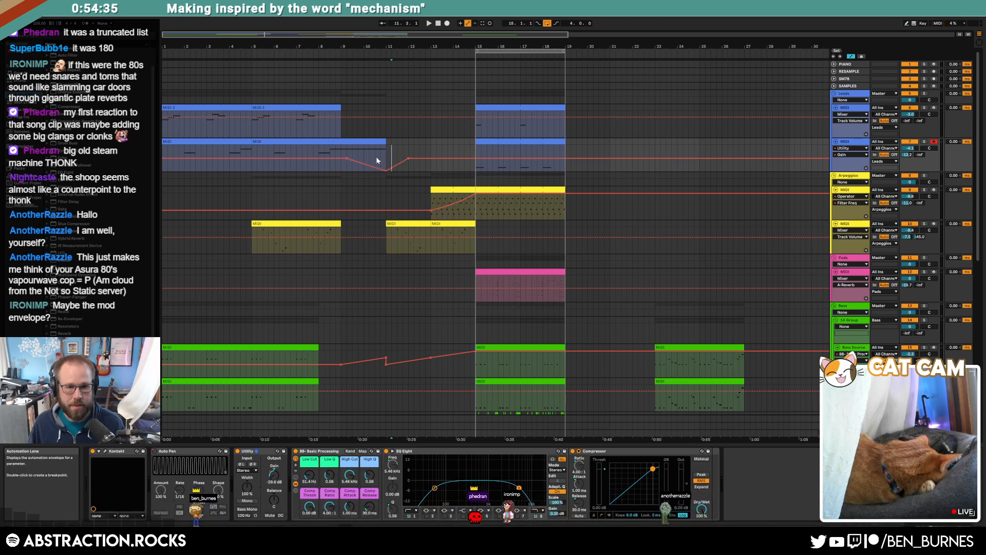
key("a")
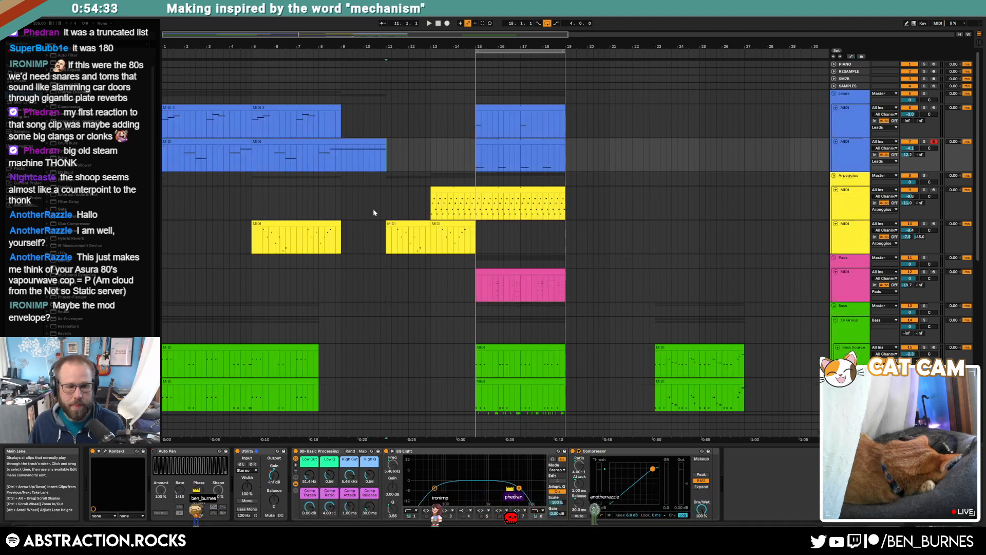
Copy the first bar of the Bass Source clip to bar 9 and repeat it until bar 15.
scroll(374, 212, "down", 3)
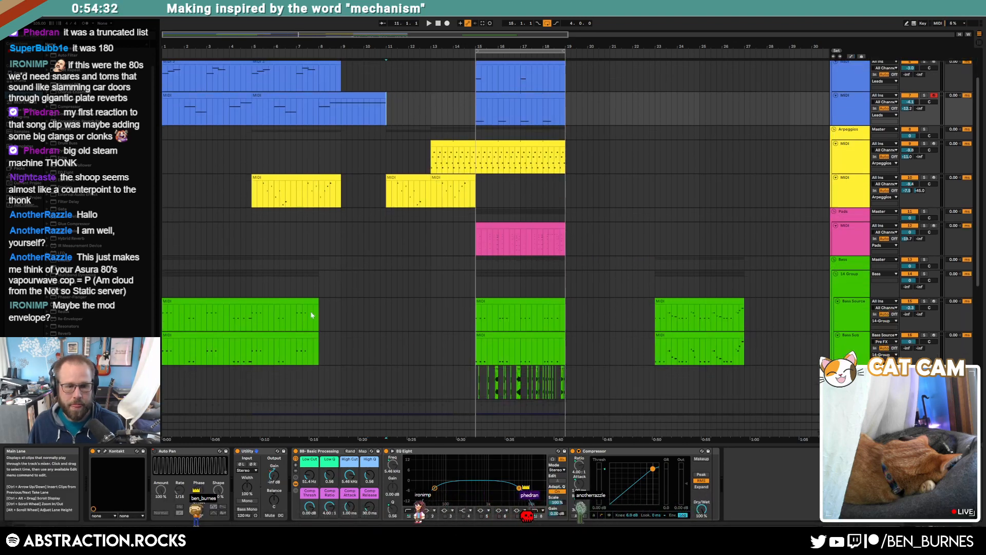
left_click(184, 323)
left_click(336, 313)
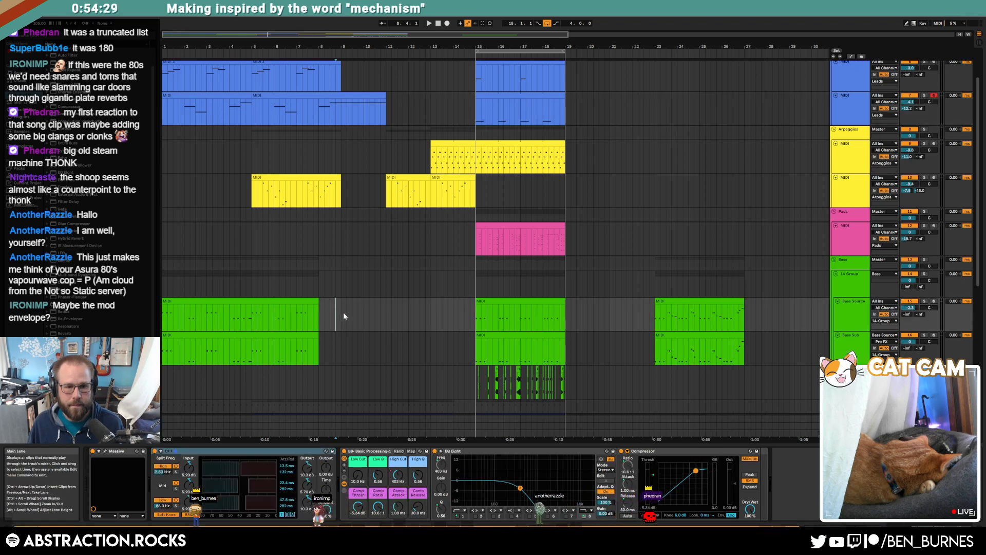
key("ctrl+v")
key("ctrl+d")
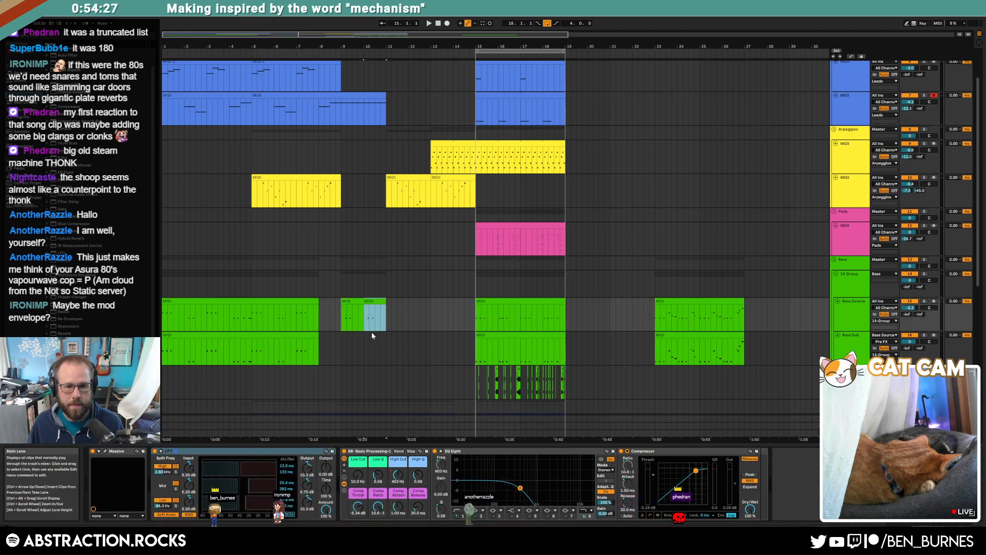
key("ctrl+d")
key("ctrl+d")
key("ctrl+d")
key("ctrl+d")
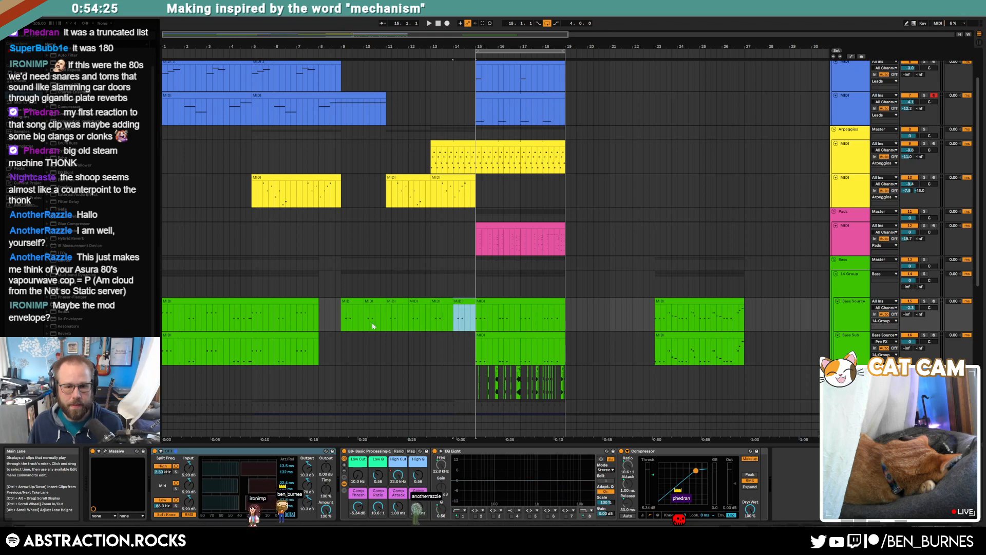
Copy the one-bar Bass Source clips from bars 9 to 15 onto the Bass Sub track at bar 9.
left_click(352, 301)
left_click(463, 302, "shift")
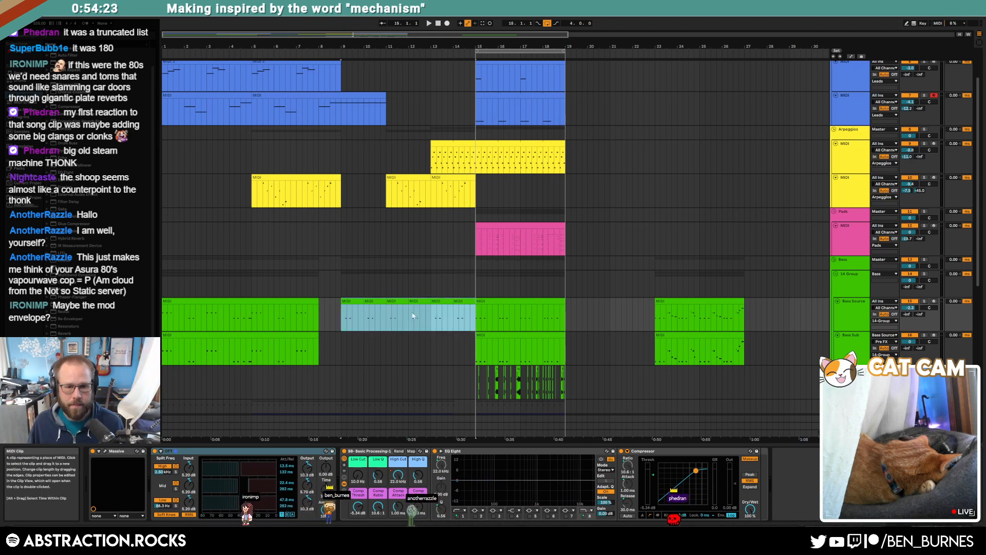
key("ctrl+c")
left_click(343, 337)
key("ctrl+v")
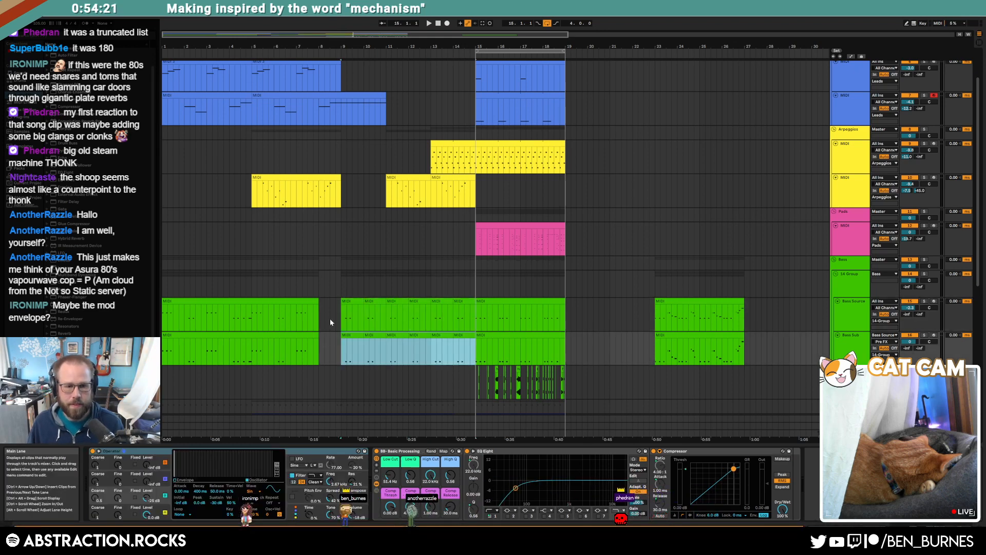
Play the new bass passage and copy a C1 note near the end of the Bass Source clip at bar 10.
left_click(310, 319)
key("space")
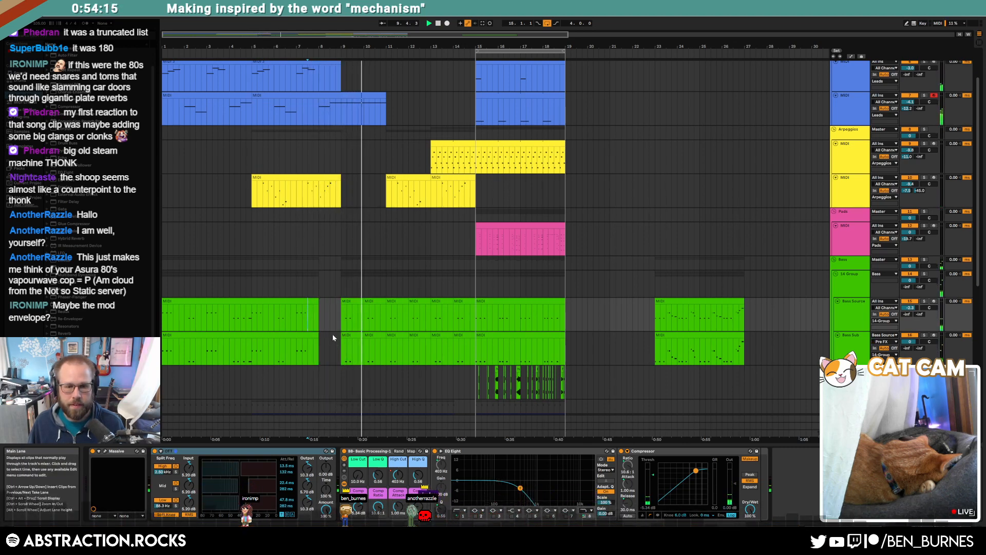
key("space")
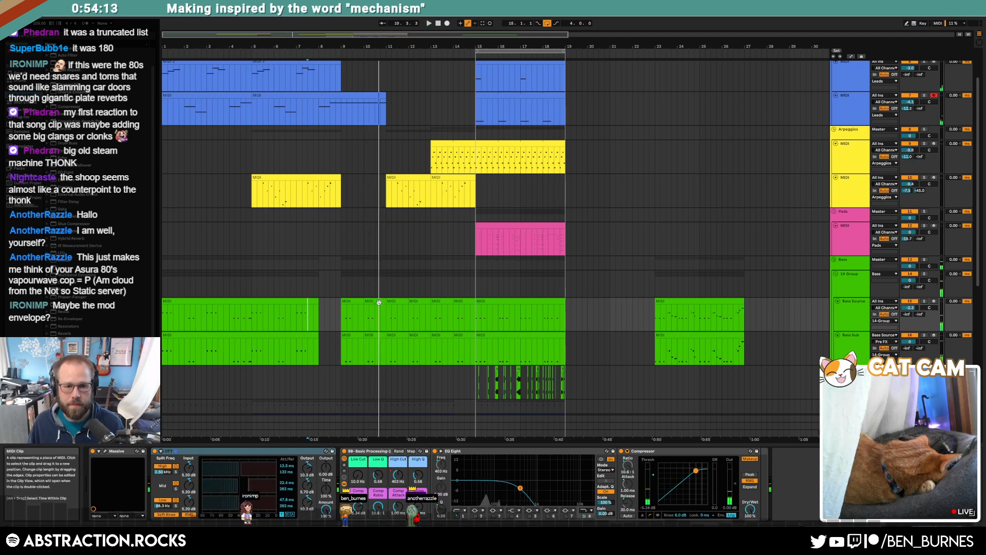
double_click(371, 303)
left_click(587, 398)
left_click(513, 438)
left_click_drag(514, 440, 833, 440)
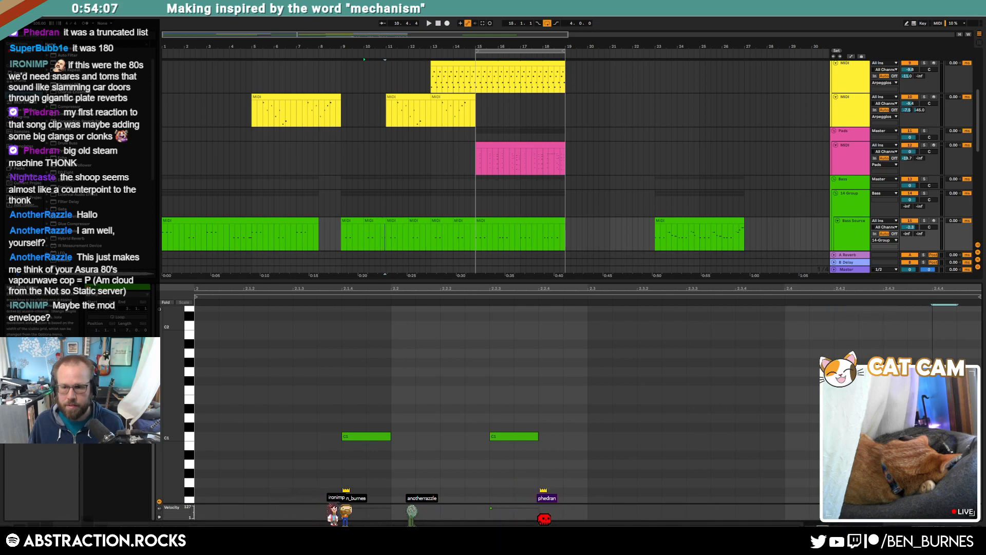
key("shift+Tab")
Copy the edited bar 10 clip to Bass Sub and duplicate bars 9 to 11 of both bass tracks up to bar 15.
left_click(377, 253)
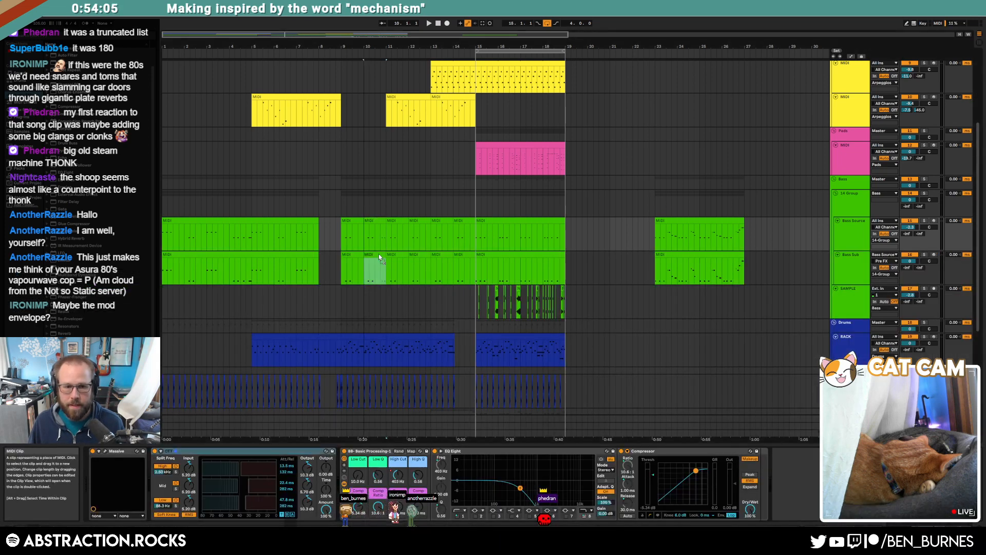
left_click(348, 220, "shift")
key("ctrl+d")
key("ctrl+d")
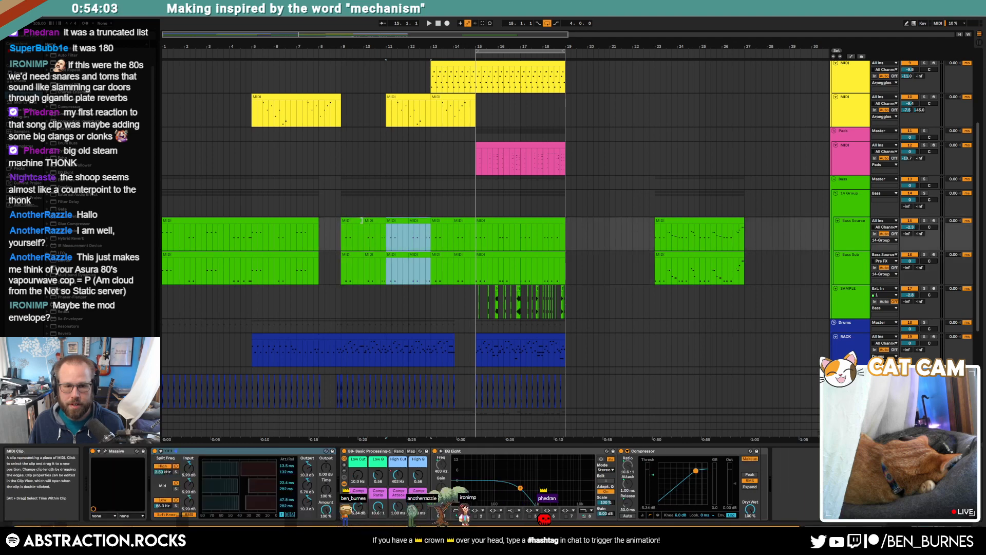
Play the arrangement from bar 9 to review the bass build-up into the main part.
left_click(344, 230)
key("space")
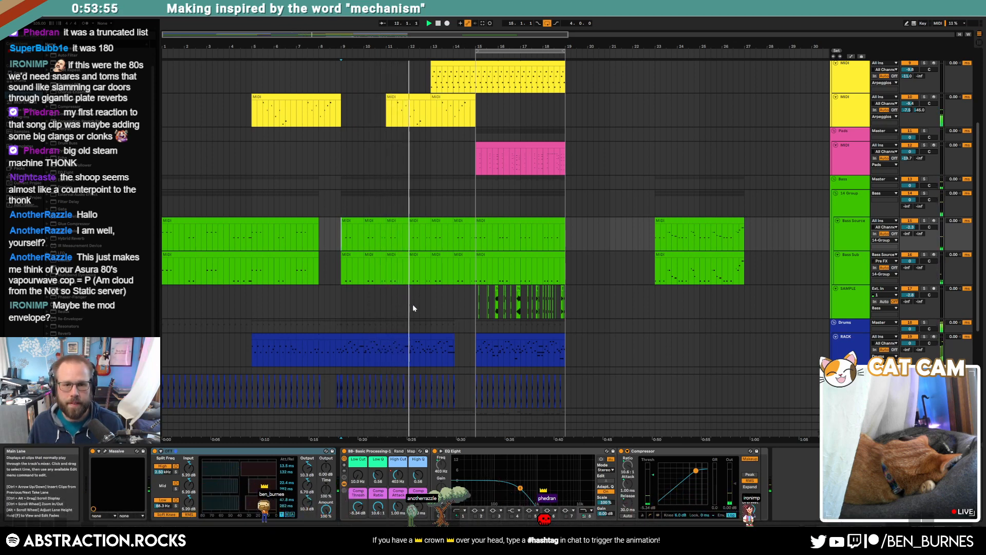
scroll(457, 315, "up", 3)
scroll(463, 316, "up", 2)
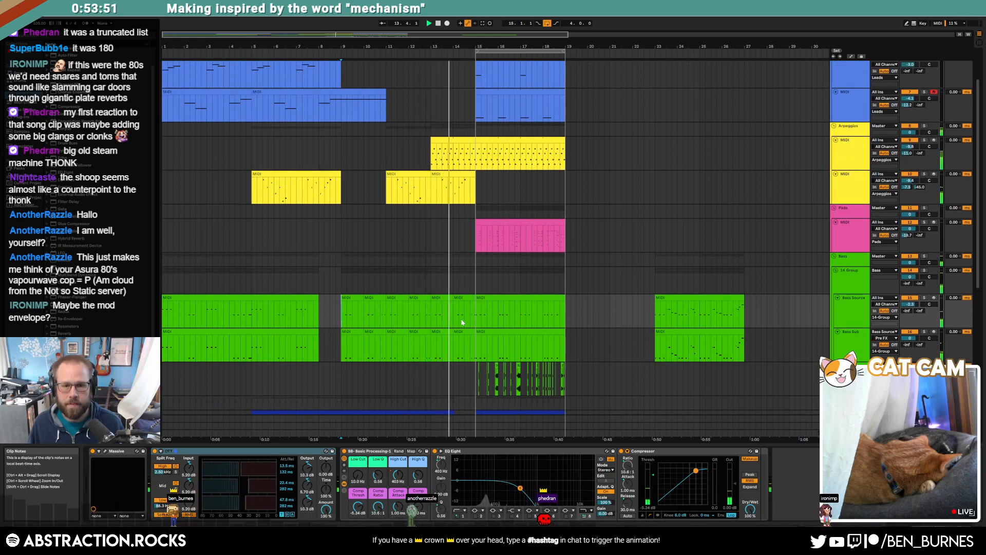
scroll(461, 322, "down", 2)
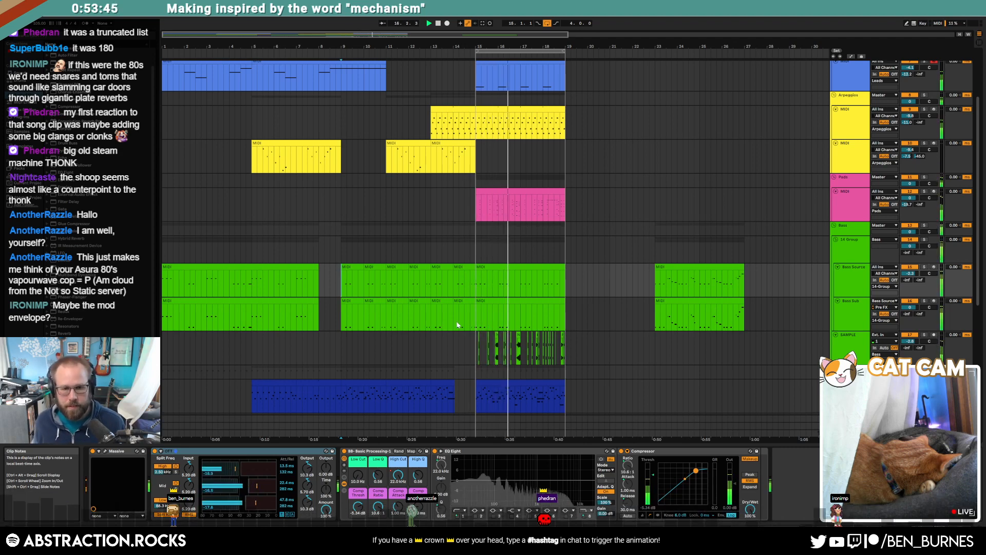
Delete the percussive sample clips running from just before bar 15 to bar 19 on the lowest Ambiences track.
scroll(463, 296, "down", 6)
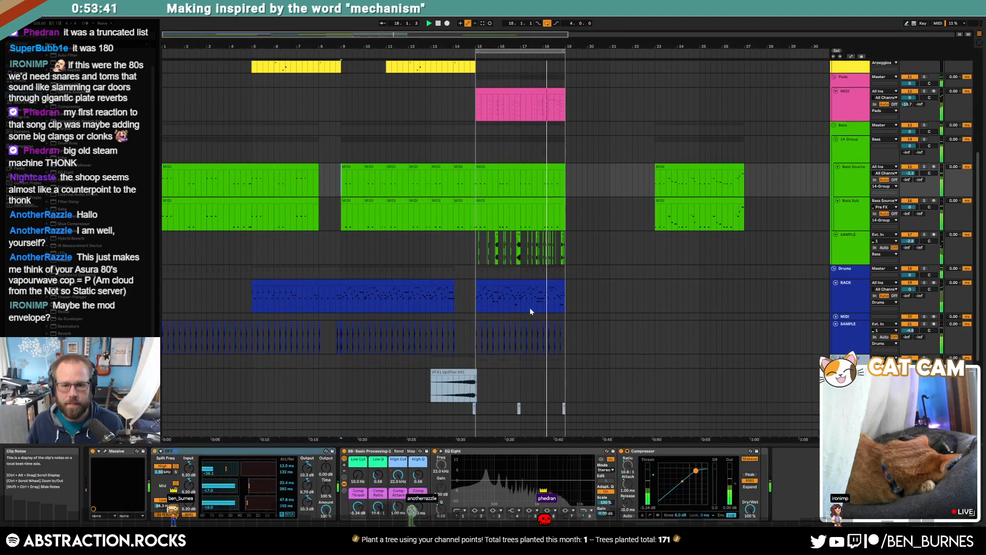
scroll(529, 308, "down", 2)
left_click_drag(564, 396, 474, 402)
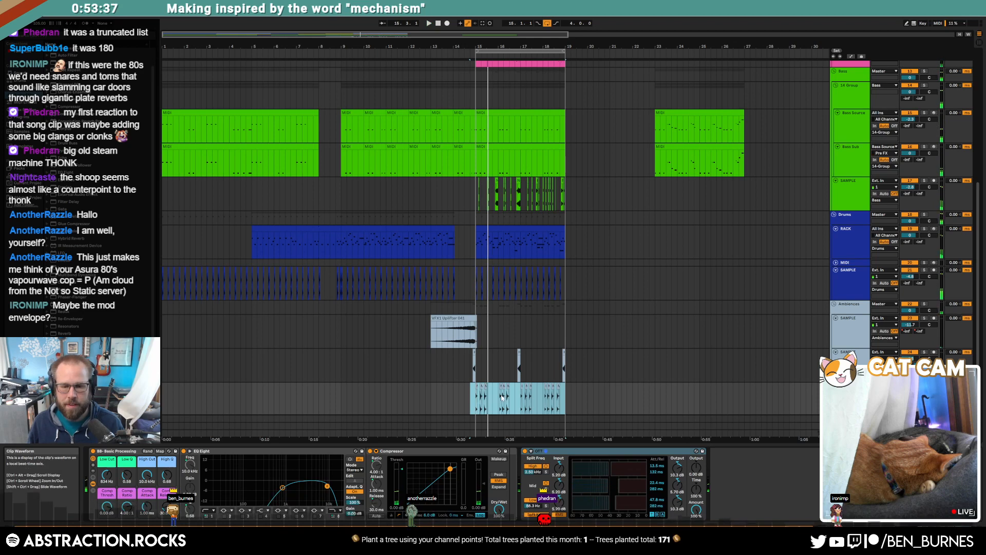
key("0")
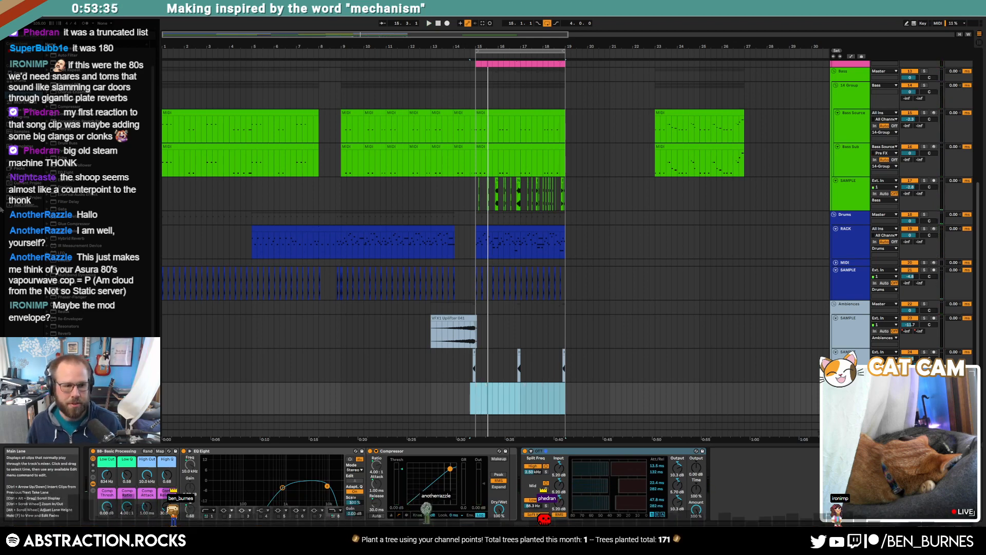
Search the sample library for "taiko" and open the folder of Taiko Drum samples.
left_click(24, 191)
type("a")
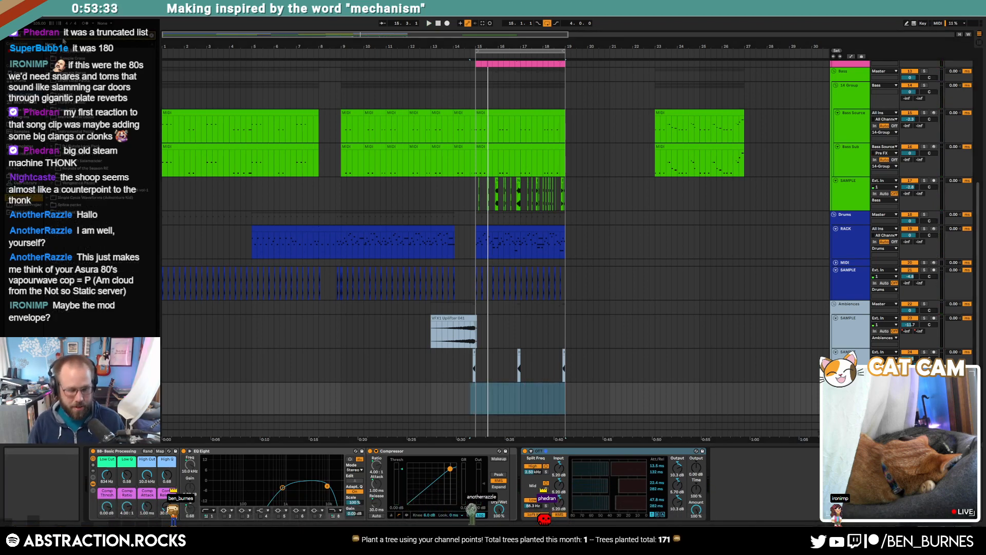
type("ko")
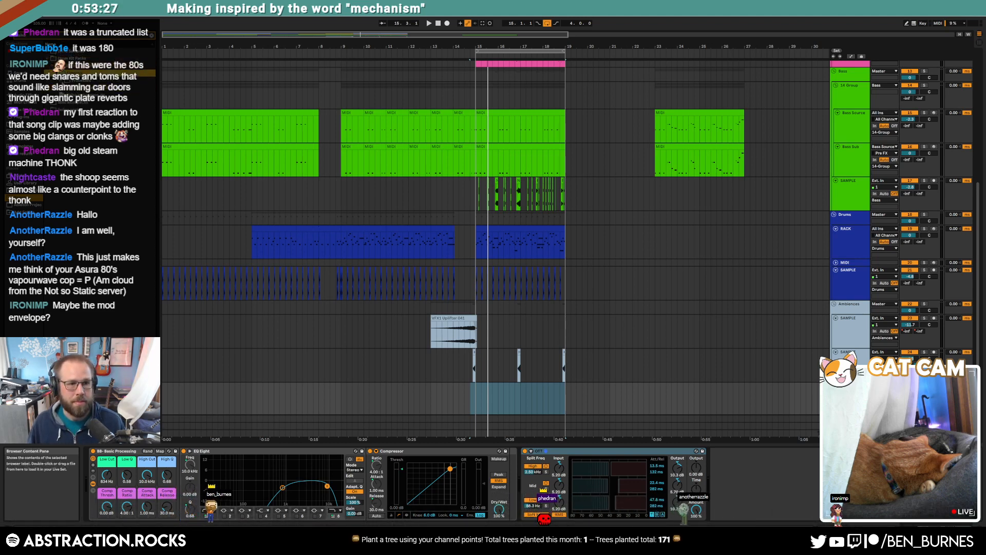
left_click(61, 80)
left_click(90, 87)
Audition the Taiko Drum samples one after another to find a suitable hit.
left_click(92, 110)
left_click(93, 155)
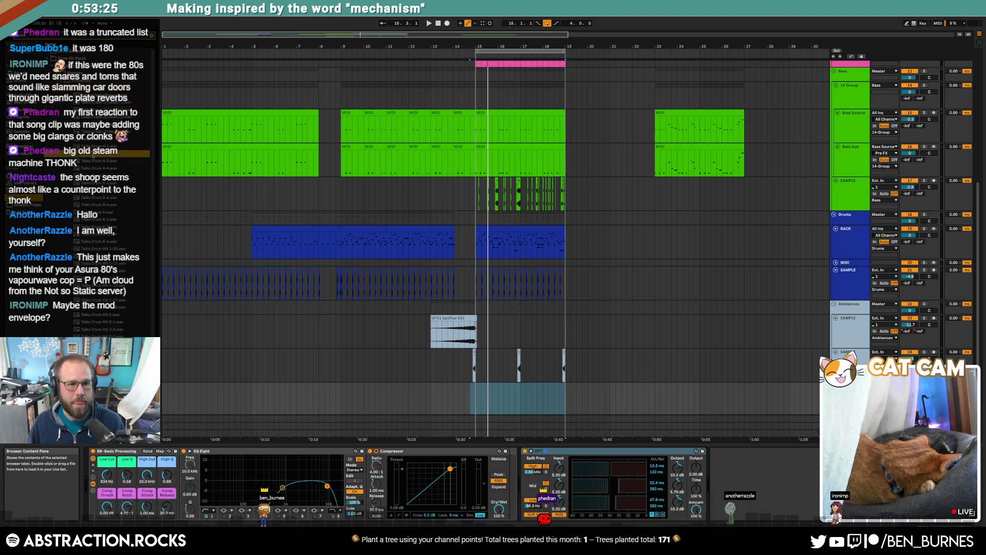
left_click(93, 205)
left_click(93, 263)
left_click(93, 307)
scroll(93, 307, "down", 2)
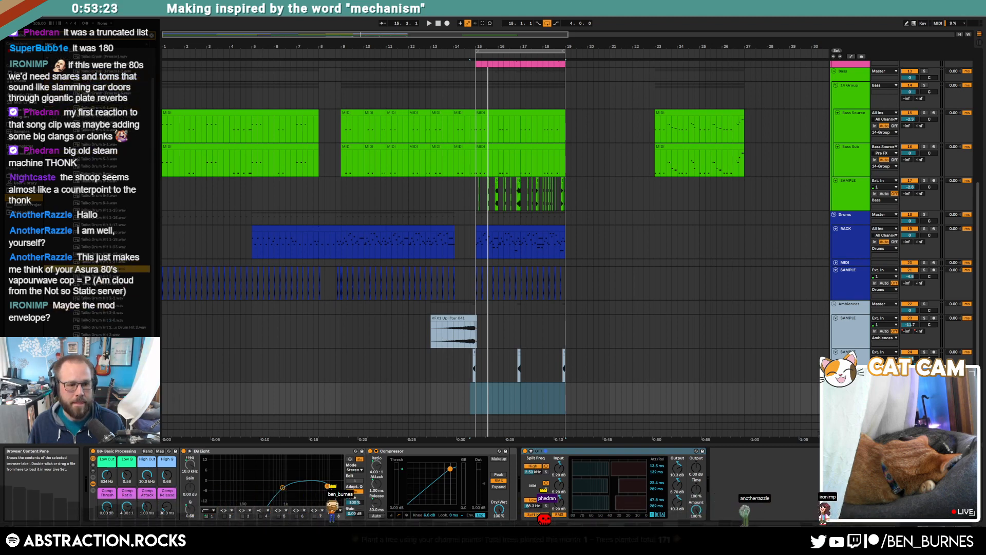
scroll(93, 269, "down", 2)
scroll(102, 318, "down", 2)
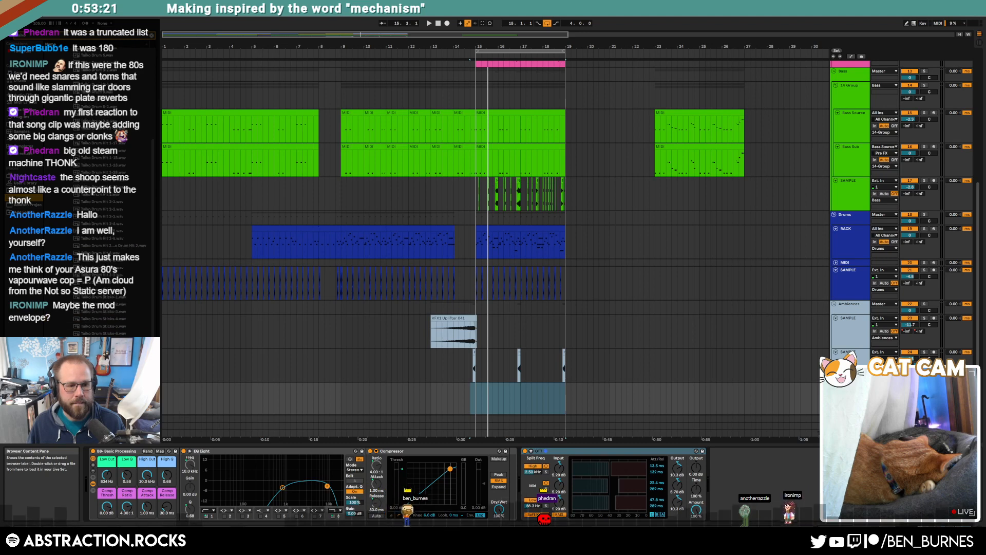
left_click(103, 209)
left_click(104, 172)
left_click(105, 150)
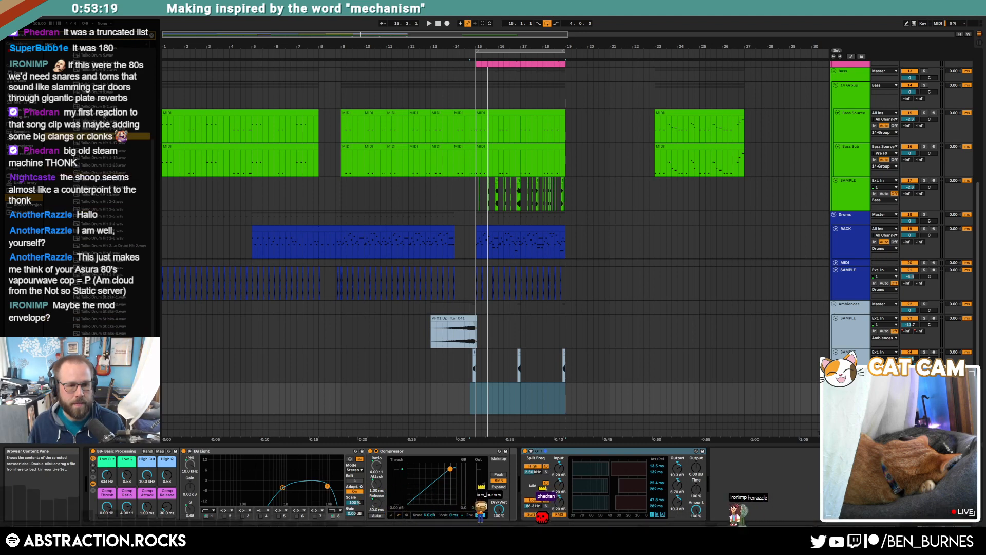
left_click(103, 114)
left_click(101, 78)
scroll(98, 102, "up", 2)
scroll(103, 105, "up", 2)
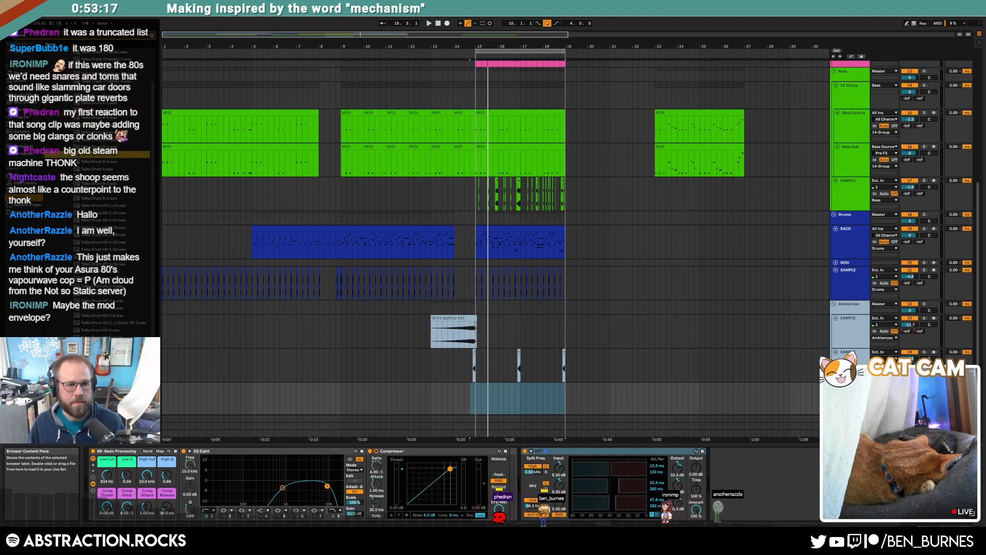
left_click(106, 114)
left_click(108, 76)
scroll(118, 104, "up", 2)
left_click(114, 193)
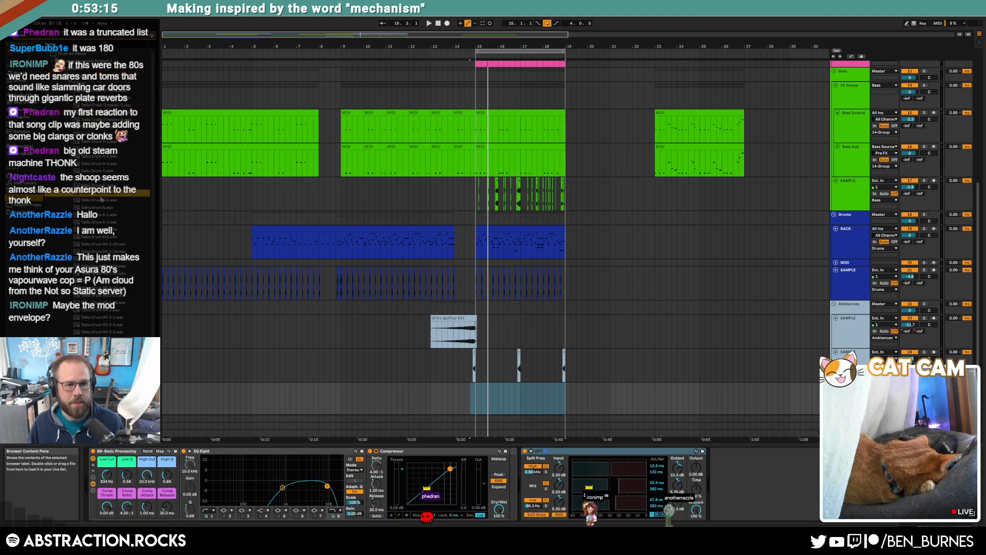
left_click(113, 222)
left_click(111, 244)
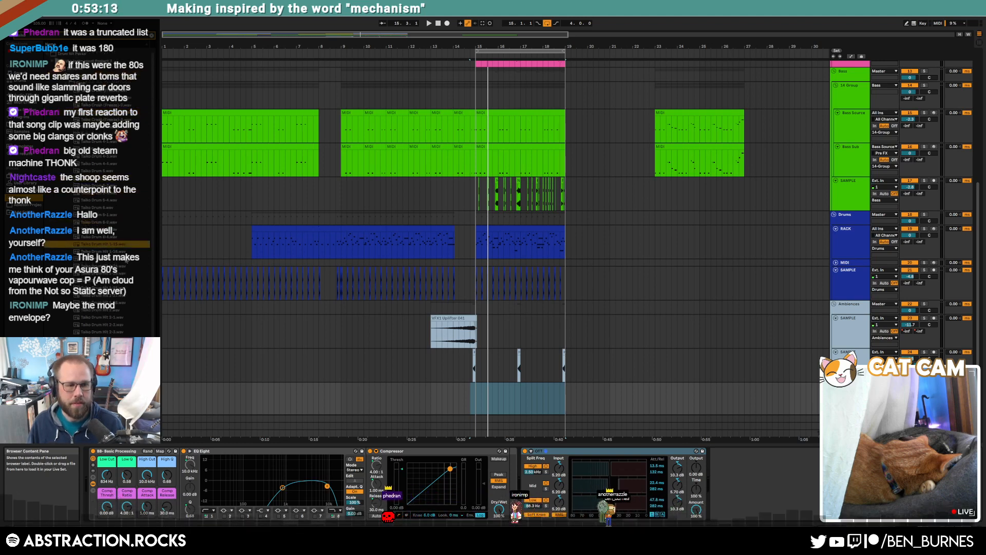
key("Up")
key("Up")
key("Up")
key("Up")
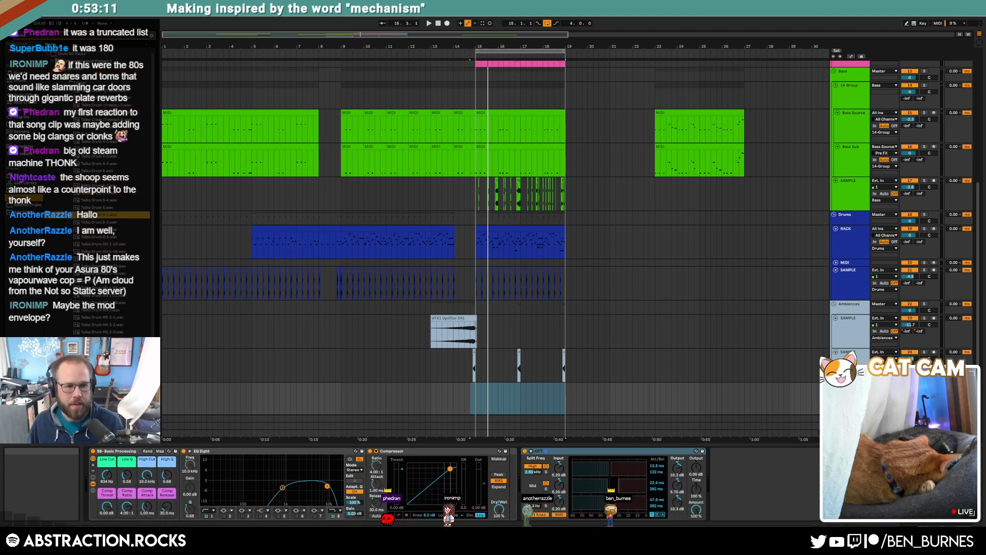
Place the chosen Taiko Drum sample at bar 15 on the lowest Ambiences track, copy it onto the next two bass hits and play it.
left_click_drag(108, 216, 475, 400)
scroll(480, 400, "up", 8)
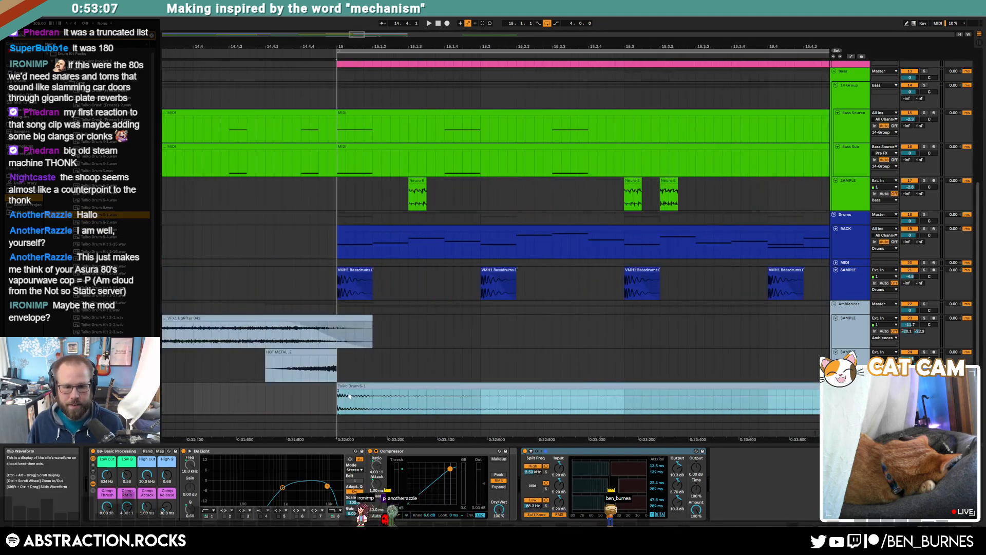
left_click_drag(371, 387, 567, 389)
key("space")
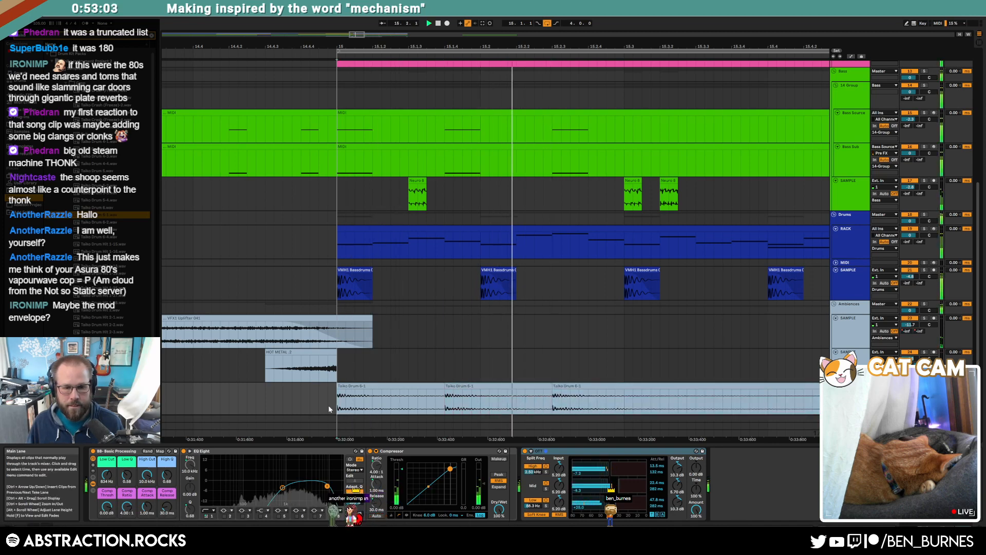
key("space")
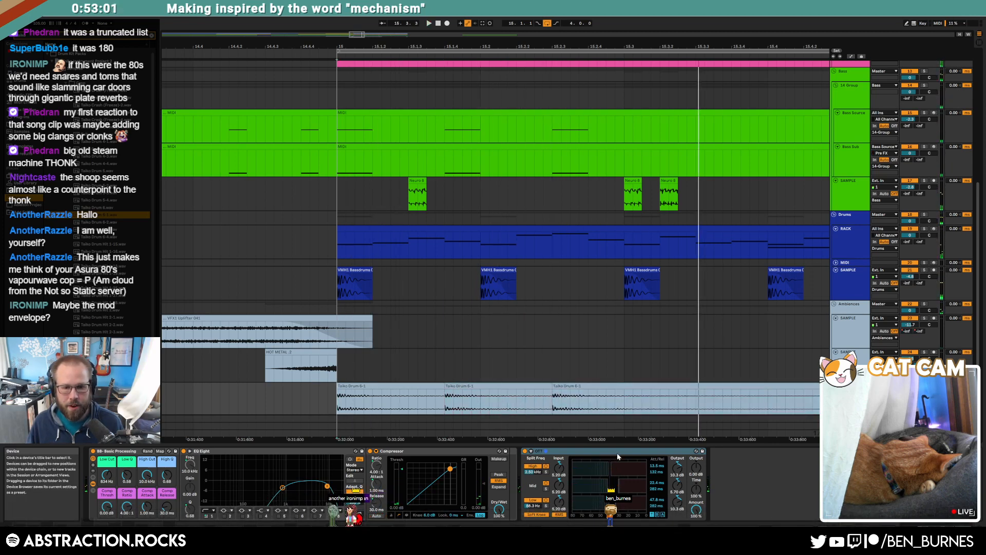
Delete the multiband dynamics device from the taiko track, lower its Low Cut to about 30 Hz and play the hits.
left_click(618, 452)
key("Delete")
left_click_drag(106, 476, 106, 477)
left_click(302, 399)
key("space")
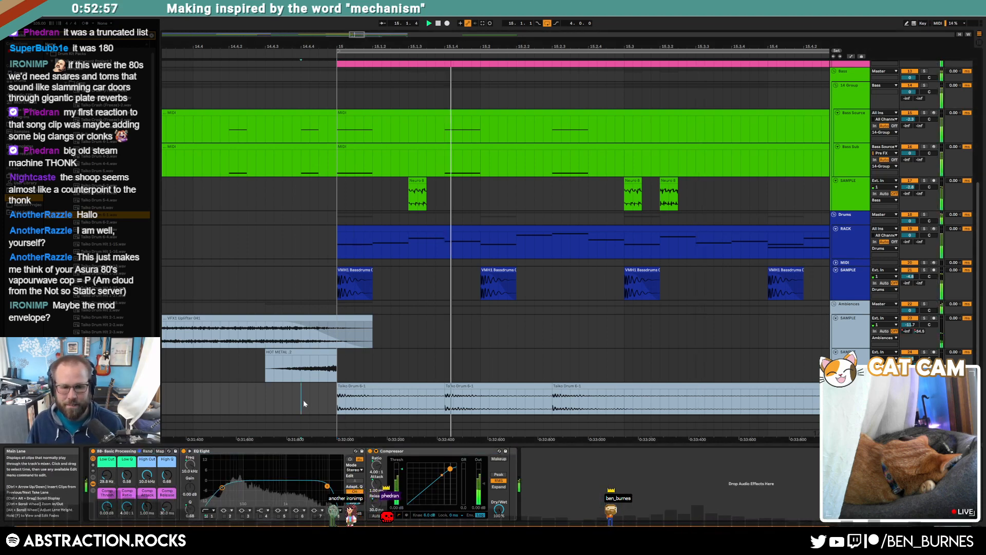
Trim the last taiko clip to the end of bar 15, and duplicate the bar of hits into bar 16 without its first hit.
scroll(674, 372, "down", 5)
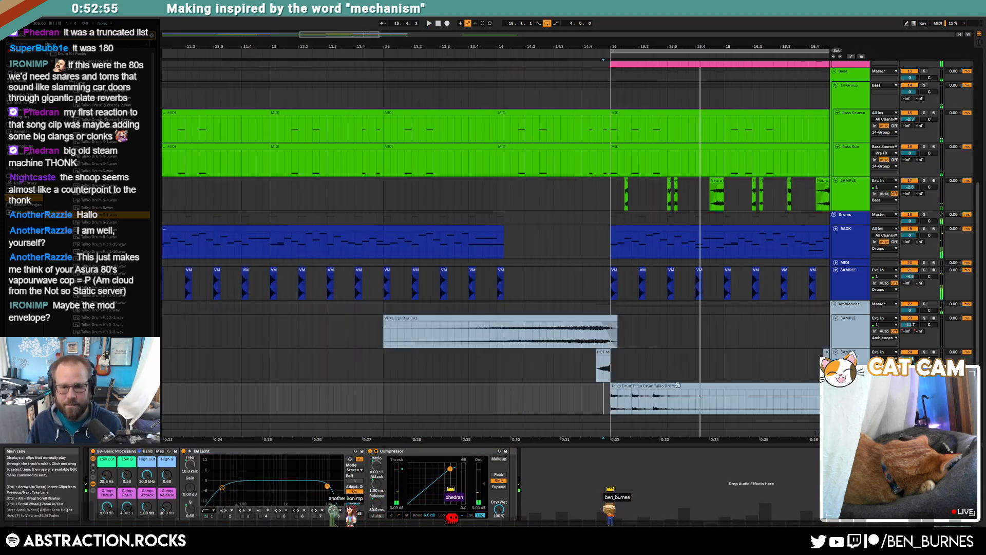
left_click_drag(367, 34, 401, 34)
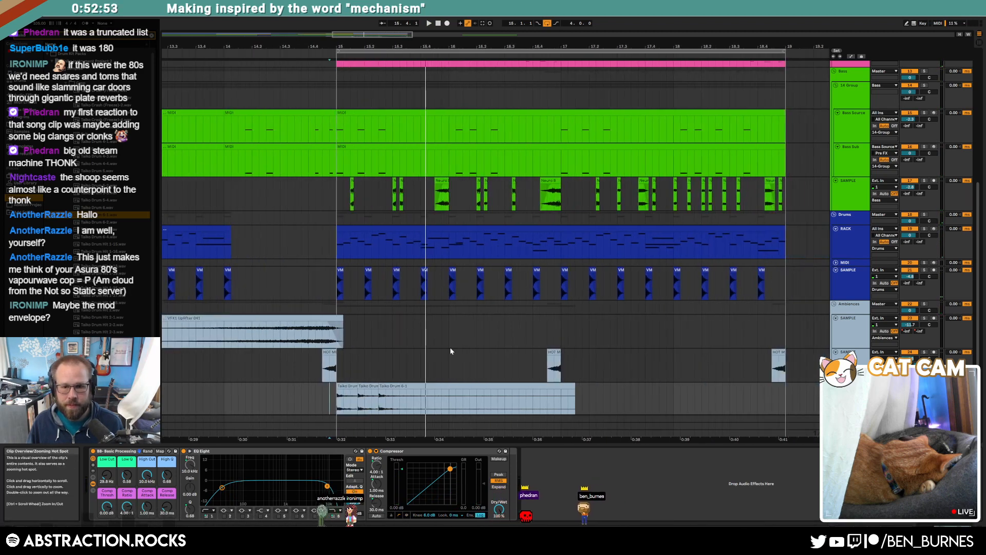
key("space")
left_click_drag(574, 386, 446, 388)
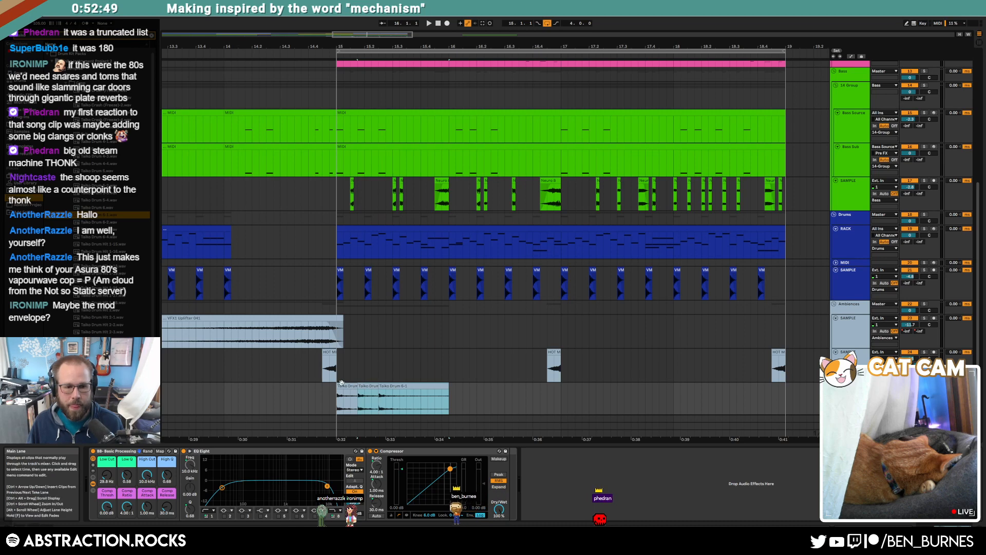
key("ctrl+d")
left_click(454, 387)
key("Delete")
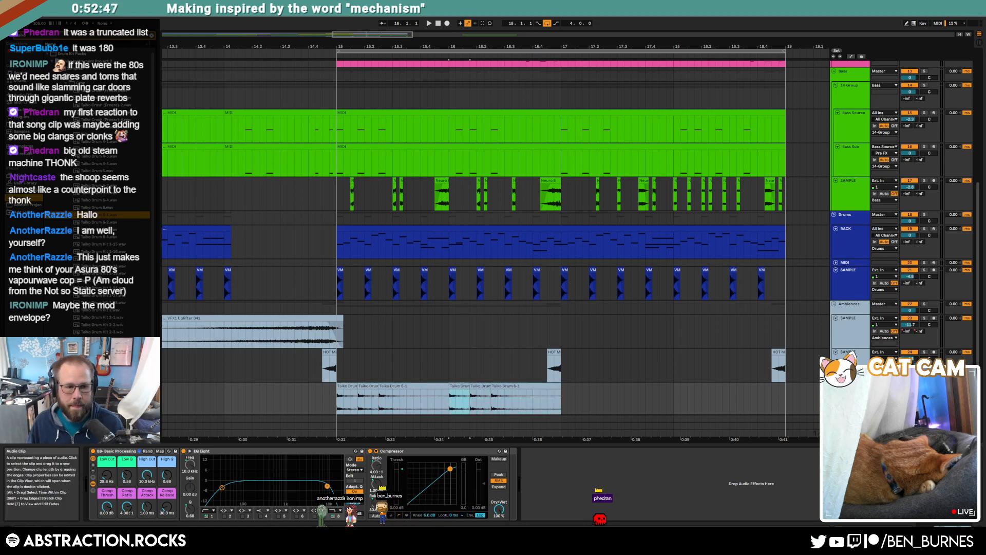
Audition more Taiko Drum samples to find an alternative hit for bar 16.
left_click(93, 223)
left_click(95, 208)
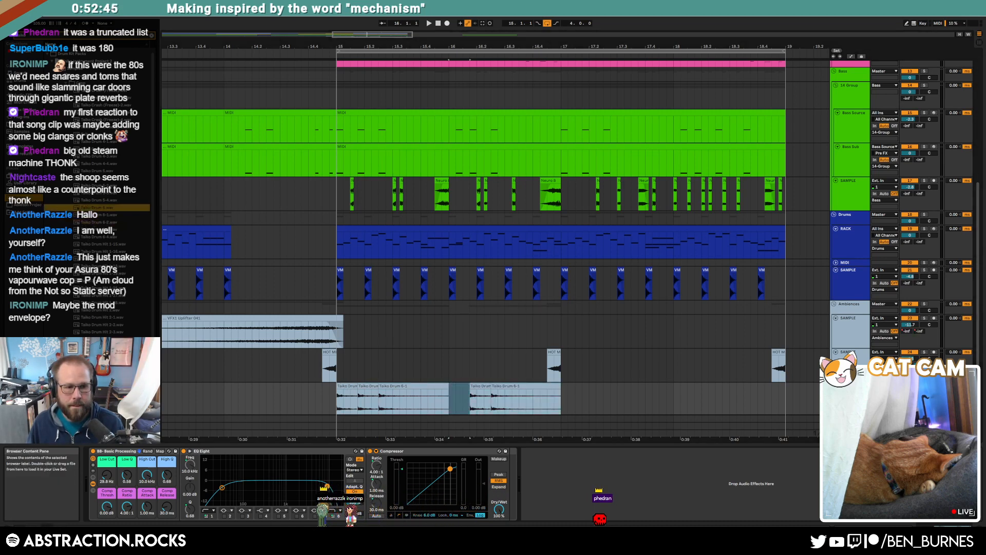
left_click(95, 237)
left_click(95, 230)
left_click(95, 193)
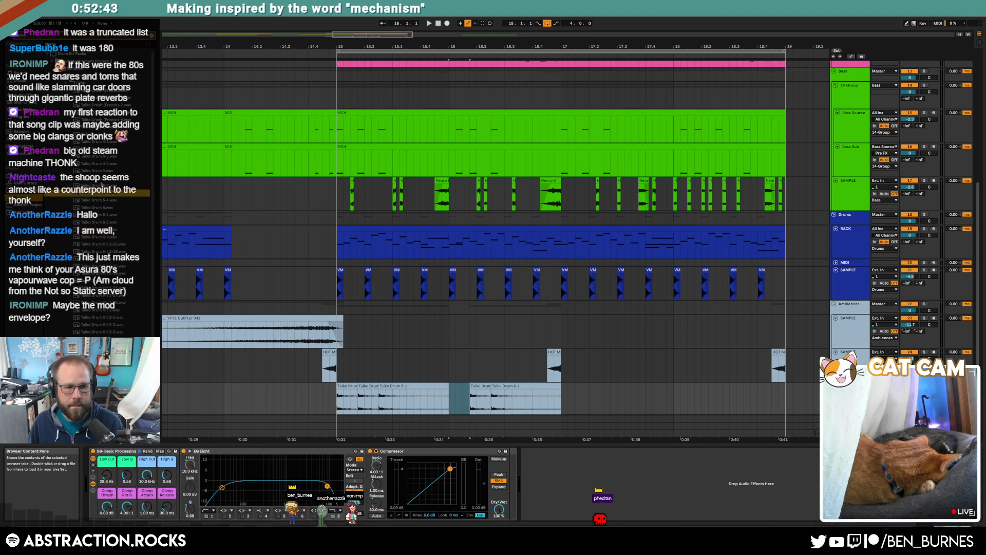
left_click(95, 179)
left_click(95, 186)
left_click(94, 149)
left_click(94, 142)
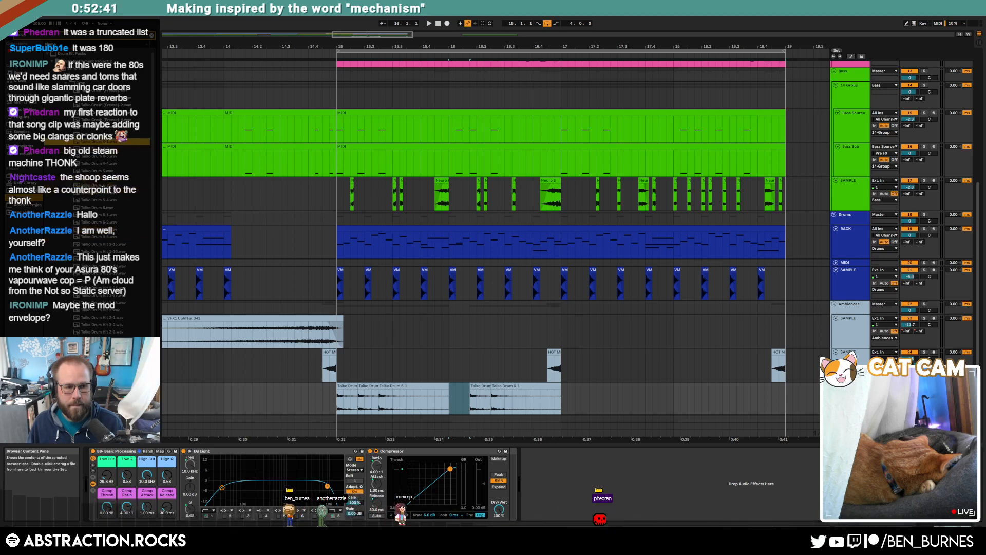
Place a short taiko hit on the second sixteenth of bar 16, and duplicate the two-bar taiko pattern across bars 17 and 18.
scroll(98, 175, "down", 1)
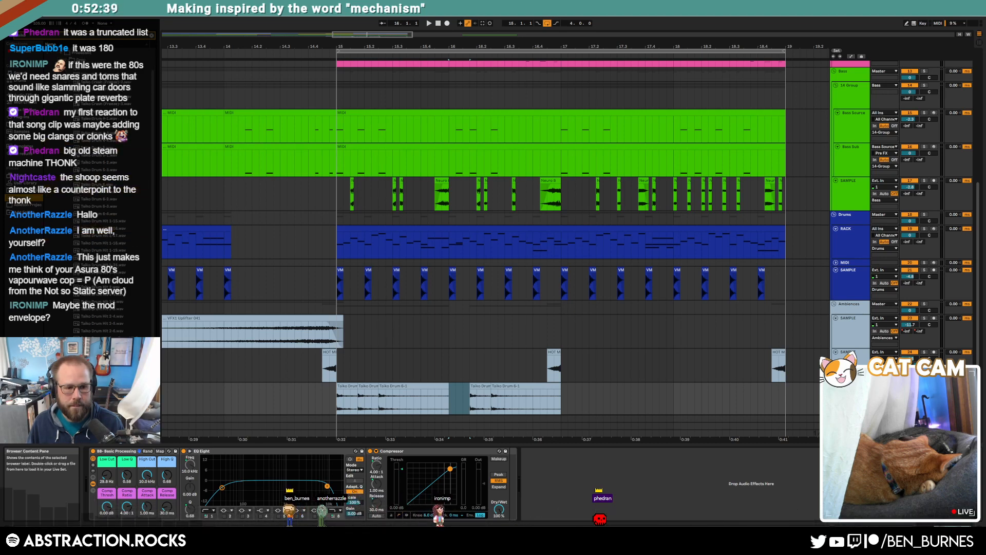
left_click_drag(97, 174, 584, 398)
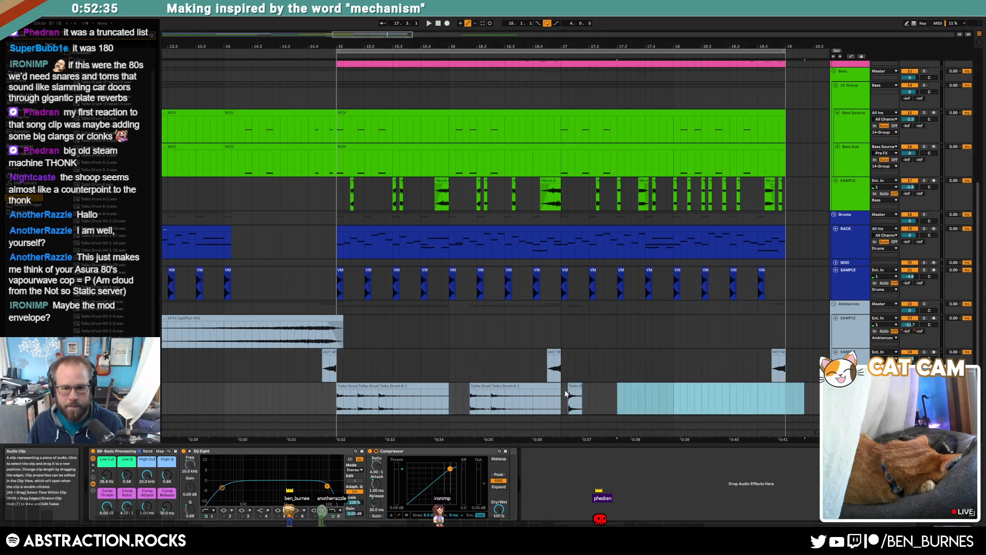
key("ctrl+z")
key("ctrl+z")
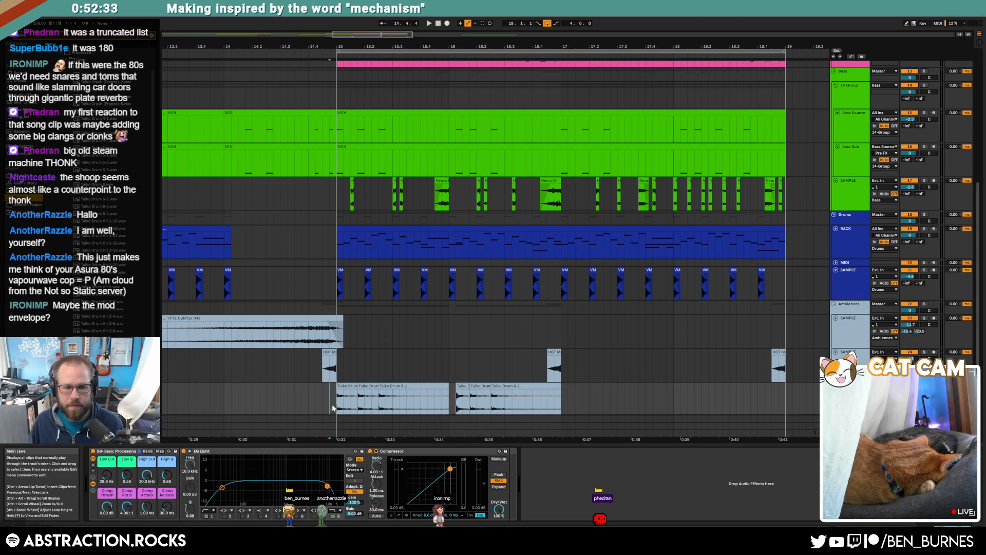
key("space")
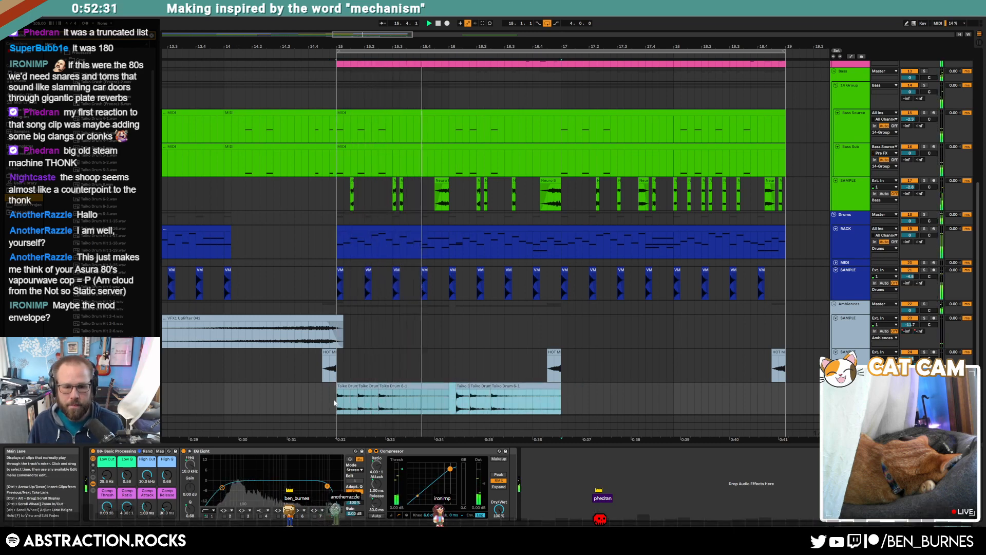
key("ctrl+d")
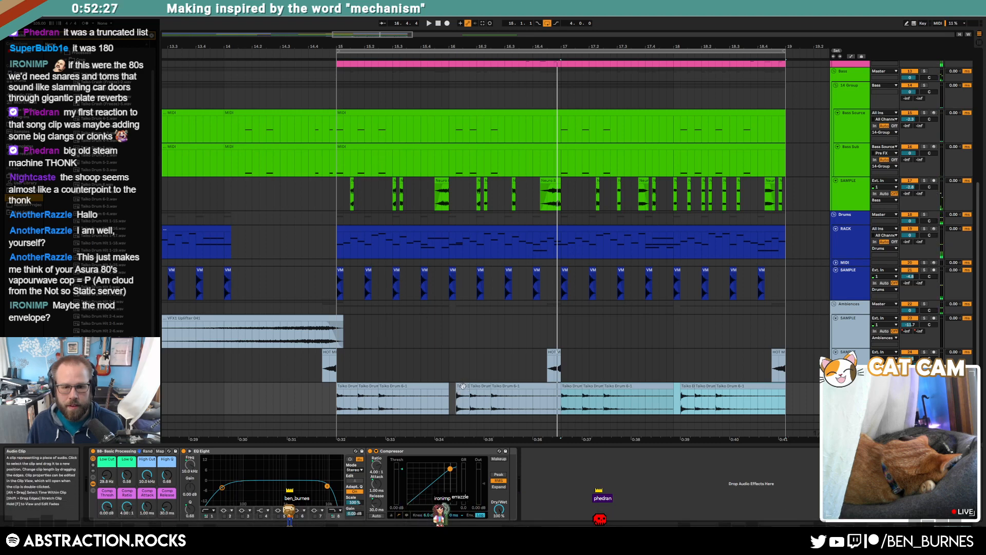
Try the bar 16 taiko pattern without its first short hit, and undo the deletion.
scroll(465, 386, "up", 3)
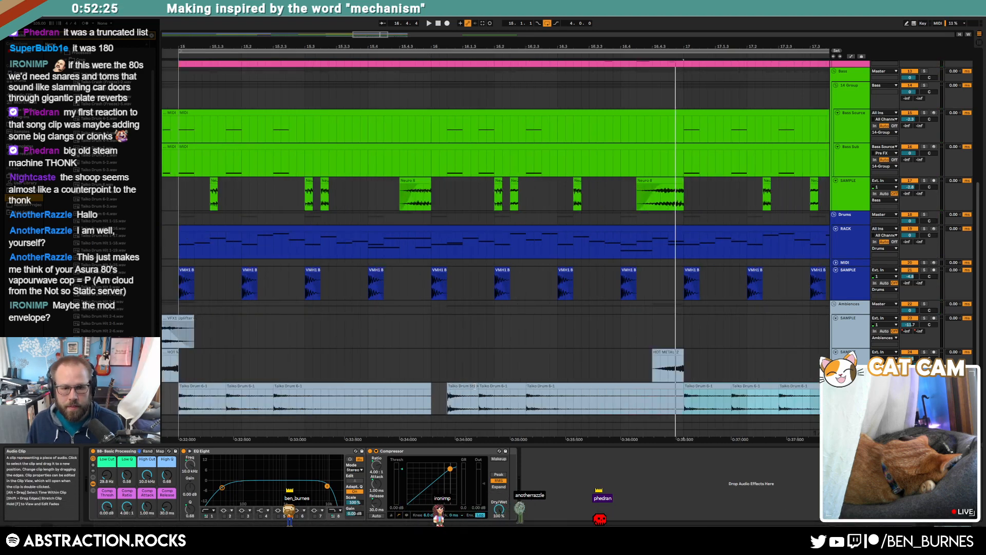
left_click(468, 386)
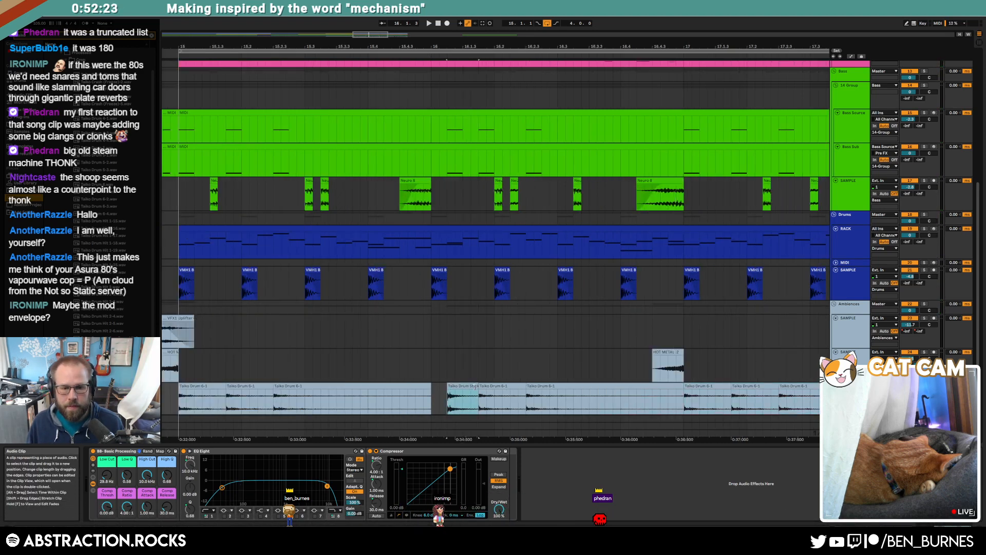
key("Delete")
left_click(485, 399)
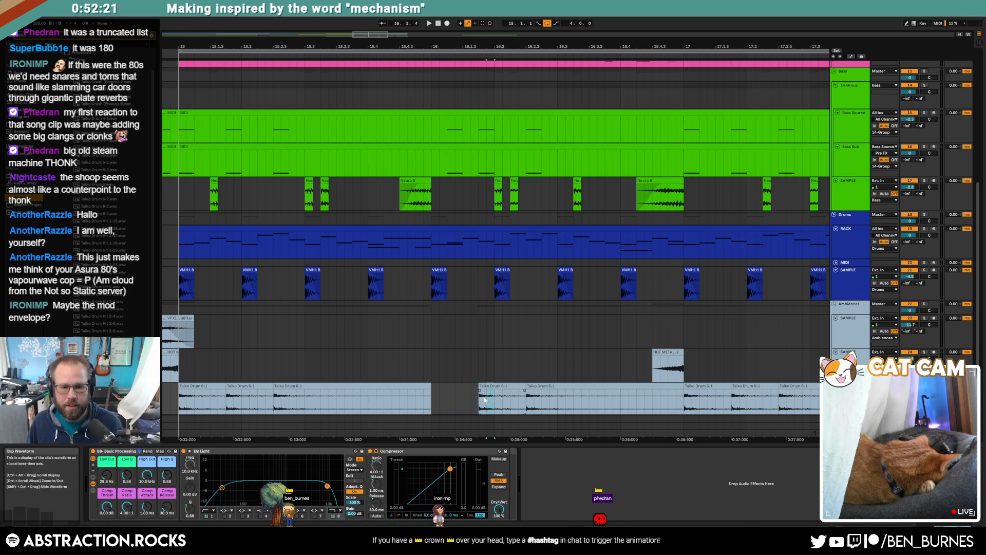
key("ctrl+z")
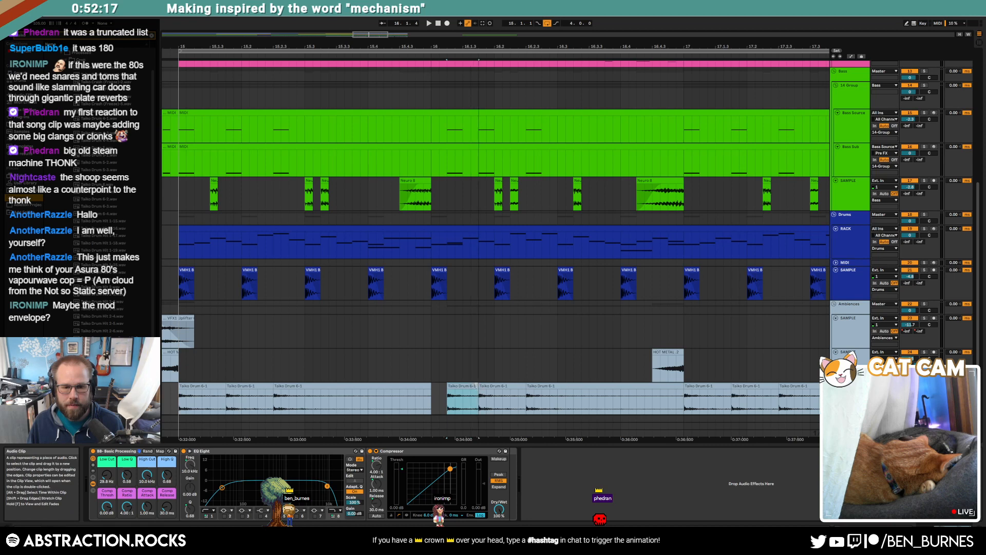
Play the main part from just before bar 15 and lower the Pads MIDI track's volume to about -3.7 dB.
scroll(488, 389, "down", 10)
left_click(457, 395)
key("space")
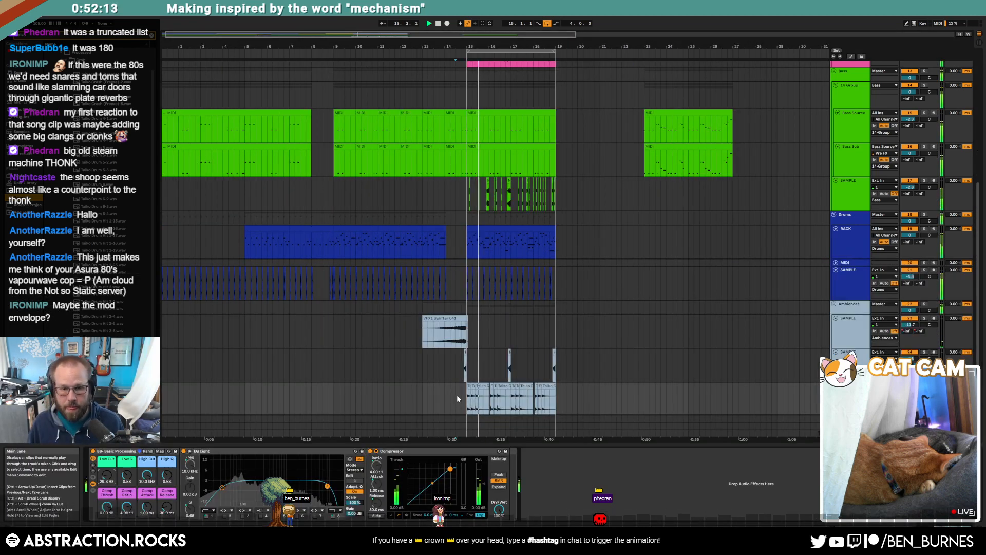
scroll(608, 194, "up", 3)
left_click(854, 137)
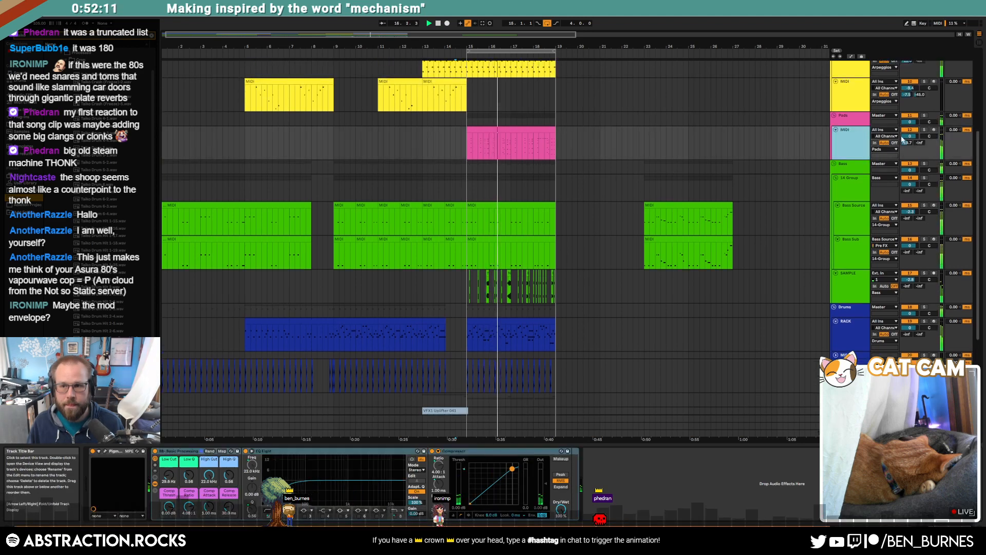
left_click_drag(908, 136, 908, 148)
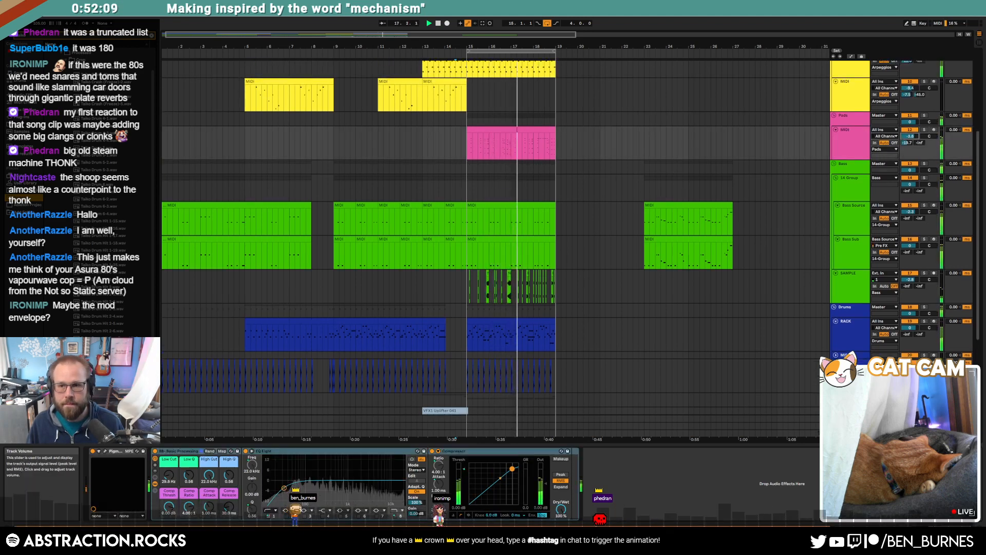
Delete the taiko hits in bar 18 and paste copies of the bar 16 hits in their place.
scroll(669, 253, "down", 5)
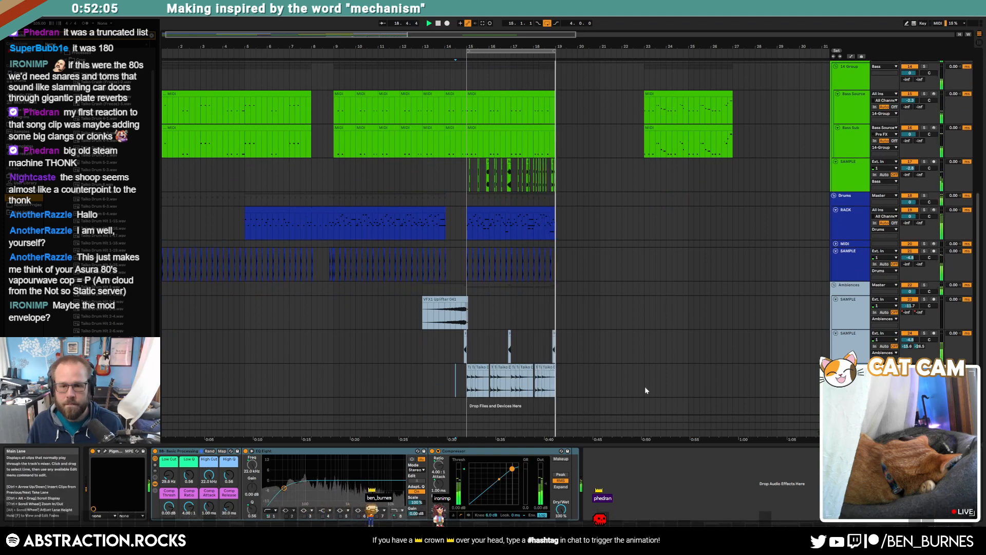
key("z")
left_click_drag(640, 381, 559, 378)
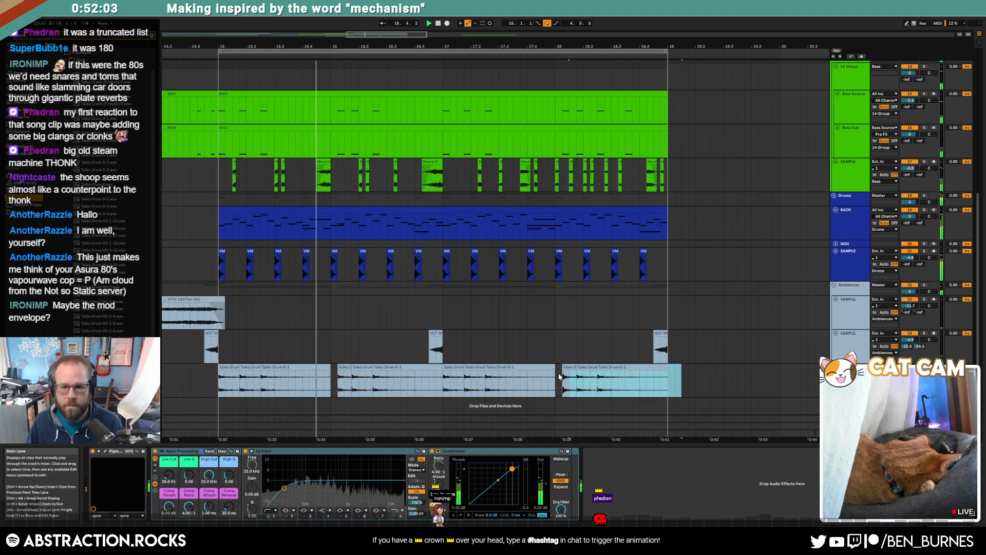
key("Delete")
left_click_drag(345, 367, 400, 374)
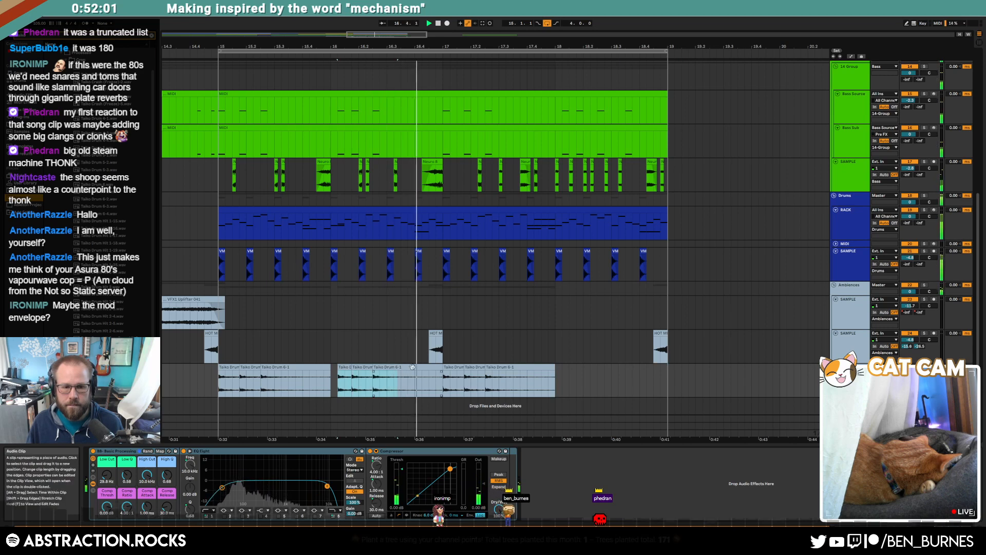
left_click(565, 379)
key("ctrl+v")
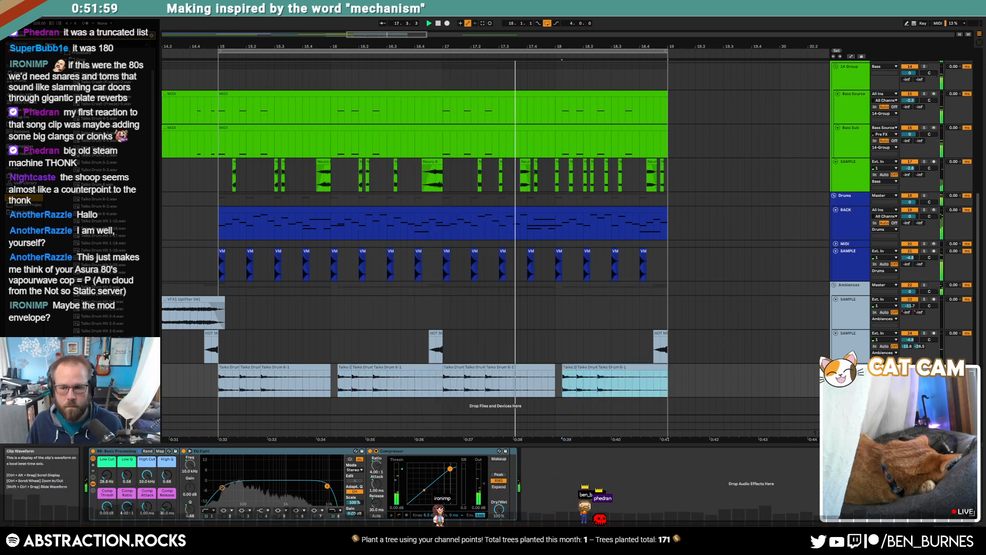
Add Transient Master at the start of the taiko track's device chain, and insert Wider directly after it.
left_click(910, 373)
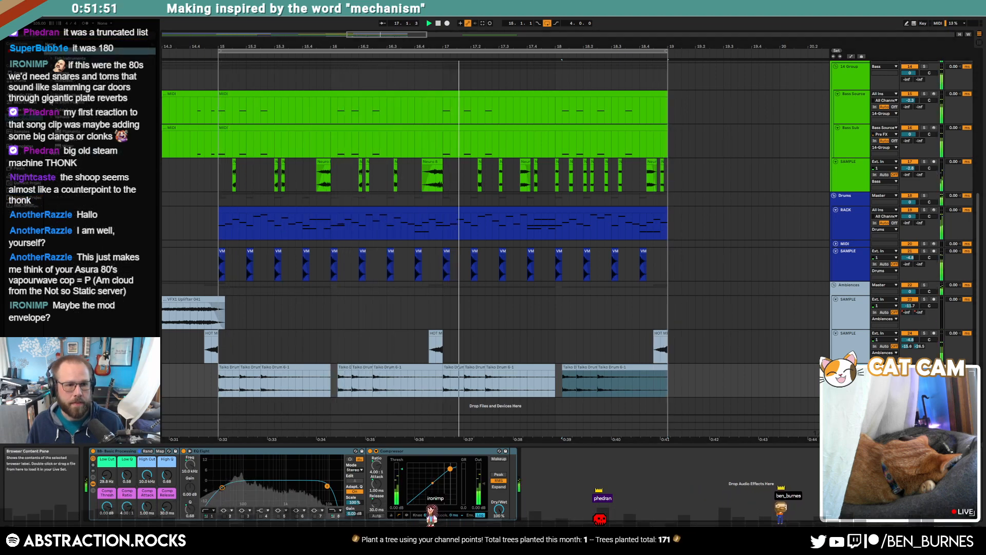
left_click(51, 97)
left_click_drag(82, 168, 503, 486)
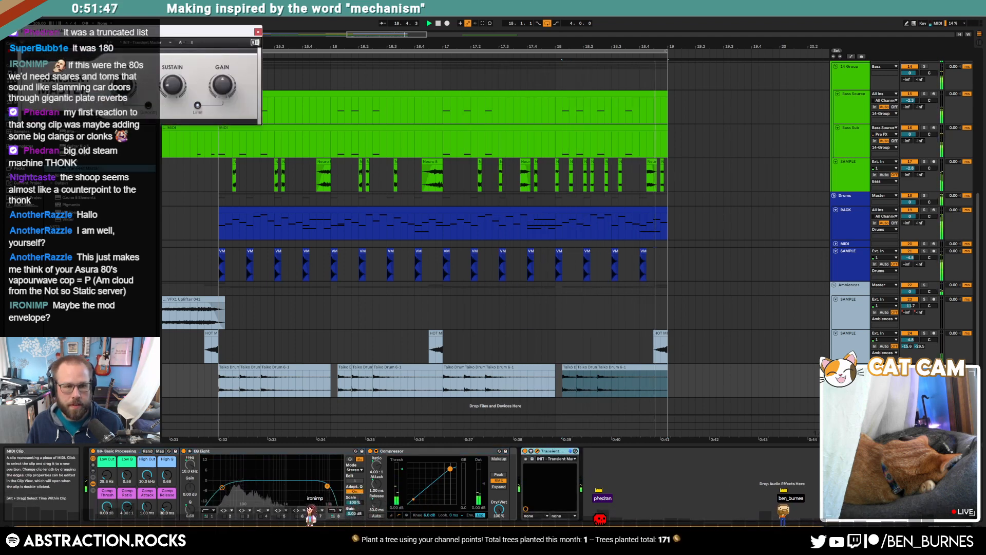
left_click_drag(552, 451, 93, 463)
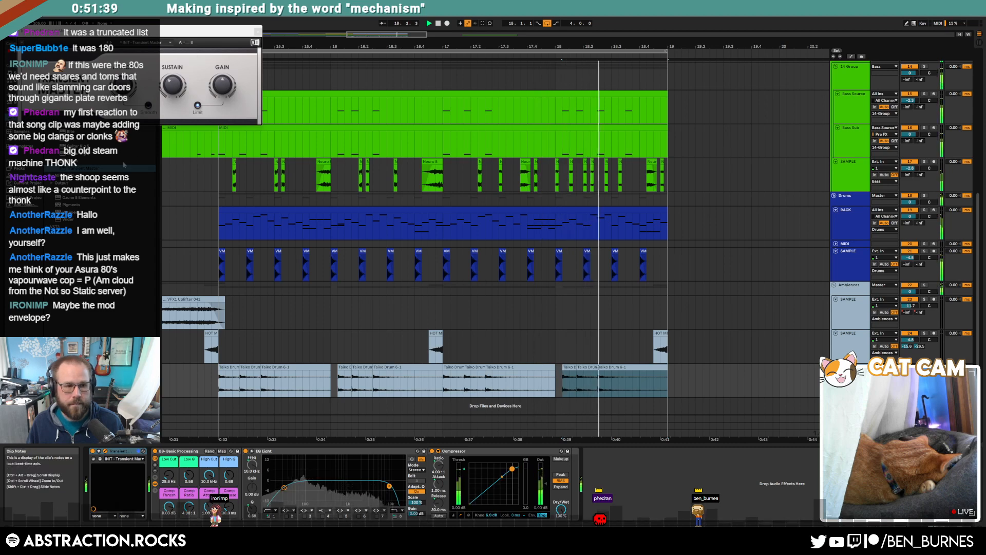
double_click(67, 220)
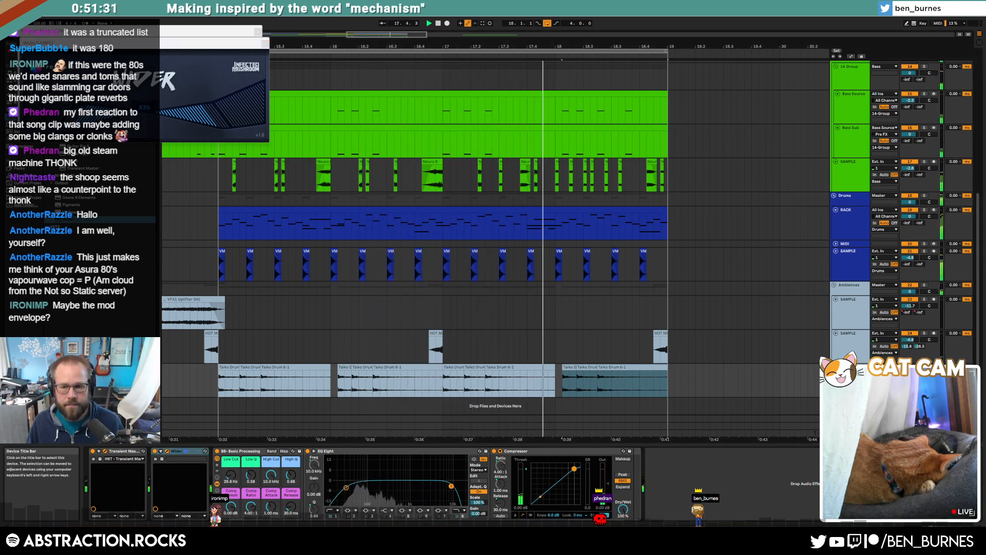
Close the Wider window, set Transient Master's sustain to -21 % and close its window.
left_click(266, 45)
left_click_drag(226, 34, 432, 198)
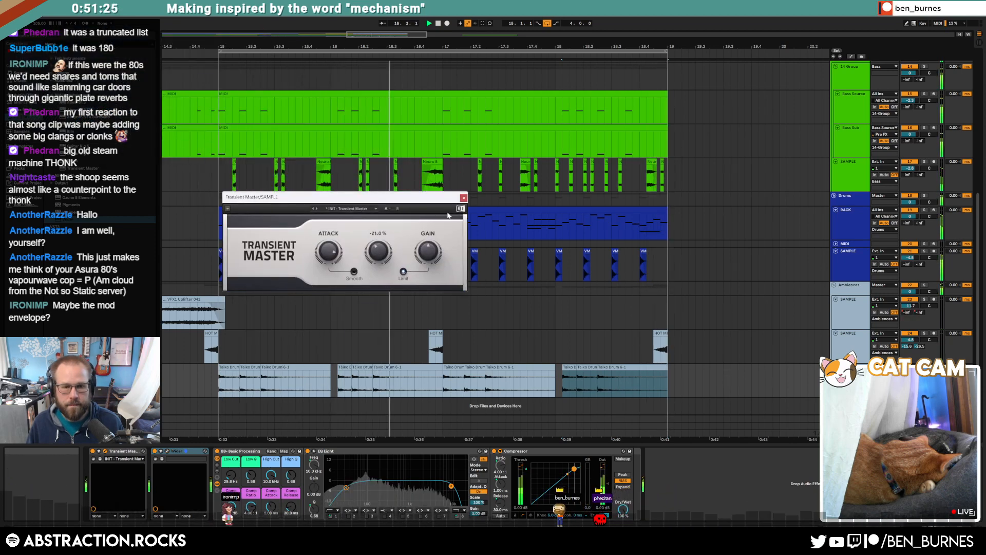
left_click(464, 197)
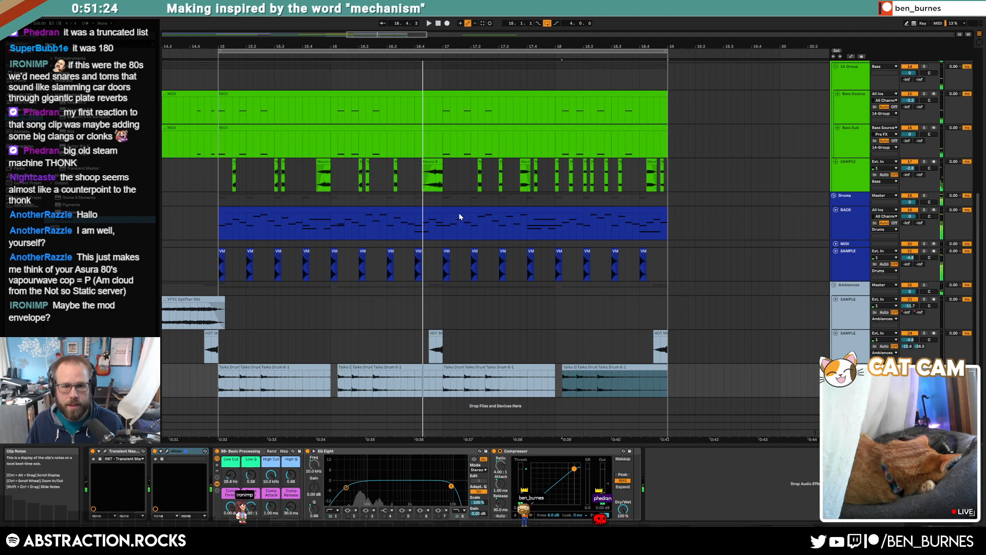
Open the Pads MIDI track's Pigments synth, solo the track and play the pad part from bar 15.
left_click(219, 230)
scroll(657, 262, "up", 2)
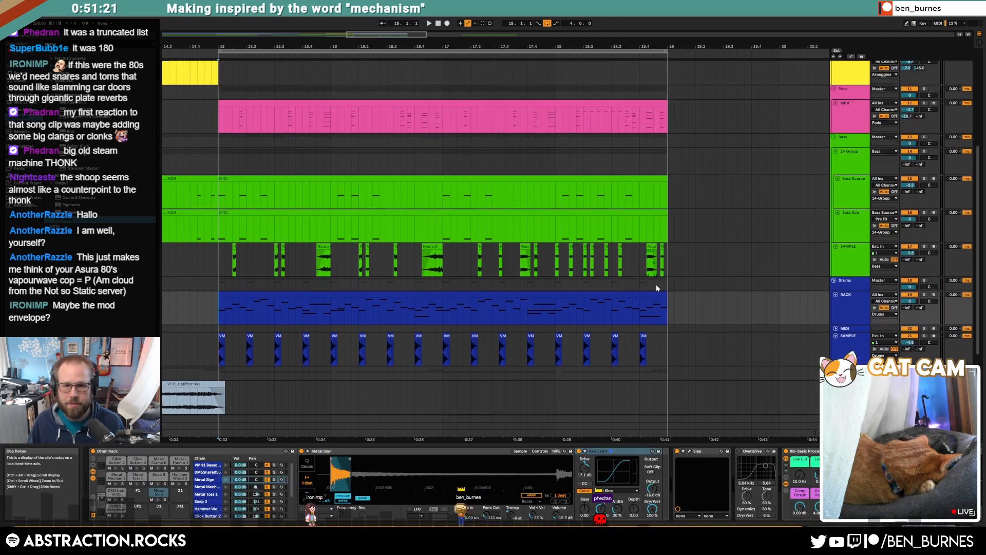
scroll(656, 288, "up", 3)
left_click_drag(226, 211, 669, 221)
left_click(850, 209)
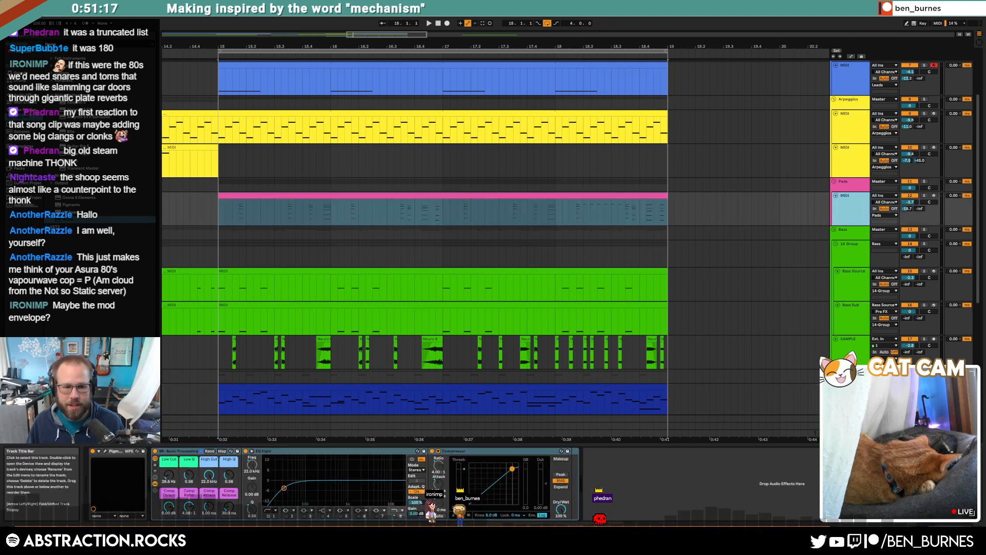
left_click(105, 453)
left_click(925, 195)
key("space")
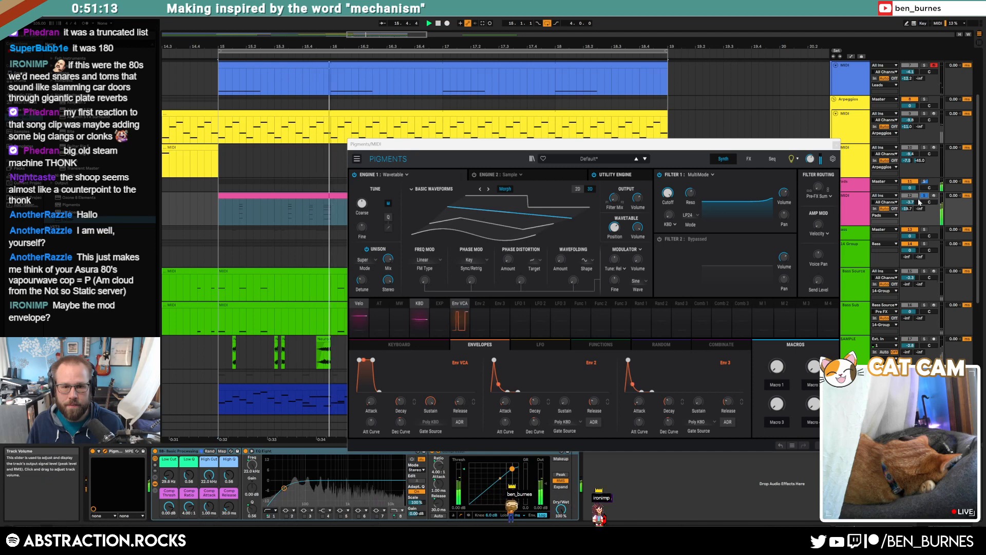
Select the lowest-octave notes in the pad clip's first bar, and return to the Pigments synth window.
left_click(836, 145)
double_click(517, 195)
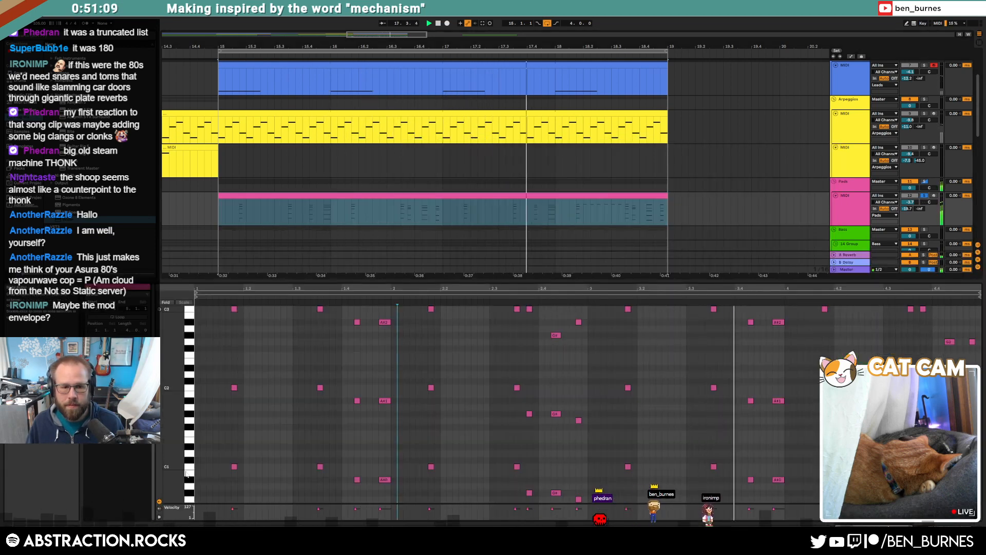
left_click_drag(216, 457, 977, 506)
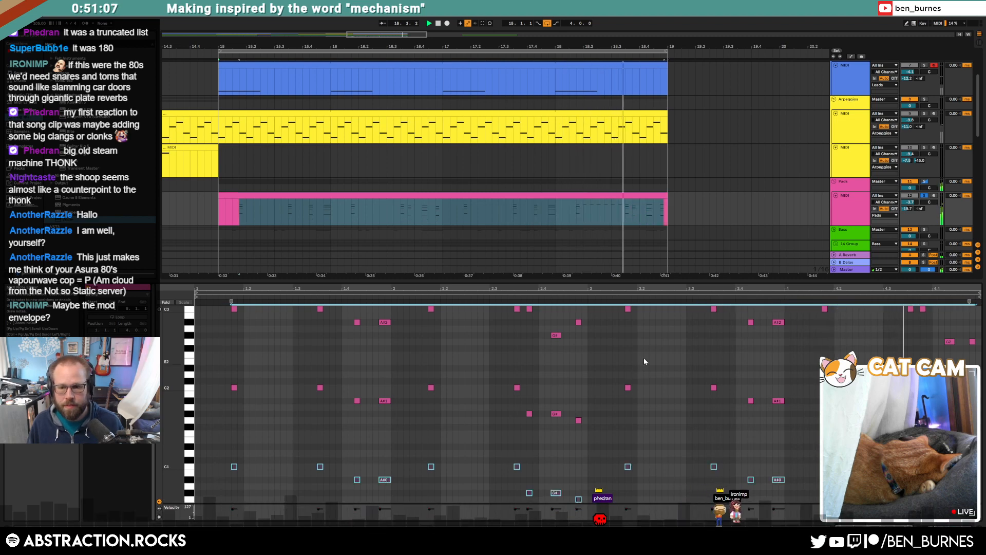
key("shift+Tab")
left_click(104, 451)
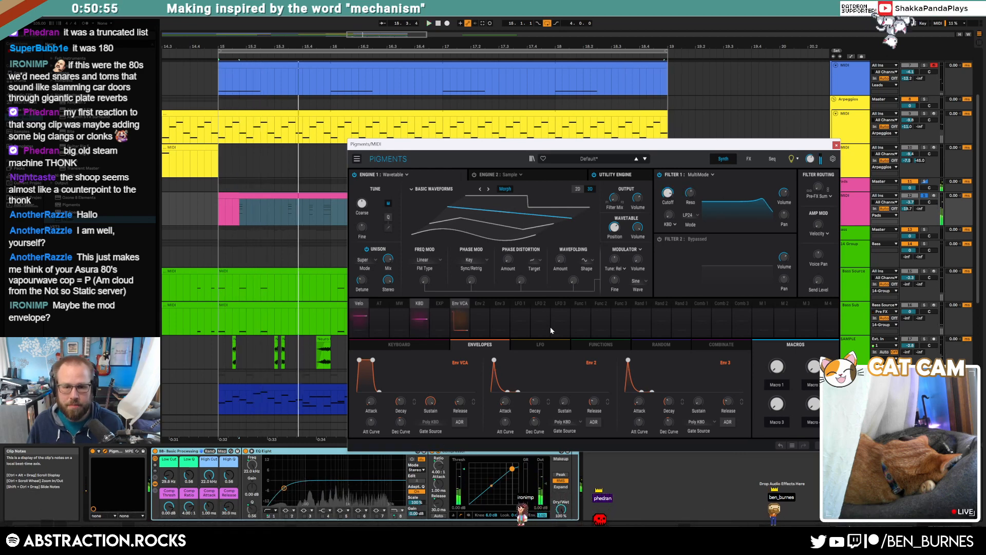
Modulate Filter 1's cutoff with LFO 1 at 0.14 in Pigments, and set LFO 1's reset source to Free Running.
key("space")
left_click(521, 323)
left_click(520, 305)
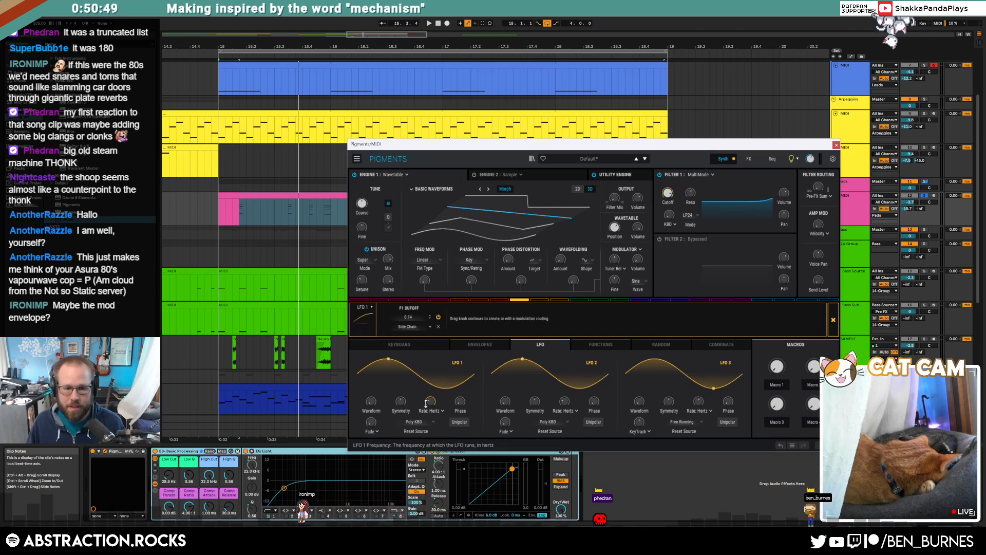
key("space")
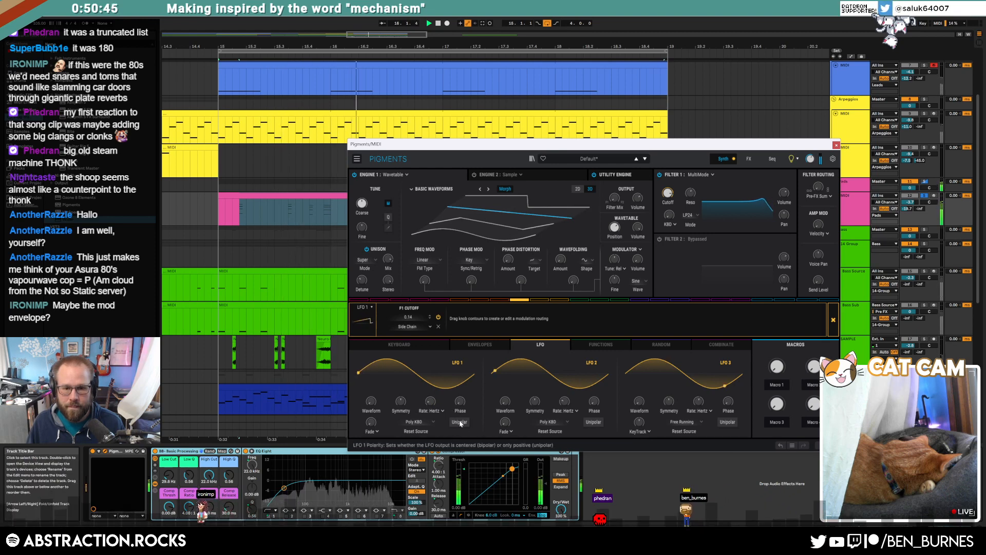
left_click(430, 421)
left_click(384, 372)
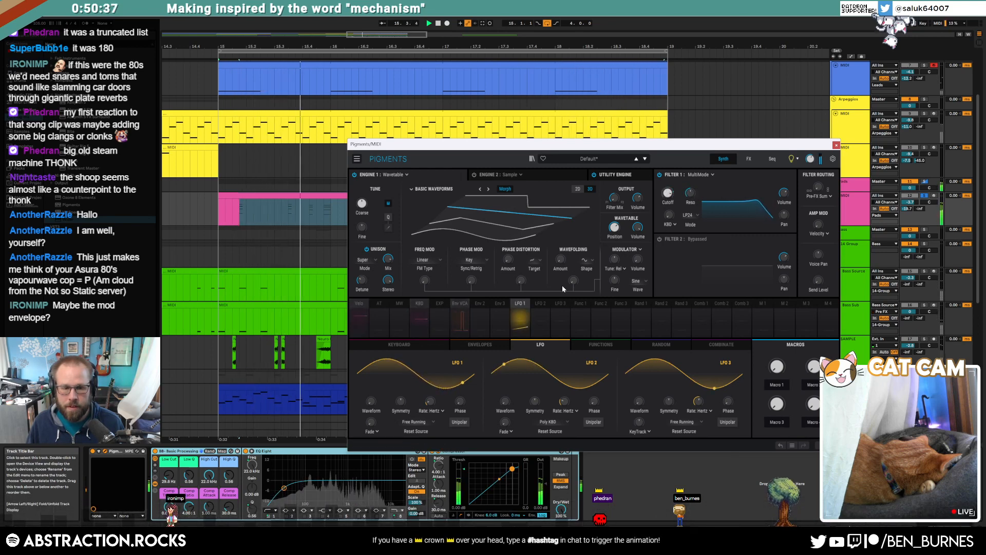
Reduce LFO 1's Filter 1 cutoff modulation to 0.08 and adjust LFO 1's rate.
left_click(521, 305)
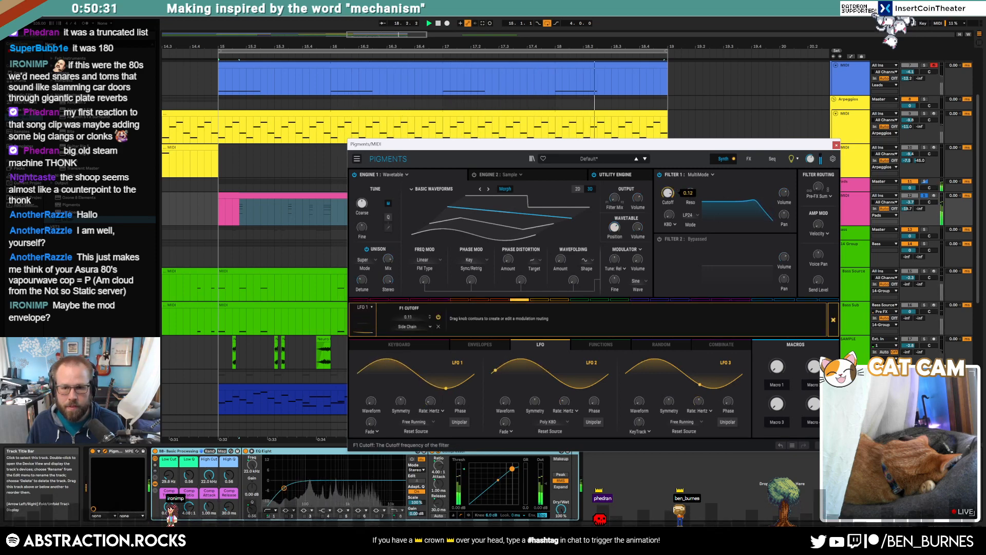
left_click_drag(668, 193, 667, 197)
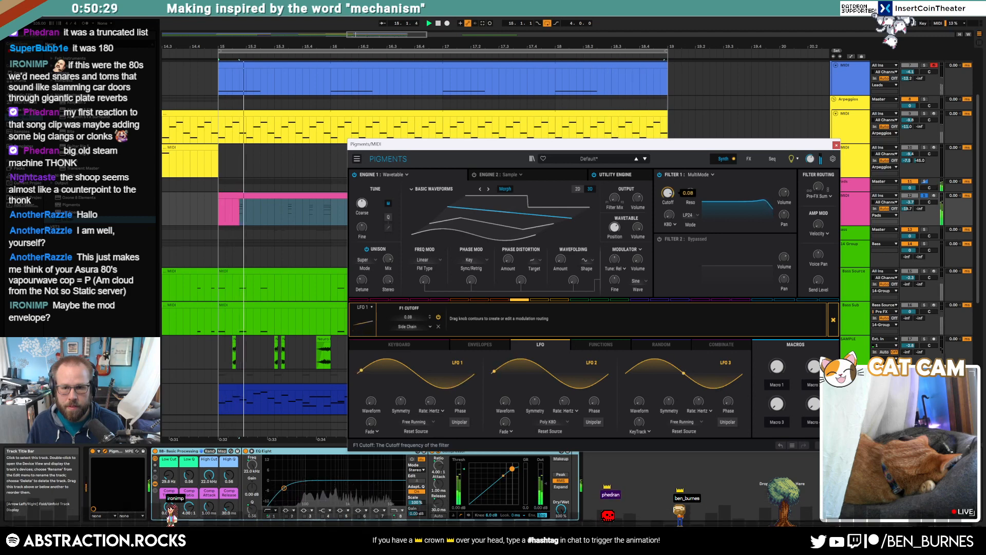
left_click_drag(430, 402, 430, 388)
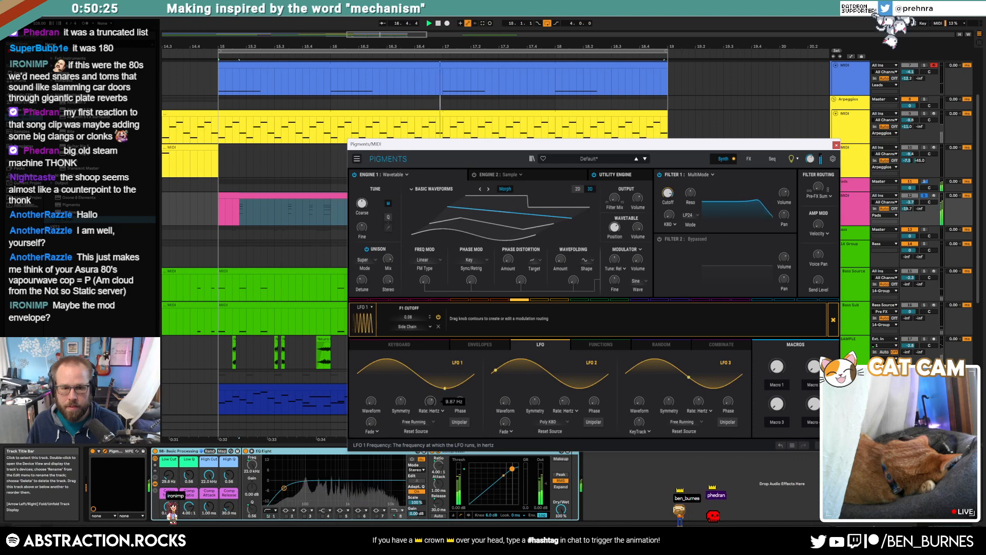
Unsolo the Pads MIDI track, fine-tune Filter 1's resonance and Env VCA's release in Pigments, and close the synth window.
left_click(925, 195)
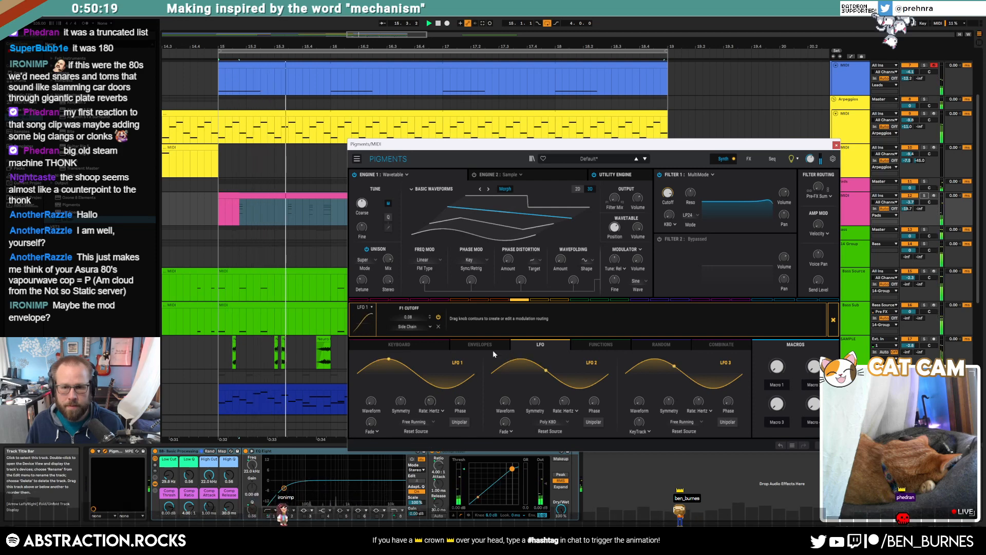
left_click_drag(690, 194, 691, 193)
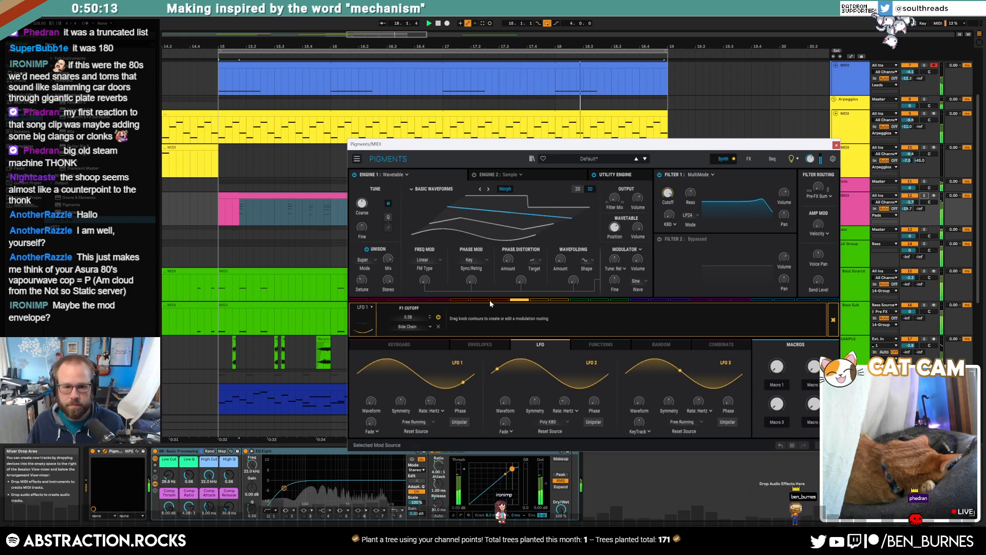
mouse_move(488, 301)
left_click(459, 322)
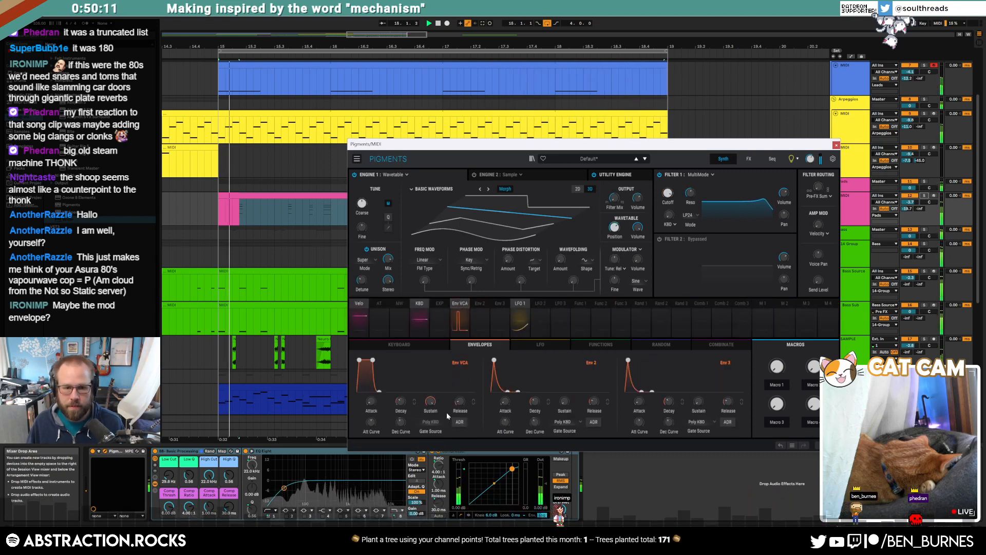
left_click_drag(389, 393, 384, 393)
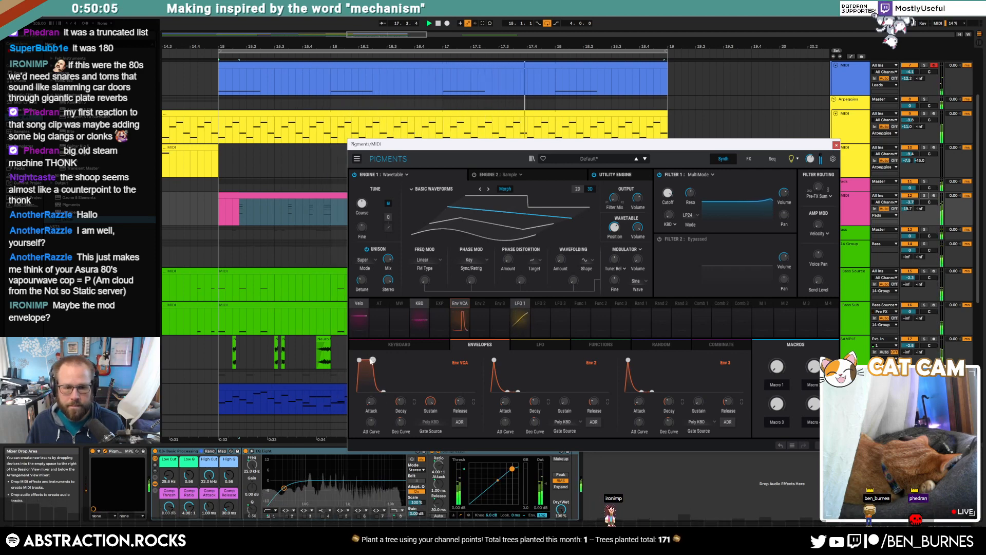
left_click(836, 145)
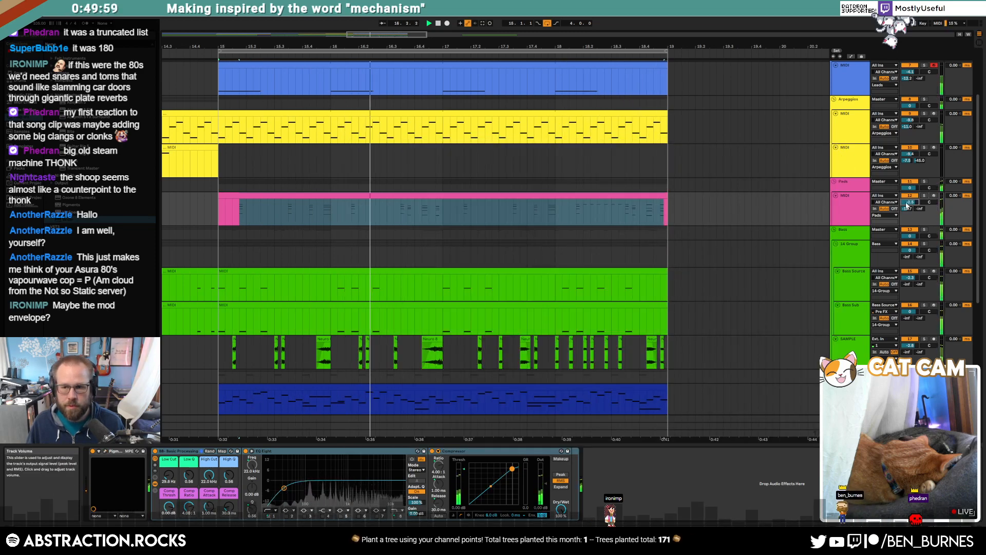
Reopen Pigments on the Pads MIDI track, fine-tune Filter 1's cutoff during playback and close the synth window.
left_click(850, 212)
scroll(447, 286, "down", 3, "ctrl")
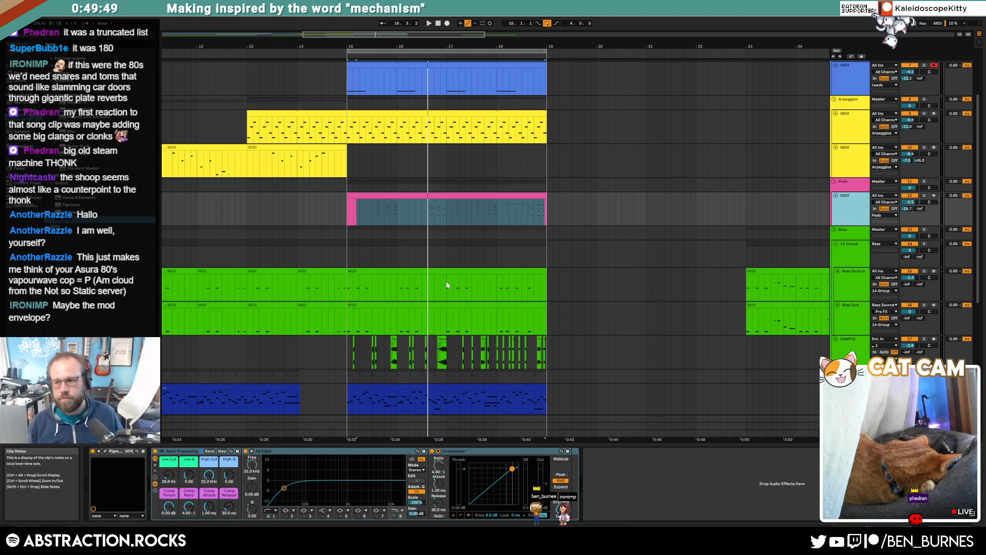
left_click(105, 451)
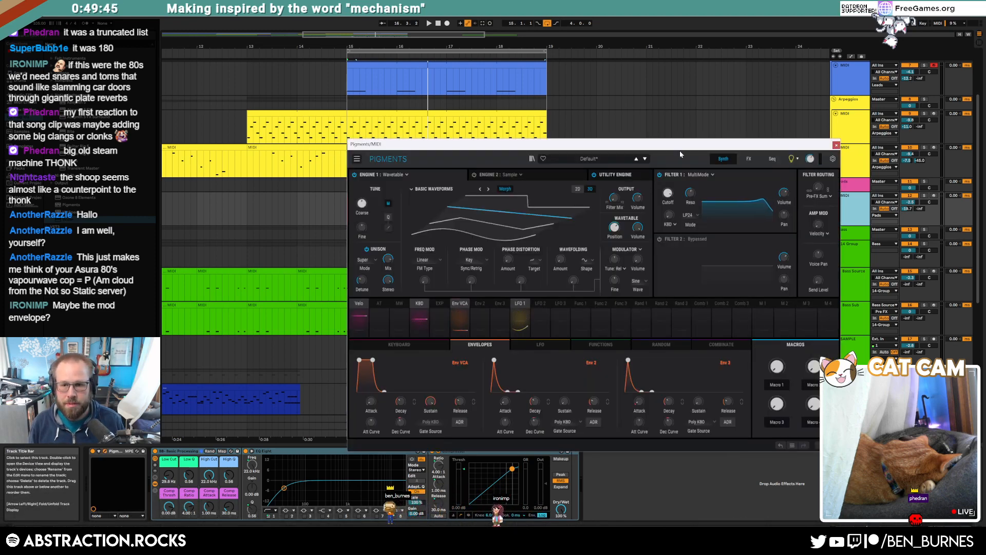
left_click_drag(680, 148, 650, 135)
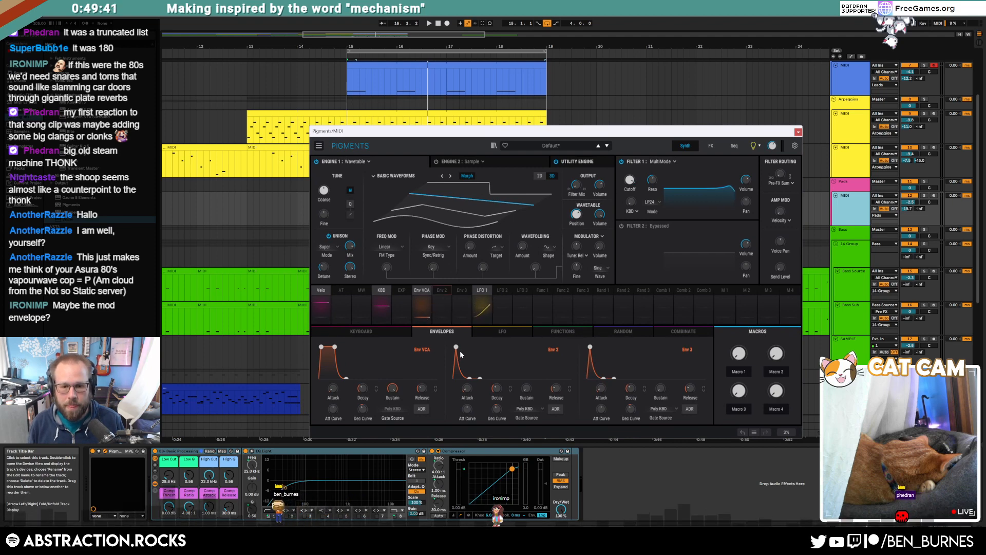
left_click_drag(633, 180, 632, 188)
key("space")
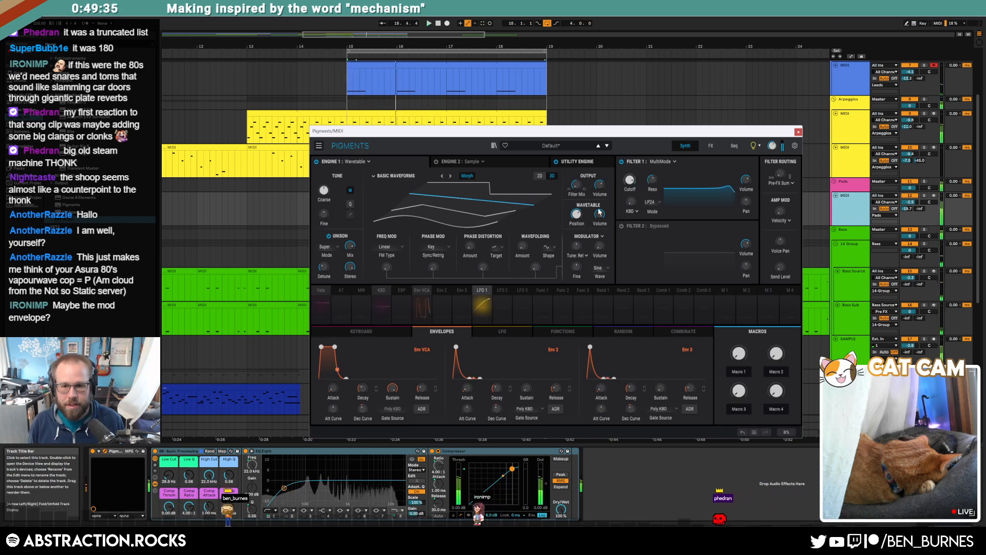
left_click(481, 307)
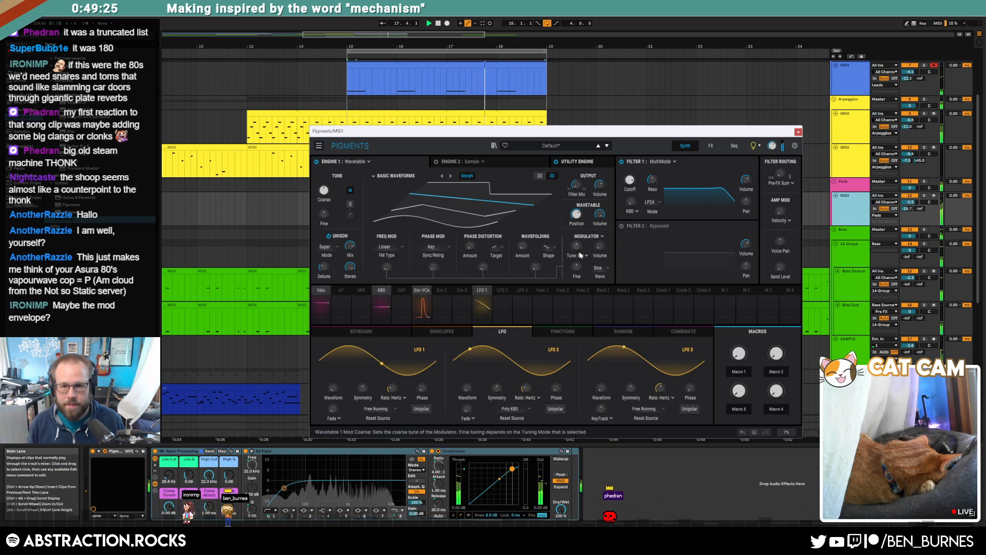
left_click(798, 133)
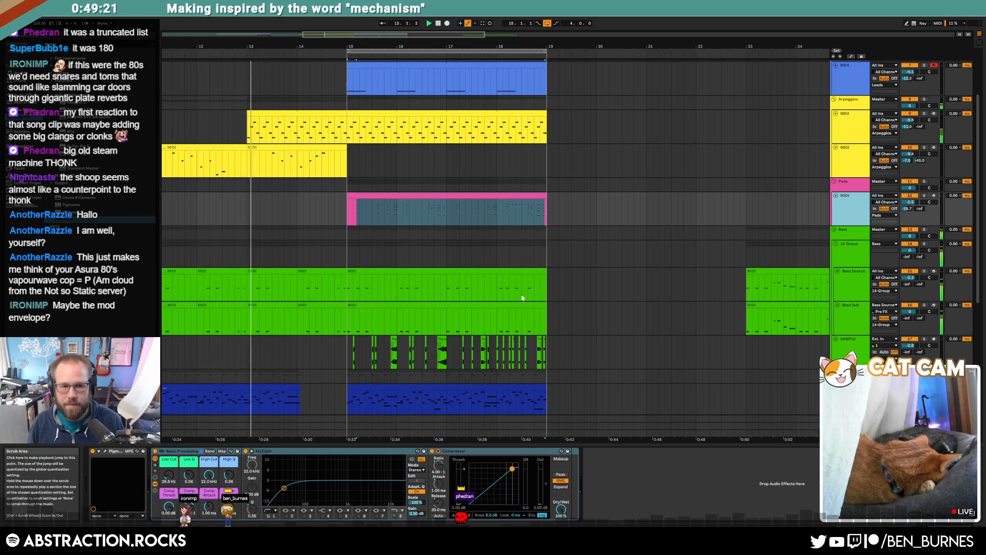
Delete the clips in bar 14 on the Bass Source and Bass Sub tracks.
scroll(561, 310, "down", 2)
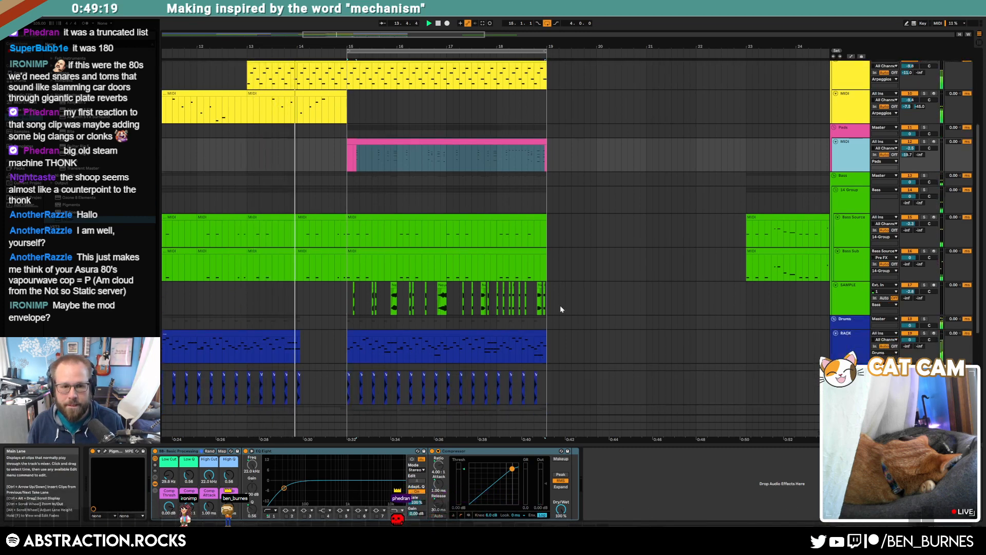
left_click(302, 234)
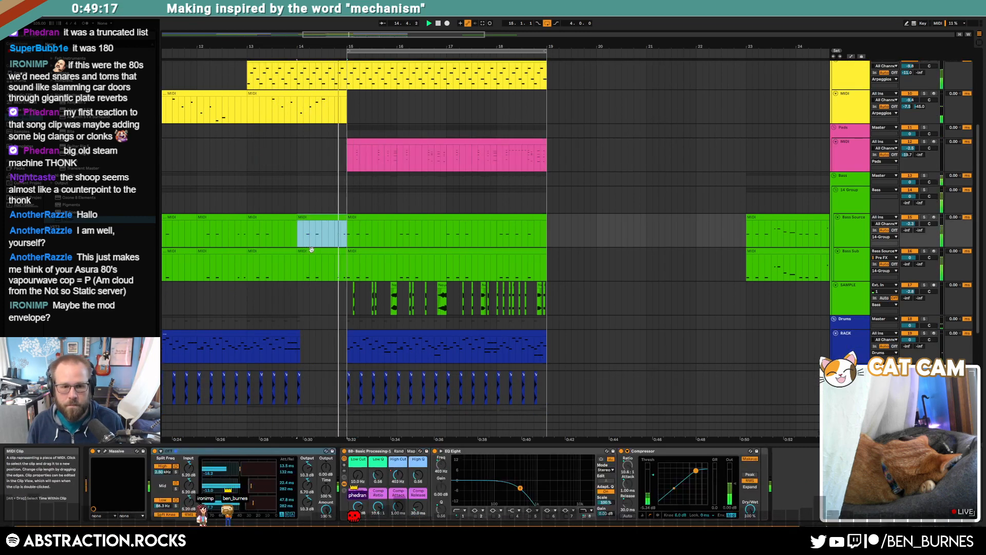
left_click_drag(302, 234, 328, 254)
scroll(332, 277, "up", 5)
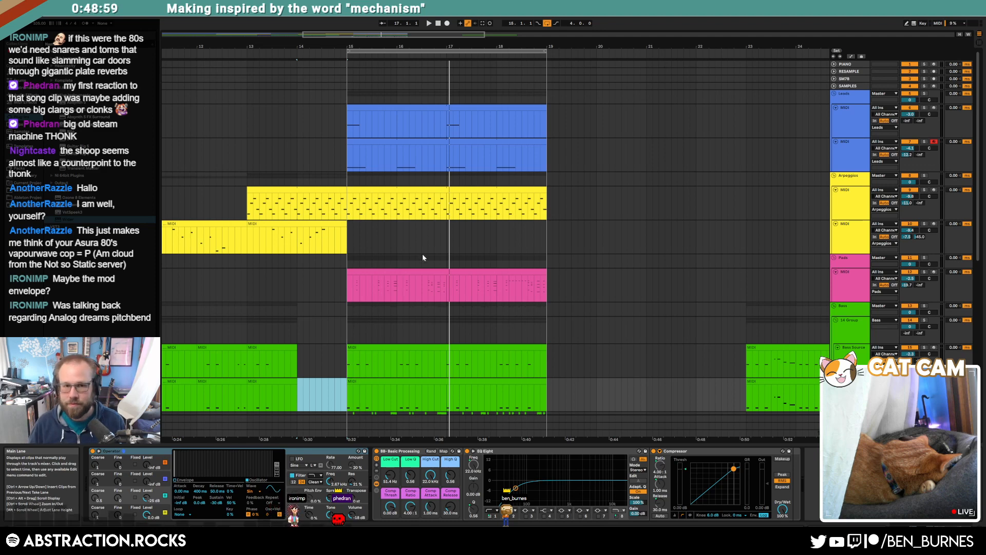
Open Analog Dreams in Kontakt on the lower Leads MIDI track, adjust layer A's mod envelope decay and close the window.
left_click(367, 150)
left_click(367, 150)
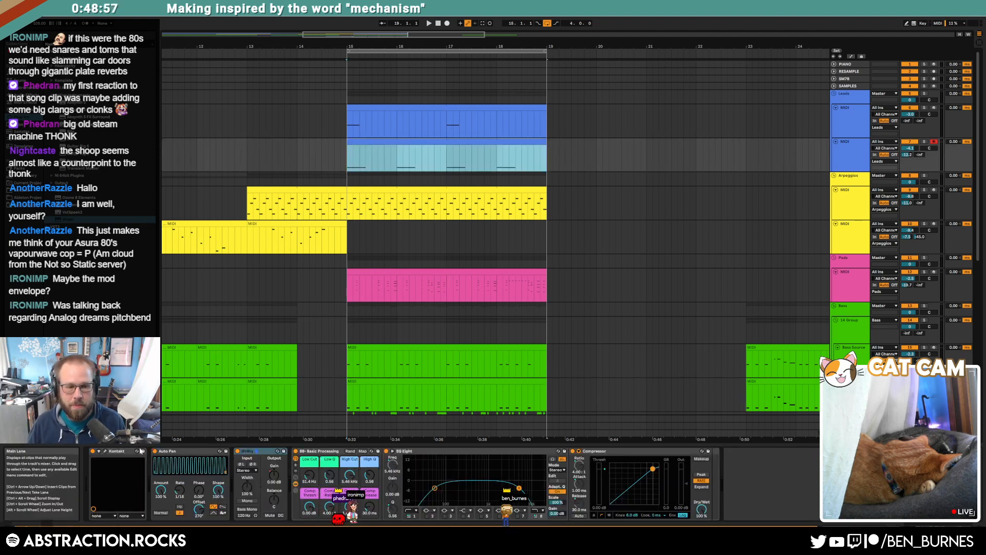
left_click(105, 451)
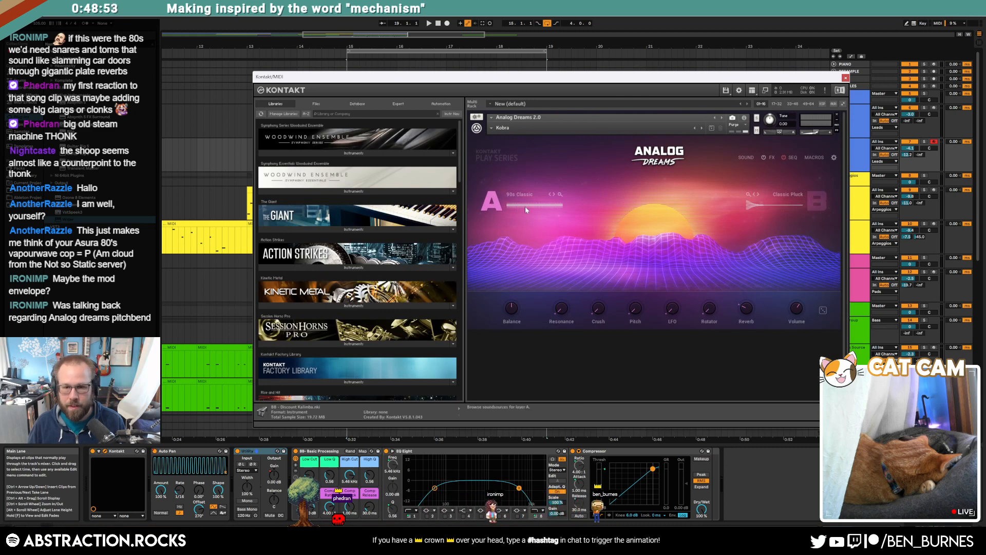
left_click(746, 157)
left_click_drag(735, 82, 649, 210)
key("a")
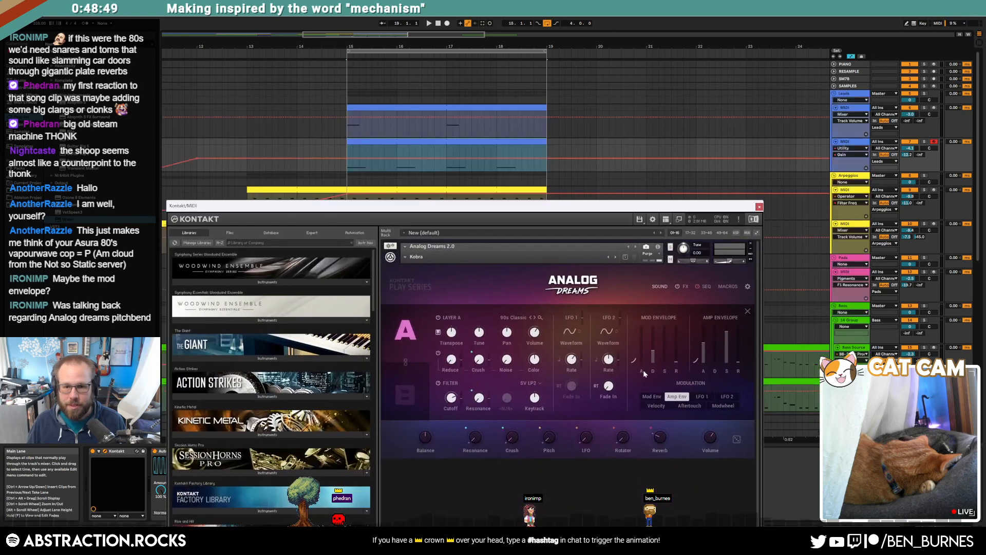
left_click_drag(653, 354, 654, 355)
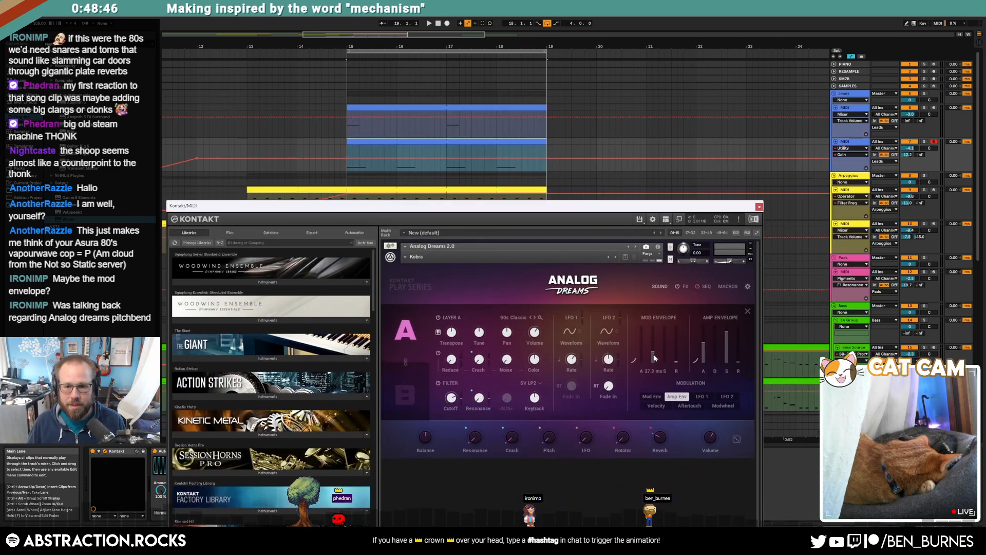
left_click(759, 206)
Play the section from bar 15 with the automation lanes hidden, and lower the Pads MIDI track's volume.
left_click(328, 143)
key("space")
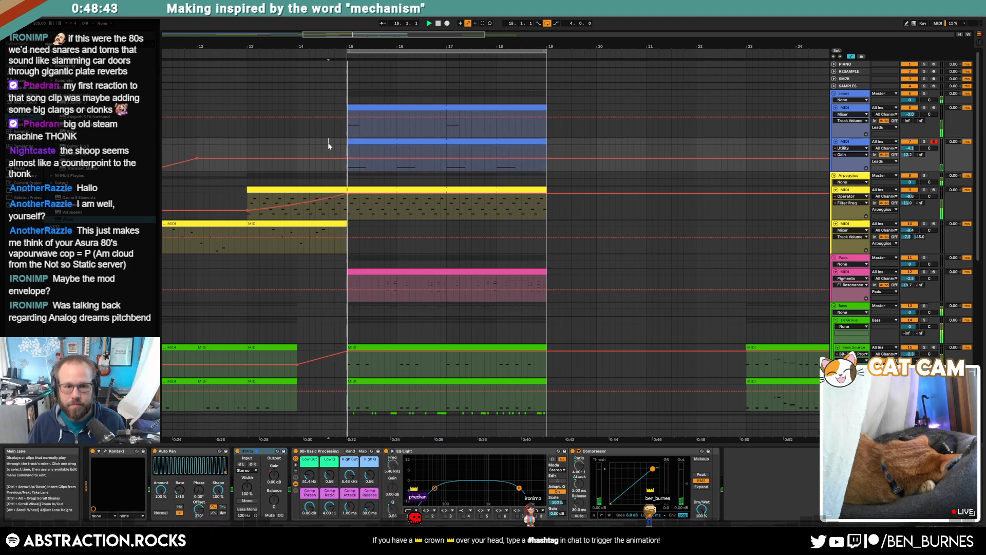
key("a")
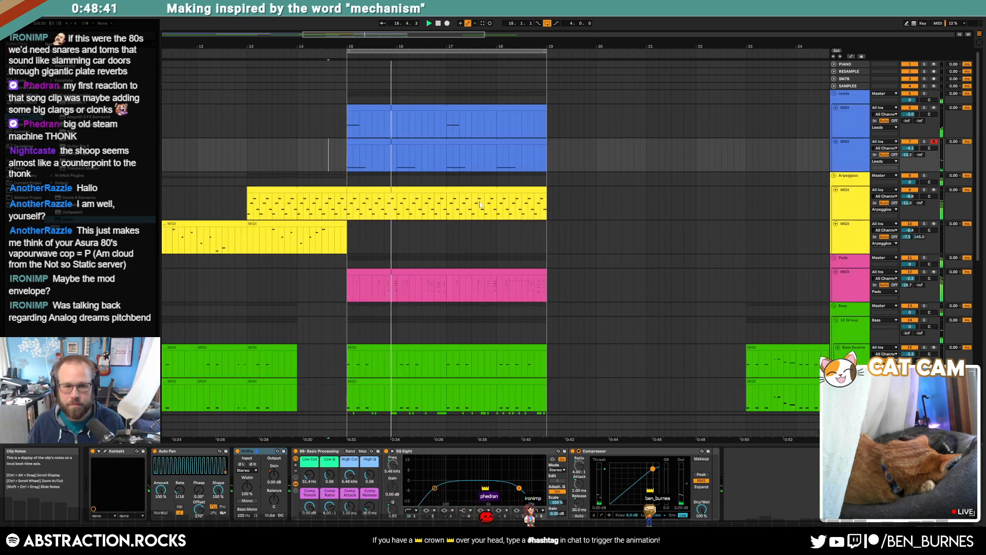
scroll(523, 242, "down", 3, "ctrl")
scroll(524, 247, "down", 2)
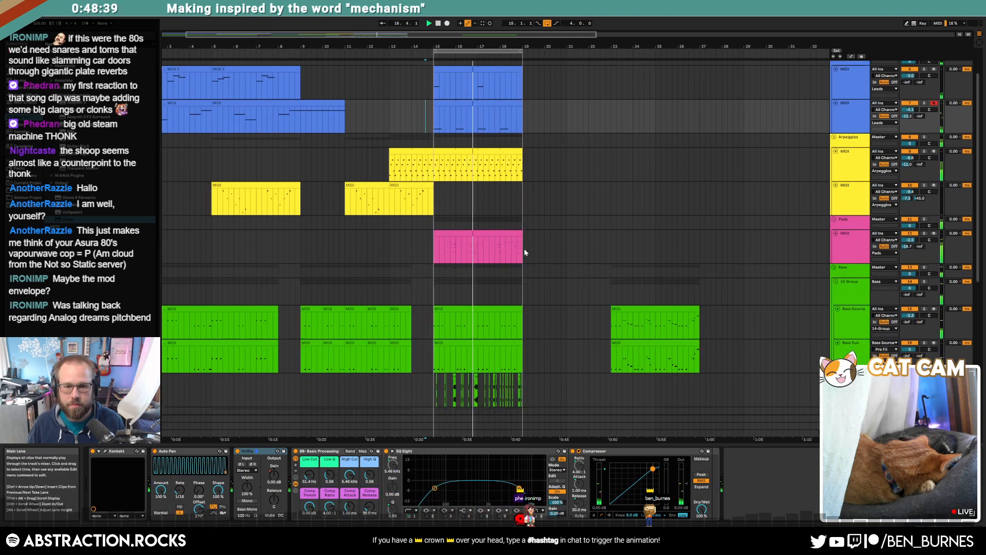
scroll(524, 248, "down", 2)
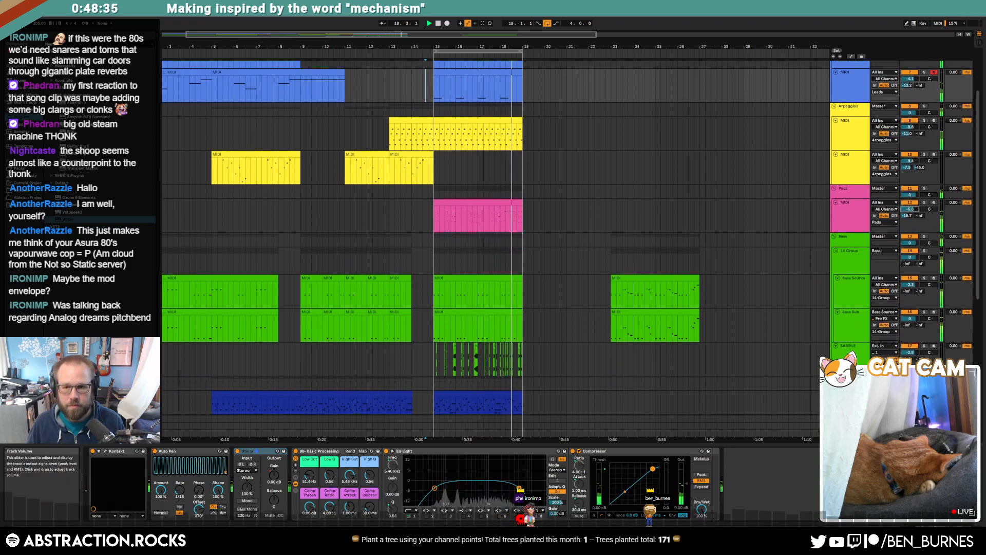
left_click(848, 219)
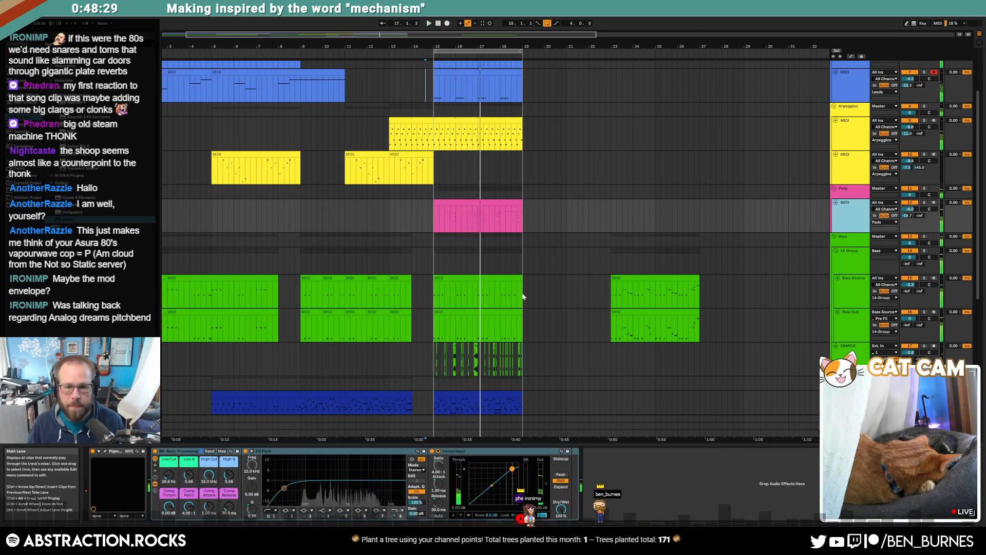
Duplicate the time of bars 15–18 across all tracks, and move the last Bass Source and Bass Sub clips to bar 23.
left_click_drag(523, 297, 434, 297)
key("ctrl+shift+d")
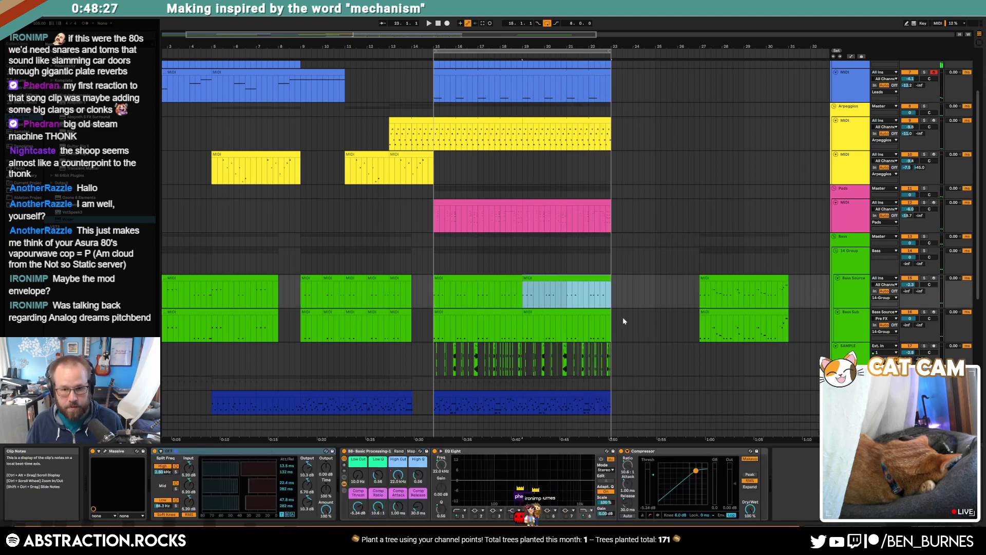
left_click_drag(723, 281, 638, 282)
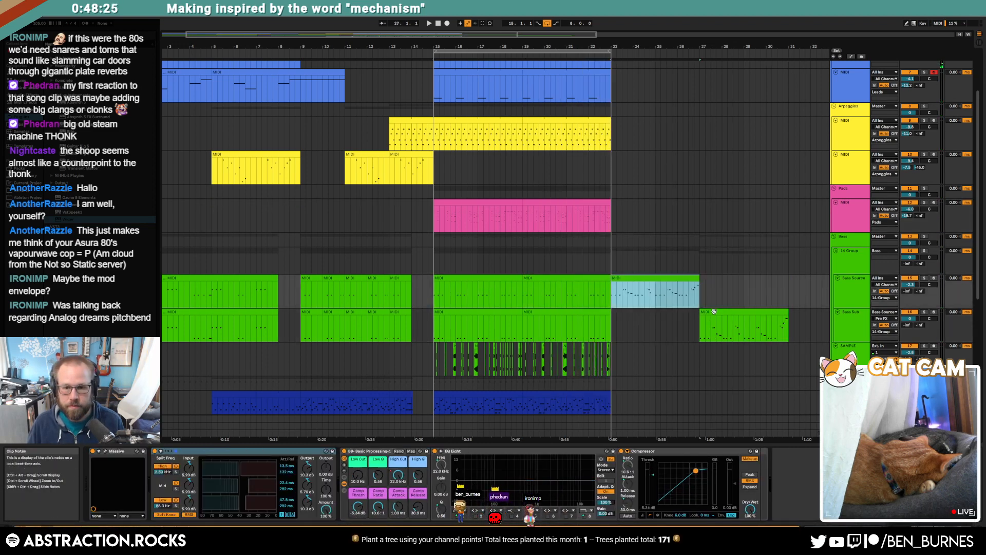
left_click_drag(714, 311, 626, 319)
Duplicate the RACK drum clips and the drum SAMPLE clips from bars 15–22 so the copies start at bar 23.
scroll(590, 352, "down", 1)
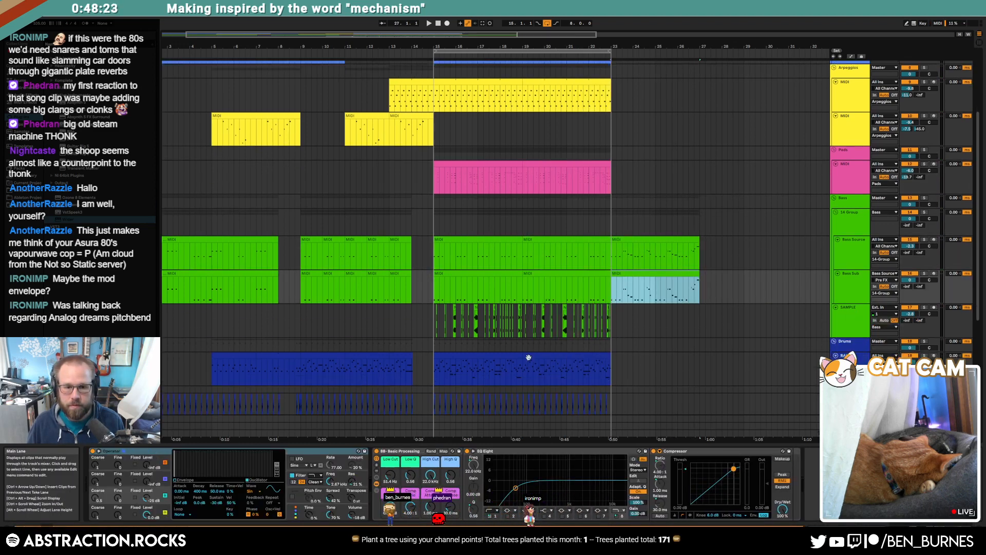
left_click(491, 354)
left_click(527, 355)
key("ctrl+d")
scroll(585, 370, "down", 1)
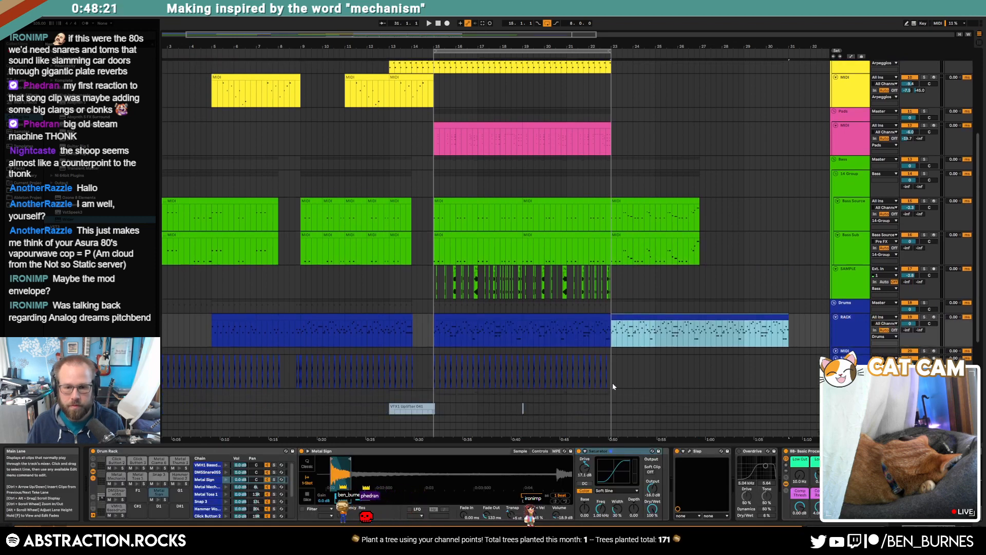
left_click_drag(612, 383, 438, 378)
key("ctrl+d")
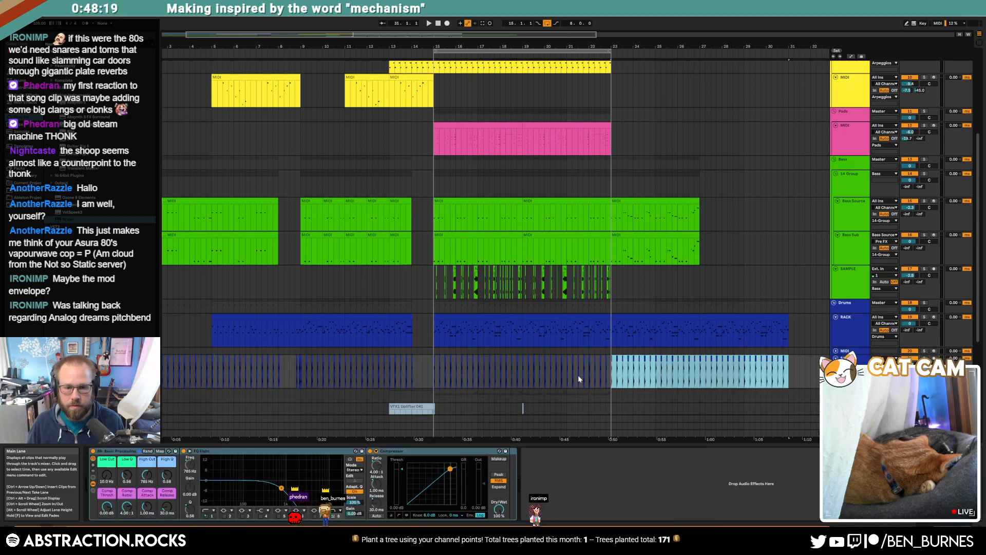
Clear bar 22 on the drum RACK track and the bass SAMPLE track.
scroll(602, 358, "up", 3)
left_click_drag(621, 317, 623, 291)
key("Delete")
scroll(504, 403, "down", 1)
scroll(505, 404, "down", 2)
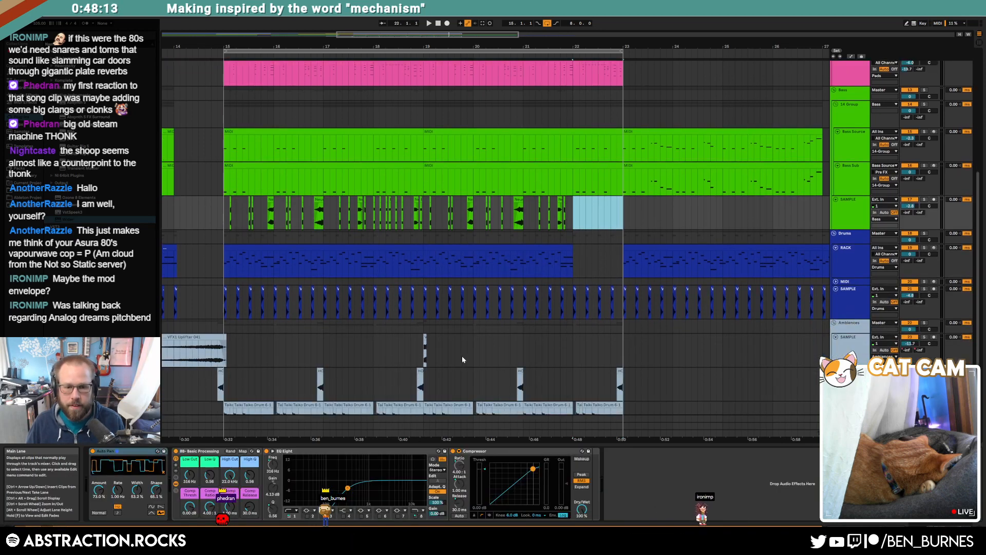
Delete the short leftover uplifter fragment at bar 19 on the Ambiences SAMPLE track.
left_click(424, 342)
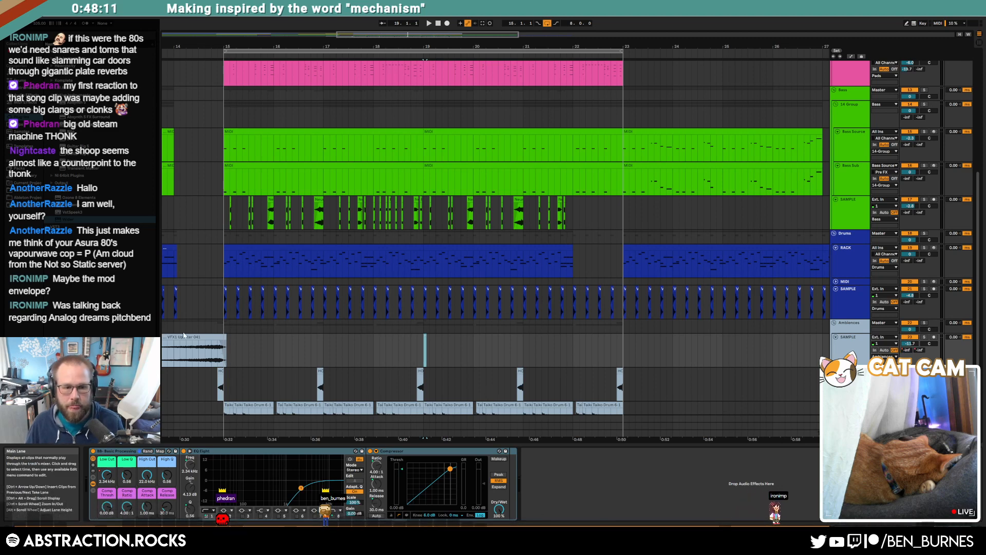
left_click(183, 336)
scroll(335, 346, "down", 2)
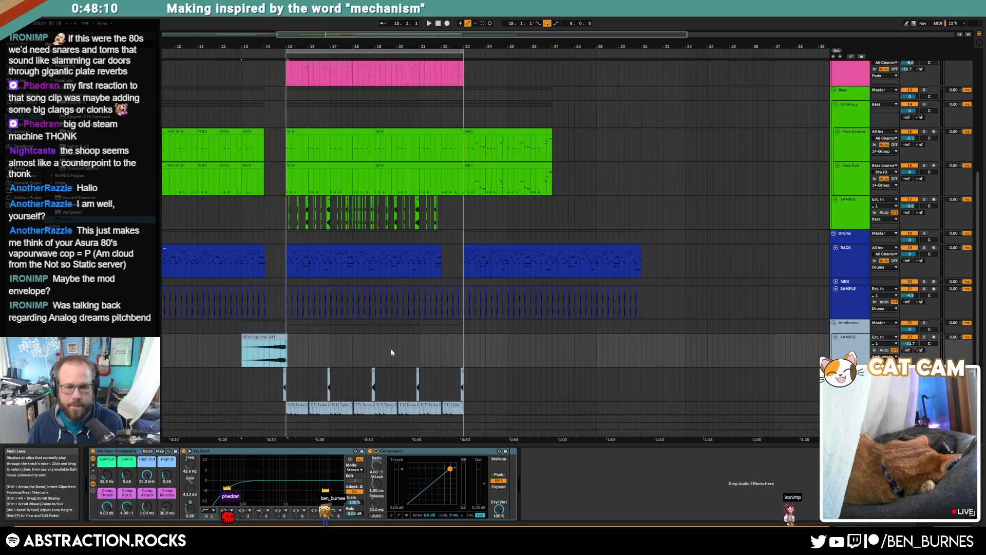
Find the VFX1 Uplifter 087 sample, place it just after bar 23 on the Ambiences SAMPLE track, and turn on its warping.
left_click(24, 193)
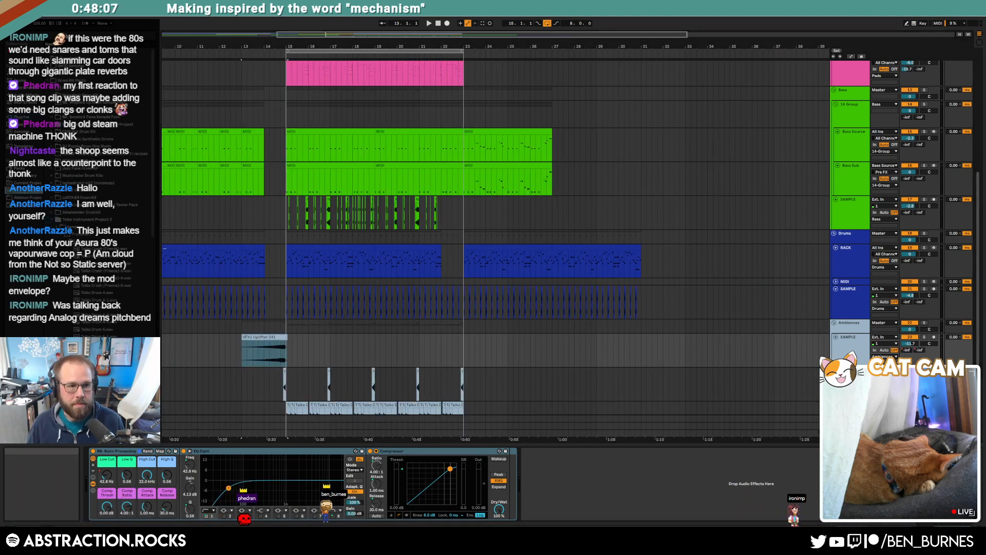
type("impact")
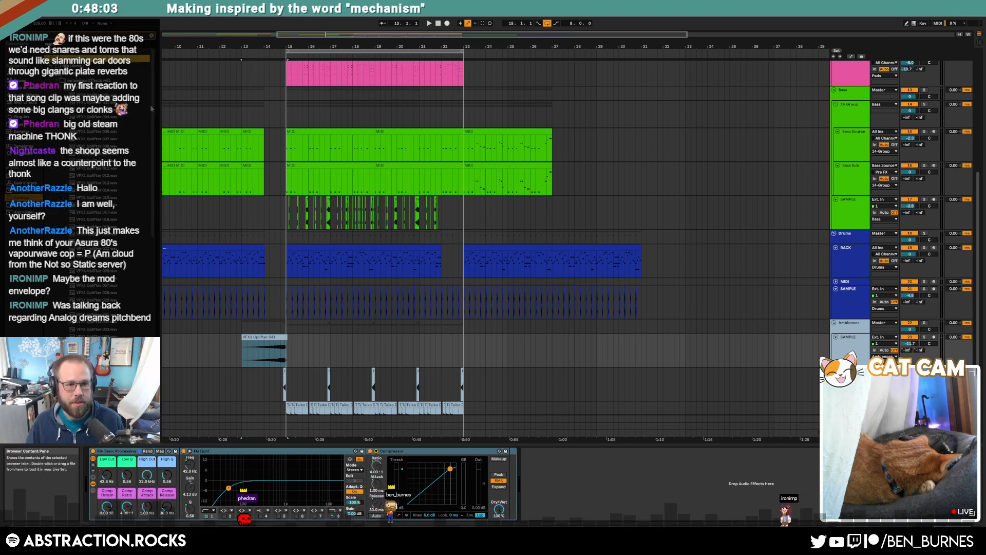
left_click_drag(153, 112, 145, 284)
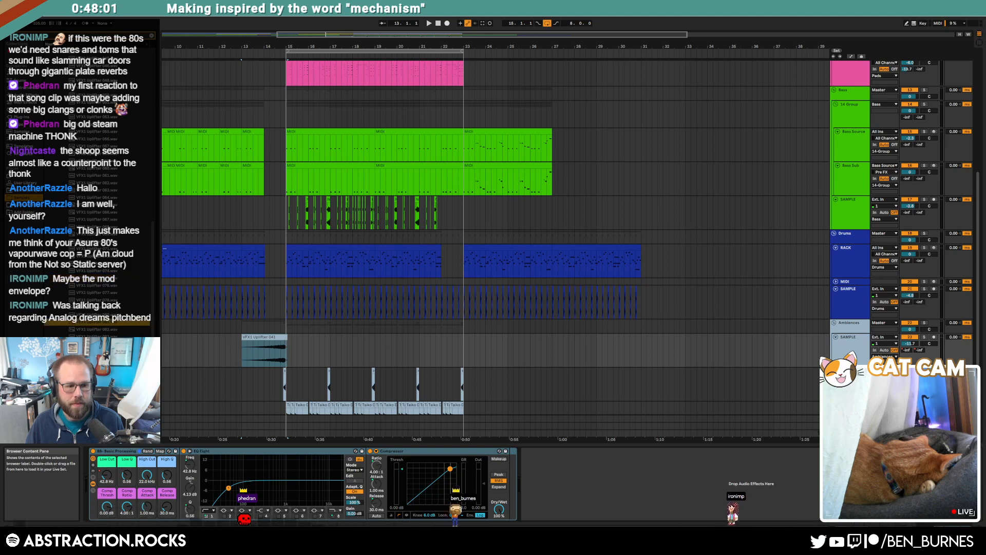
left_click_drag(97, 220, 499, 335)
double_click(500, 335)
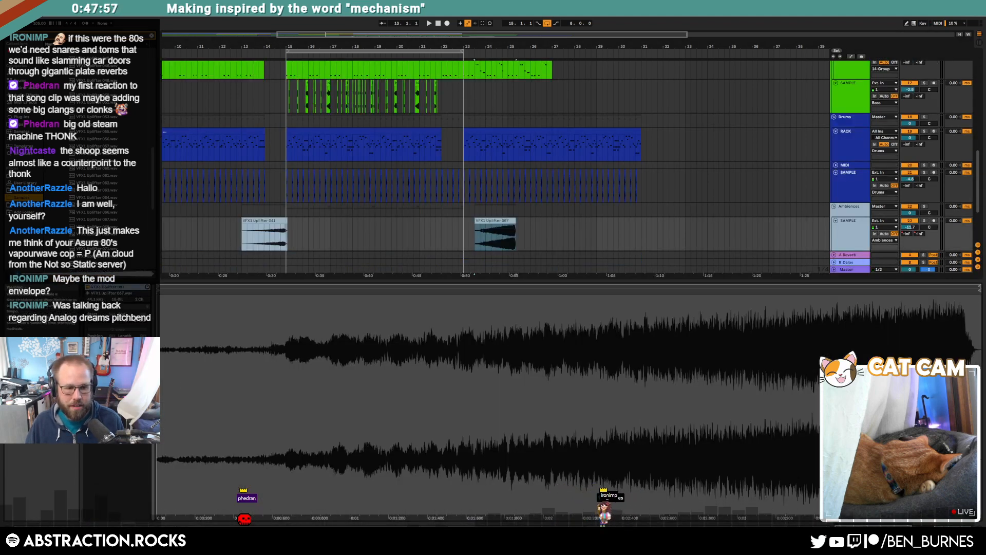
left_click(140, 380)
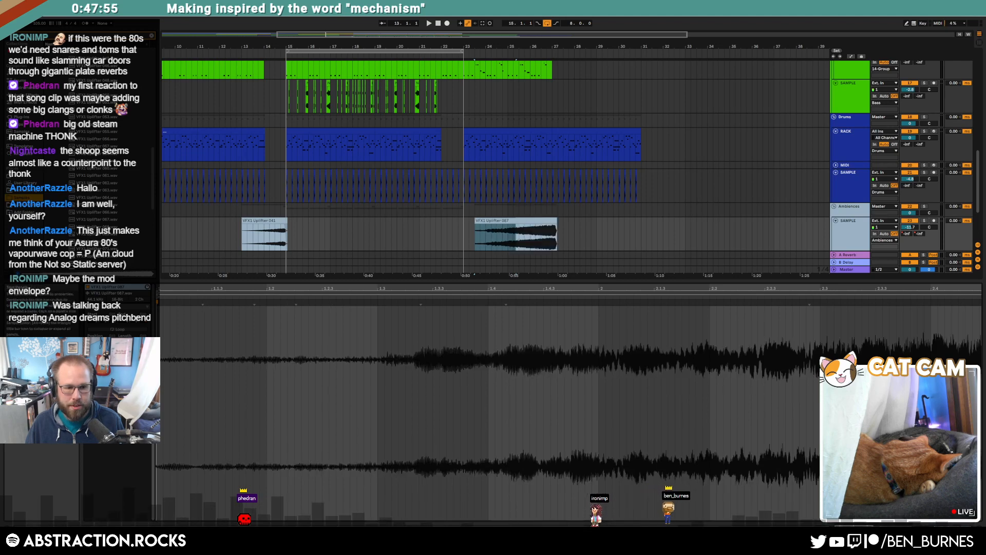
Move the VFX1 Uplifter 087 clip to start at bar 21 and remove everything after bar 23.
left_click(506, 226)
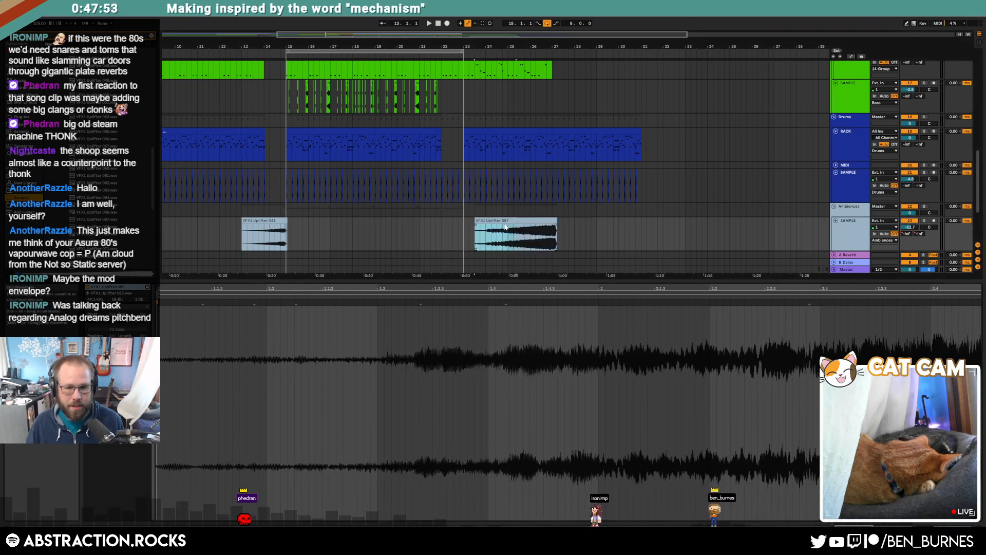
left_click(506, 221)
left_click_drag(537, 226, 464, 231)
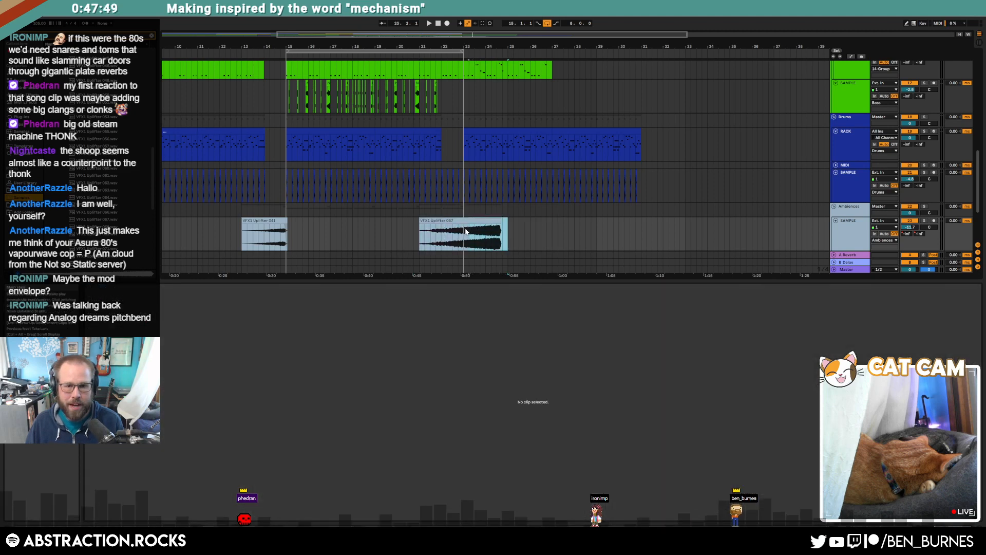
key("Delete")
scroll(464, 222, "up", 4)
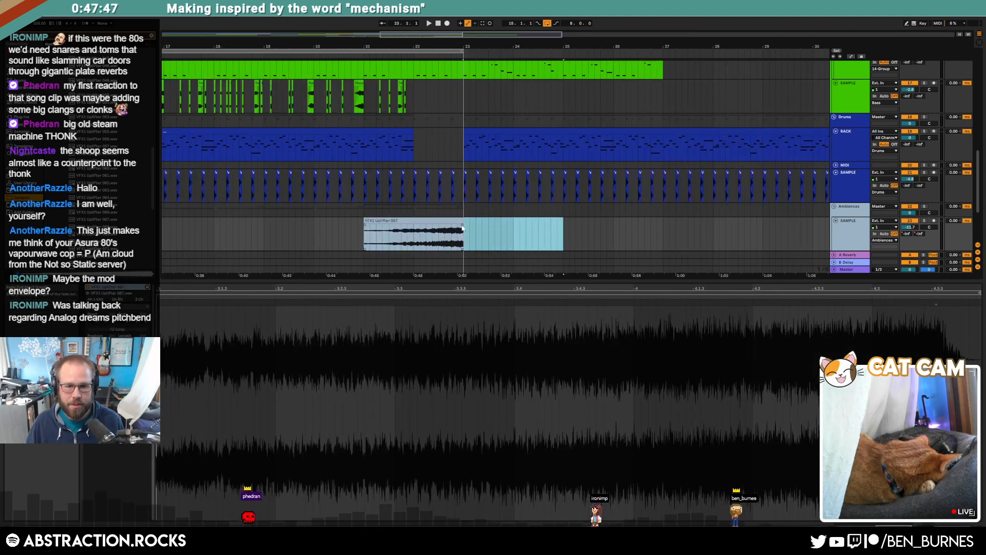
Trim the VFX1 Uplifter 087 clip to end just past bar 23 and lower its clip gain slightly.
left_click_drag(464, 221, 458, 228)
left_click(422, 235)
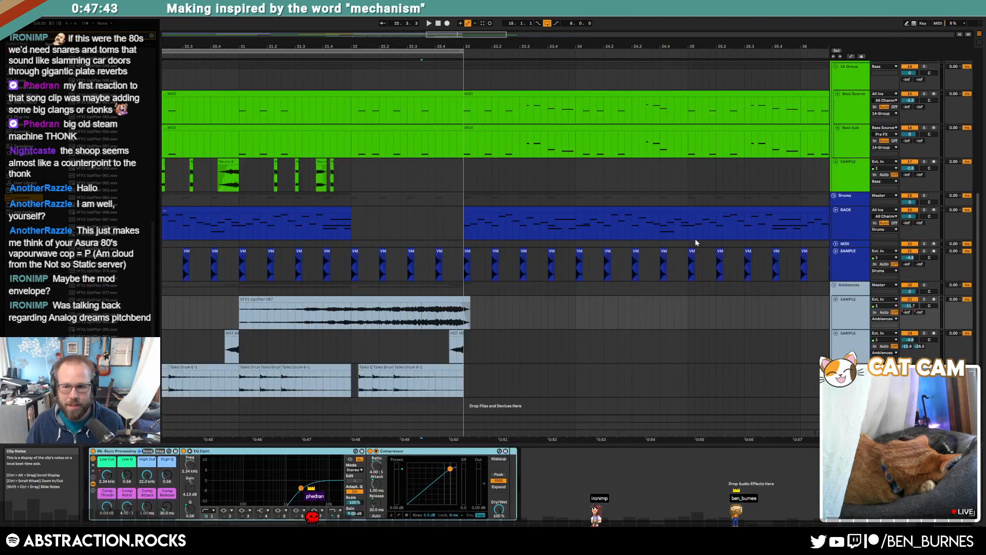
double_click(370, 298)
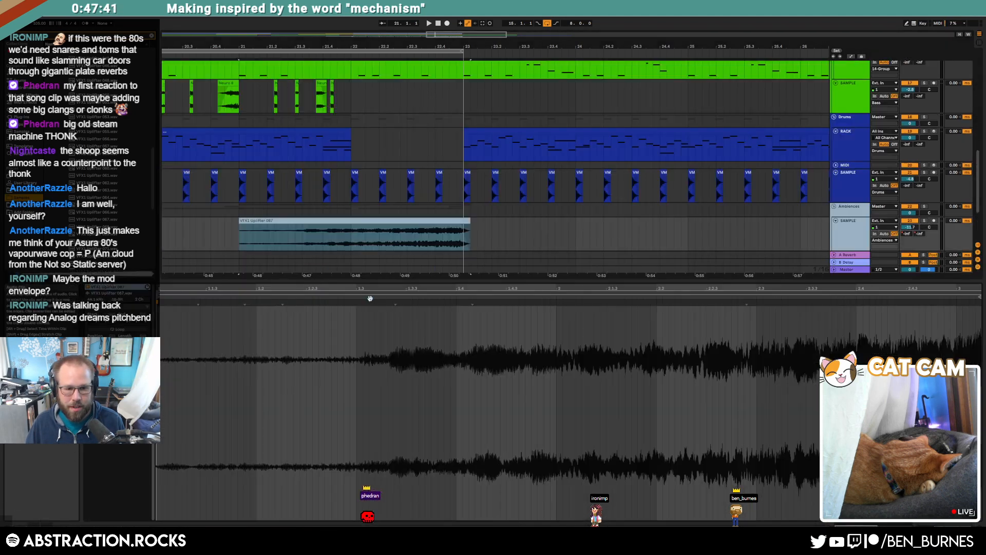
left_click_drag(142, 398, 141, 405)
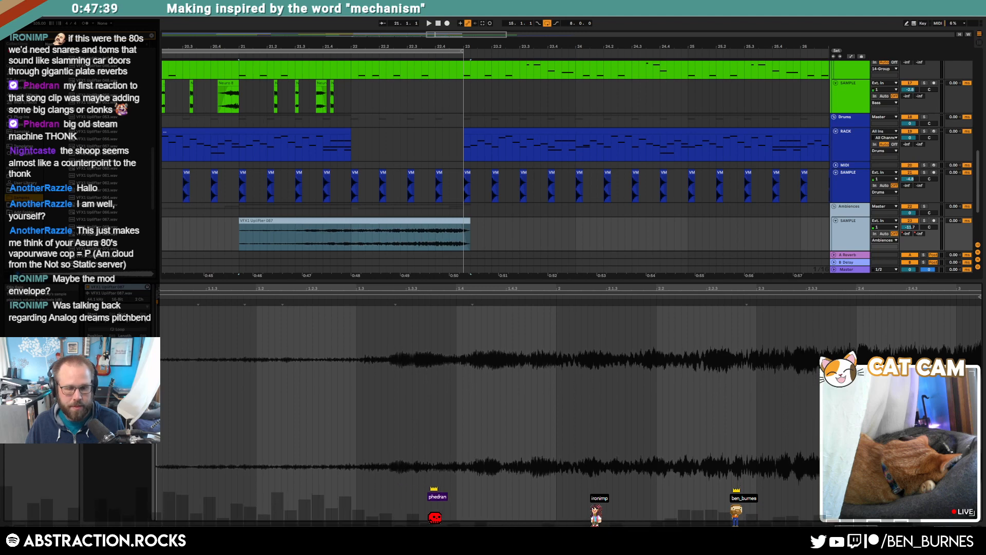
Play the arrangement from one beat before bar 21 to audition the uplifter leading into the section at bar 23.
key("shift+Tab")
left_click(215, 307)
key("space")
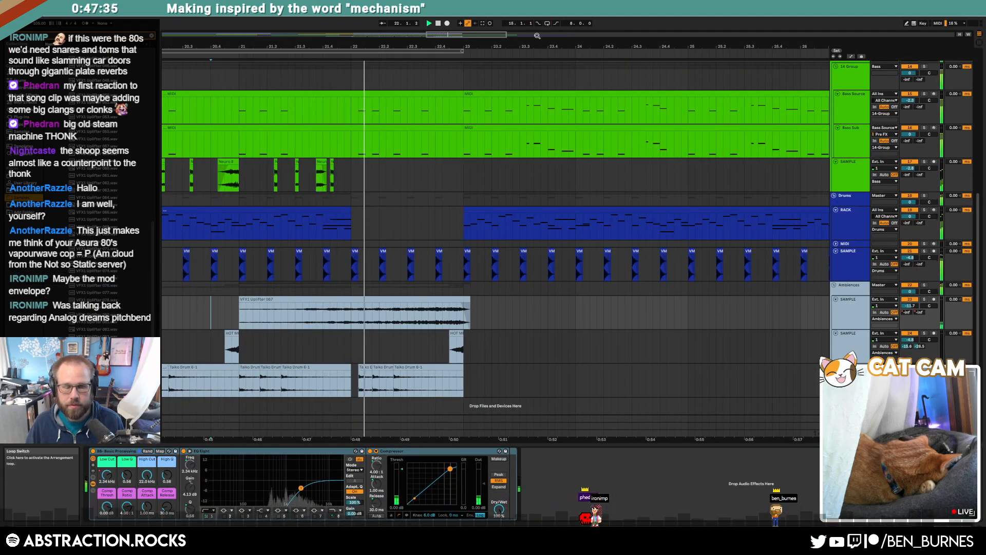
double_click(450, 299)
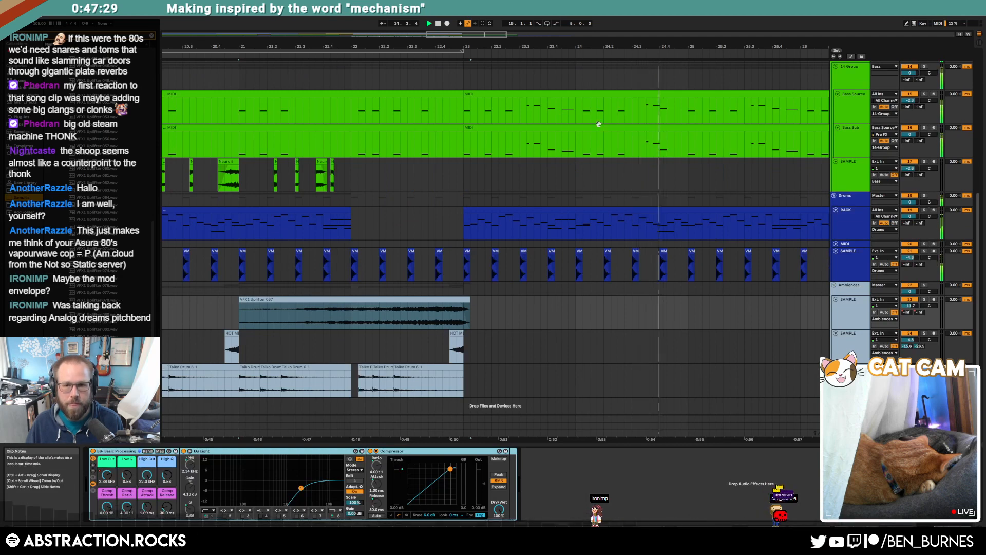
Loop bars 23 to 27 over the last Bass Source clip.
scroll(646, 74, "down", 2)
left_click_drag(525, 34, 580, 35)
left_click(515, 94)
key("ctrl+l")
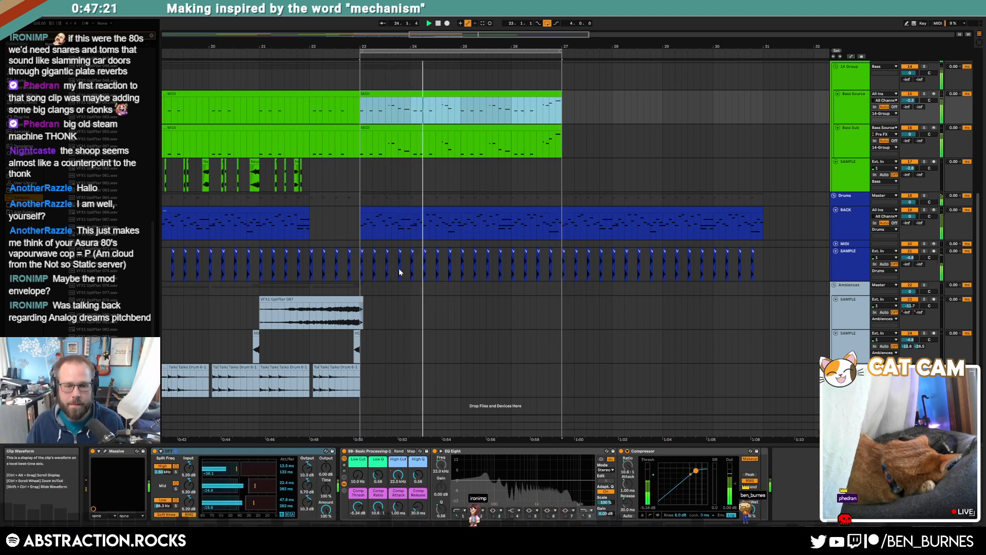
Inspect the Massive synth on the Bass Source track while the loop plays, and close its window.
scroll(409, 275, "up", 2)
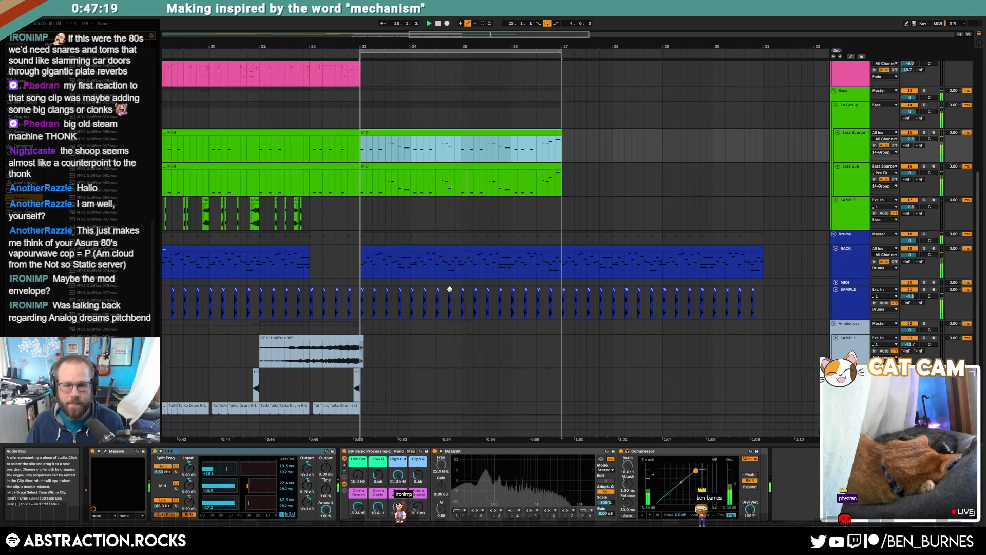
left_click(105, 451)
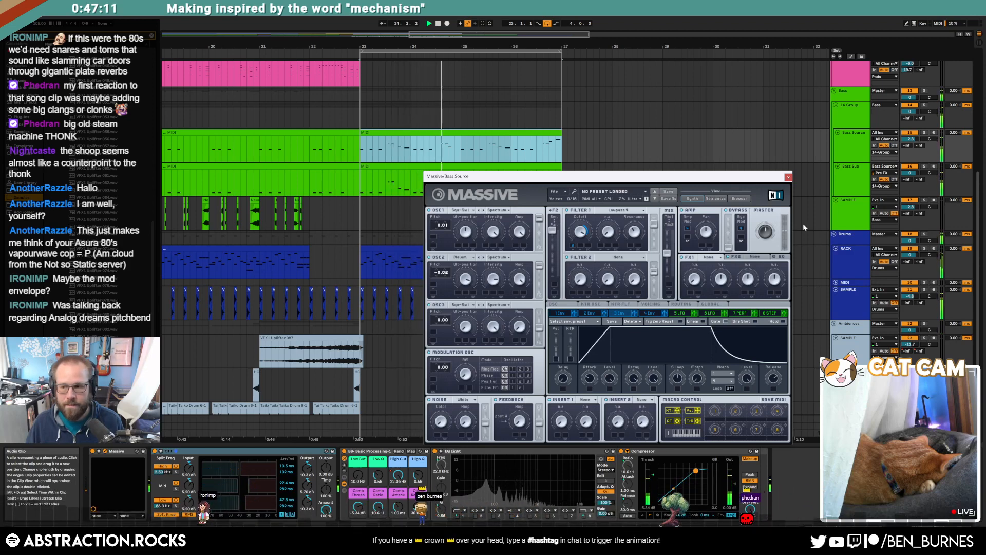
left_click(787, 177)
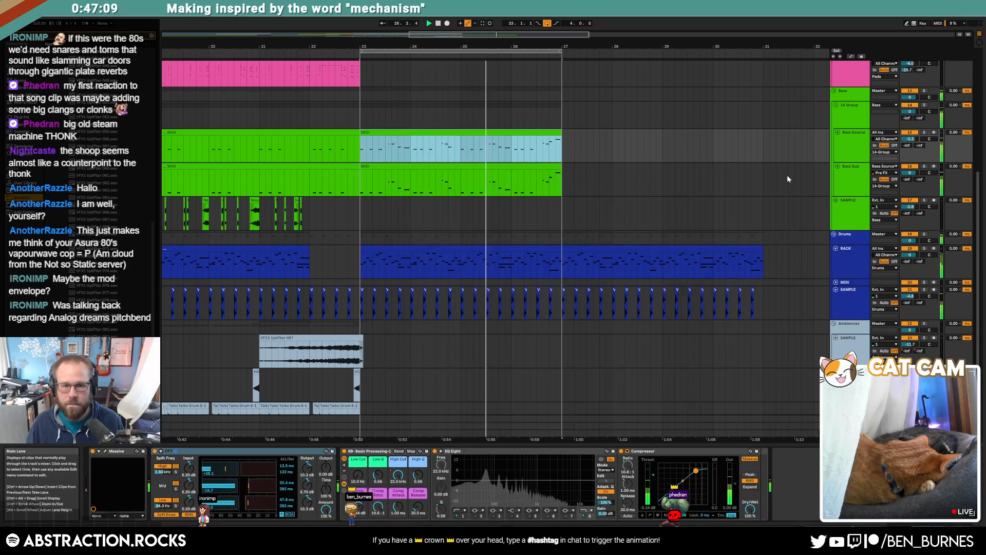
In the RACK clip at bar 23, delete the percussion notes just before the clip's third bar and at the end of its fourth.
left_click(442, 249)
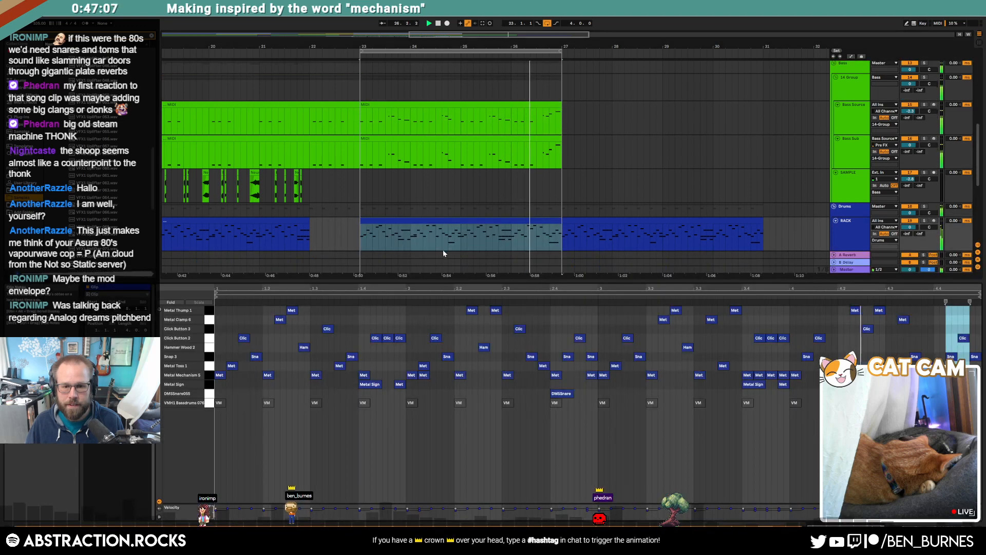
left_click_drag(572, 324, 588, 383)
key("Delete")
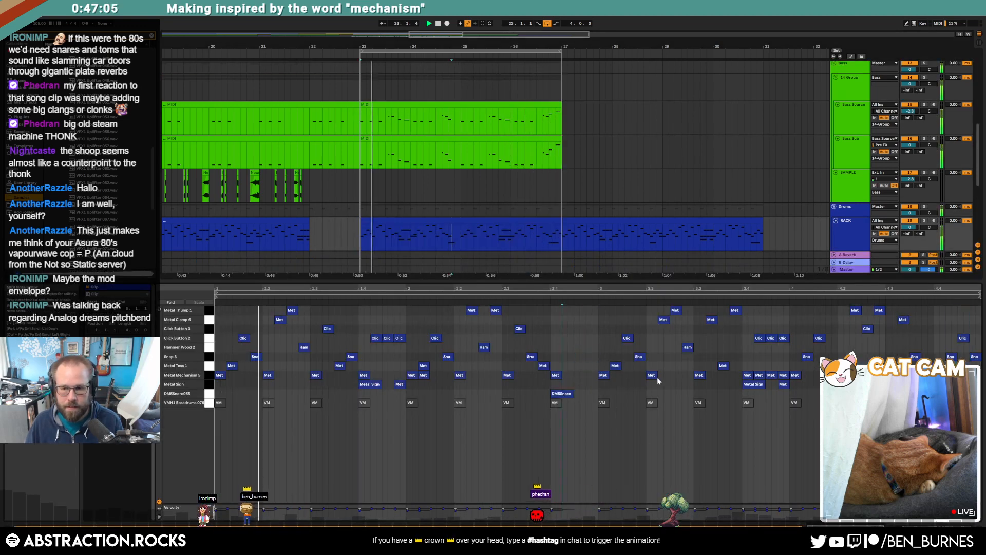
left_click_drag(952, 325, 972, 380)
key("Delete")
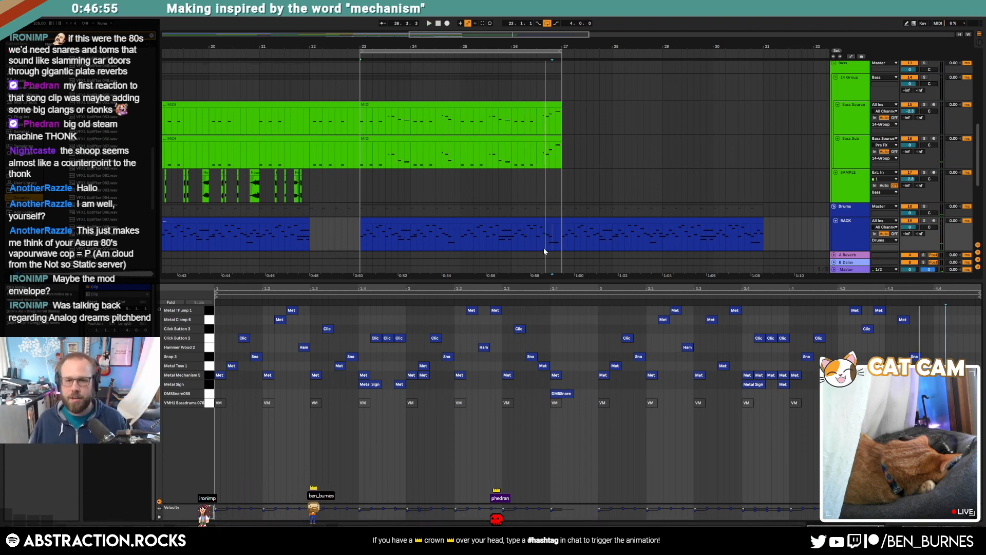
Examine the drum notes in the RACK clip starting at bar 15.
key("shift+Tab")
scroll(422, 185, "down", 2)
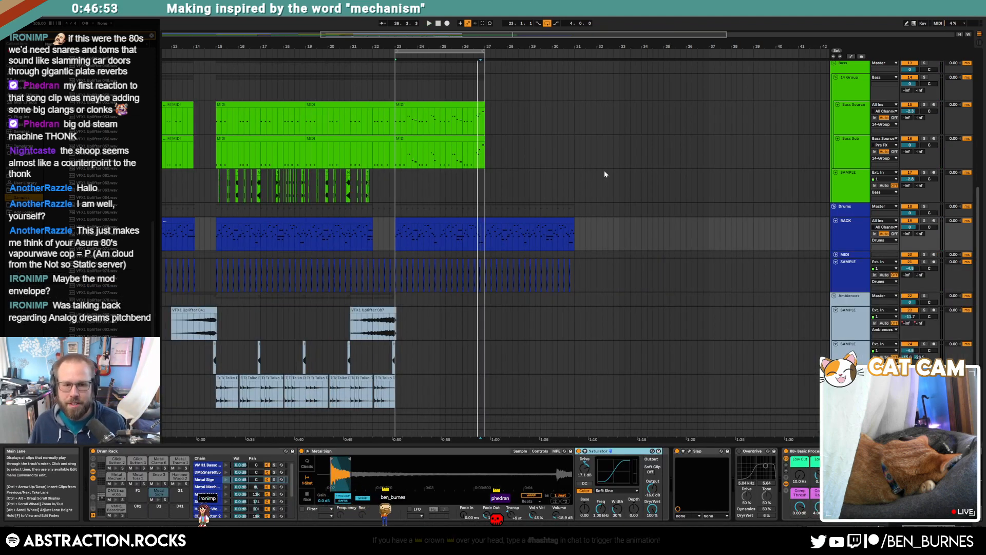
left_click(294, 221)
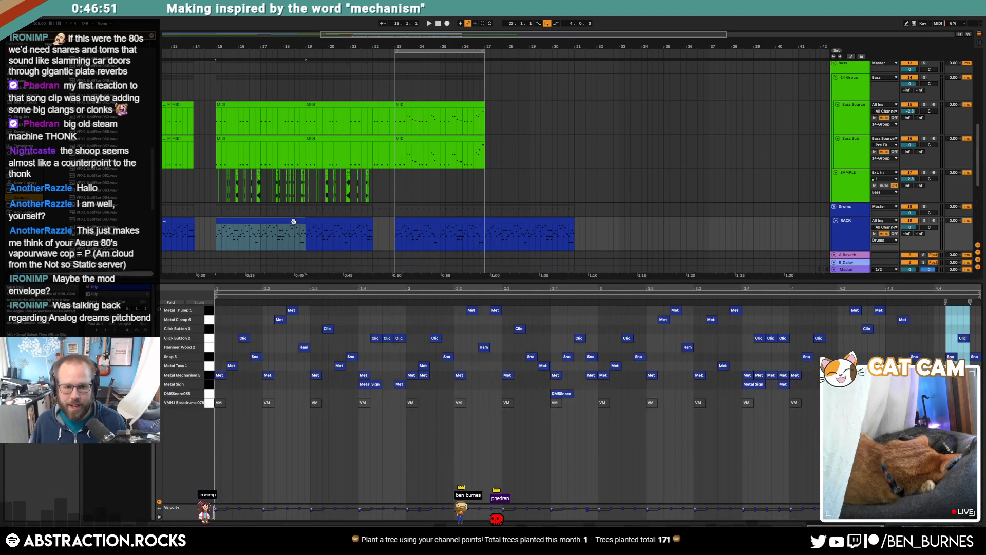
left_click(510, 449)
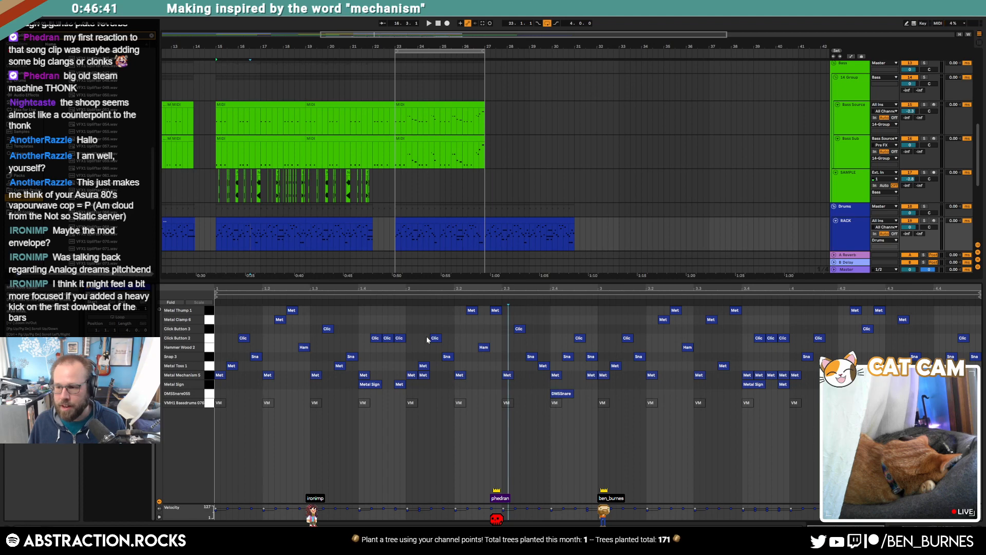
key("shift+Tab")
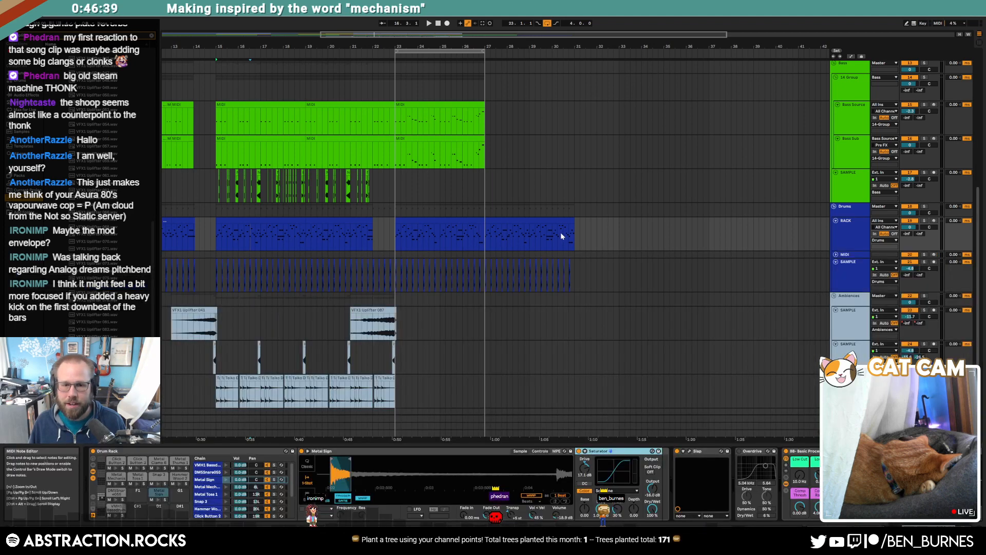
Delete the RACK clip that starts at bar 27.
left_click(492, 233)
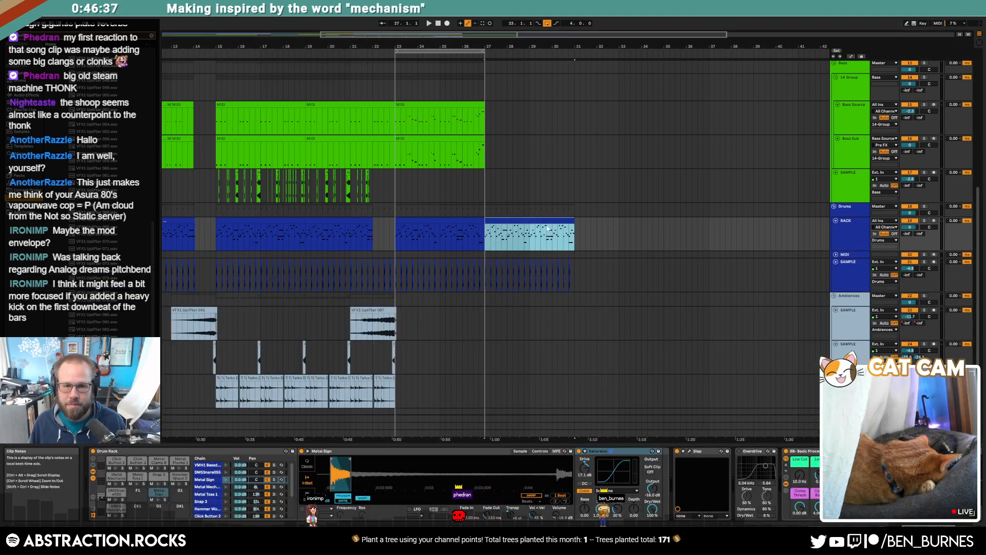
left_click(272, 218)
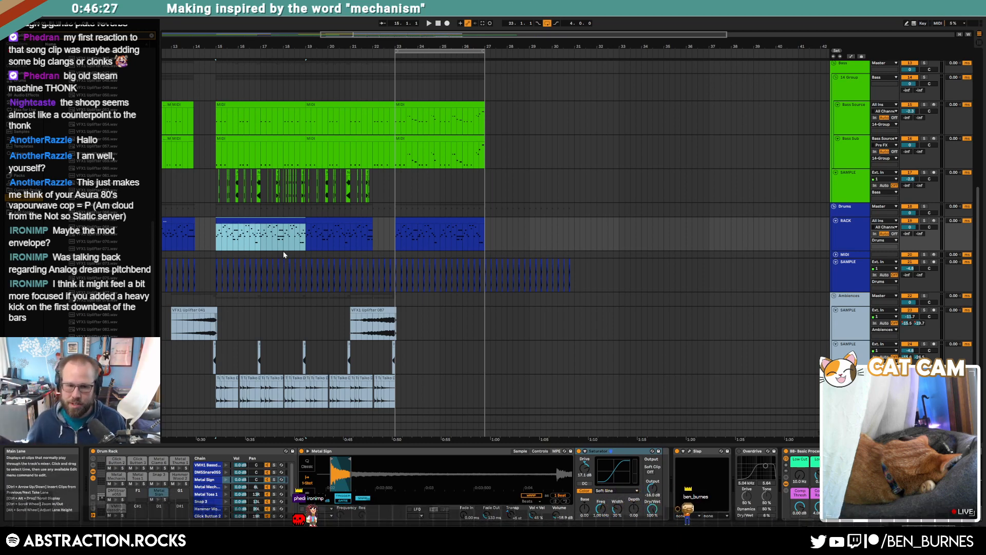
left_click(430, 233)
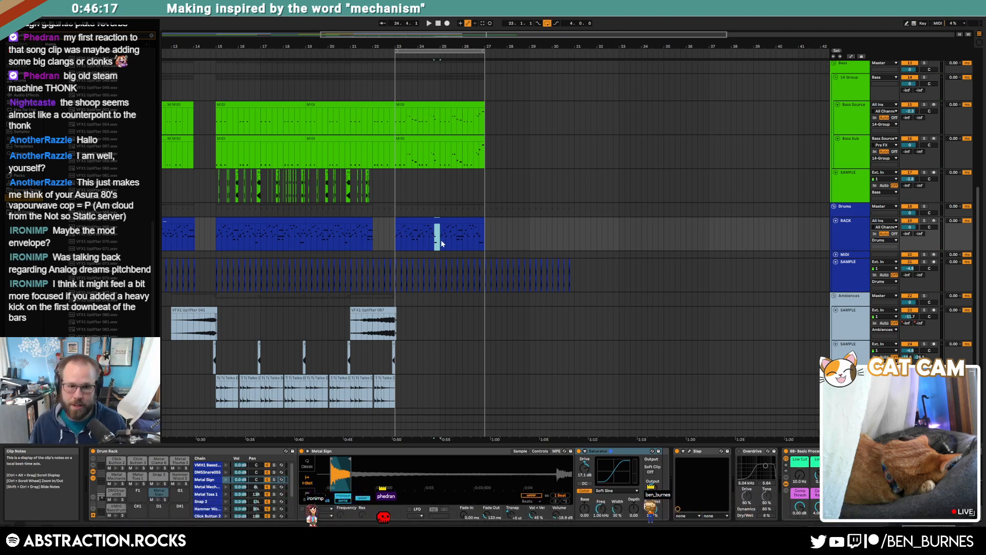
Extend the end of the RACK clip that stops at bar 22 by a sixteenth note.
scroll(368, 239, "up", 5)
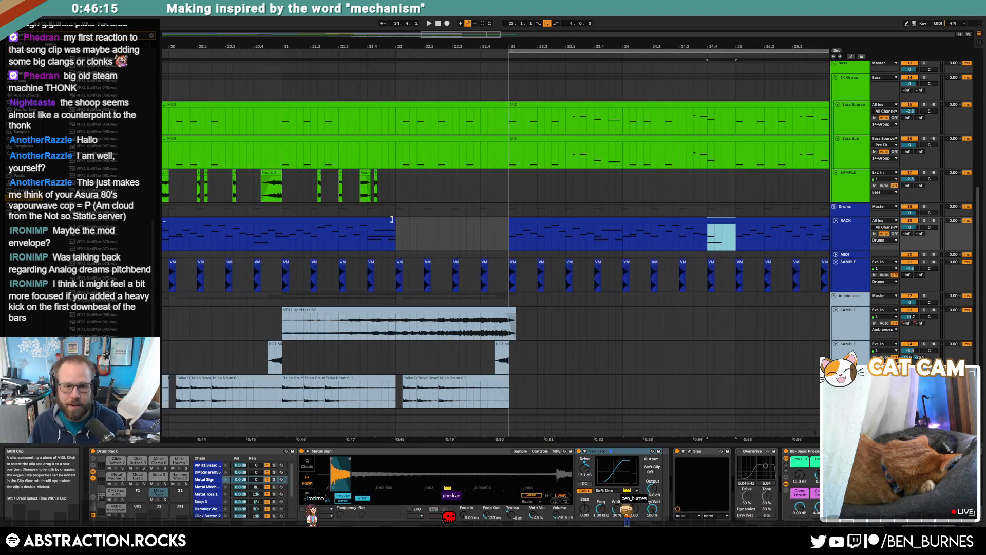
left_click_drag(392, 219, 437, 221)
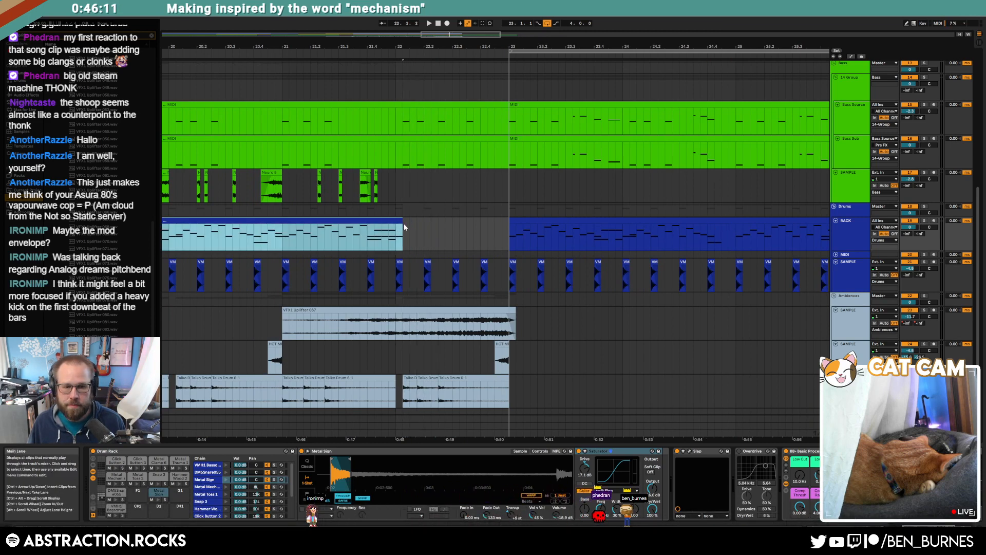
scroll(404, 223, "down", 5)
left_click(441, 229)
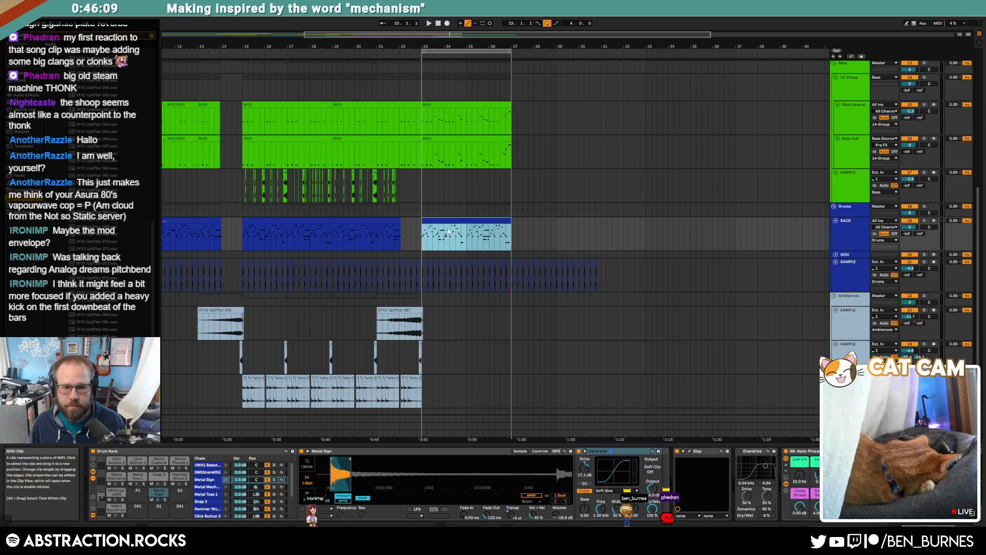
left_click(846, 254)
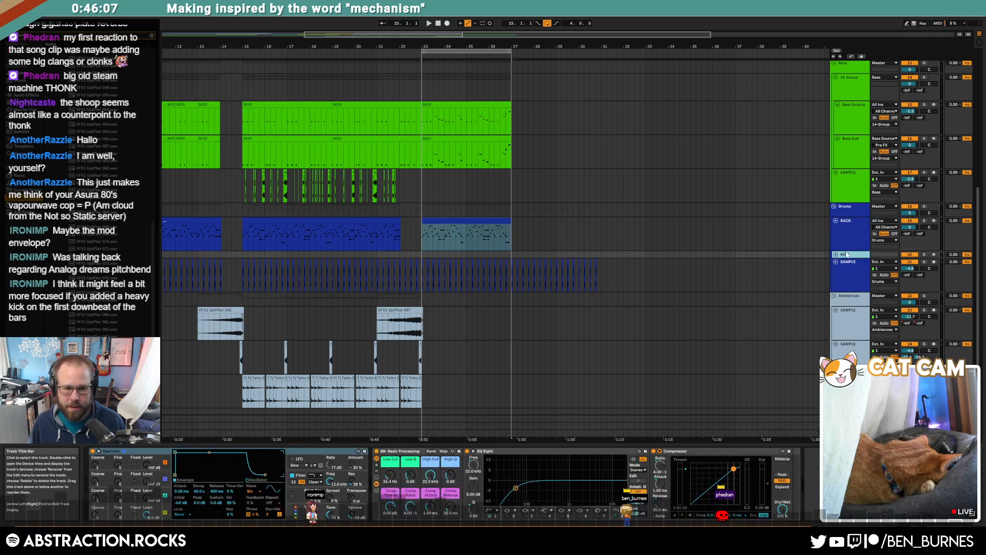
key("Delete")
left_click(847, 234)
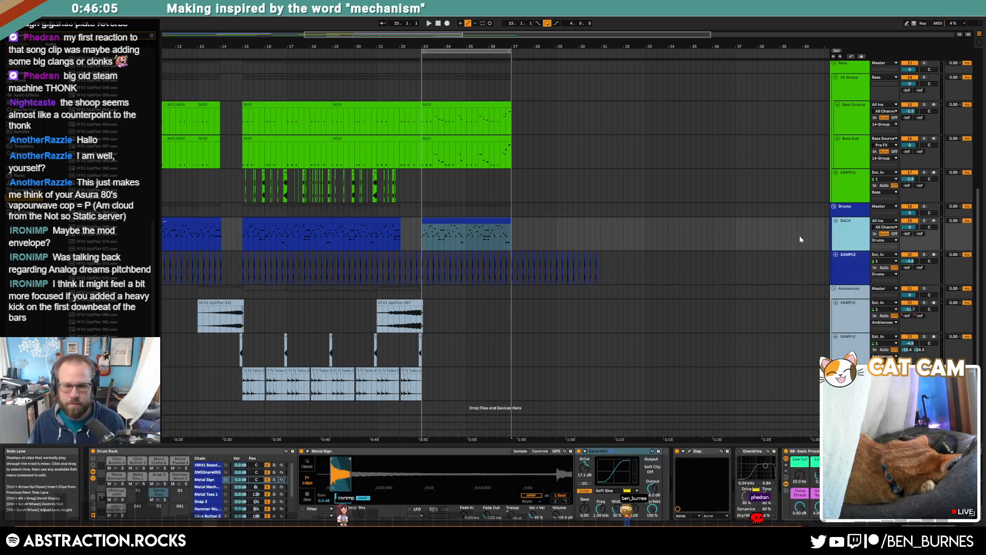
key("ctrl+z")
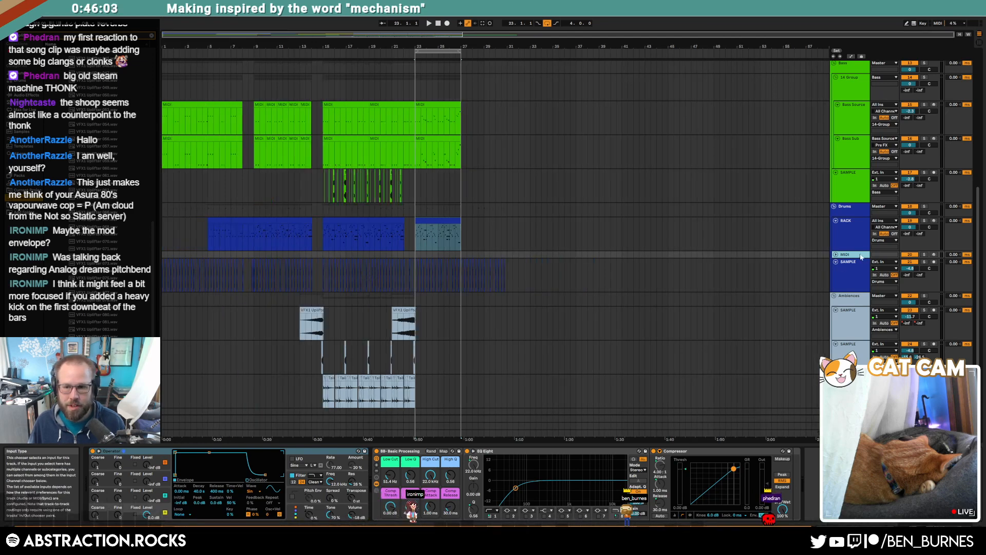
Delete the collapsed MIDI track between RACK and SAMPLE in the Drums group.
left_click(858, 238)
left_click(858, 255)
key("Delete")
Remove the VMH1 Bassdrum pad from the RACK track's Drum Rack.
left_click(855, 230)
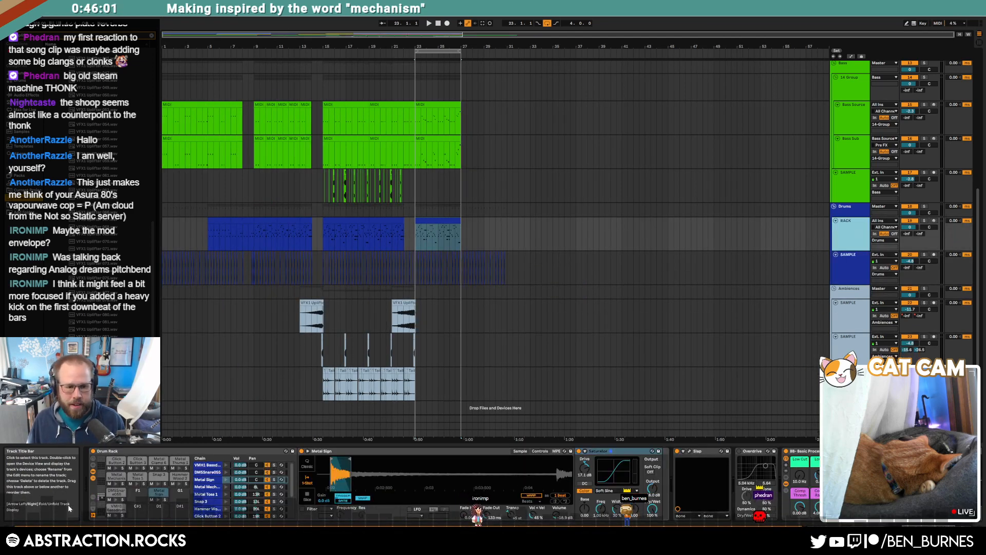
left_click(116, 509)
key("Delete")
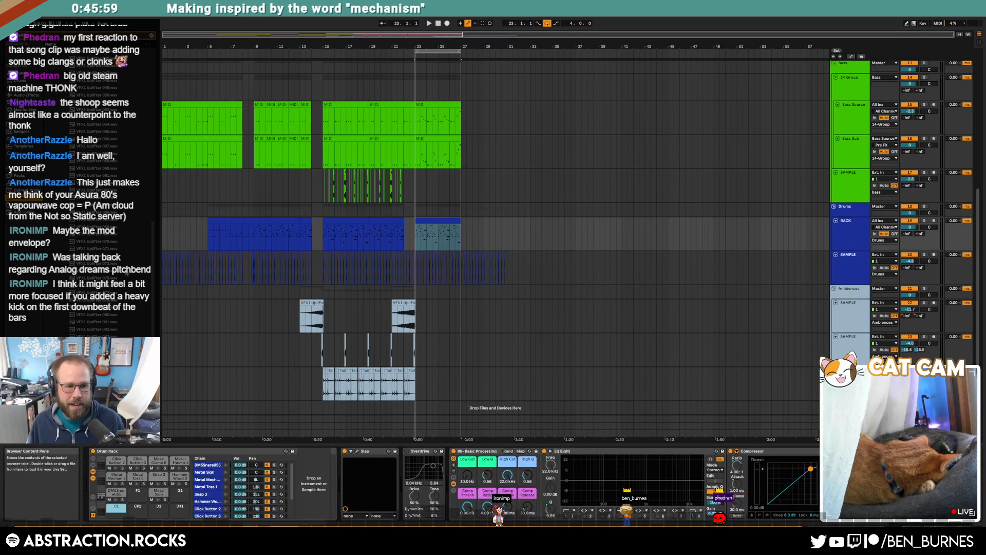
Clear the browser search, open ADSR Sample Manager on the SAMPLES track and replace its METAL filter with the Kick tag.
left_click(152, 36)
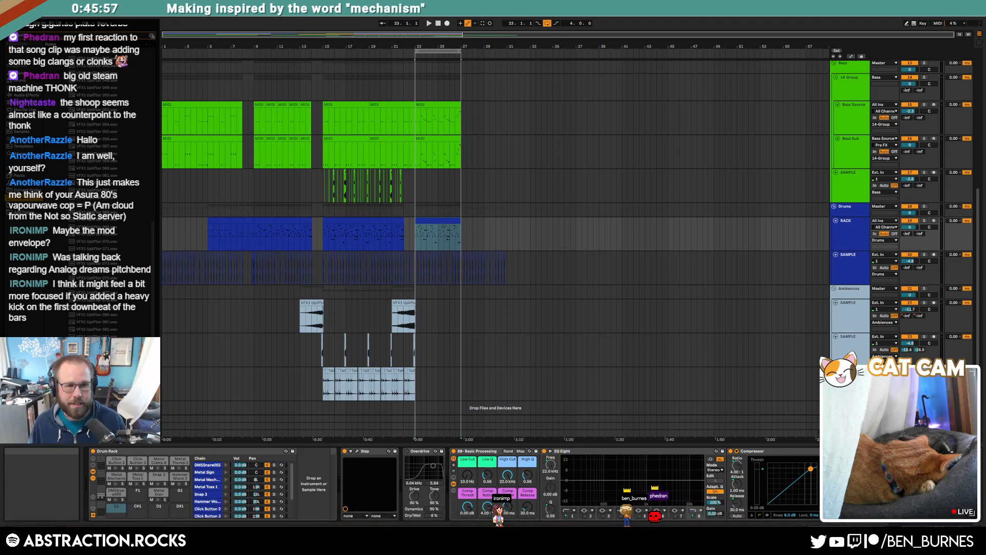
scroll(583, 271, "up", 10)
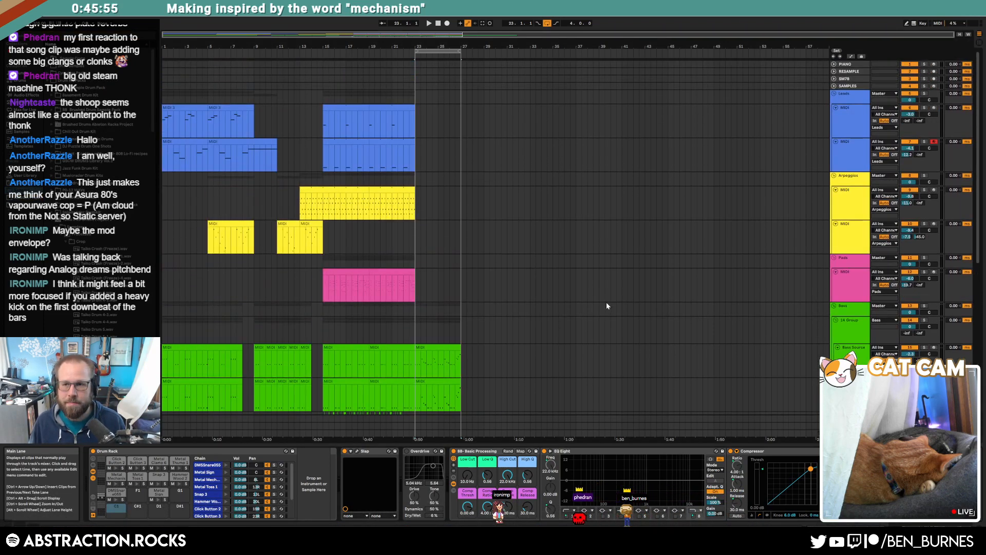
left_click(848, 85)
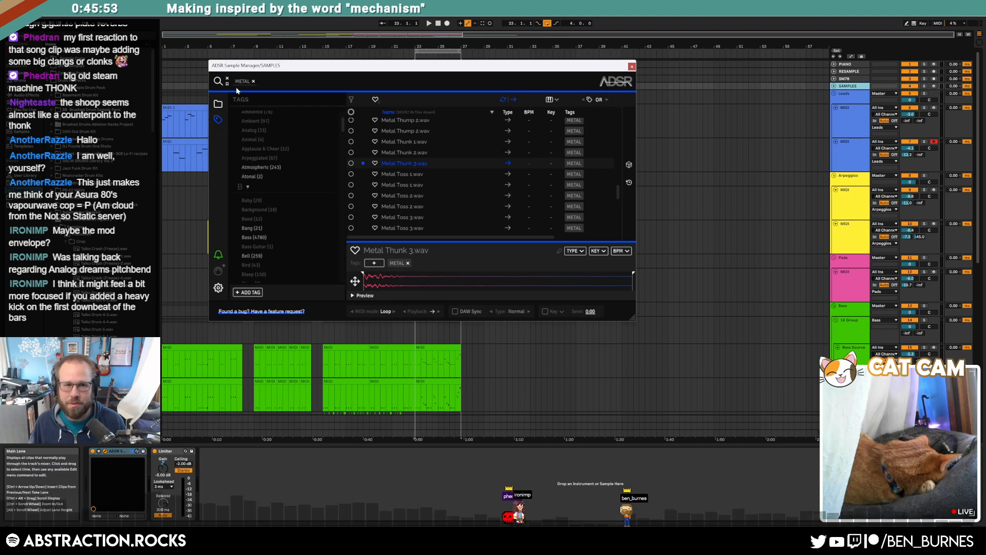
left_click(254, 82)
type("kick")
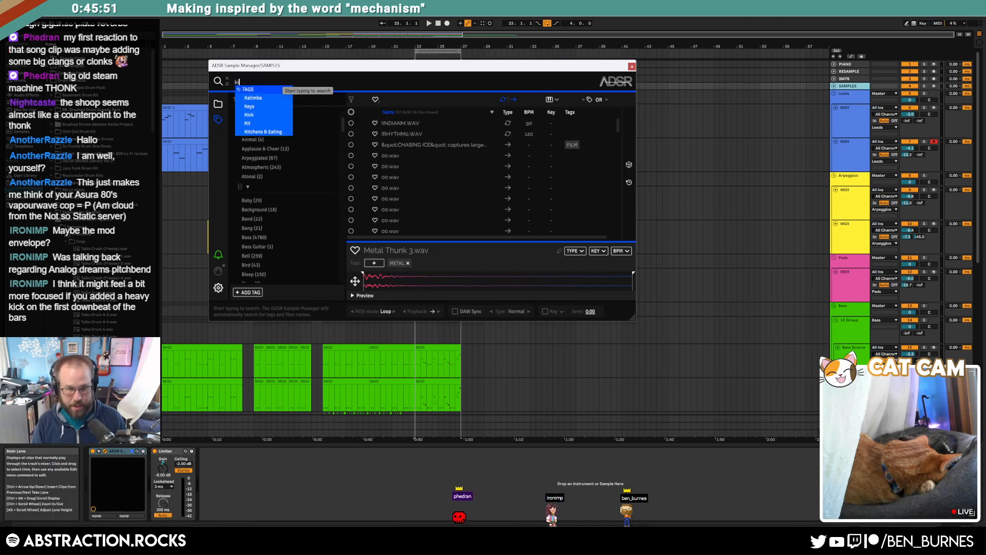
key("Return")
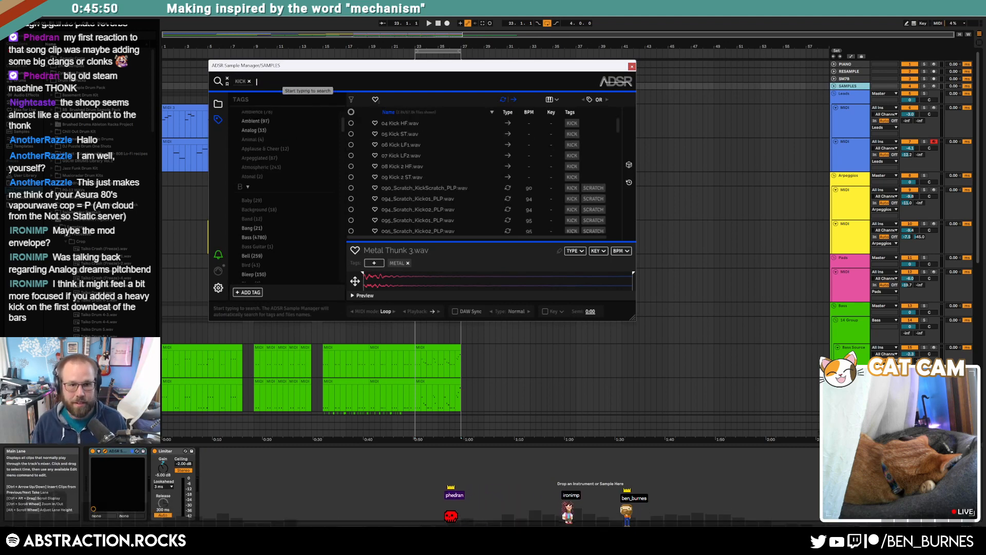
Audition random kick samples from the Kick-tagged list in ADSR Sample Manager.
left_click(629, 165)
scroll(725, 250, "down", 1)
scroll(725, 250, "down", 3)
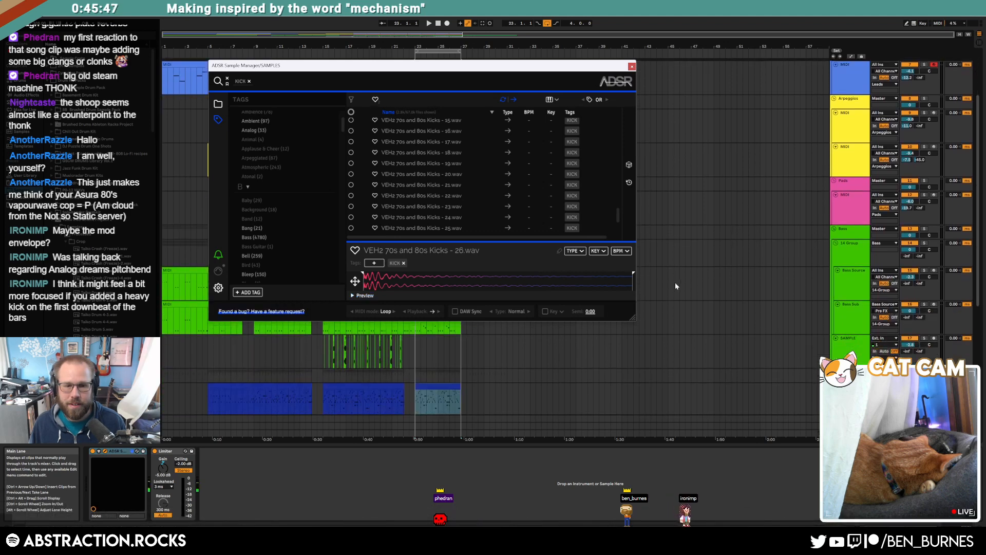
left_click(629, 164)
left_click_drag(490, 70, 479, 30)
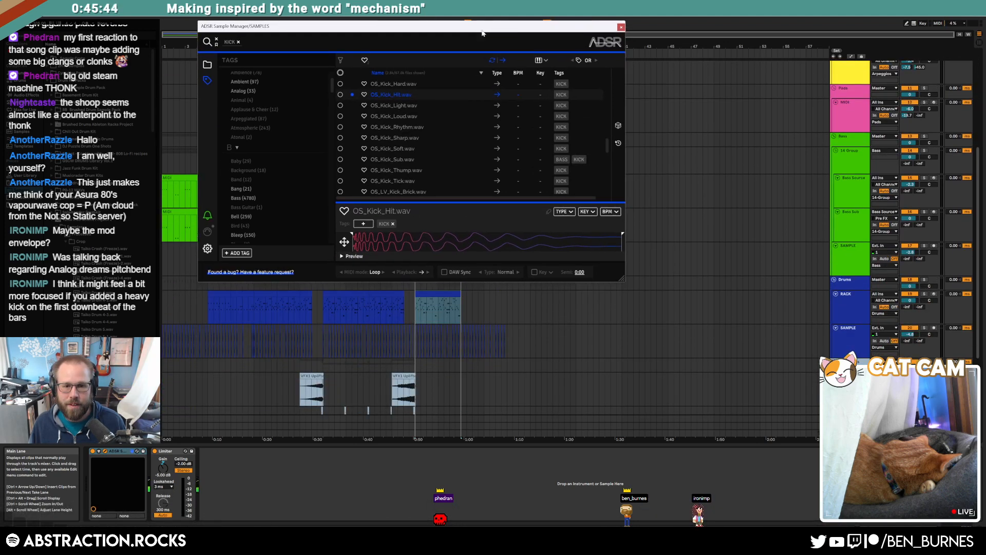
left_click(619, 126)
left_click(619, 126)
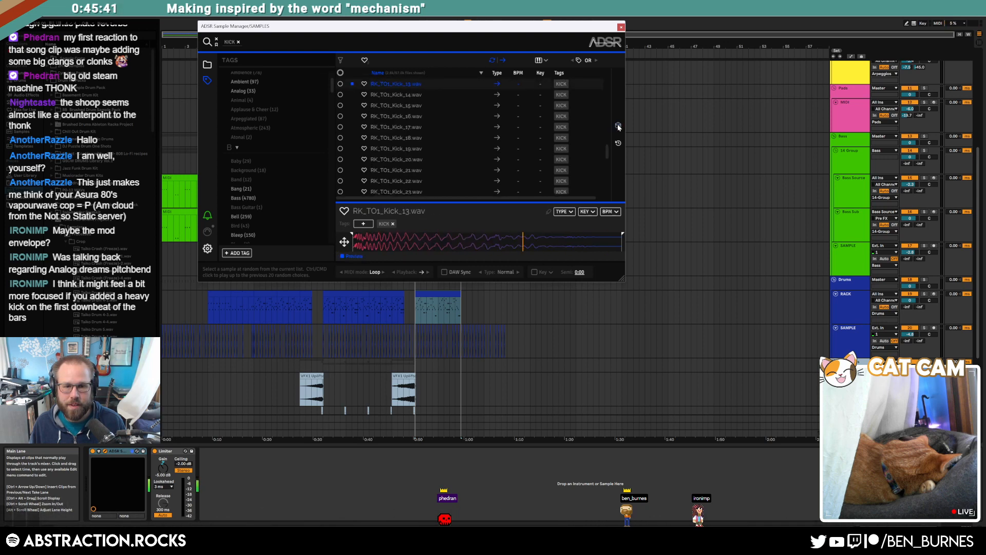
left_click(619, 126)
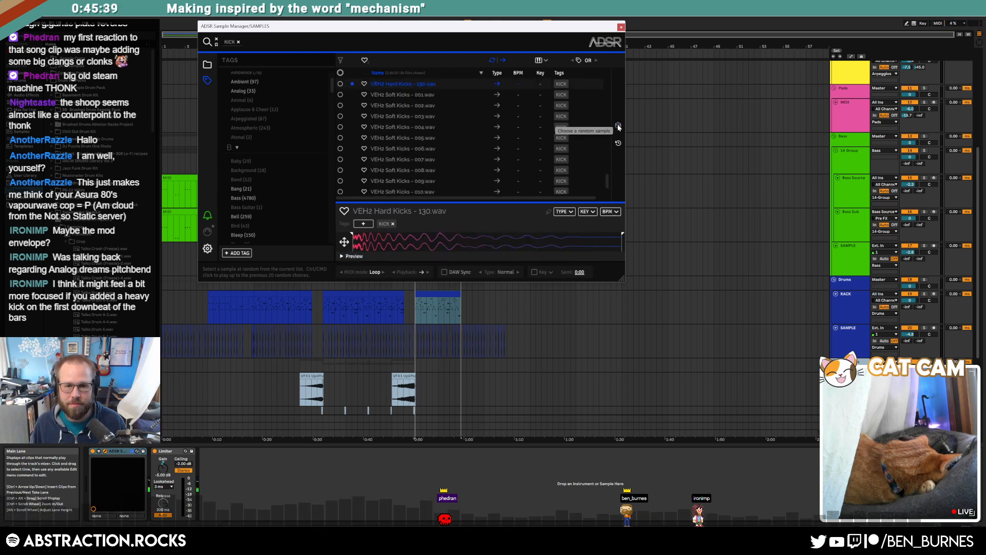
left_click(619, 127)
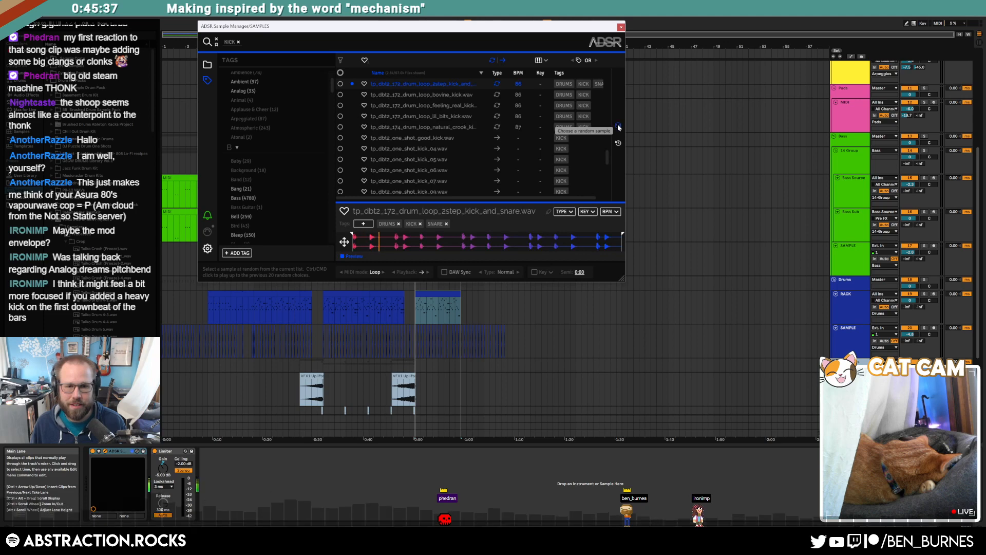
left_click(618, 127)
left_click(619, 126)
left_click(619, 126)
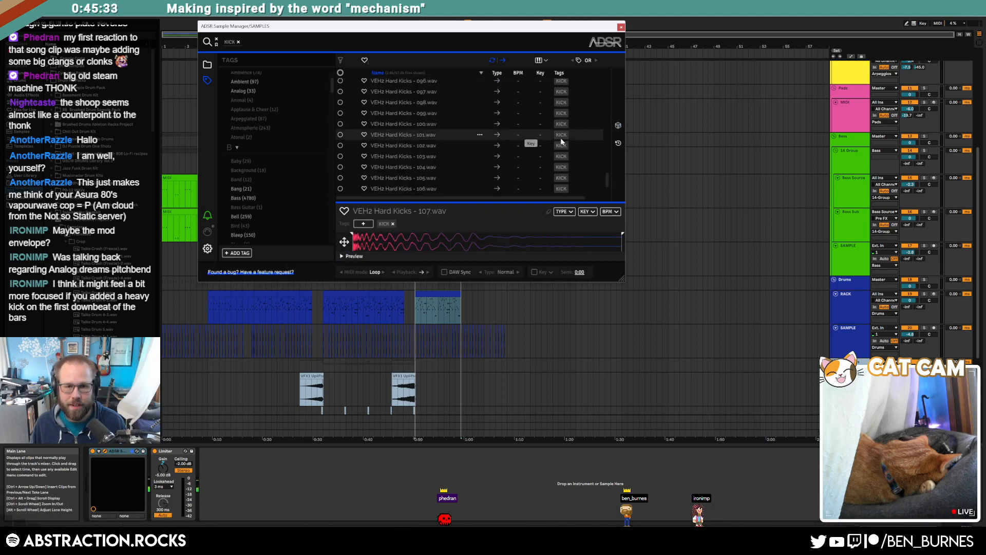
Pick tt-kick1.wav from the recently auditioned samples and load it onto the empty C1 pad of the RACK Drum Rack.
left_click(619, 143)
left_click(430, 94)
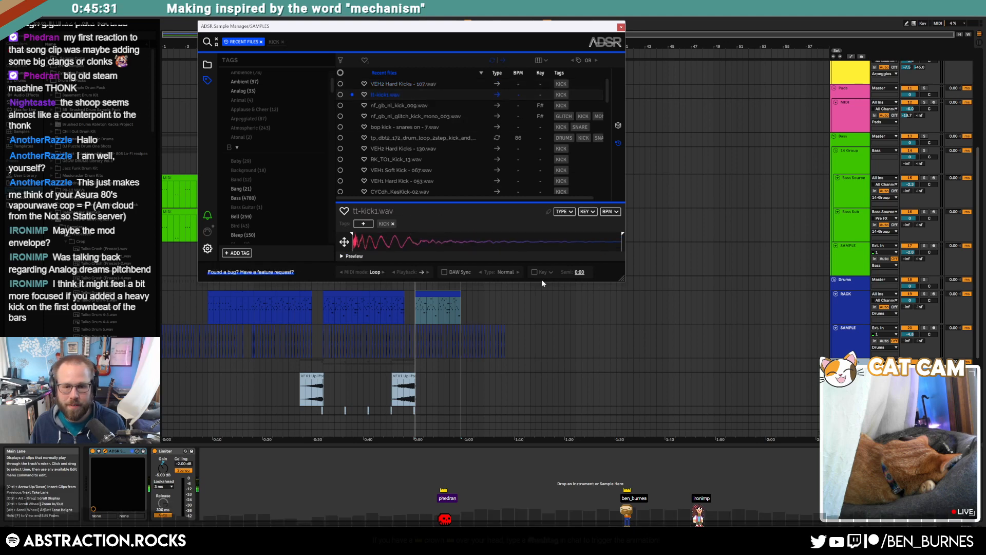
left_click_drag(387, 95, 115, 506)
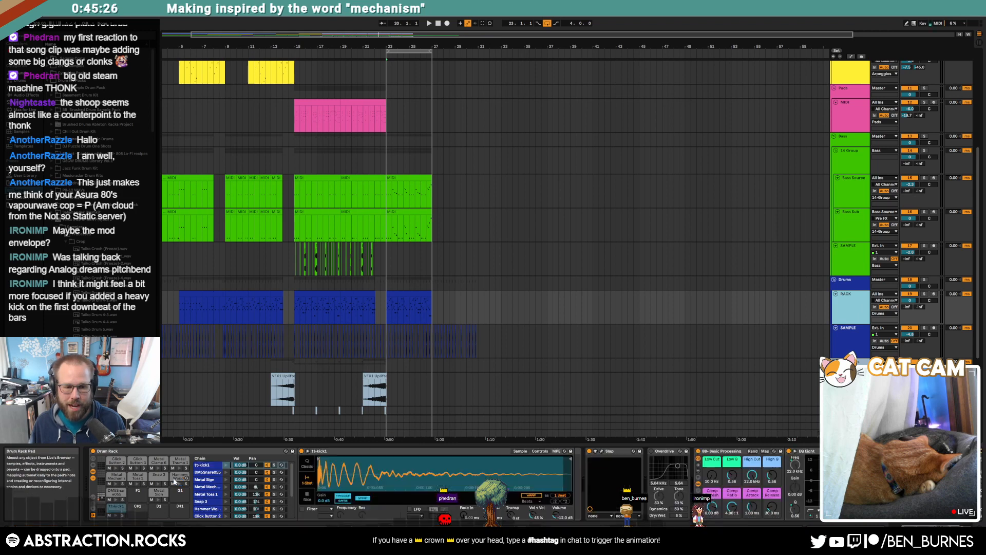
Change the filter type of the tt-kick1 Simpler and lower its cutoff frequency while auditioning the pad.
left_click(324, 513)
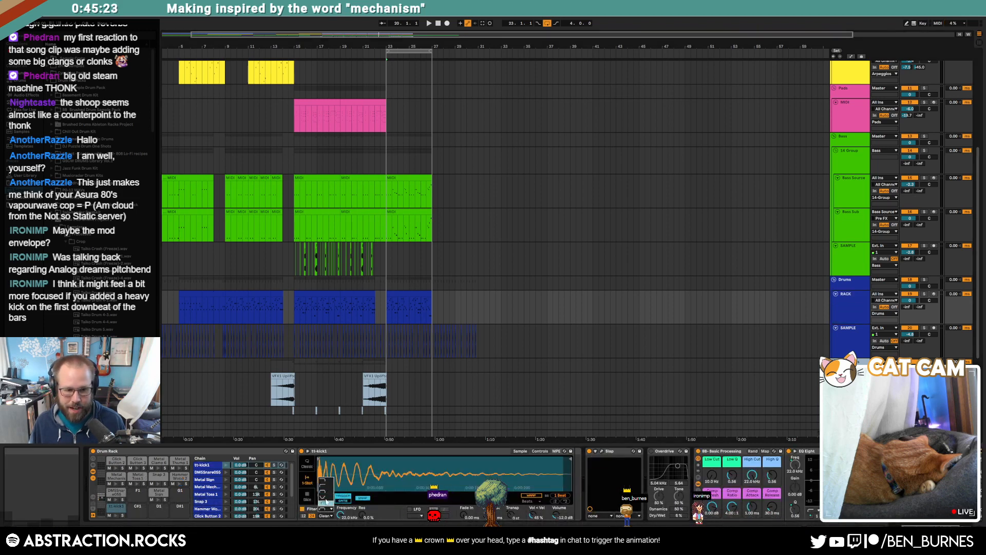
left_click(324, 485)
left_click_drag(341, 514, 340, 550)
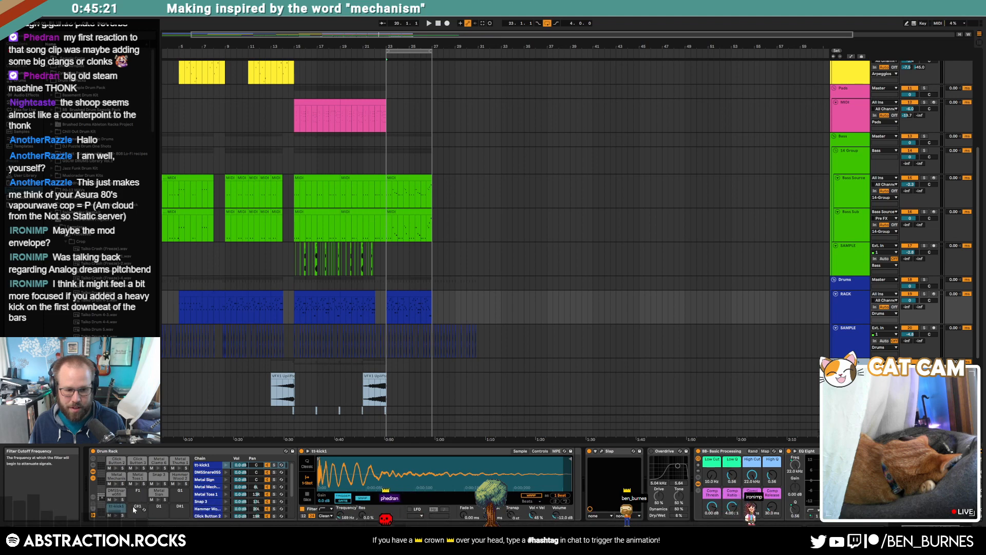
left_click(116, 515)
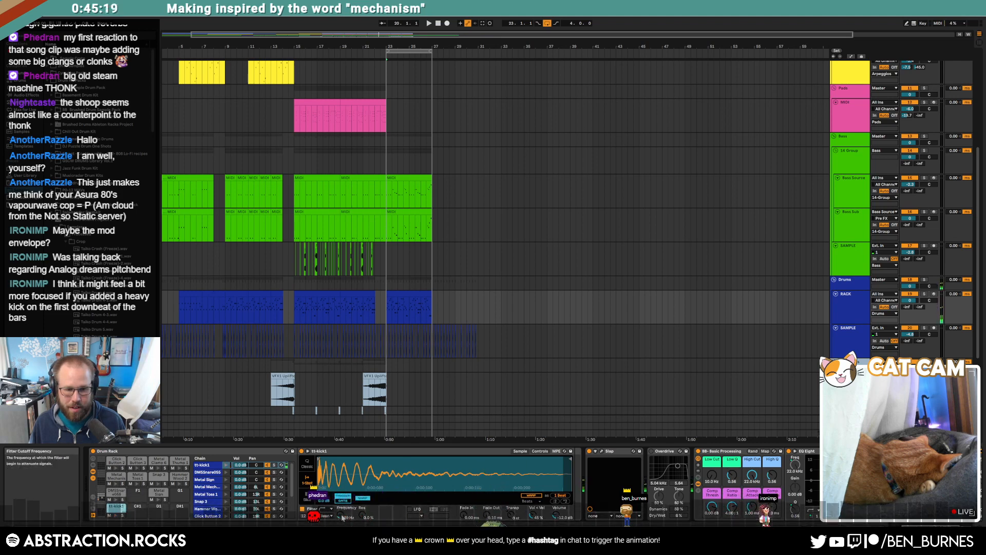
left_click_drag(342, 517, 340, 519)
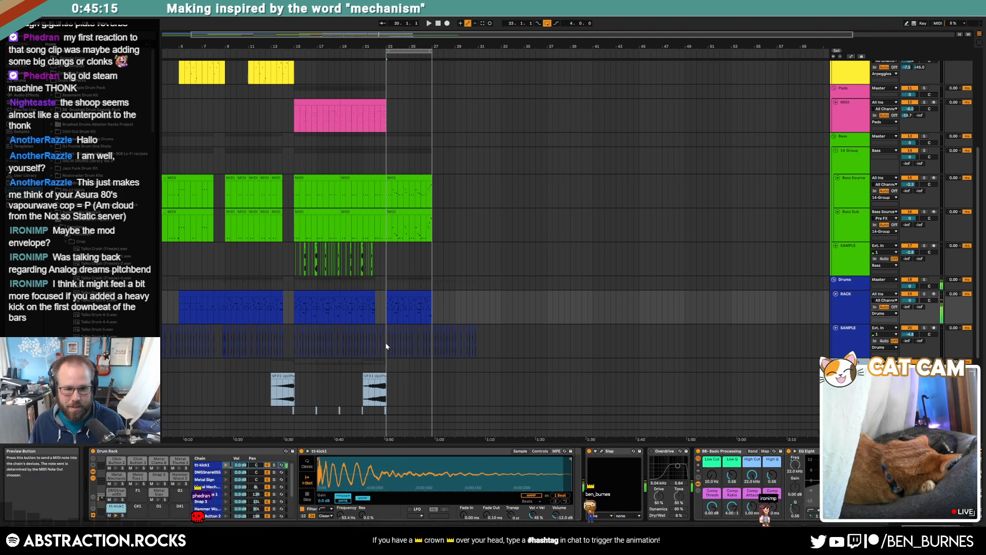
Delete the tt-kick1 notes between the bar downbeats in the RACK clip at bar 23, keeping one kick at each bar's start.
left_click(380, 307)
double_click(399, 296)
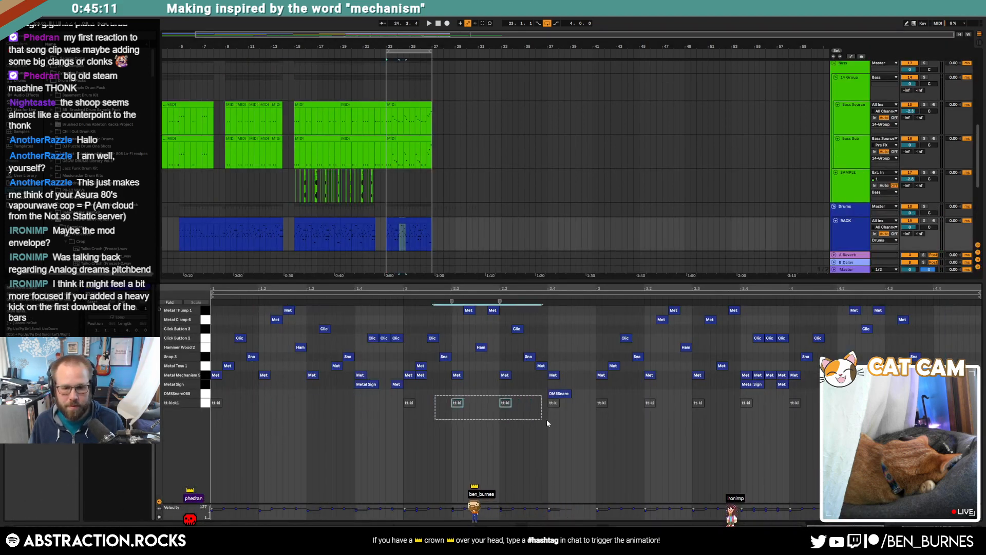
key("Delete")
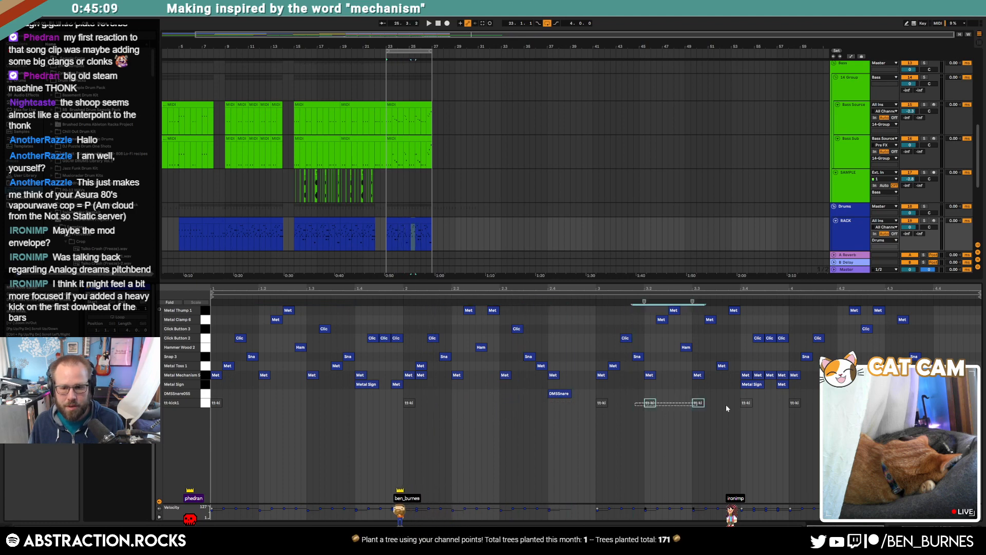
left_click_drag(725, 405, 757, 405)
key("Delete")
left_click_drag(825, 405, 952, 406)
key("Delete")
left_click_drag(875, 403, 152, 450)
Play back the section from bar 23 to check the thinned-out kick pattern with the new sample.
key("shift+Tab")
key("space")
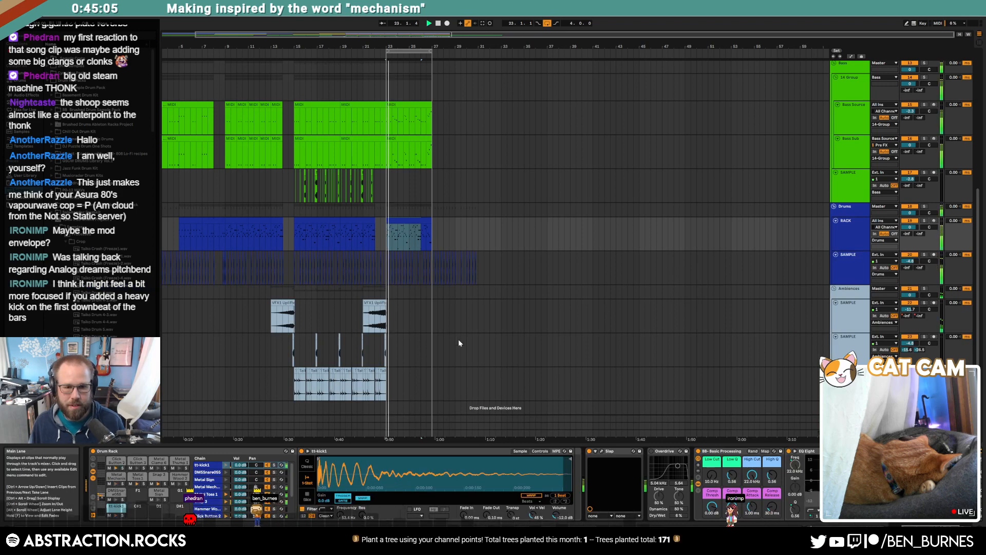
left_click(403, 220)
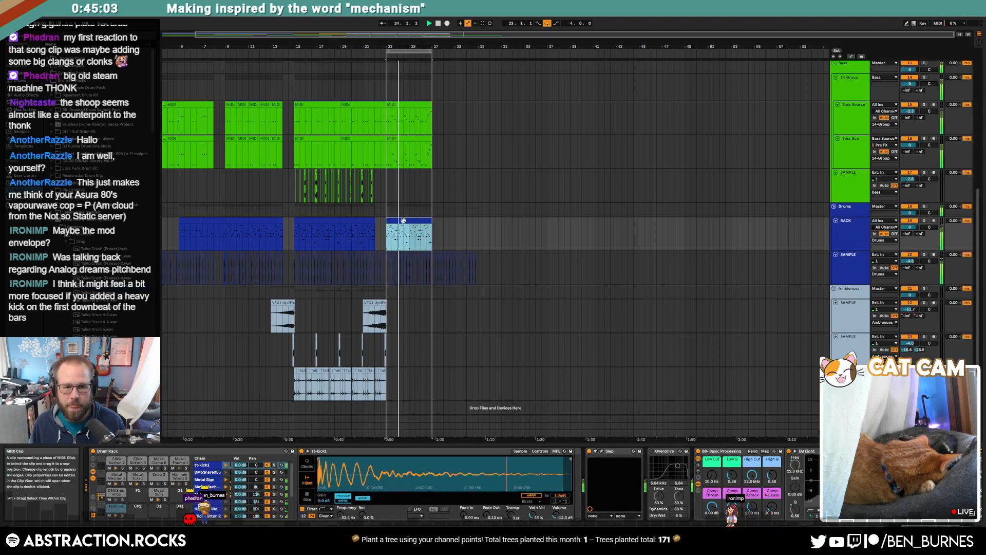
key("shift+Tab")
key("shift+Tab")
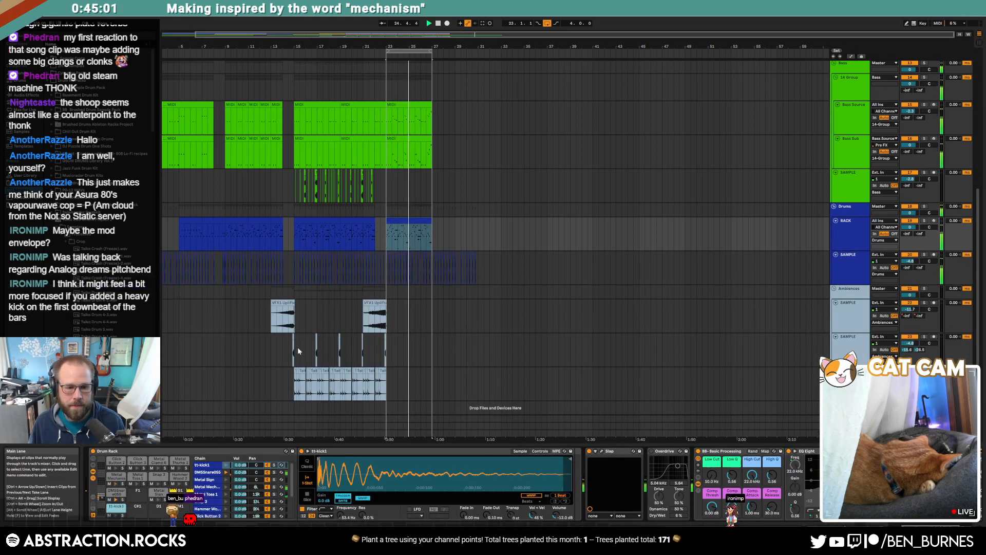
key("space")
Find the Reverb audio effect in the browser, insert it after the tt-kick1 Simpler and listen to the section.
left_click(21, 118)
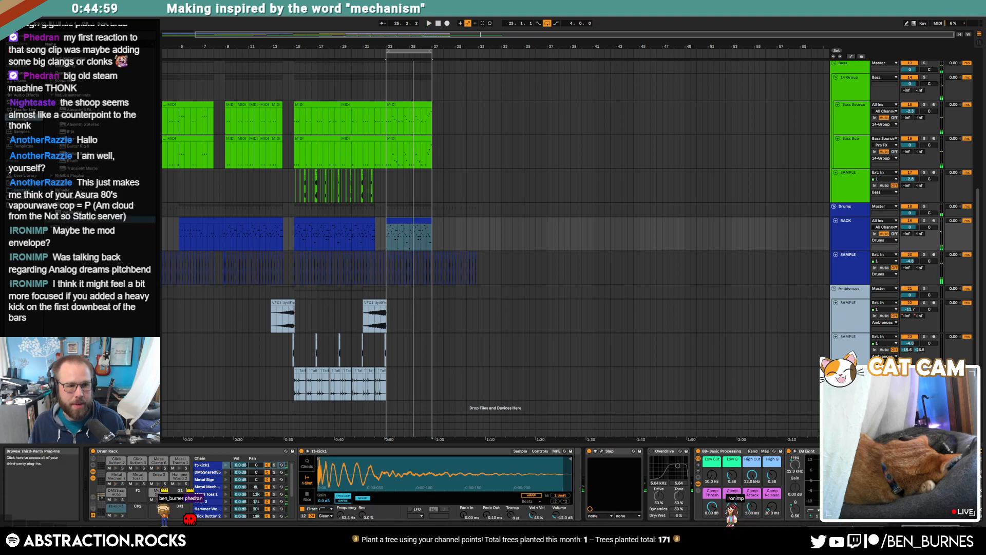
left_click(52, 95)
left_click(52, 95)
left_click(52, 96)
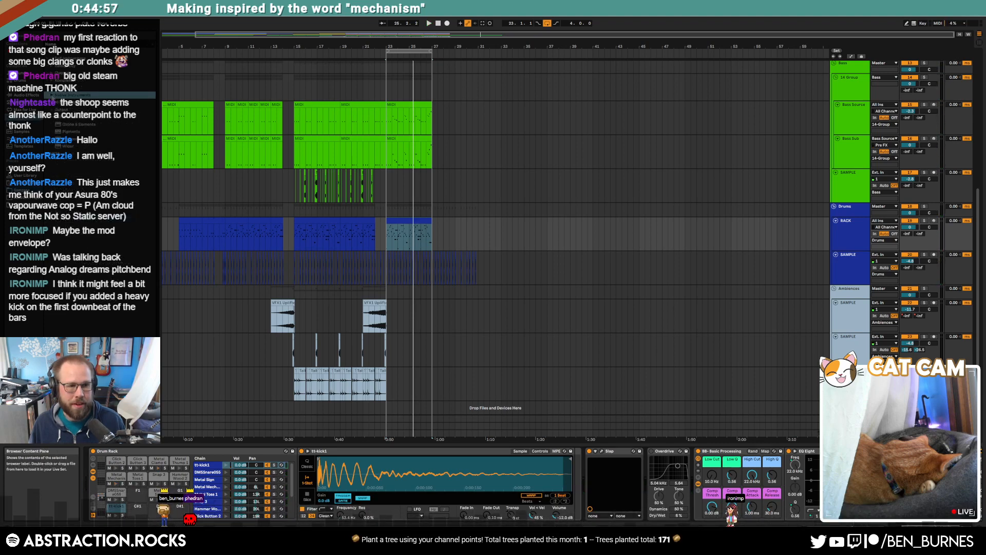
left_click(25, 95)
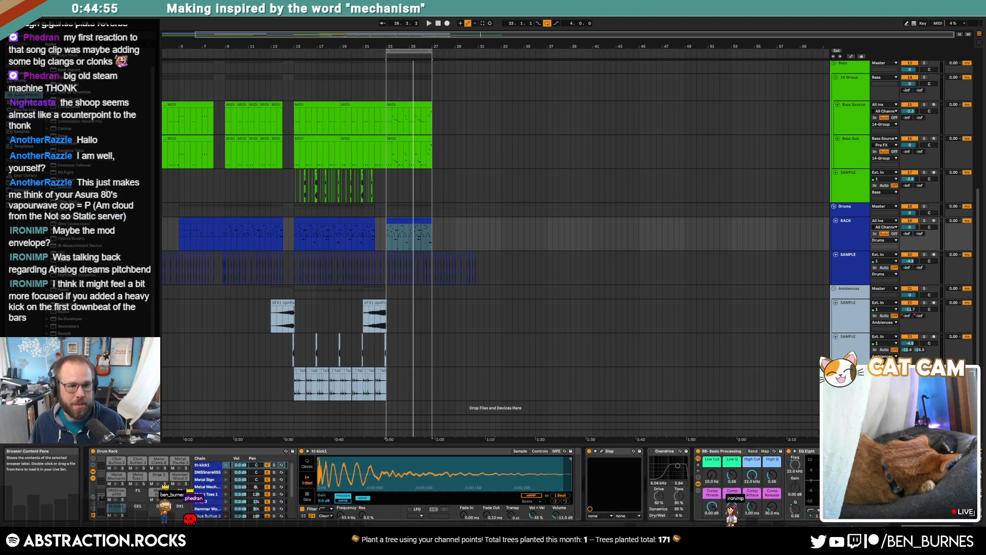
left_click_drag(64, 333, 578, 480)
key("space")
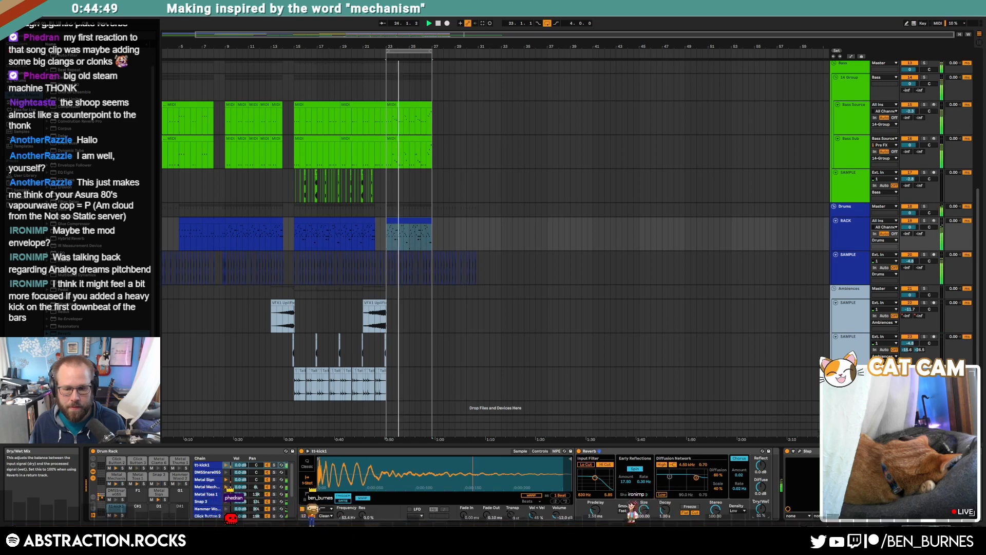
key("space")
Move the tt-kick1 notes at the start of the RACK clip's second and fourth bars a sixteenth note later.
double_click(405, 221)
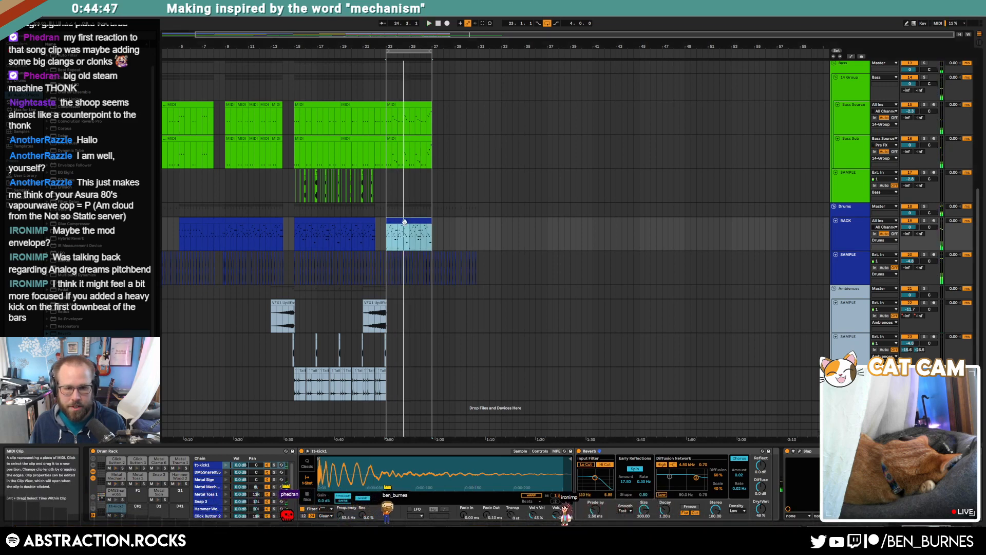
left_click(500, 469)
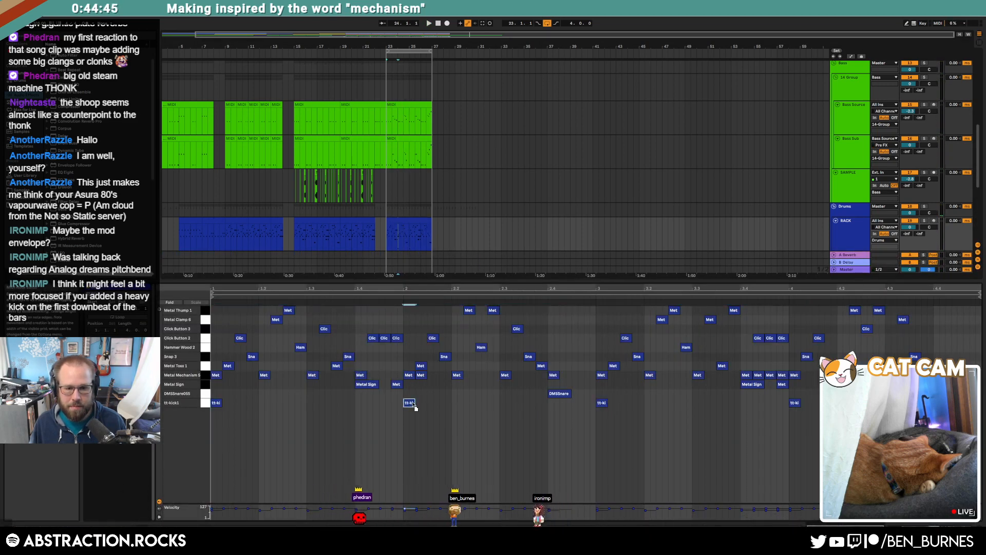
left_click_drag(409, 403, 420, 403)
double_click(807, 403)
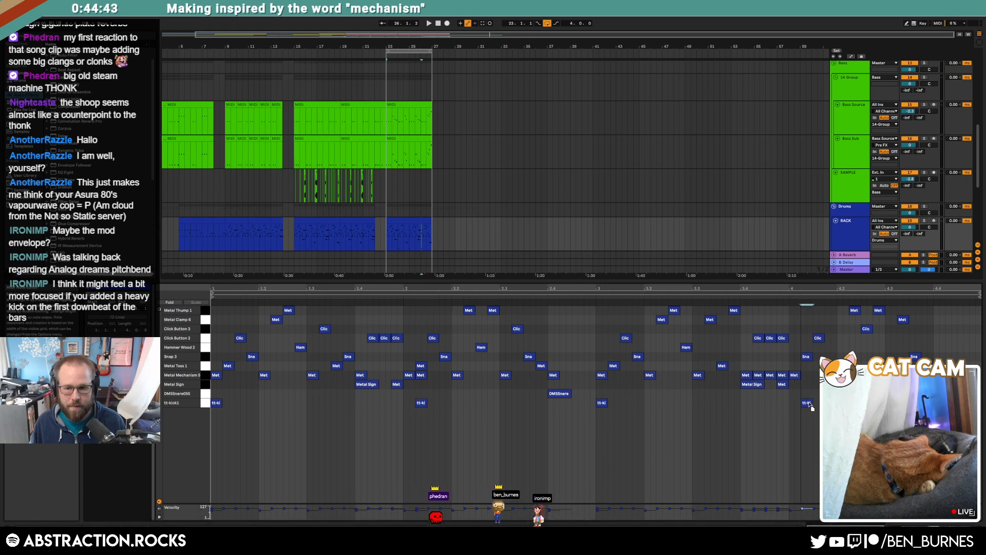
Move the Drums SAMPLE track's kick clips at bars 24 and 26 a sixteenth note later to match the shifted kicks.
key("space")
scroll(364, 224, "down", 3)
scroll(387, 171, "up", 4)
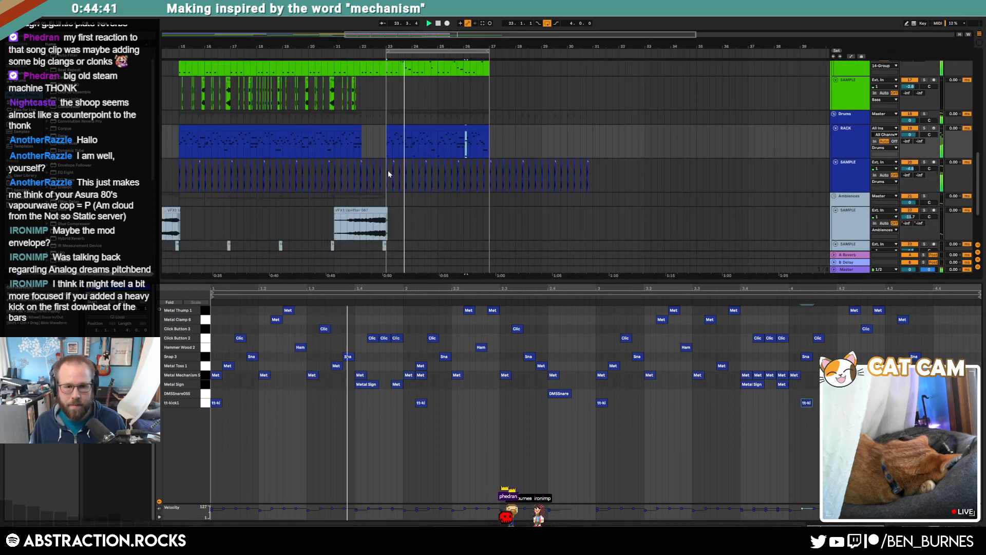
scroll(442, 169, "up", 4)
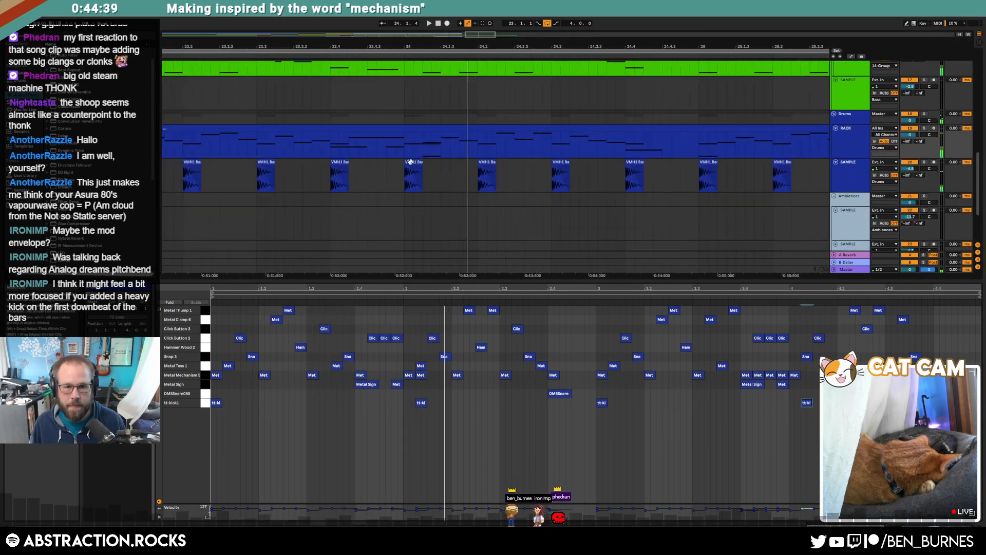
left_click(428, 169)
scroll(524, 170, "down", 3)
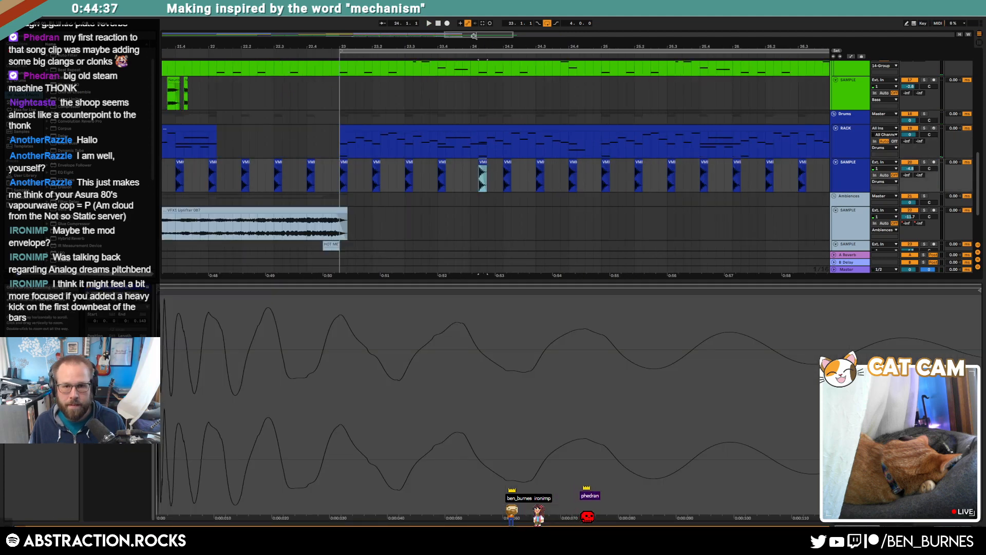
left_click(576, 173)
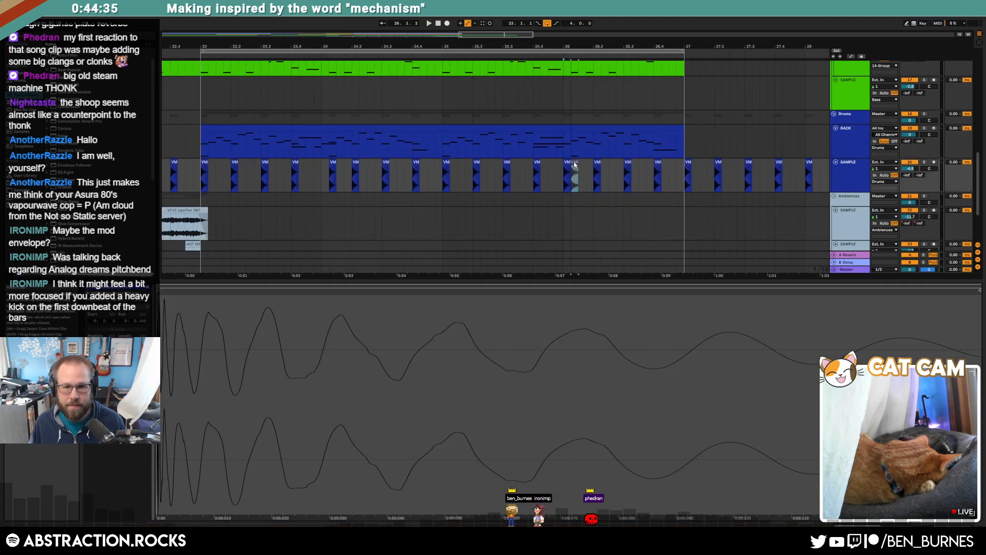
left_click(192, 169)
Play from bar 23 and delete the Metal Mechanism notes on the downbeats of the RACK clip's second and fourth bars.
key("space")
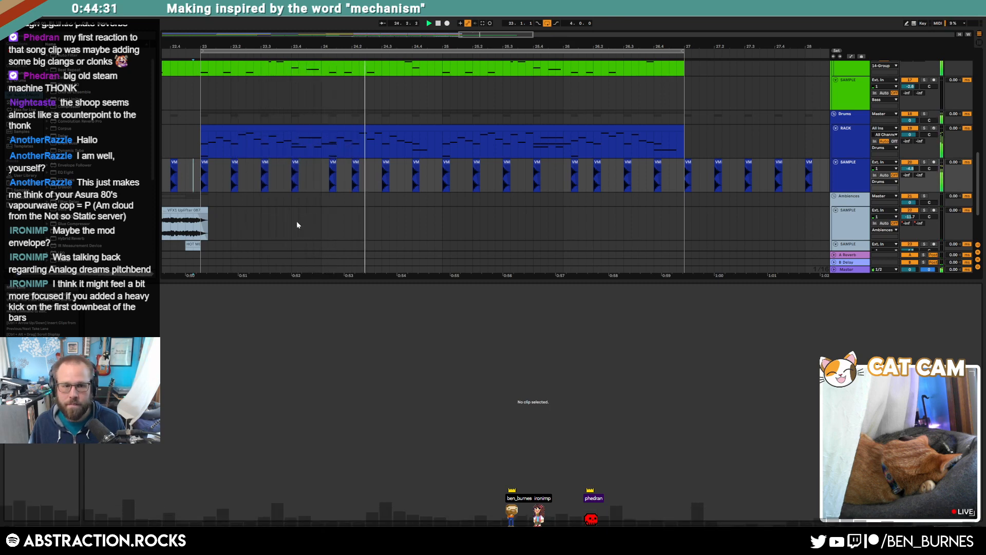
left_click(329, 132)
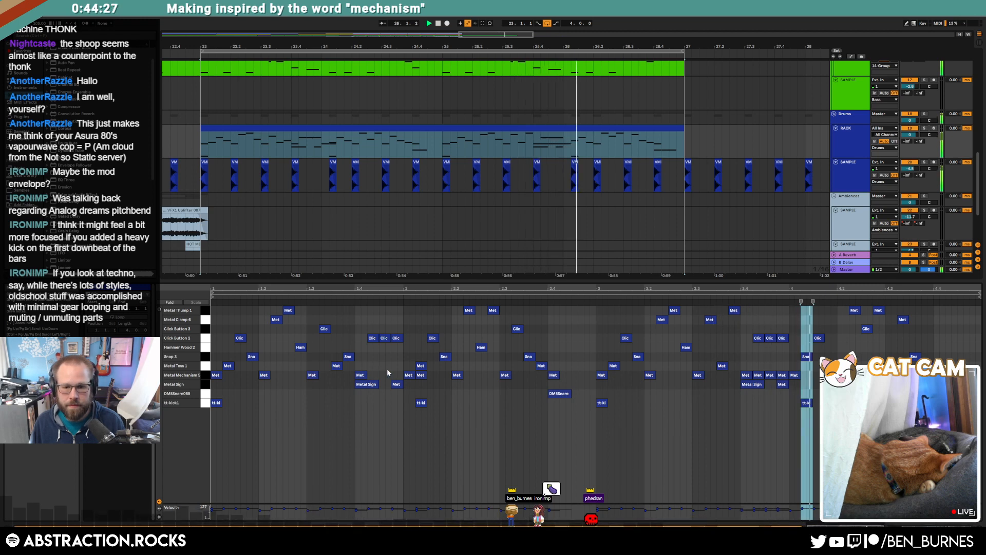
left_click(789, 375)
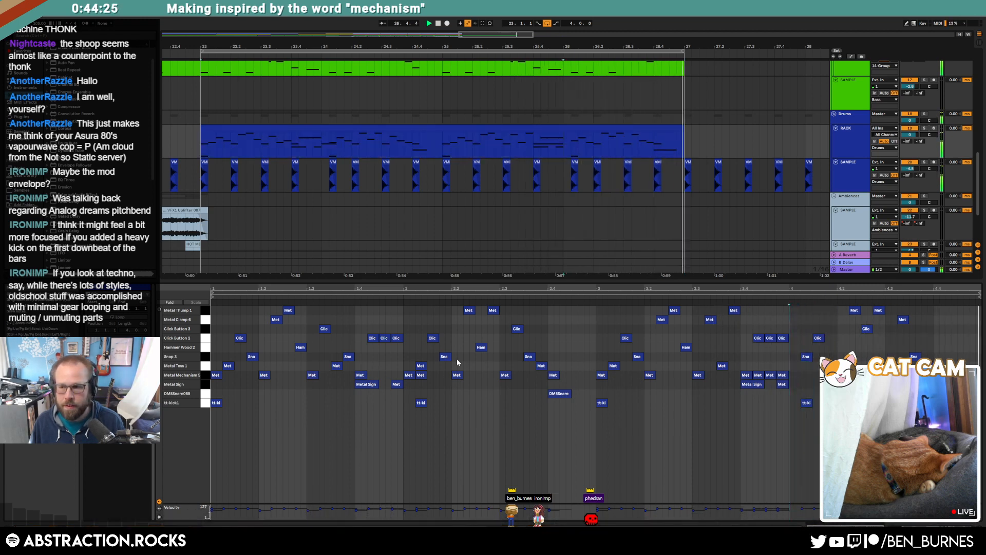
double_click(410, 376)
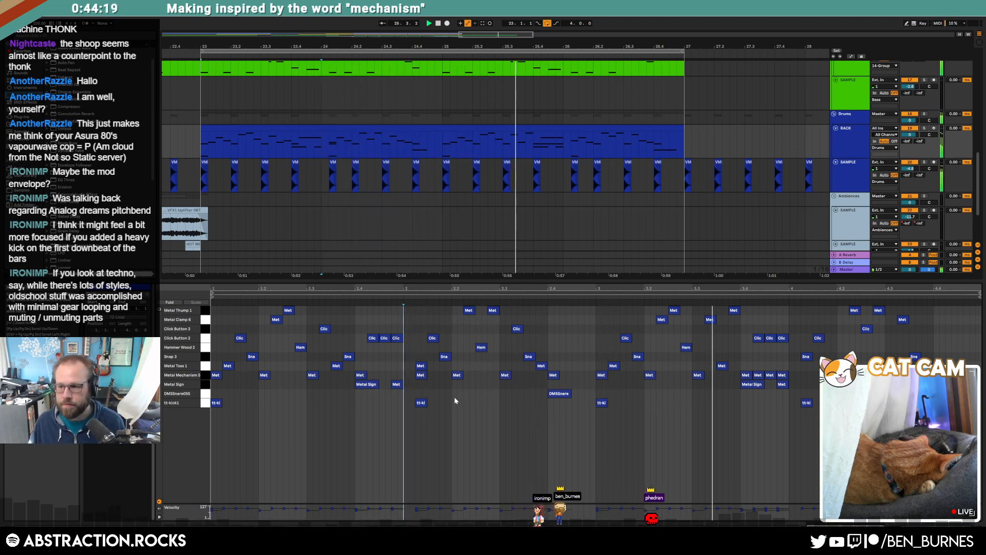
Duplicate the short clip before bar 23 on the second Ambiences SAMPLE track and place the copy so it ends at bar 27.
key("shift+Tab")
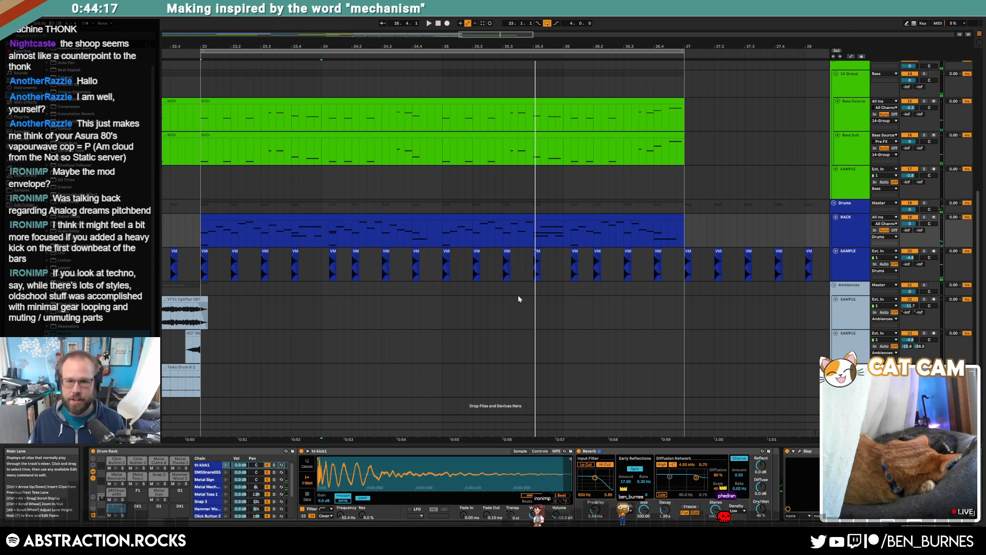
scroll(330, 291, "down", 3)
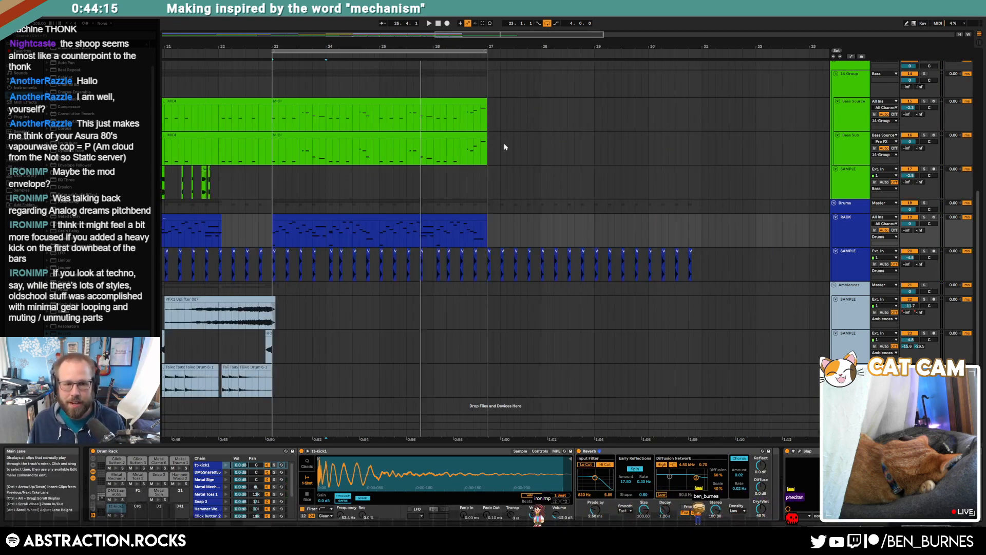
left_click_drag(522, 35, 478, 31)
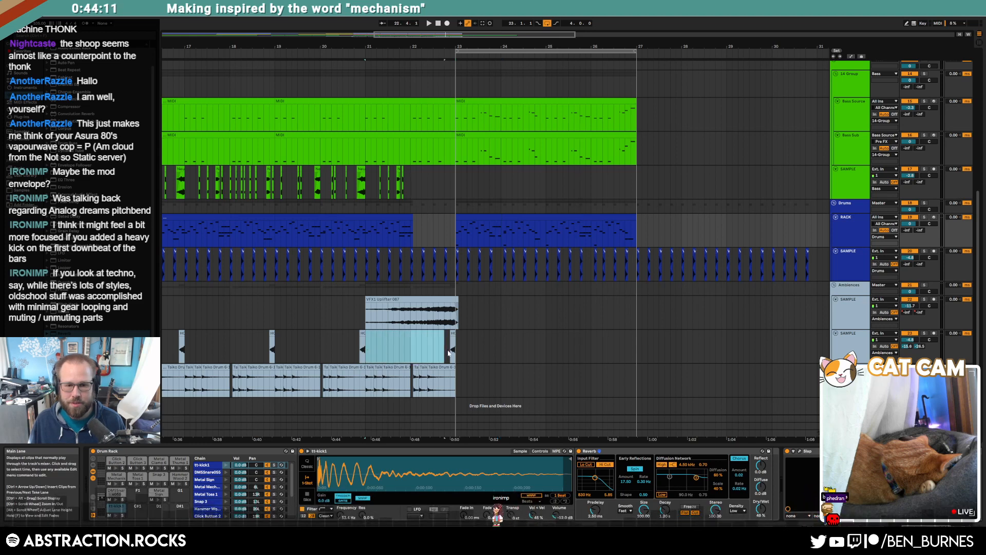
key("ctrl+d")
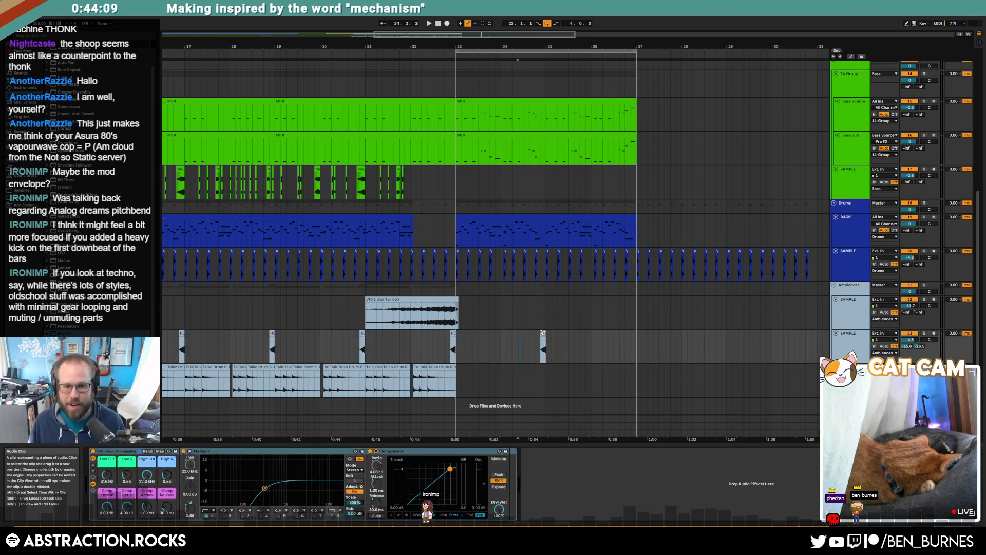
left_click_drag(543, 332, 634, 344)
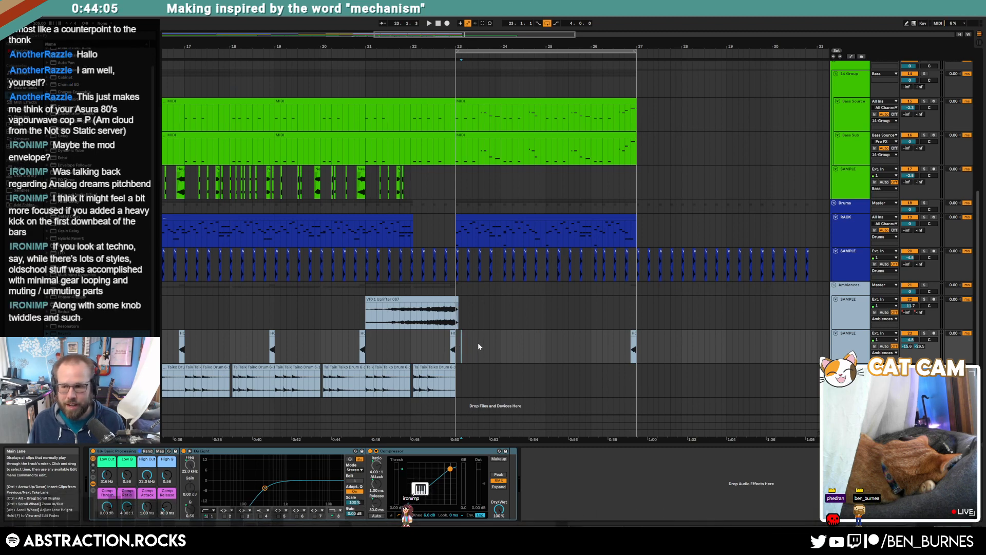
Play the arrangement from the beginning and review the lead, arpeggio, pad and bass parts leading up to bar 15.
scroll(479, 344, "up", 5)
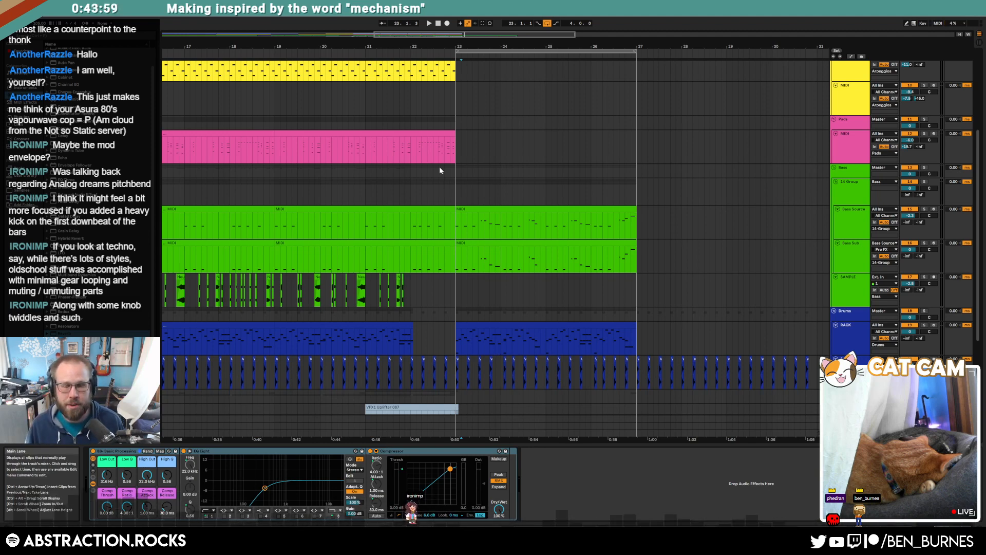
scroll(454, 170, "down", 3)
scroll(409, 175, "up", 4)
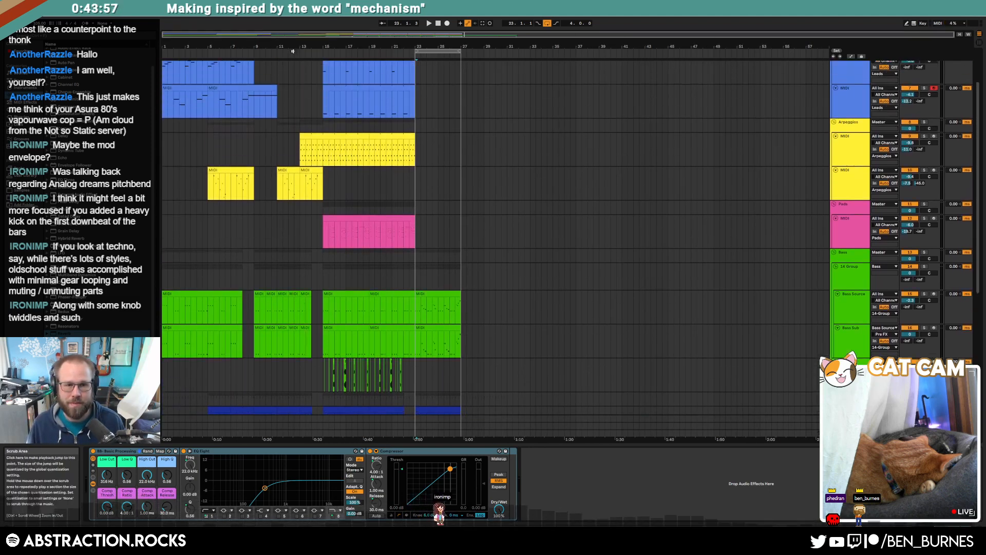
left_click(440, 23)
key("space")
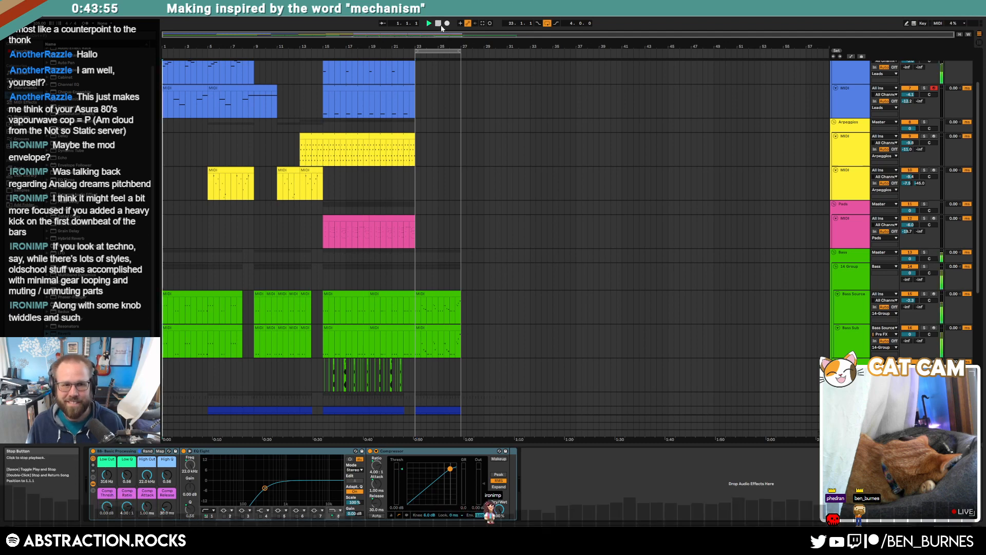
key("shift+Tab")
key("shift+Tab")
scroll(418, 226, "up", 3)
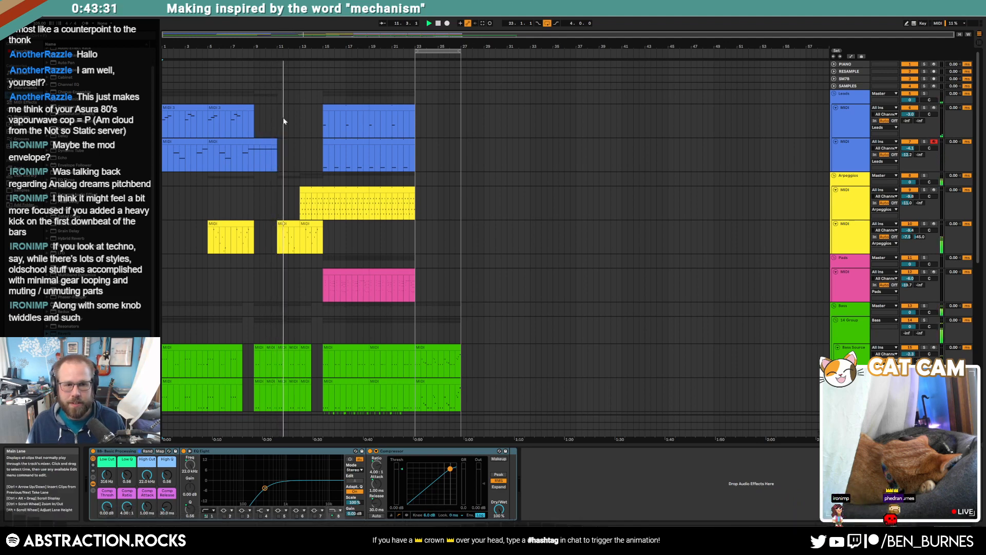
left_click_drag(283, 122, 149, 282)
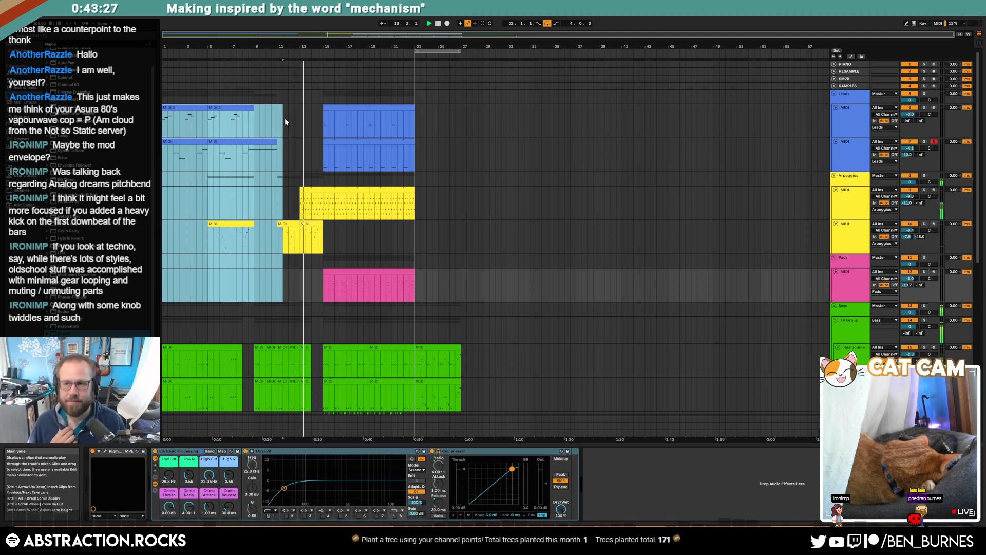
left_click(270, 113)
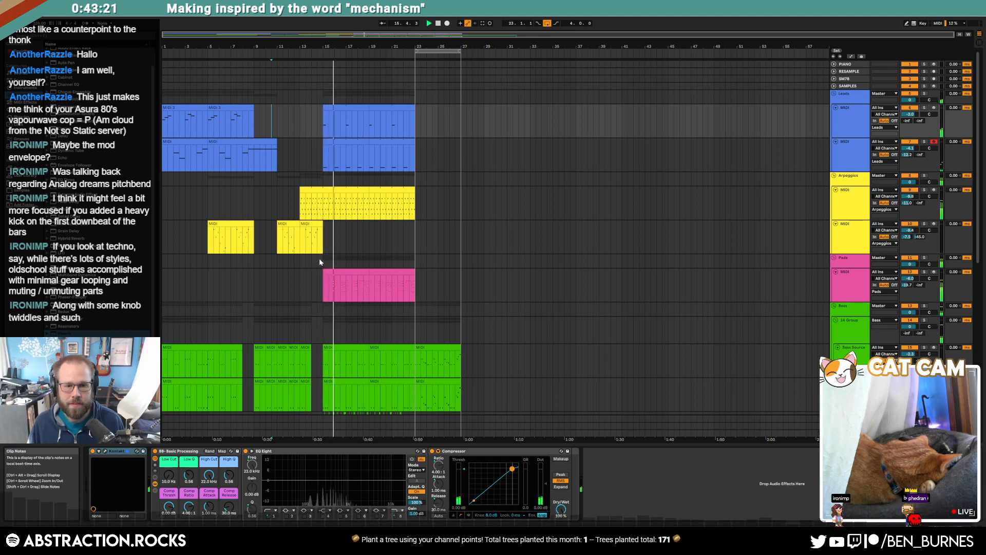
Try modulating the Filter 1 cutoff negatively with Env 2 in the Pads track's Pigments, with a longer Env 2 attack.
left_click_drag(325, 280, 369, 283)
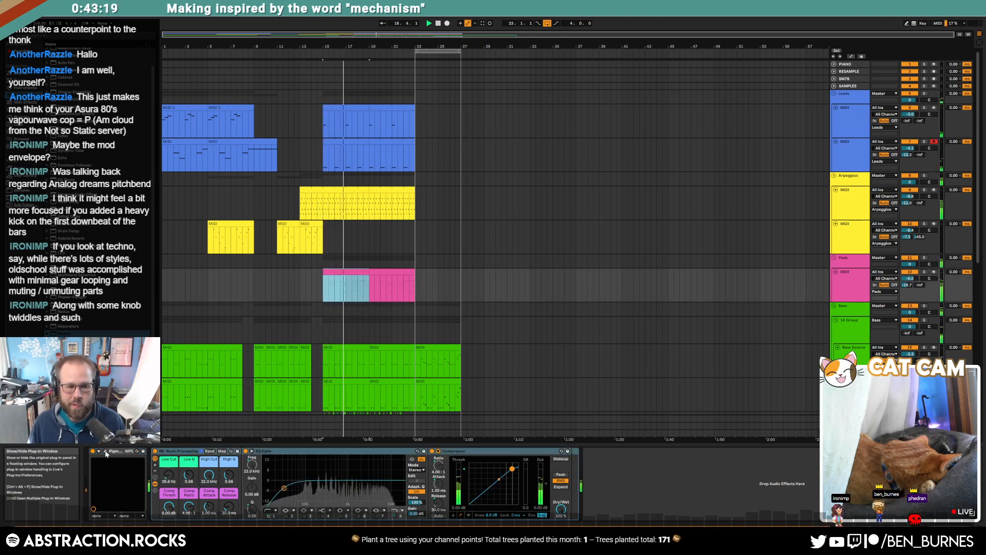
left_click(105, 451)
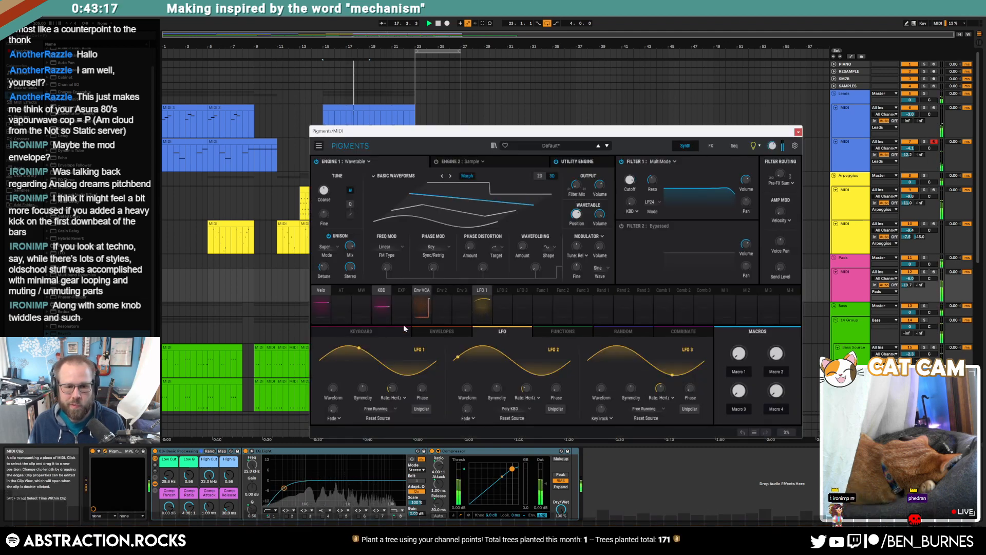
left_click(423, 308)
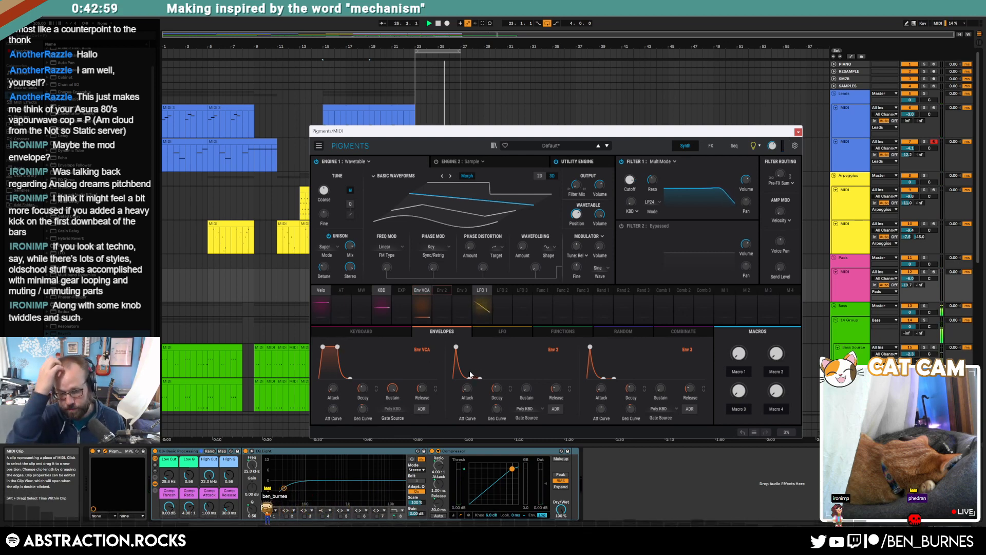
left_click(444, 290)
left_click_drag(633, 175, 633, 176)
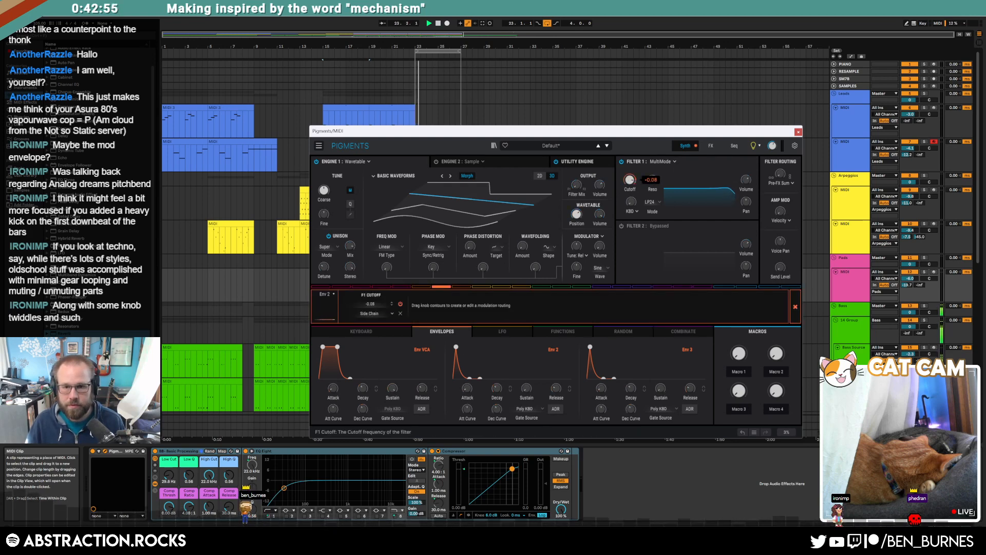
left_click(441, 288)
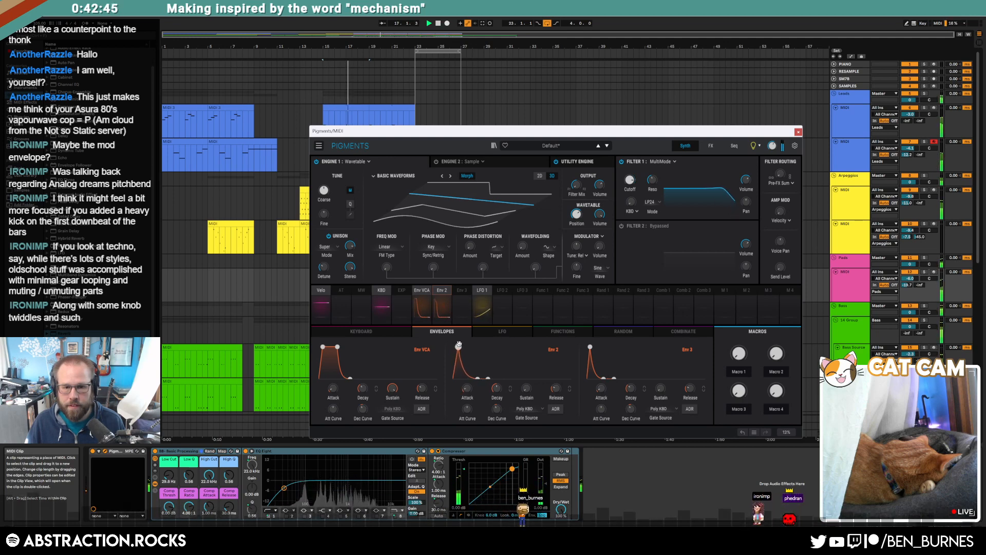
left_click_drag(458, 345, 477, 344)
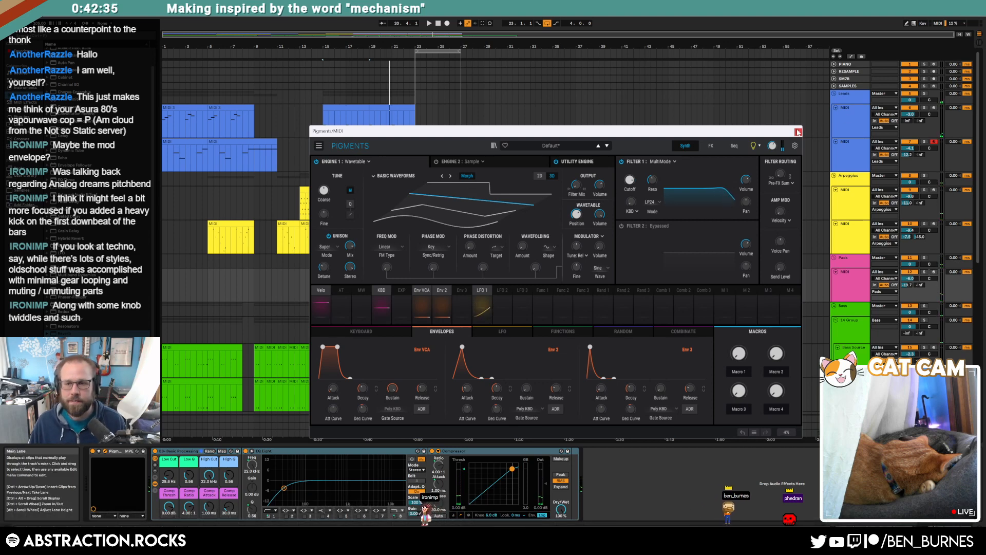
left_click(798, 132)
Select bars 15 to 19 of the clip on the Pads MIDI track.
left_click(329, 293)
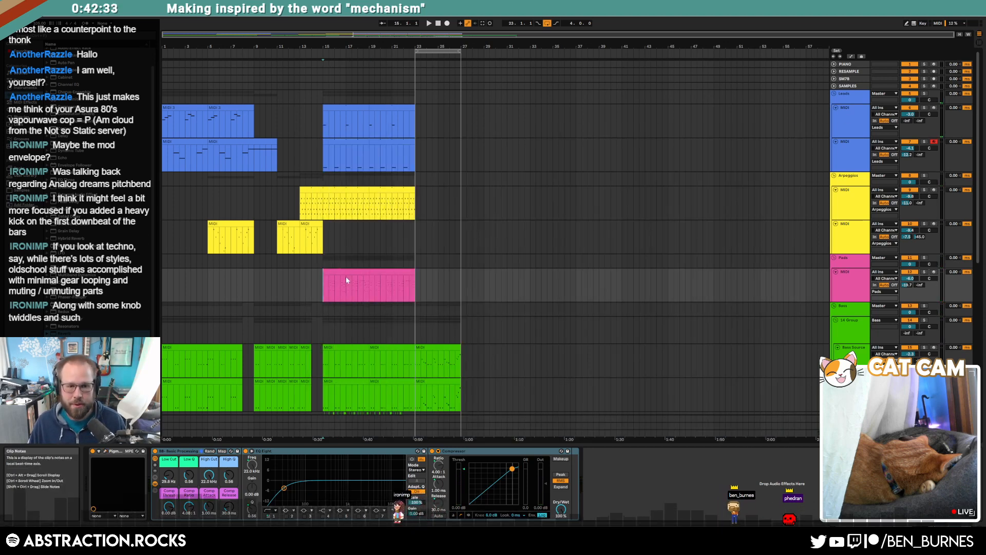
left_click_drag(369, 284, 324, 287)
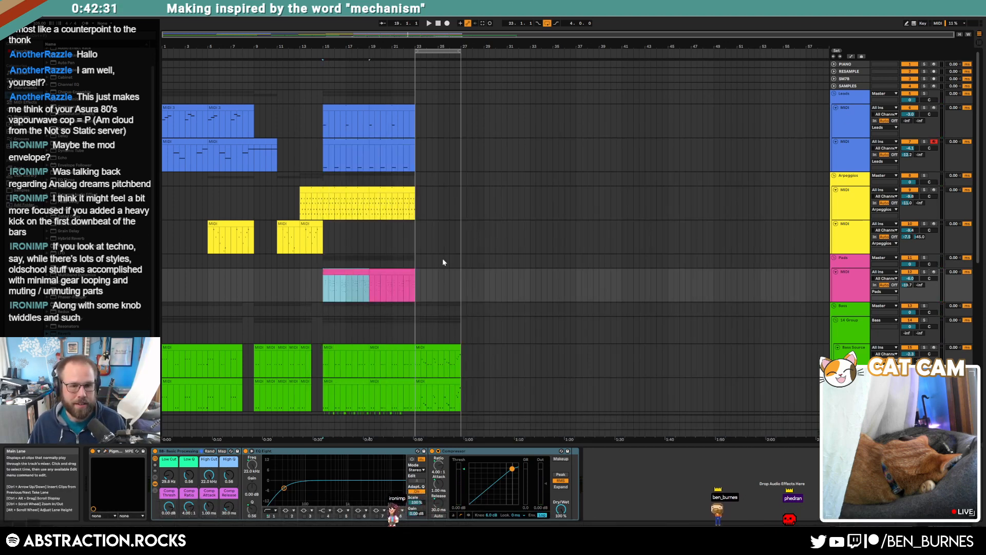
left_click(846, 290)
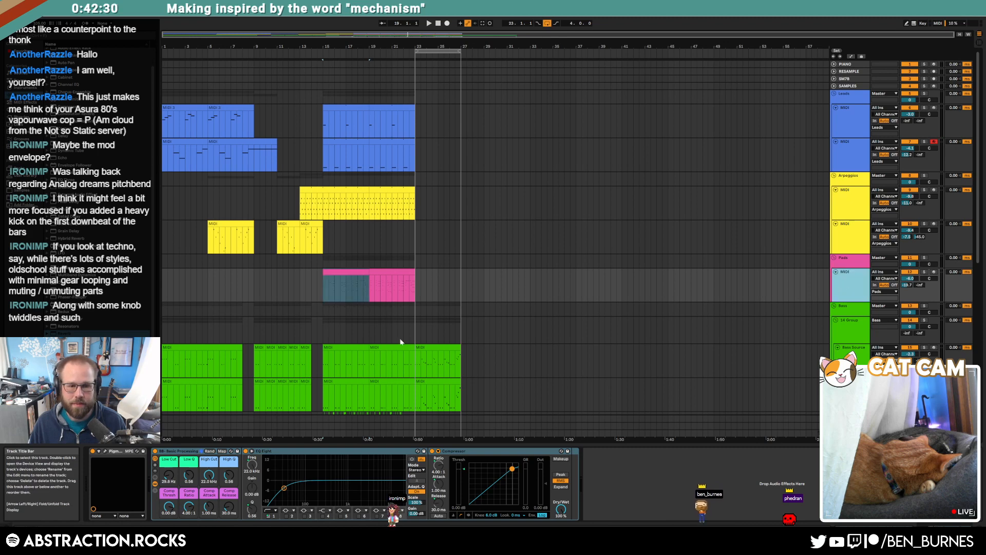
left_click(346, 271)
scroll(350, 280, "down", 5)
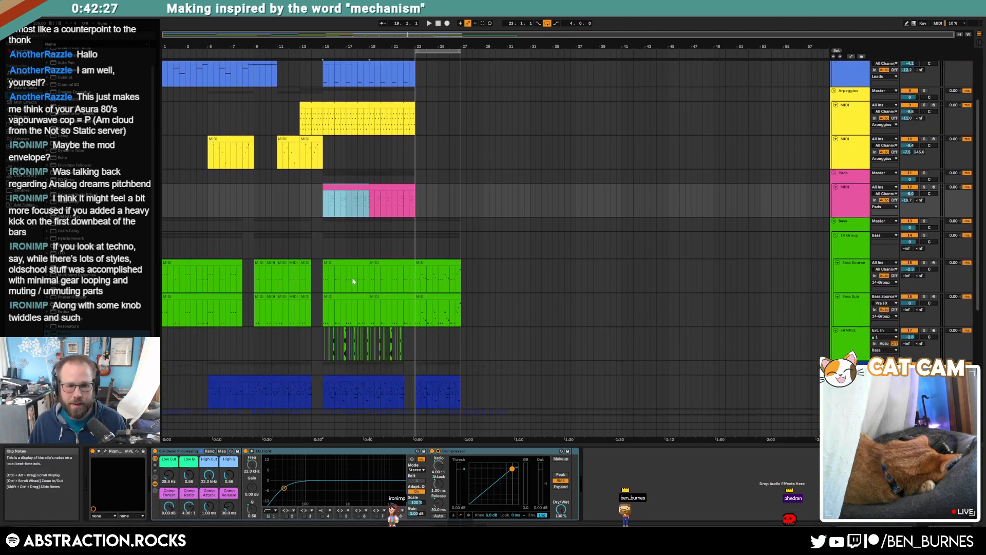
Shorten the Env 2 attack in Pigments to its minimum, remove its Filter 1 cutoff modulation and listen from bar 15.
left_click(109, 452)
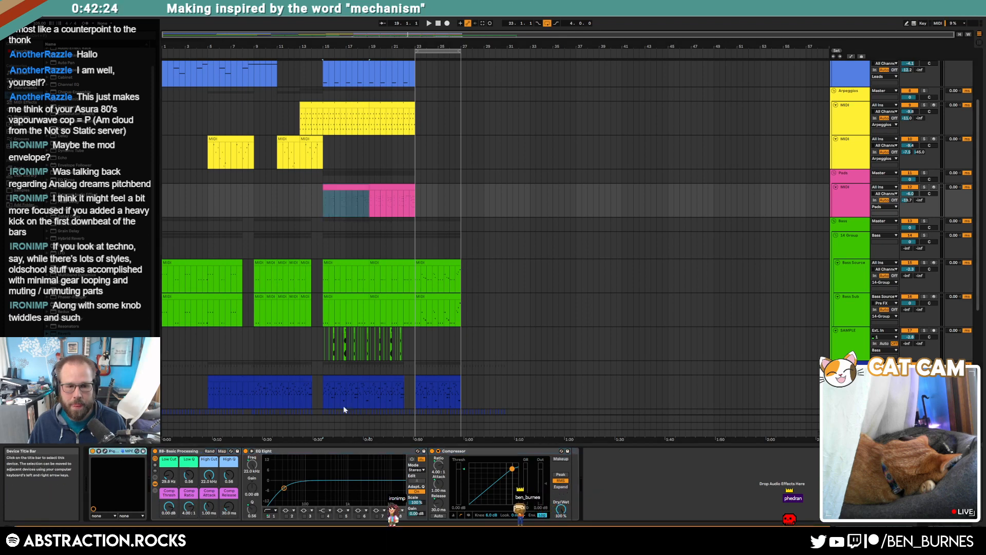
left_click(105, 451)
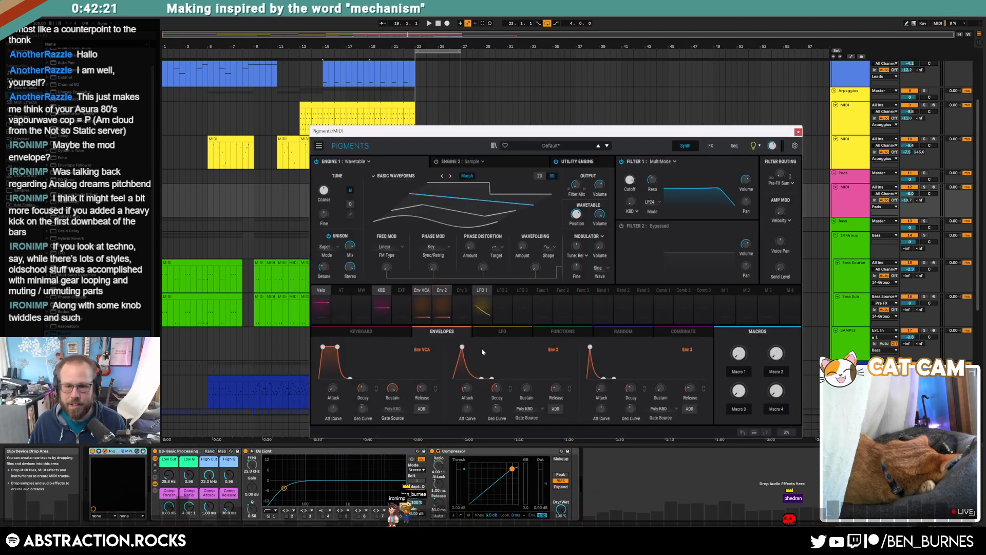
left_click_drag(462, 347, 454, 347)
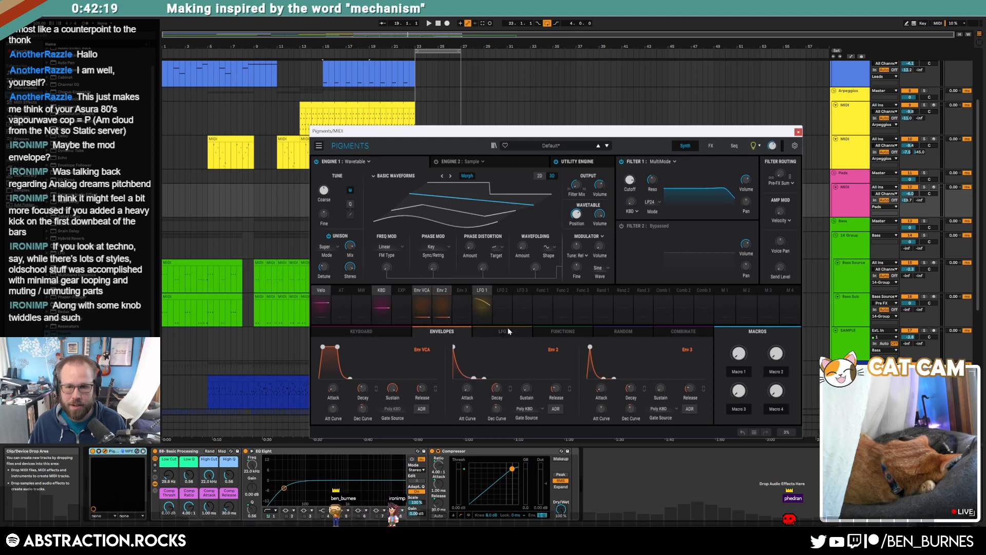
left_click(448, 307)
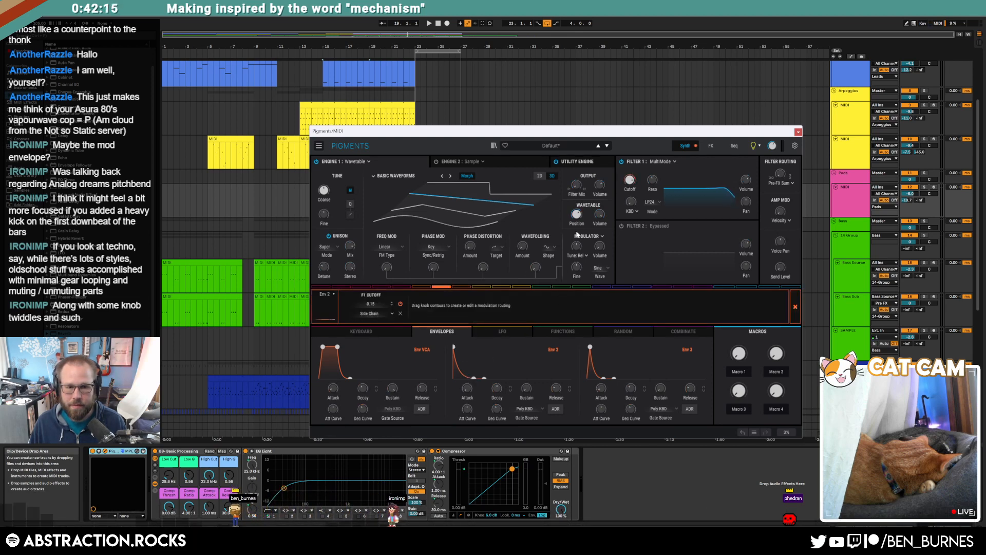
mouse_move(633, 175)
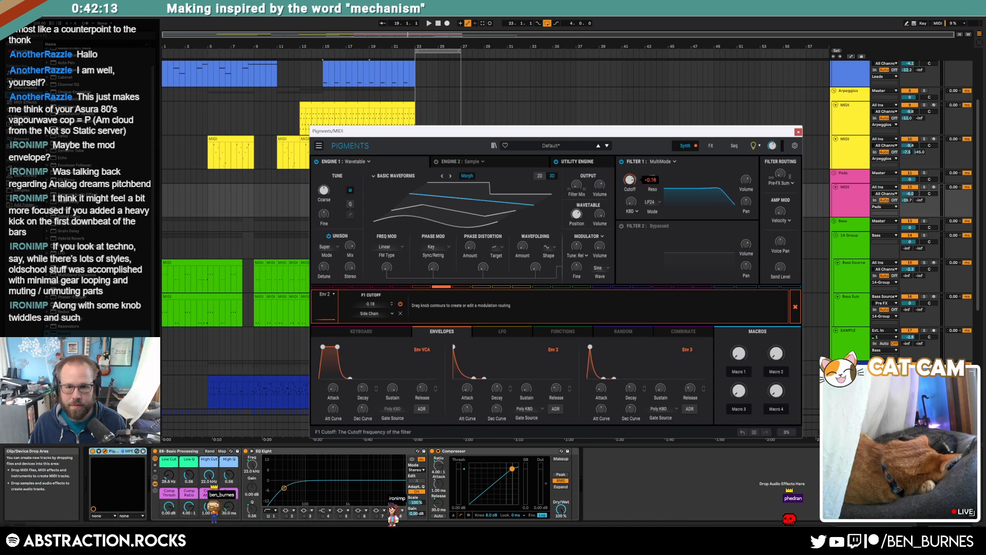
left_click(439, 289)
key("space")
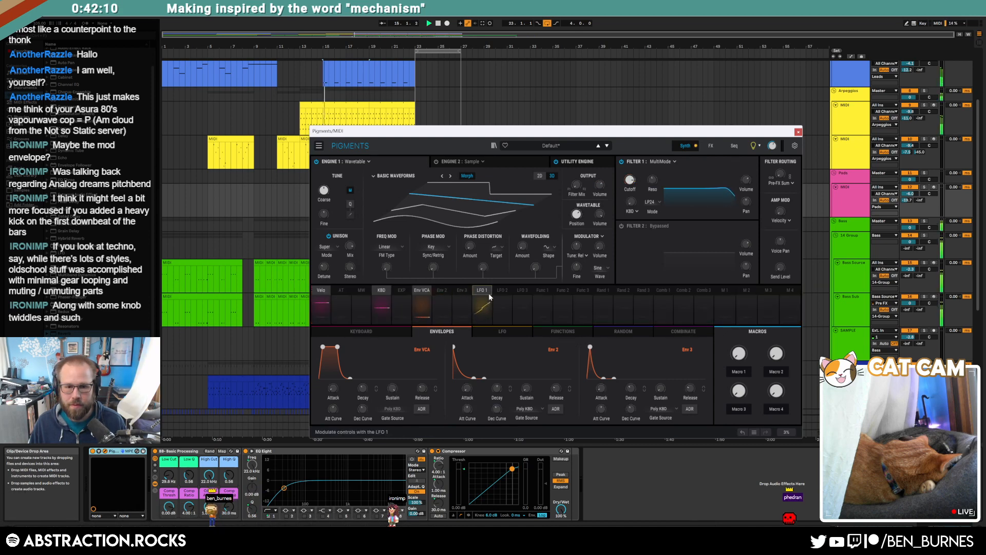
left_click(797, 133)
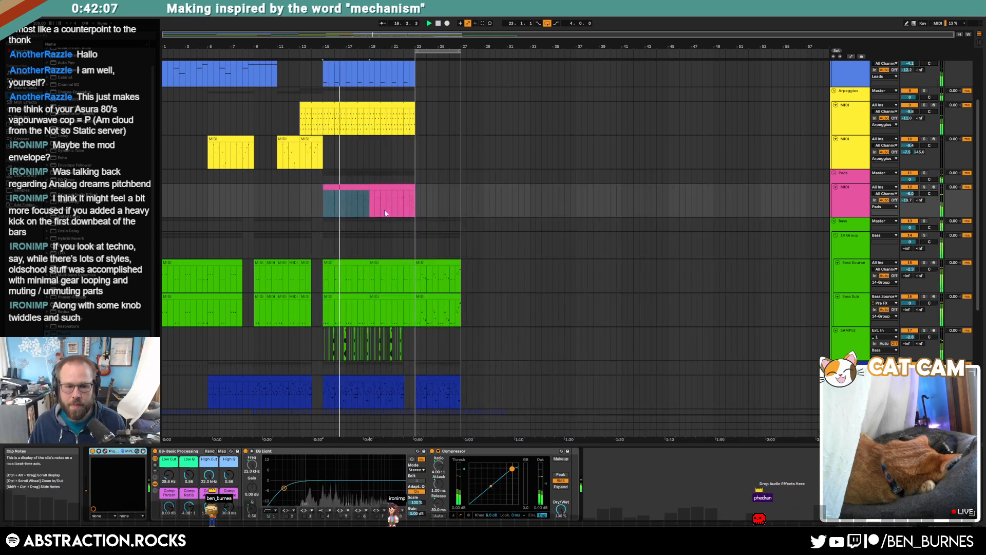
key("space")
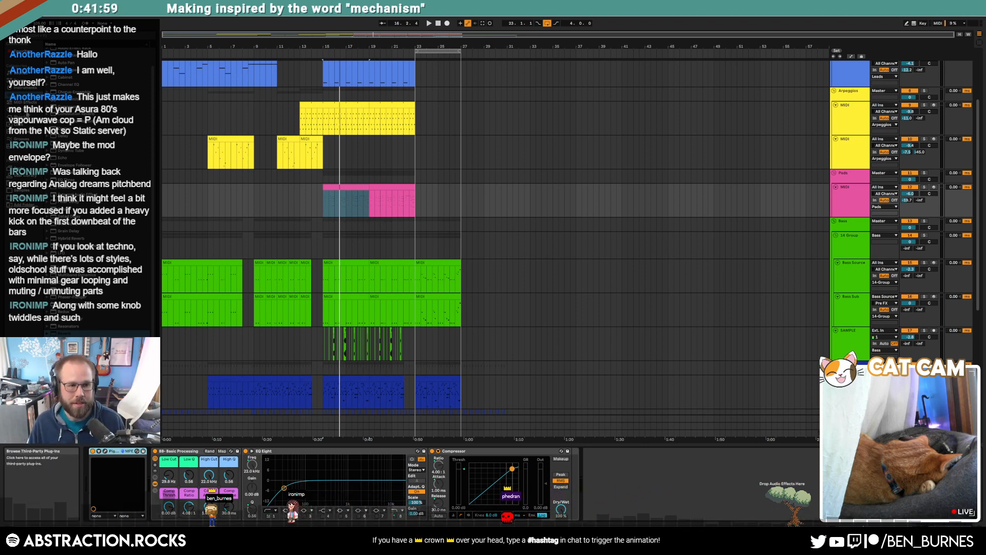
Find the Dirt plug-in in the browser and insert it directly after Pigments on the Pads MIDI track.
left_click(28, 116)
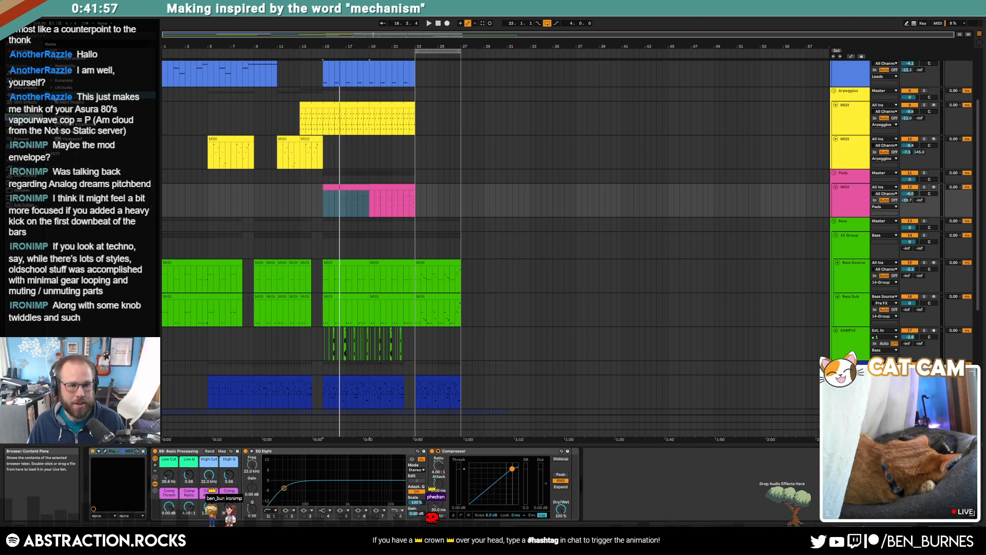
left_click(52, 95)
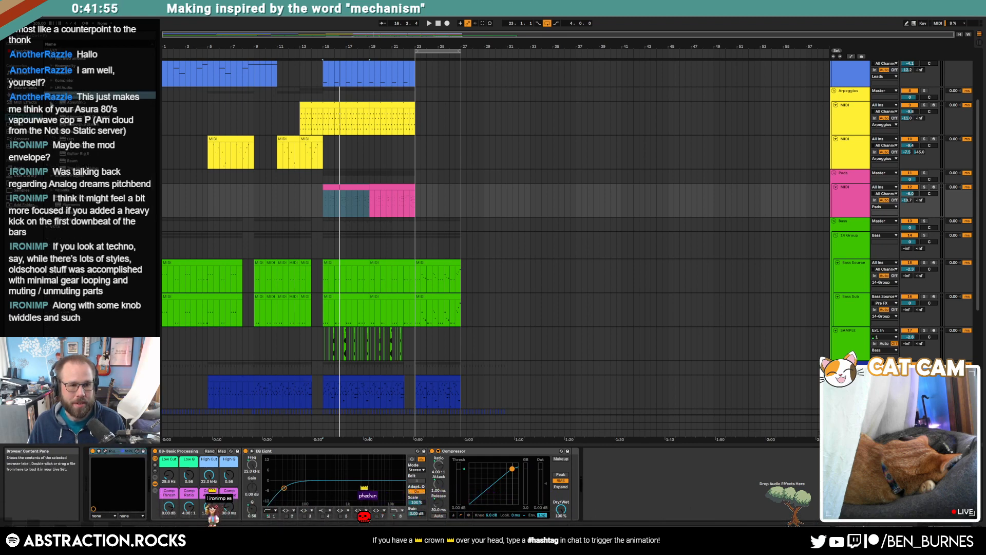
left_click_drag(70, 138, 144, 479)
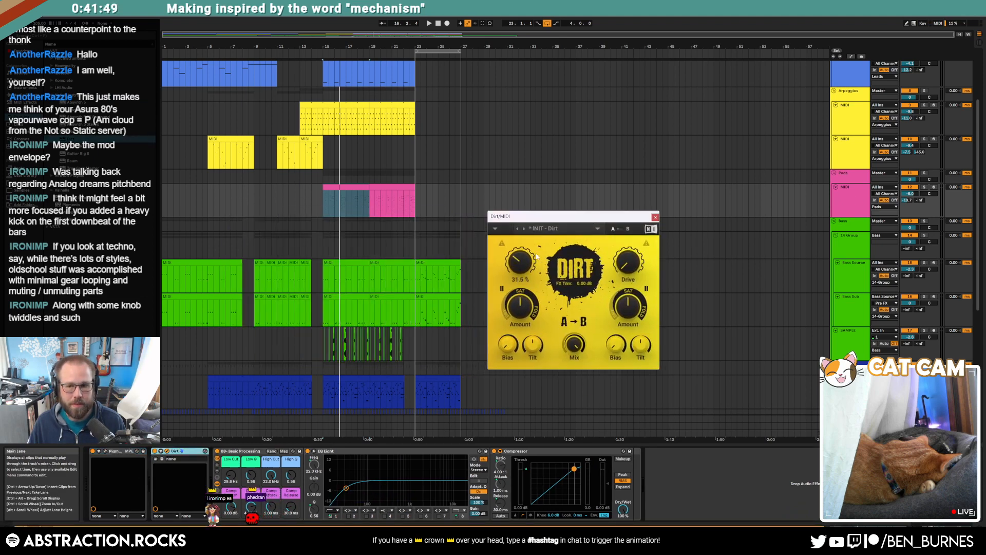
Play the soloed Pads MIDI track from bar 15, raising Dirt's first Drive to about 39% and increasing its second Drive.
key("space")
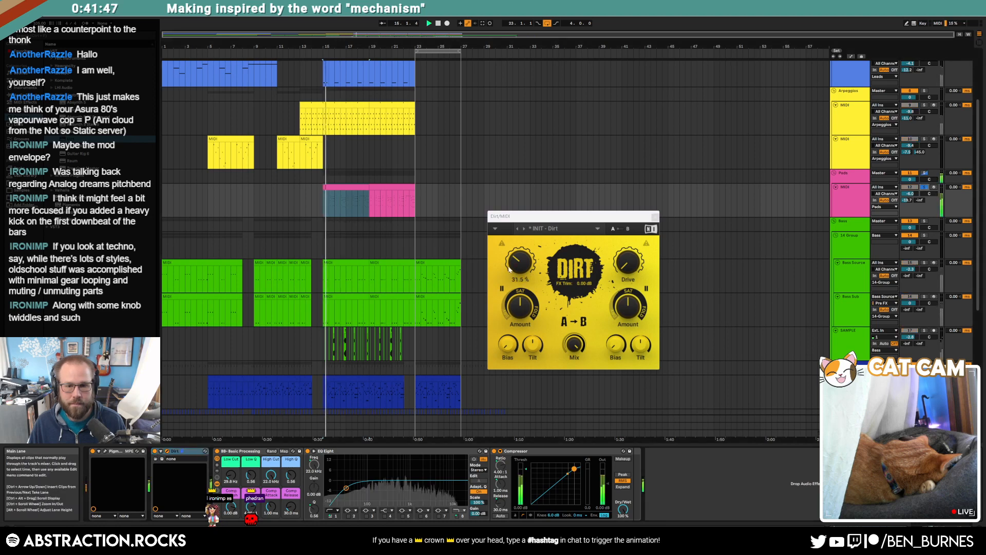
left_click_drag(509, 268, 509, 260)
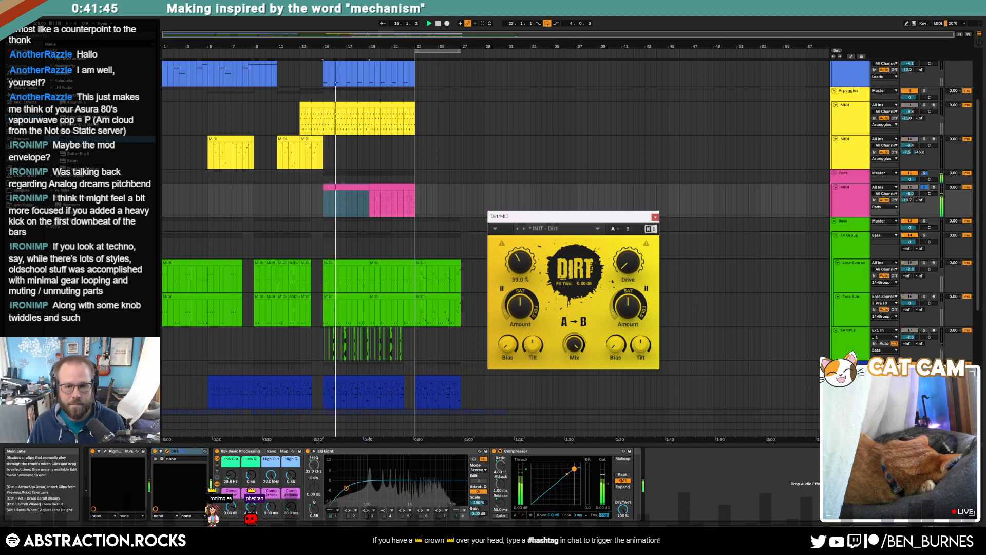
left_click_drag(629, 263, 628, 247)
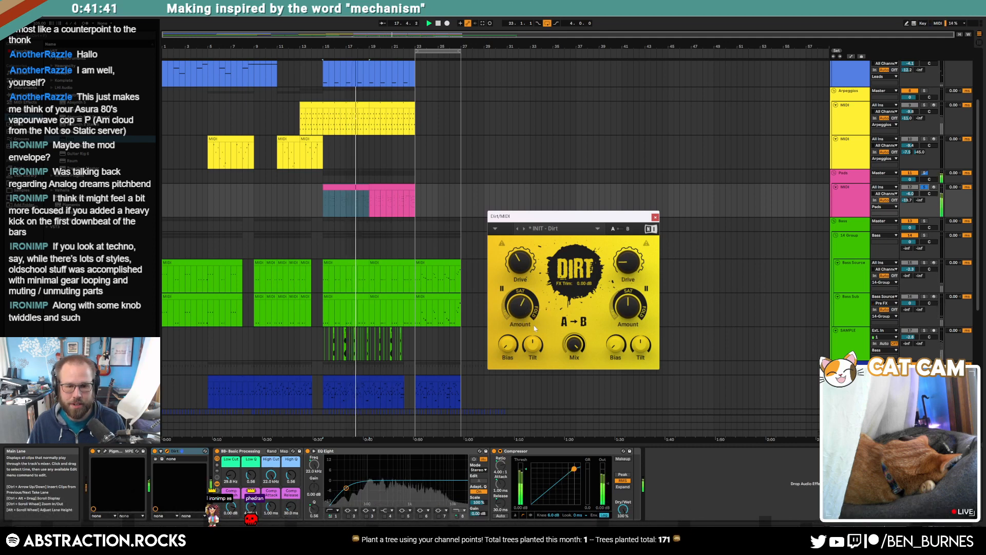
Raise Dirt's first Amount slightly and unsolo the Pads MIDI track.
left_click_drag(521, 317, 520, 310)
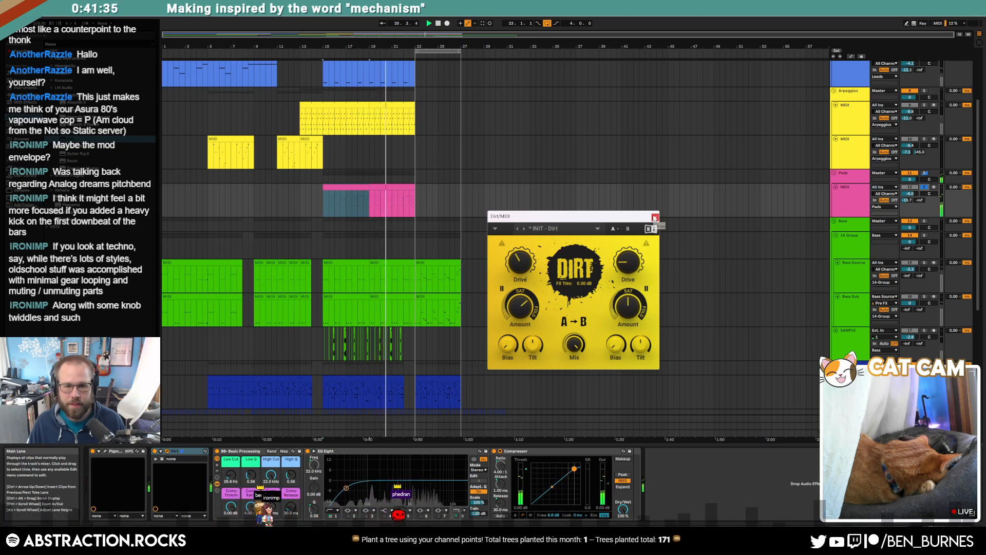
left_click(924, 187)
Loop bars 15 to 23 and check the repeated C4 notes in the pad clip's fourth bar while it plays.
left_click_drag(414, 197, 324, 189)
key("ctrl+l")
double_click(363, 187)
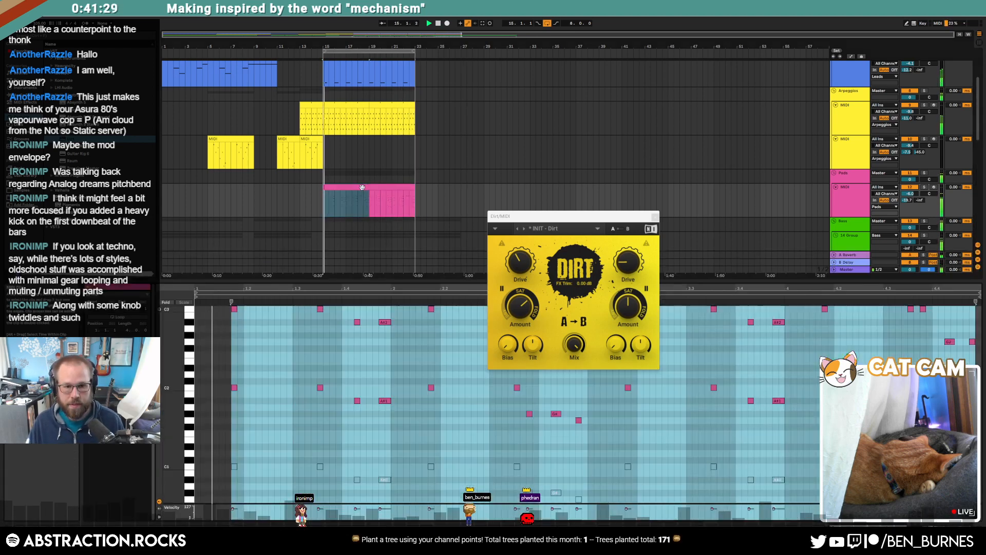
left_click(655, 216)
scroll(765, 430, "up", 5)
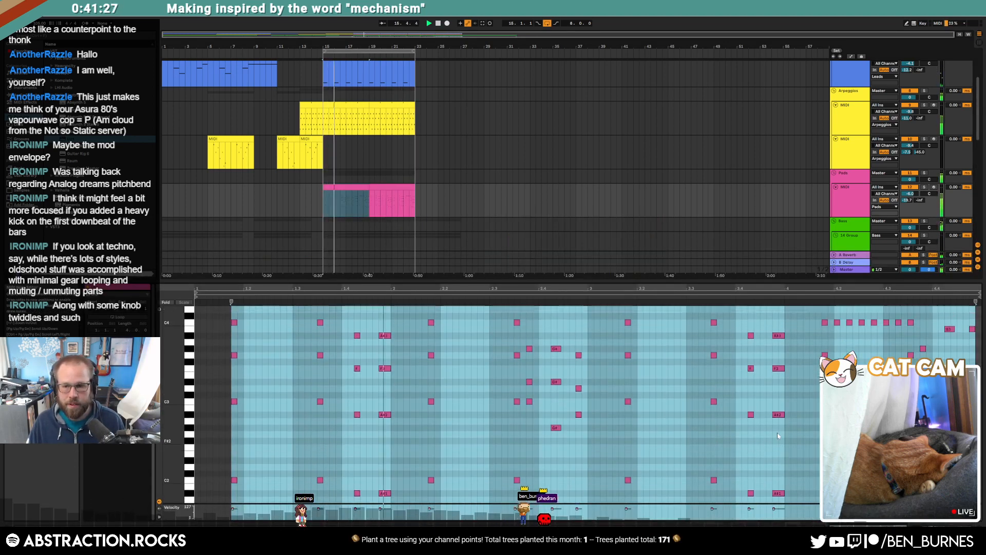
scroll(777, 435, "up", 2)
left_click_drag(833, 343, 902, 361)
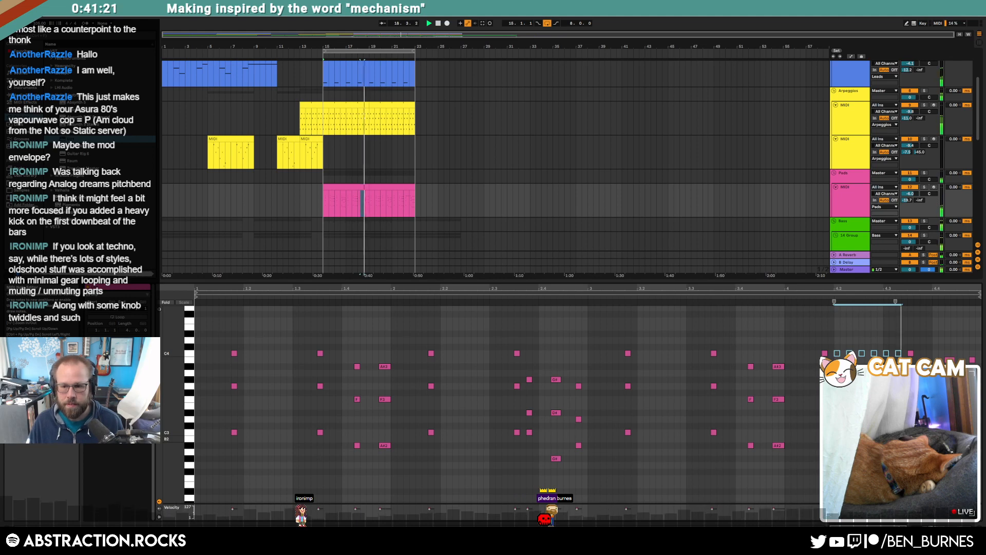
Lower the Filter 1 resonance slightly in the pad's Pigments and view the LFO 1 settings.
key("shift+Tab")
left_click(339, 189)
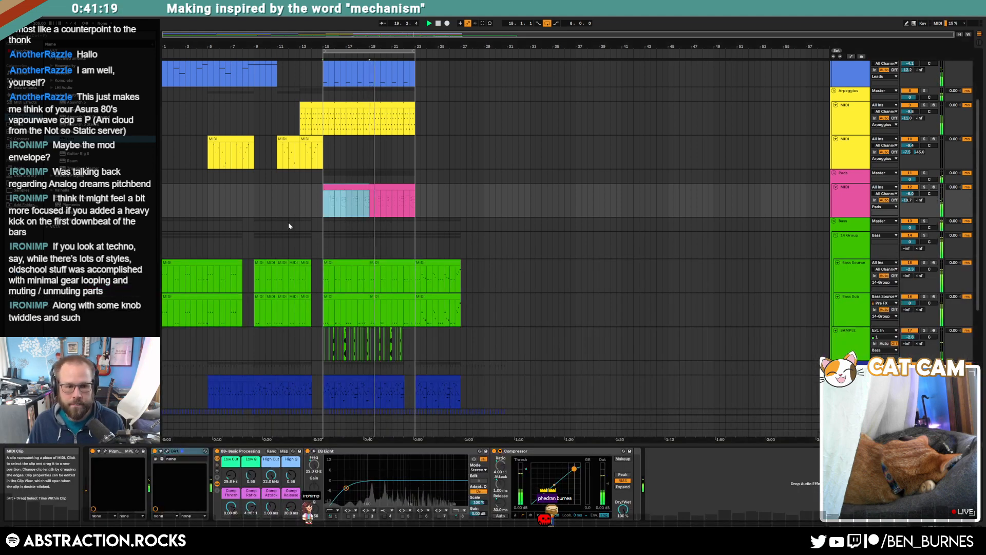
left_click(104, 452)
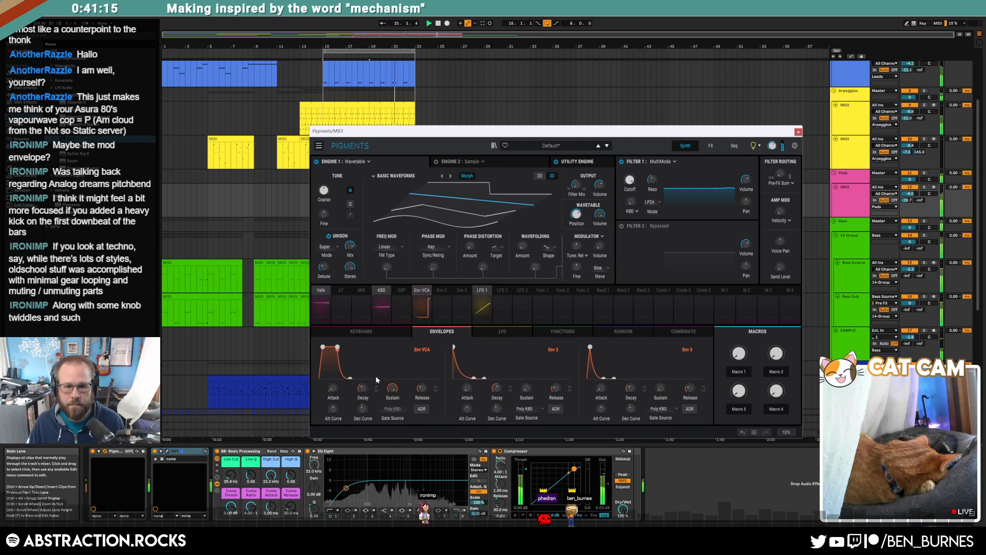
left_click_drag(652, 181, 652, 184)
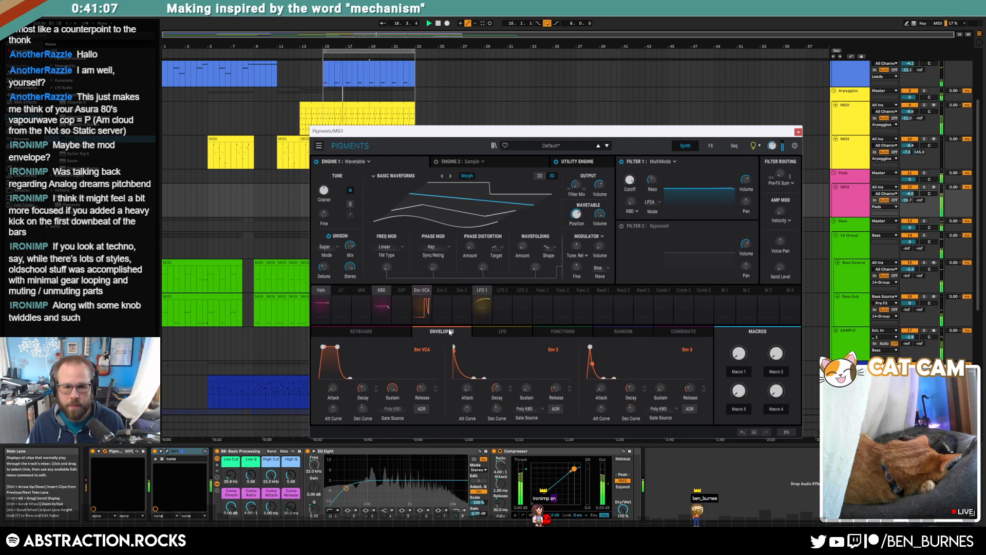
left_click(485, 305)
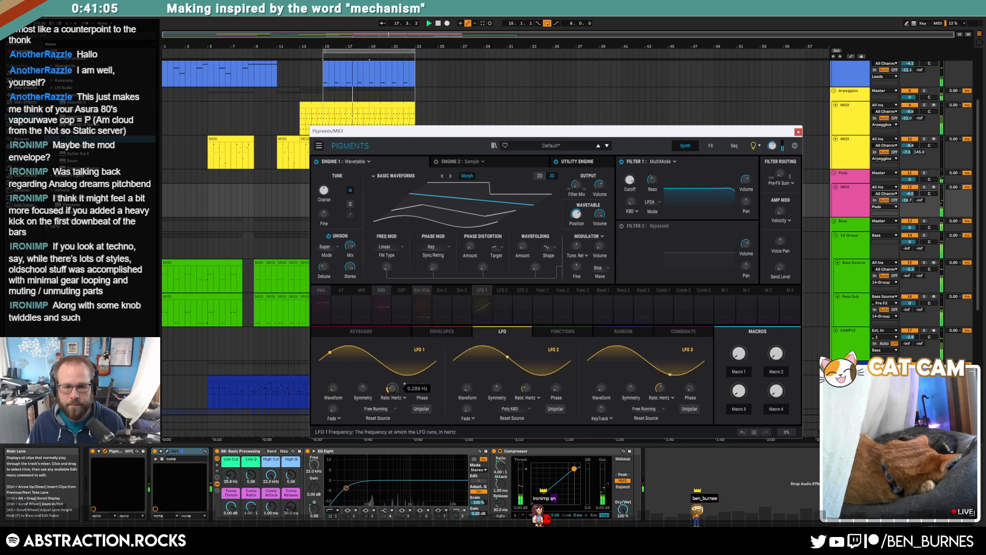
left_click(799, 132)
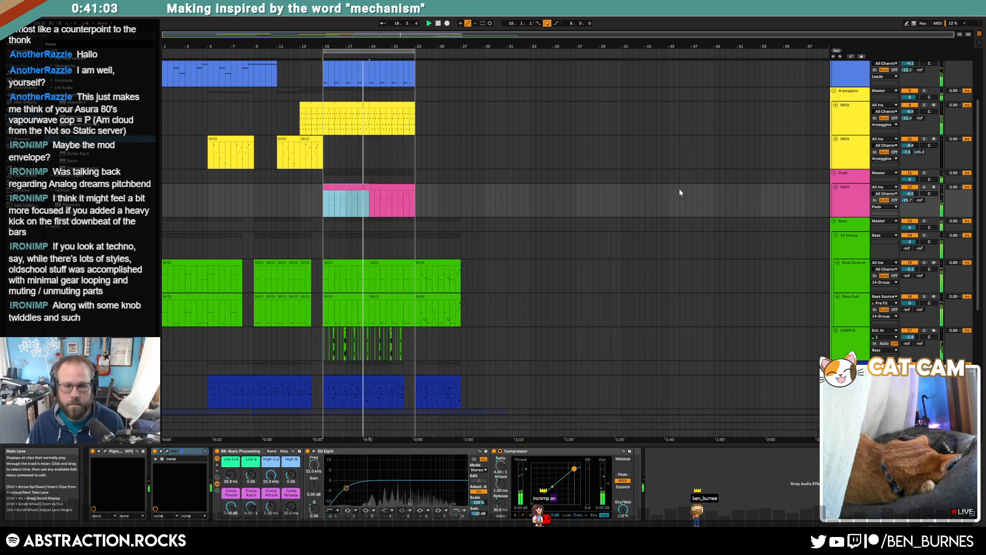
Loop bars 23 to 27 and duplicate the time of bars 15 to 23 across all tracks.
left_click(570, 203)
left_click(445, 288)
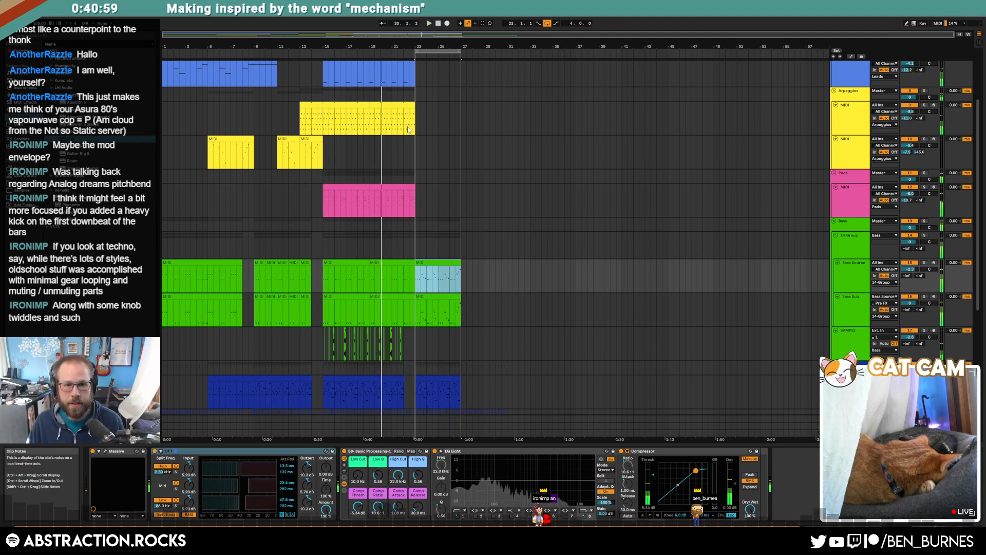
left_click_drag(411, 128, 324, 124)
key("ctrl+shift+d")
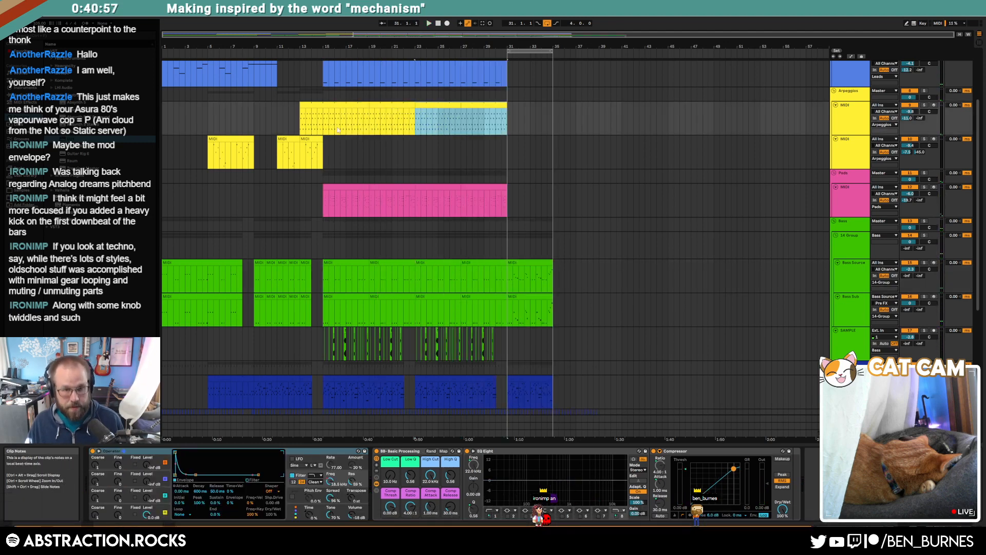
Delete the first Leads MIDI track's clip content from bar 23 onward.
scroll(407, 130, "up", 5)
left_click(426, 114)
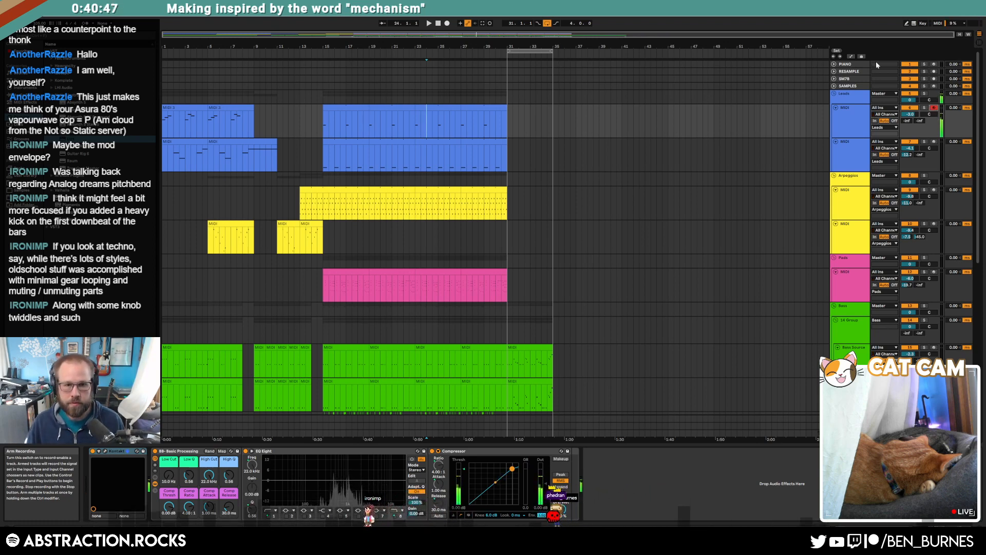
left_click(450, 108)
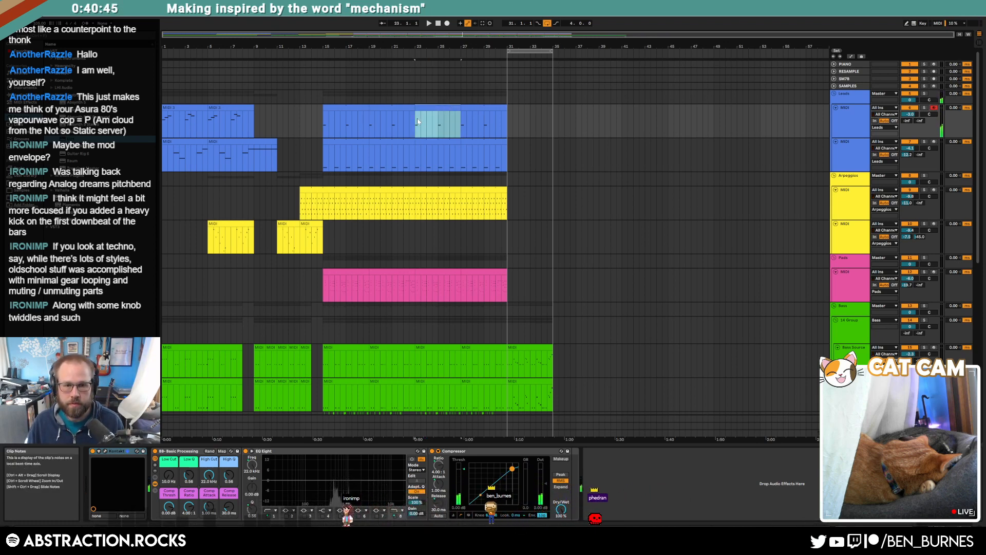
left_click(472, 107, "shift")
key("Delete")
left_click(419, 124)
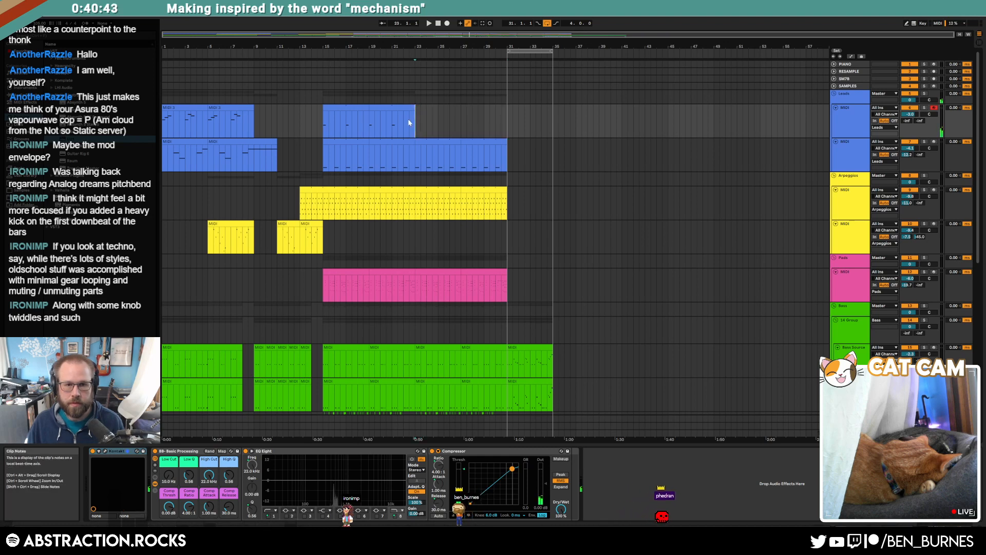
Try recording a new melody around bar 23 on the first Leads MIDI track and delete the recorded clip.
left_click(447, 24)
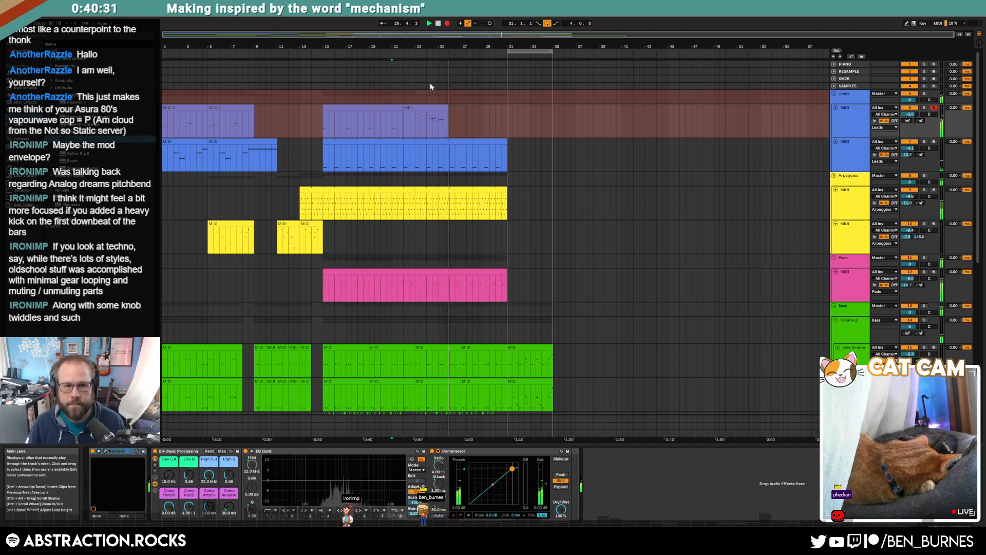
key("space")
left_click_drag(368, 109, 409, 110)
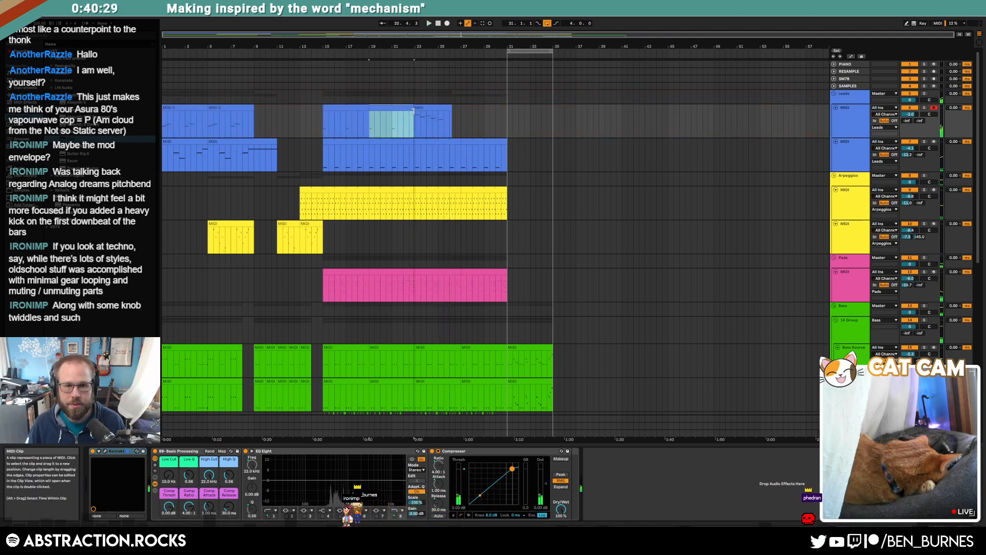
left_click(424, 107)
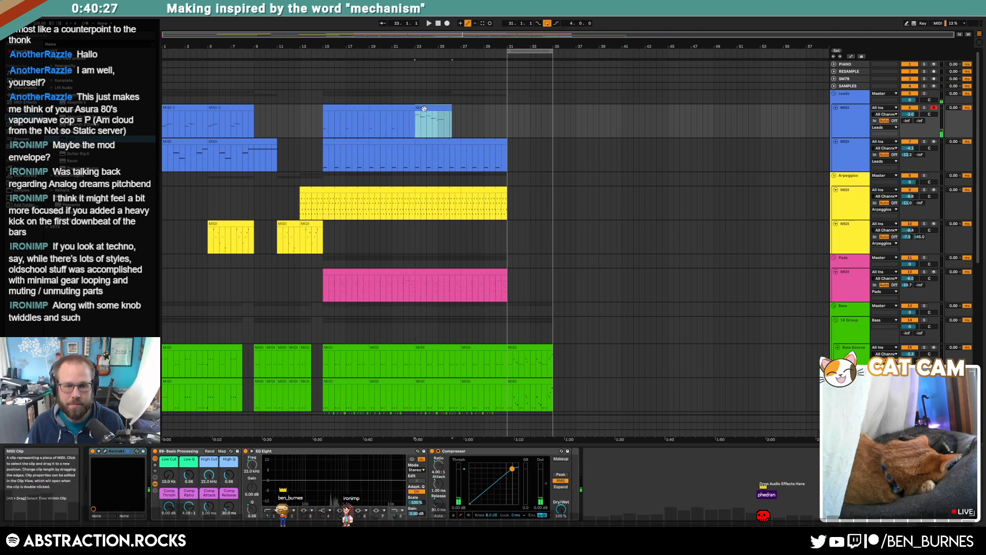
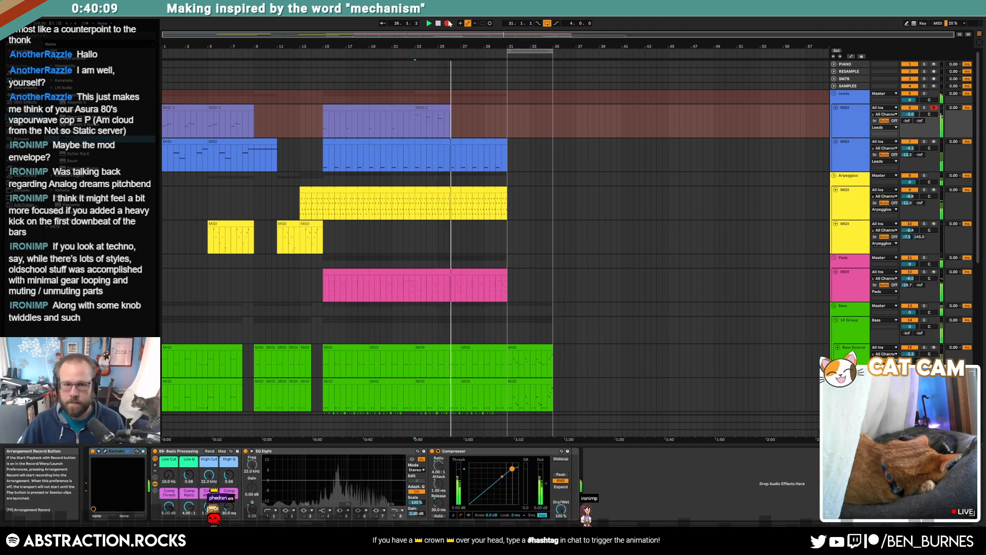
key("space")
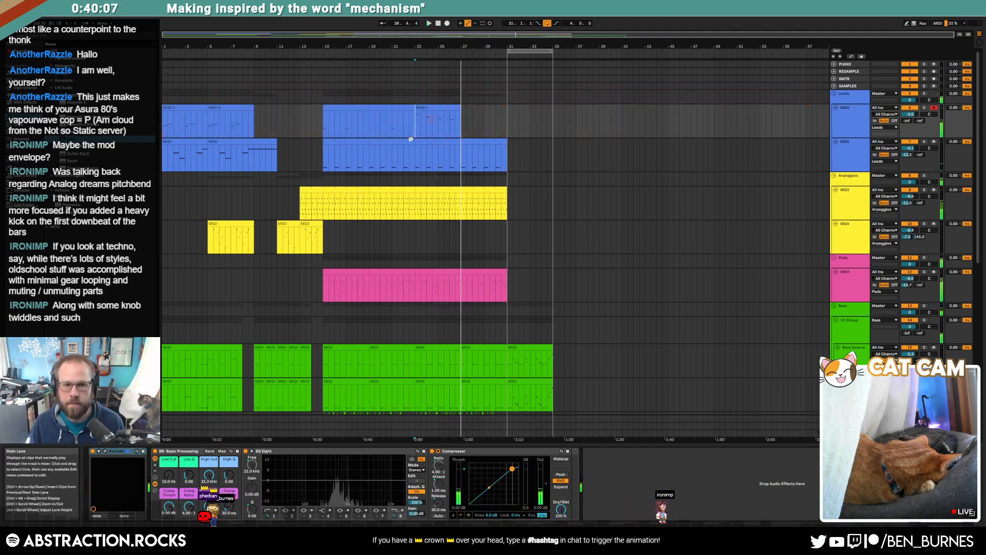
left_click(440, 106)
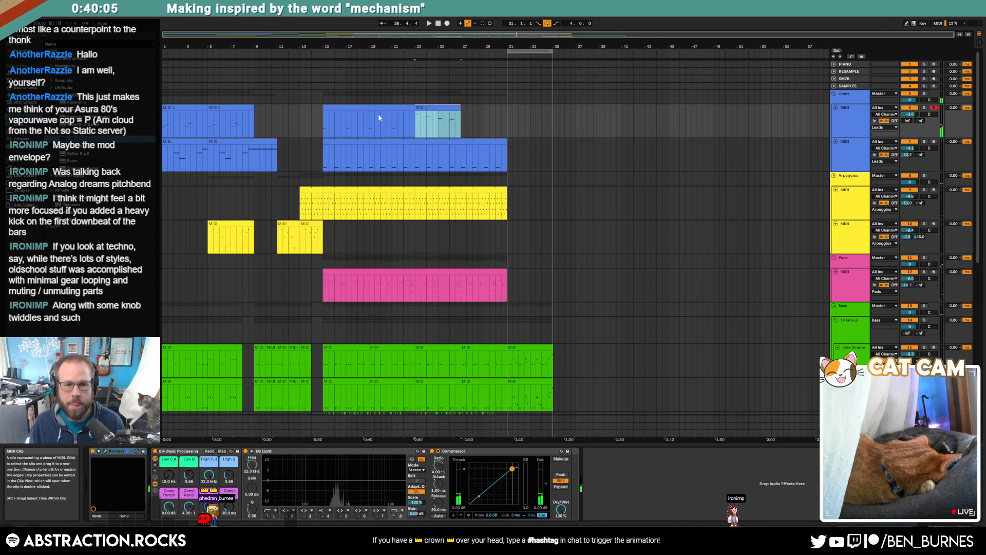
key("Delete")
Restore the first Leads MIDI clip through to bar 31 and select bars 15 to 31 of the second Leads clip.
left_click_drag(368, 120, 506, 120)
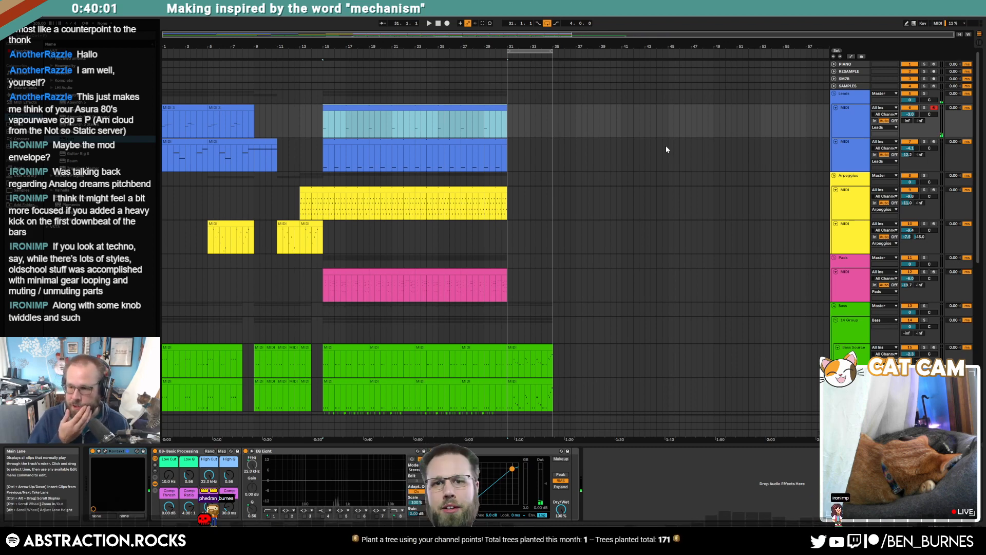
left_click(419, 140)
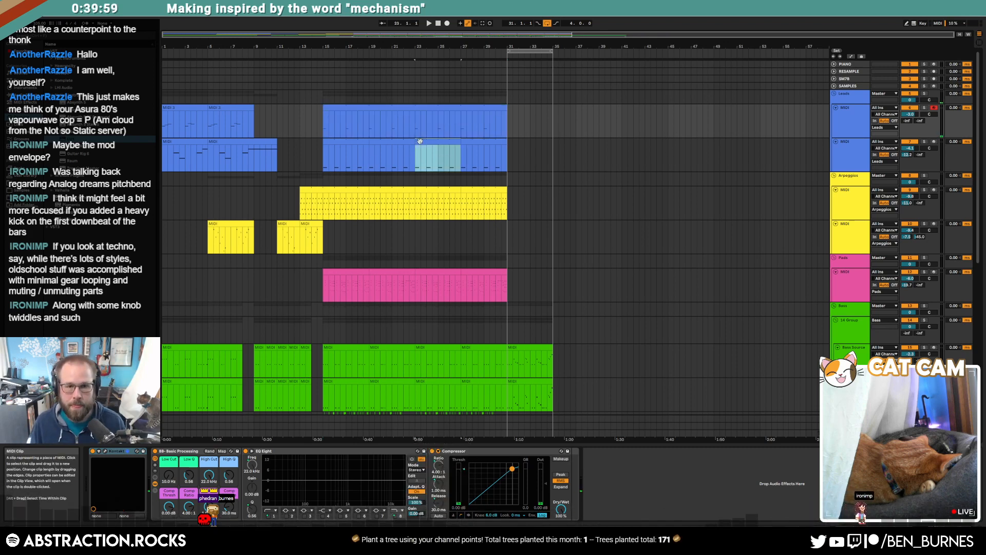
left_click_drag(324, 149, 498, 152)
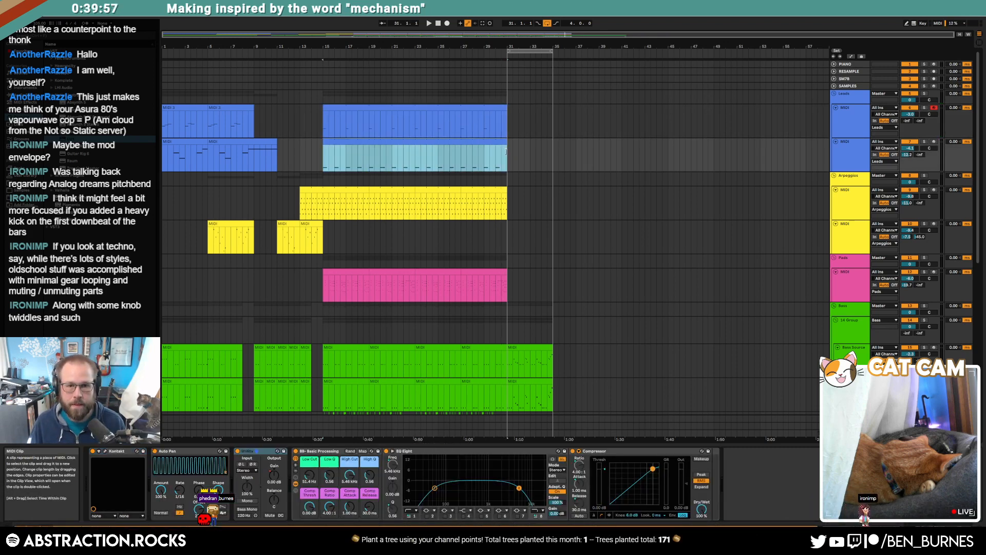
Delete bar 30 from the Bass Source and Bass Sub clips, leaving a gap before bar 31.
left_click(420, 272)
scroll(425, 339, "down", 4)
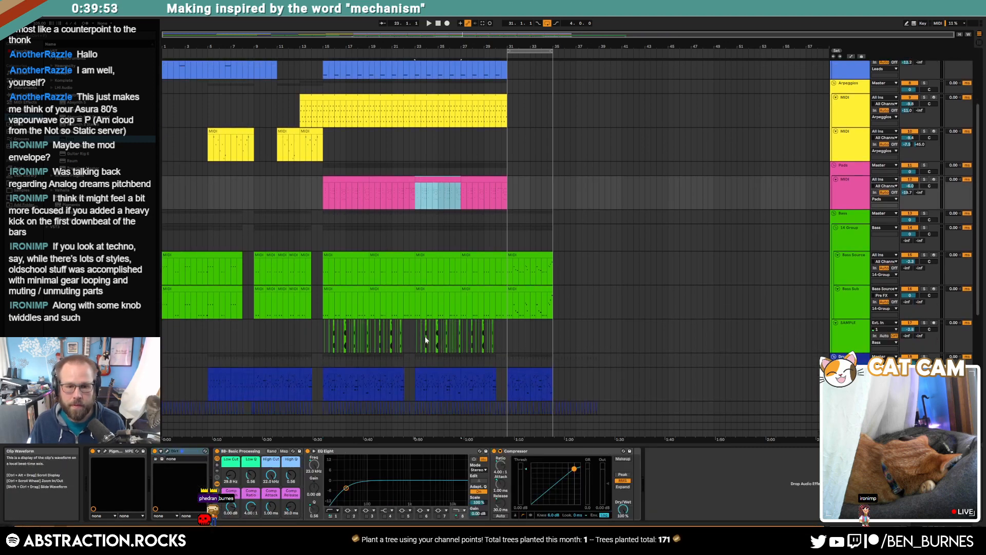
scroll(496, 265, "up", 5)
left_click_drag(495, 266, 554, 317)
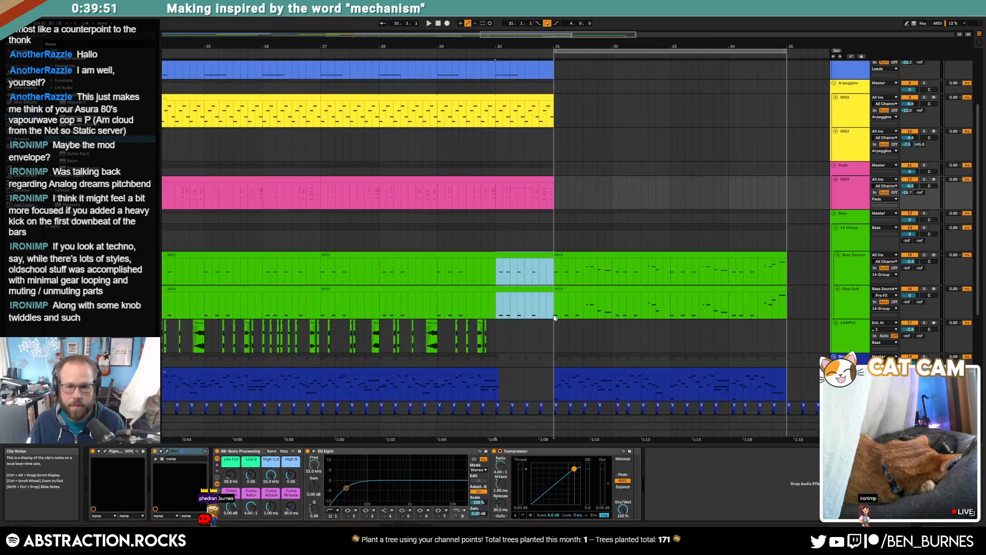
scroll(531, 320, "down", 1)
scroll(531, 323, "down", 3)
scroll(409, 329, "down", 4)
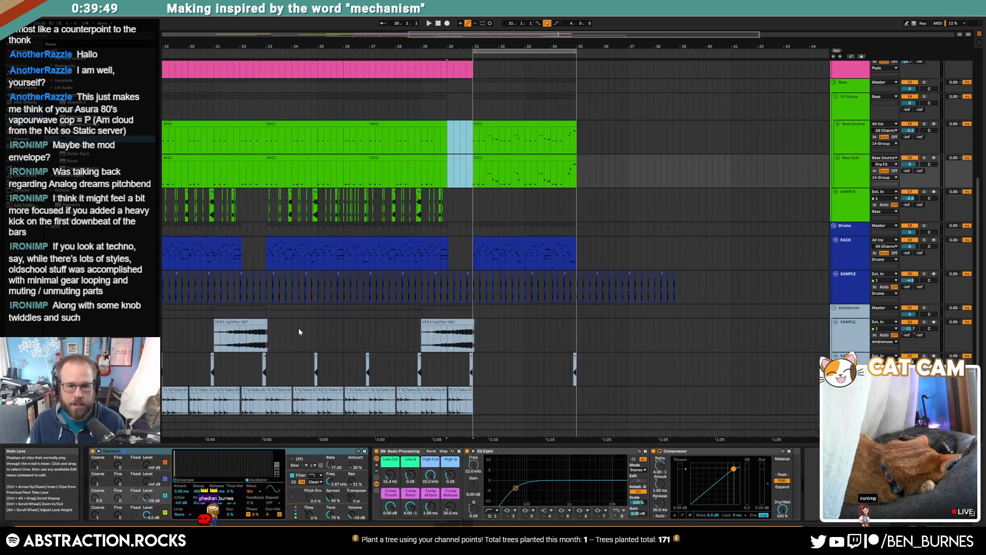
Delete the uplifter clip that leads into bar 23 on the first Ambiences SAMPLE track.
left_click(237, 331)
key("Delete")
left_click(278, 333)
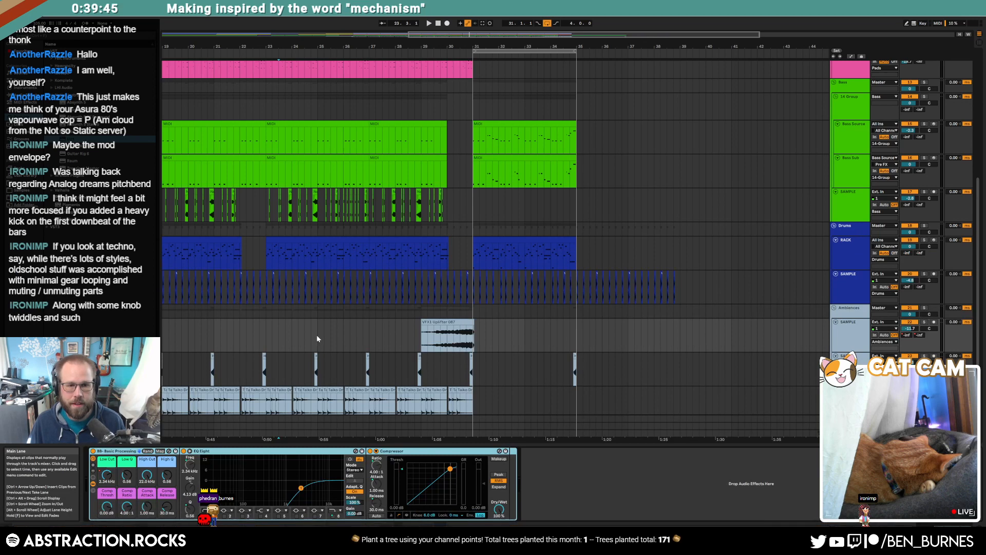
Open the notes of the Drums RACK clip covering bars 23 to 27.
scroll(317, 334, "down", 5)
scroll(421, 343, "up", 1)
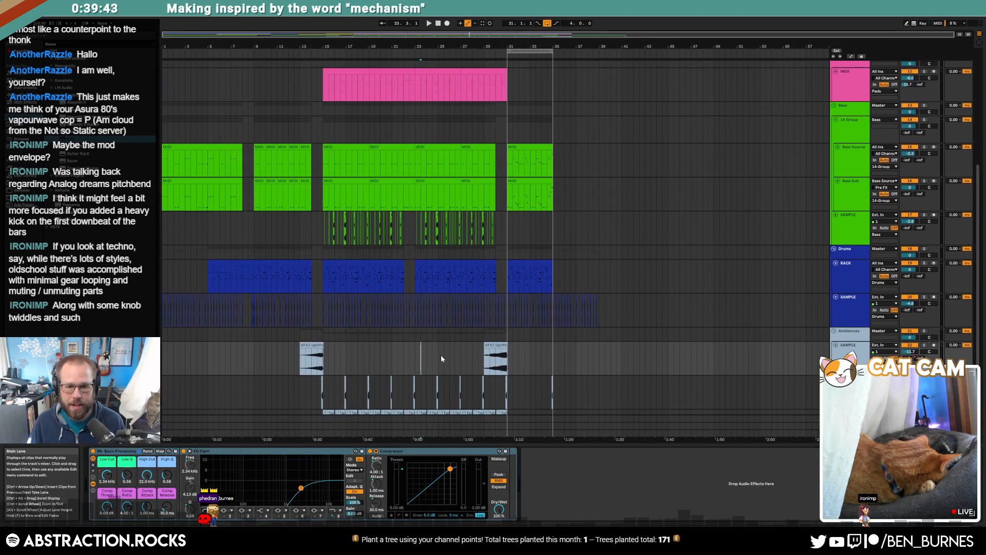
scroll(440, 355, "up", 4)
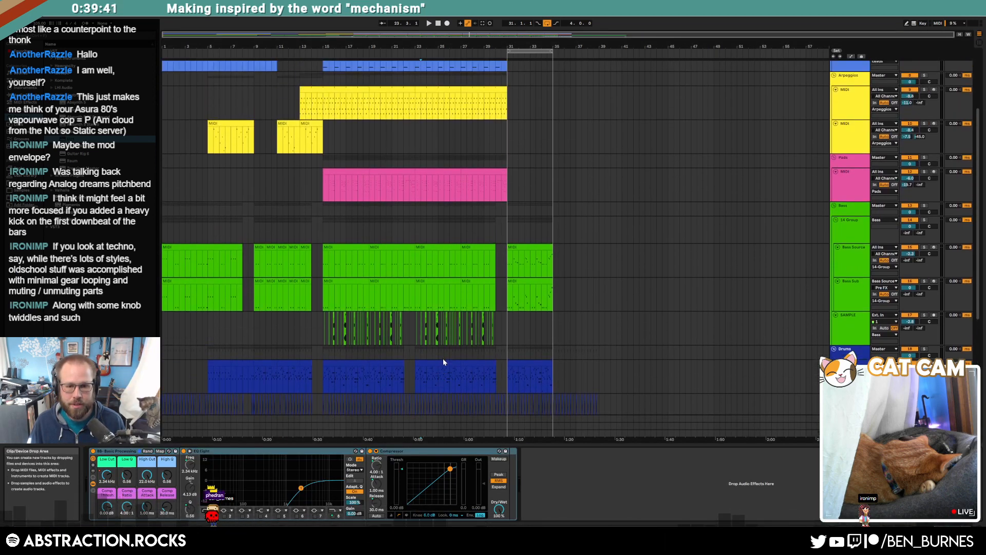
scroll(443, 358, "down", 2)
scroll(441, 357, "up", 5)
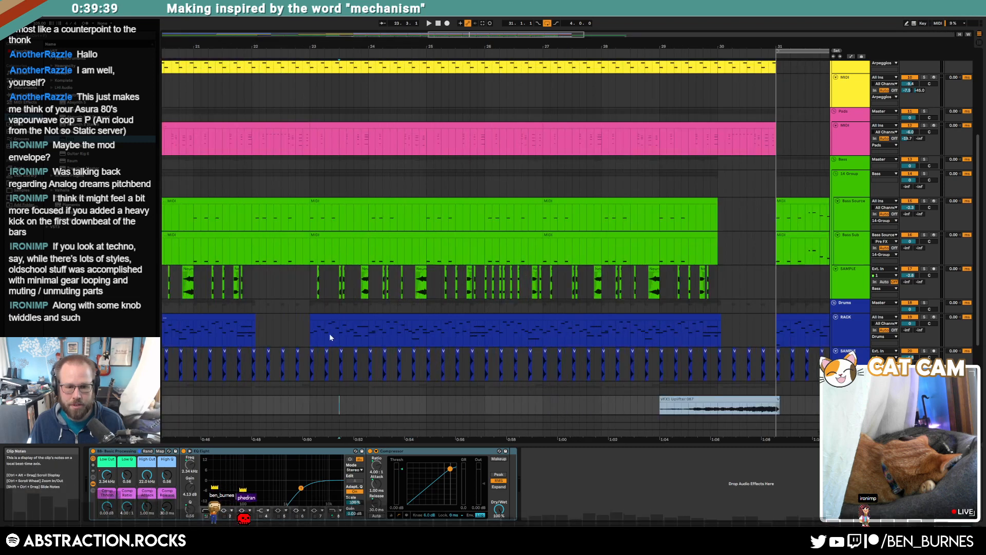
left_click(349, 317)
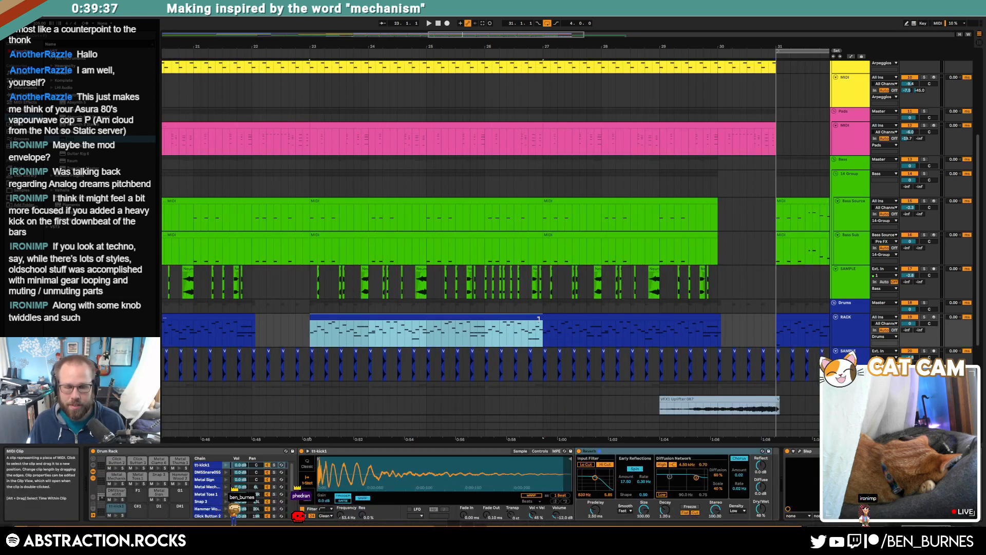
double_click(515, 316)
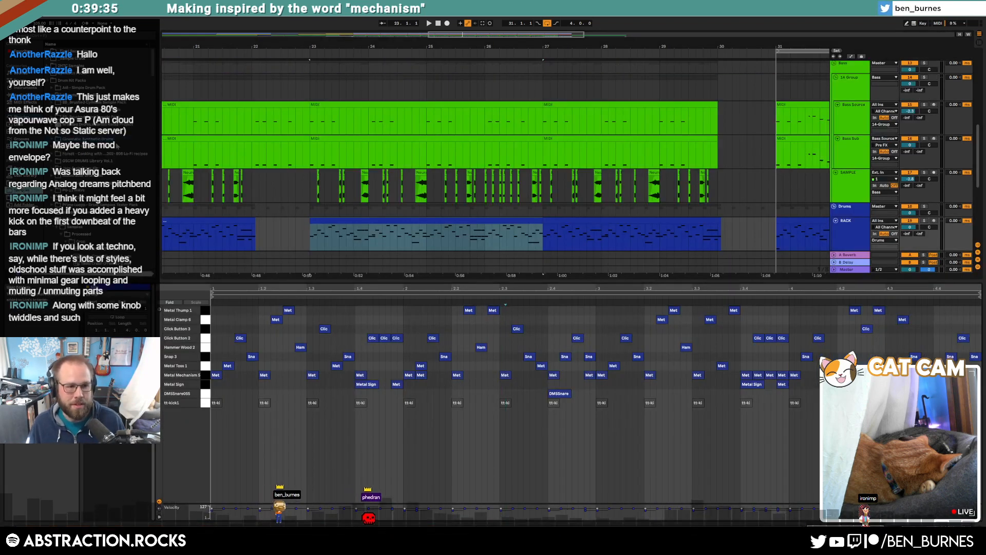
Look through the sample folders in the browser for a drum sound to add.
left_click(47, 80)
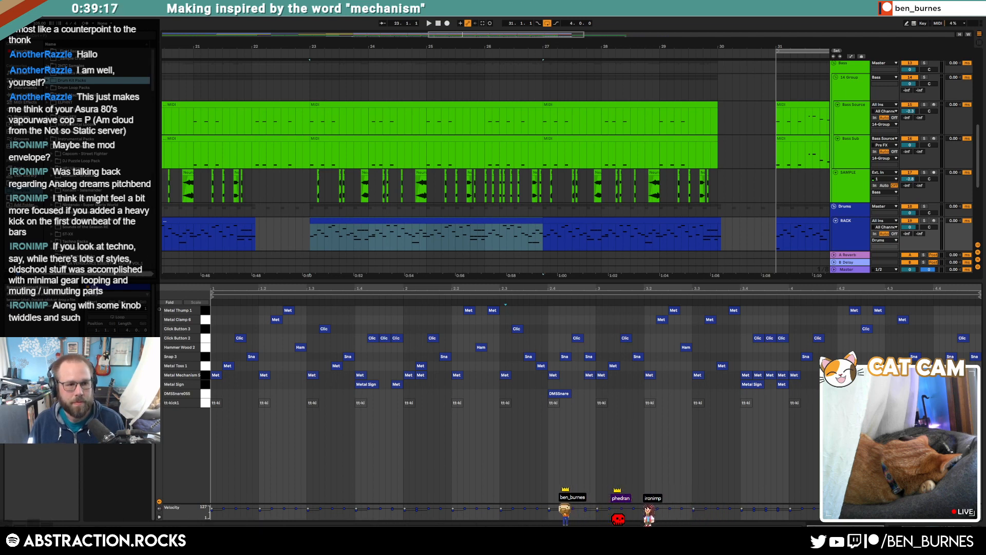
left_click(47, 58)
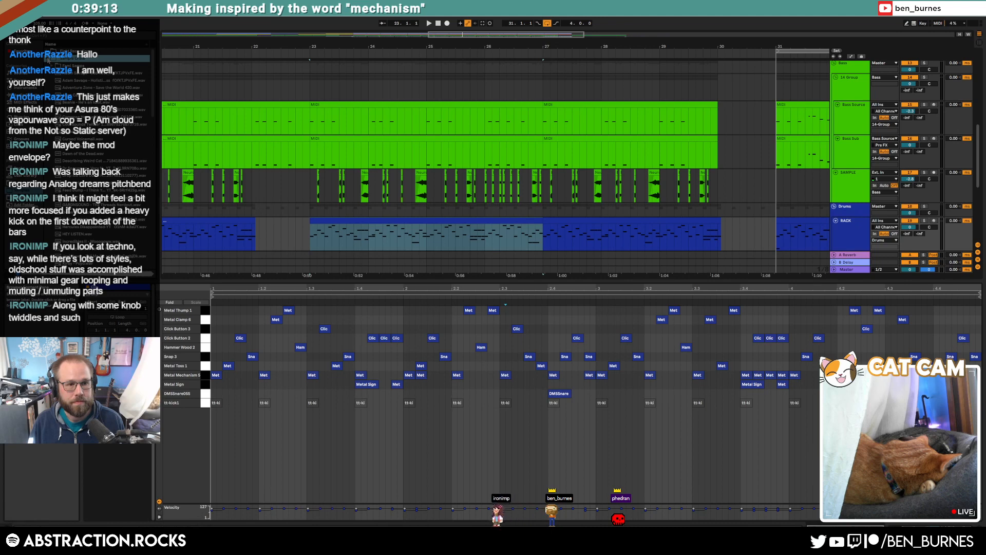
scroll(154, 93, "down", 5)
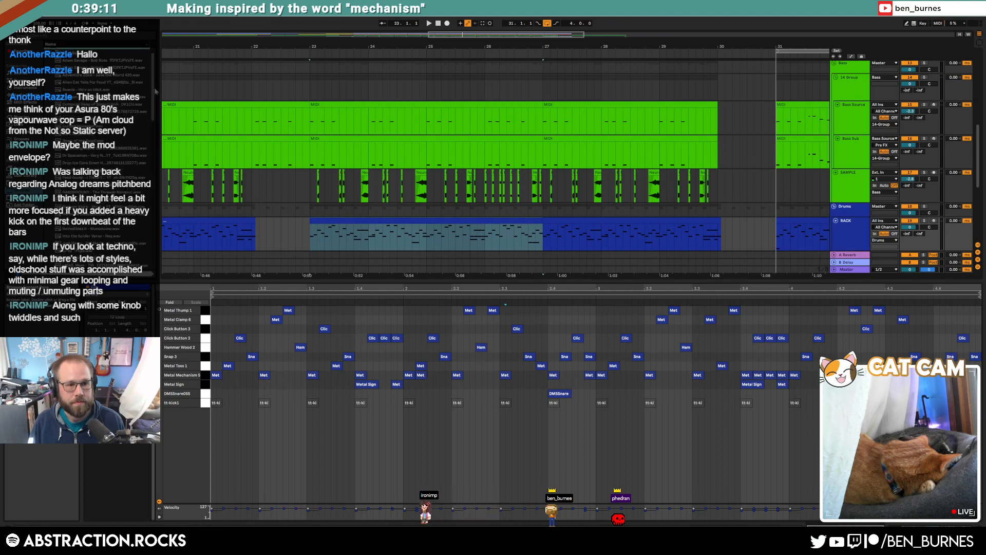
scroll(159, 101, "down", 10)
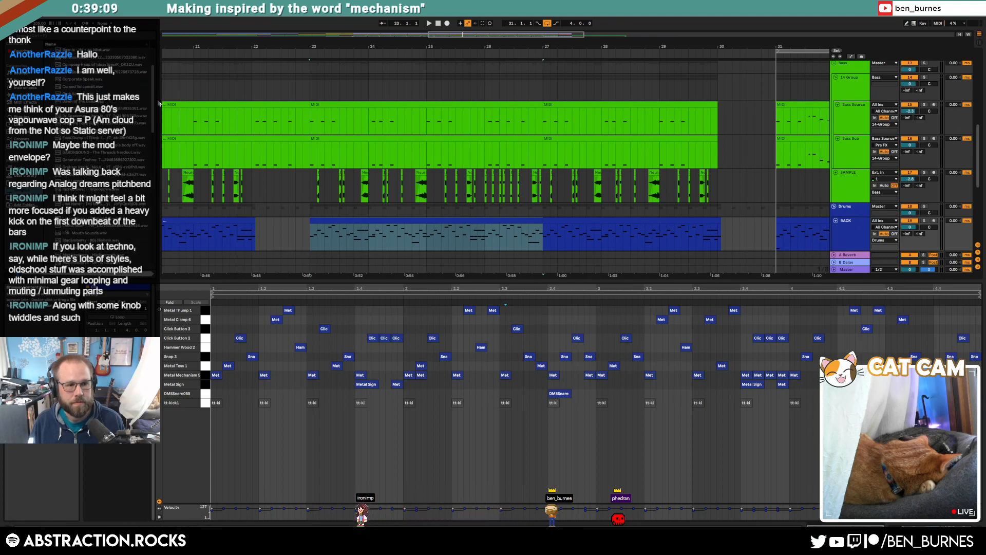
scroll(161, 109, "down", 3)
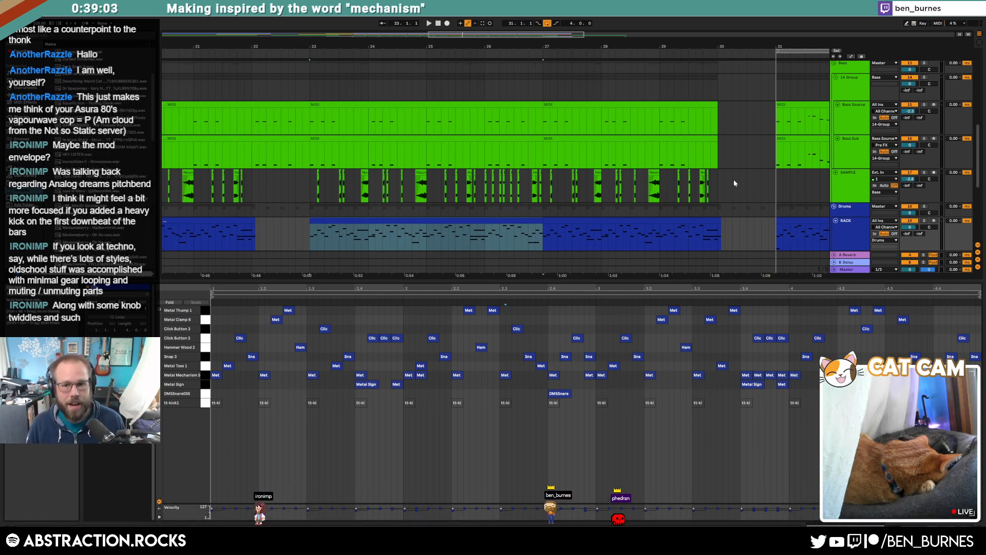
left_click(799, 127)
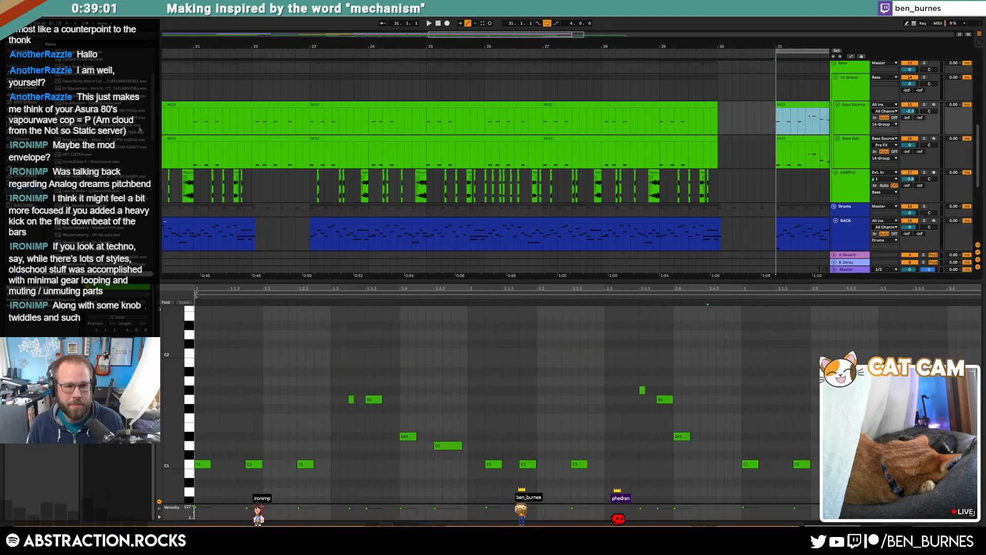
left_click_drag(152, 120, 157, 134)
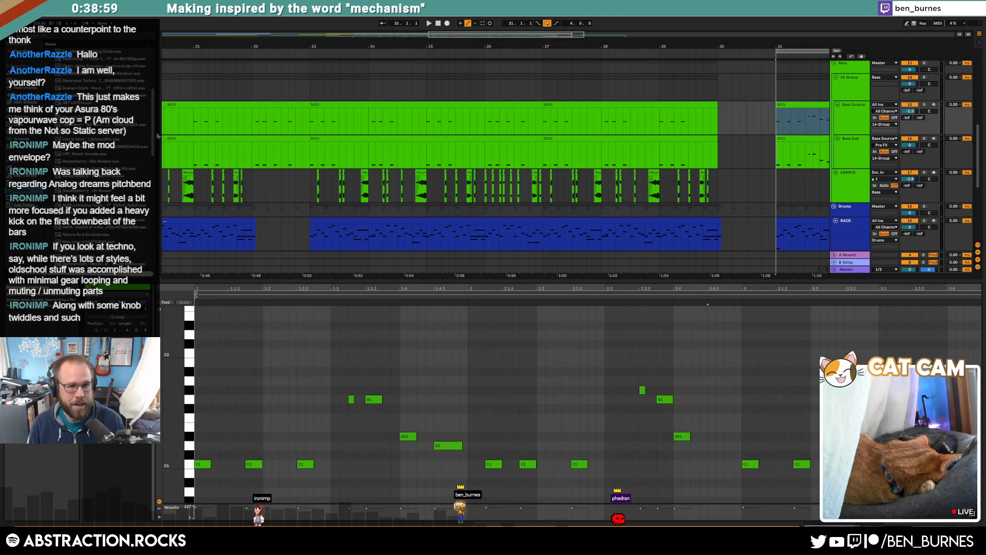
scroll(130, 144, "down", 10)
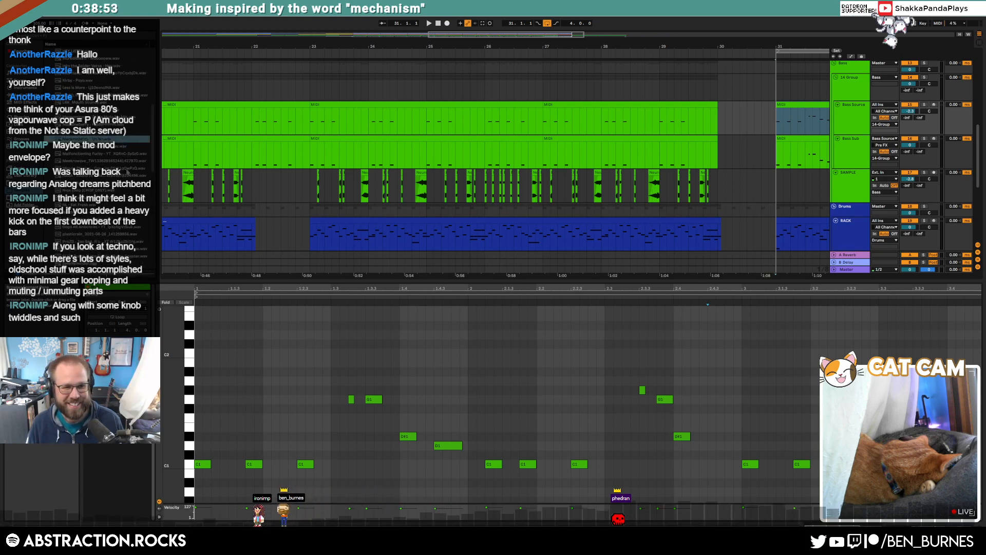
left_click_drag(154, 162, 155, 64)
left_click(47, 59)
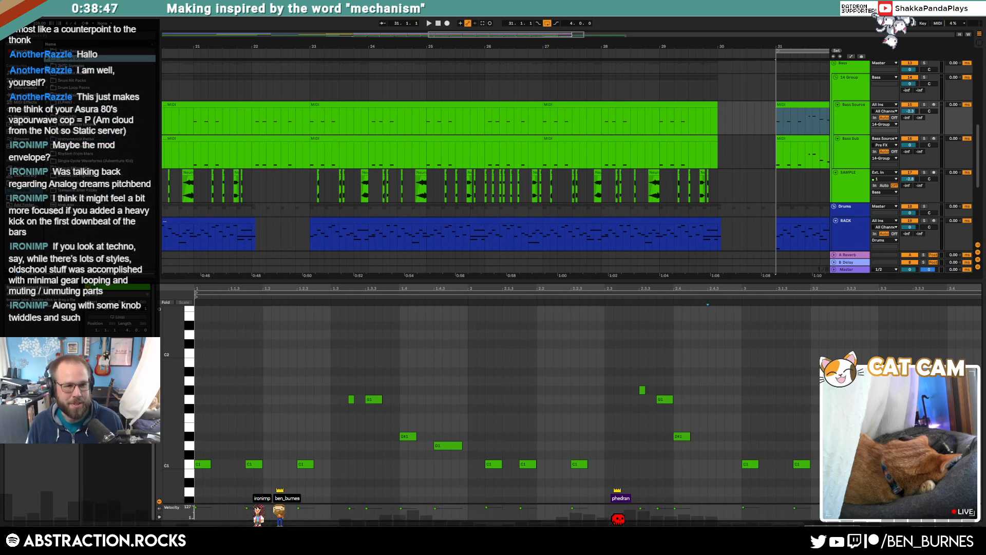
left_click(51, 66)
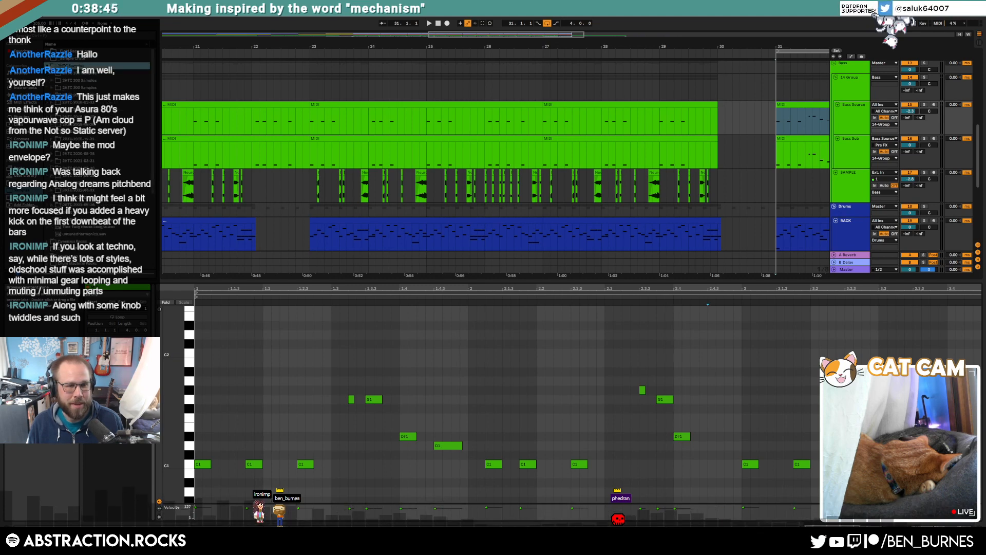
Open the ADSR Sample Manager on the SAMPLES track, clear the recent-files and kick filters, and search for "snare".
scroll(694, 148, "up", 2)
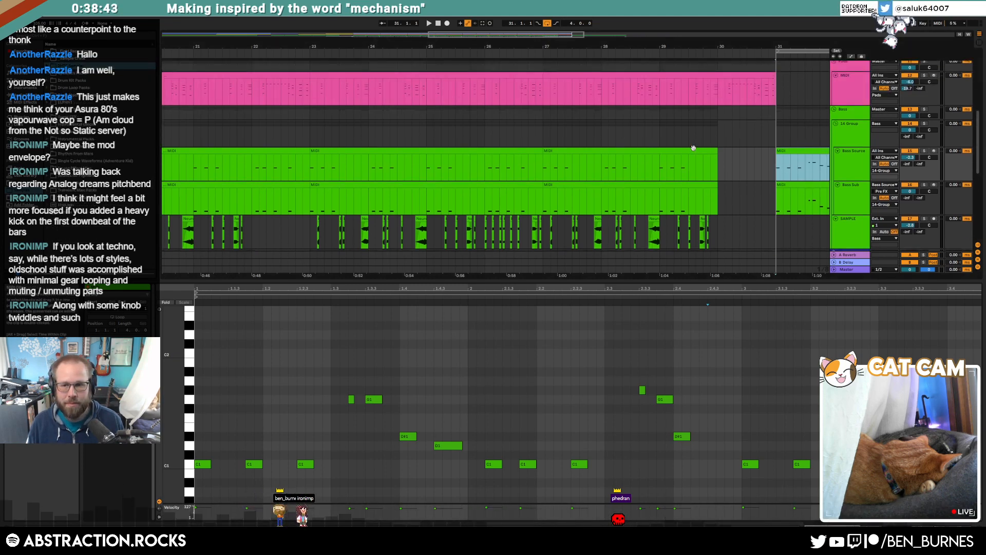
key("shift+Tab")
scroll(694, 150, "up", 7)
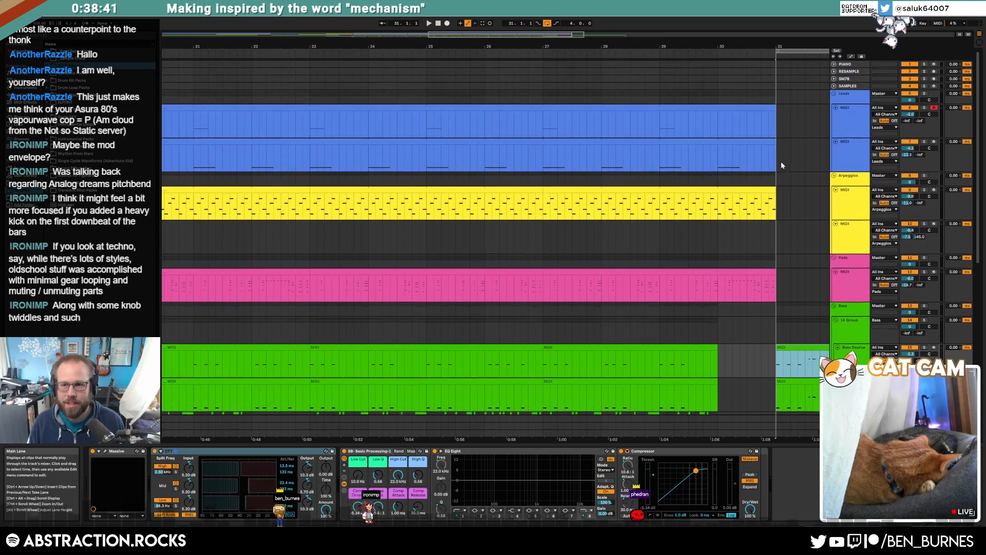
left_click(847, 86)
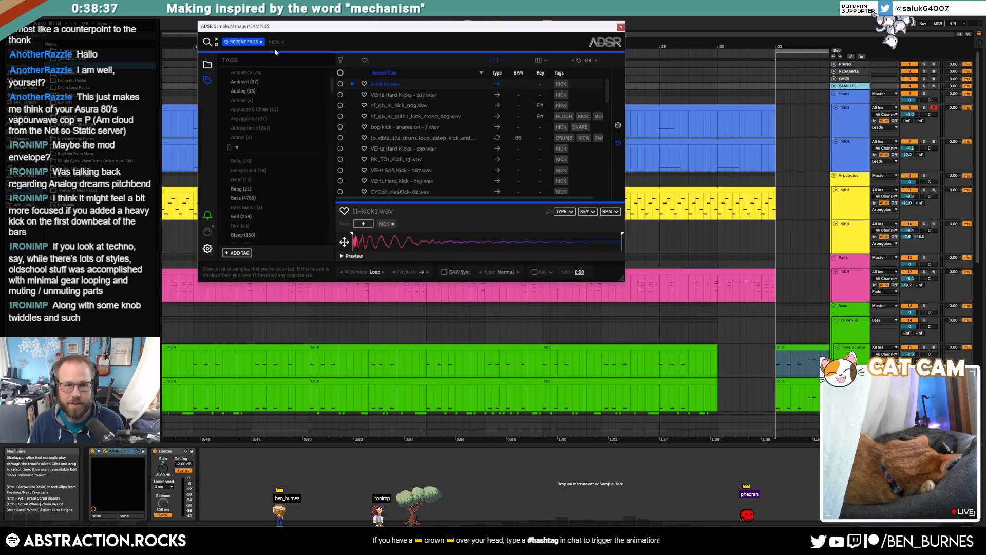
left_click(207, 65)
left_click(207, 80)
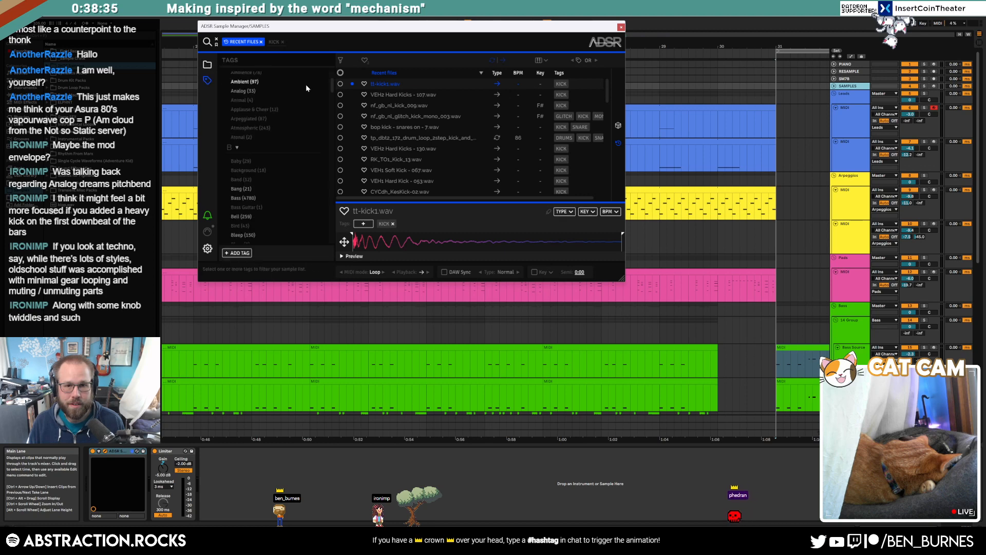
left_click(618, 143)
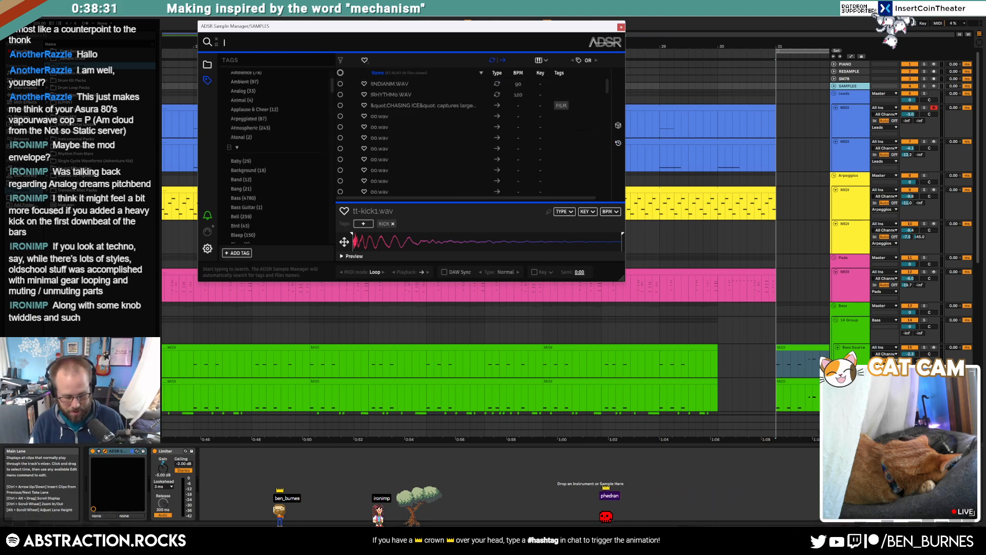
type("snare")
key("Return")
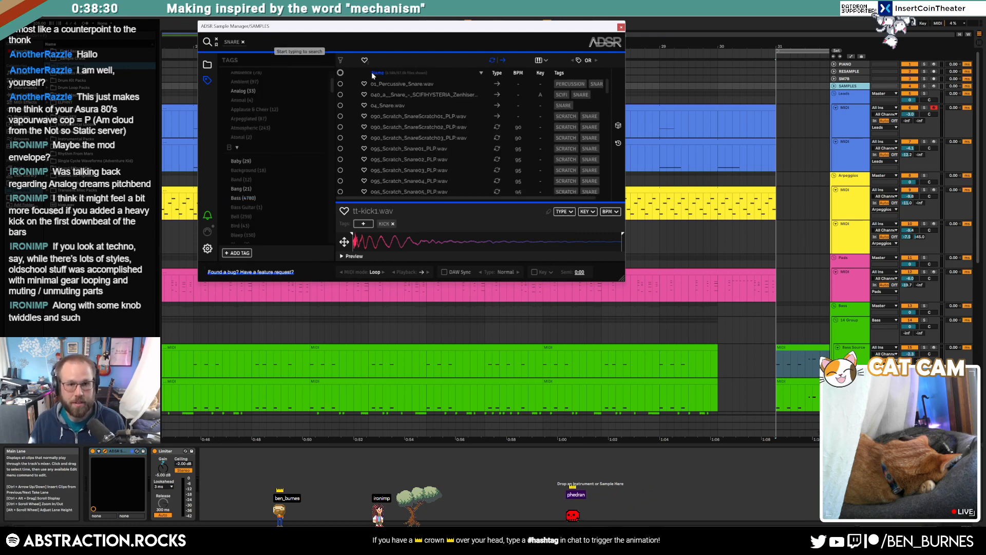
Audition randomly chosen snare samples from the search results.
left_click(619, 126)
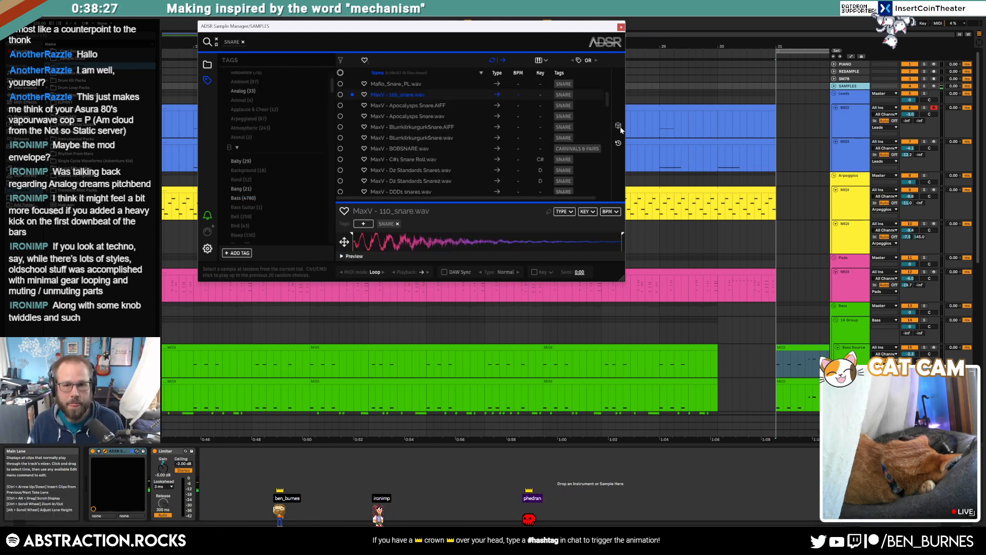
left_click(618, 127)
left_click(618, 127)
left_click(618, 127)
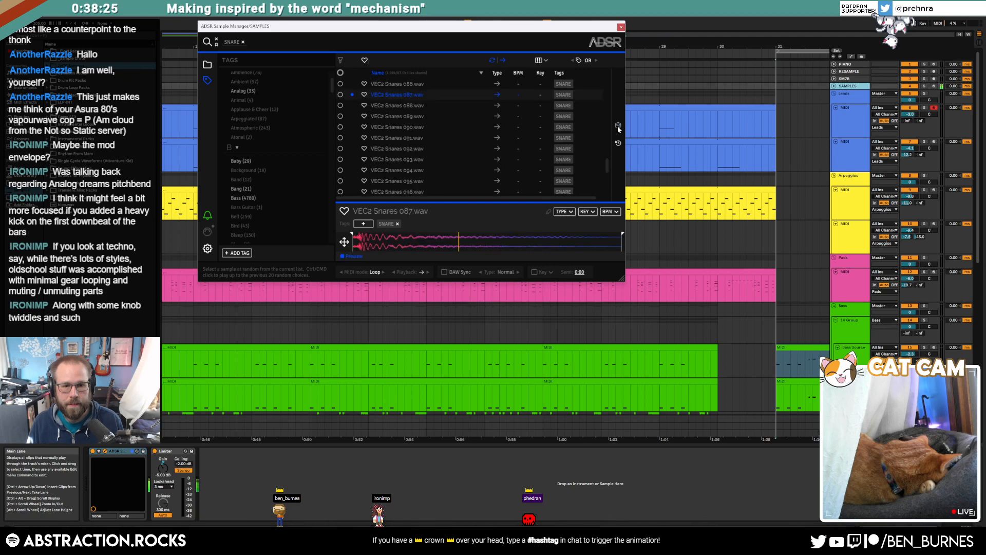
left_click(618, 127)
left_click(618, 127)
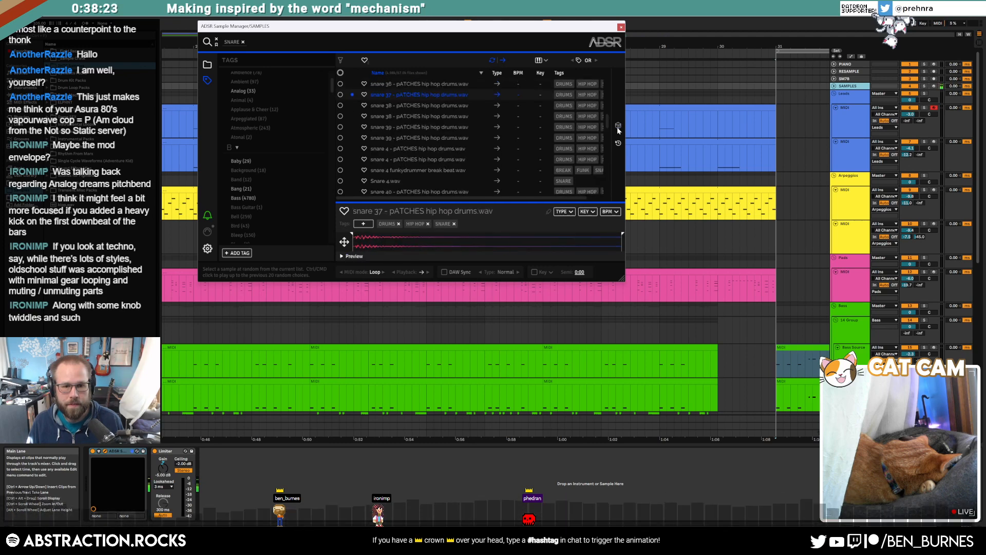
left_click(618, 128)
left_click(618, 127)
left_click(617, 127)
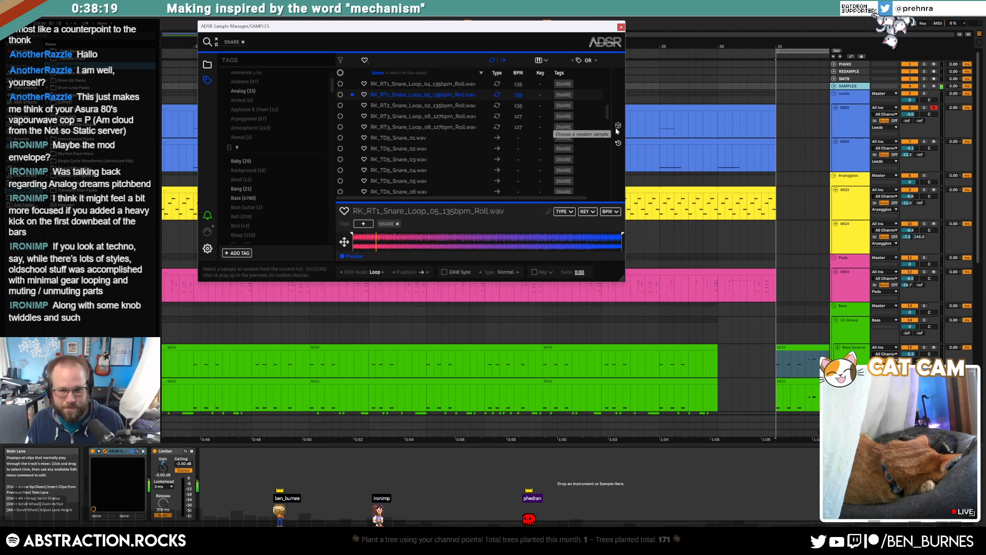
left_click(618, 127)
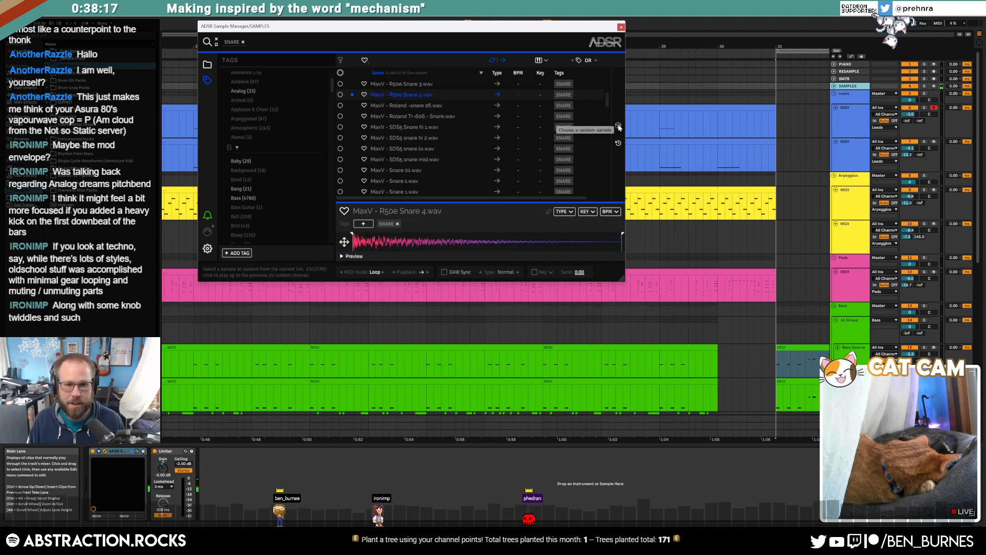
left_click(618, 127)
left_click(618, 127)
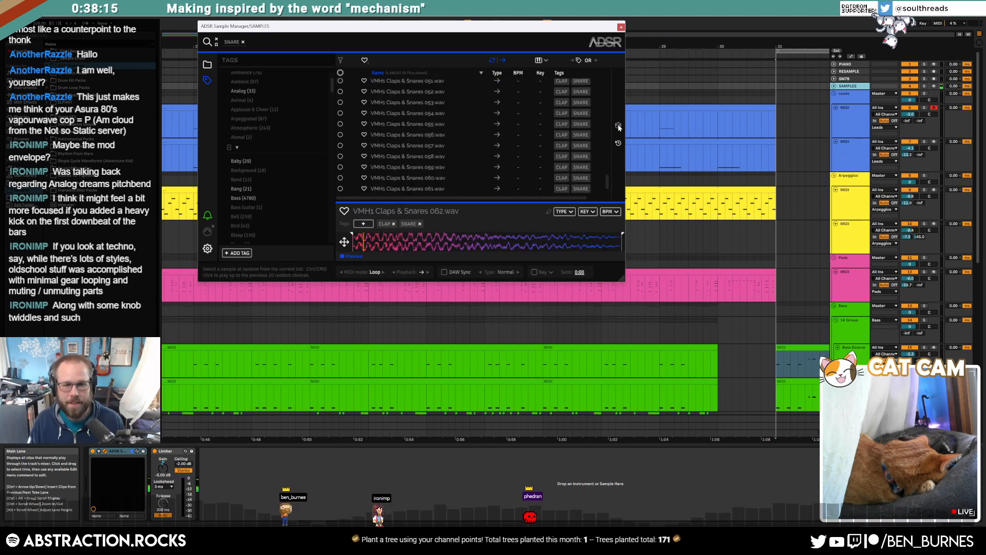
left_click(618, 126)
left_click(618, 127)
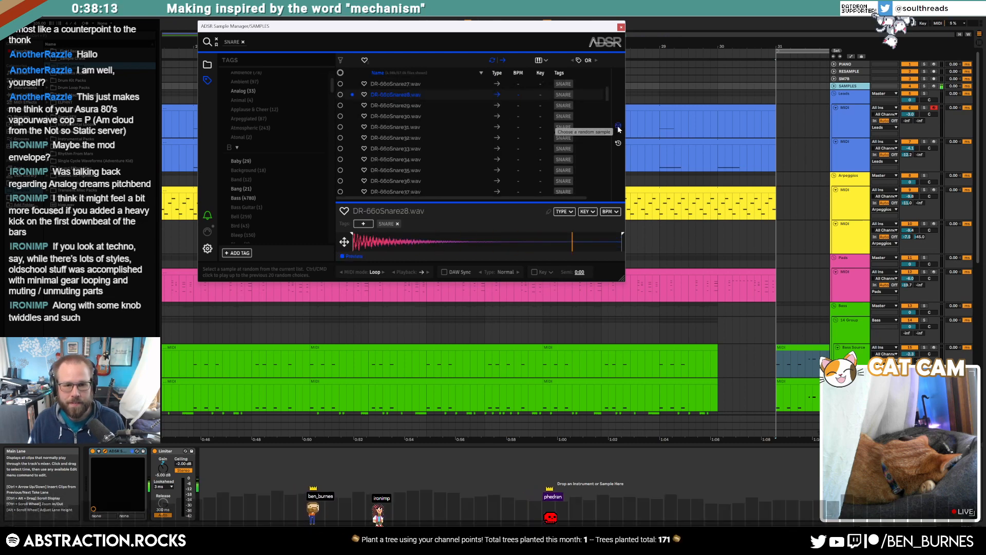
left_click(619, 127)
left_click(618, 126)
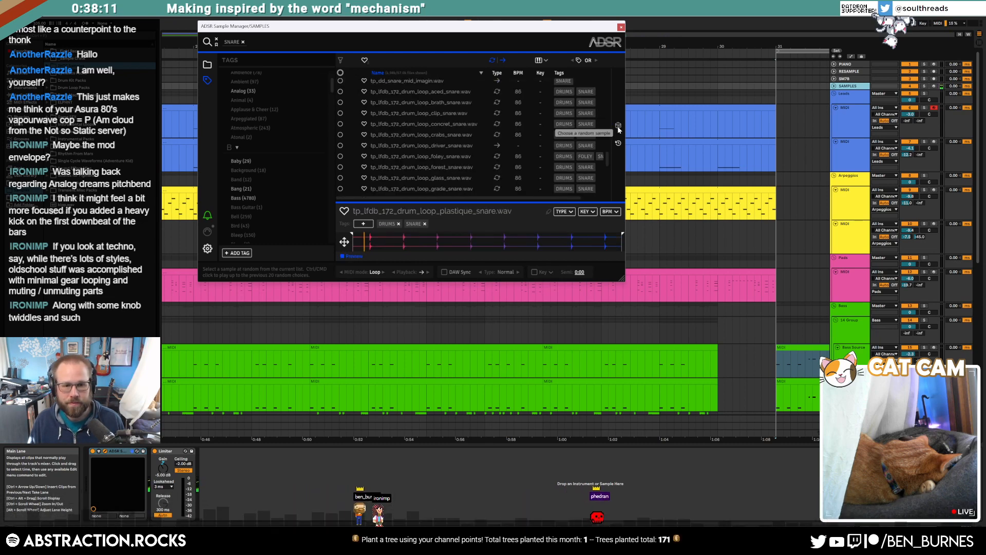
left_click(619, 127)
left_click(619, 127)
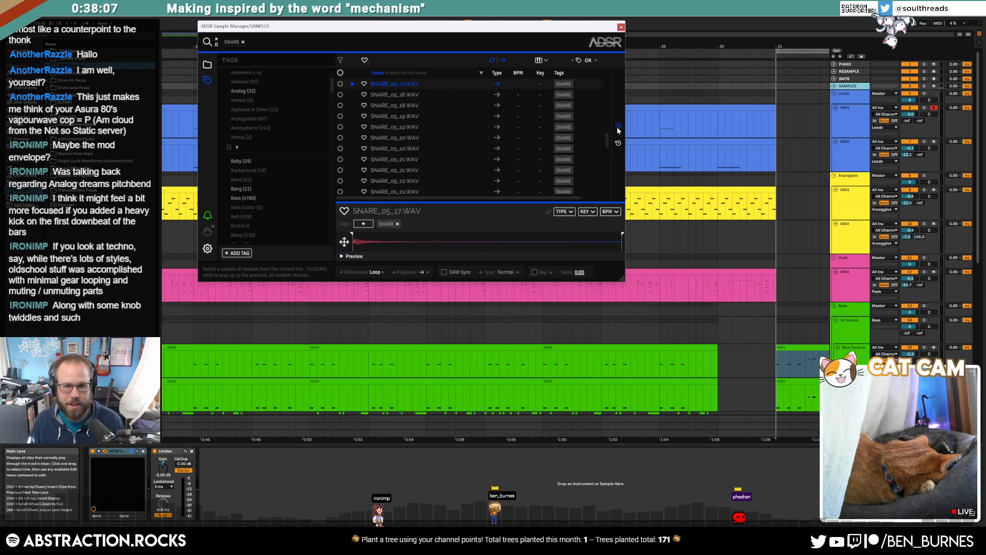
left_click(618, 127)
left_click(618, 127)
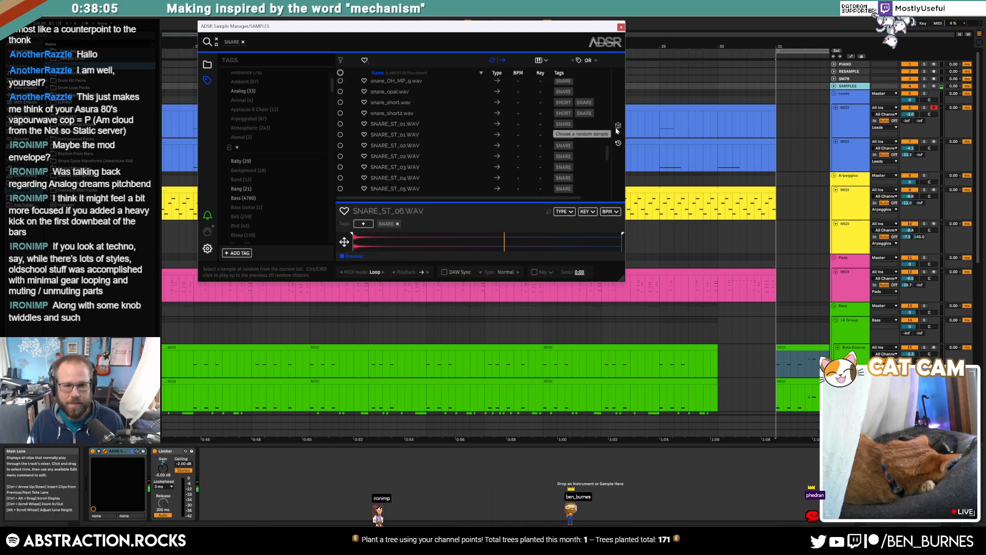
left_click(616, 130)
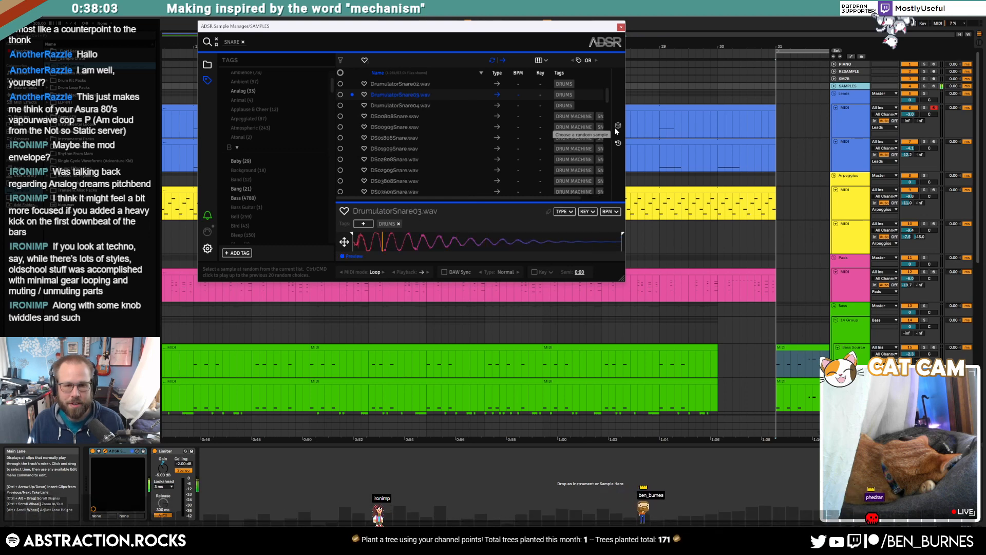
Add DBCDD2 Snare6.wav to the Drums RACK and open the notes of the RACK clip starting at bar 23.
scroll(683, 247, "down", 5)
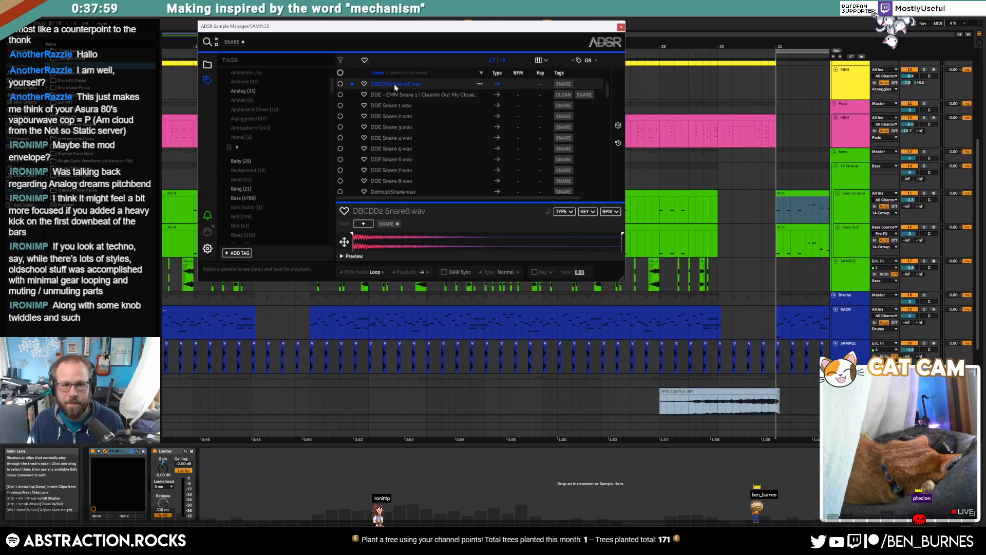
left_click_drag(393, 84, 844, 322)
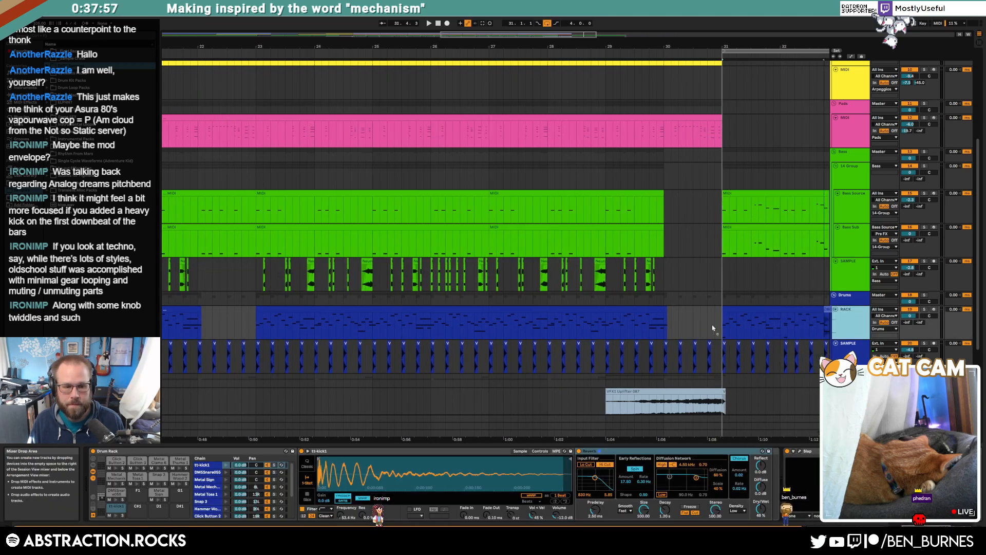
double_click(325, 308)
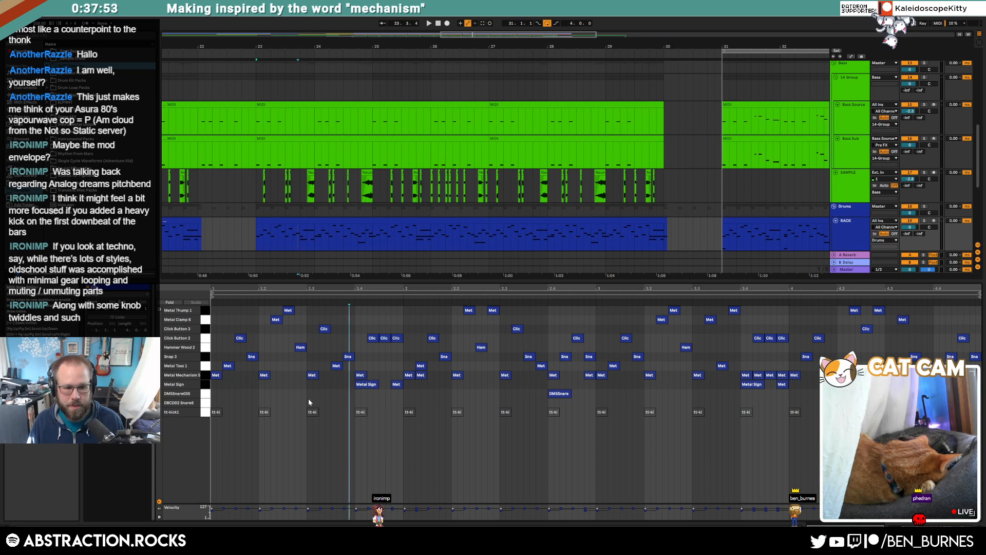
Add a short DBCDD2 Snare6 note on beat 1.2 of the RACK clip.
double_click(308, 394)
left_click_drag(327, 396, 334, 396)
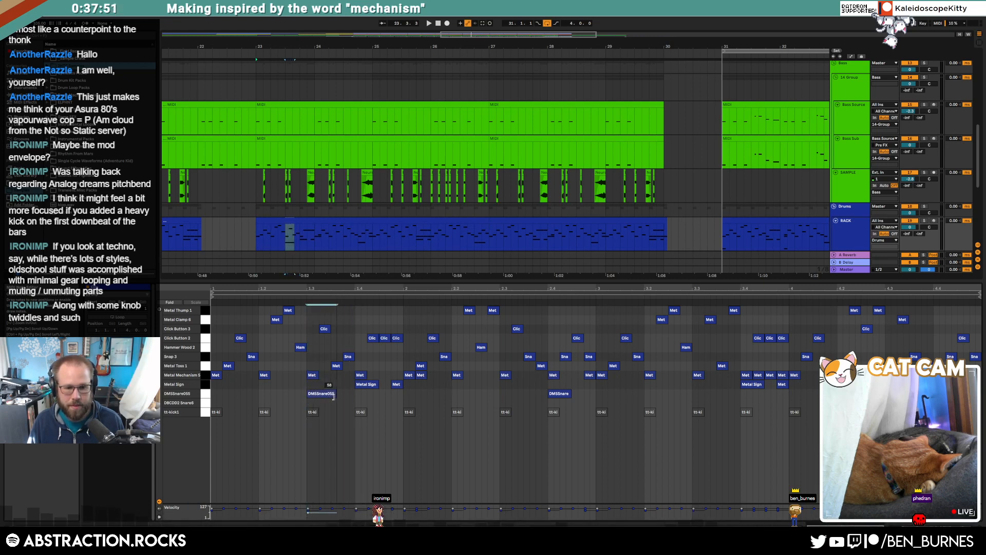
key("Down")
key("Left")
key("Left")
key("Left")
key("Left")
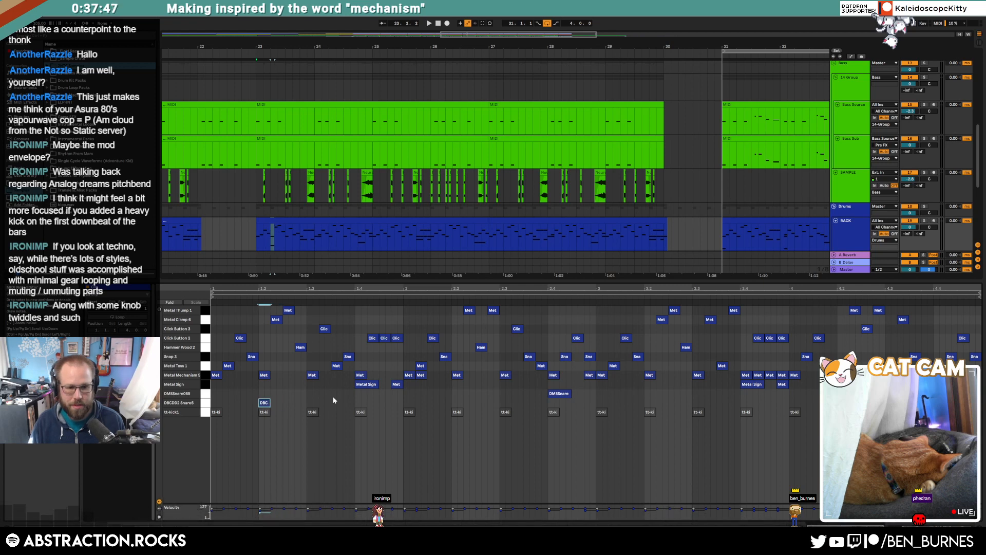
Duplicate the first half-bar of the DBCDD2 Snare6 lane through the four-bar clip, placing snares on beats 2 and 4.
left_click_drag(304, 400, 210, 402)
key("ctrl+d")
key("ctrl+d")
key("ctrl+d")
key("ctrl+d")
key("ctrl+d")
key("ctrl+d")
key("ctrl+d")
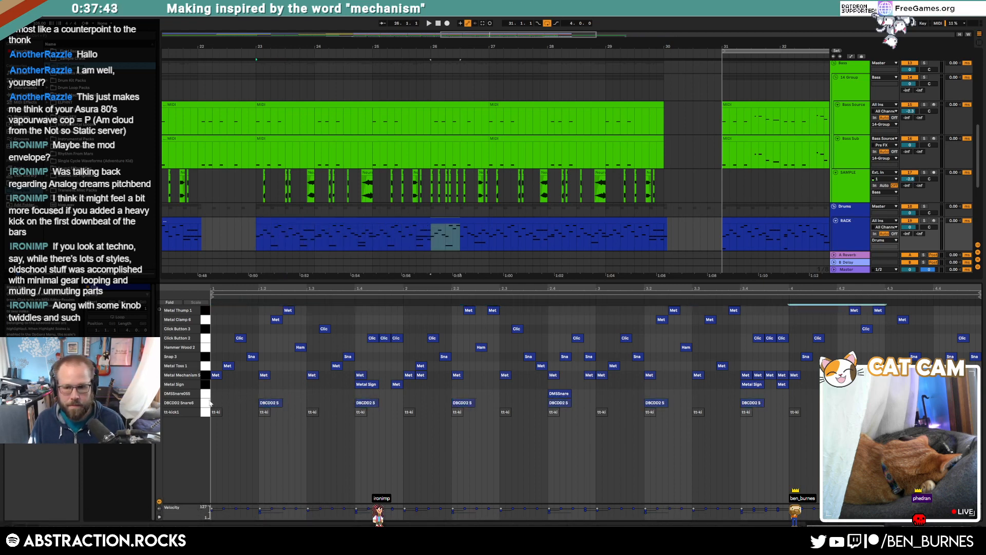
Play the section and lower the velocity of all DBCDD2 Snare6 notes to about 90.
key("space")
left_click(206, 402)
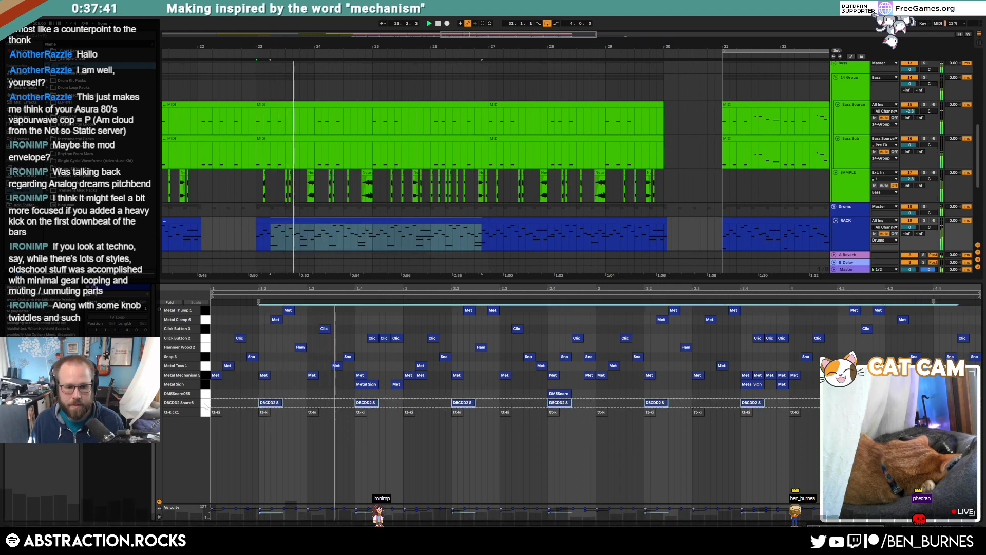
left_click_drag(264, 403, 264, 417)
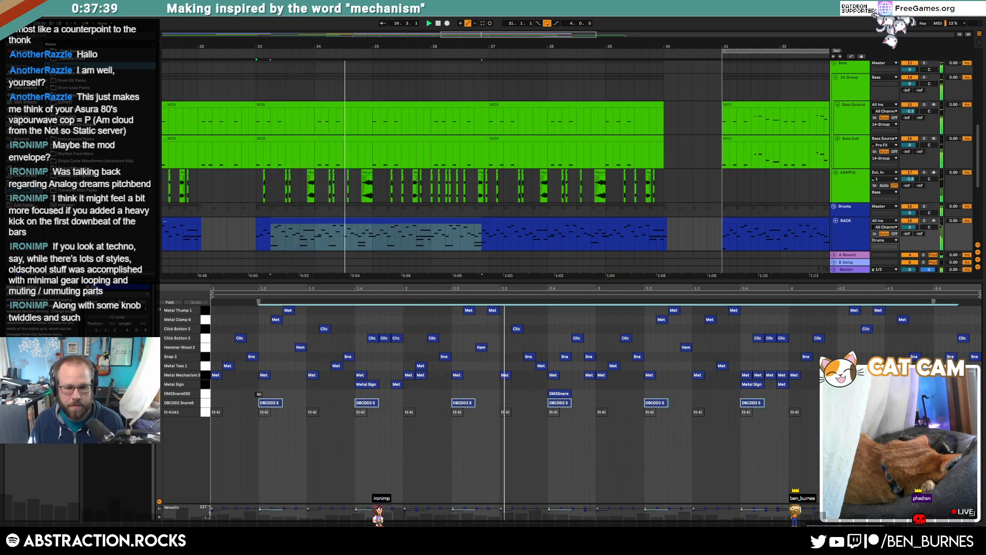
Shorten the DBCDD2 Snare6 sample to roughly its first 40 percent in its drum pad sampler and play the section.
key("shift+Tab")
key("space")
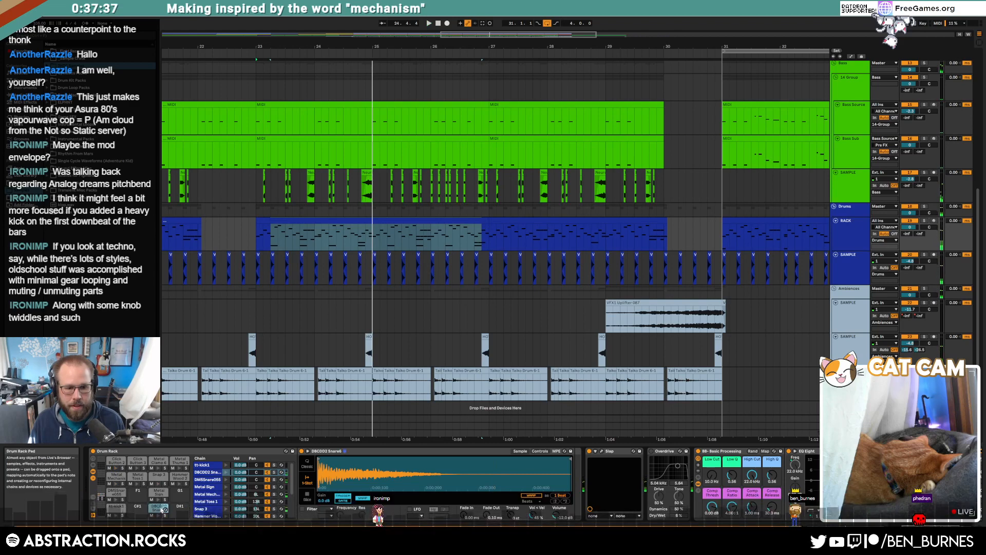
left_click_drag(573, 464, 406, 464)
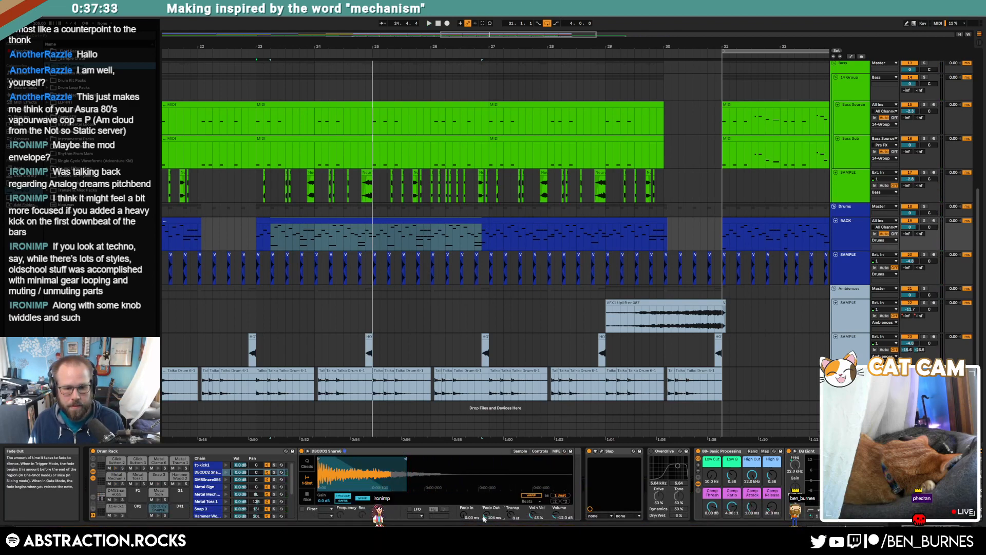
key("space")
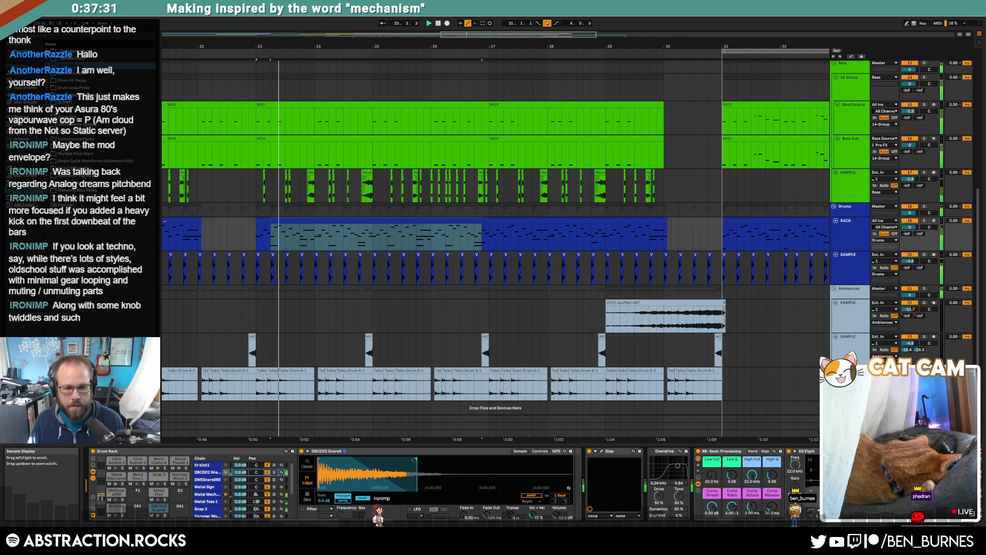
Duplicate the four-bar RACK clip from bar 23 to bar 27 and trim the copy to end at bar 30.
double_click(314, 235)
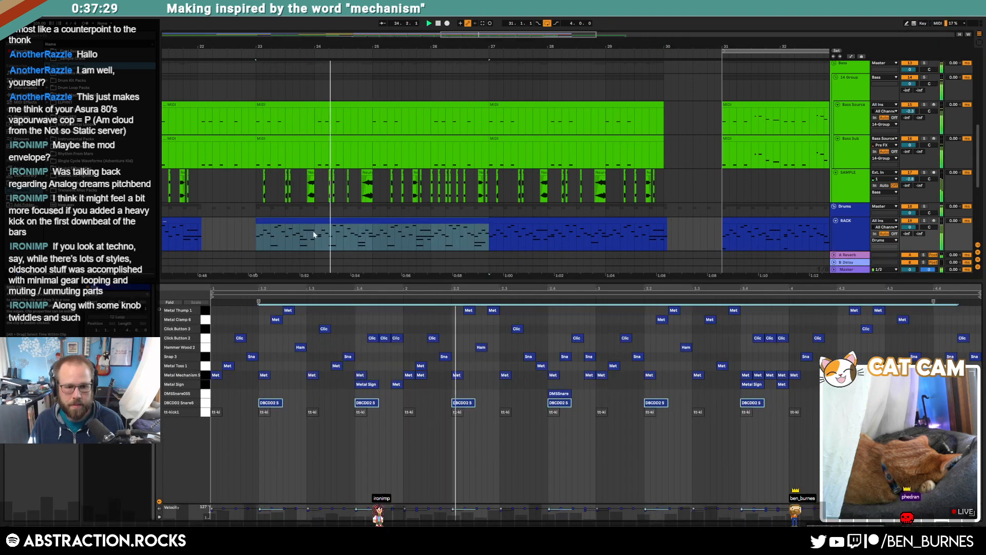
left_click_drag(263, 403, 274, 390)
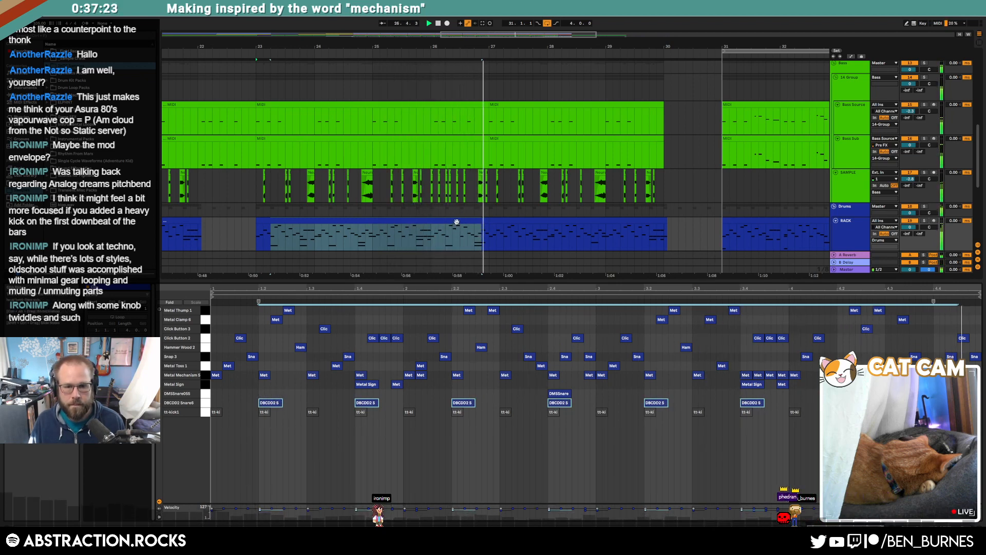
key("ctrl+d")
left_click_drag(718, 221, 670, 221)
scroll(665, 222, "up", 2)
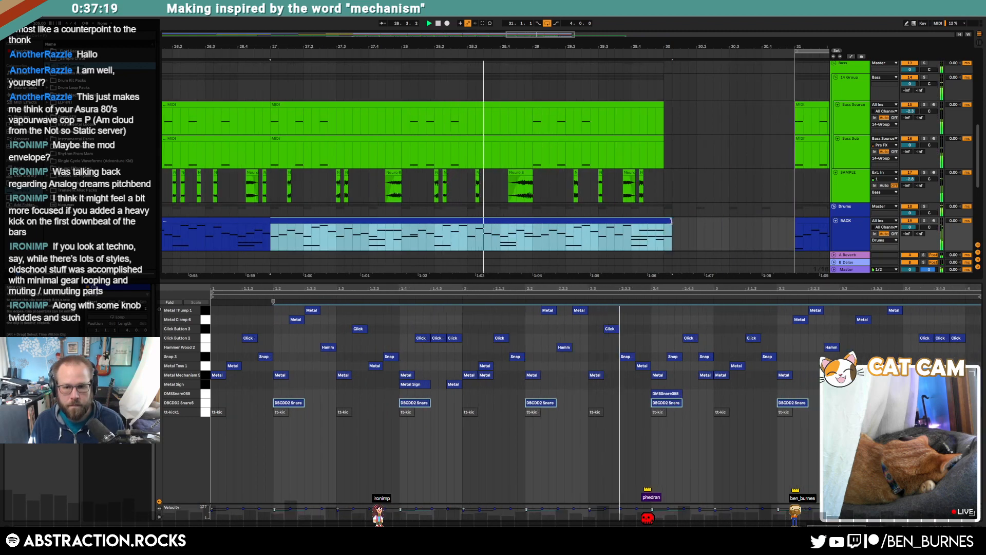
key("shift+Tab")
key("space")
In the arpeggio clip starting at bar 23, raise the first five top notes to D#4, D4, C4, D4 and D#4.
key("w")
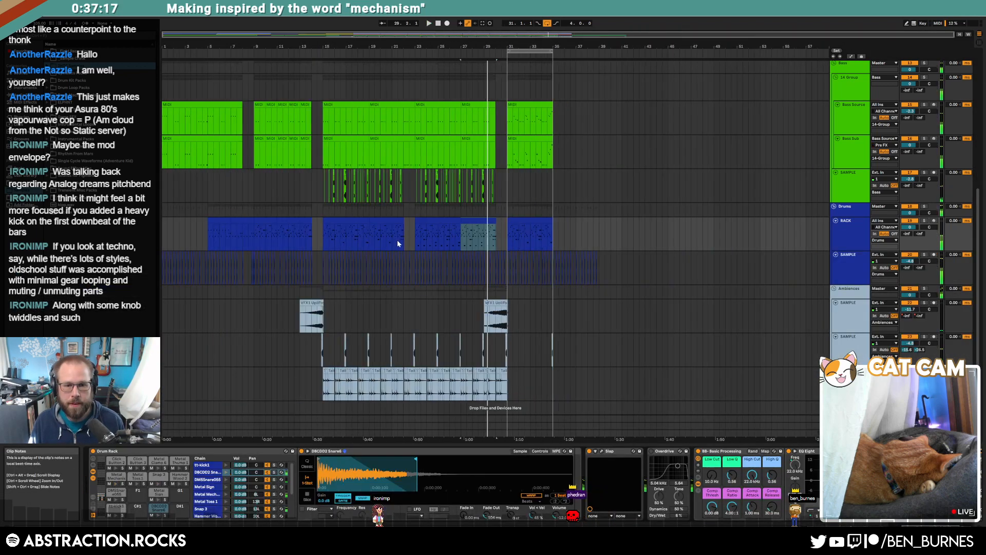
scroll(460, 302, "up", 5)
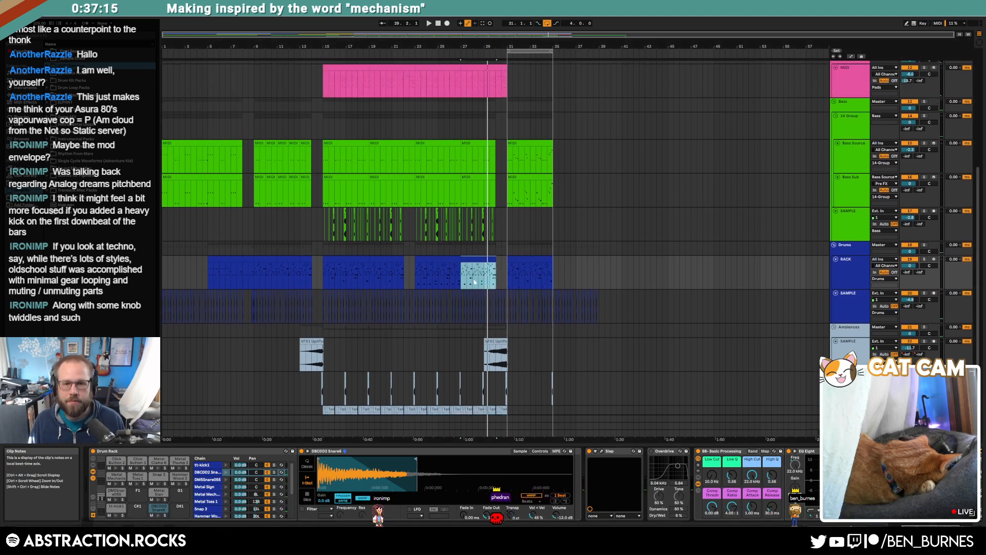
scroll(459, 303, "up", 2)
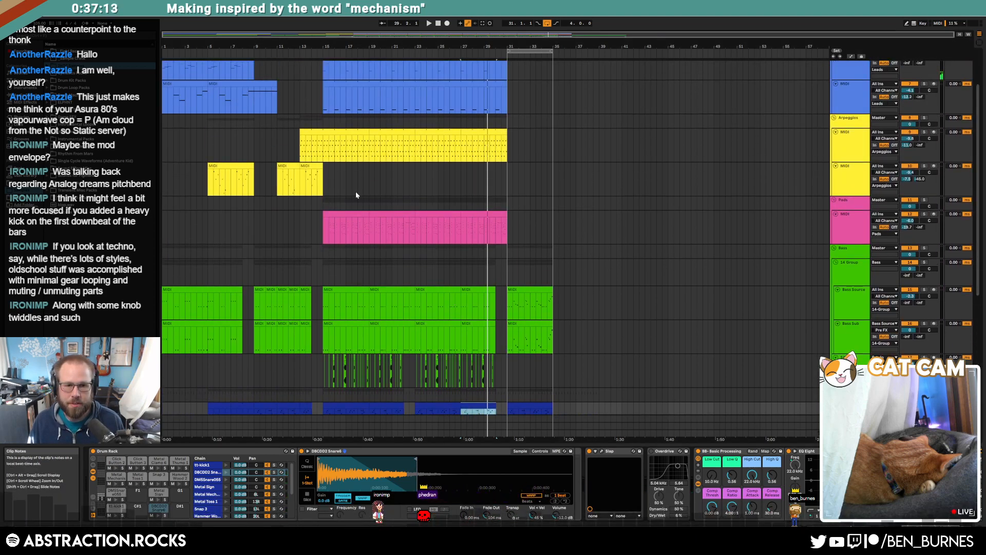
left_click_drag(300, 135, 429, 134)
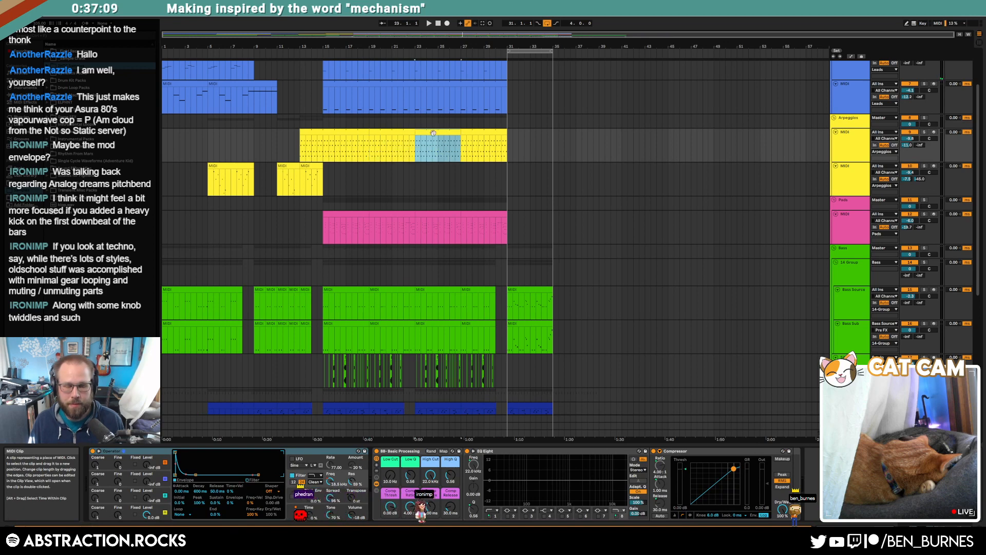
double_click(424, 137)
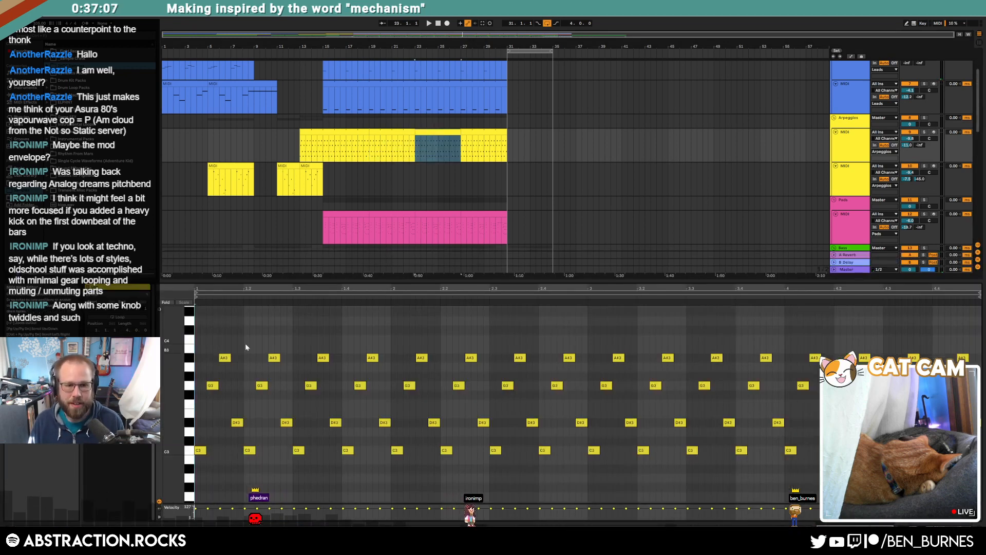
left_click_drag(177, 331, 278, 359)
key("Up")
key("Up")
key("Up")
key("Up")
key("Up")
left_click_drag(323, 382, 323, 374)
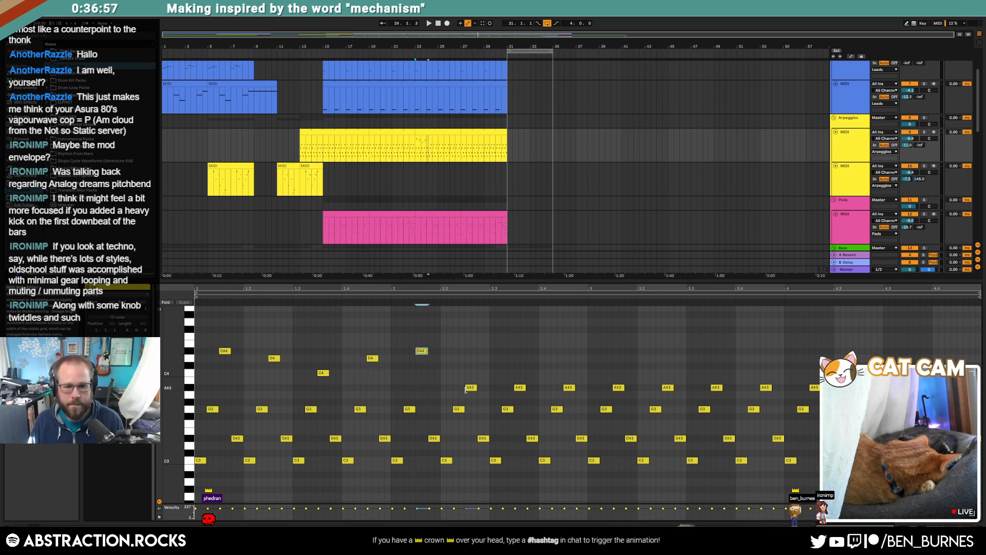
Set the next three top notes of the arpeggio to D4, F4 and D#4, and delete the remaining A#3 notes.
key("space")
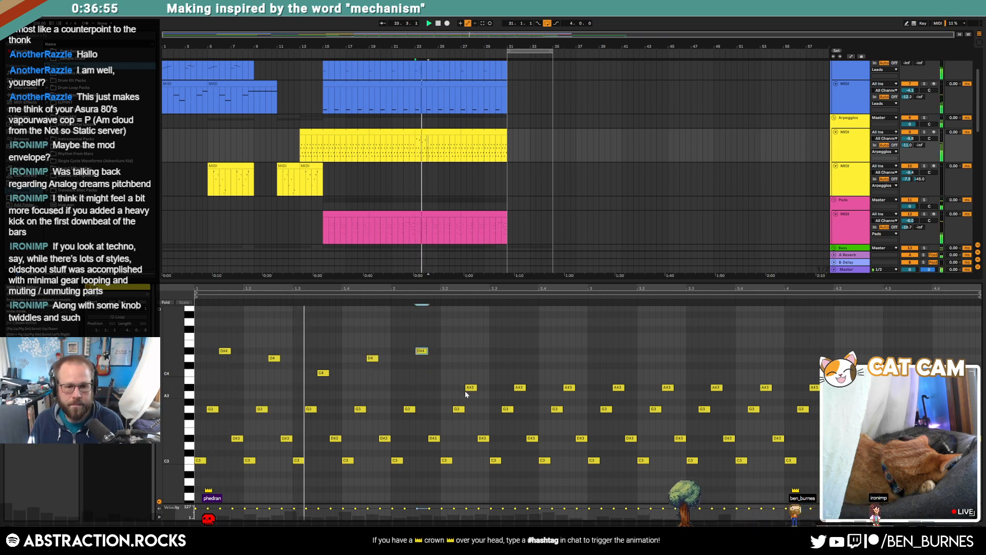
left_click(322, 374)
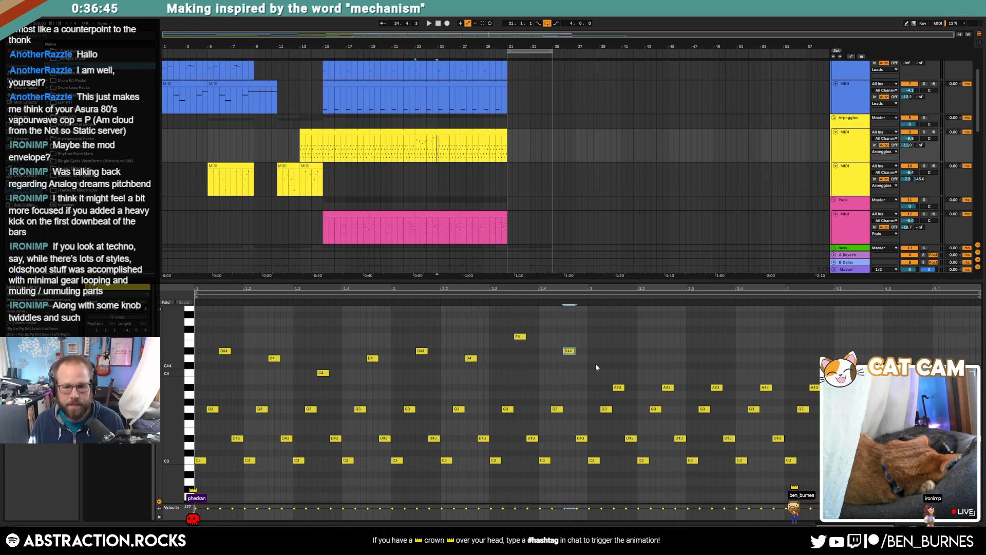
left_click_drag(595, 367, 824, 399)
key("Delete")
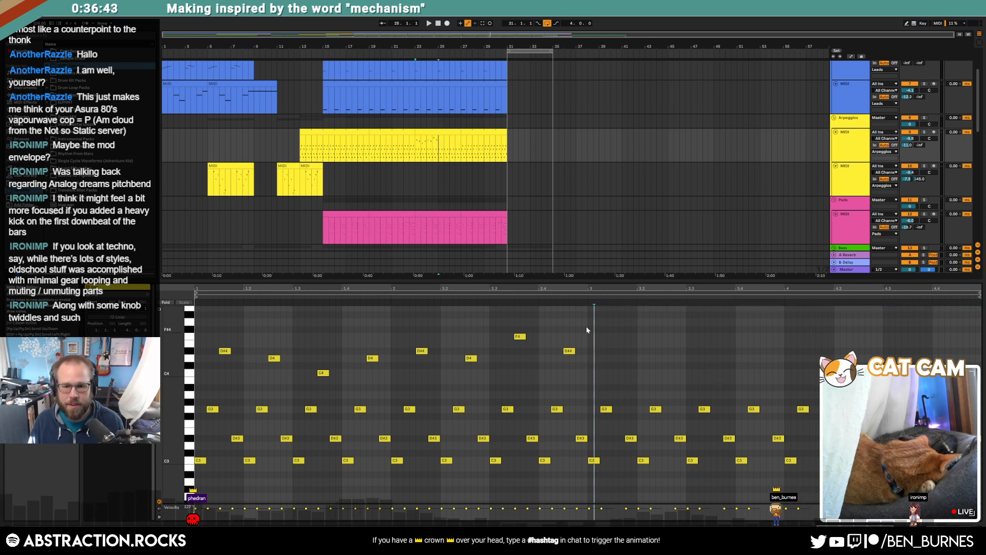
Duplicate the top-note melody from the arpeggio clip's first half into its second half and play it.
left_click_drag(586, 327, 162, 375)
key("ctrl+d")
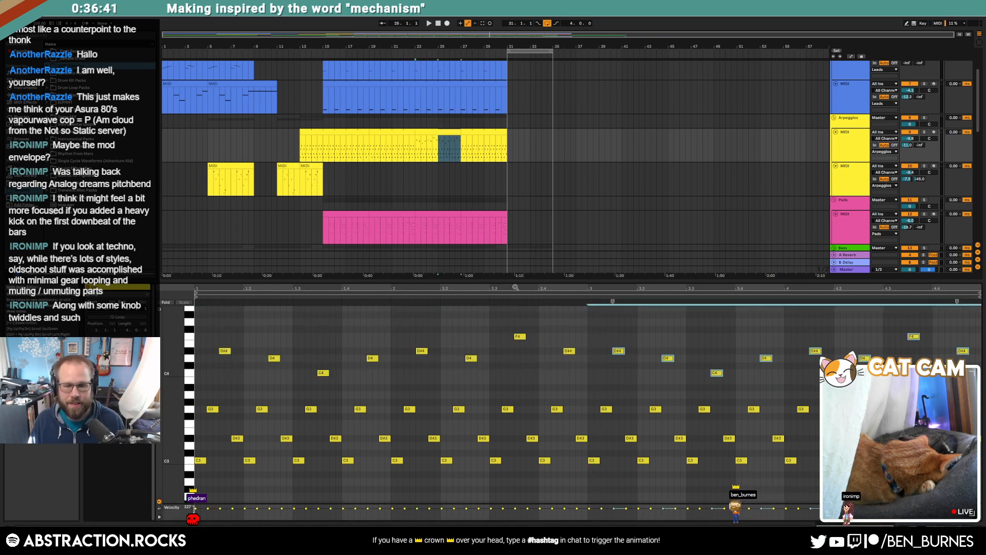
left_click(195, 332)
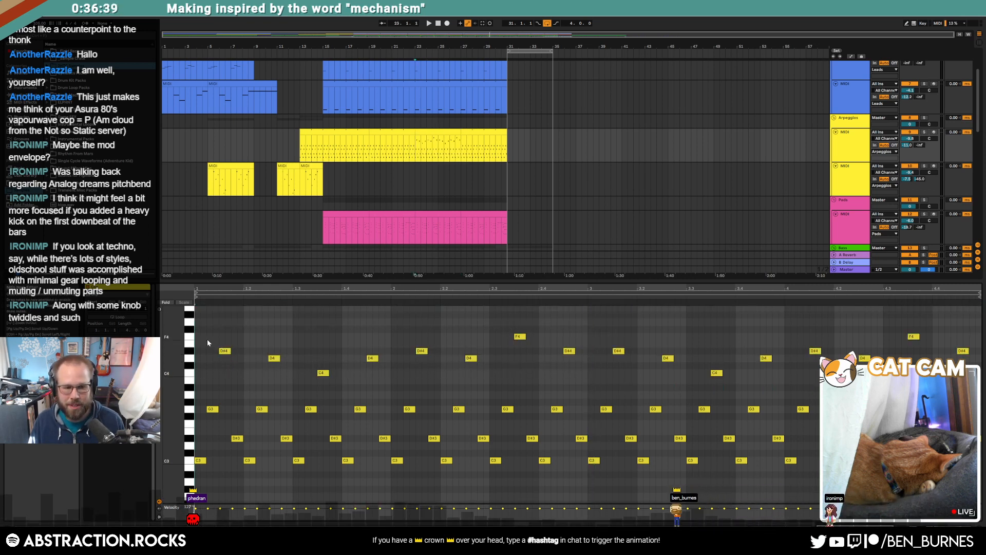
key("space")
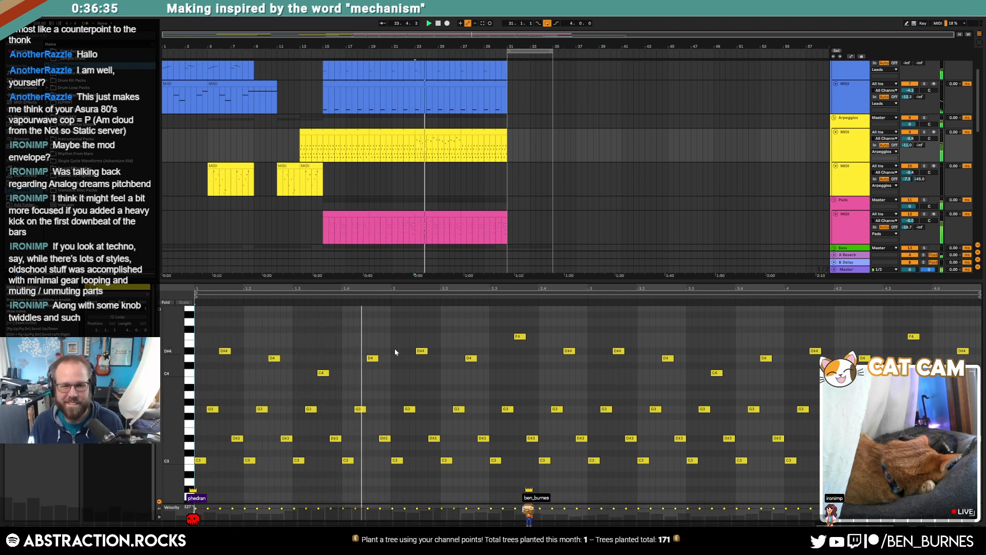
Turn on looping for the edited arpeggio clip and extend it from bar 23 to bar 35.
left_click(118, 317)
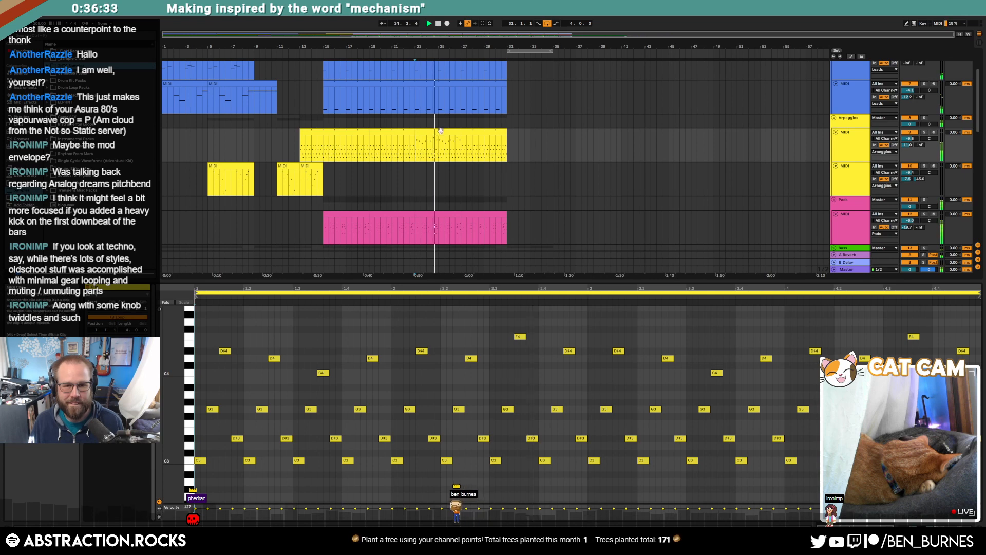
left_click_drag(415, 136, 551, 136)
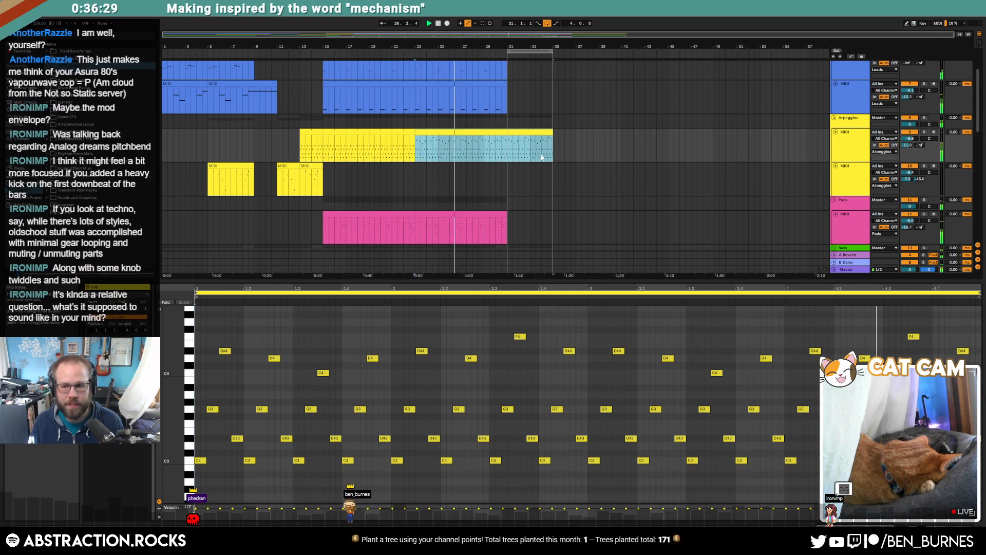
key("shift+Tab")
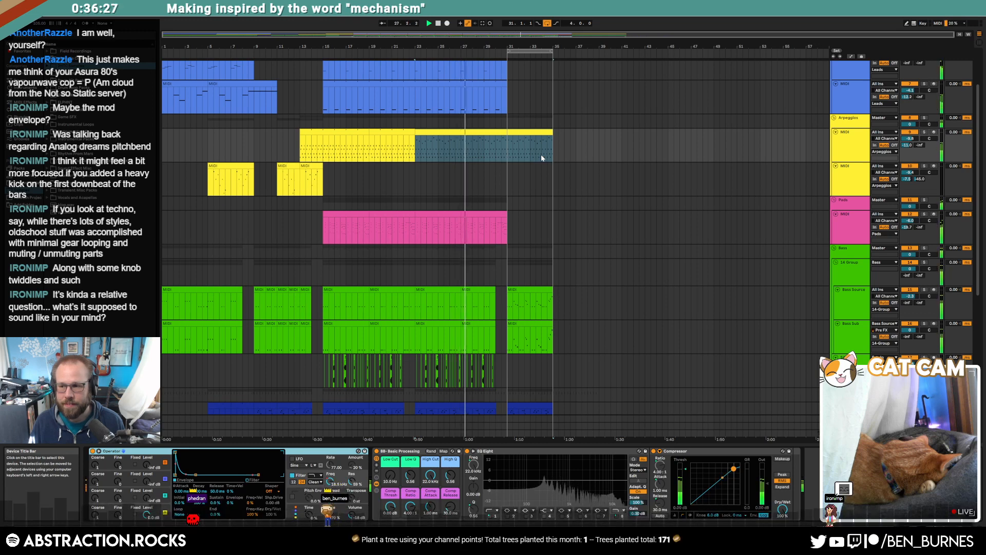
left_click(507, 156)
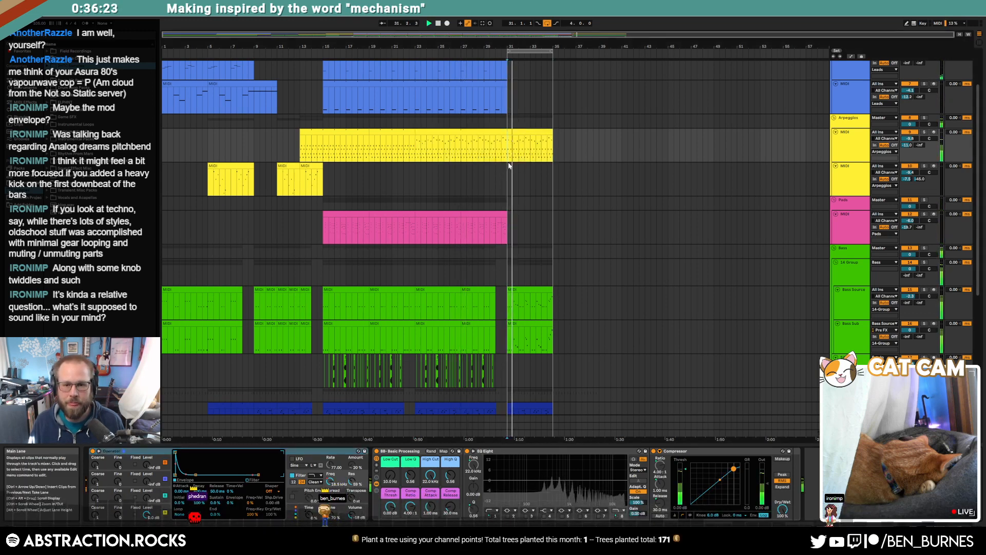
left_click_drag(509, 148, 529, 133)
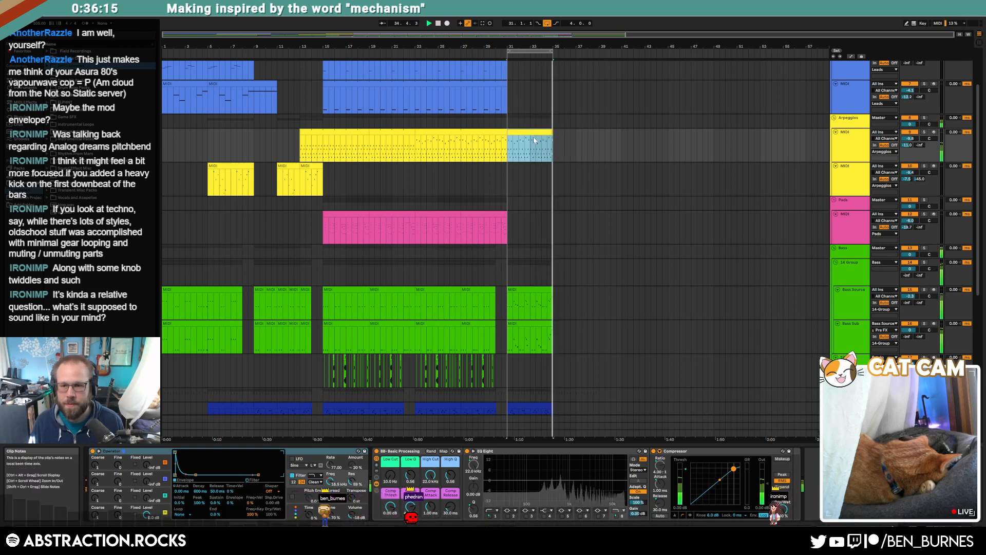
key("ctrl+z")
left_click_drag(537, 138, 551, 141)
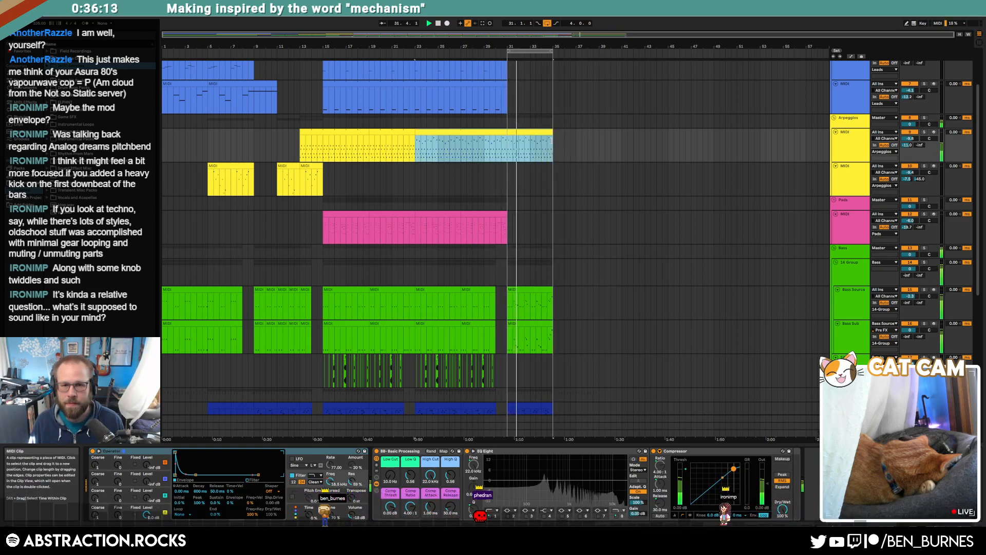
Review the Bass Source track's devices with the clip at bar 31 selected, including the Low Cut of its Basic Processing rack.
left_click(531, 303)
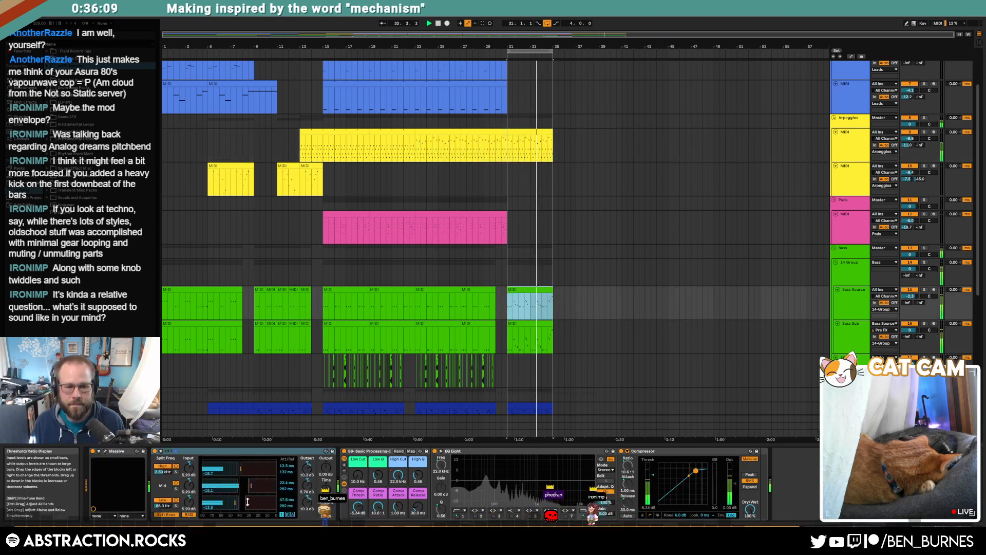
mouse_move(358, 475)
left_mouse_down()
mouse_move(358, 434)
mouse_move(358, 475)
left_mouse_up()
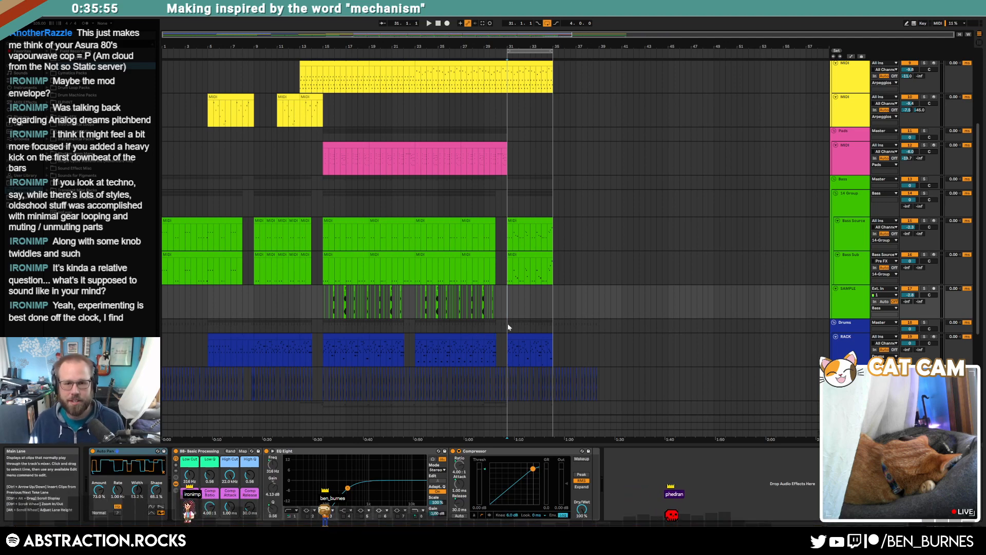
Play from bar 15 and lower the volume of the Pads MIDI track to about -7.8 dB.
scroll(537, 332, "up", 3)
left_click(323, 240)
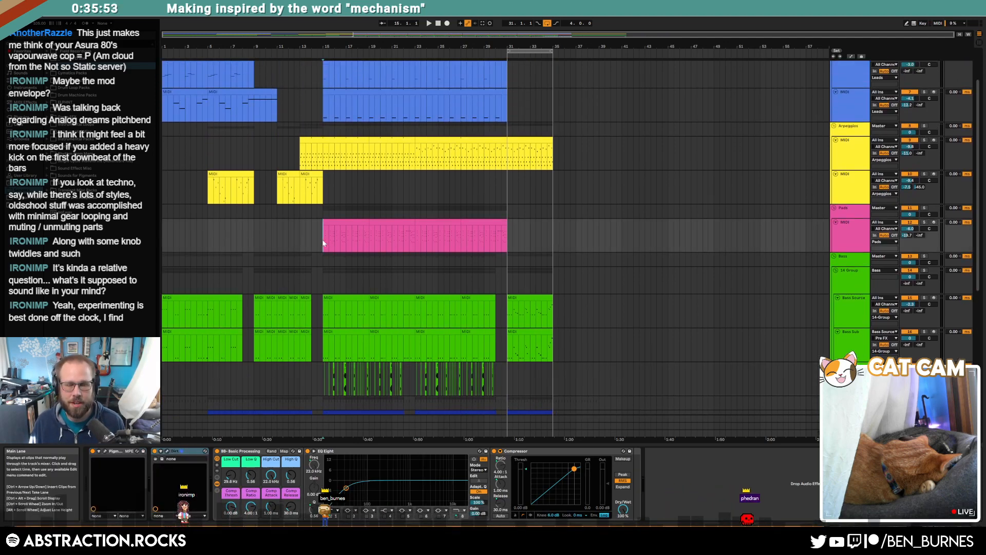
key("space")
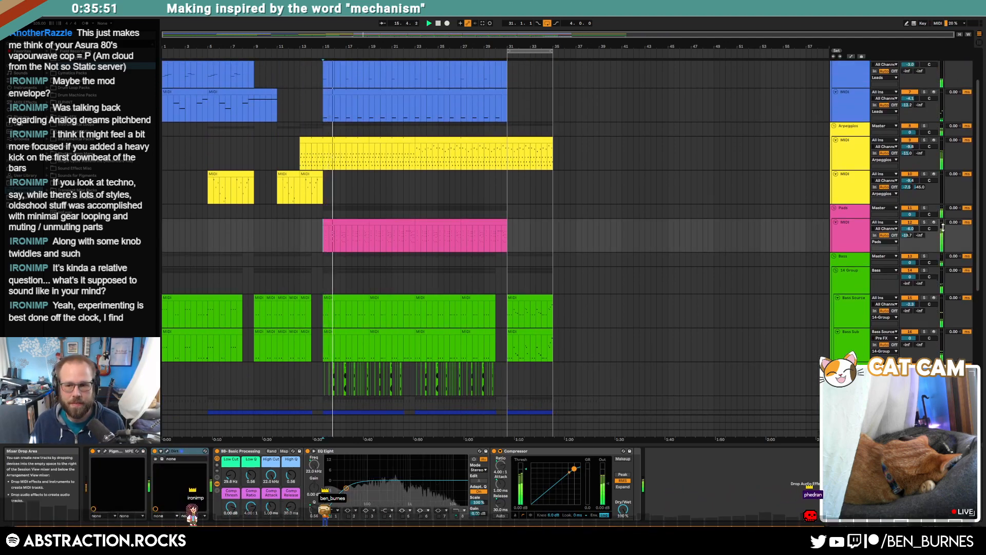
left_click_drag(909, 229, 905, 253)
scroll(729, 262, "up", 2)
key("space")
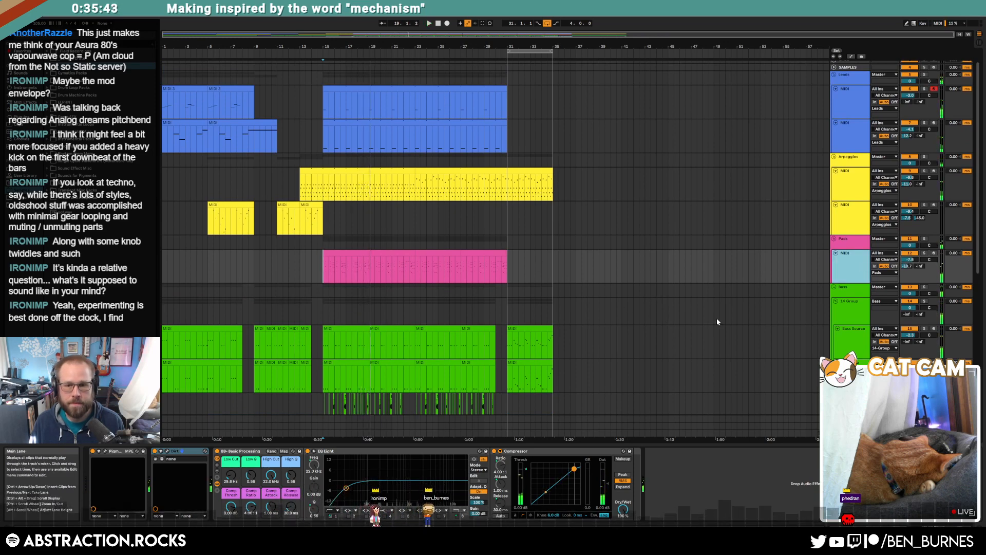
Add a Compressor after ValhallaRoom on the A Reverb return track and enable its sidechain.
left_click(850, 419)
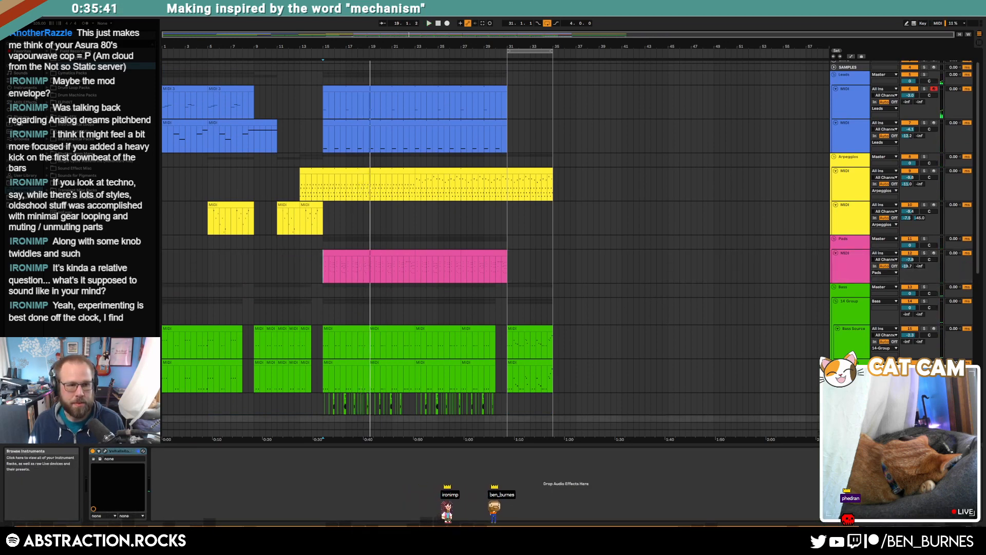
left_click(33, 95)
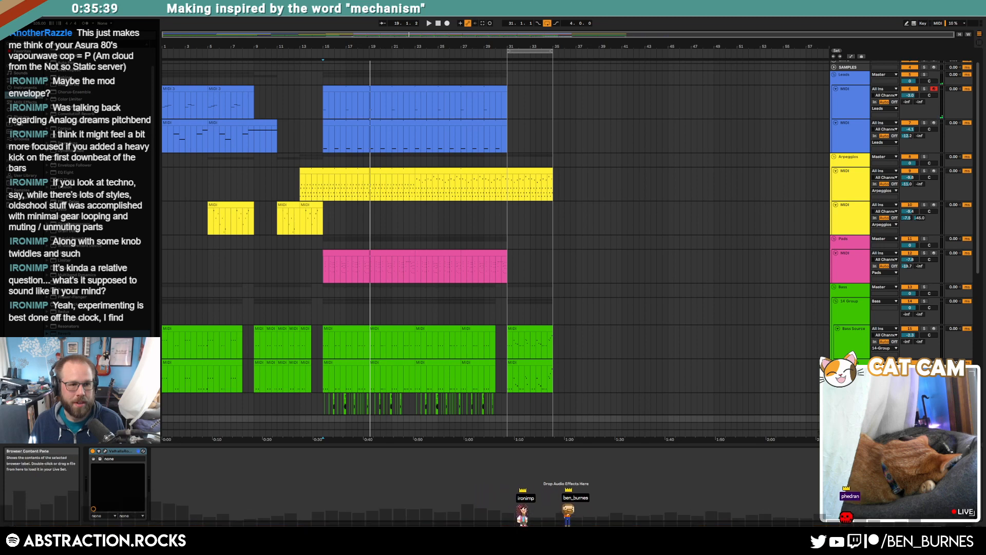
left_click_drag(72, 106, 226, 499)
left_click(160, 451)
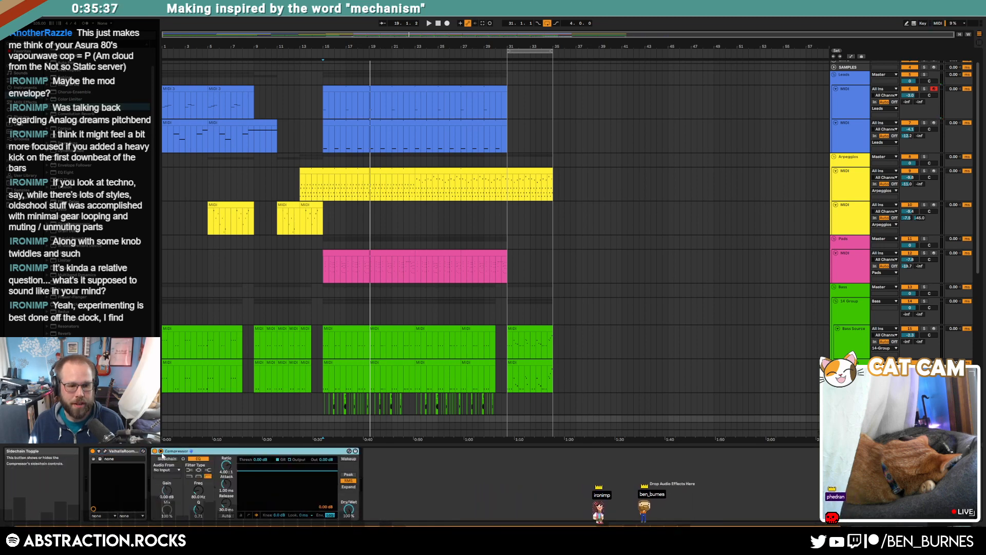
left_click(169, 469)
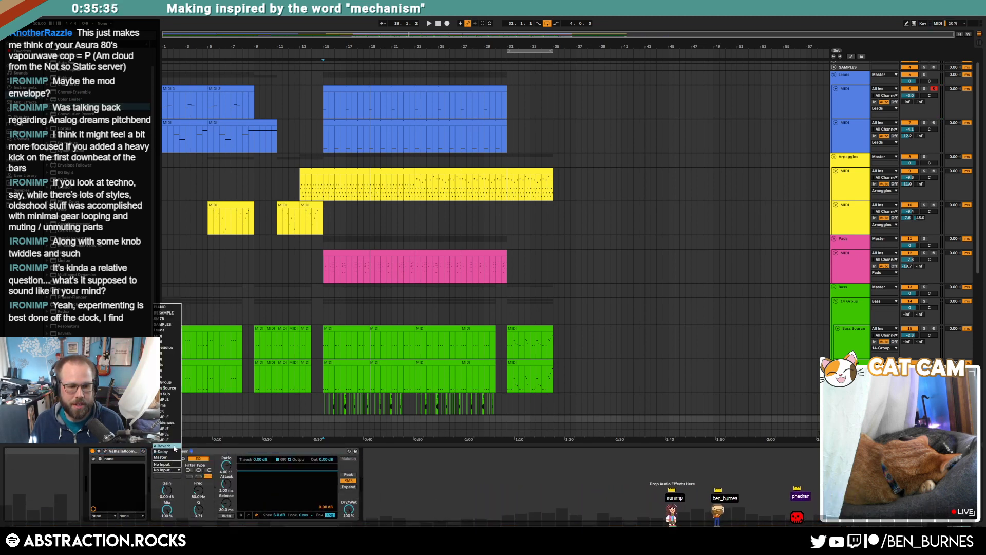
left_click(725, 350)
Rename the SAMPLE track in the Drums group to KICK.
scroll(699, 377, "down", 4)
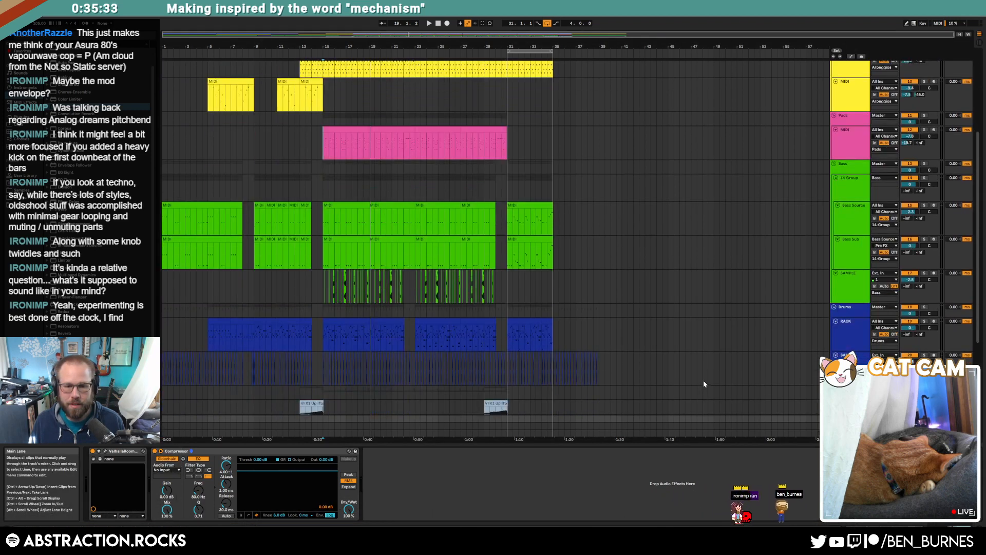
scroll(704, 384, "down", 1)
left_click(855, 341)
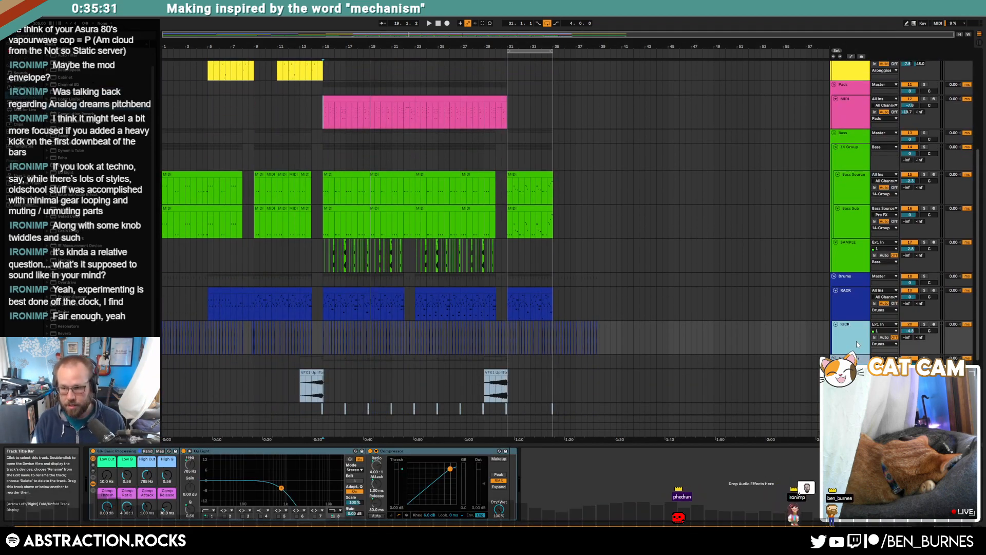
Set the A Reverb compressor's sidechain input to KICK and lower its threshold to about -31 dB.
left_click(785, 410)
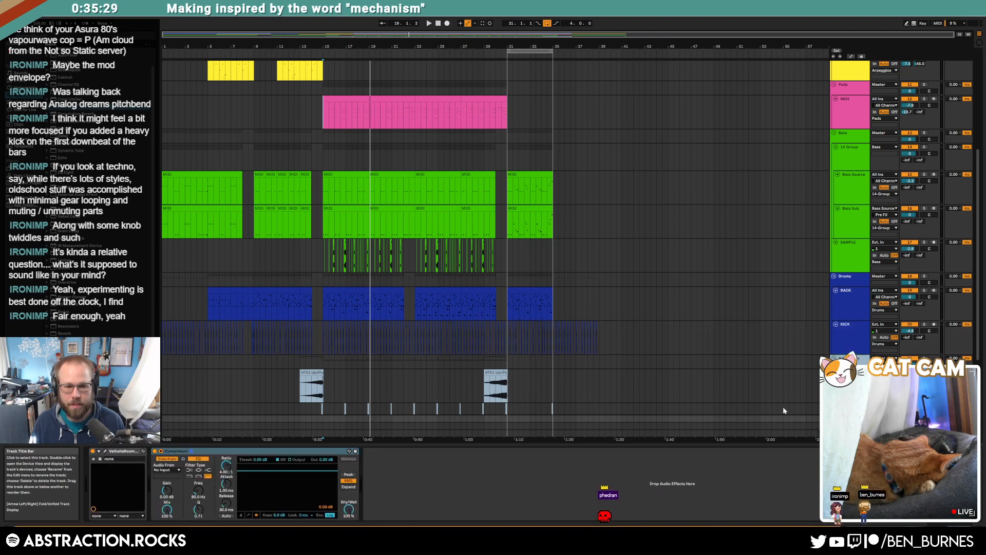
left_click(169, 469)
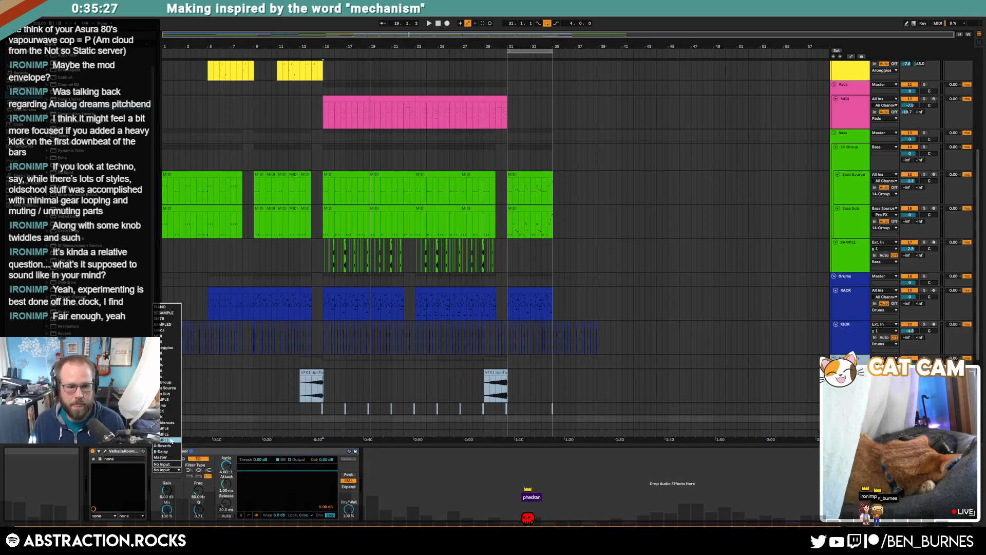
left_click(167, 383)
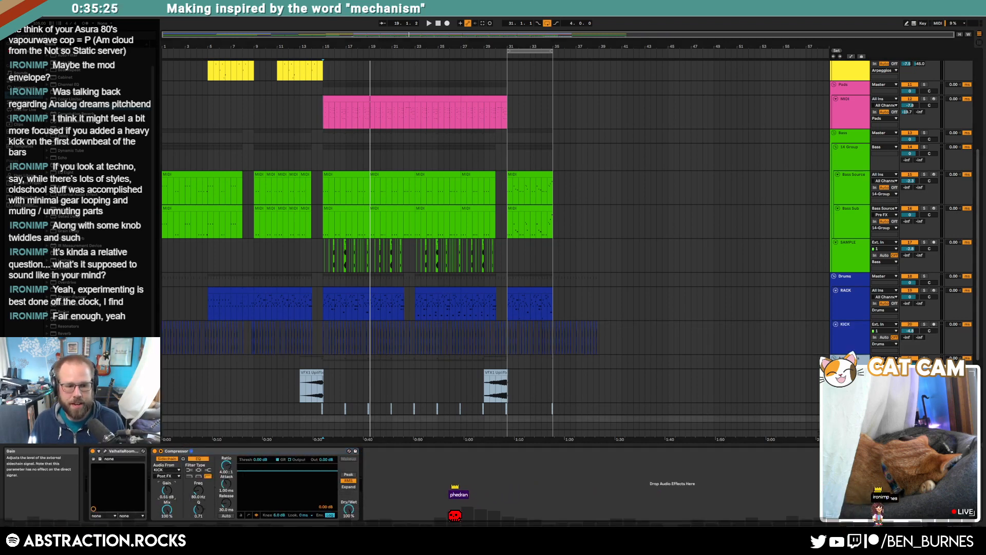
left_click_drag(260, 472, 261, 495)
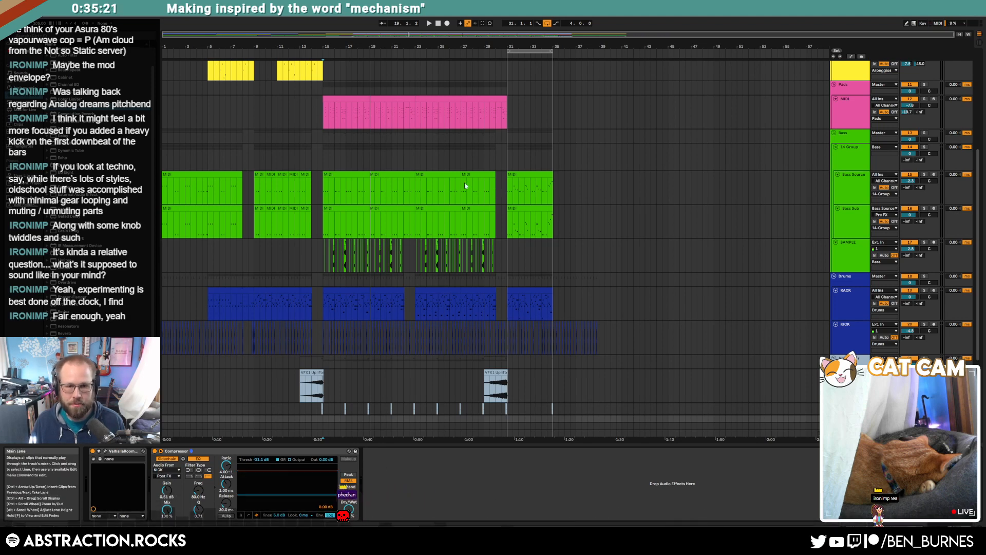
Play from bar 15 and lower the A Reverb compressor's threshold to about -33.5 dB.
left_click(324, 334)
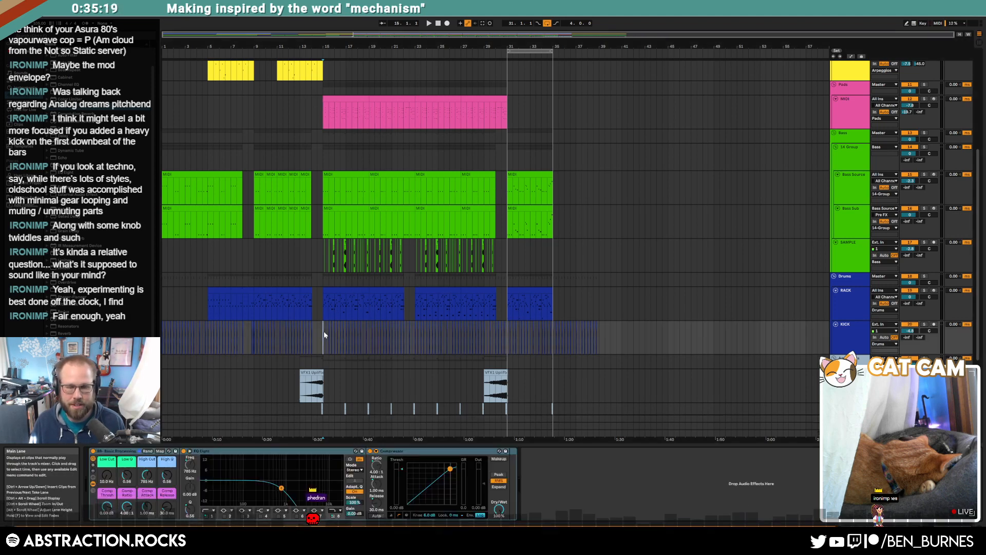
key("space")
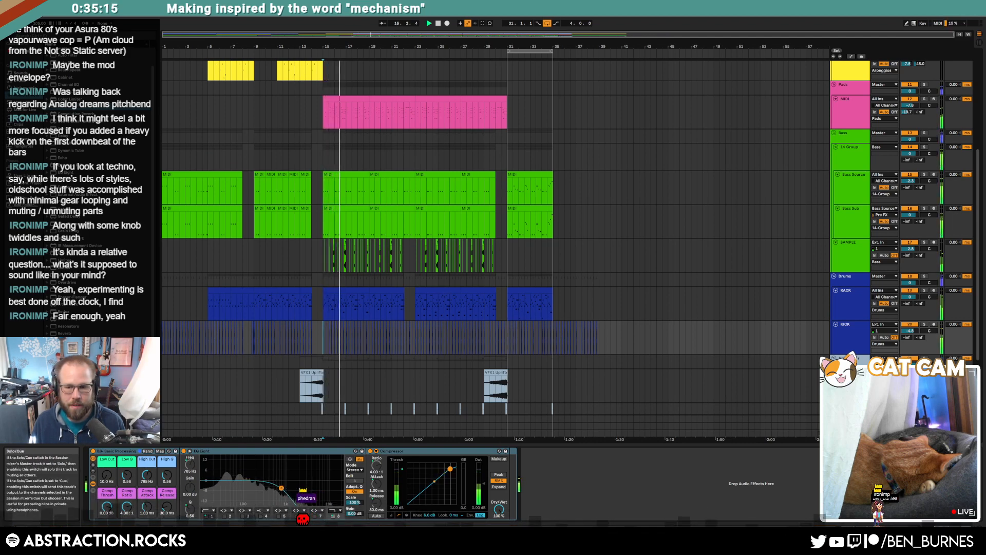
left_click(850, 419)
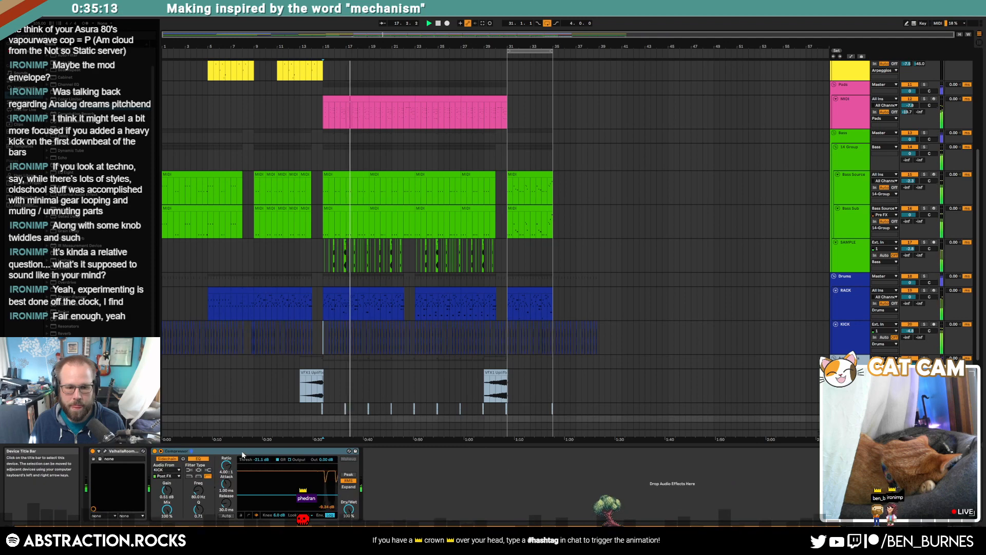
left_click_drag(276, 495, 275, 497)
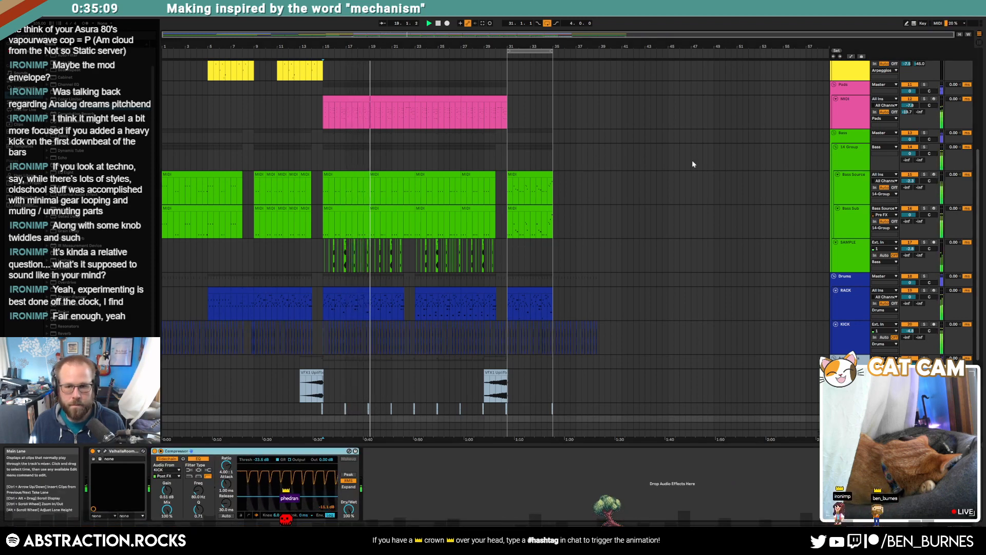
Copy the KICK-sidechained Compressor onto the Pads, Arpeggios and Leads group tracks.
left_click(849, 87)
scroll(764, 170, "up", 2)
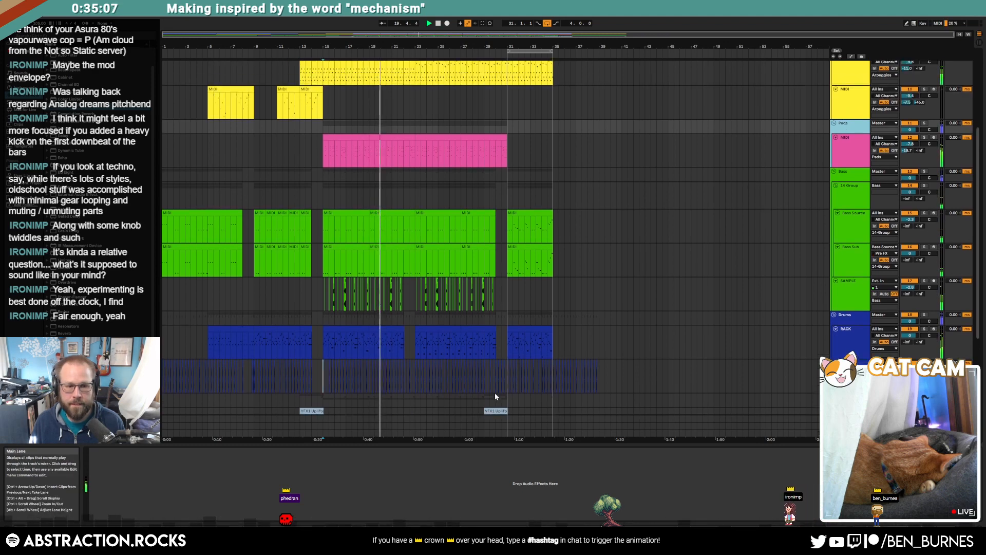
key("ctrl+v")
scroll(676, 387, "up", 3)
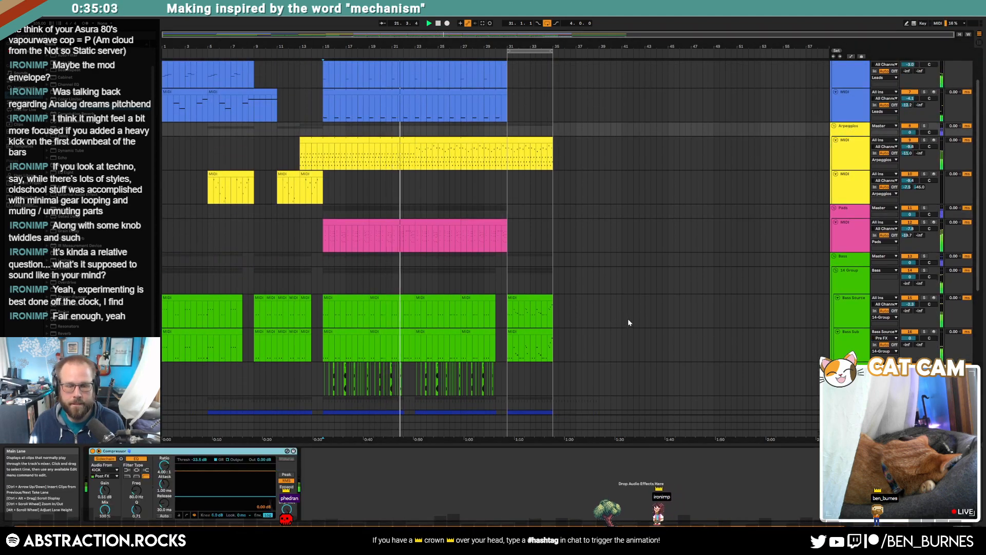
scroll(642, 318, "up", 2)
left_click(845, 94)
left_click(440, 465)
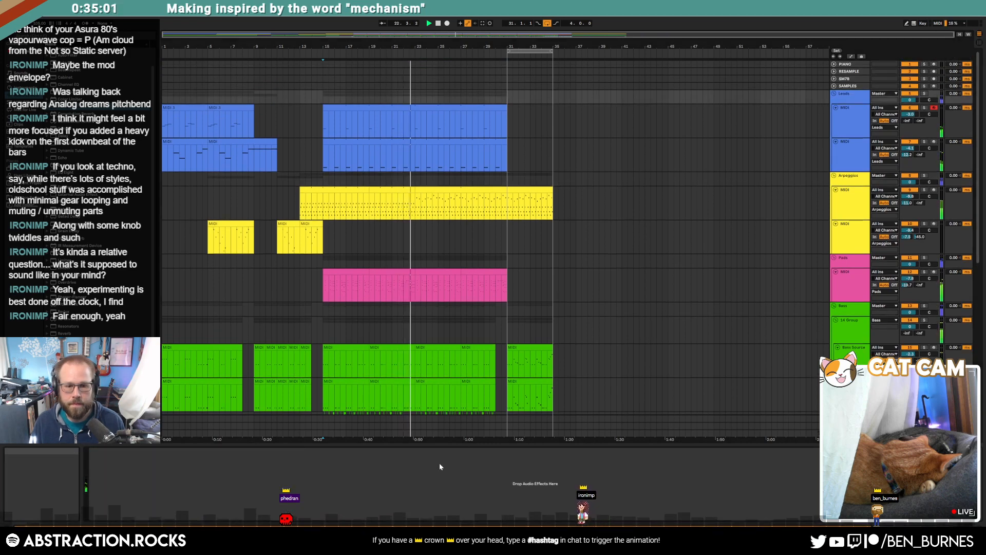
key("ctrl+v")
Paste the same sidechained Compressor onto the 14-Group inside the Bass group.
scroll(647, 353, "down", 3)
left_click(844, 249)
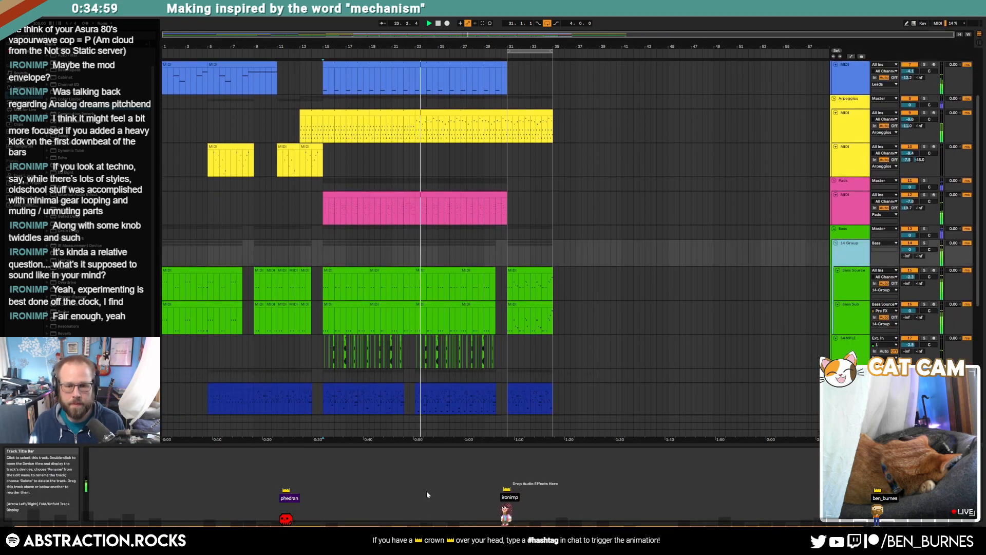
left_click(427, 491)
key("ctrl+v")
Listen through the section into the loop at bar 31 while looking over the tracks from Leads to Ambiences.
scroll(762, 353, "down", 3)
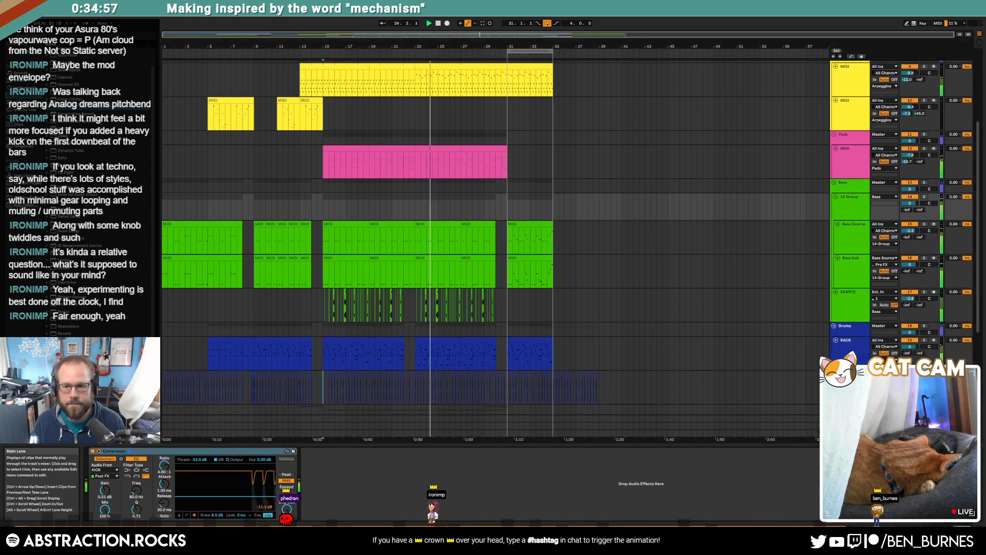
scroll(892, 158, "down", 1)
scroll(891, 158, "up", 3)
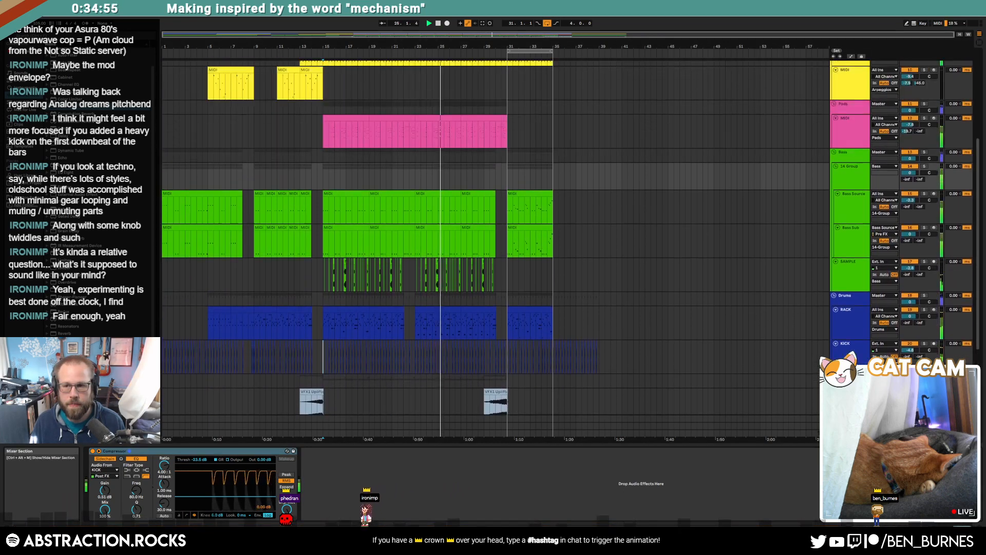
scroll(891, 158, "up", 2)
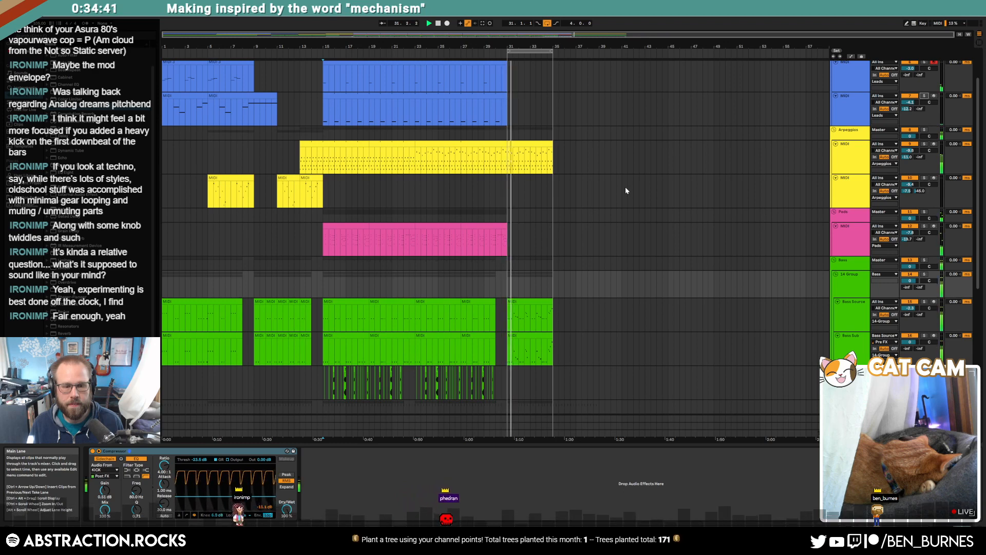
scroll(591, 204, "down", 5)
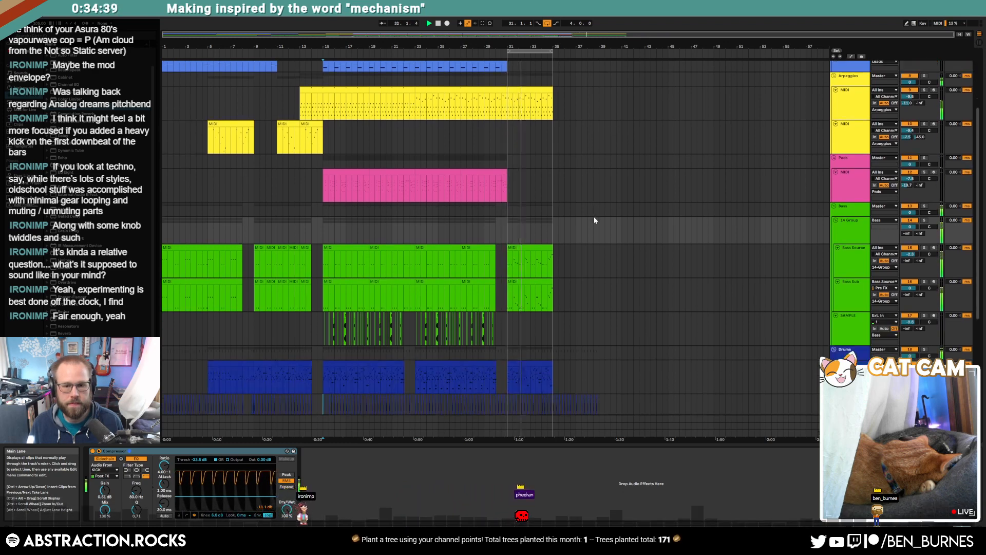
scroll(590, 218, "down", 5)
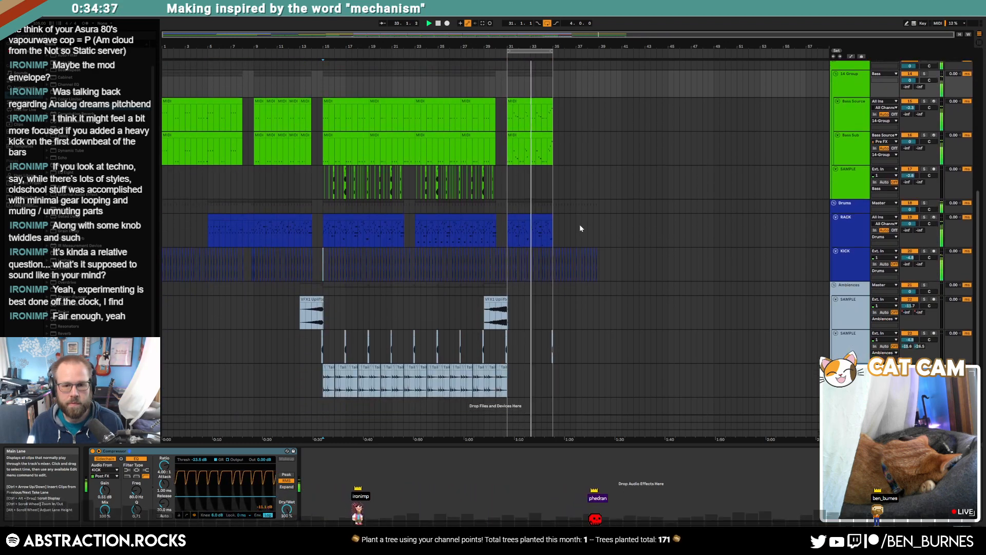
scroll(573, 229, "up", 9)
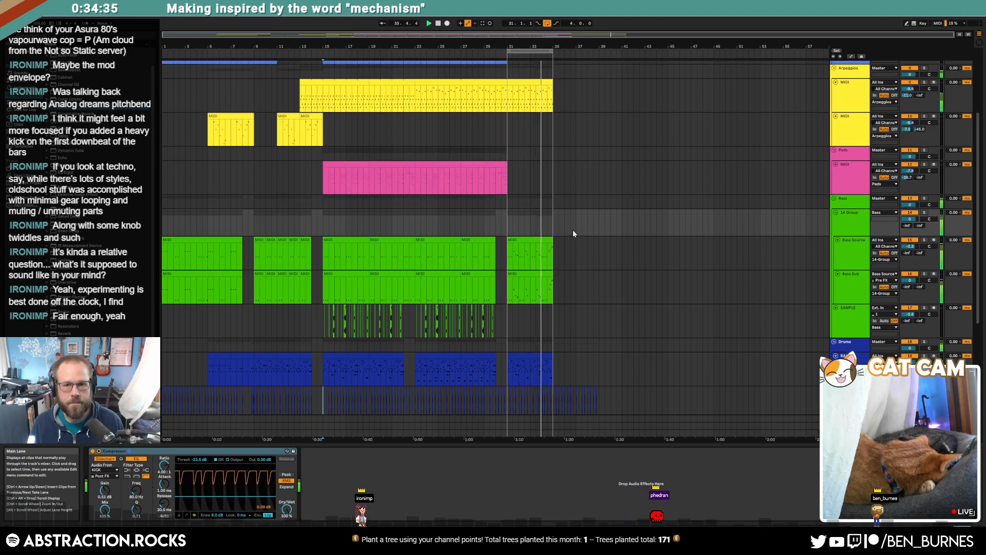
Cut gaps in the upper Arpeggios clip: the first sixteenth and last three sixteenths of bars 32 and 34.
scroll(531, 144, "up", 8)
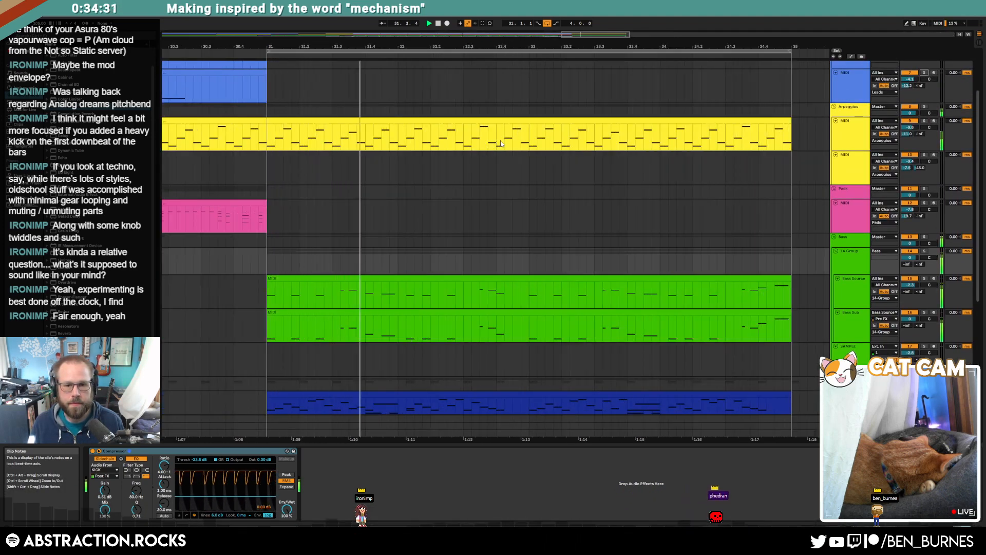
left_click_drag(505, 137, 529, 140)
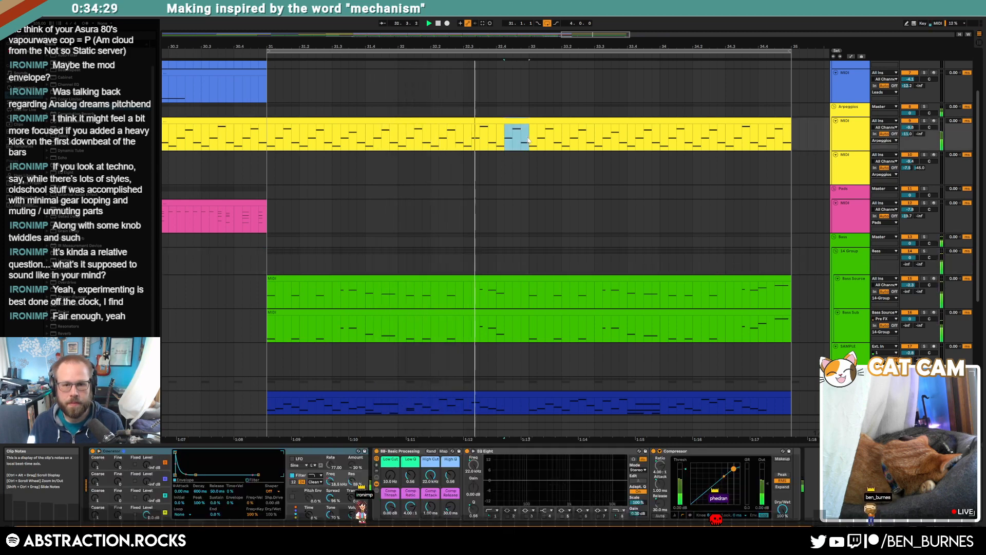
key("Delete")
left_click_drag(767, 146, 792, 137)
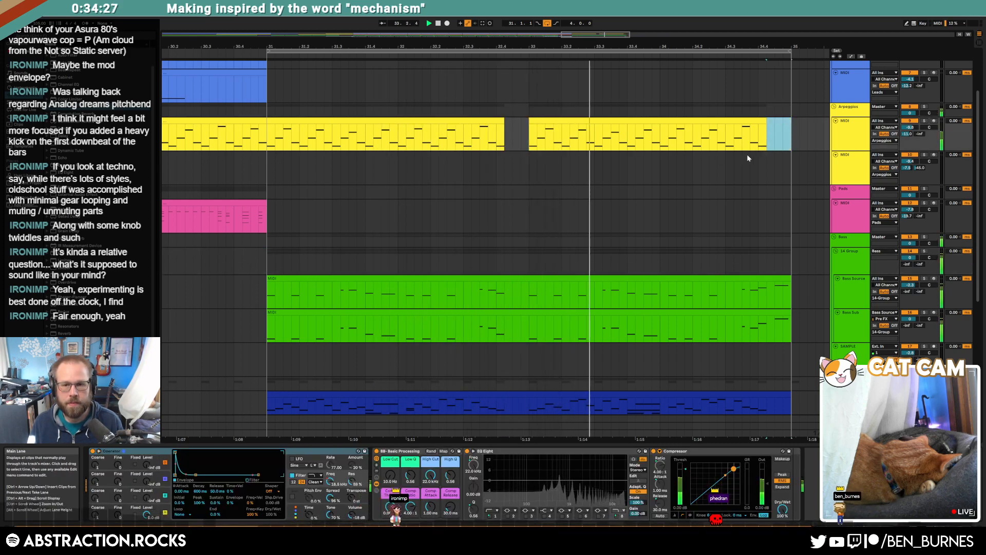
key("Delete")
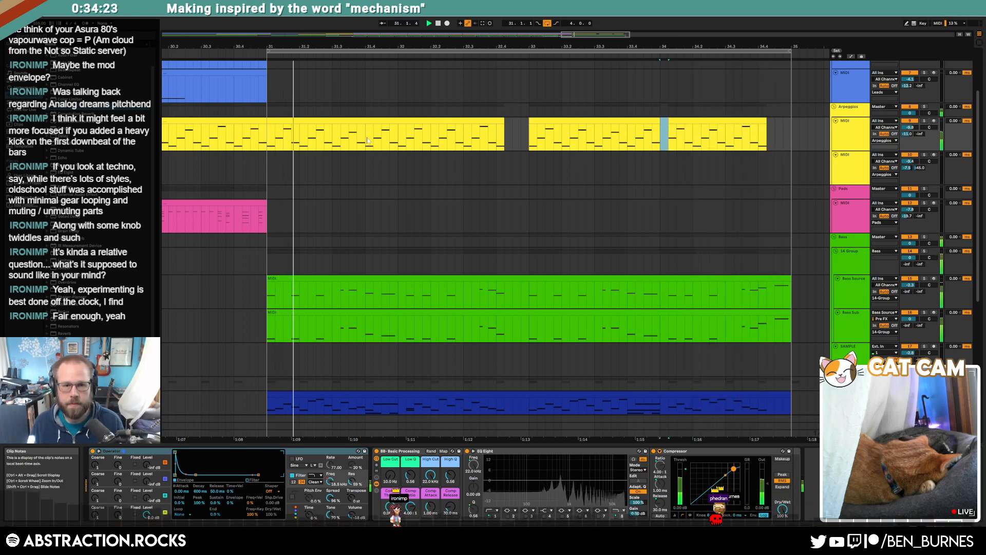
left_click(403, 140)
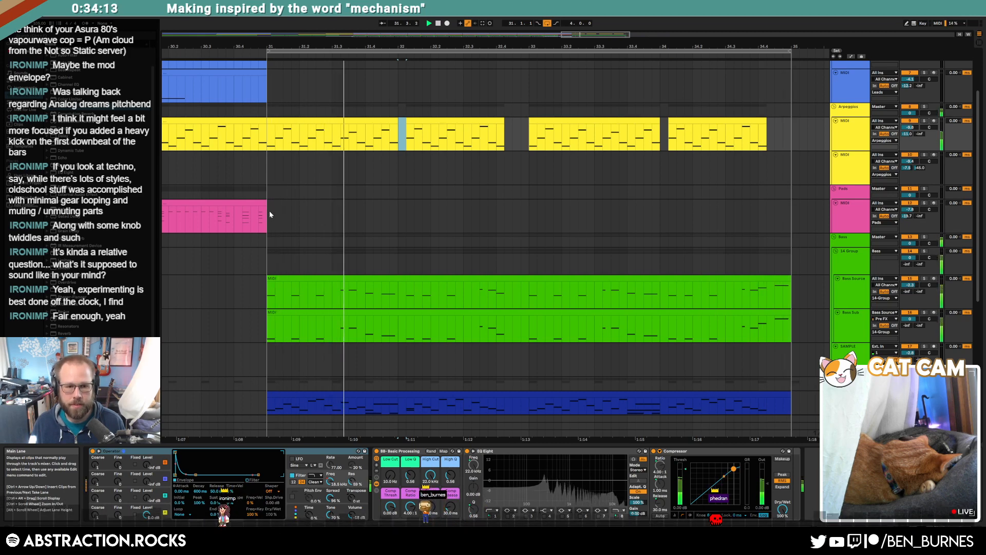
Stop playback and create a one-beat MIDI clip at bar 31 on the Pads MIDI track.
key("space")
left_click_drag(270, 212, 296, 213)
key("ctrl+shift+m")
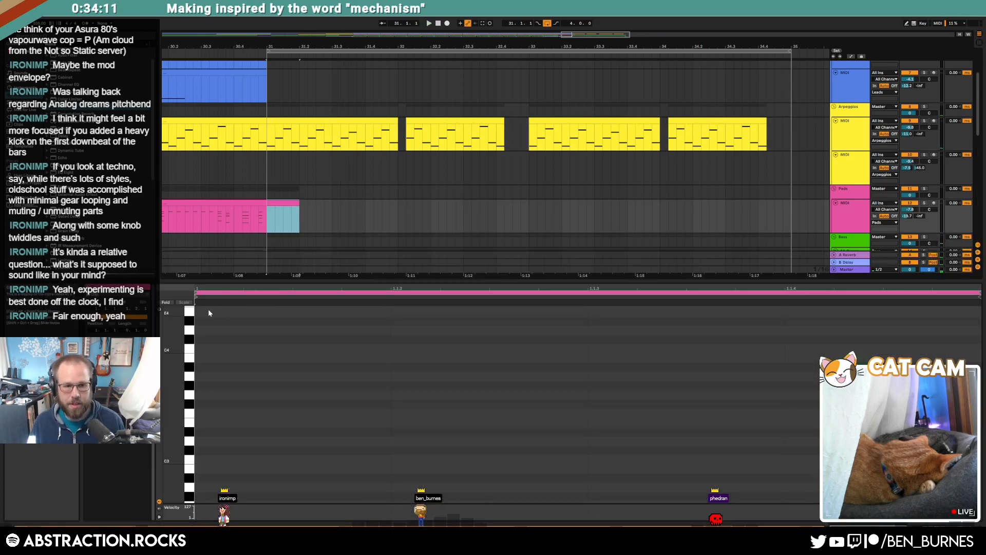
Add a C5 note on the clip's second sixteenth, duplicate it twice, and shorten all three notes to short stabs.
left_click_drag(173, 329, 162, 330)
left_click_drag(200, 320, 191, 329)
double_click(396, 342)
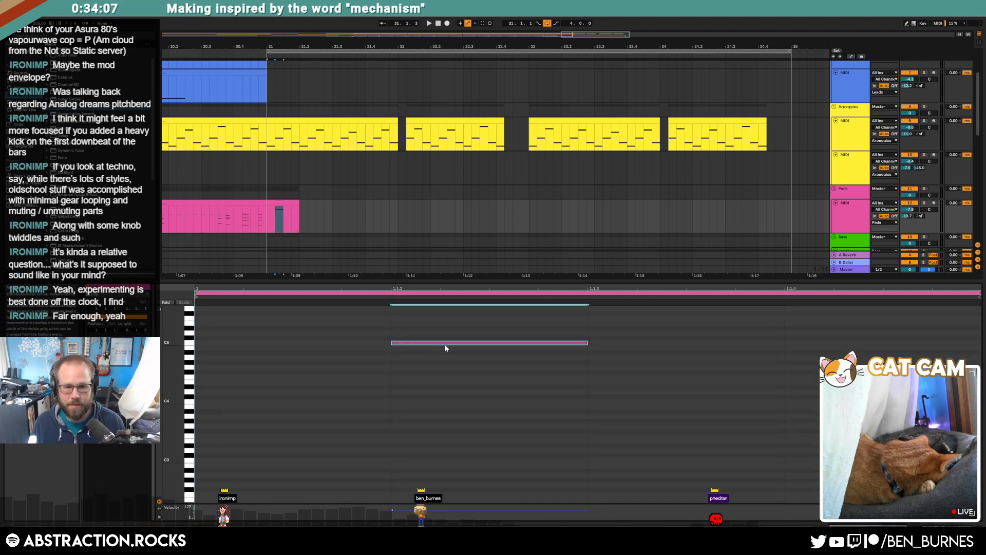
key("ctrl+d")
key("ctrl+d")
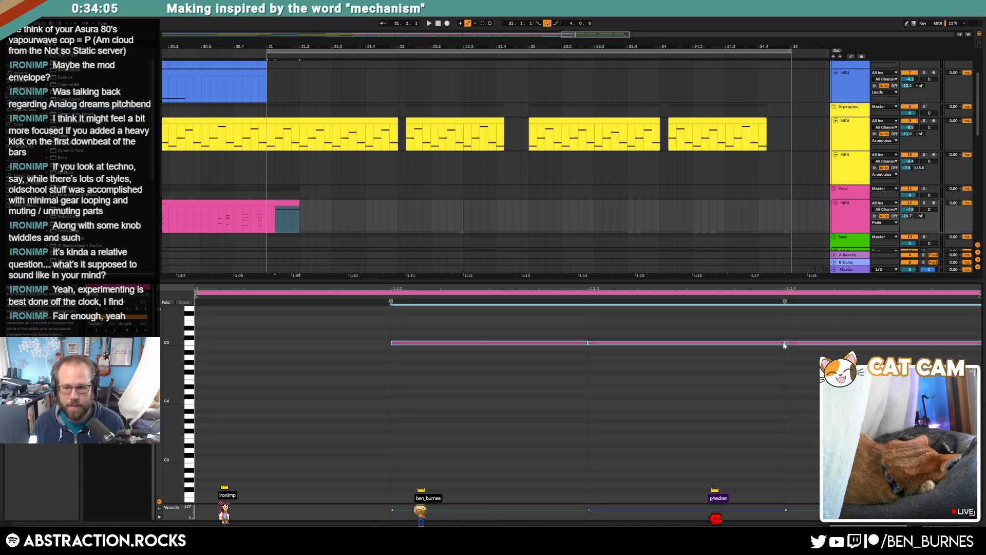
left_click_drag(784, 342, 701, 342)
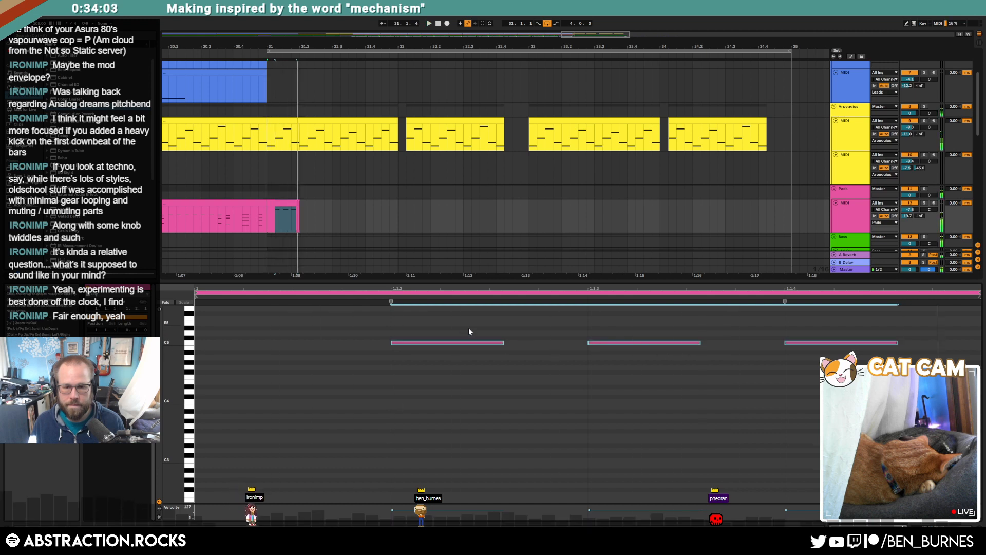
left_click_drag(893, 343, 821, 344)
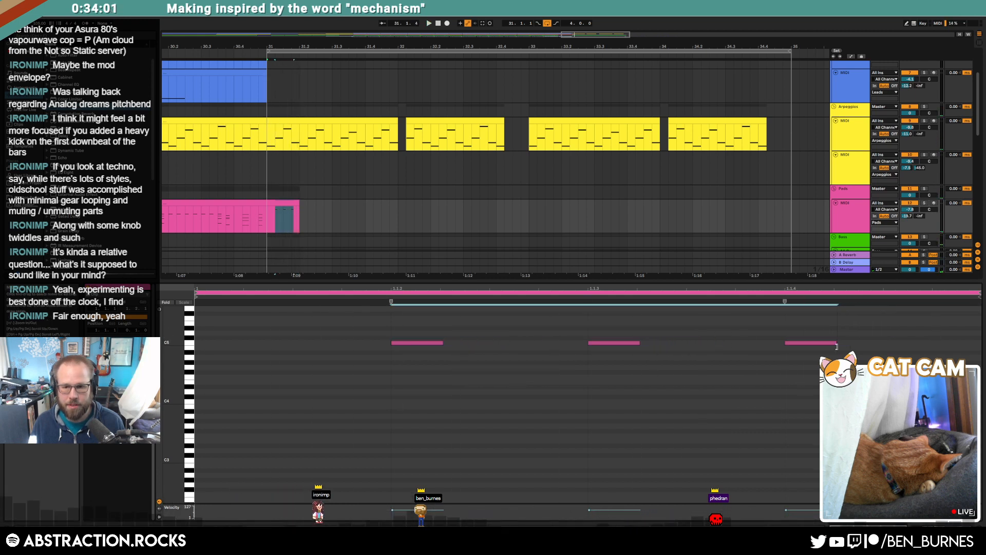
Transpose the three pad notes down an octave to C4, lower their velocity, and play the loop.
key("shift+Down")
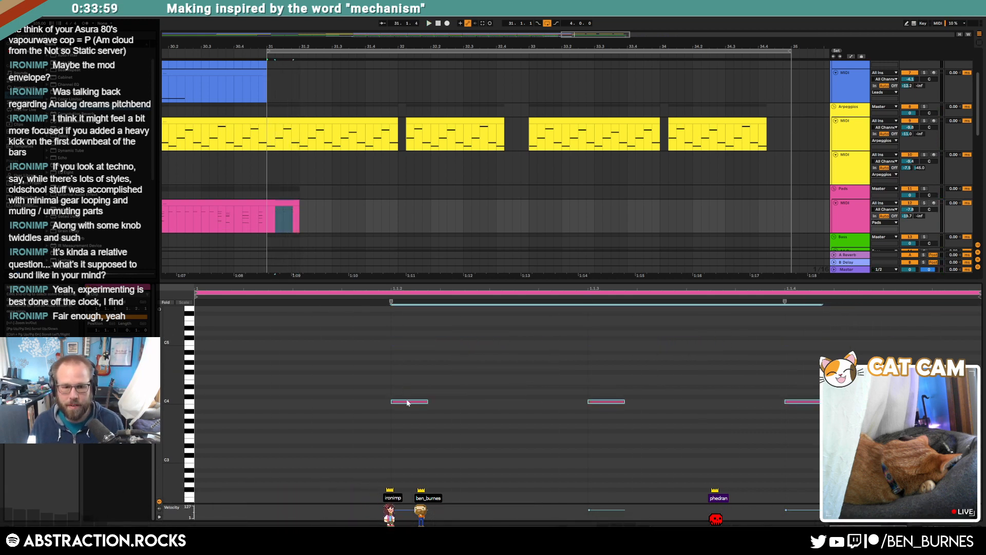
left_click_drag(407, 402, 408, 431)
key("space")
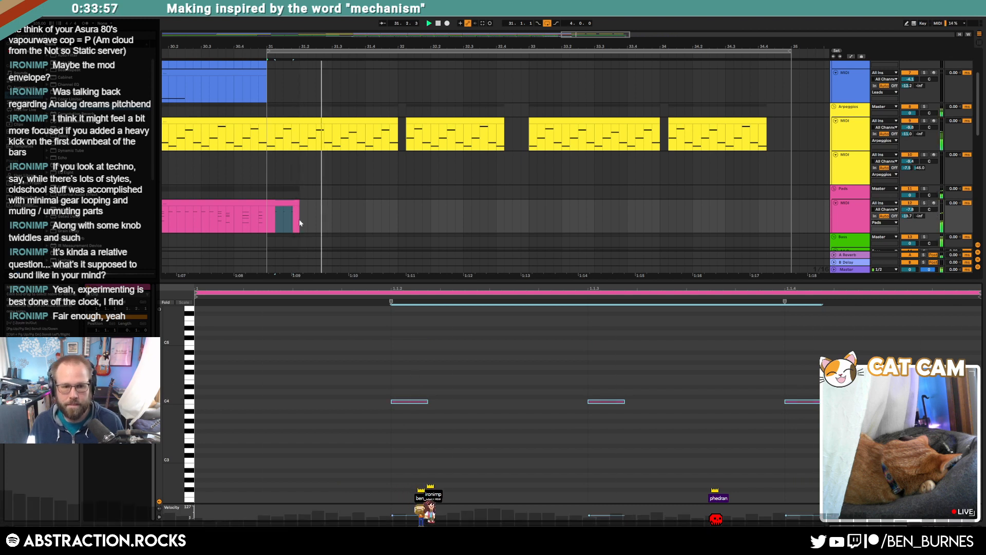
Copy the short pad clip to bar 32, extend it to two beats, and consolidate it into one clip.
left_click_drag(296, 203, 430, 215)
key("space")
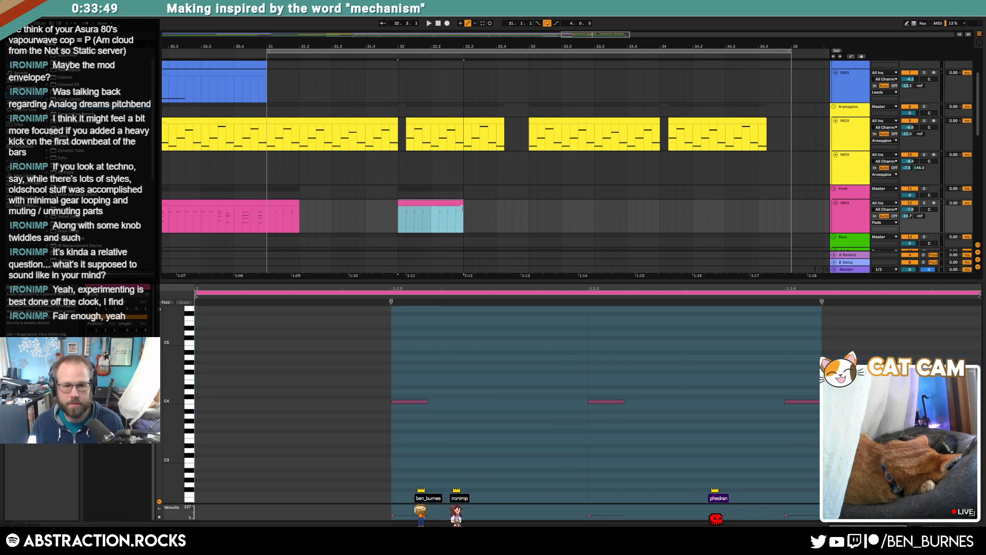
key("ctrl+j")
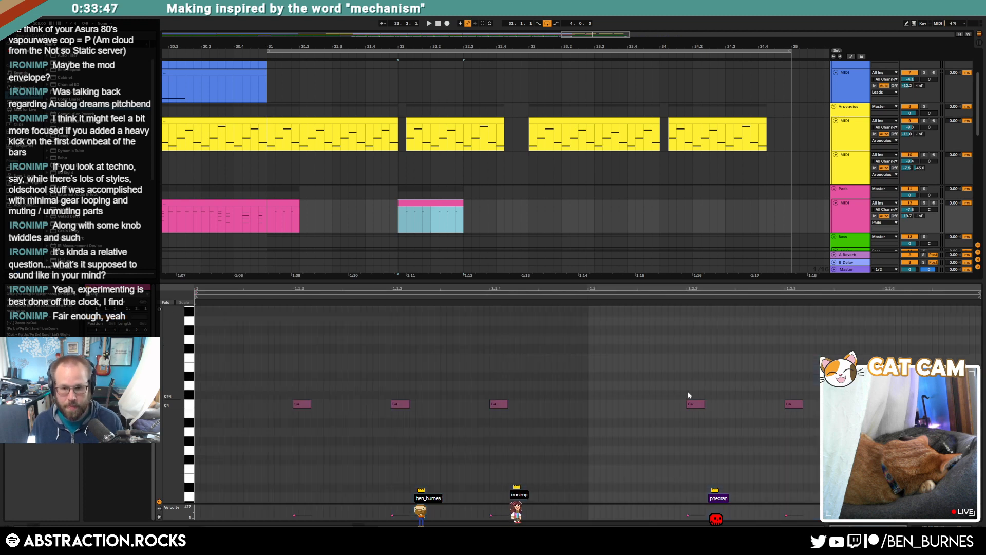
Copy a C4 note onto beat two of the bar 32 pad clip and delete the notes after the fifth one.
left_click_drag(693, 405, 597, 405)
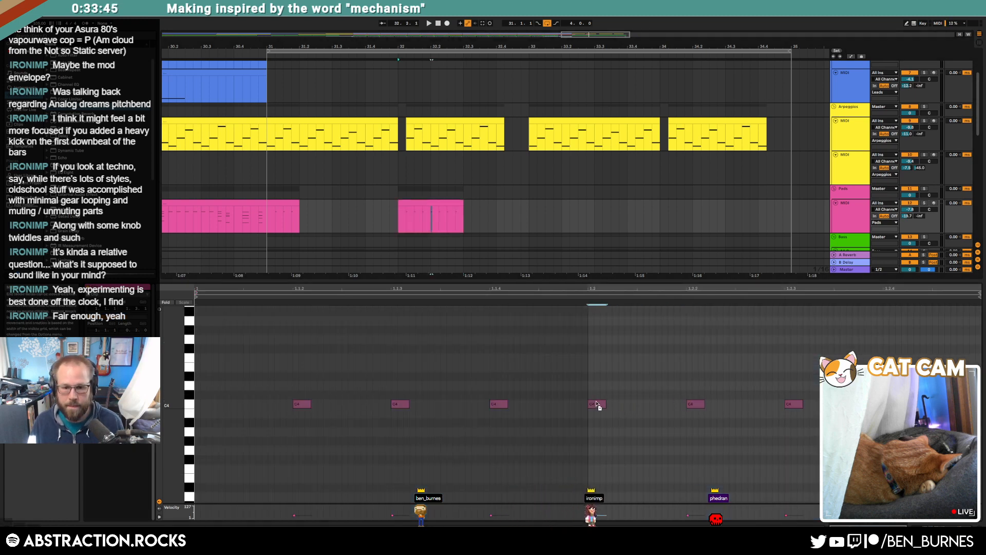
left_click_drag(774, 370, 919, 433)
key("Delete")
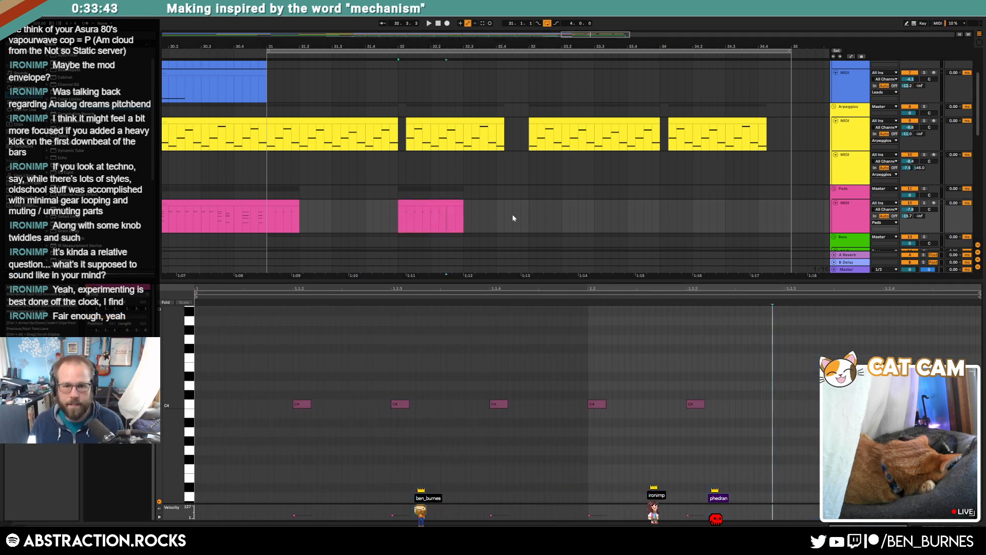
Play the whole arrangement from the beginning to review it.
left_click_drag(519, 215, 263, 214)
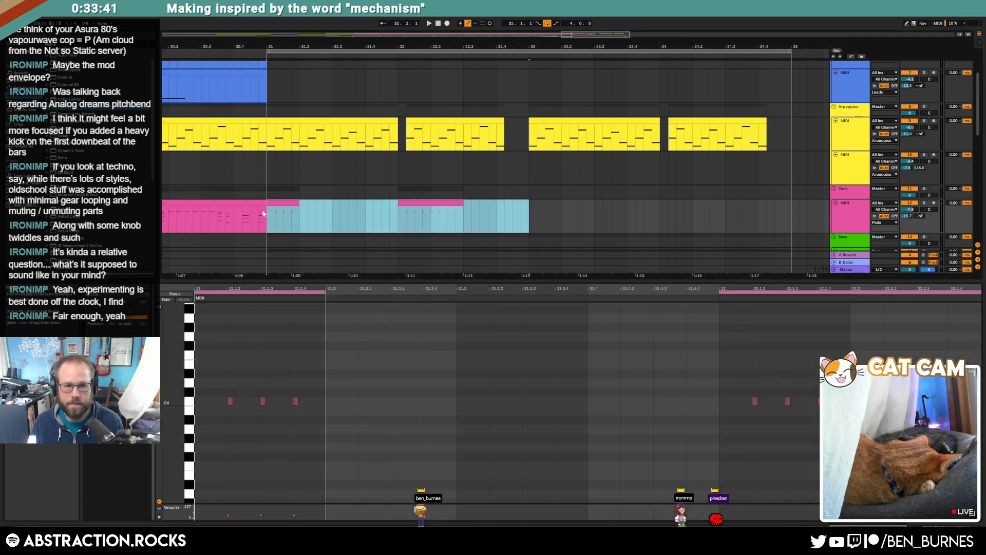
left_click(209, 216)
key("shift+Tab")
left_click_drag(422, 45, 439, 27)
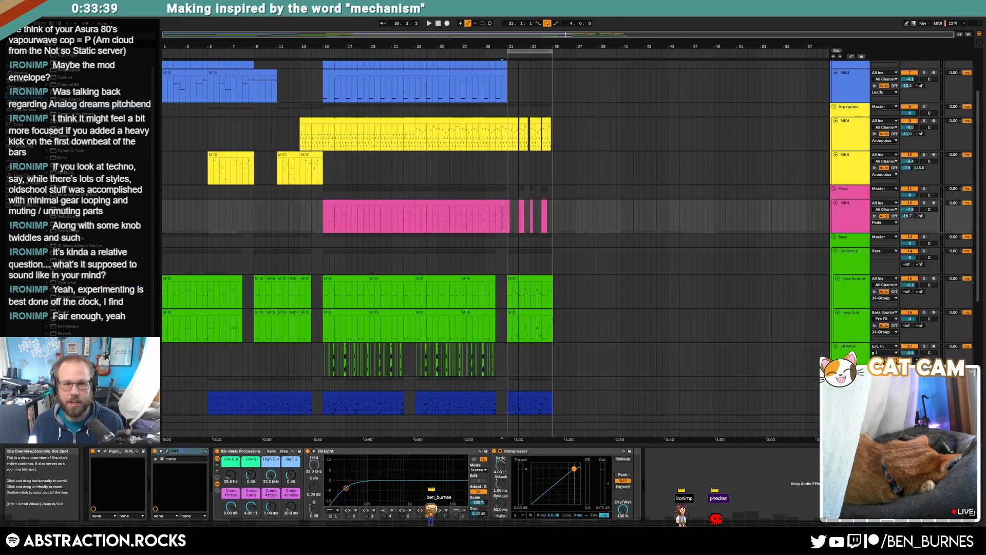
left_click(439, 26)
key("space")
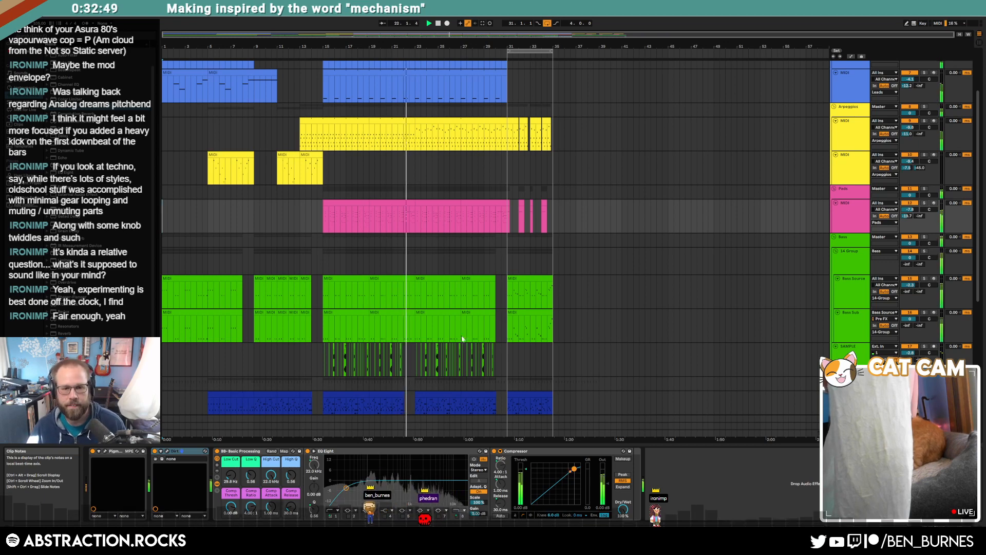
Delete the Bass Source and Bass Sub material from beat three of bar 22 to shortly before bar 23.
scroll(415, 318, "up", 5)
left_click_drag(387, 297, 406, 324)
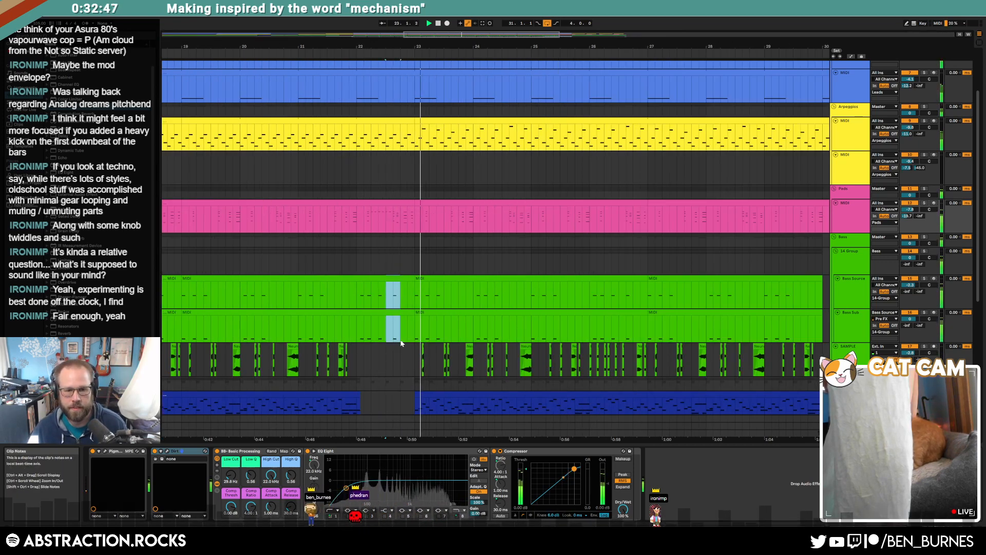
key("Delete")
Cut the first arpeggio track's clip from just before beat three of bar 22 up to bar 23.
left_click_drag(386, 144, 411, 148)
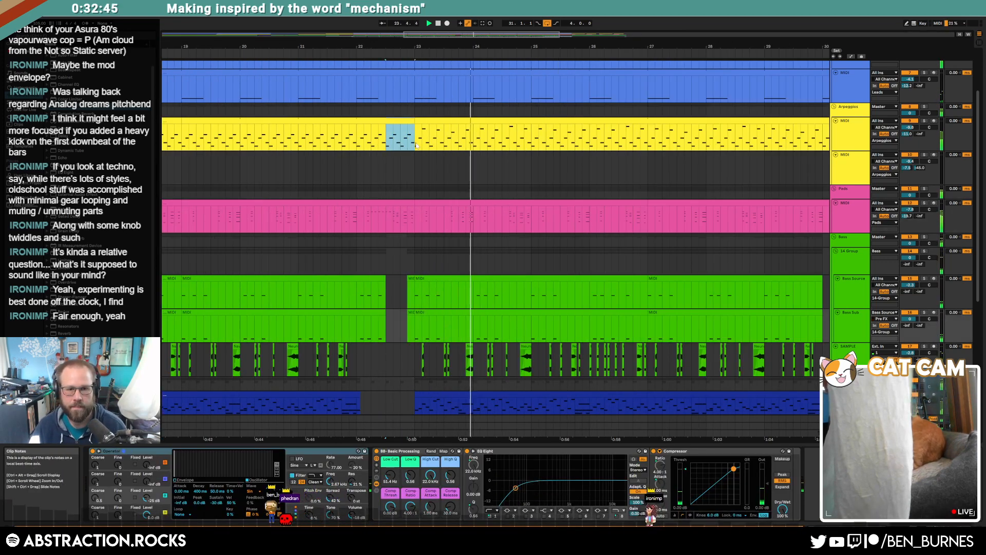
scroll(397, 171, "up", 3)
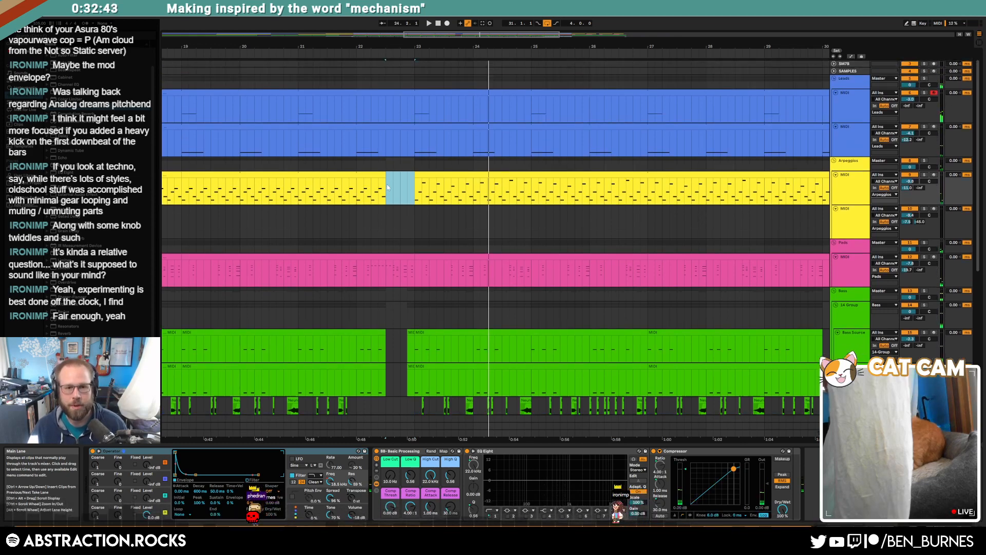
scroll(380, 173, "up", 5)
left_click(381, 176)
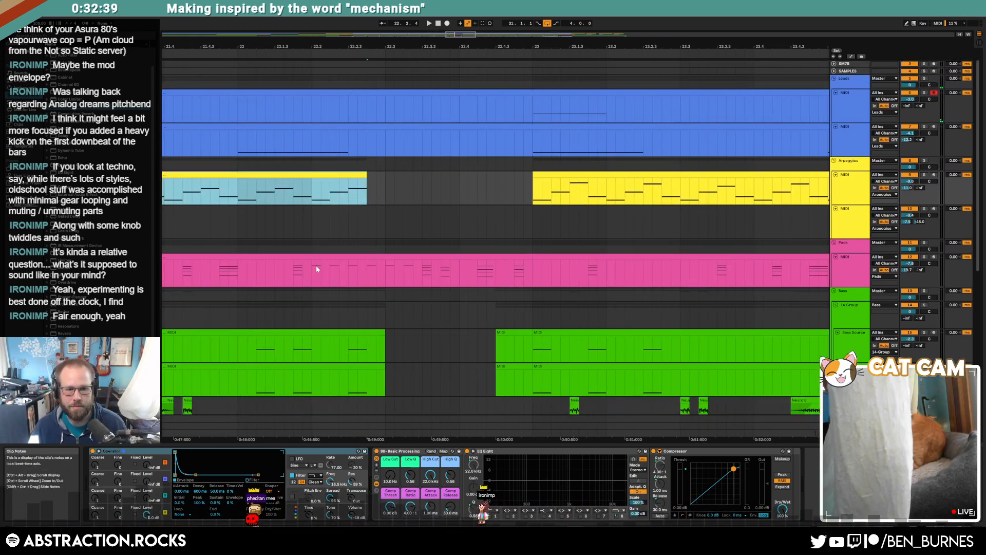
Delete the kick samples on beats two, three and four of bar 22.
scroll(430, 322, "down", 5)
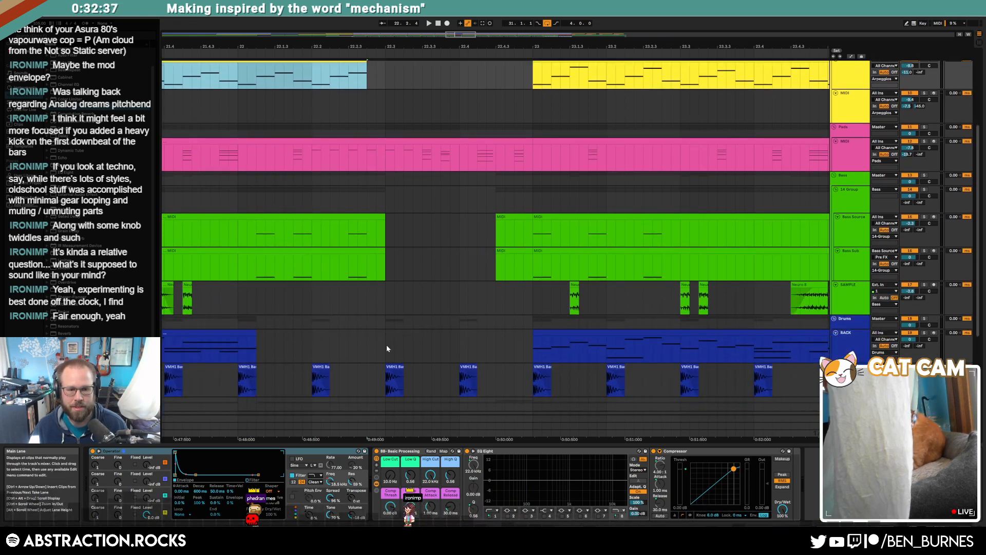
scroll(386, 344, "down", 3)
left_click_drag(345, 379, 430, 376)
key("Delete")
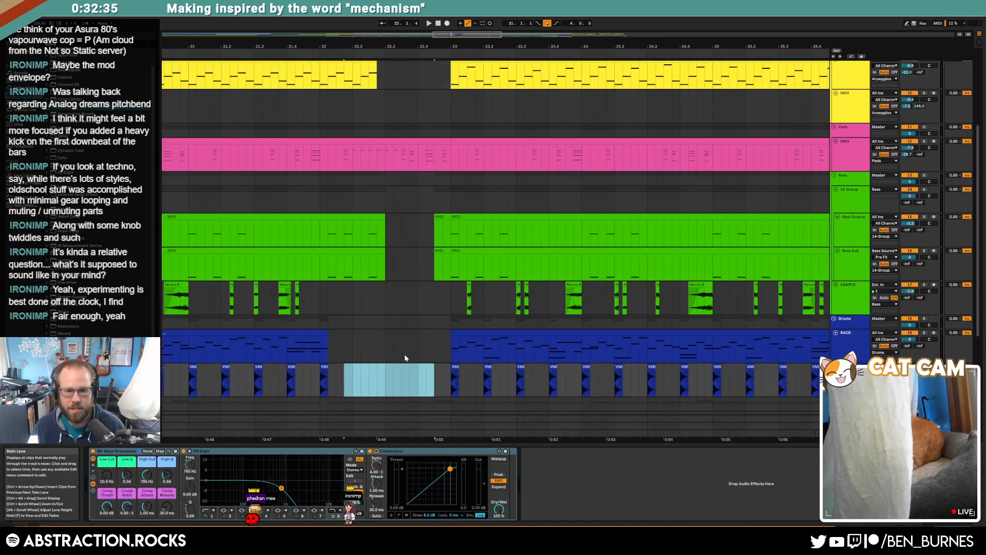
Copy the Neuro B bass sample from before bar 21 to just before bar 23, and delete the leftover bass fragments there.
left_click(403, 354)
left_click_drag(464, 35, 448, 36)
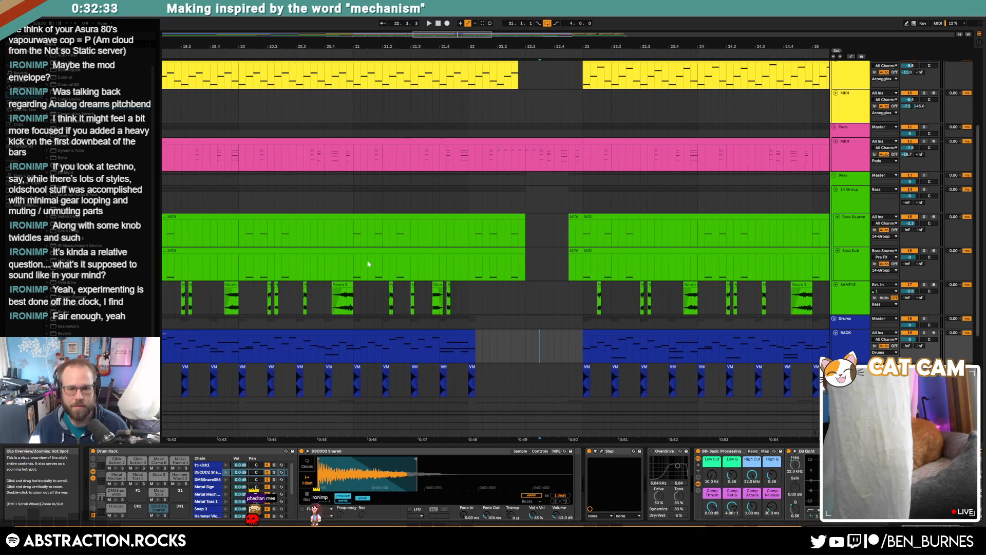
mouse_move(341, 285)
left_mouse_down()
mouse_move(571, 289)
mouse_move(584, 266)
left_mouse_up()
key("Delete")
left_click(344, 242)
key("space")
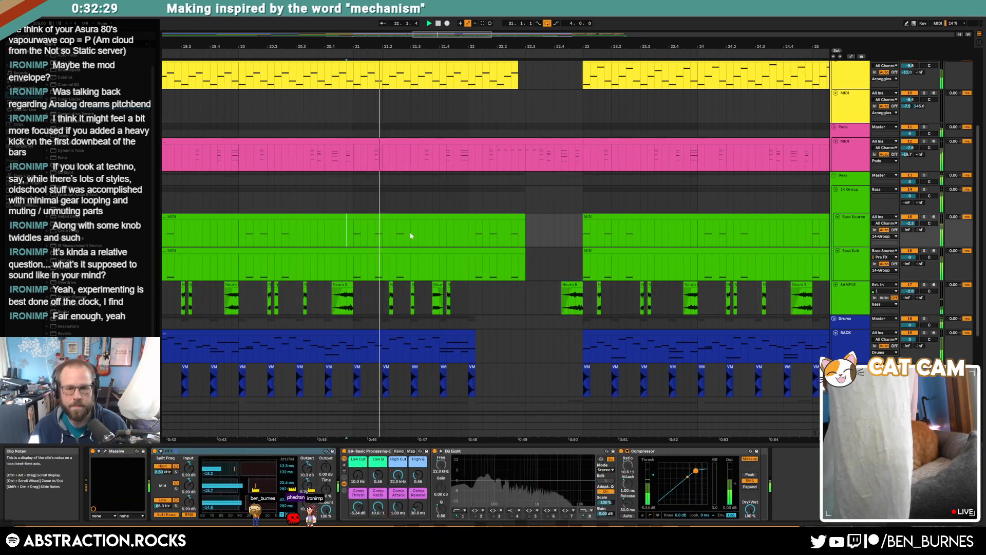
scroll(506, 286, "down", 1)
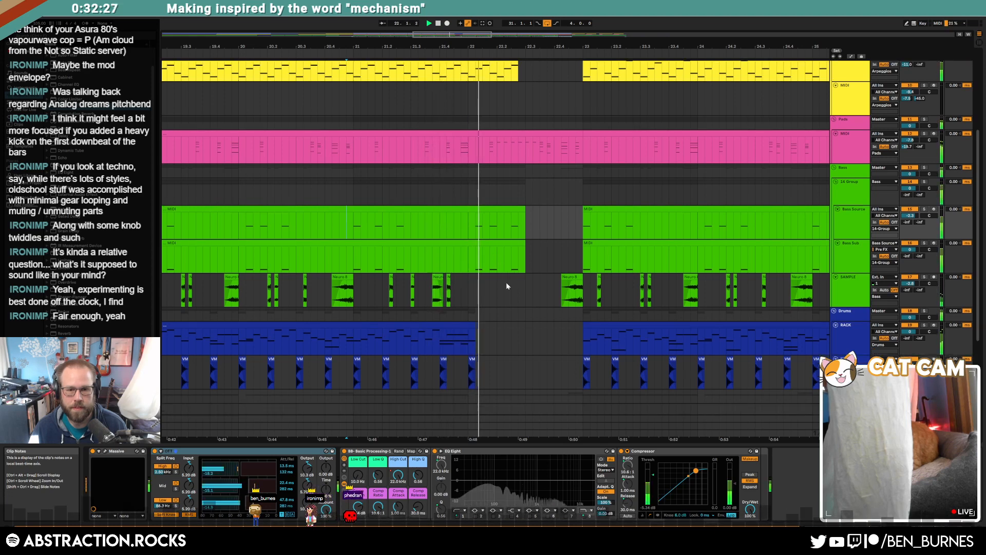
Delete the Taiko Drum audio throughout bar 22 so the loop resumes at bar 23.
scroll(506, 286, "down", 5)
left_click_drag(476, 383, 564, 387)
key("Delete")
left_click(568, 368)
key("Delete")
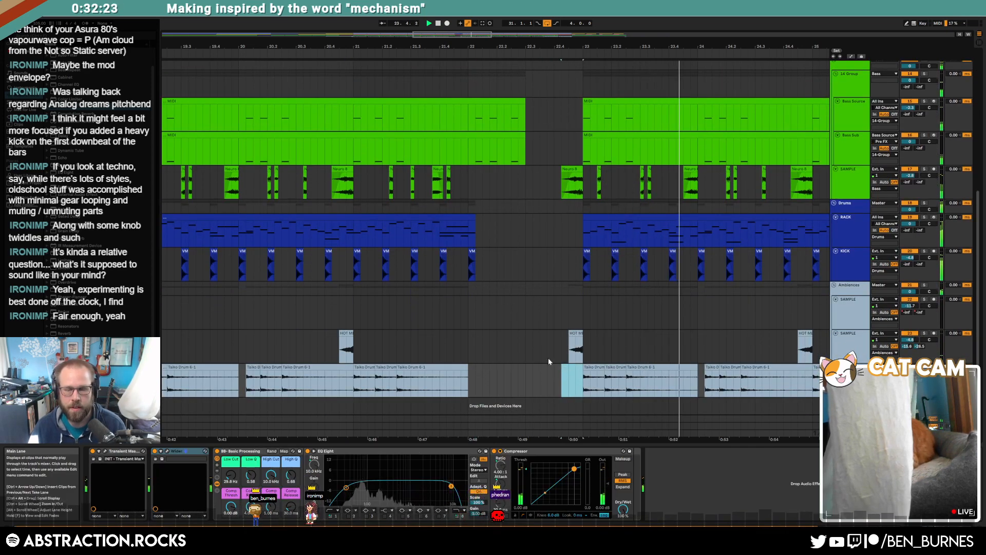
key("Delete")
Deactivate the short Ambiences sample before bar 23 and extend the start of the Neuro B sample earlier in bar 22.
left_click(570, 339)
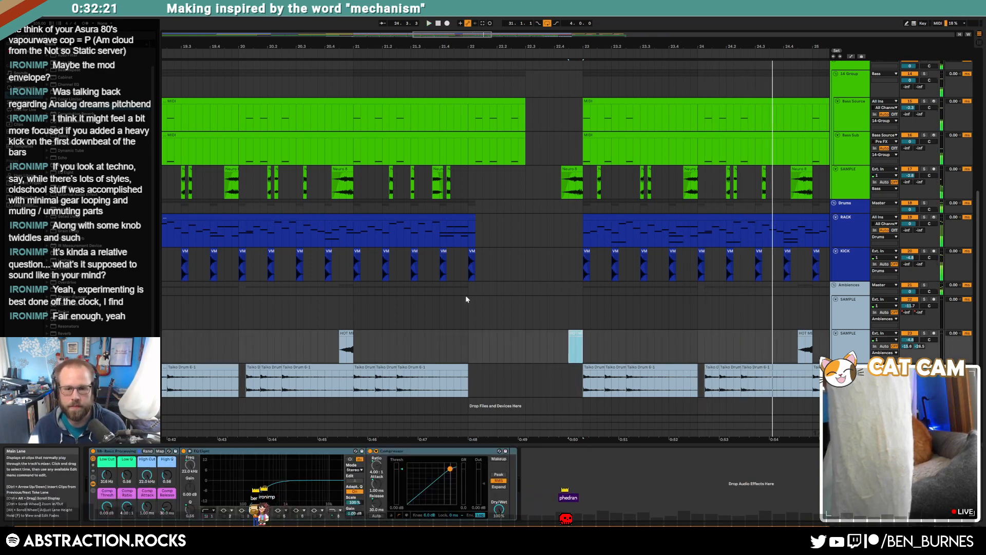
left_click(467, 303)
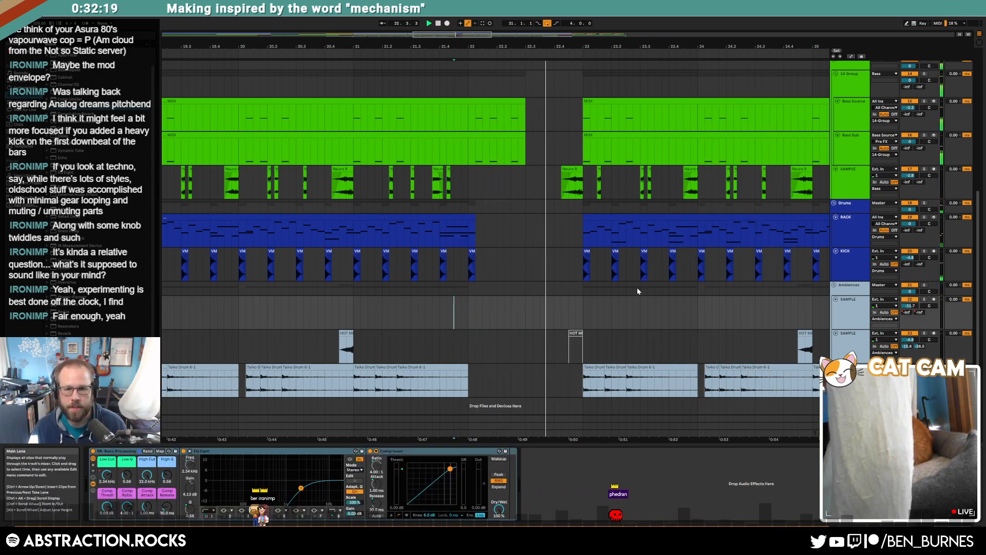
left_click(562, 170)
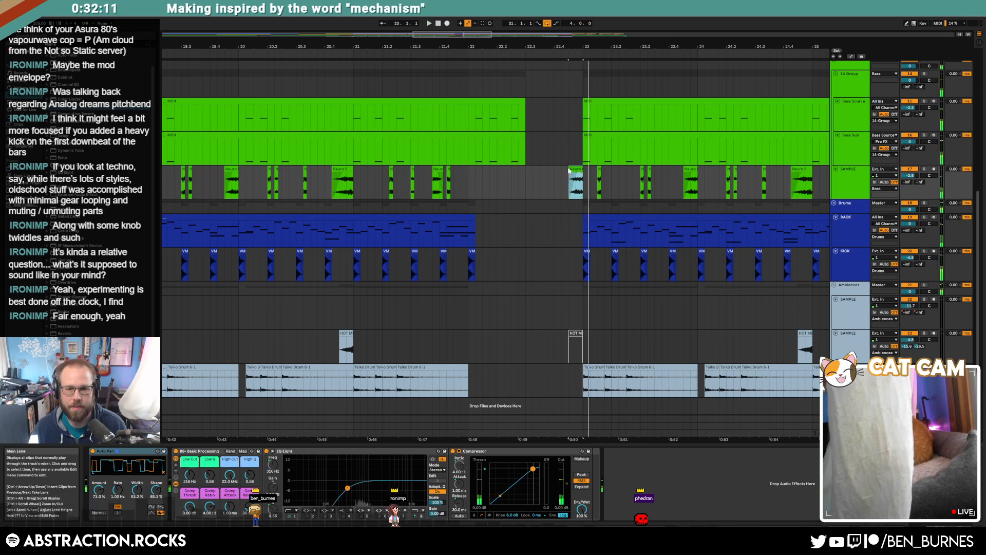
left_click_drag(553, 170, 547, 171)
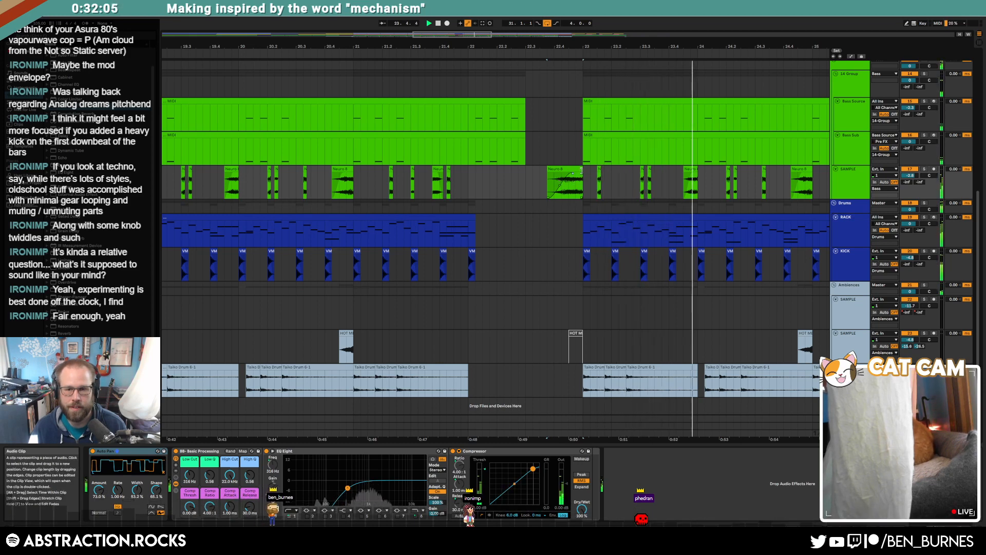
Try cutting a short gap in the pad clip late in bar 22, and undo the cut.
scroll(597, 122, "up", 5)
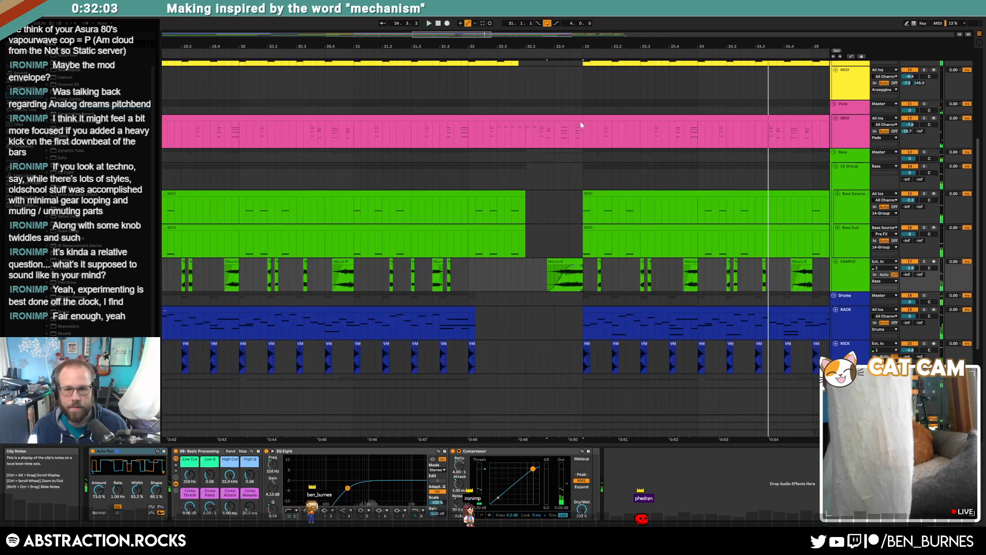
left_click_drag(570, 135, 555, 136)
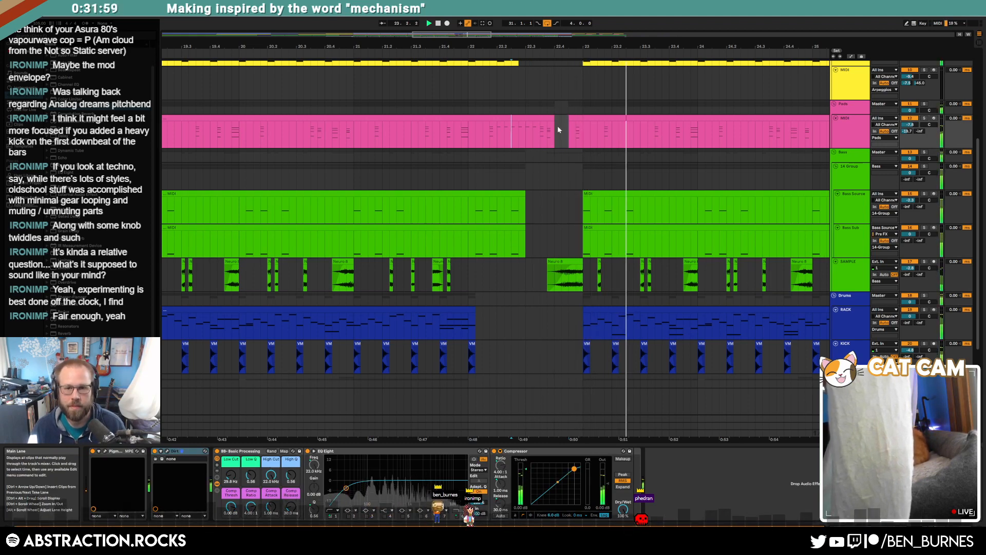
key("ctrl+z")
left_click(556, 171)
Separate bars 23 to 31 of the upper lead clip into its own clip.
scroll(569, 184, "down", 5)
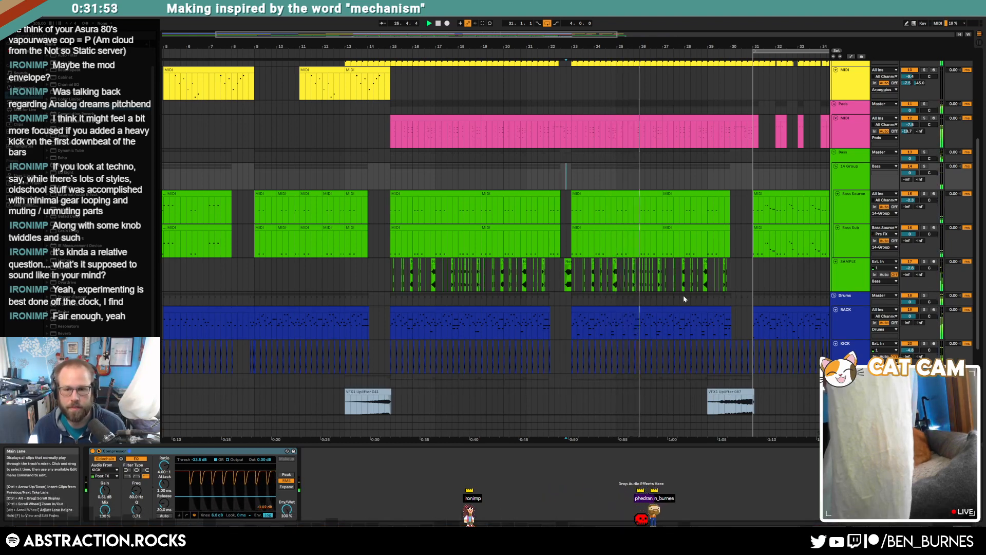
left_click_drag(591, 35, 699, 34)
scroll(585, 264, "up", 3)
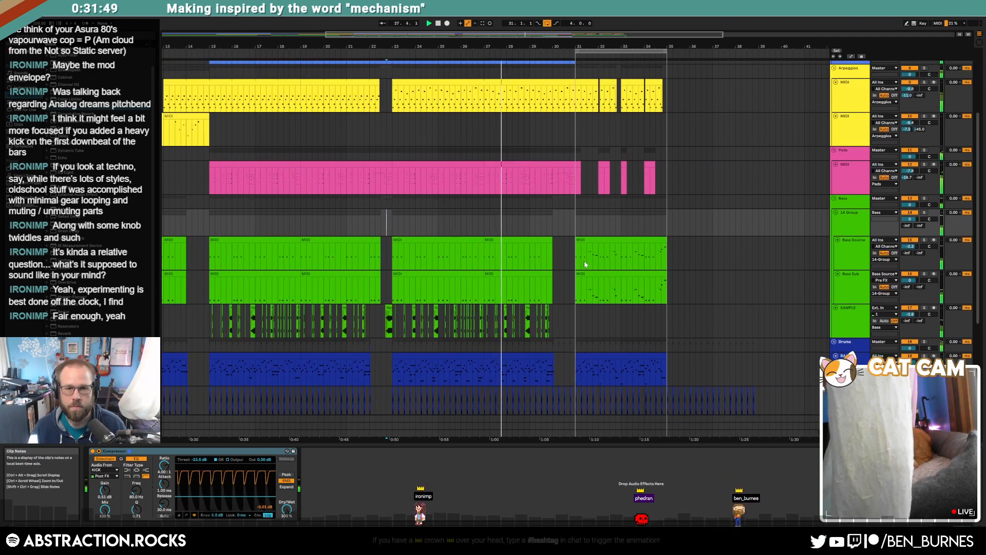
scroll(584, 263, "up", 6)
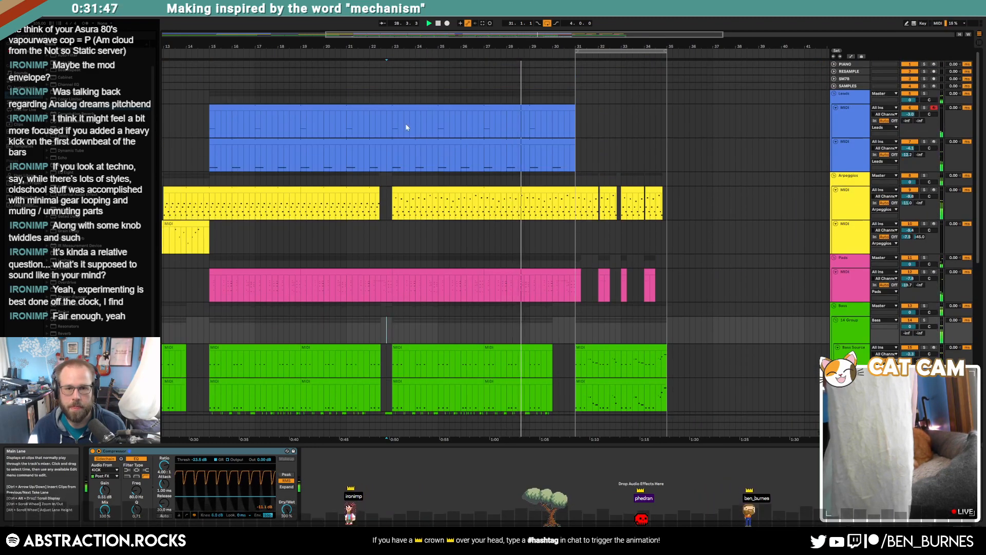
left_click_drag(393, 116, 574, 127)
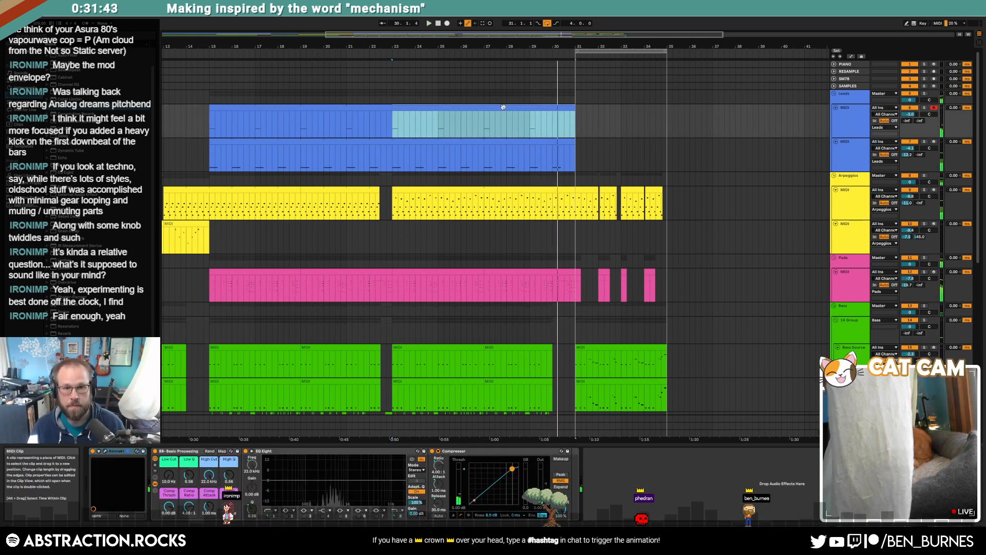
In the new lead clip, raise the second note to G3, the third to D#3 and the fourth to C#3, and play it.
double_click(441, 123)
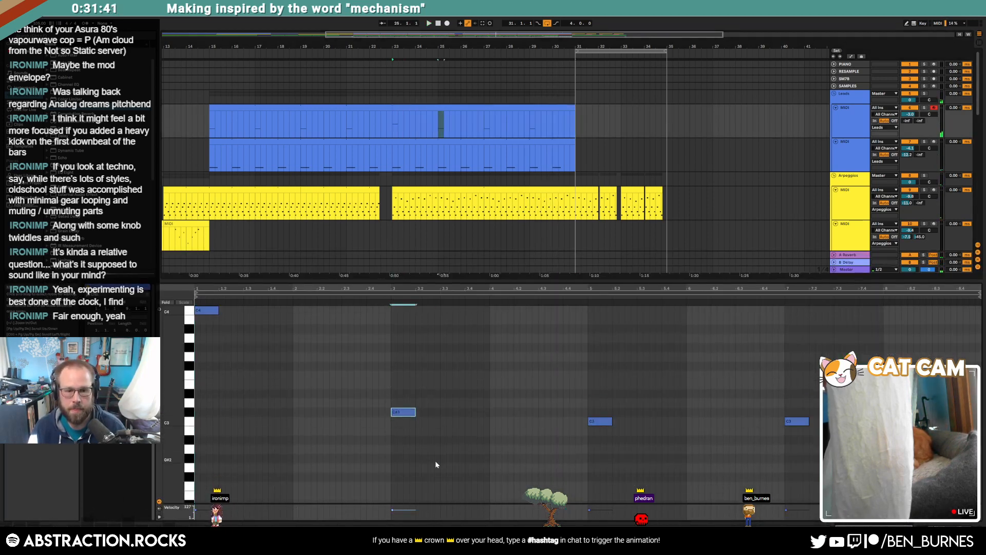
key("Up")
key("Up")
key("Up")
key("Up")
key("Up")
key("Up")
key("Right")
key("Up")
key("Up")
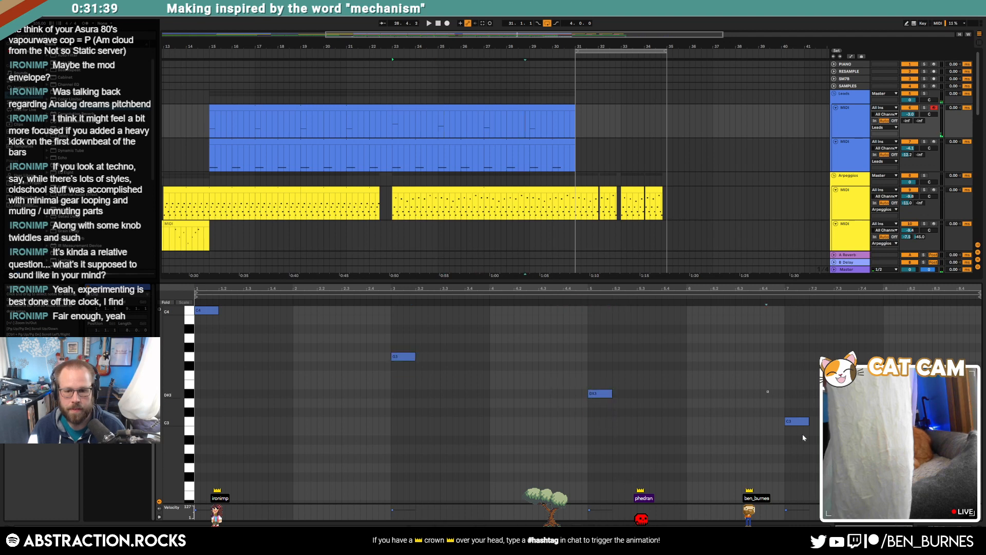
key("Right")
key("Up")
key("space")
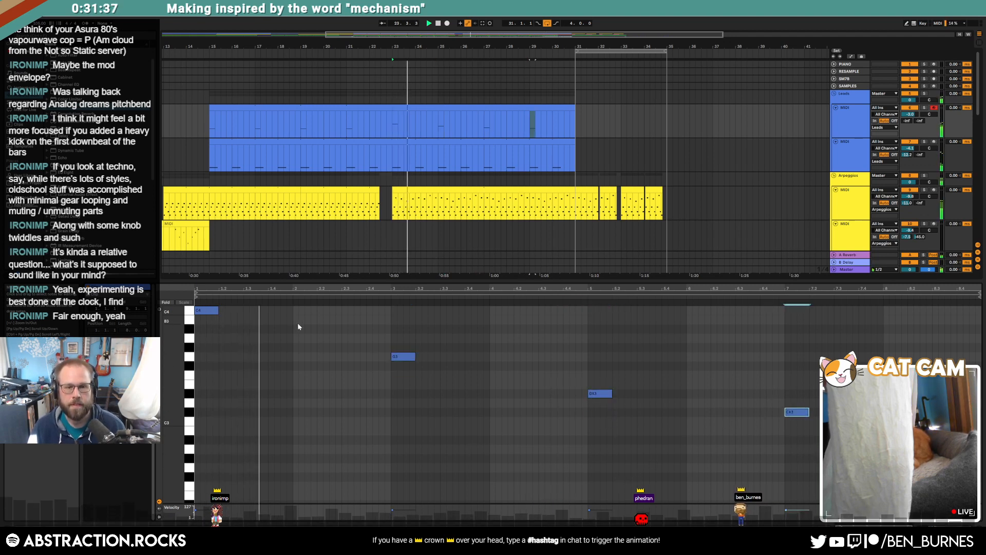
Transpose all notes of the lead clip up an octave and play it.
key("space")
key("ctrl+a")
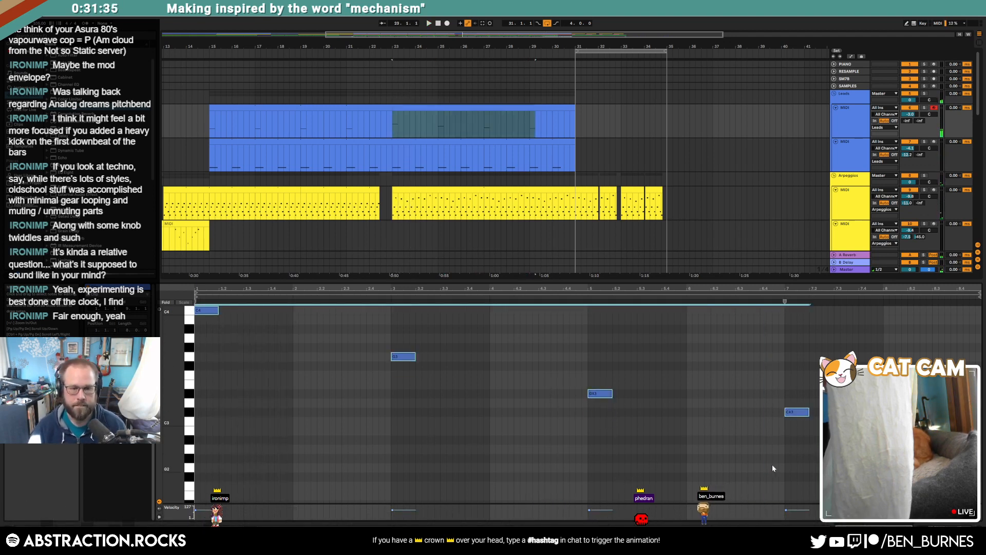
key("shift+Up")
key("space")
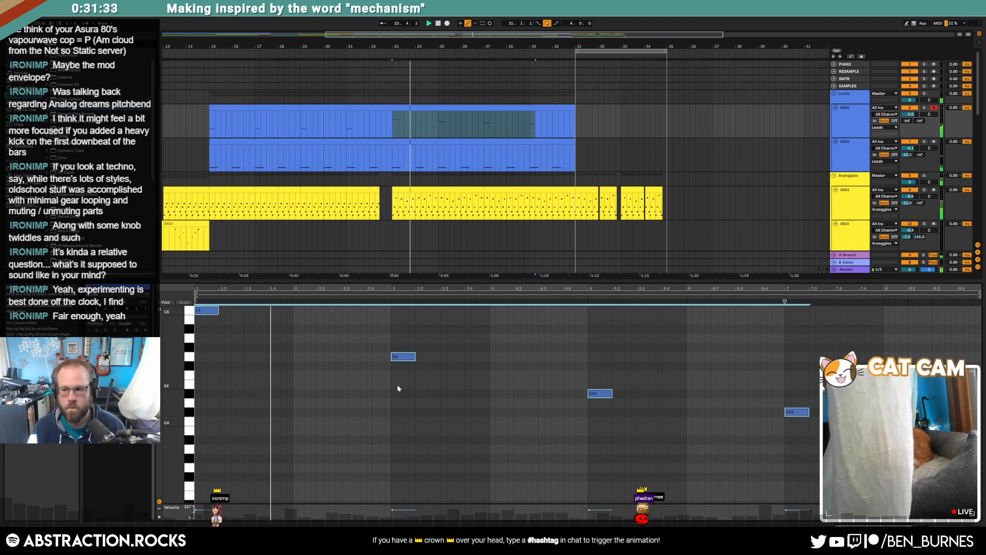
key("shift+Tab")
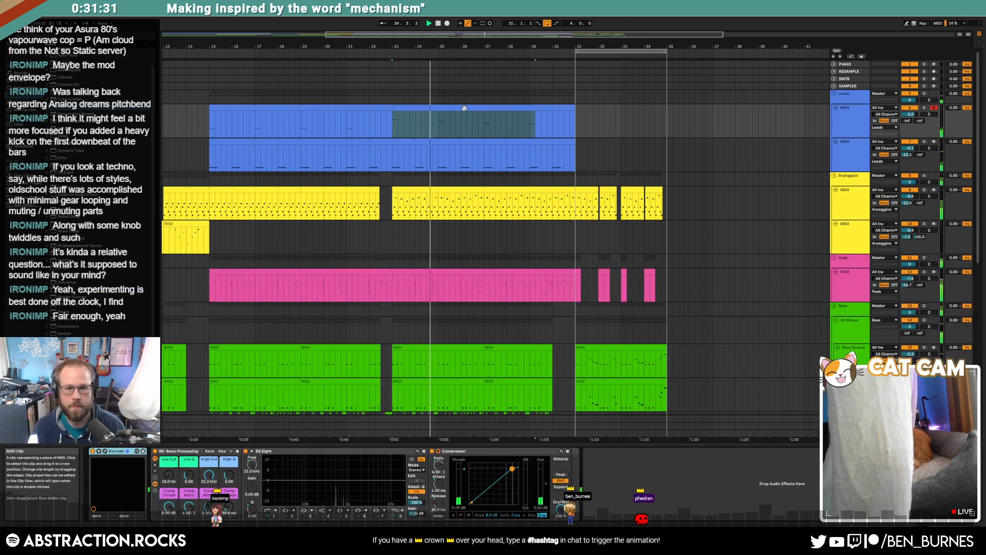
key("shift+Tab")
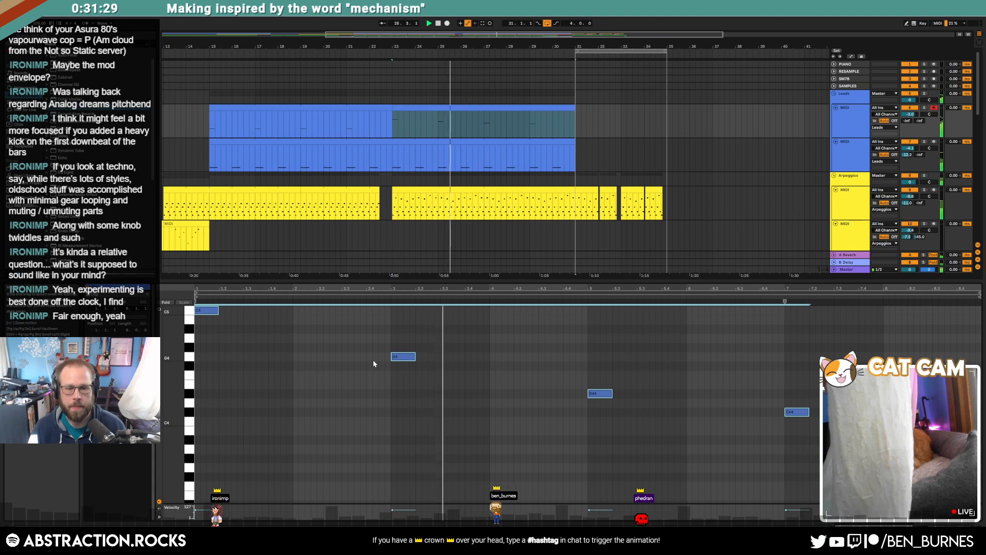
Try the second lead note at A#4, and return it to G4.
key("Up")
key("Up")
key("Up")
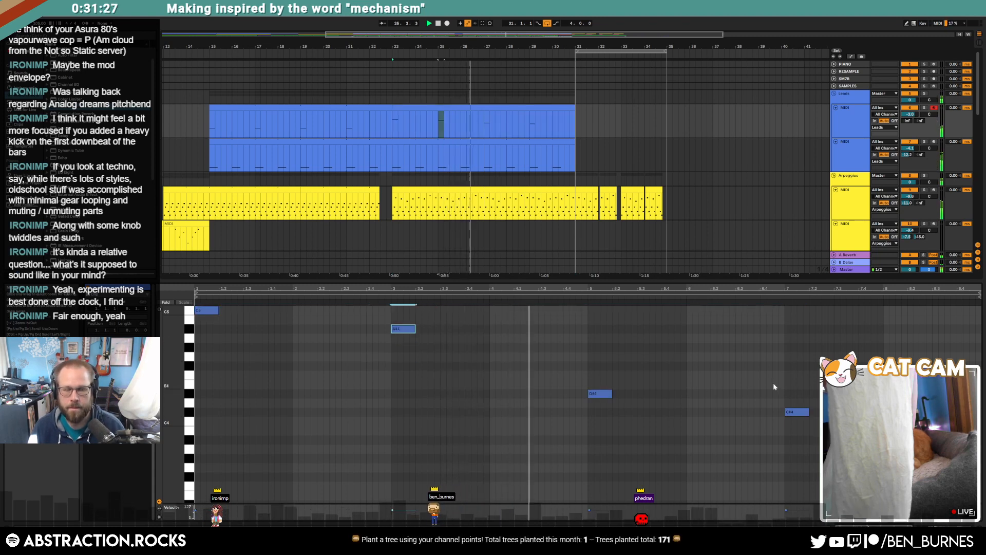
key("Down")
key("Down")
key("Down")
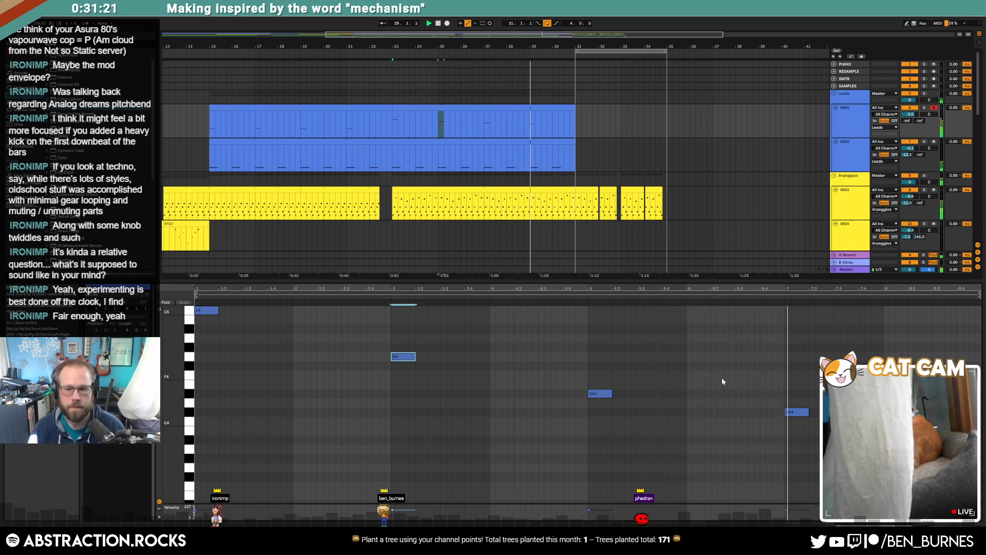
Raise the fourth lead note to D4 and the second to A#4.
left_click(795, 412)
key("Up")
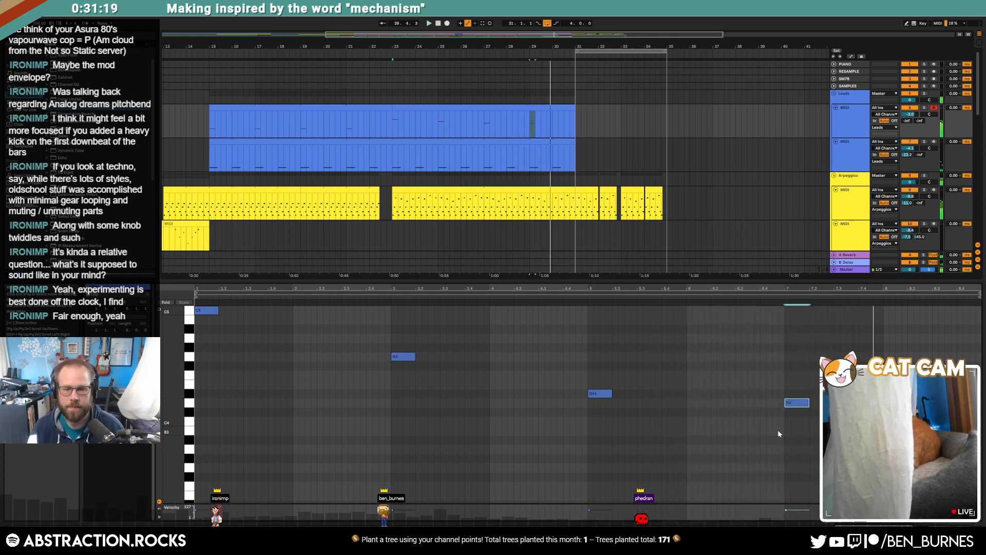
left_click(403, 356)
key("Up")
key("space")
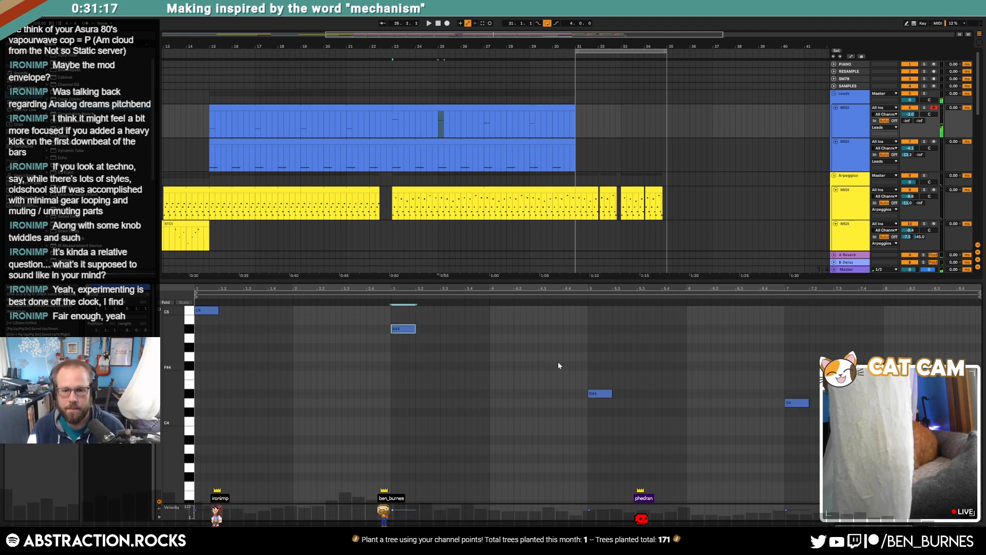
Raise the third lead note to G#4 and the fourth to D#4.
left_click(599, 394)
key("Up")
key("Up")
key("Up")
key("Up")
left_click(797, 402)
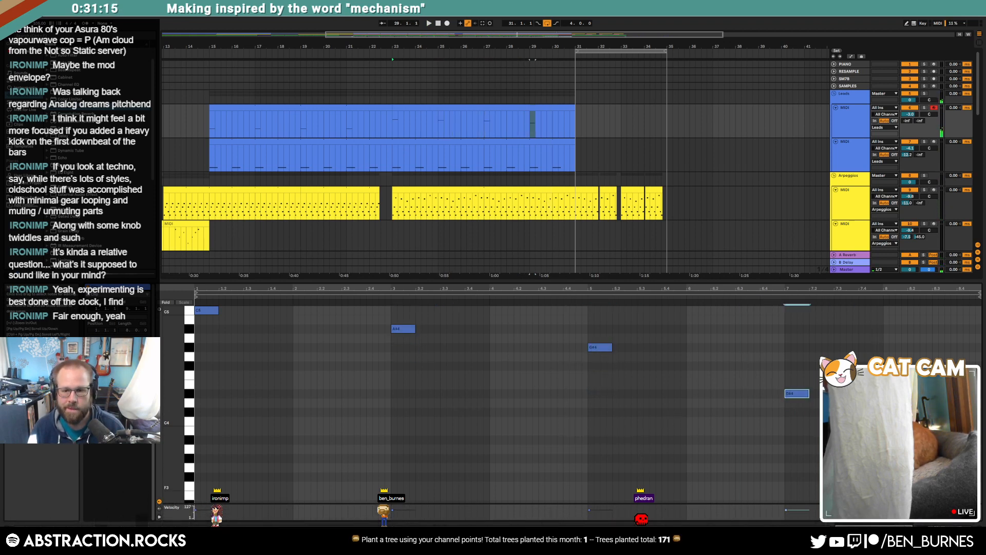
Raise the fourth lead note four semitones to G4.
key("Up")
key("Up")
key("Up")
key("Up")
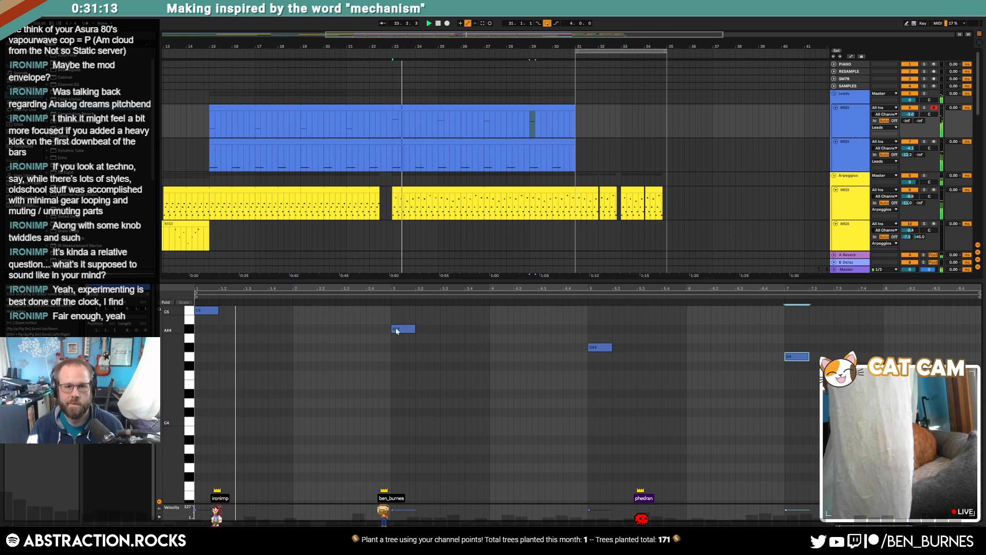
Try adding three C4 notes between the existing lead notes, and delete them.
double_click(295, 420)
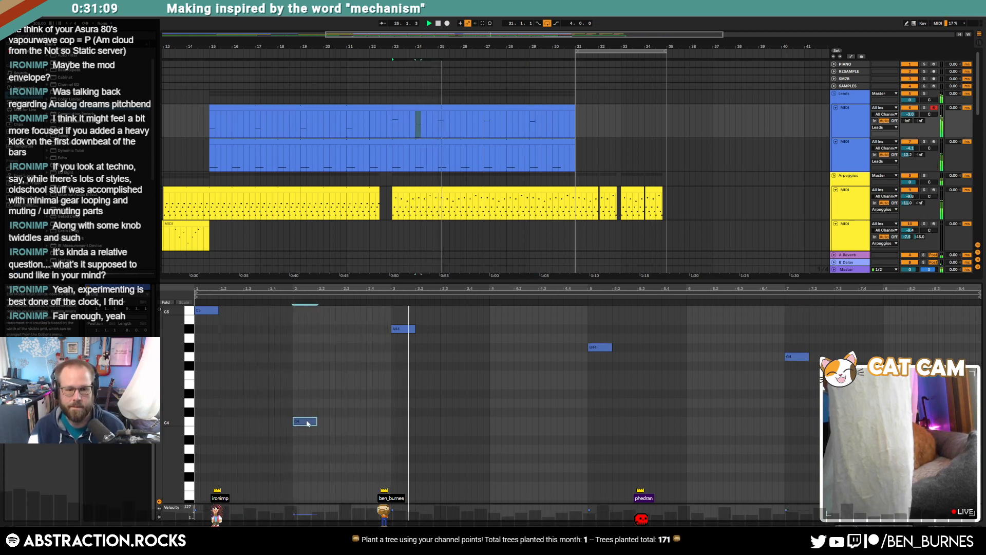
double_click(492, 421)
double_click(719, 421)
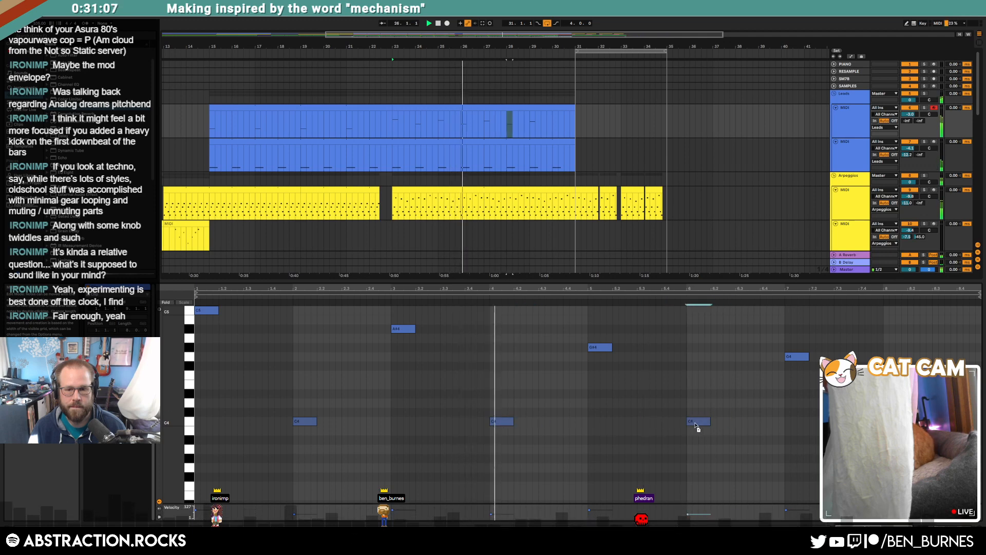
left_click_drag(719, 421, 688, 421)
left_click_drag(526, 462, 237, 460)
key("Delete")
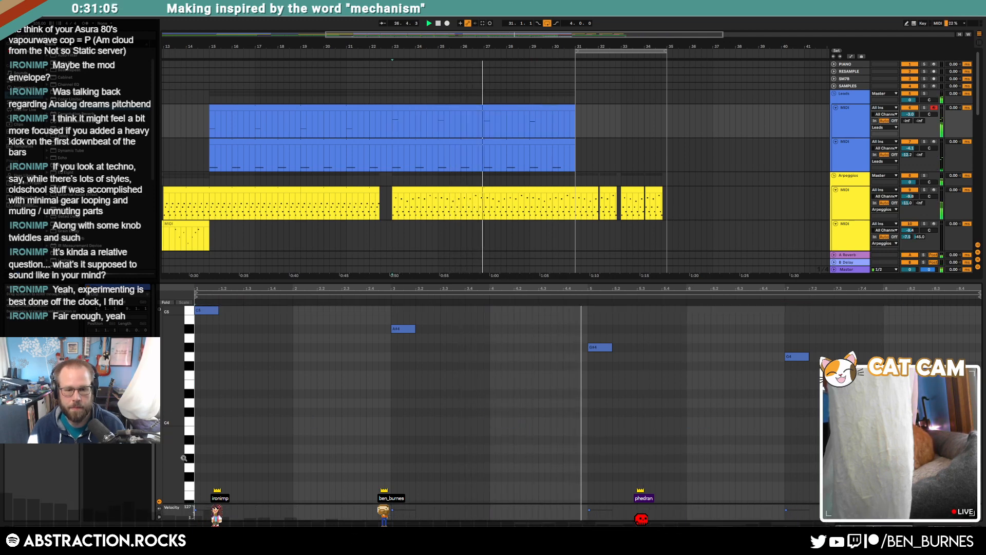
Play the section from bar 31 and inspect the notes of its drum rack clip.
key("shift+Tab")
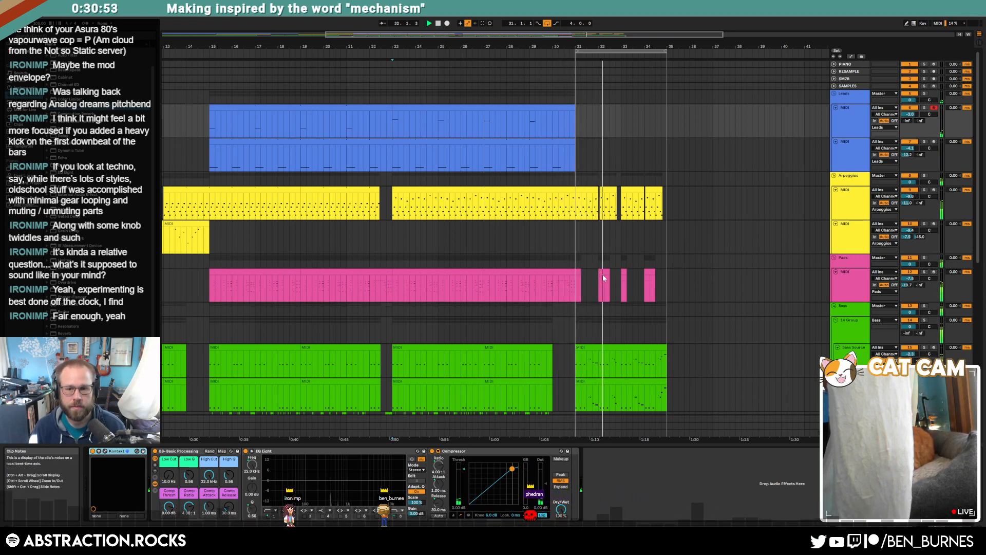
scroll(626, 290, "down", 4)
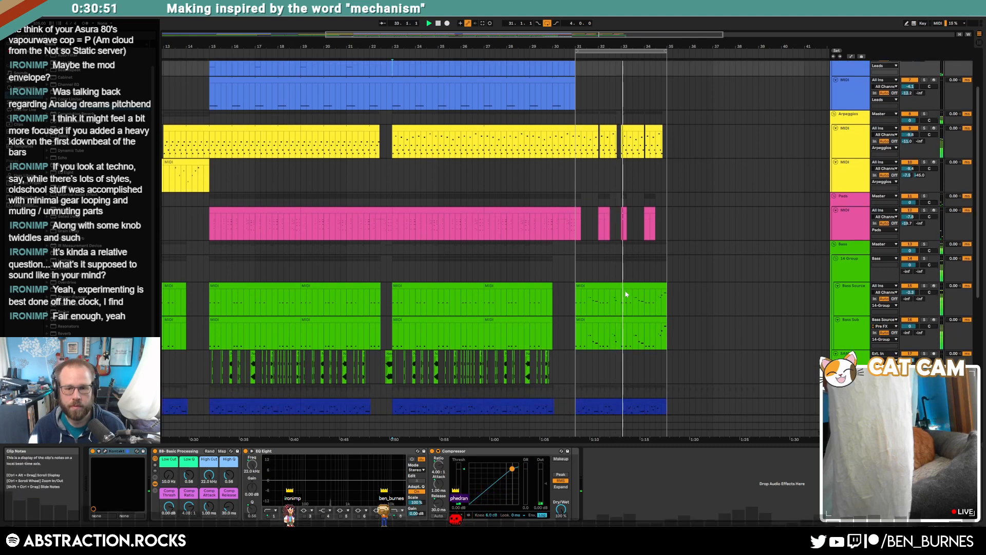
scroll(663, 306, "down", 3)
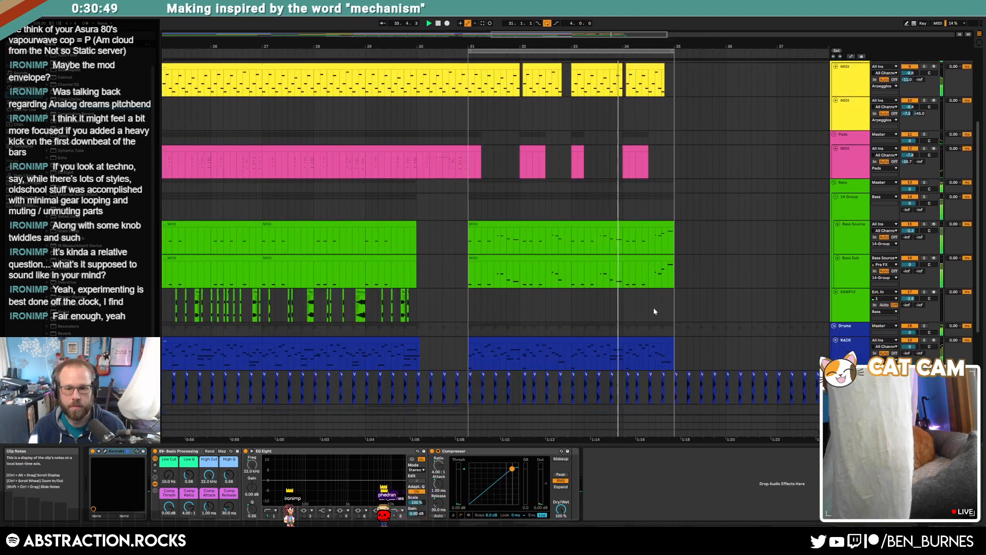
double_click(604, 331)
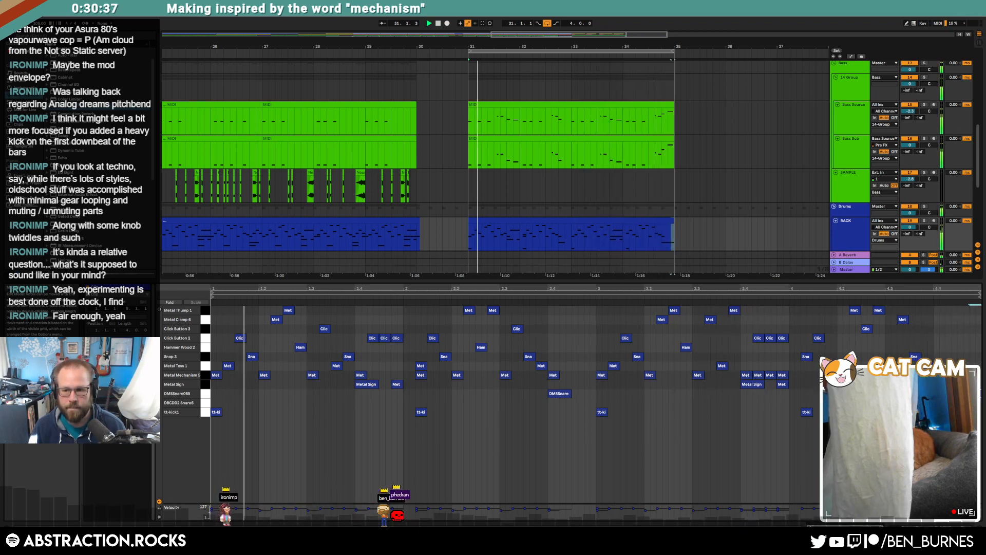
left_click(670, 237)
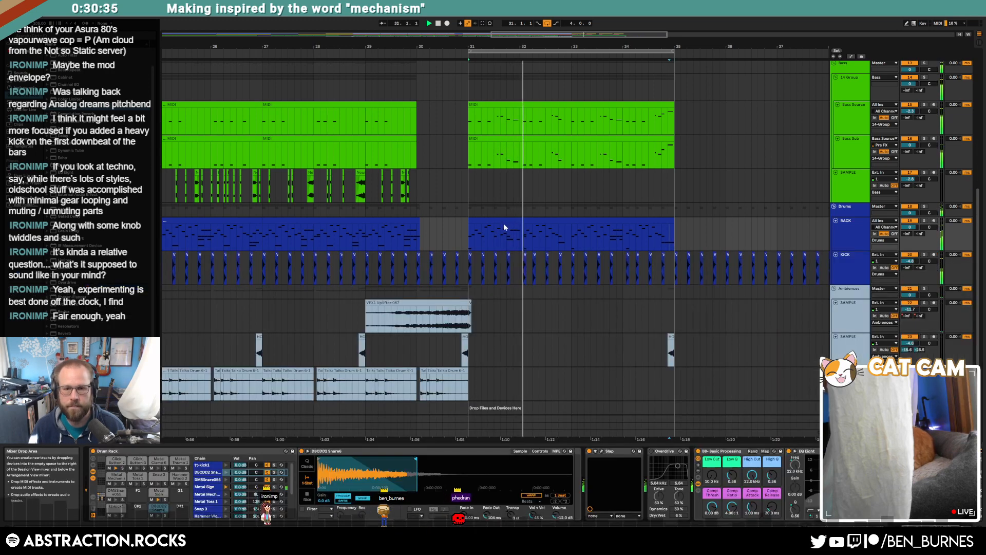
Deactivate the kick clips between bars 31 and 35, and play the transition from bar 30.
left_click(467, 267)
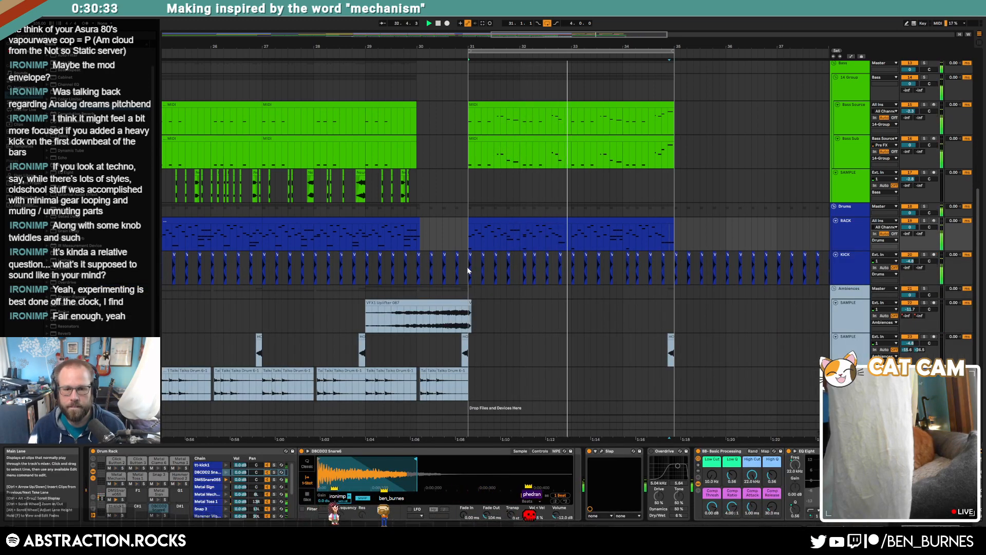
key("space")
left_click_drag(509, 269, 675, 268)
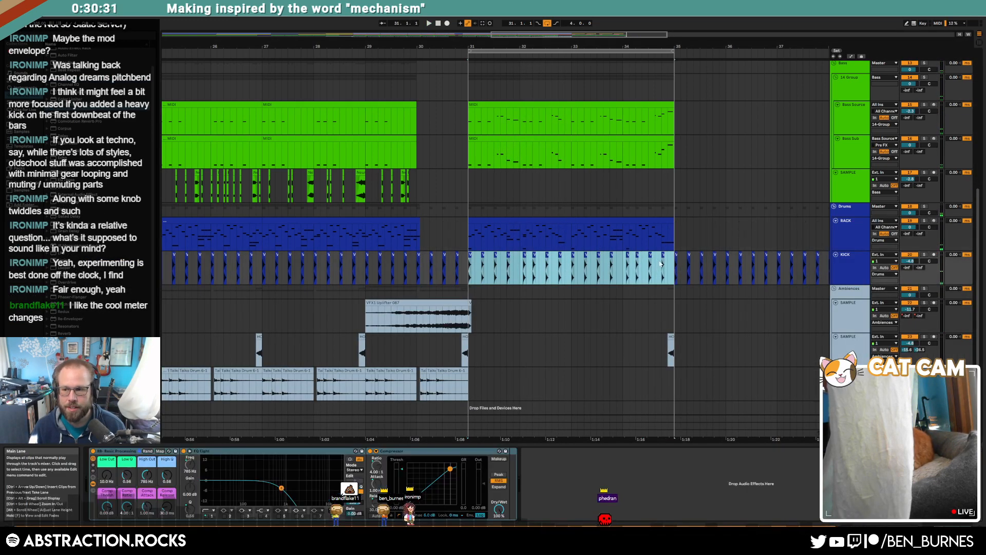
left_click(419, 240)
key("space")
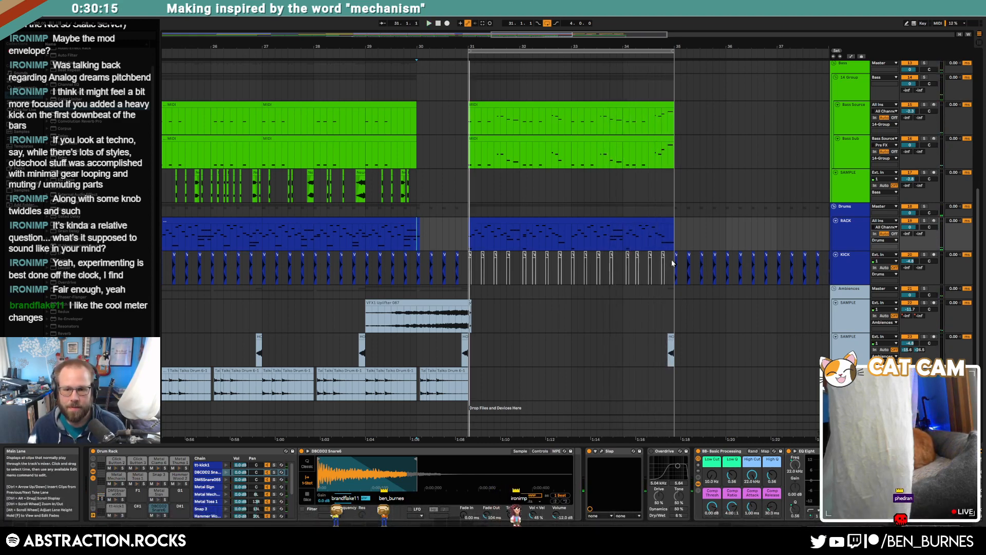
Duplicate the four-bar section at bar 31 across all tracks to bar 35, and delete the first pass's deactivated kick clips.
left_click_drag(671, 260, 488, 255)
key("ctrl+d")
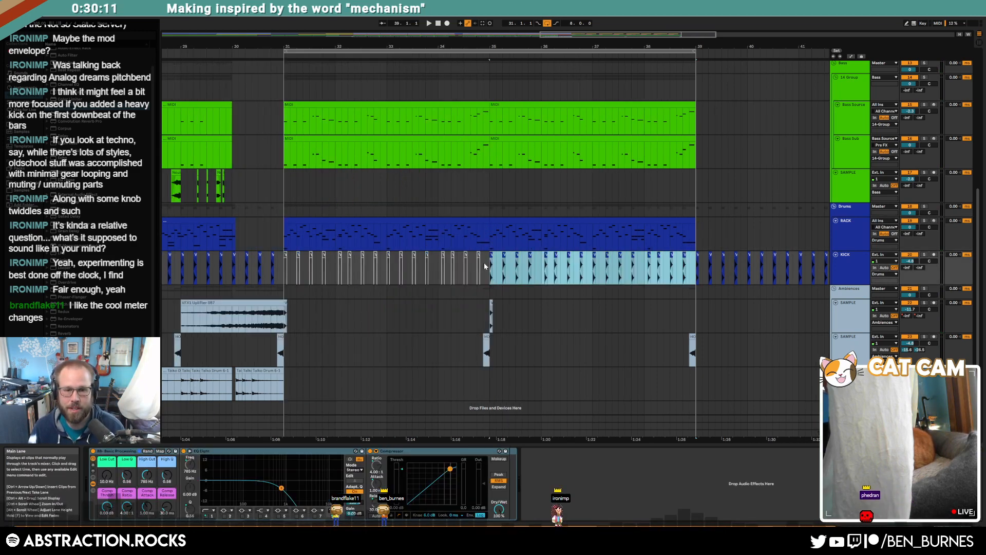
left_click_drag(484, 263, 284, 265)
key("Delete")
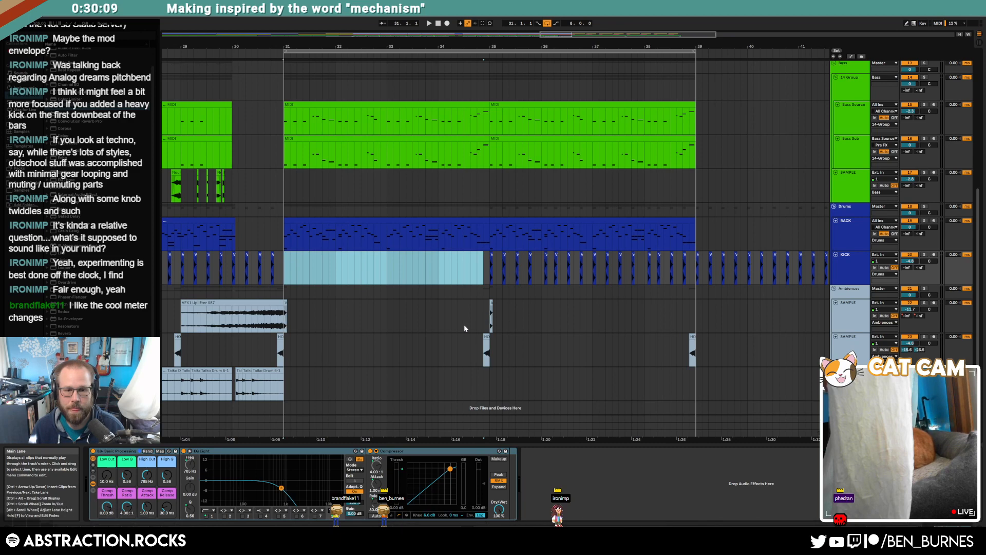
Delete the leftover uplifter sample fragment at bar 35.
left_click_drag(535, 326, 445, 318)
key("Delete")
left_click_drag(600, 327, 605, 333)
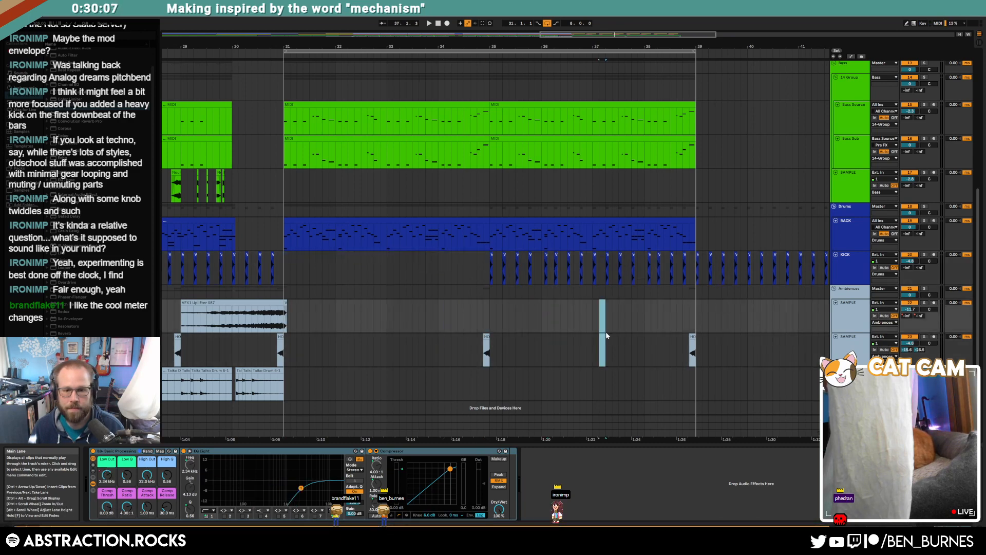
left_click(651, 354)
Move the loop start to bar 35 so it covers the duplicated four bars, and play the section with the kick.
left_click_drag(637, 34, 668, 24)
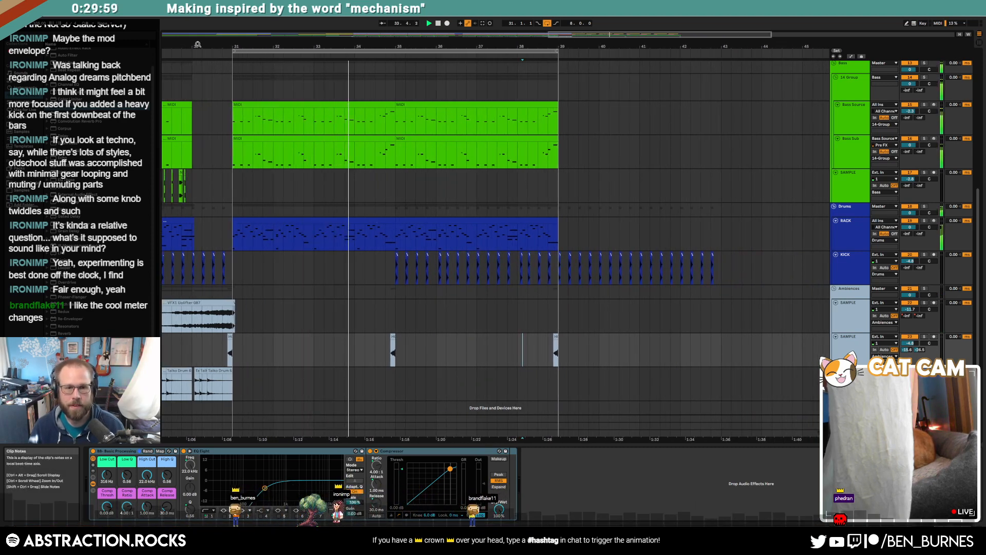
left_click_drag(235, 51, 394, 73)
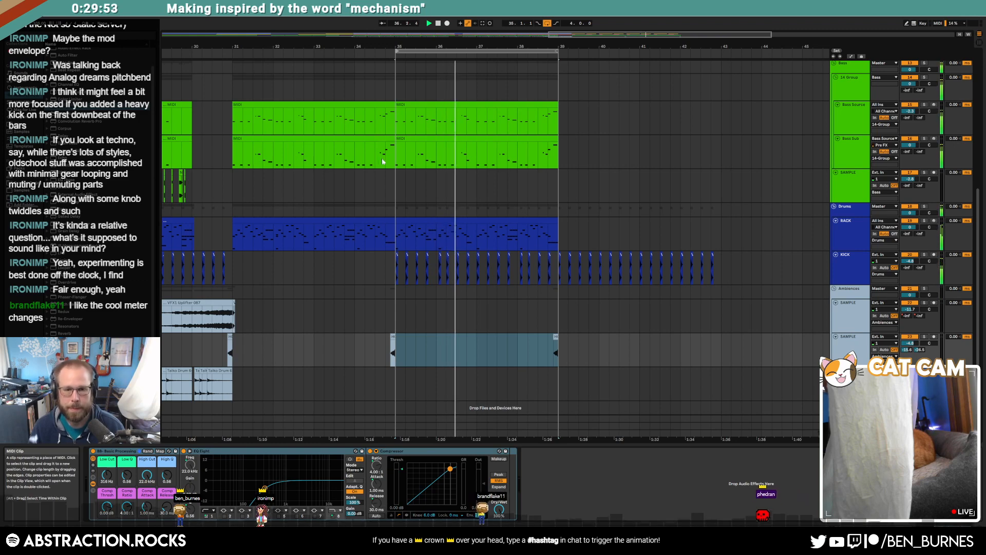
left_click(437, 268)
left_click(519, 255)
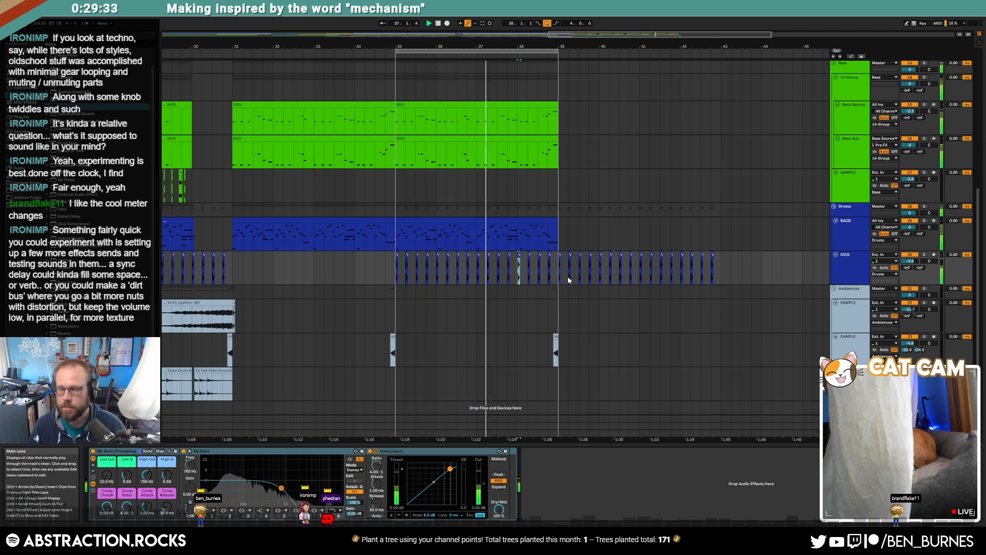
Insert a new return track and load the Delay effect on it.
left_click(851, 425)
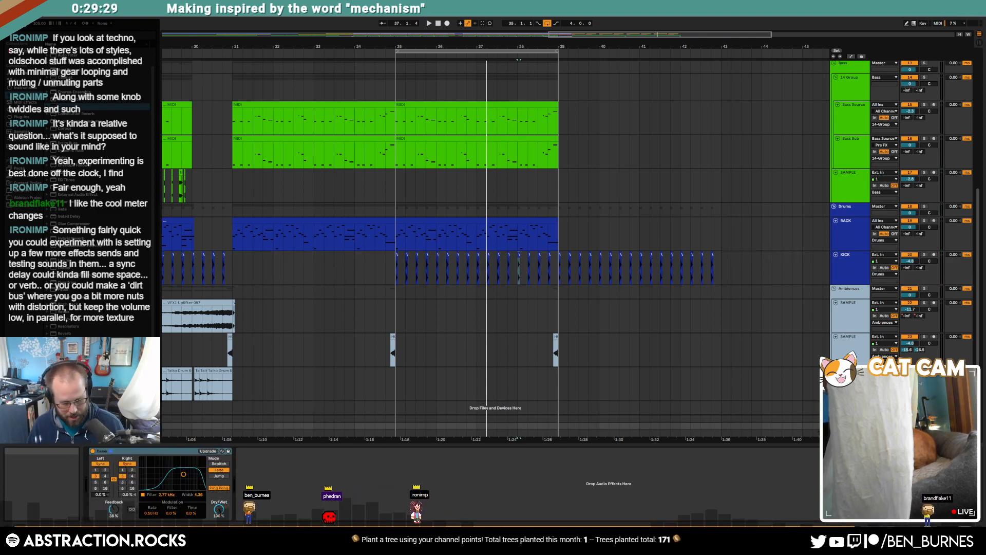
key("ctrl+alt+t")
key("Right")
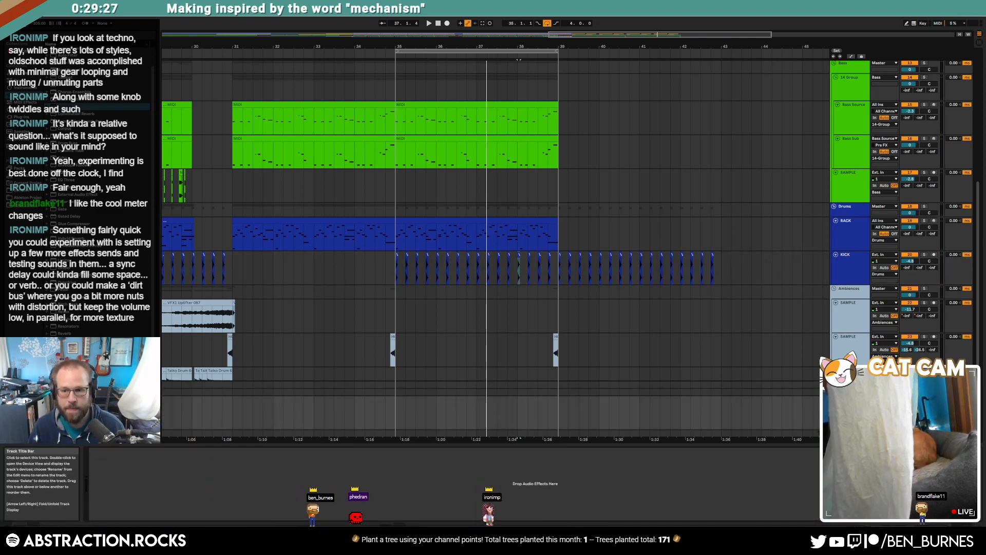
left_click_drag(60, 138, 81, 207)
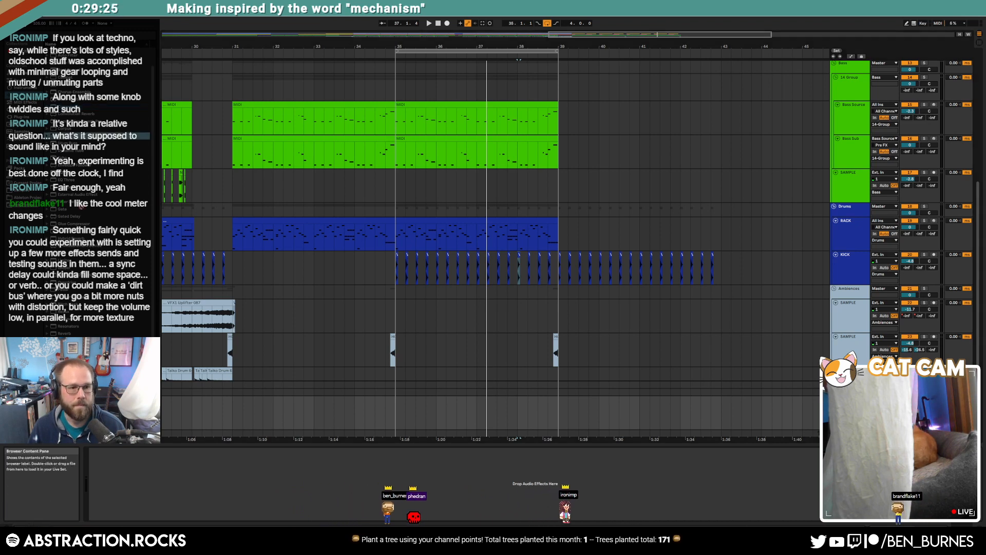
left_click_drag(139, 505, 109, 473)
Set the Delay to unlinked time-based delays of about 37.1 ms left and 60.8 ms right, with dry/wet at 100%.
left_click(101, 463)
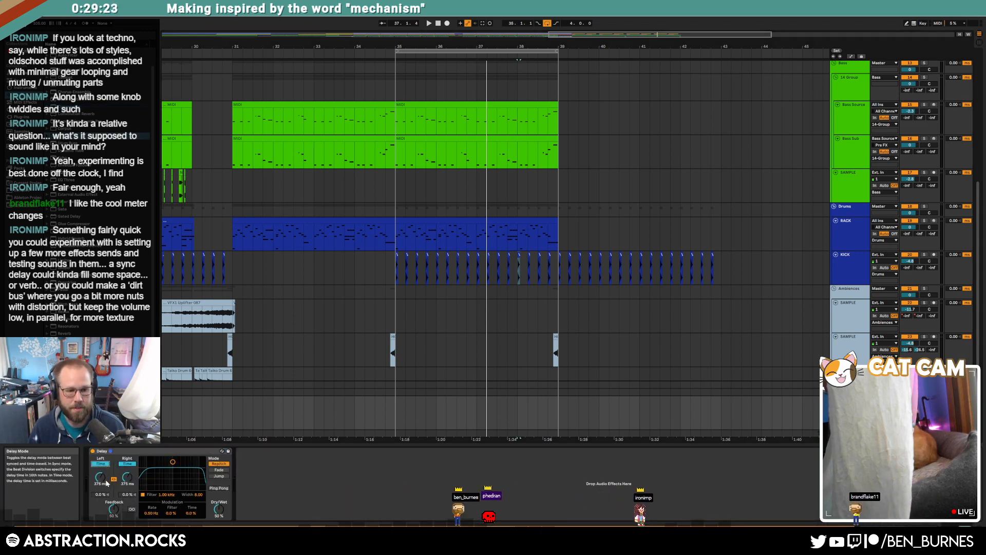
left_click_drag(101, 477, 100, 450)
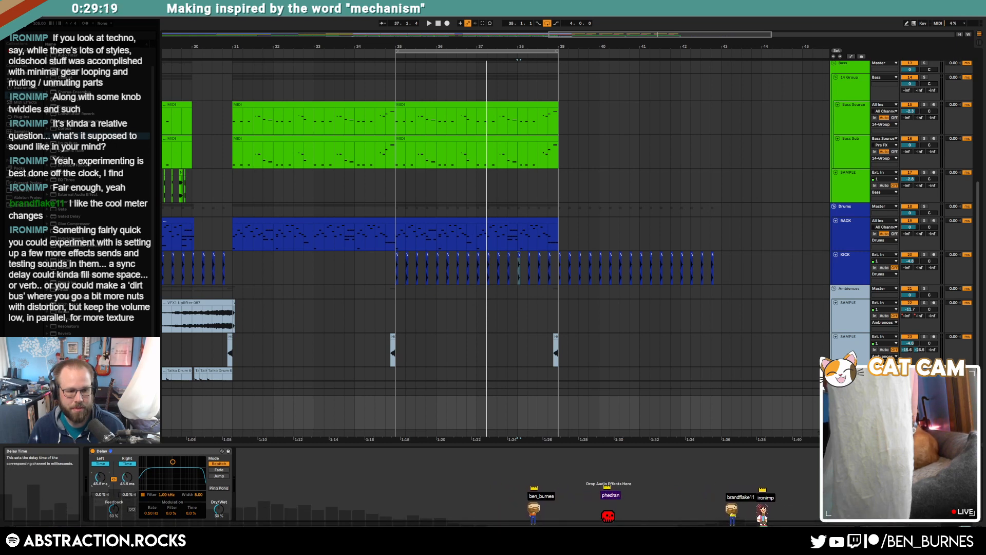
left_click(126, 464)
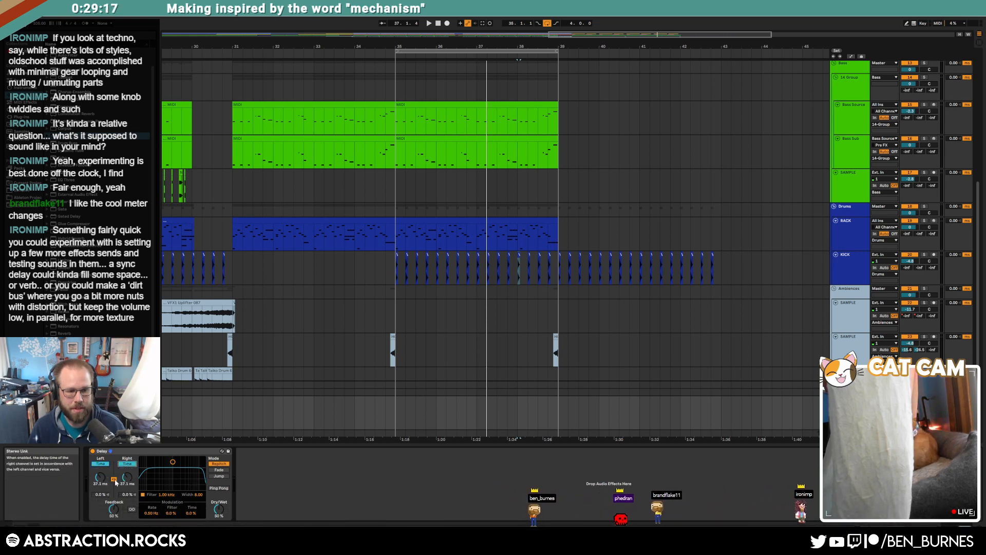
left_click(127, 464)
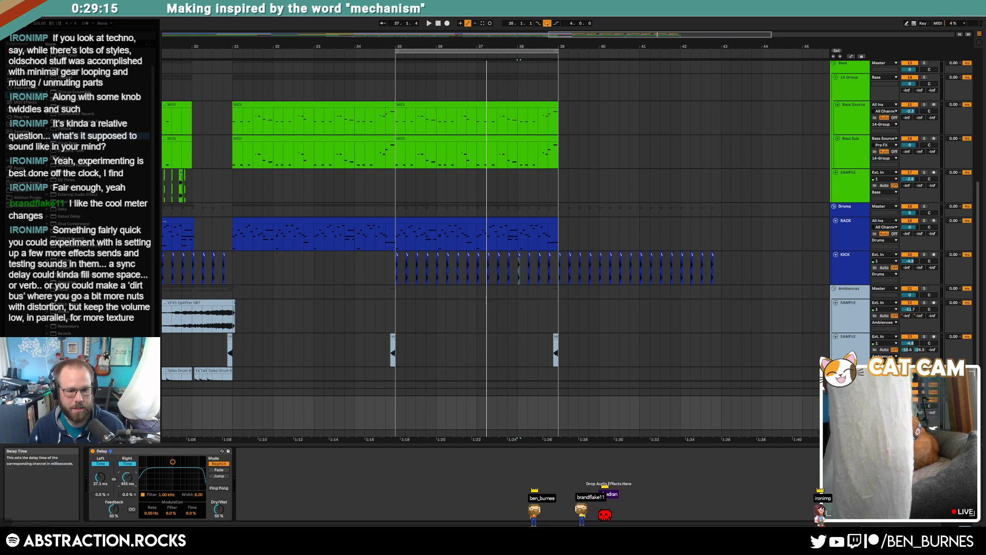
mouse_move(127, 477)
left_mouse_down()
mouse_move(127, 502)
mouse_move(127, 491)
left_mouse_up()
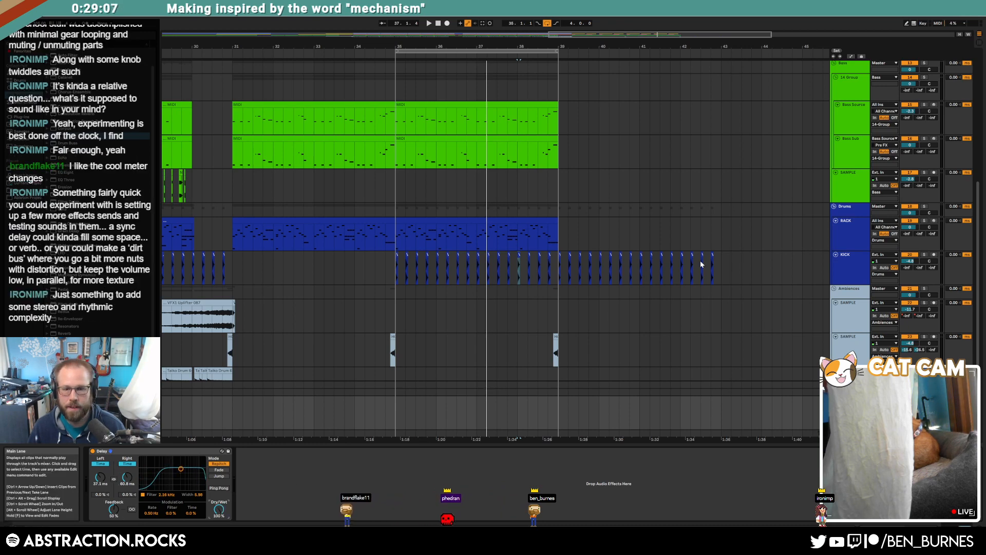
Play from bar 31 while trying the drum rack's send to the new delay return, and adjust the delay times.
scroll(570, 252, "down", 3)
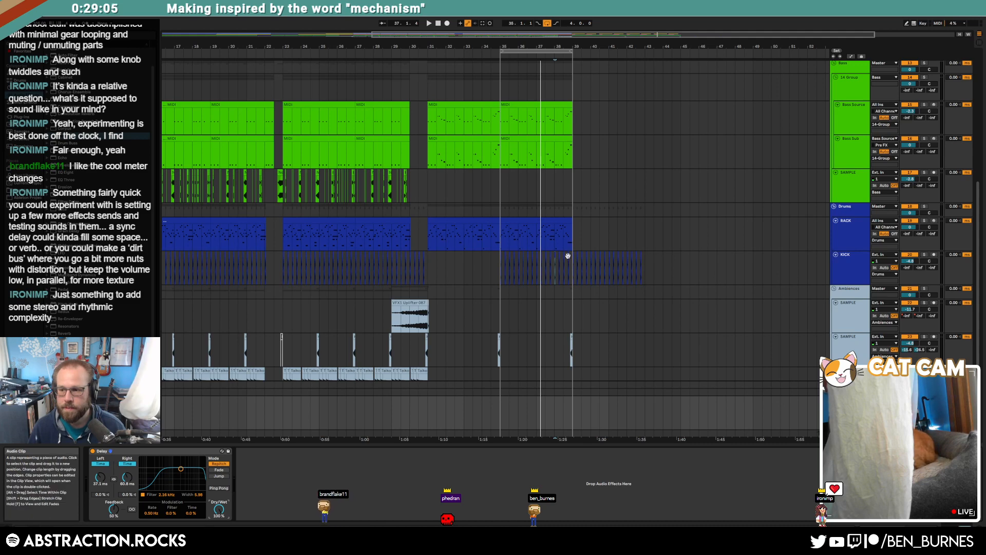
left_click(434, 237)
key("space")
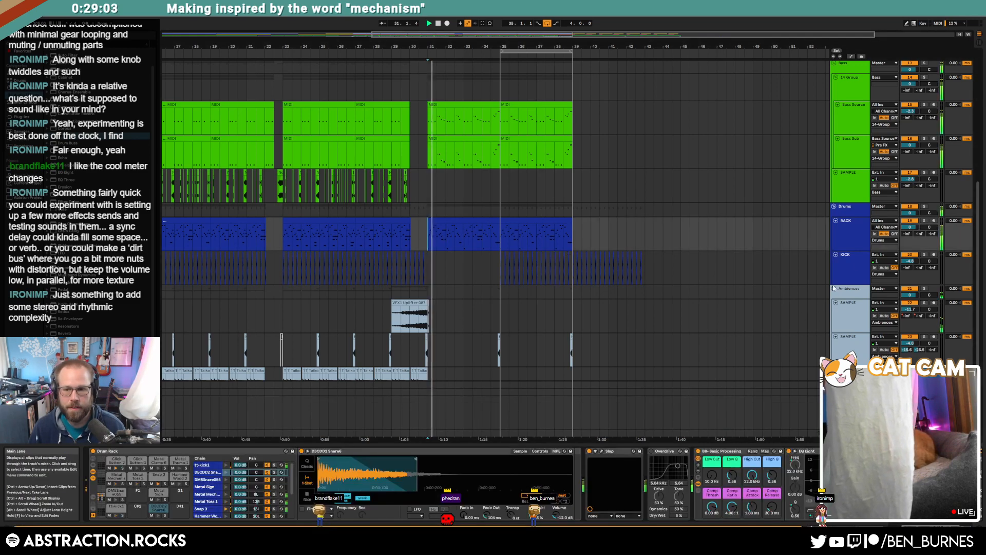
scroll(688, 240, "up", 1)
scroll(688, 239, "up", 2)
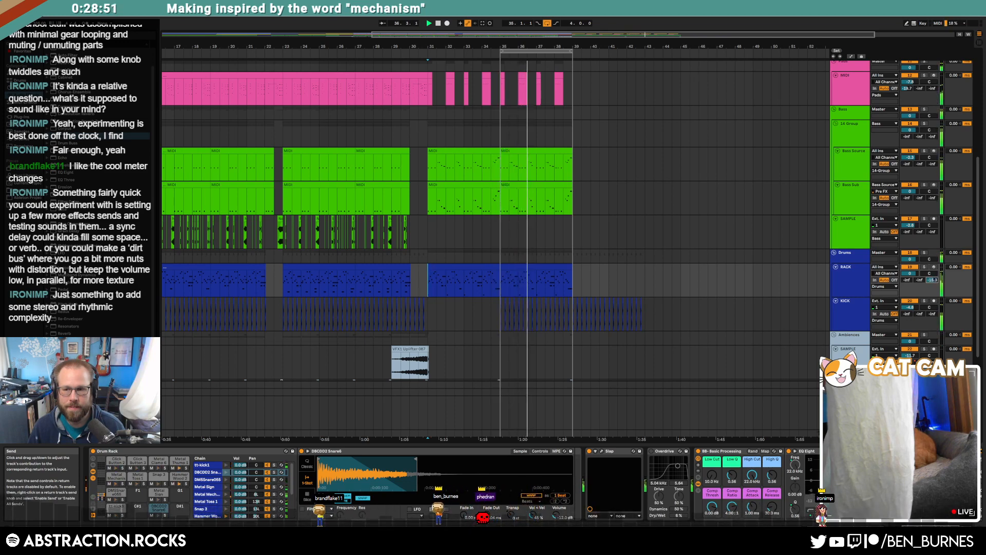
left_click(847, 401)
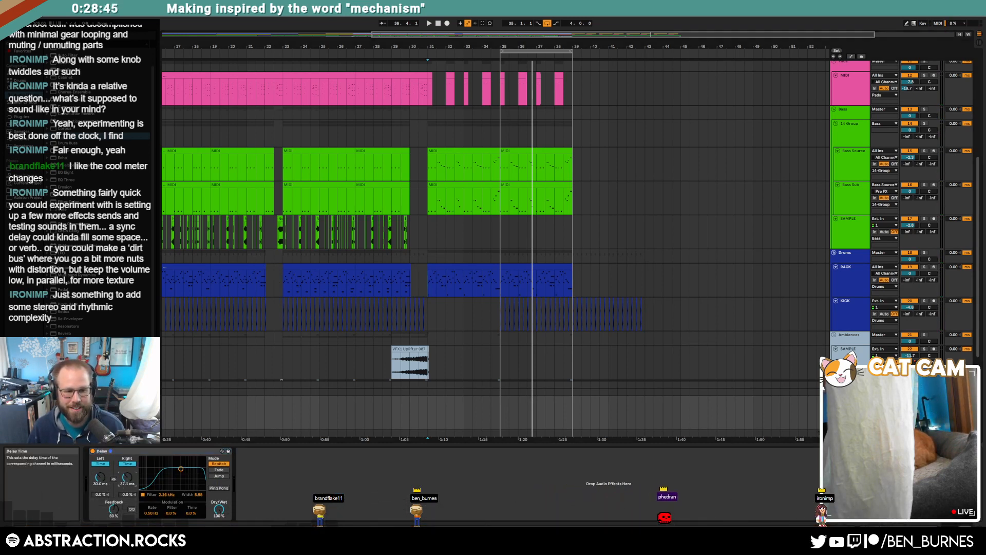
Automate the drum rack's C-Delay send as a triangular swell over bars 31 and 32, peaking at bar 32.
left_click(430, 280)
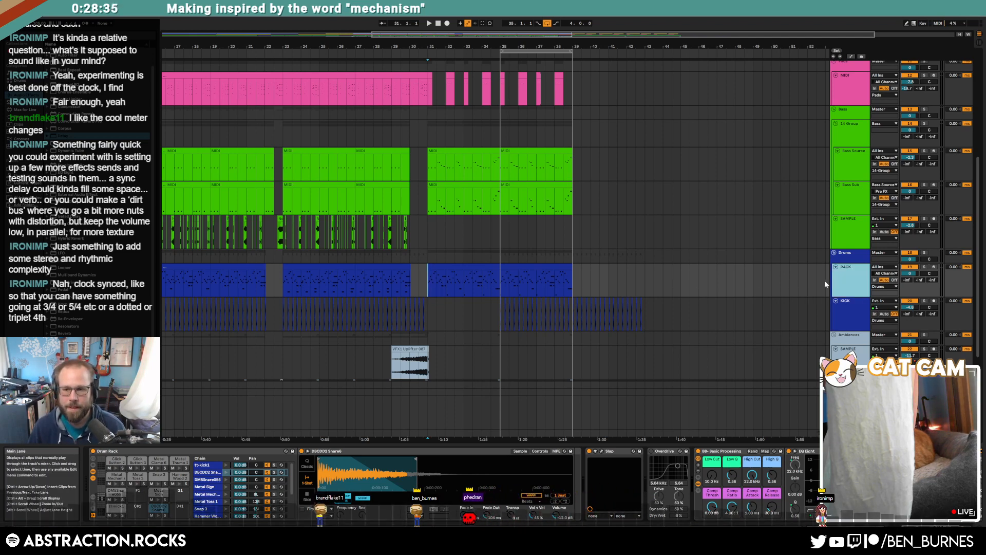
key("a")
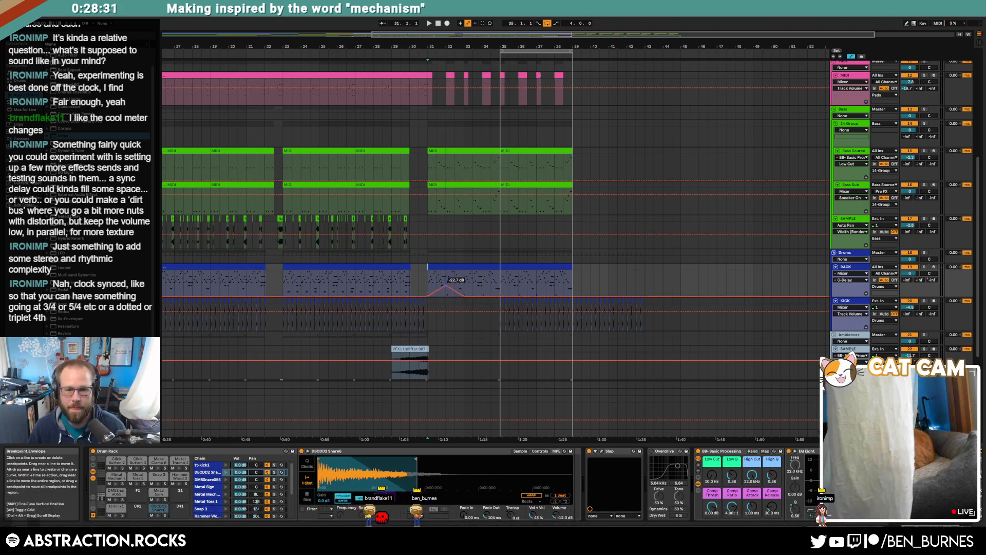
left_click_drag(447, 294, 447, 273)
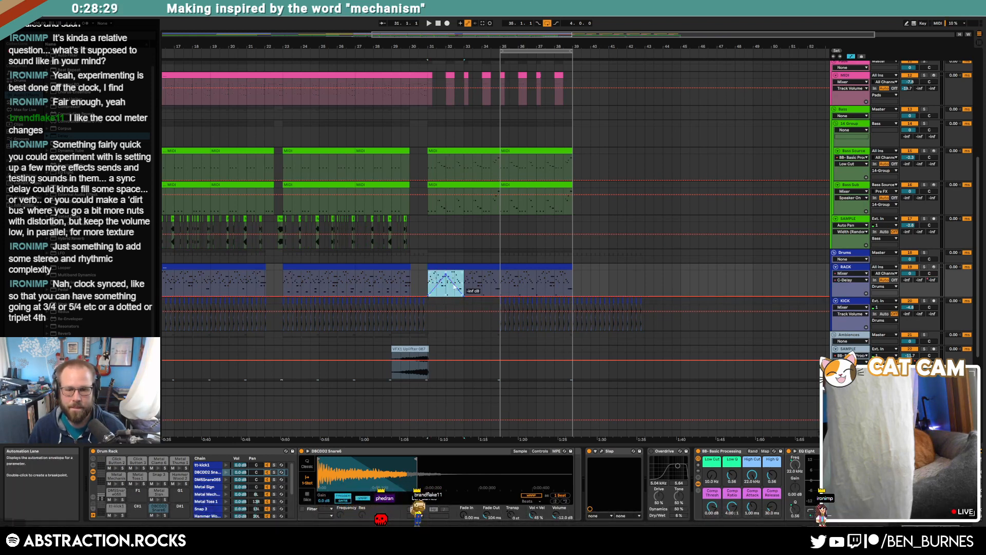
Duplicate the delay send swell through bar 38 on the drum rack track, playing it from bar 31.
key("ctrl+d")
left_click(427, 285)
key("space")
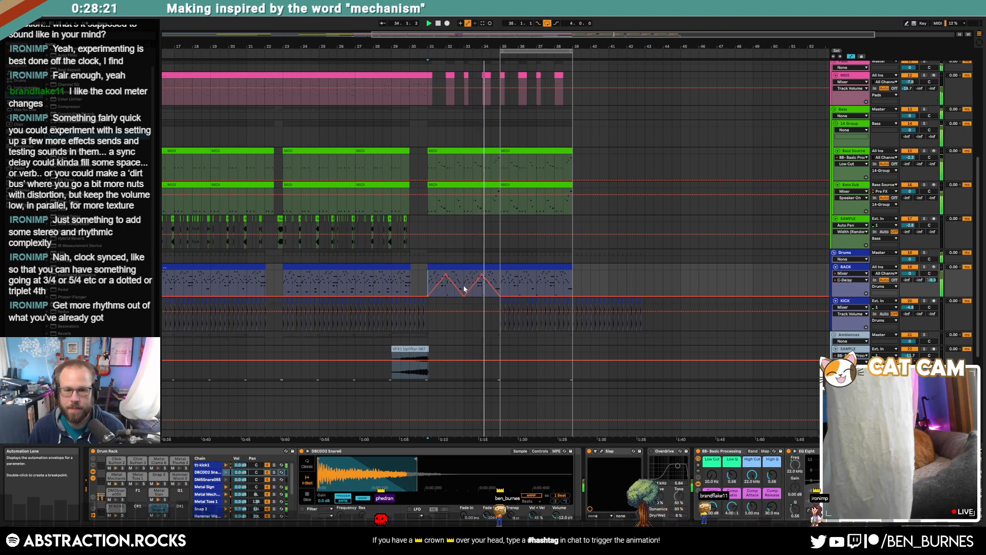
left_click_drag(500, 282, 432, 282)
key("ctrl+d")
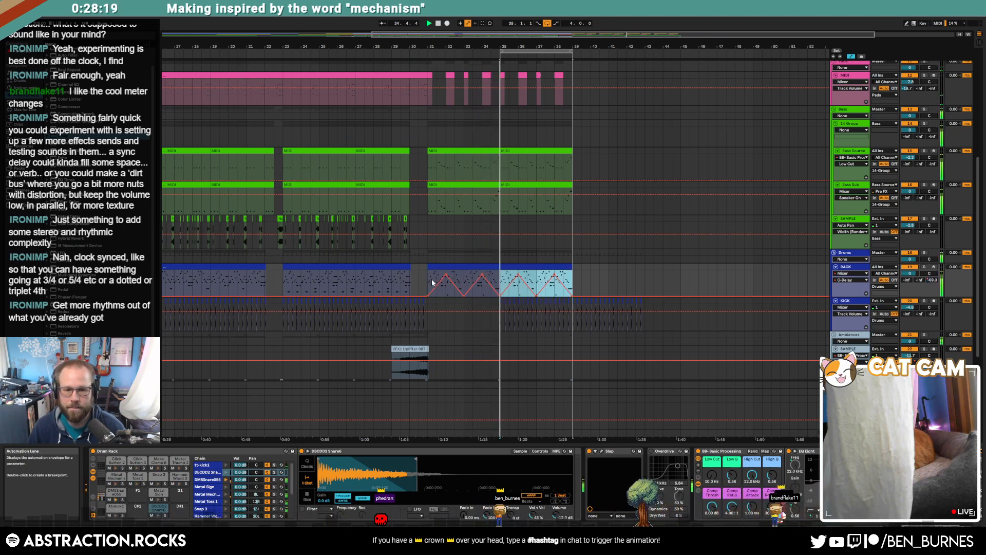
Show the first arpeggio track's C-Delay send automation and draw a falling ramp about half a bar long at bar 31.
left_click(426, 280)
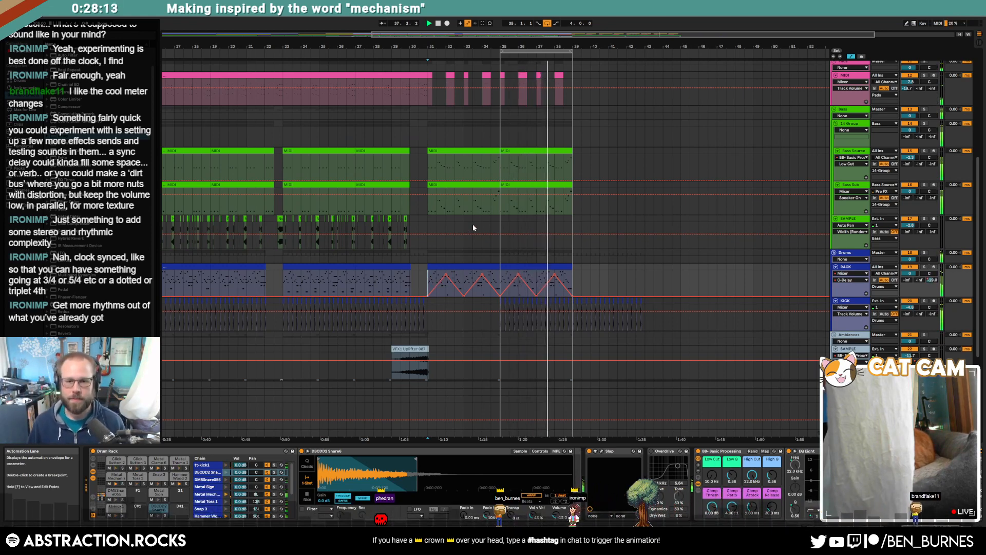
left_click_drag(493, 35, 396, 35)
scroll(400, 128, "up", 6)
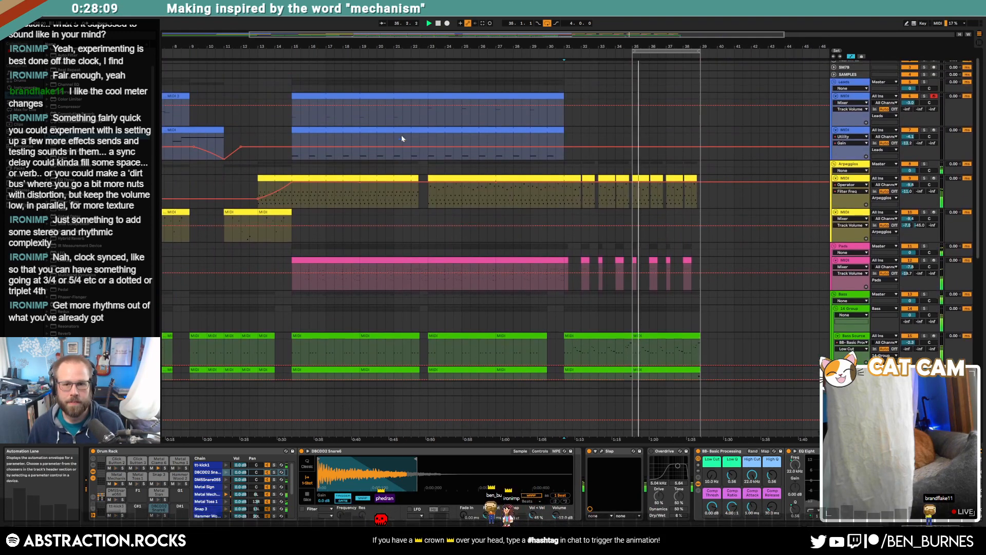
left_click(428, 192)
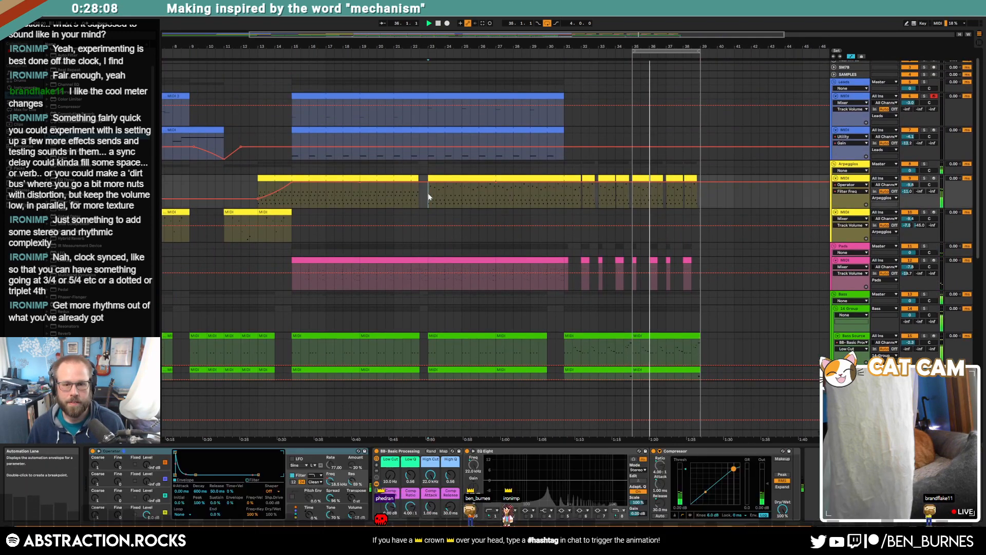
left_click(932, 191)
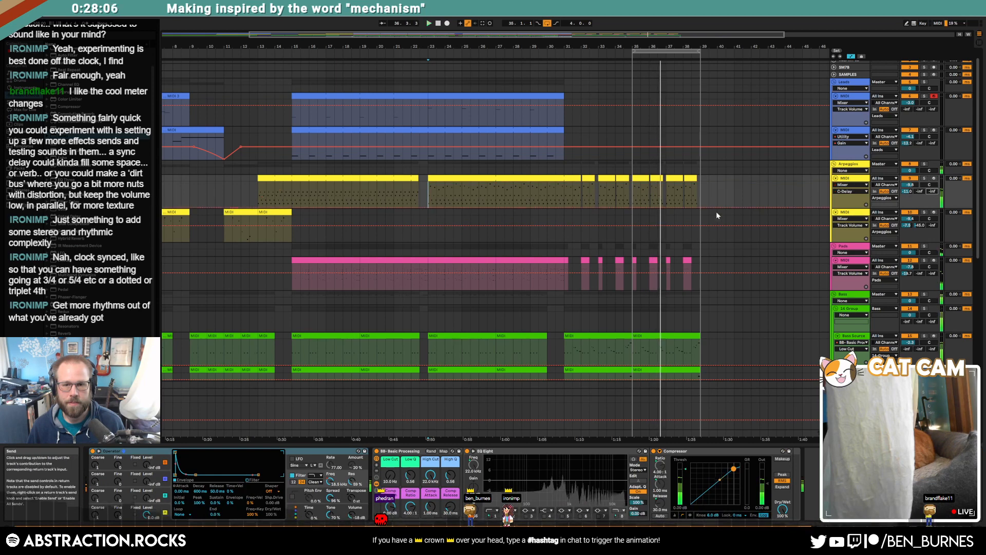
left_click(564, 200)
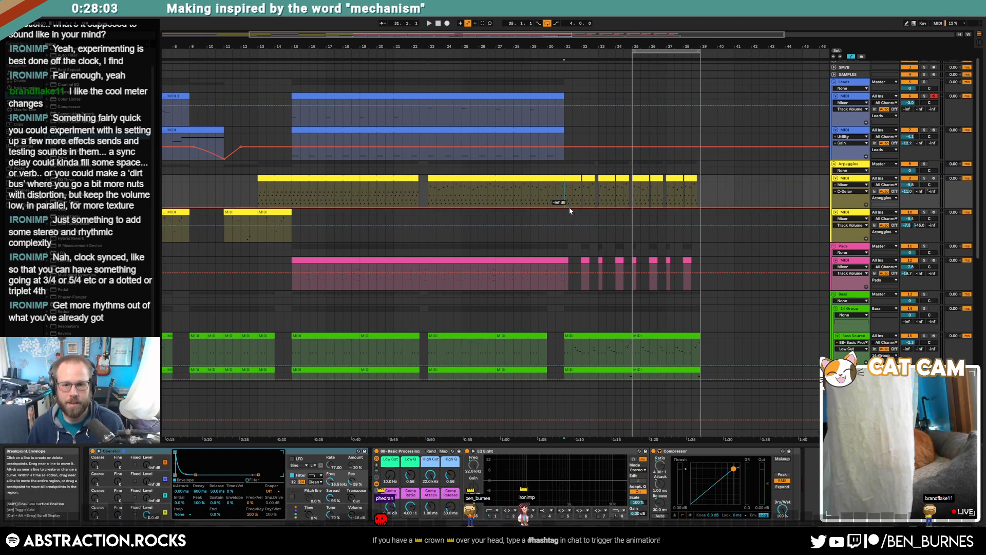
mouse_move(569, 208)
left_mouse_down()
mouse_move(564, 184)
mouse_move(572, 199)
left_mouse_up()
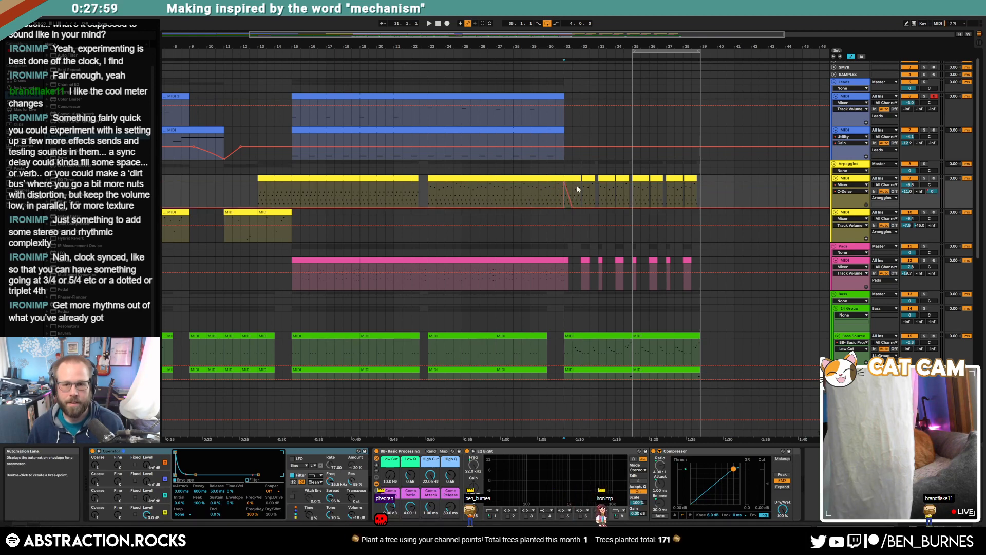
Duplicate the falling delay send ramp on the first arpeggio track through the end of bar 38, and play it from just before bar 31.
key("ctrl+d")
key("ctrl+d")
key("ctrl+d")
key("ctrl+d")
key("ctrl+d")
key("ctrl+d")
key("ctrl+d")
key("ctrl+d")
key("ctrl+d")
key("ctrl+d")
key("ctrl+d")
key("ctrl+d")
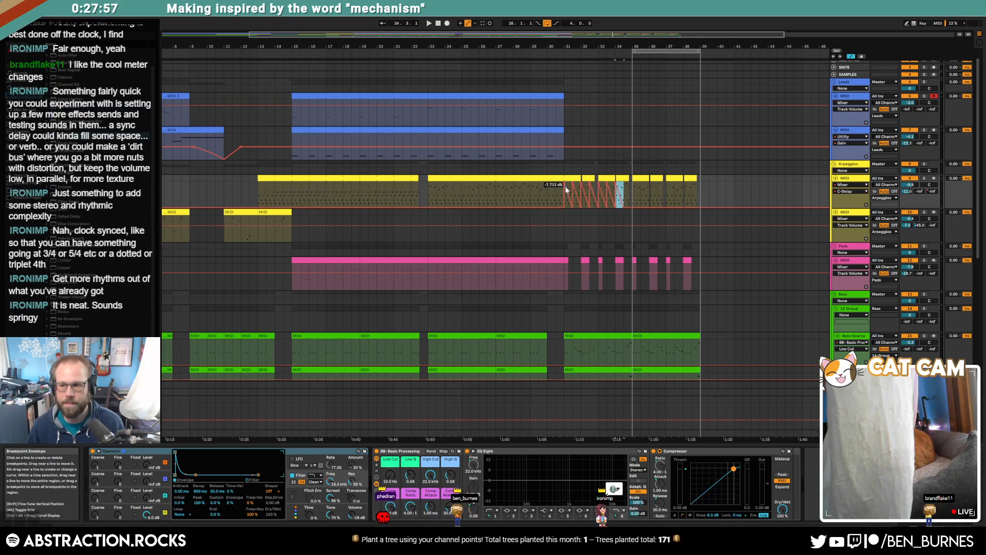
key("ctrl+d")
key("ctrl+d")
key("ctrl+d")
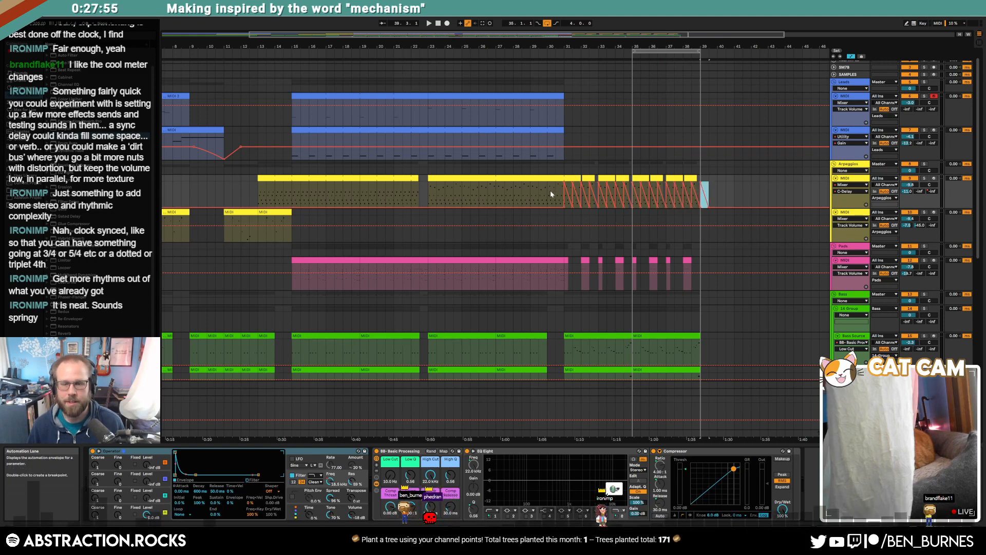
left_click(553, 188)
key("space")
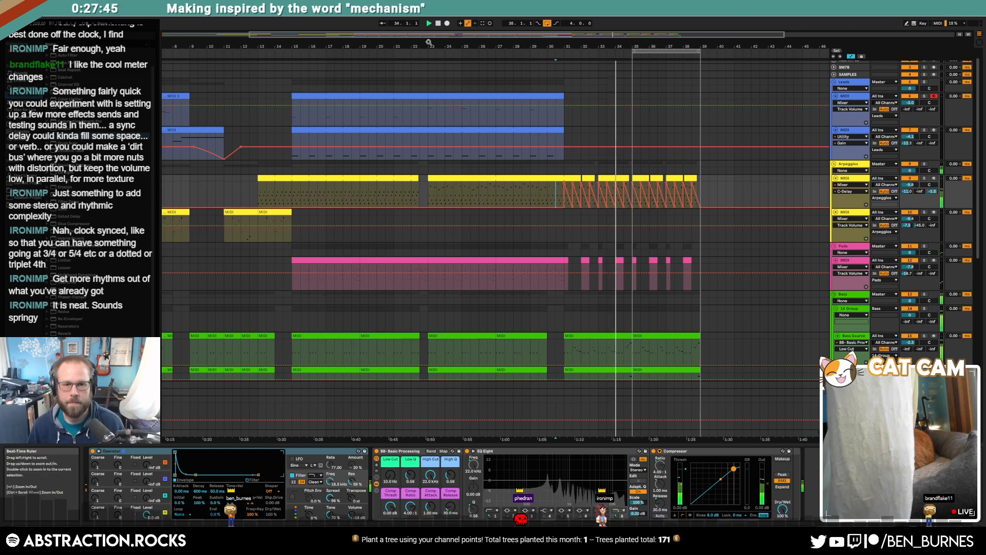
Raise the second arpeggio track's C-Delay send and play its first clip from bar 5.
left_click_drag(429, 37, 343, 39)
scroll(423, 206, "down", 6)
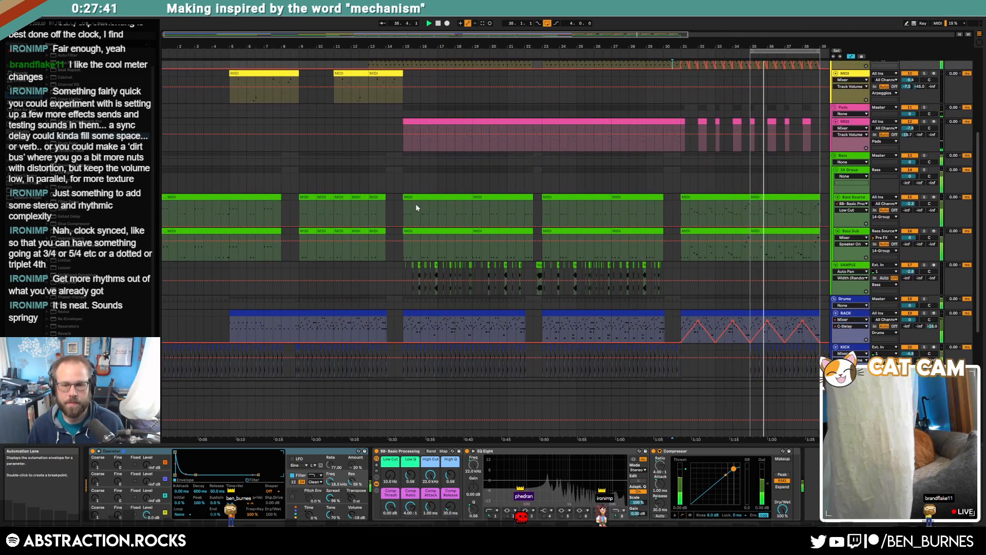
scroll(360, 203, "up", 4)
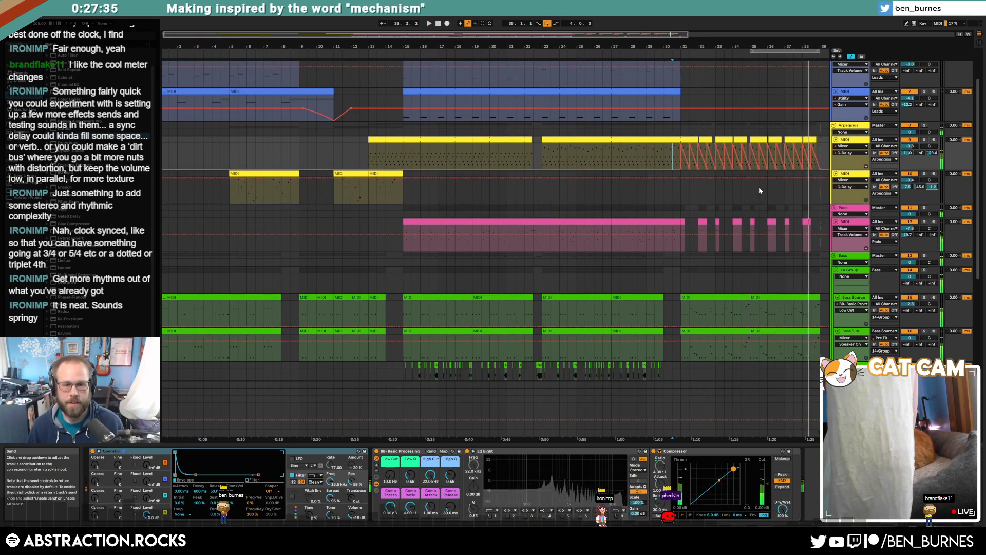
left_click(231, 192)
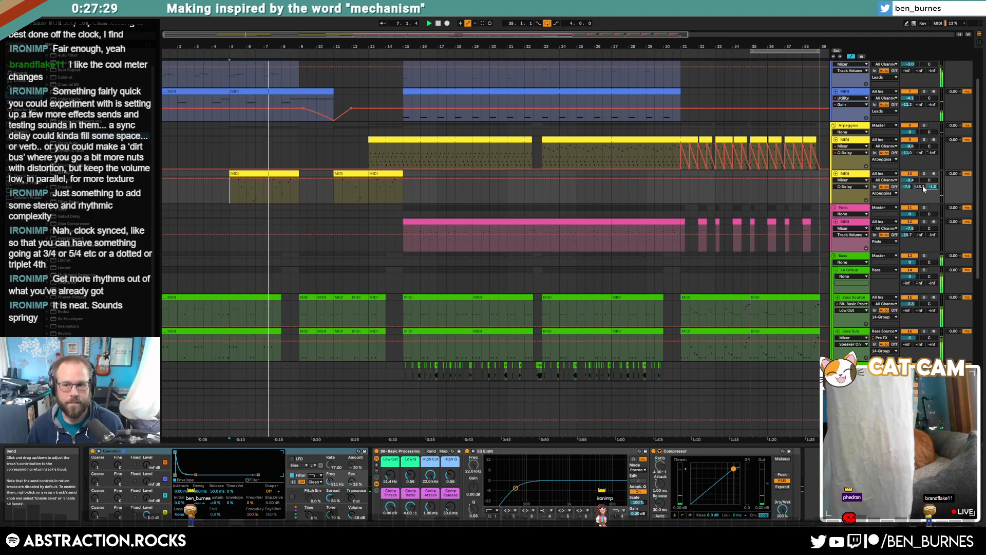
Hide the automation lanes, review the whole arrangement, and adjust the sidechain Compressor's threshold on the Leads group during playback.
double_click(331, 34)
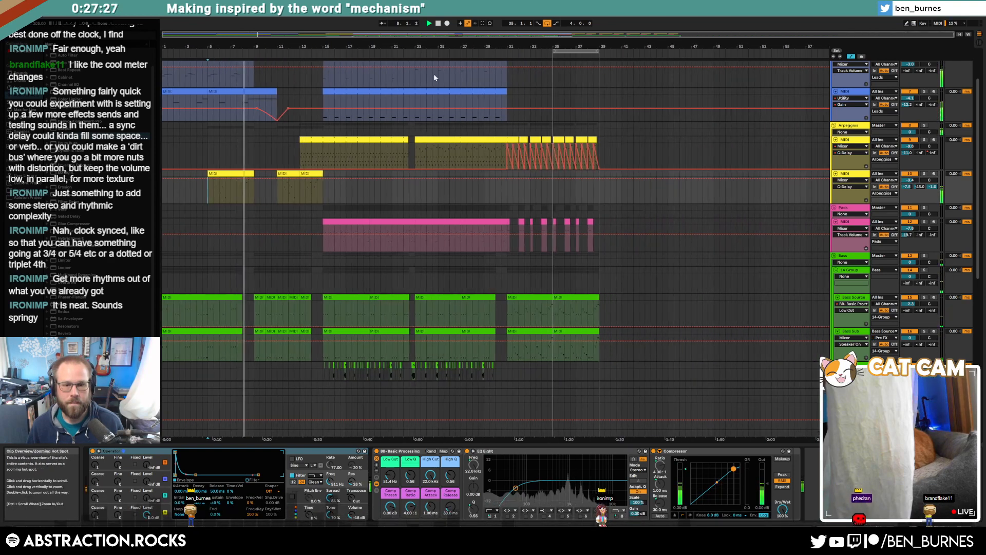
left_click(661, 224)
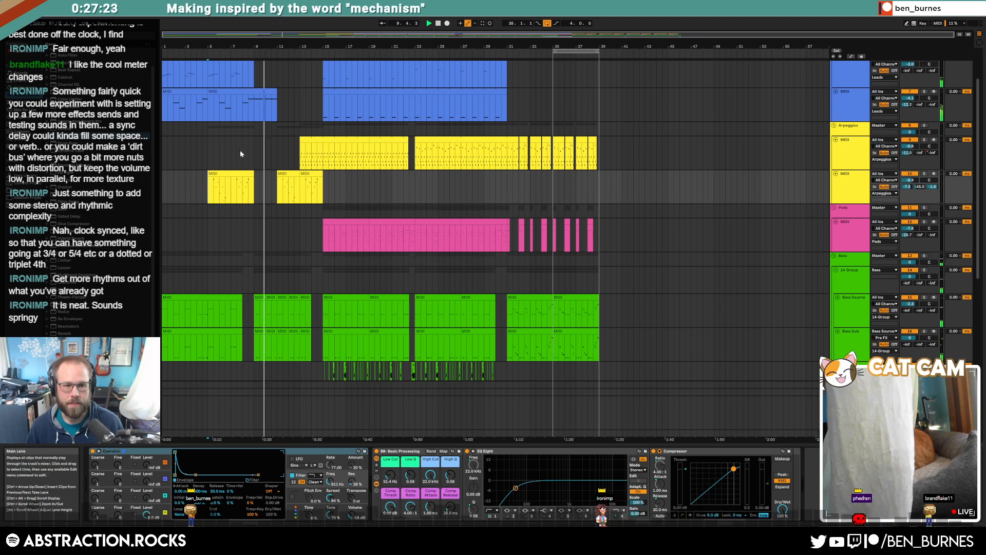
scroll(242, 157, "down", 2)
scroll(241, 156, "down", 4)
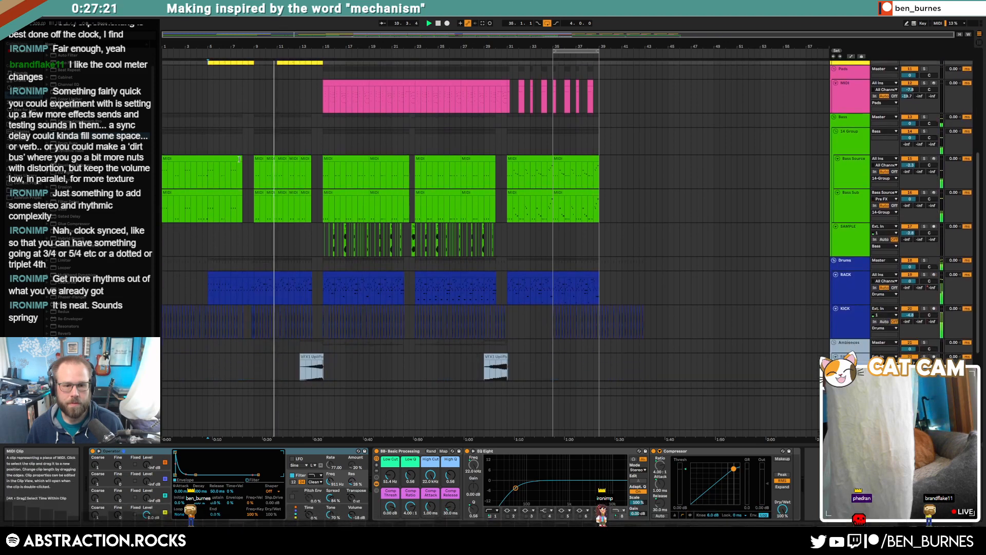
scroll(239, 159, "up", 2)
scroll(239, 159, "up", 5)
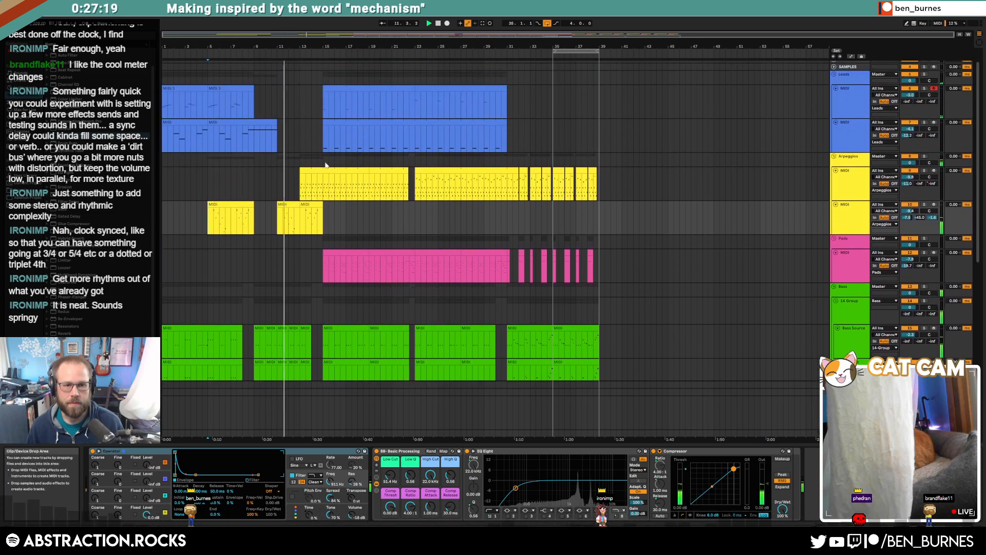
scroll(846, 131, "up", 1)
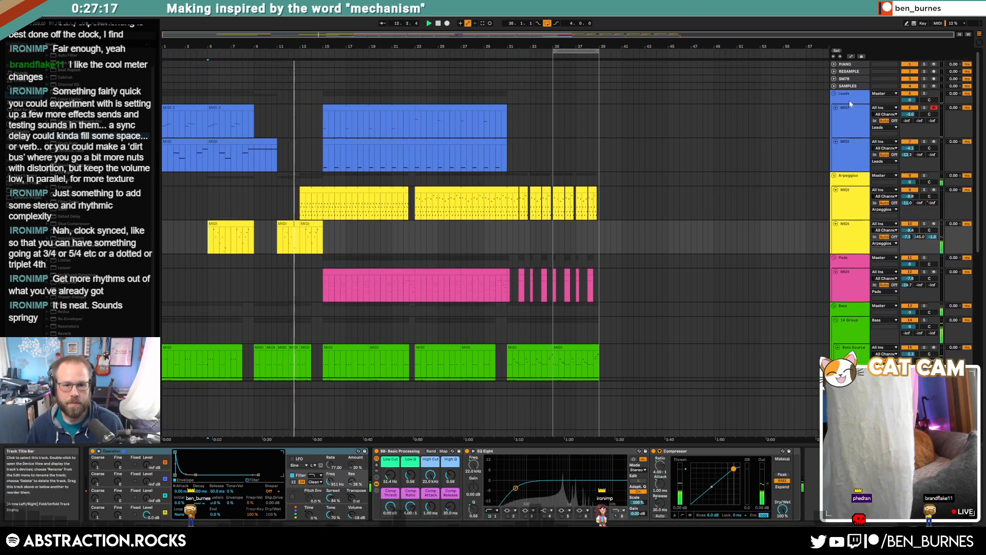
left_click(850, 99)
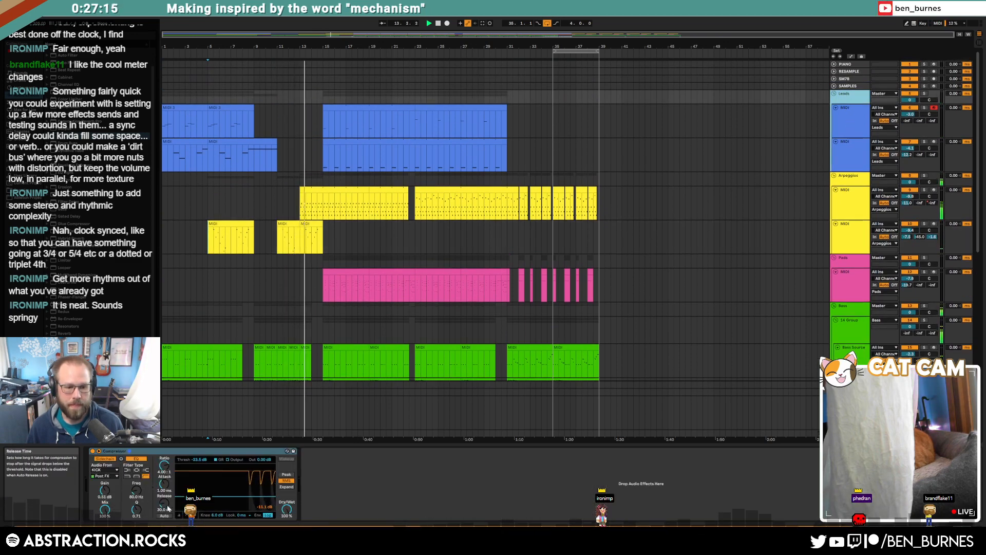
left_click_drag(179, 497, 179, 487)
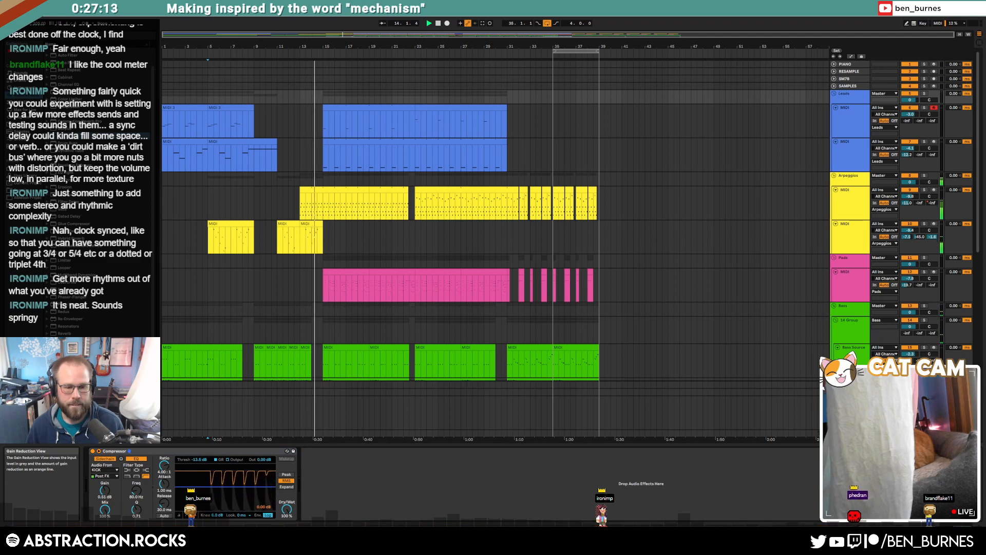
Listen to the transition into the section at bar 31, starting playback around bar 30.
key("shift+Tab")
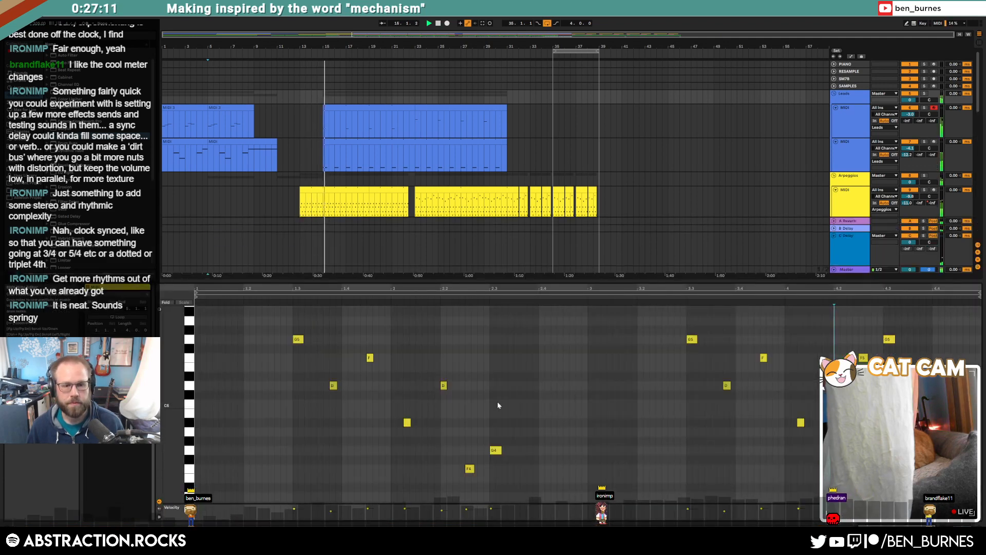
key("shift+Tab")
left_click(496, 56)
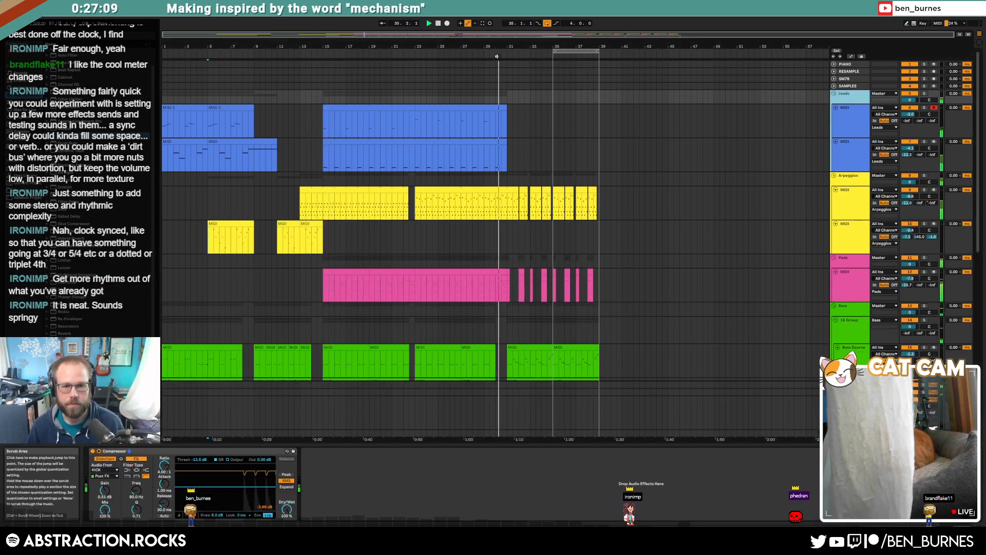
left_click(691, 256)
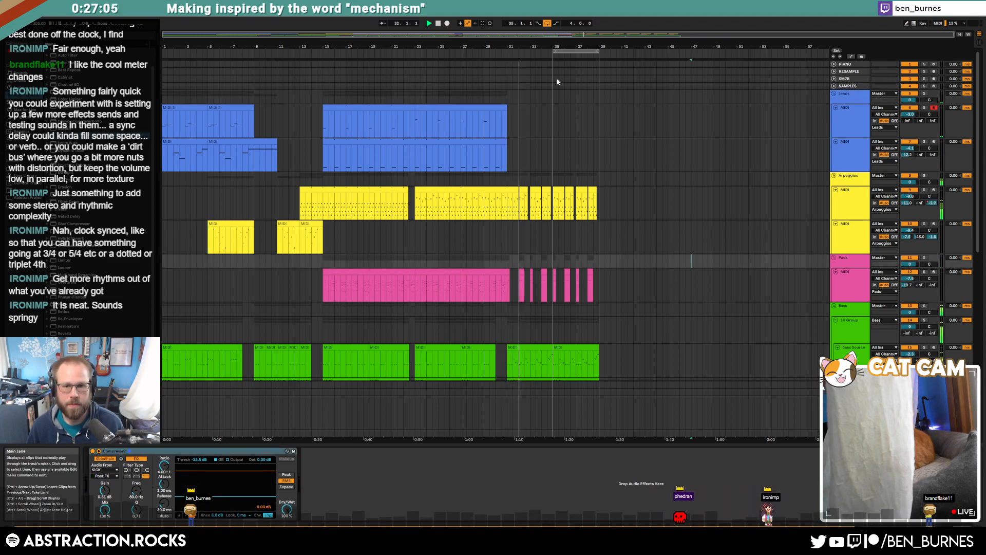
left_click(651, 163)
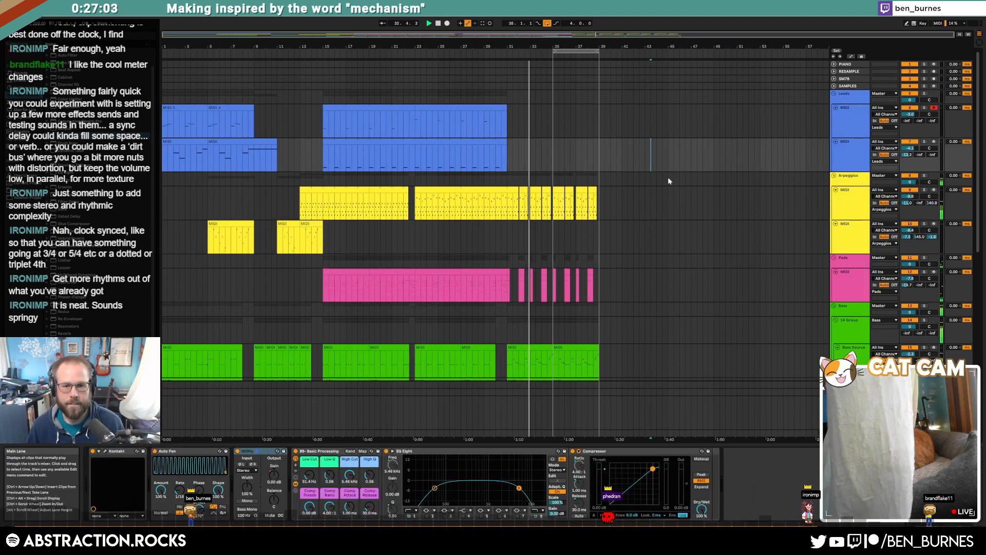
Try duplicating bars 31 to 39 from the arpeggio tracks downward, and undo the duplication.
left_click_drag(663, 35, 663, 47)
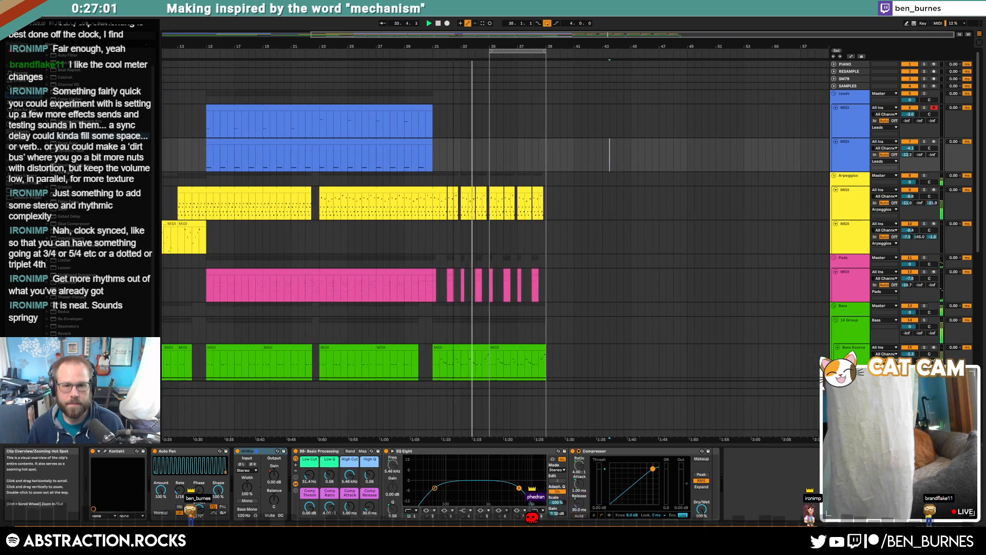
left_click_drag(322, 123, 433, 220)
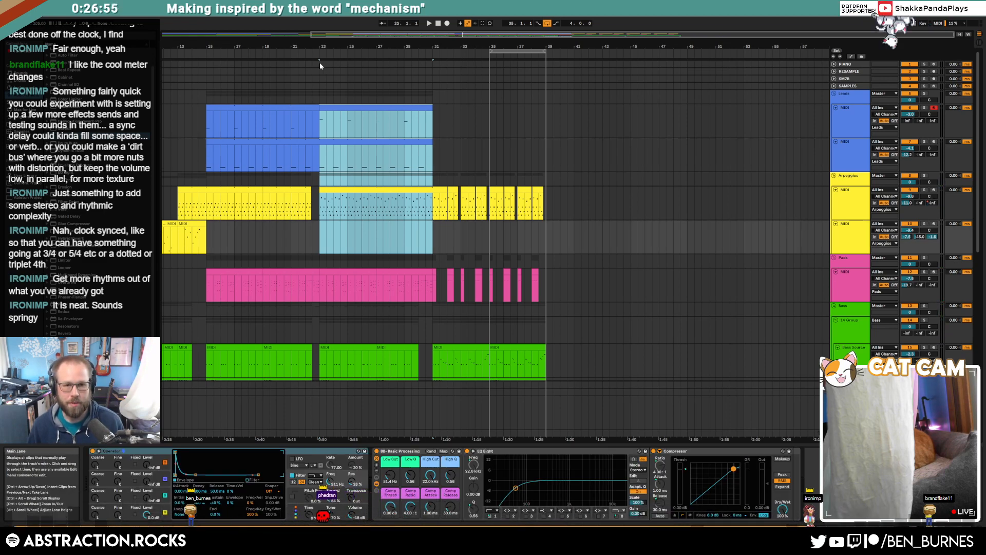
left_click_drag(320, 63, 433, 435)
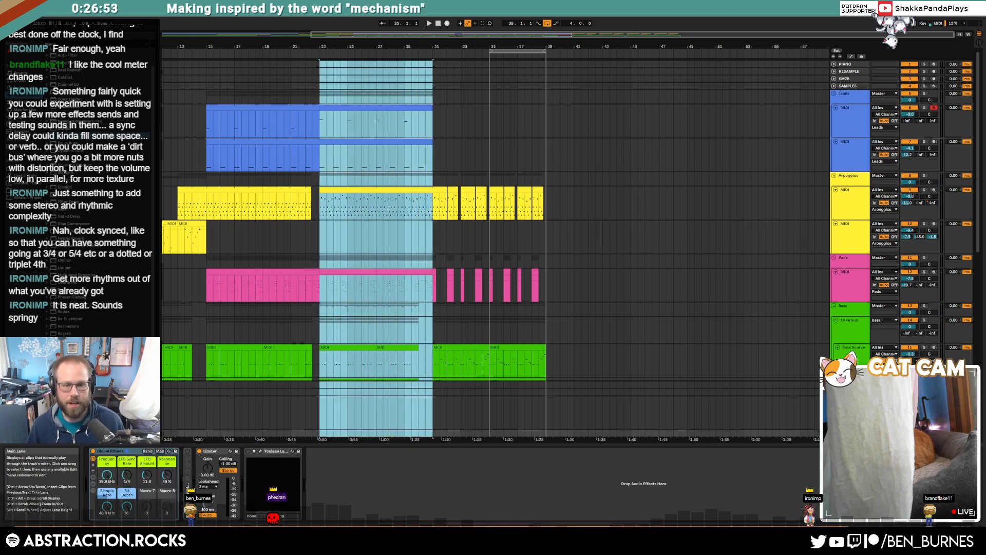
left_click_drag(434, 205, 544, 491)
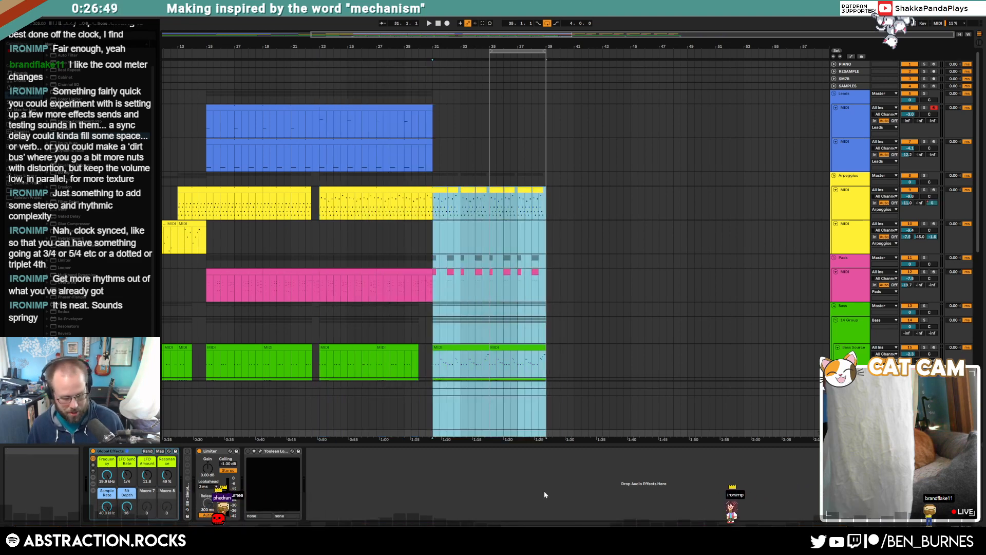
key("ctrl+d")
key("ctrl+z")
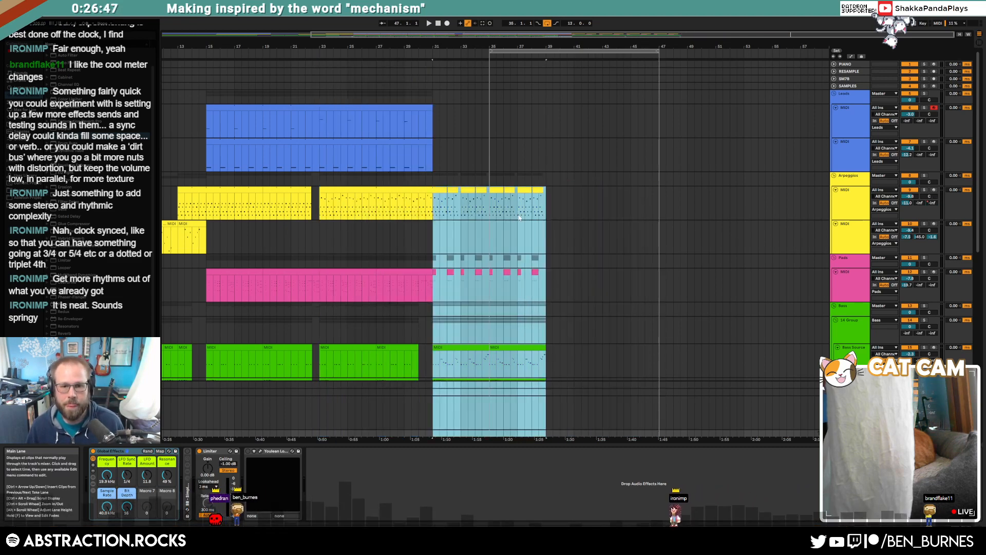
Duplicate the clips of bars 35 to 39 twice to extend the section to bar 47, and set the loop to bars 39 to 47.
left_click(495, 234)
left_click_drag(519, 259, 547, 322)
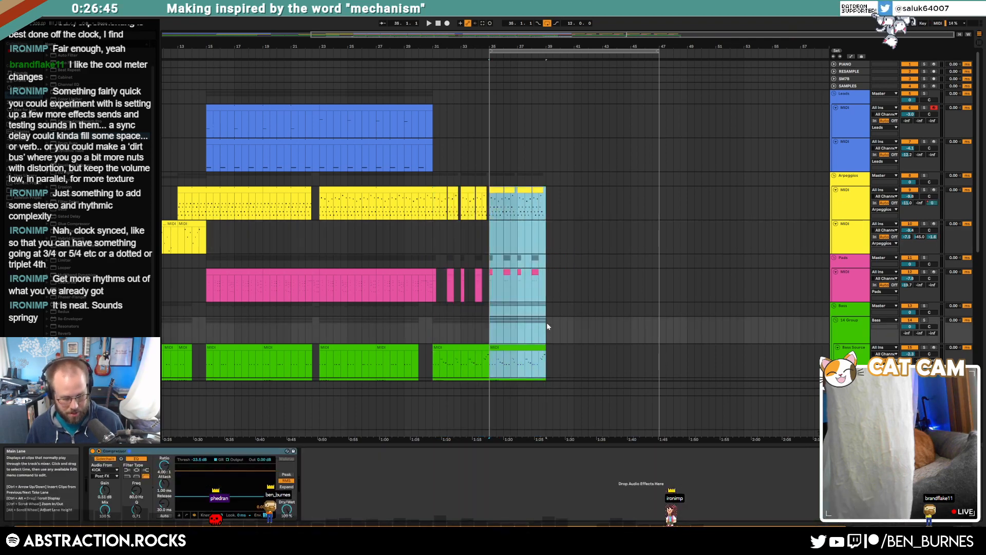
key("ctrl+d")
key("ctrl+d")
left_click_drag(491, 50, 546, 50)
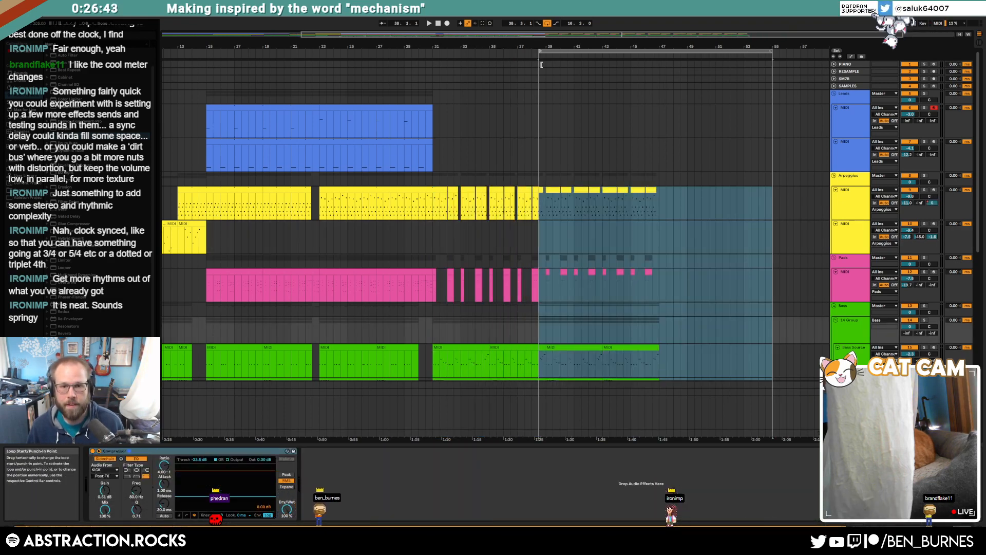
left_click_drag(771, 50, 659, 51)
Place a copy of bars 23 to 31 of all tracks at bar 47, turn the loop off and play from around bar 37.
key("ctrl+d")
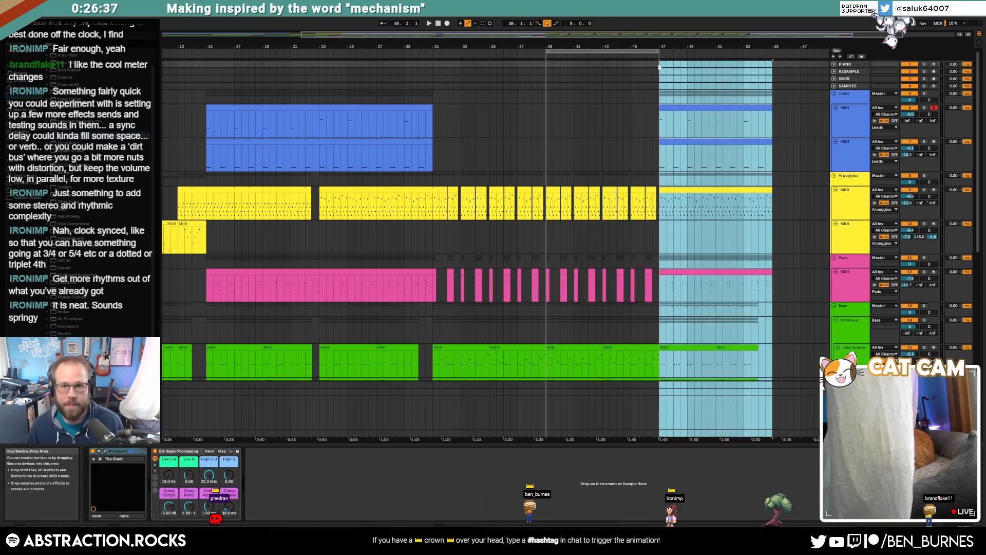
left_click_drag(627, 32, 627, 22)
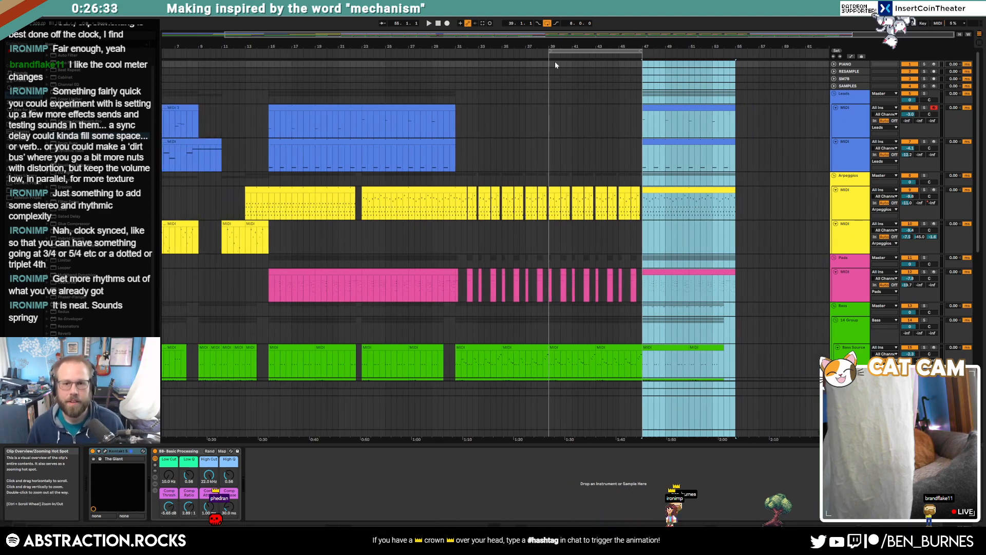
left_click(525, 57)
left_click(547, 23)
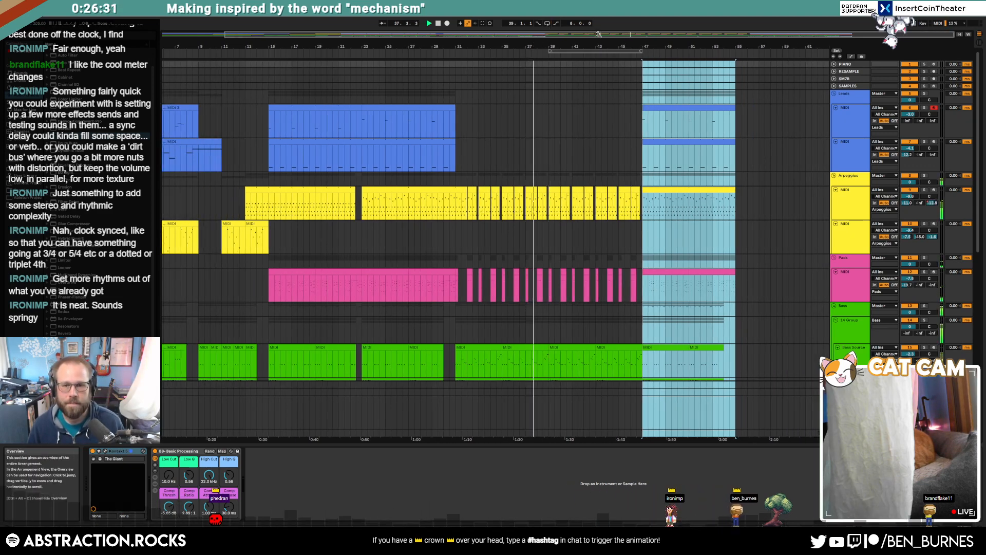
Try moving the Pads clips that start at bar 47 back to bar 39, and undo the move.
left_click_drag(598, 34, 634, 34)
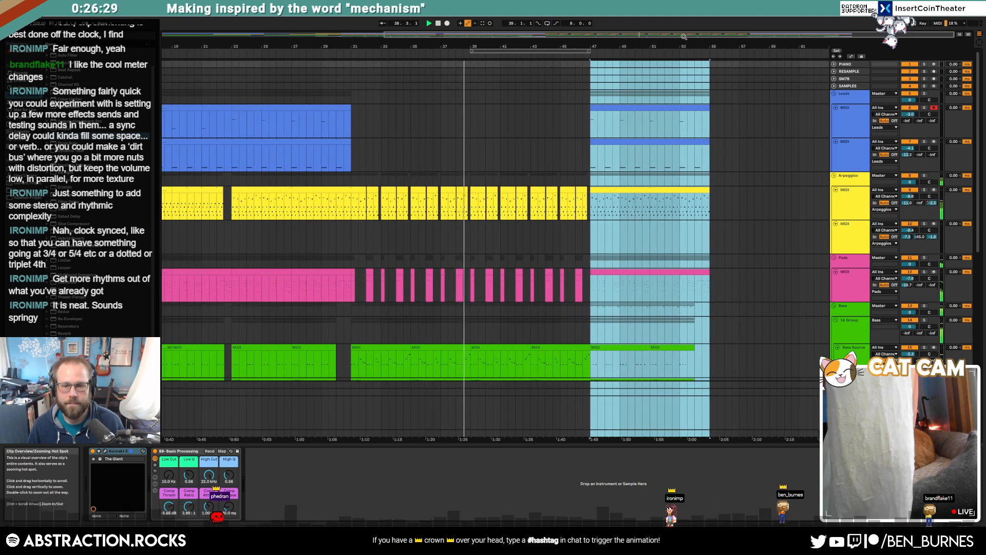
key("a")
left_click(708, 199)
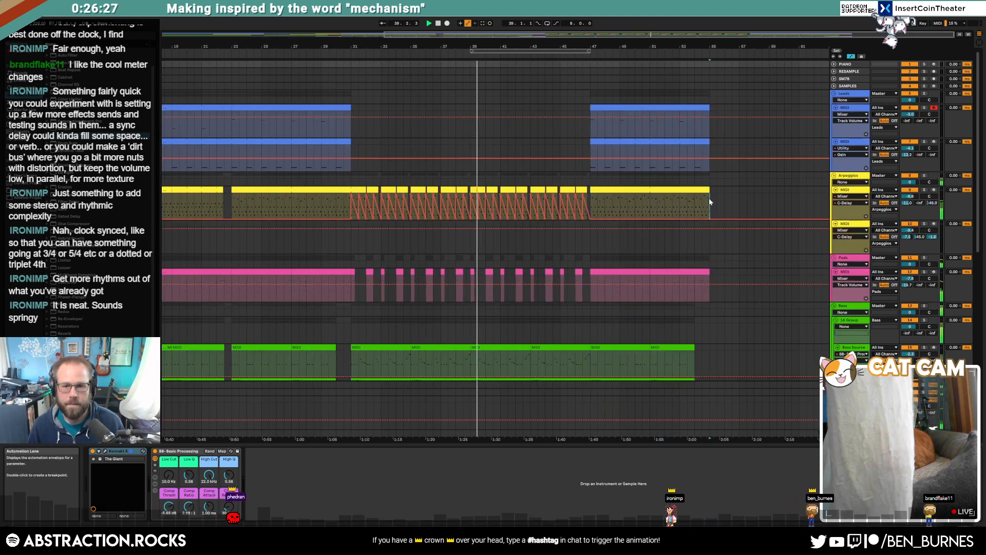
left_click_drag(599, 35, 694, 38)
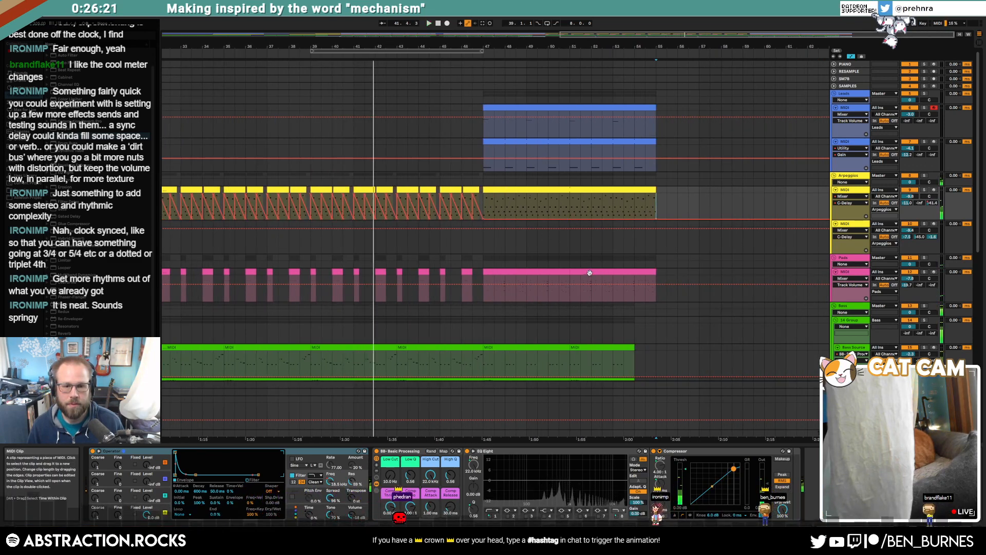
left_click(628, 273)
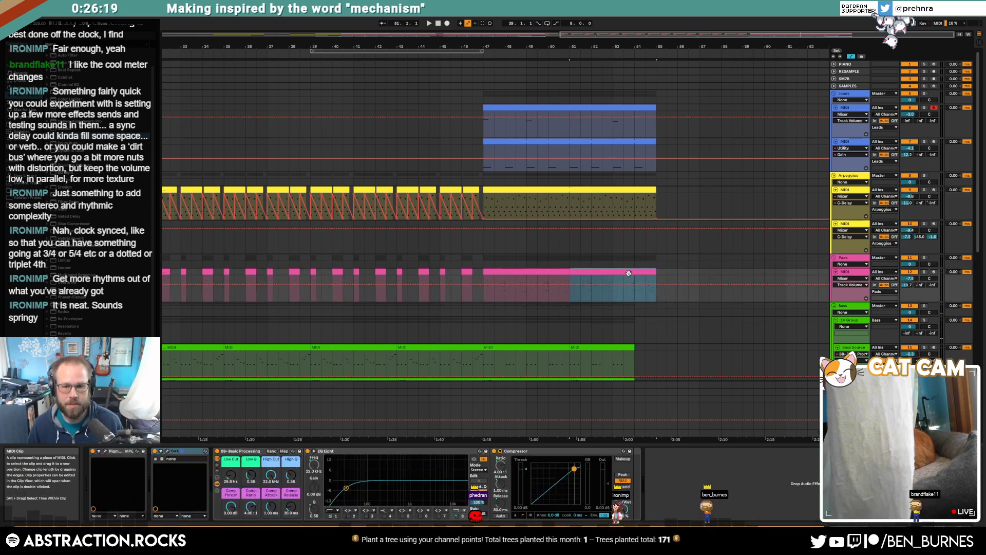
key("a")
left_click(540, 271, "shift")
left_click_drag(540, 272, 368, 277)
key("space")
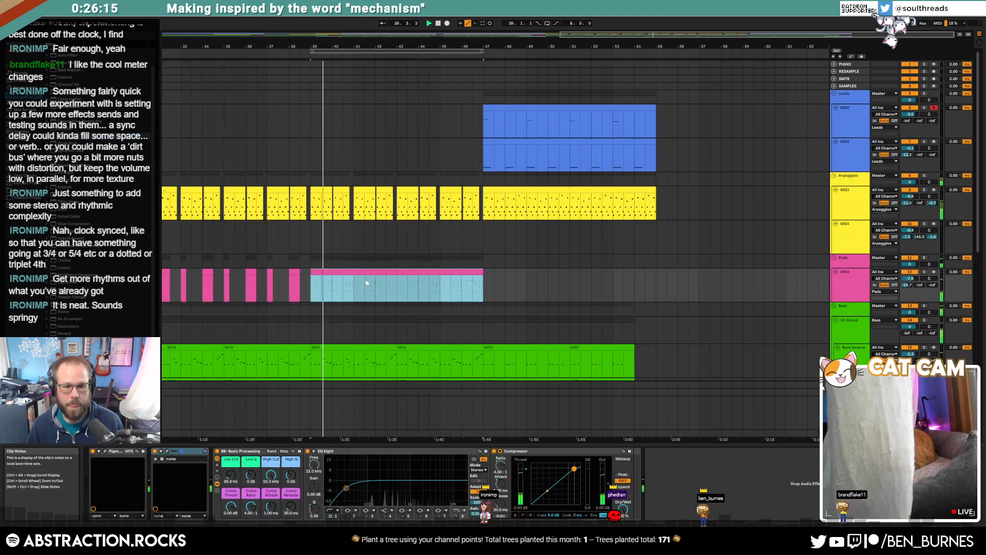
key("ctrl+z")
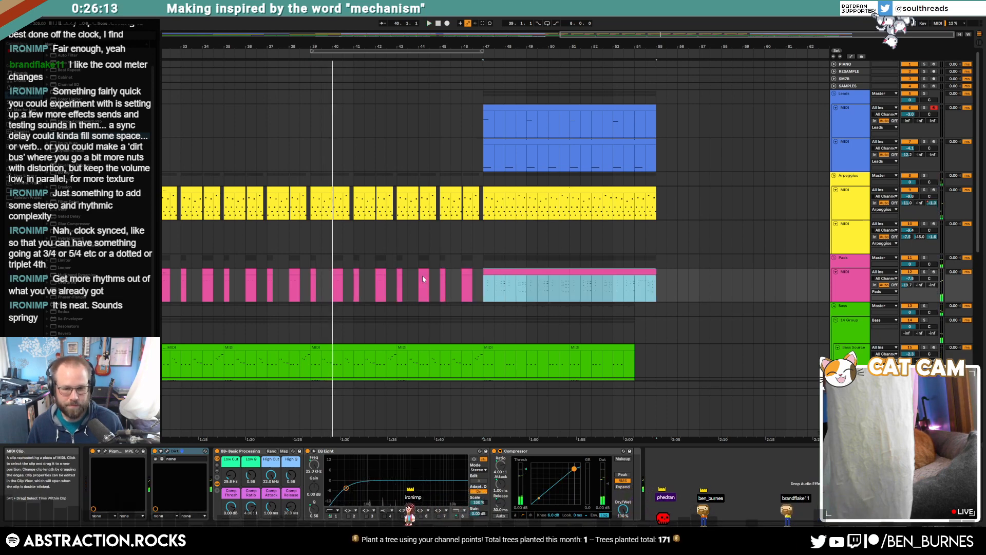
Listen to the new section, starting playback at bar 37.
left_click_drag(489, 284, 650, 295)
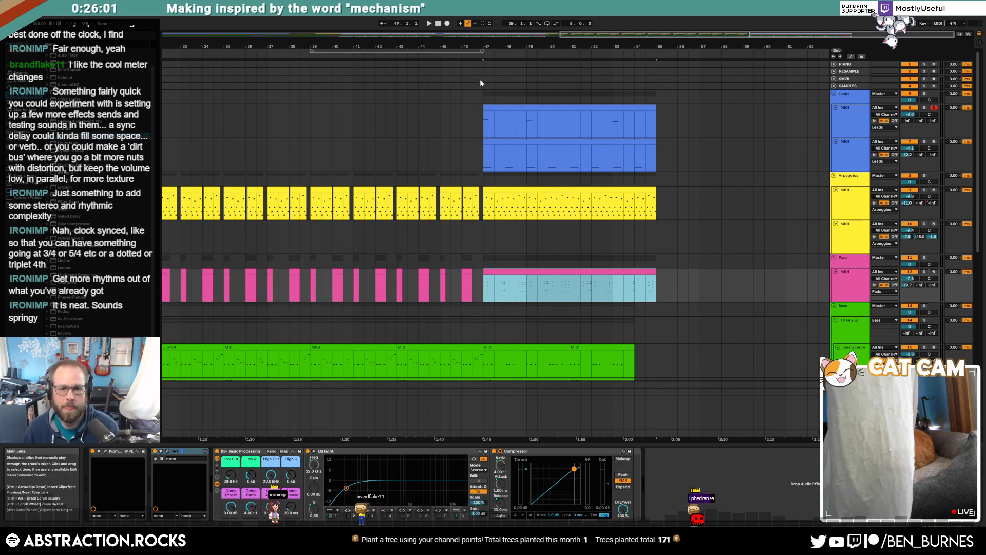
left_click(243, 55)
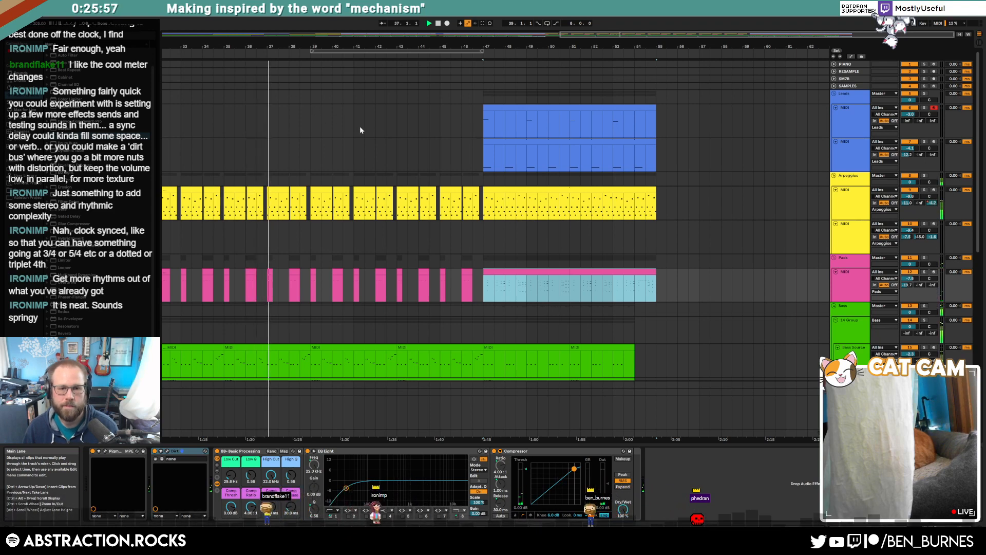
scroll(434, 221, "down", 4)
scroll(539, 246, "down", 9)
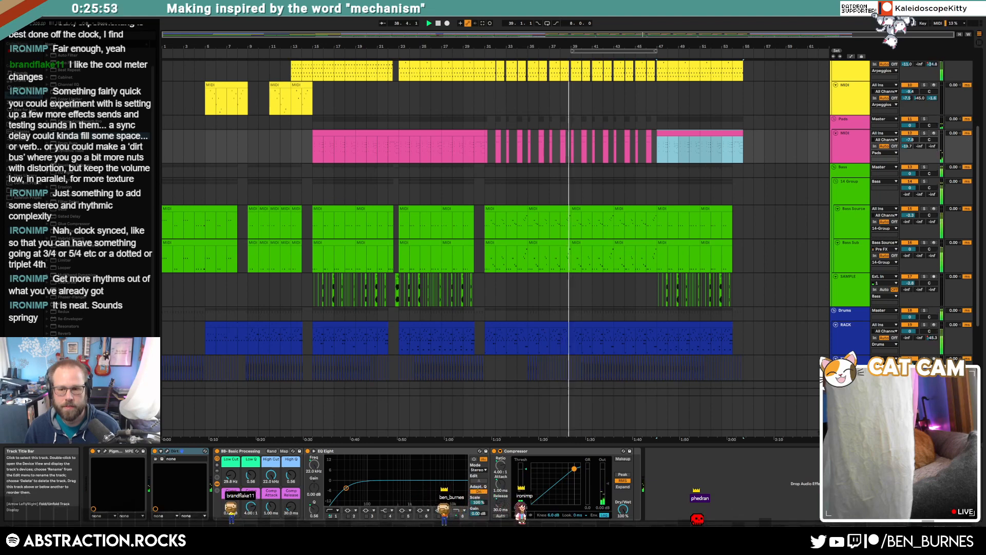
Automate the master's Frequency macro with a curved dip from bar 39 to about 1.11 kHz at bar 45, returning by bar 47, and play it.
left_click(836, 399)
left_click(848, 433)
left_click(836, 433)
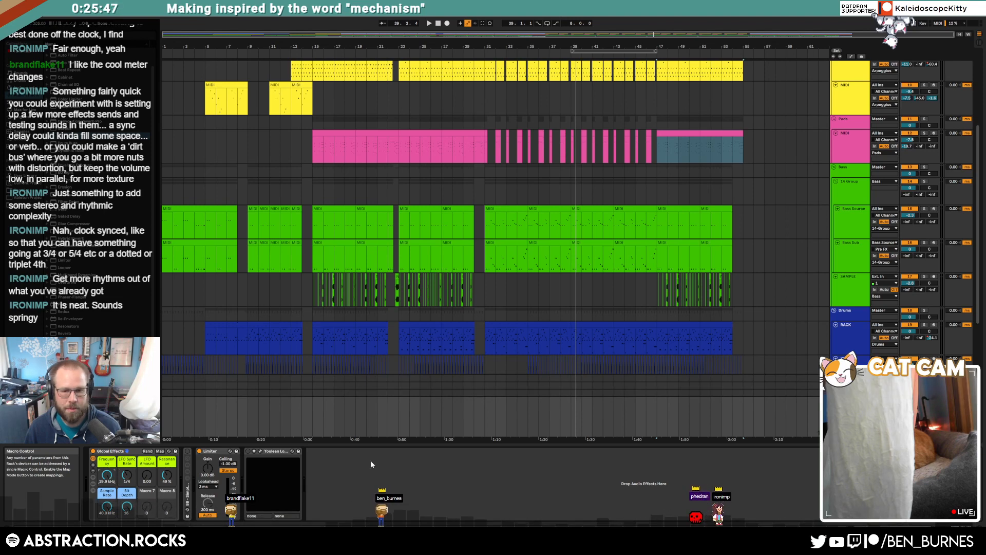
key("a")
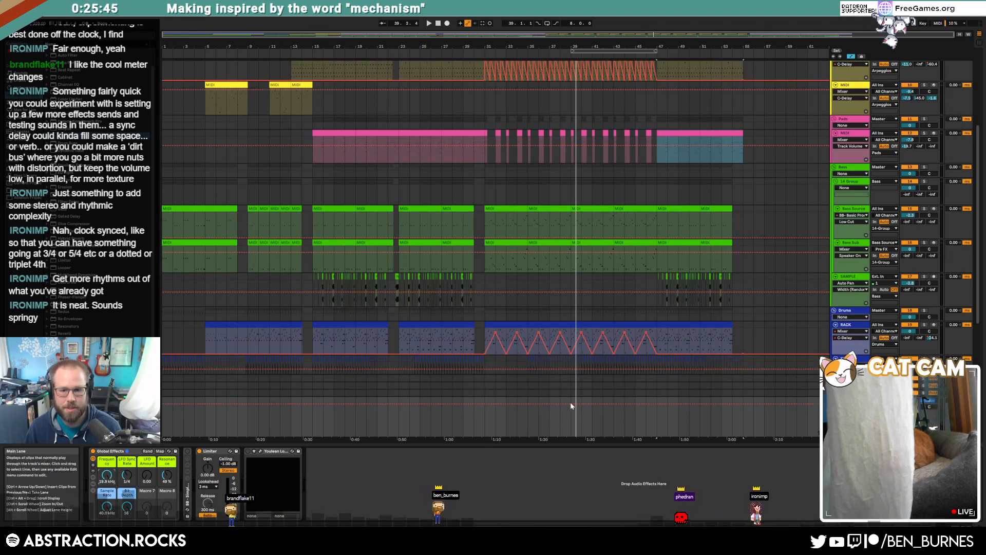
left_click(571, 403)
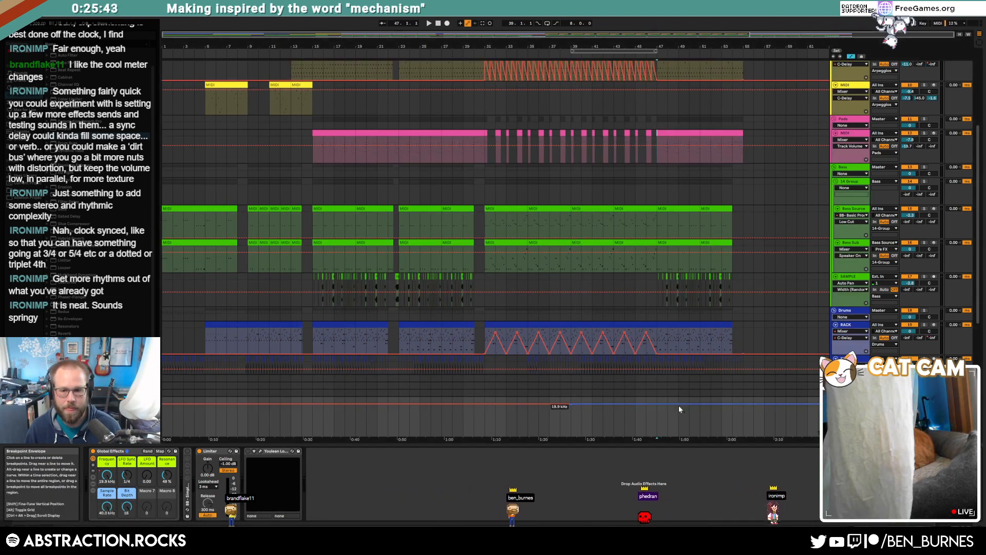
left_click(657, 404)
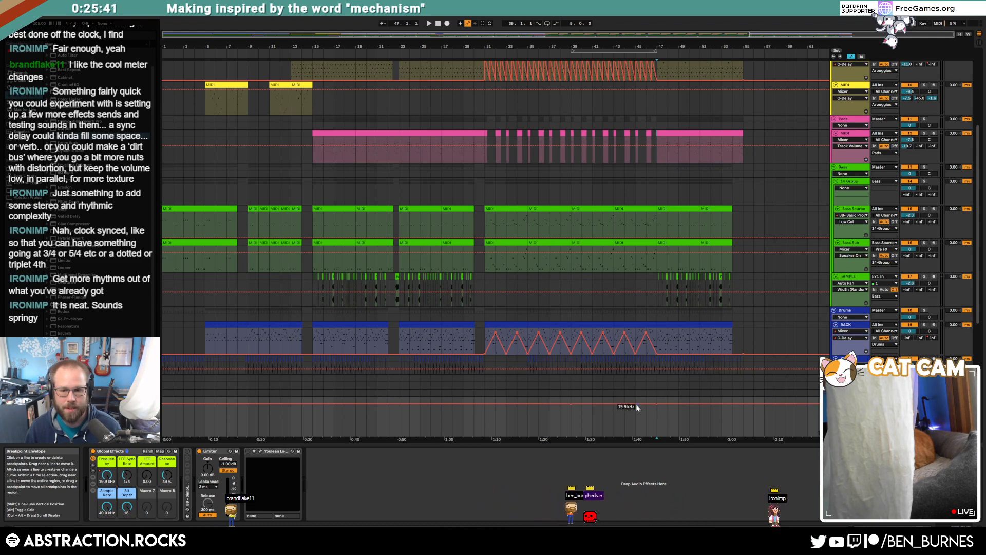
mouse_move(636, 404)
left_mouse_down()
mouse_move(635, 426)
mouse_move(605, 426)
left_mouse_up()
left_click(572, 429)
key("space")
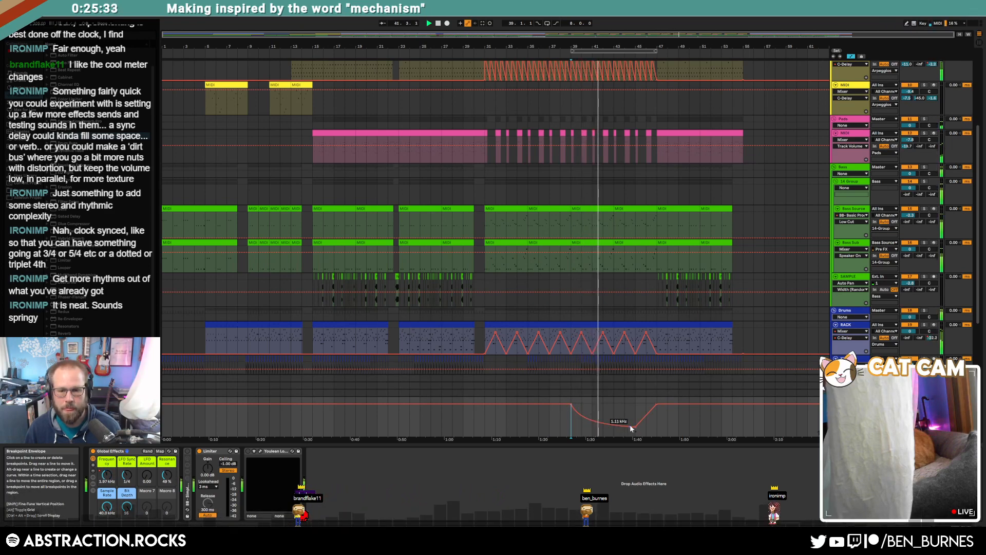
Lower the bar 45 point of the master's Frequency automation further and set the Resonance macro to 0.0%.
left_click_drag(635, 427, 636, 431)
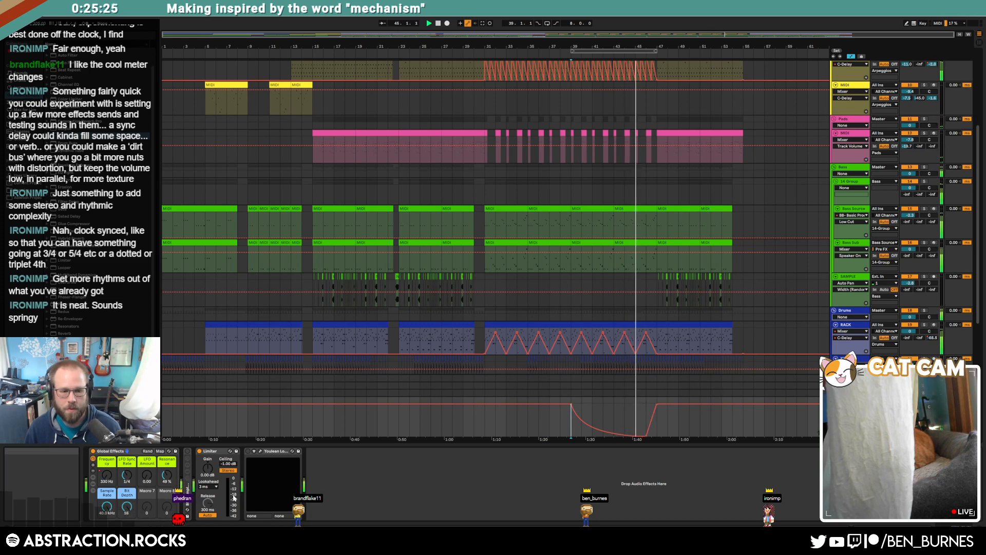
left_click(167, 475)
left_click_drag(167, 475, 167, 482)
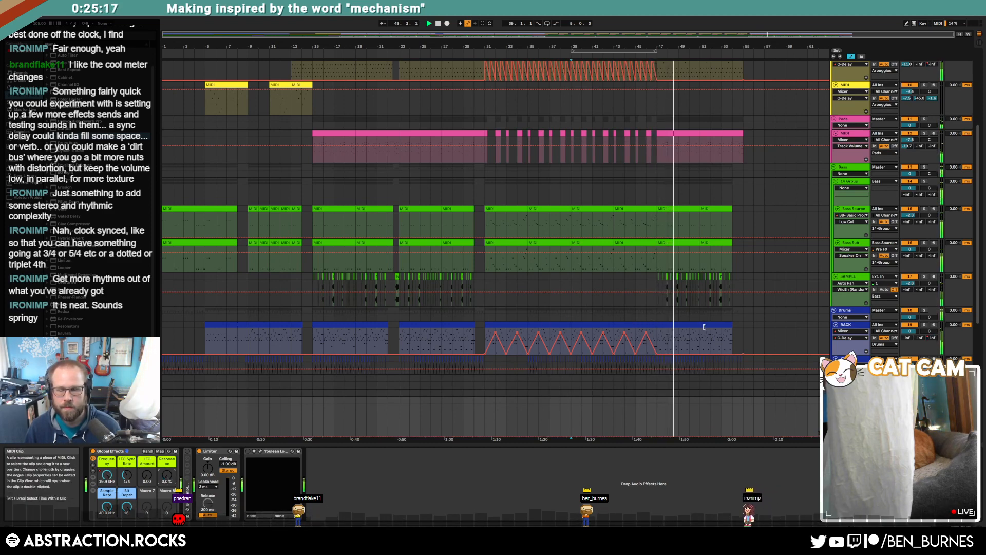
Delete the ends of the Bass Source and Bass Sub clips just before bar 47.
scroll(691, 331, "up", 8)
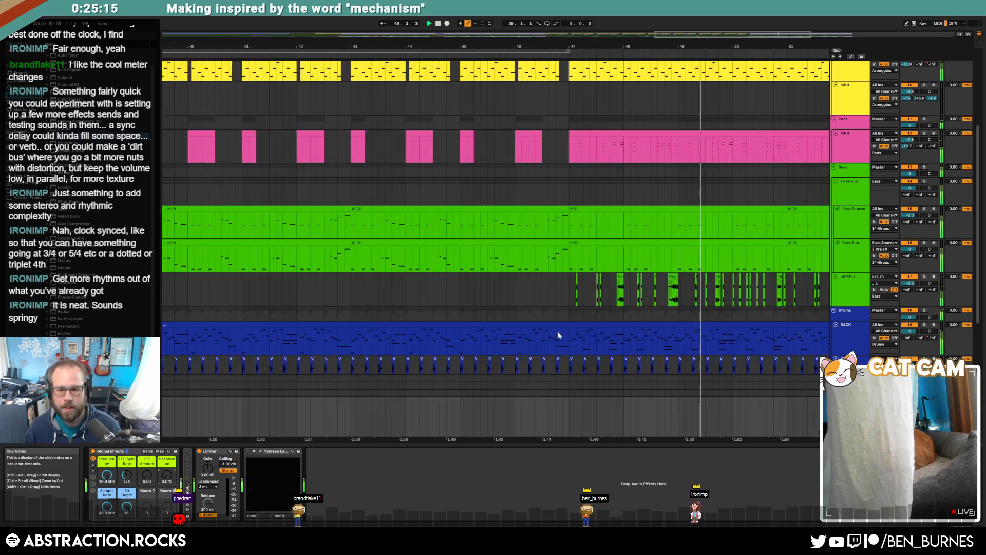
double_click(559, 335)
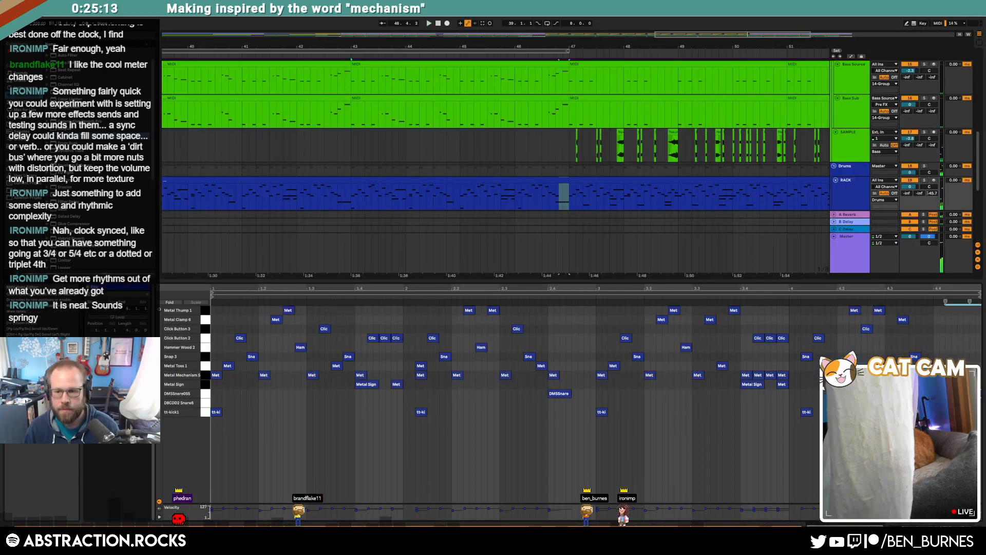
scroll(535, 205, "down", 3)
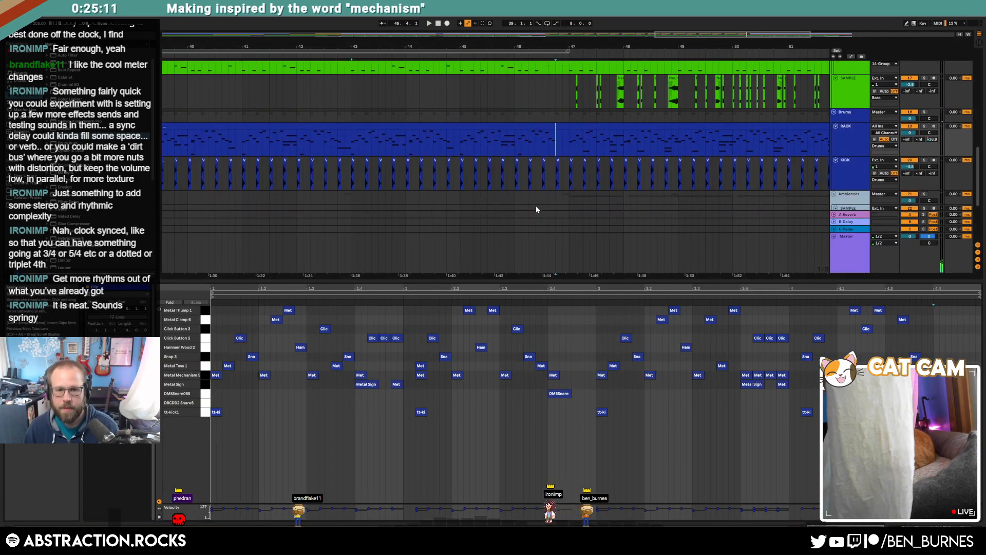
scroll(558, 138, "up", 4)
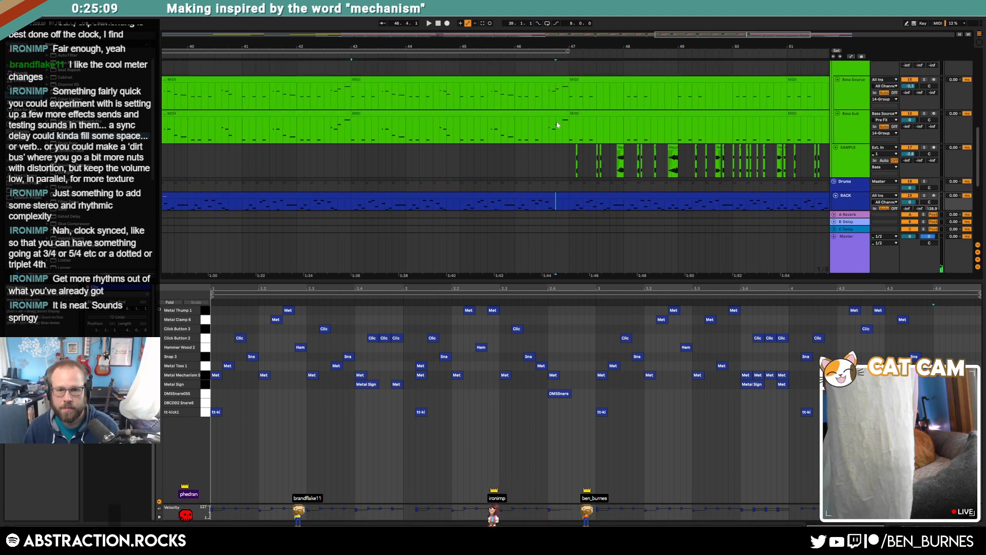
left_click_drag(551, 93, 565, 129)
key("Delete")
Shorten the end of the last chopped arpeggio clip before bar 47 to widen the gap.
scroll(564, 135, "up", 4)
scroll(561, 144, "up", 5)
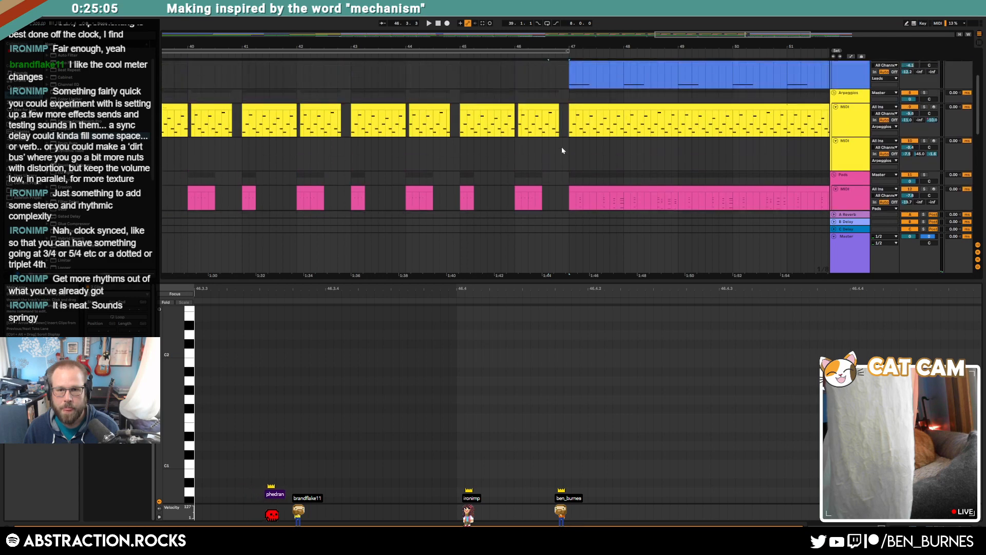
left_click_drag(557, 147, 551, 146)
scroll(555, 133, "up", 4)
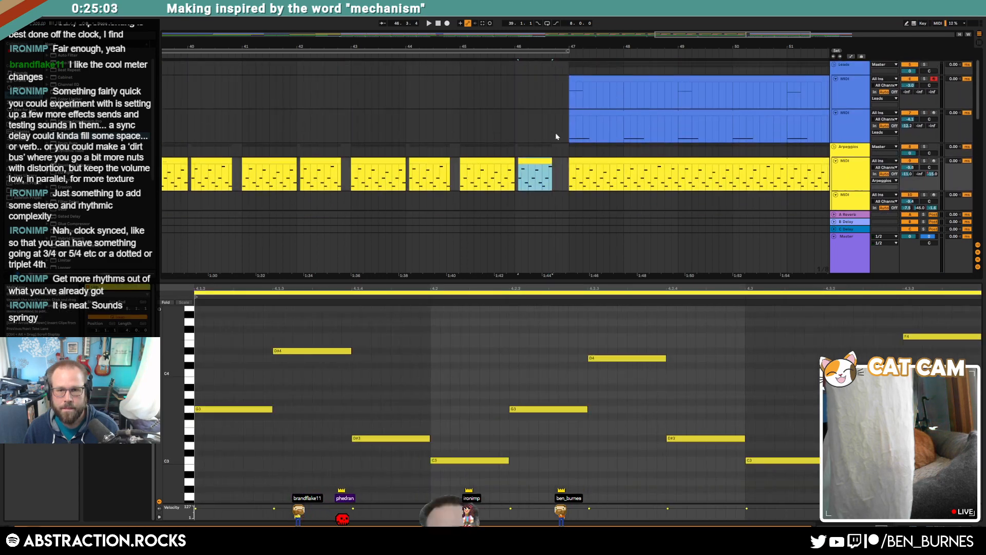
left_click(554, 135)
scroll(555, 134, "down", 4)
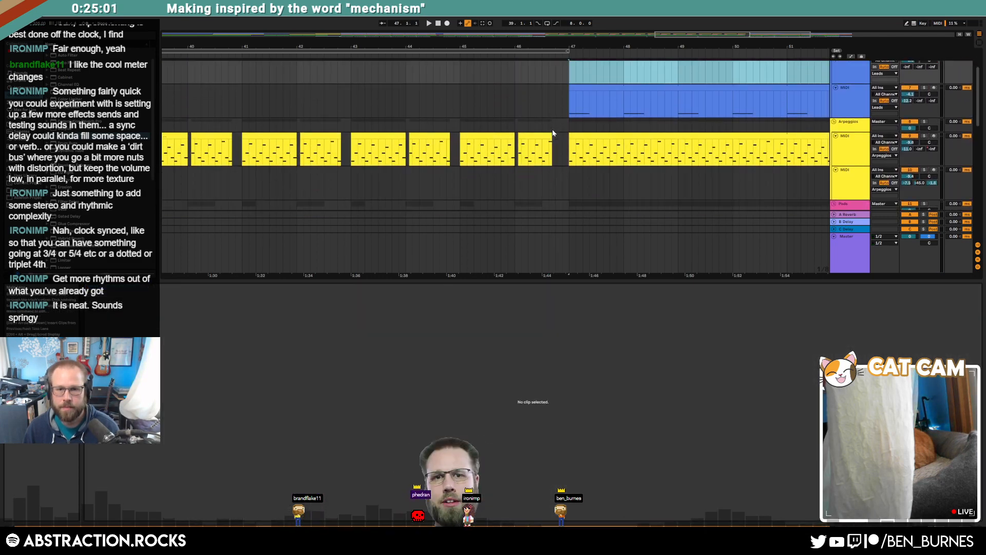
scroll(553, 135, "down", 5)
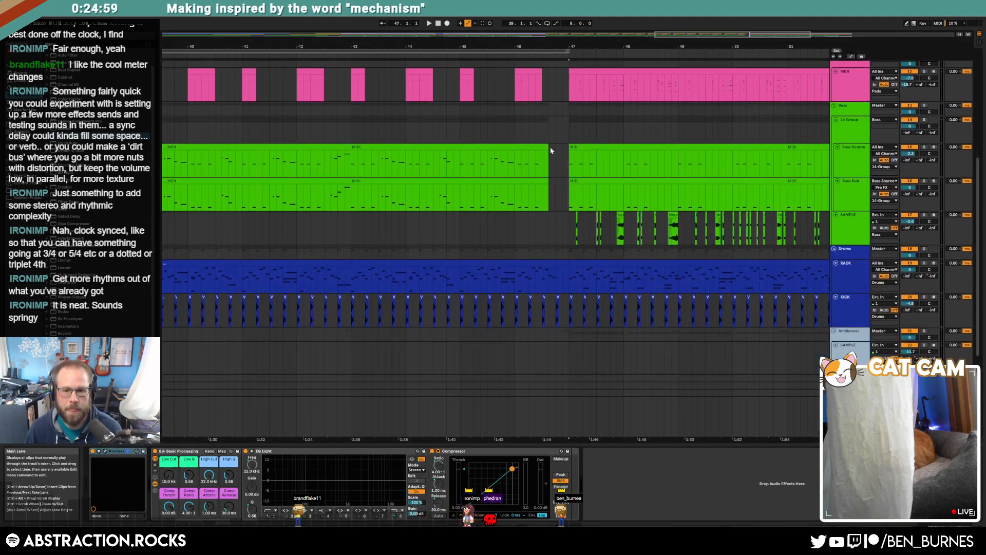
Place a copy of the Ambiences uplifter clip from bar 13 at bar 45, leading into bar 47.
left_click(557, 220)
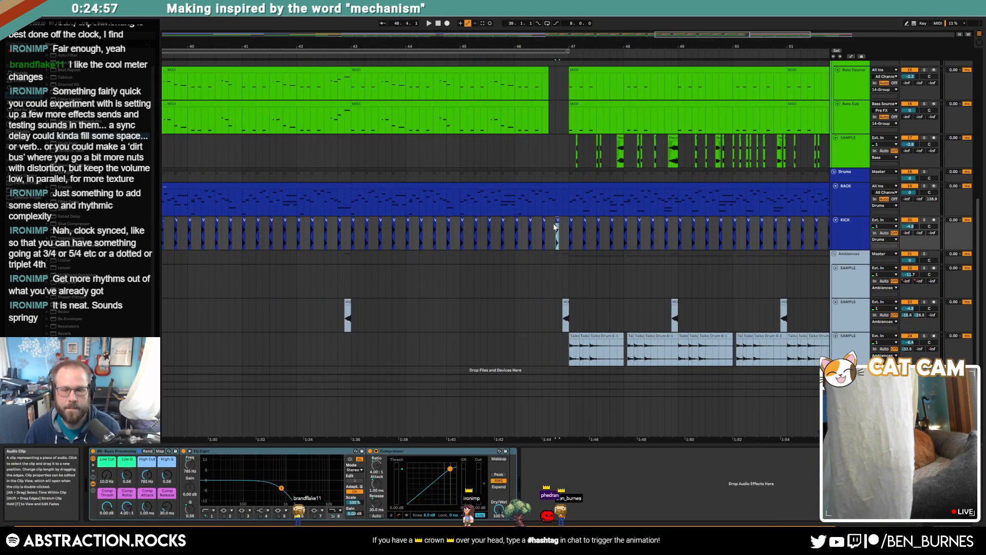
scroll(534, 258, "down", 1)
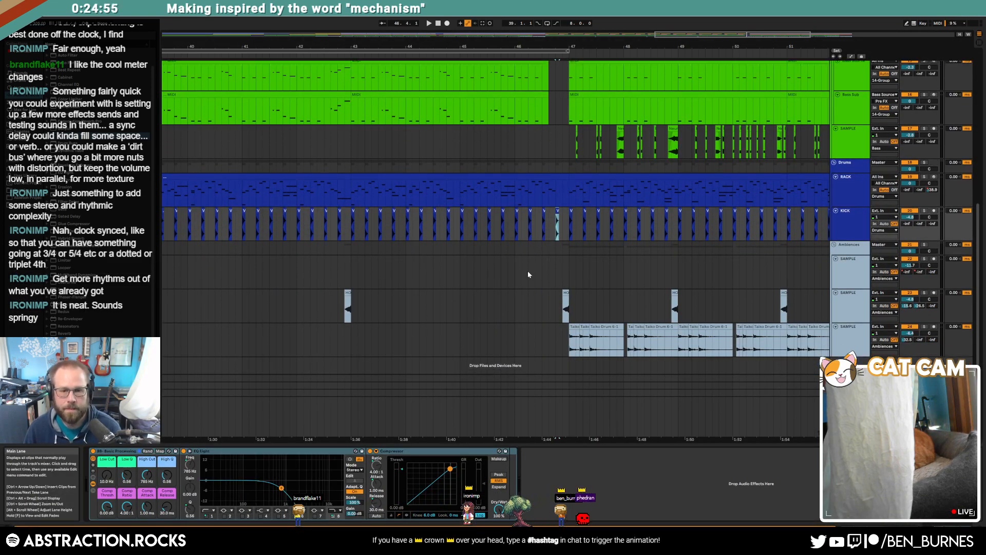
scroll(528, 271, "down", 5)
left_click(473, 275)
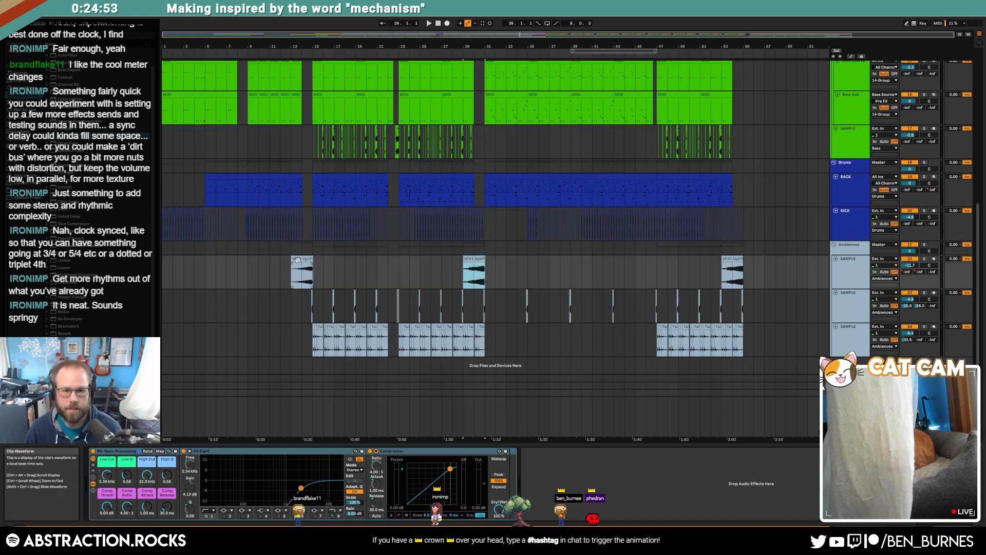
left_click(302, 272)
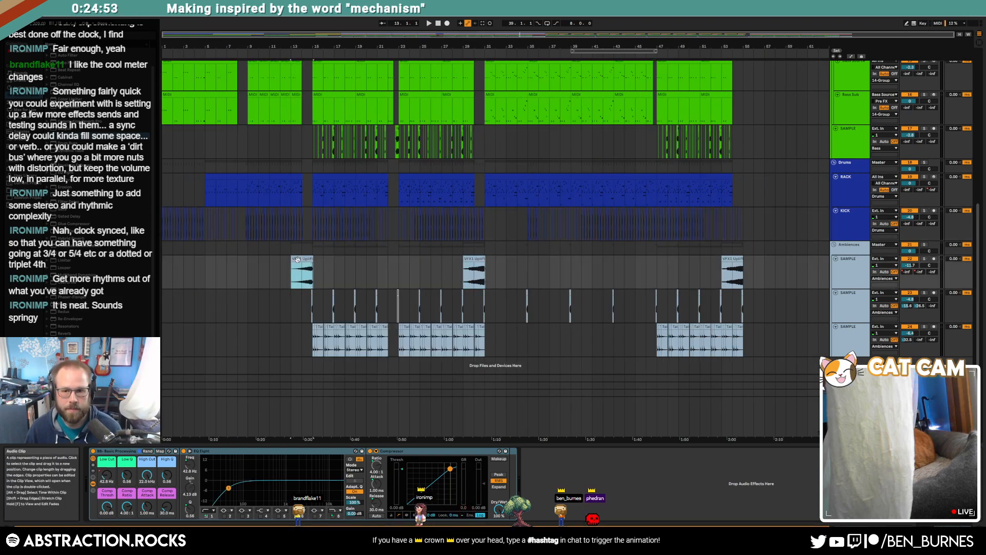
scroll(650, 260, "up", 3)
left_click(654, 264)
scroll(668, 265, "up", 2)
left_click_drag(684, 266, 645, 264)
Listen to the transition into bar 47 from around bar 40 and check the track automation.
left_click(318, 270)
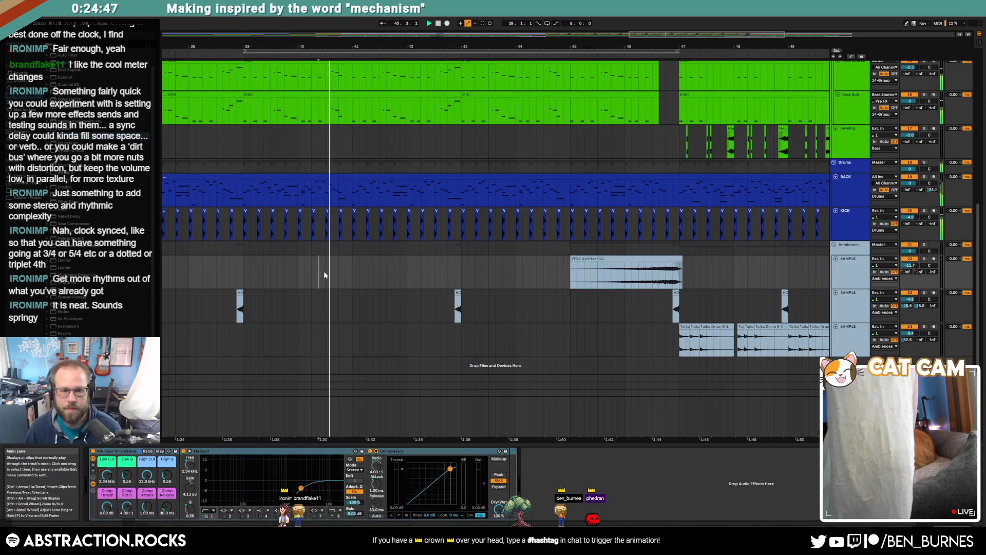
key("space")
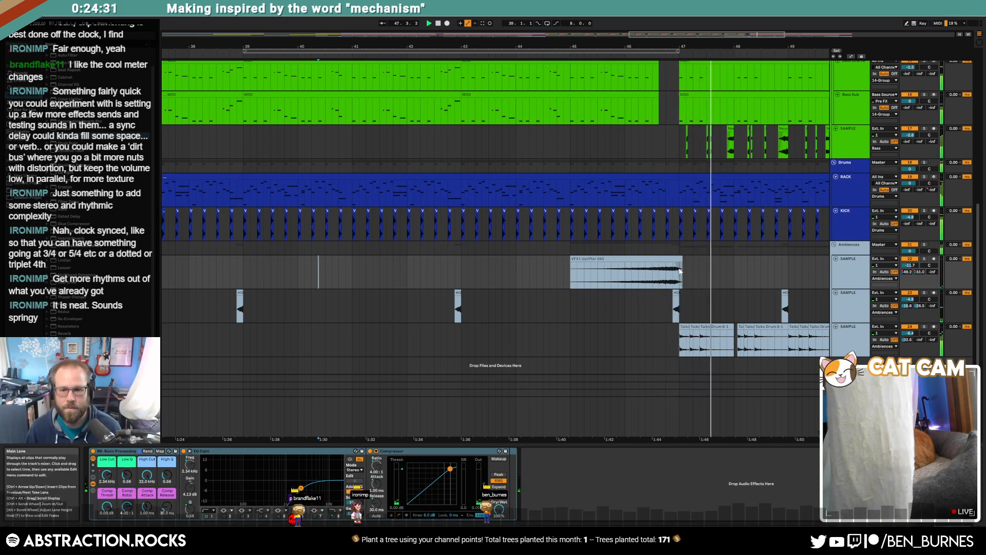
key("space")
left_click(701, 269)
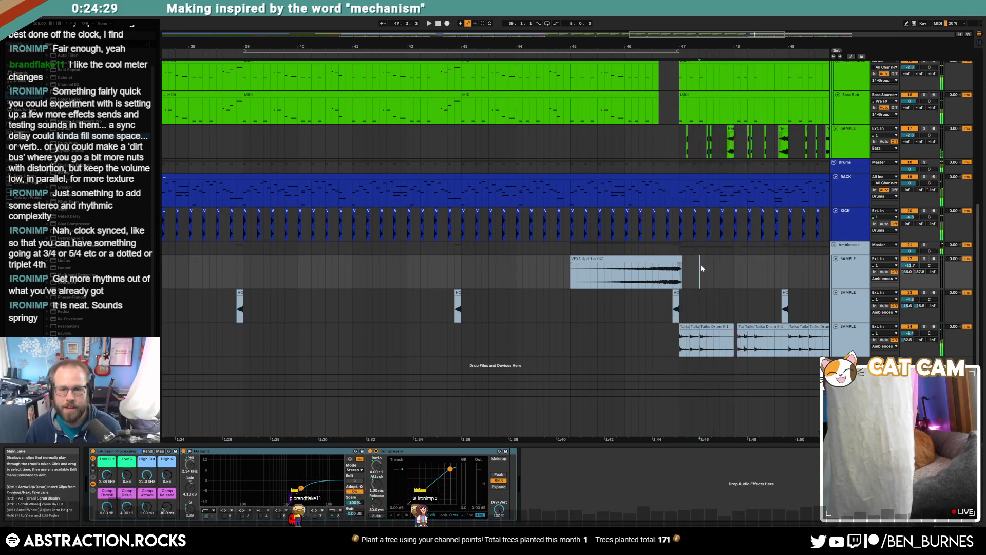
scroll(701, 269, "down", 5)
key("a")
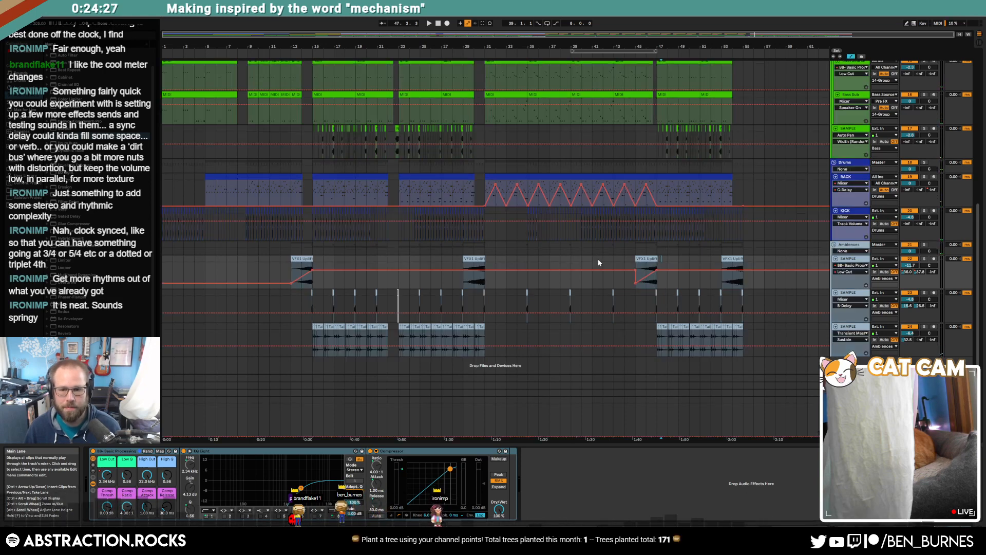
scroll(590, 257, "up", 1)
key("a")
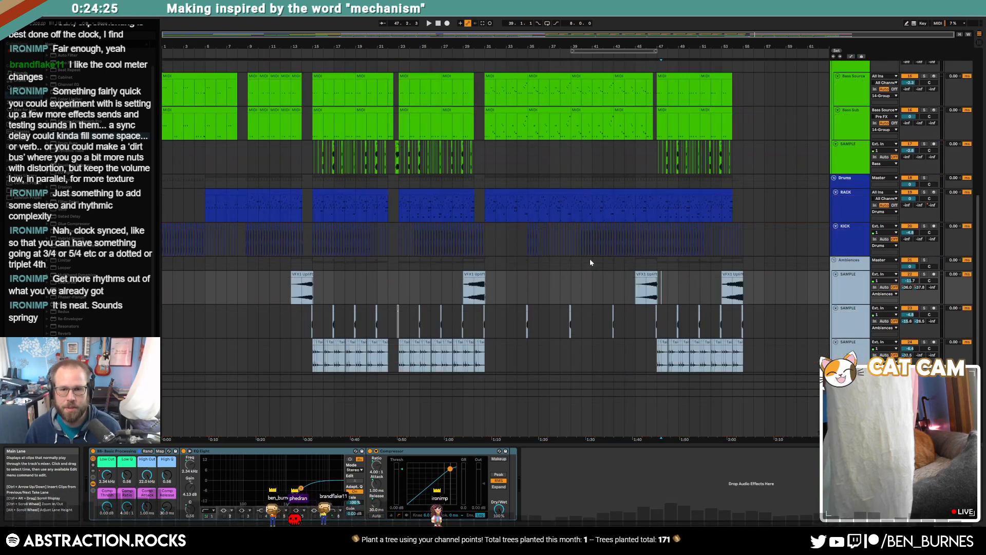
Select bars 39 to 47 of the drum RACK clip and play them while examining the Metal Thump 1 through Metal Mechanism notes.
left_click(575, 206)
left_click_drag(657, 203, 657, 203)
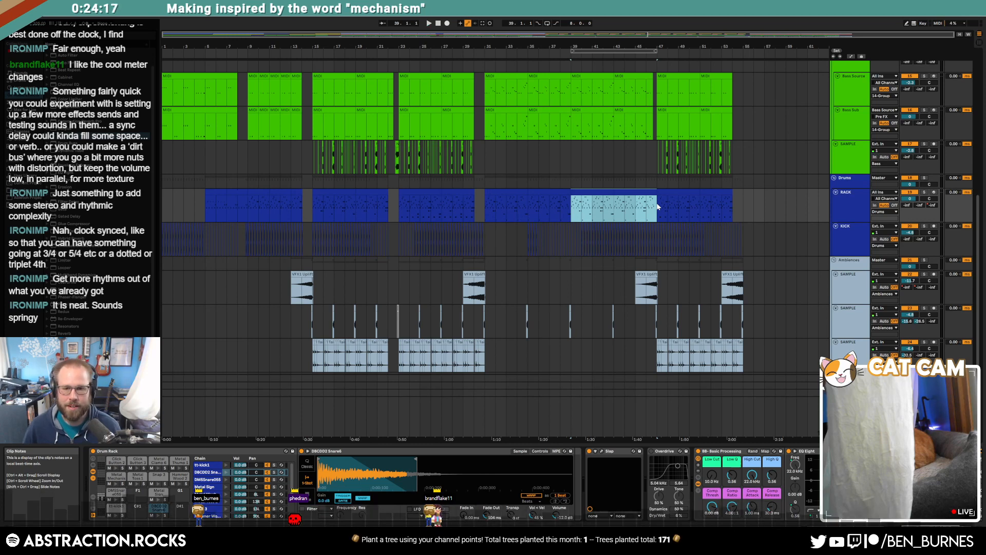
key("space")
left_click(619, 192)
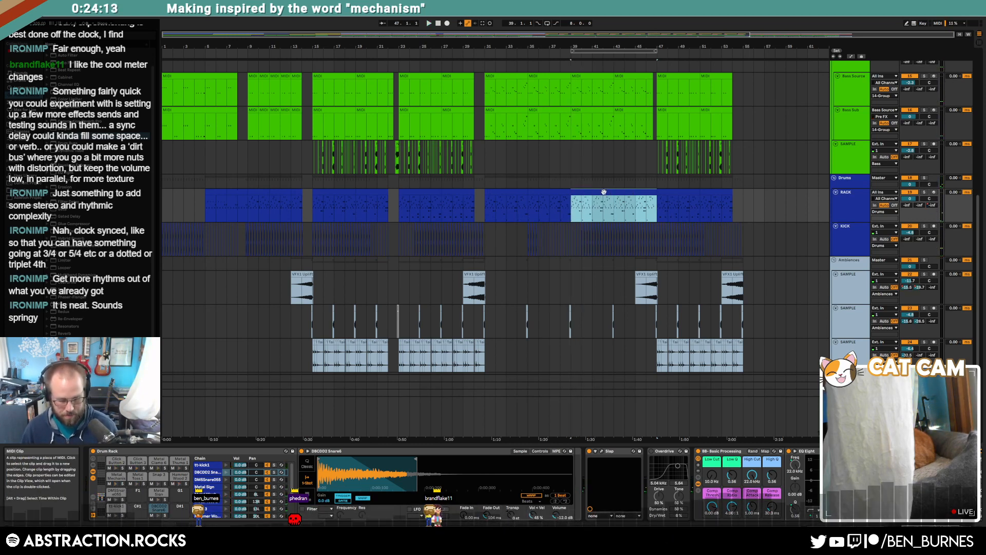
double_click(604, 192)
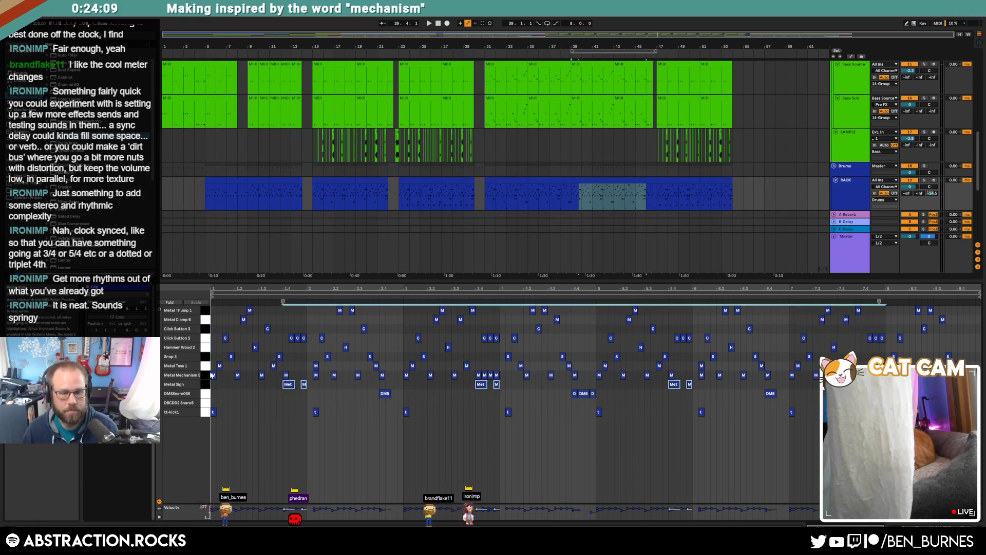
left_click_drag(209, 379, 208, 311)
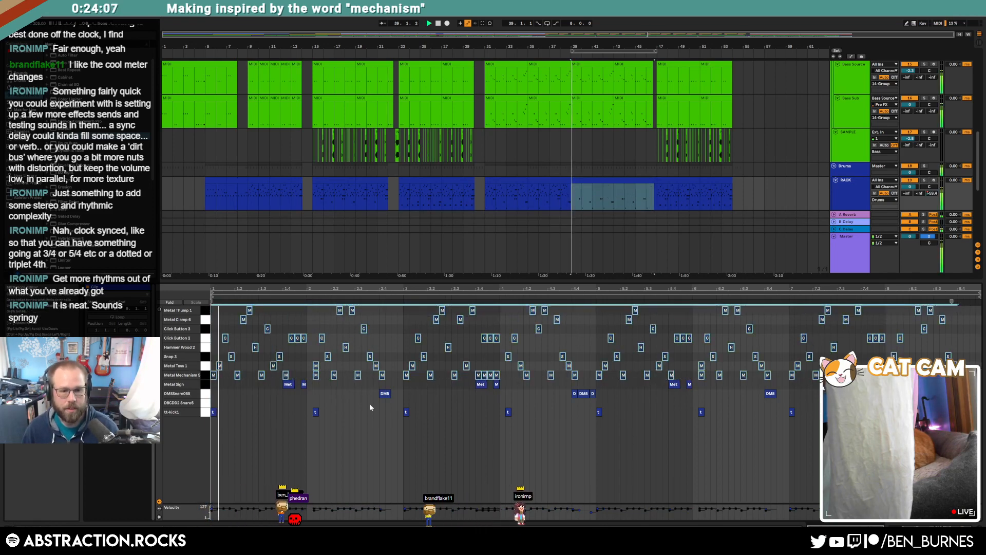
key("space")
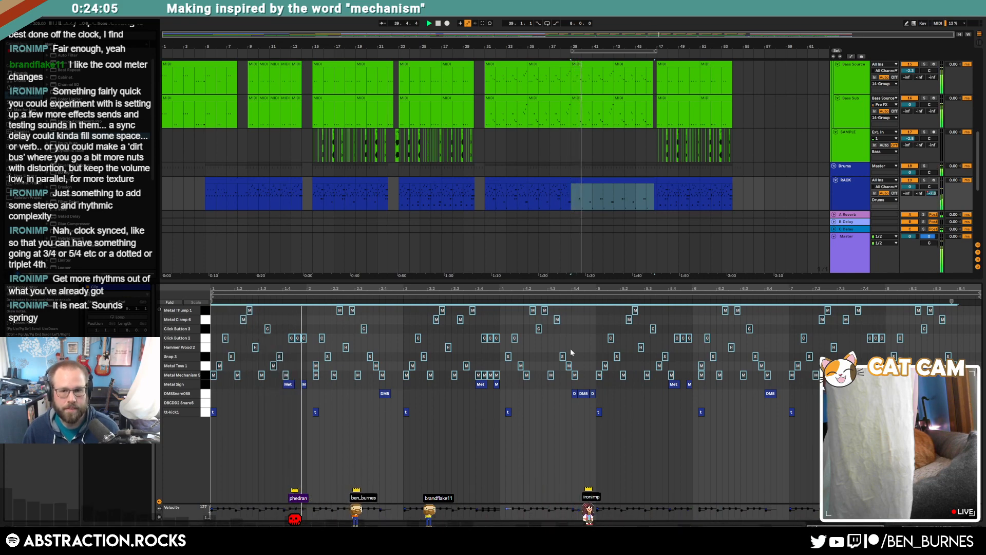
key("shift+Tab")
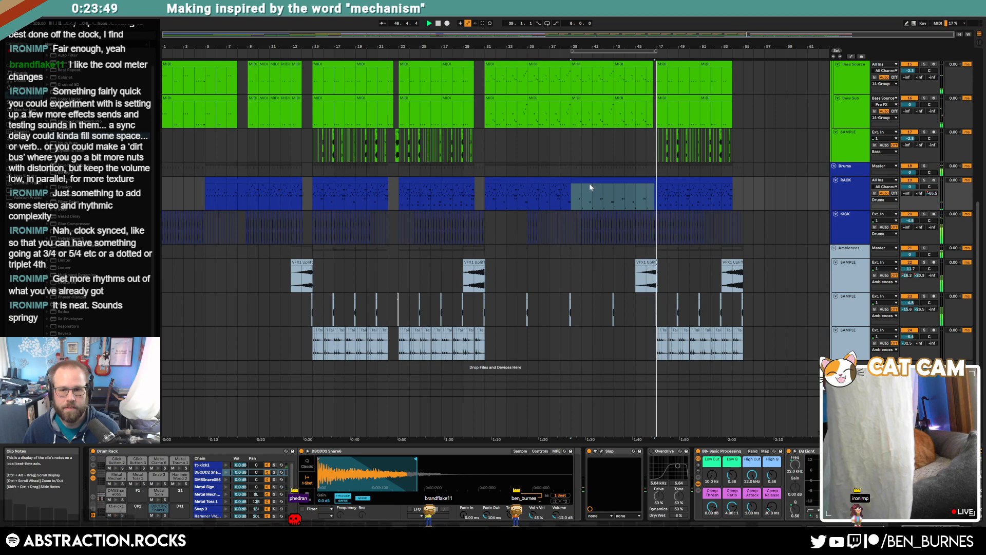
Shorten the end of the uplifter clip leading into bar 47 to 46.4 and play the transition.
scroll(667, 267, "up", 10)
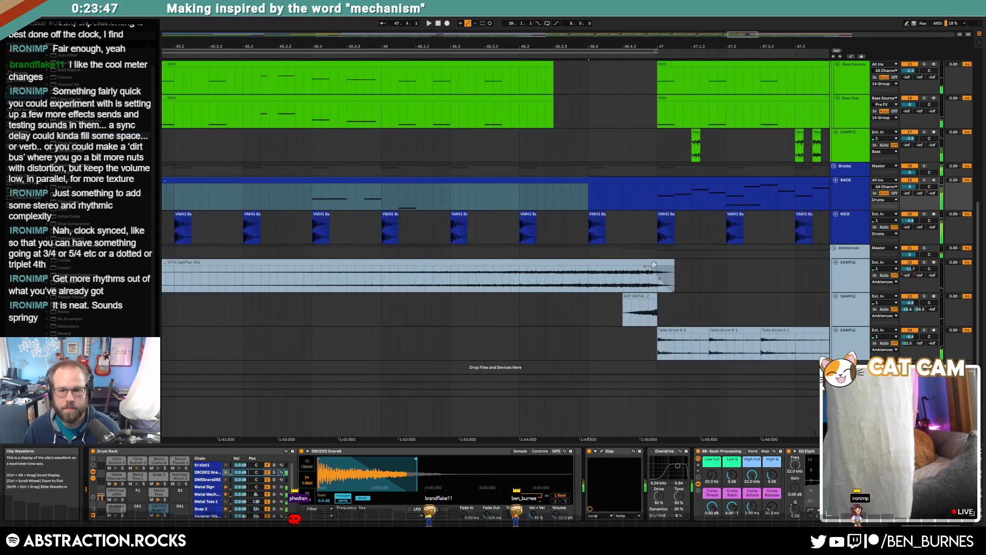
left_click_drag(672, 263, 596, 258)
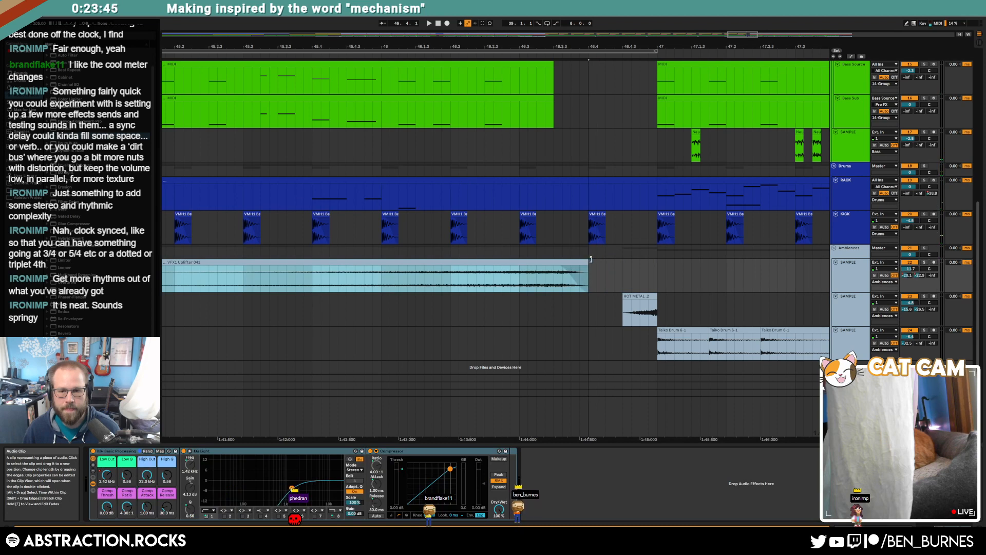
left_click(424, 276)
key("space")
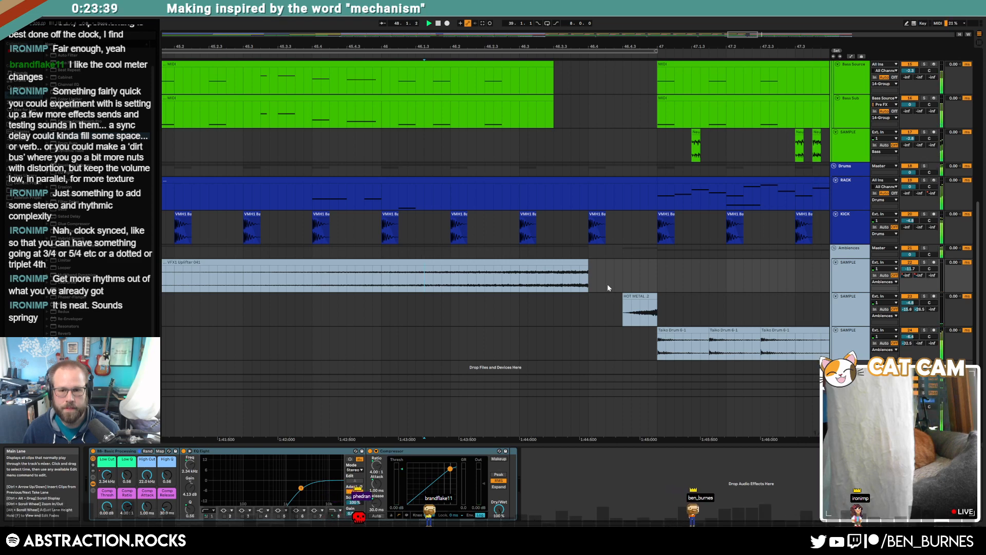
key("space")
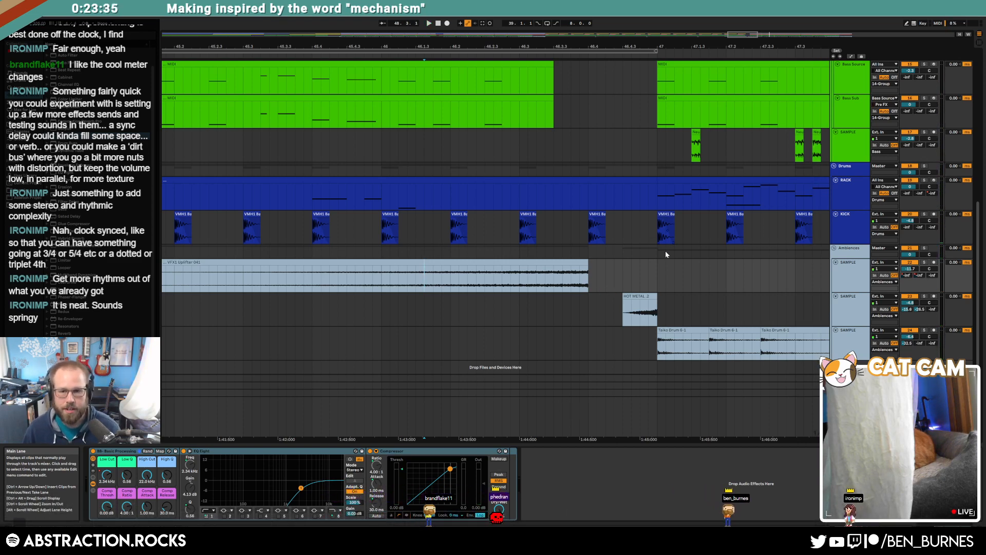
Listen to the section from bar 39 and examine the lead, arpeggio, pad and bass clips leading into bar 47.
scroll(665, 250, "down", 3)
scroll(677, 254, "up", 2)
left_click(402, 47)
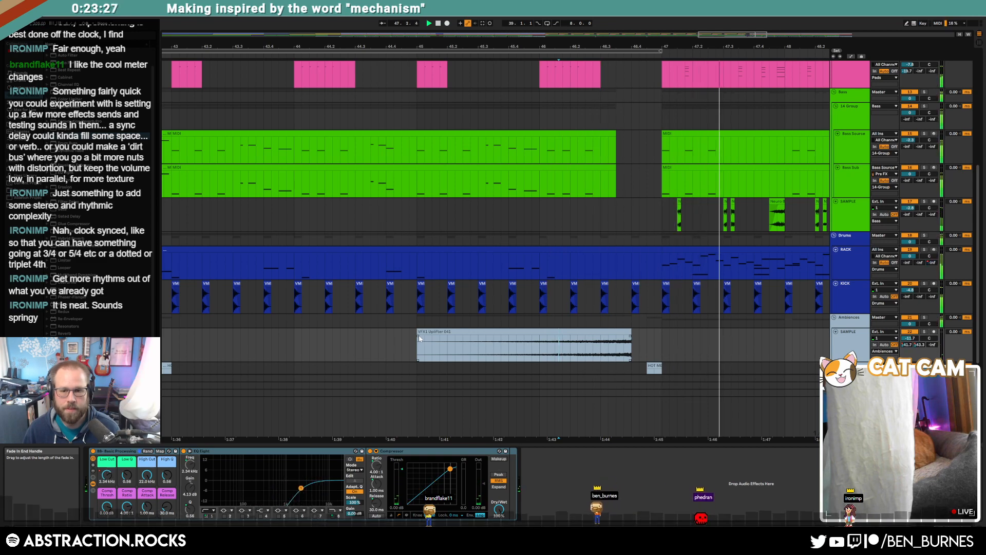
scroll(648, 336, "down", 5, "ctrl")
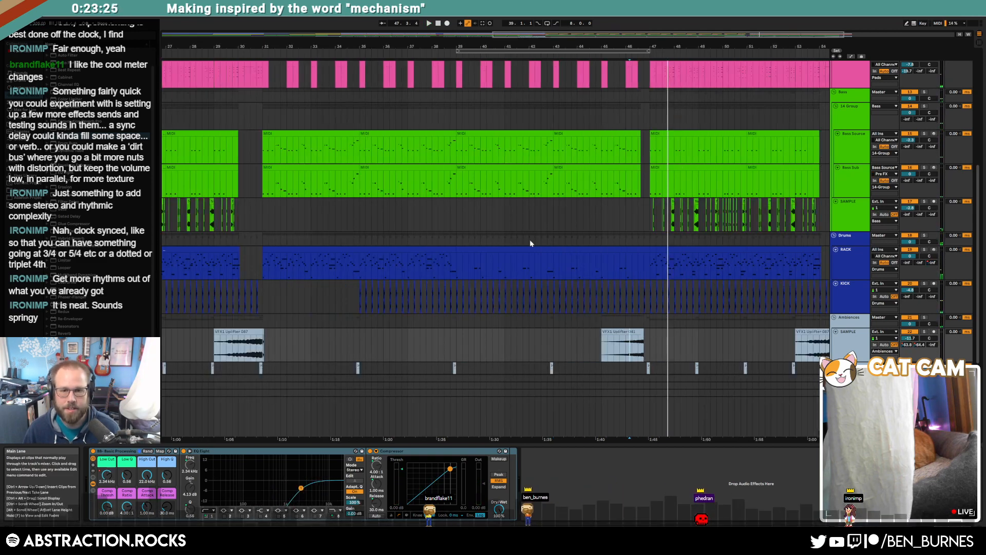
key("space")
left_click(463, 163)
key("space")
scroll(463, 162, "up", 3)
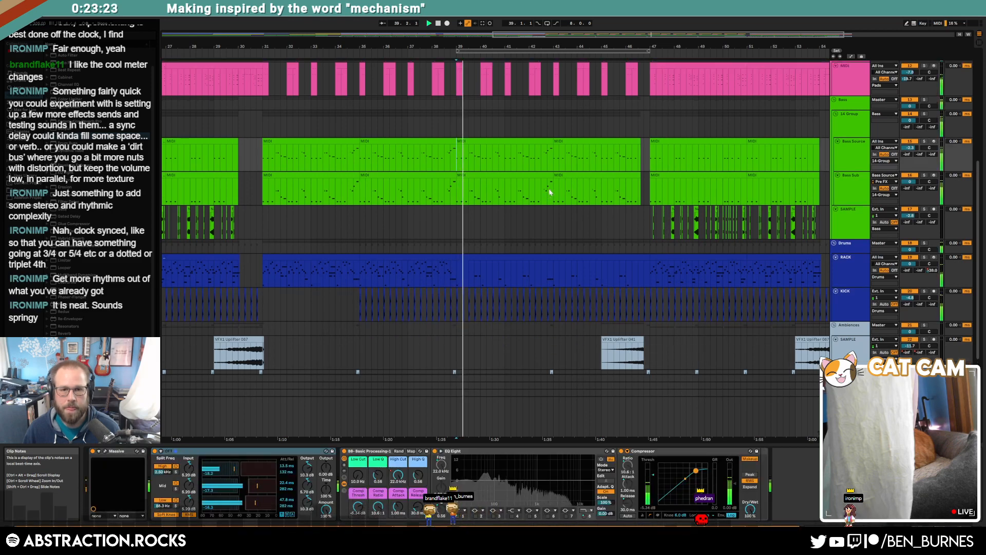
scroll(496, 175, "up", 5)
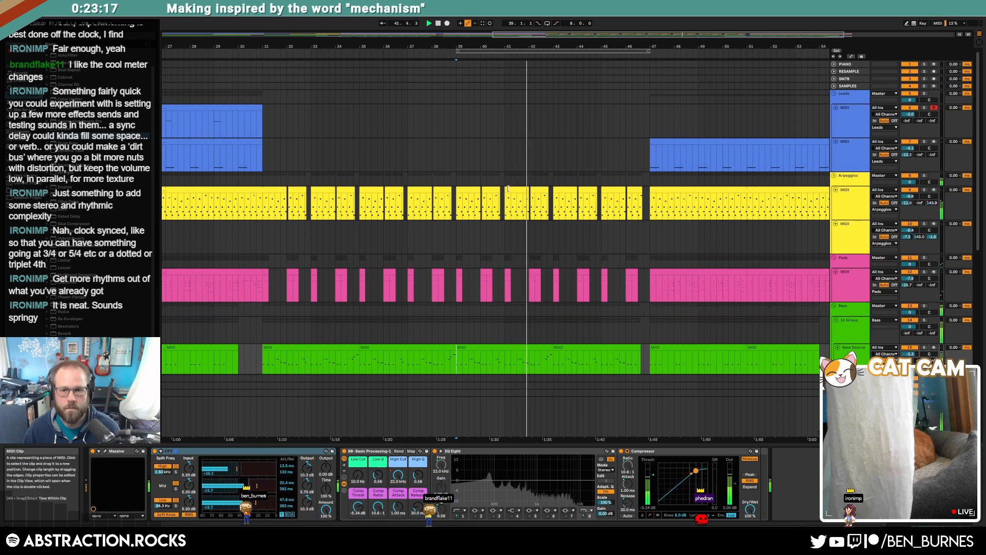
Try a copy of the two second-arpeggio clips from bar 11 at bar 43, leading into bar 47.
key("w")
left_click(289, 224)
left_click(298, 224, "shift")
key("ctrl+c")
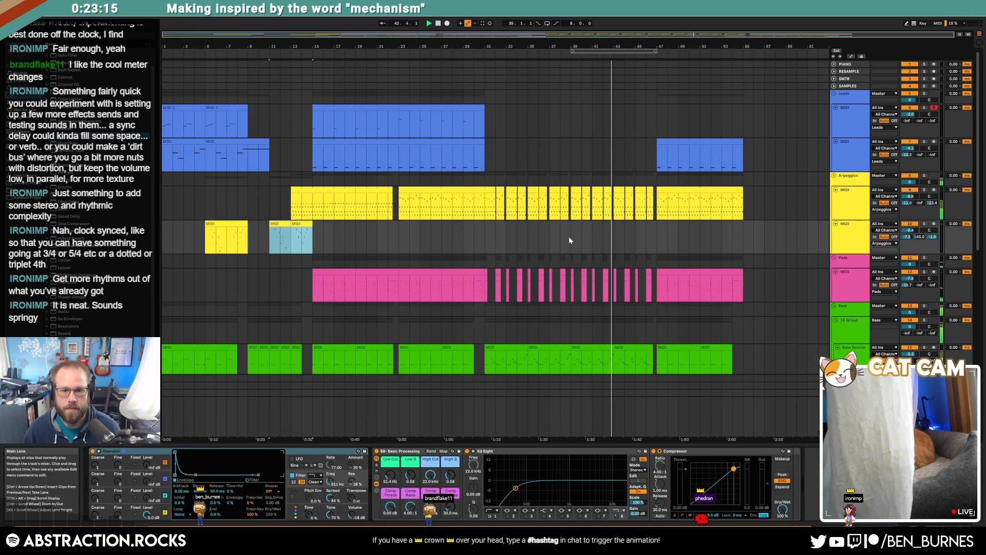
left_click(611, 236)
key("ctrl+v")
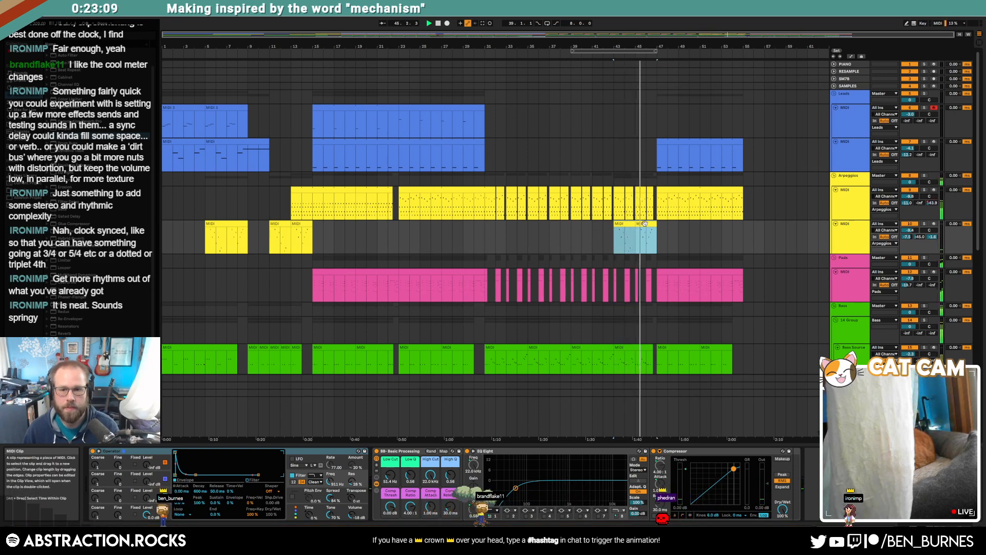
Delete the two pasted clips between bars 43 and 47 on the second arpeggio track.
left_click(645, 223)
key("Delete")
left_click(624, 224)
key("Delete")
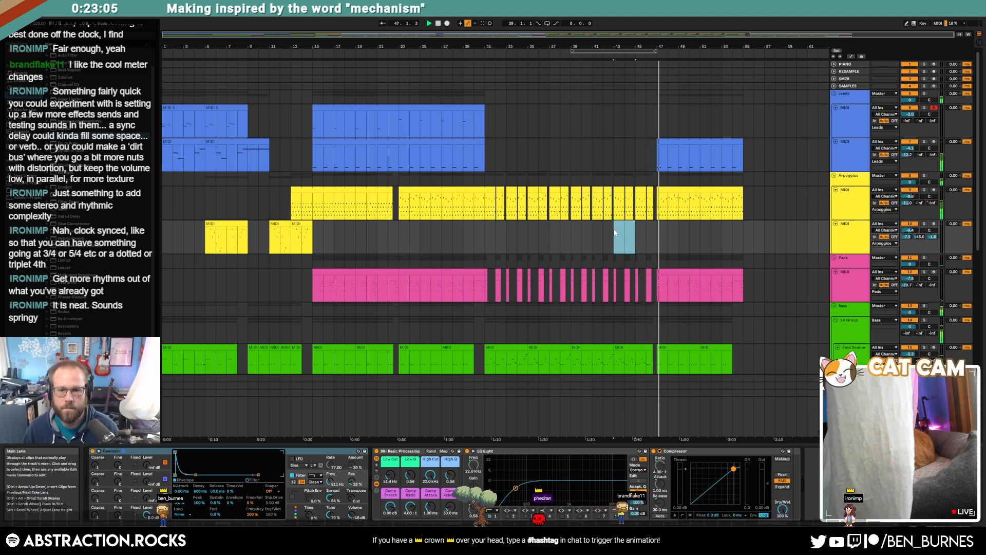
Duplicate the time of bars 35 to 39 across all tracks, using the Bass Source track to mark the range.
left_click(585, 238)
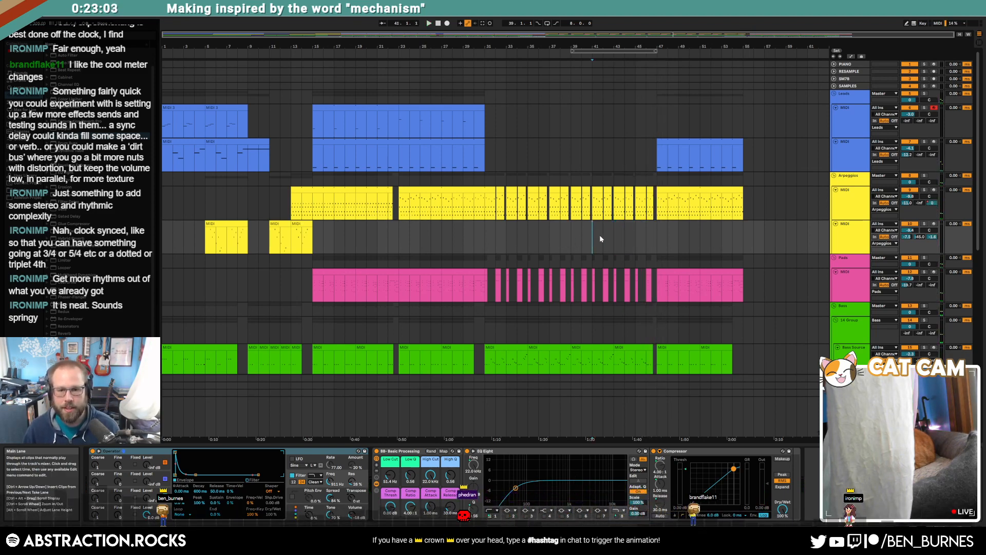
scroll(599, 235, "down", 3)
left_click(565, 270)
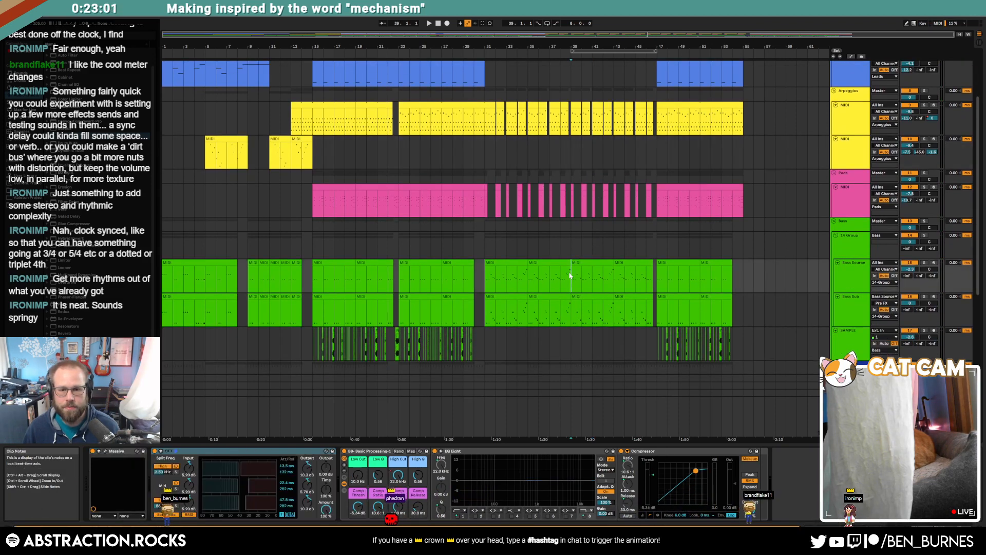
left_click_drag(565, 270, 526, 275)
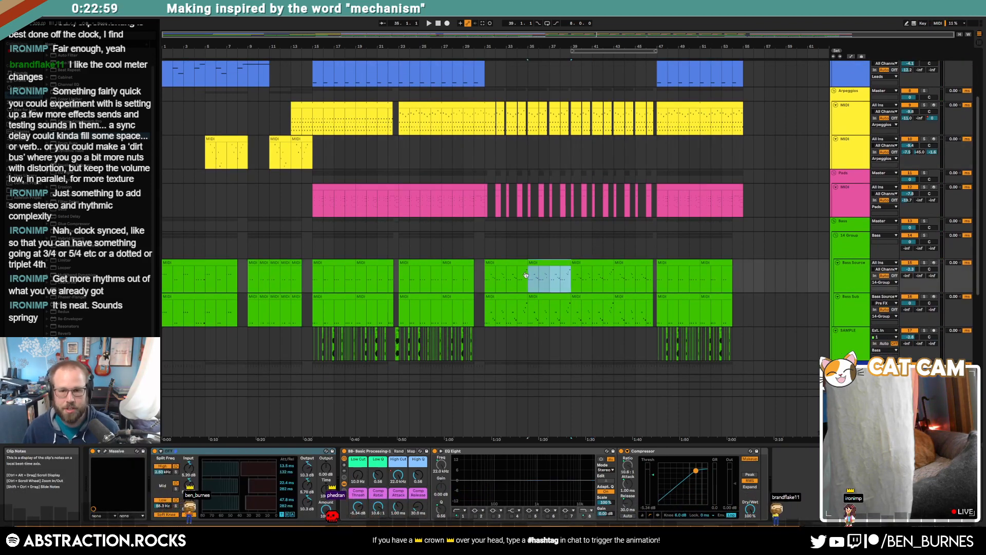
key("ctrl+shift+d")
scroll(590, 270, "up", 2)
scroll(576, 141, "up", 1)
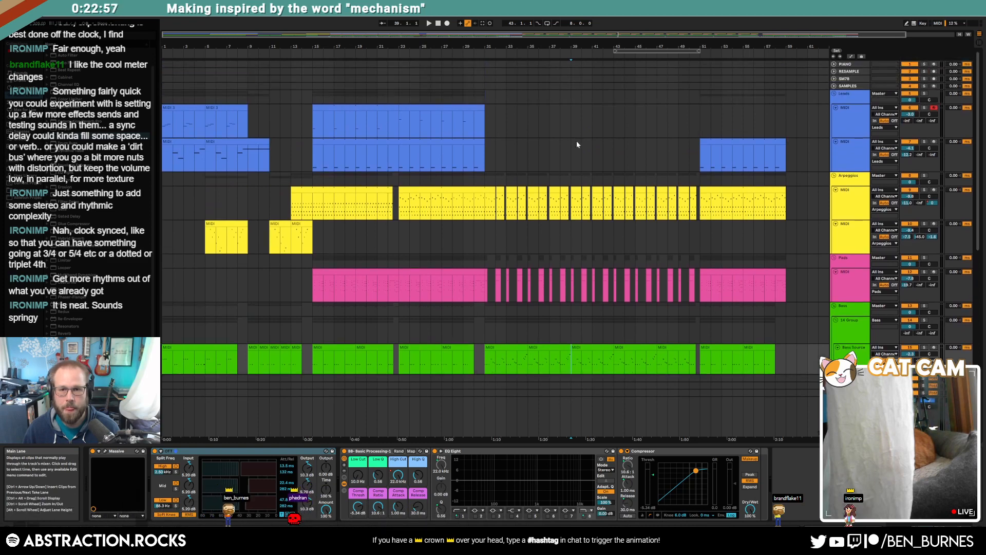
Arm the second lead track and insert a new MIDI track below it in the Leads group.
left_click(571, 118)
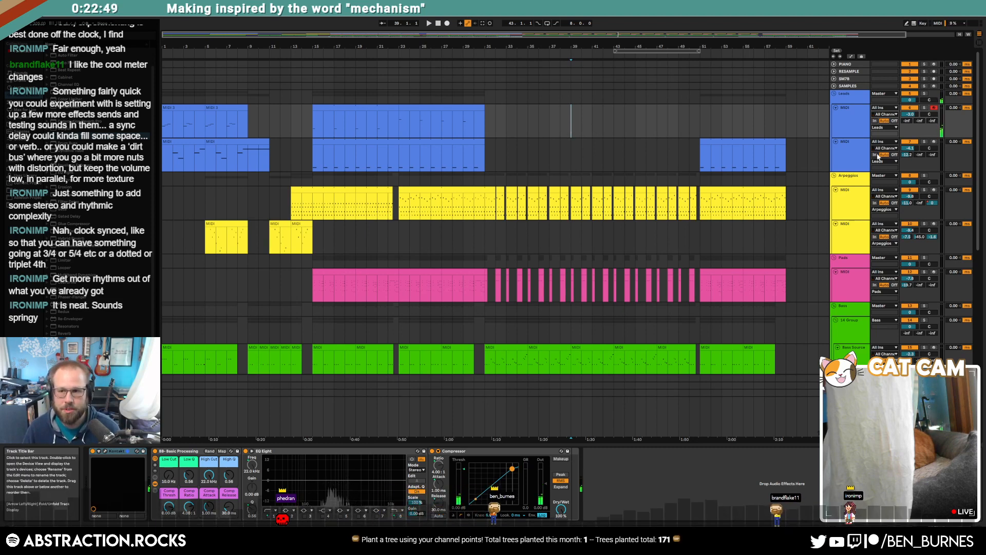
left_click(934, 142)
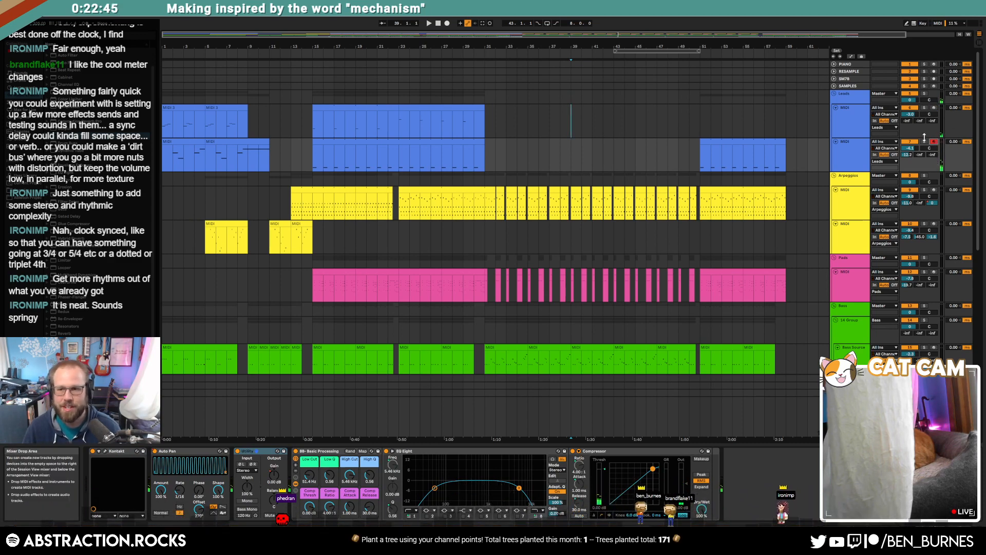
left_click(843, 155)
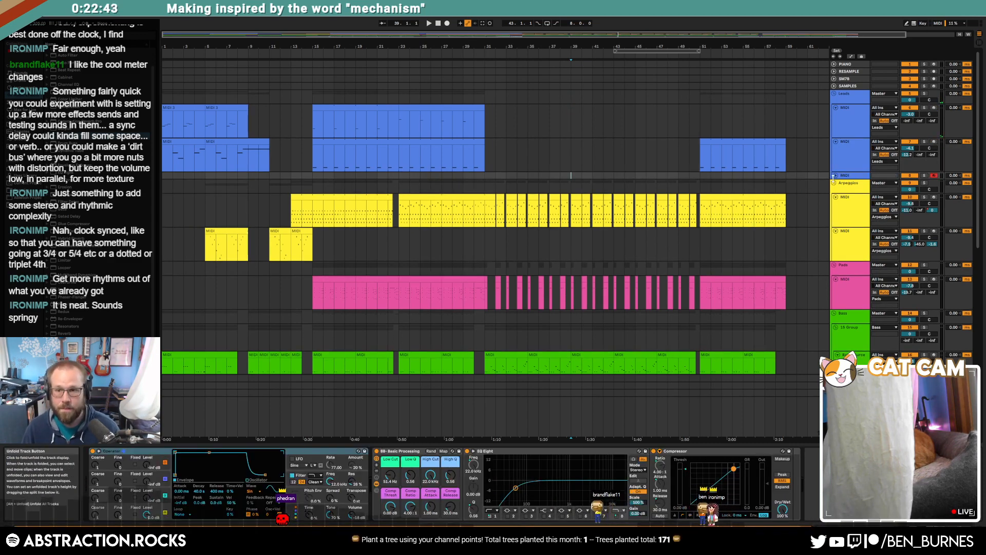
key("ctrl+shift+t")
Lower the sustain in the new track's Operator envelope and play the arrangement from bar 37.
left_click_drag(209, 452, 209, 458)
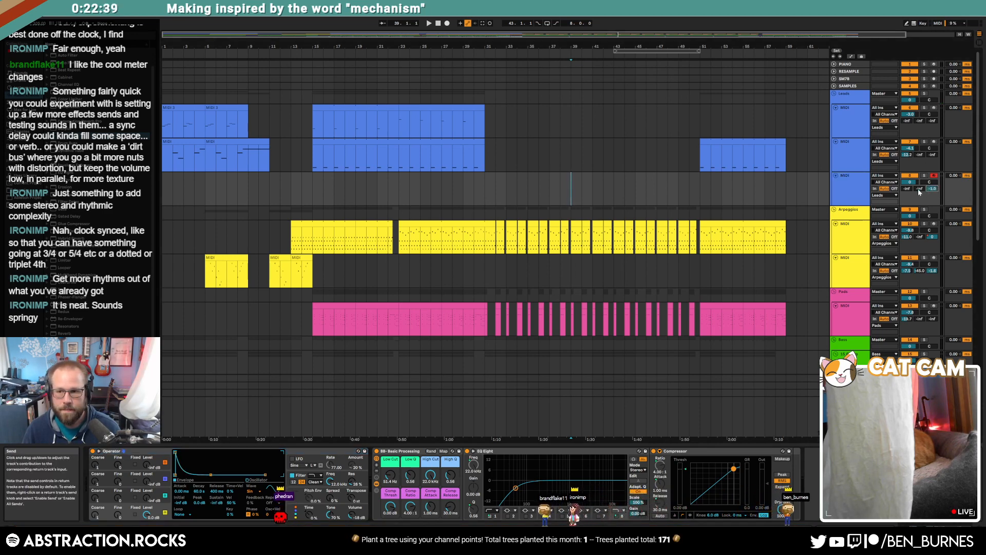
left_click(554, 187)
key("space")
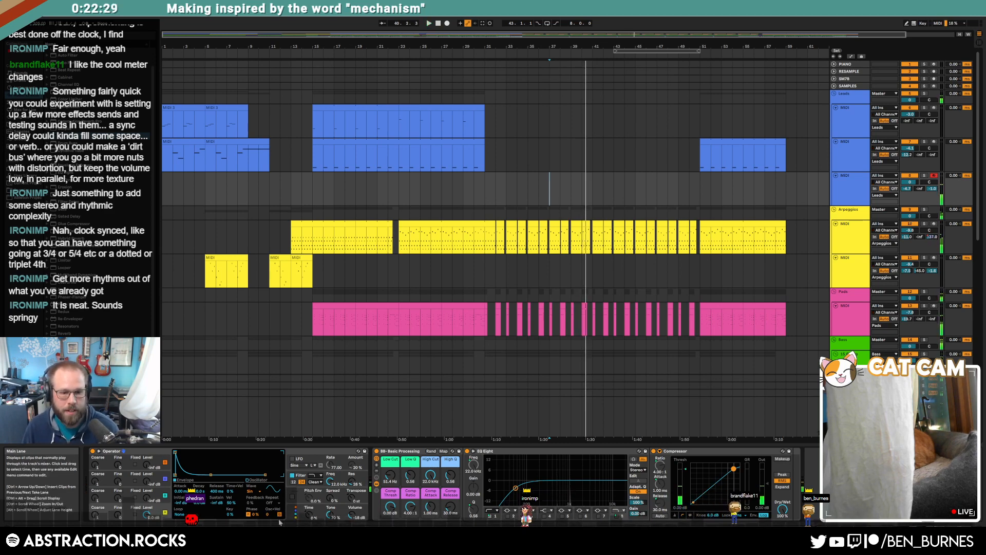
Turn on Glide in the new lead's Operator and set the glide time to 209 ms.
left_click(313, 491)
left_click(249, 514)
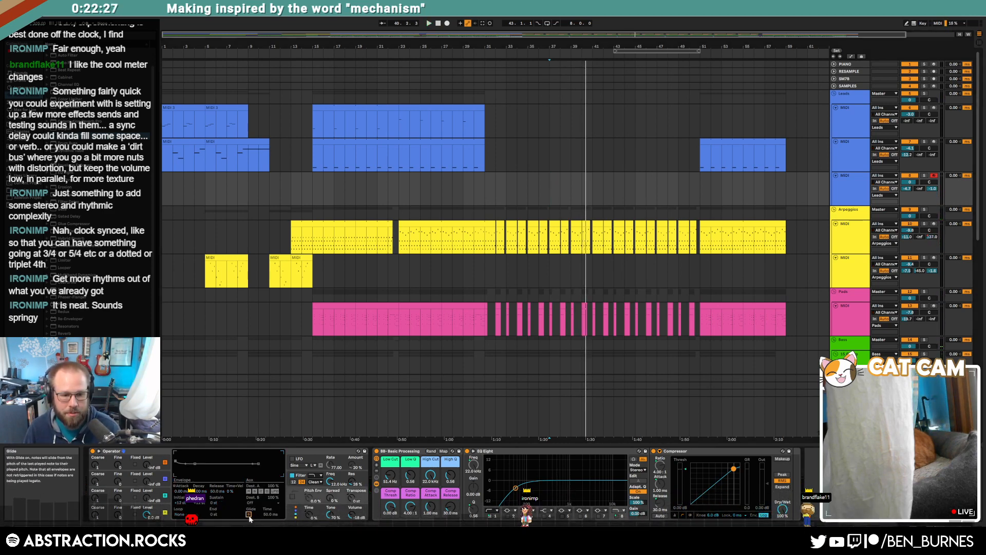
left_click_drag(270, 515, 270, 506)
left_click(174, 515)
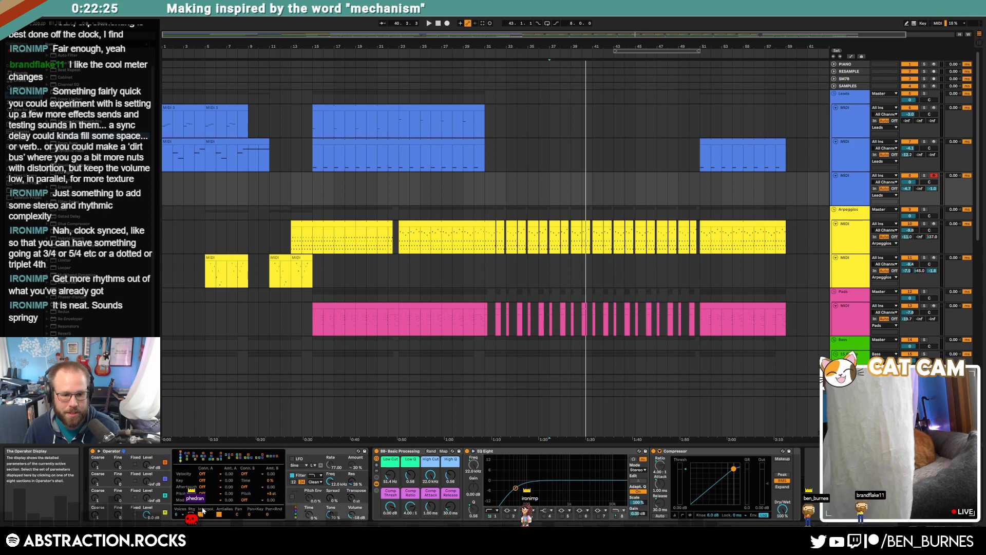
left_click(291, 515)
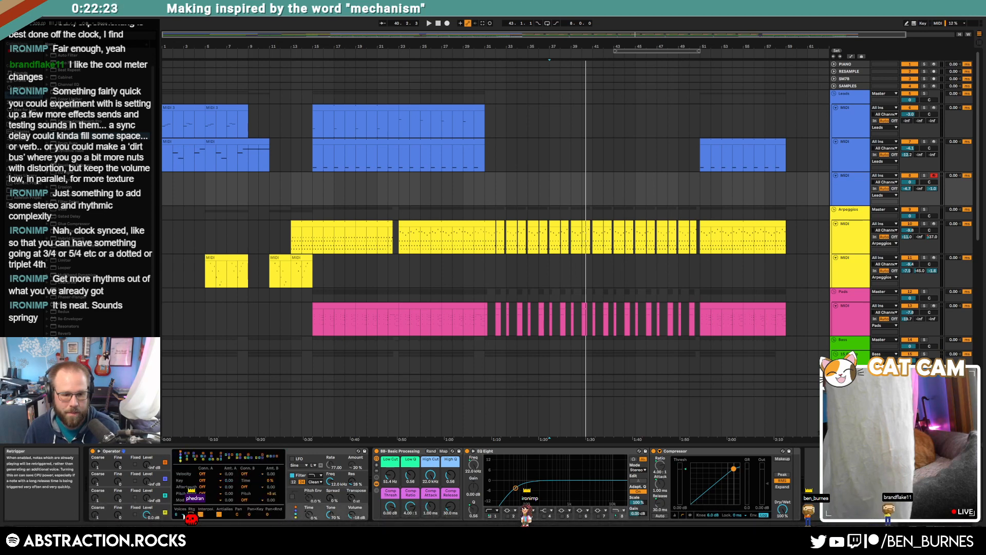
left_click_drag(332, 499, 332, 465)
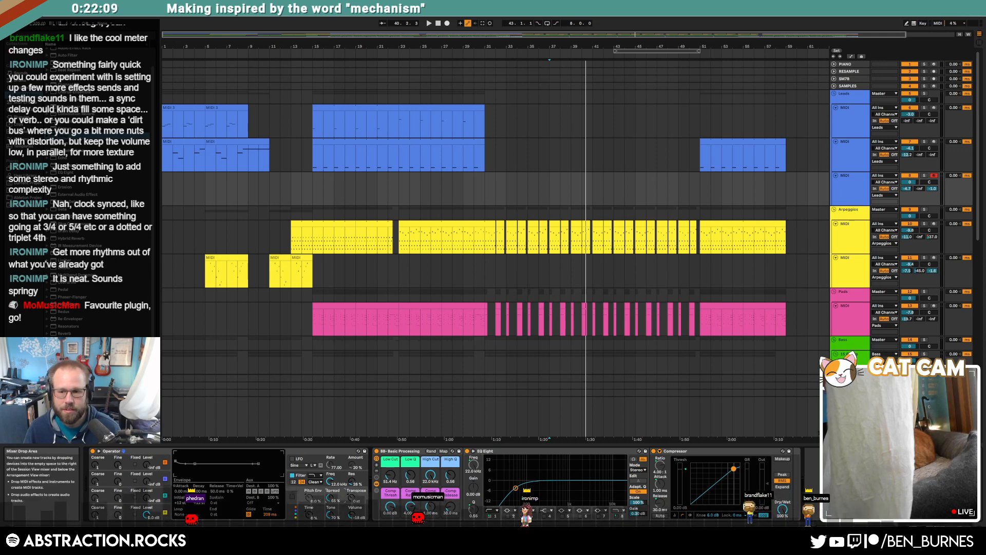
Examine the return effects: the ValhallaRoom settings on the Reverb return and the Delay device on the Delay return.
left_click(850, 378)
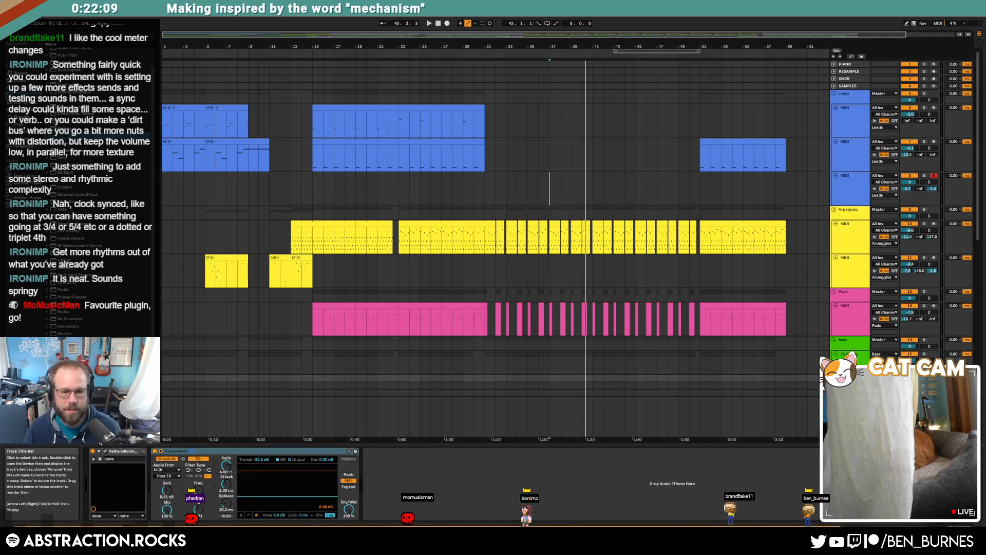
left_click(105, 452)
left_click_drag(170, 34, 329, 222)
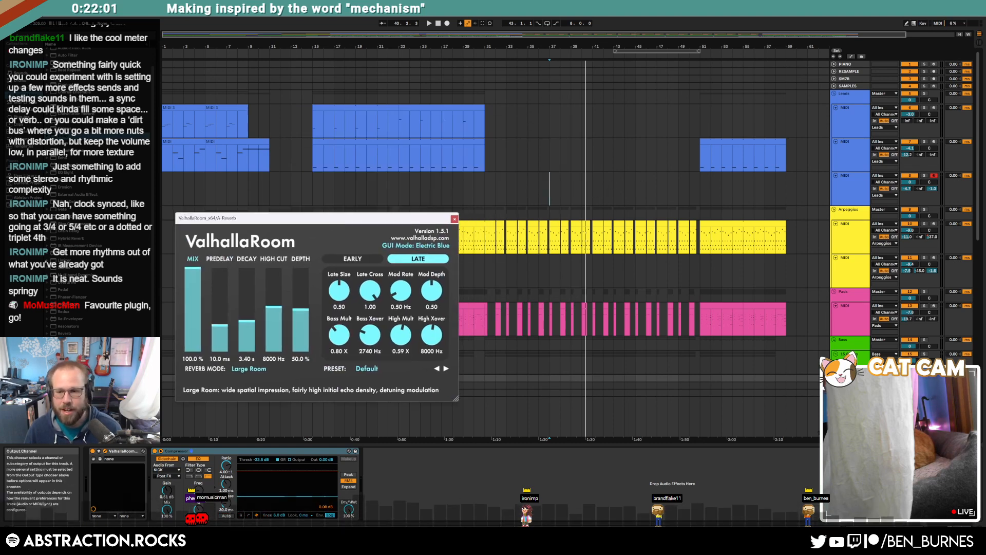
left_click(850, 386)
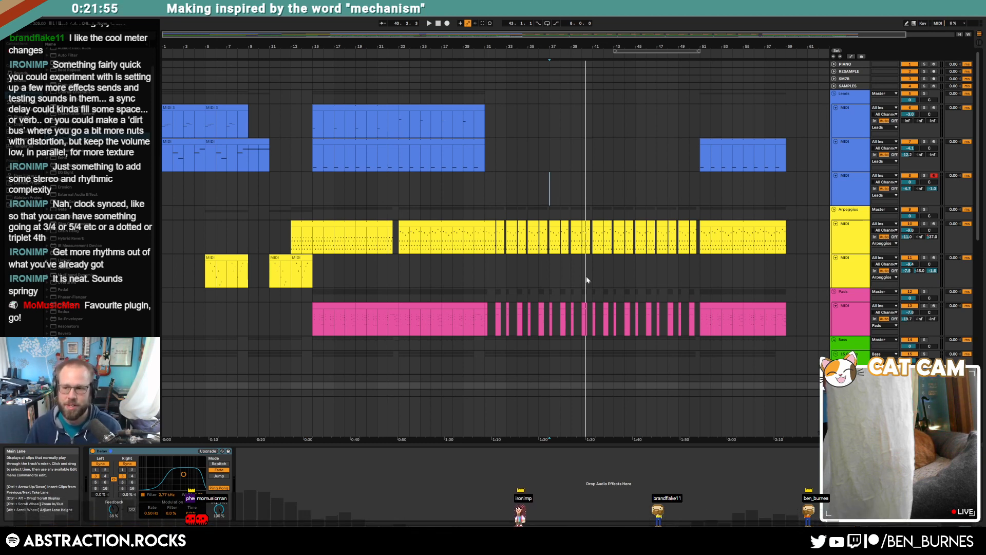
Record a MIDI part on the new lead track from bar 37 and trim the clip's end to bar 45.
left_click(553, 187)
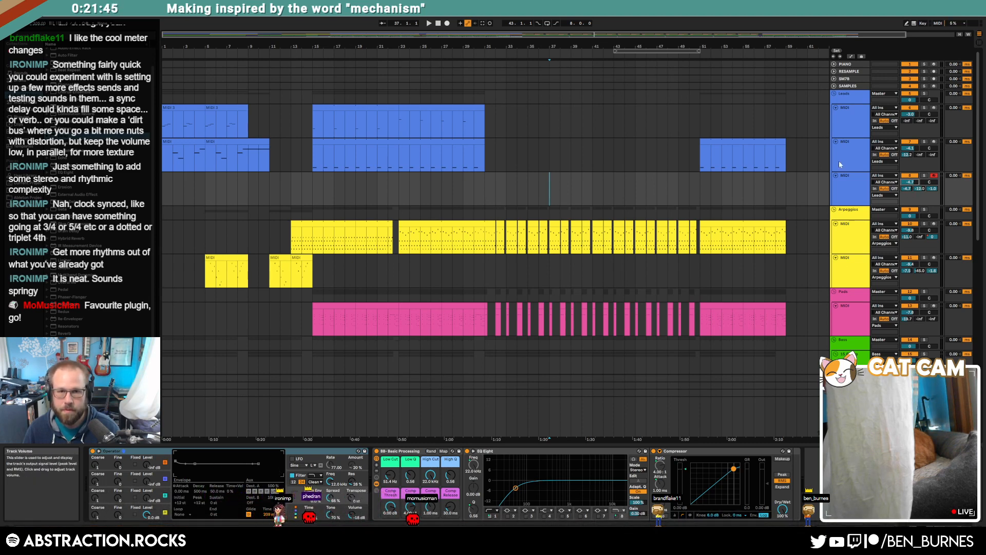
left_click(447, 24)
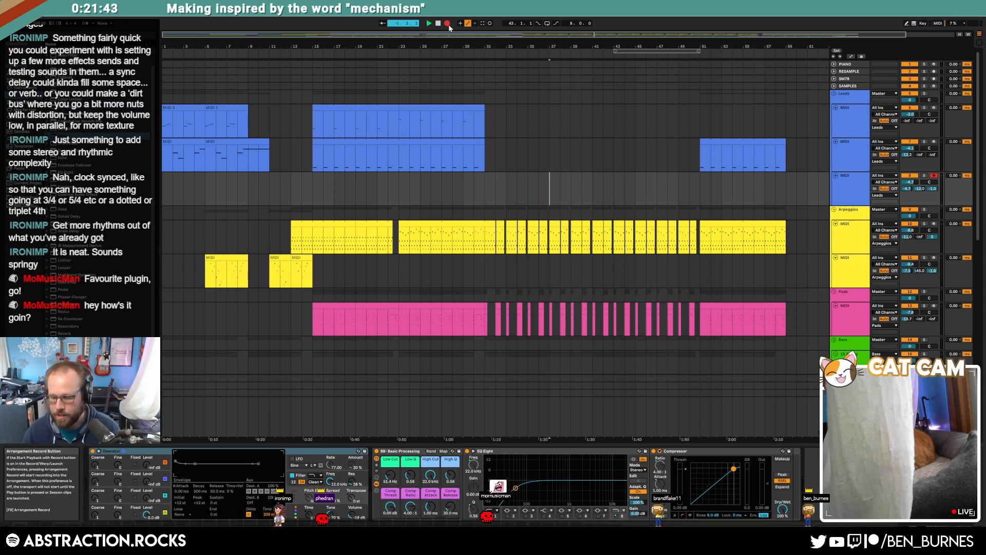
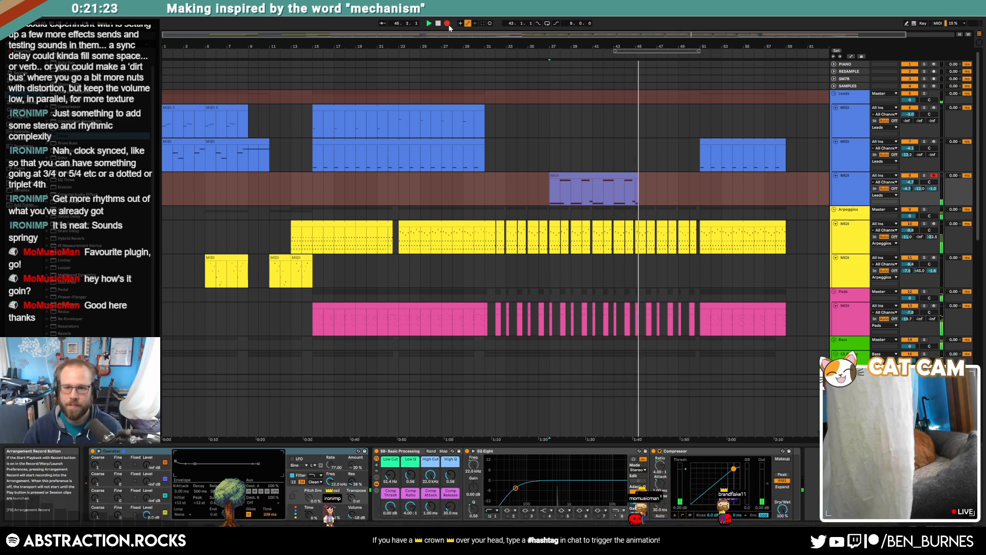
left_click(448, 24)
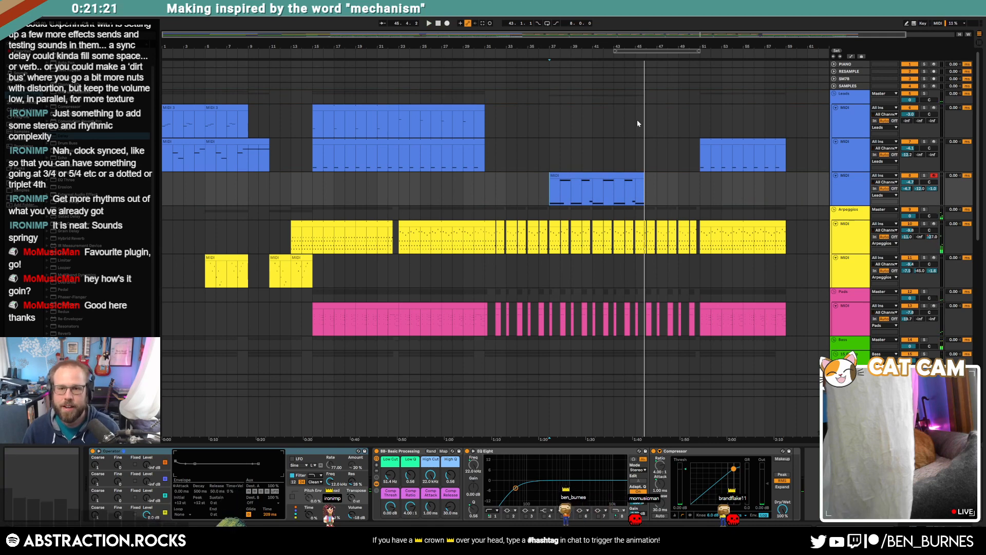
left_click(626, 176)
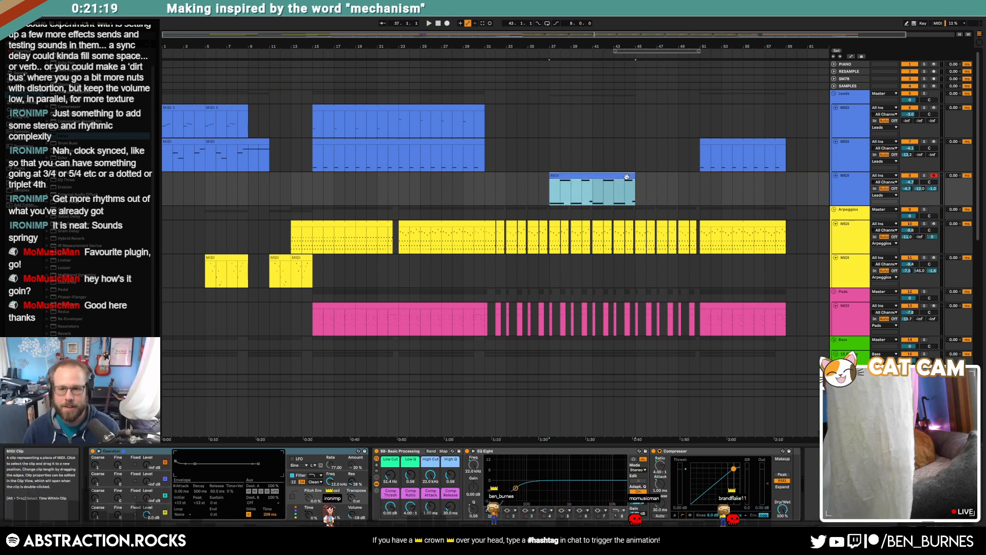
Open the recorded lead clip's notes and edit the C#4 note on its last beat.
double_click(626, 176)
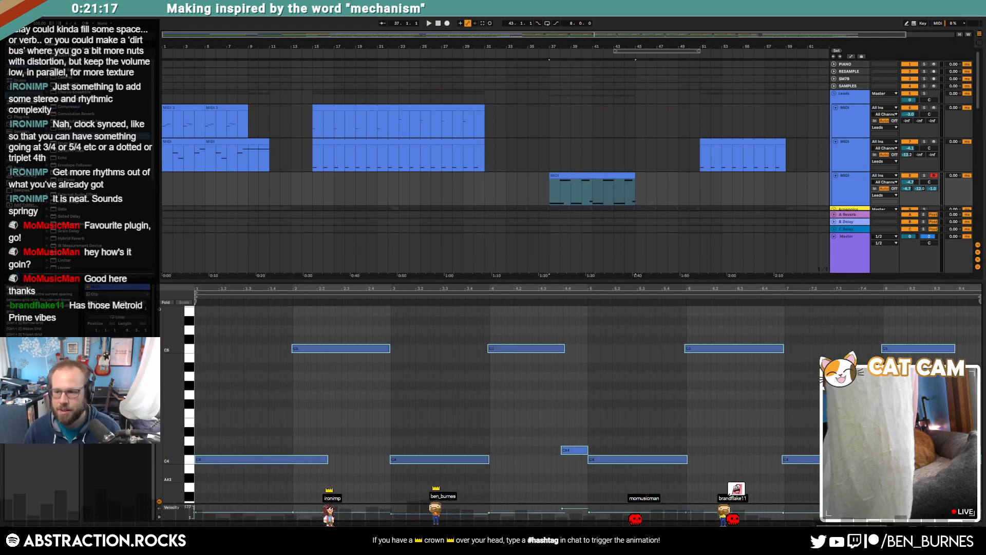
left_click(975, 451)
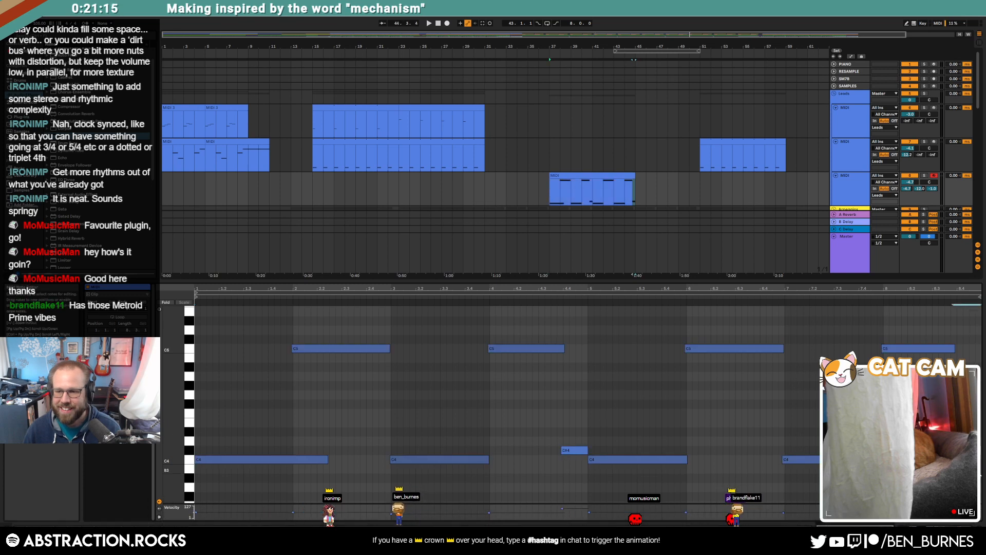
left_click_drag(980, 474, 981, 474)
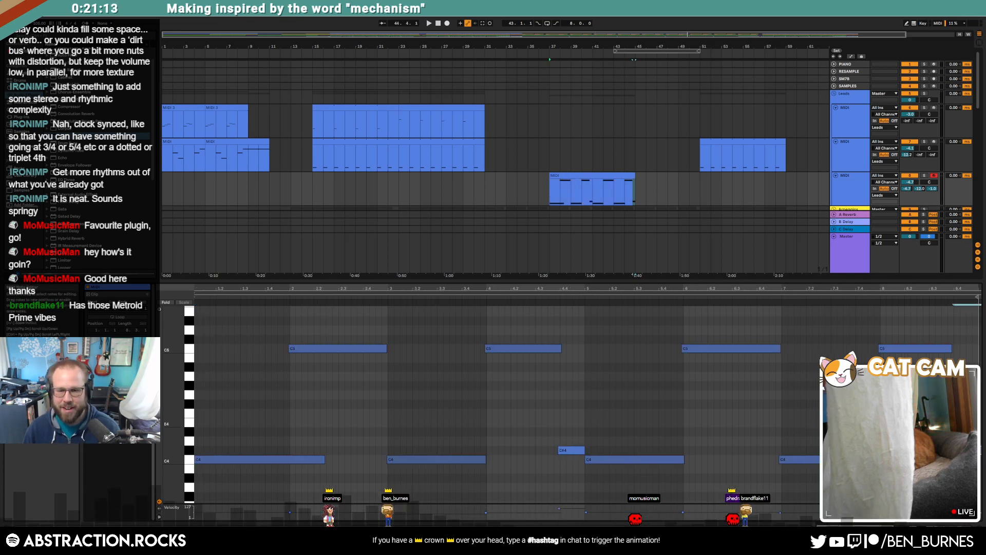
key("ctrl+a")
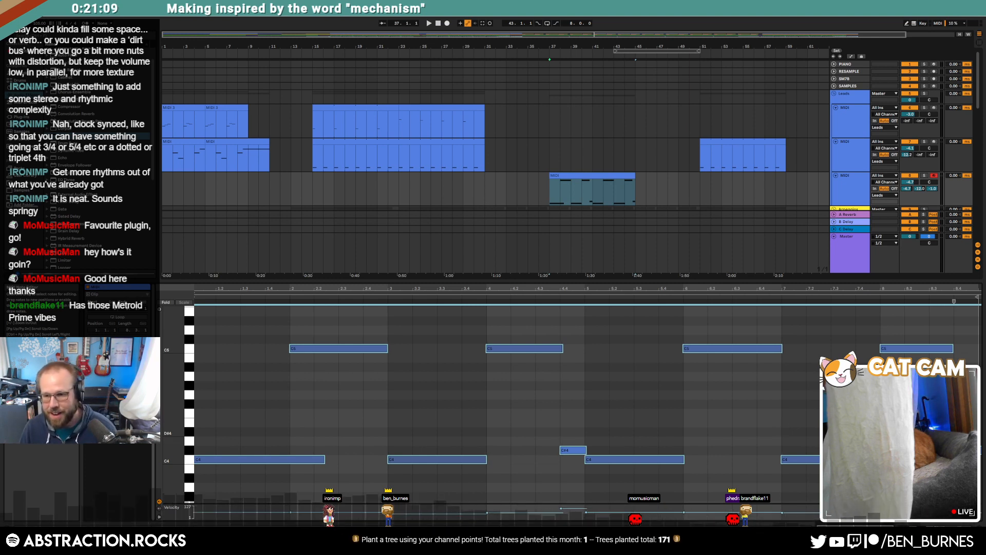
double_click(965, 451)
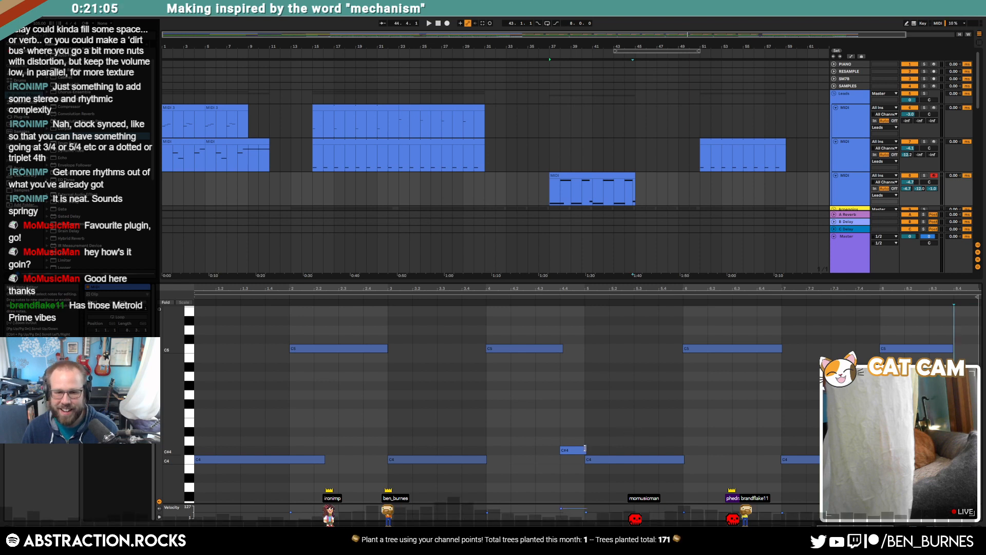
left_click(585, 448)
left_click(611, 432)
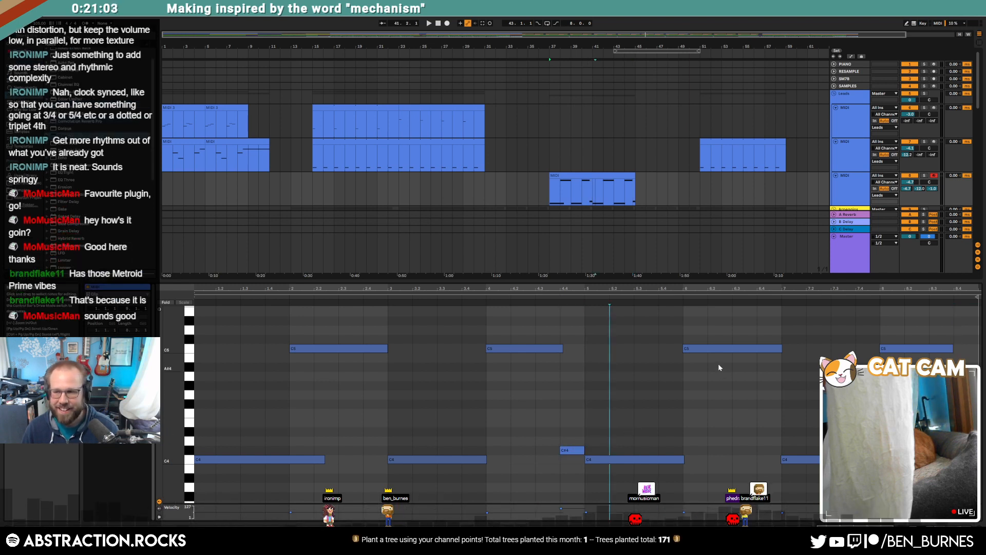
Duplicate the lead clip directly after the original and return to the track's device view.
left_click(601, 173)
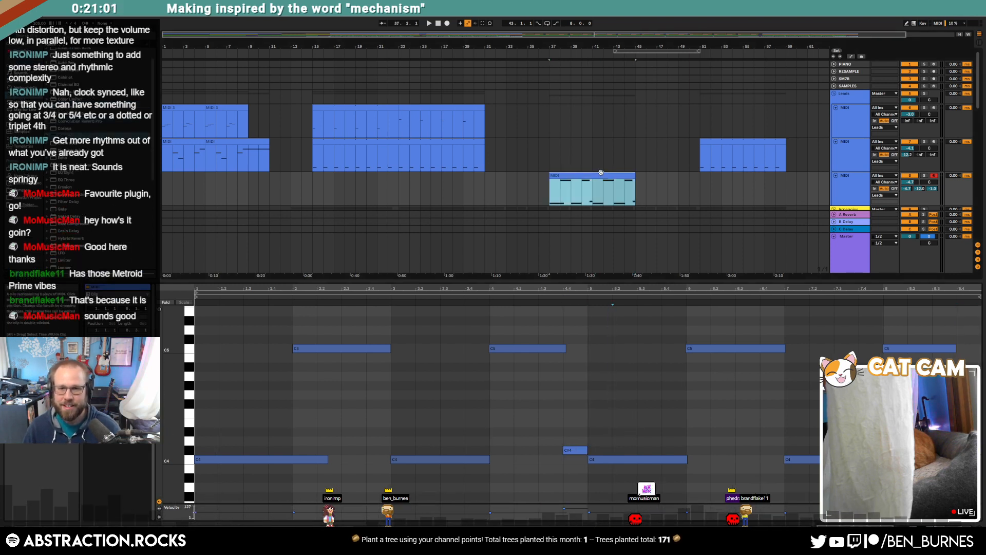
key("ctrl+d")
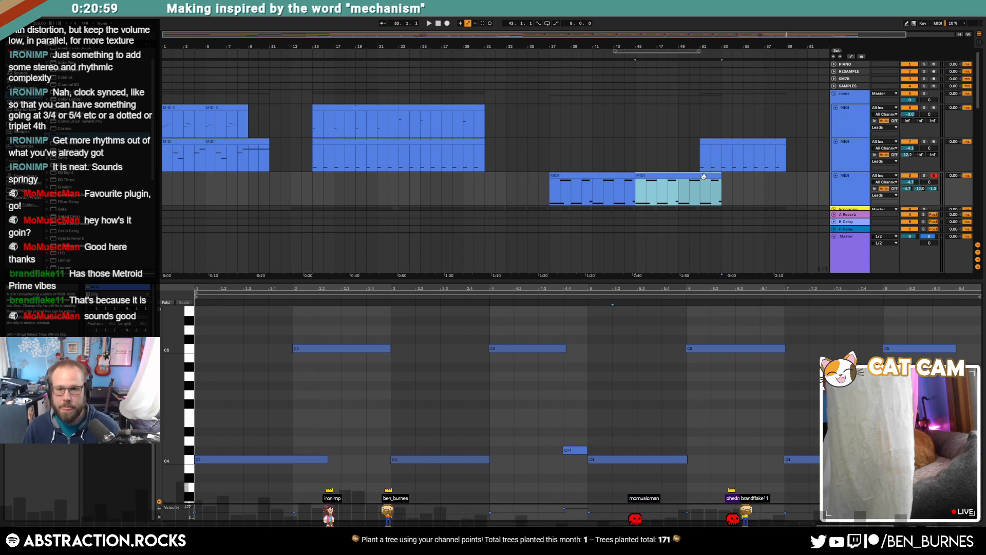
key("shift+Tab")
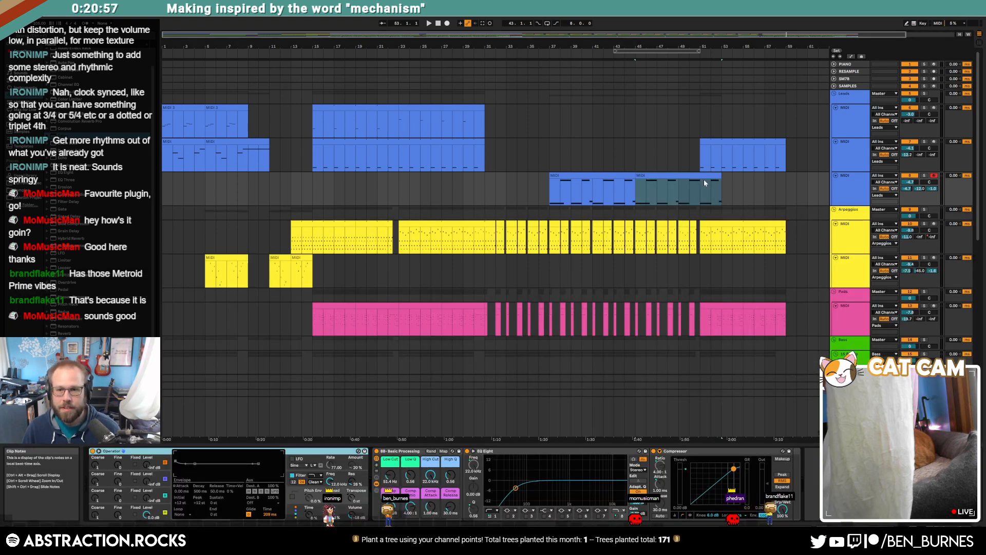
Select both new lead clips together and move them two bars earlier so they start at bar 35.
scroll(703, 179, "up", 3)
scroll(704, 183, "down", 2)
scroll(705, 186, "down", 4)
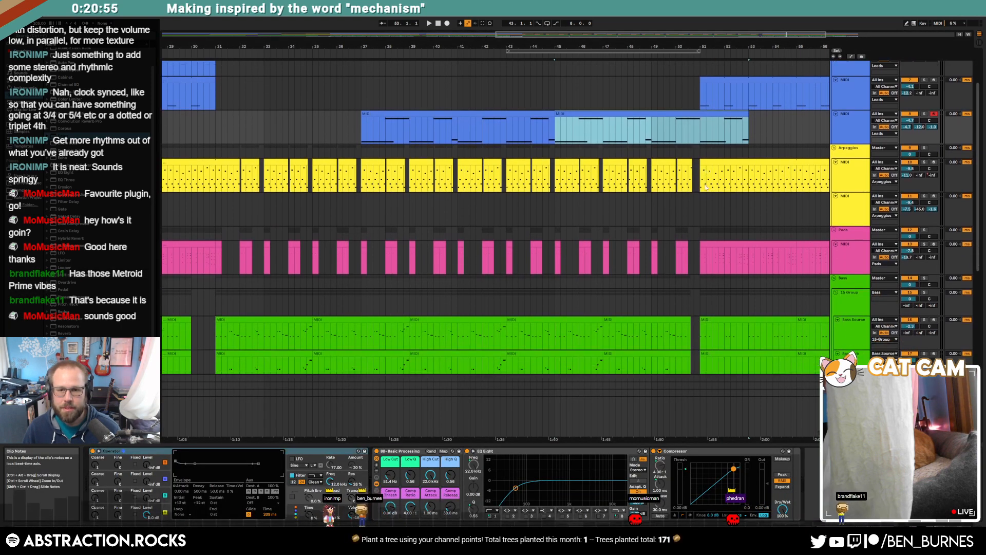
scroll(702, 191, "down", 2)
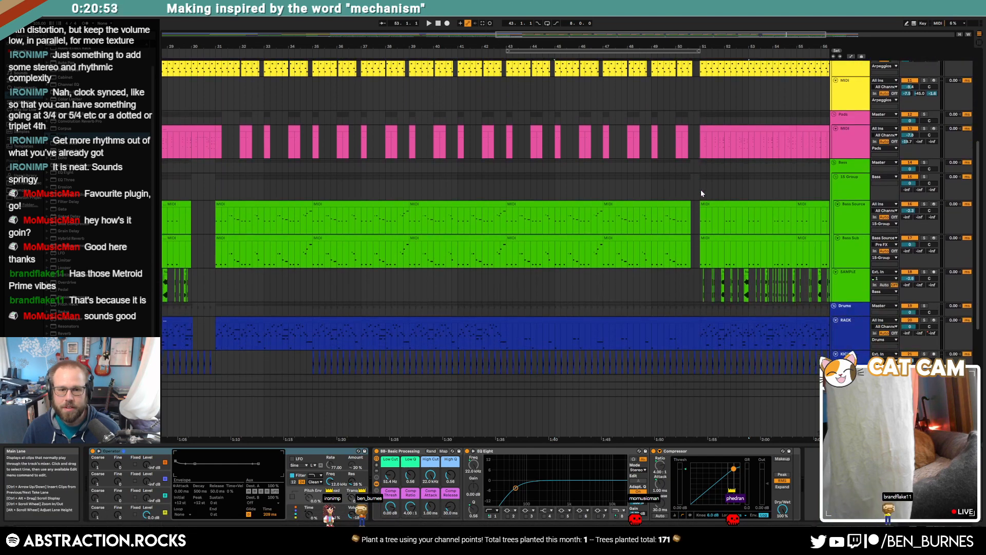
scroll(660, 187, "up", 5)
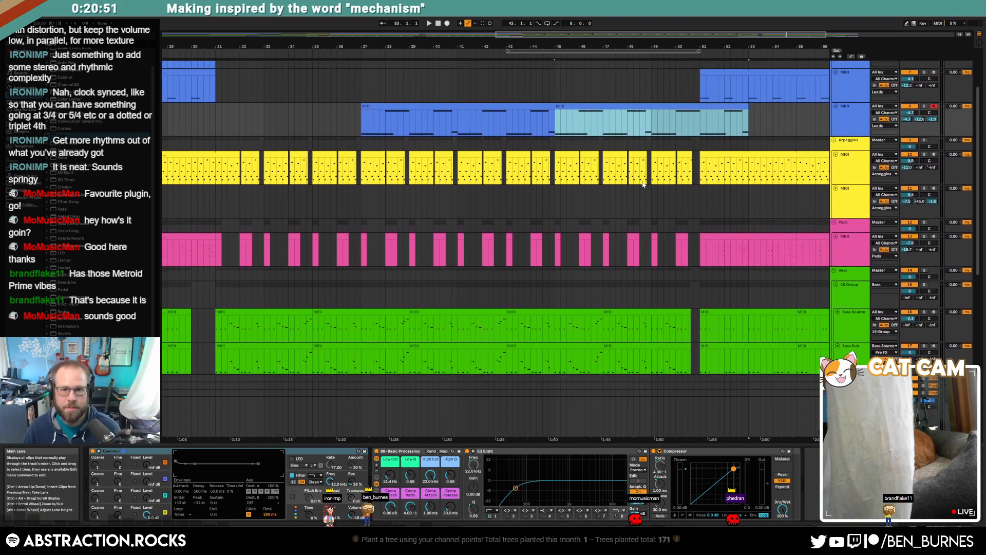
left_click(520, 105, "shift")
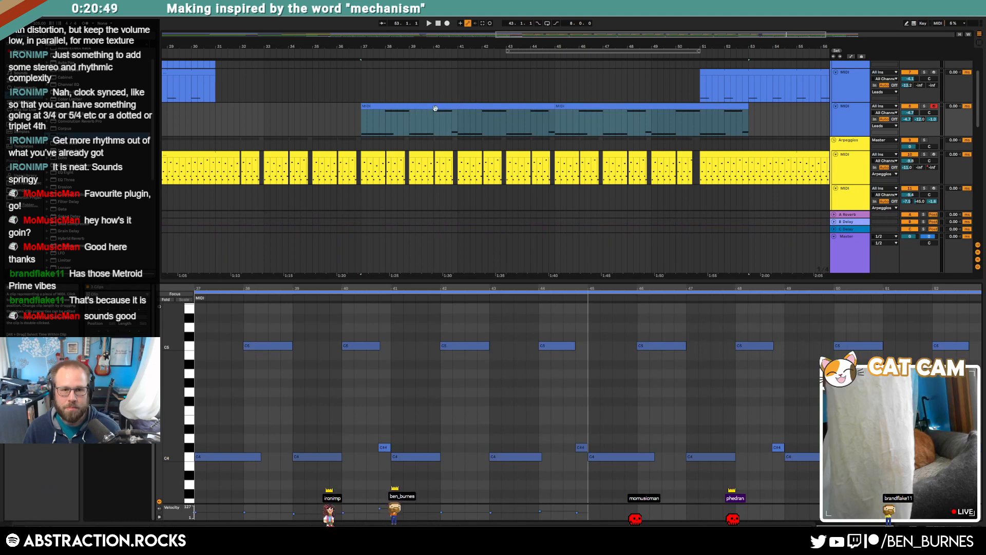
left_click_drag(455, 105, 406, 108)
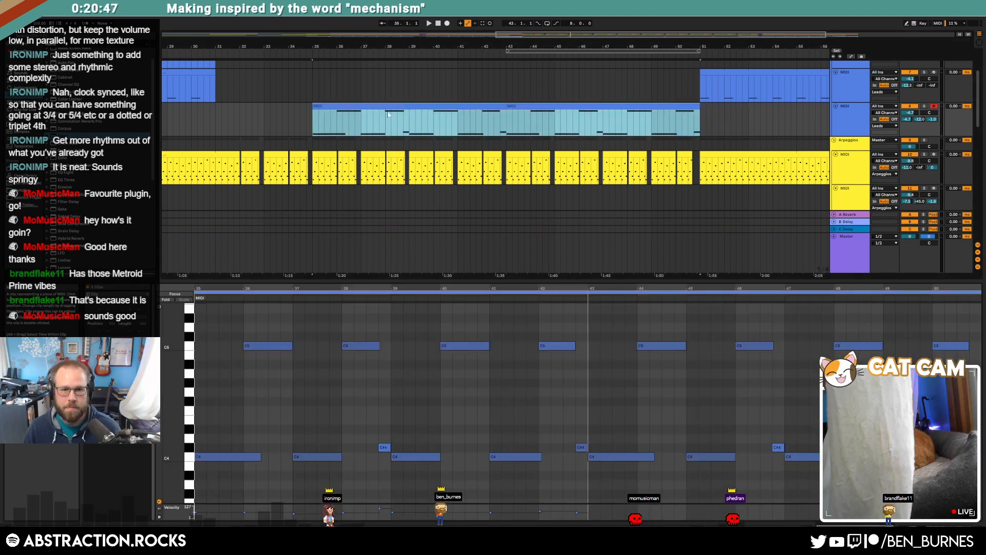
Play the arrangement from bar 31 with the full timeline in view and display the new lead track's devices.
left_click(223, 121)
key("space")
key("w")
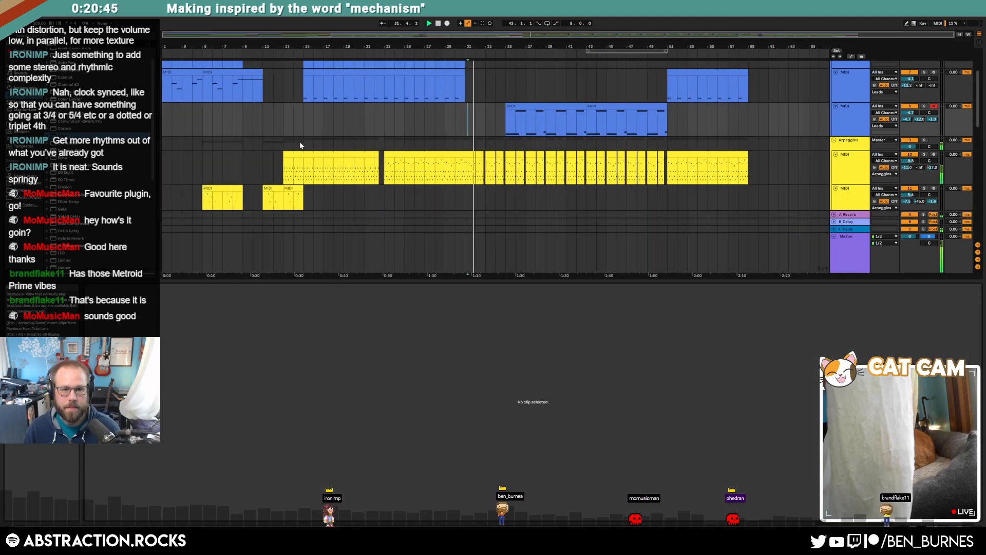
key("shift+Tab")
left_click(446, 112)
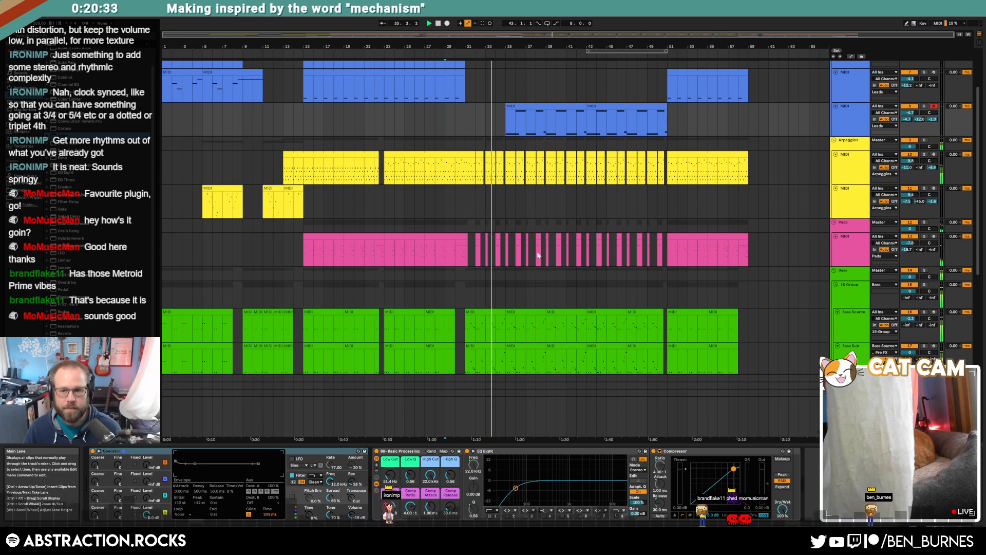
Raise the upward bend range in the pad track's Pigments keyboard settings to 11 and close the plug-in window.
left_click(846, 250)
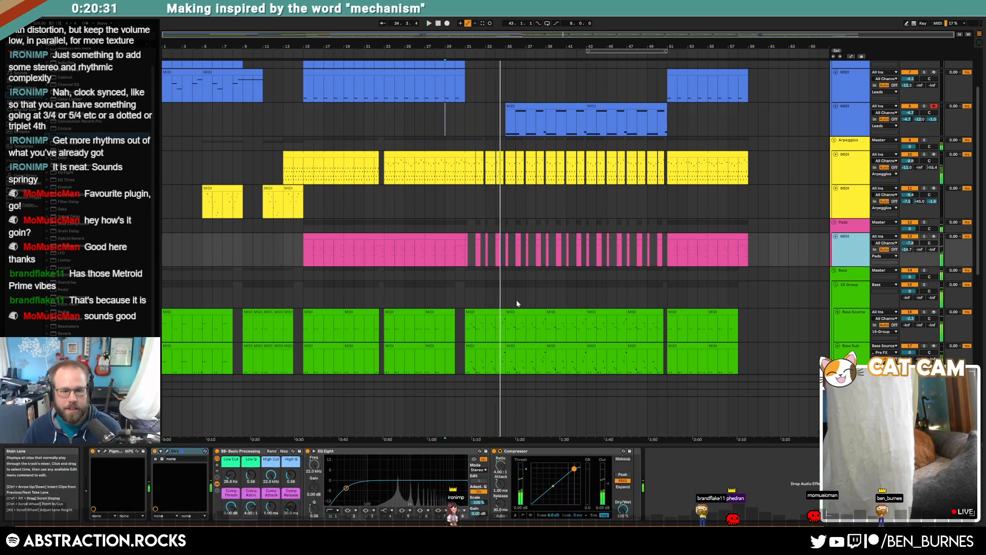
left_click(106, 452)
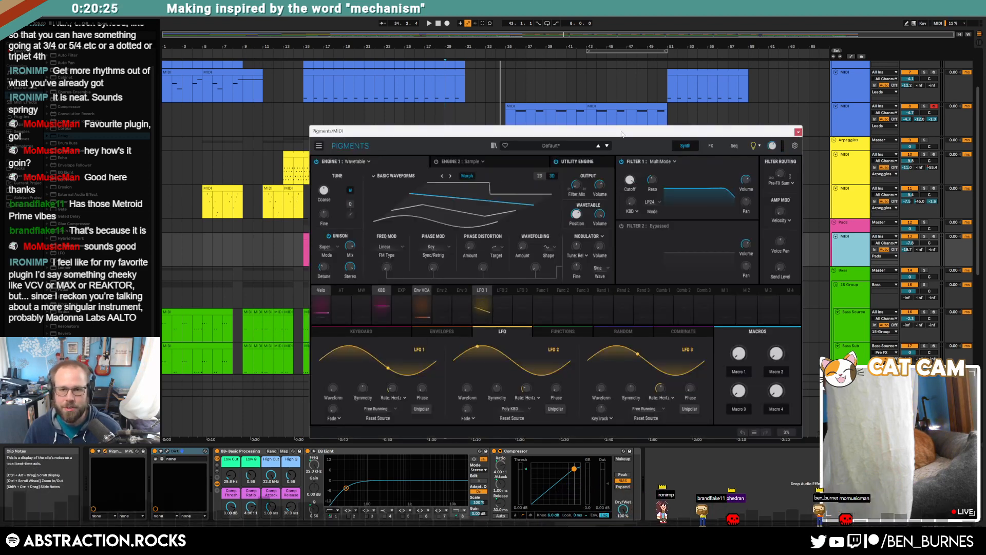
left_click_drag(625, 133, 565, 122)
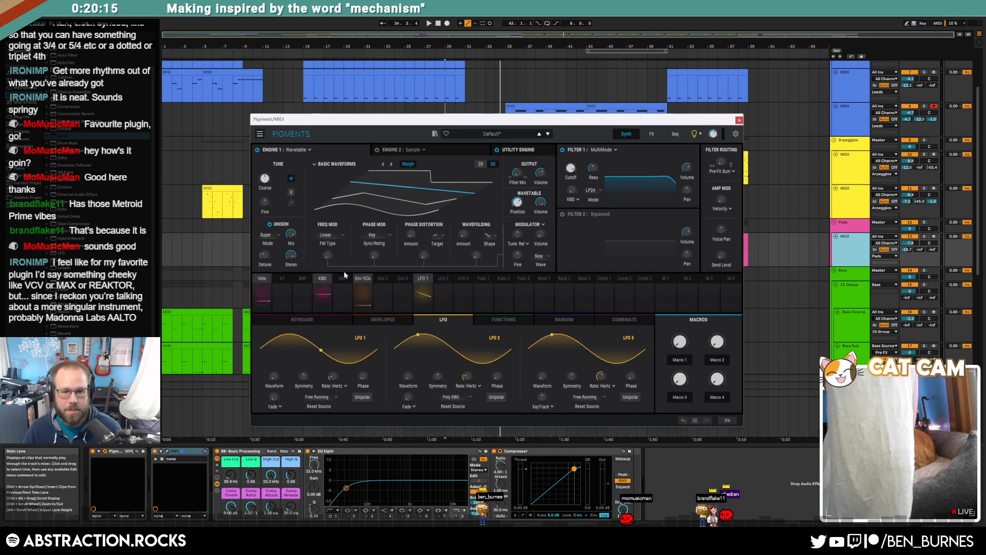
left_click(302, 319)
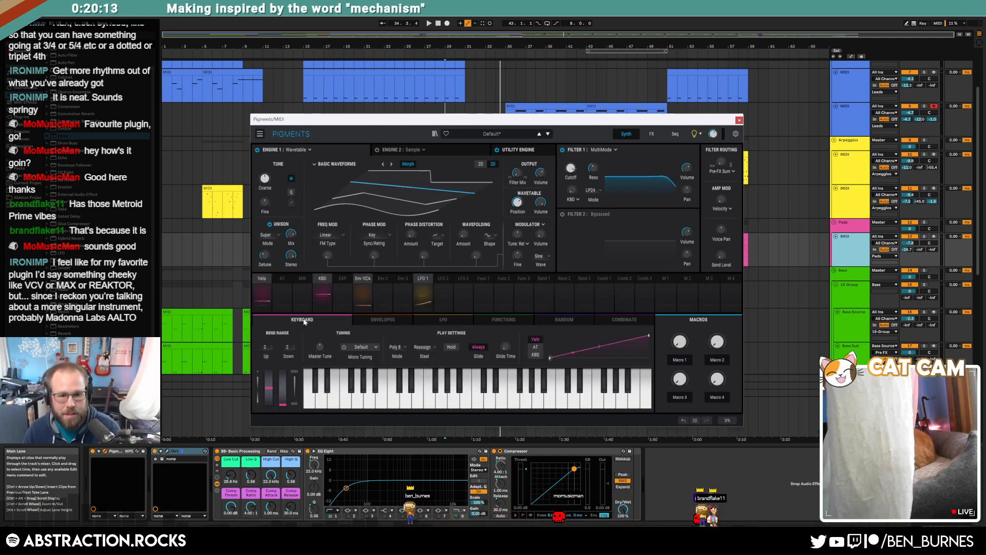
left_click_drag(265, 347, 265, 316)
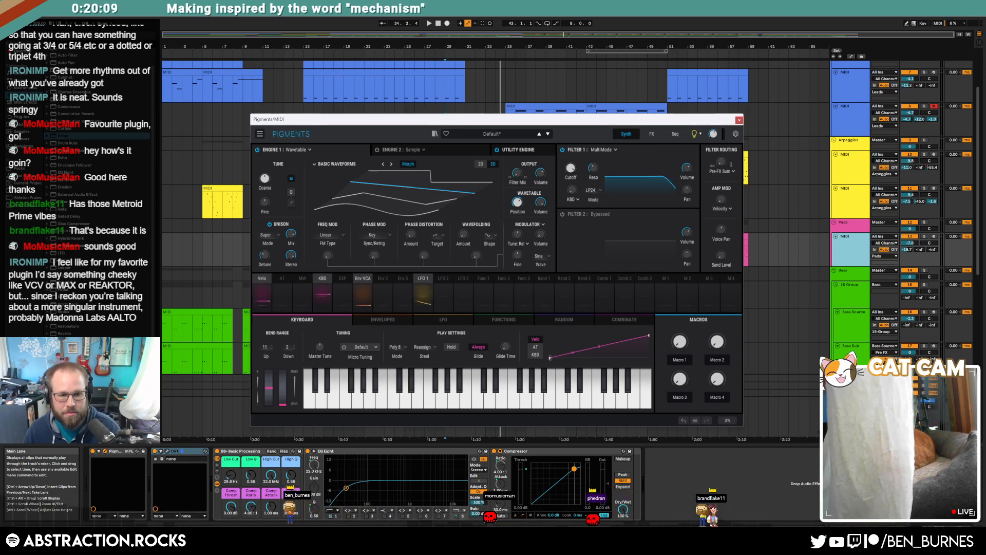
left_click(739, 120)
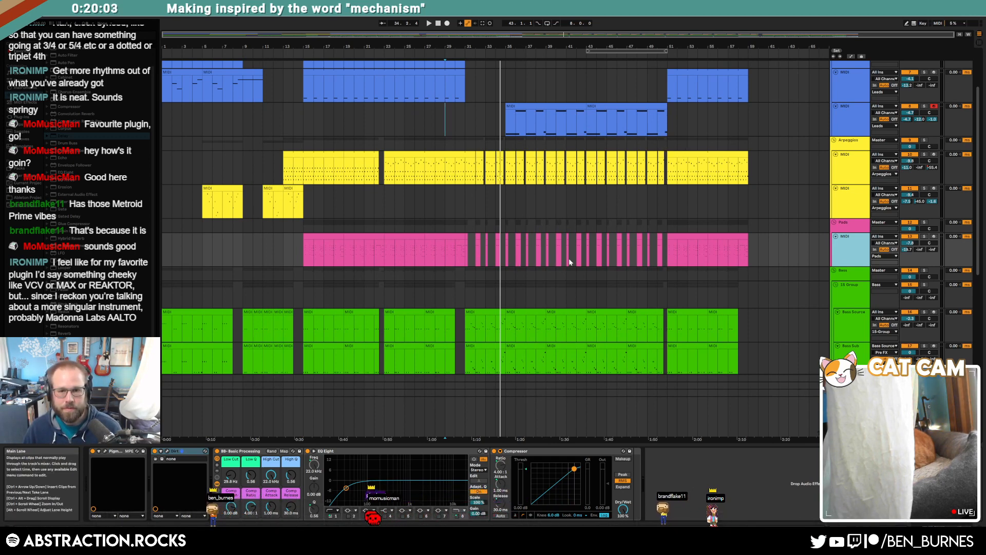
Consolidate the pad clips from bar 43 to bar 51 into a single clip and open its notes.
left_click(585, 255)
key("space")
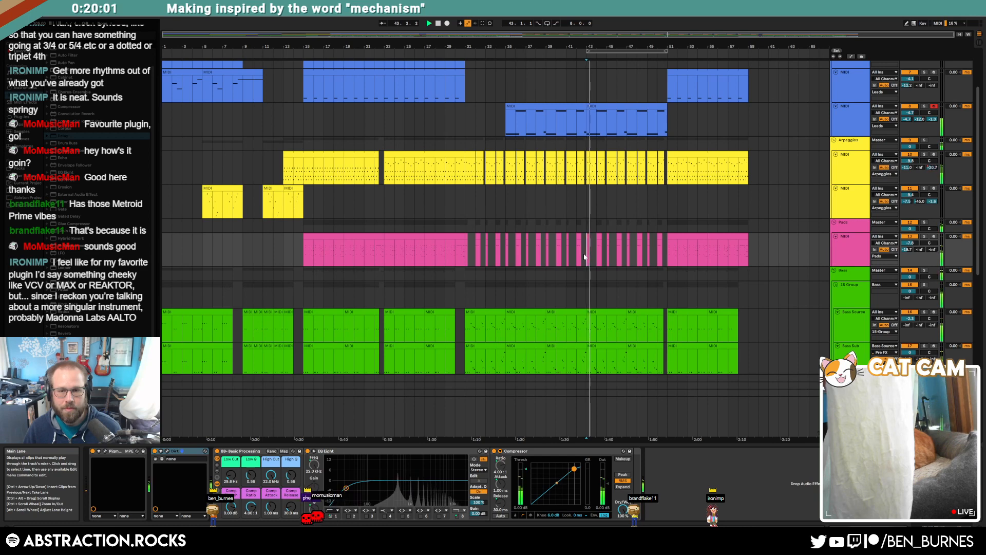
key("a")
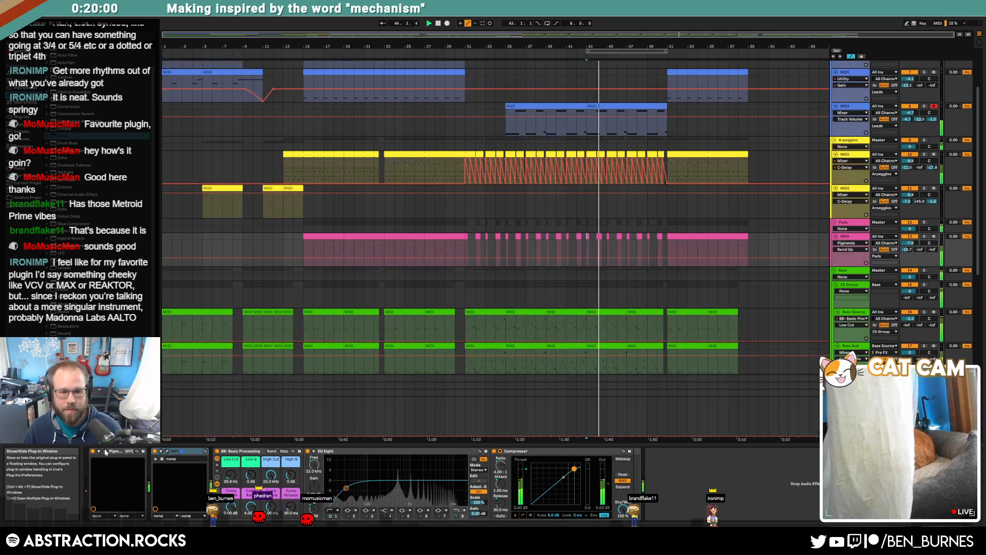
left_click_drag(585, 245, 661, 249)
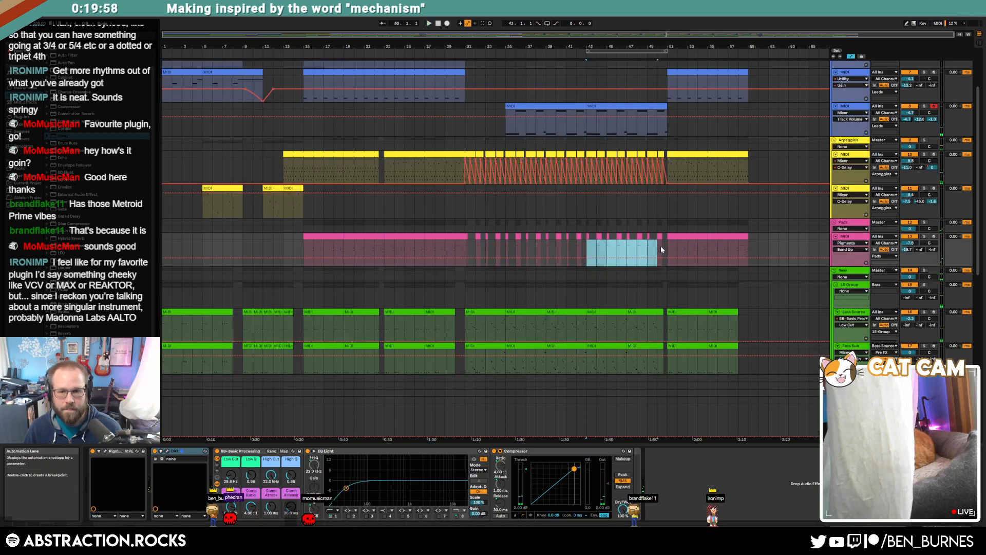
key("a")
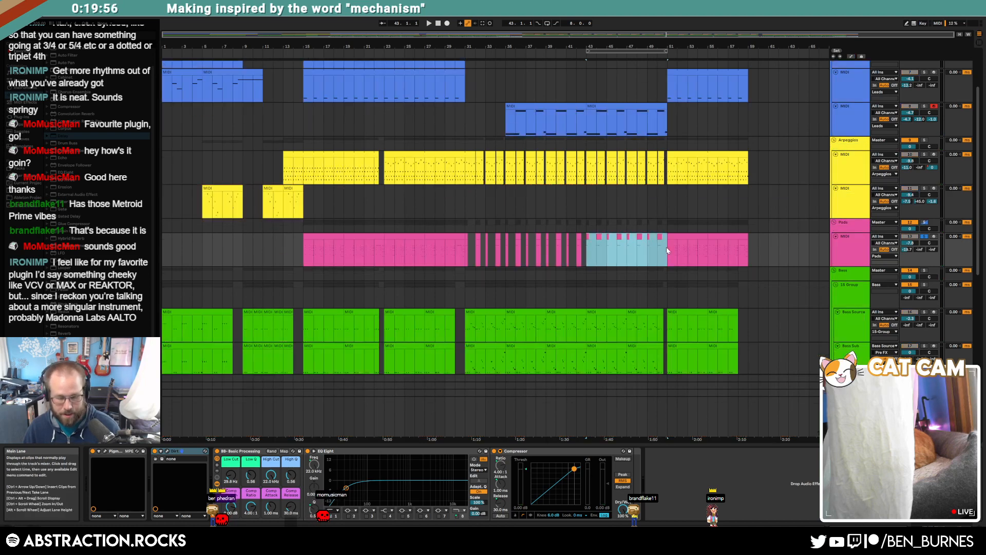
double_click(667, 250)
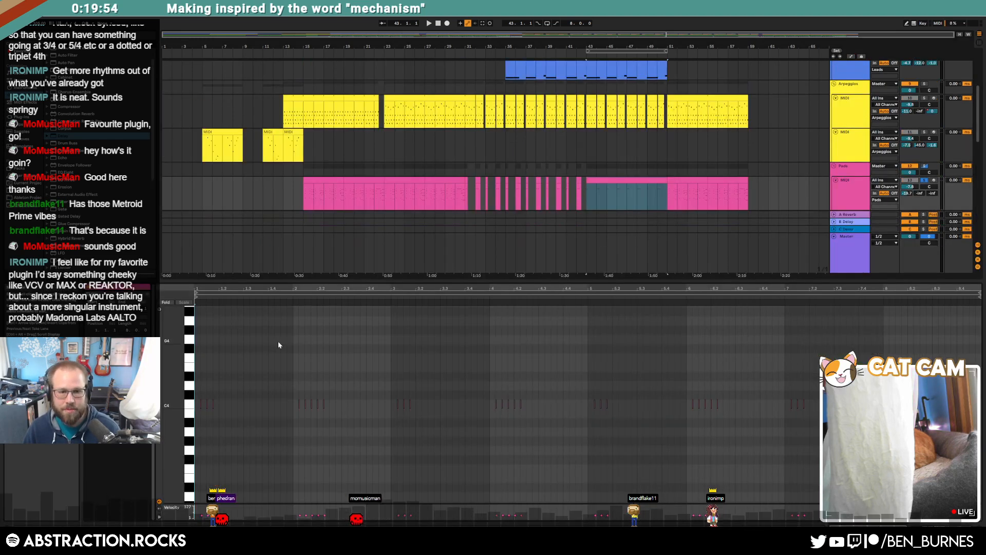
Show the MIDI pitch bend envelope of the consolidated pad clip.
left_click(215, 418)
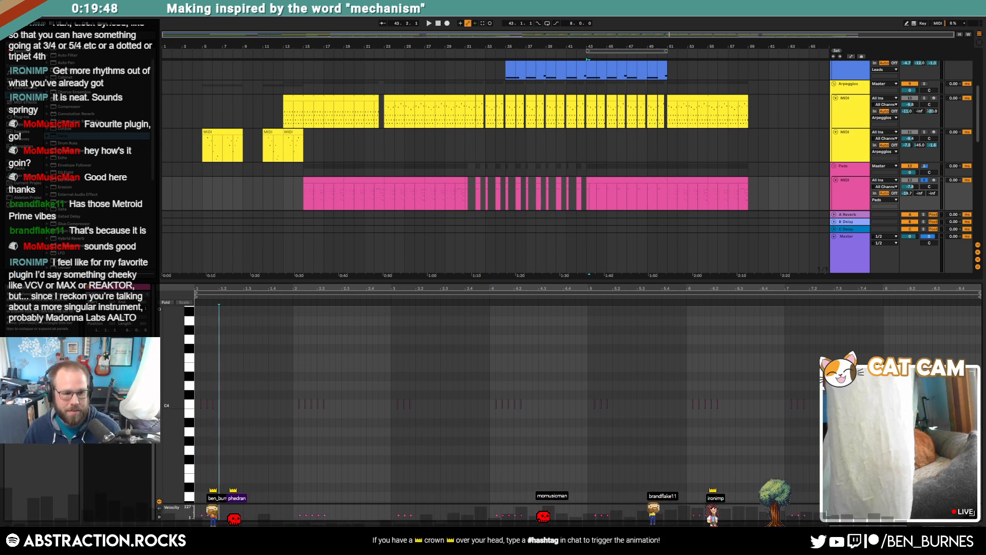
left_click(117, 378)
left_click(88, 416)
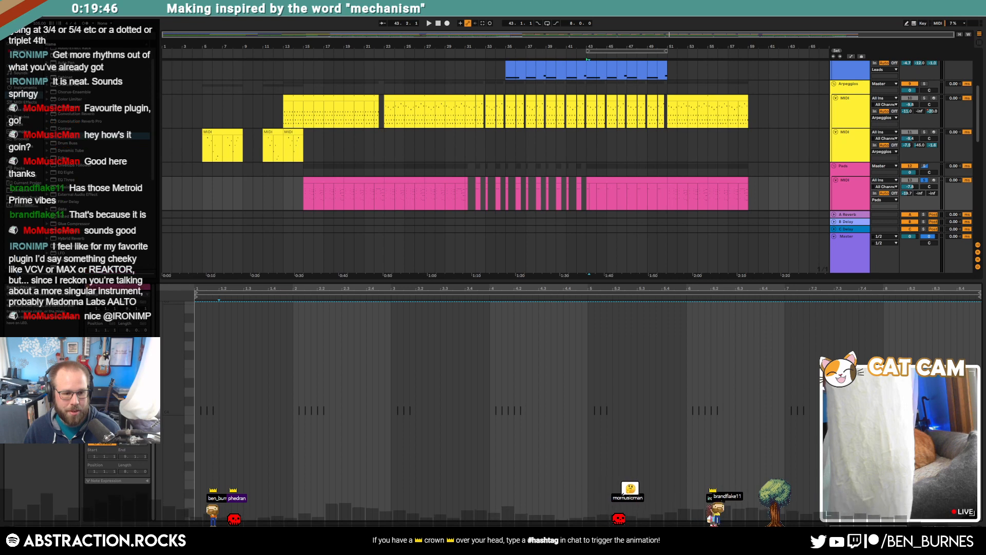
left_click(115, 431)
left_click(115, 444)
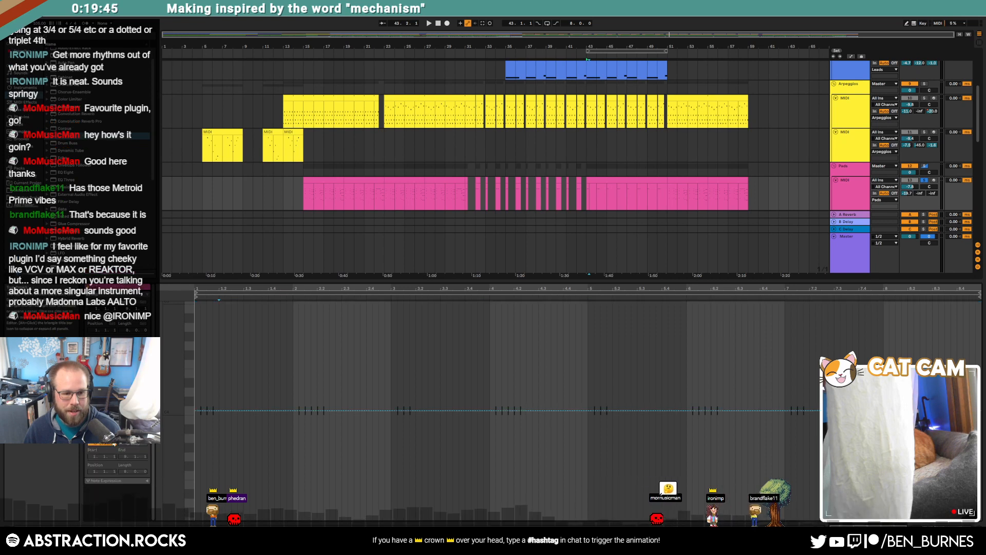
Draw a pitch bend ramp from zero at the clip start to 8191 at its bar 8, dropping back near the end, and play it.
left_click(196, 409)
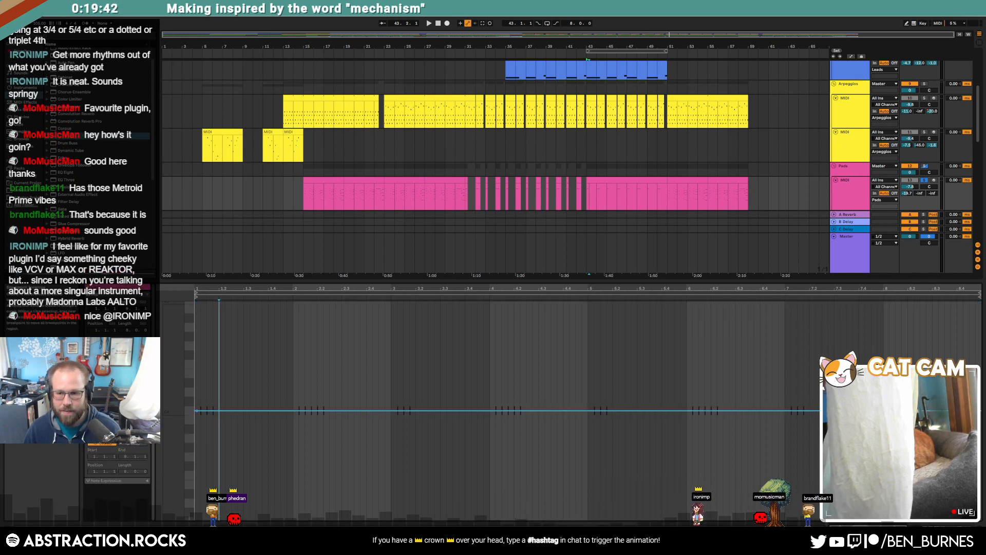
left_click_drag(889, 410, 889, 302)
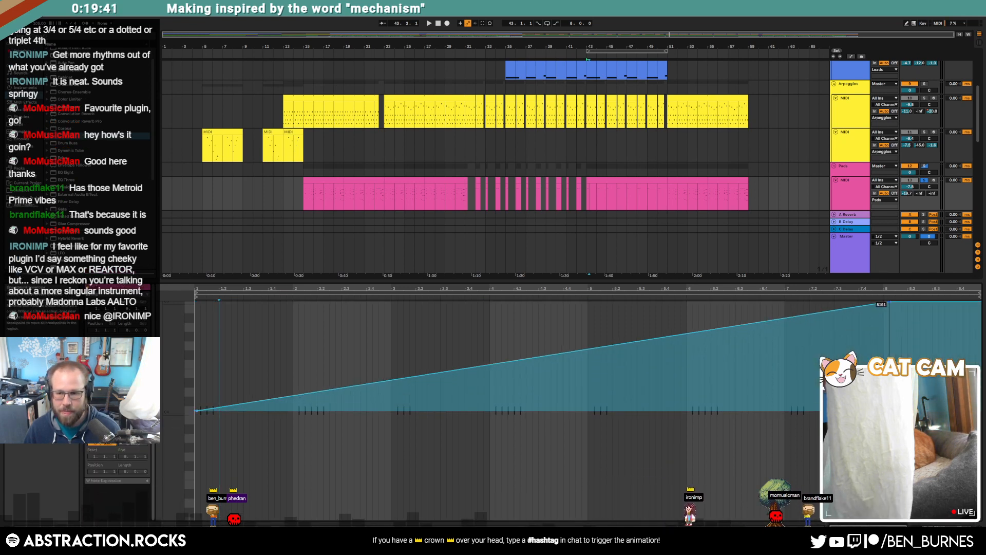
left_click(958, 303)
left_click_drag(965, 303, 958, 411)
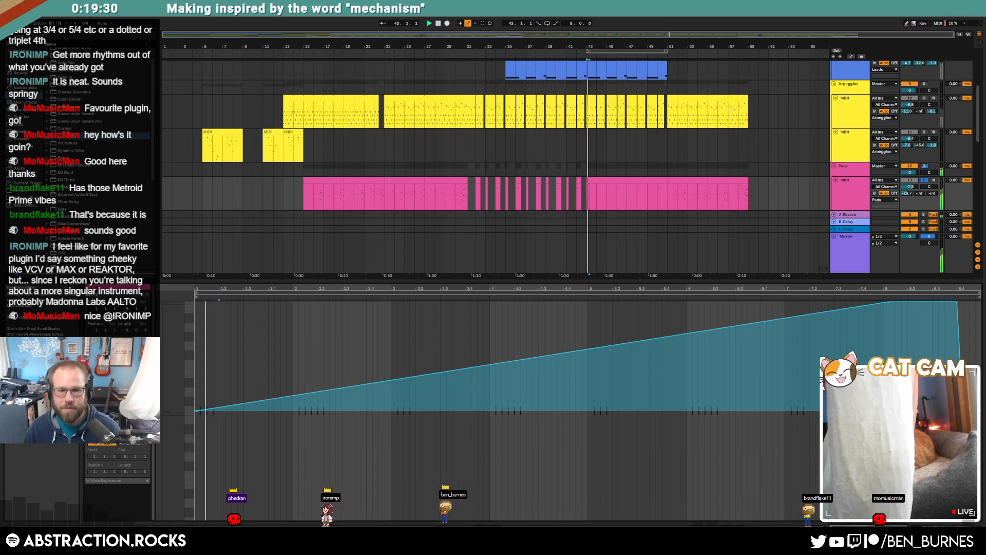
key("space")
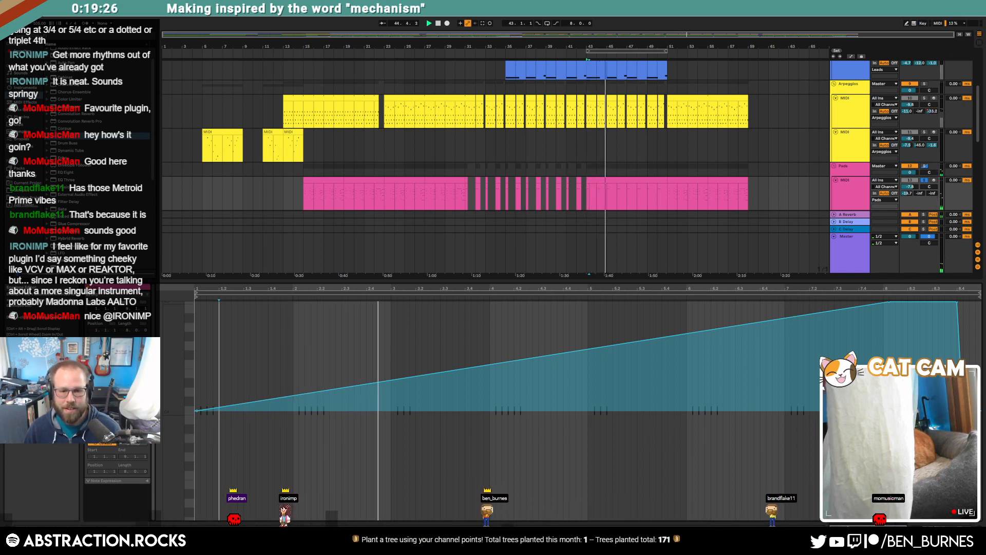
Return to the pad clip's notes and duplicate its first three C4 notes repeatedly to fill the first bar.
key("a")
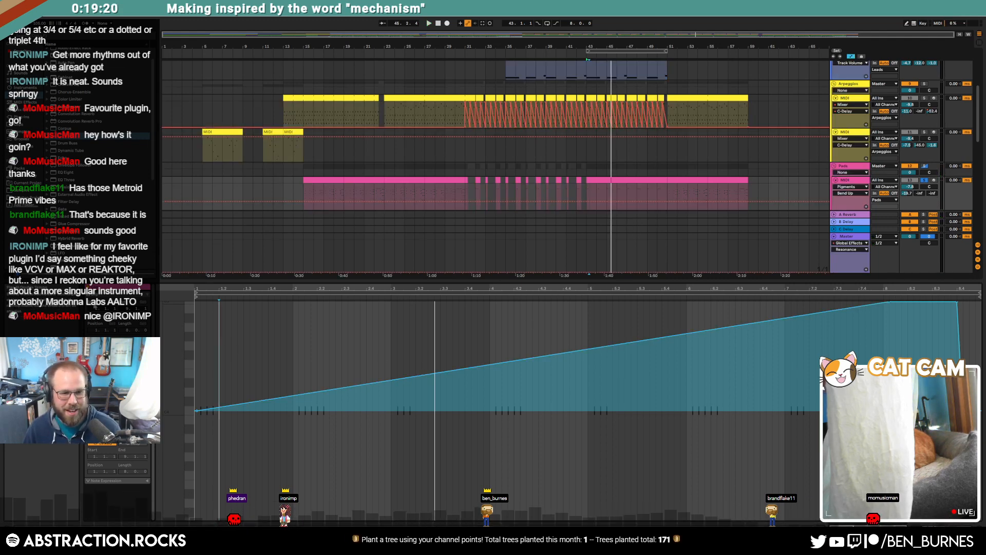
left_click(117, 375)
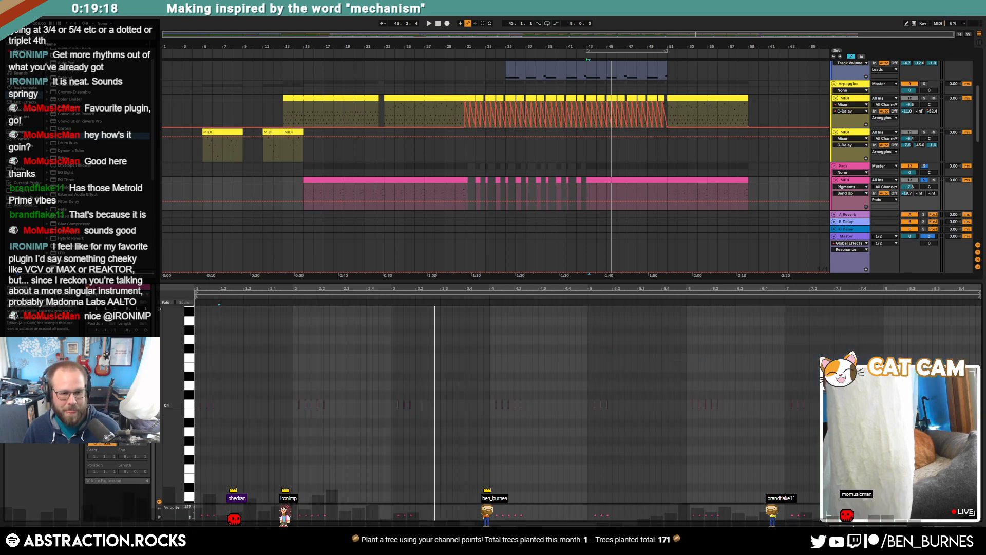
key("space")
left_click_drag(220, 390, 194, 413)
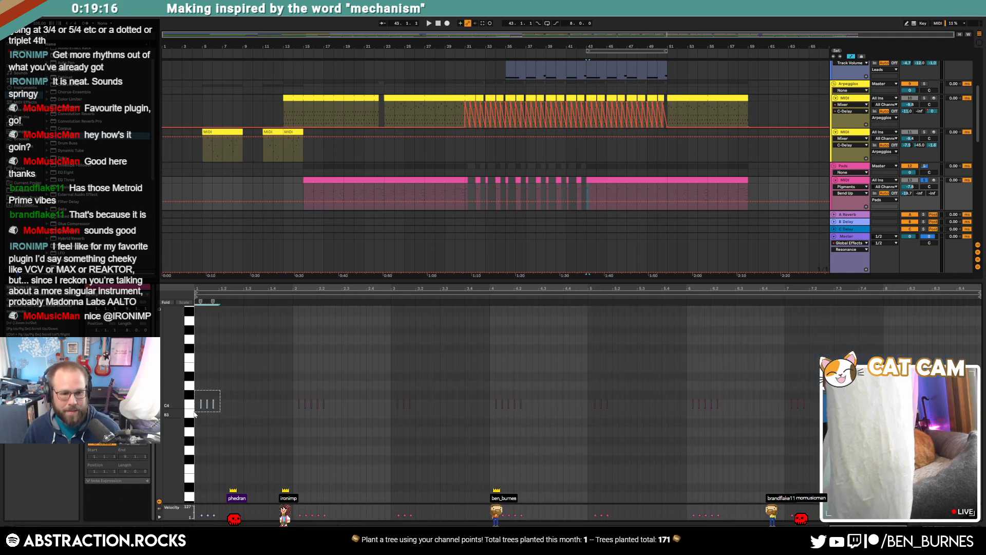
key("ctrl+d")
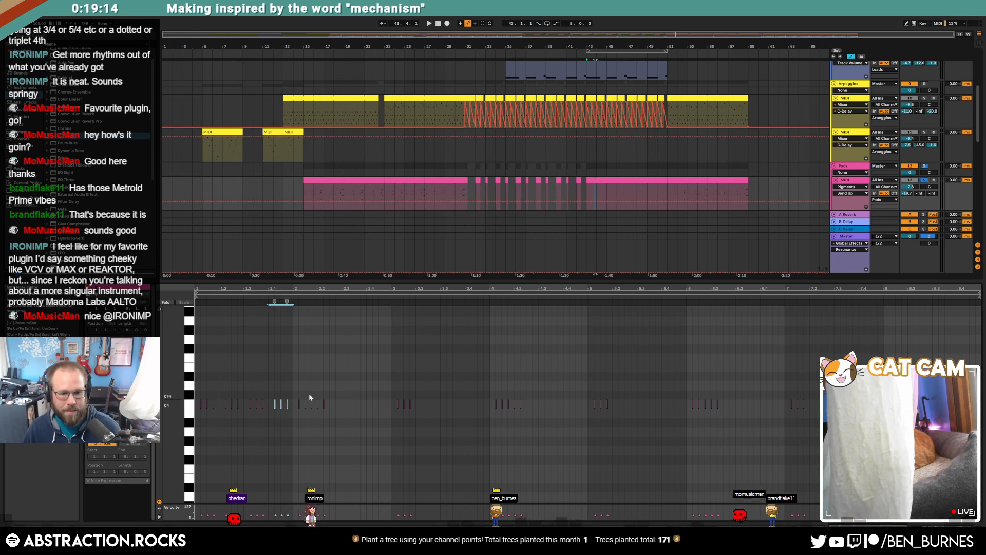
Delete all of the pad clip's notes after its first bar.
left_click_drag(317, 390, 338, 416)
key("Delete")
mouse_move(341, 376)
left_mouse_down()
mouse_move(642, 457)
mouse_move(966, 480)
left_mouse_up()
key("Delete")
left_click(339, 425)
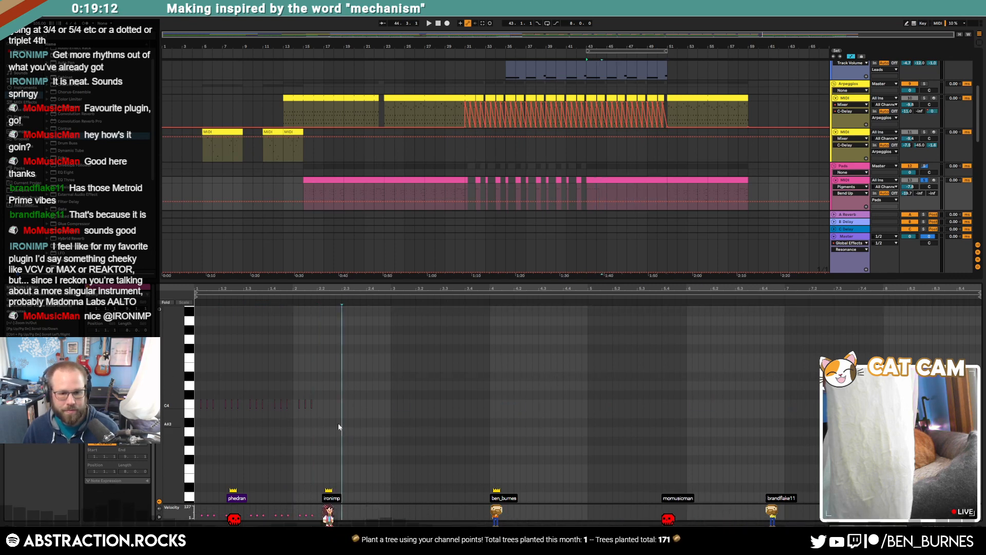
left_click_drag(296, 388, 329, 417)
key("Delete")
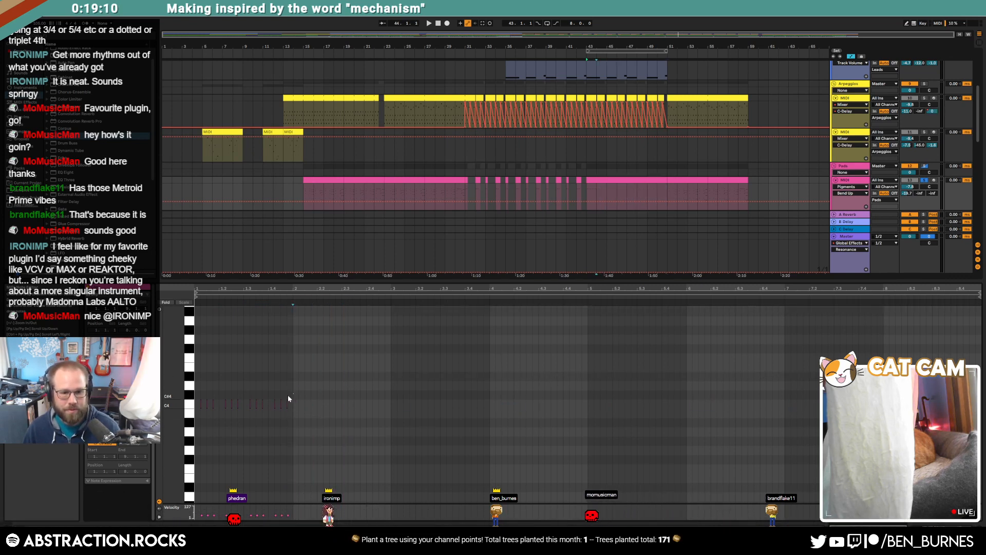
Duplicate the pad clip's first bar of notes across its remaining seven bars and play the section from bar 43.
key("ctrl+d")
key("ctrl+d")
key("ctrl+d")
key("ctrl+d")
key("ctrl+d")
key("ctrl+d")
key("ctrl+d")
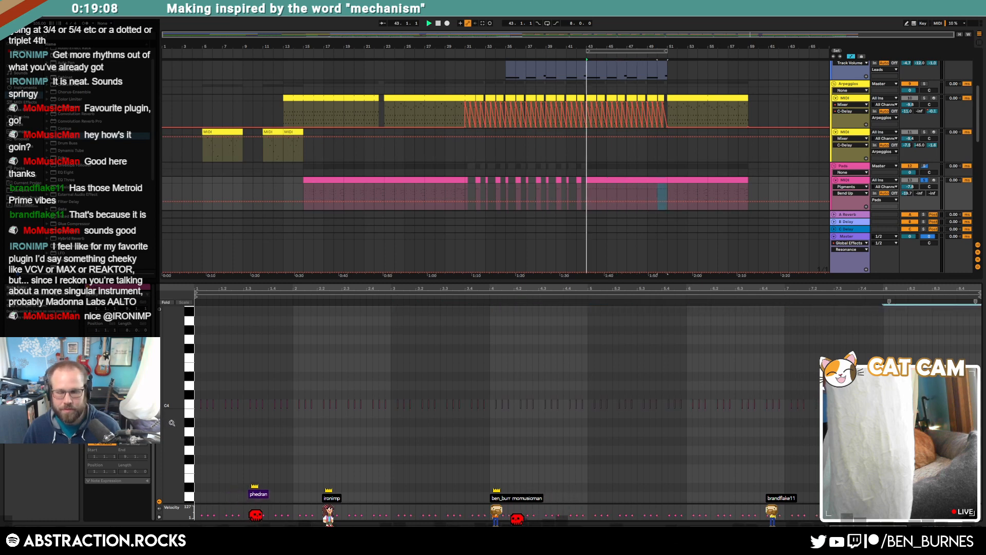
key("space")
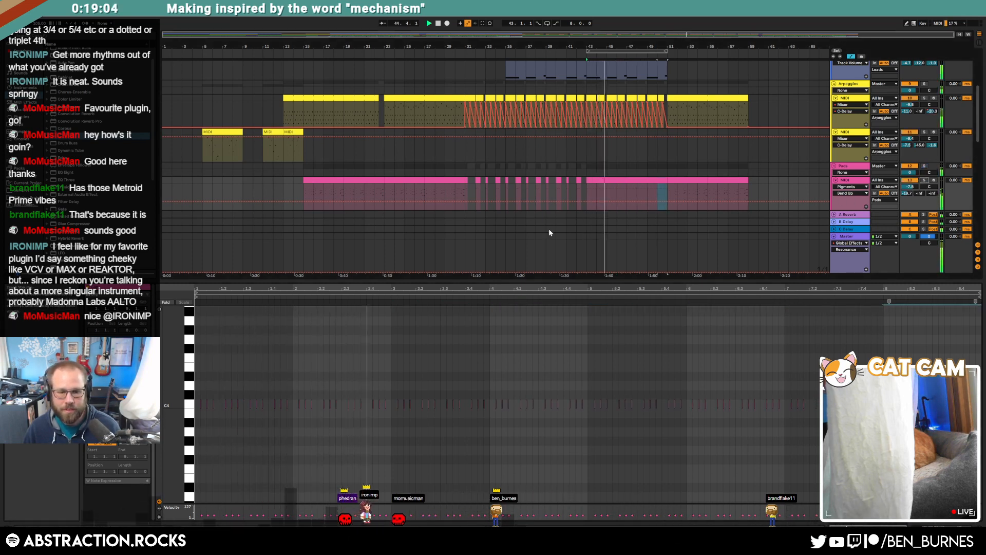
key("a")
key("shift+Tab")
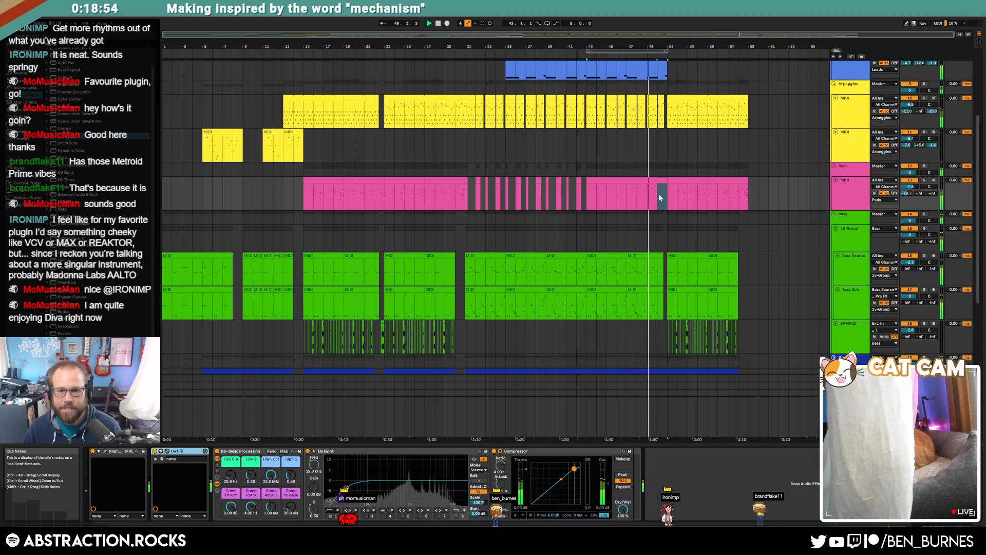
Delete the last beat of the second lead clip, just before bar 51.
scroll(660, 197, "up", 5)
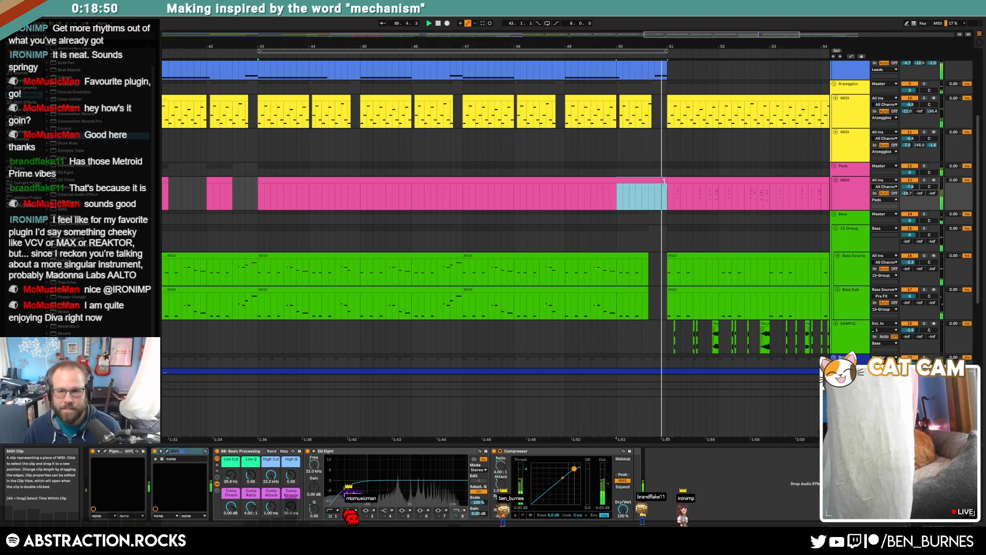
left_click(664, 181)
scroll(670, 108, "up", 2)
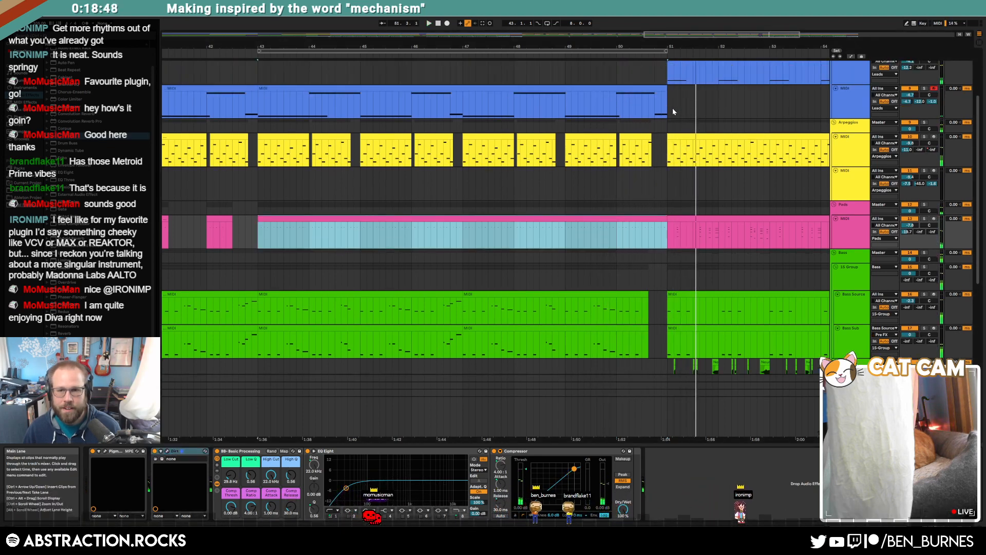
left_click_drag(659, 106, 674, 105)
key("Delete")
left_click(689, 104)
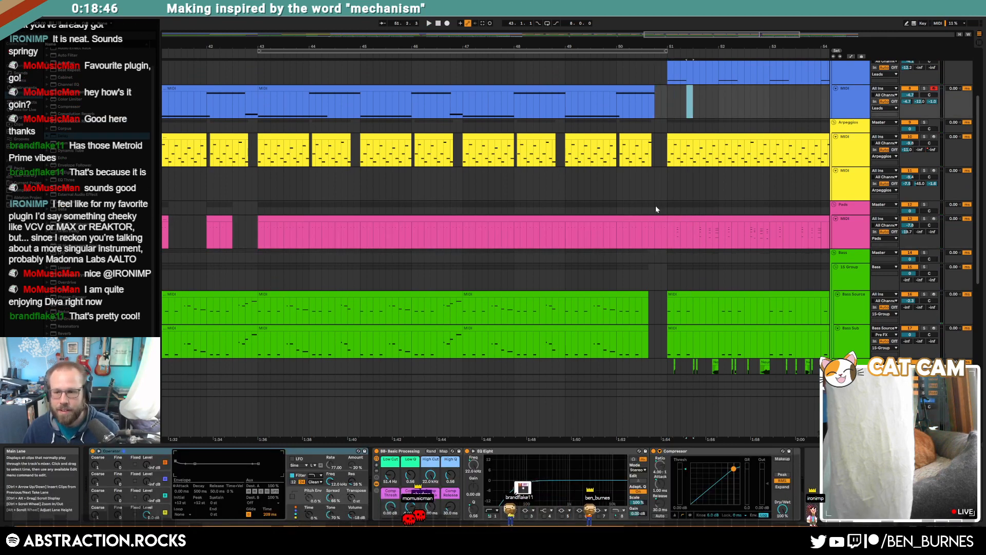
Reopen the consolidated pad clip's pitch bend envelope and move its final drop earlier within the last bar.
mouse_move(665, 226)
left_mouse_down()
mouse_move(628, 218)
mouse_move(667, 219)
left_mouse_up()
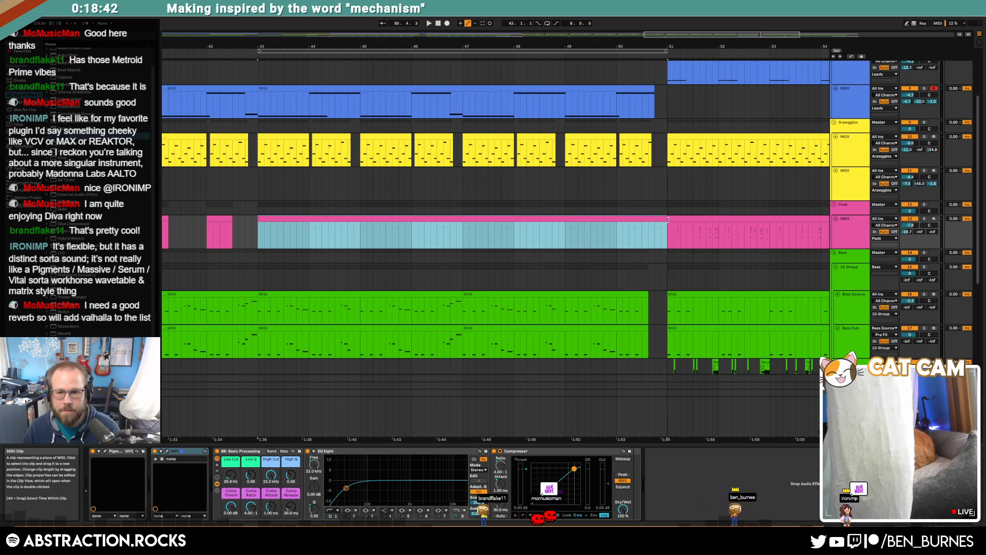
double_click(657, 218)
left_click(890, 387)
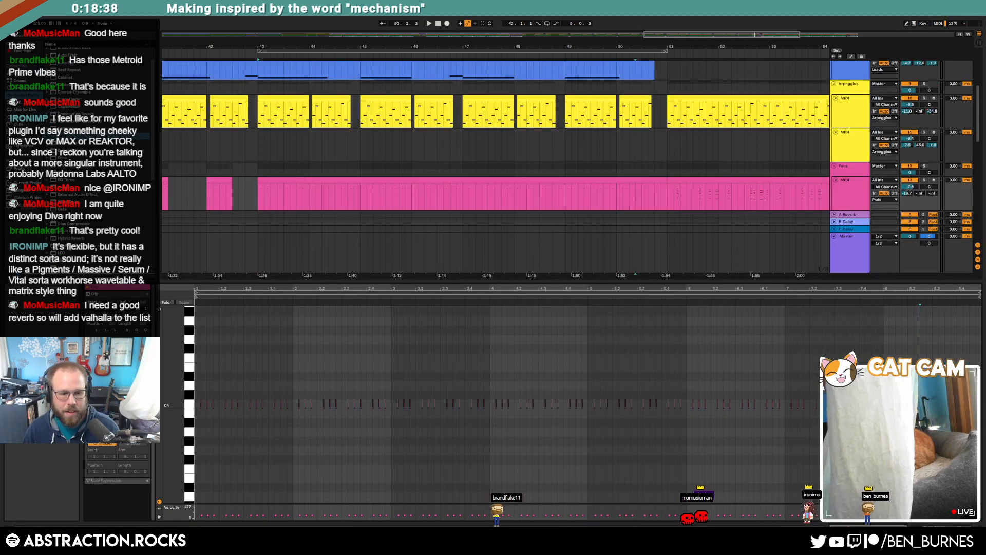
left_click(107, 418)
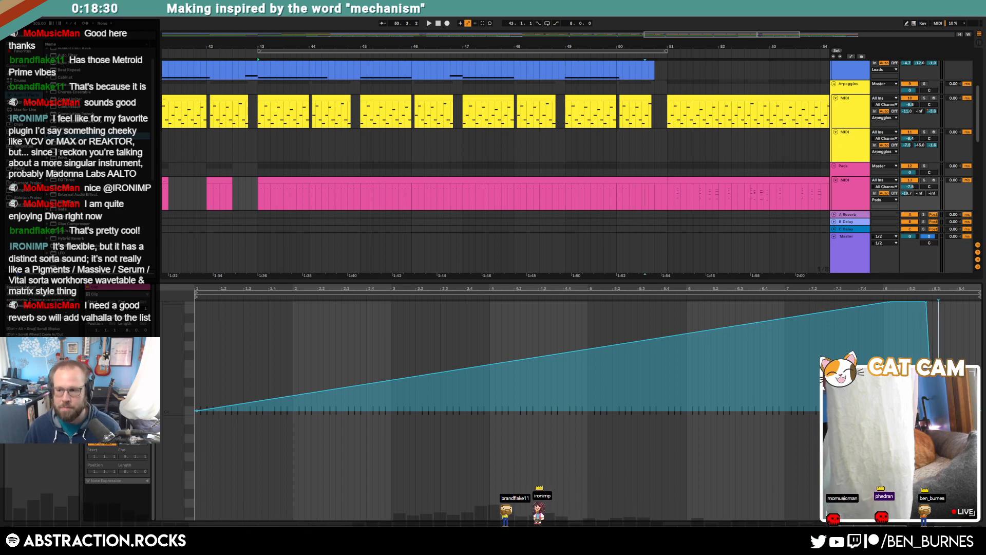
Close the pad clip's envelope editor, return to the track overview and arm the piano track for recording.
key("shift+Tab")
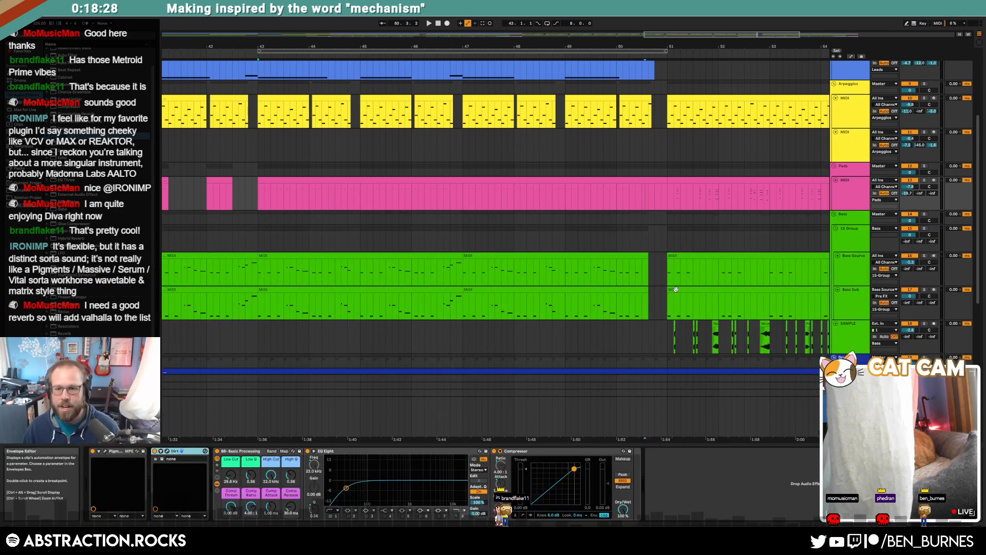
left_click(672, 245)
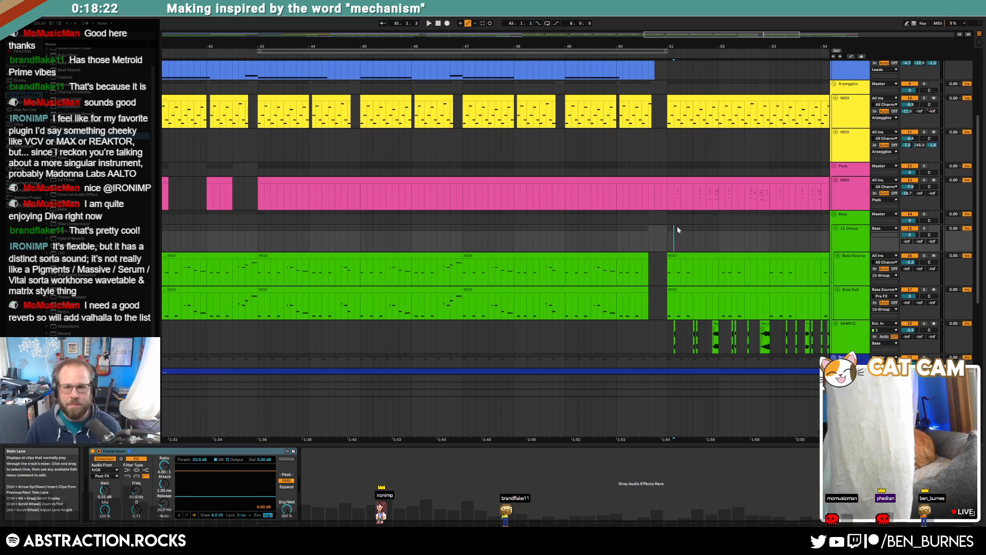
scroll(677, 226, "down", 3)
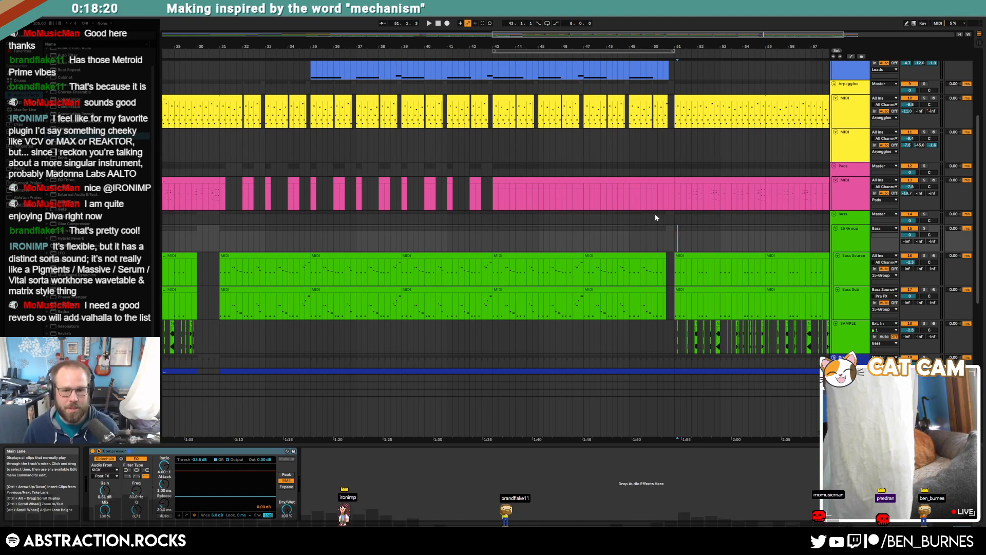
scroll(701, 226, "up", 5)
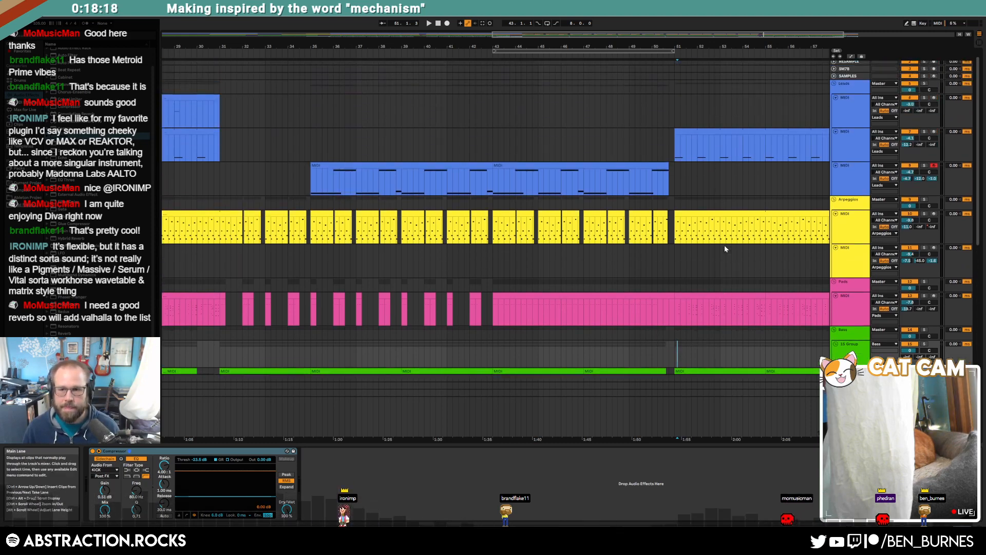
left_click(933, 65)
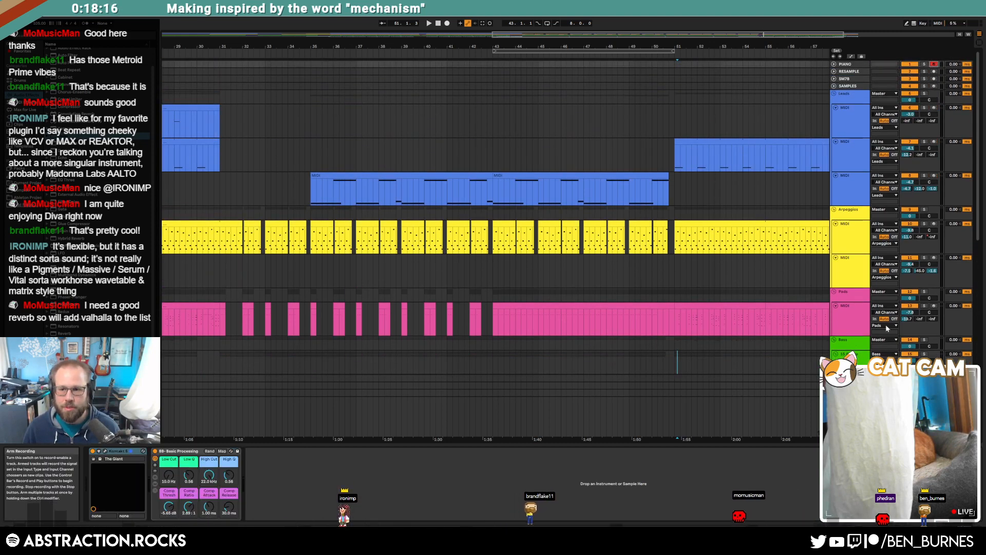
Open ValhallaRoom on the reverb return and compare the sound with the effect bypassed and enabled.
double_click(848, 378)
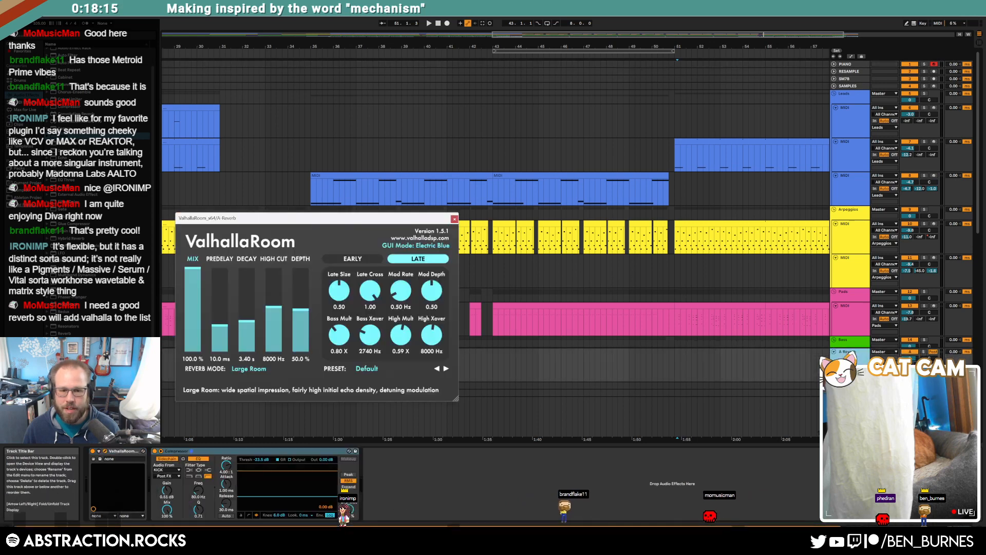
left_click(92, 451)
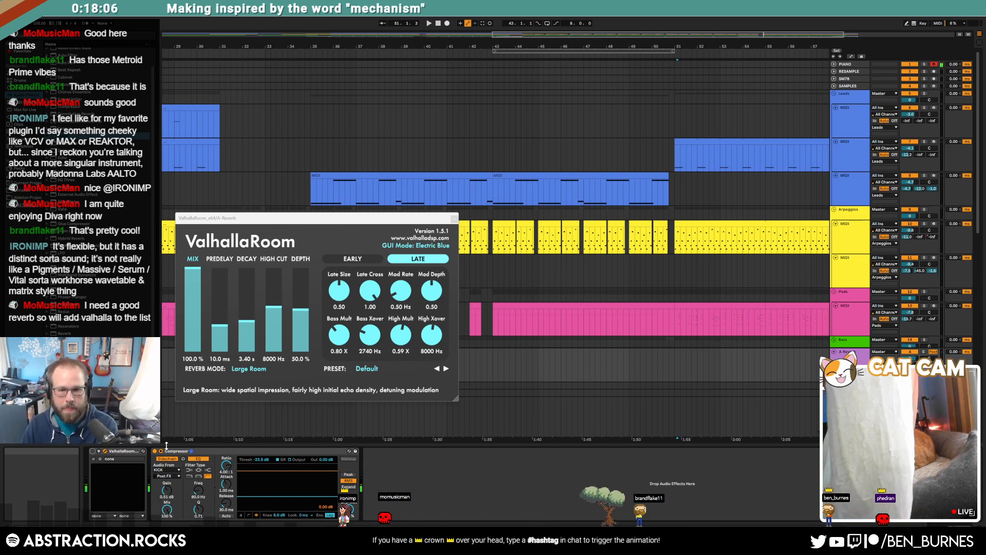
left_click(92, 451)
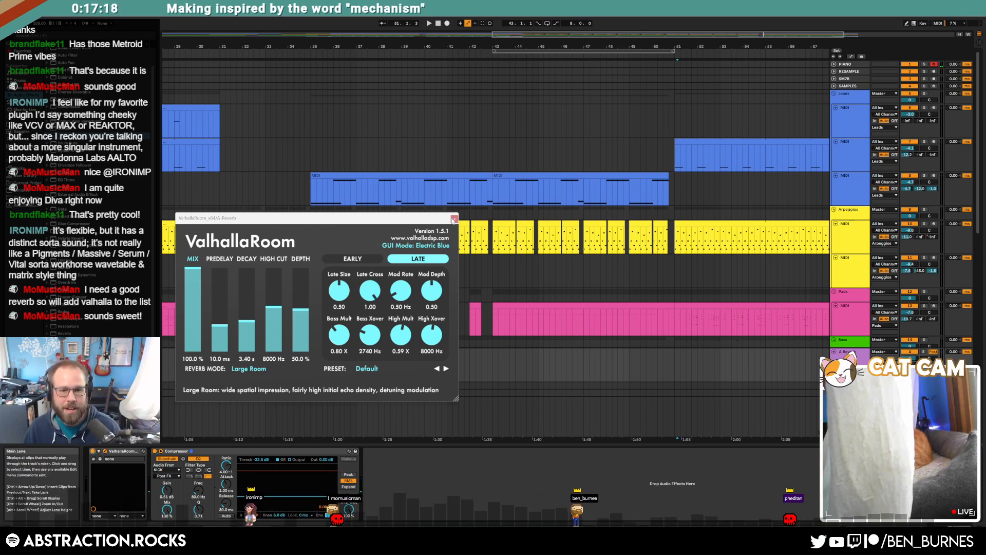
left_click(454, 218)
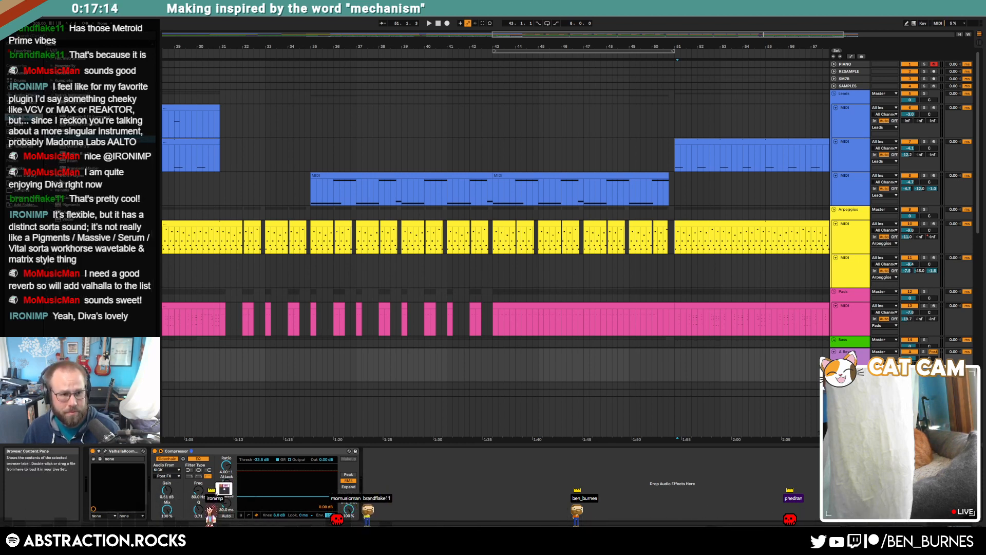
Play the arrangement from shortly before bar 31 and look over all tracks in the middle section.
left_click(51, 190)
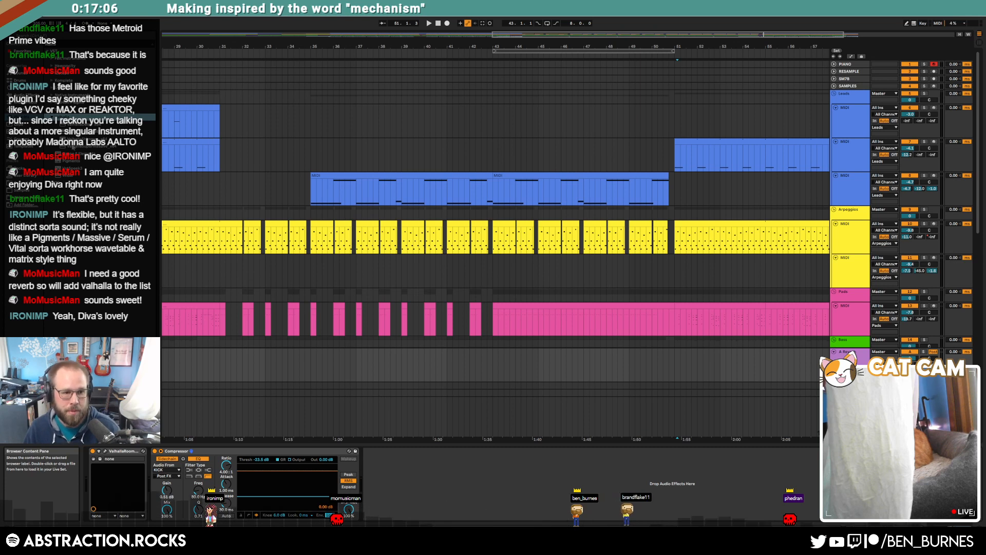
left_click(91, 147)
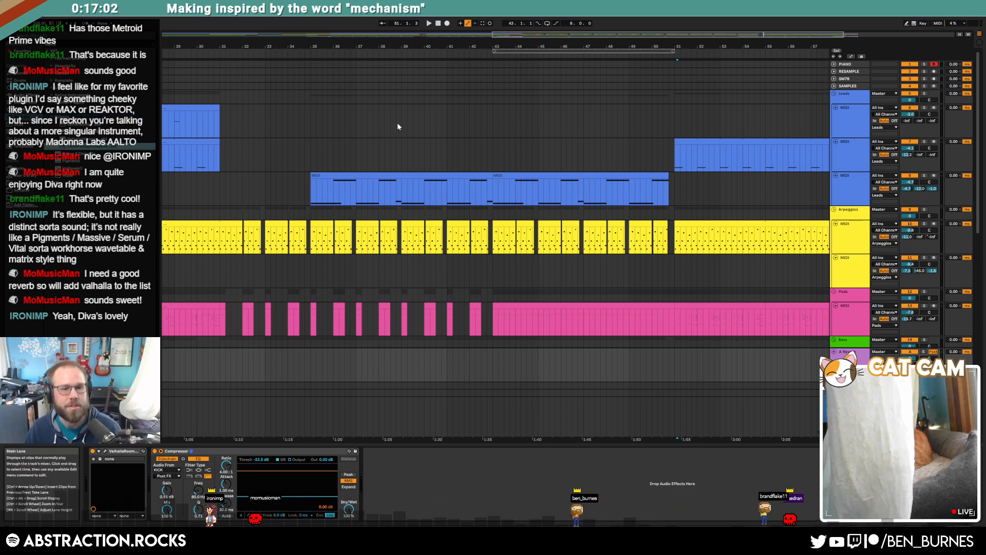
scroll(424, 181, "down", 4)
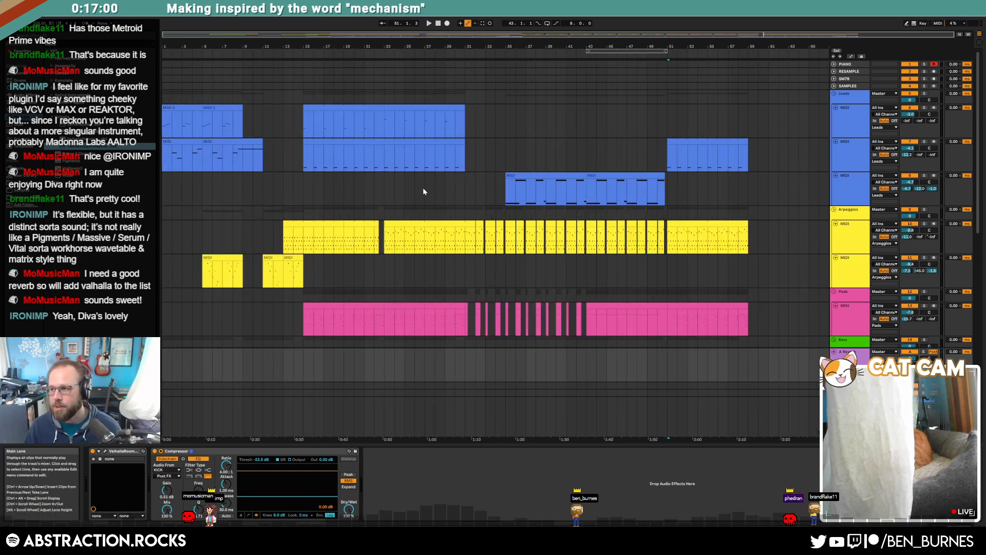
left_click(452, 53)
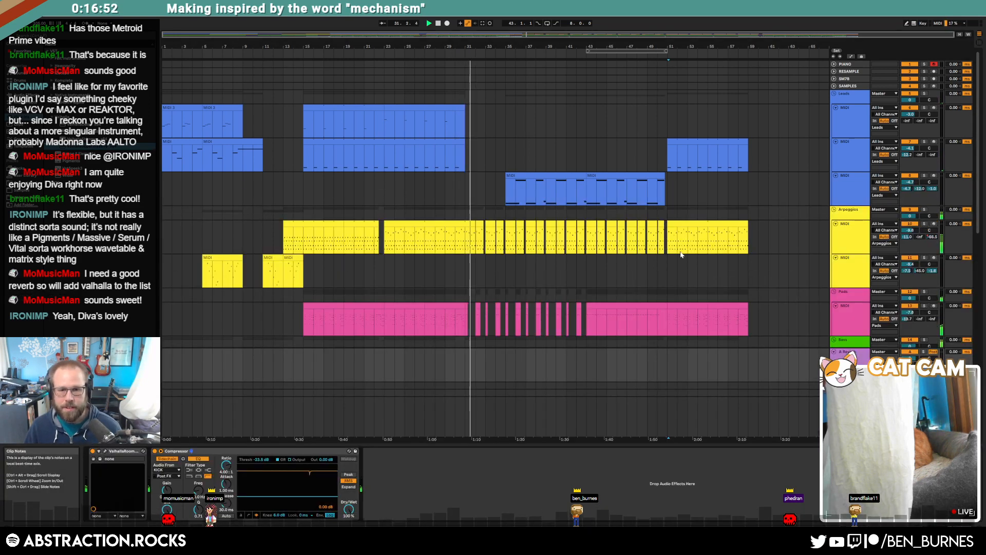
scroll(680, 255, "down", 8)
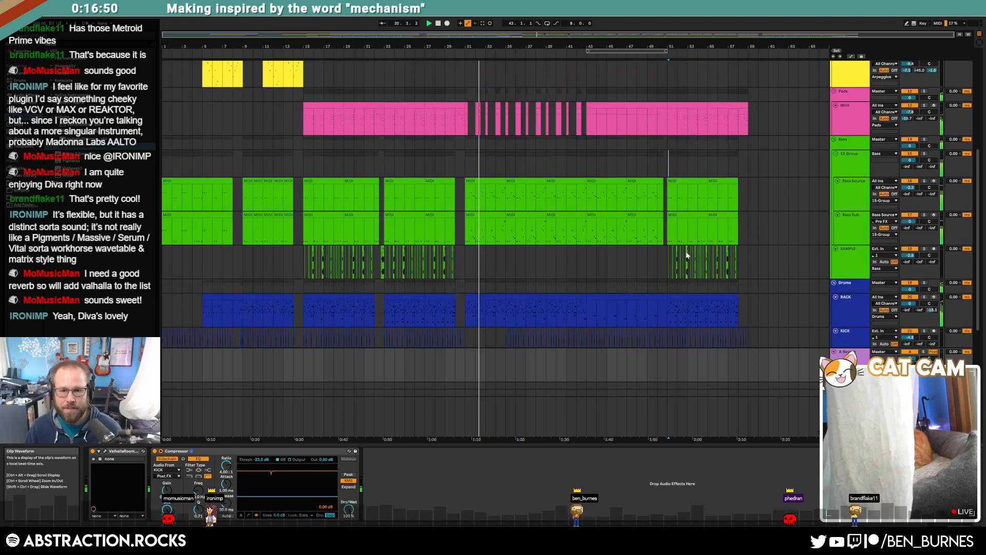
scroll(688, 254, "up", 8)
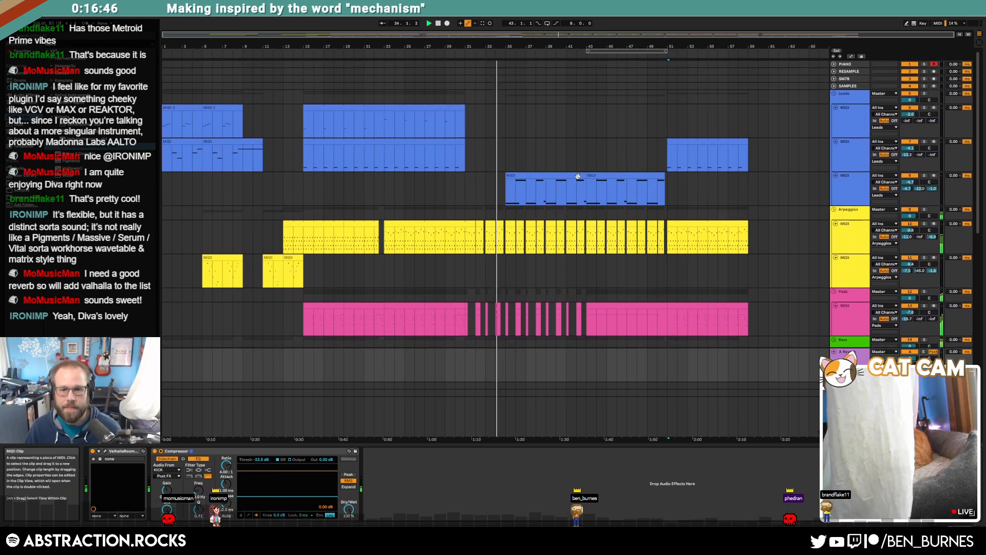
Consolidate the two gliding lead clips before bar 51 into one clip and adjust the lead synth's glide time.
left_click(578, 176)
left_click(597, 176, "shift")
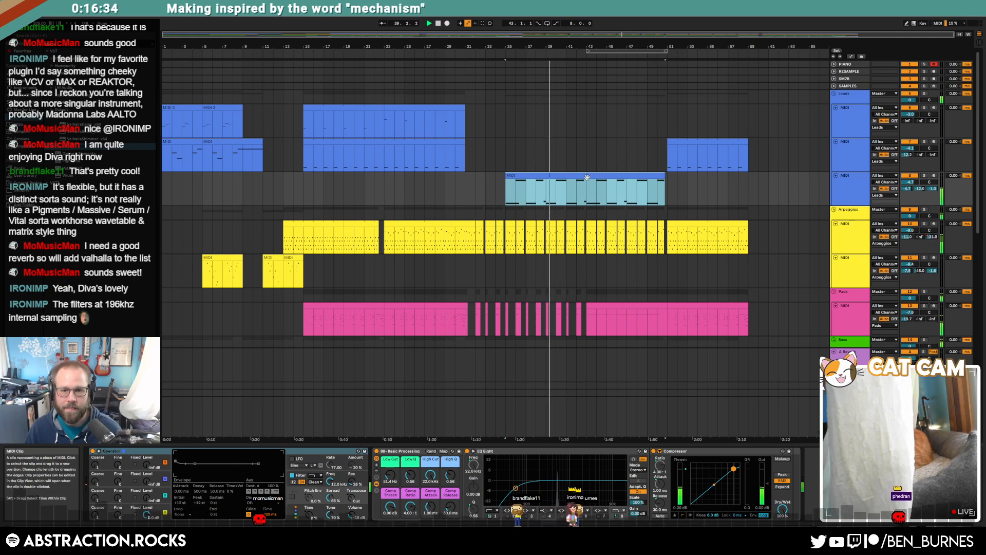
left_click_drag(269, 514, 270, 519)
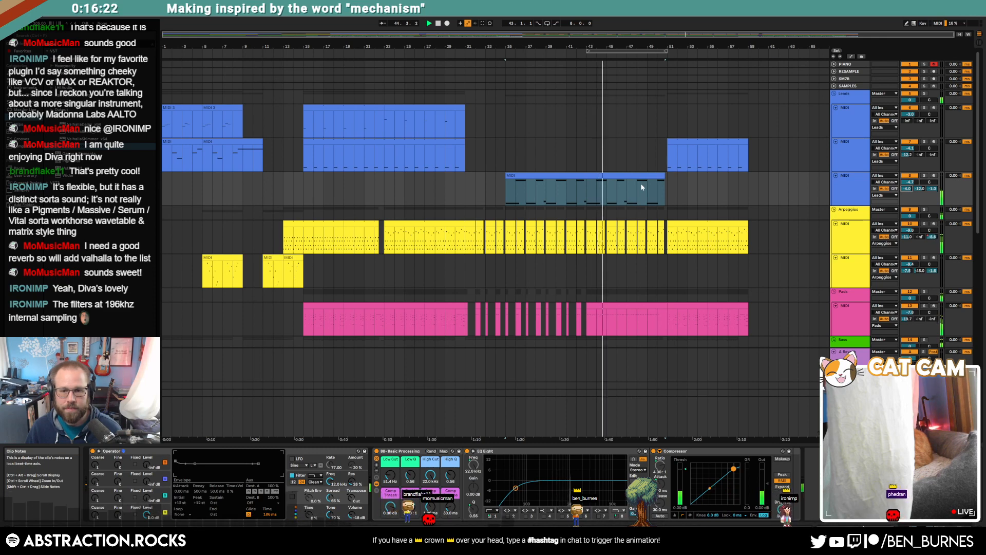
Open the drum rack clip leading up to bar 51 and move its sixth bar's kick note earlier onto the downbeat.
scroll(641, 185, "down", 3)
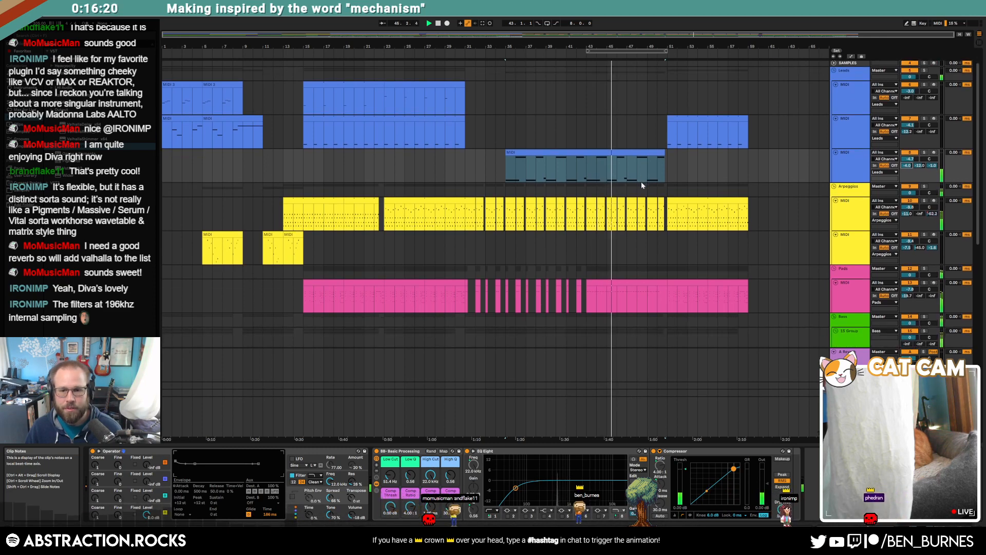
scroll(642, 186, "down", 2)
left_click_drag(587, 215, 661, 223)
scroll(657, 224, "down", 4)
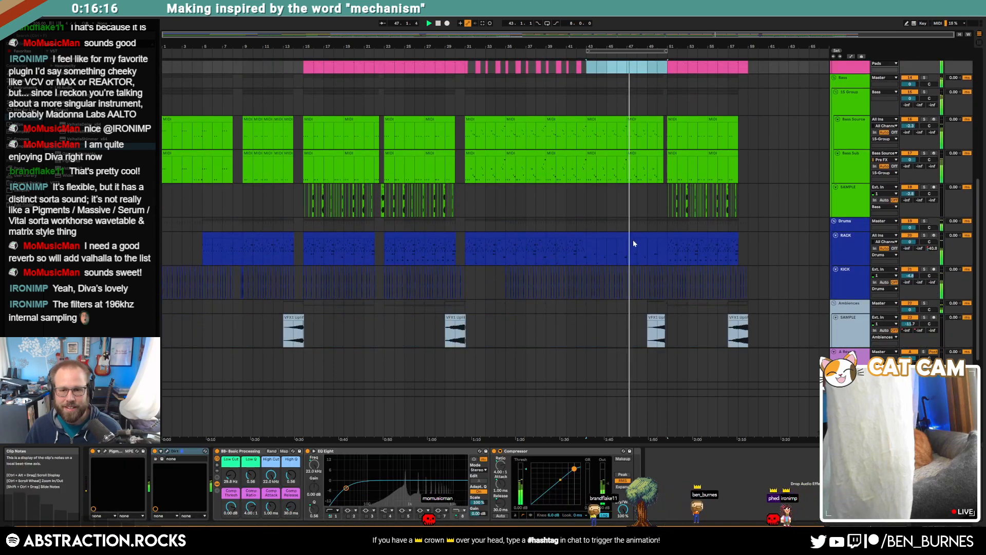
left_click(639, 234)
double_click(639, 235)
left_click(709, 431)
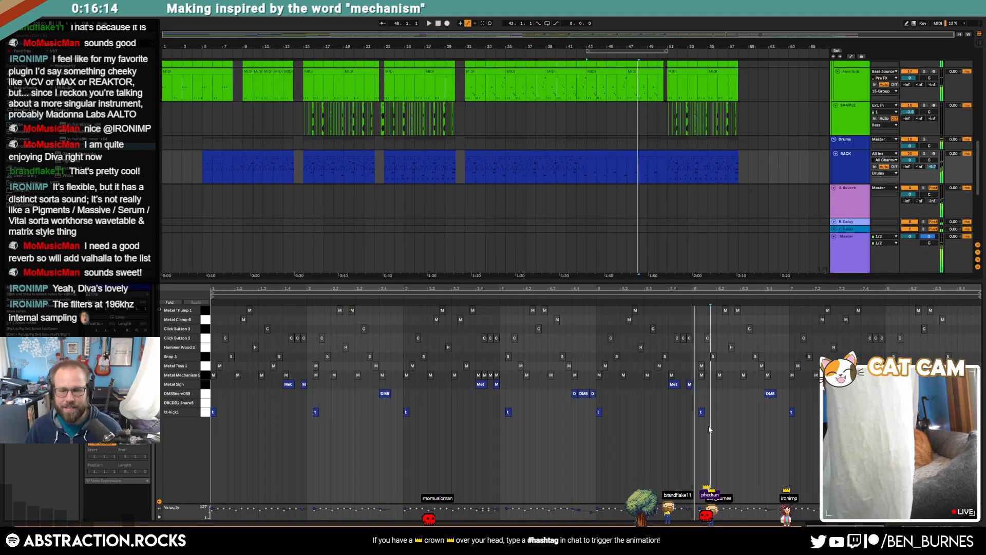
left_click(695, 386)
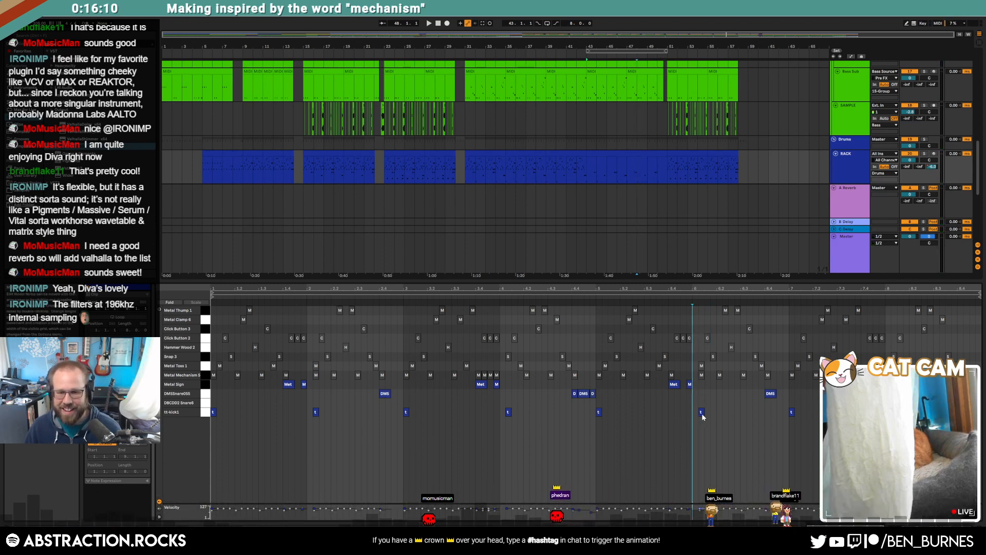
left_click_drag(701, 414, 695, 414)
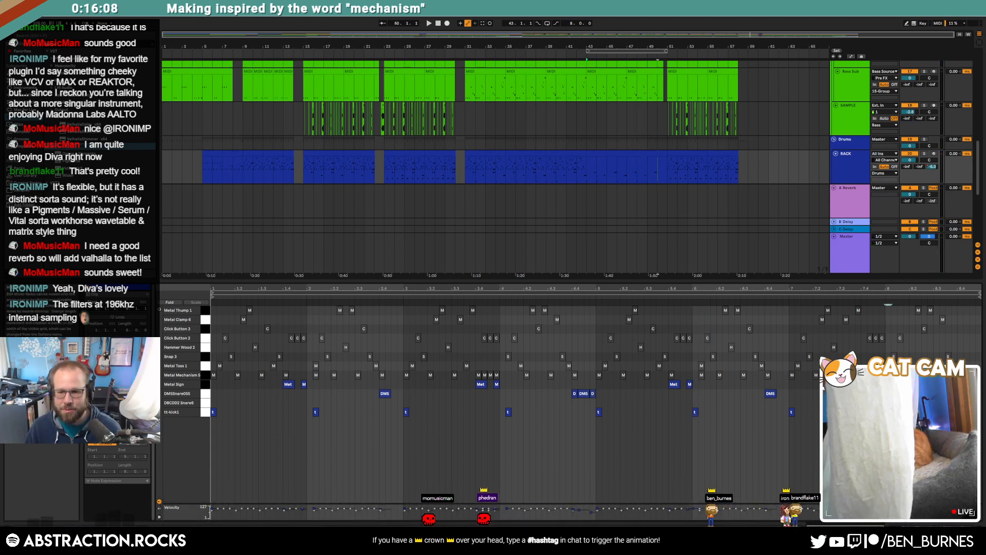
Add a build-up of Metal Sign hits across the drum clip's last two bars and play it.
left_click(861, 405)
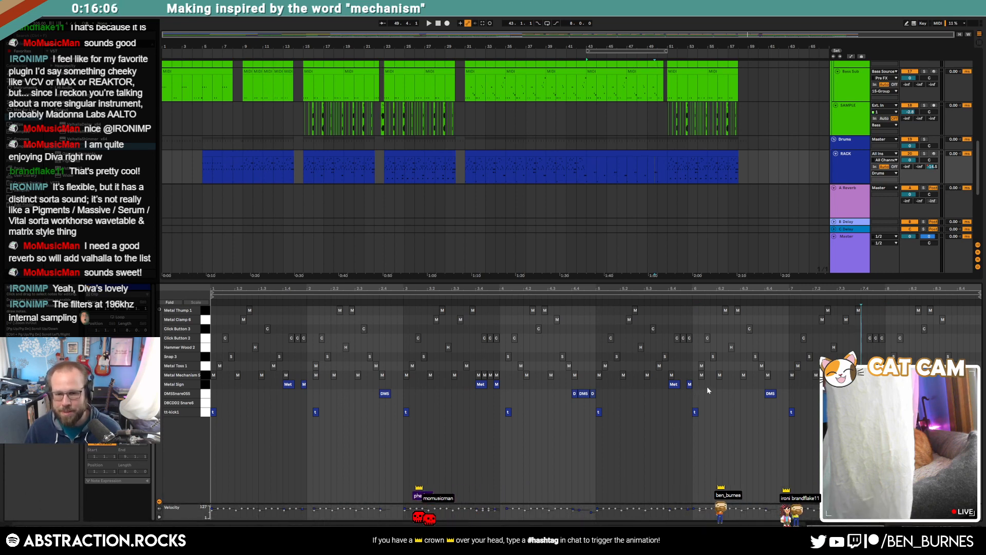
double_click(794, 384)
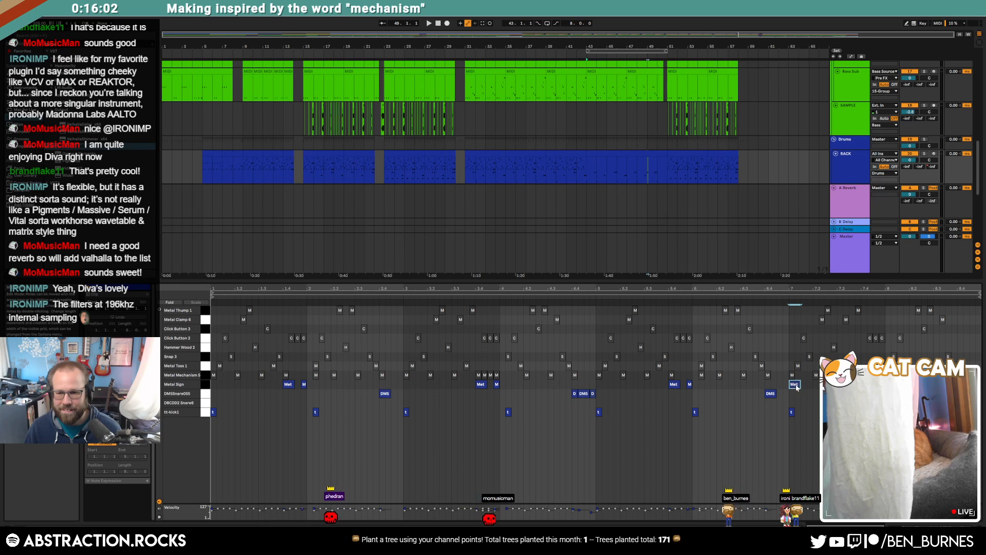
key("ctrl+d")
key("ctrl+d")
key("ctrl+d")
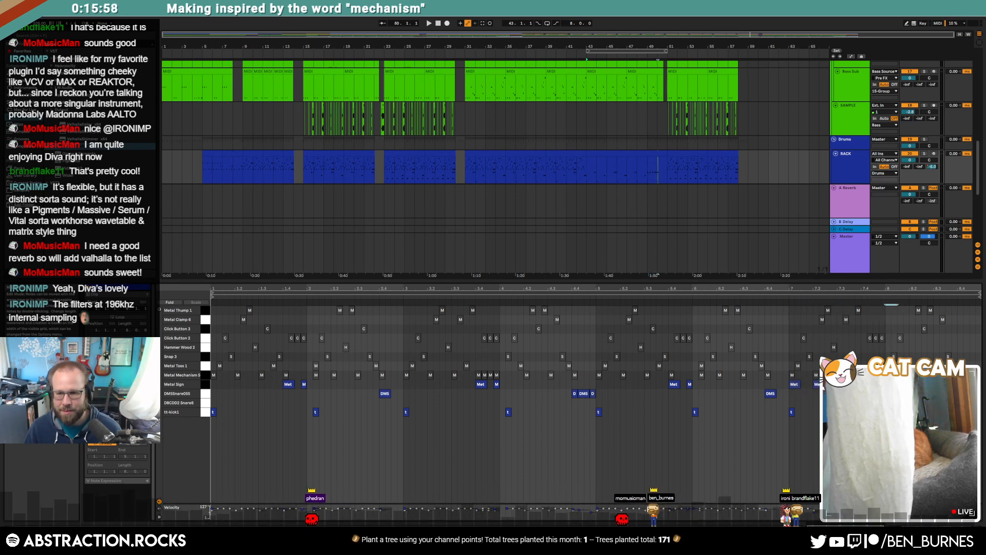
double_click(912, 384)
double_click(925, 384)
key("Right")
key("Right")
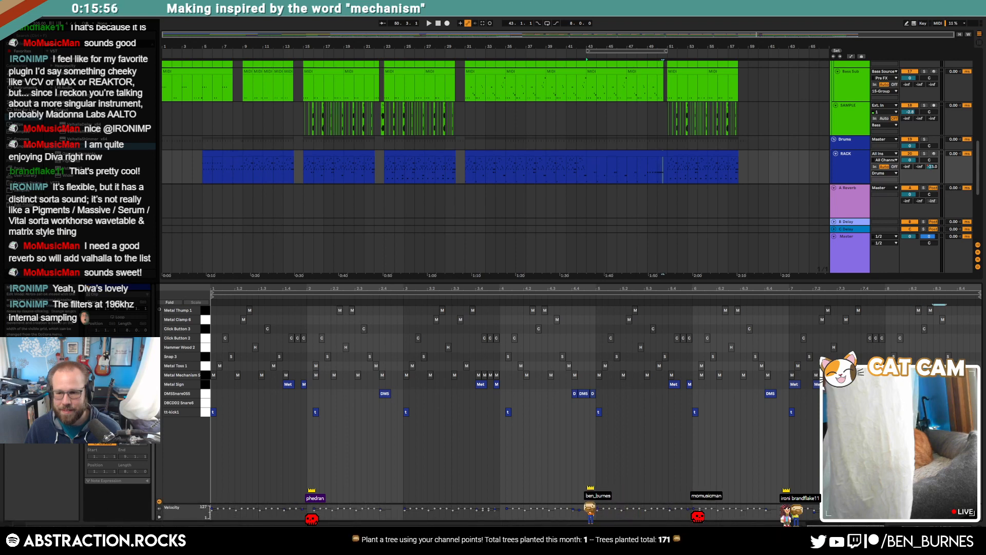
key("space")
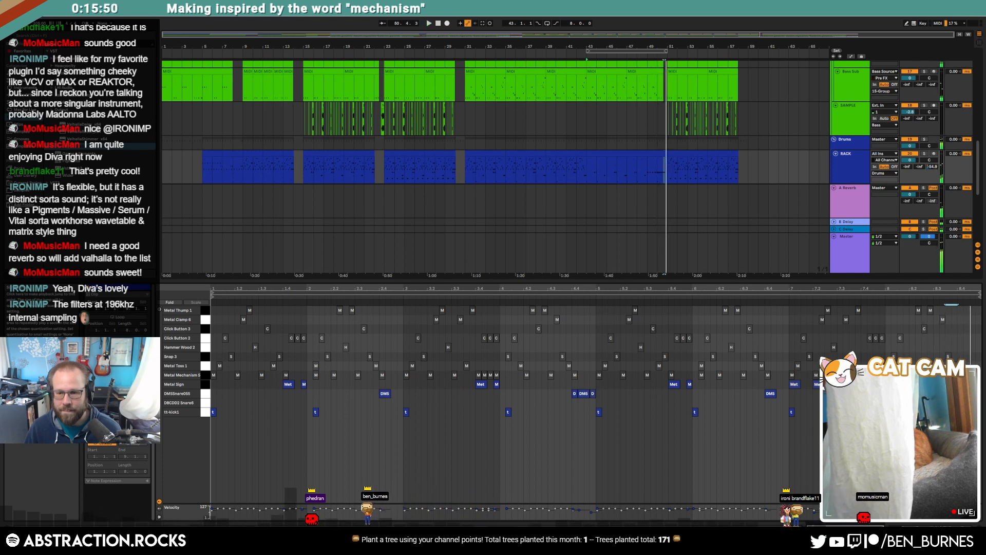
Move the build-up hits from Metal Sign down to the DMS snare, copy them onto the DBC snare below and play them.
key("space")
left_click_drag(956, 388, 787, 381)
key("Down")
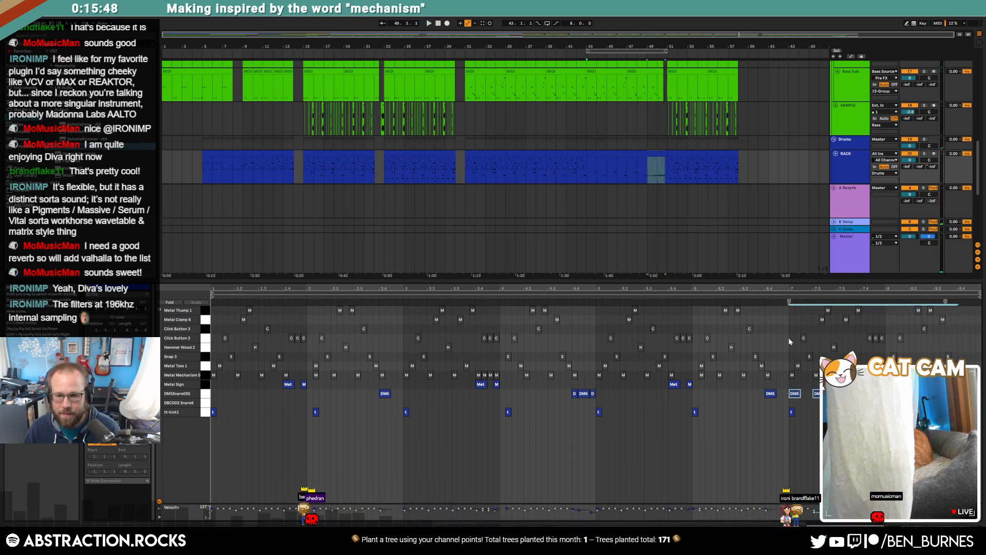
left_click(761, 297)
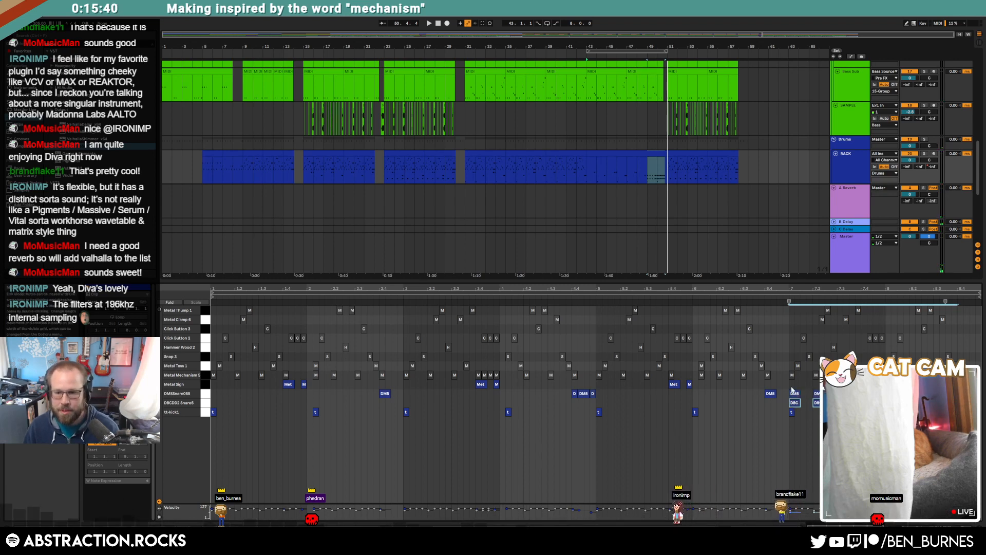
left_click_drag(795, 394, 794, 403, "ctrl")
left_click(780, 297)
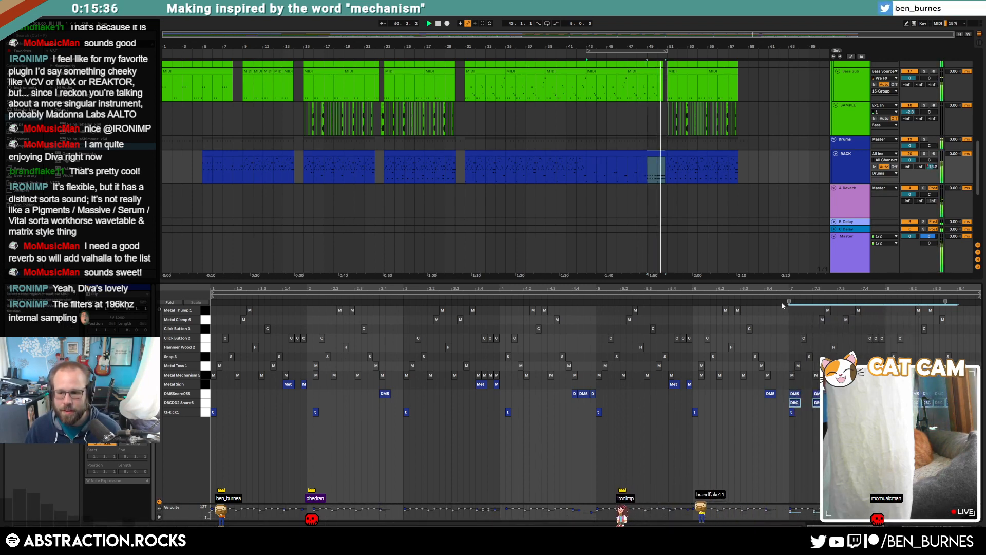
Adjust the last snare hit at the end of the build-up and replay the ending from late in the seventh bar.
key("space")
double_click(973, 402)
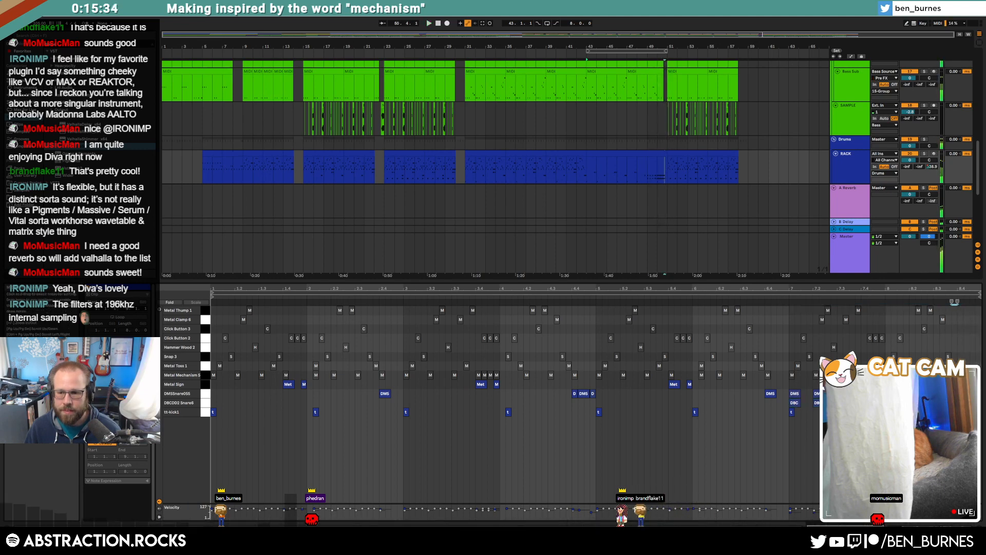
left_click(869, 293)
left_click(867, 299)
left_click(914, 340)
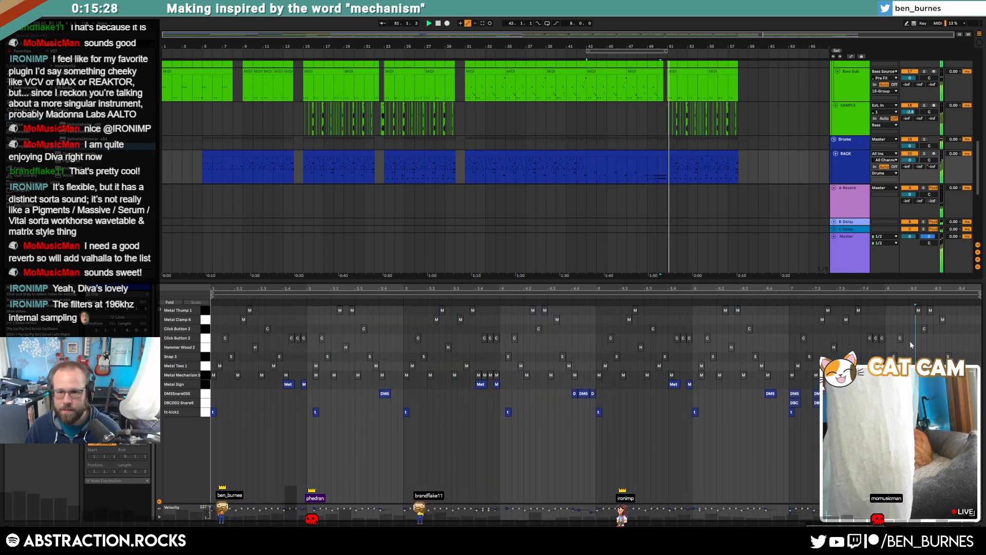
Return to the track overview and look over the arrangement while the section after bar 51 plays.
key("shift+Tab")
scroll(754, 230, "up", 3)
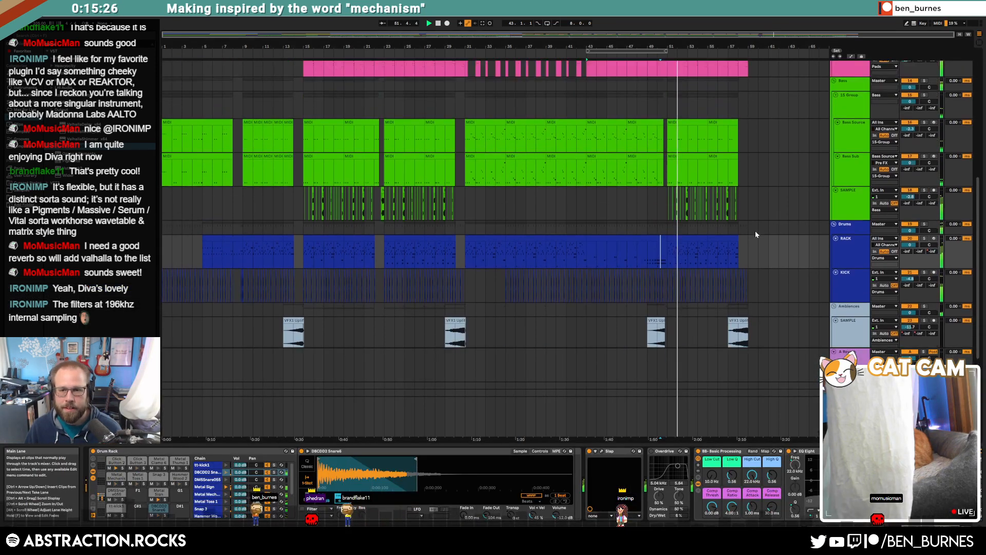
key("shift+Tab")
key("shift+Tab")
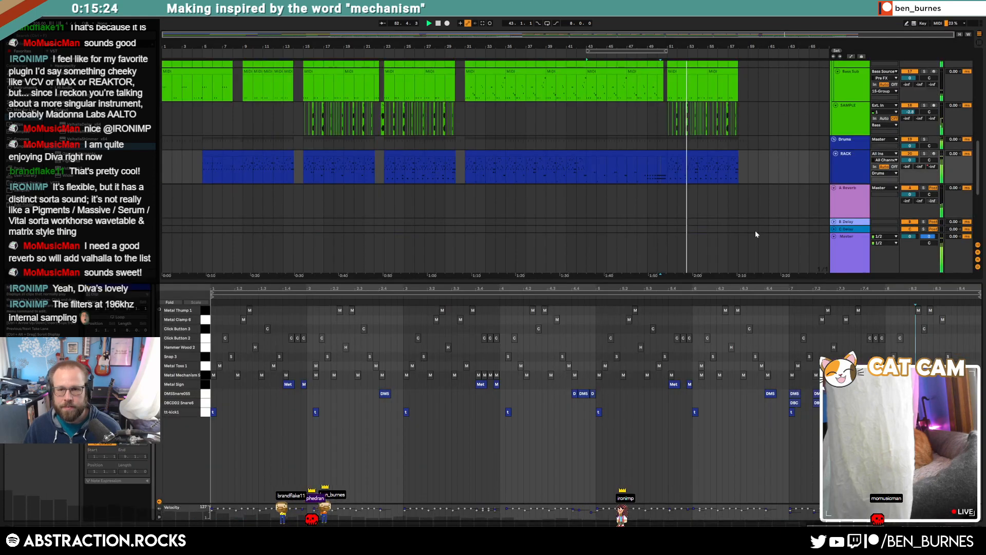
scroll(765, 226, "up", 6)
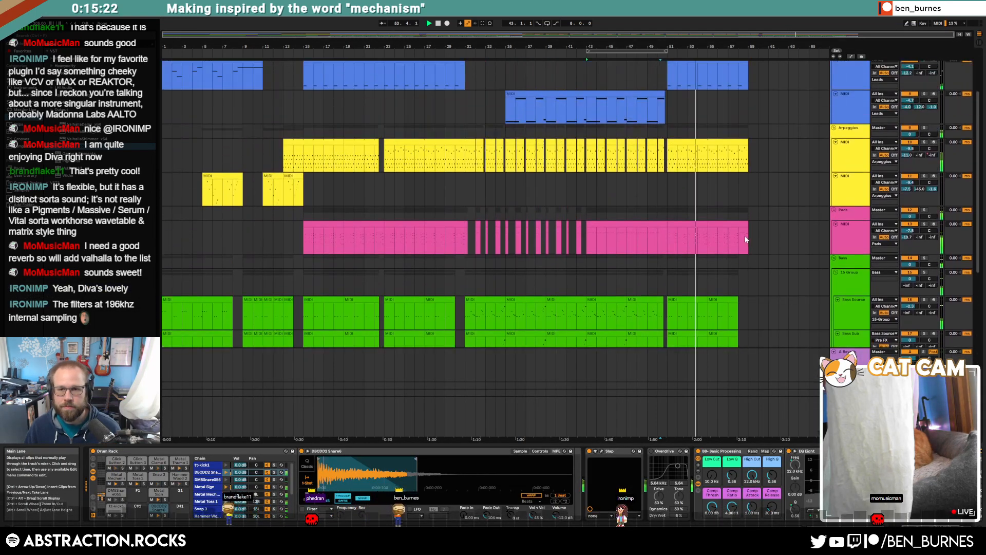
Try a copy of the gliding lead over bars 51 to 59, play it and remove it.
left_click(670, 149)
left_click_drag(592, 148, 782, 148)
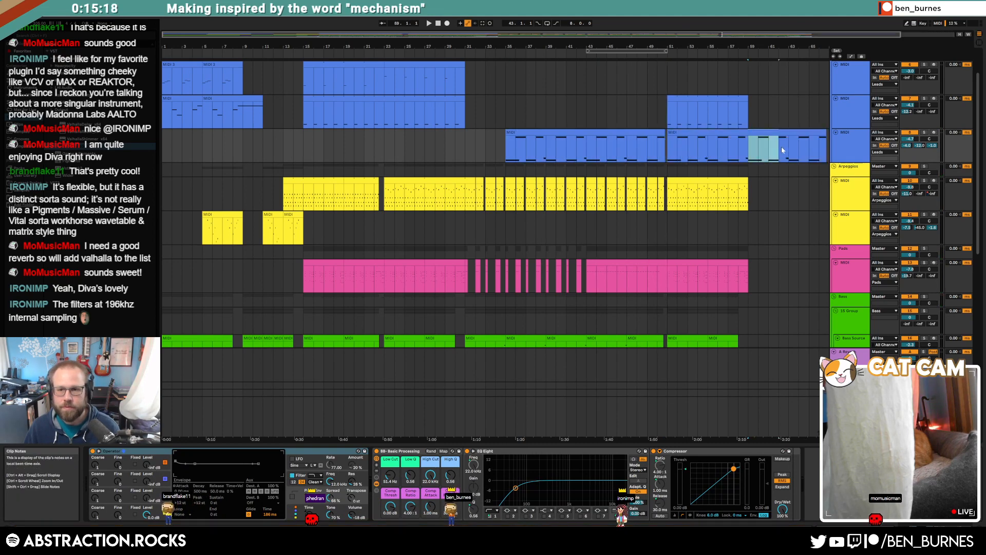
key("Delete")
left_click(787, 132)
key("Delete")
left_click(720, 129)
key("space")
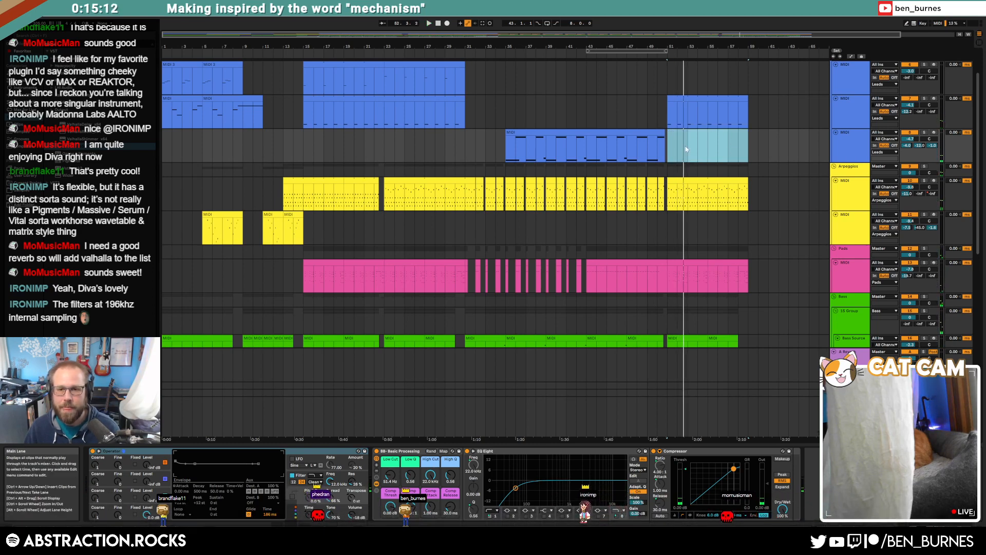
key("space")
key("Delete")
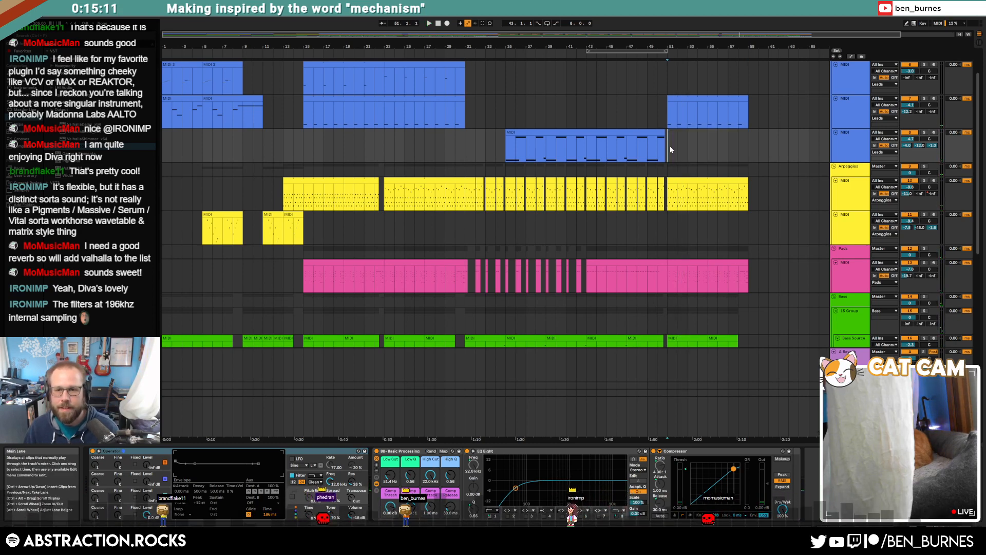
Copy the first lead track's opening four-bar phrase to bar 35 on the same track.
left_click(694, 98)
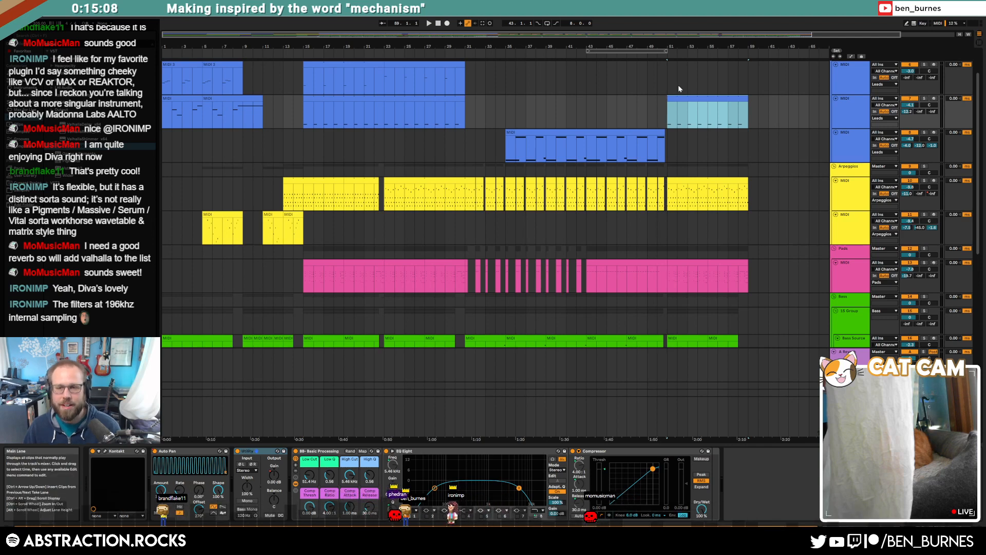
left_click_drag(320, 301, 462, 289)
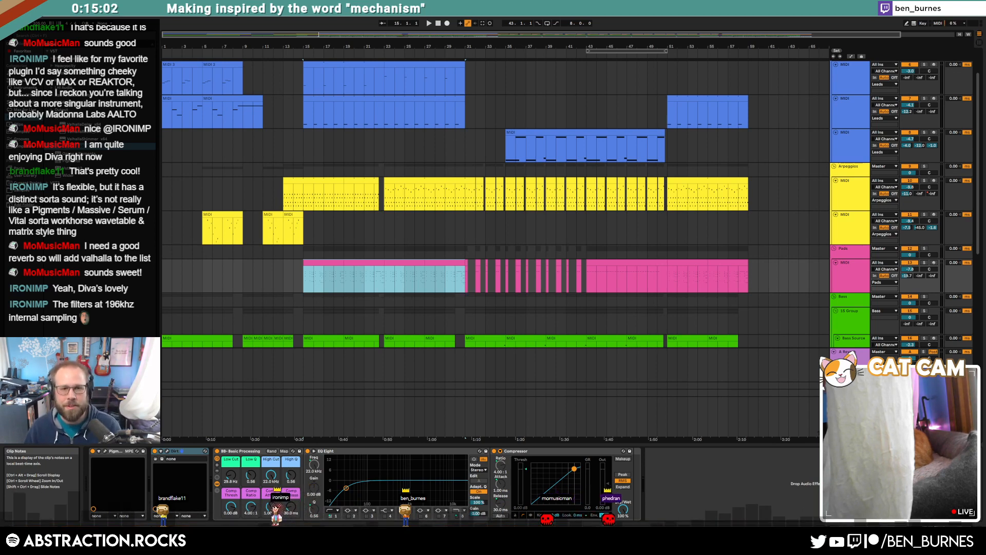
left_click(439, 24)
scroll(257, 82, "up", 2)
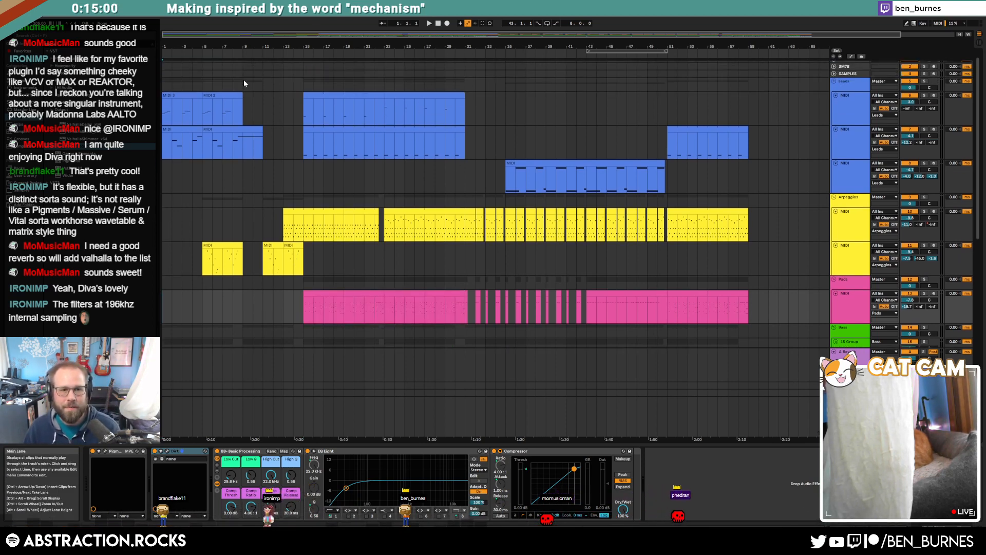
left_click_drag(203, 109, 177, 110)
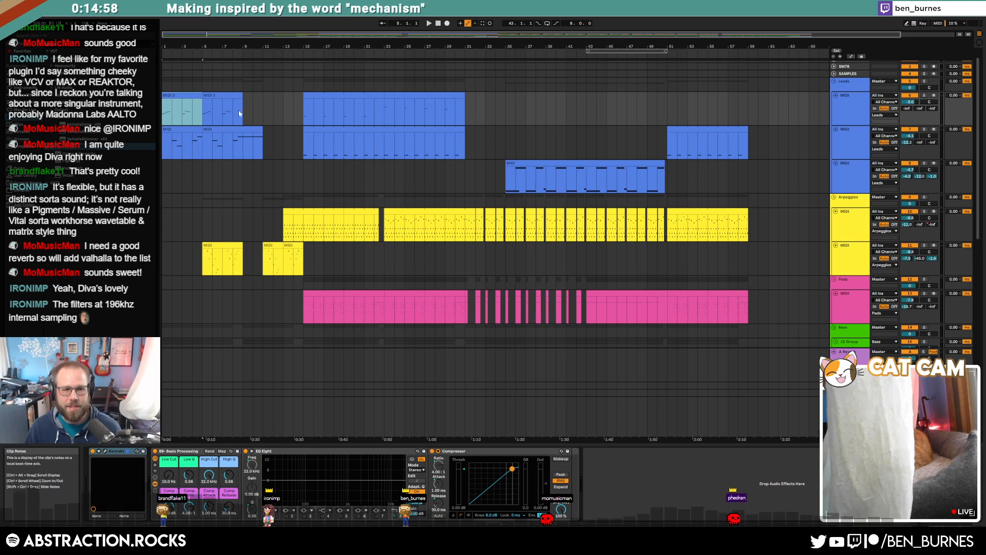
left_click(508, 111)
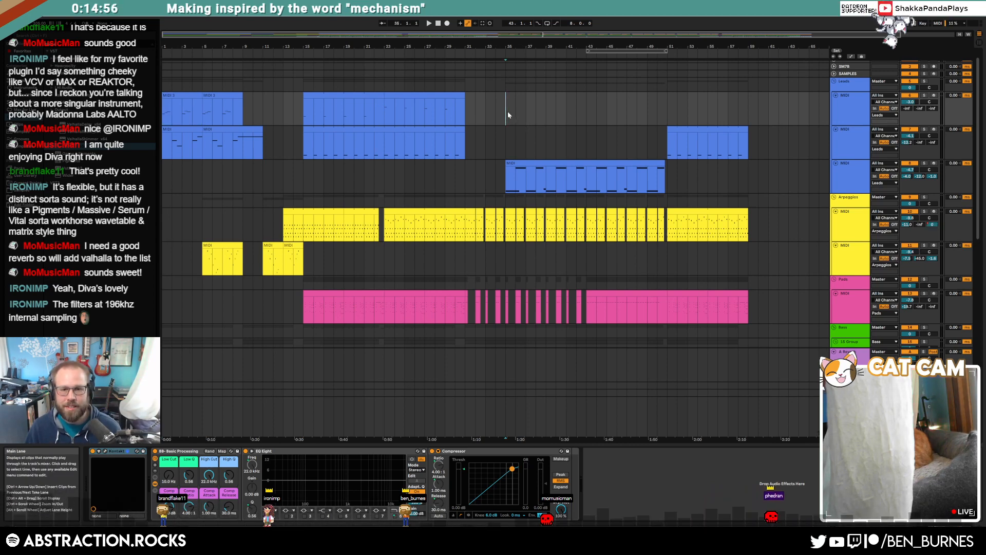
key("ctrl+v")
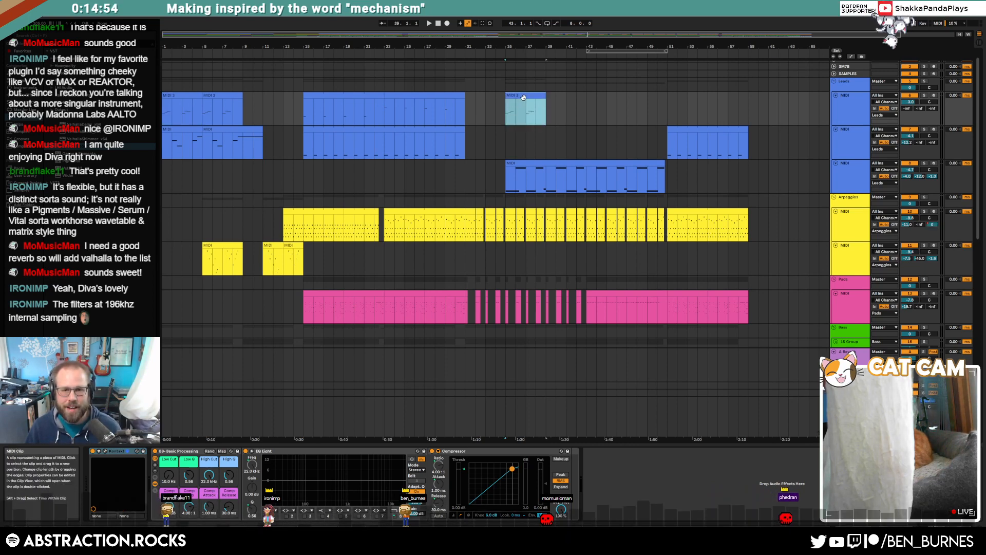
Try the copied lead phrase at bar 35 starting on C3 and an octave higher, and delete the clip.
double_click(520, 95)
left_click_drag(242, 336, 959, 502)
key("Down")
key("Down")
key("Down")
key("Down")
key("Down")
key("Down")
key("Down")
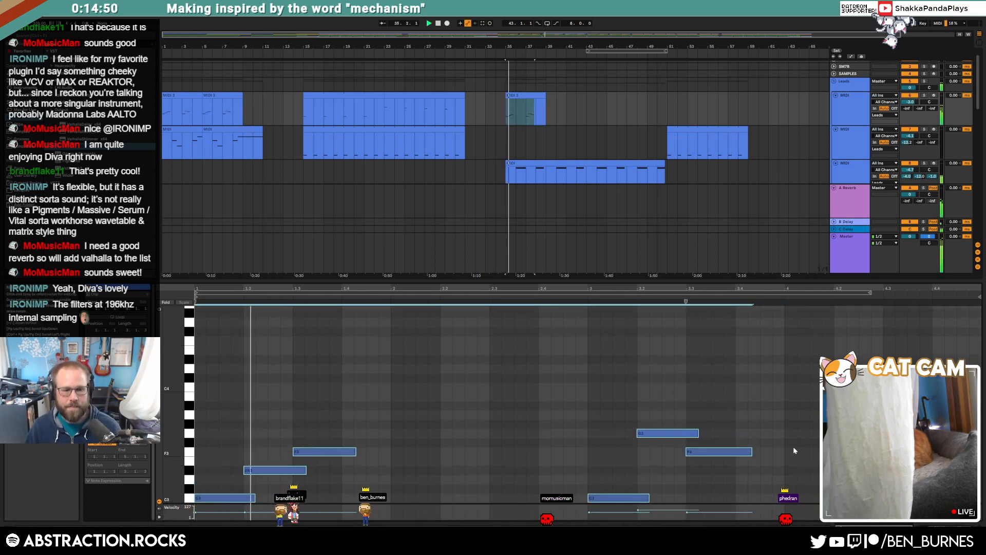
key("shift+Up")
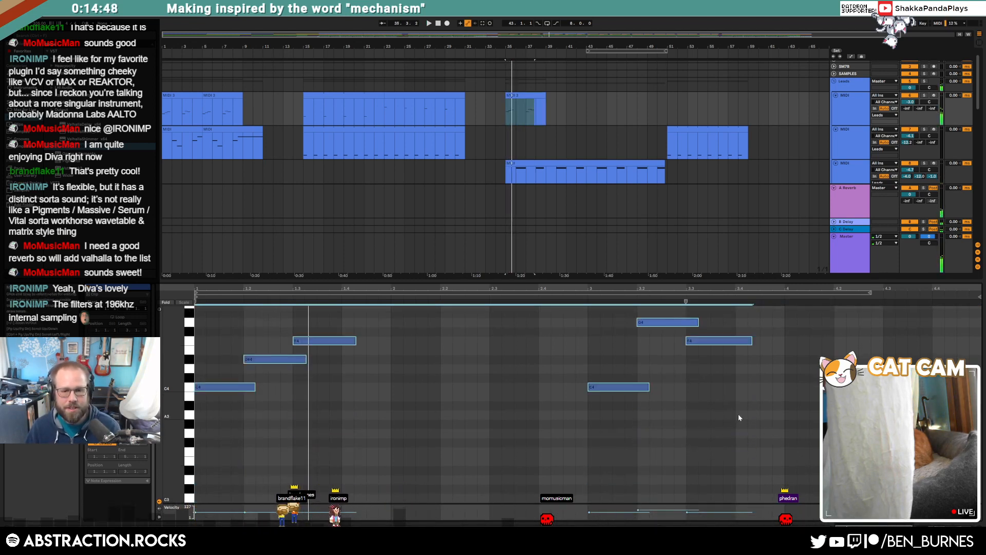
left_click_drag(546, 109, 506, 108)
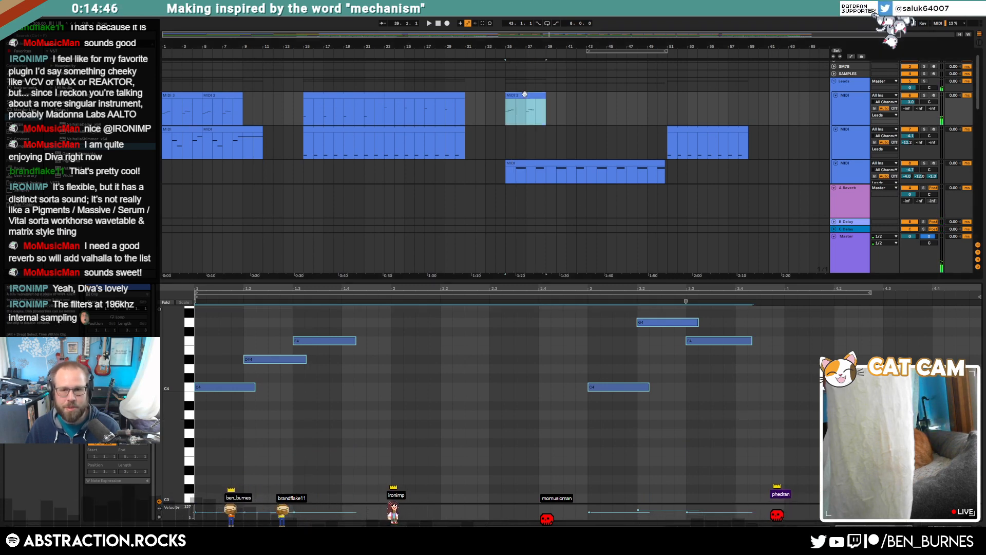
key("Delete")
key("shift+Tab")
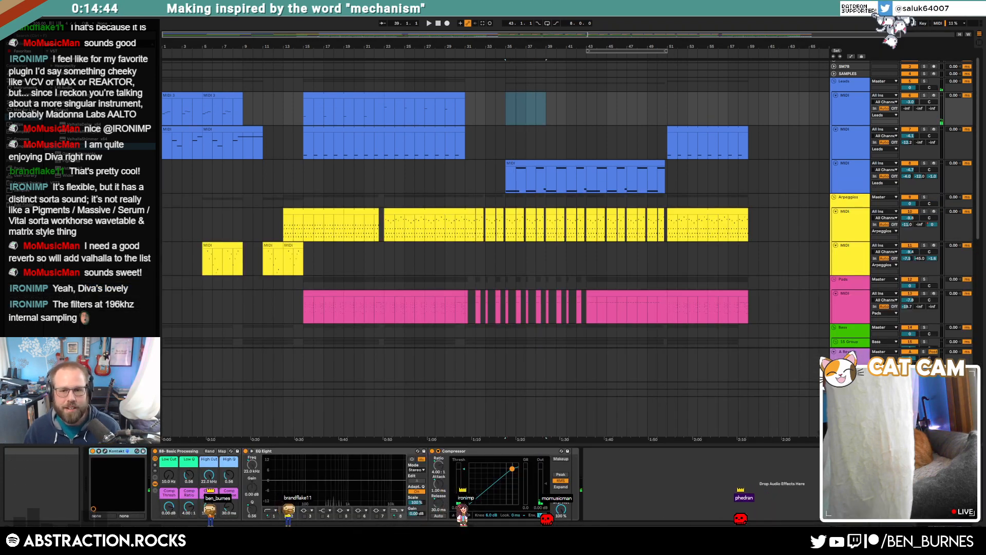
Copy the first lead track's bars 23 to 31 to bar 51 on the same track.
left_click(508, 96)
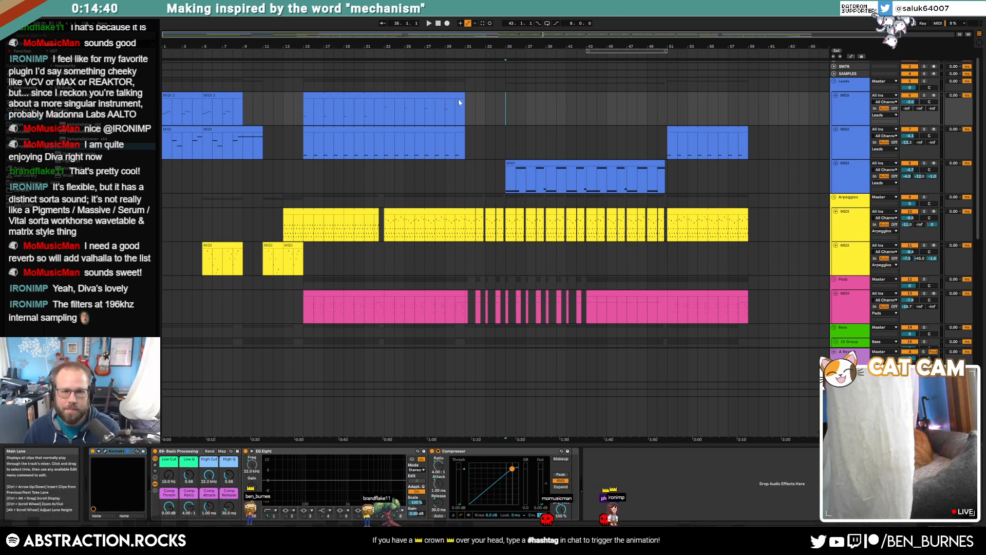
left_click_drag(460, 100, 385, 100)
left_click_drag(667, 104, 748, 105)
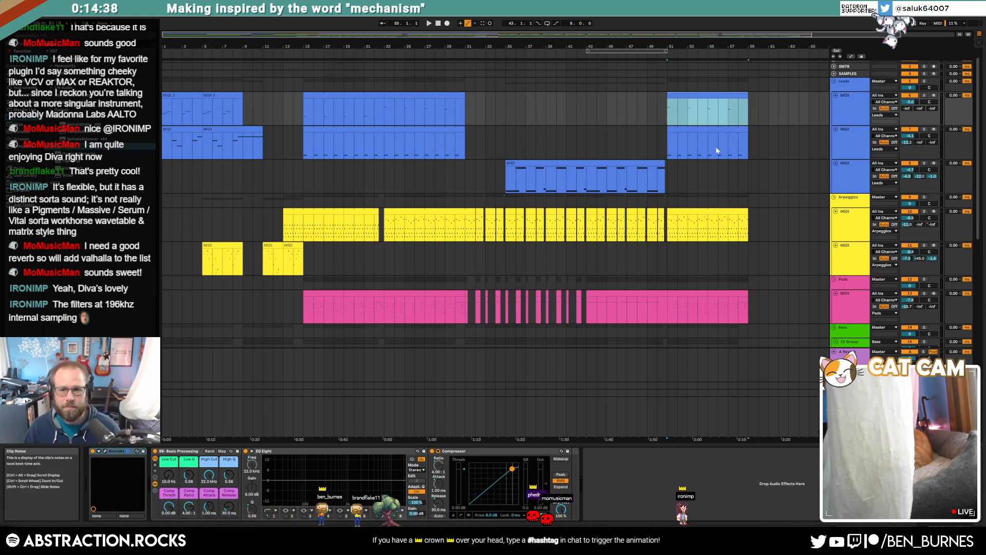
Copy the opening seven bars of kick hits to bar 59 on the KICK track.
scroll(584, 138, "down", 1)
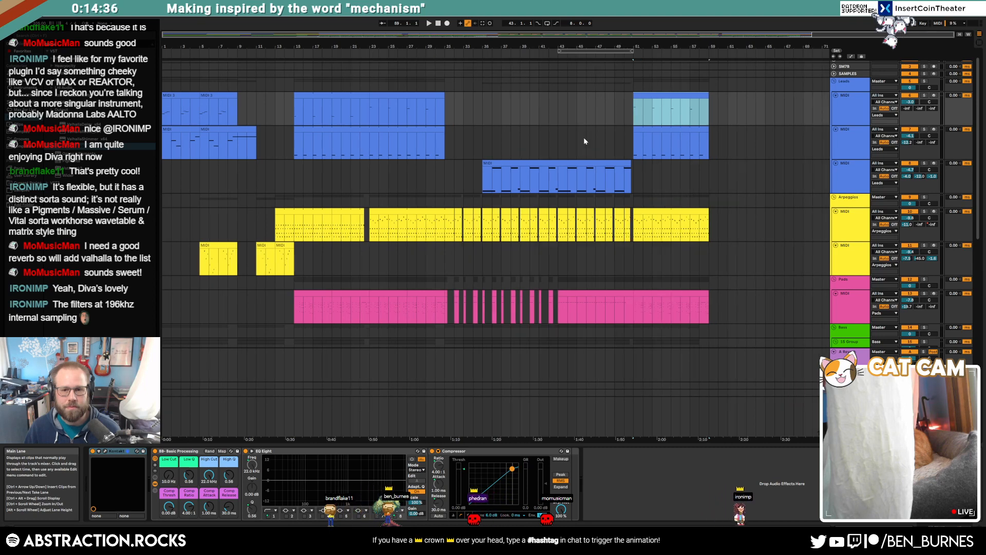
scroll(559, 163, "down", 10)
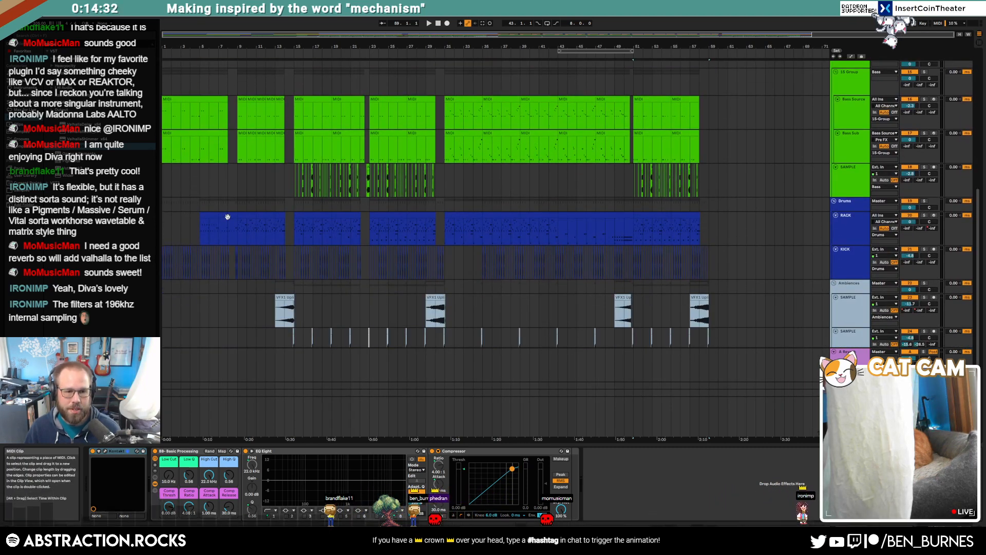
left_click(226, 265)
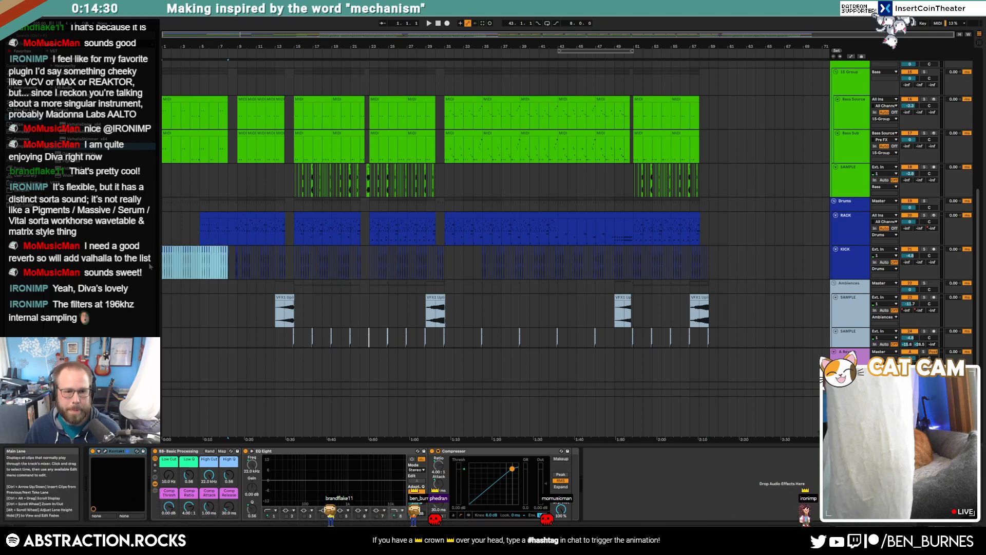
left_click(707, 263)
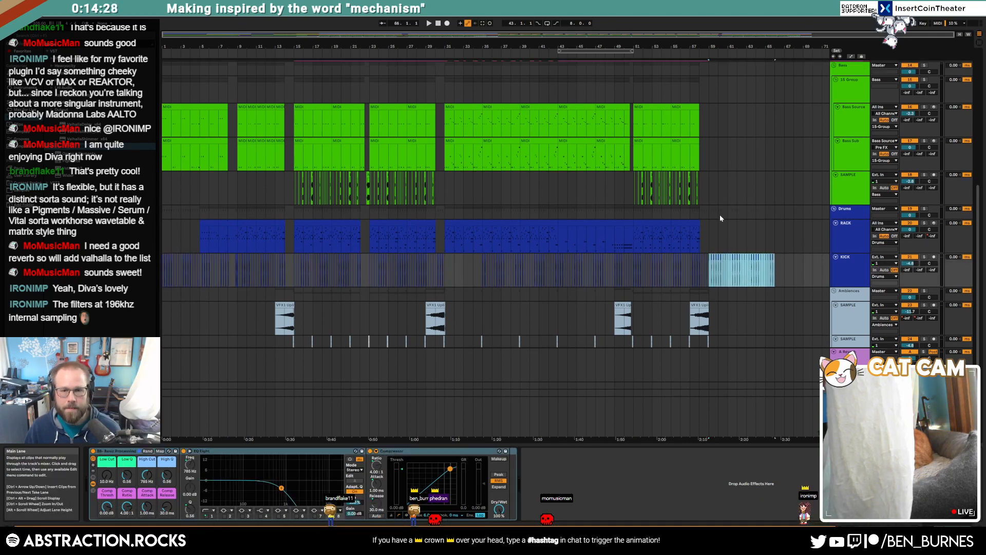
Copy the pad's bars 23 to 31 to bar 59 on the pad track.
scroll(719, 220, "up", 5)
left_click_drag(445, 137, 370, 135)
left_click(712, 136)
key("ctrl+v")
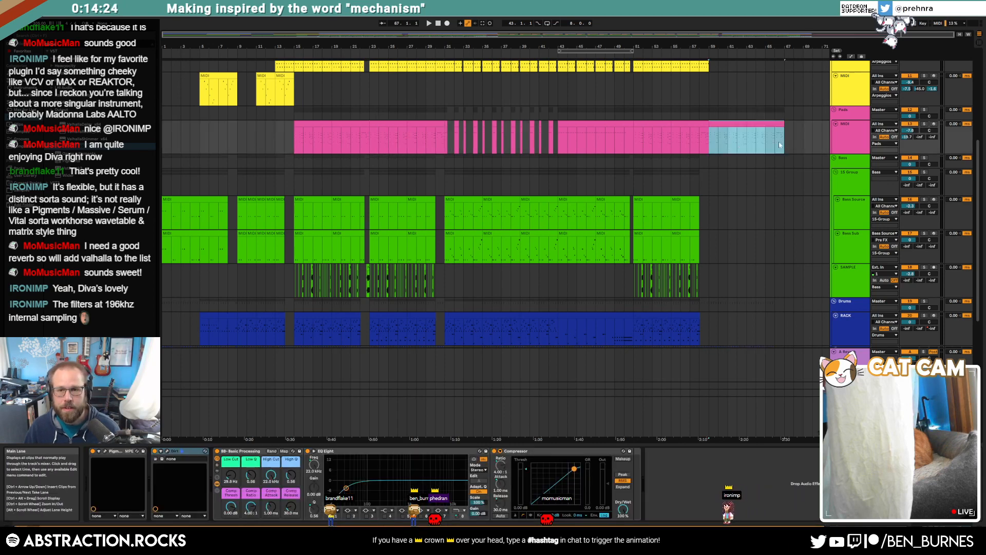
Shorten the end of the last pad clip so it stops one beat before bar 67.
scroll(779, 153, "down", 2)
key("shift+Tab")
key("shift+Tab")
scroll(781, 88, "up", 10)
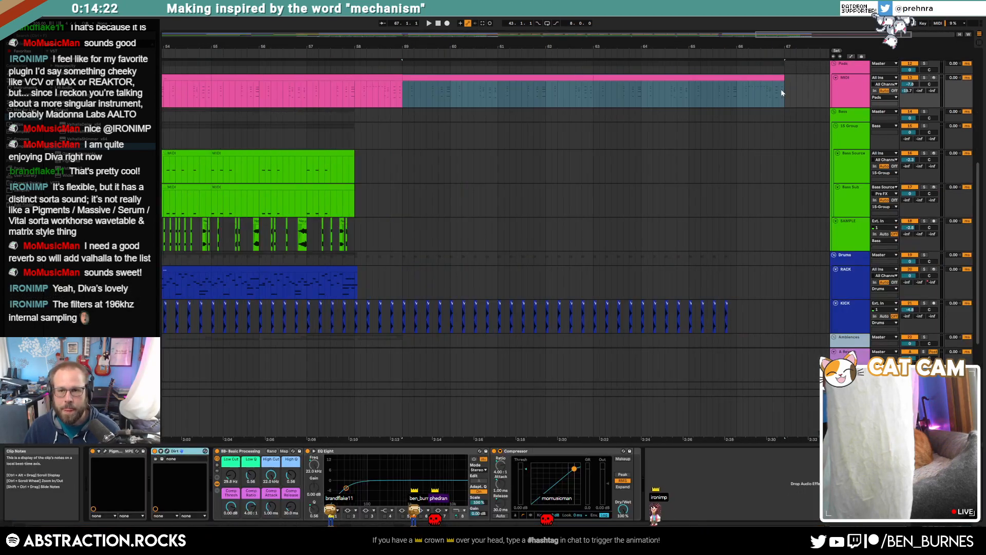
left_click(790, 79)
left_click(797, 87)
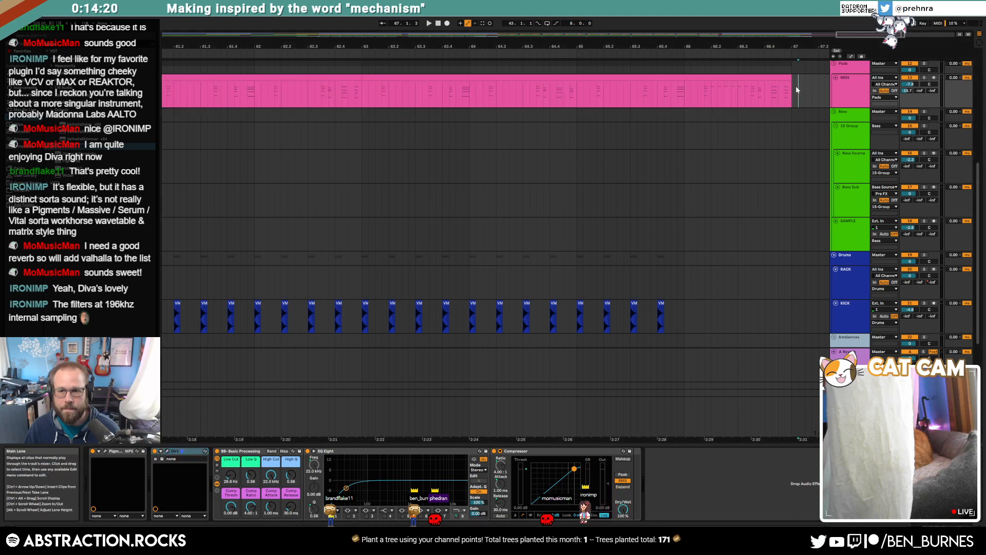
left_click_drag(791, 79, 764, 78)
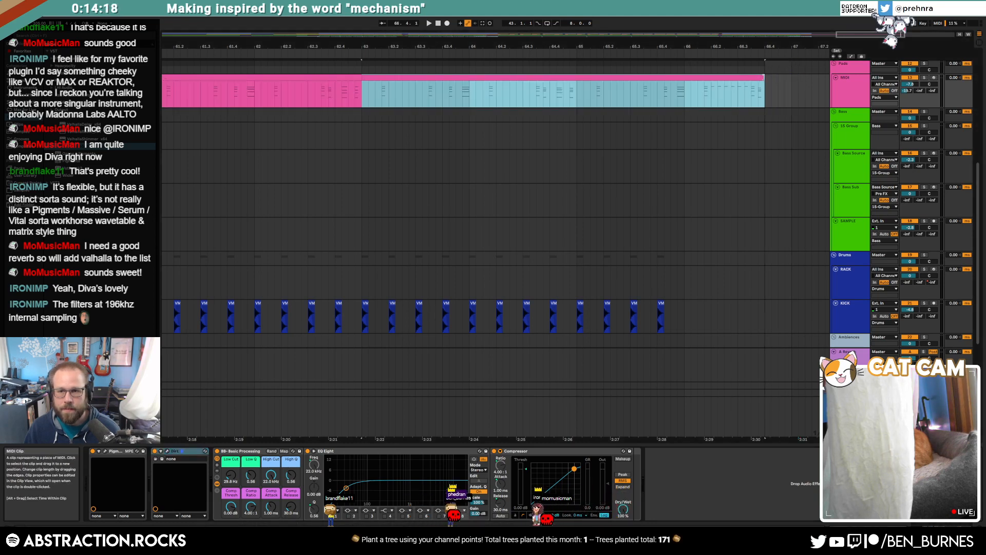
Inspect the last pad clip's notes, play the pad from bar 62, and play the section from bar 51.
key("shift+Tab")
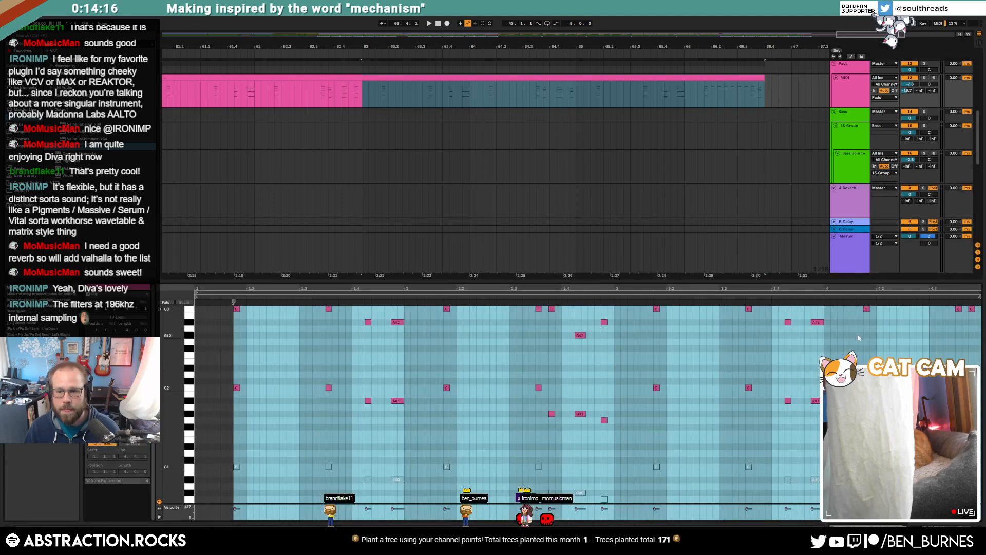
left_click(349, 98)
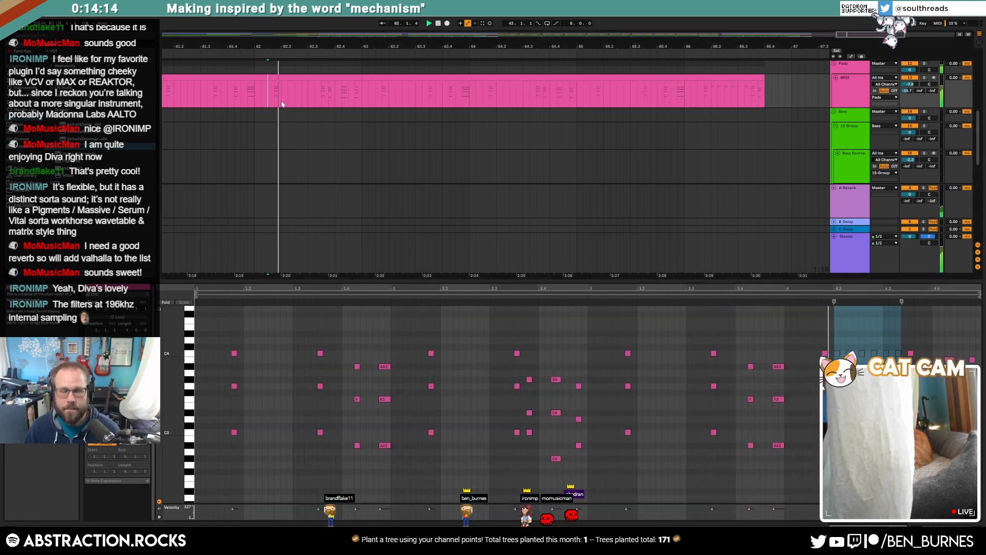
scroll(282, 104, "down", 5)
key("shift+Tab")
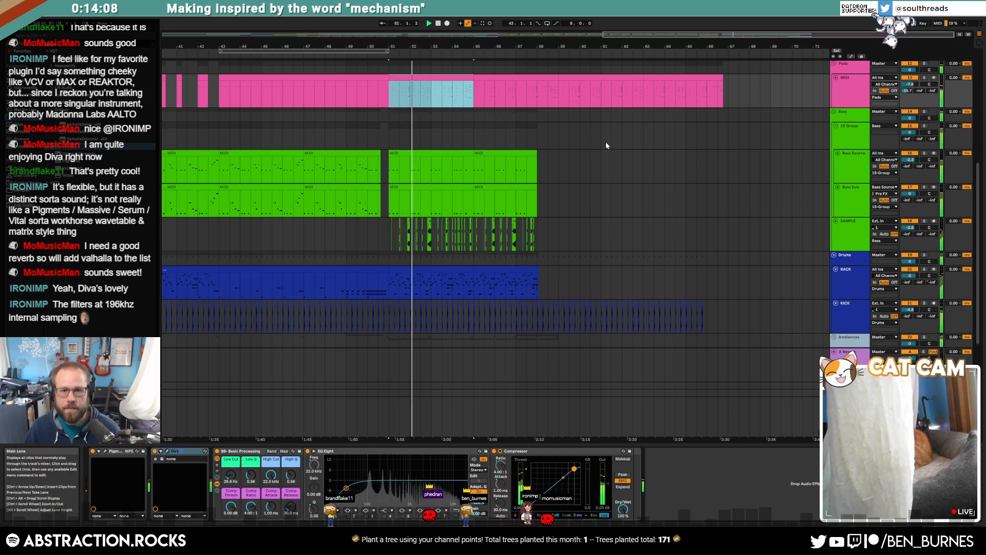
Open the pad's Pigments synth, adjust its Filter 1 cutoff and show the pad's F1 Cutoff automation.
scroll(606, 145, "up", 2)
left_click(506, 78)
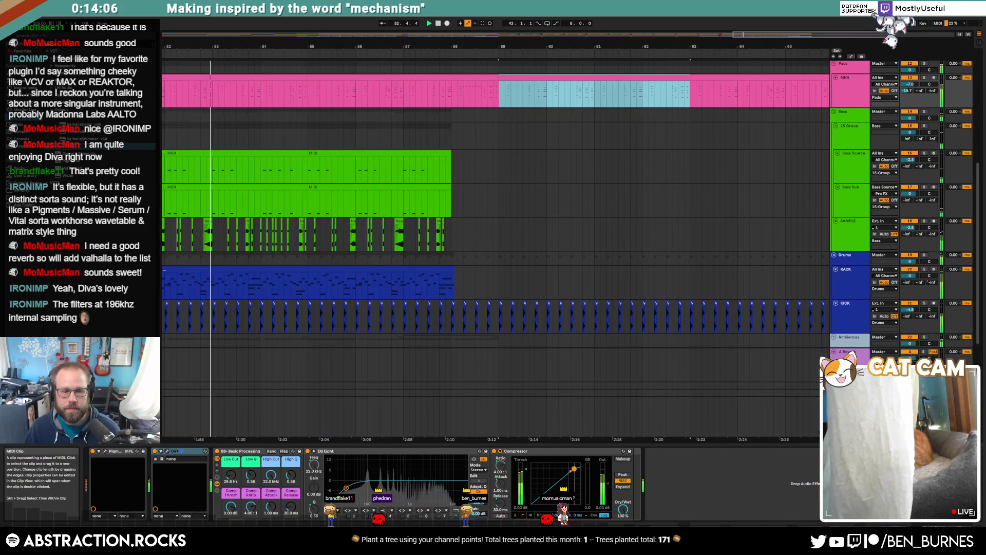
left_click(104, 451)
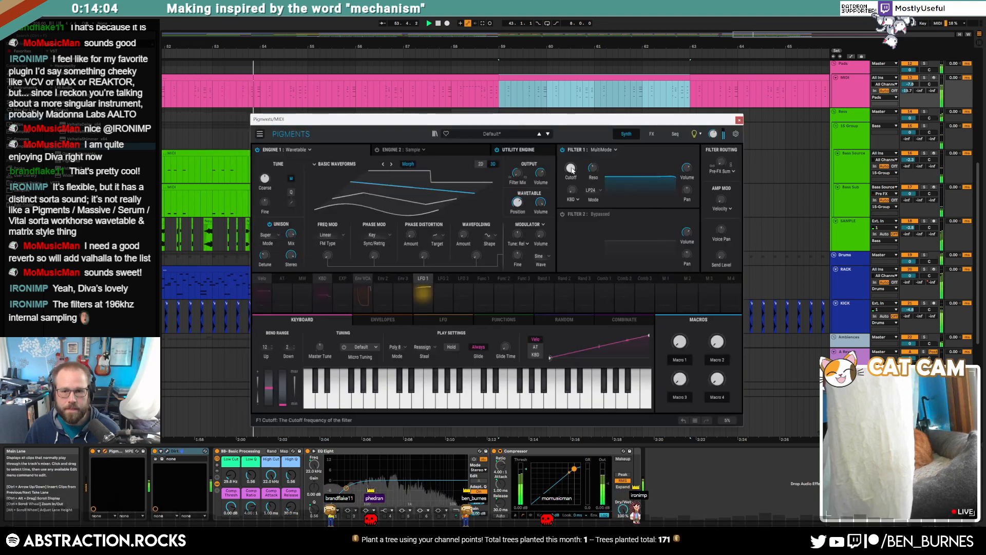
left_click_drag(582, 120, 574, 177)
scroll(630, 121, "down", 3)
key("a")
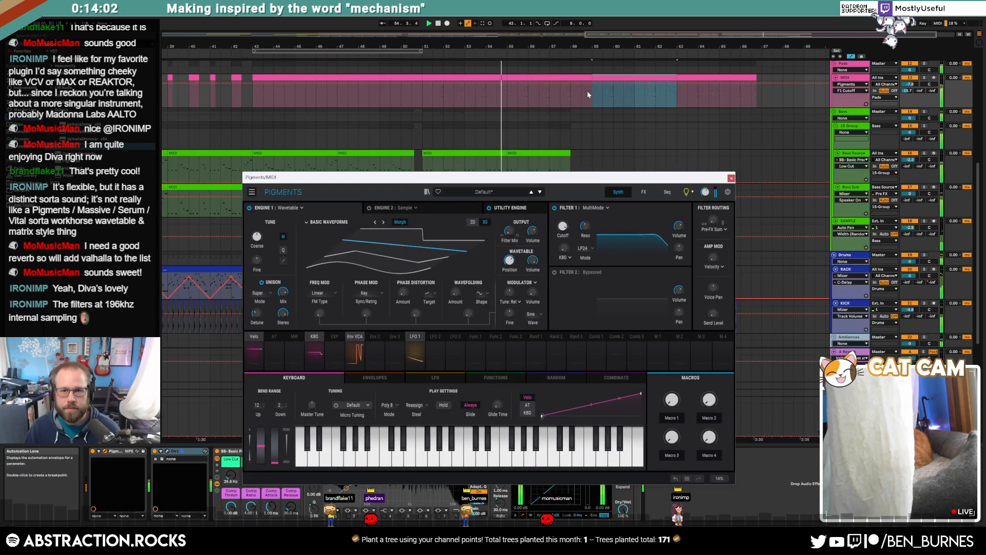
Automate the pad's F1 Cutoff to fall from bar 59 to about 381 Hz at bar 65, and close Pigments.
left_click(590, 84)
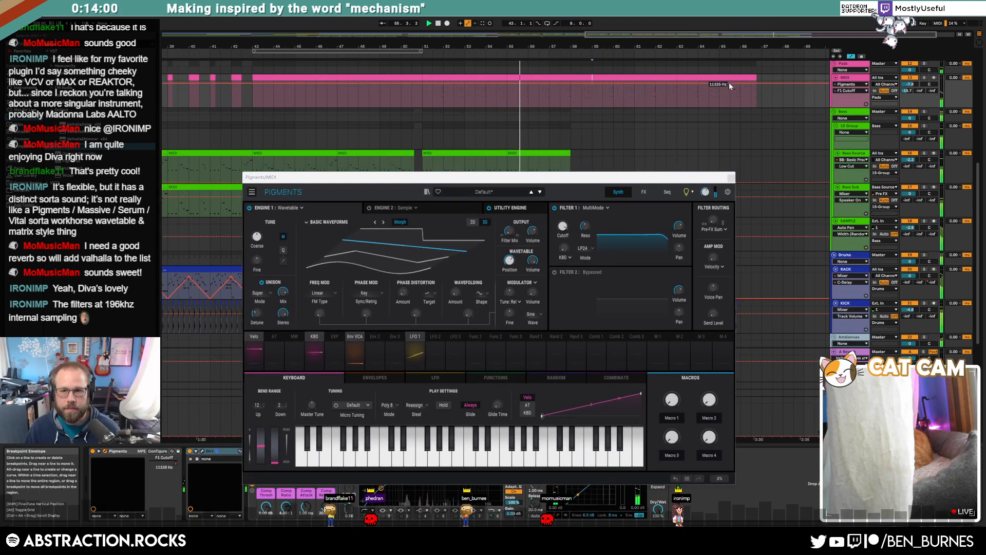
left_click_drag(716, 82, 719, 96)
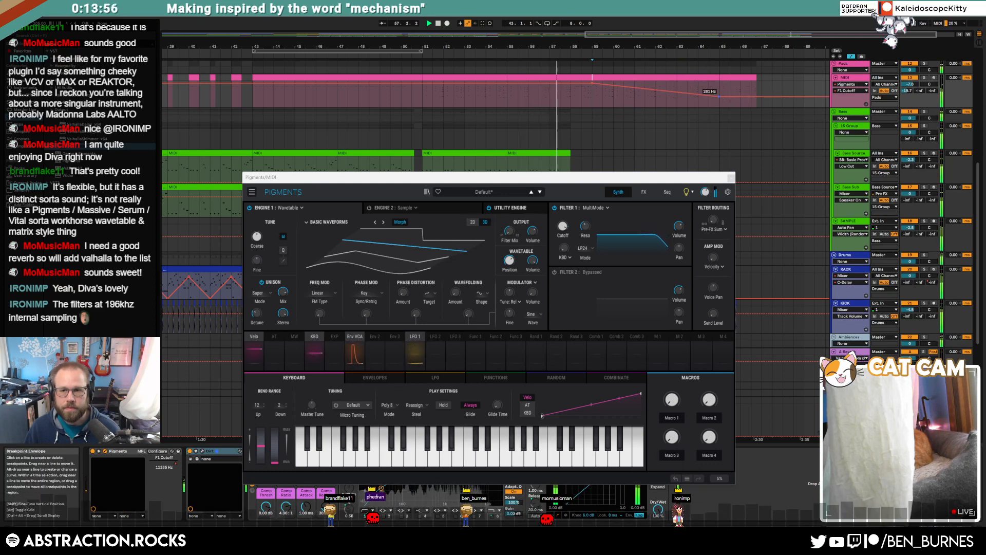
key("a")
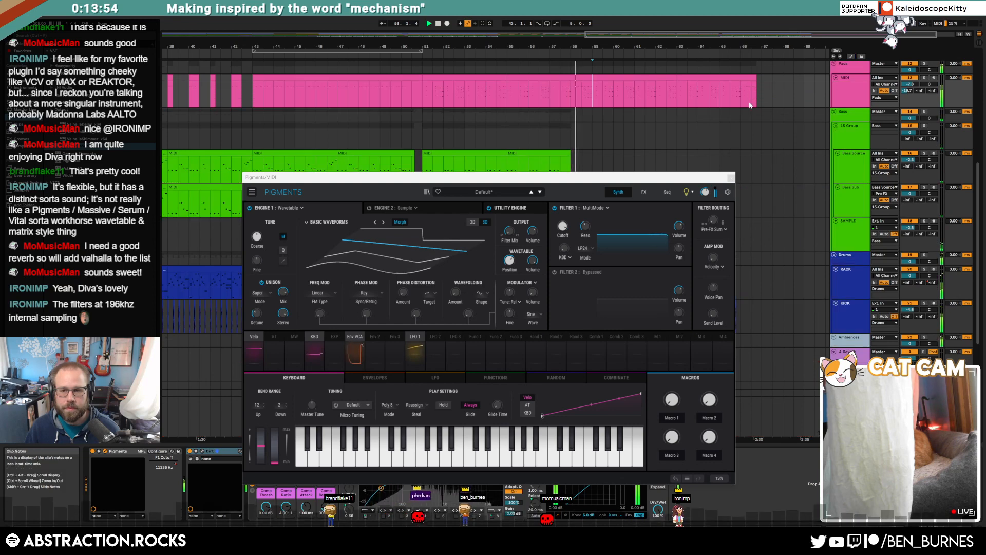
left_click(732, 177)
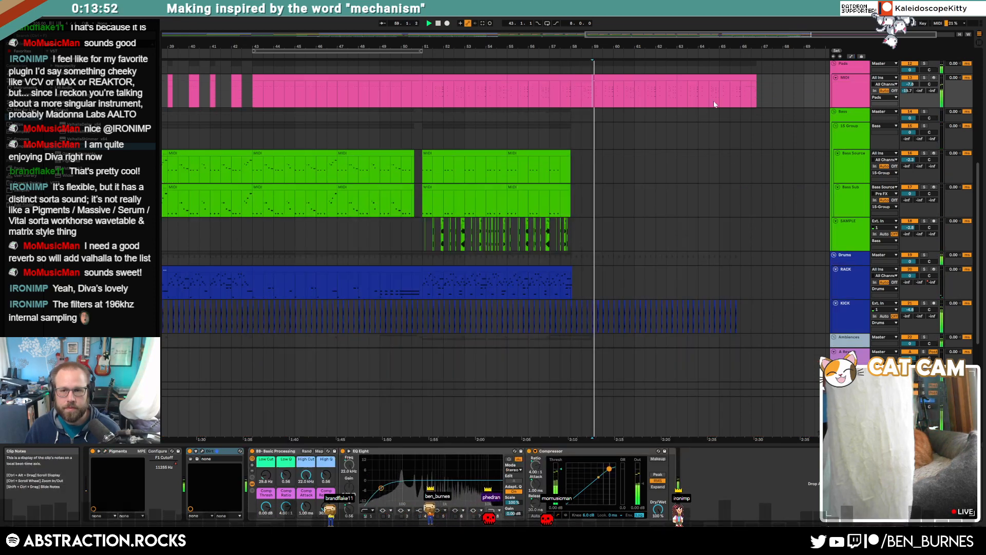
Cut the pad off at bar 63 and make its F1 Cutoff automation fall to about 1549 Hz there.
left_click(698, 80)
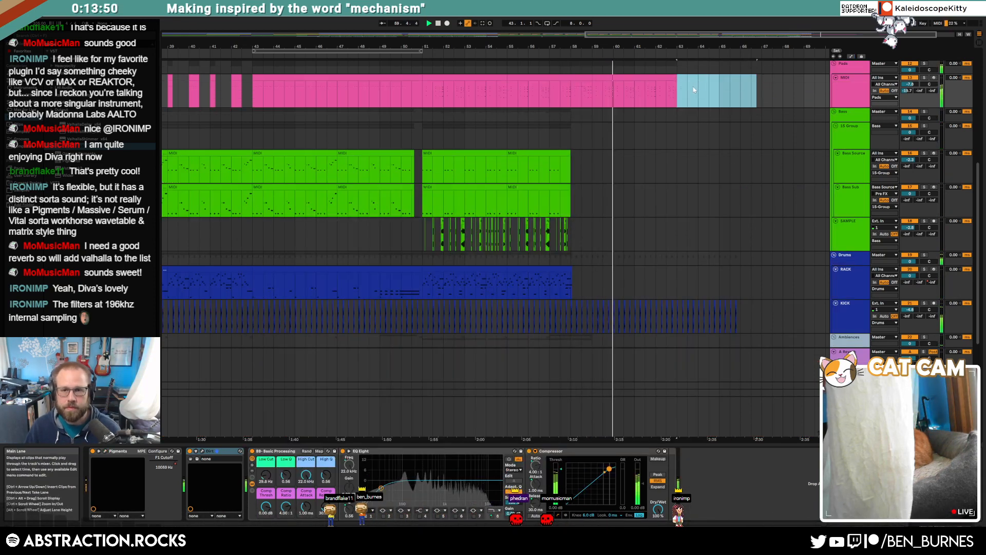
key("a")
left_click(697, 96)
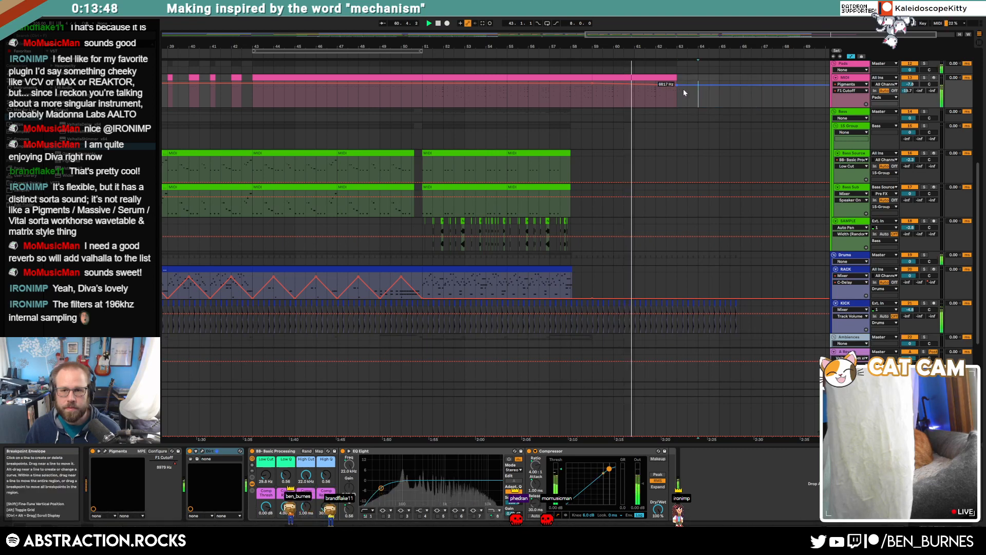
mouse_move(684, 91)
left_mouse_down()
mouse_move(683, 100)
mouse_move(684, 90)
left_mouse_up()
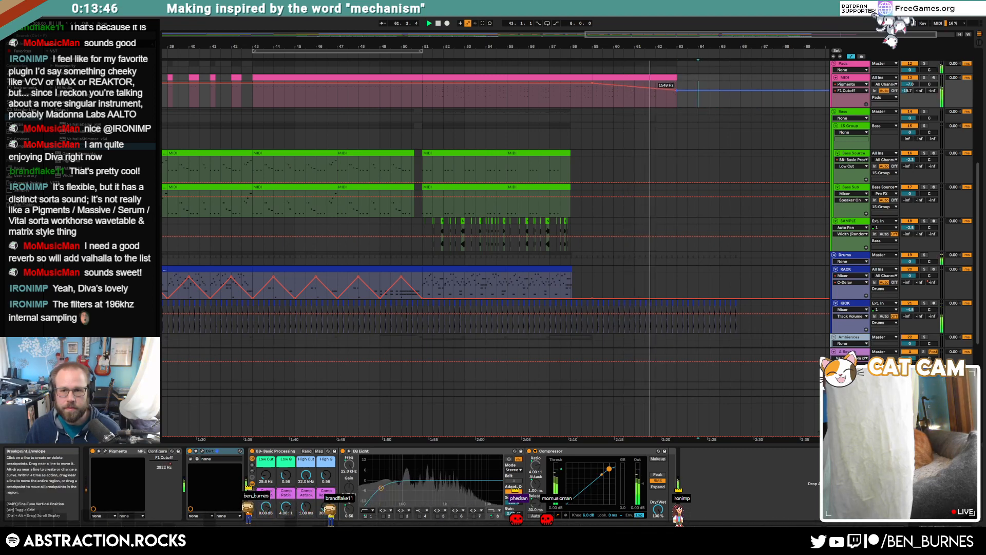
key("a")
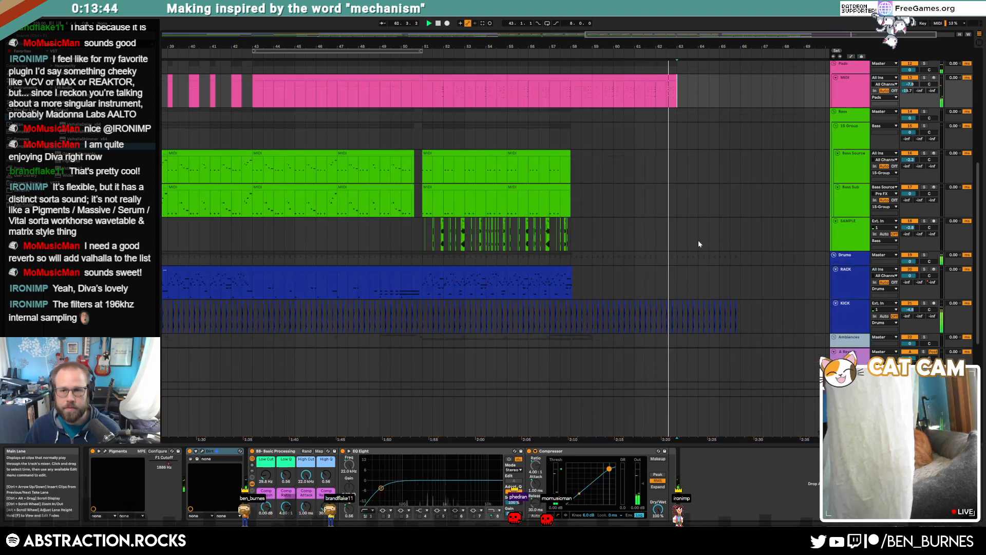
Remove the kick clips that follow bar 63.
scroll(691, 264, "up", 4)
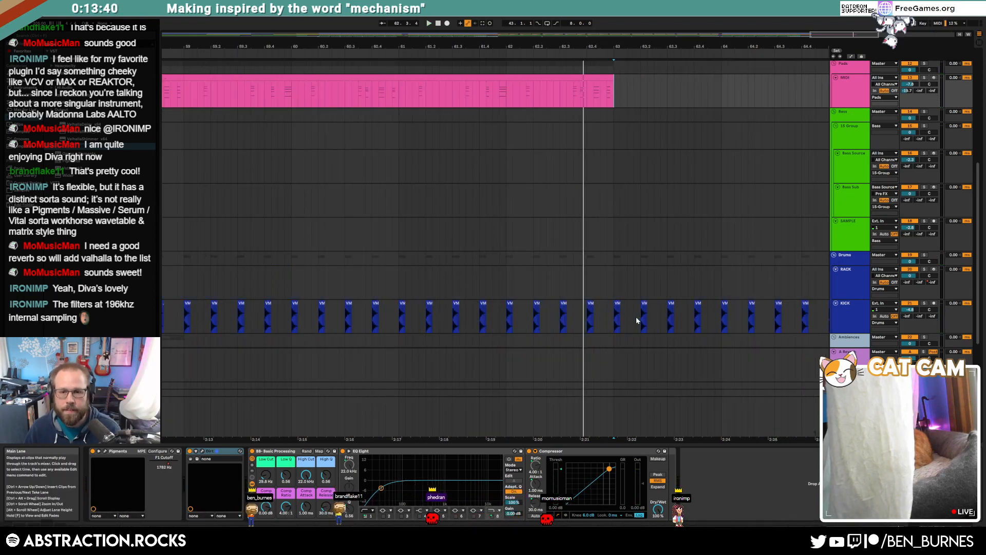
left_click_drag(637, 320, 810, 318)
scroll(769, 317, "down", 4)
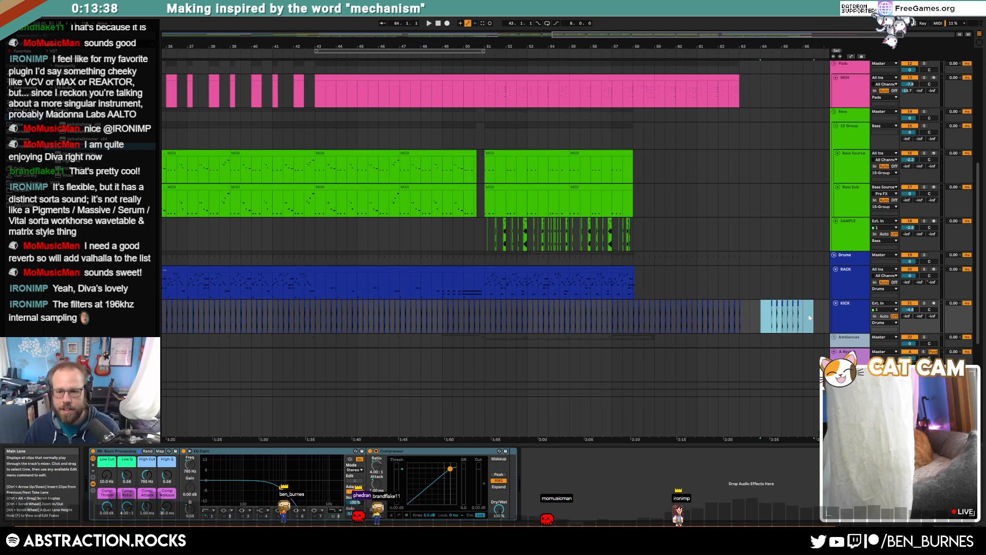
Duplicate the ambience hit ending at bar 59 twice so copies end at bars 61 and 63.
scroll(771, 312, "down", 5)
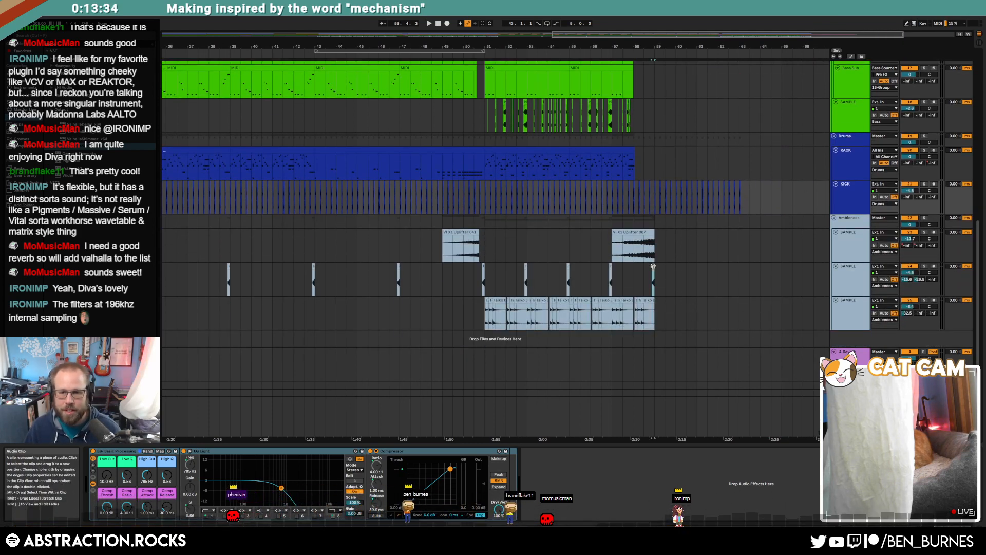
left_click(625, 277)
left_click_drag(630, 274, 656, 274)
key("ctrl+d")
key("ctrl+d")
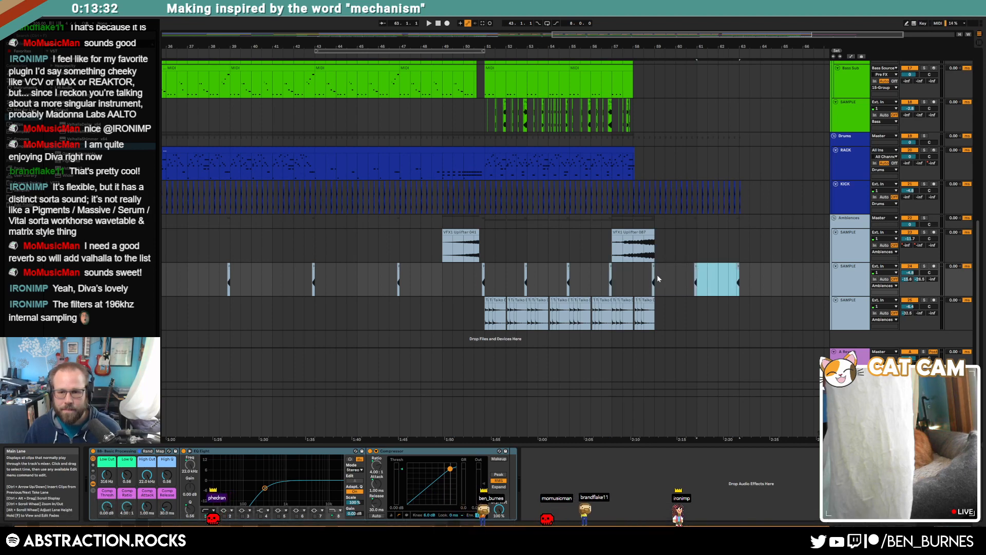
left_click(799, 271)
Play the pad outro from shortly before bar 59.
scroll(750, 293, "up", 5)
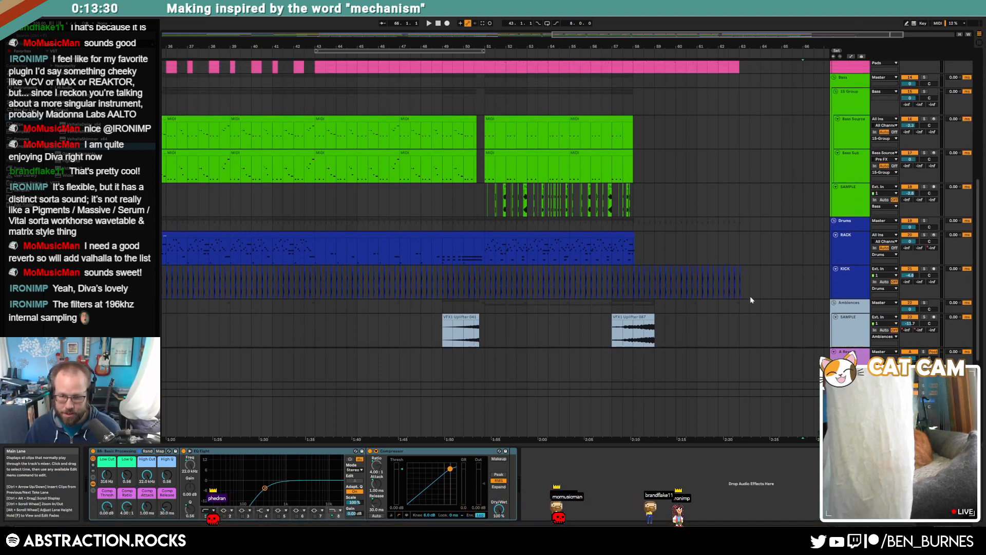
scroll(763, 298, "up", 4)
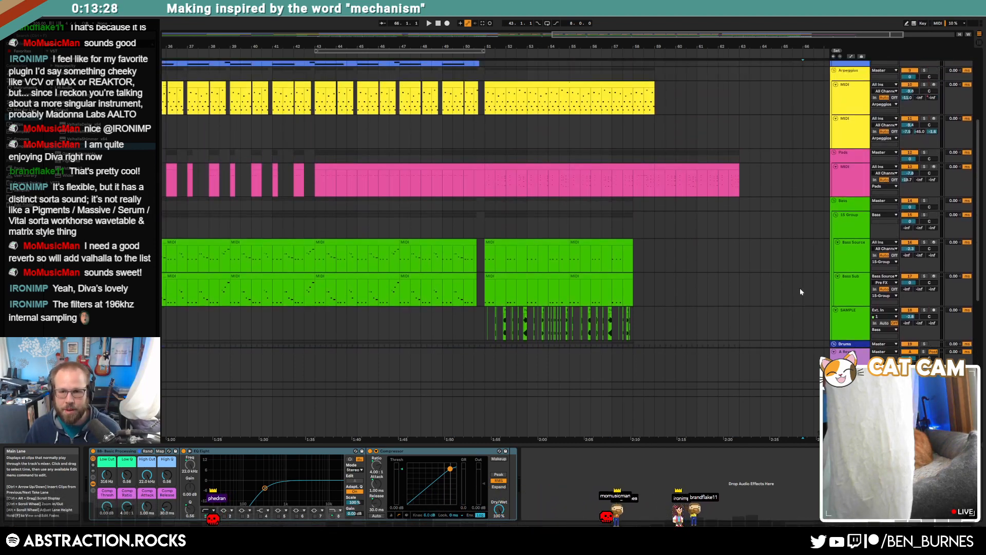
scroll(709, 154, "up", 5)
left_click(200, 188)
key("space")
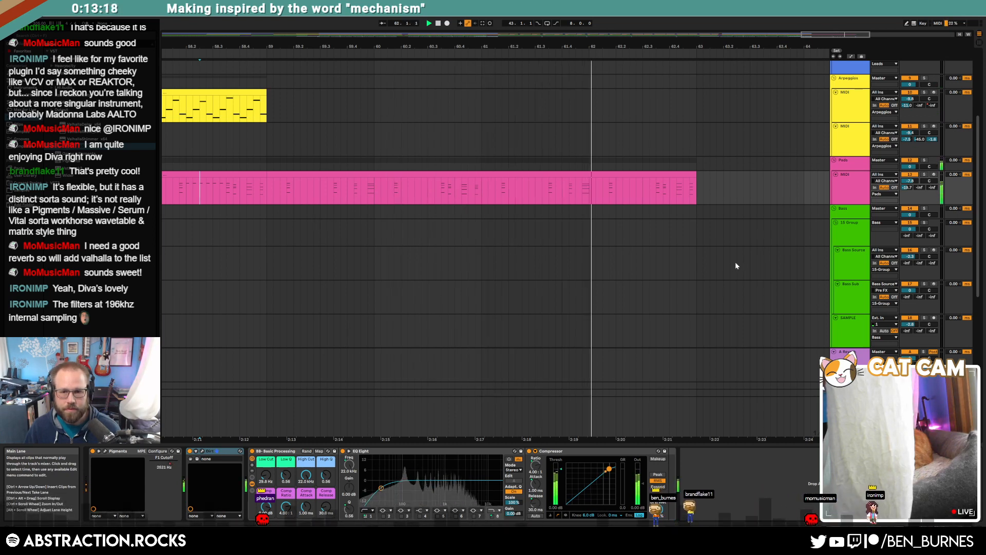
Shorten the pad clip to end at bar 62.2, stop playback and delete the kicks from that beat onward.
scroll(735, 261, "down", 2)
left_click_drag(695, 129, 617, 129)
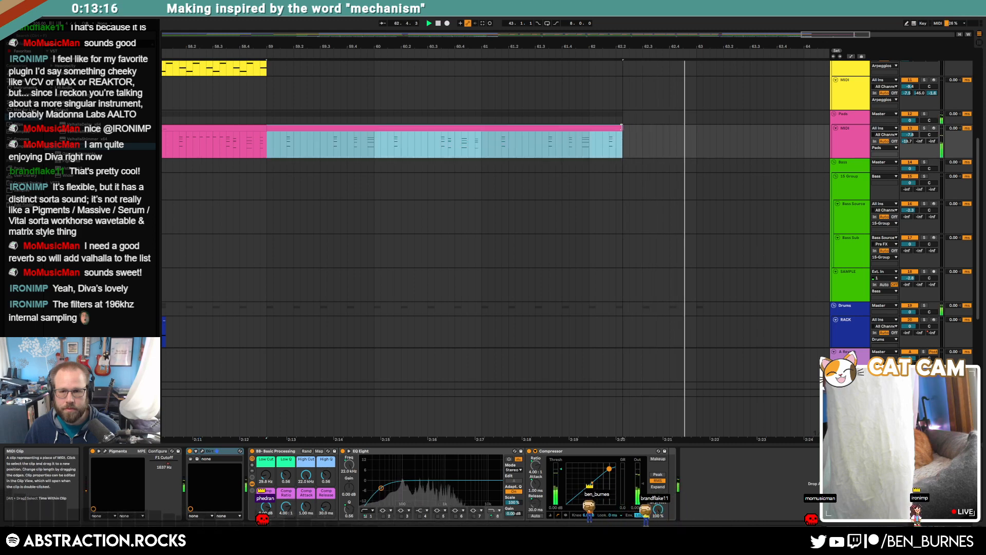
scroll(657, 175, "down", 1)
scroll(648, 226, "down", 2)
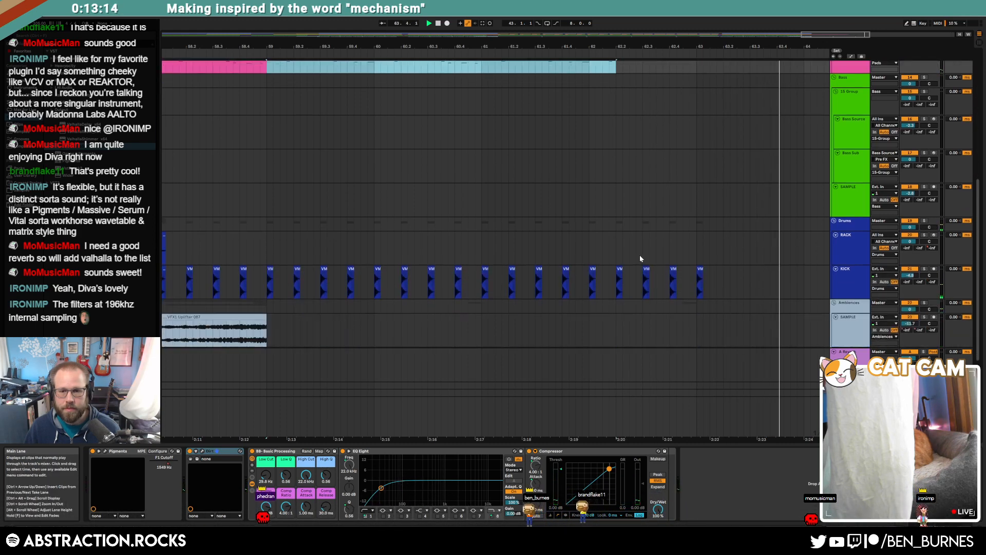
key("space")
left_click_drag(610, 277, 797, 273)
key("Delete")
Delete the ambience hit that ends at bar 63.
scroll(701, 257, "down", 2)
scroll(700, 257, "down", 1)
left_click_drag(636, 280, 778, 287)
key("Delete")
left_click(644, 260)
scroll(675, 231, "up", 2)
scroll(668, 231, "up", 3)
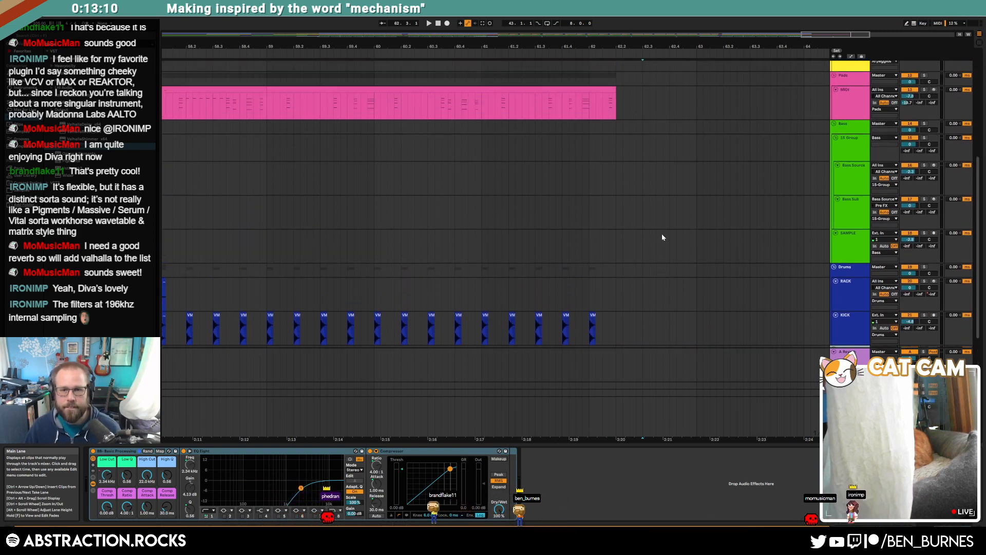
Flatten the pad's F1 Cutoff automation after bar 59 and shorten the pad clip to end at bar 62.
key("a")
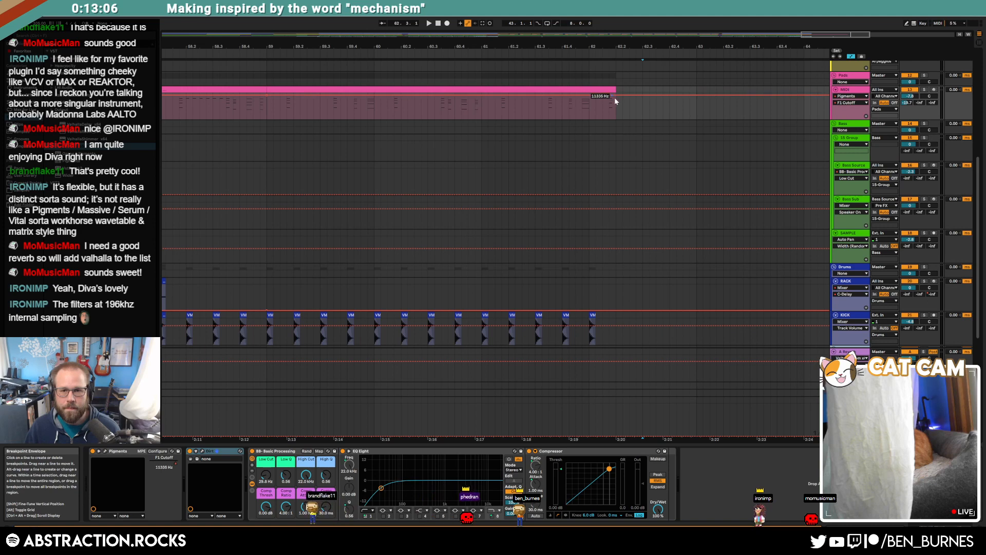
left_click_drag(615, 91, 602, 90)
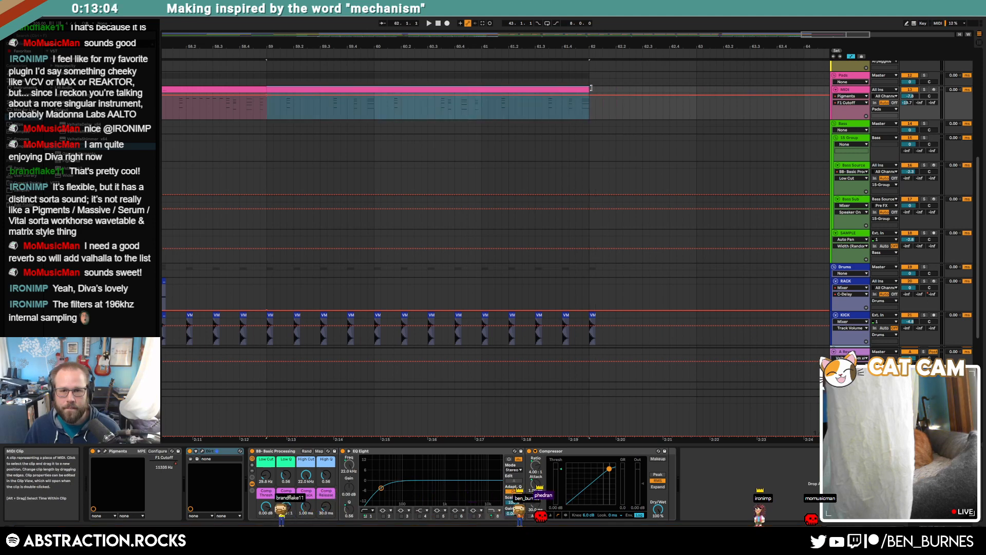
mouse_move(267, 96)
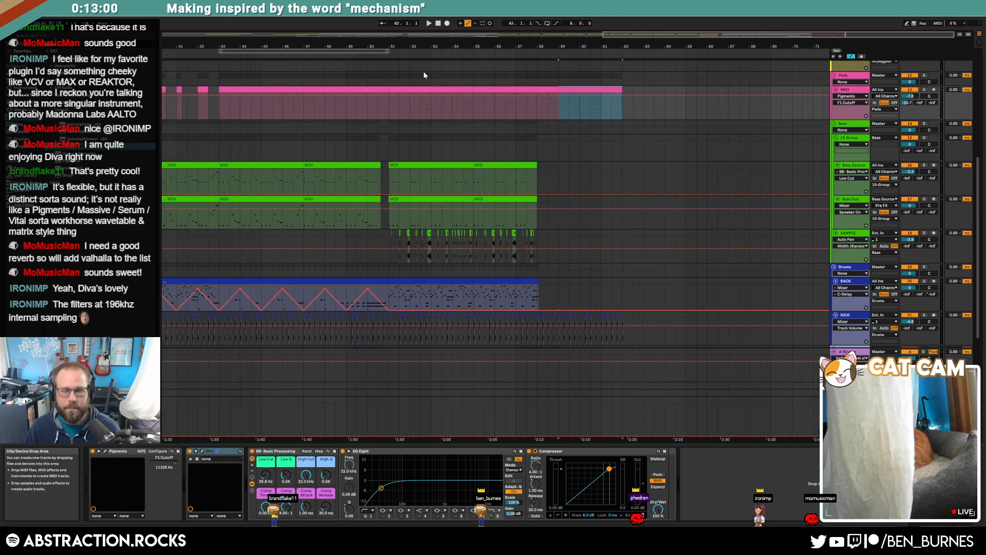
While playing from about bar 54, extend the second lead clip and the first arpeggio clip from bar 59 to bar 62.
left_click(451, 55)
scroll(562, 184, "up", 3)
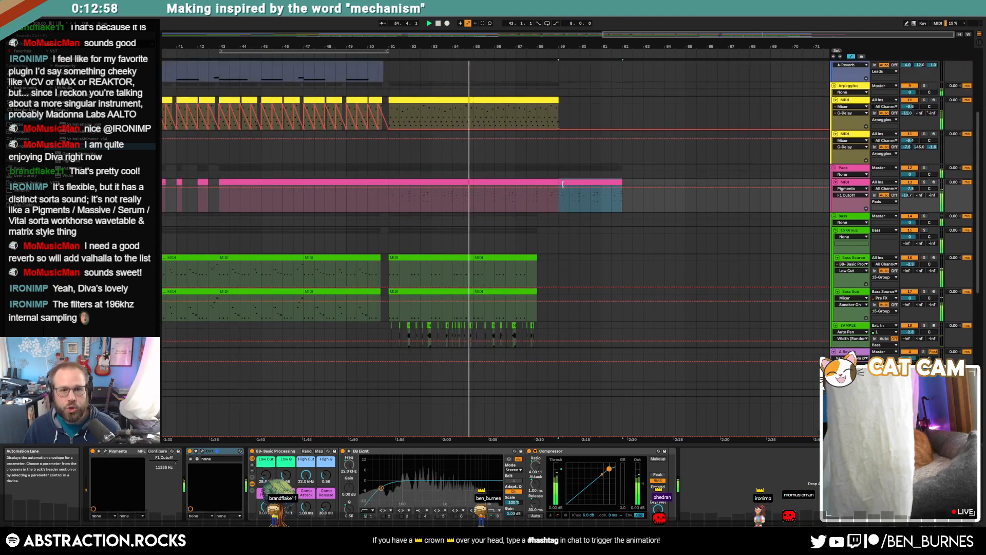
scroll(640, 214, "up", 4)
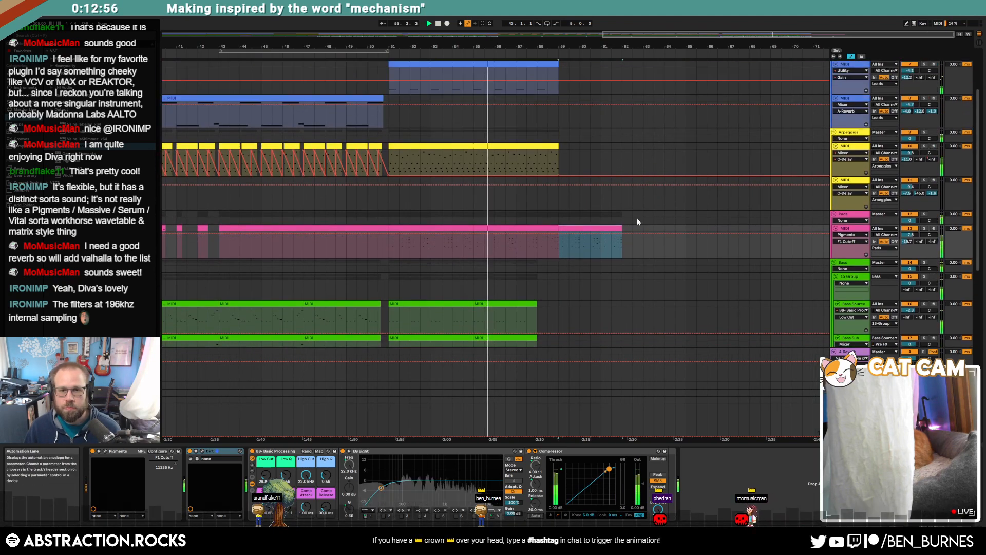
left_click_drag(557, 142, 620, 146)
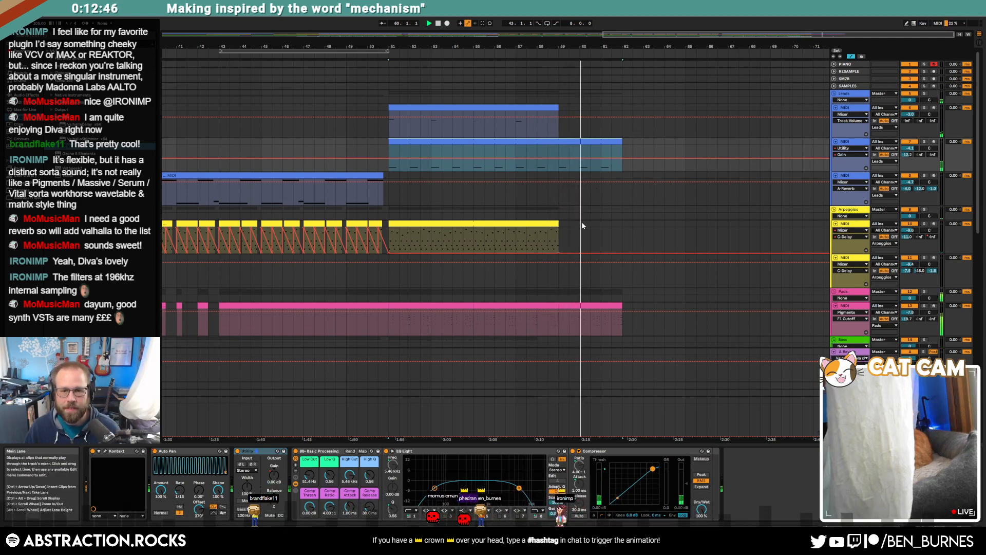
left_click_drag(559, 229, 621, 230)
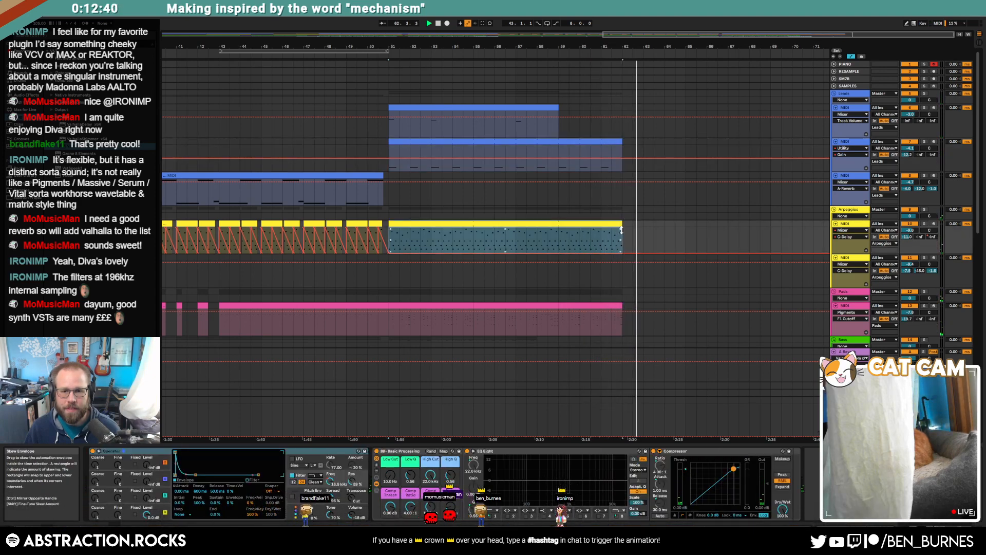
left_click(632, 227)
key("space")
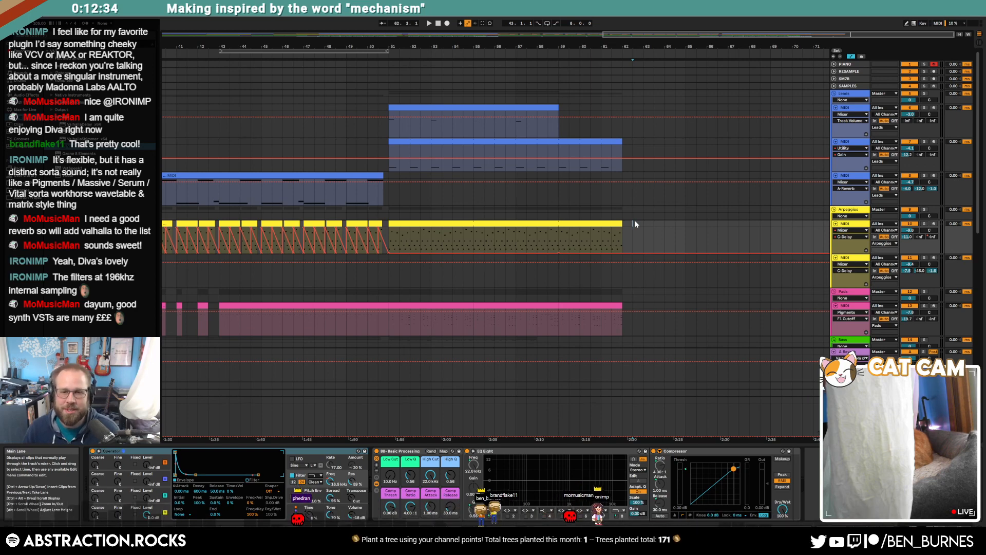
Select the last ambience sample track and browse the user sample folders for the pack with metal sound effects.
scroll(636, 236, "down", 8)
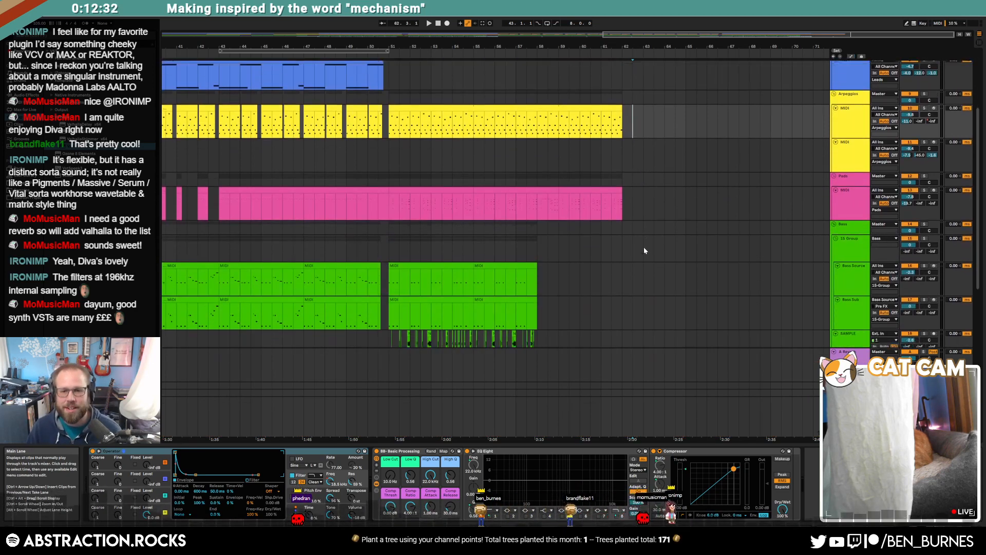
scroll(647, 261, "down", 5)
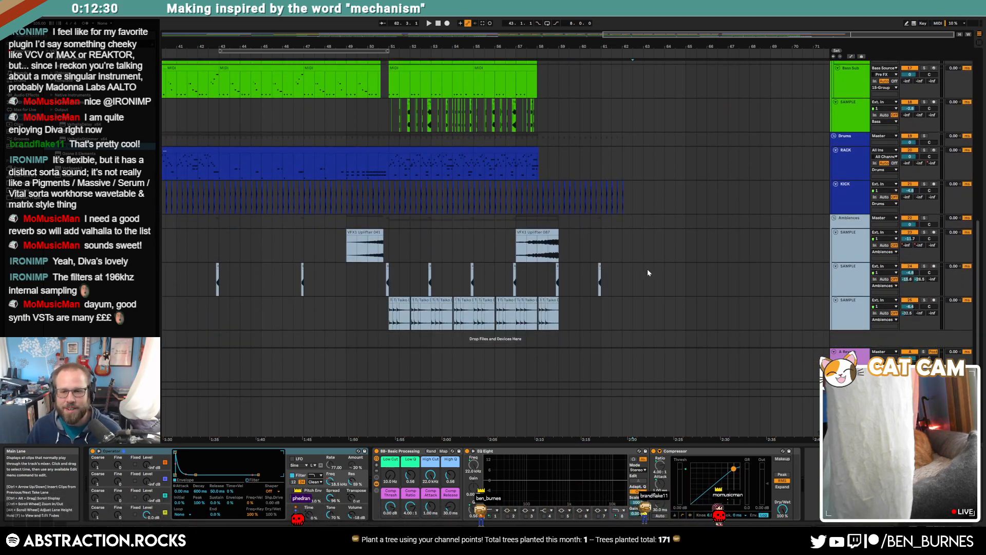
left_click(862, 318)
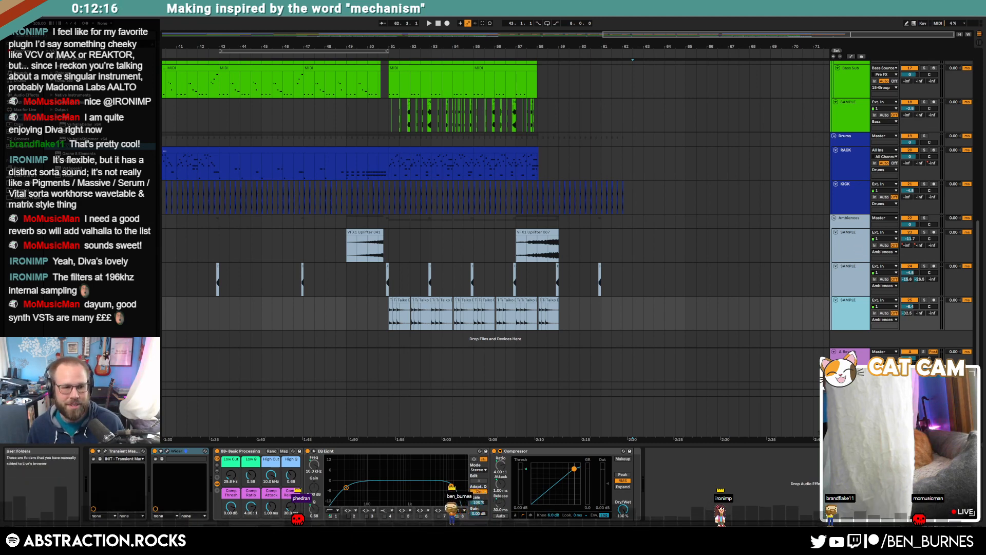
left_click(24, 190)
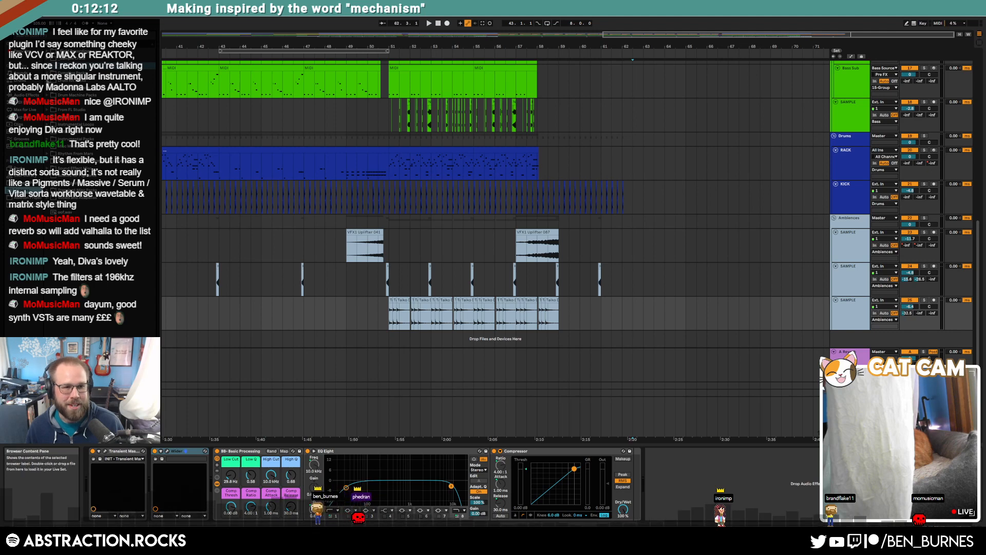
left_click(49, 81)
left_click(47, 59)
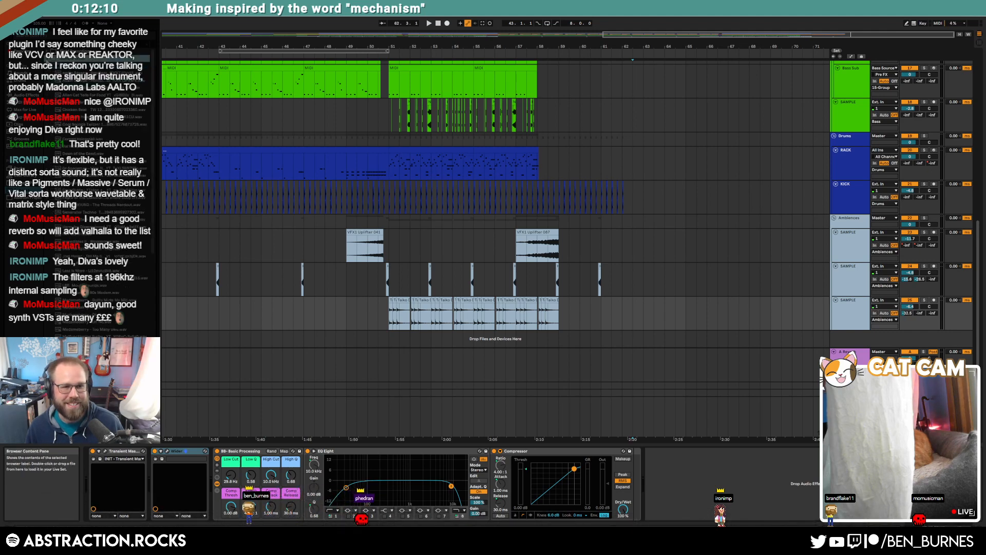
left_click(47, 59)
left_click(47, 52)
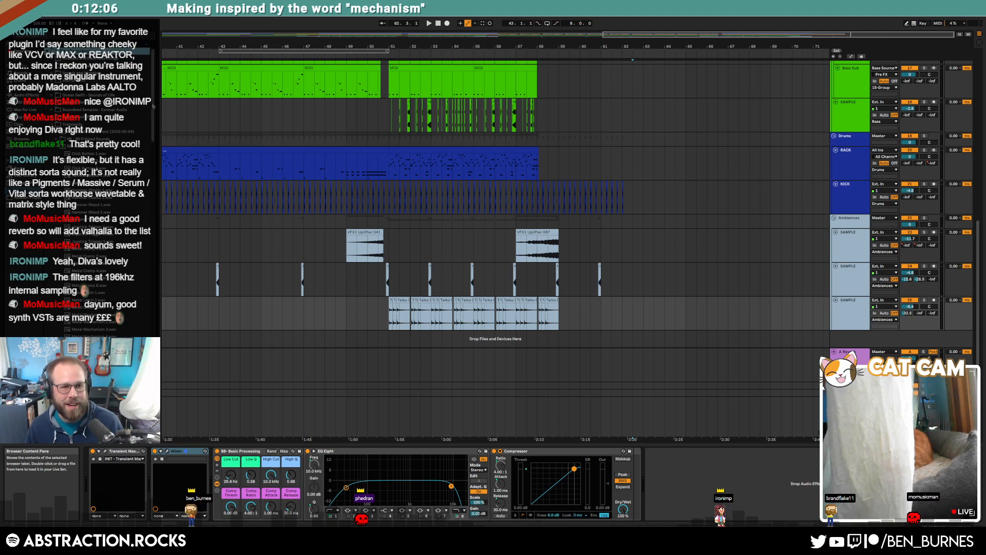
Audition several of the metal samples in the folder, including the Metal Clamp sounds.
scroll(128, 205, "down", 5)
left_click_drag(156, 139, 155, 132)
left_click(114, 123)
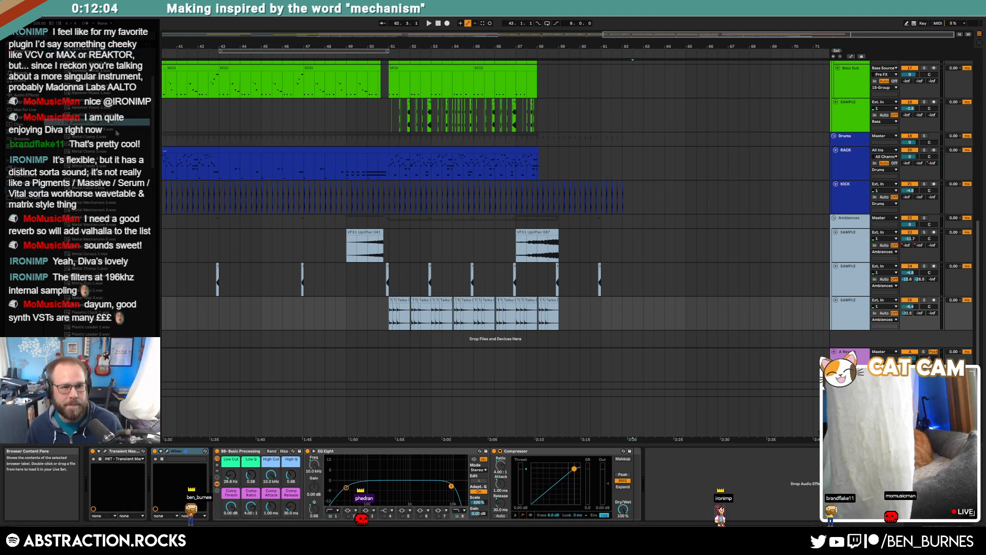
left_click(116, 130)
left_click(115, 123)
left_click(114, 116)
left_click(110, 151)
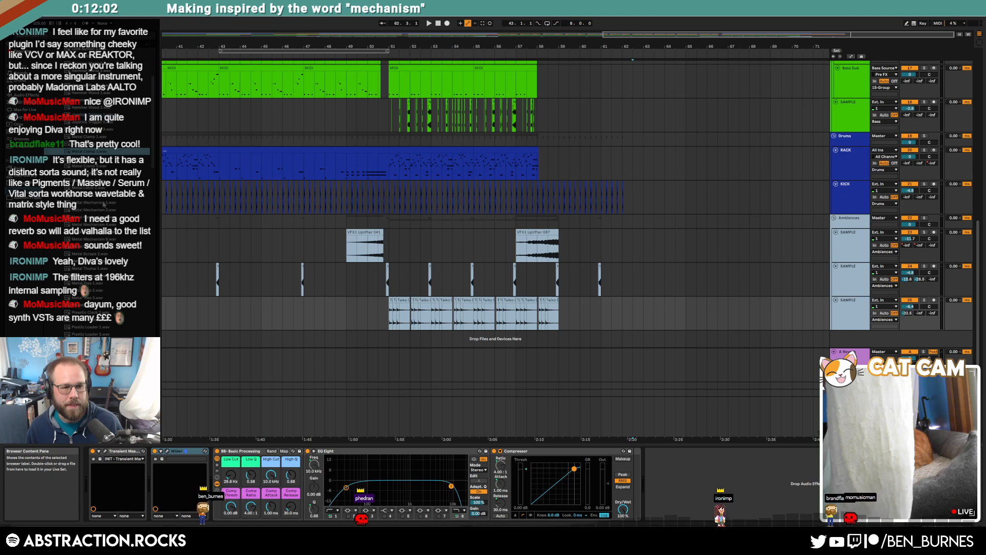
left_click(104, 204)
left_click(96, 152)
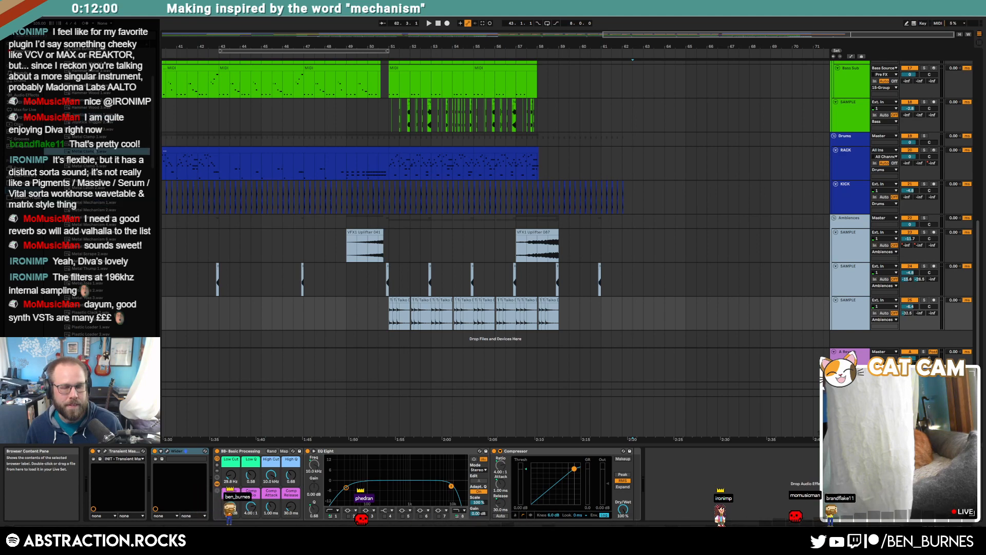
Place the Metal Clamp sample on a new audio track in Ambiences, with its loud hit aligned to the kick at bar 62.
left_click_drag(96, 152, 624, 246)
scroll(638, 251, "up", 5)
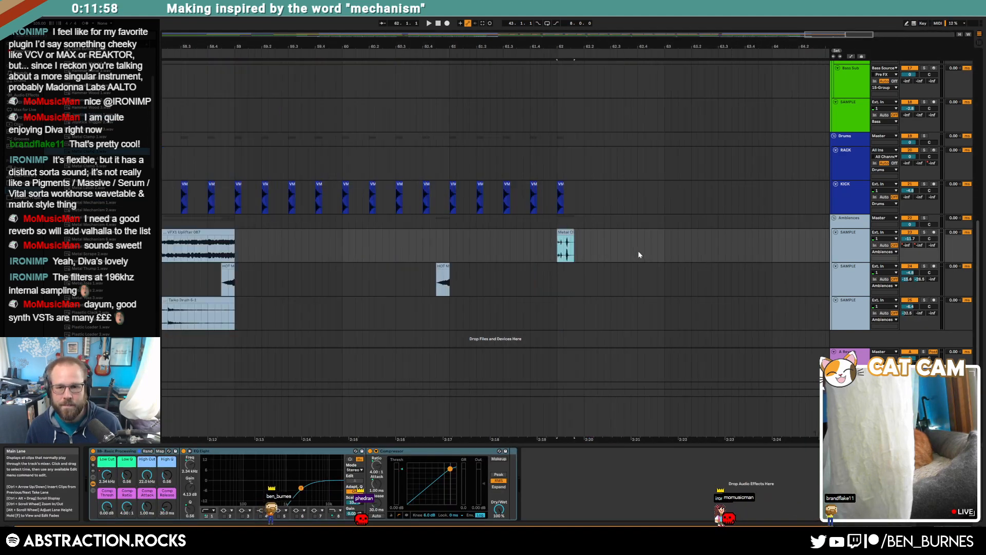
left_click(850, 304)
key("ctrl+t")
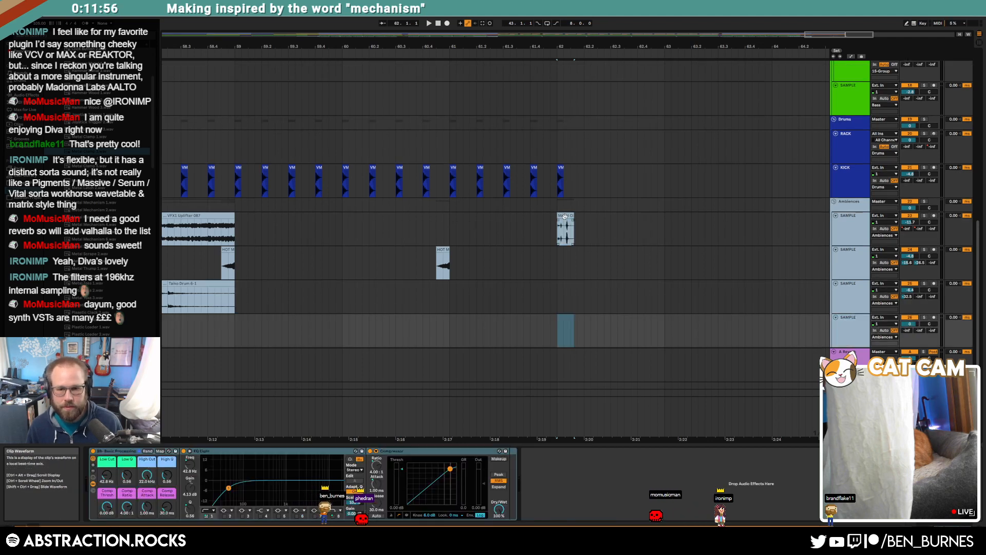
left_click_drag(564, 216, 536, 317)
scroll(565, 318, "up", 10)
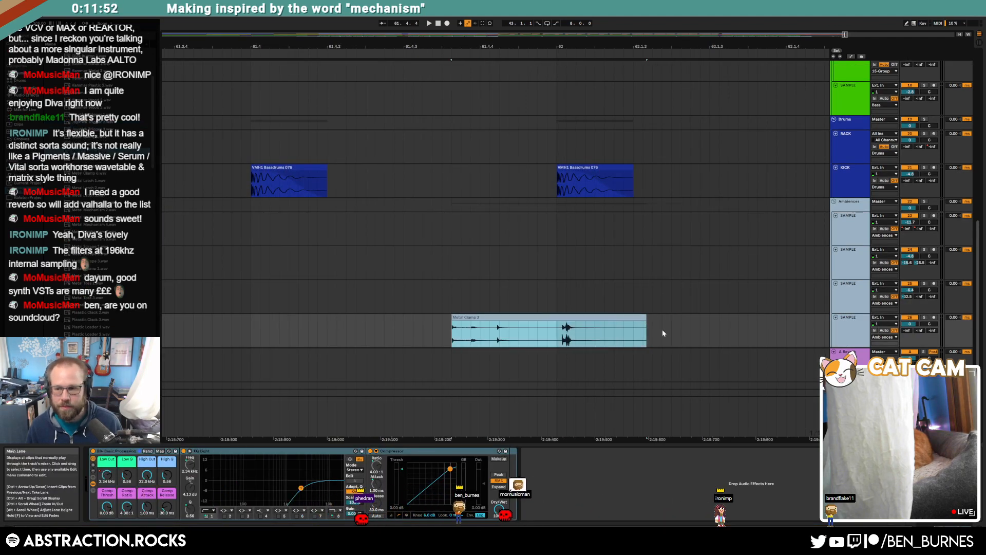
left_click_drag(626, 319, 621, 320)
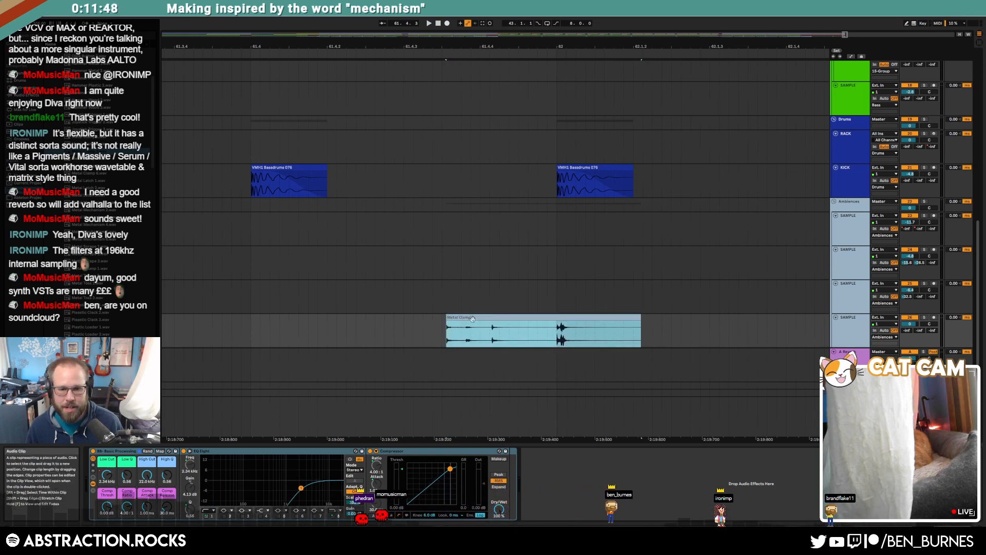
Switch to the browser, open the artist's own SoundCloud profile page for sharing its link, and return to the arrangement.
scroll(626, 322, "down", 2)
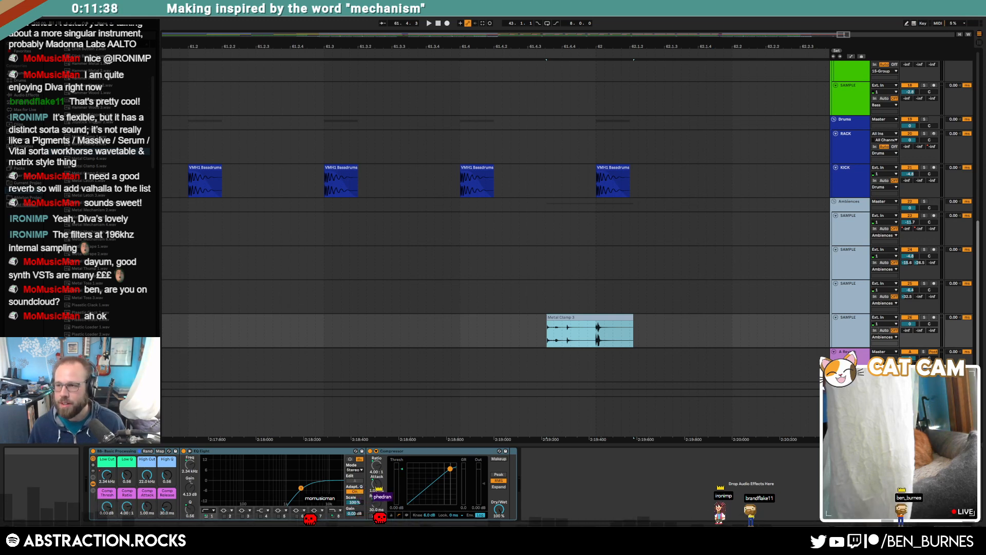
left_click_drag(985, 126, 260, 77)
left_click(634, 119)
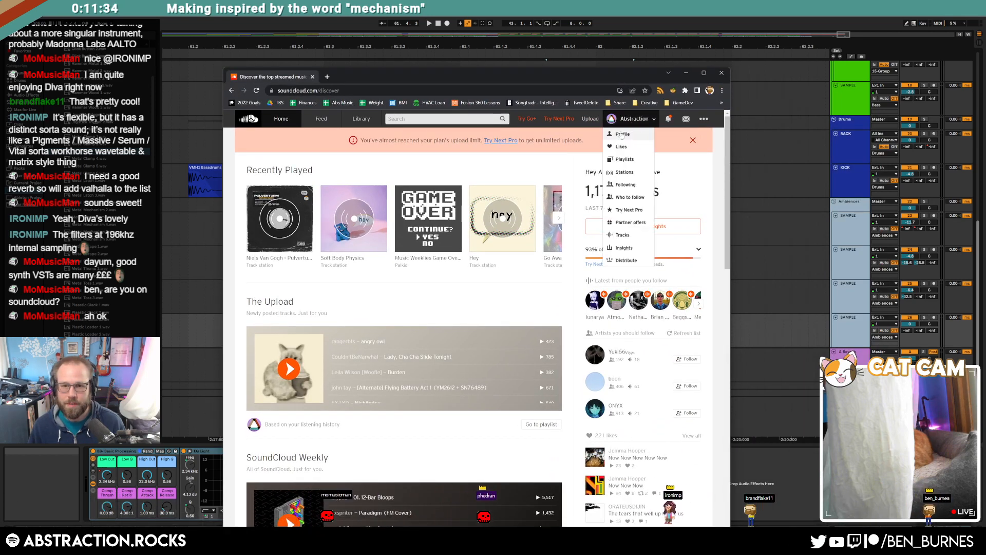
left_click(621, 135)
key("alt+Tab")
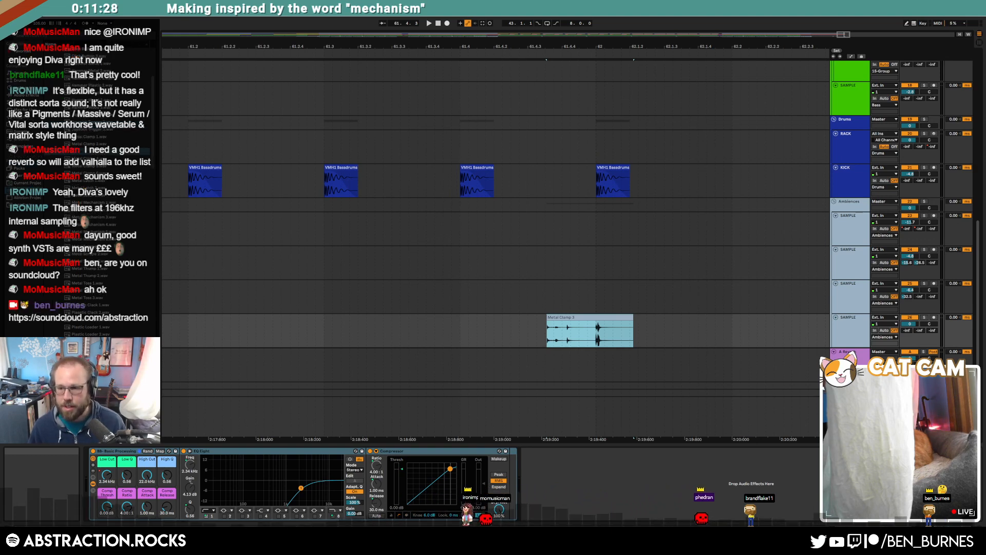
Select the Metal Clamp track and examine its clip's placement against the kicks and metal hits leading to bar 62.
left_click(595, 310)
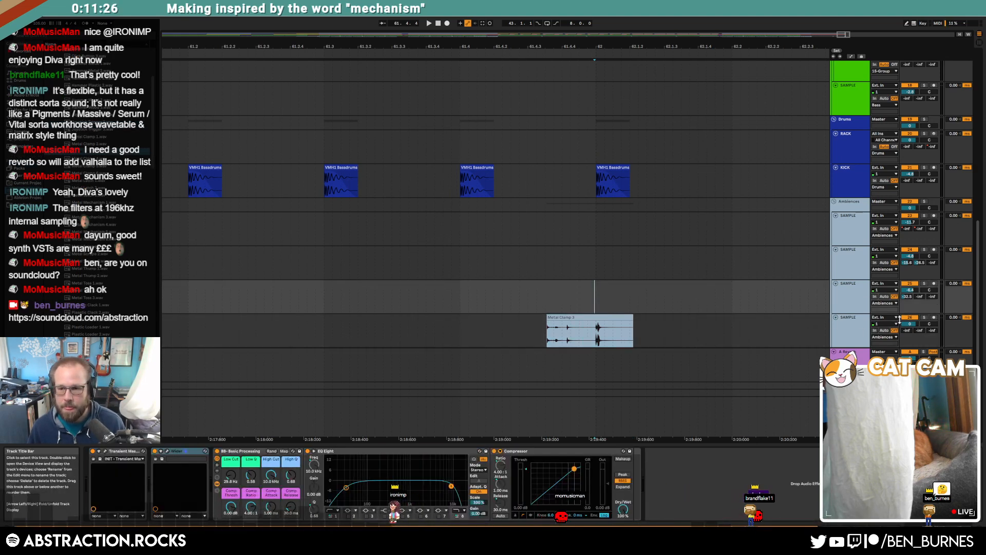
left_click(858, 325)
scroll(611, 337, "down", 5)
scroll(611, 335, "up", 4)
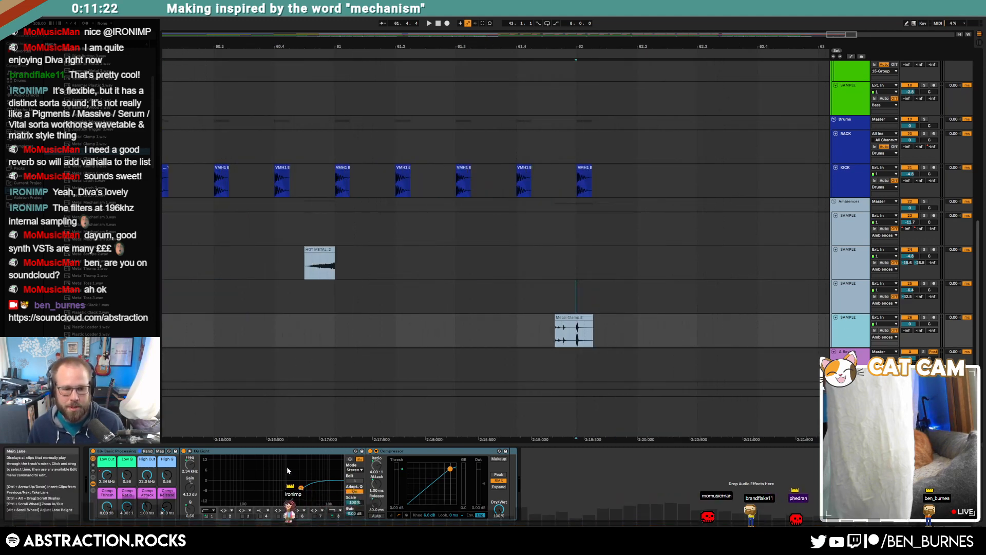
scroll(657, 341, "down", 2)
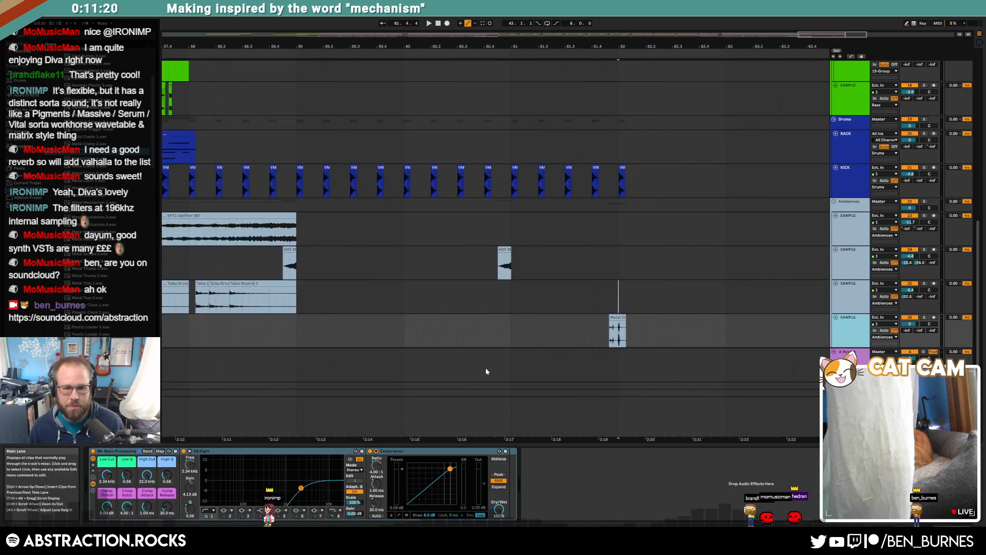
scroll(486, 367, "down", 5)
scroll(736, 325, "up", 6)
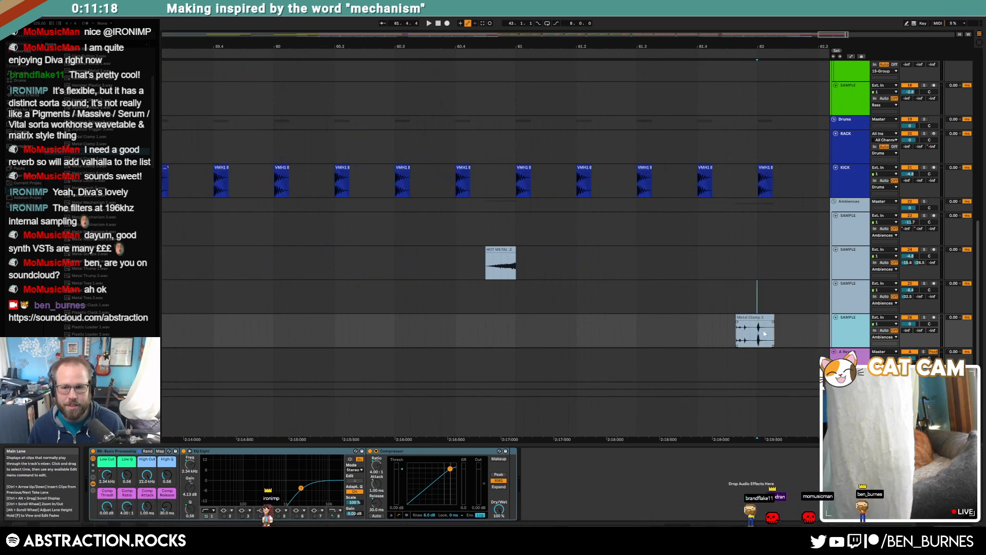
left_click_drag(506, 45, 462, 45)
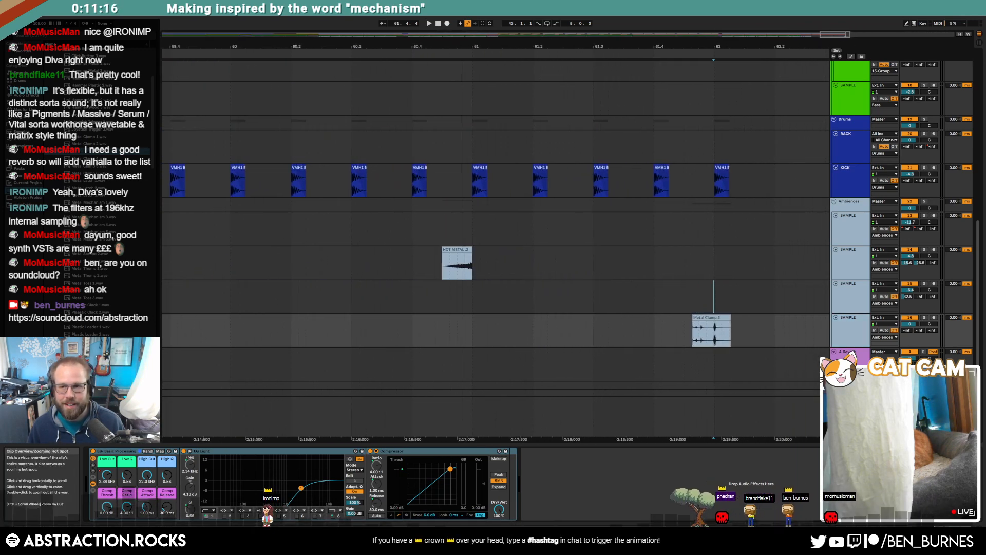
left_click_drag(834, 34, 839, 33)
Show the automation lanes and flatten the Metal Clamp track's Low Cut automation around the clip at bar 62.
left_click(668, 331)
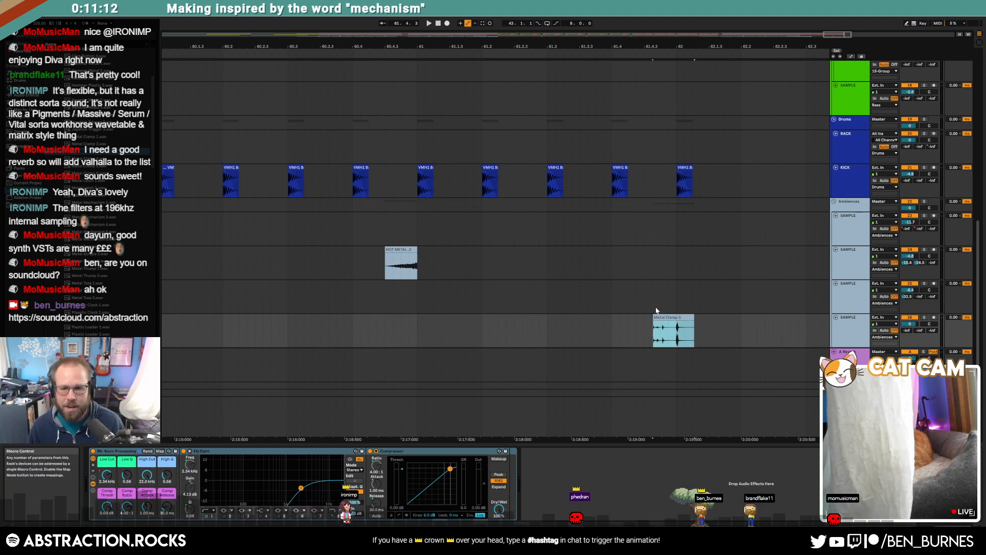
left_click(856, 323)
scroll(649, 334, "down", 5, "ctrl")
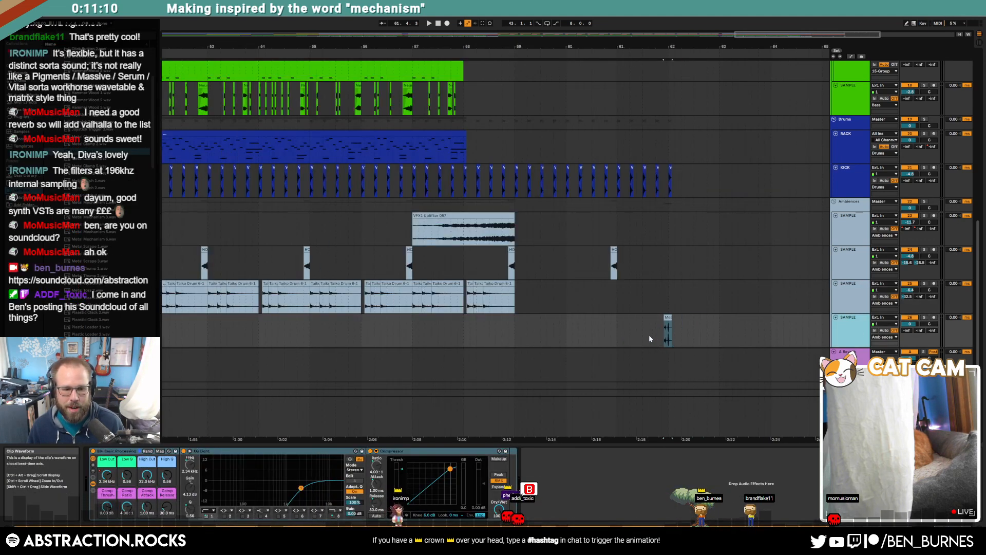
left_click(429, 334)
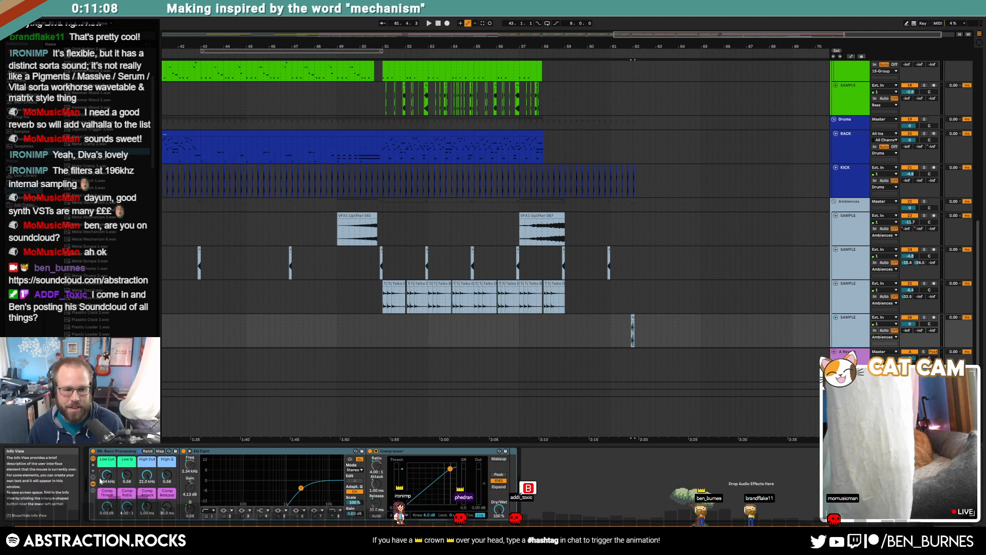
key("a")
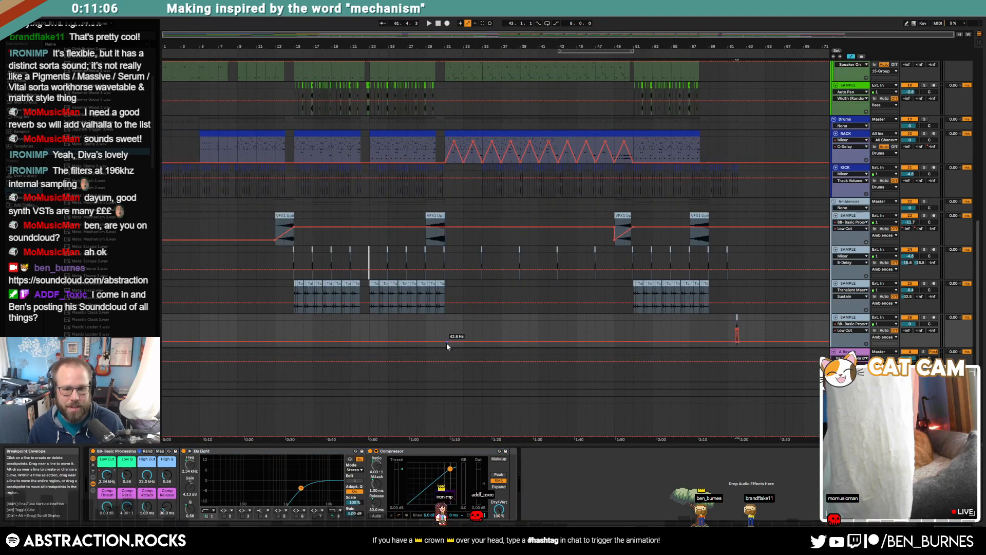
scroll(722, 334, "up", 5, "ctrl")
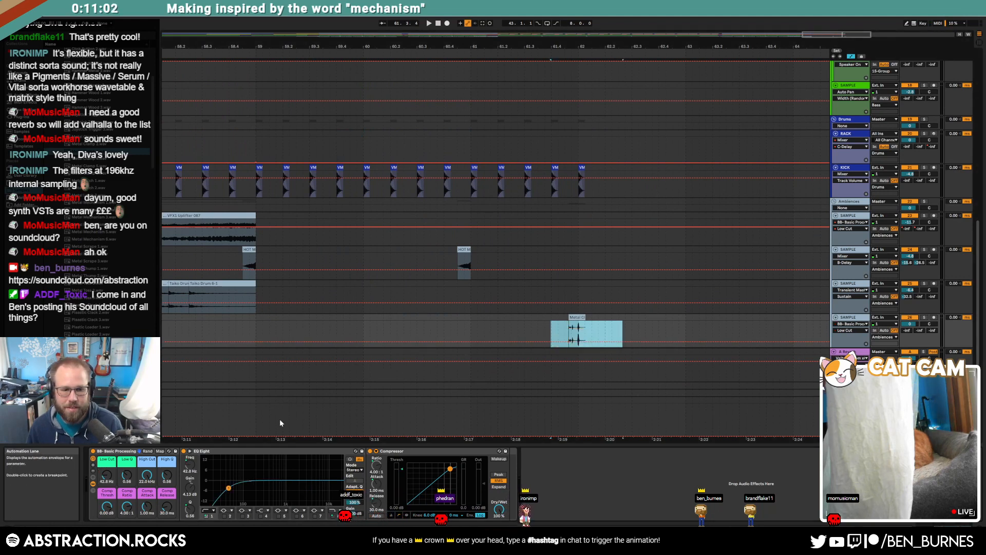
Play the ending from bar 61, hide the automation lanes and raise the Metal Clamp track's first send.
left_click(507, 329)
key("space")
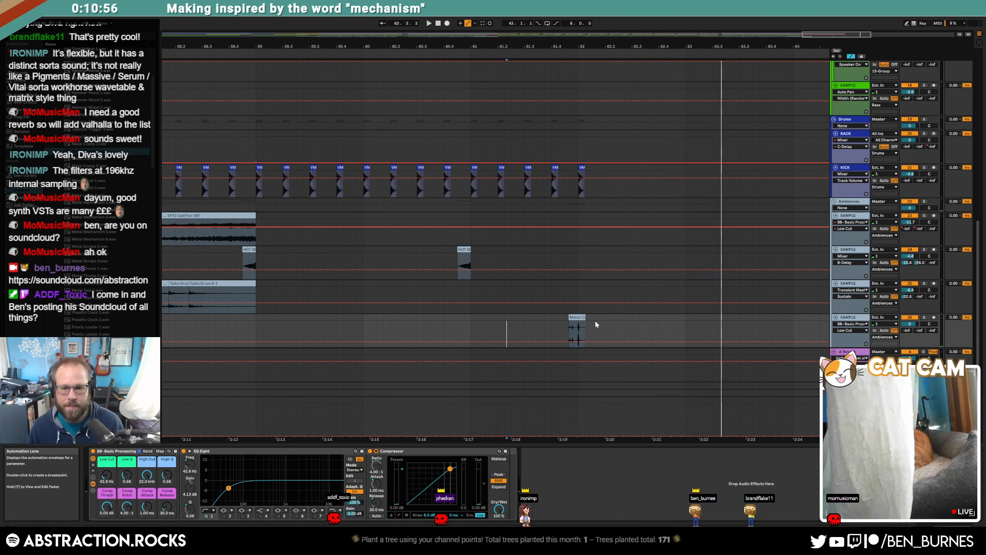
key("a")
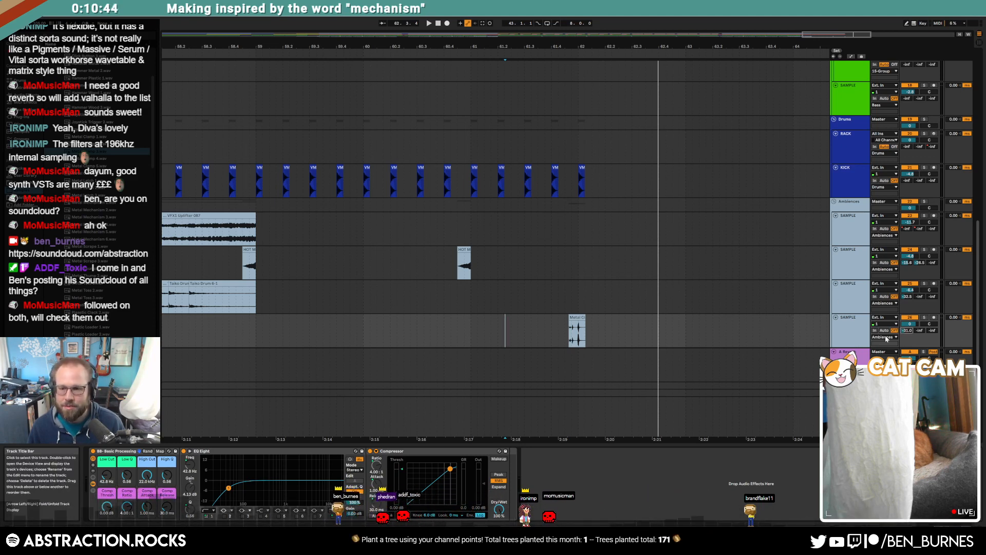
left_click(547, 328)
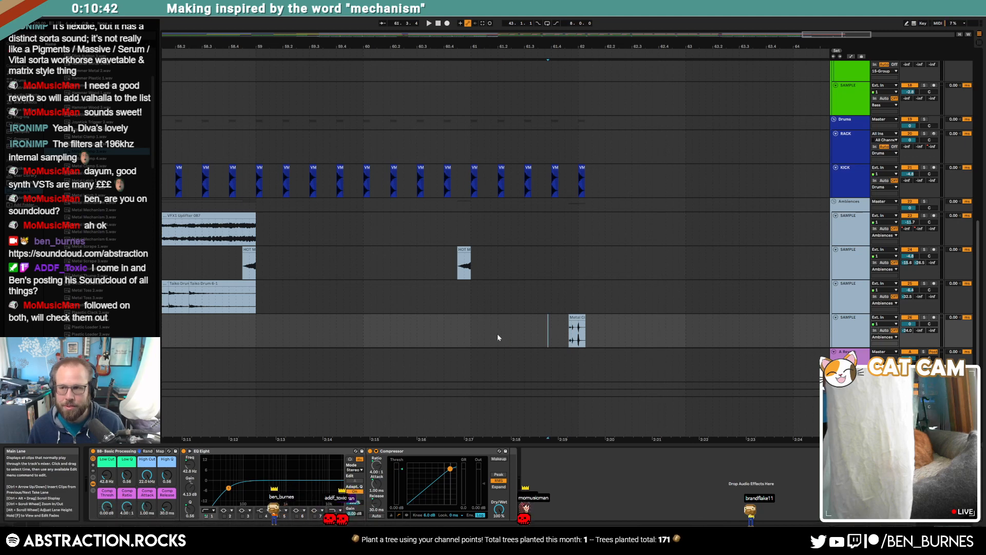
left_click(497, 337)
key("space")
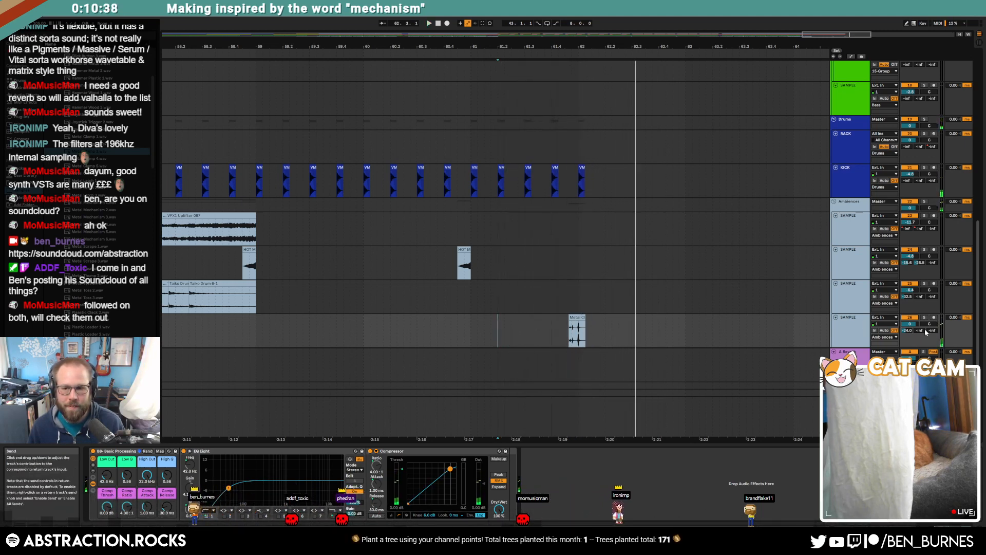
Replay the hit at bar 62 while adjusting the Metal Clamp track's third and first send levels.
left_click(541, 331)
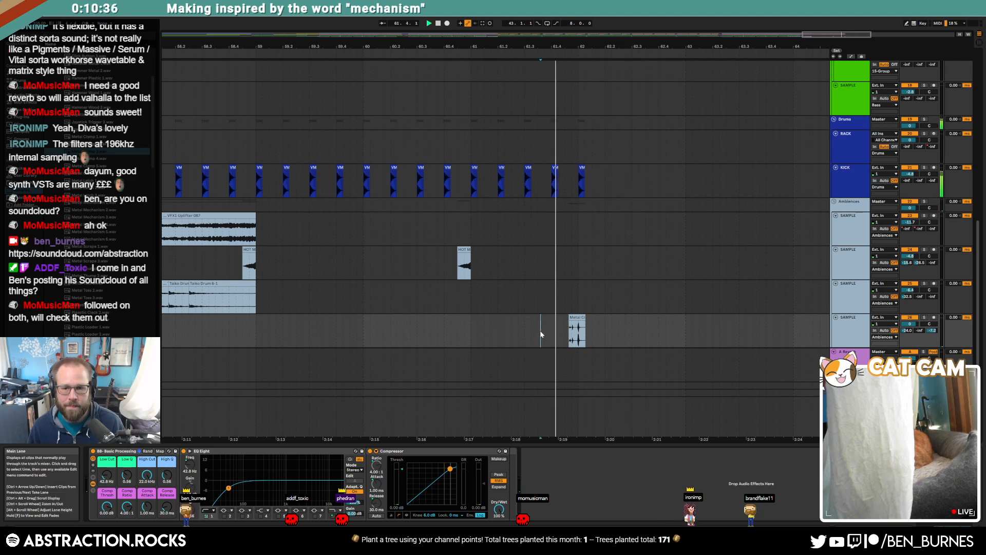
left_click_drag(932, 329, 932, 326)
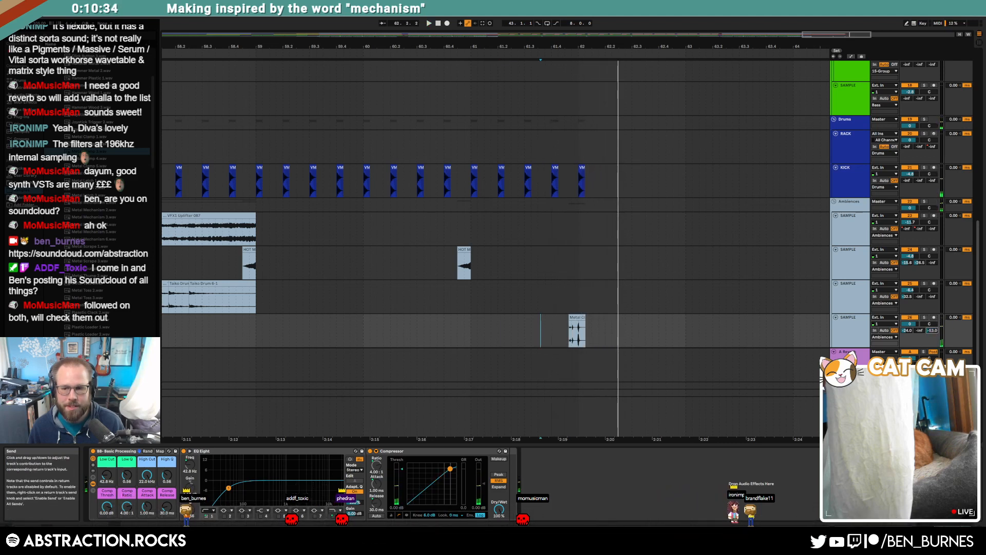
left_click(539, 326)
key("space")
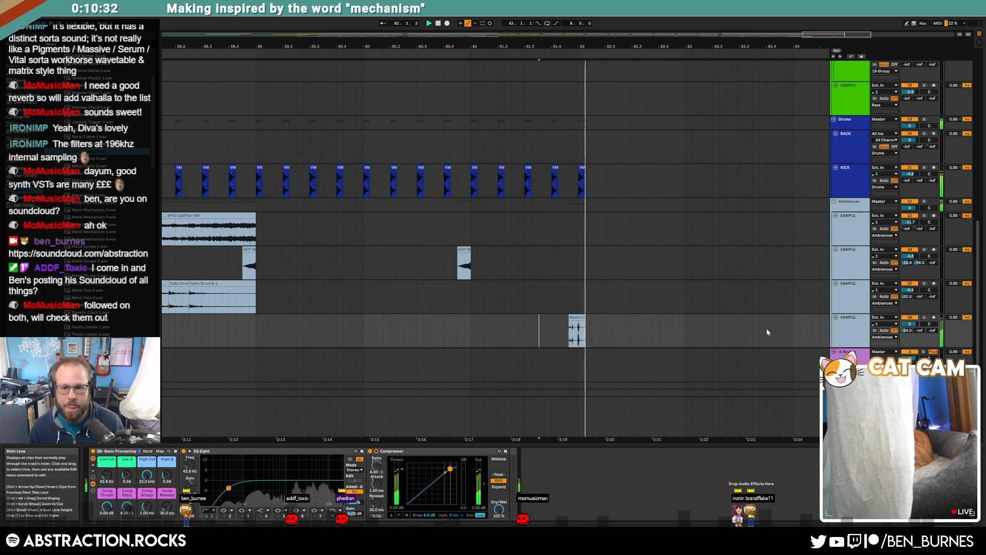
left_click_drag(908, 331, 908, 333)
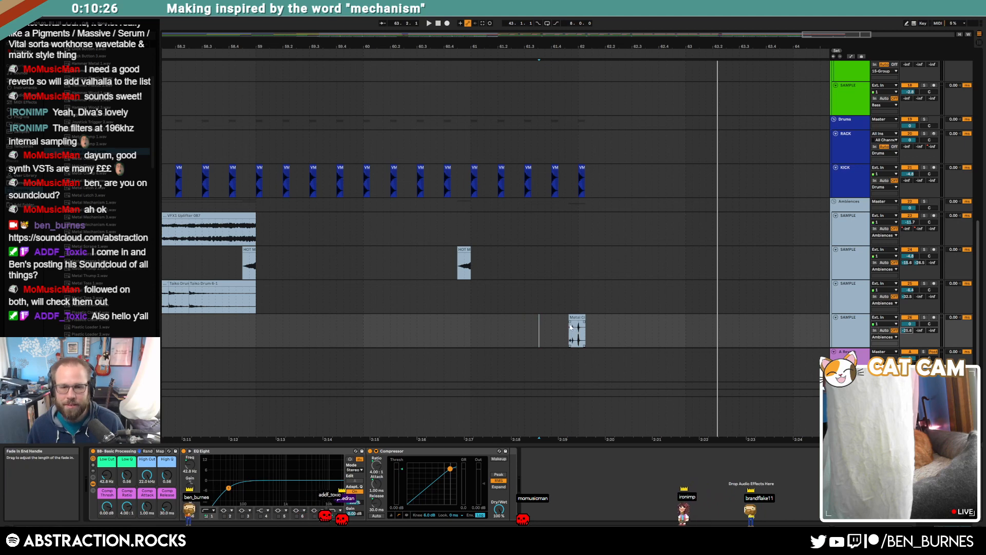
Show the whole arrangement, return playback to the start and adjust the pad track's first send level.
key("w")
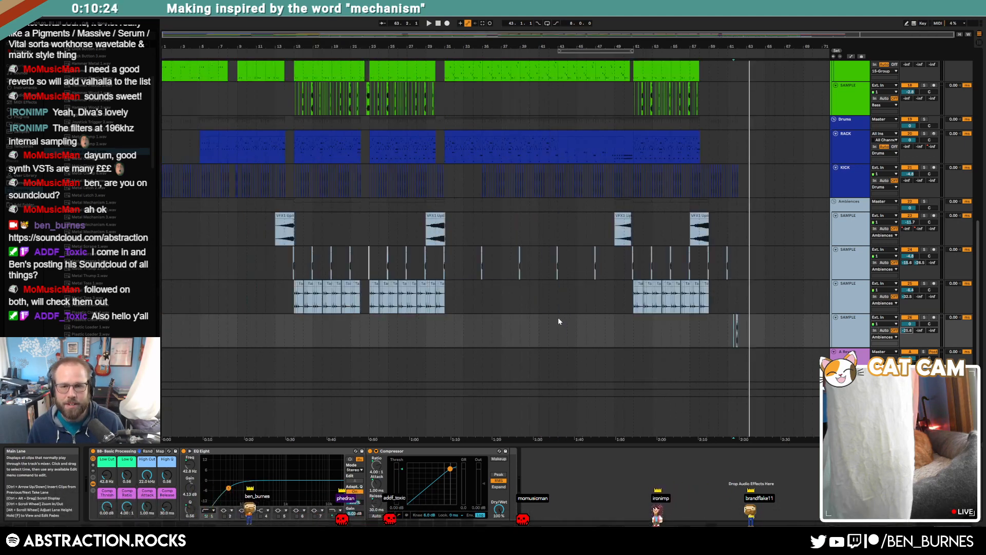
scroll(575, 319, "up", 3)
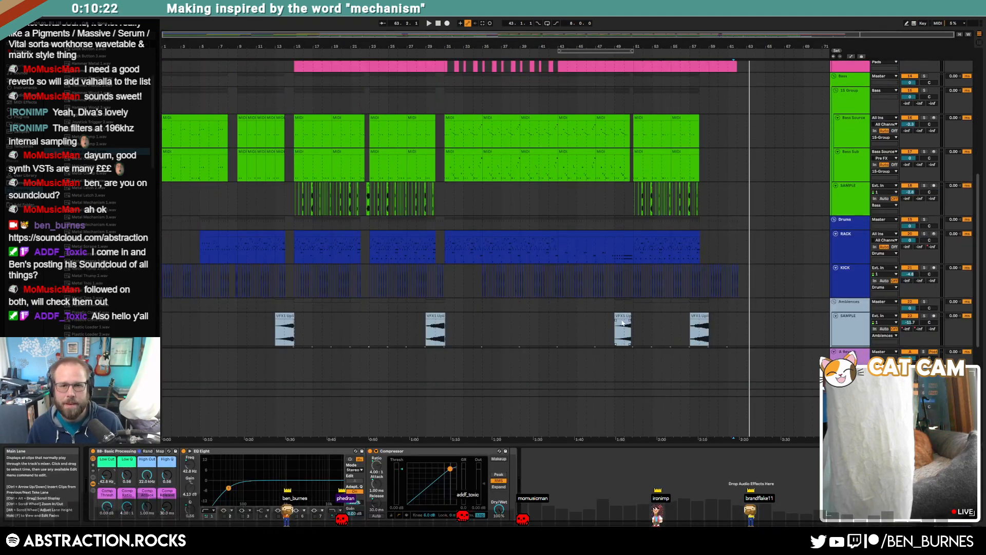
scroll(627, 323, "up", 8)
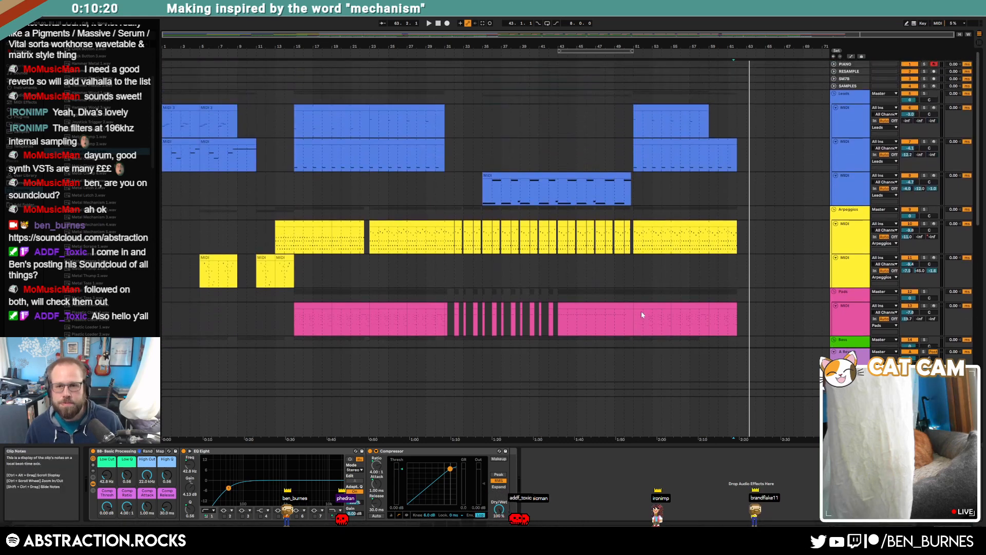
left_click(673, 129)
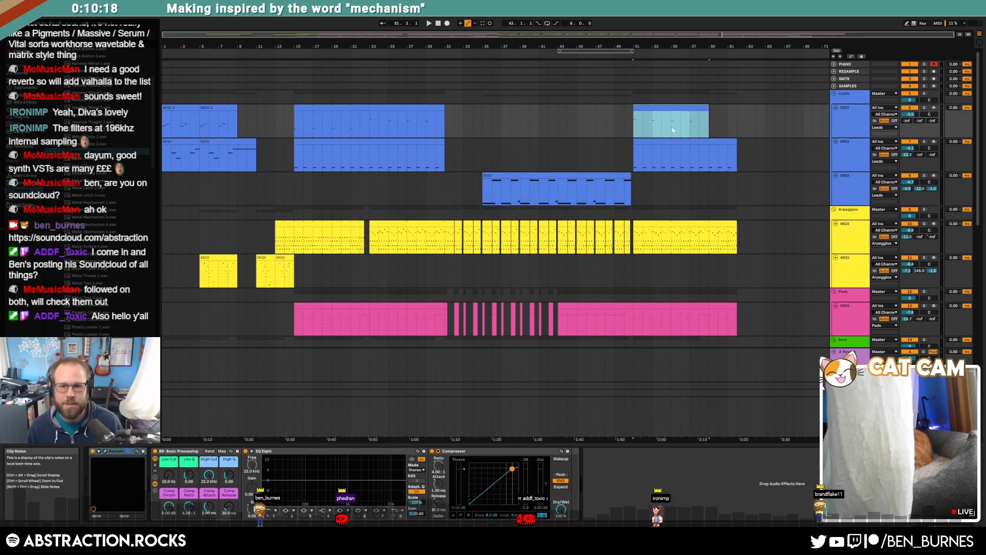
left_click(438, 24)
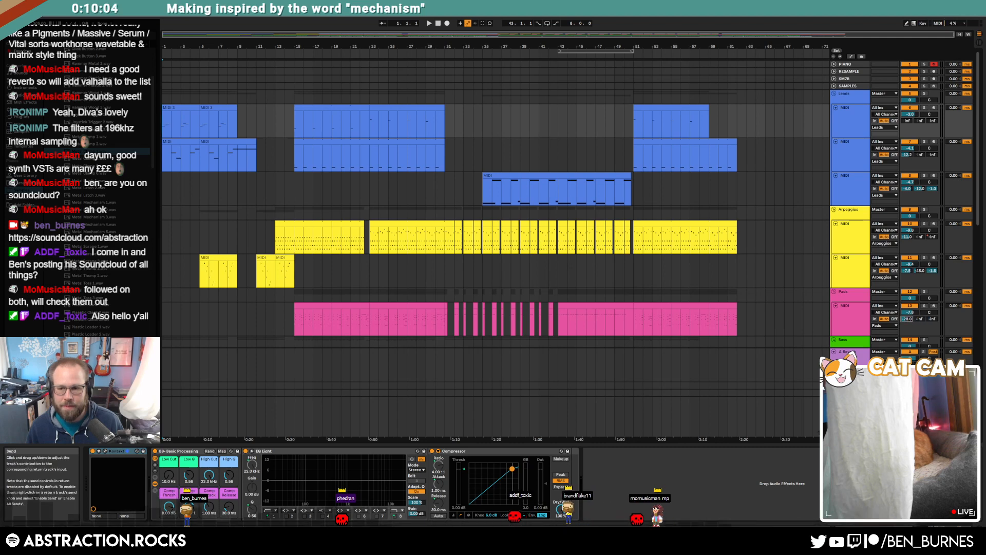
left_click_drag(907, 319, 908, 318)
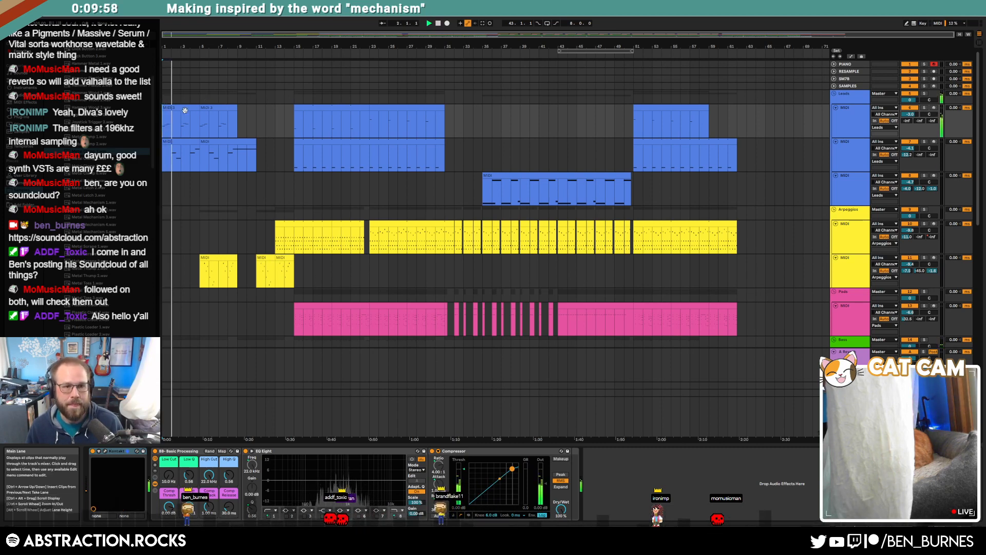
During playback, set the first lead's High Cut to about 1.37 kHz and High Q to 1.28, and select the second lead's opening clip.
left_click(185, 110)
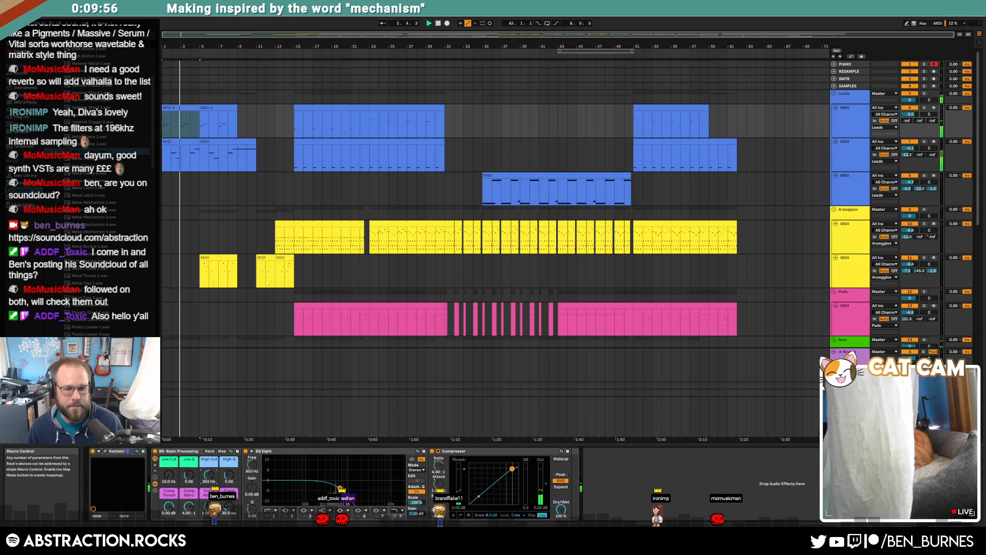
left_click_drag(209, 477, 230, 468)
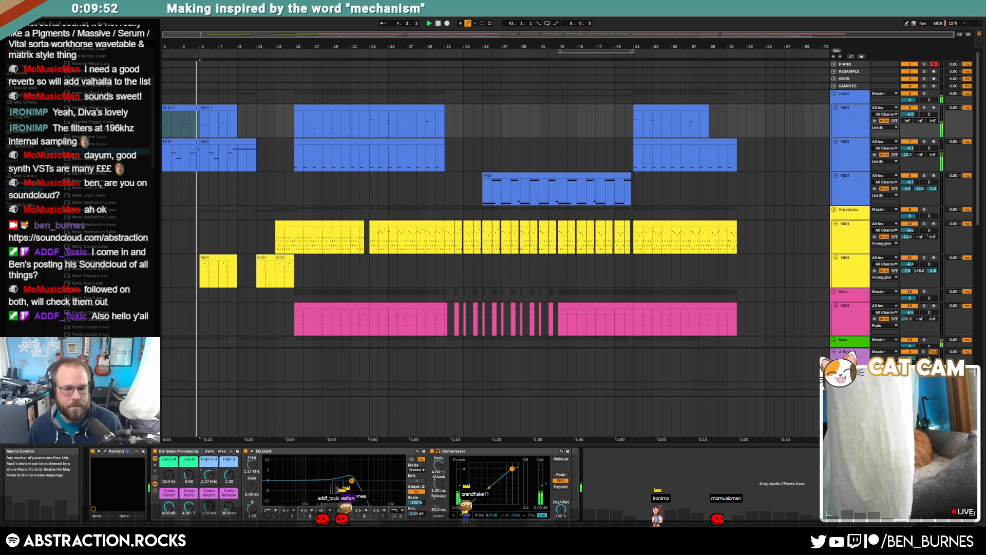
left_click(192, 143)
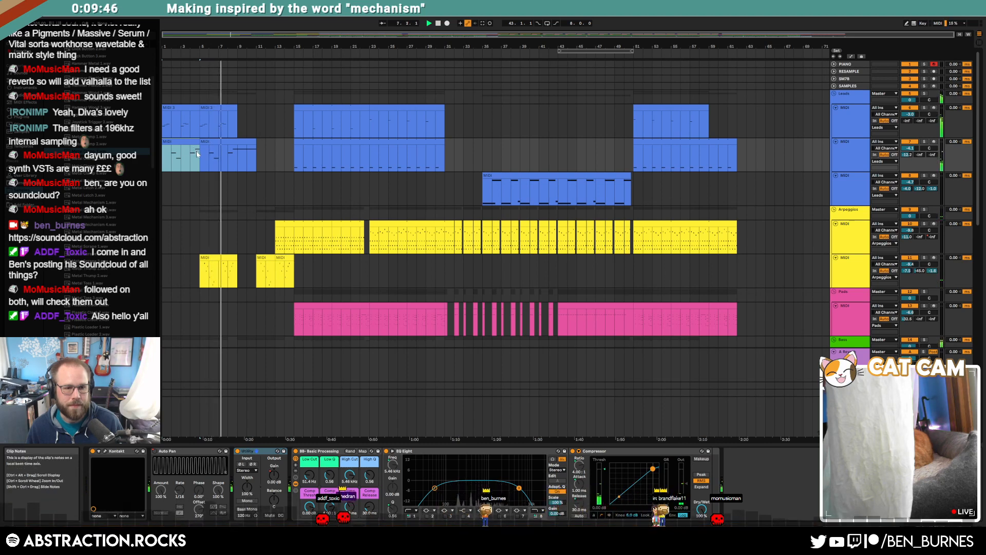
Select the Bass Source clip near bar 10, open its Massive synth and lengthen the envelope's release.
scroll(285, 297, "down", 5)
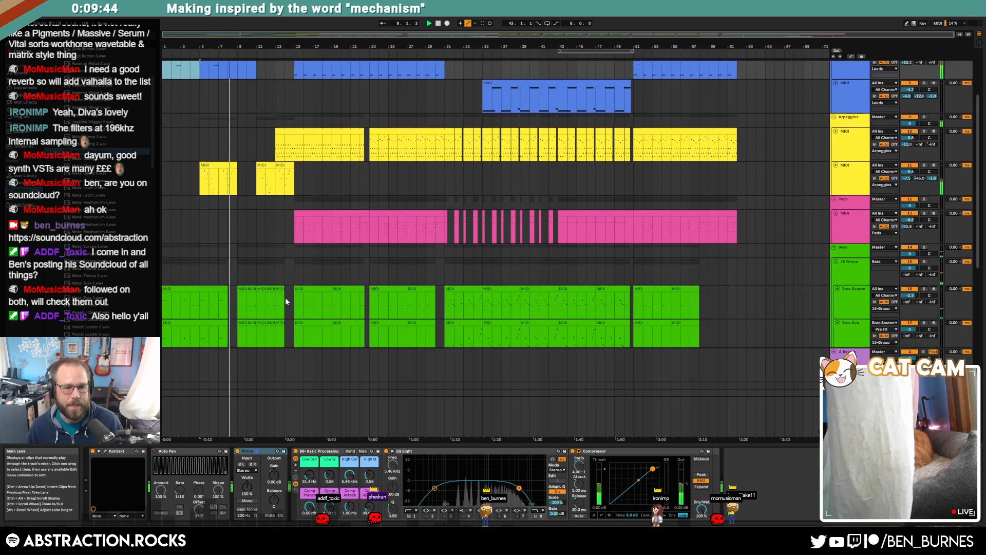
scroll(286, 297, "down", 3)
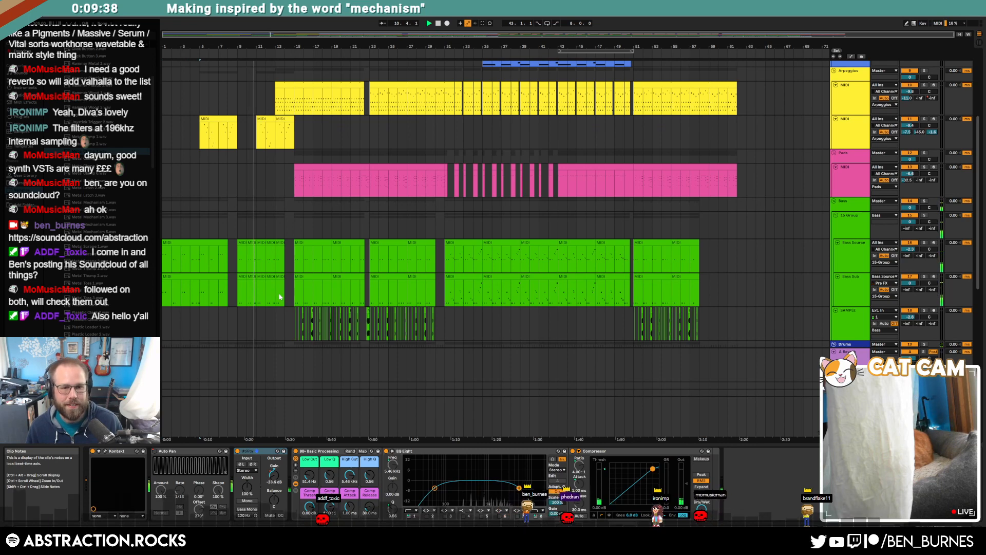
scroll(276, 291, "down", 2)
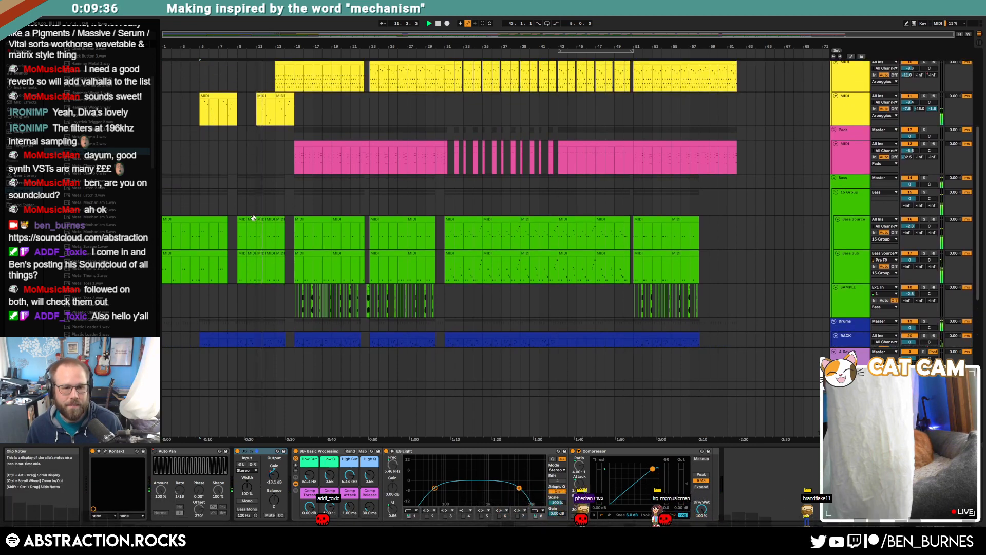
left_click(253, 218)
left_click(105, 451)
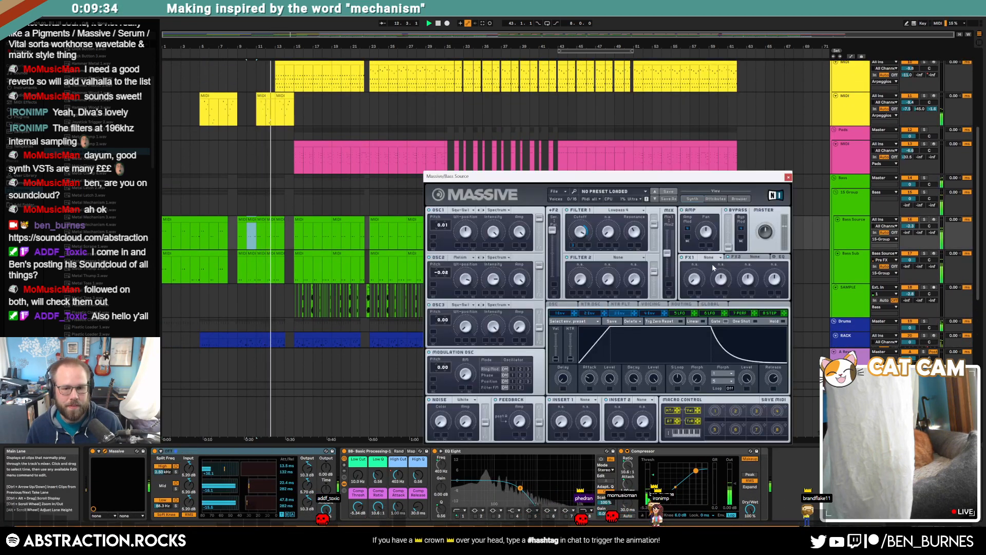
left_click_drag(770, 379, 768, 370)
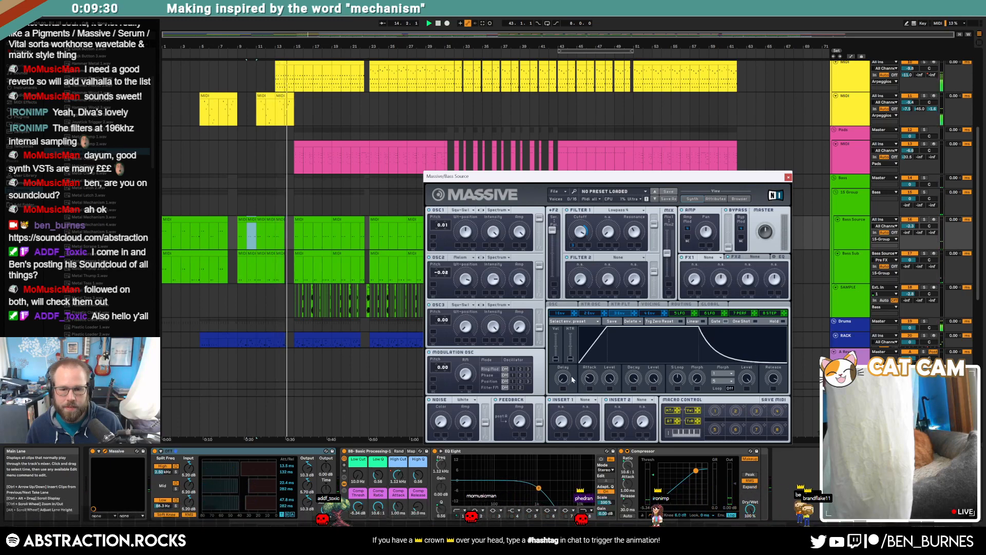
Shorten the attack of the Bass Source envelope in Massive and close the synth.
left_click_drag(589, 380, 589, 385)
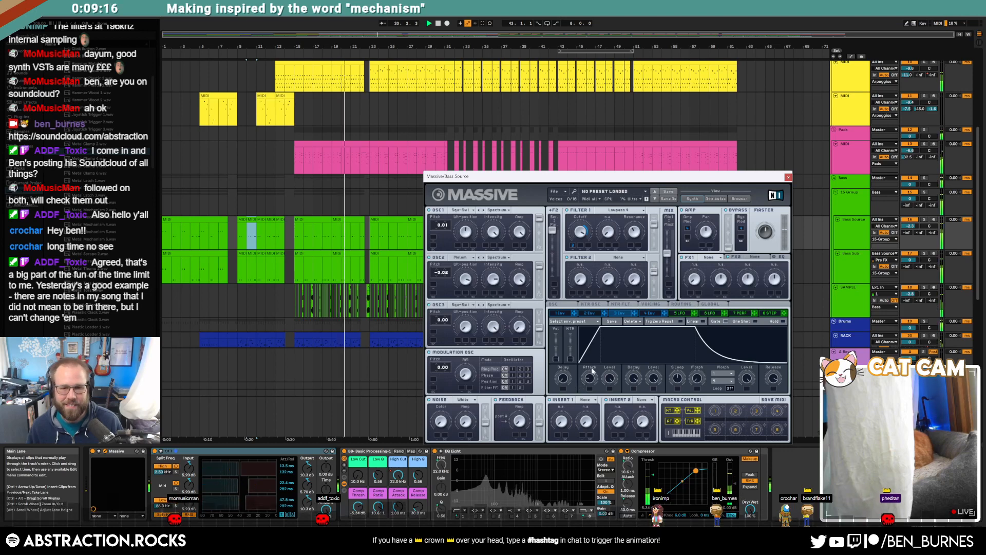
left_click(788, 178)
Open the pad track's Pigments synth, inspect its amp envelope and close it again.
left_click(847, 157)
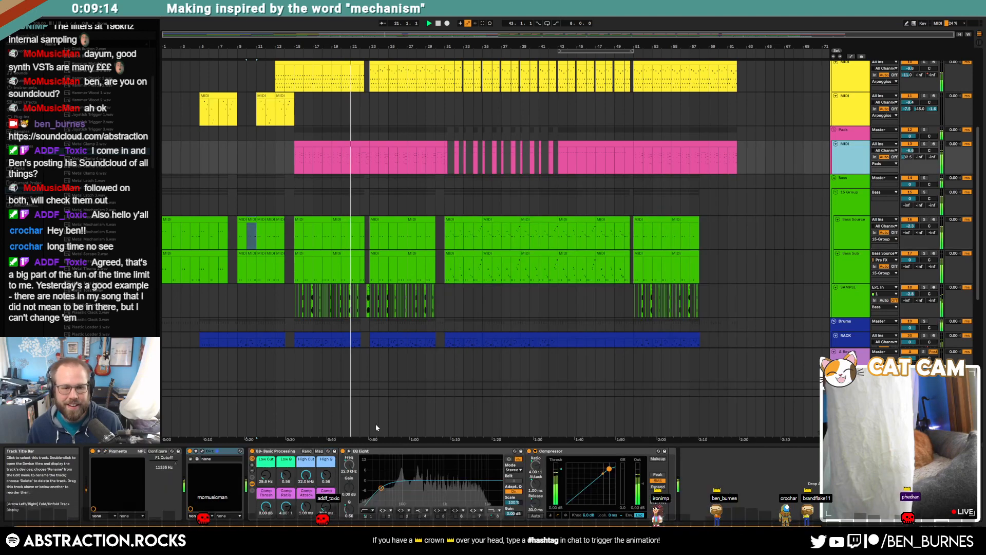
left_click(105, 451)
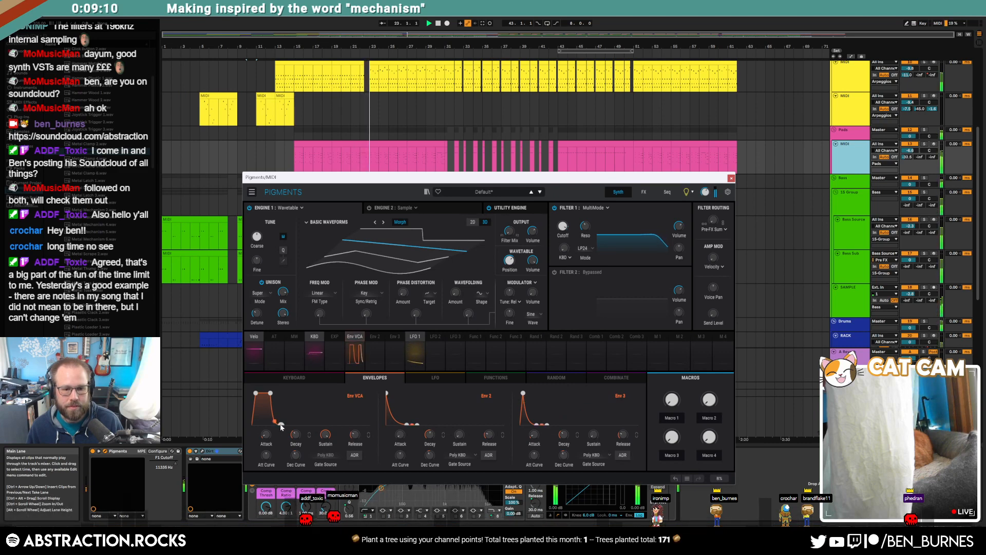
left_click(731, 179)
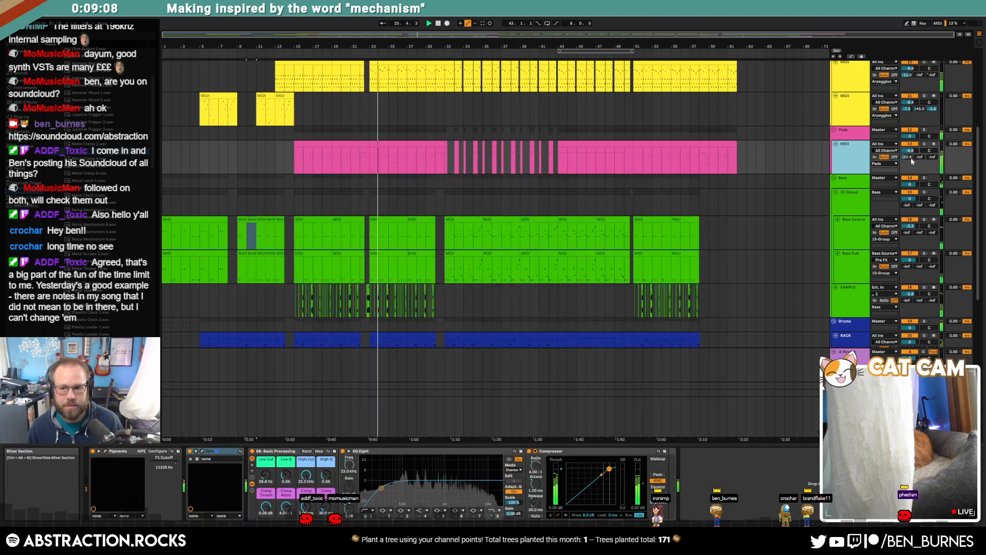
Copy the first lead's part from bars 23 to 31 onto the third lead track.
scroll(595, 206, "up", 4)
scroll(595, 206, "up", 3)
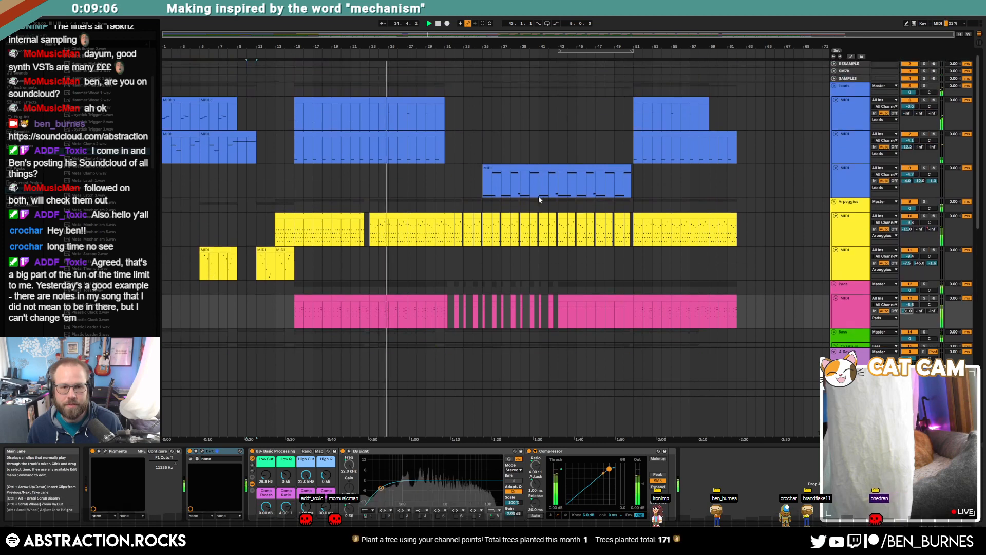
left_click_drag(409, 108, 404, 180)
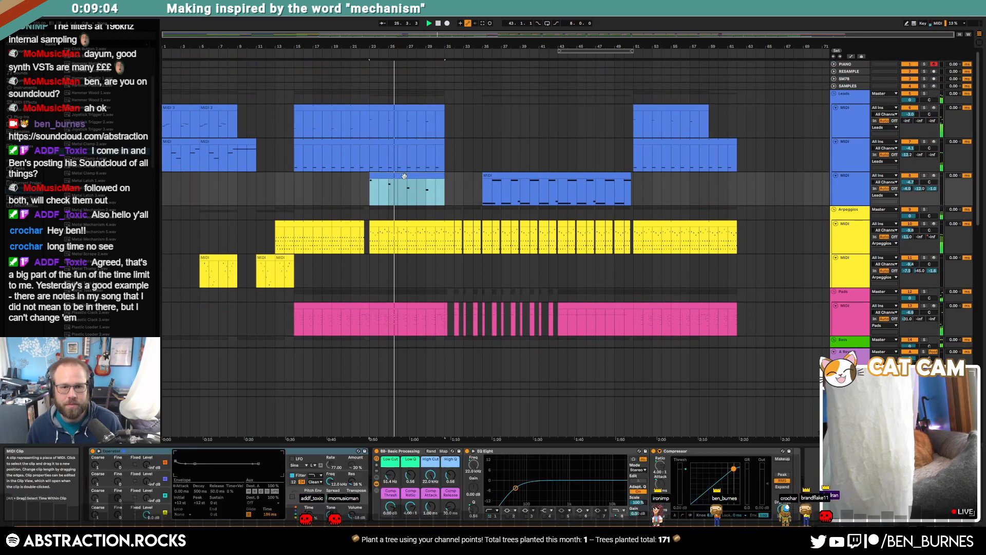
Open the new third-lead clip at bar 23 and lengthen all four of its notes to two beats.
double_click(403, 178)
left_click_drag(212, 409, 898, 206)
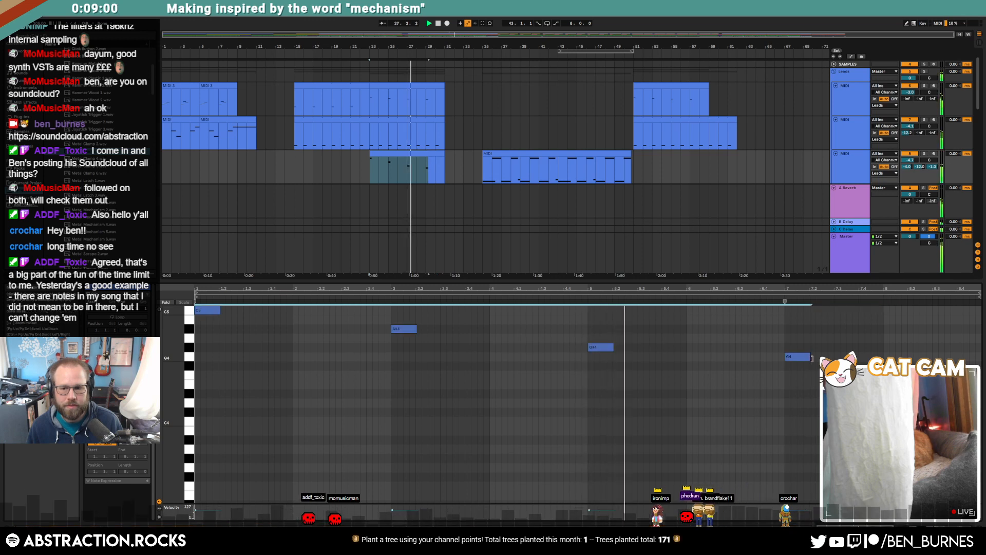
left_click_drag(809, 357, 833, 358)
left_click(800, 335)
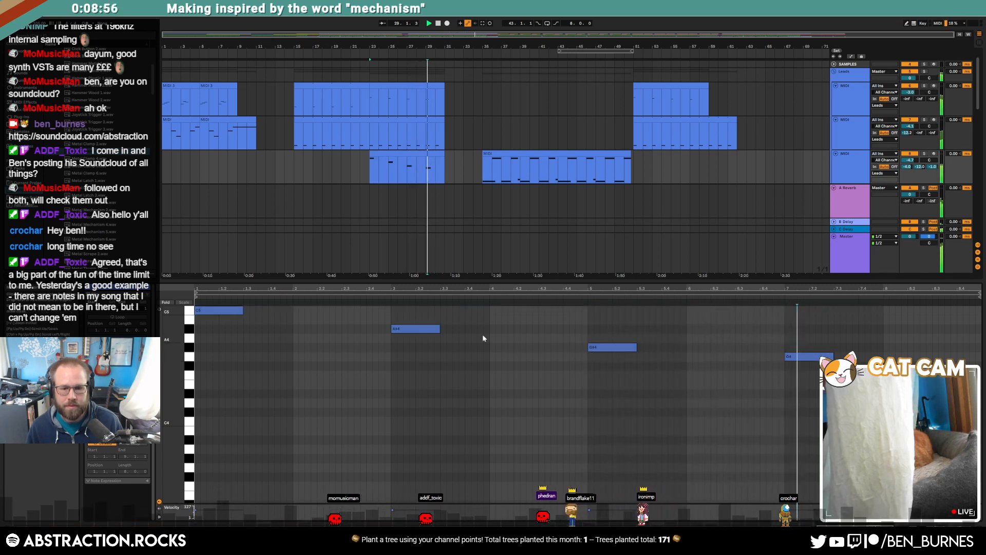
Duplicate the notes as short lead-ins just before the second, third and fourth notes, removing the extra copy at the end.
key("ctrl+a")
left_click_drag(221, 316, 398, 311)
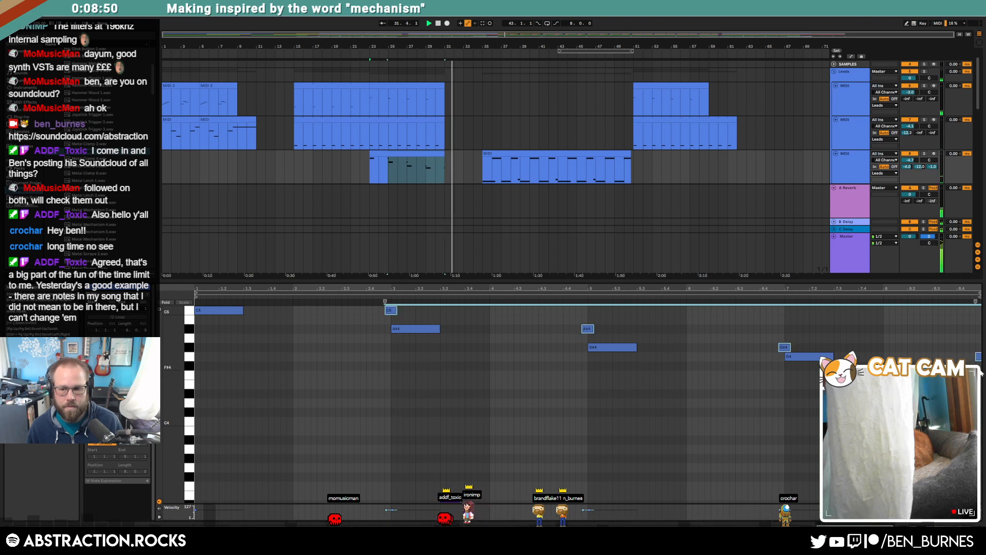
left_click(946, 353)
left_click(625, 415)
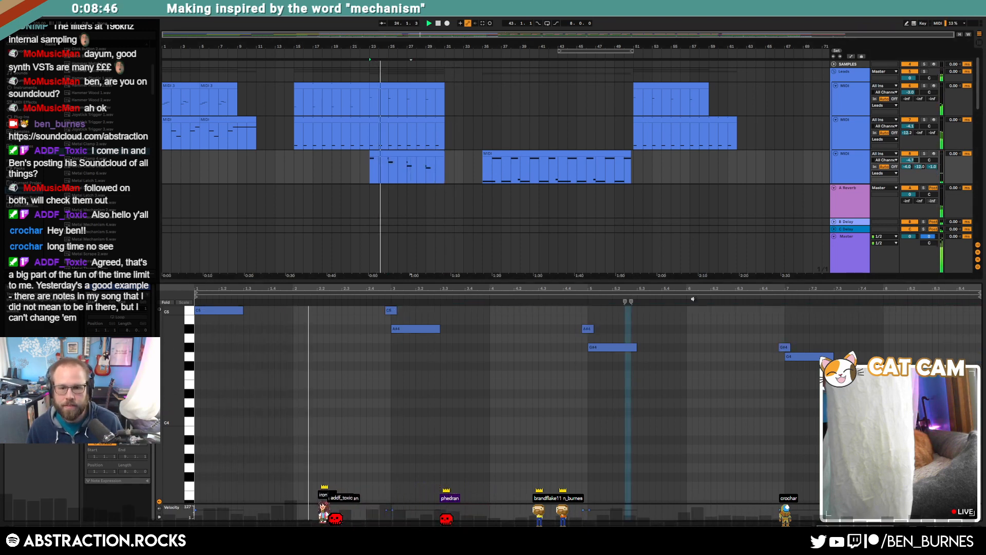
Shift every note after the first one grid step later in the bar 23 clip.
key("ctrl+a")
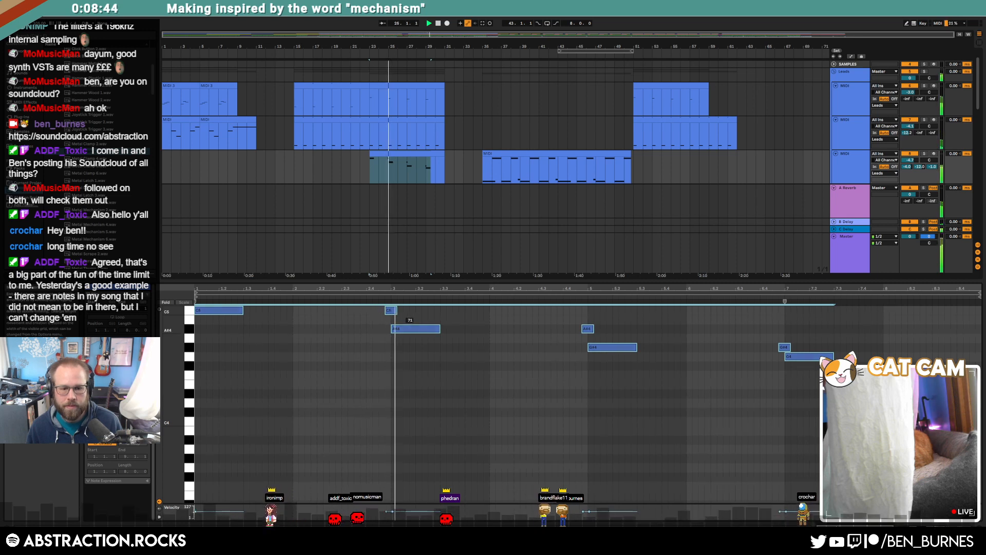
left_click_drag(369, 310, 819, 355)
key("Right")
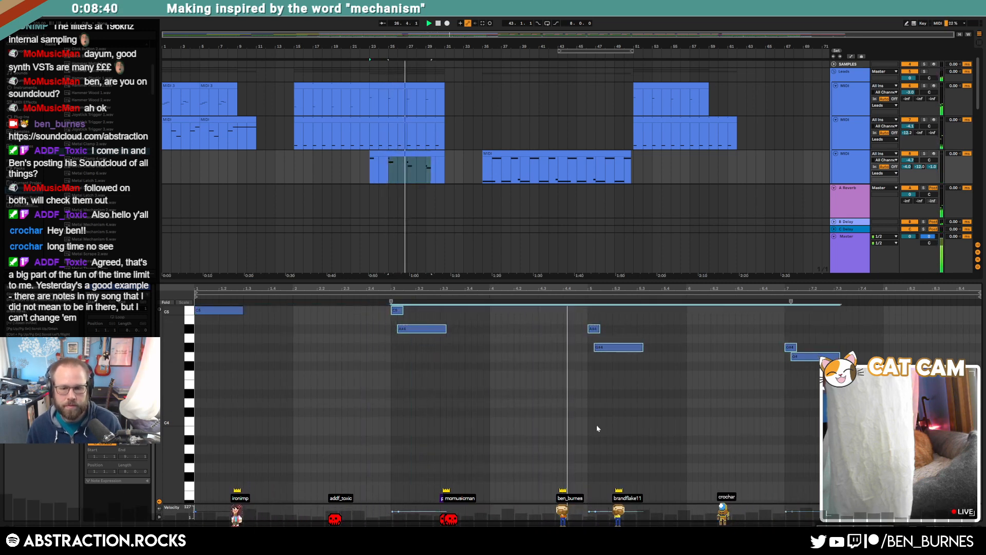
left_click(510, 392)
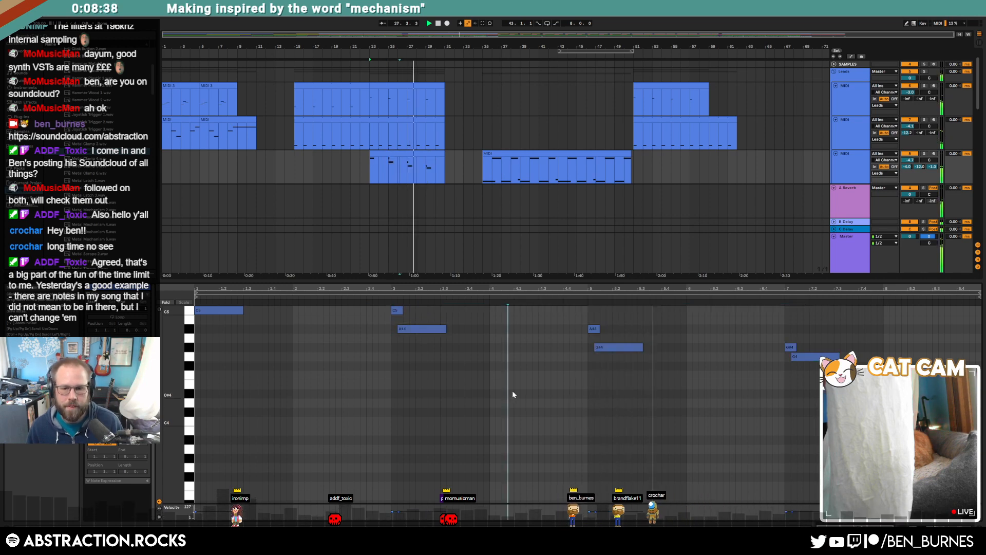
Copy the third lead's bar 23 clip to bar 51 and nudge its three long notes one grid step earlier.
left_click_drag(416, 171, 662, 168)
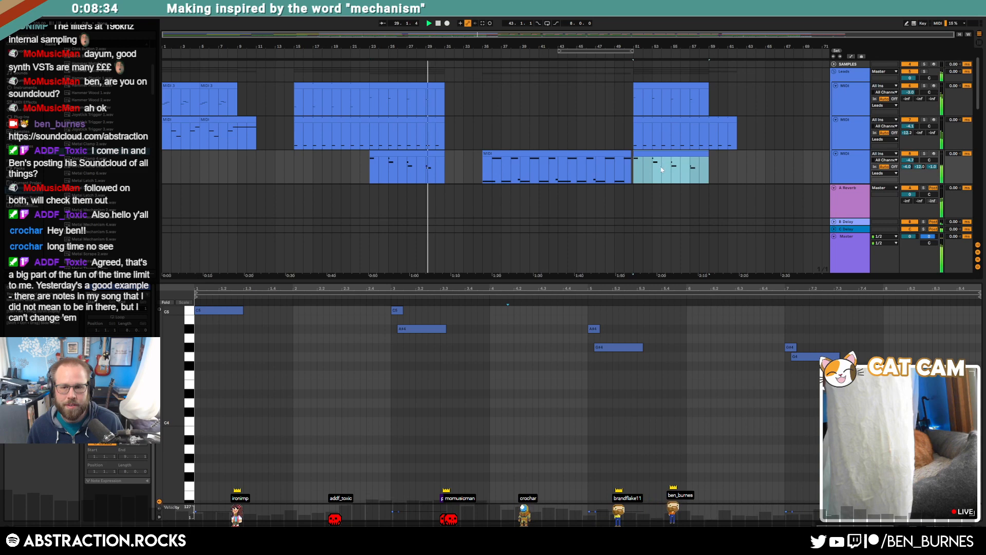
left_click(766, 375)
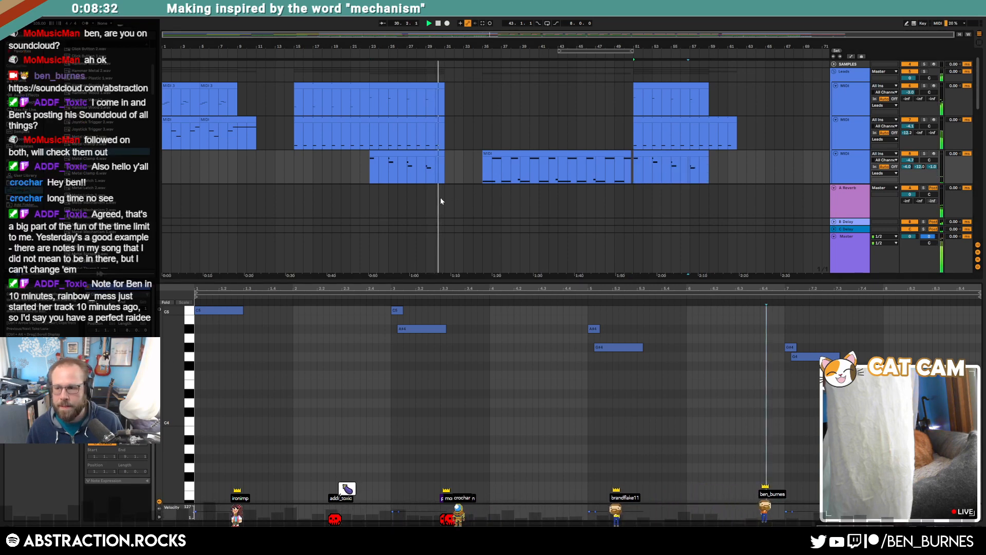
left_click(413, 329)
left_click(619, 349, "shift")
left_click(822, 342, "shift")
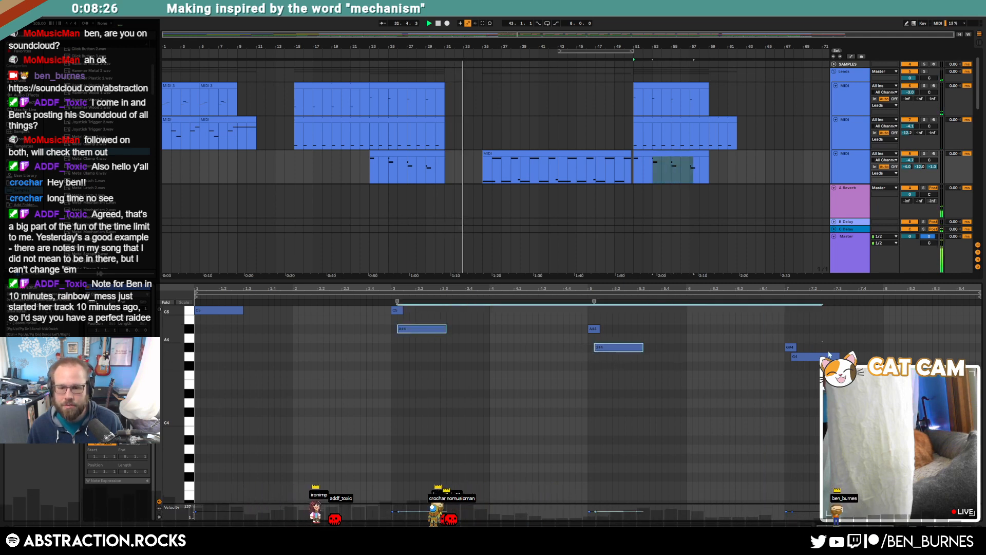
key("Left")
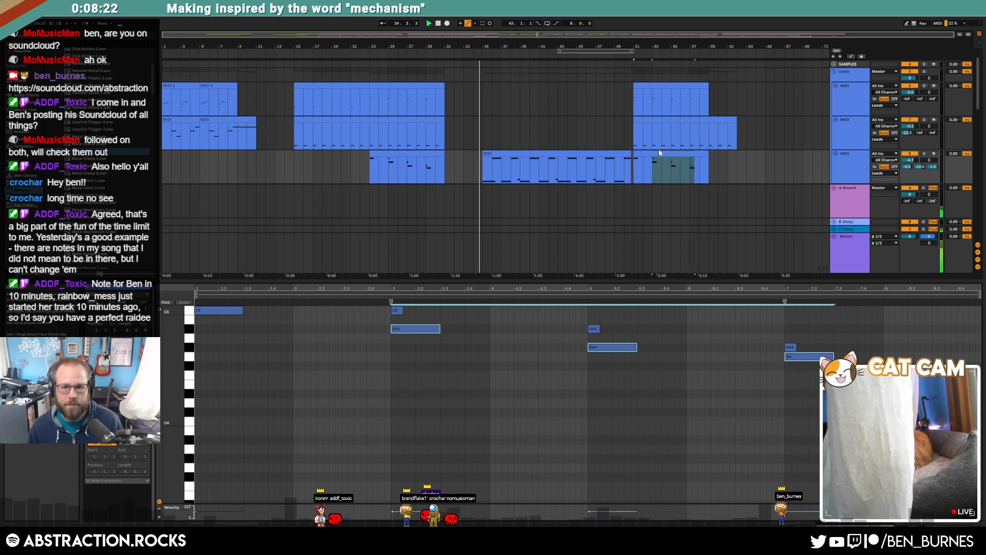
In the third lead's bar 23 clip, place the three long notes so they start just after the short ones.
left_click(671, 153)
left_click(403, 161)
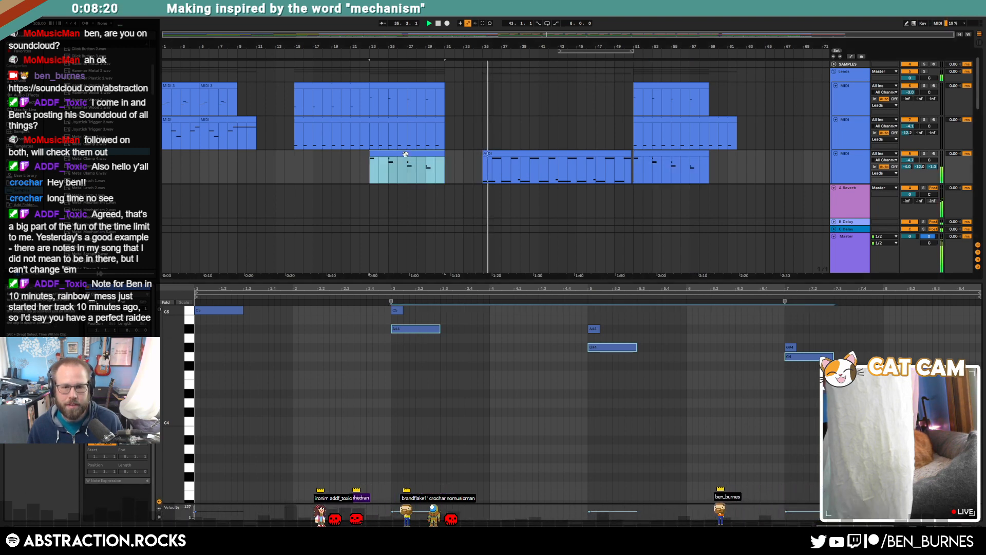
key("shift+Tab")
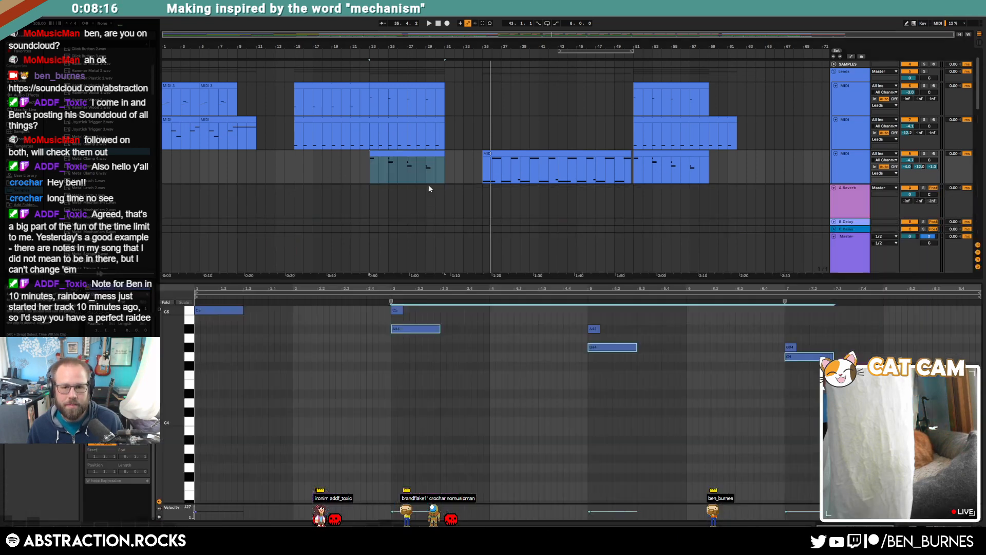
double_click(421, 168)
left_click(397, 332)
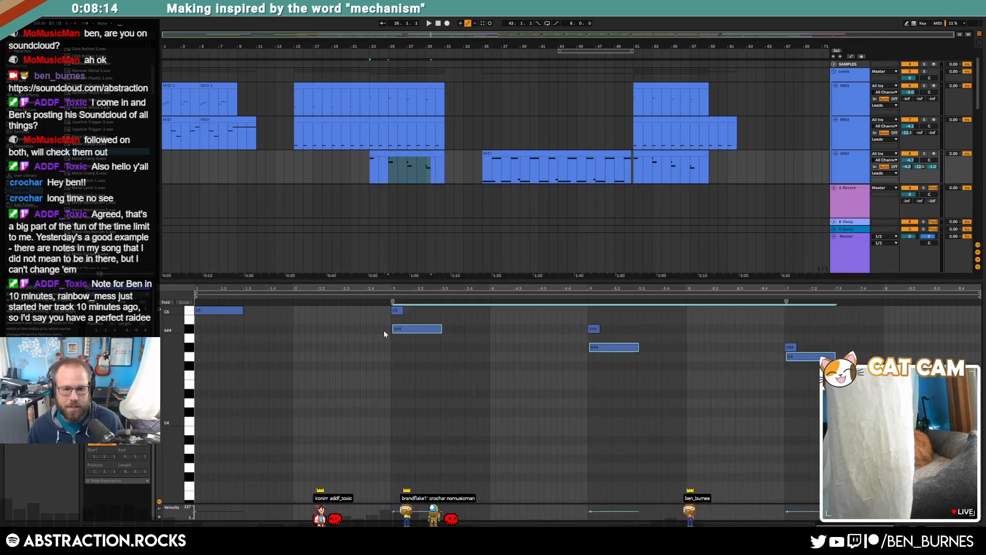
Play the third lead's passage from bar 23, select the matching clip at bar 51 and hide the note editor.
key("ctrl+a")
key("space")
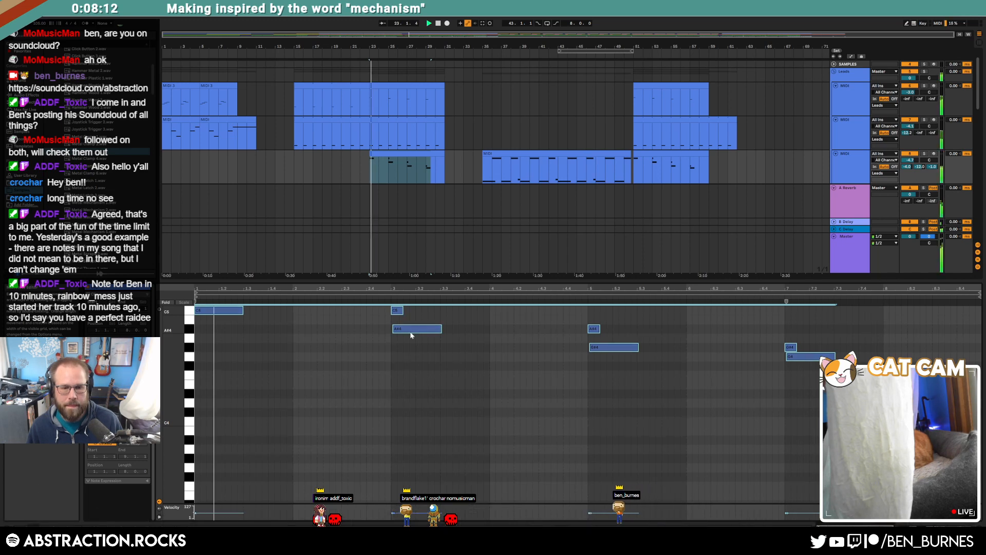
left_click(414, 154)
left_click(642, 154)
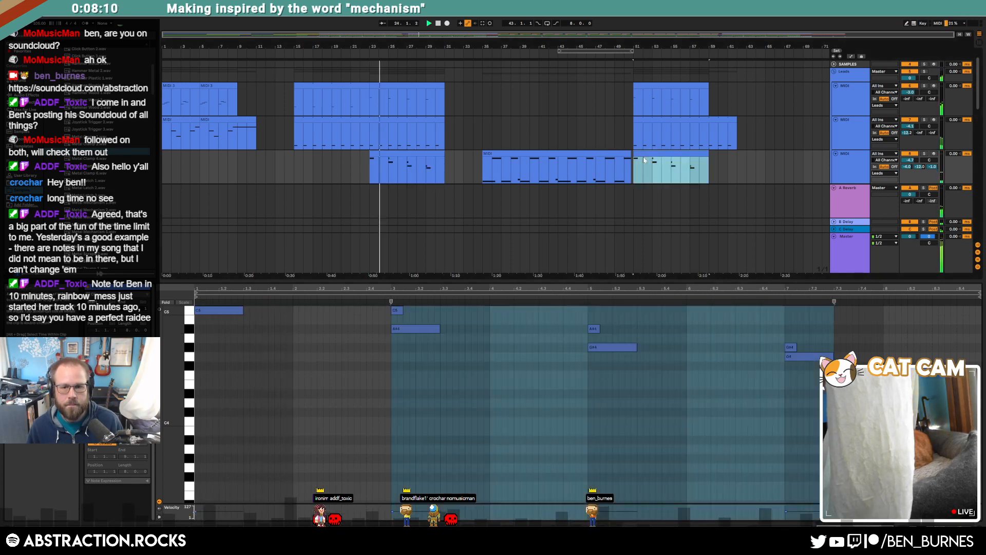
key("shift+Tab")
Lower the pad track's volume slightly and modulate the Filter 1 cutoff with Env 2 in Pigments.
left_click(851, 303)
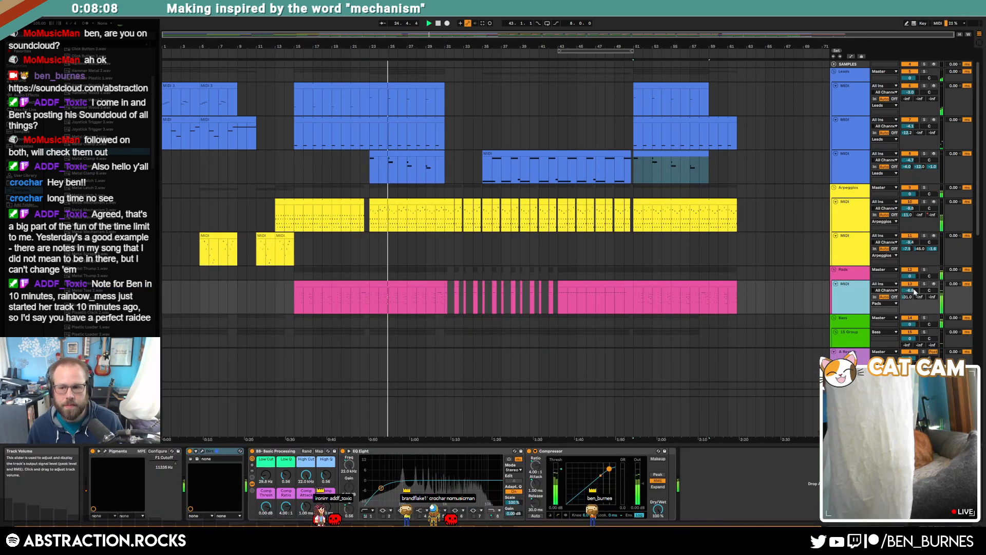
left_click(105, 451)
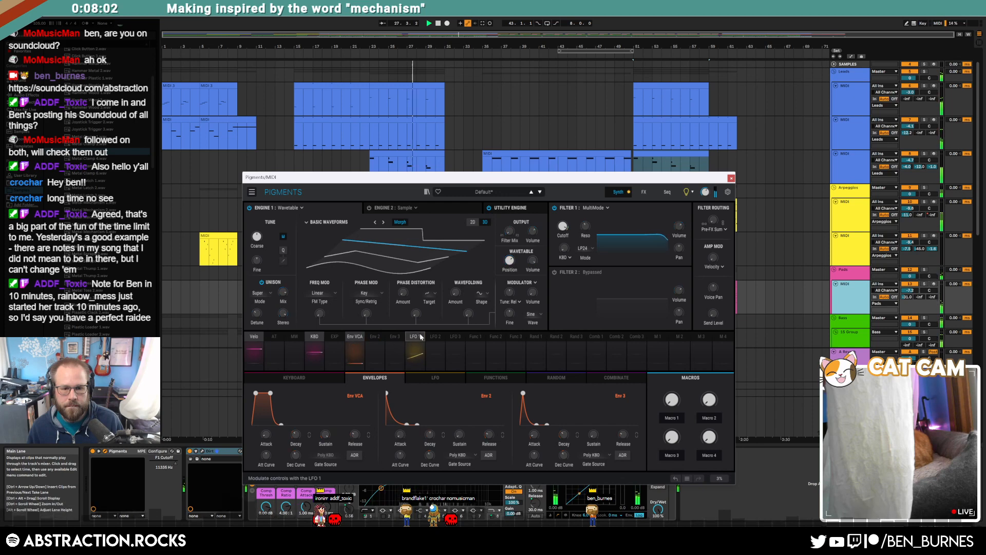
left_click(374, 338)
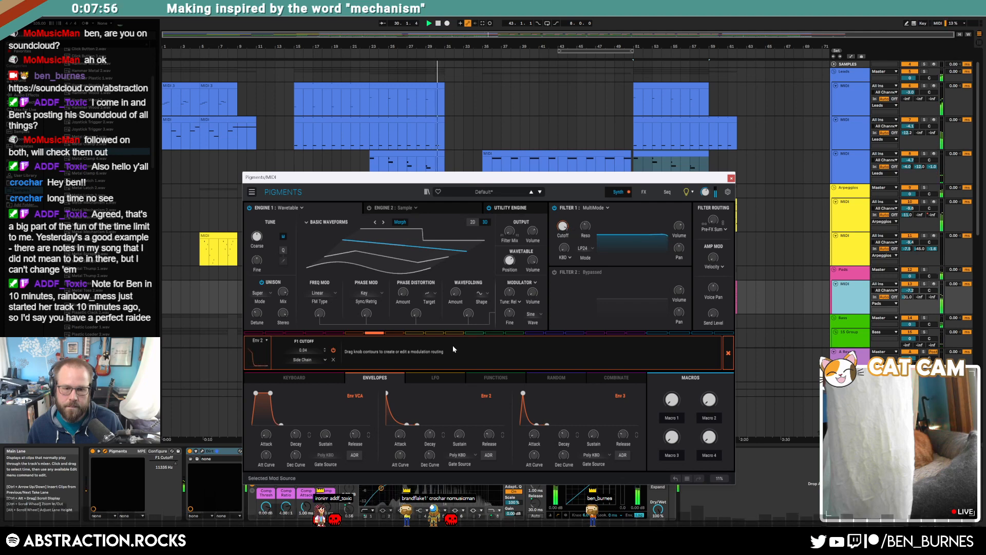
Lengthen Env 2's attack, lower the Filter 1 cutoff to about 7.6 kHz and close Pigments.
left_click(403, 390)
left_click_drag(387, 394, 405, 393)
mouse_move(563, 226)
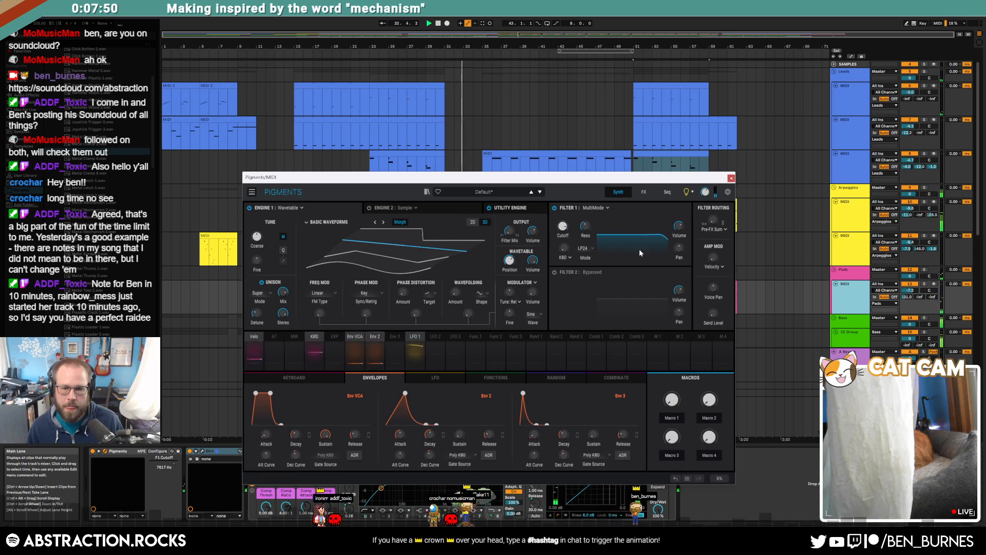
left_click(731, 178)
View the first arpeggio track's notes from bars 31 to 51, hide the editor and place the marker at bar 35.
left_click(445, 214)
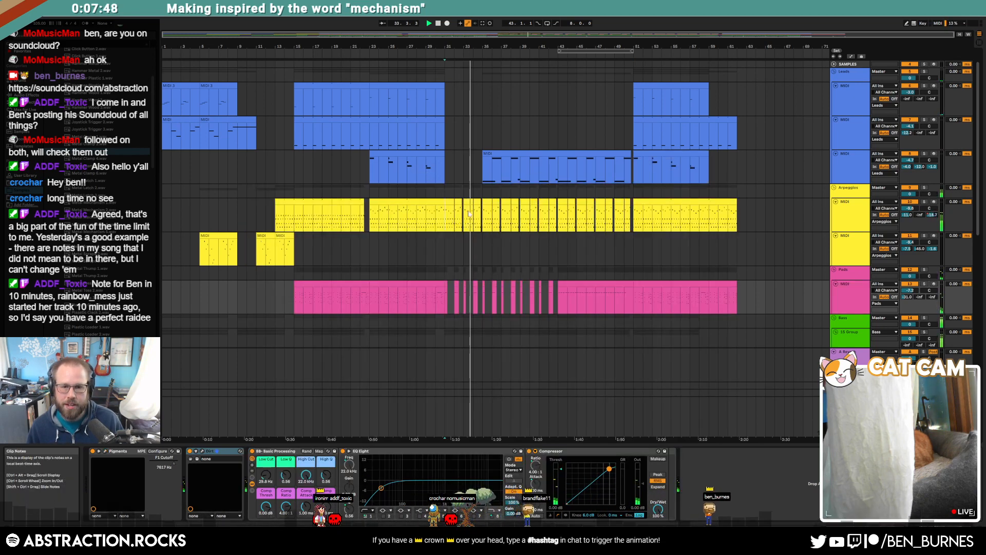
left_click_drag(468, 214, 634, 215)
key("shift+Tab")
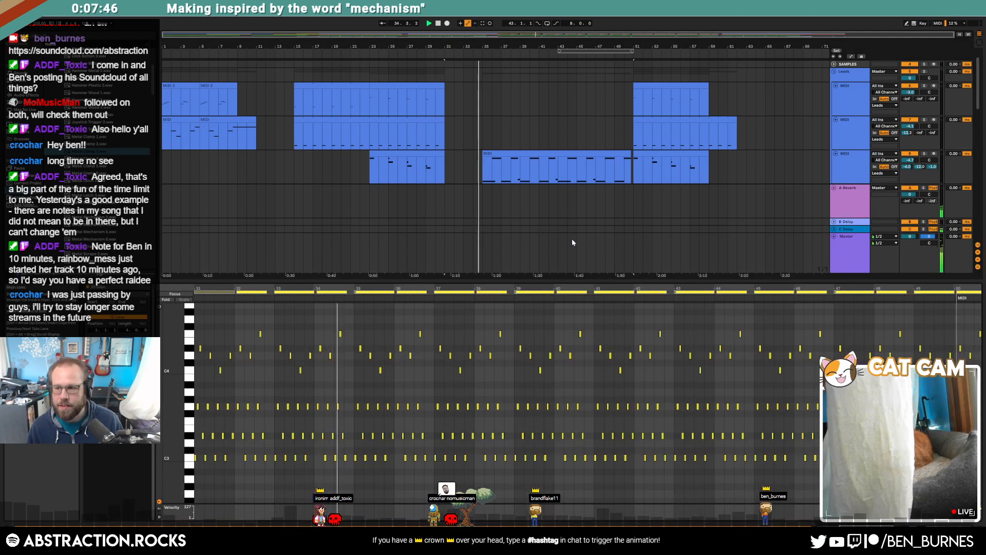
key("shift+Tab")
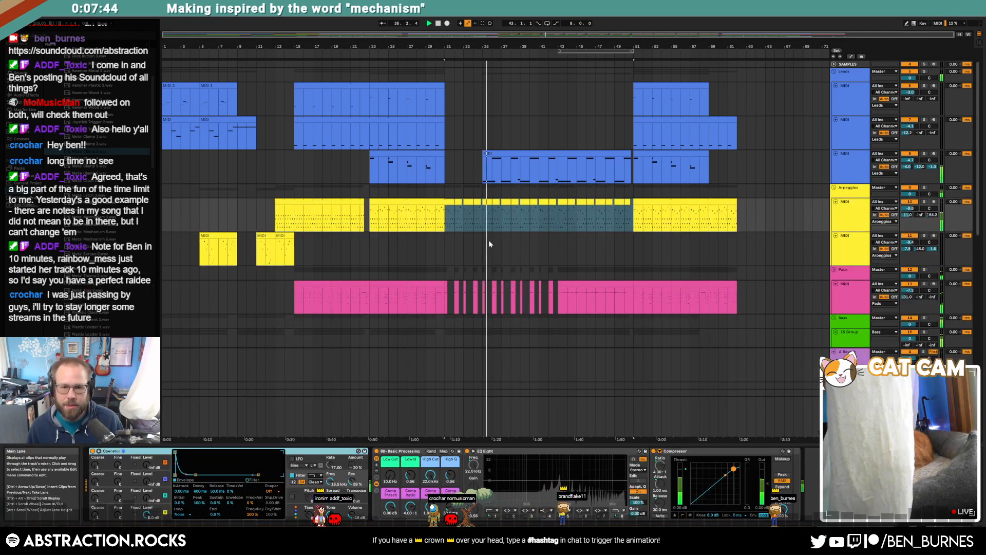
left_click(480, 219)
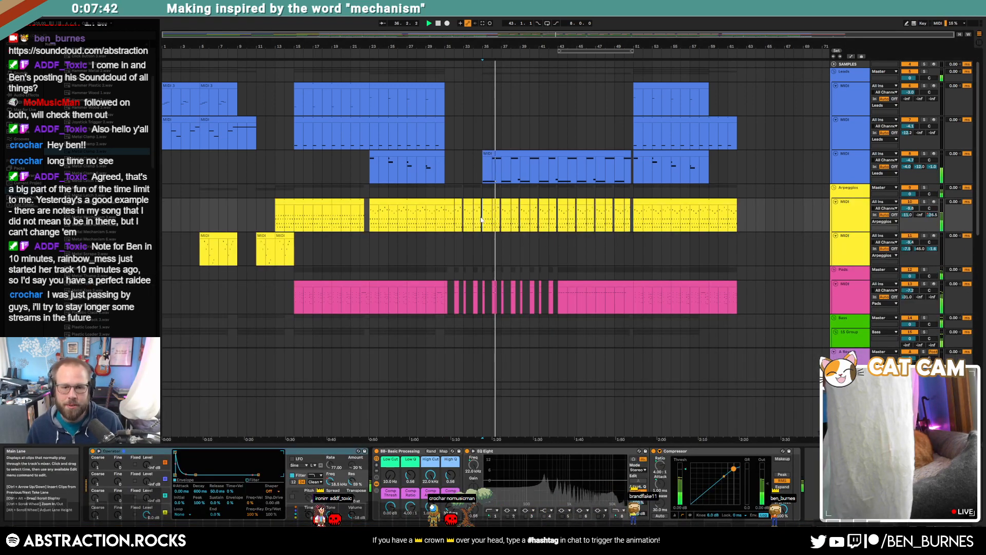
Lower the third lead track's volume during playback.
left_click_drag(910, 160, 910, 168)
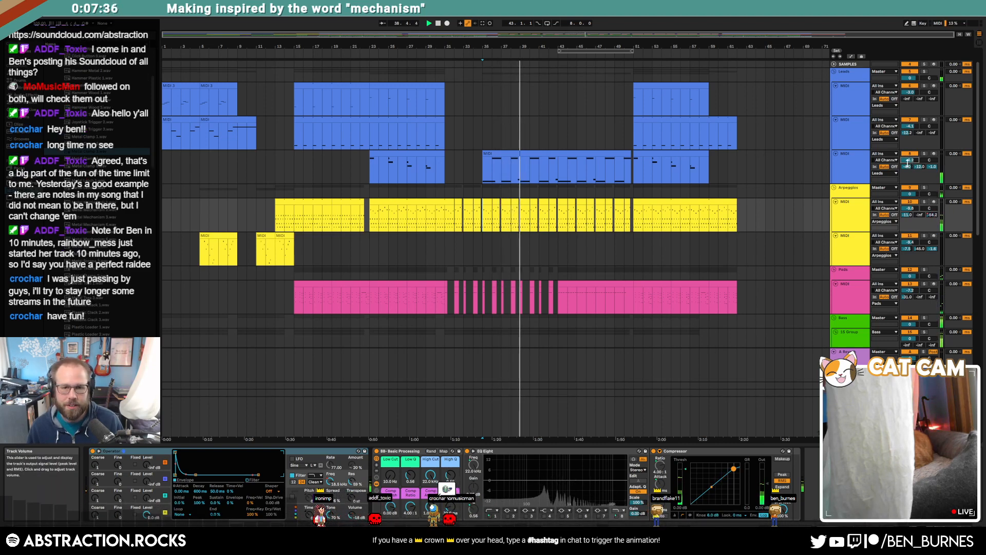
left_click_drag(910, 161, 910, 158)
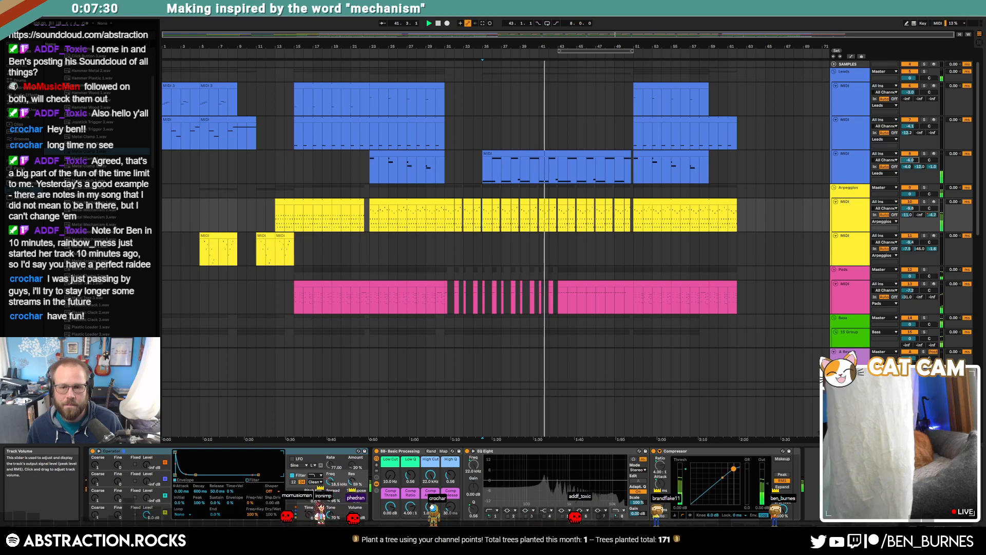
Lower oscillator B's envelope decay level in the third lead track's Operator and check its Spread setting.
left_click(847, 165)
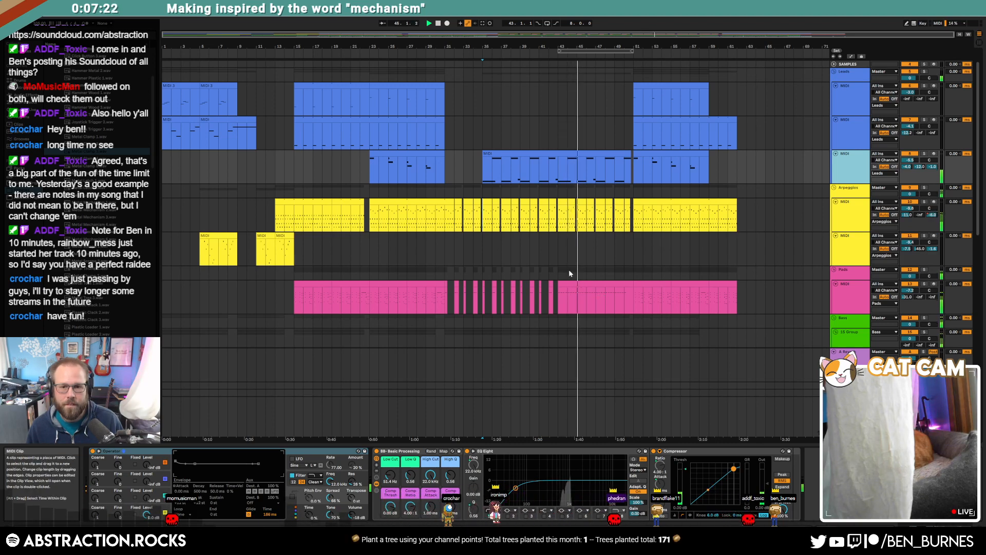
left_click(140, 501)
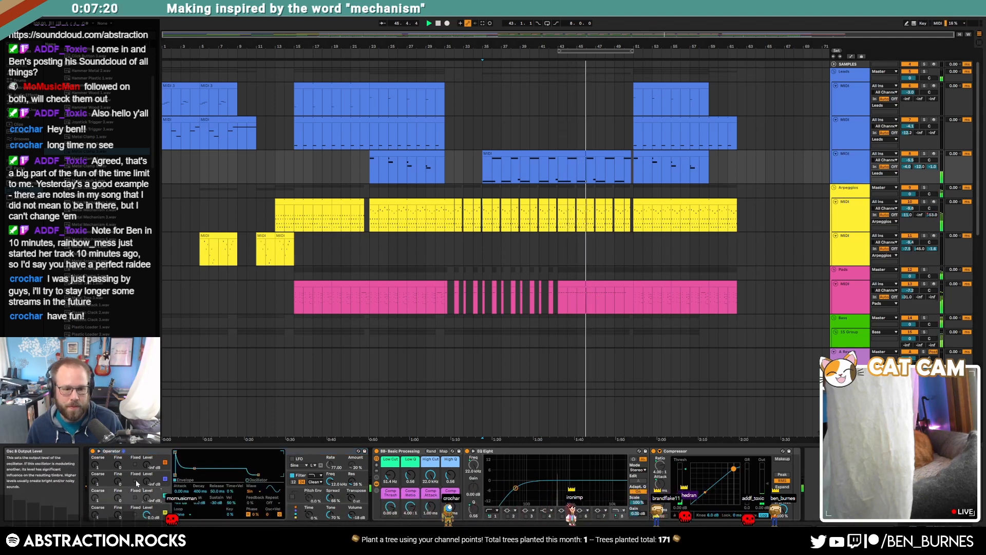
left_click_drag(196, 468, 196, 475)
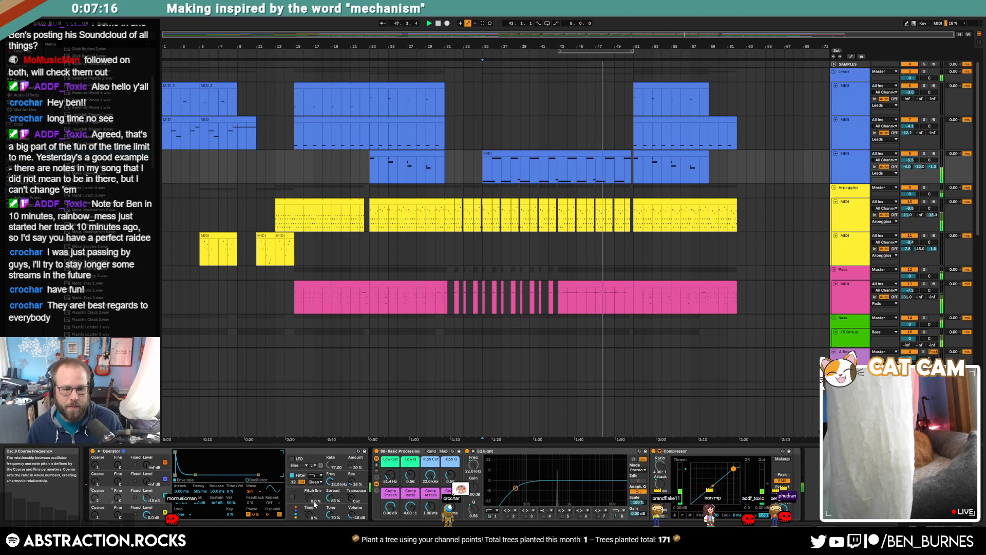
left_click(330, 497)
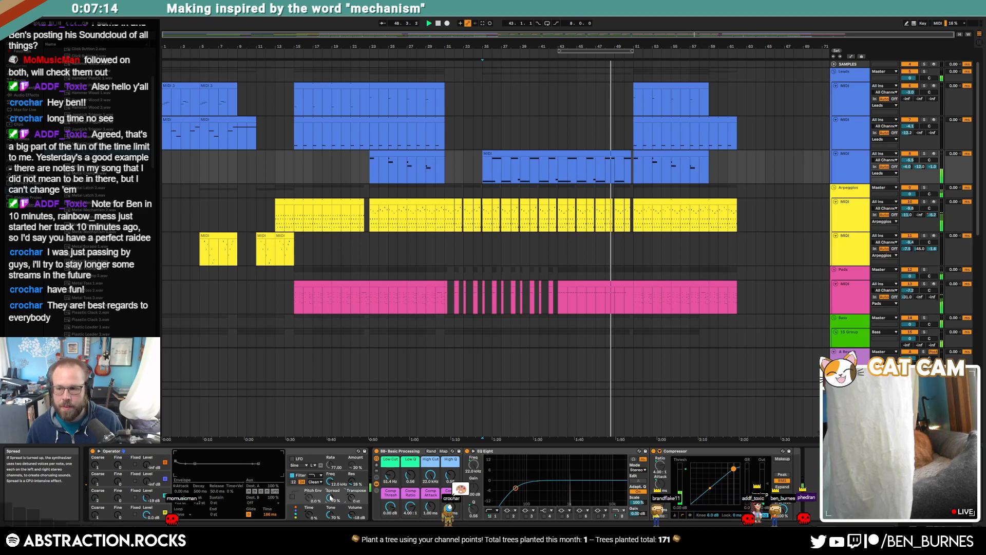
Set oscillator B's waveform to Saw 3 in the third lead's Operator and adjust its coarse frequency.
left_click(109, 496)
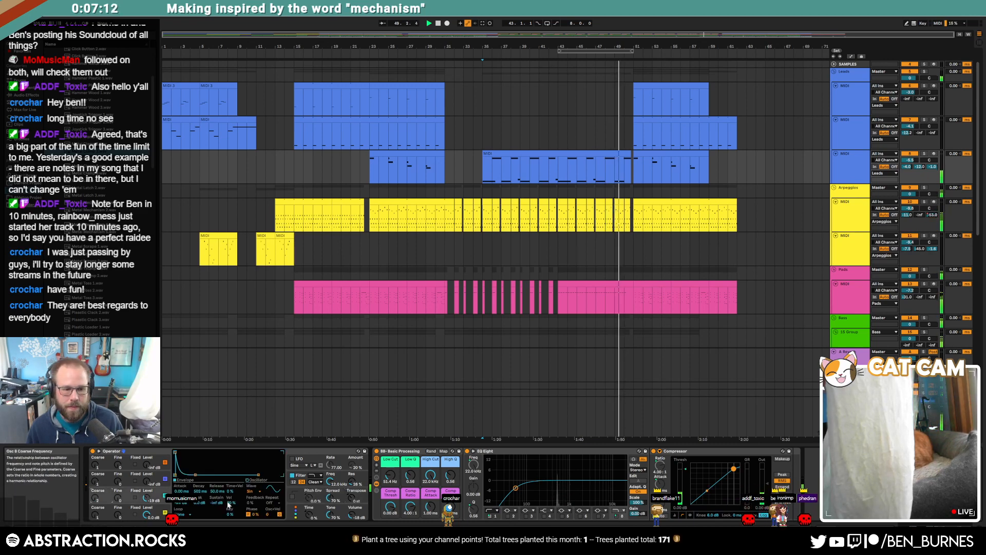
left_click(251, 491)
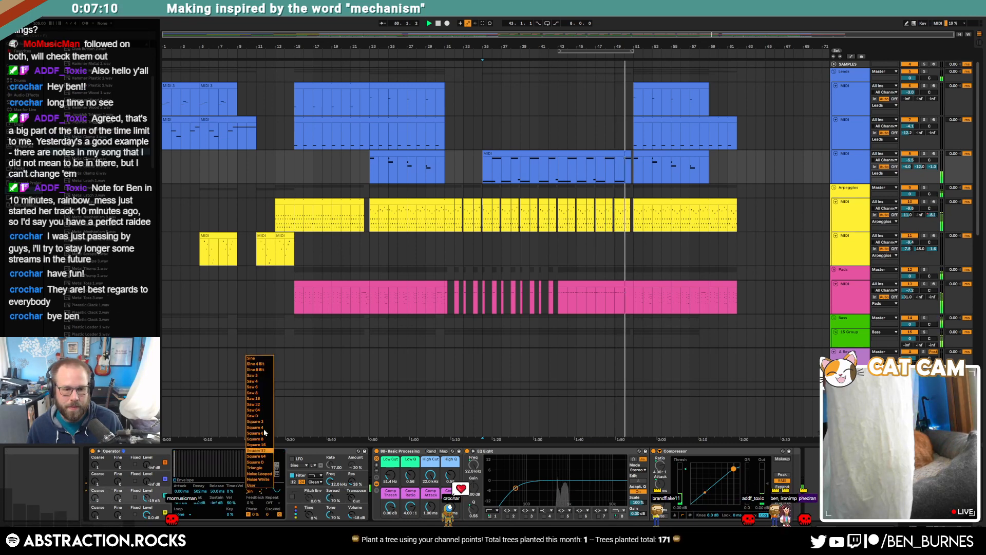
left_click(253, 375)
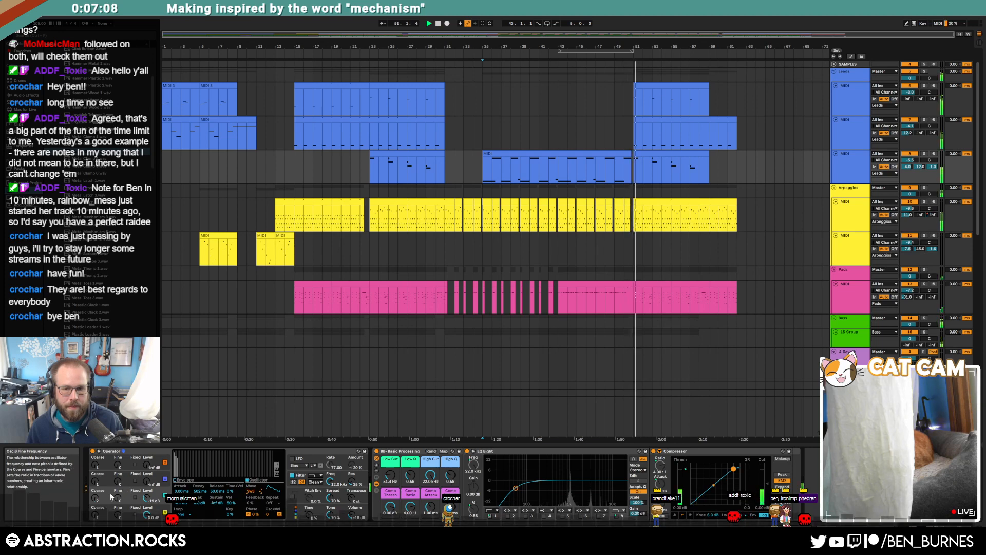
left_click_drag(97, 498, 98, 507)
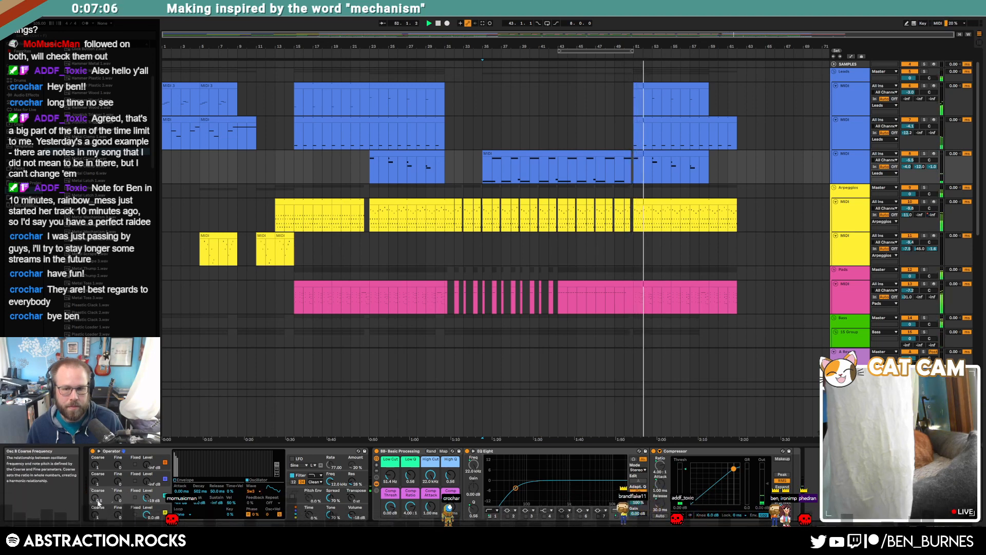
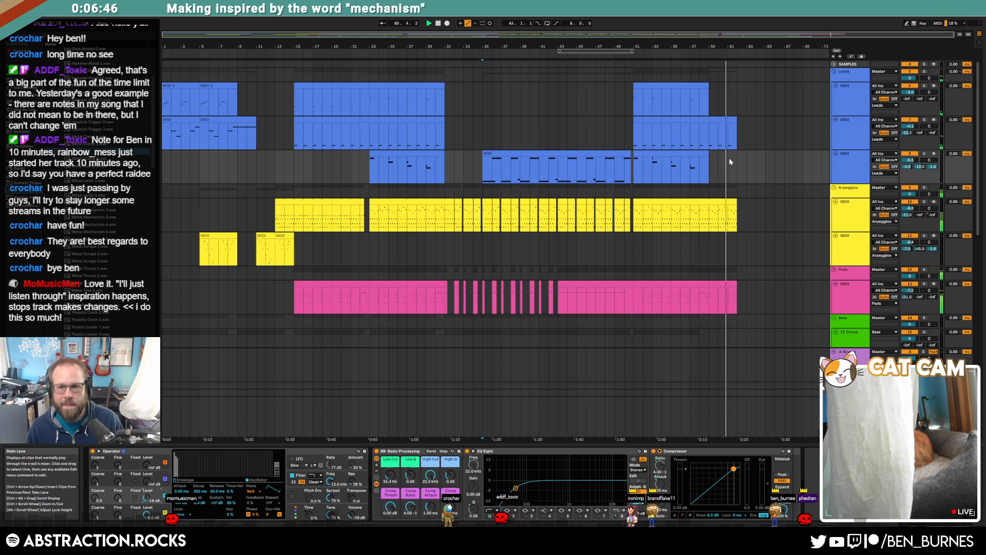
Check the Utility gain and Auto Pan on/off automation on the second lead track, and hide the automation again.
key("a")
left_click(595, 128)
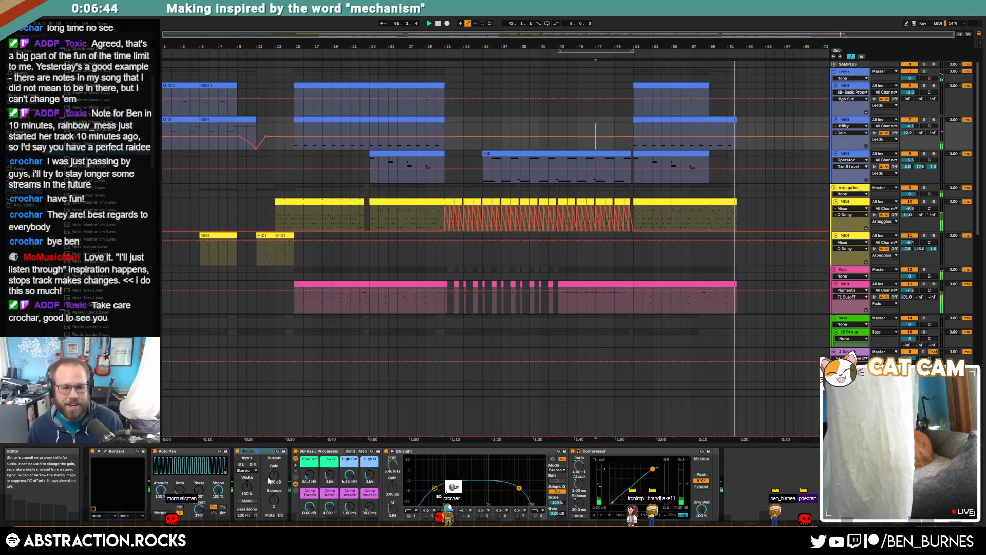
right_click(155, 452)
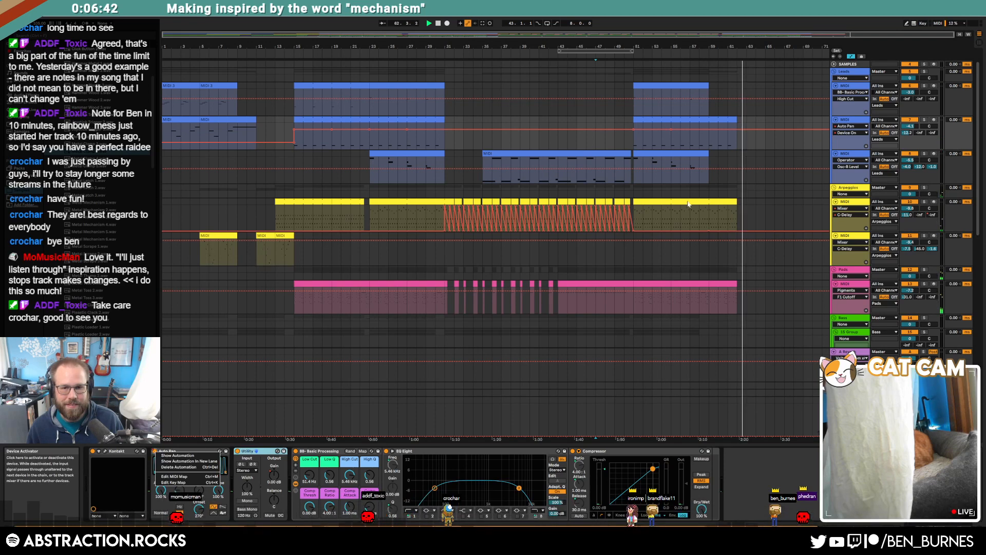
key("Escape")
key("a")
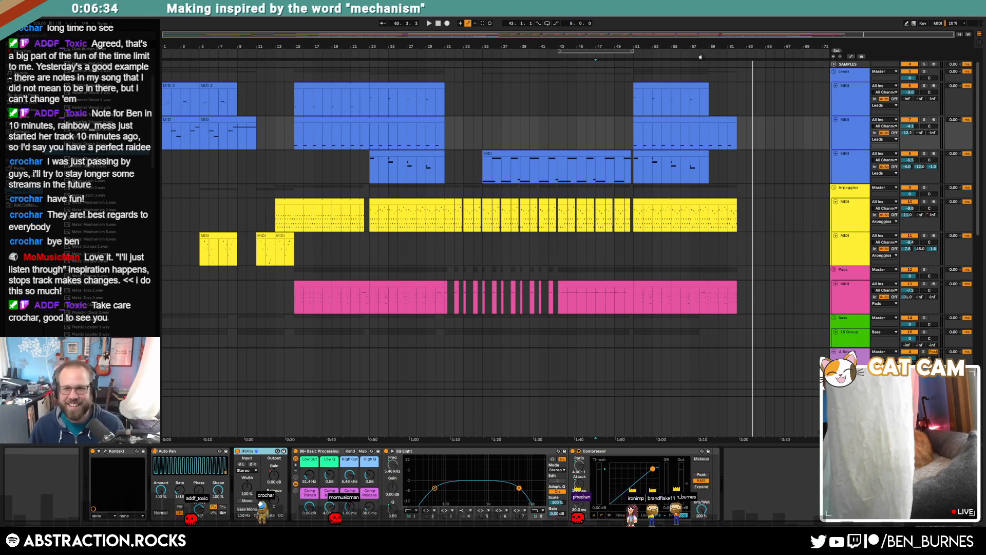
Compress the metal sample track at the end of the song with makeup on, the threshold near -33.8 dB and a much higher ratio.
scroll(738, 241, "down", 8)
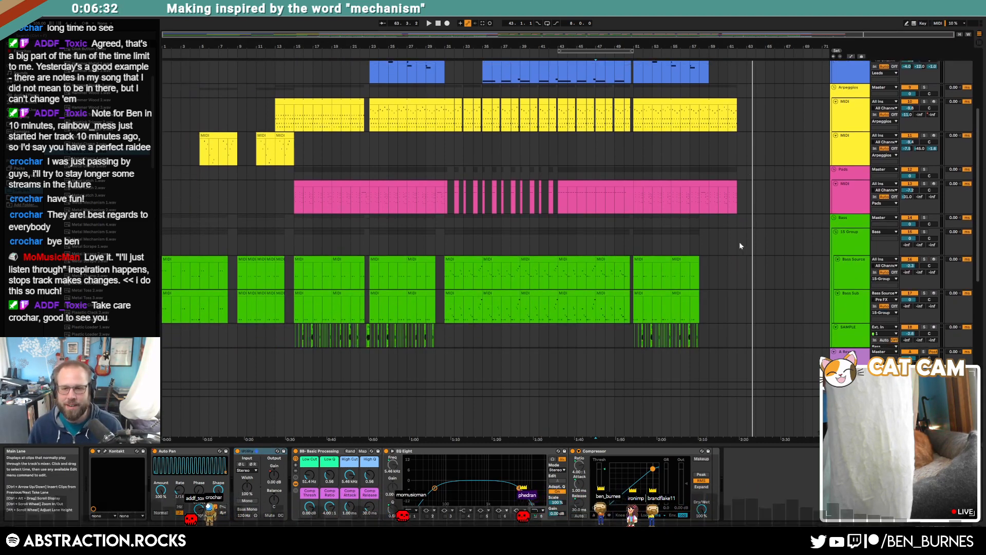
scroll(730, 287, "down", 5)
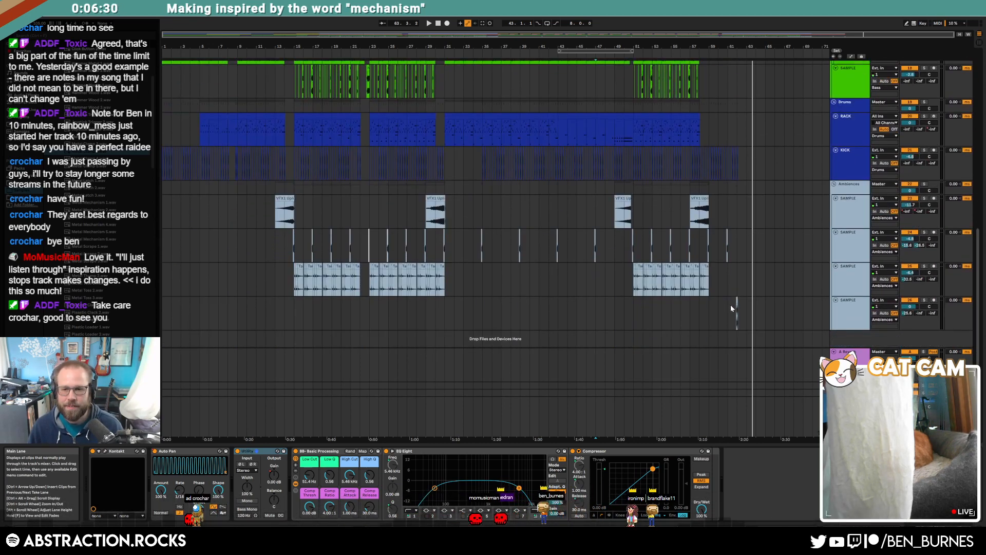
scroll(742, 308, "up", 4)
scroll(741, 307, "up", 5)
left_click(688, 311)
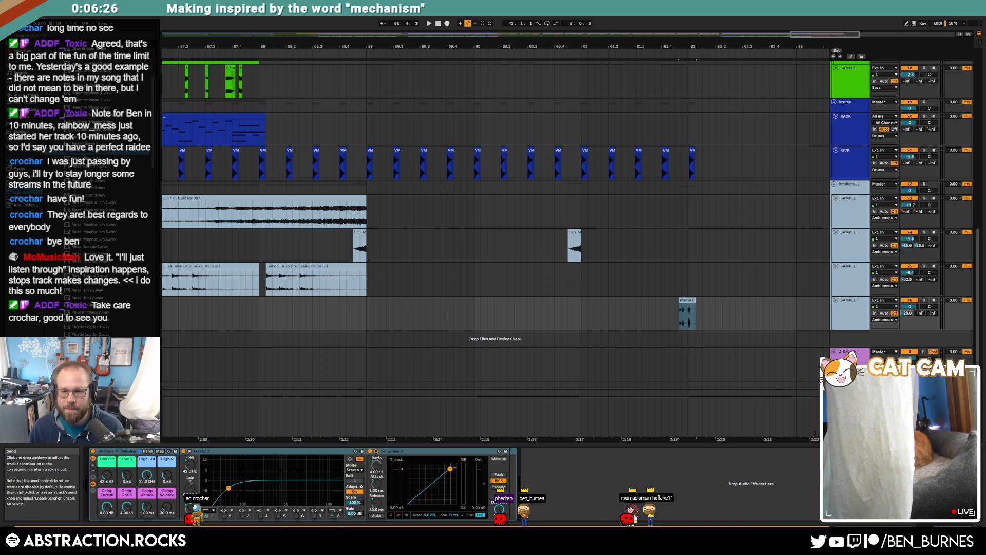
left_click(855, 315)
left_click(498, 460)
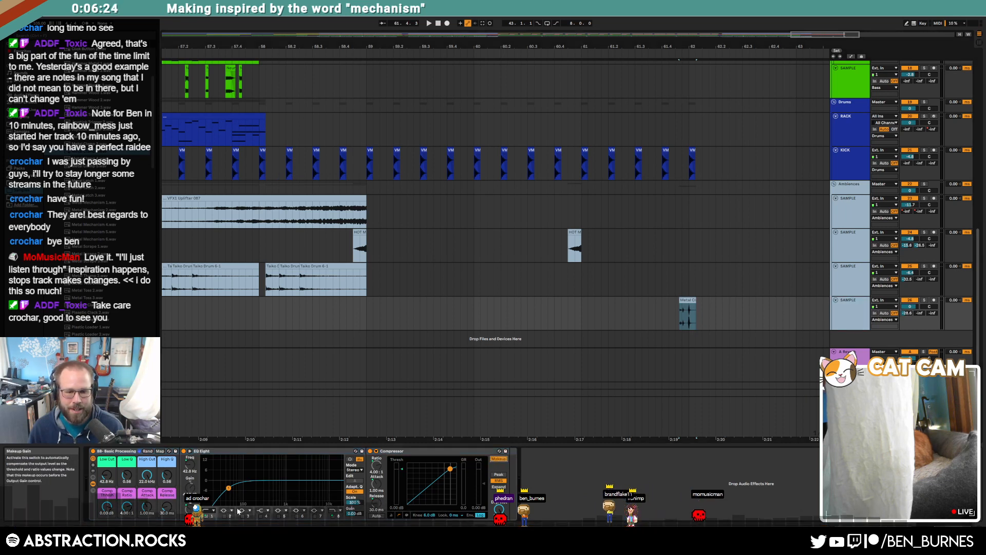
left_click_drag(106, 506, 127, 496)
key("space")
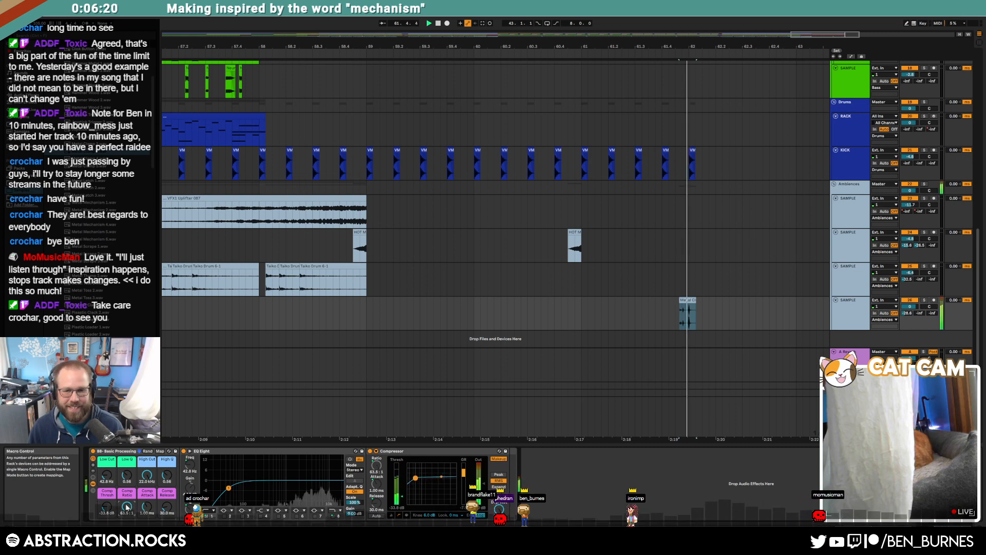
Lower the metal sample track's first send and play the song's ending from just before bar 61.
key("space")
key("space")
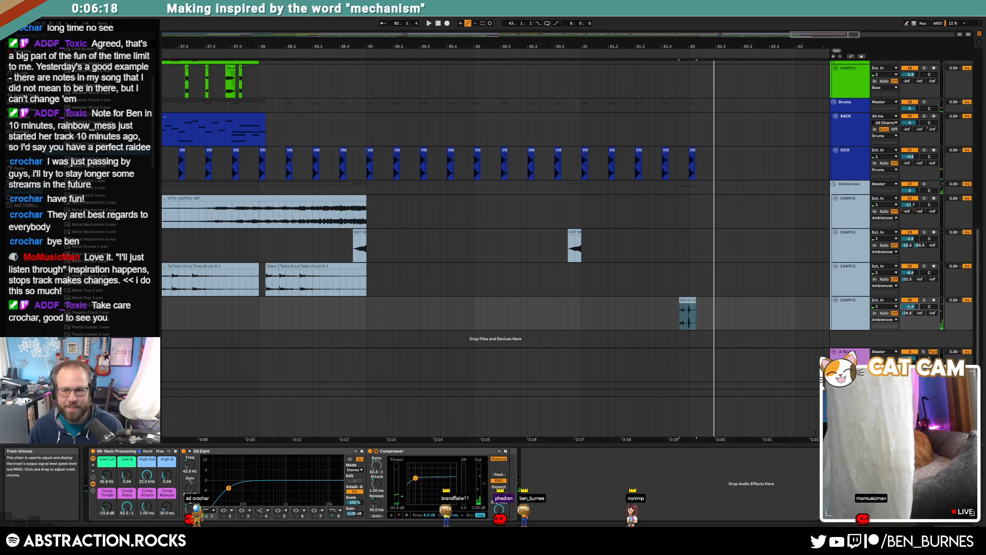
left_click_drag(910, 314, 909, 329)
left_click(568, 308)
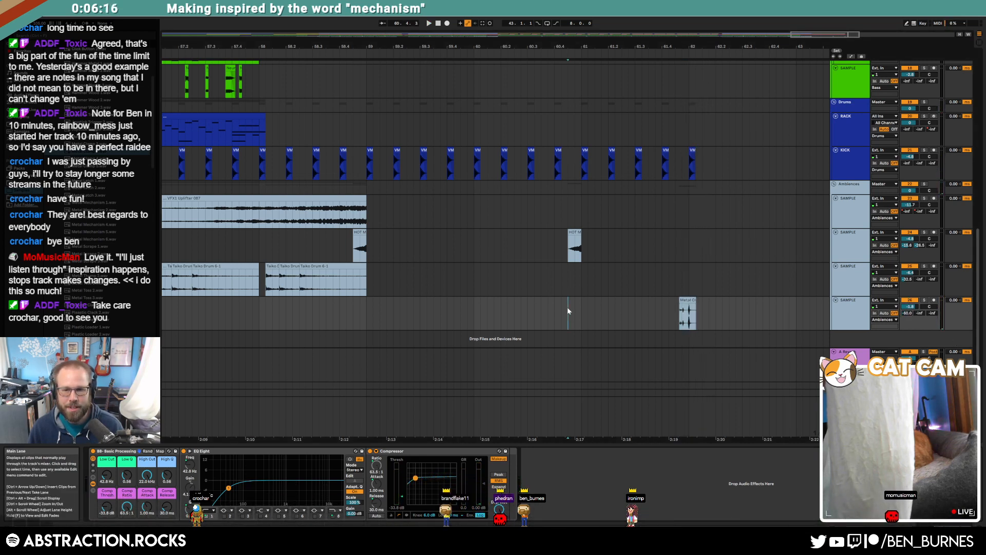
key("space")
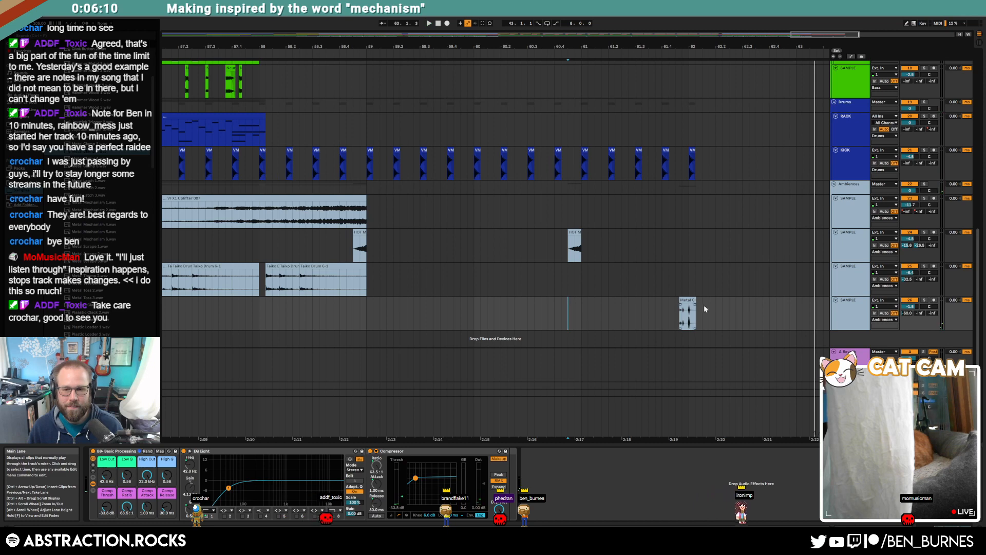
left_click(840, 316)
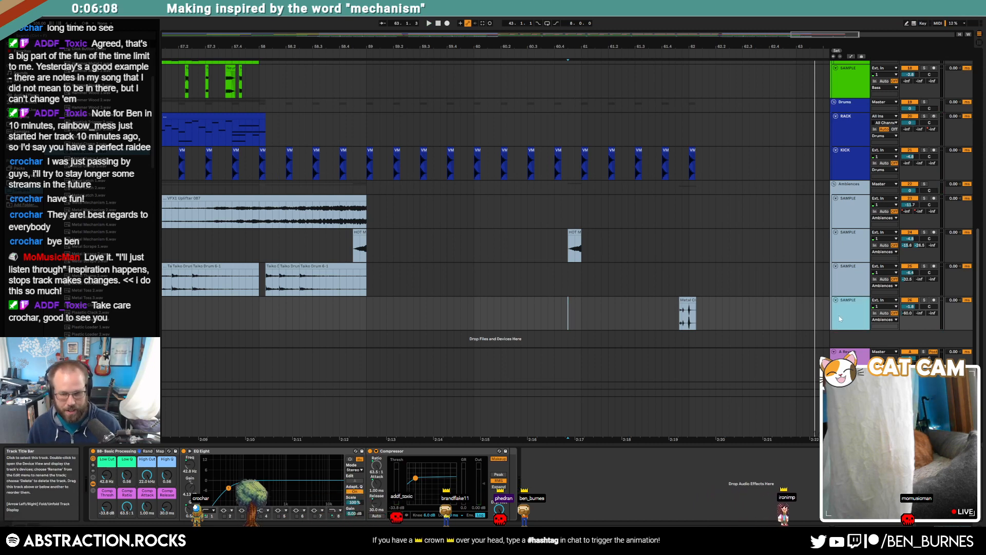
key("ctrl+shift+t")
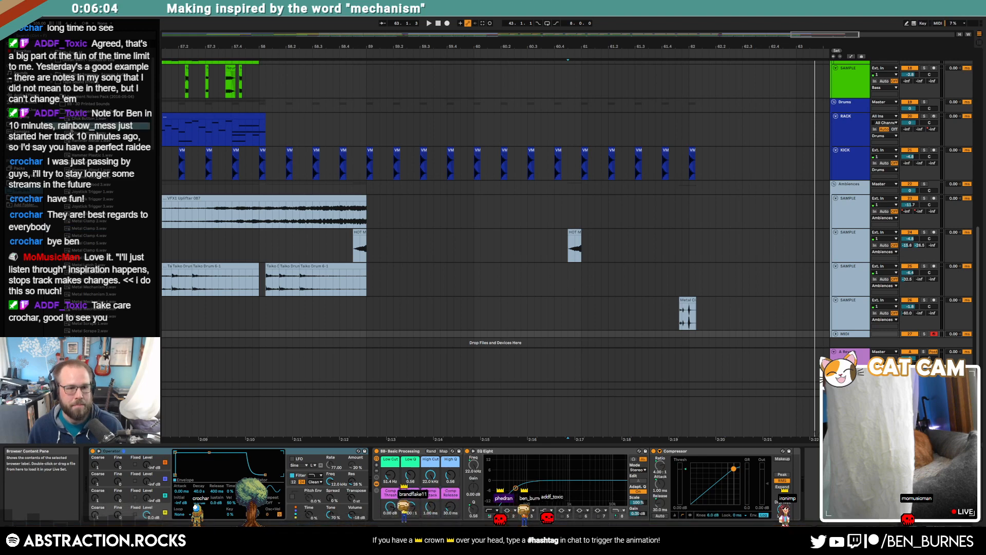
left_click_drag(89, 126, 692, 335)
Replace the empty MIDI track with a new audio track and place the click sample on it near bar 62.
left_click(540, 232)
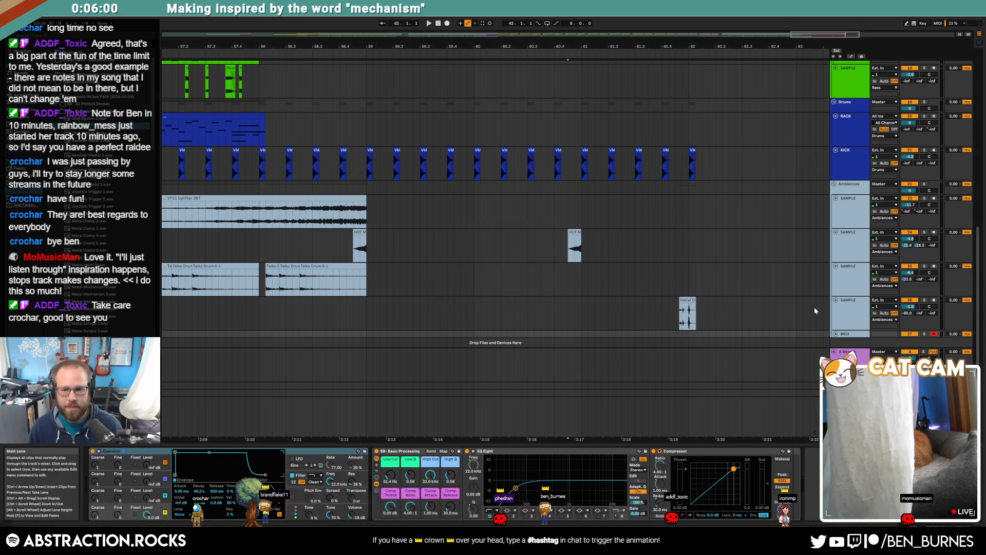
key("ctrl+t")
scroll(855, 336, "down", 2)
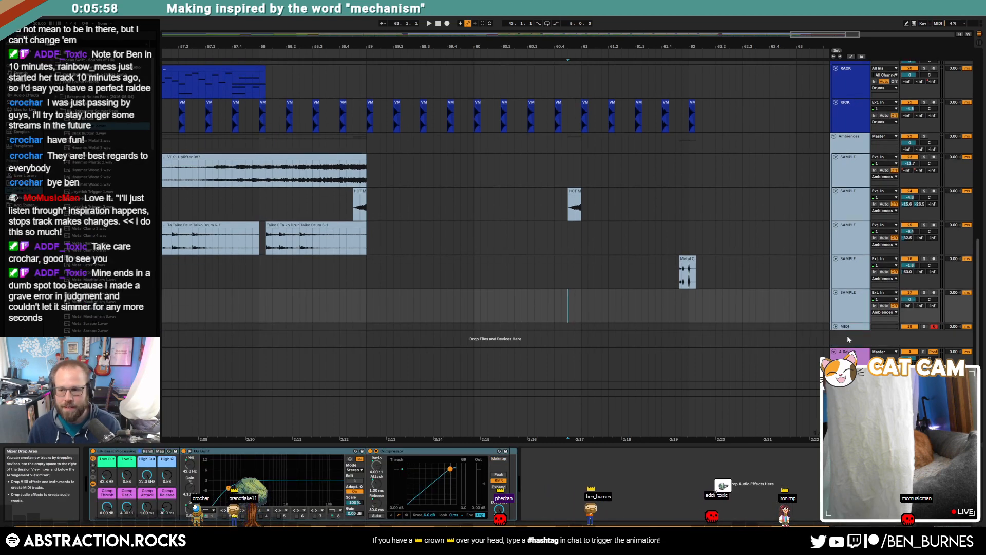
left_click(849, 328)
key("Delete")
left_click_drag(90, 126, 691, 301)
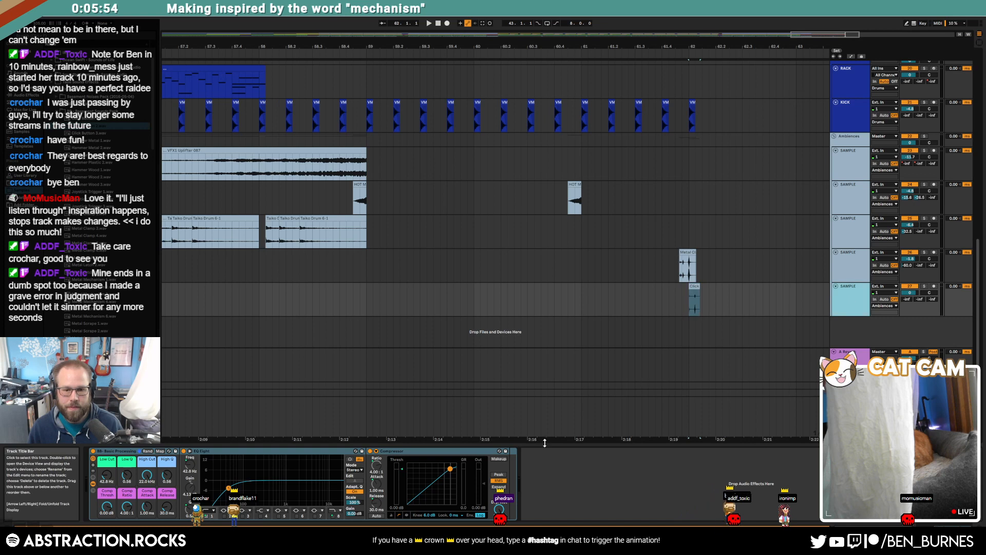
Compress the click sample track with makeup on and a threshold near -21.3 dB, set High Cut to 3.57 kHz and audition the ending.
left_click(503, 459)
left_click_drag(106, 507, 106, 534)
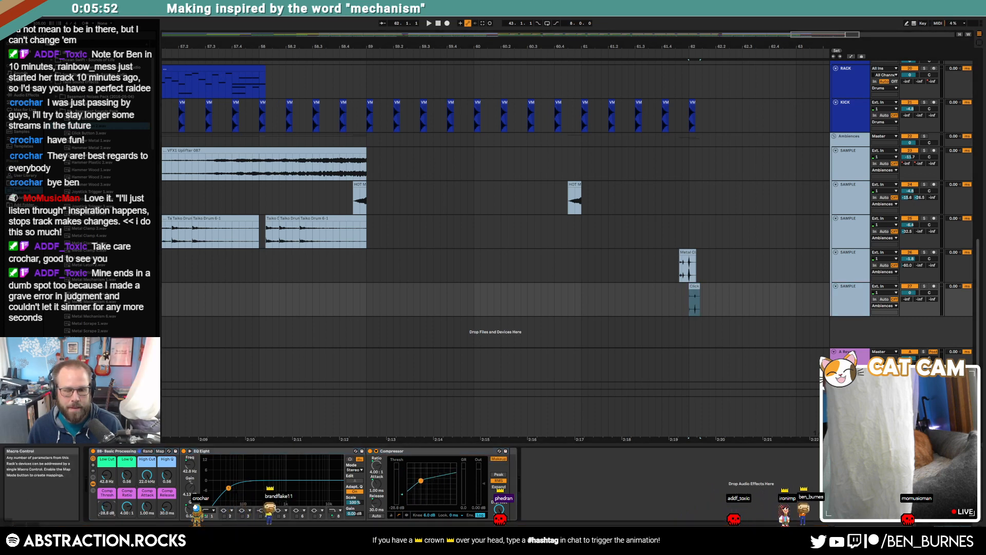
key("space")
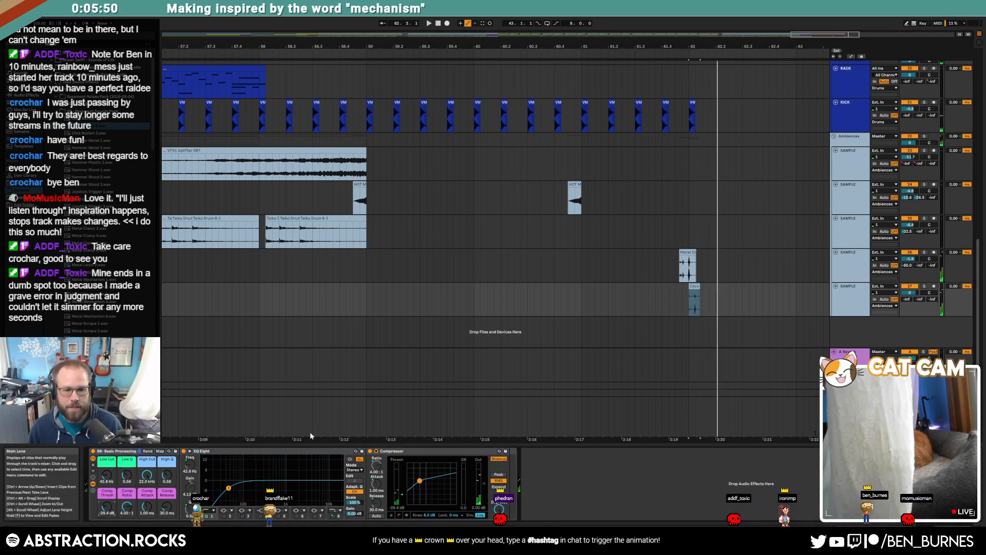
left_click_drag(104, 506, 104, 499)
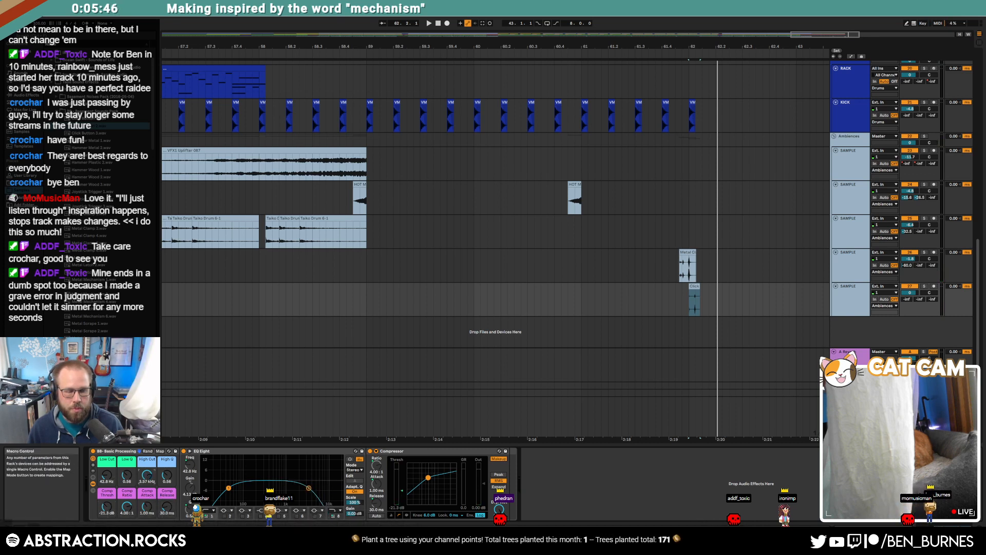
left_click(576, 299)
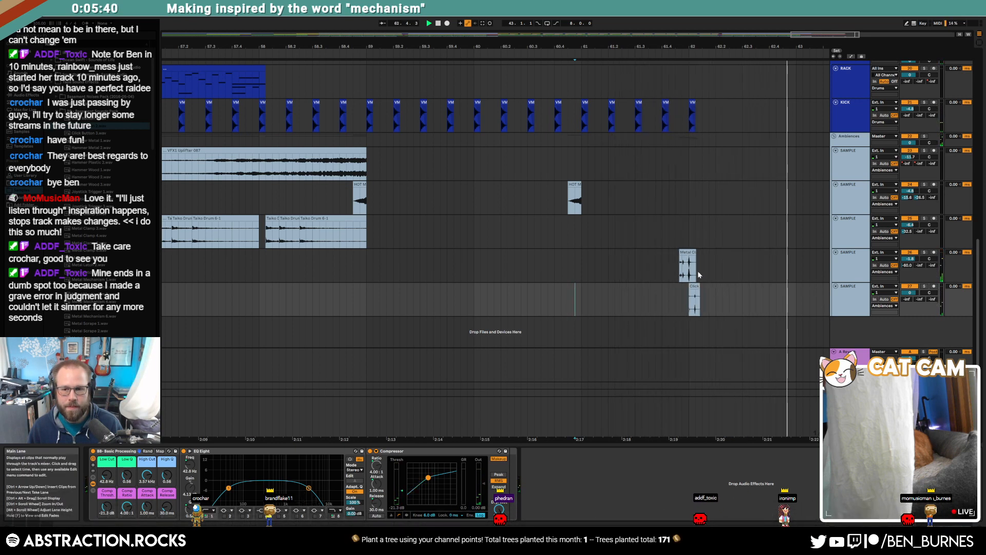
key("space")
Open the pad track's notes at bar 51 in the note editor and solo the pad track for listening.
scroll(747, 260, "down", 5)
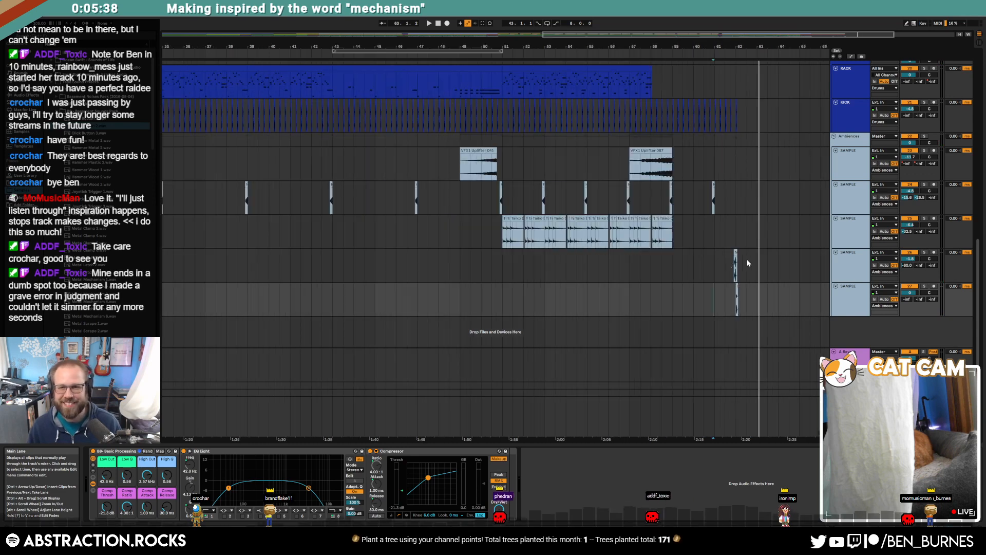
scroll(707, 260, "up", 10)
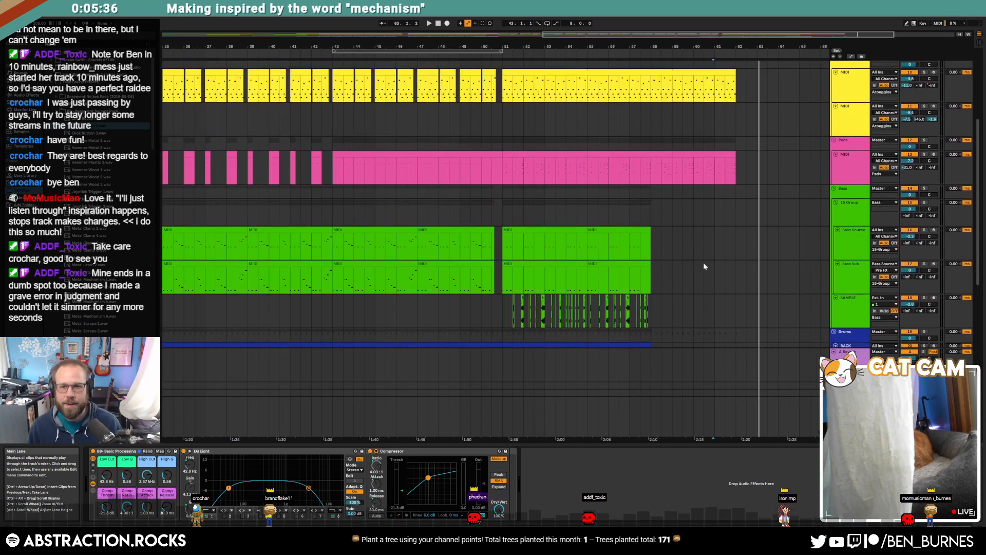
scroll(702, 257, "up", 5)
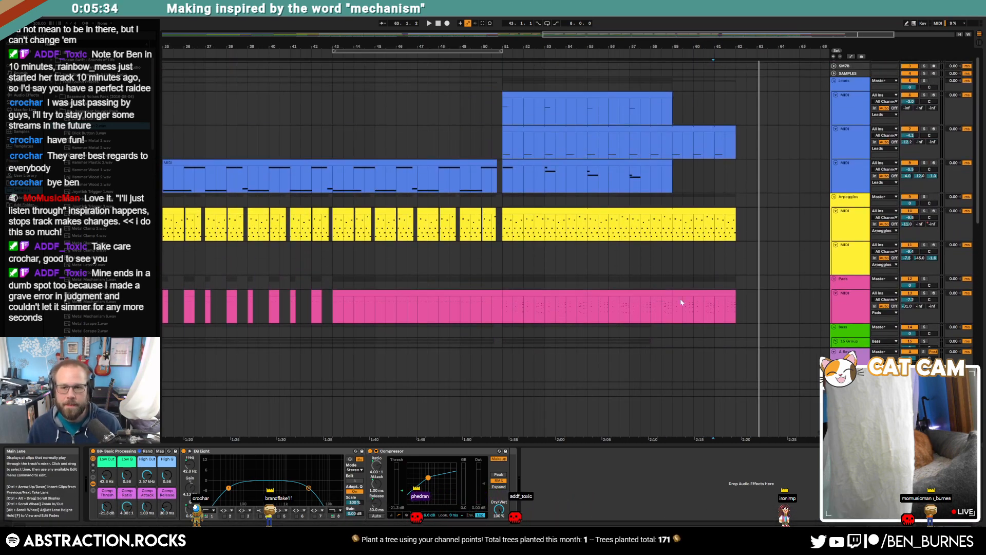
left_click(676, 304)
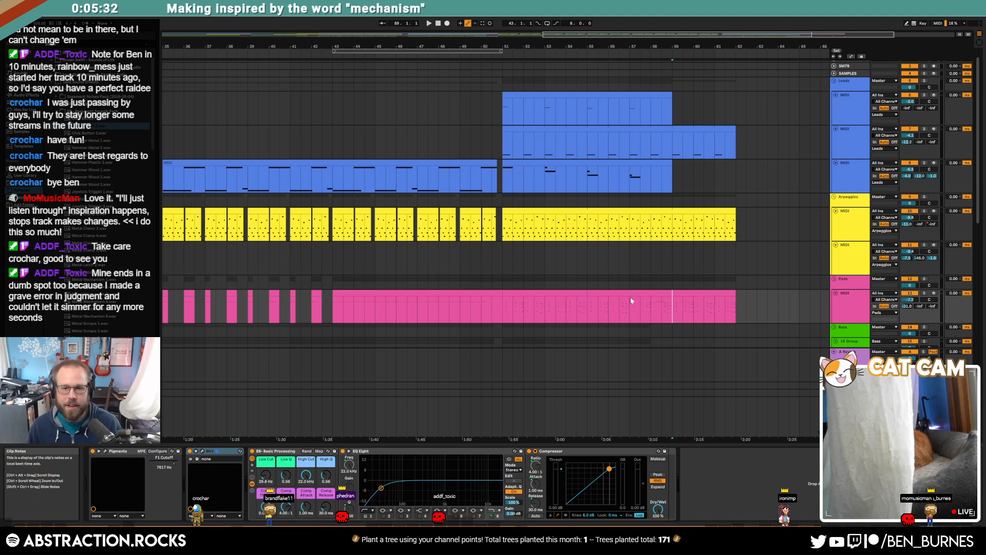
scroll(630, 297, "down", 2)
double_click(519, 255)
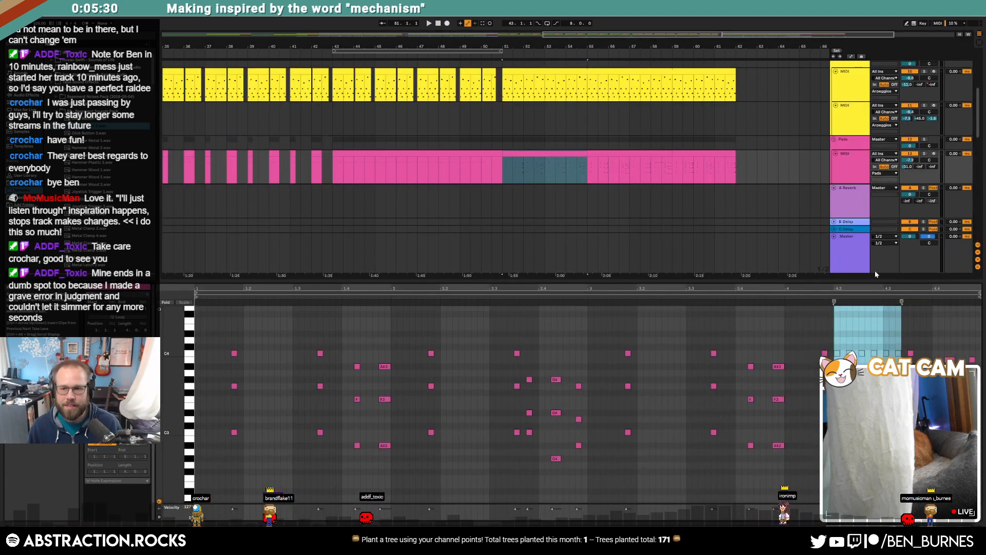
left_click(924, 154)
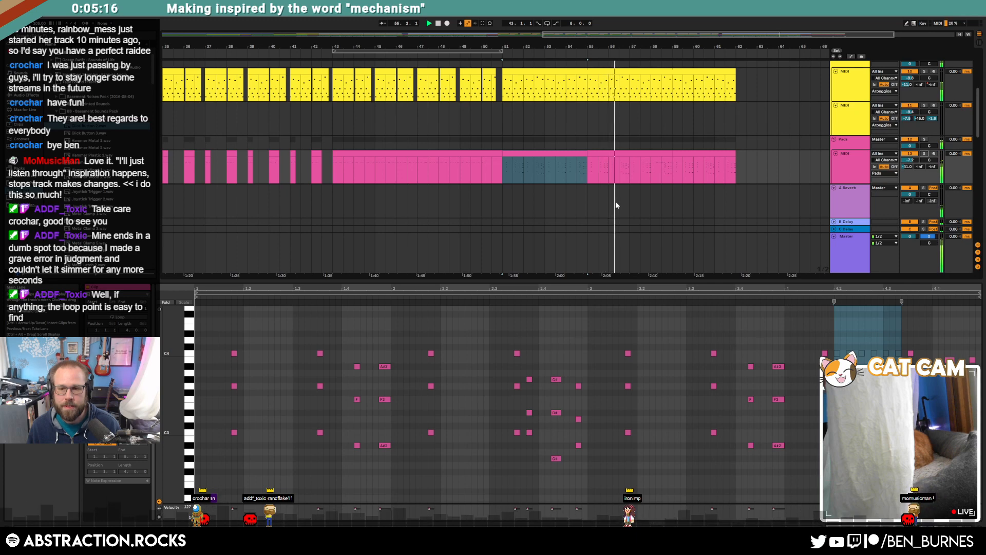
Open the pad track's notes at bar 55 in the note editor and select a short range near the clip's end.
left_click(664, 152)
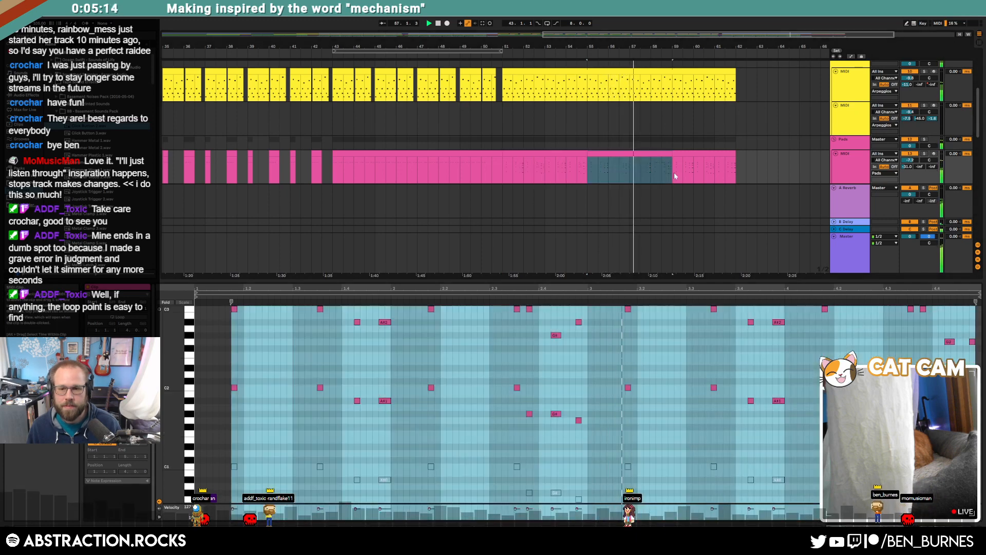
left_click_drag(836, 315, 897, 340)
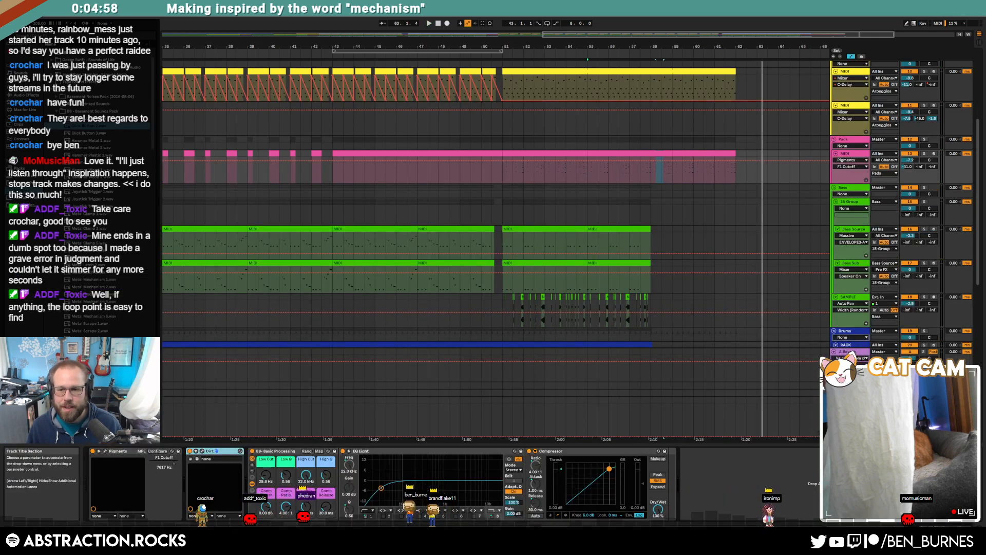
Automate the A Reverb return's volume to cut to -inf dB where the pads end near bar 62, and play the ending from bar 61.
left_click(847, 352)
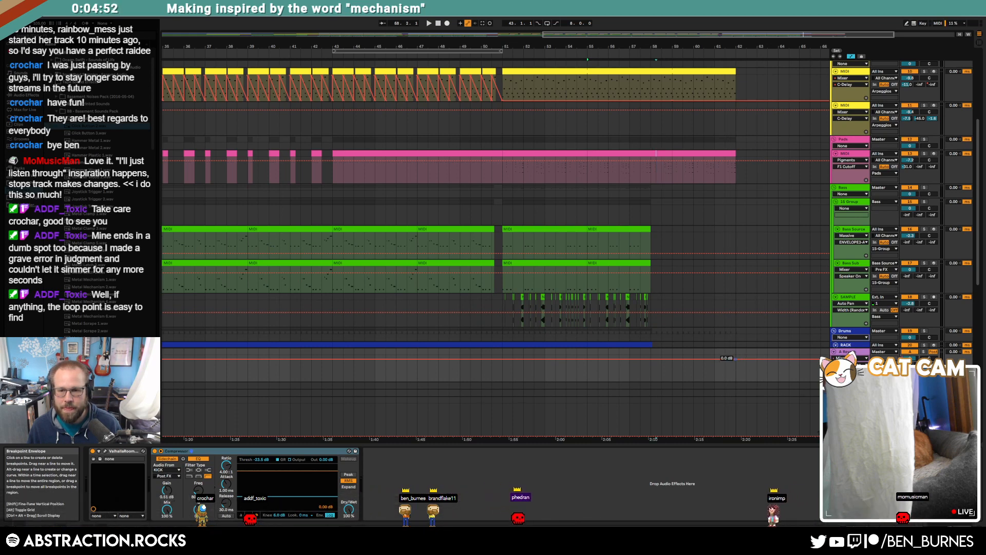
left_click_drag(739, 359, 737, 381)
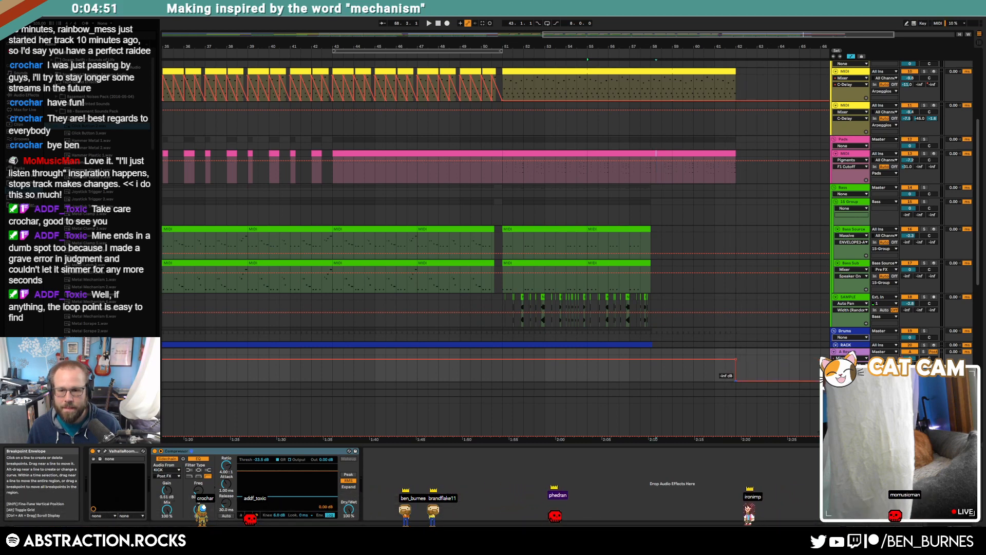
left_click(715, 178)
key("space")
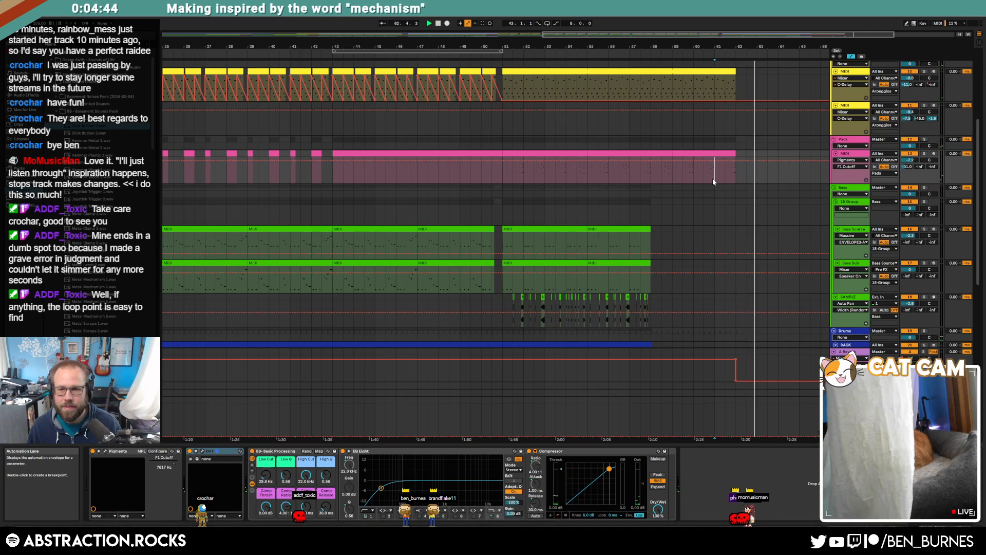
Raise the compressor threshold on the metal sample track and set the click sample track's threshold to -17.0 dB.
scroll(743, 131, "up", 5)
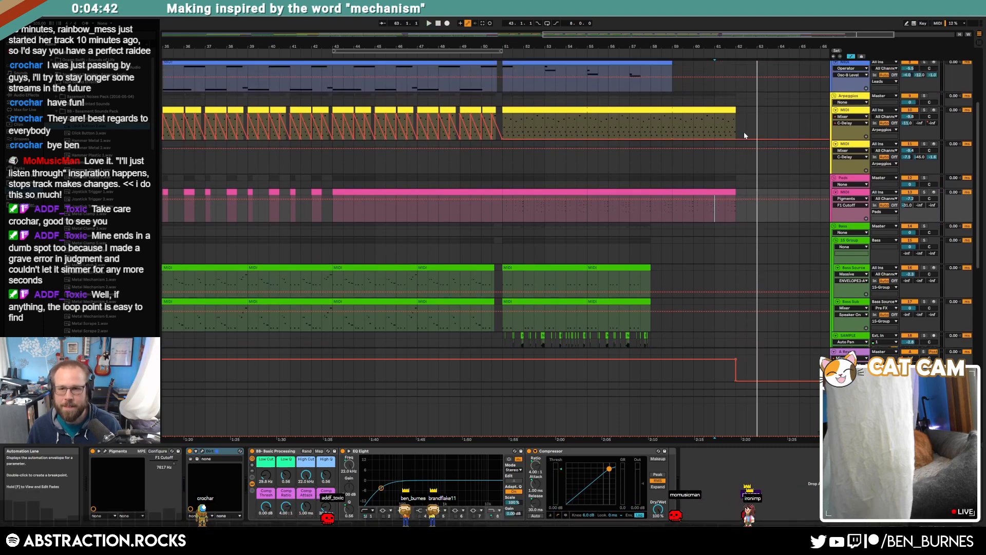
scroll(754, 146, "down", 10)
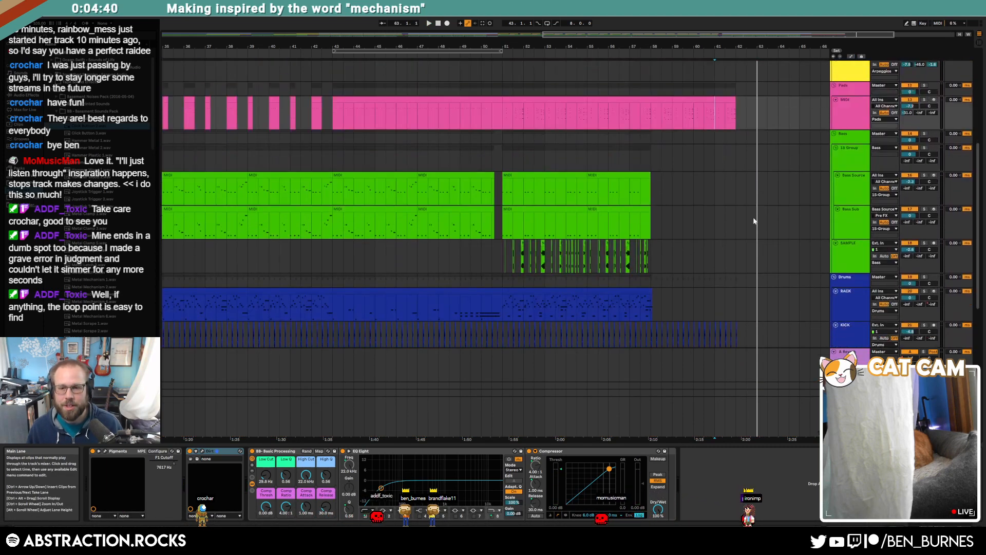
scroll(729, 267, "down", 3)
left_click(843, 287)
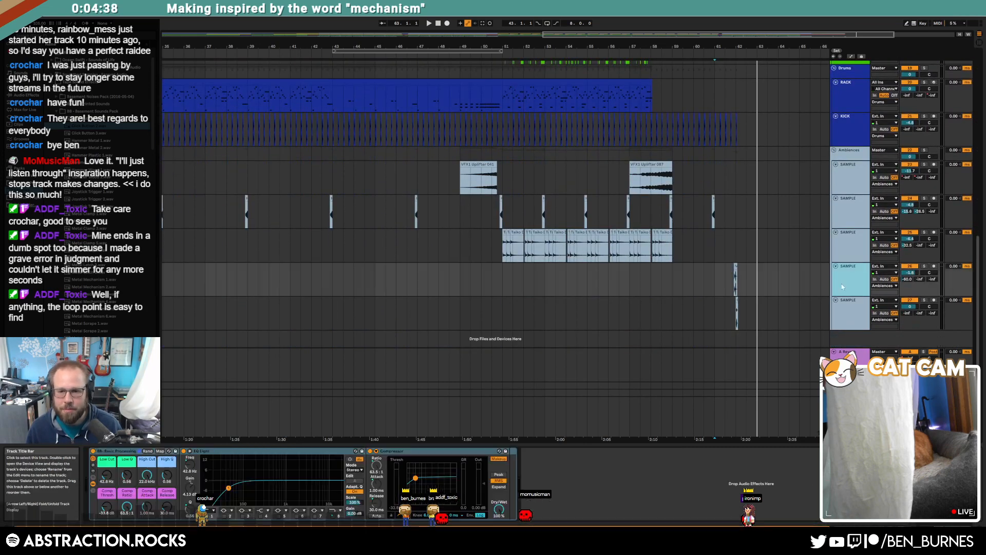
left_click_drag(106, 506, 106, 497)
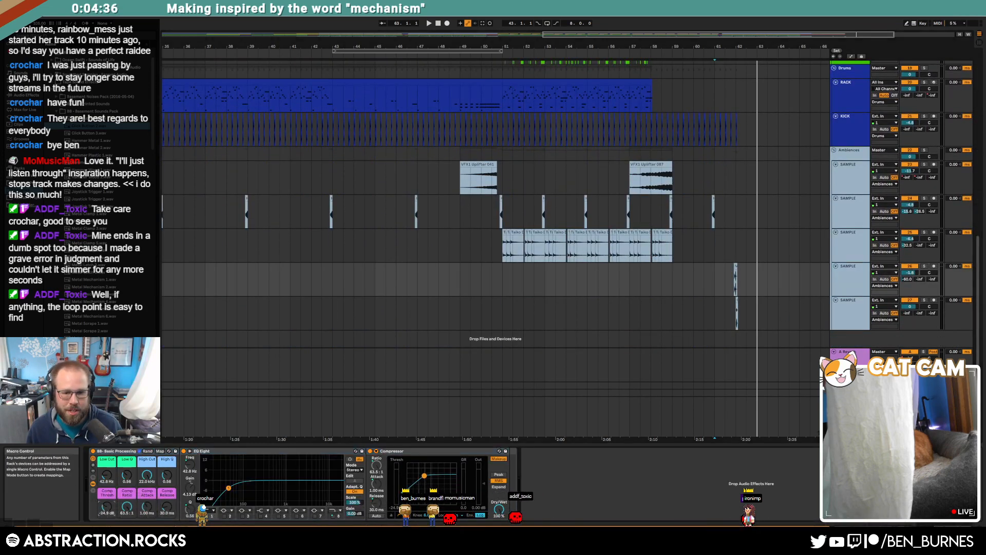
left_click(855, 318)
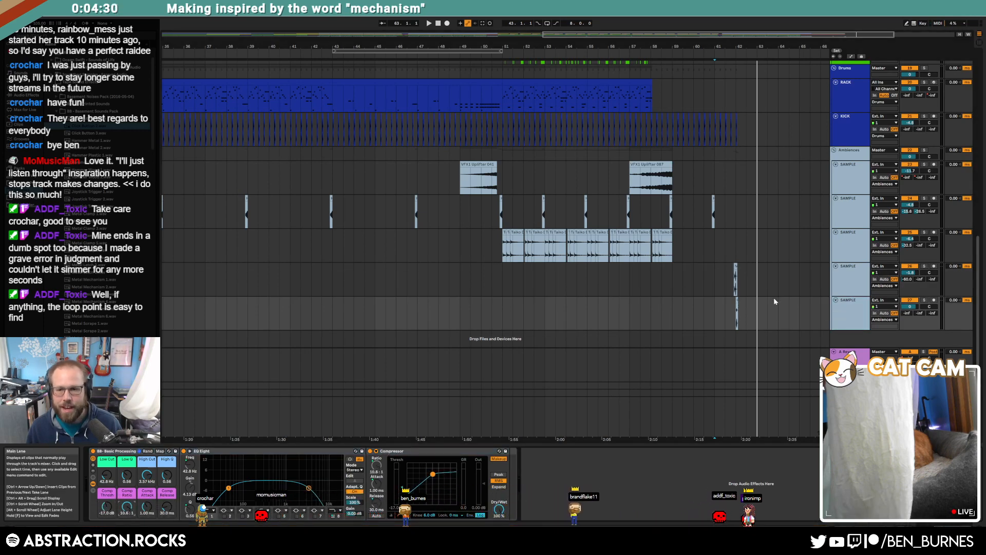
Play the song from about bar 15 and show the devices inside the master track's effect chain.
scroll(647, 154, "down", 3)
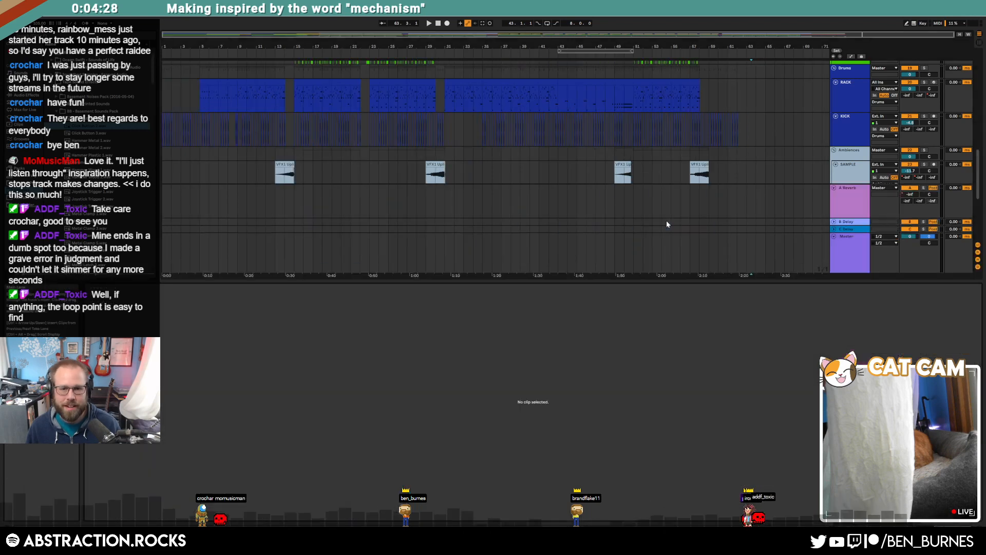
scroll(656, 211, "up", 2)
scroll(660, 222, "up", 3)
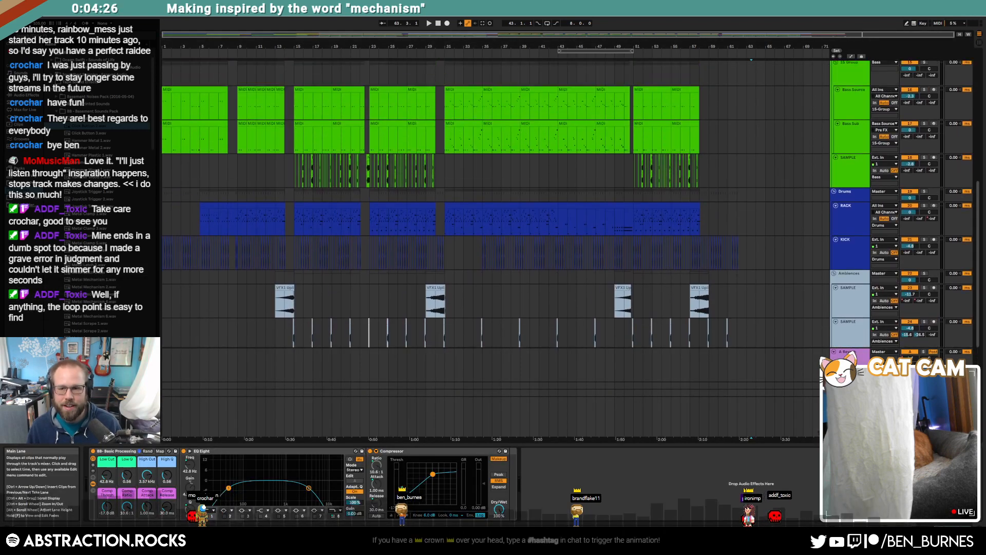
left_click(834, 354)
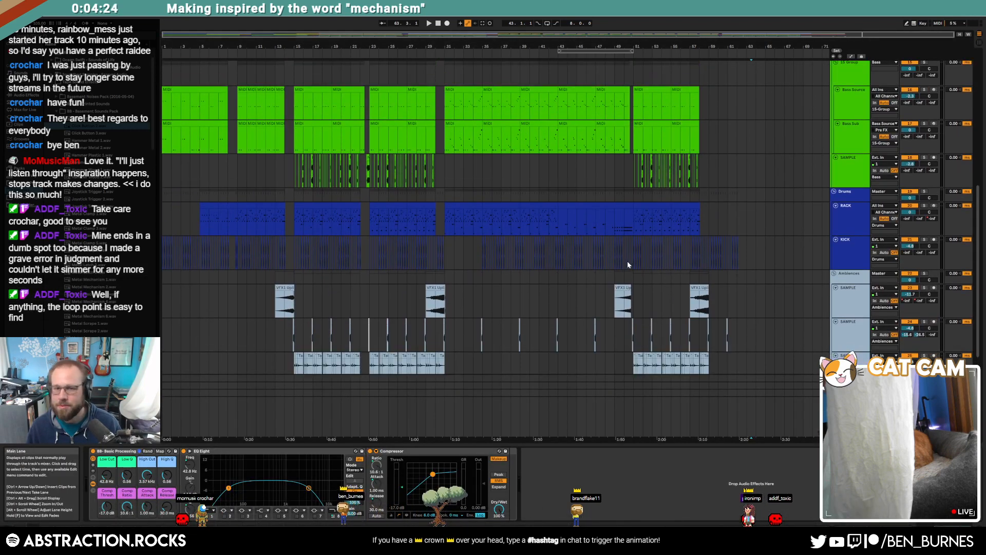
scroll(629, 264, "up", 5)
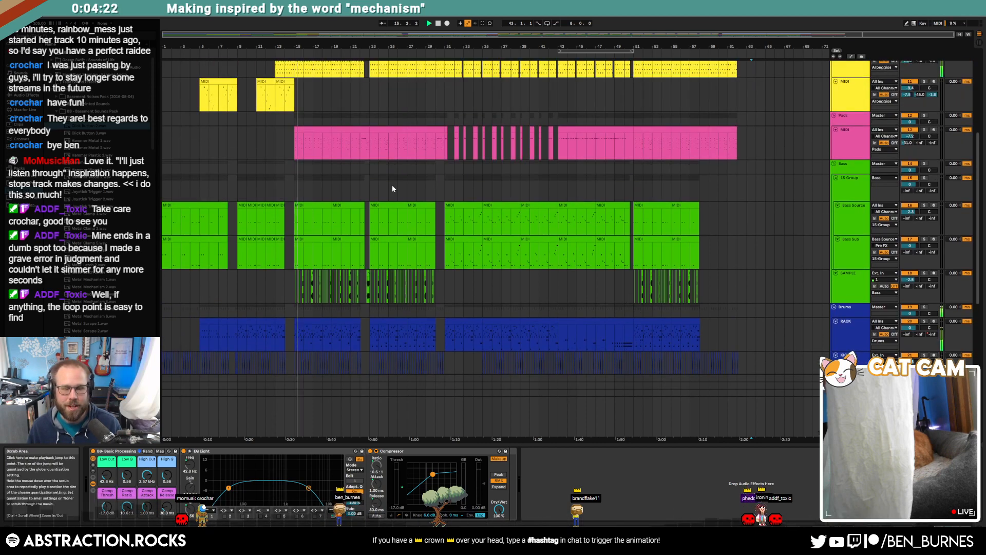
left_click(569, 424)
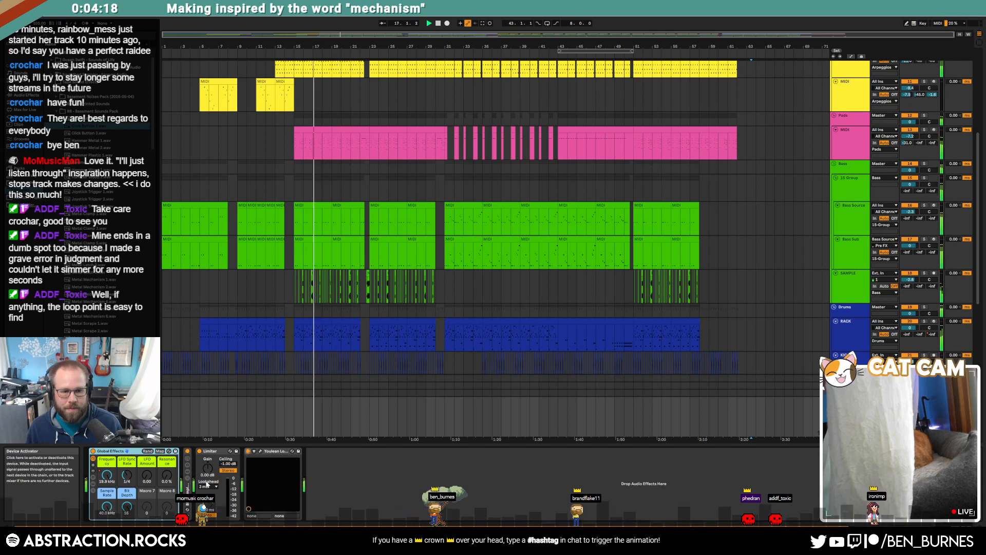
double_click(188, 490)
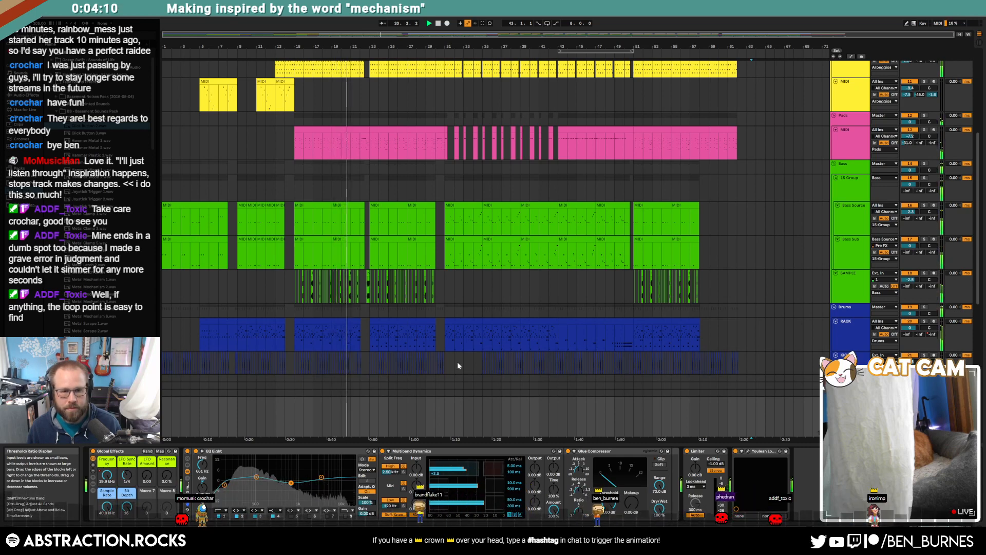
Inspect the Pigments synth settings on the pad track and close the plug-in window.
left_click(379, 147)
left_click(106, 452)
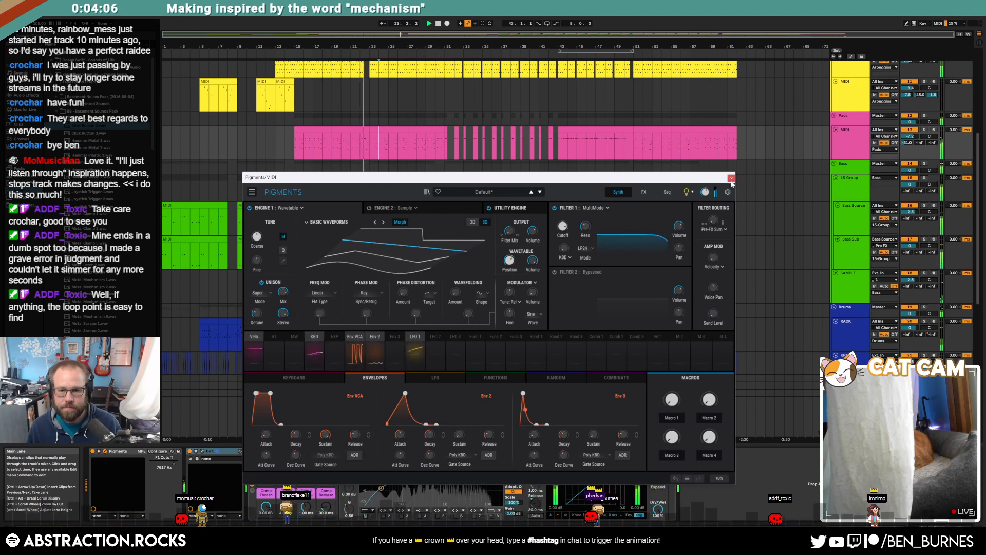
left_click(724, 185)
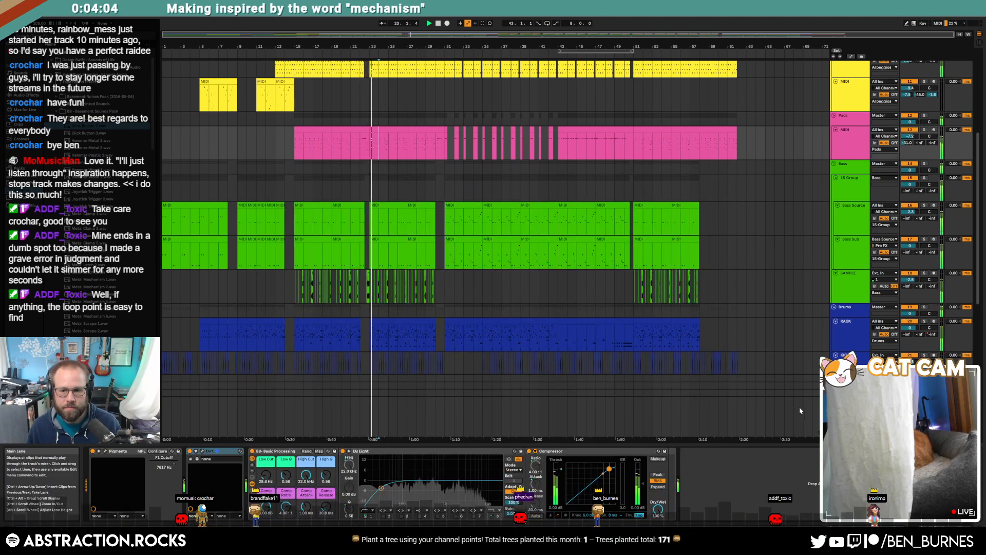
Set the master's Glue Compressor threshold to -7.94 dB and adjust its makeup gain while monitoring the Youlean loudness meter.
left_click(813, 415)
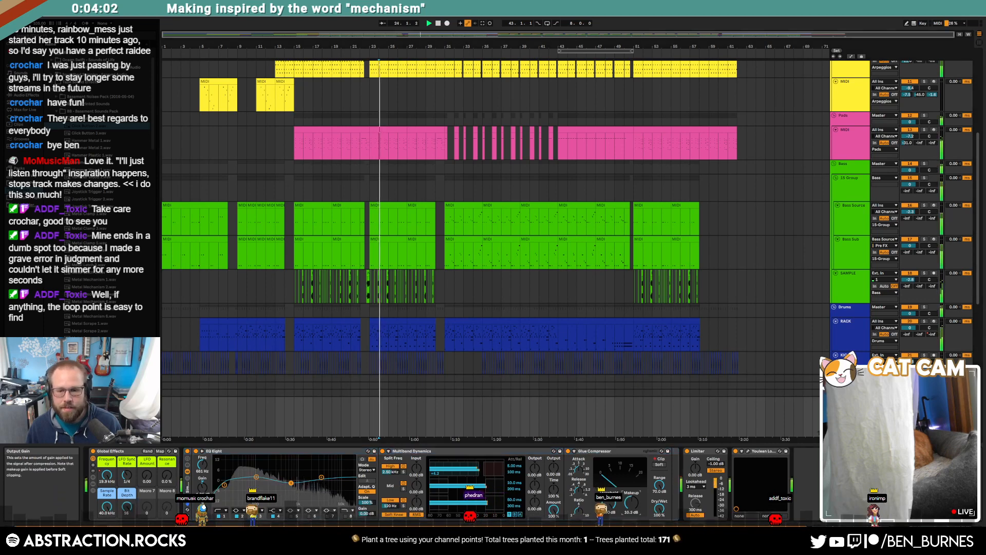
left_click(742, 451)
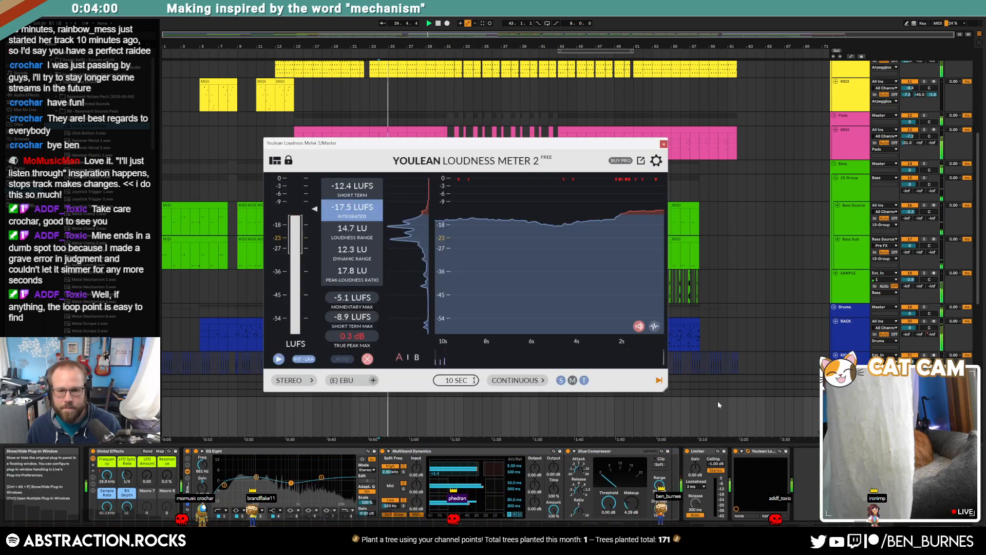
left_click_drag(515, 146, 783, 170)
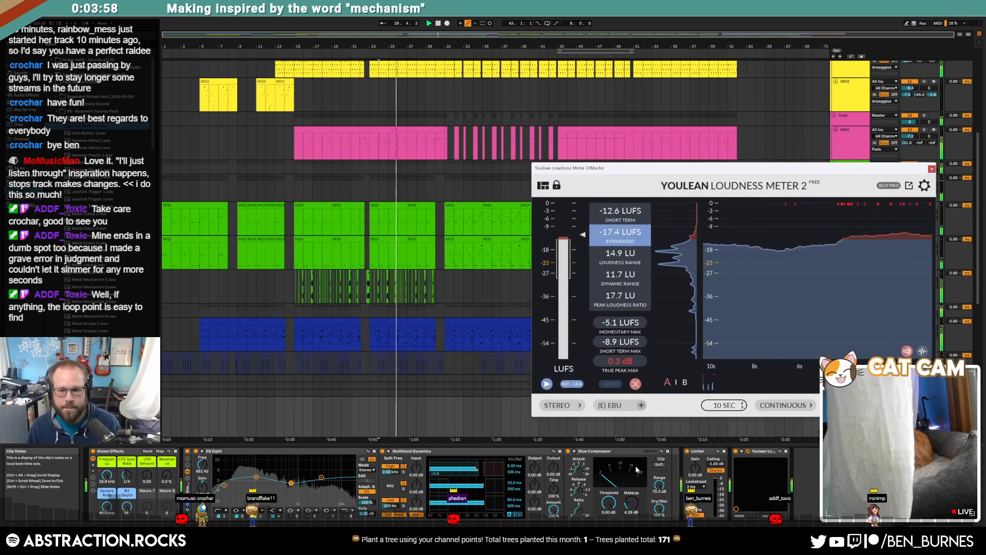
left_click_drag(611, 501, 631, 499)
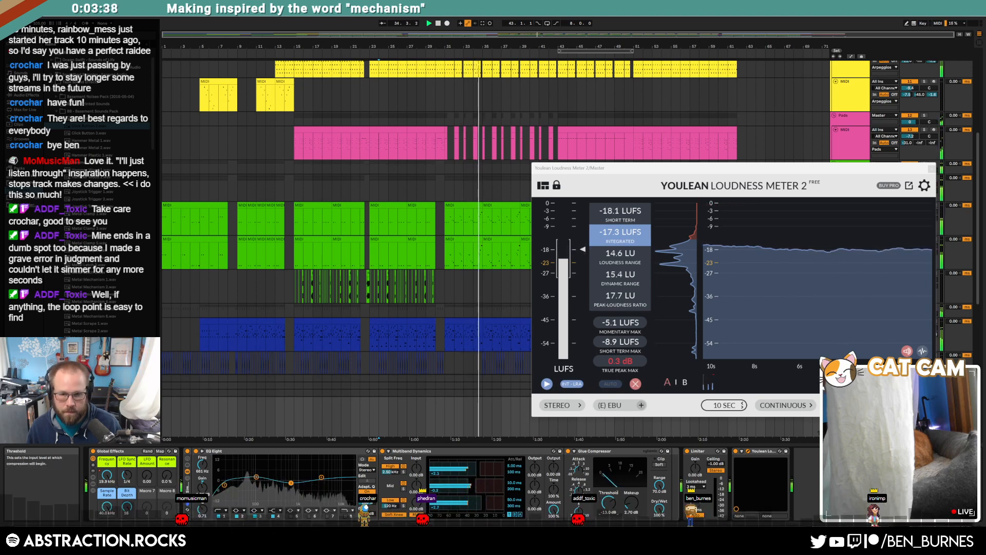
left_click_drag(605, 505, 631, 500)
left_click(931, 169)
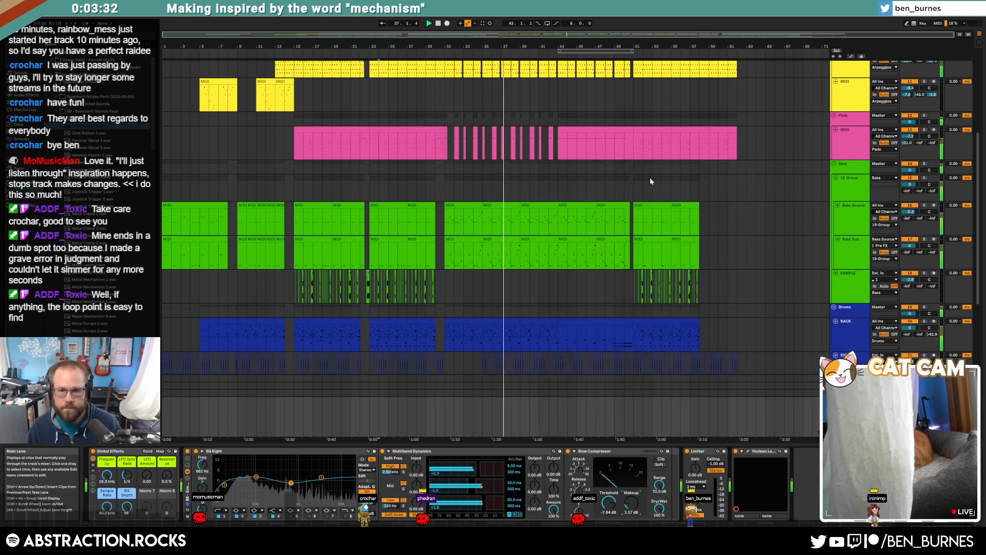
Examine the third lead track's notes in the clip at bar 51 and select its earlier clip starting near bar 23.
scroll(651, 182, "up", 5)
double_click(667, 166)
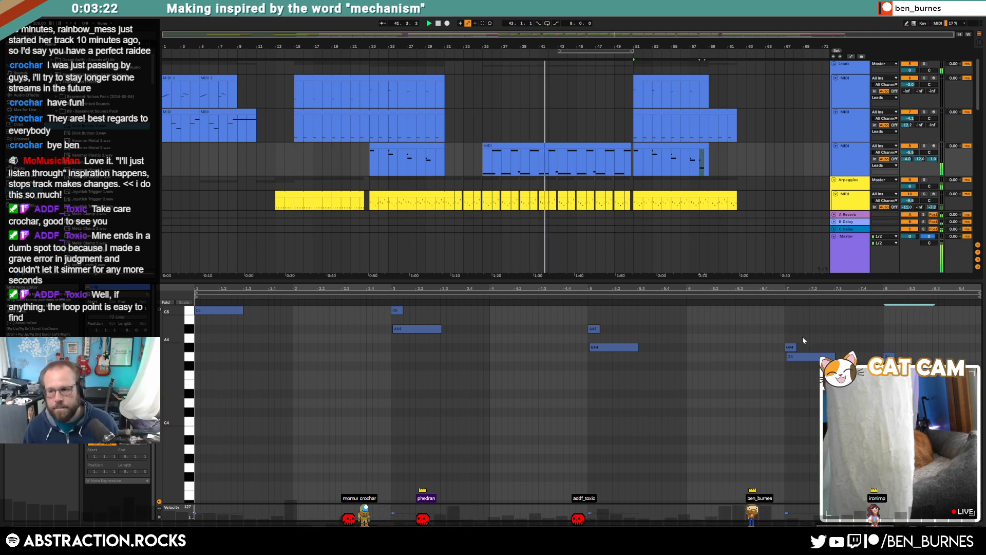
key("shift+Tab")
left_click(694, 146)
left_click(438, 147)
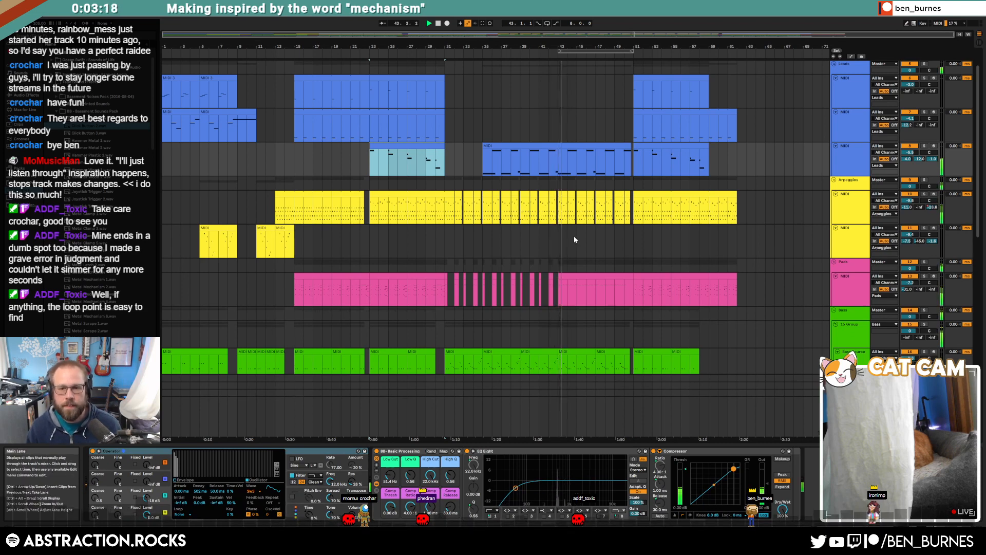
Examine the kick track's ending around bar 62 and the whole arrangement during playback, and show the master track's devices.
scroll(574, 239, "down", 10)
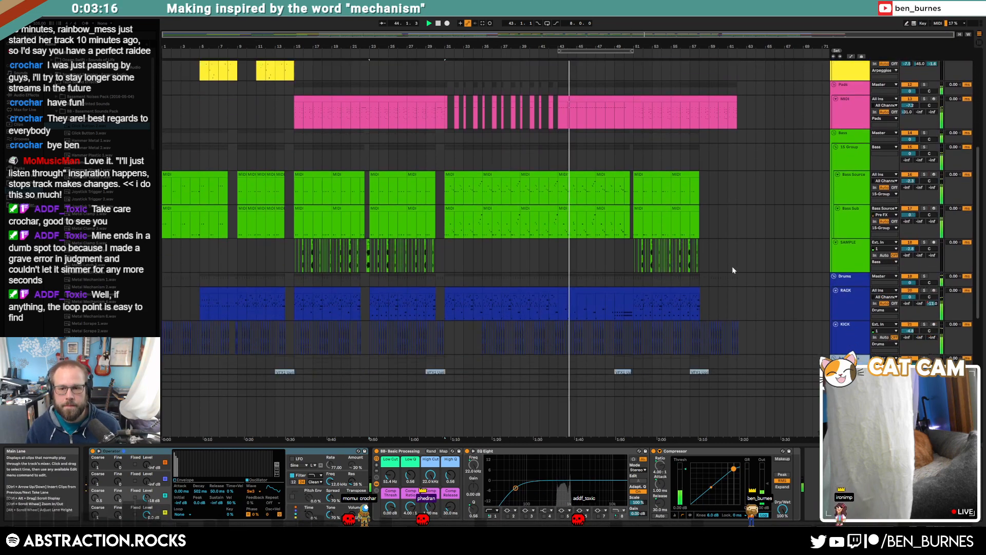
left_click(747, 324)
scroll(743, 318, "up", 2)
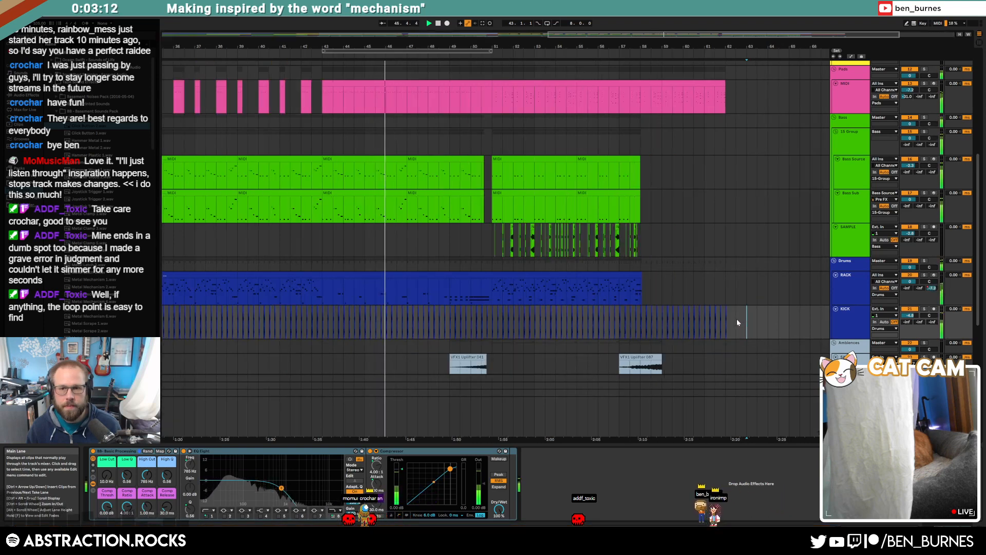
scroll(738, 319, "up", 3)
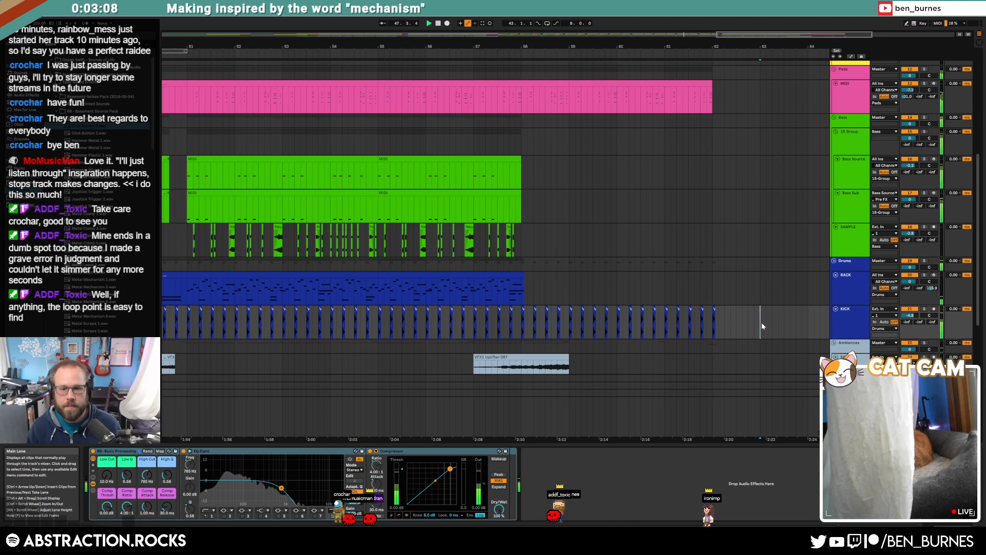
scroll(762, 322, "down", 3)
scroll(747, 310, "up", 3)
scroll(747, 318, "up", 1)
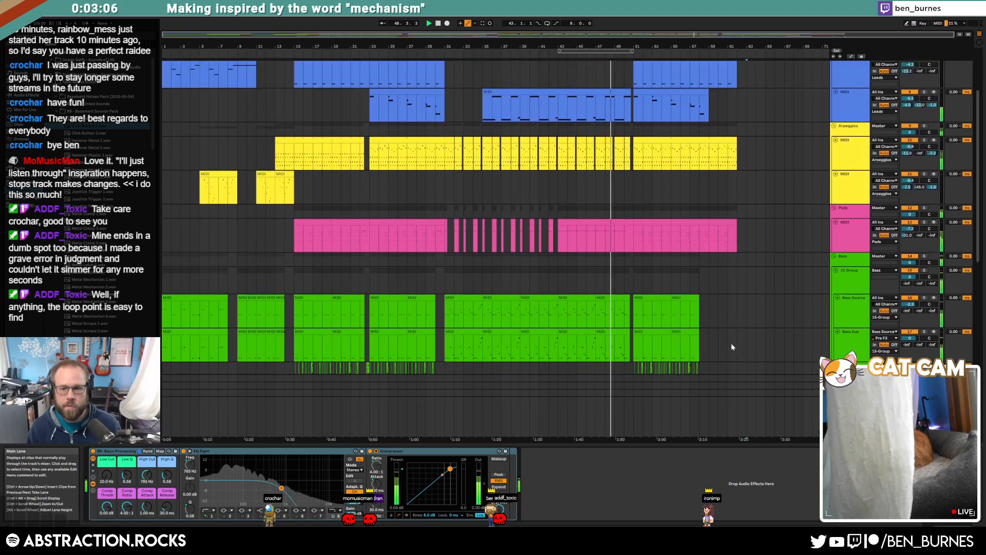
key("shift+Tab")
key("shift+Tab")
left_click(850, 403)
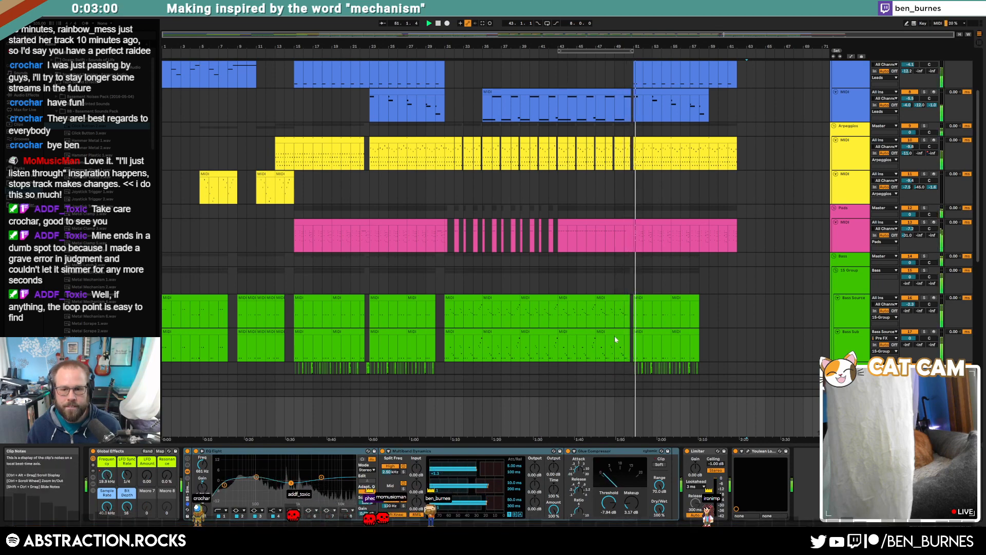
Add the Wider plug-in after Dirt on the pad track, try a width of 72% and adjust the track's volume.
left_click(658, 238)
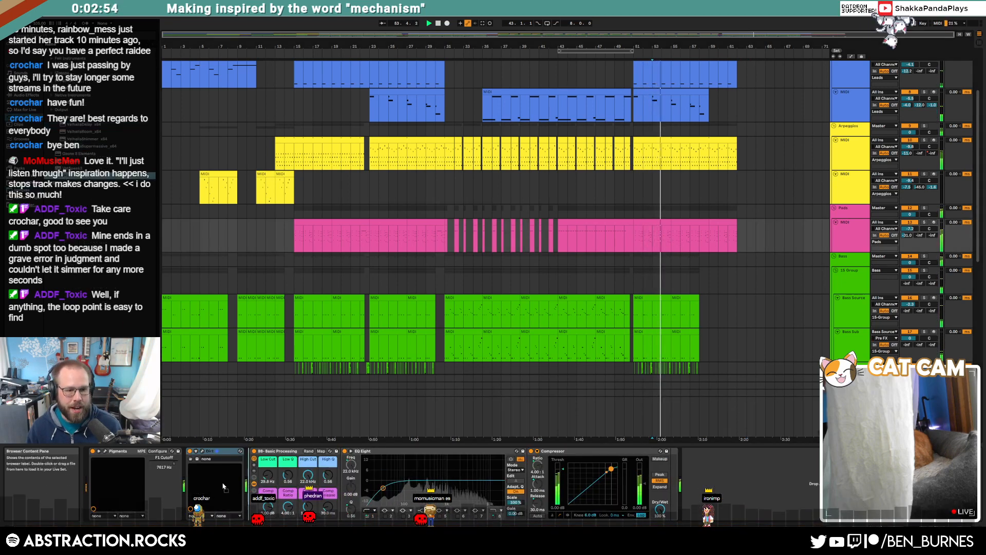
left_click_drag(319, 287, 375, 271)
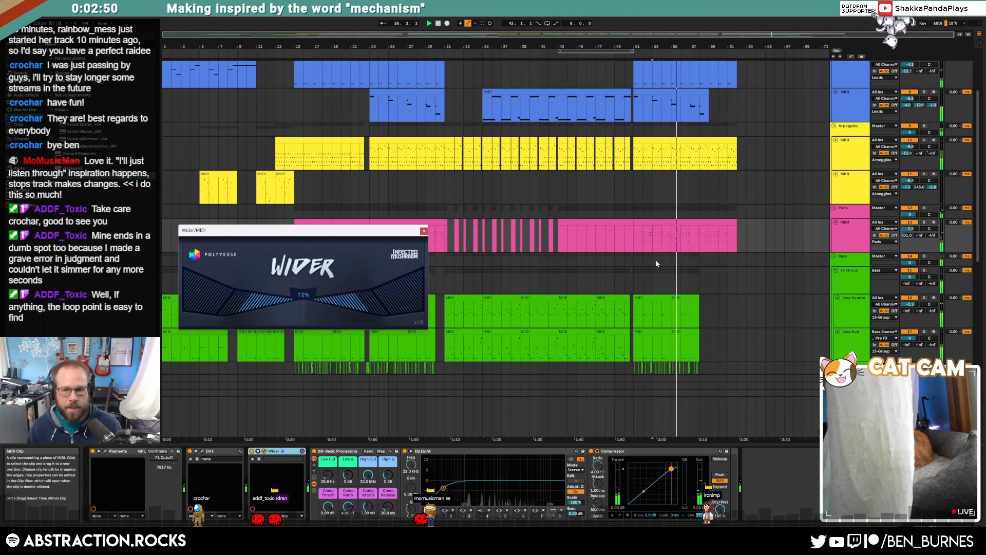
left_click_drag(916, 232, 916, 237)
Audition the pad track's Wider effect at 154% and set the width to 43%.
left_click_drag(355, 301, 404, 306)
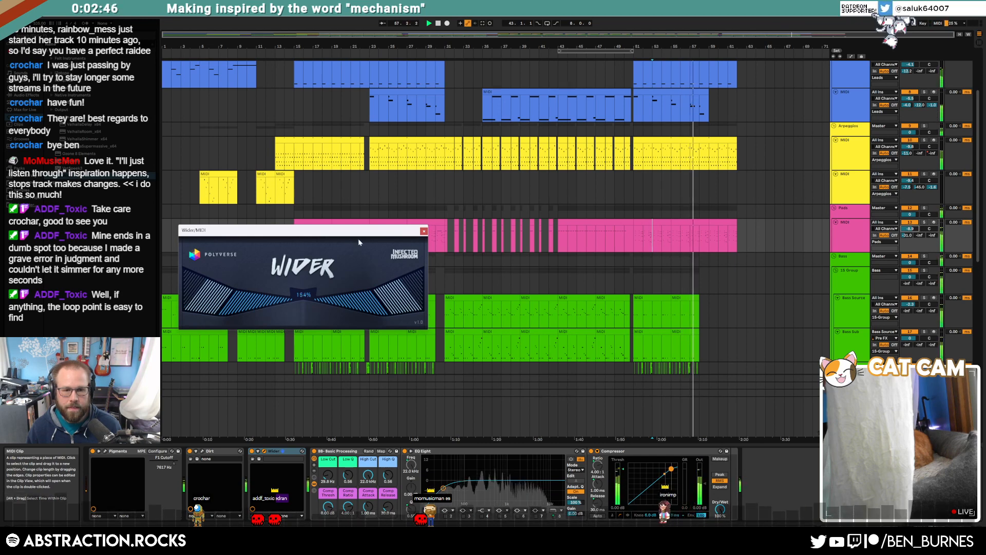
left_click_drag(358, 230, 536, 262)
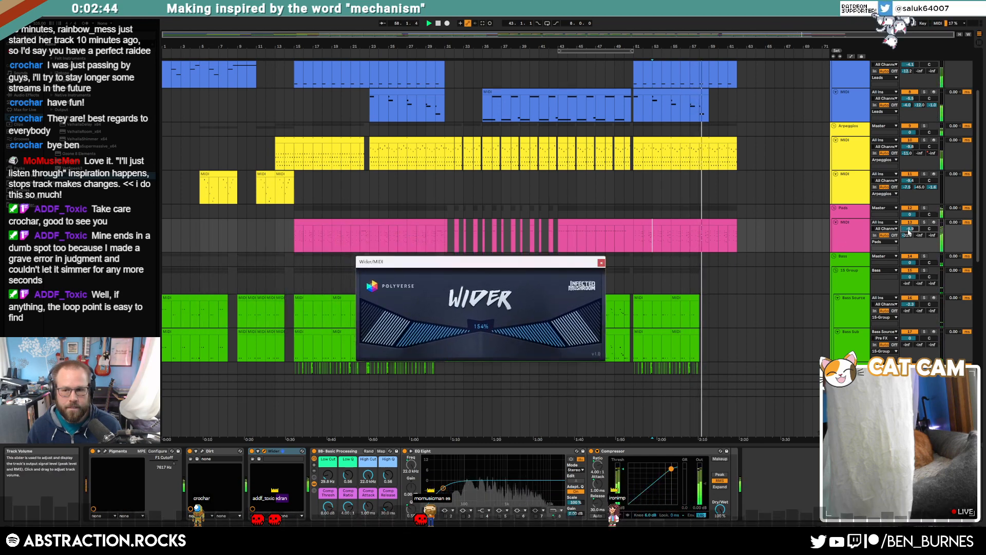
left_click_drag(552, 339, 511, 336)
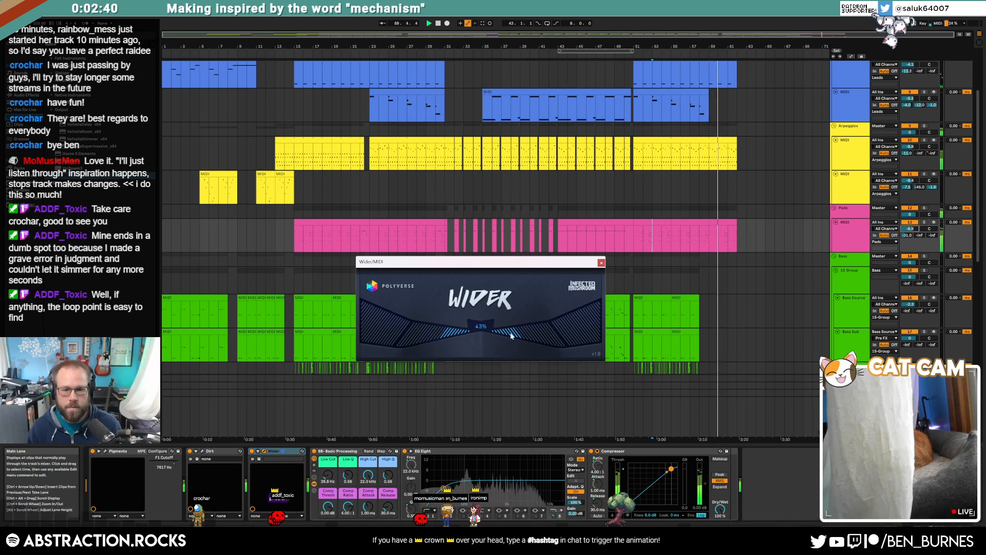
Fine-tune the pad track's volume and Wider width during playback and close the plug-in window.
left_click_drag(910, 229, 909, 227)
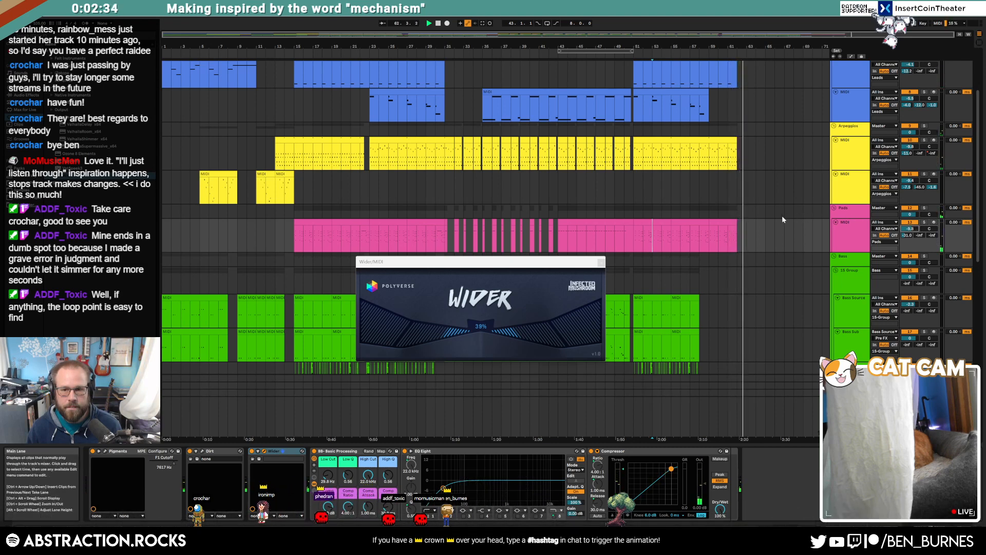
left_click(601, 263)
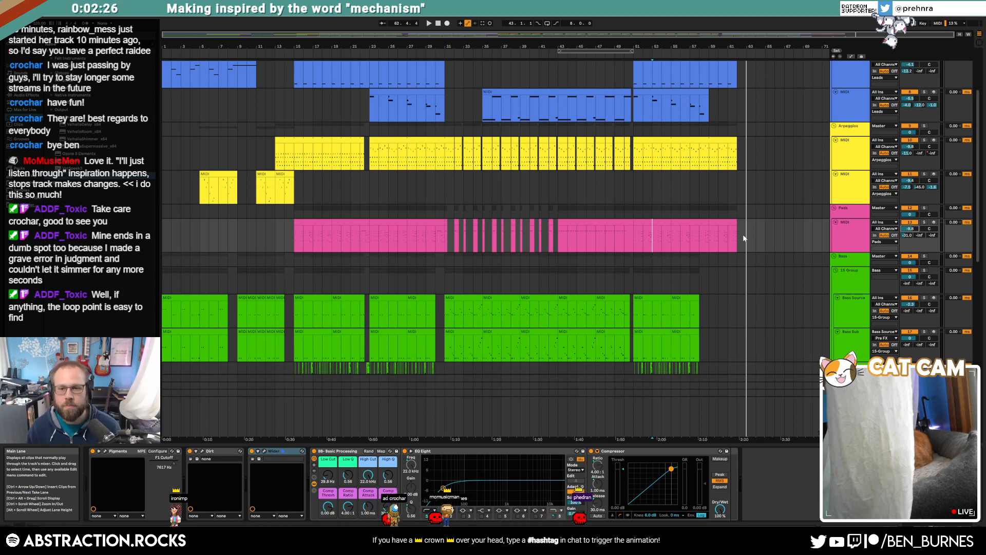
Copy bar 50 of the RACK drum clip and paste it at bar 62, where the pad clip ends.
scroll(741, 248, "down", 6)
scroll(699, 271, "up", 3)
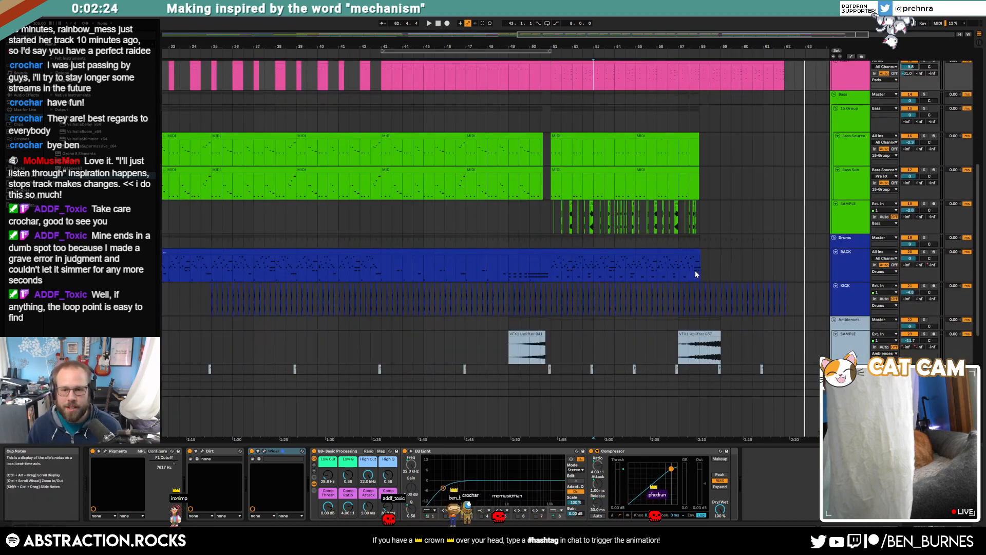
scroll(699, 269, "up", 3)
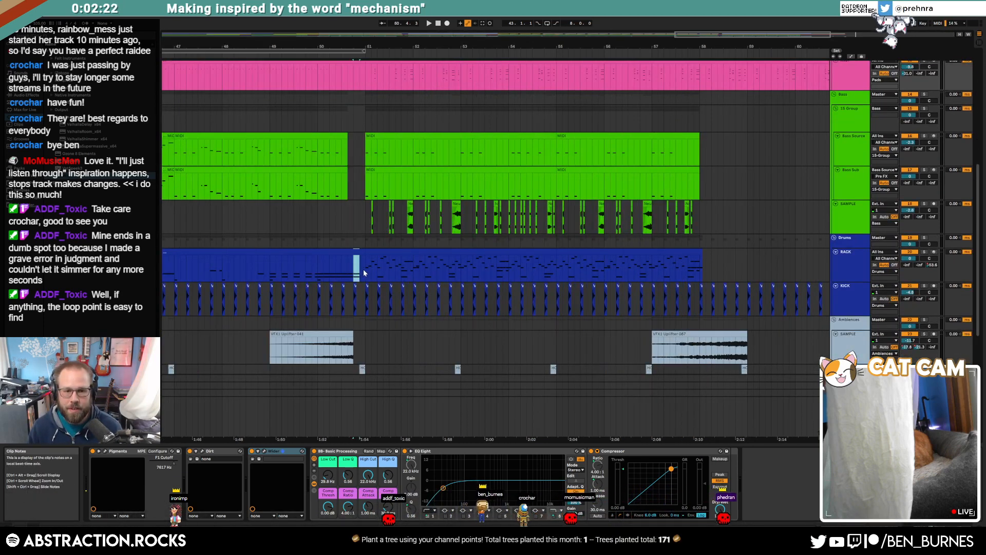
left_click(362, 269)
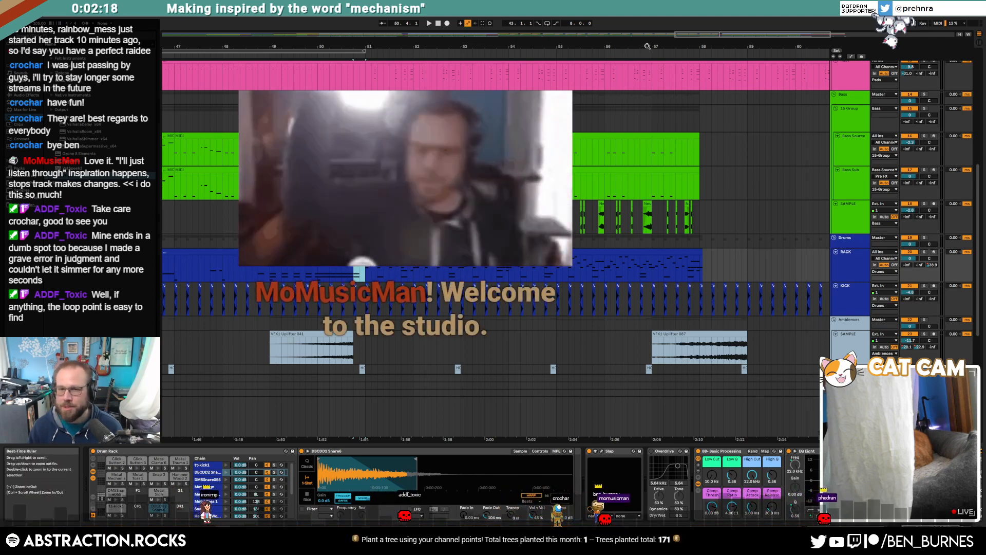
mouse_move(697, 36)
left_mouse_down()
mouse_move(719, 34)
mouse_move(708, 35)
left_mouse_up()
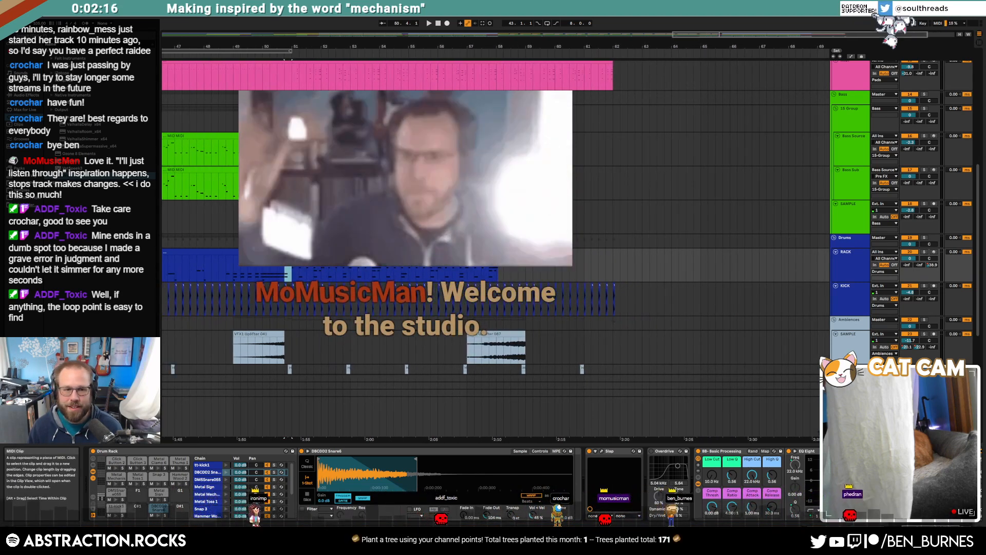
left_click_drag(264, 270, 290, 271)
key("ctrl+c")
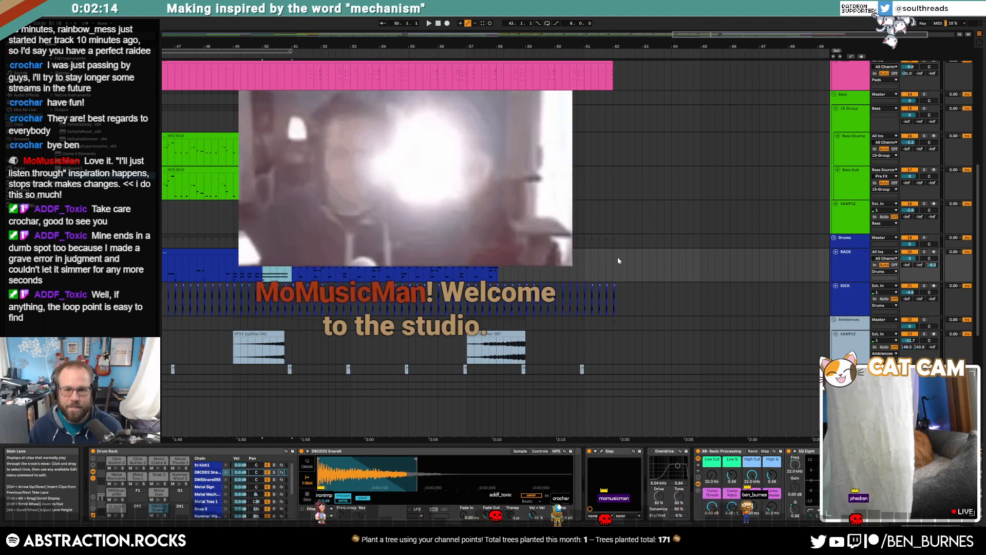
left_click(612, 261)
key("ctrl+v")
scroll(649, 254, "up", 1)
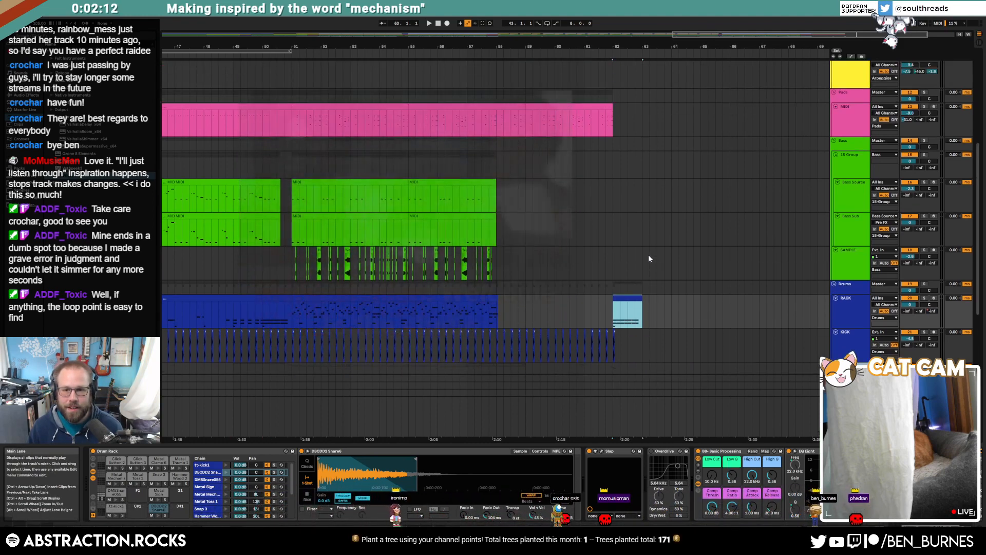
Trim the pasted drum clip to its last beat and duplicate its two snare notes right after themselves, auditioning the result.
scroll(649, 297, "up", 5)
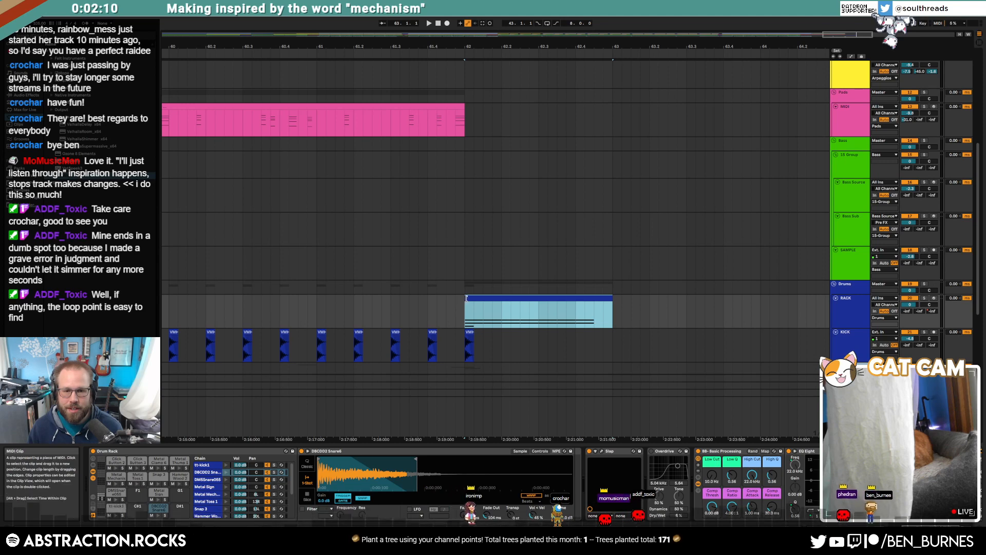
left_click_drag(465, 311, 575, 311)
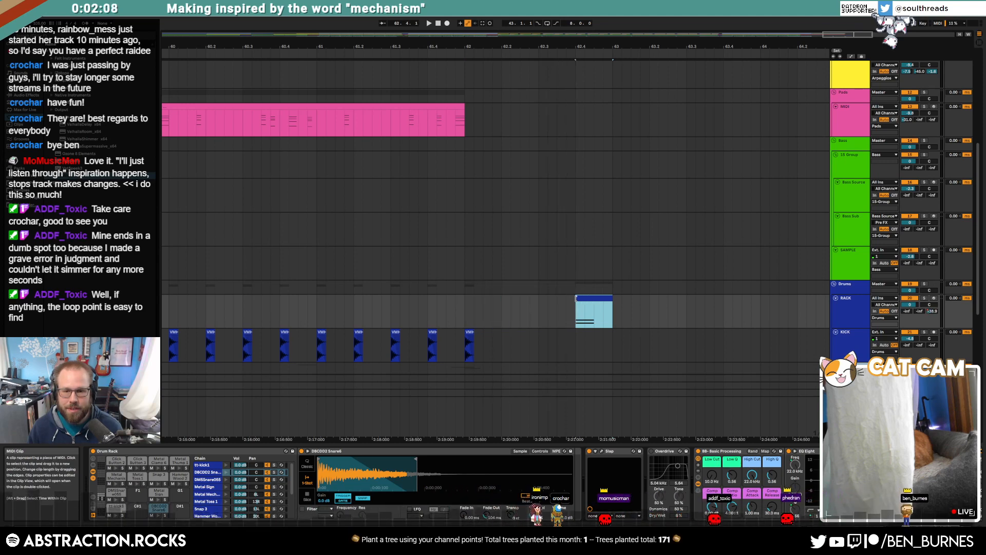
double_click(586, 298)
left_click(584, 362)
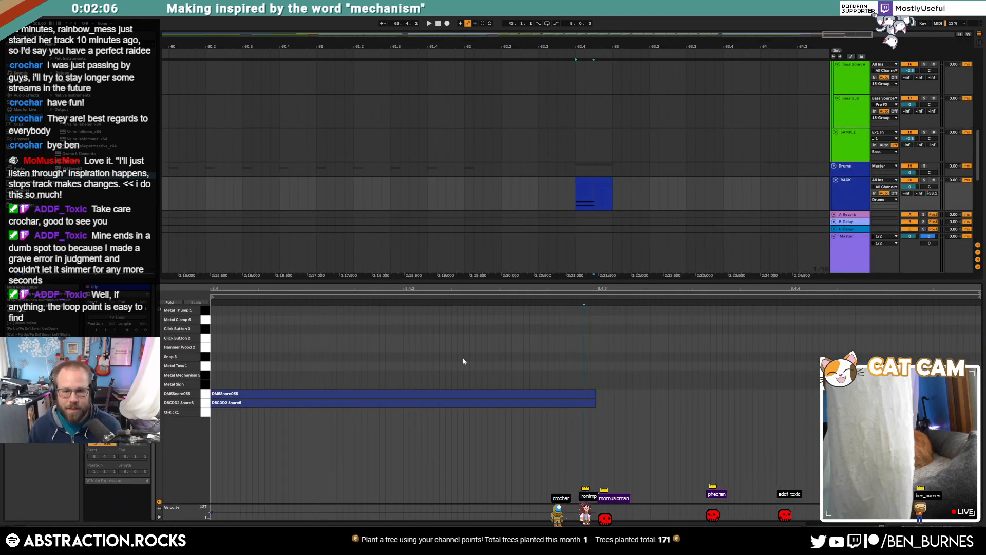
left_click_drag(474, 339, 509, 430)
key("ctrl+d")
key("space")
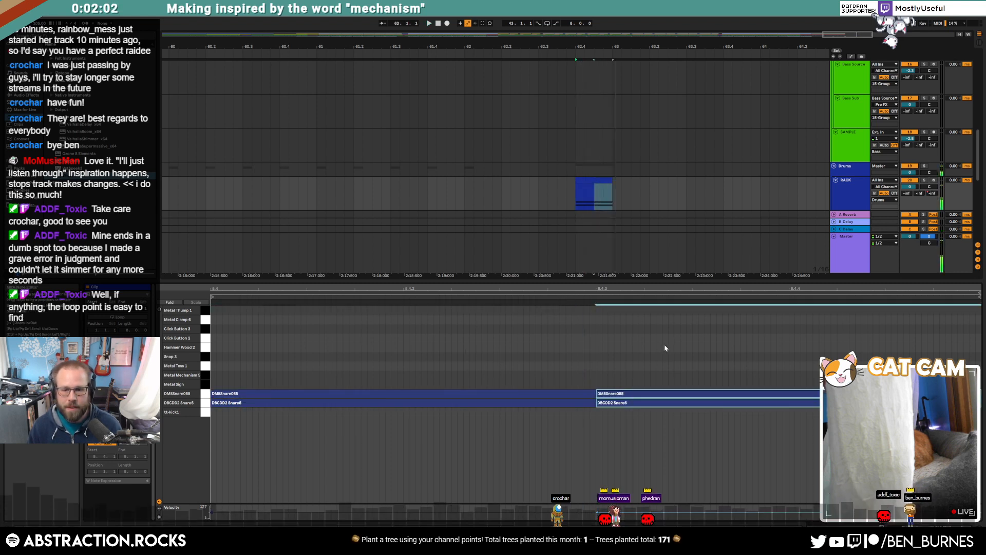
key("space")
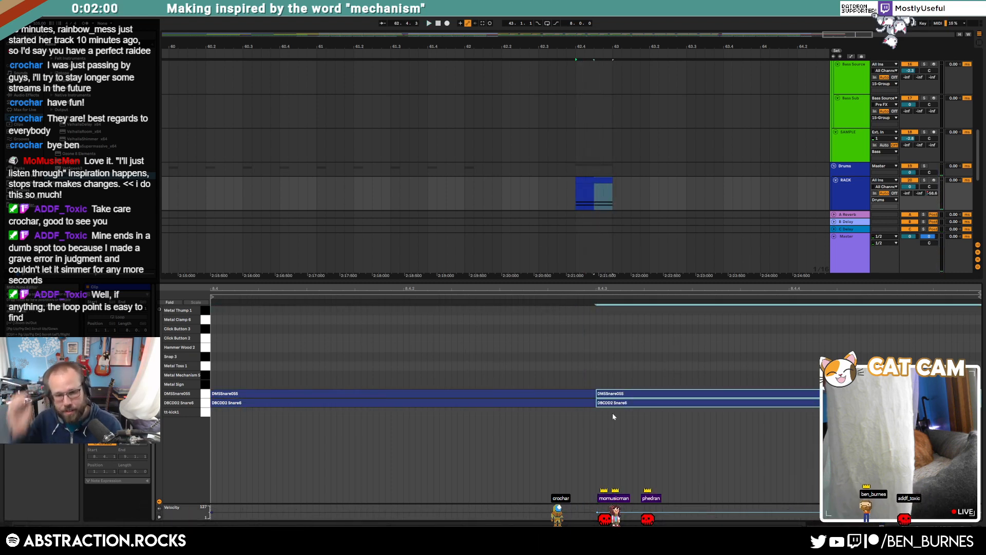
Compress all the snare notes in the short ending clip to half their duration and close the note editor.
left_click_drag(564, 363, 706, 462)
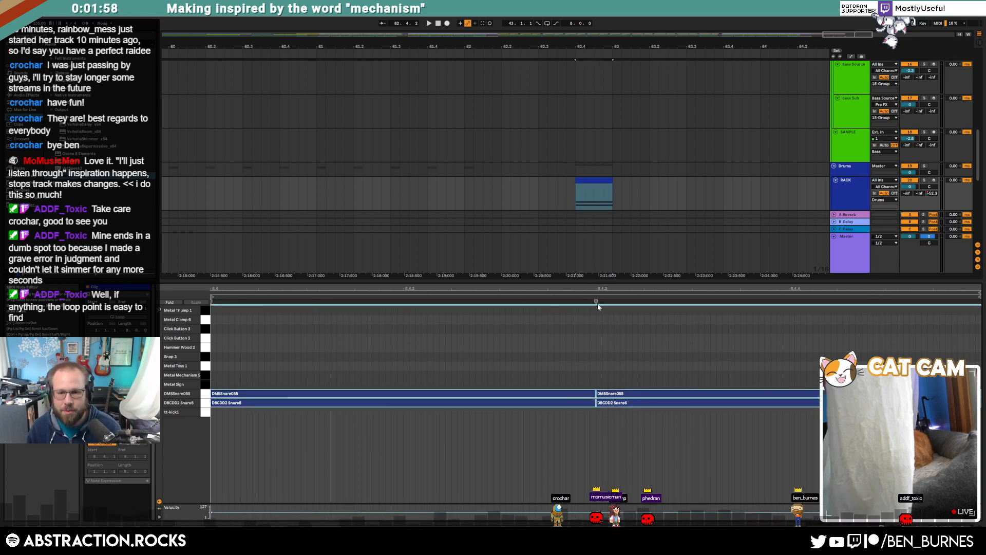
mouse_move(596, 302)
left_mouse_down()
mouse_move(385, 302)
mouse_move(403, 302)
left_mouse_up()
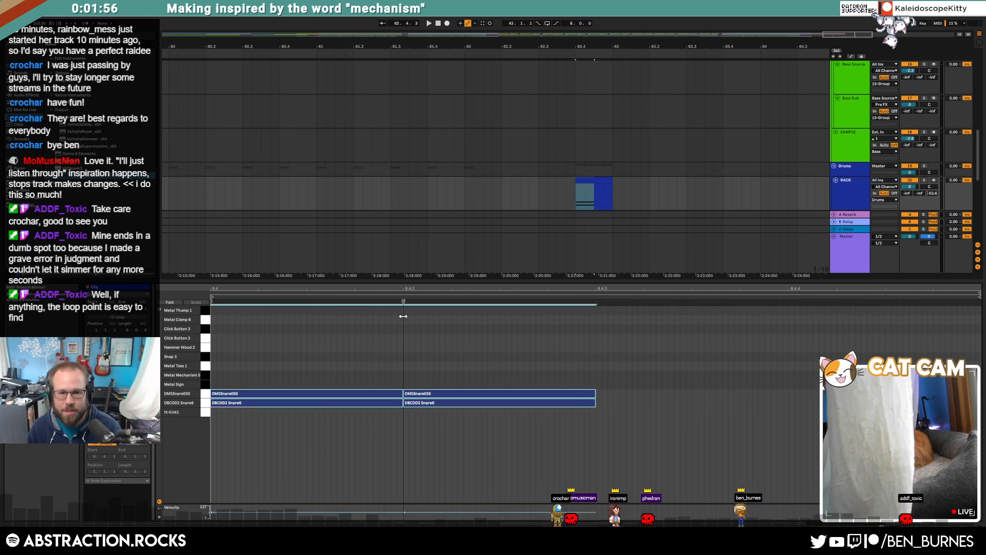
left_click(596, 194)
scroll(480, 180, "down", 10)
key("shift+Tab")
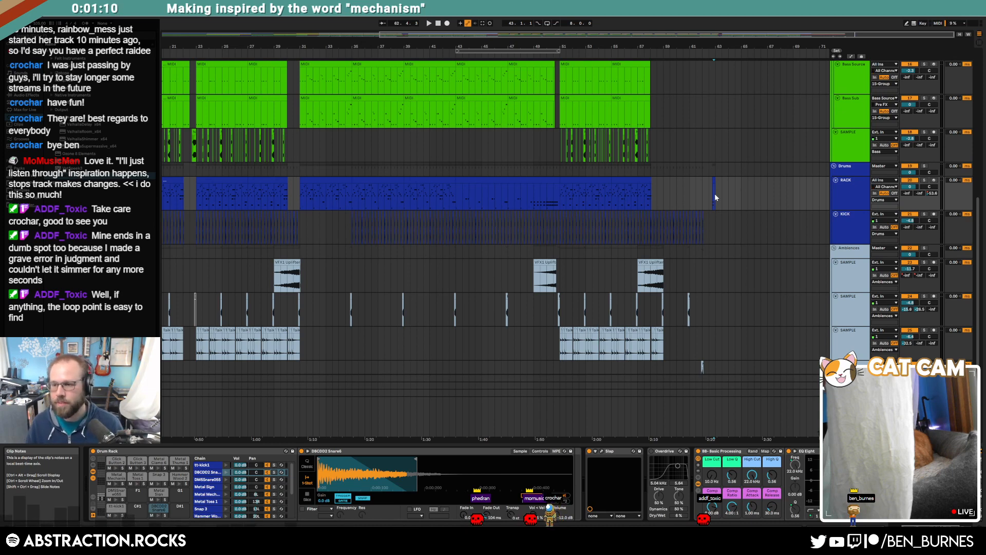
Adjust the volume of the looped drum sample track in the Ambiences group while playing from just before bar 51.
left_click(667, 335)
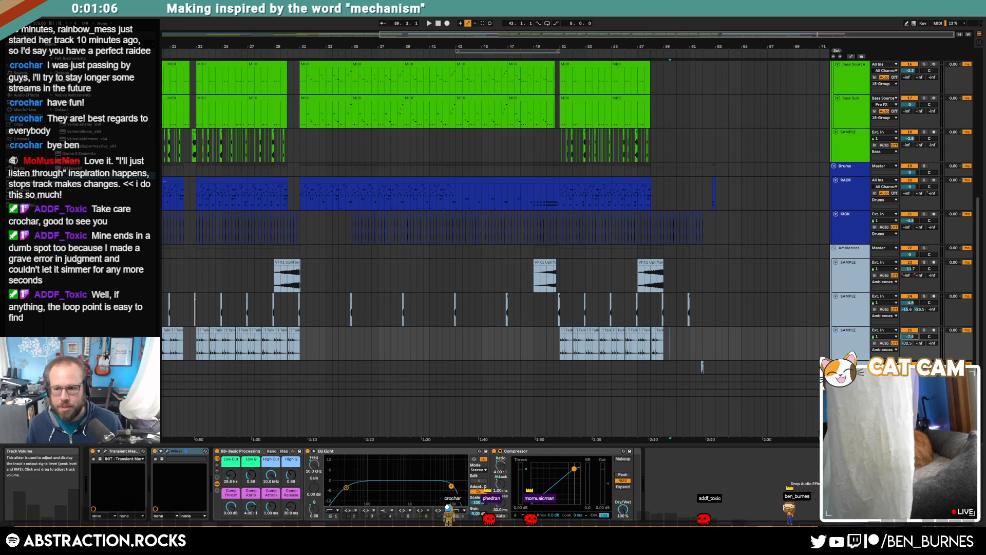
left_click_drag(904, 338, 904, 341)
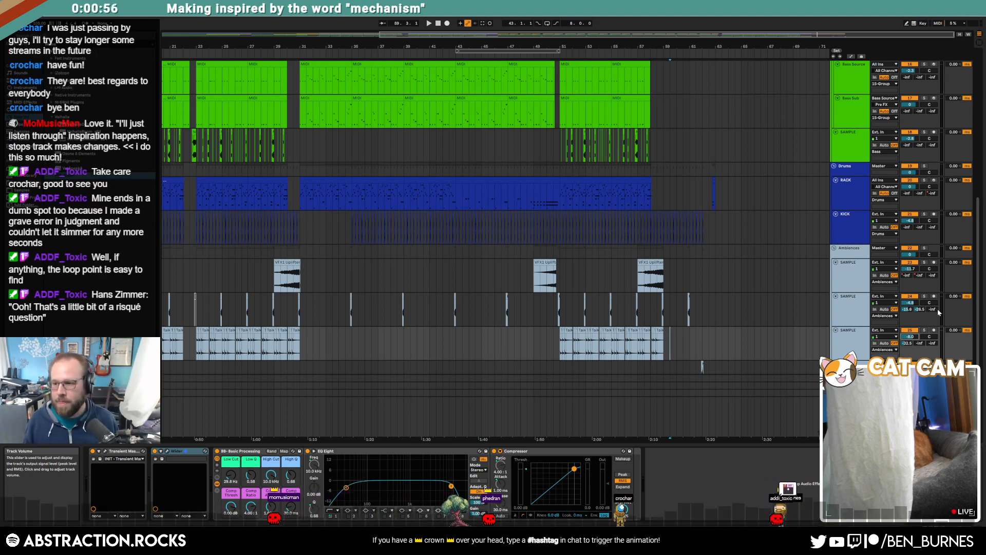
left_click(553, 337)
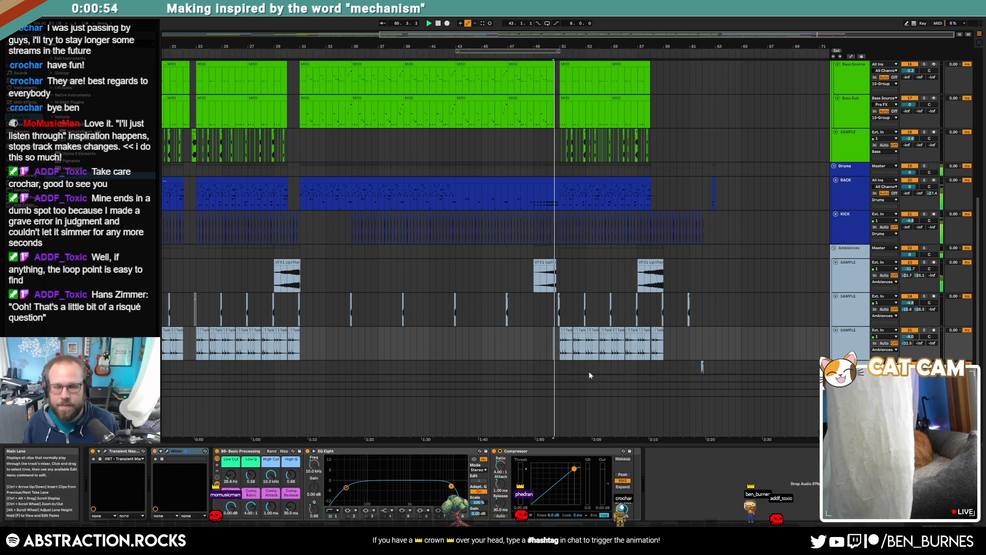
key("space")
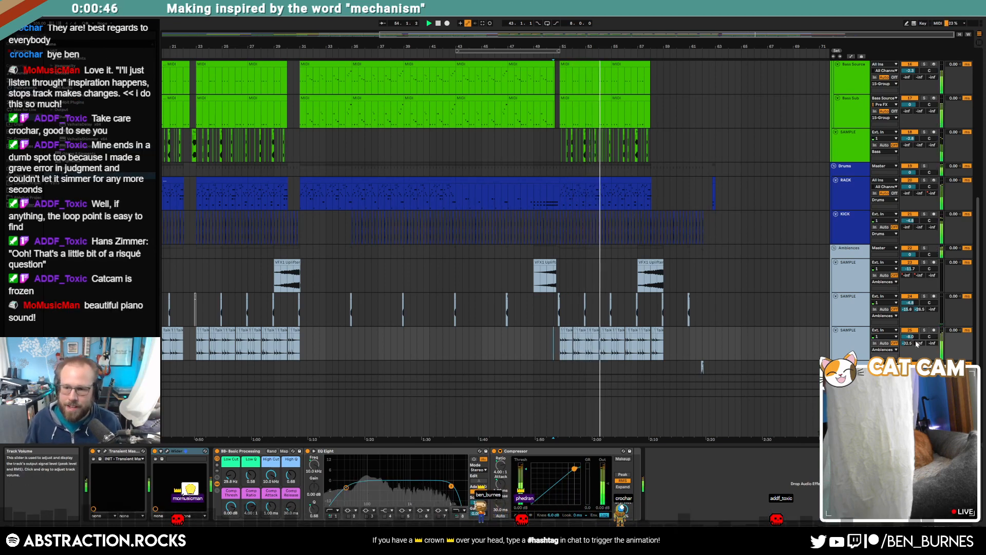
left_click_drag(910, 339, 907, 352)
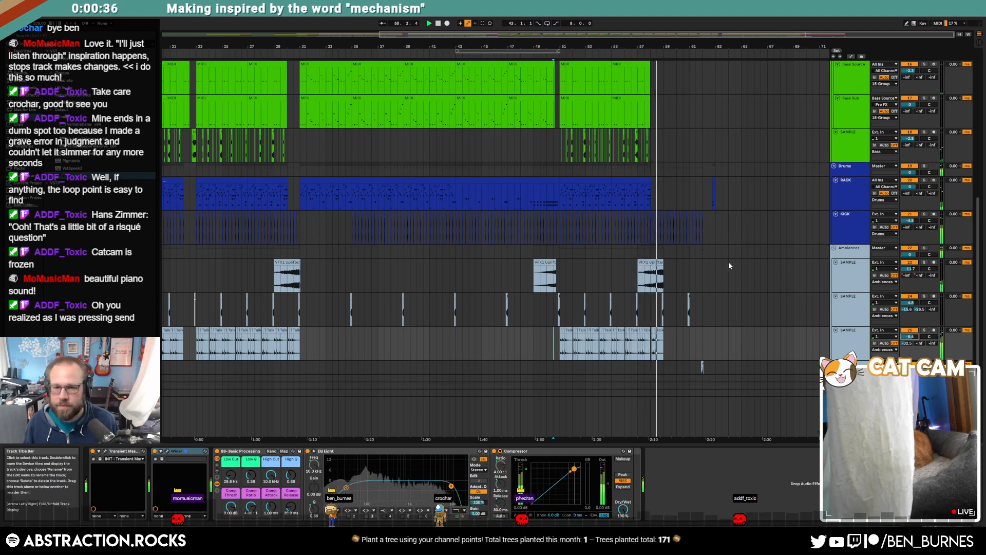
Duplicate the closing notes of the third lead track's clip at bar 51 and extend the clip by half a bar.
scroll(730, 305, "up", 10)
scroll(733, 317, "up", 1)
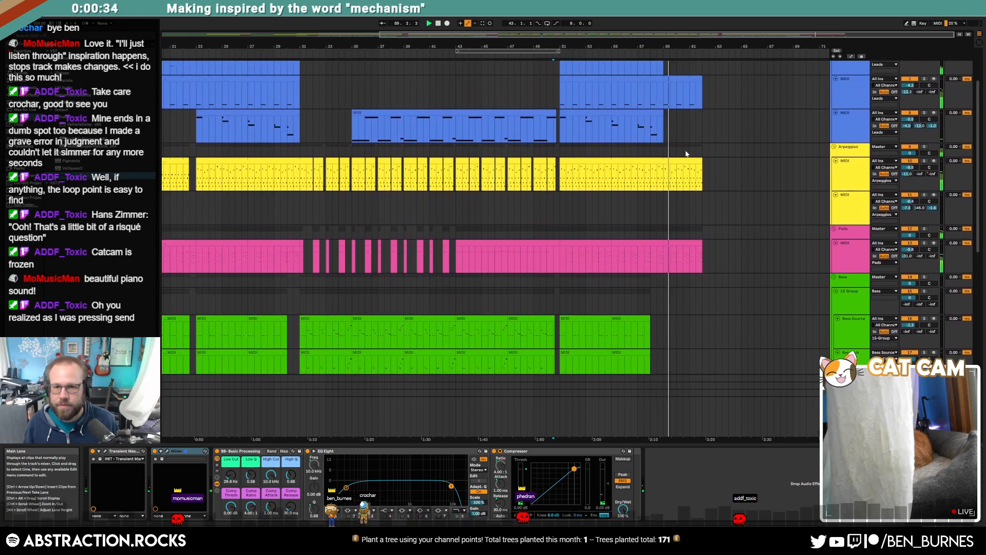
double_click(650, 112)
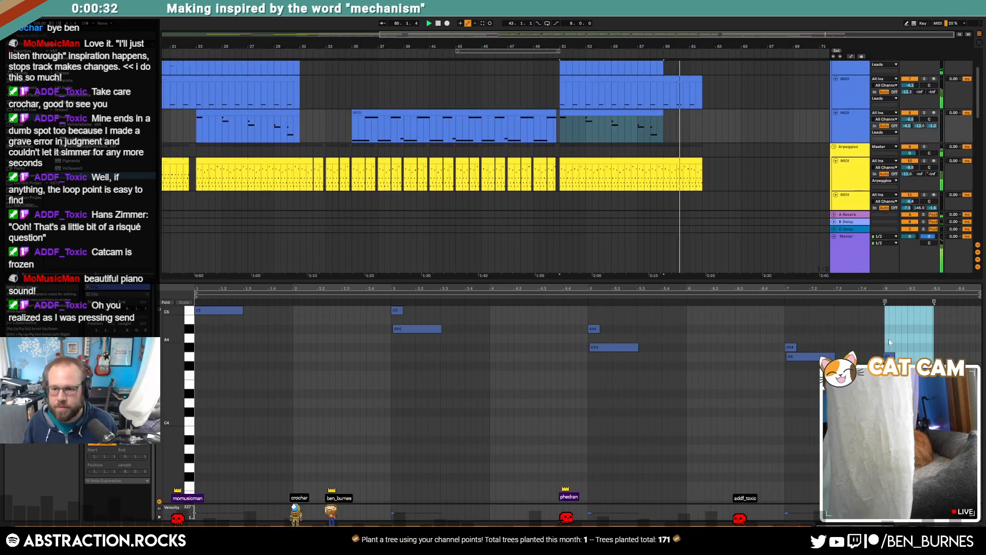
left_click_drag(886, 310, 932, 405)
key("ctrl+d")
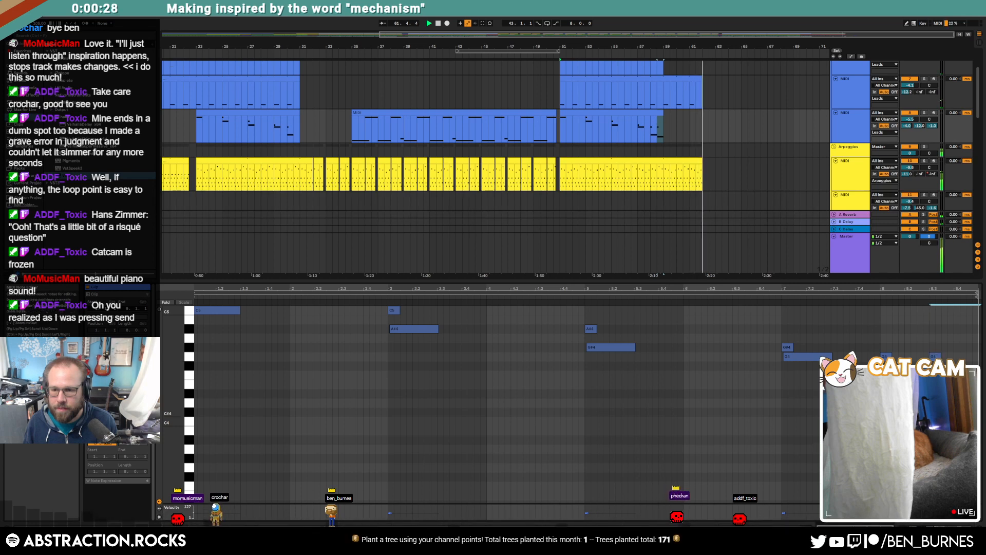
left_click(877, 303)
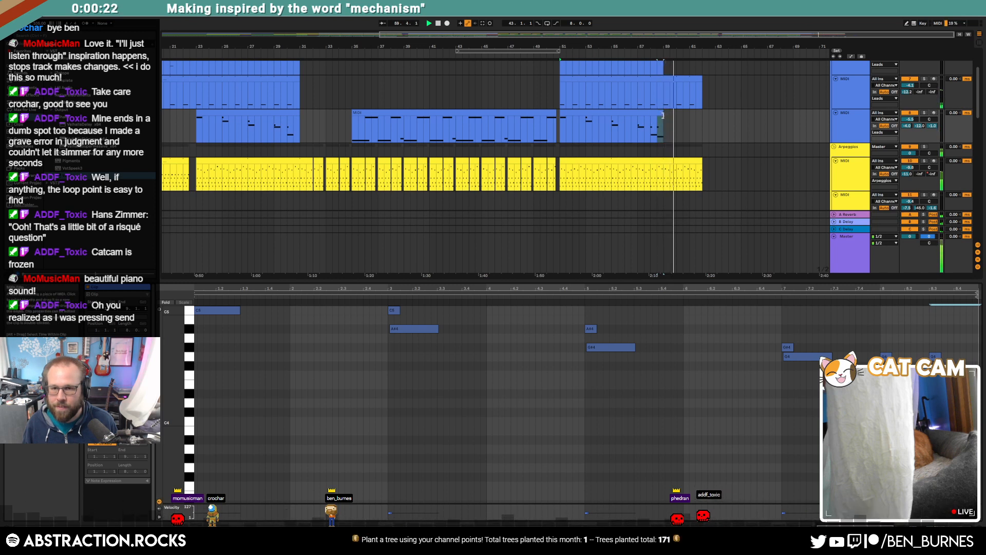
left_click_drag(663, 113, 670, 113)
left_click(924, 393)
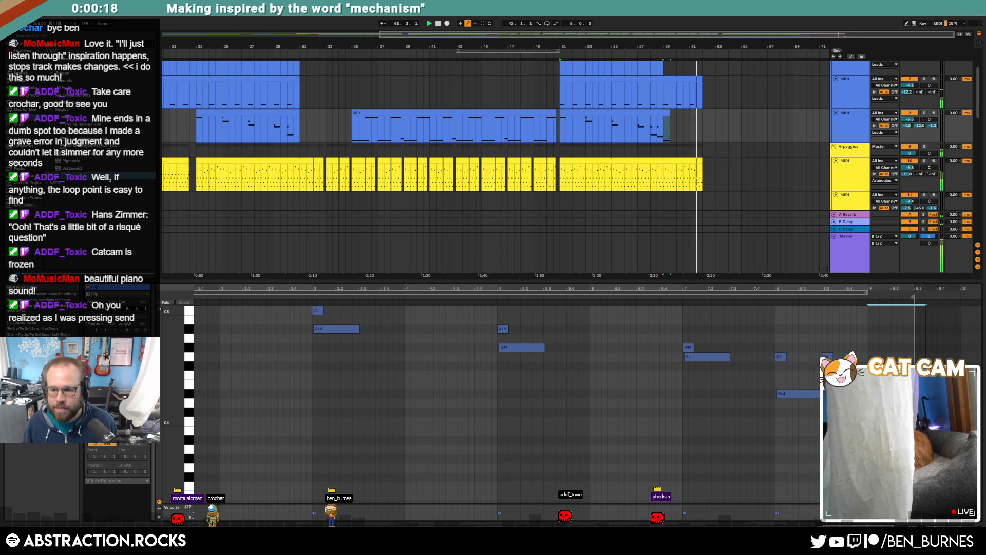
Stop playback, replace the third lead track's clip at bar 23 with a copy of the extended clip and close the note editor.
key("space")
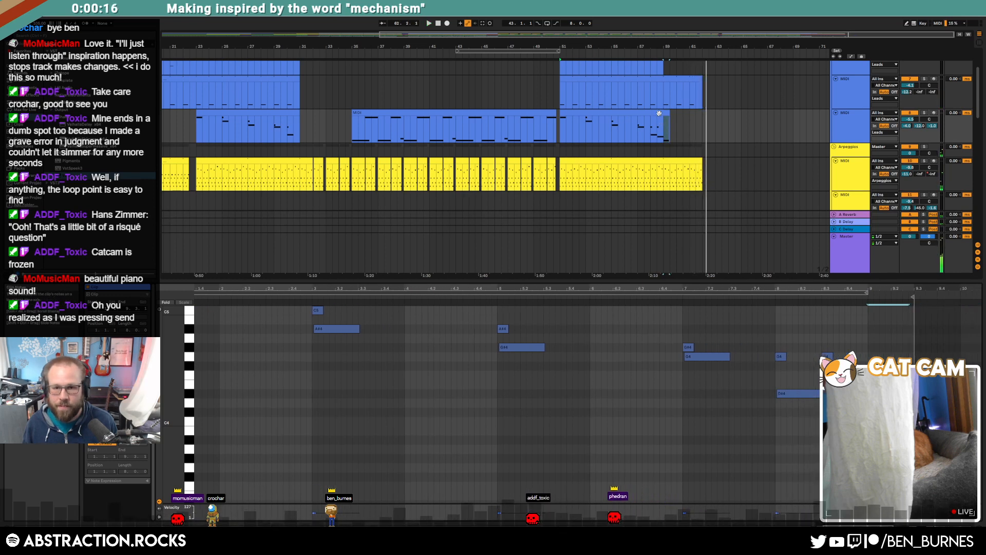
left_click(641, 121)
left_click(277, 114)
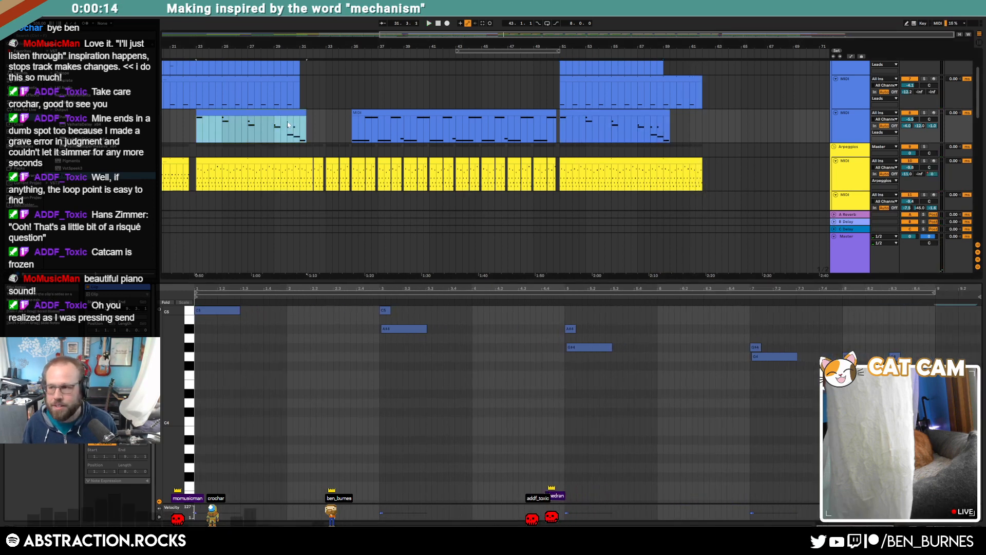
key("shift+Tab")
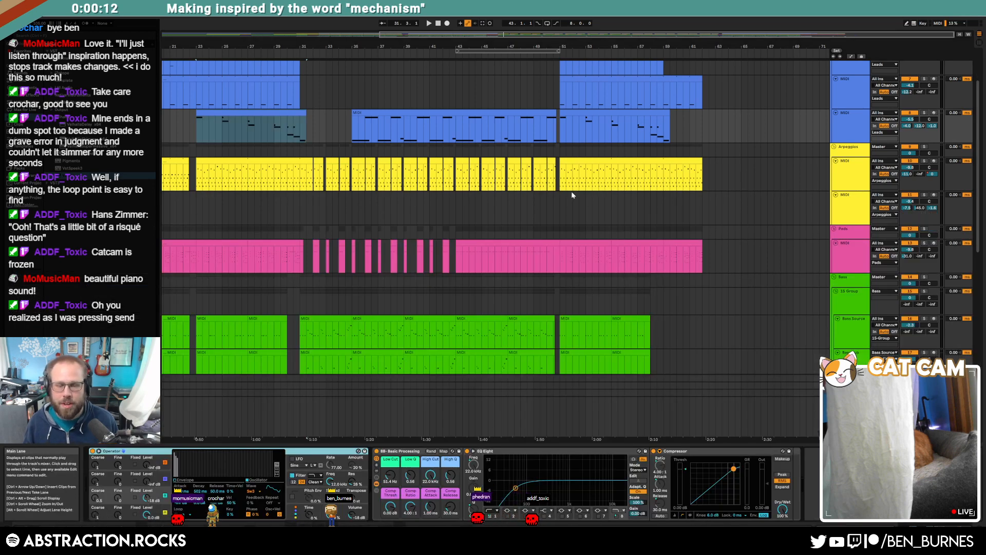
Examine the whole arrangement and the drum ending around bar 62, and return the playback position to the start.
scroll(574, 192, "down", 3)
left_click(498, 35)
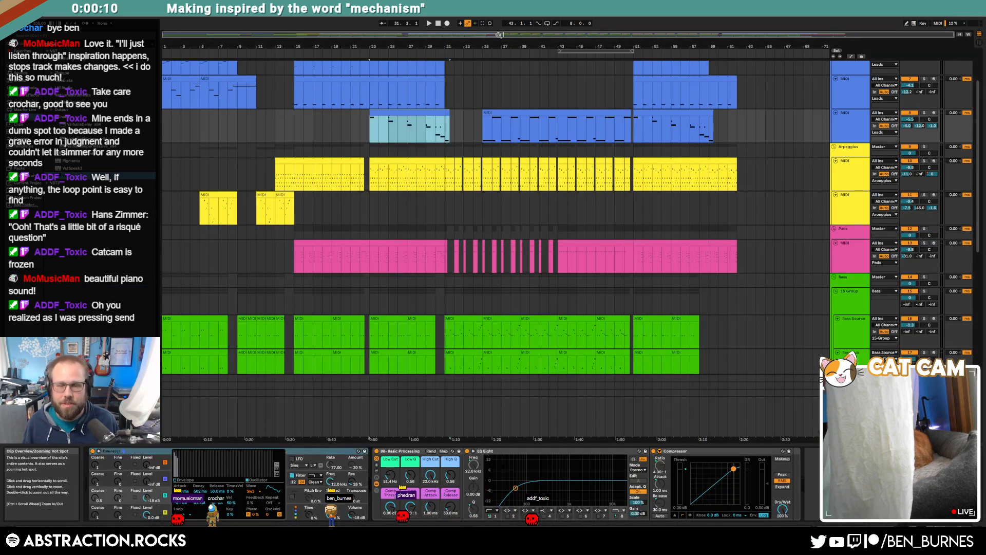
scroll(568, 265, "up", 3)
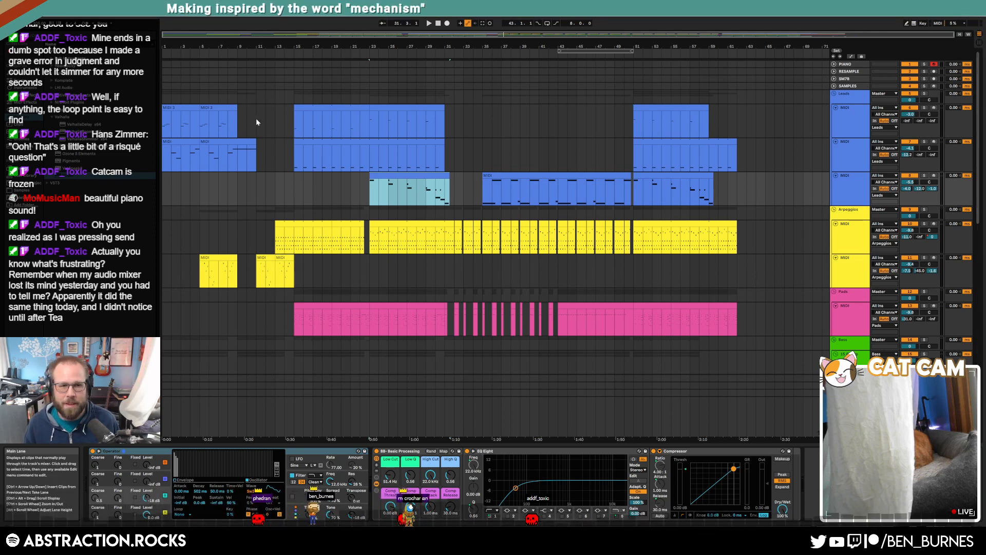
left_click(241, 122)
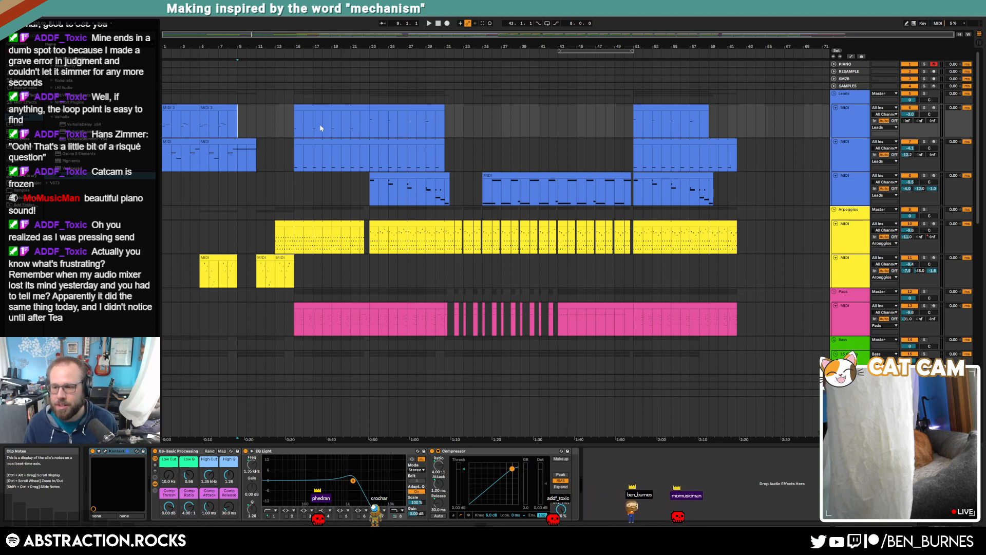
left_click(437, 25)
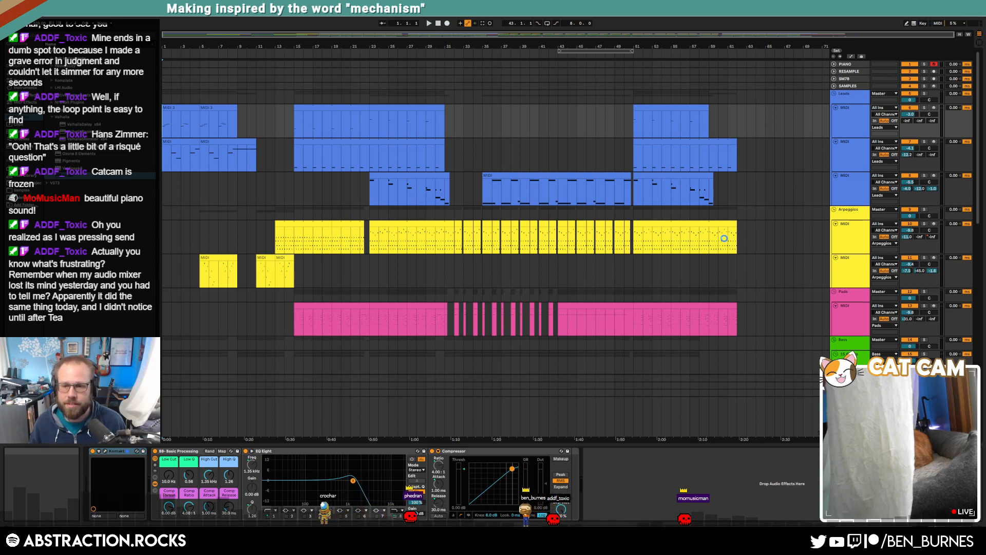
scroll(728, 235, "down", 6)
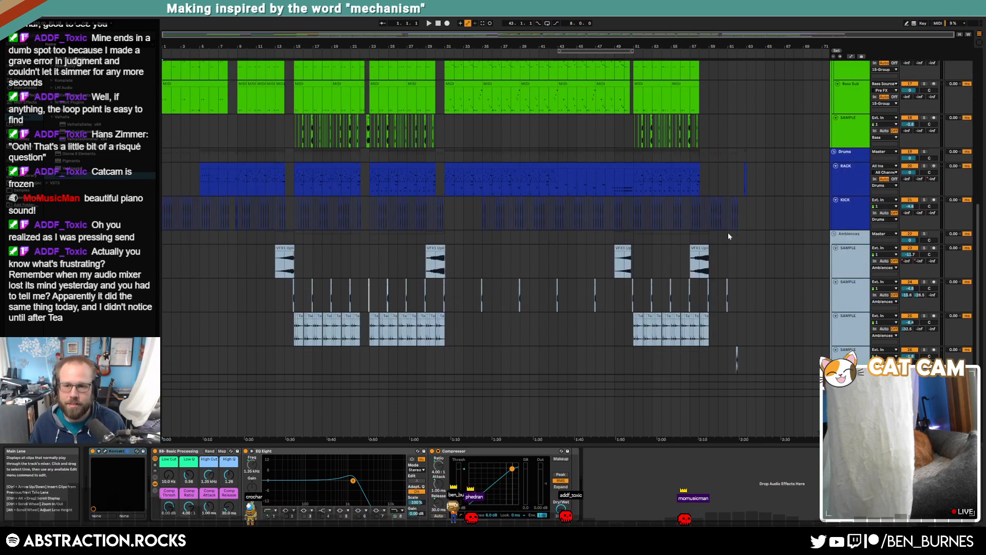
scroll(740, 186, "up", 5)
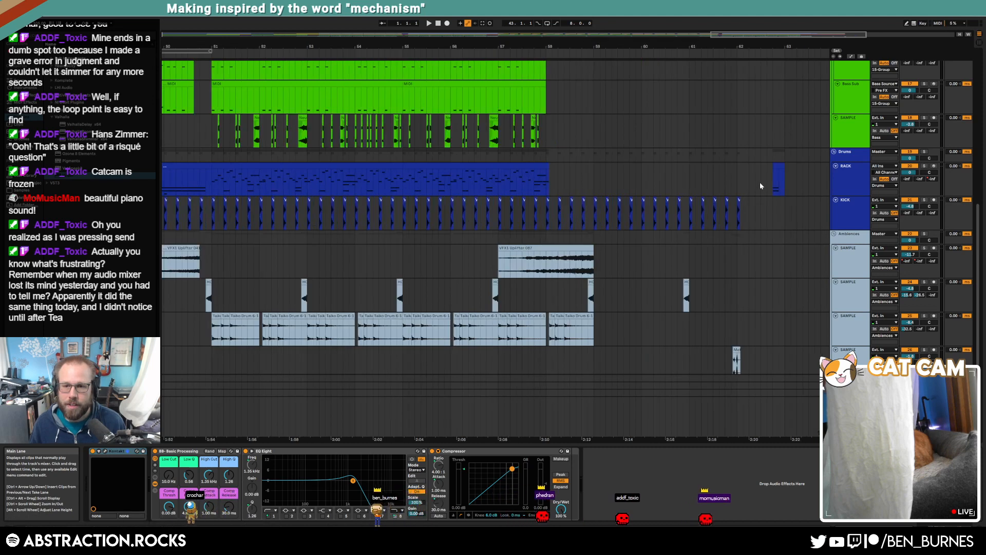
Insert an empty MIDI clip on the PIANO track spanning from the song's start to the middle of bar 62.
scroll(758, 187, "up", 6)
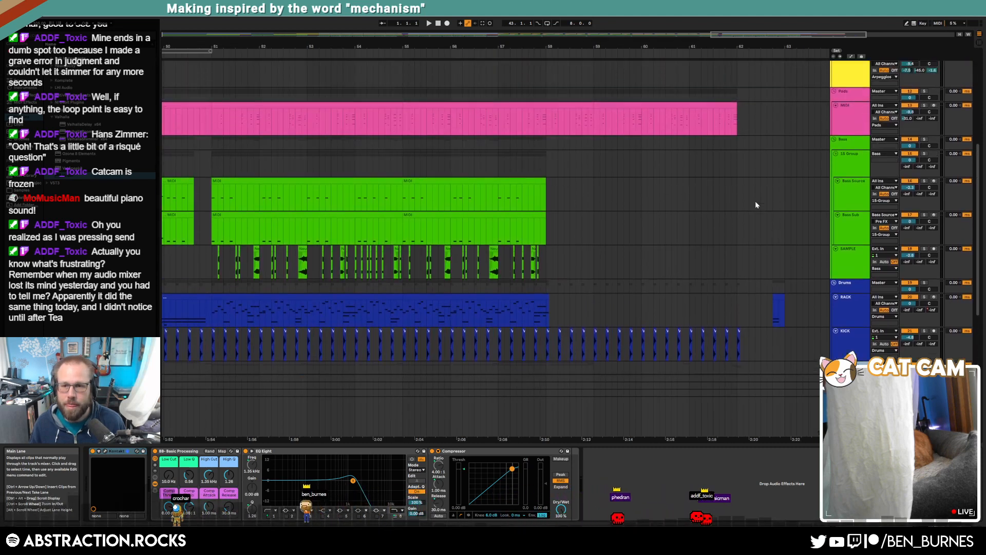
scroll(758, 203, "up", 4)
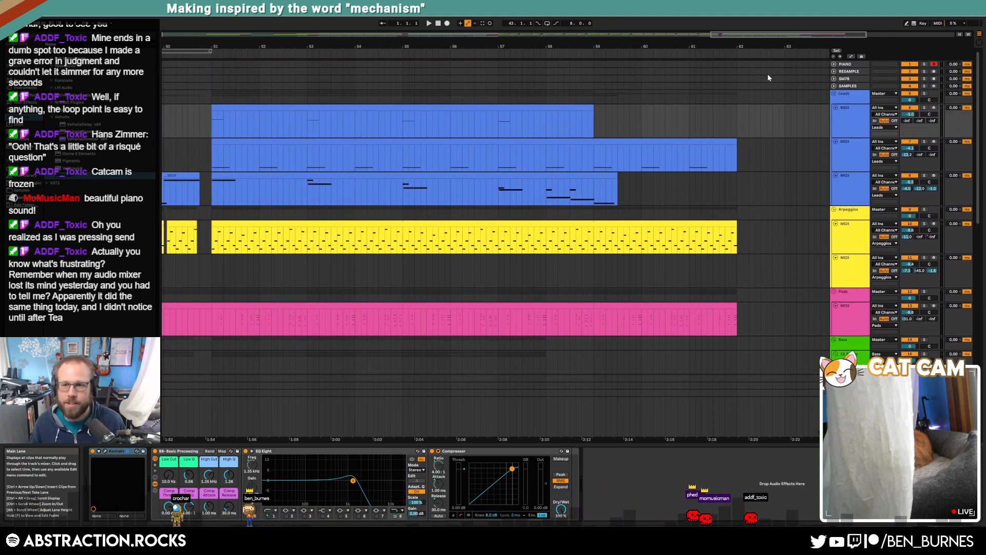
left_click(763, 66)
key("shift+Home")
key("ctrl+shift+m")
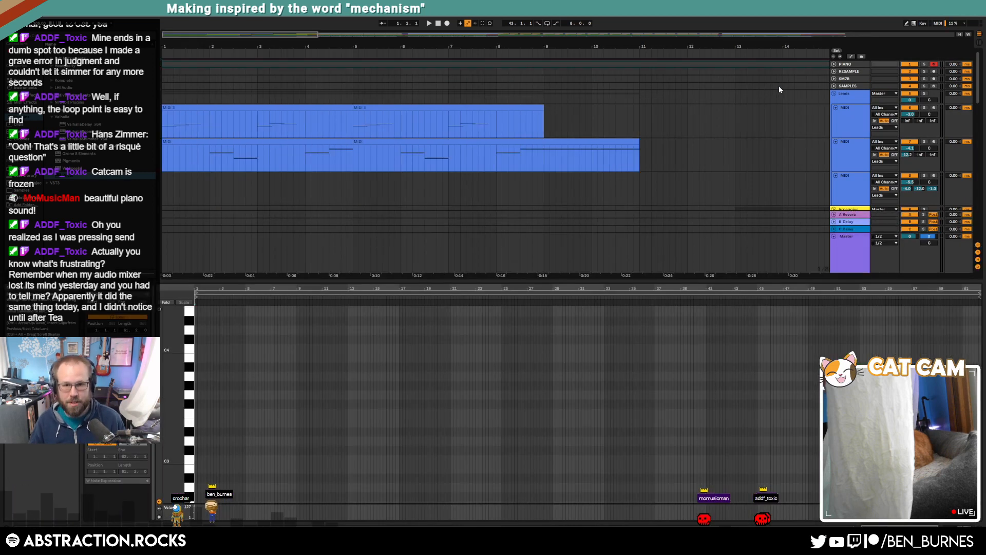
Loop the arrangement from bar 15 for 48 bars and play across the loop's end to check the transition.
scroll(724, 114, "down", 3)
scroll(723, 113, "down", 2)
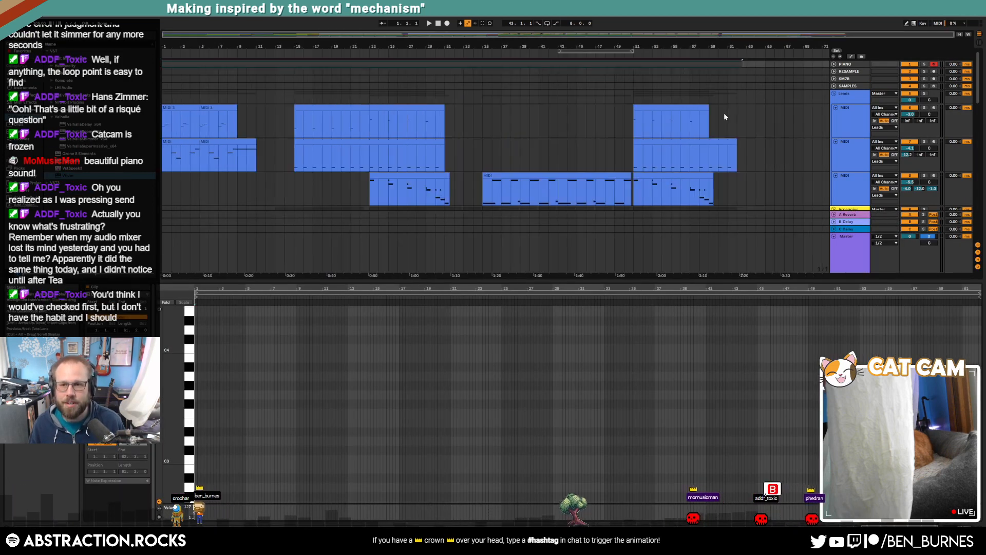
left_click(747, 65)
left_click_drag(745, 61, 291, 54)
key("ctrl+l")
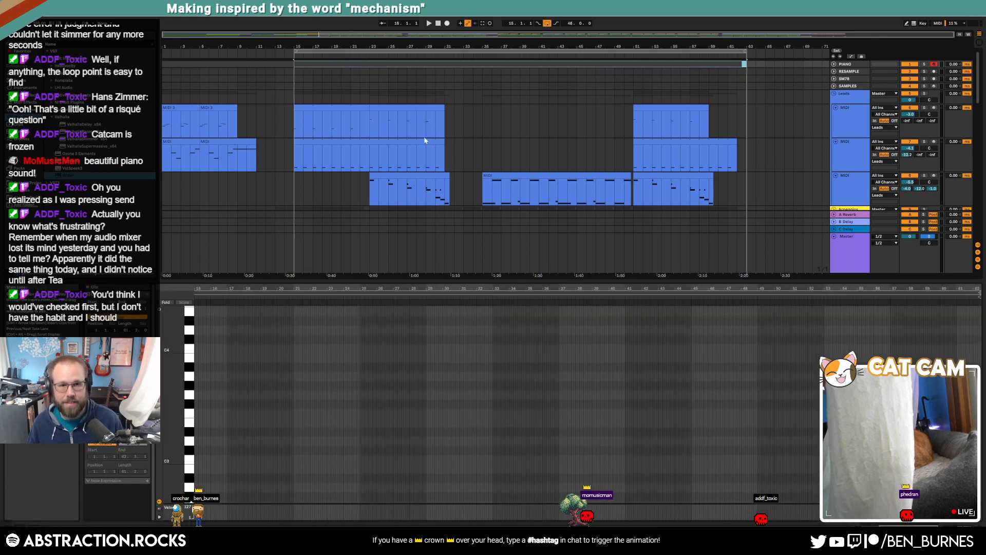
left_click(727, 54)
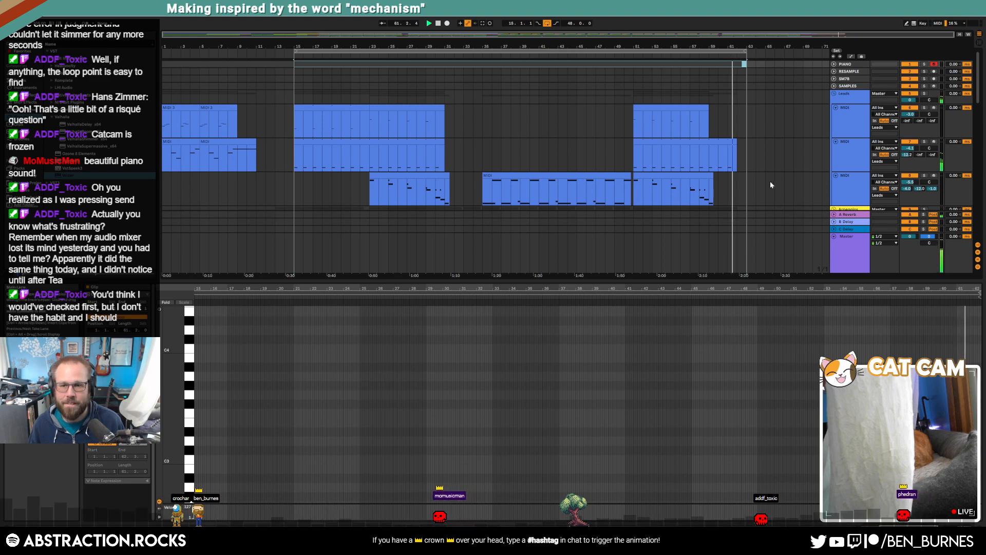
left_click(765, 164)
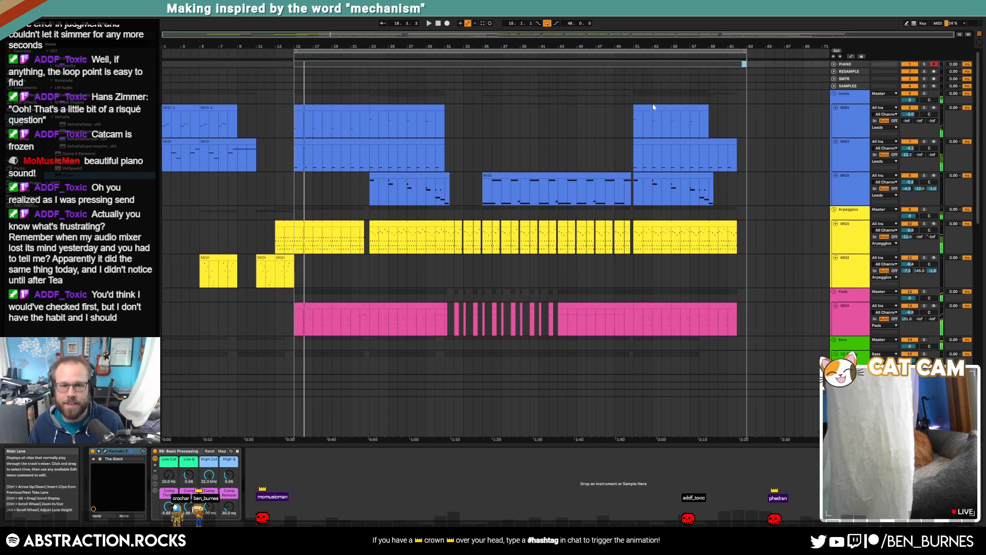
key("space")
Export the master from bar 1 for 61 bars and 2 beats to the desktop as 2022-10-15 Kill Switch.wav.
key("ctrl+shift+r")
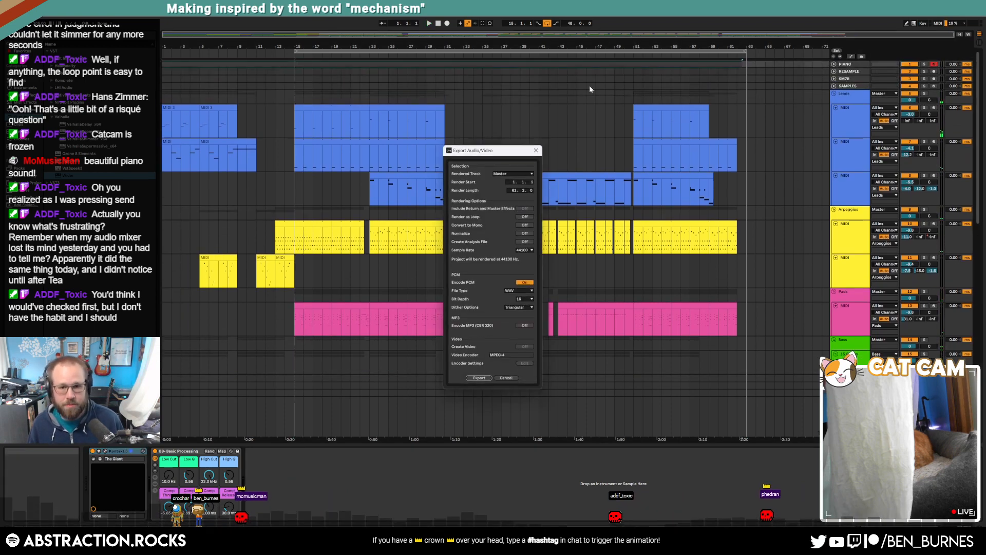
left_click(479, 380)
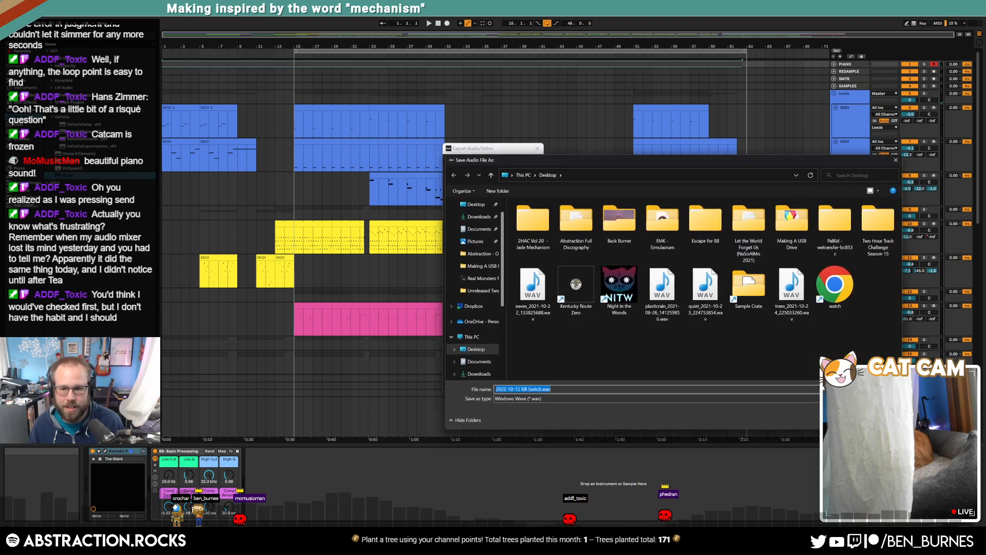
key("Return")
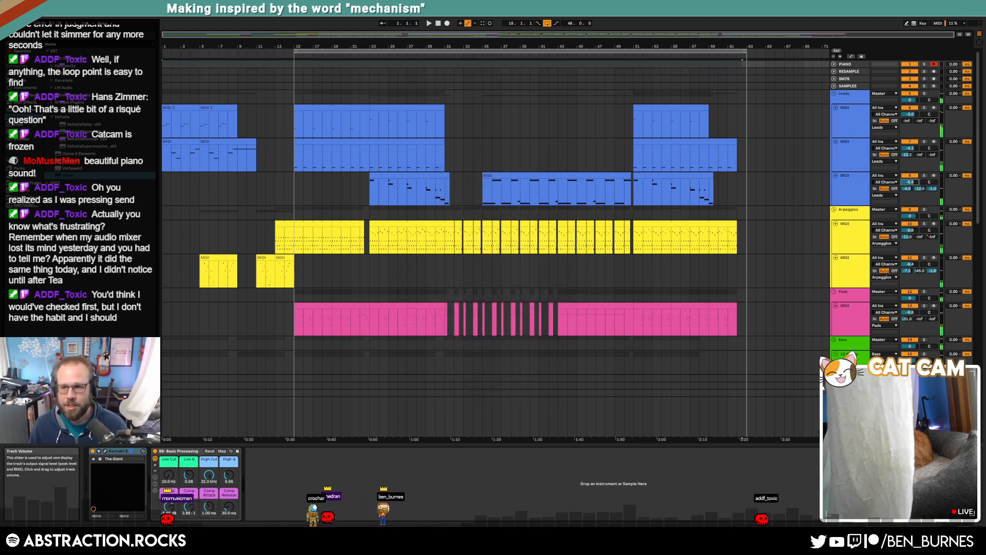
Lower the third lead track's volume to -7.0 and check it by playing its clips from bars 35 and 51.
left_click(496, 173)
key("space")
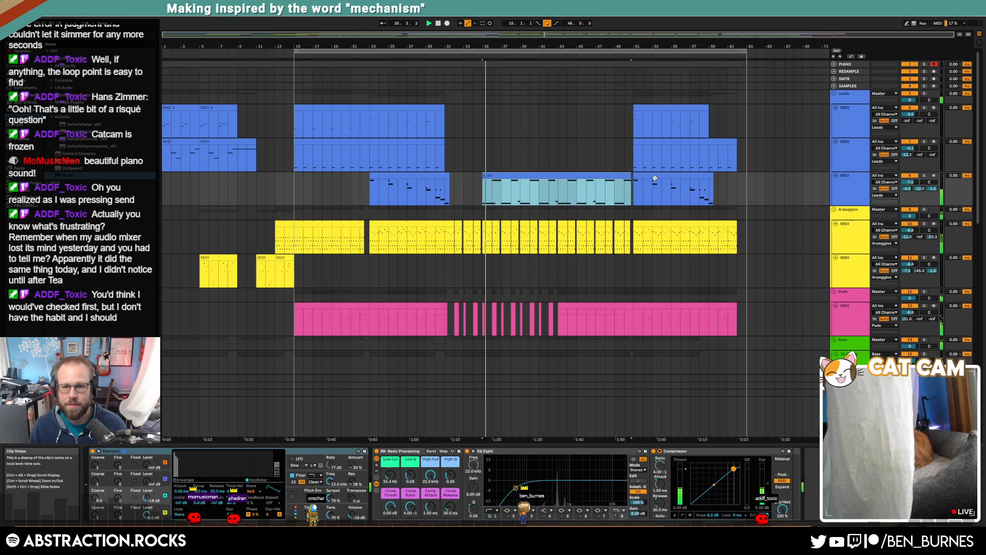
left_click(655, 177)
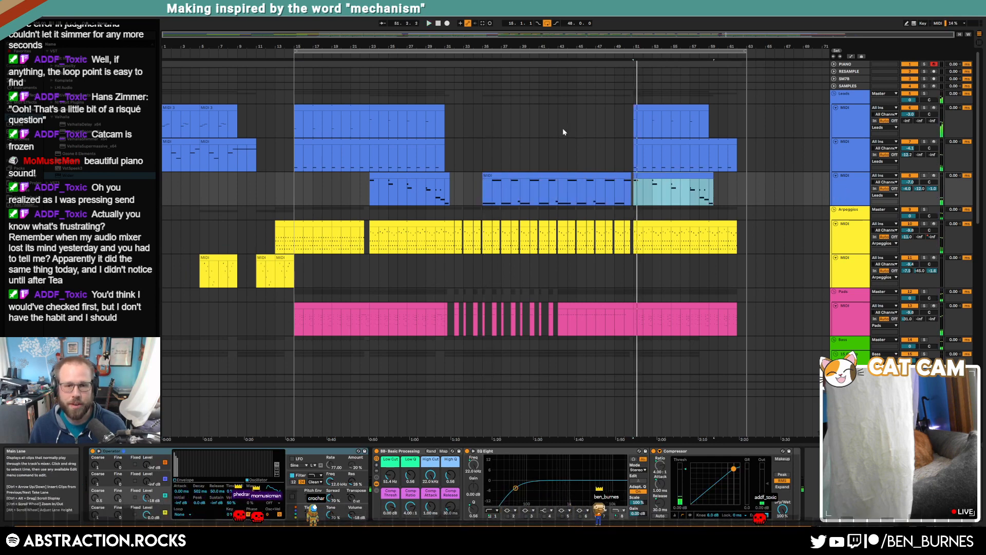
Re-export the full-length arrangement as a WAV, replacing 2022-10-15 Kill Switch.wav on the desktop.
left_click(670, 61)
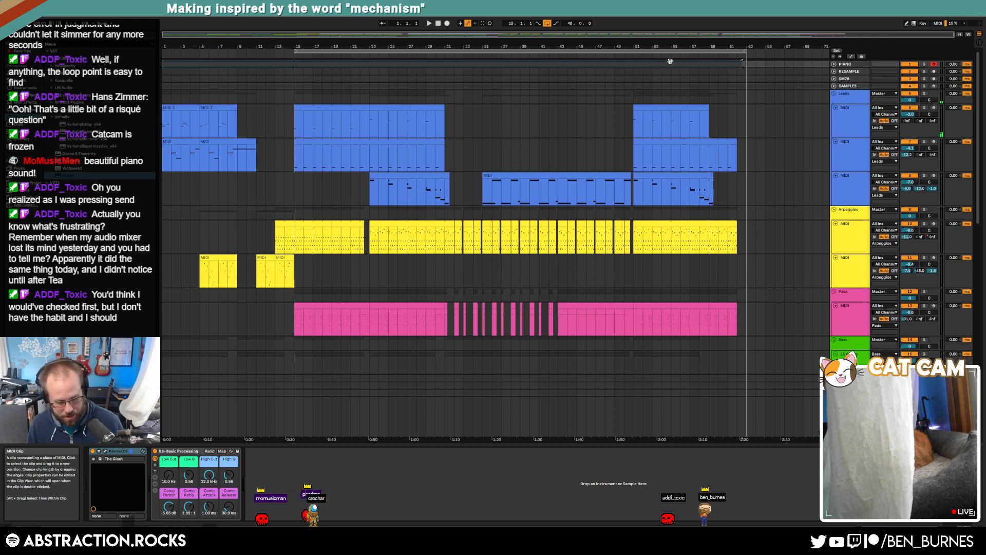
key("ctrl+shift+r")
left_click(519, 378)
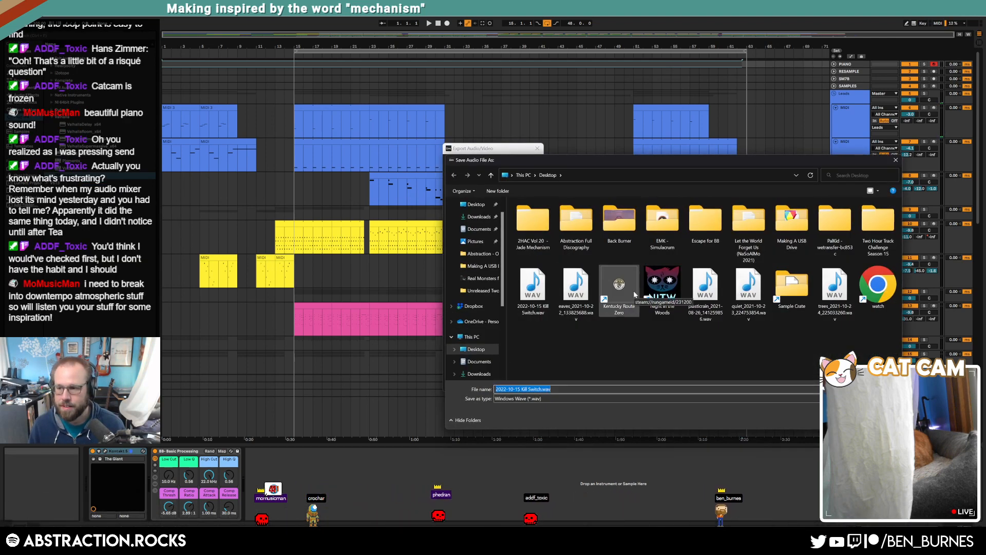
key("Return")
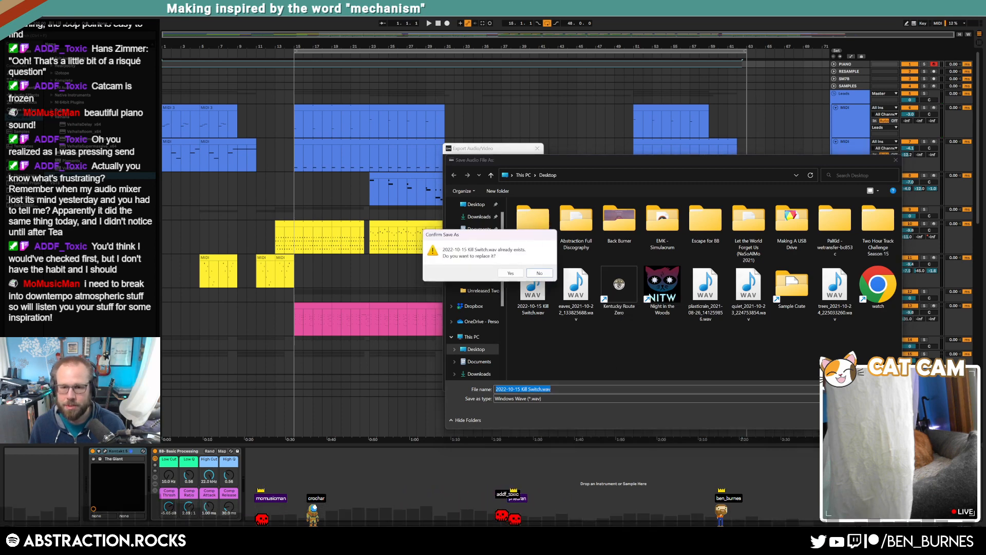
left_click(511, 273)
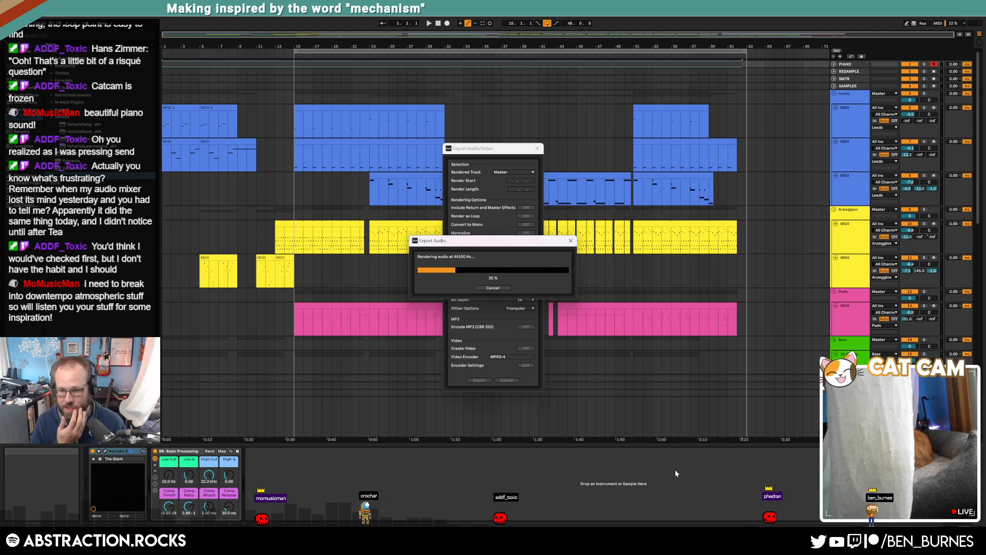
Switch to Spotify while the render runs, bring its window onto this screen, shrink it and move it beside the arrangement.
key("super")
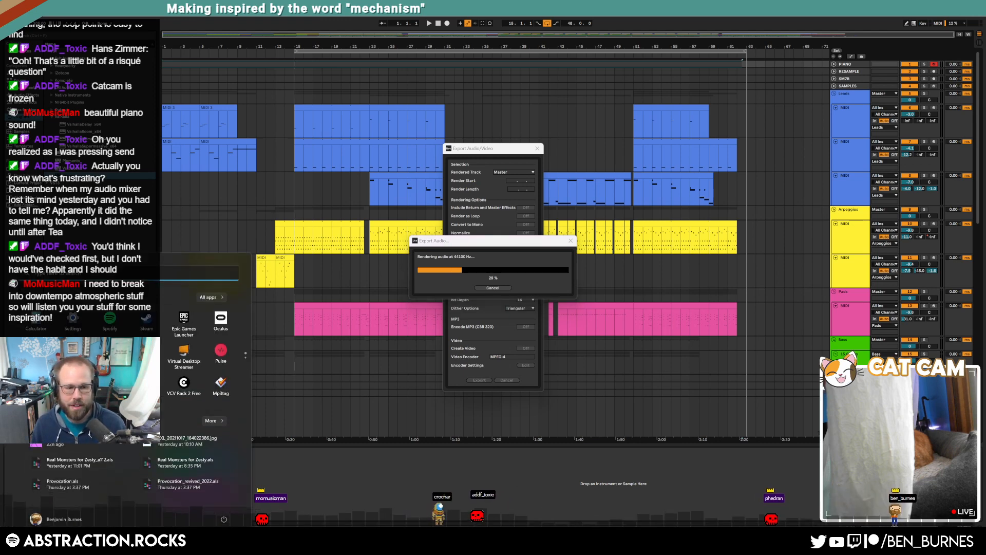
left_click(703, 128)
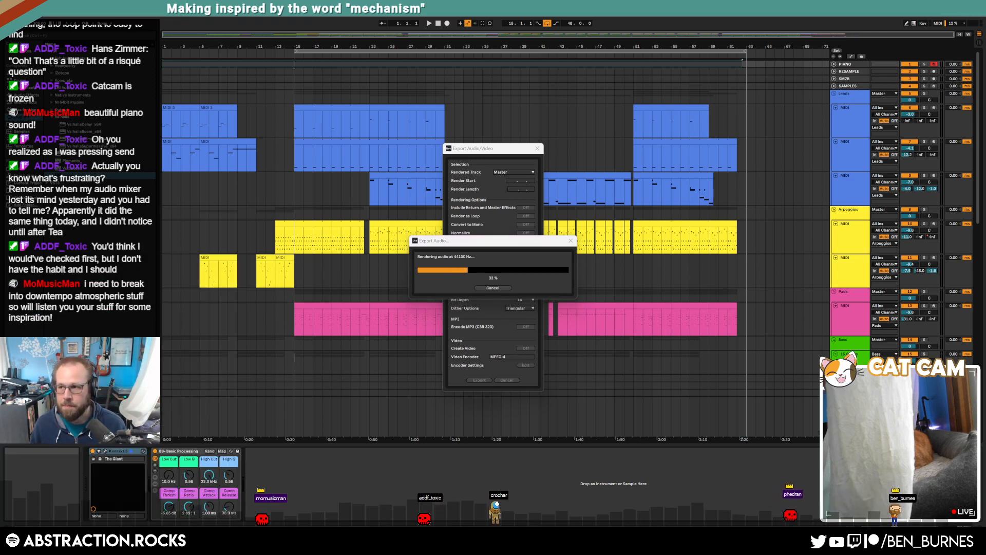
left_click_drag(985, 67, 515, 48)
left_click(604, 421)
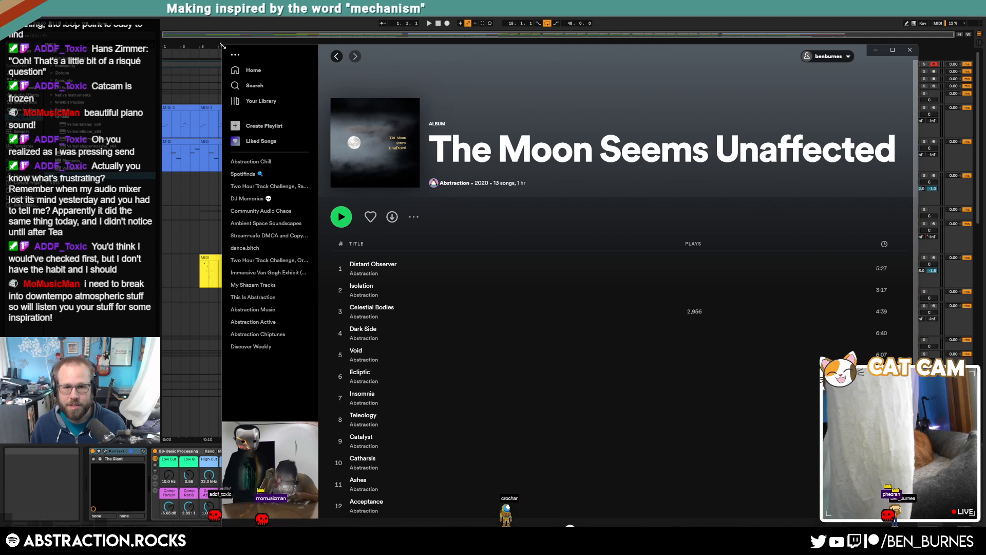
left_click_drag(222, 46, 430, 135)
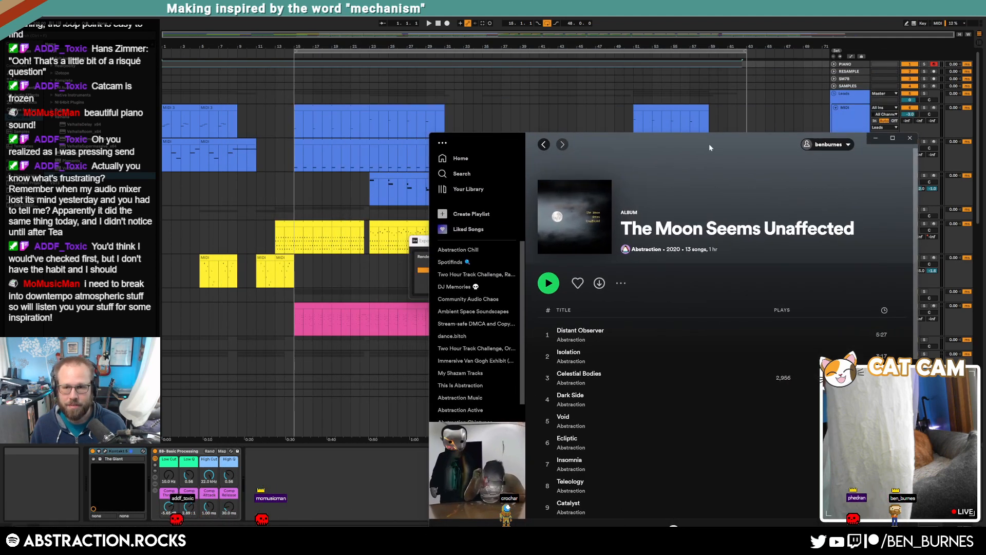
left_click_drag(709, 147, 610, 87)
Look through the album The Moon Seems Unaffected, share its album link in the stream chat and close the Spotify window.
scroll(584, 233, "down", 4)
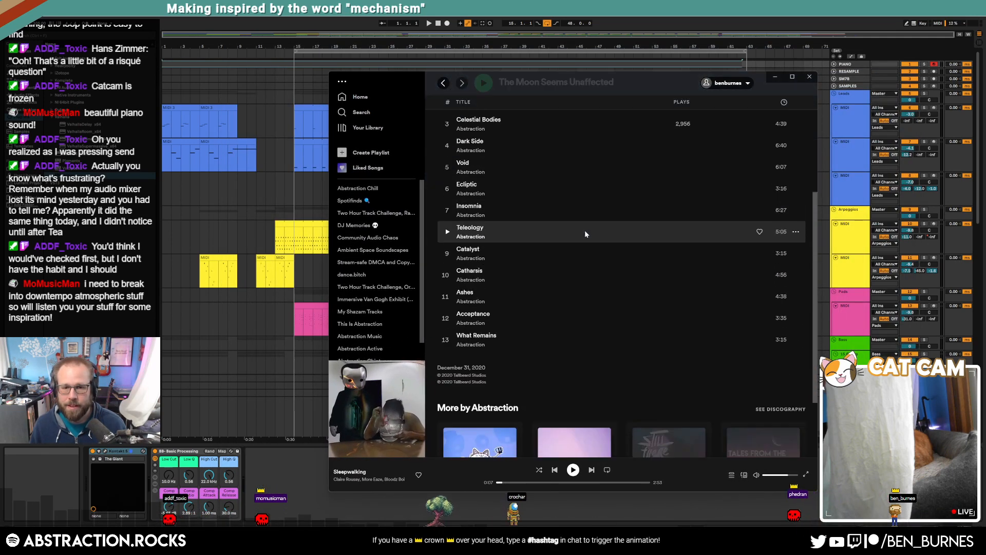
scroll(605, 278, "up", 5)
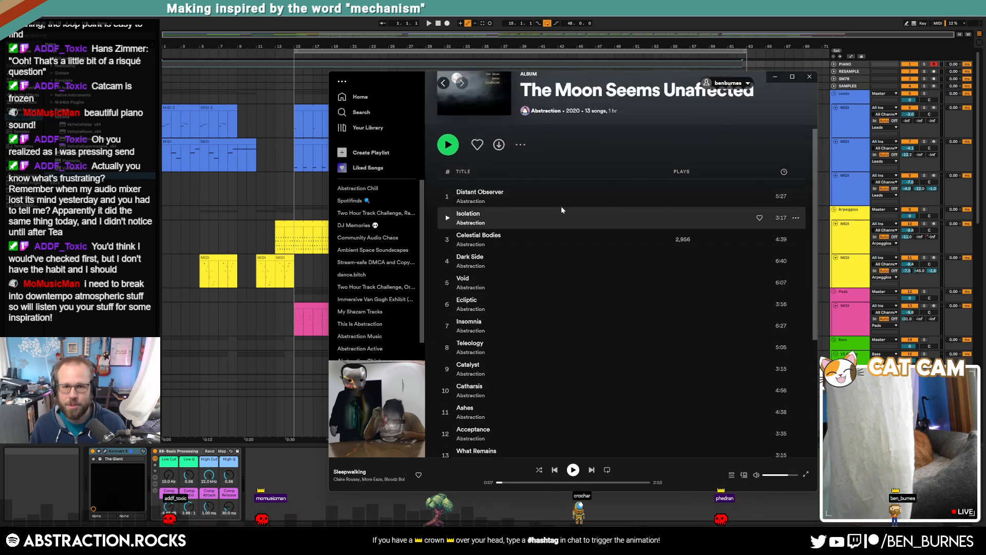
scroll(594, 343, "up", 2)
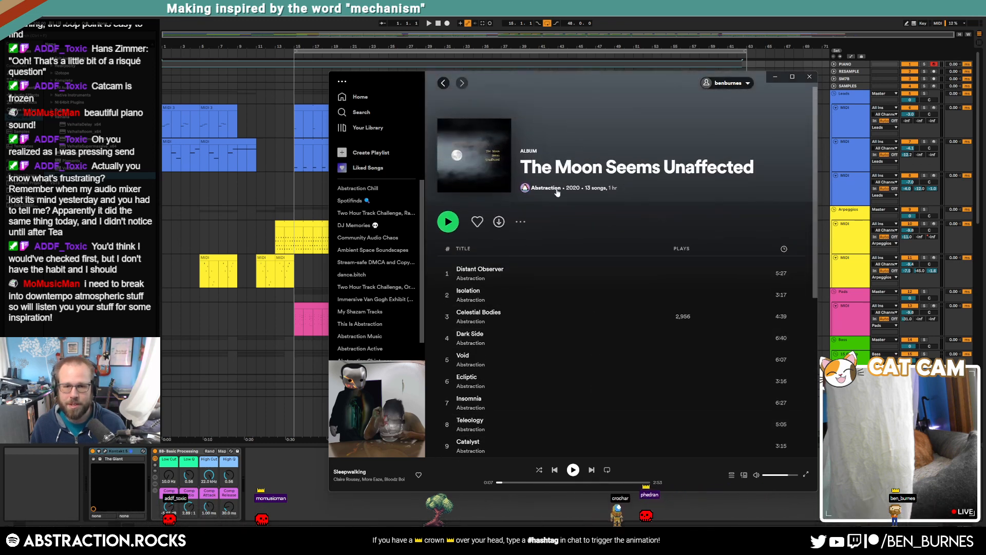
left_click(519, 220)
mouse_move(544, 301)
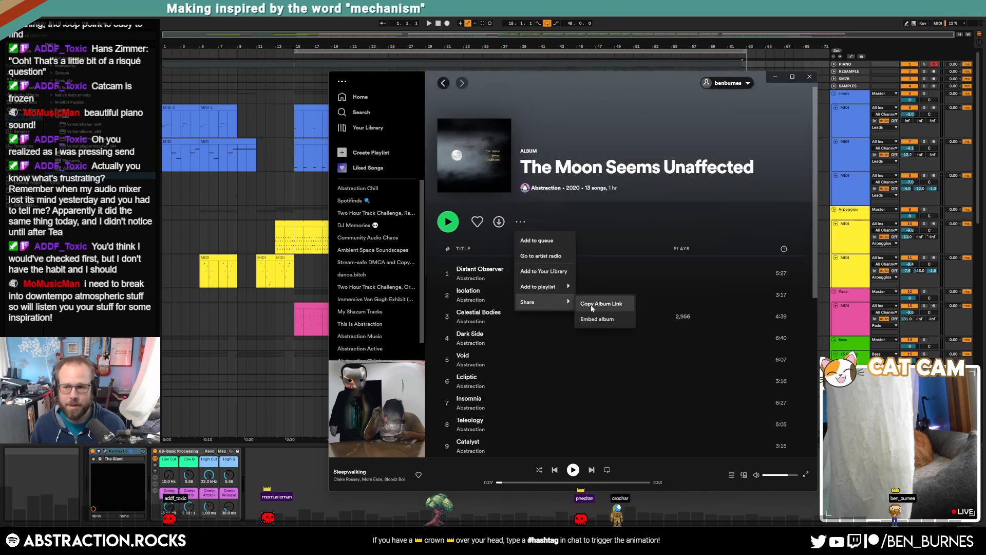
left_click(604, 306)
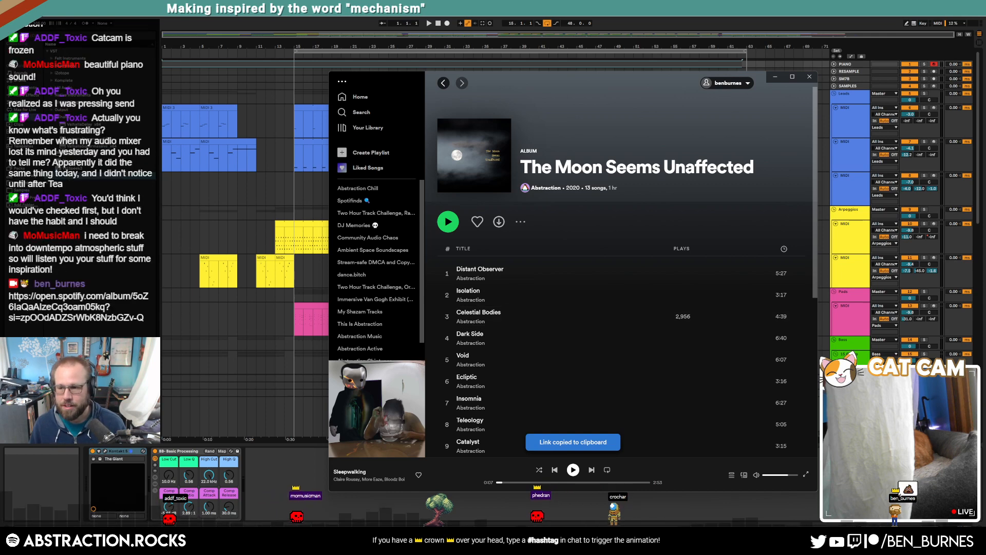
left_click(809, 76)
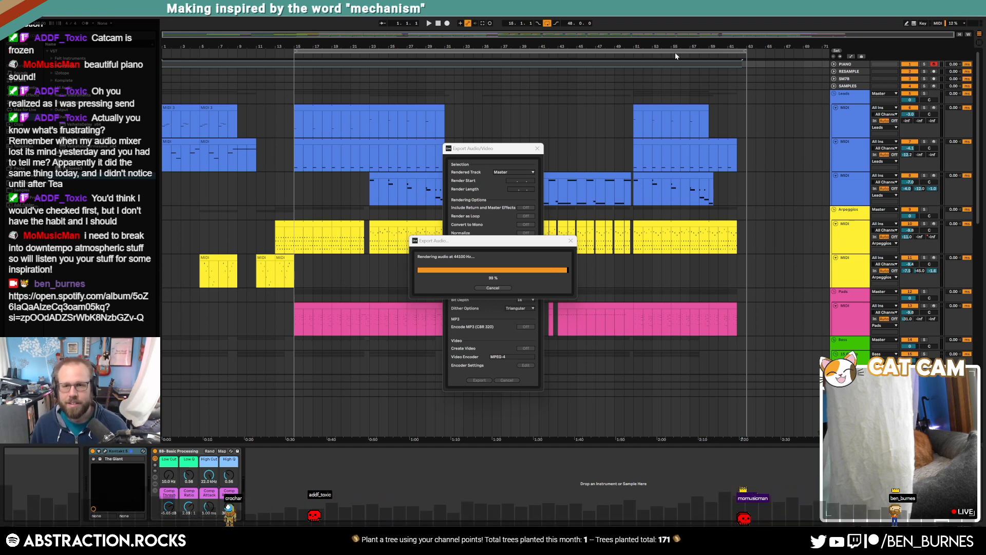
Export the loop region from bar 15 for 48 bars as a 16-bit WAV on the desktop with Render as Loop enabled.
left_click(672, 51)
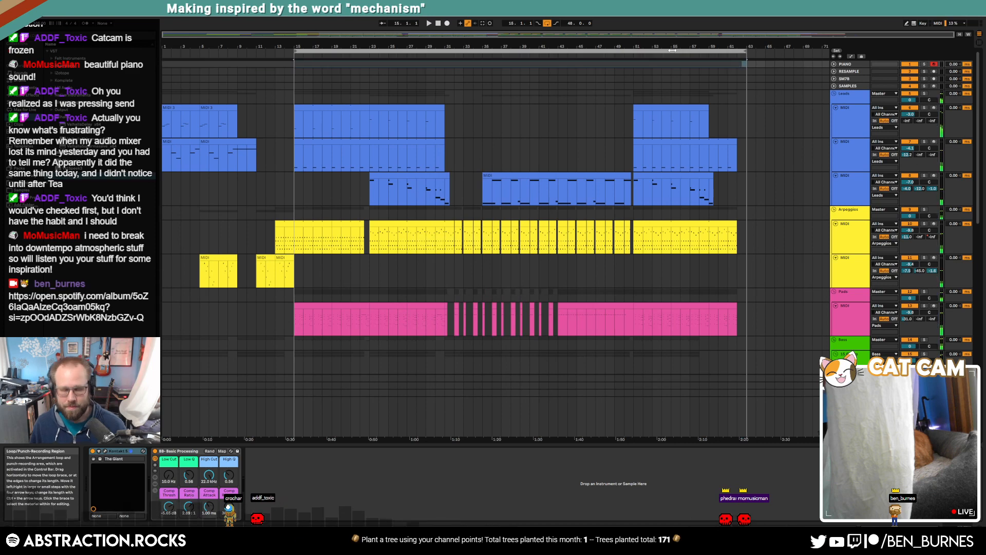
key("ctrl+shift+r")
left_click(530, 215)
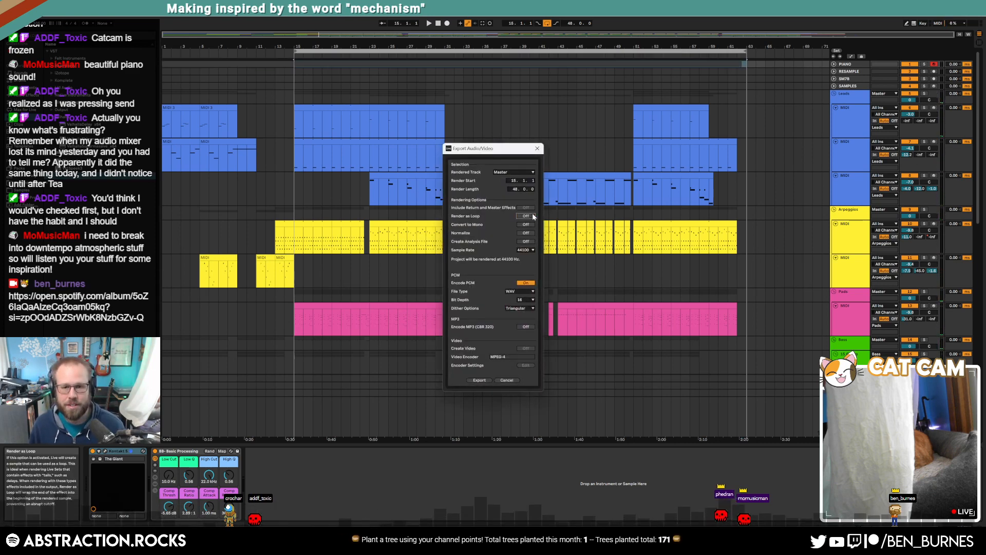
key("Return")
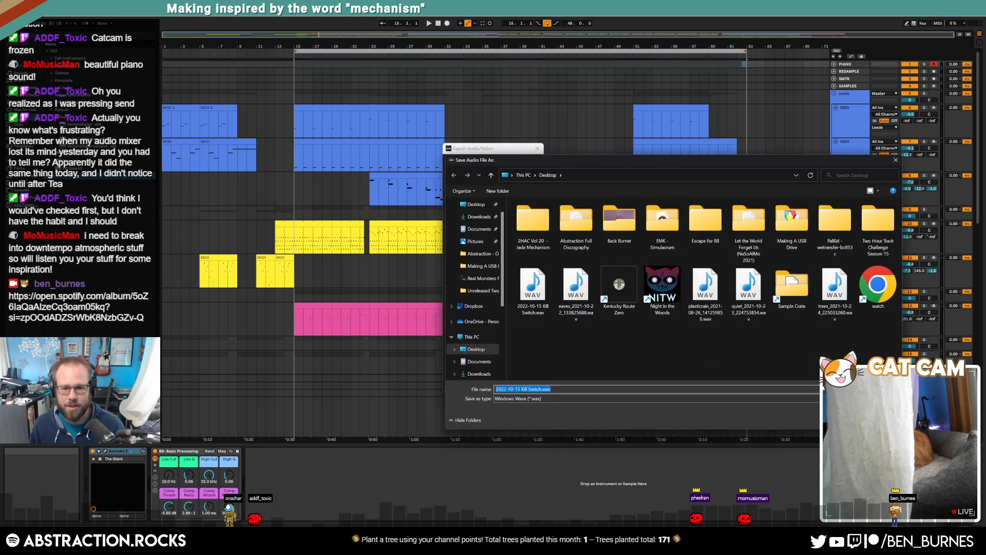
key("Return")
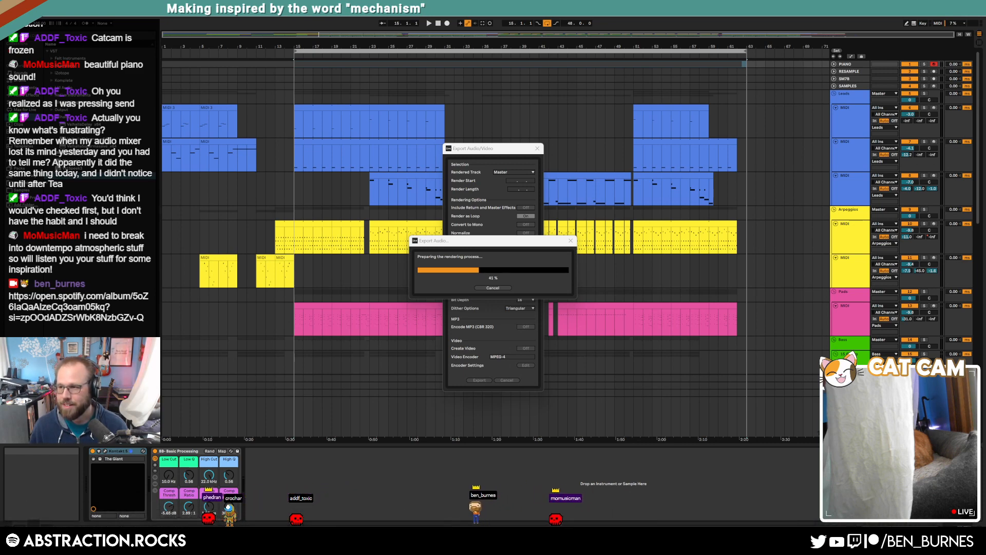
Switch to Discord and read through the recent messages in the two-hour-album-challenge channel.
left_click_drag(985, 87, 743, 74)
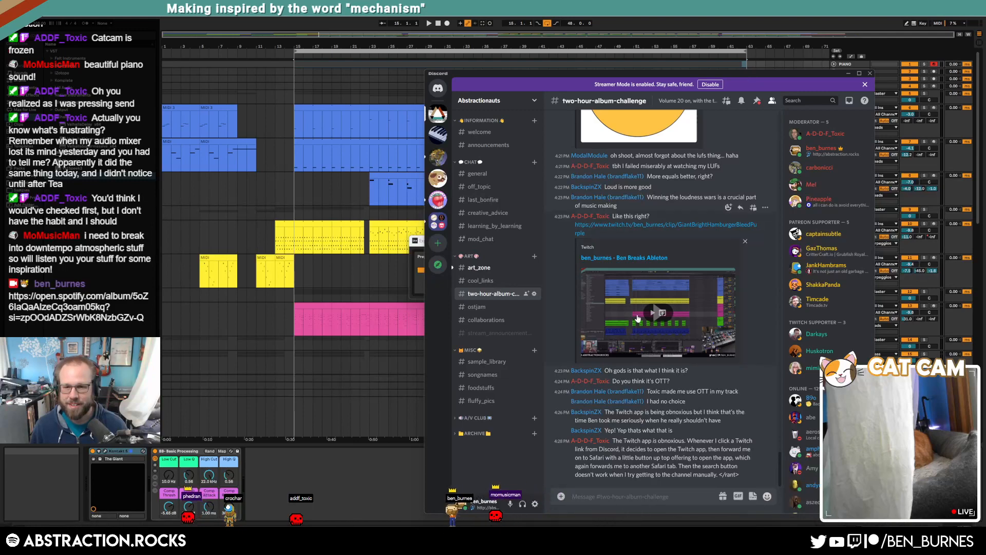
scroll(714, 309, "up", 4)
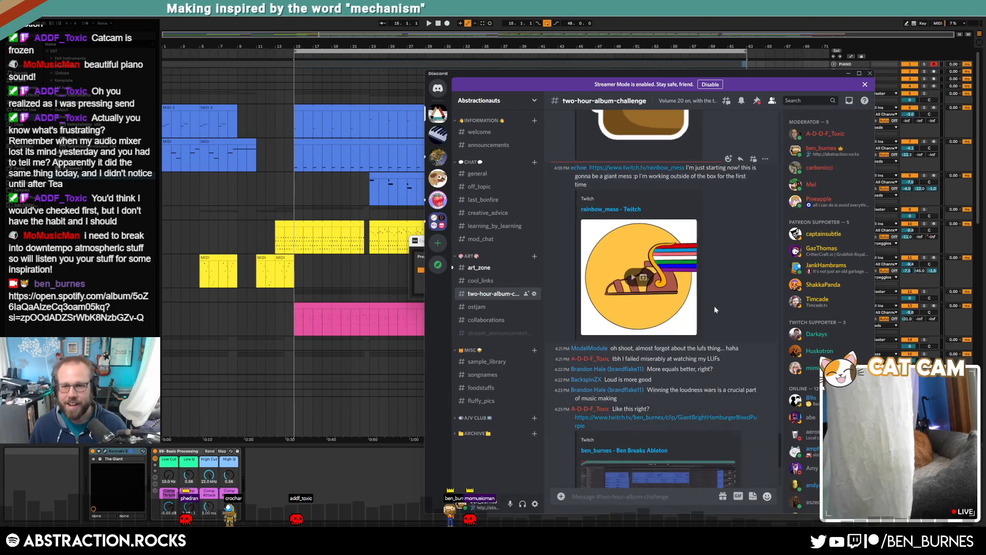
scroll(714, 296, "up", 4)
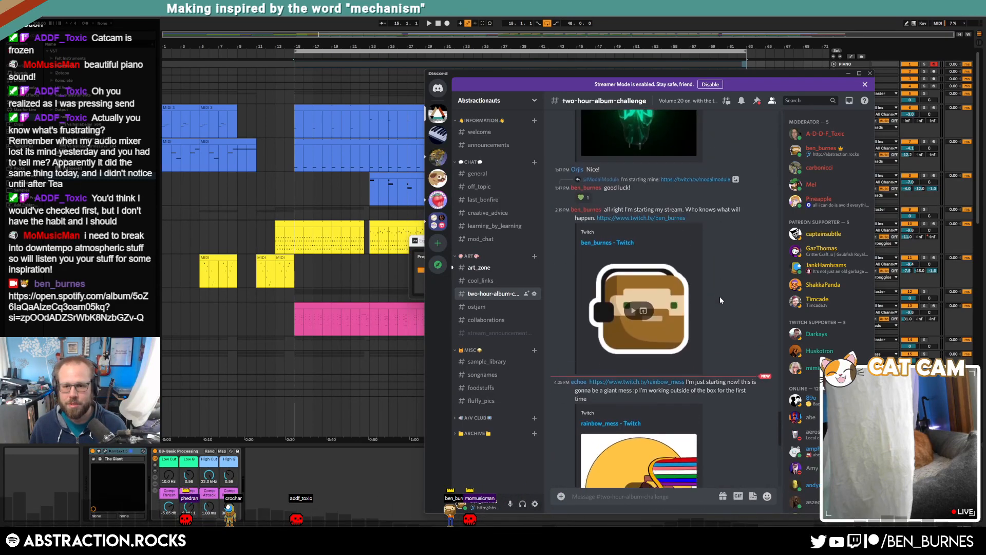
scroll(721, 300, "down", 10)
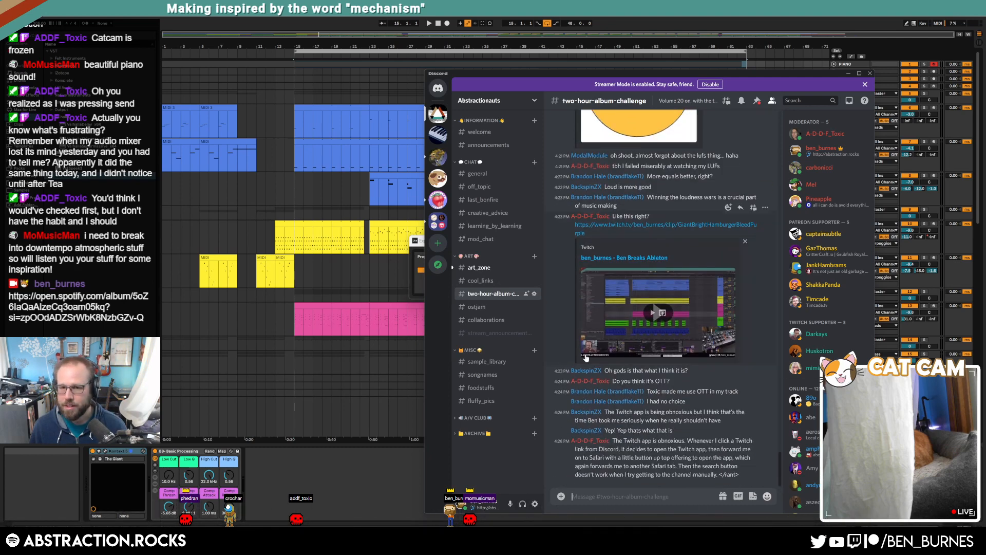
scroll(621, 261, "up", 3)
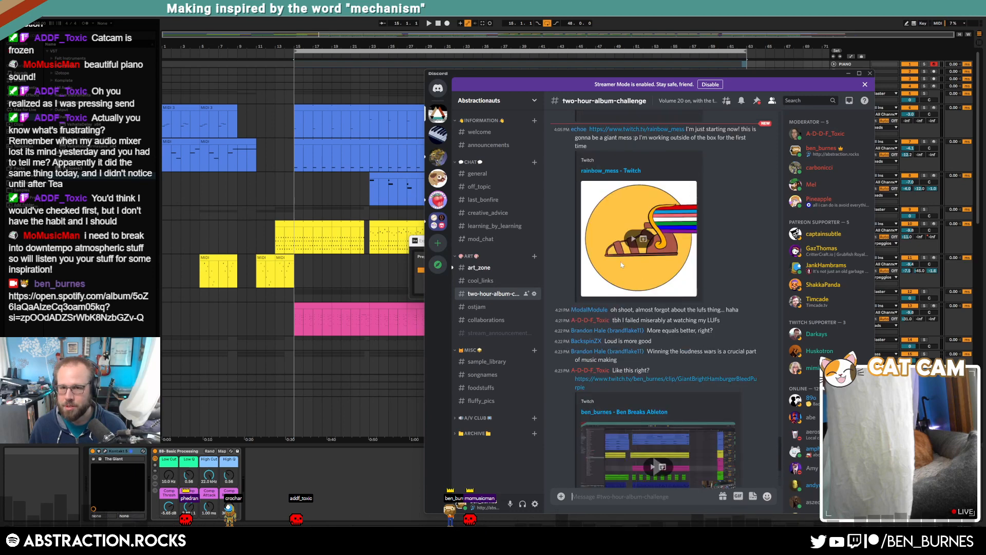
Read further through the two-hour-album-challenge messages, open the welcome channel and move the Discord window off this screen.
scroll(621, 261, "down", 3)
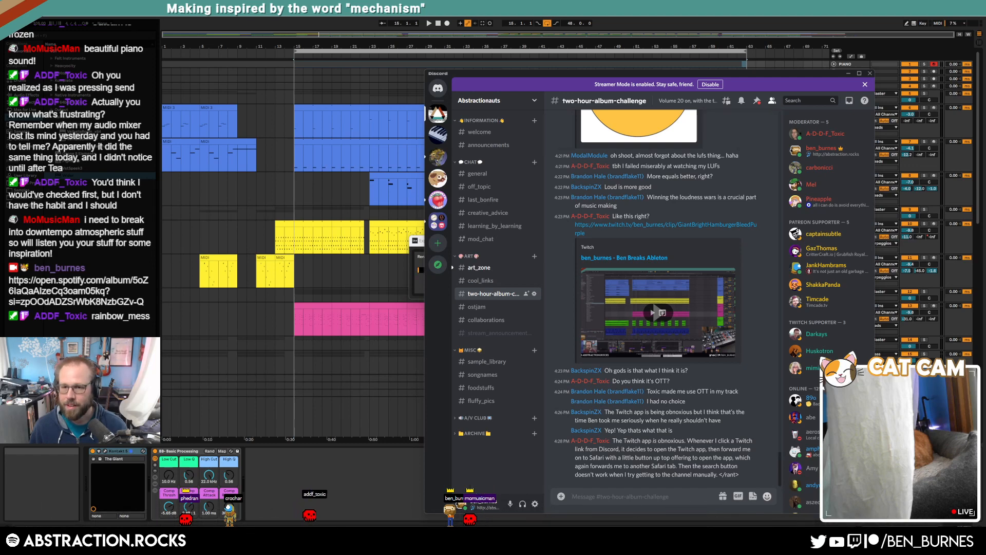
scroll(652, 229, "up", 4)
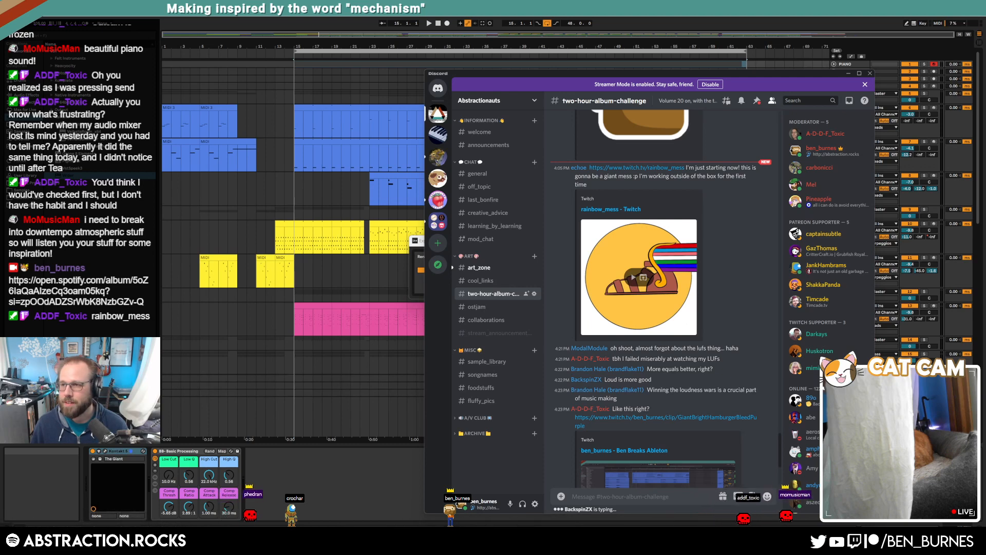
left_click(479, 132)
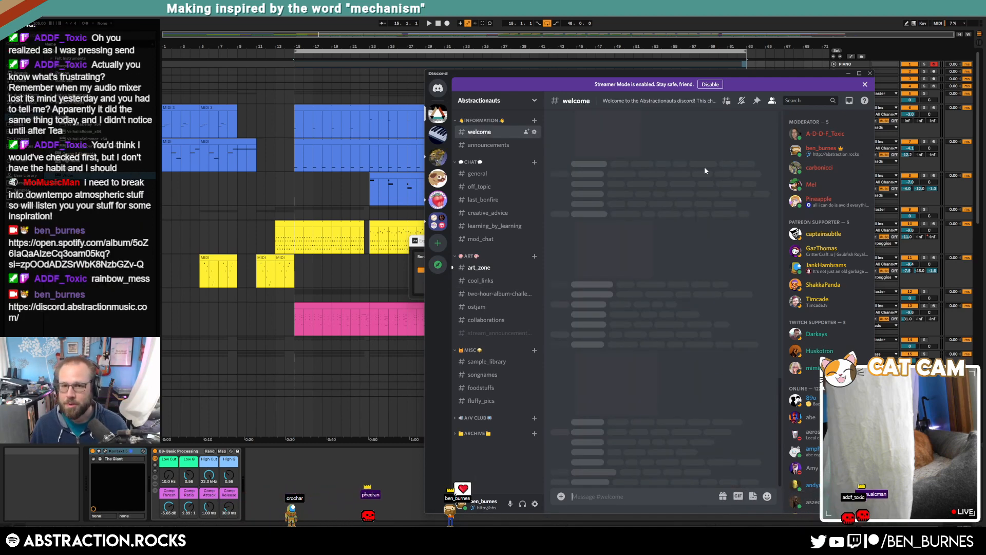
left_click_drag(761, 72, 985, 72)
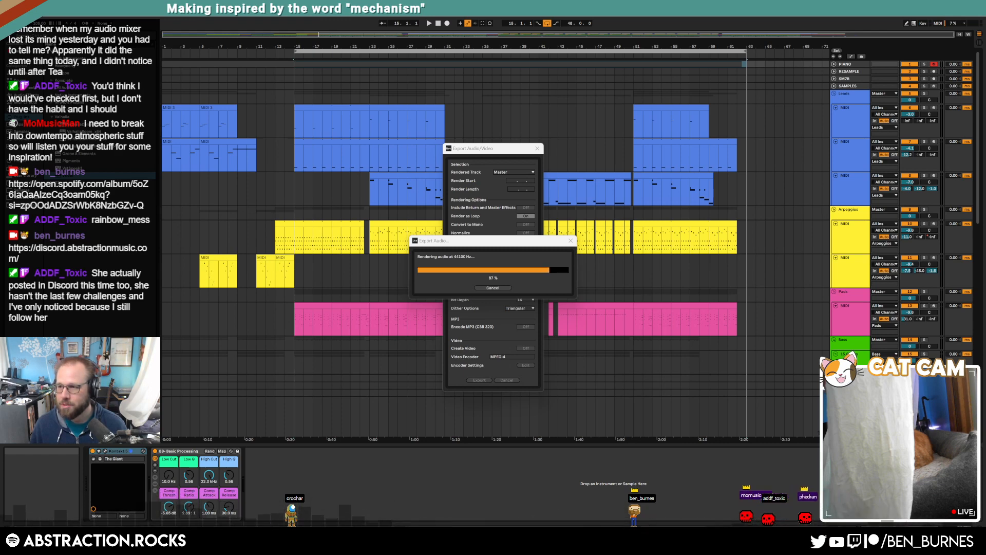
Bring the browser with the challenge participant's Twitch stream onto this screen, widen it, highlight the channel name in the address and close the page.
left_click_drag(985, 103, 785, 55)
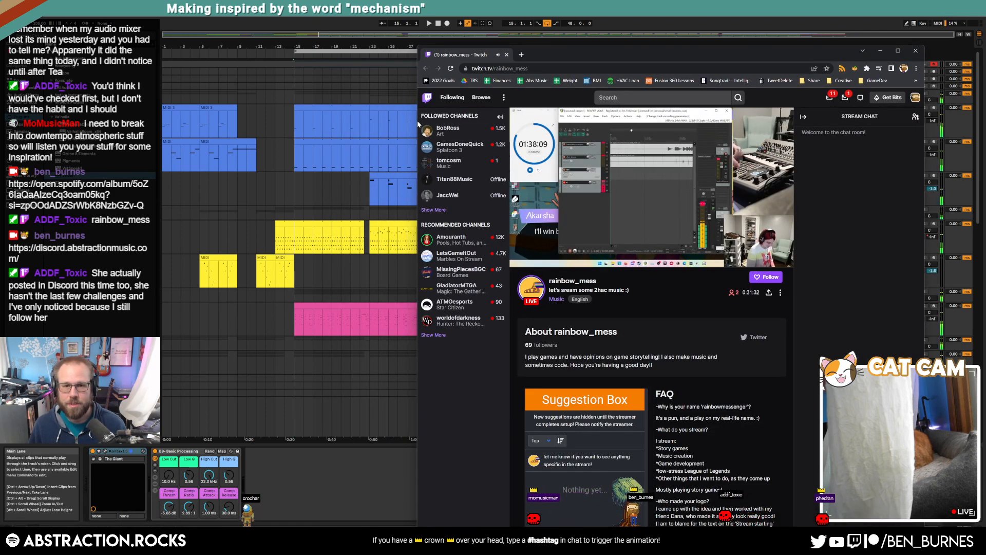
left_click_drag(418, 123, 286, 127)
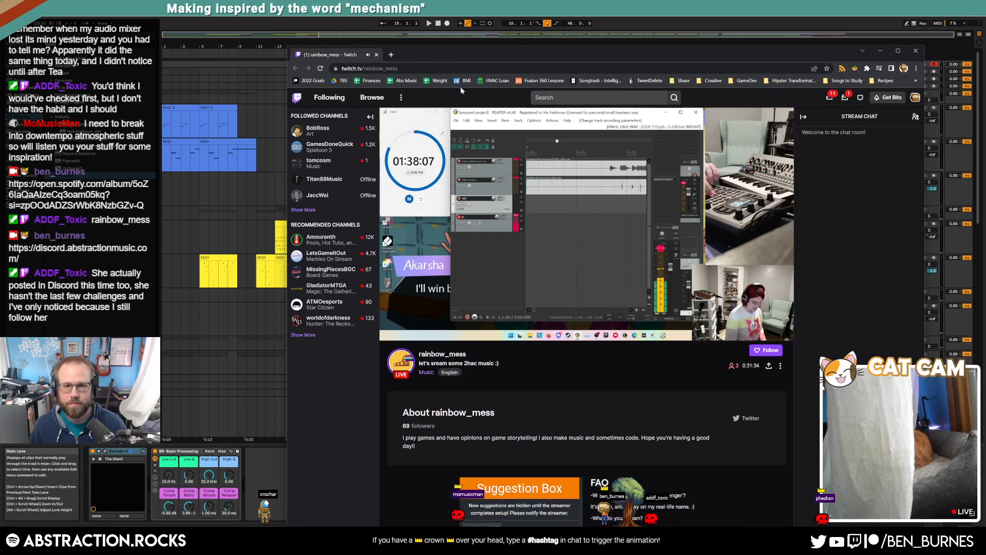
left_click(418, 68)
double_click(419, 69)
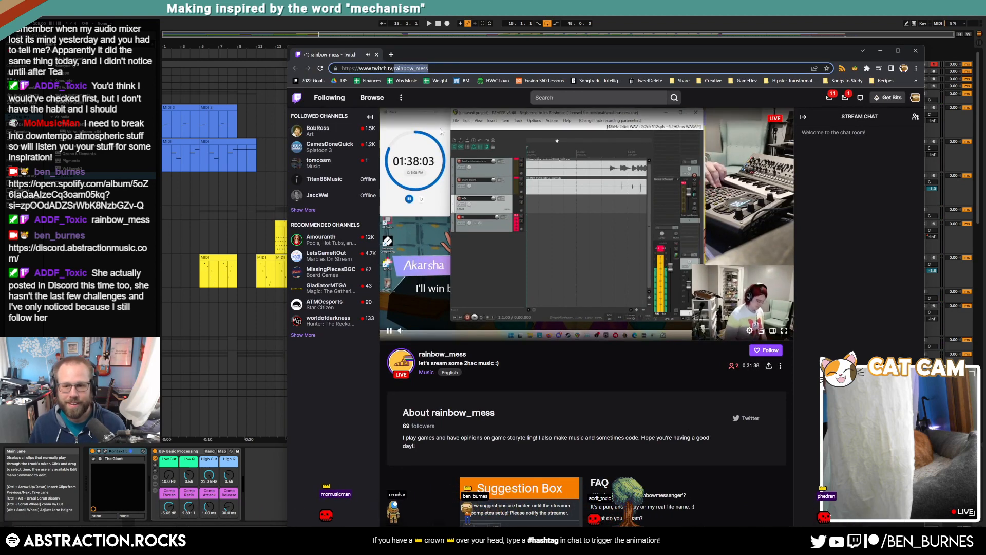
left_click(377, 55)
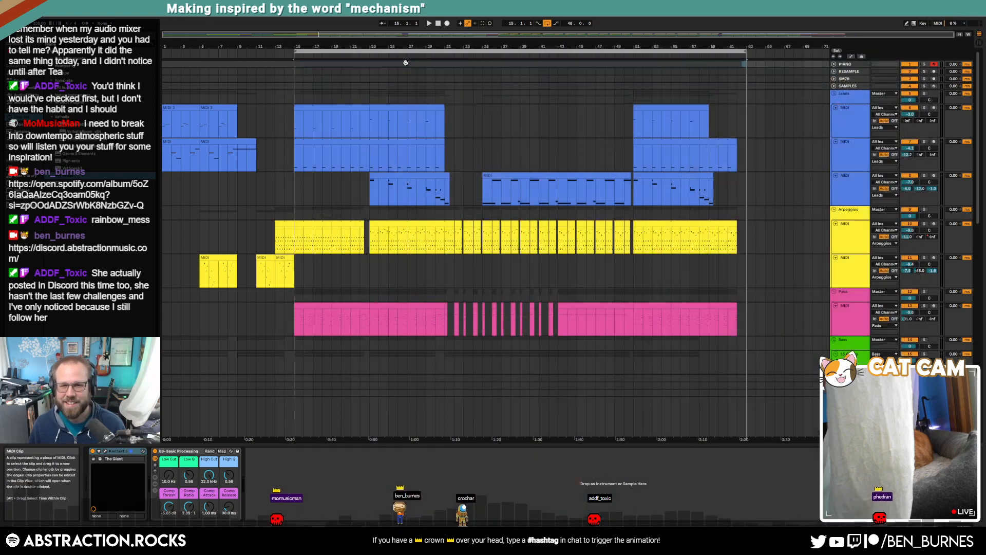